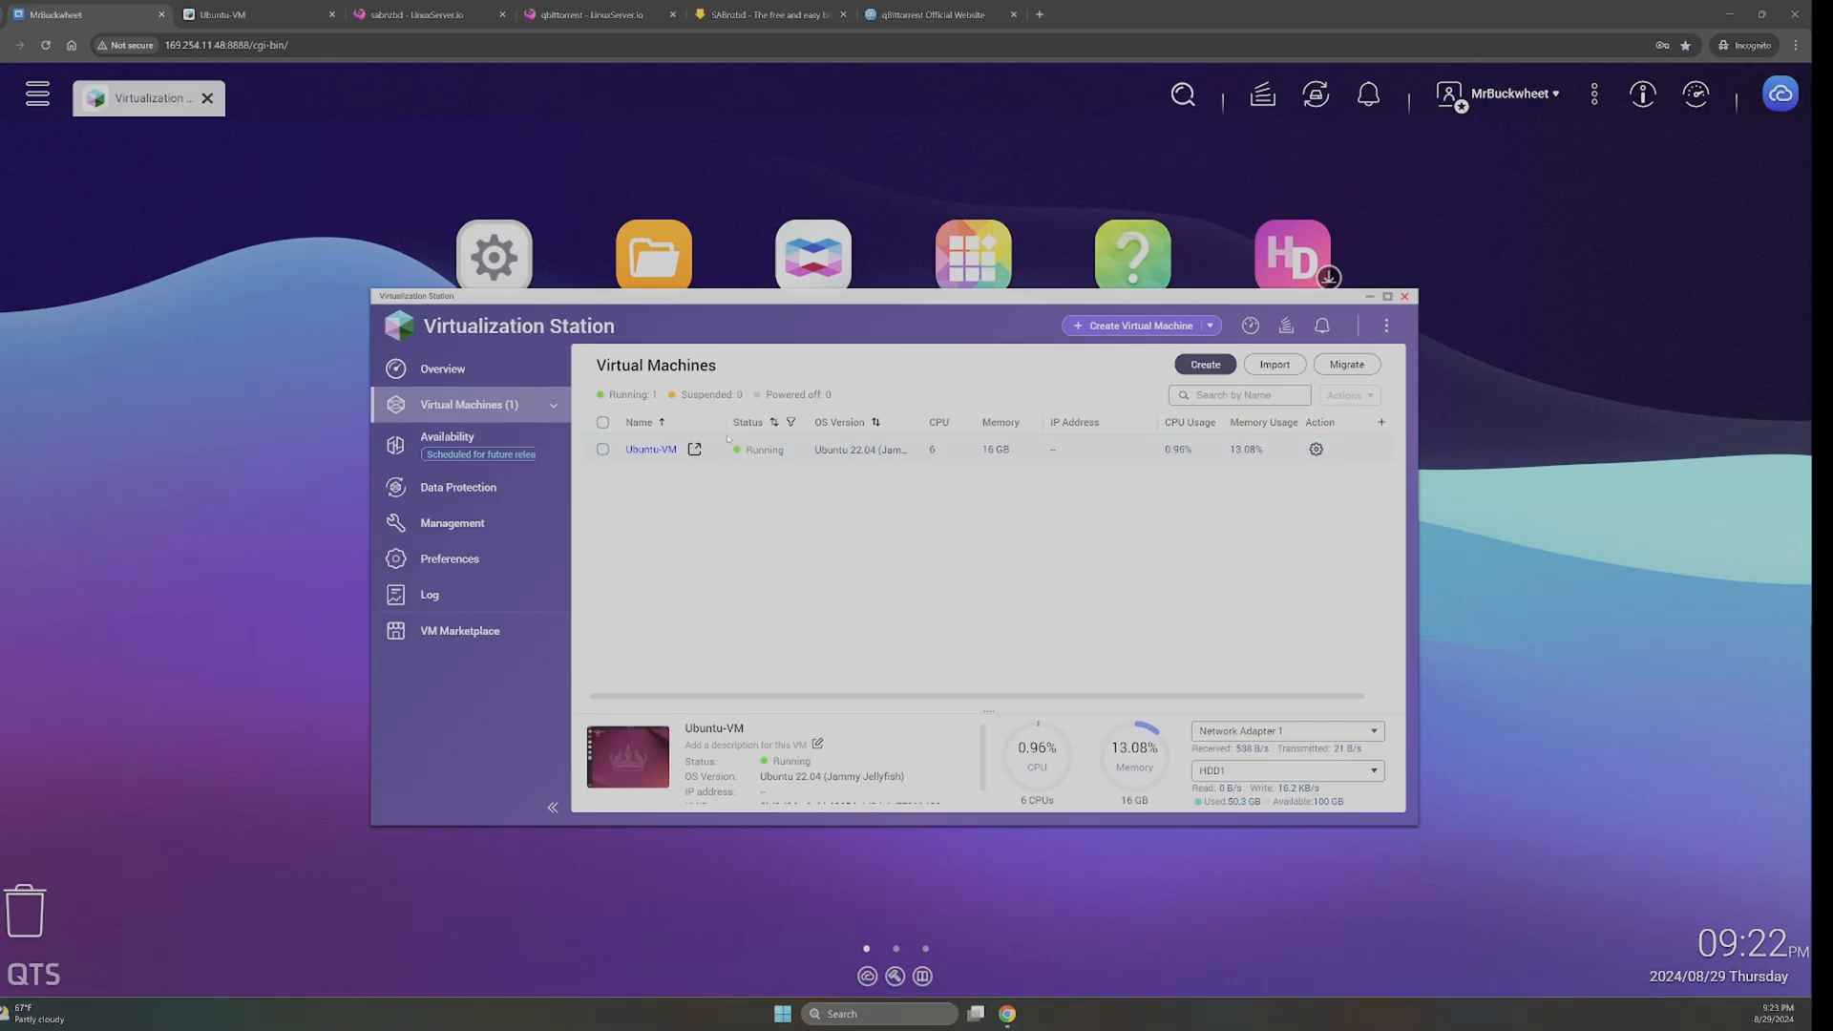
# - View the Ubuntu virtual machine's system details on the About page of its Settings, and close Settings
pyautogui.click(253, 14)
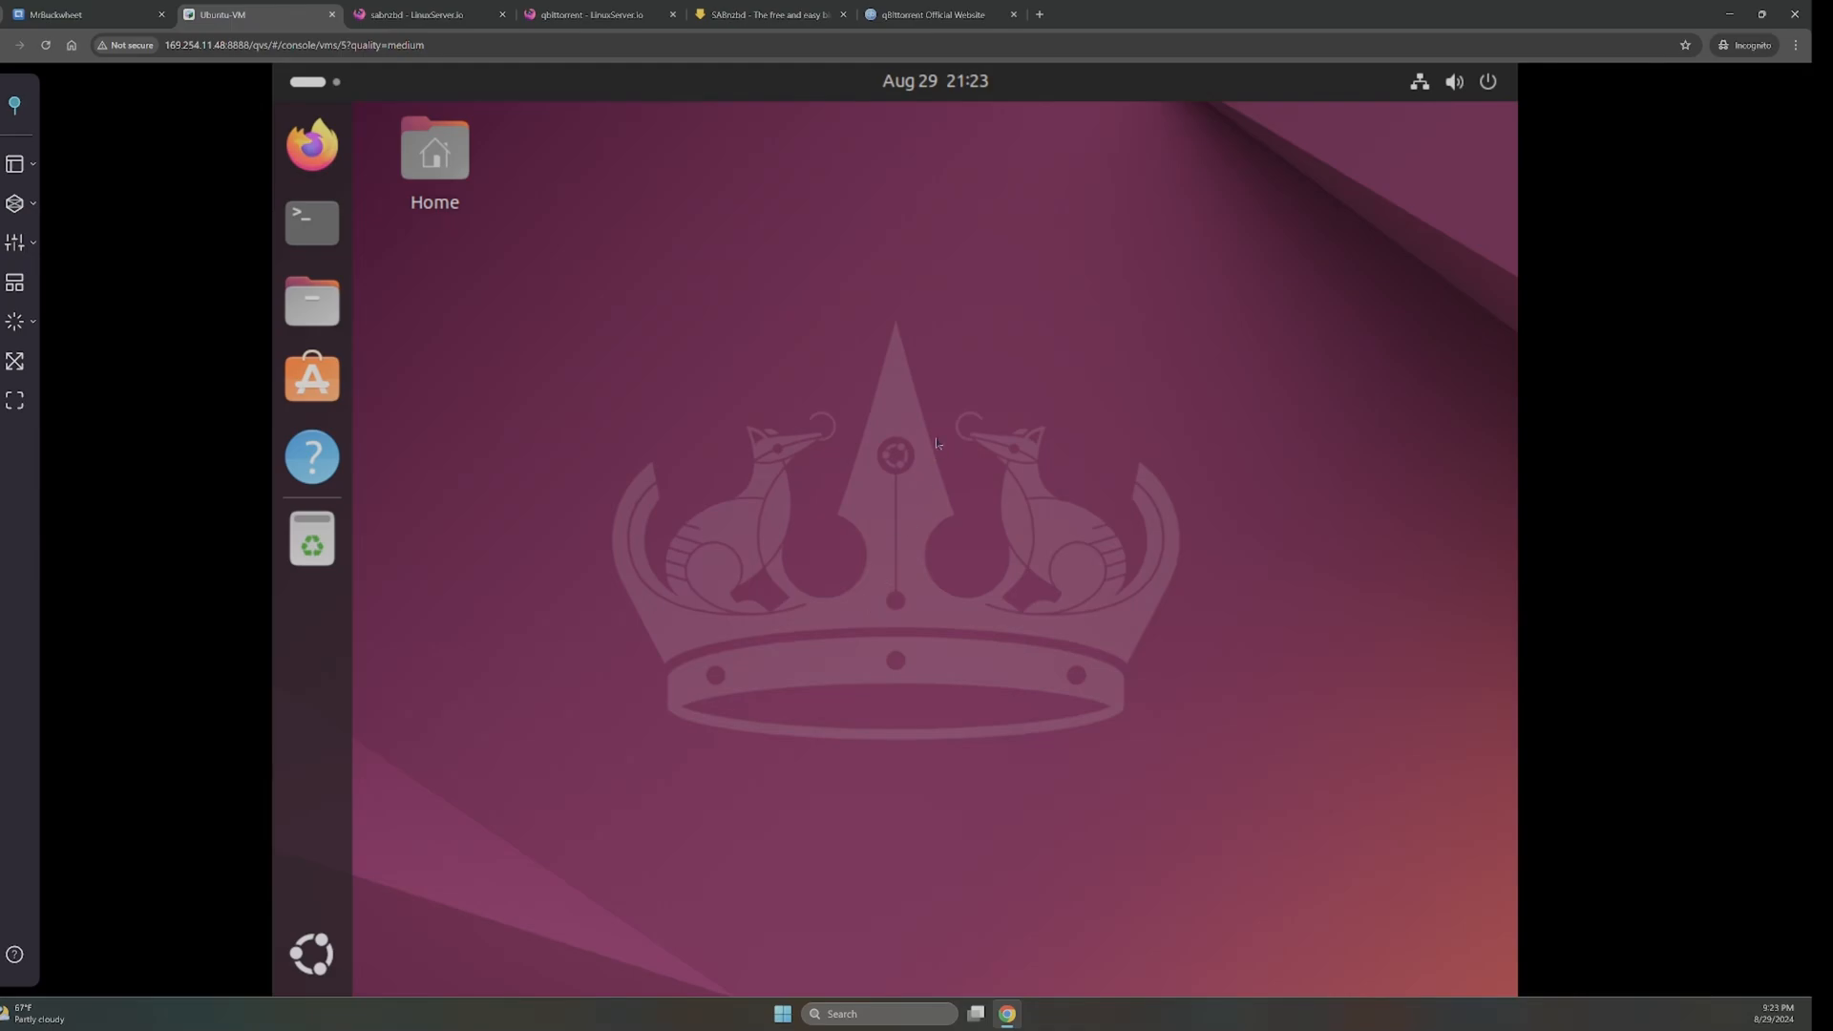
pyautogui.click(1458, 82)
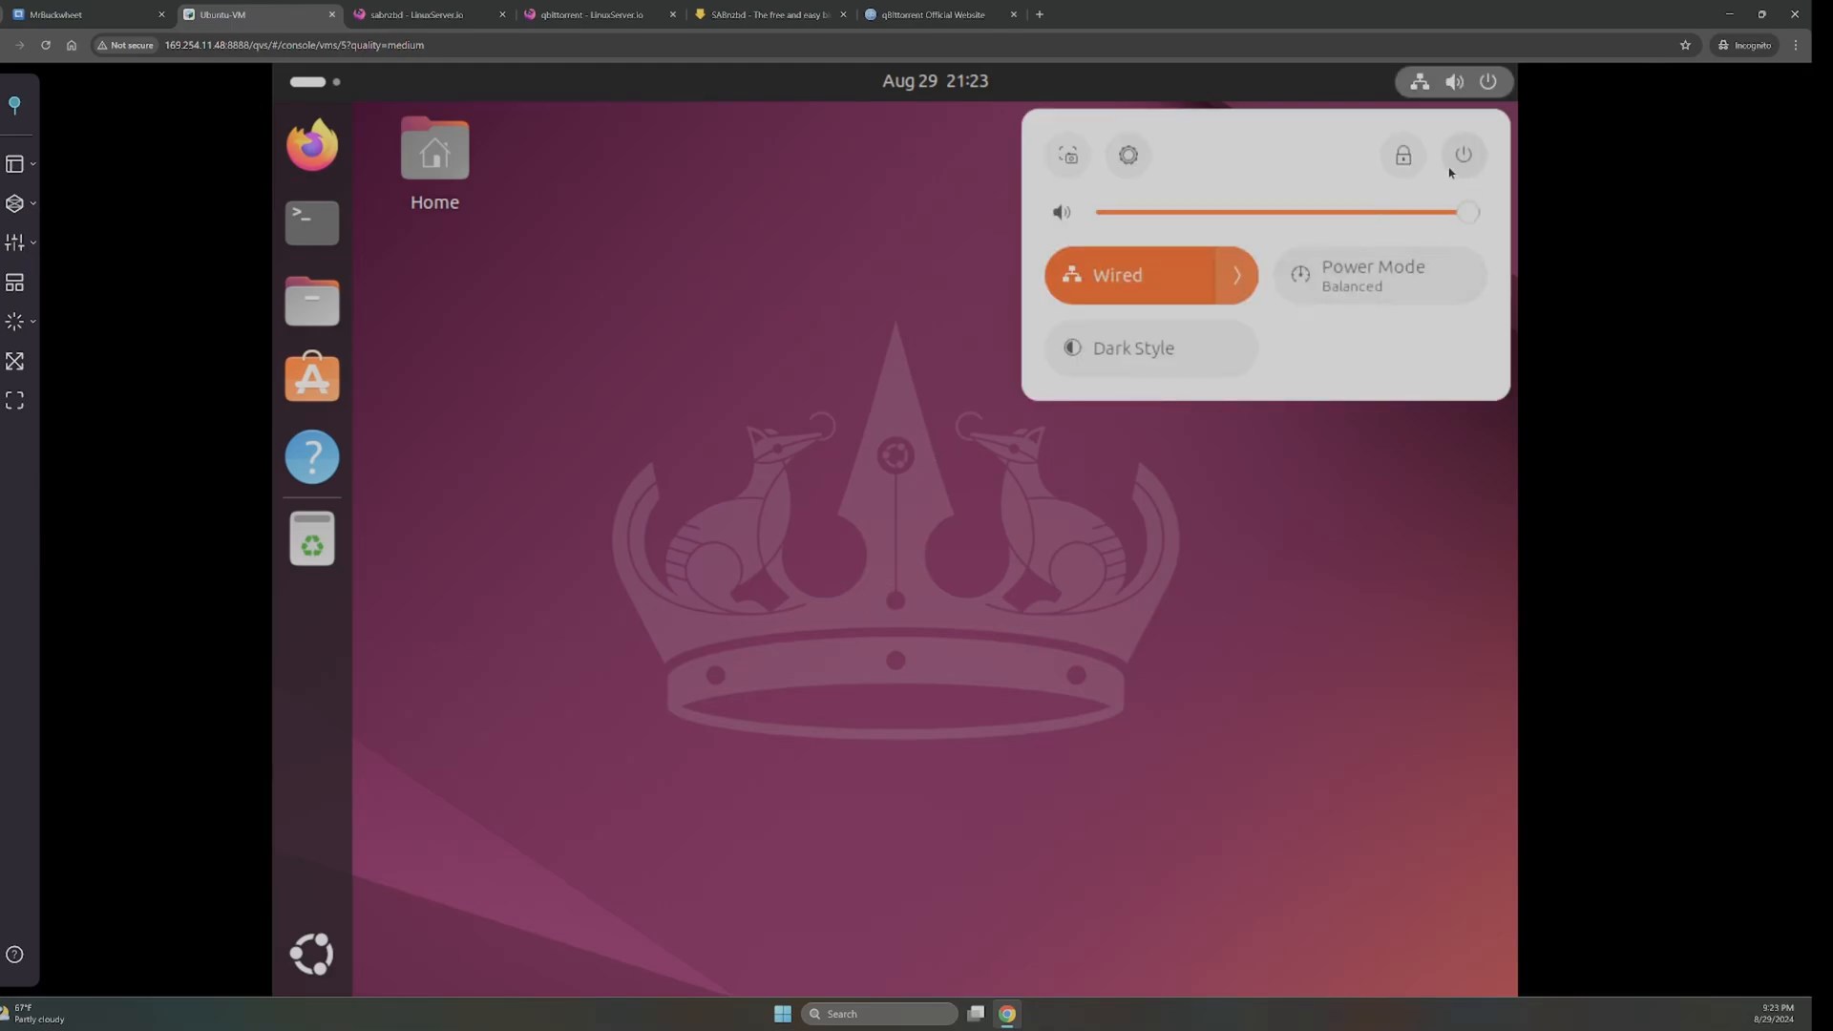
pyautogui.click(1143, 162)
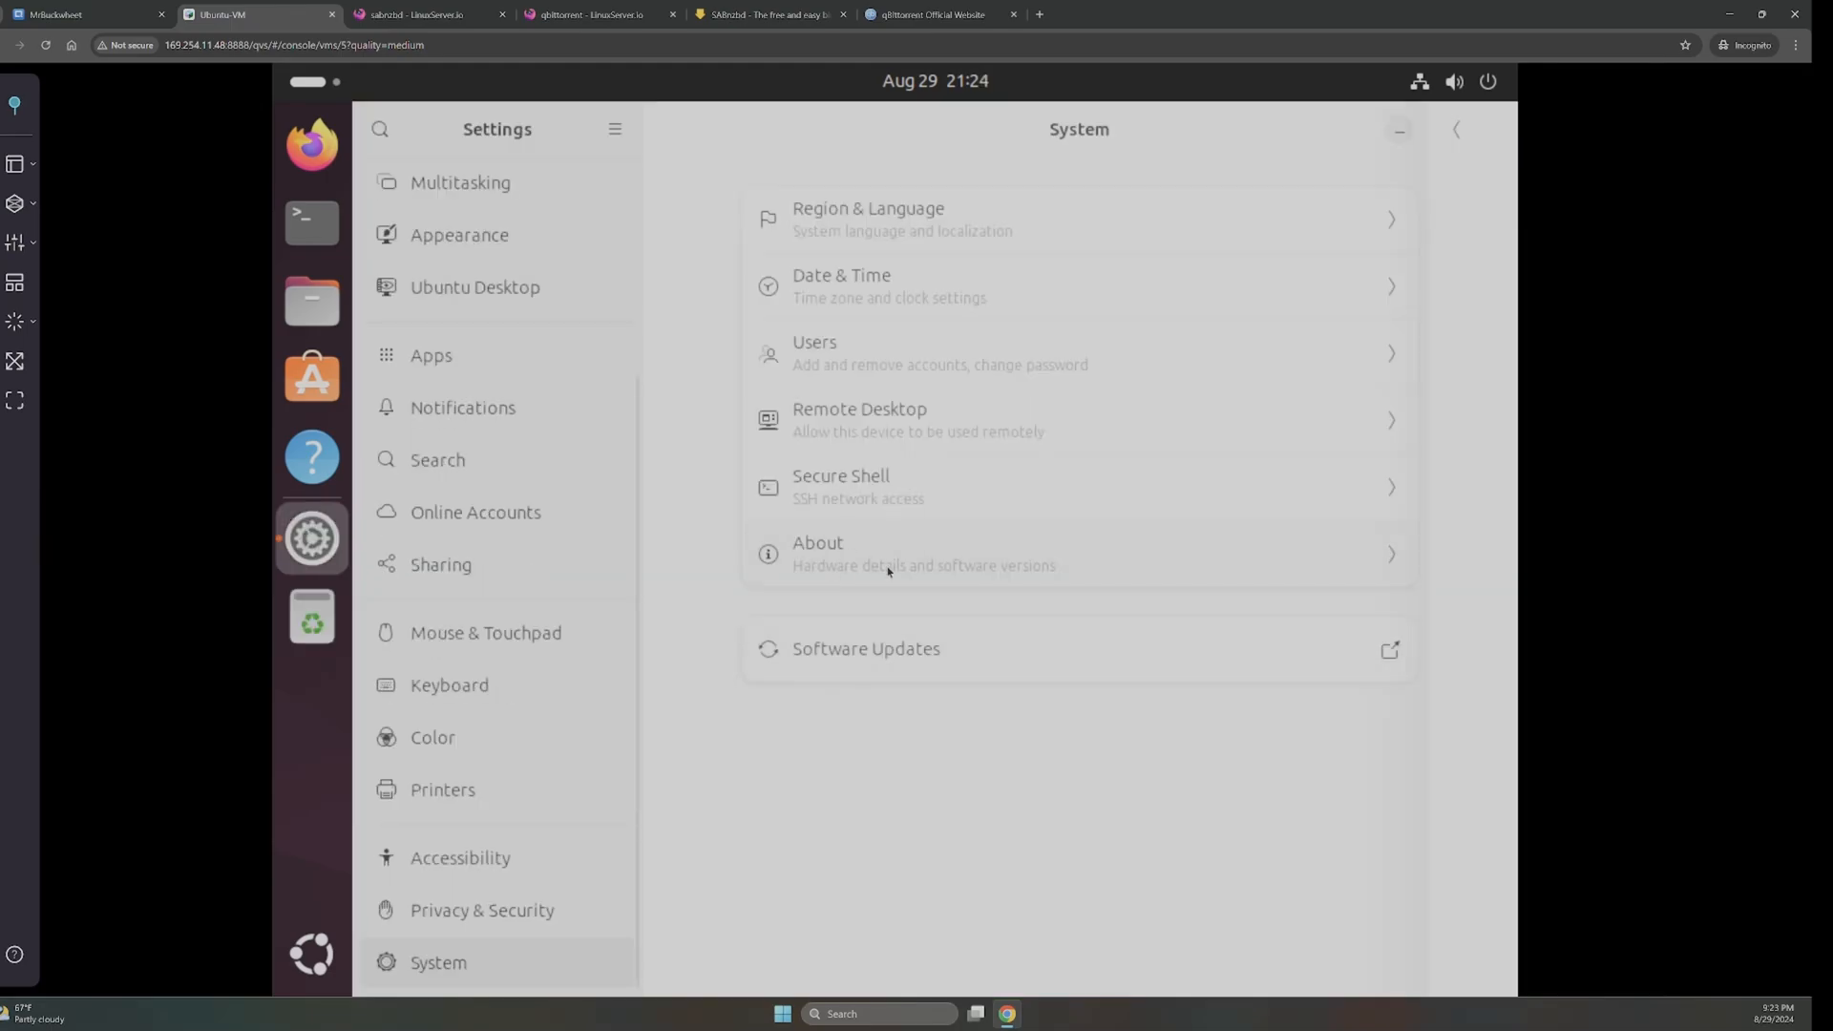
pyautogui.click(887, 564)
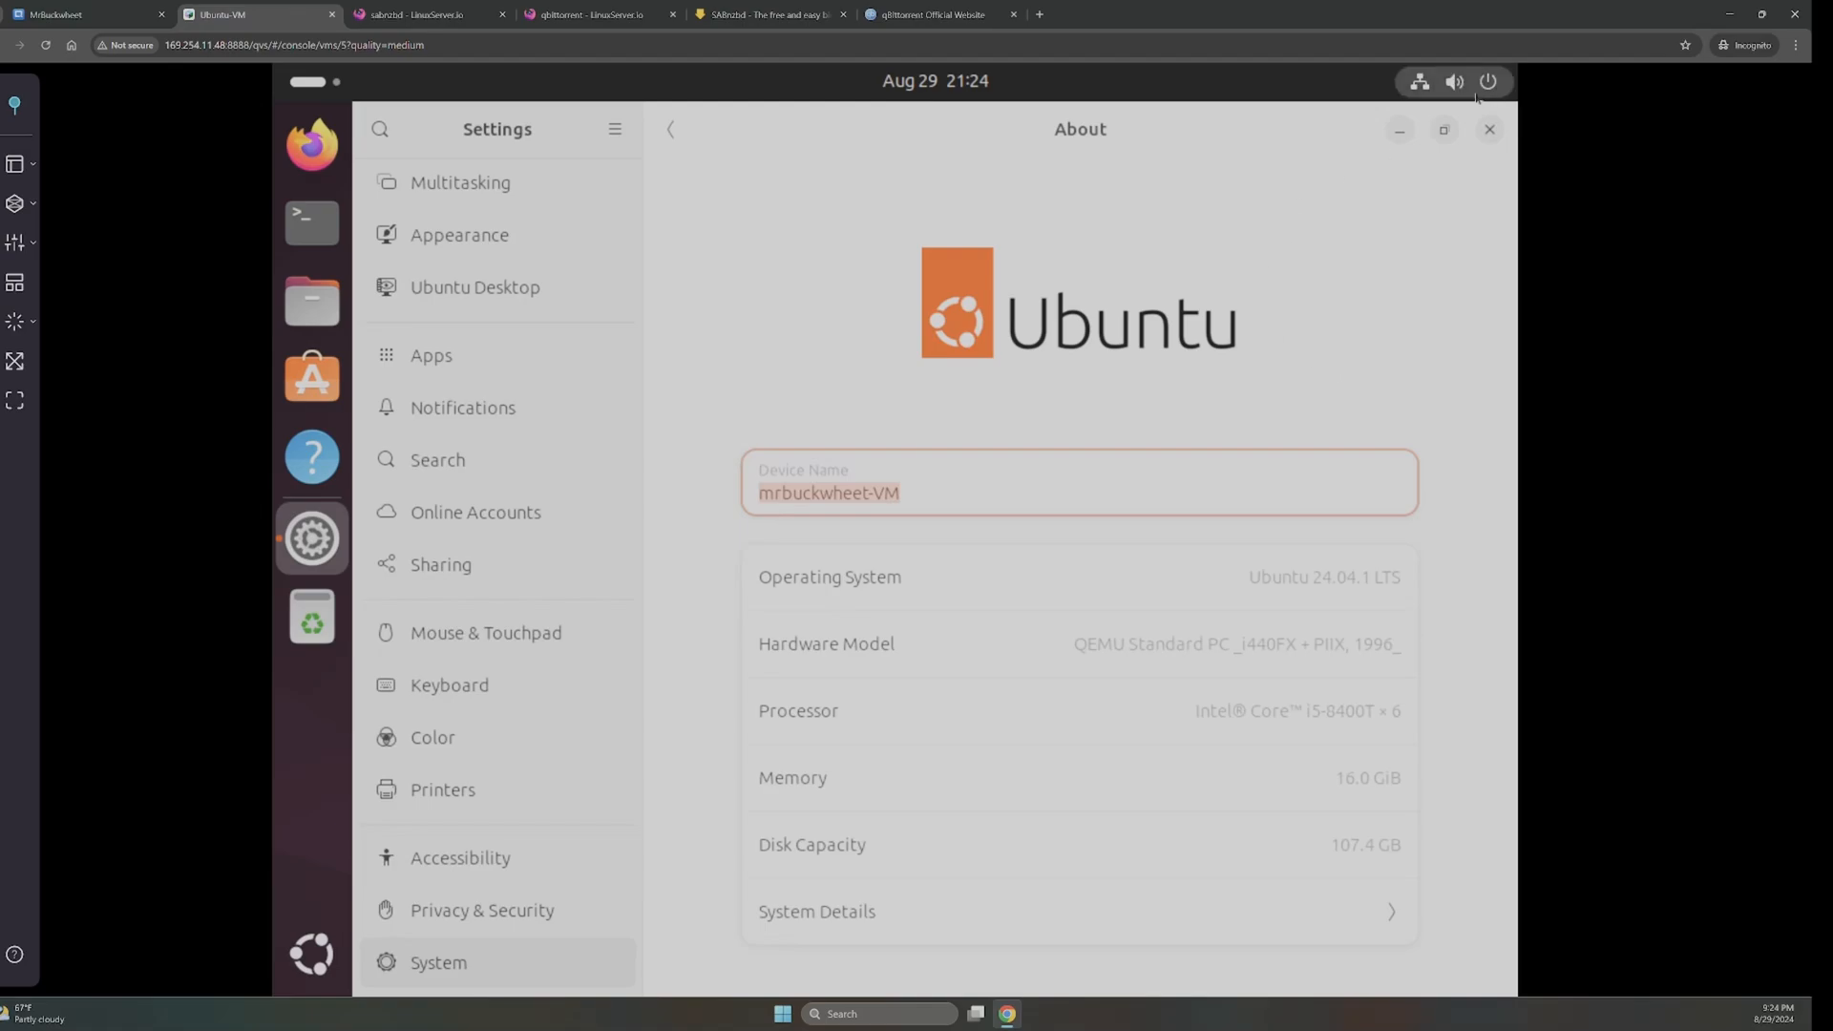
pyautogui.click(1489, 130)
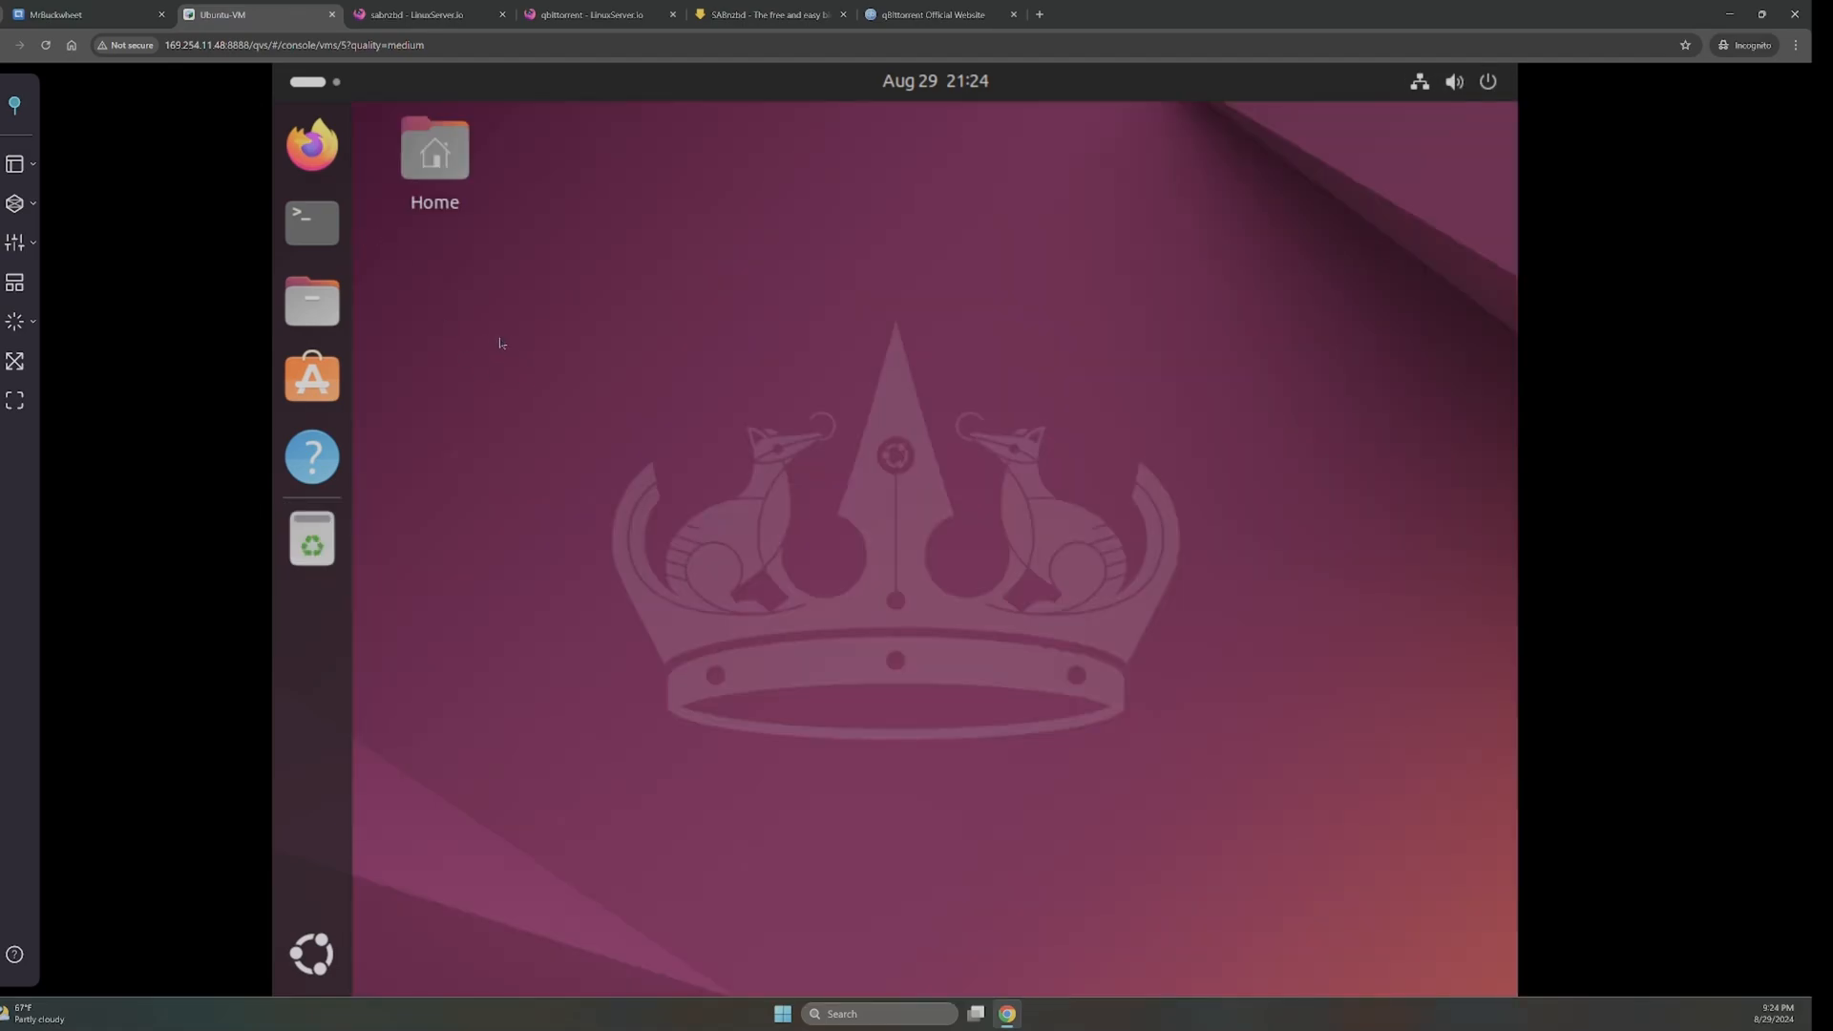
# - Examine the Movies and TV Shows folders inside the Media folder of the Ubuntu Home directory
pyautogui.click(312, 304)
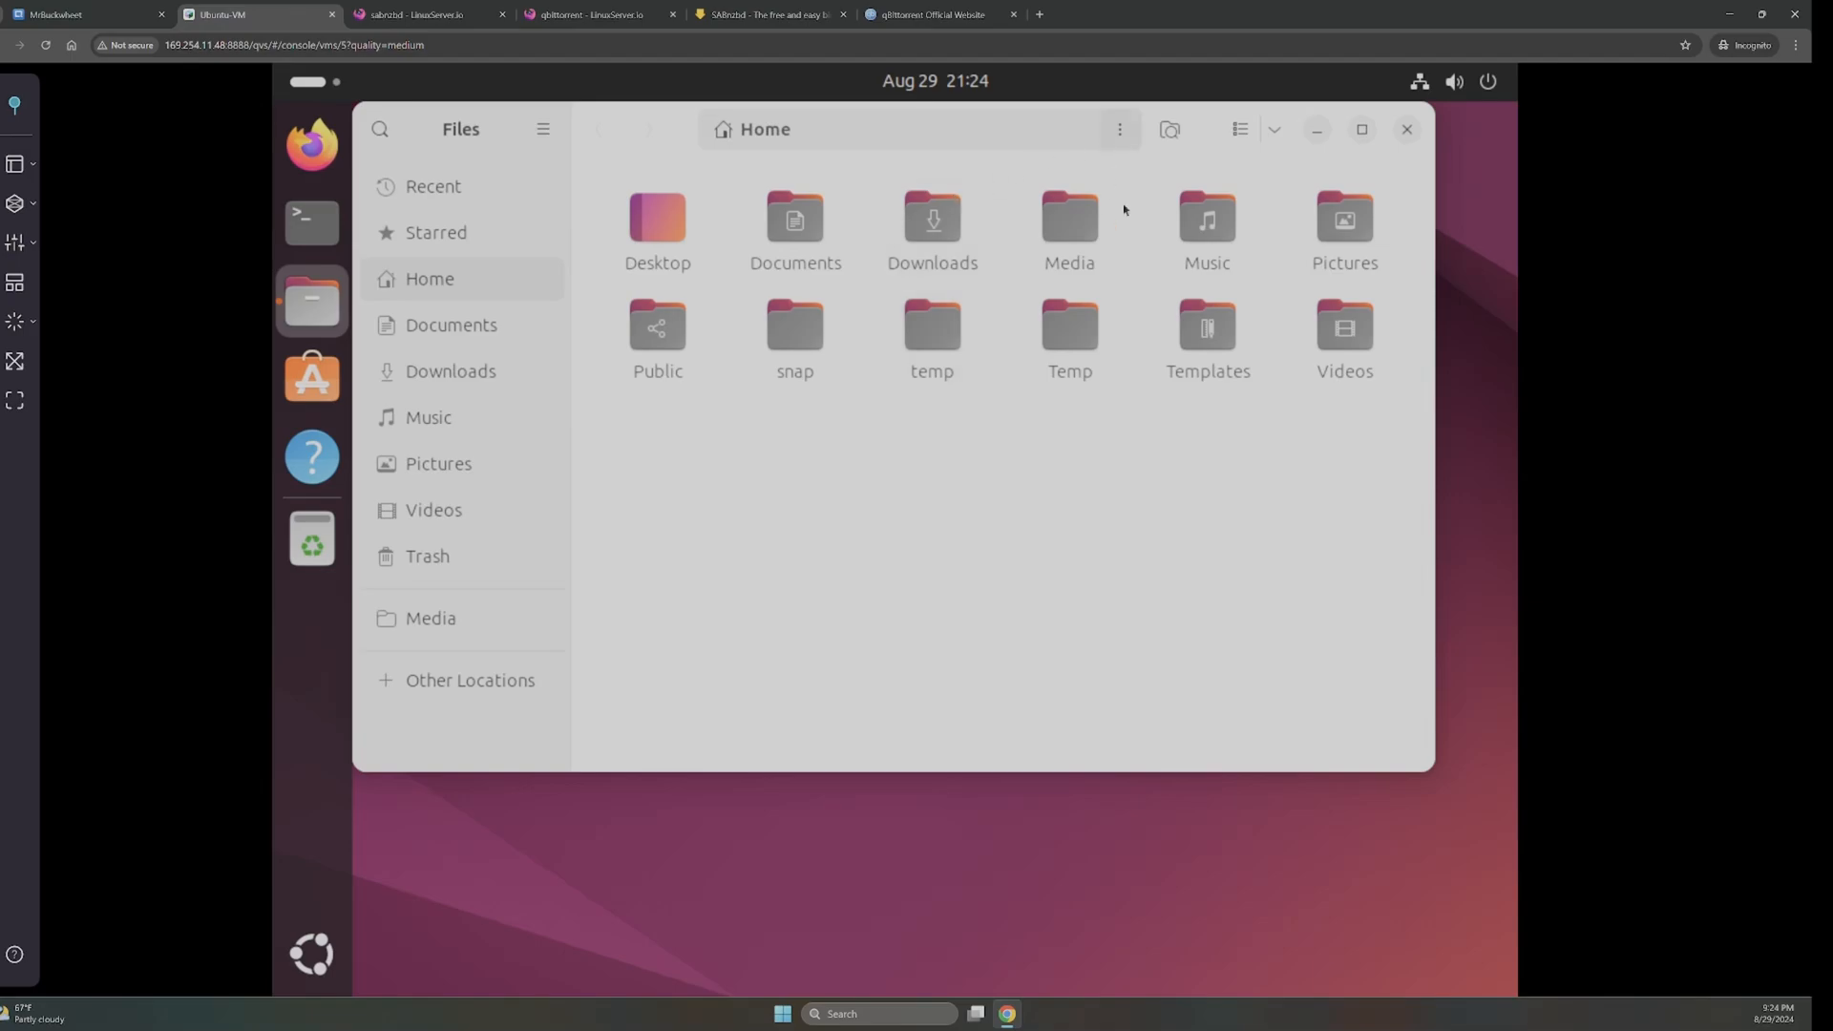
pyautogui.doubleClick(1064, 212)
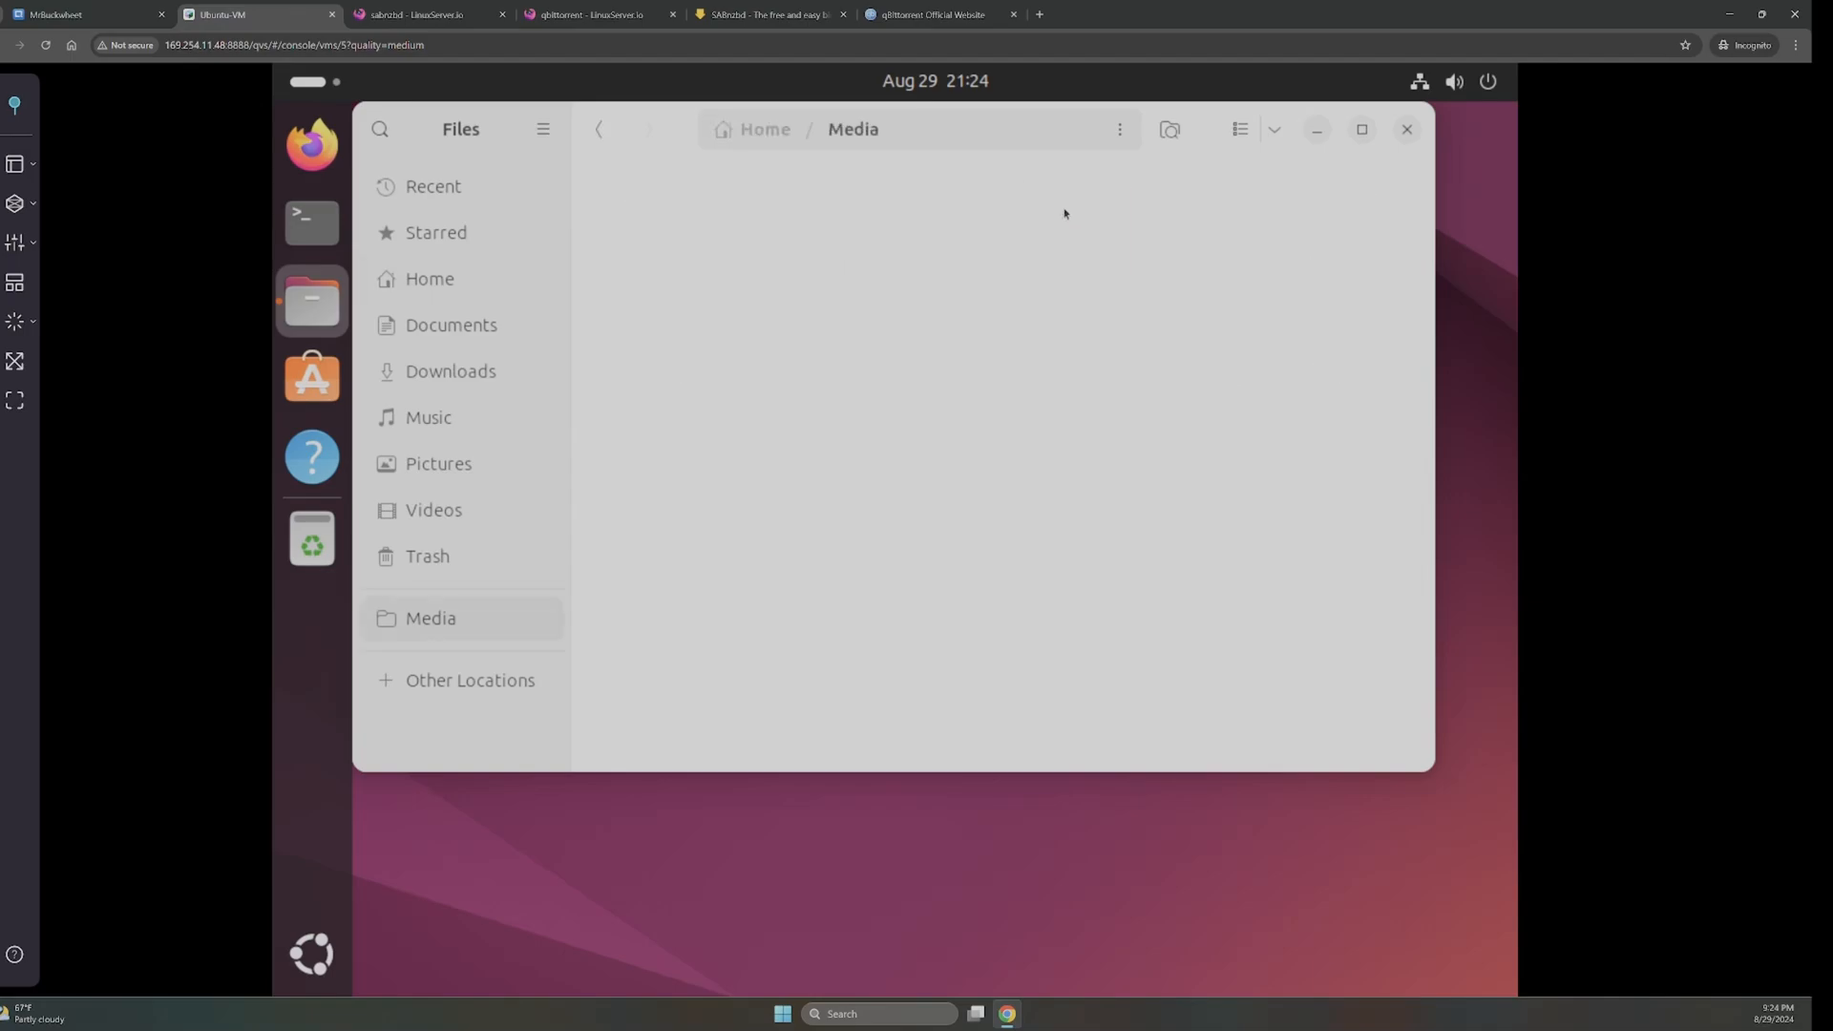
pyautogui.doubleClick(798, 237)
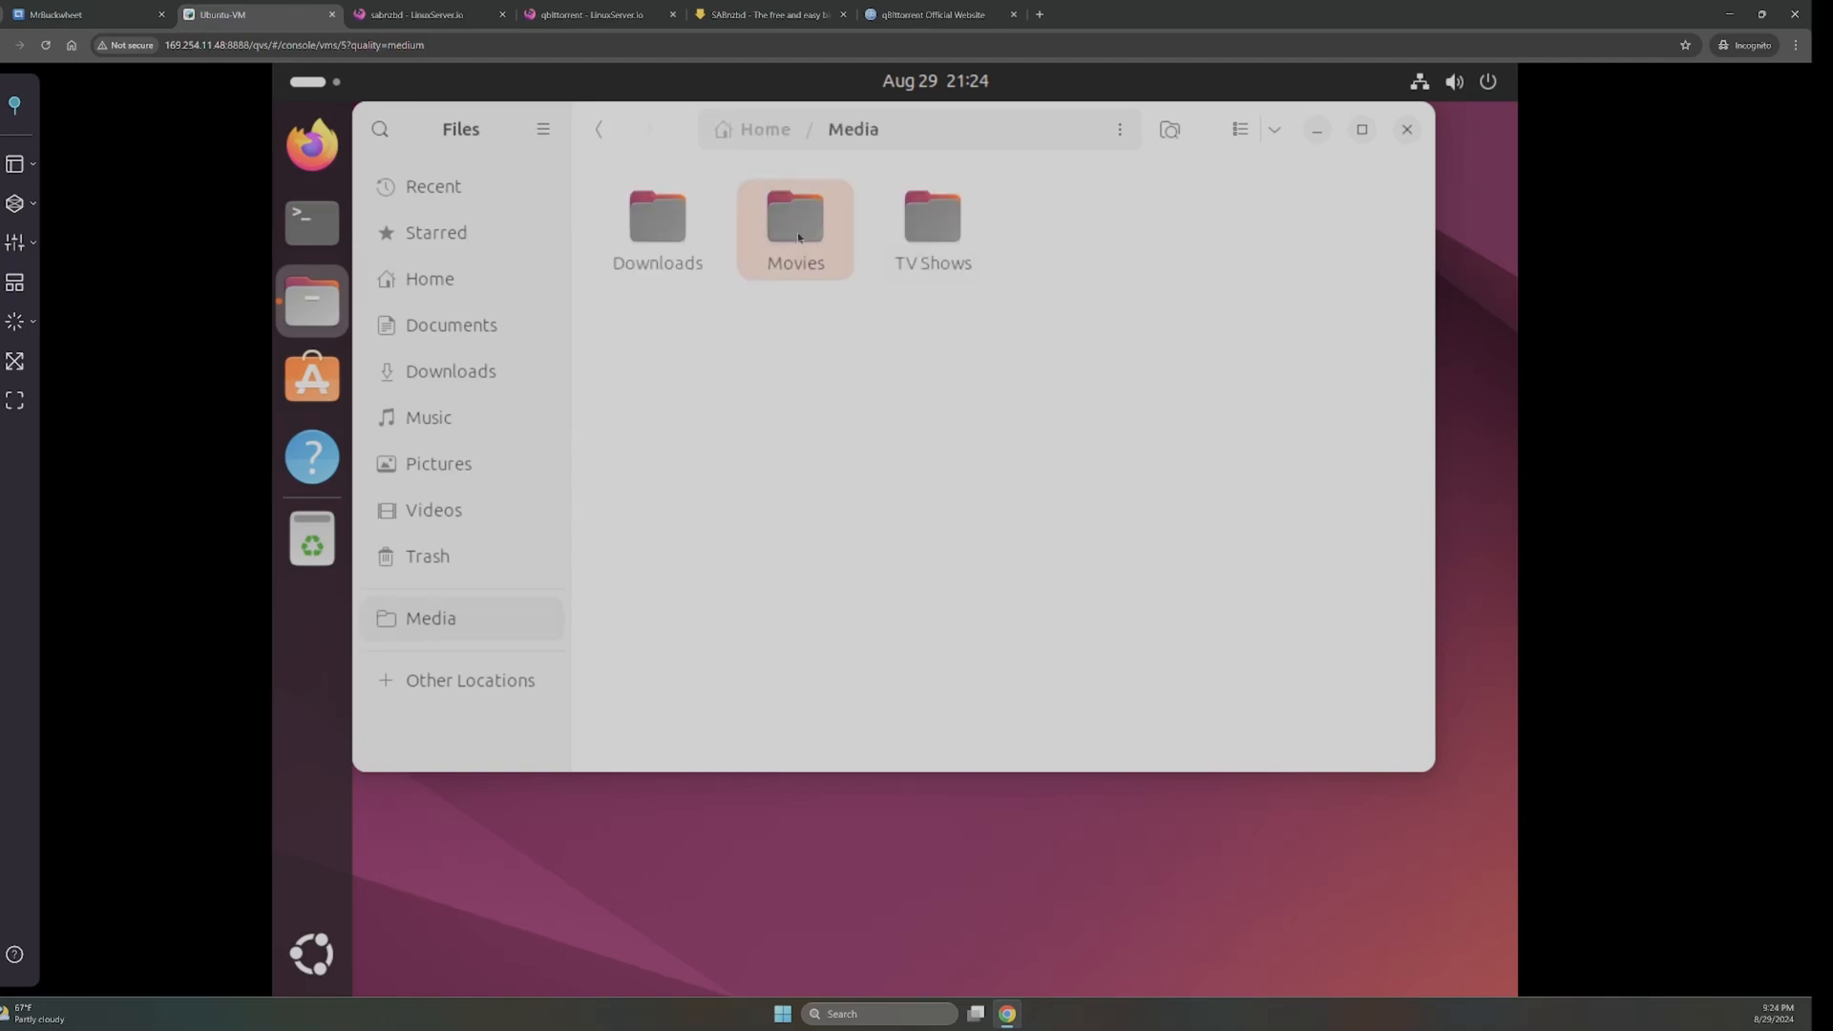
pyautogui.click(852, 129)
pyautogui.doubleClick(908, 210)
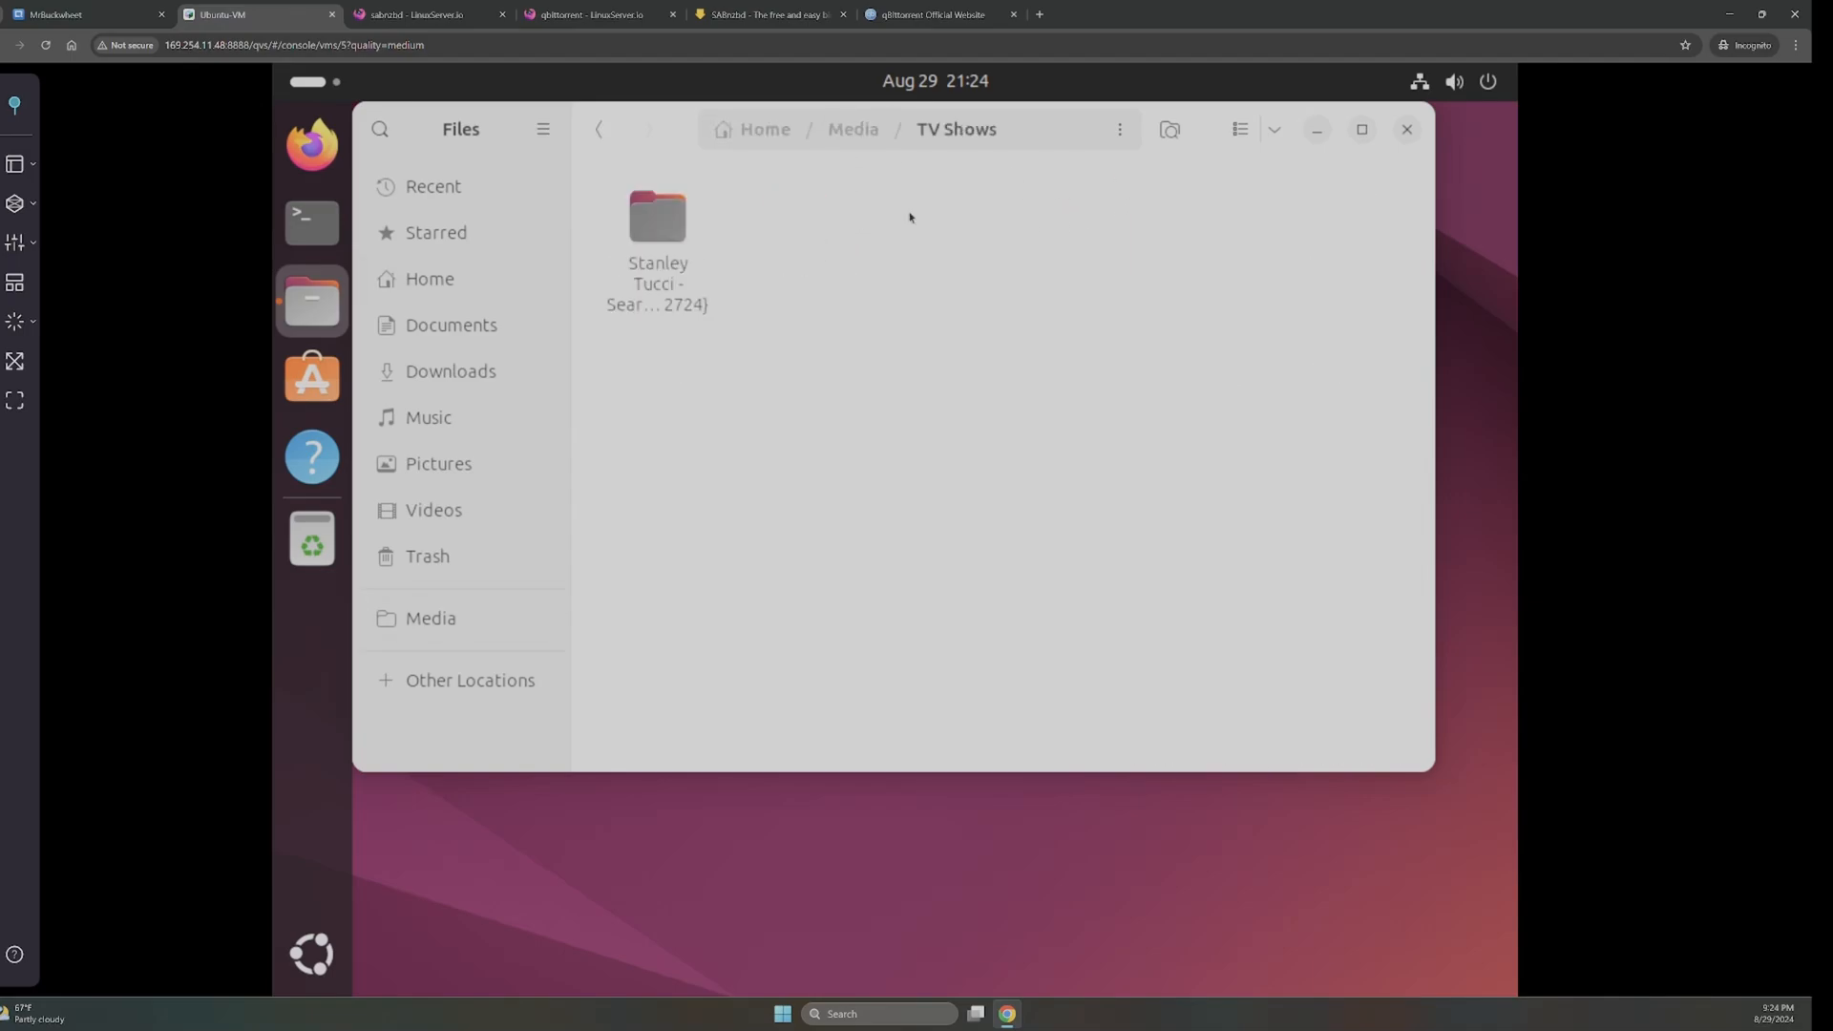
pyautogui.click(853, 140)
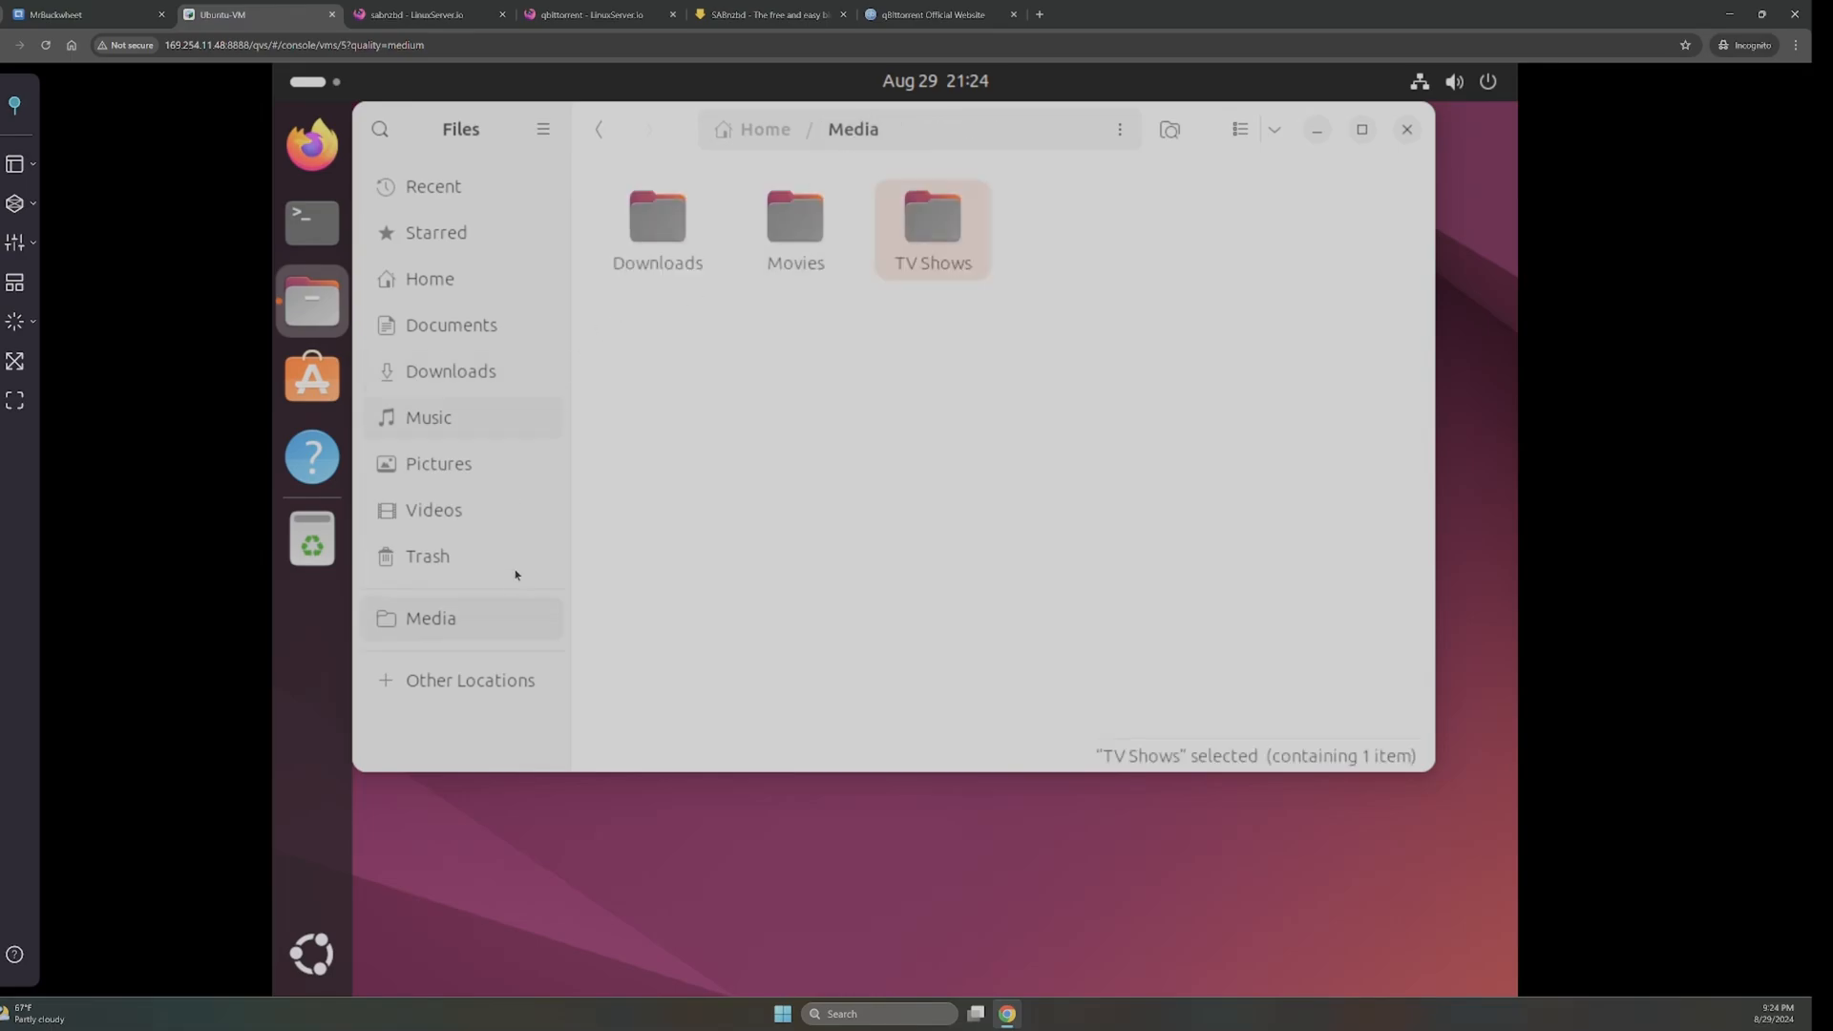
# - Browse to nfs/Media on the Ubuntu disk and look into its Movies folder
pyautogui.click(459, 680)
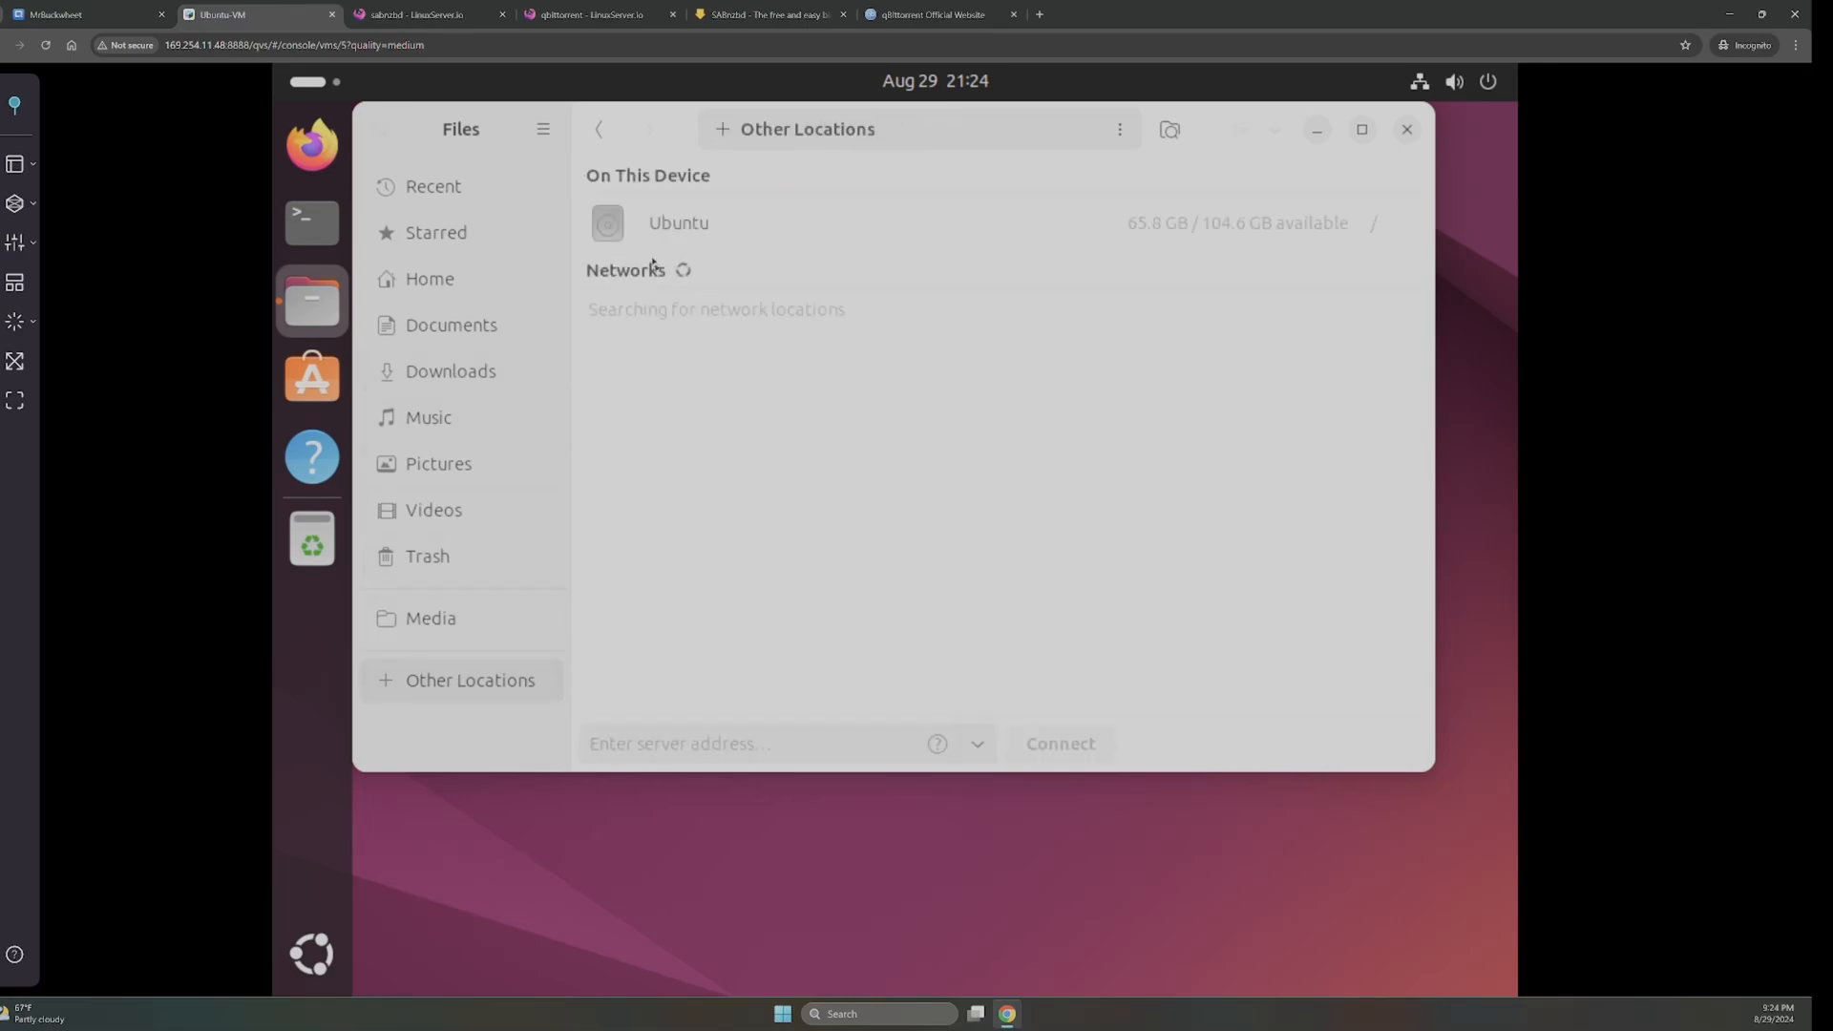
pyautogui.click(656, 217)
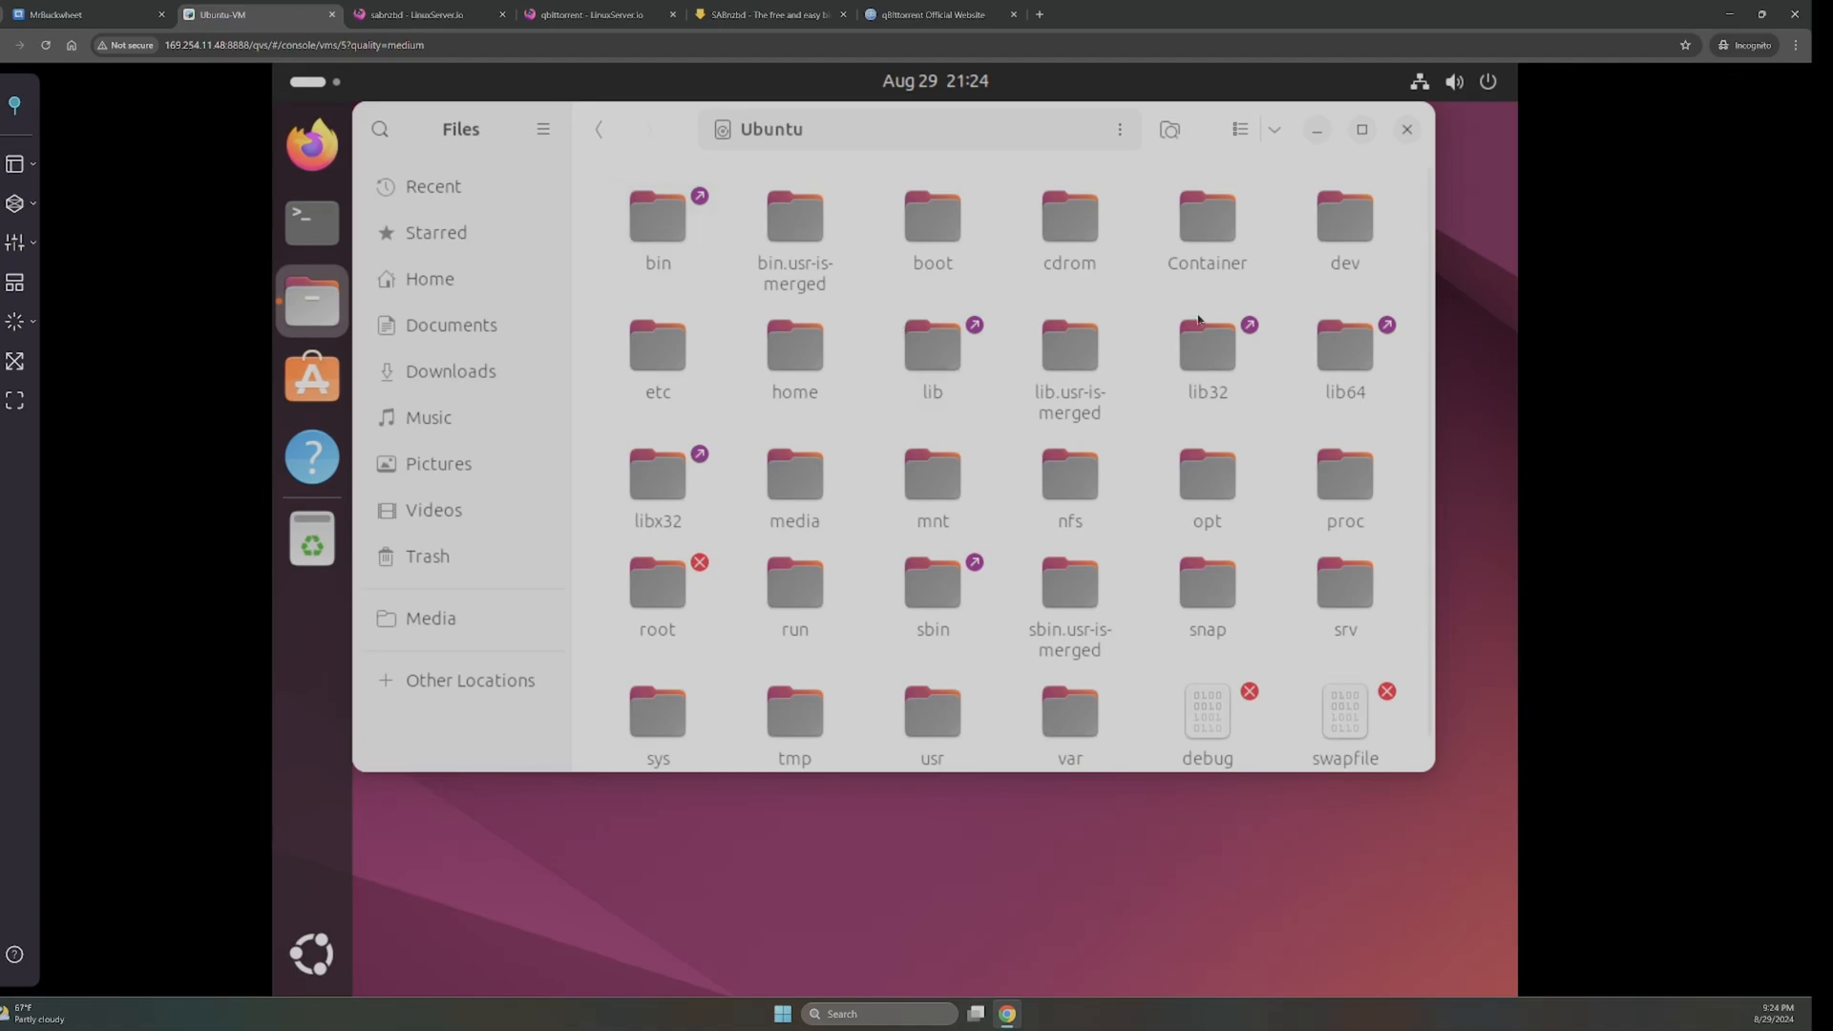
pyautogui.doubleClick(1062, 482)
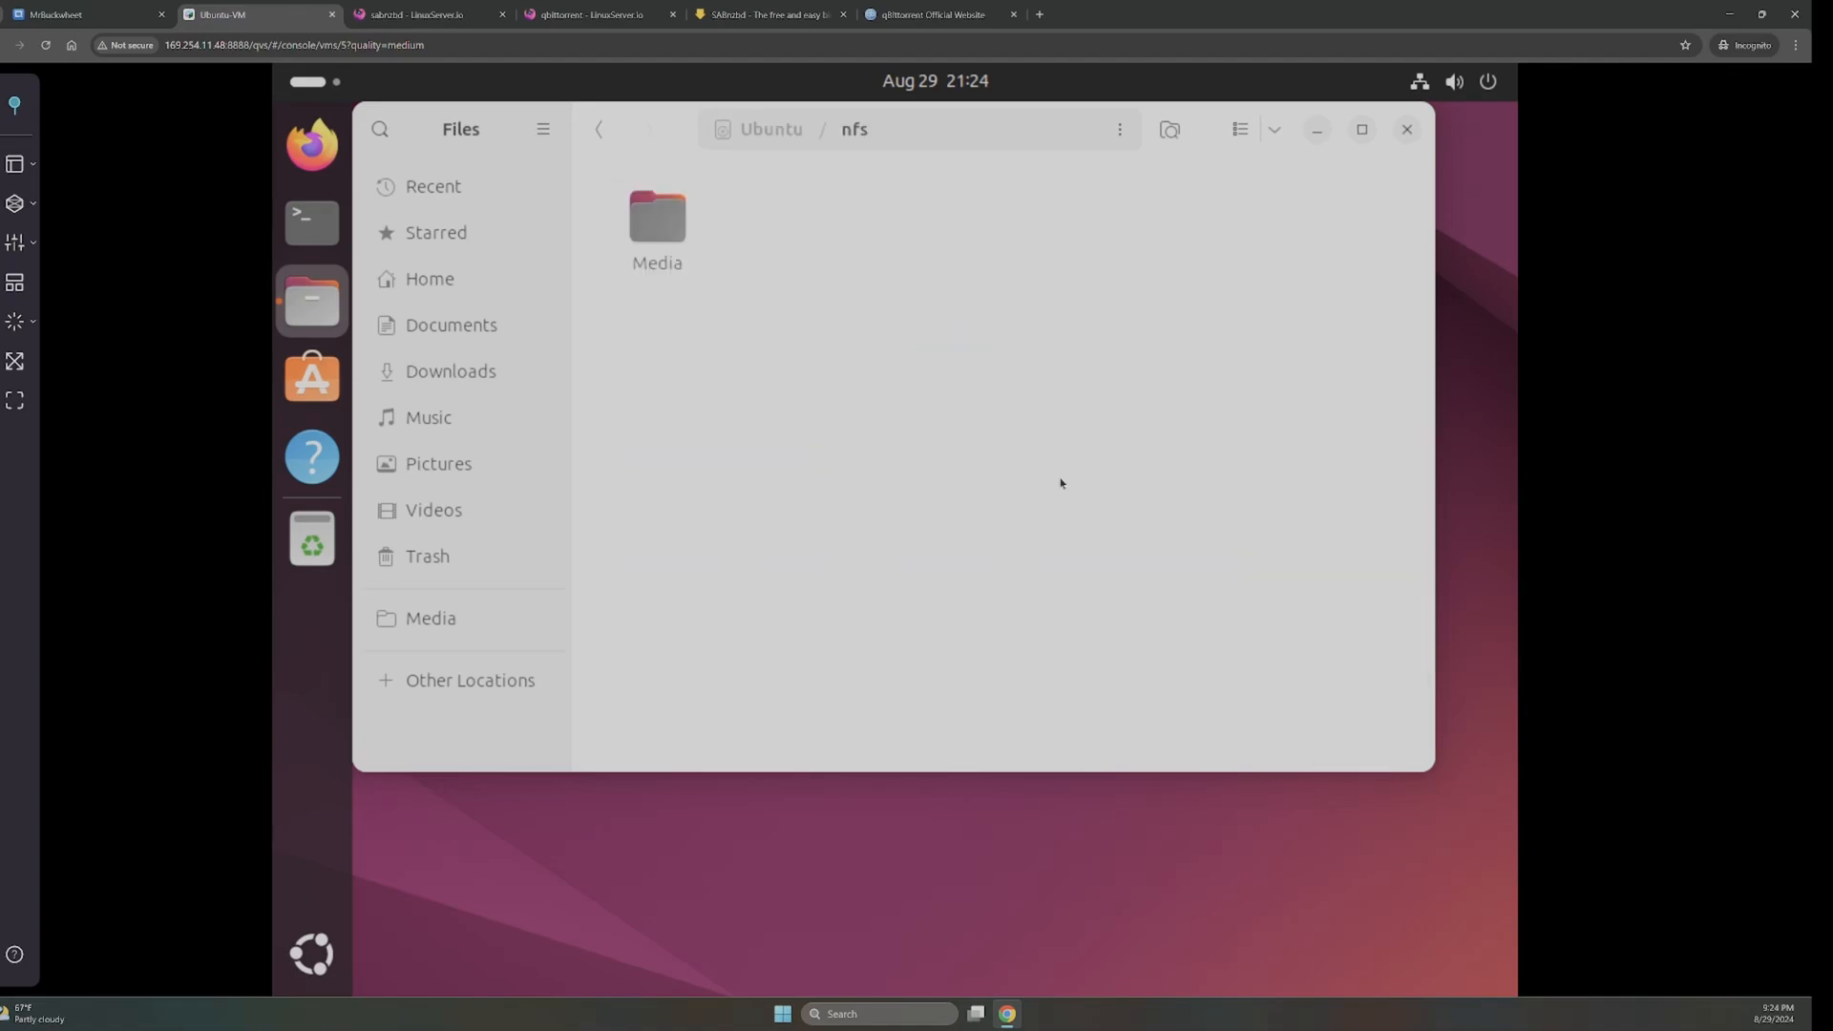
pyautogui.doubleClick(659, 225)
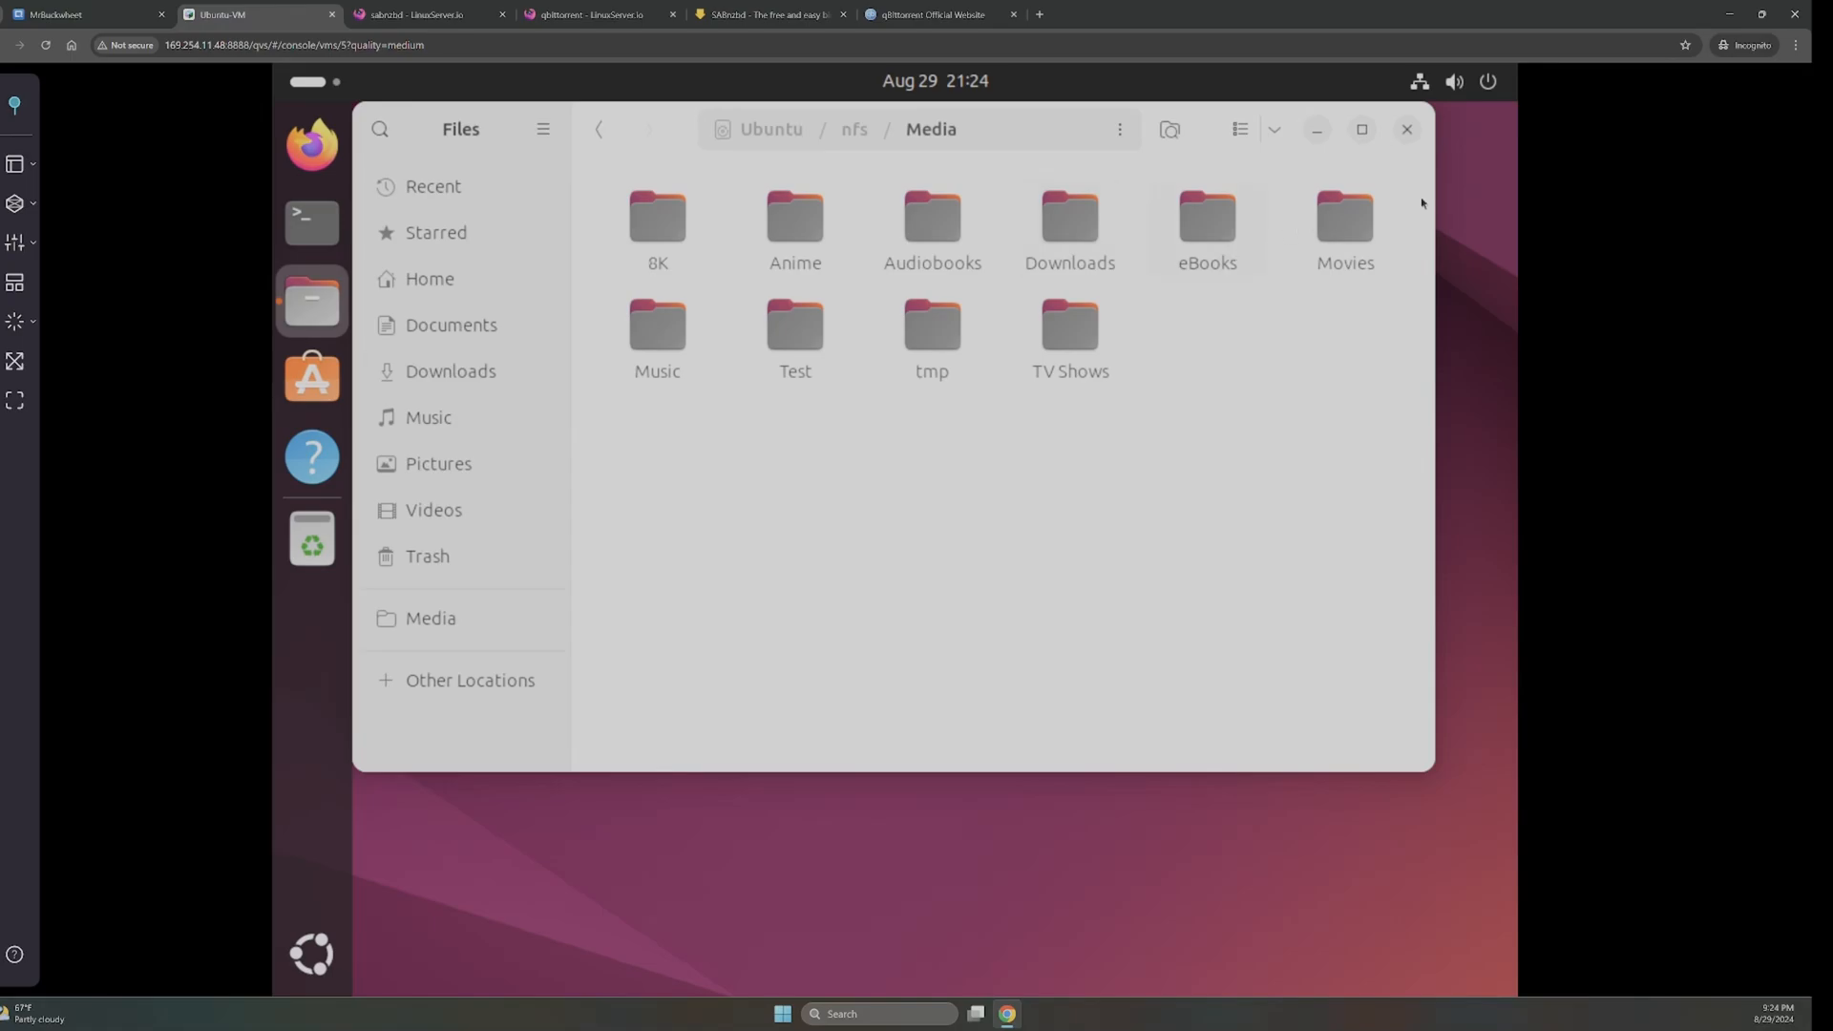
pyautogui.doubleClick(1348, 219)
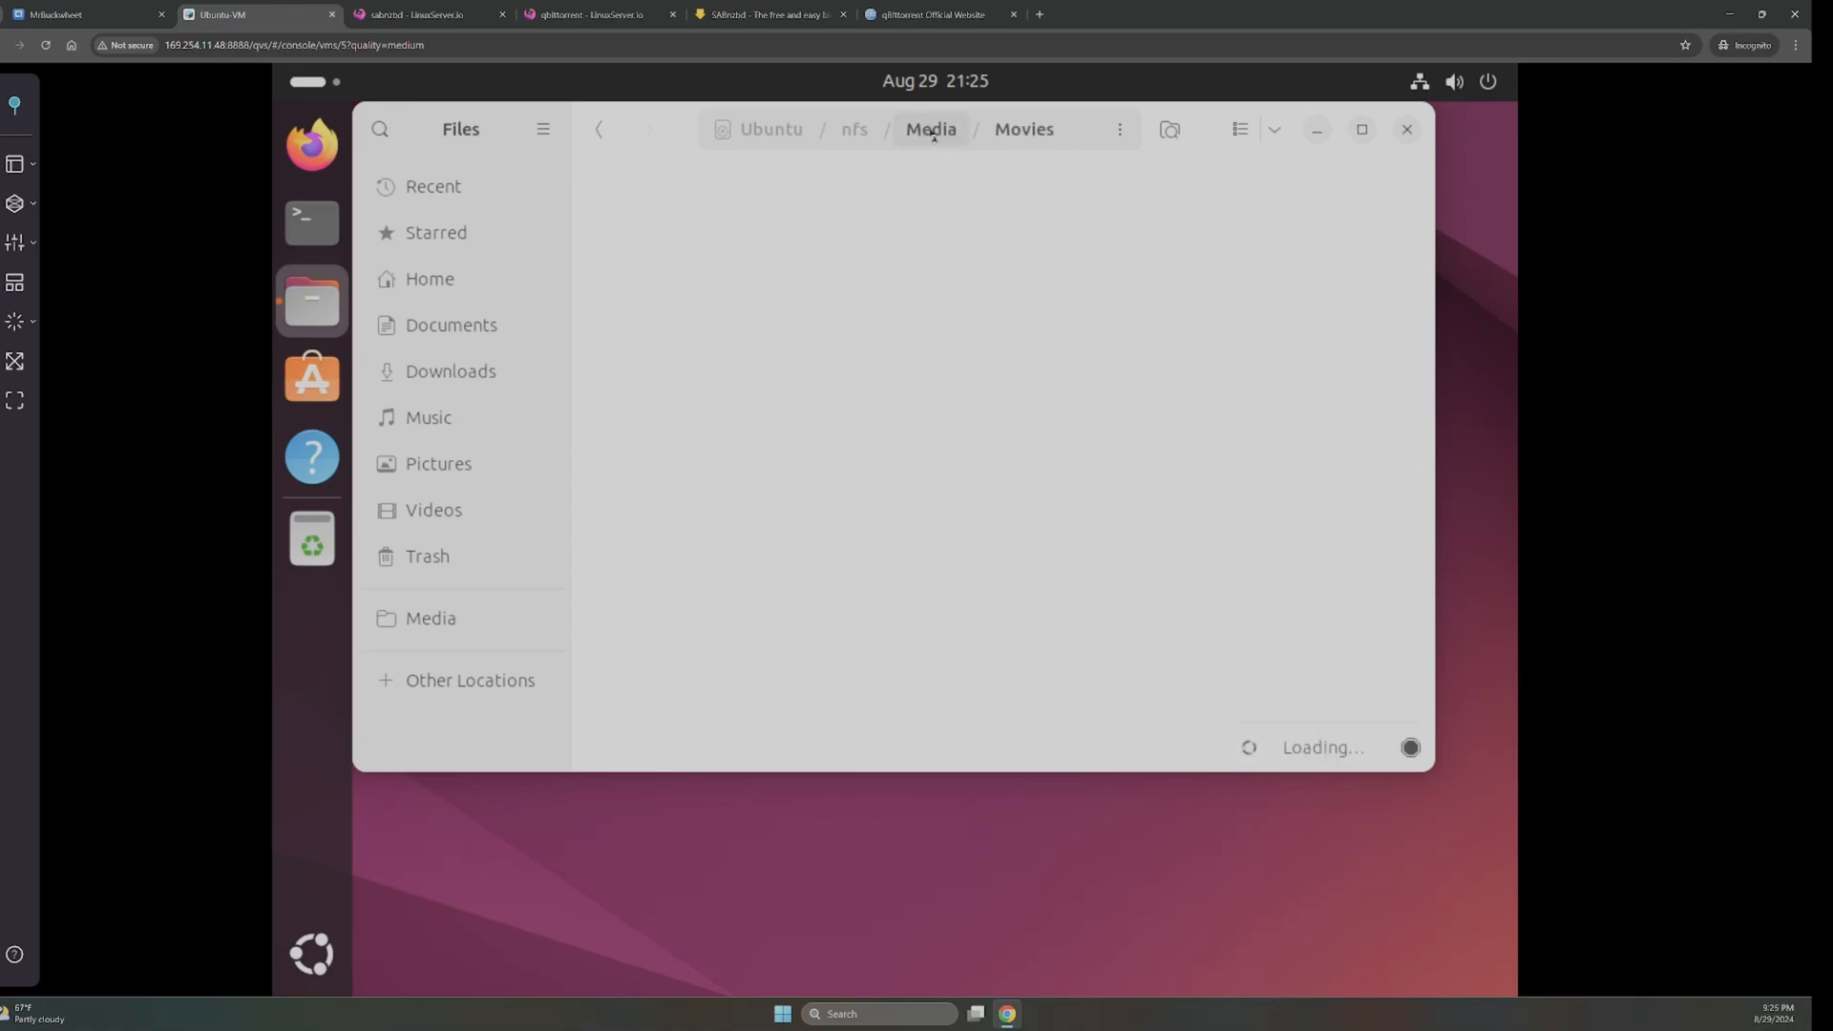
pyautogui.hotkey('alt', 'Left')
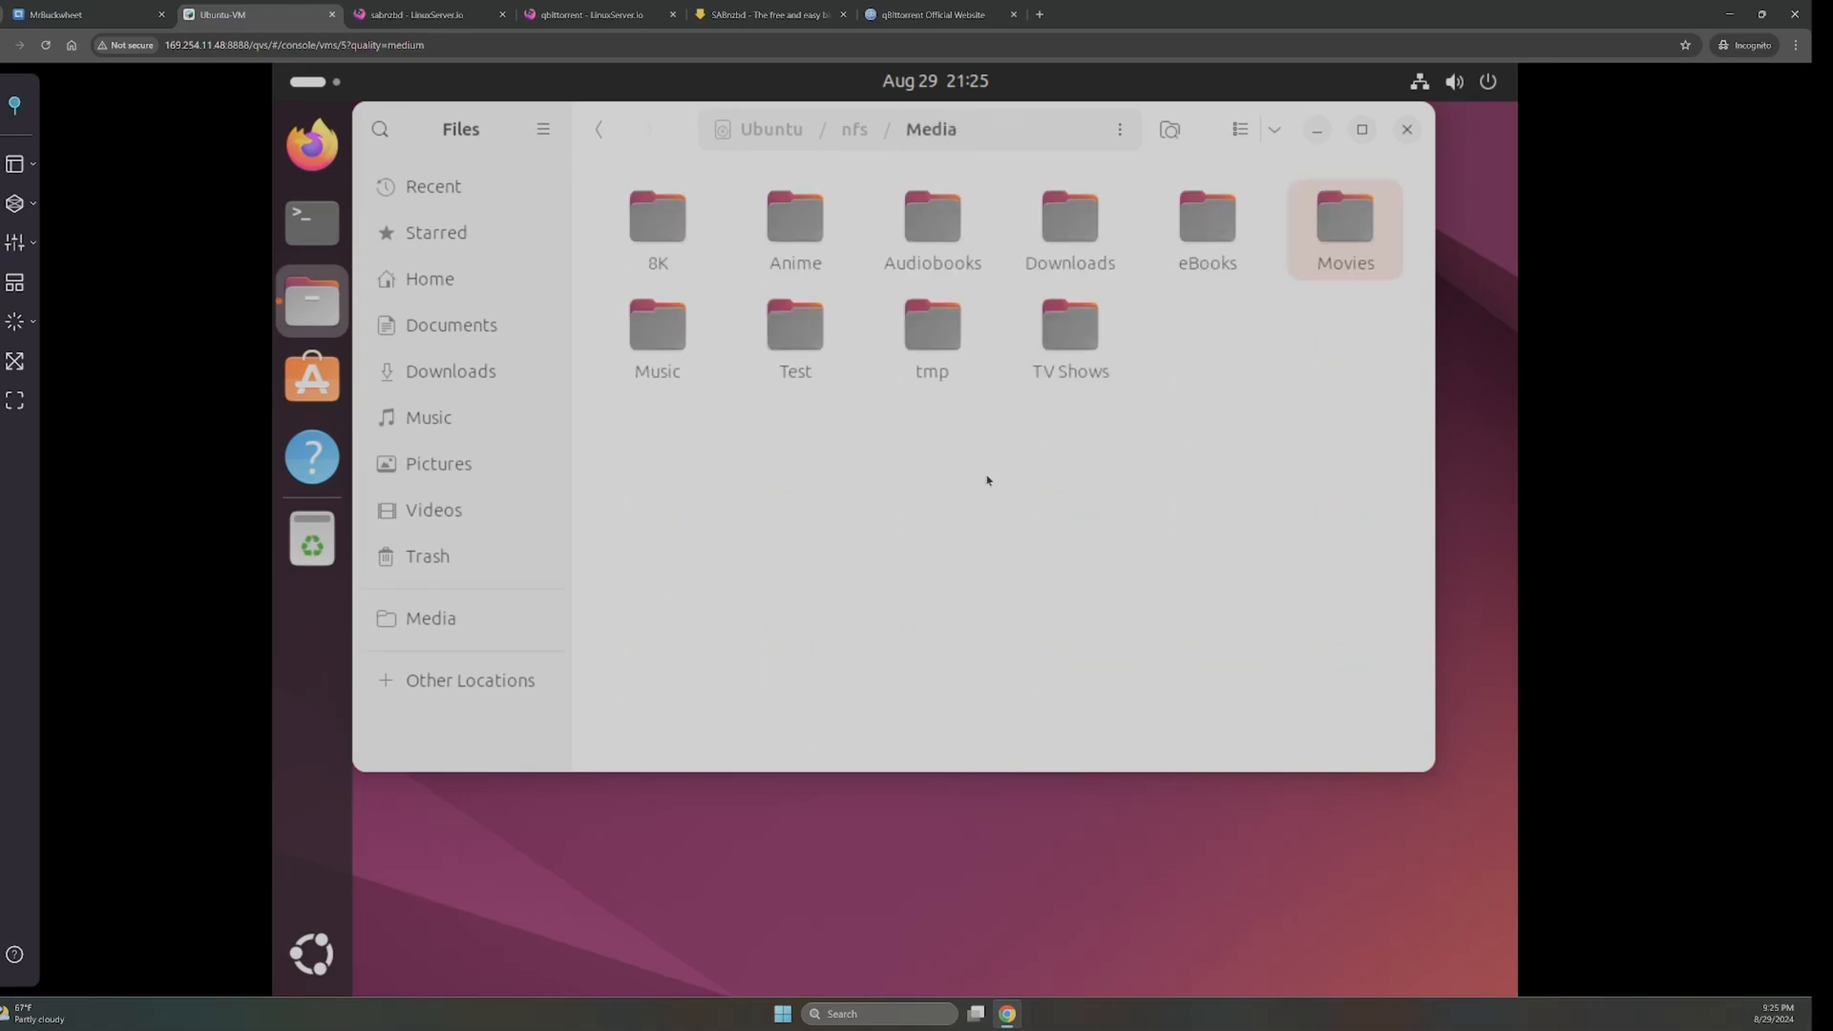
# - Examine the Movies and TV Shows folders inside Test/Media on the nfs share
pyautogui.doubleClick(794, 334)
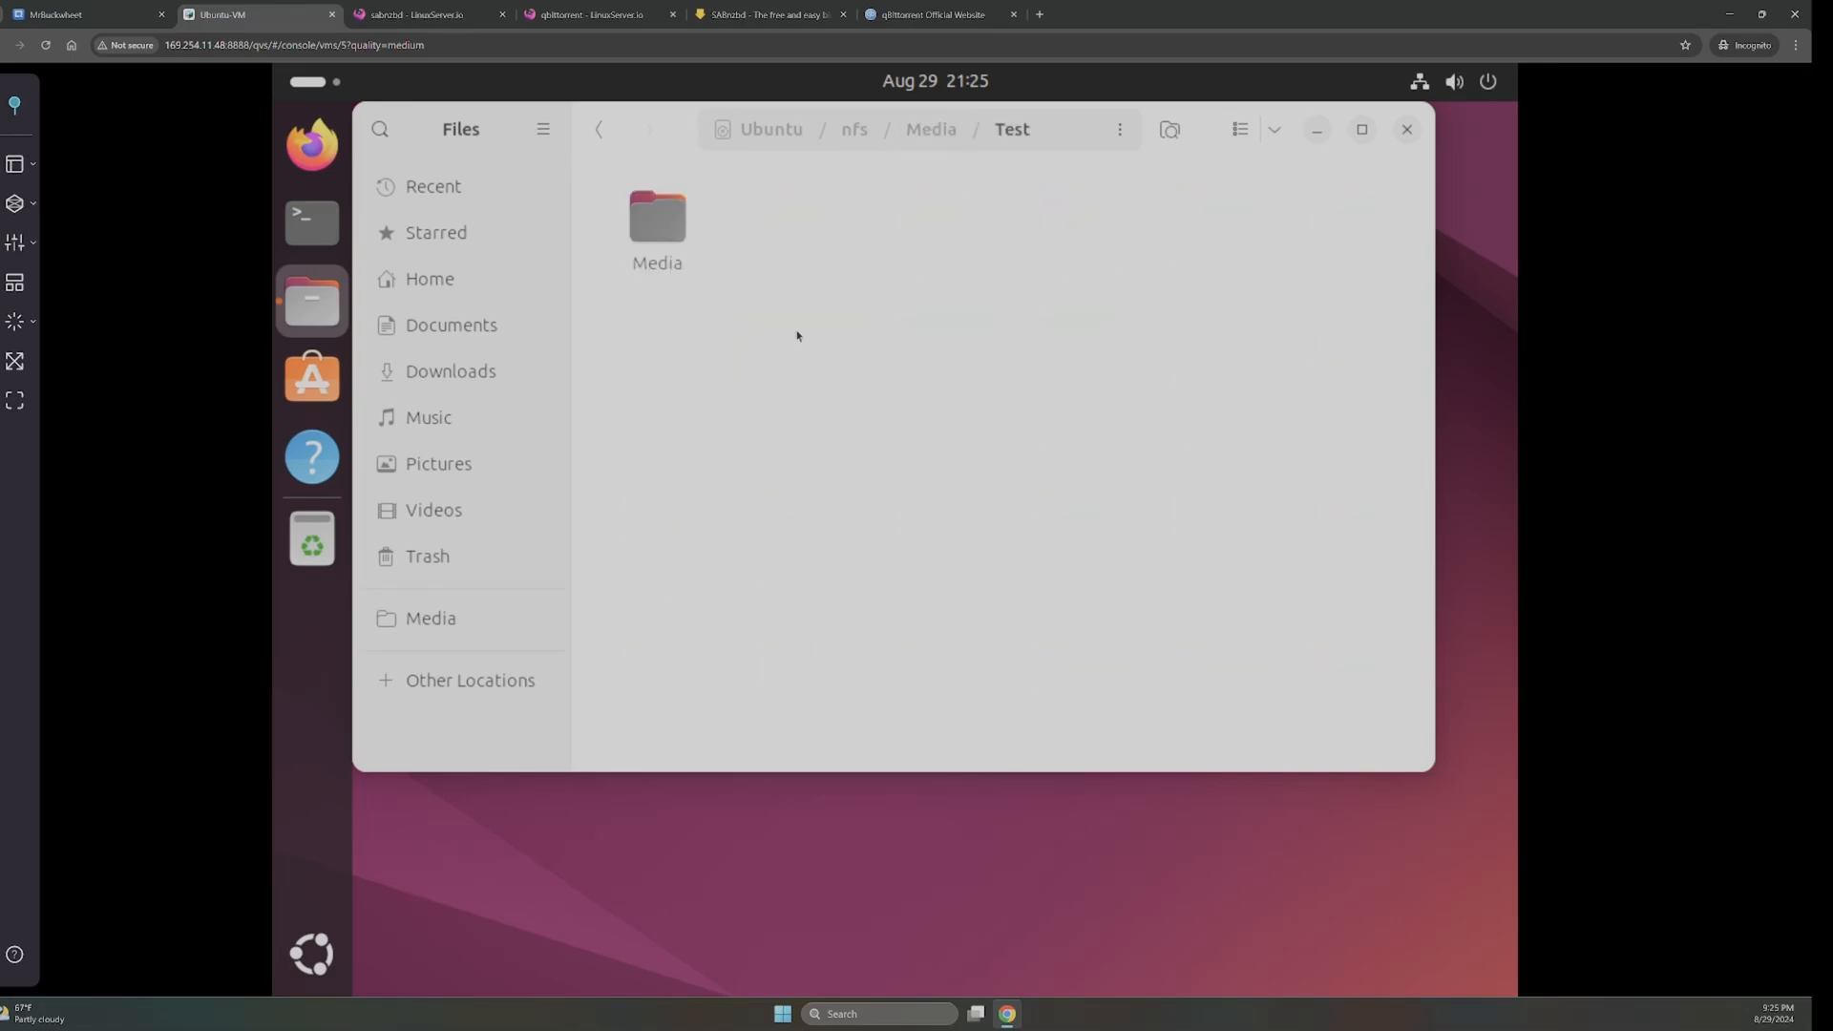
pyautogui.doubleClick(630, 227)
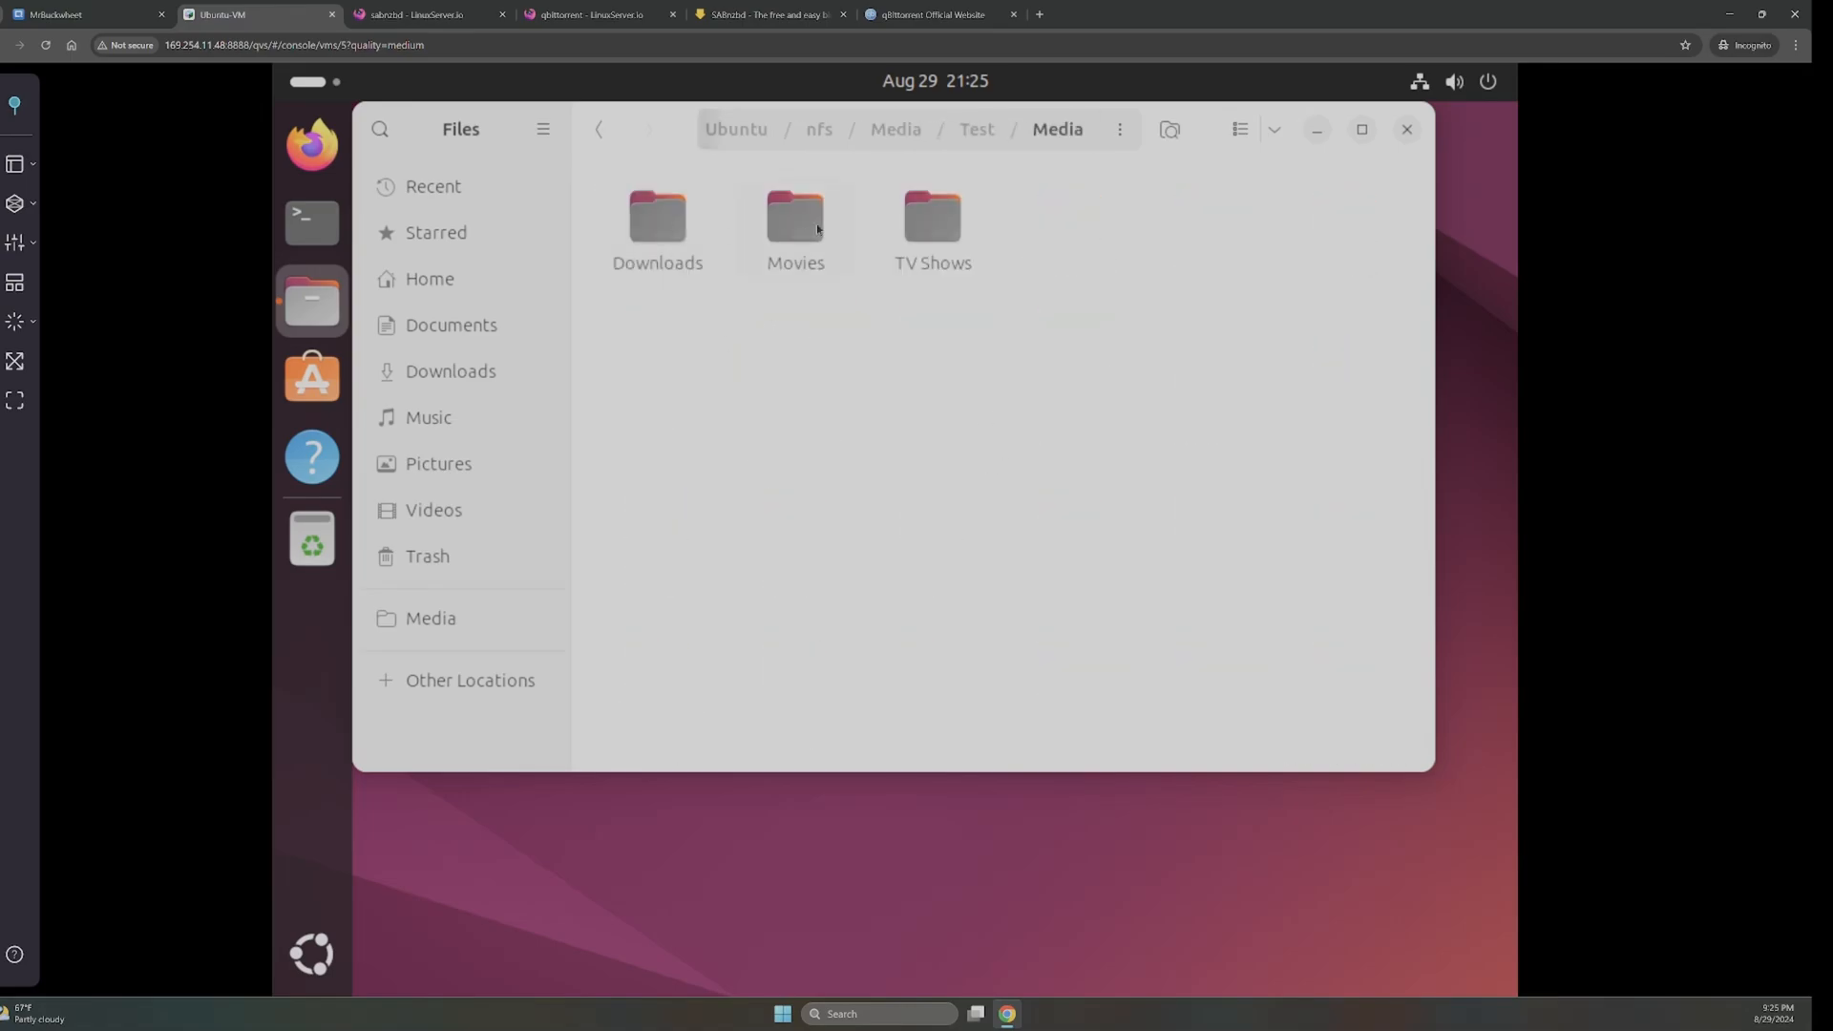
pyautogui.doubleClick(813, 230)
pyautogui.click(983, 136)
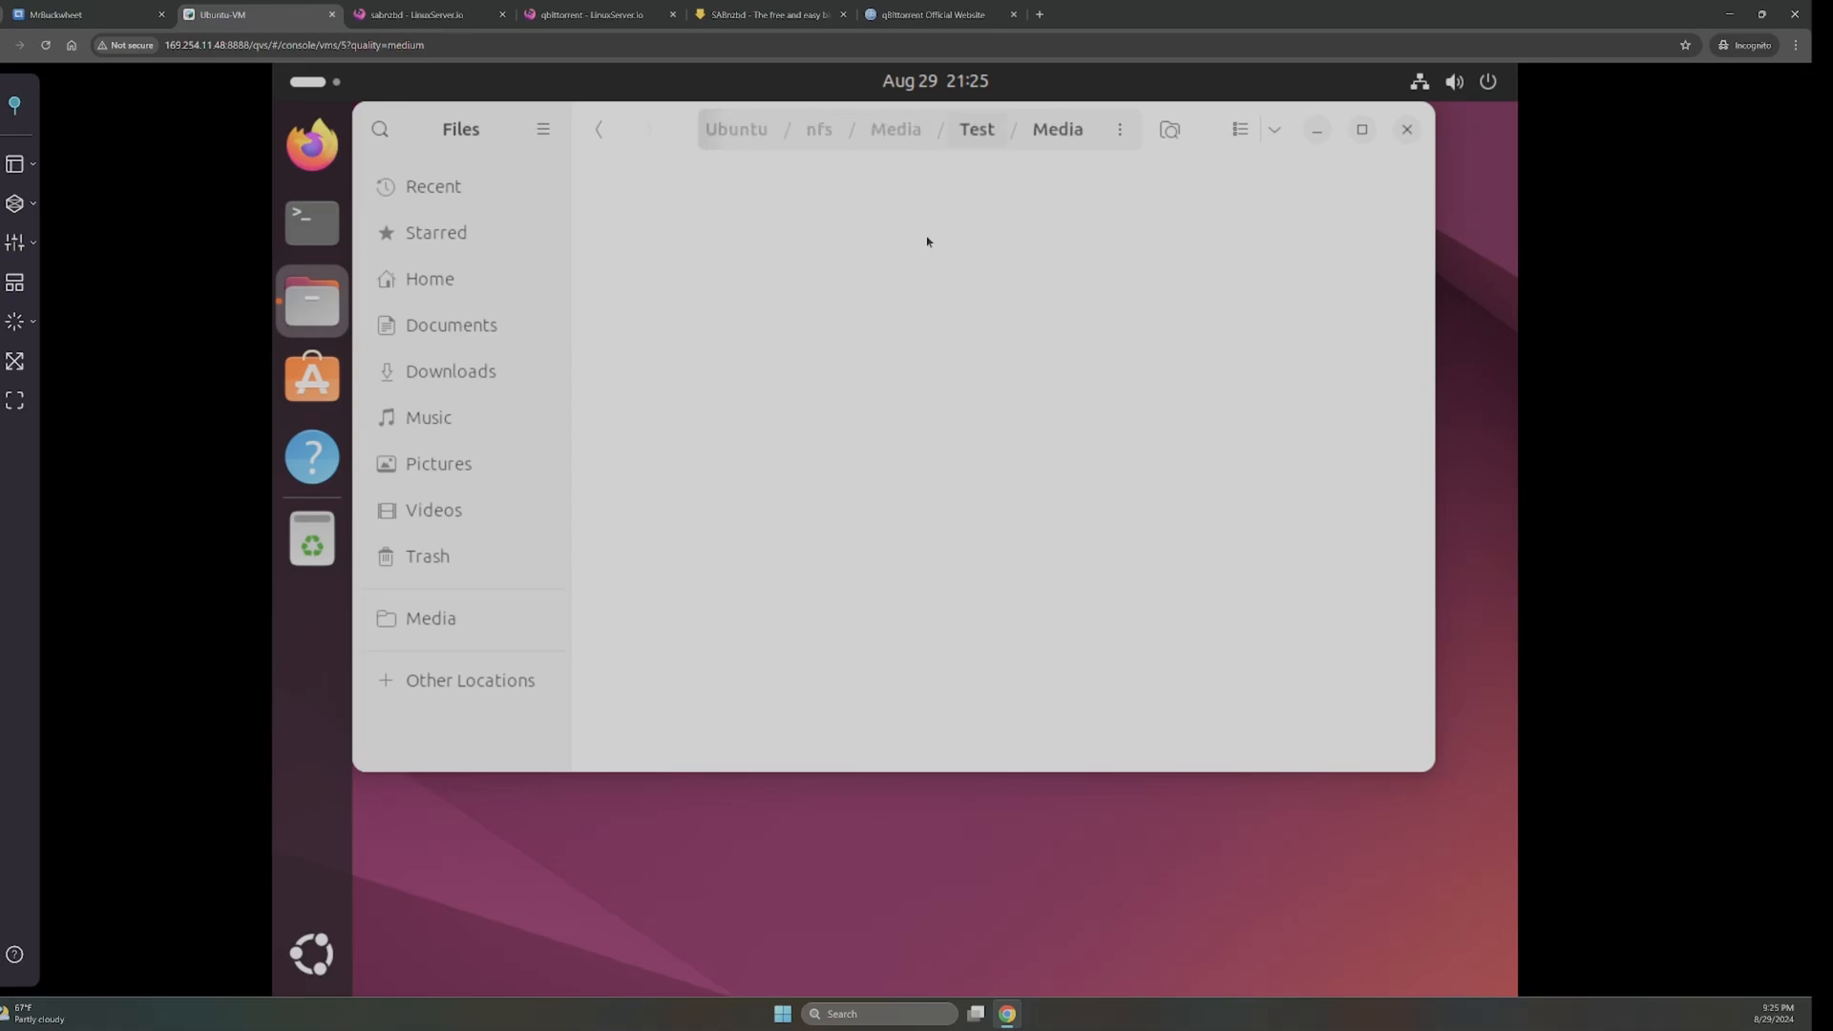
pyautogui.doubleClick(925, 227)
pyautogui.click(941, 131)
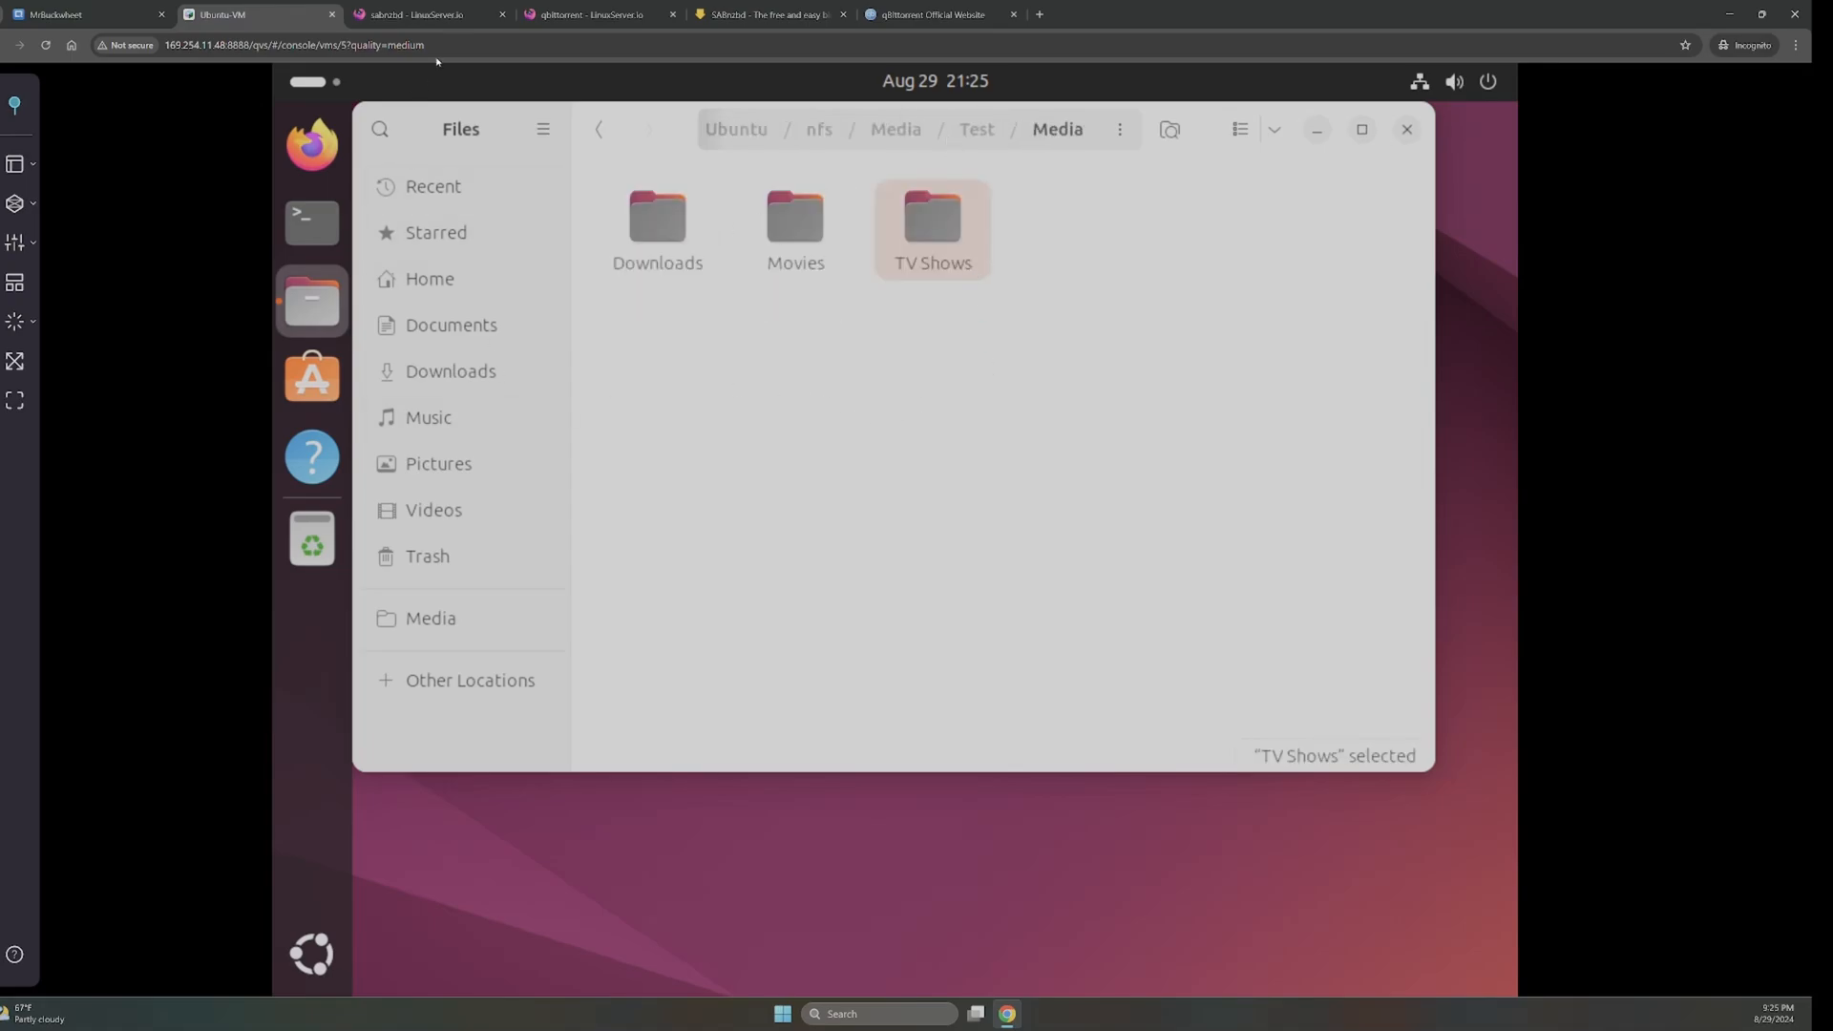
# - Review the SABnzbd and qBittorrent websites and the docker-compose example in the linuxserver/sabnzbd GitHub README
pyautogui.click(764, 14)
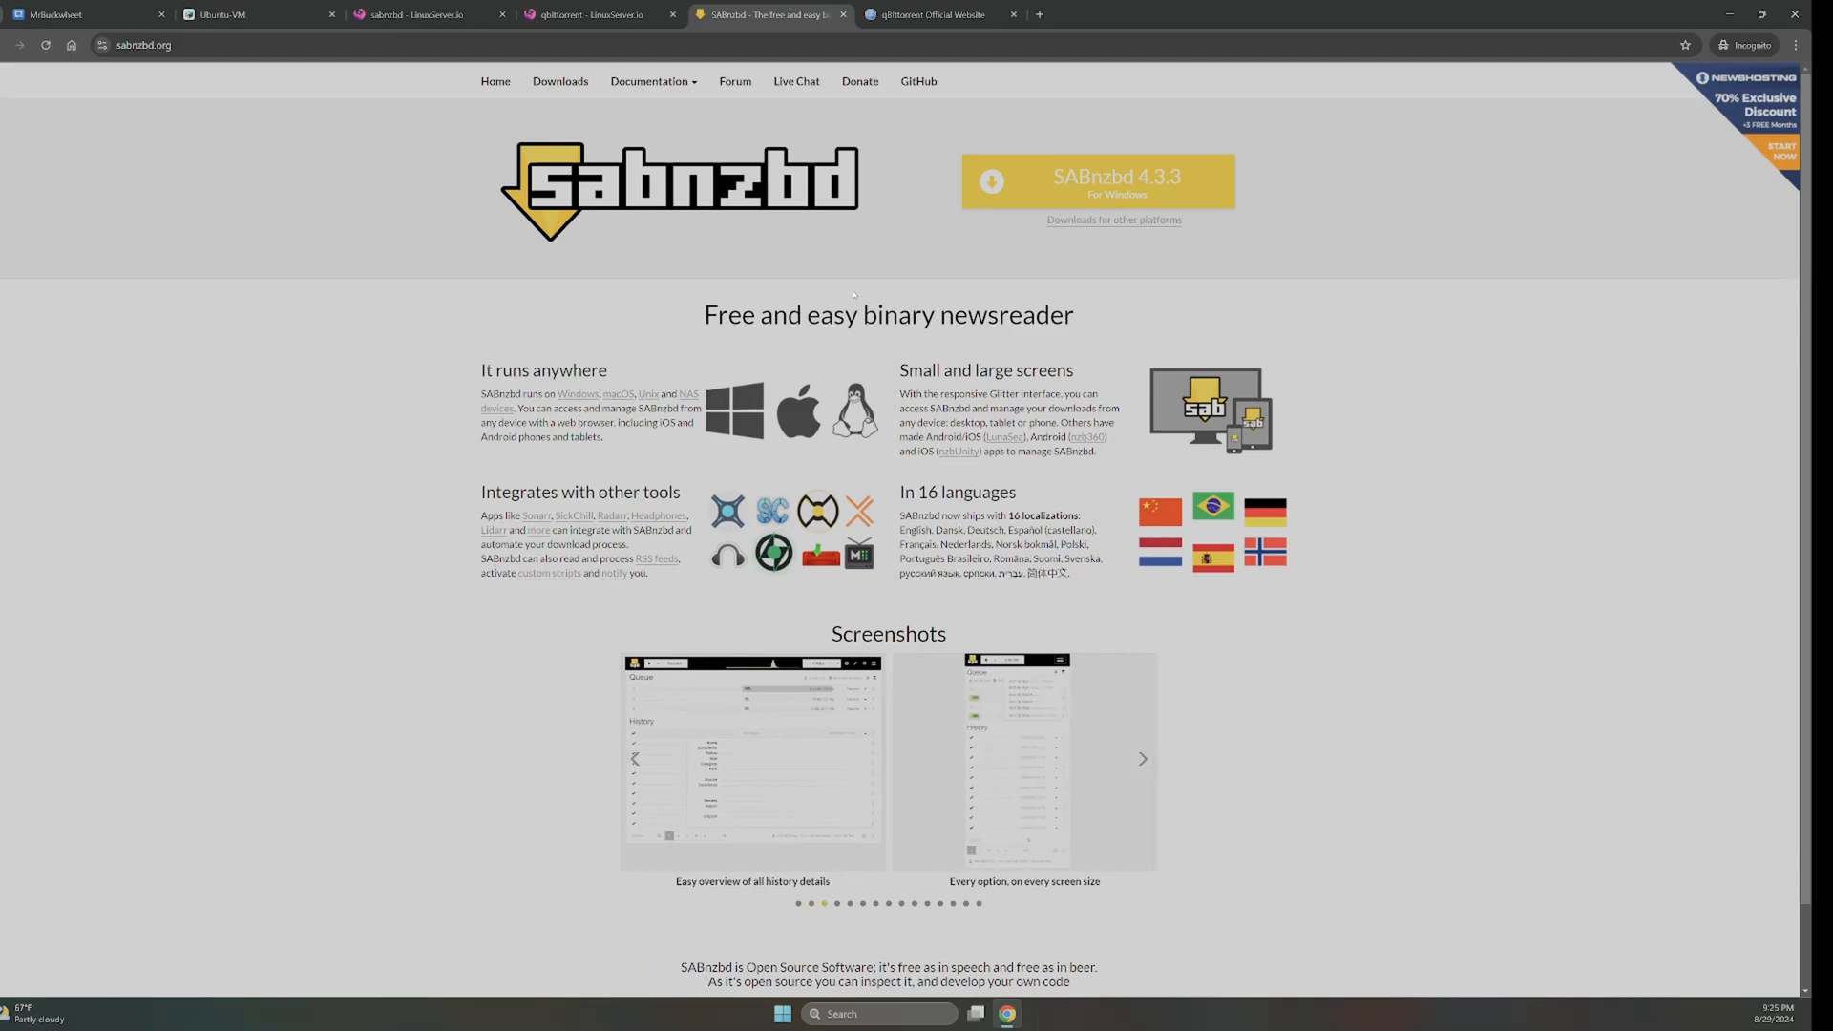
pyautogui.click(933, 14)
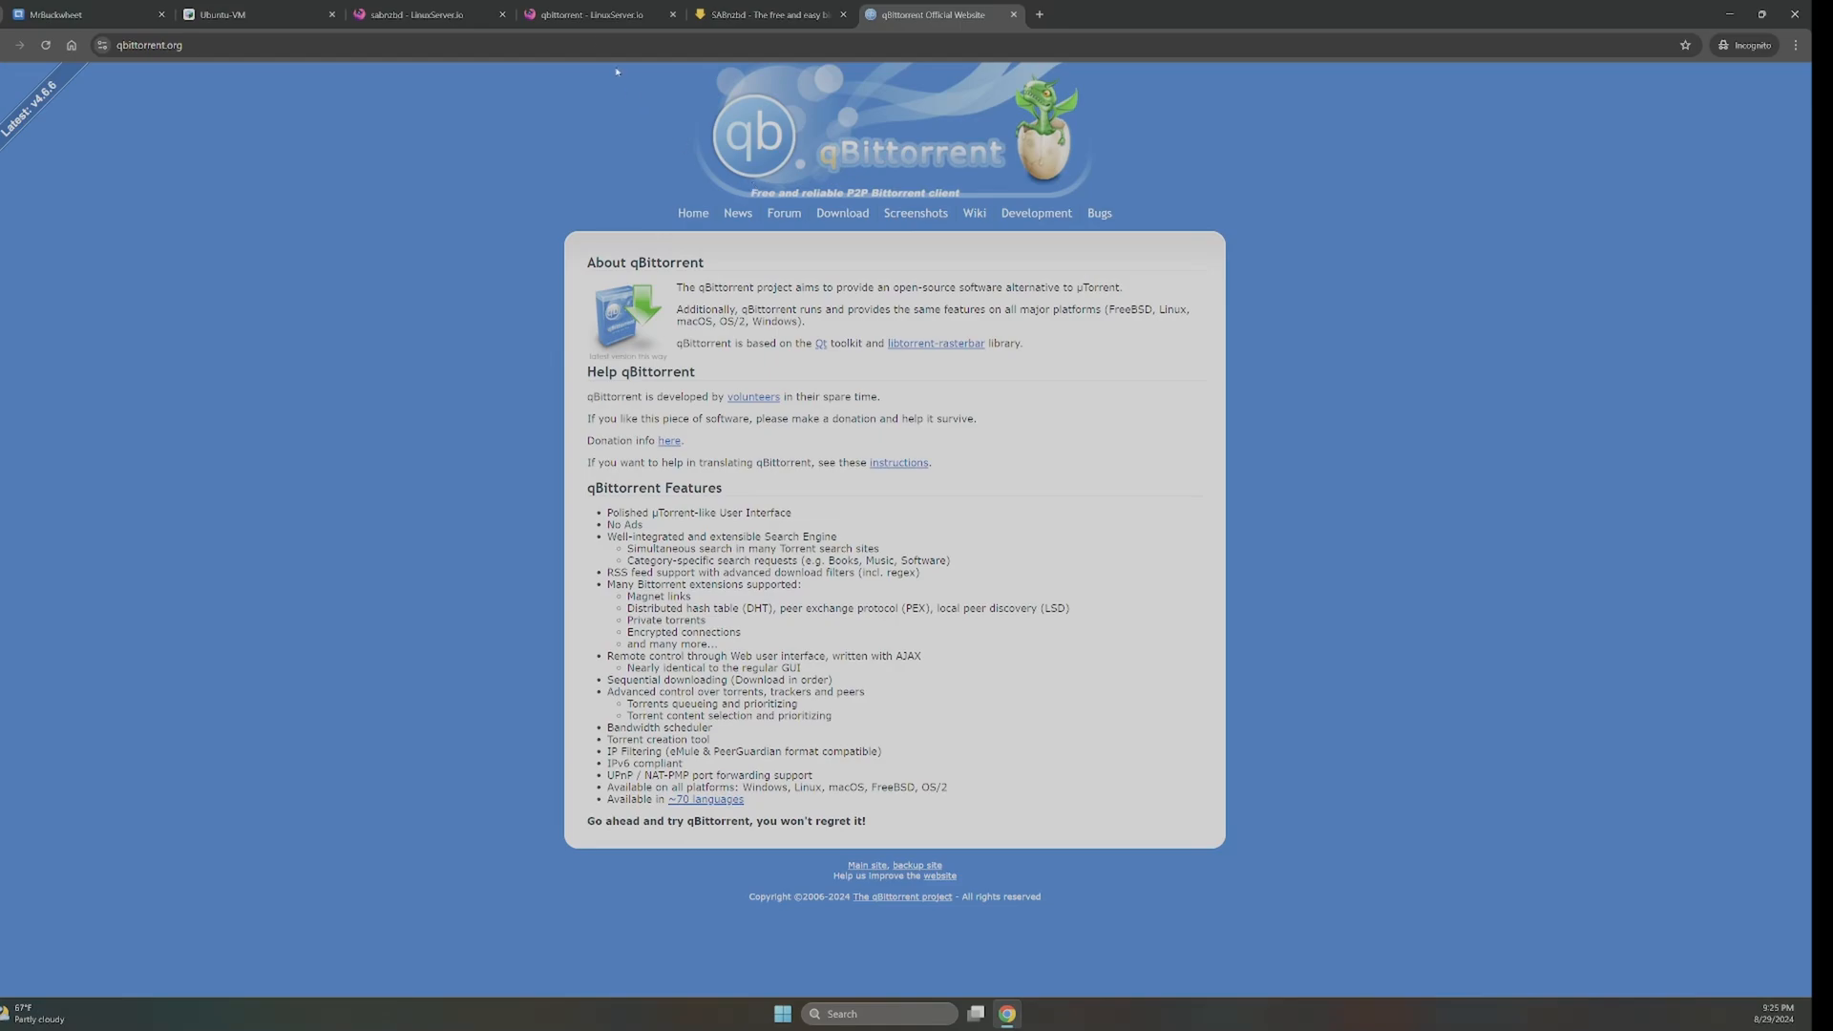
pyautogui.click(456, 17)
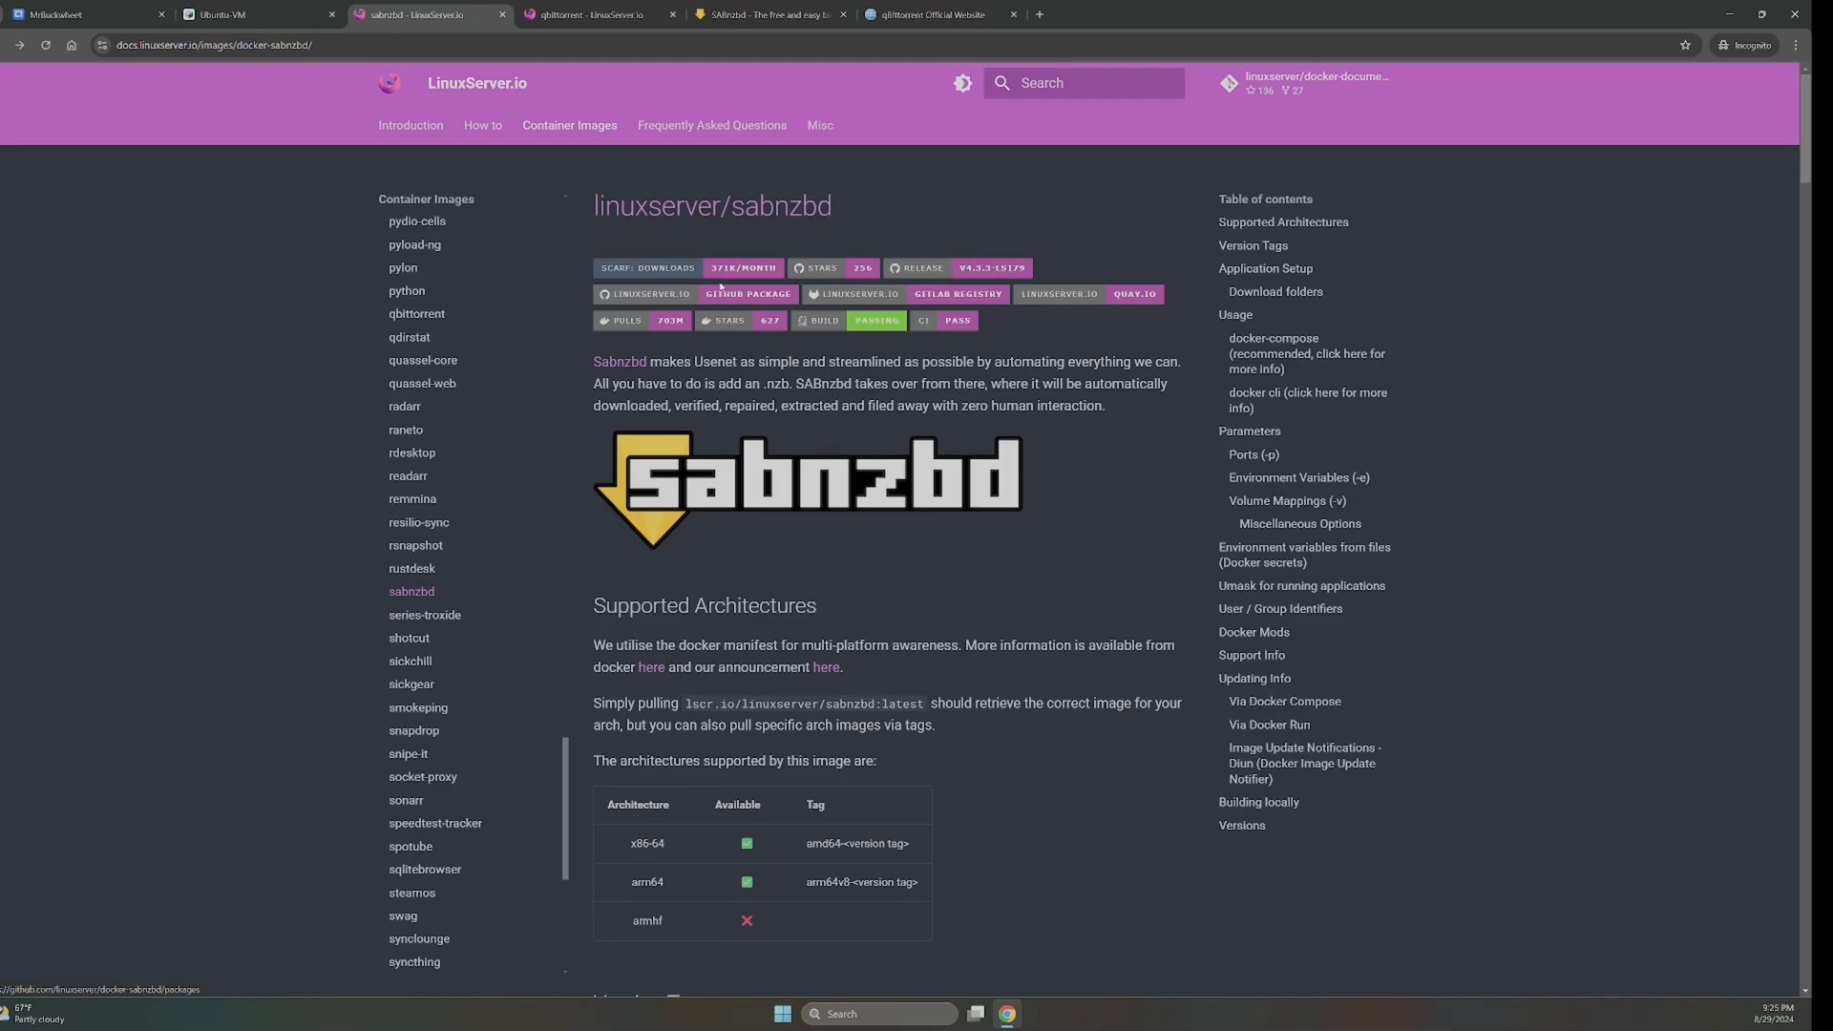
pyautogui.click(754, 207)
pyautogui.scroll(-10, 834, 591)
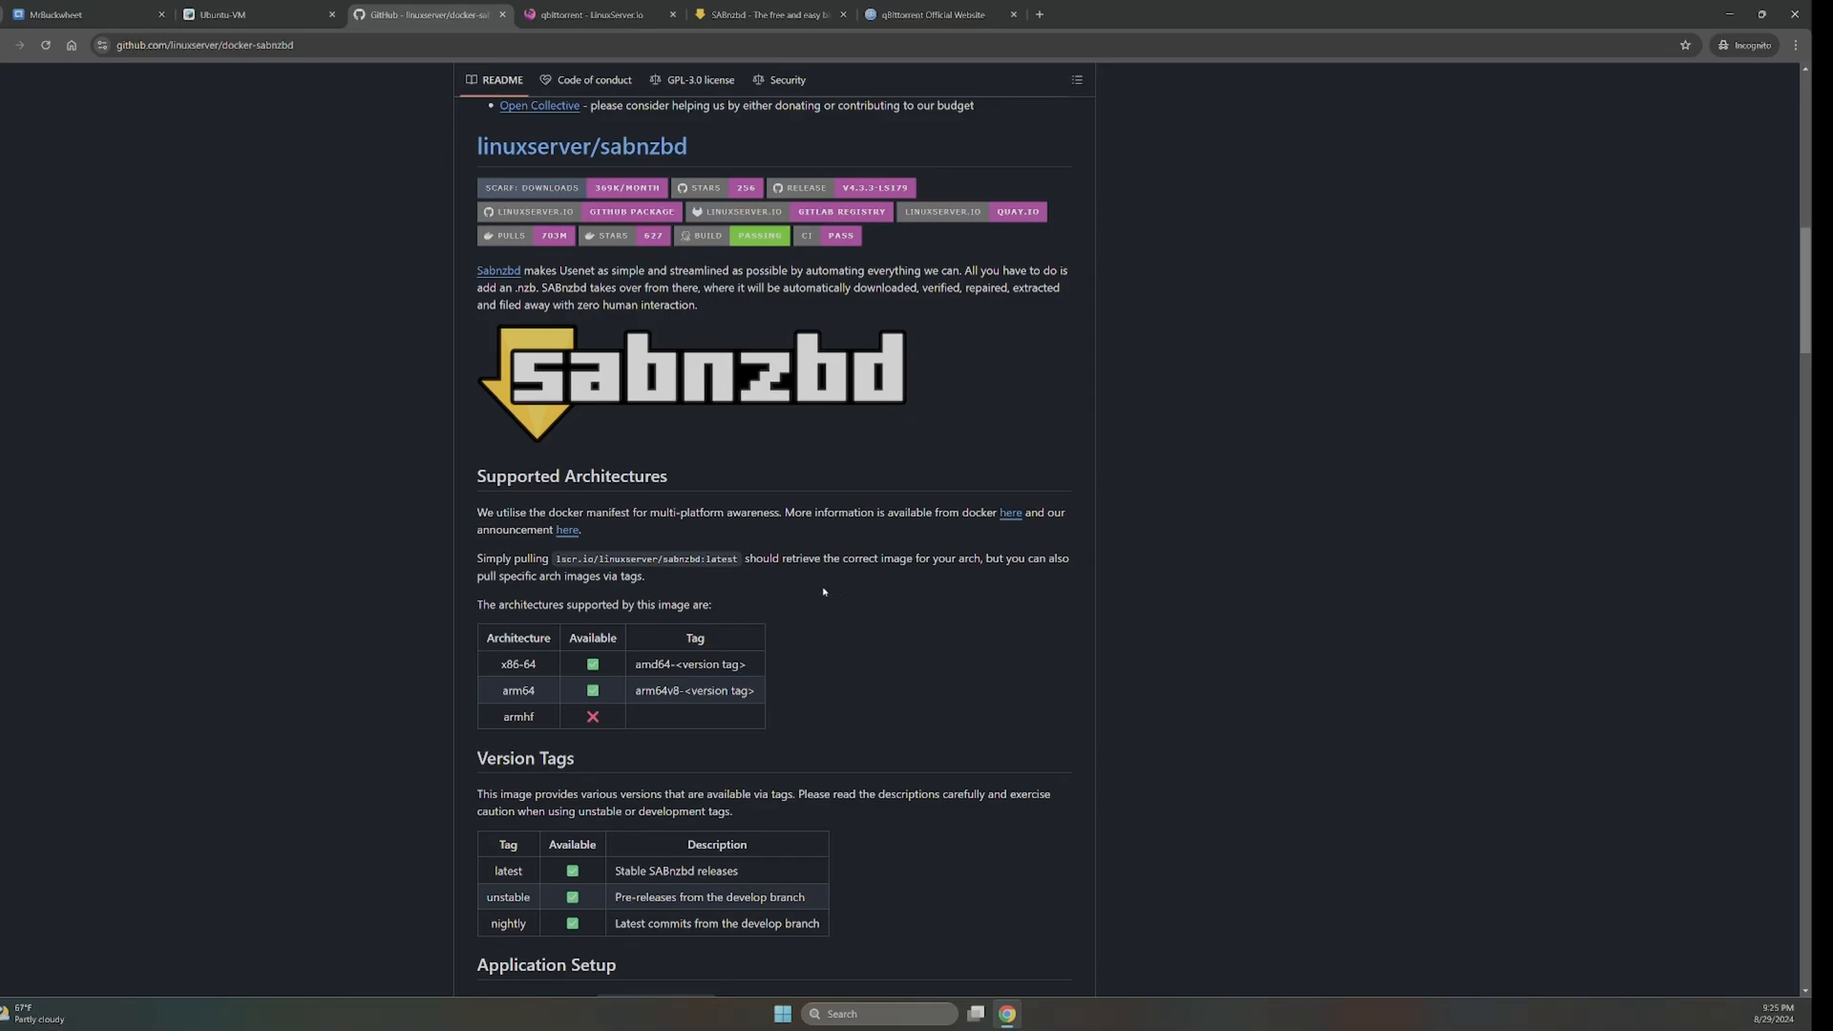
pyautogui.scroll(-10, 823, 592)
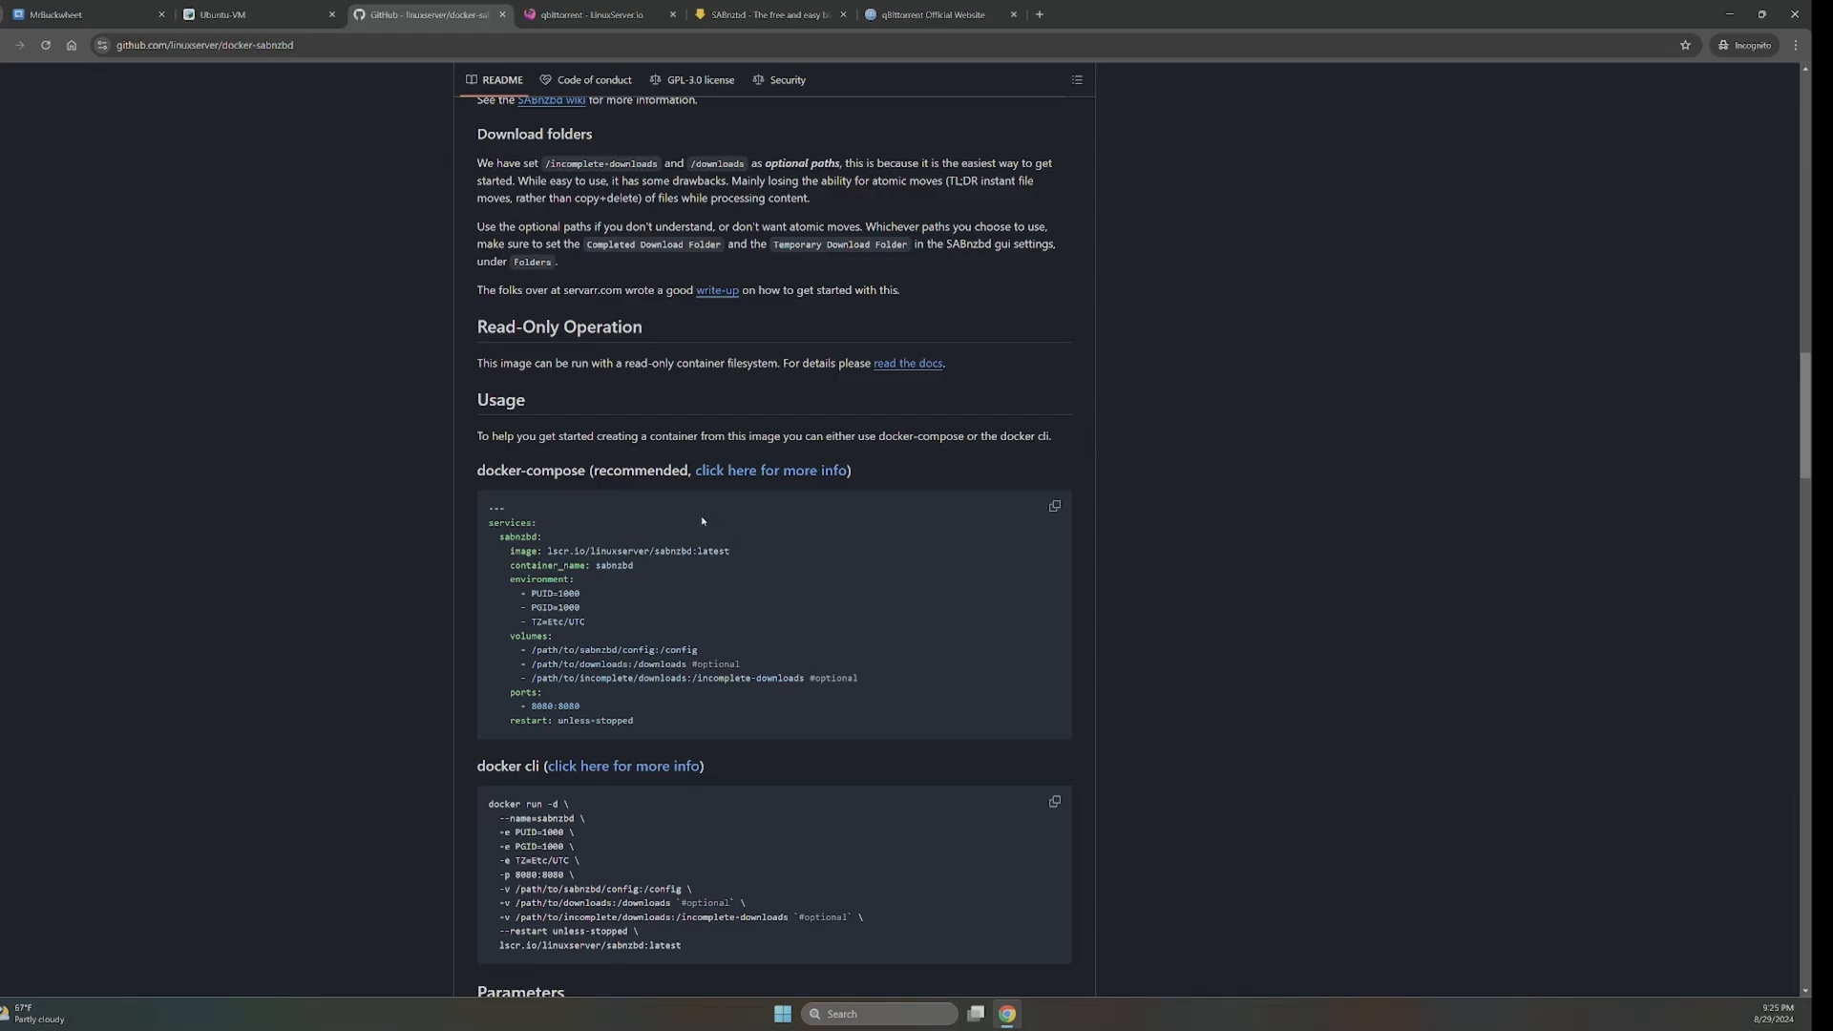
pyautogui.click(243, 15)
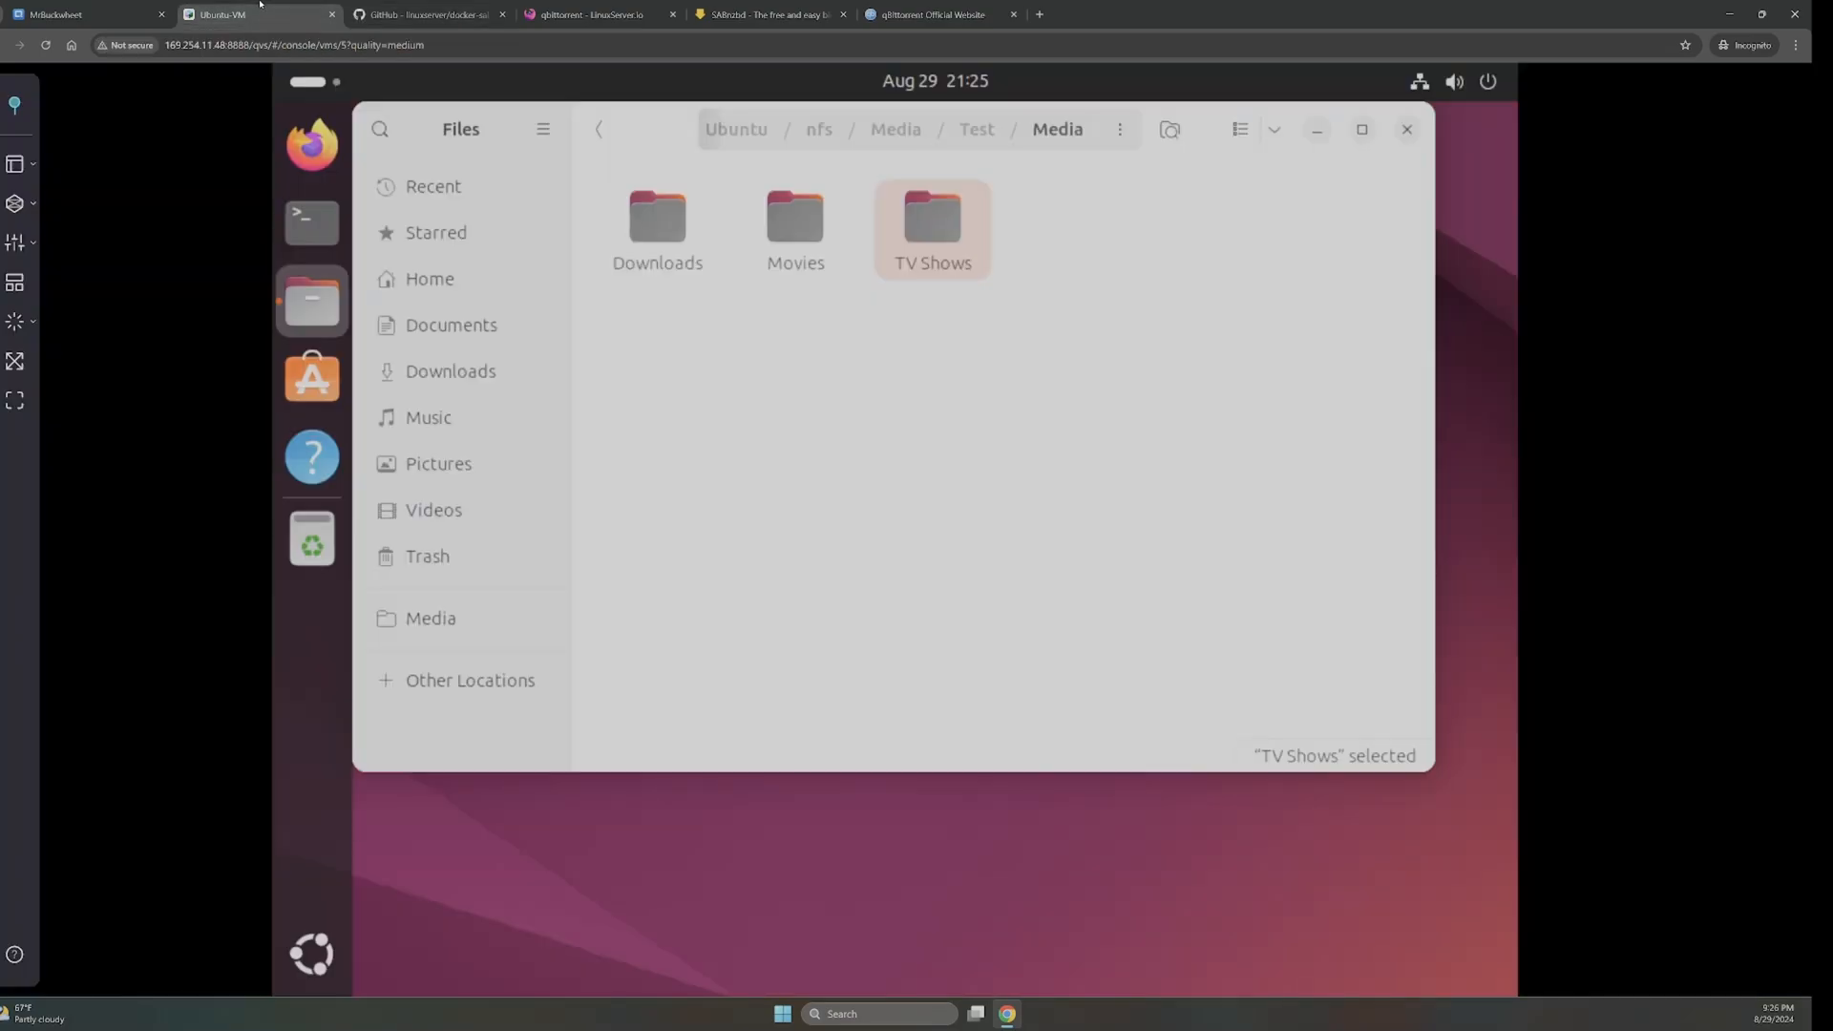
pyautogui.click(1040, 15)
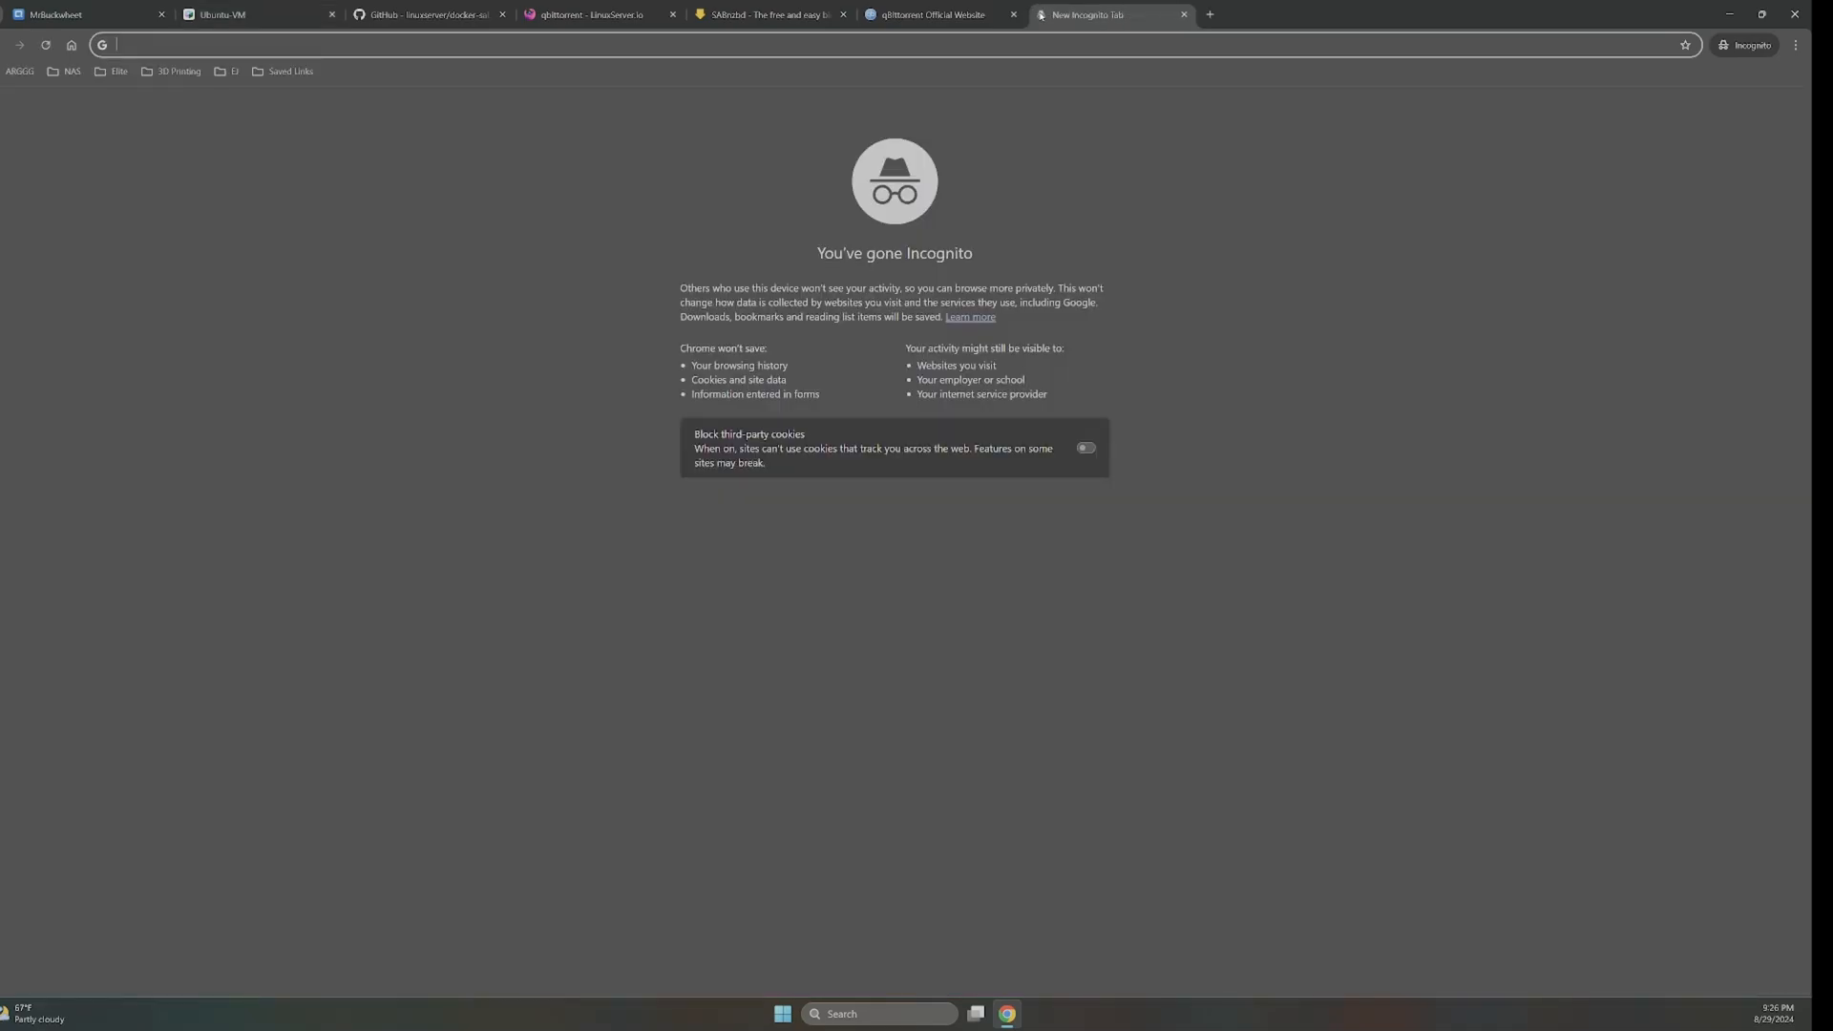
pyautogui.write('192')
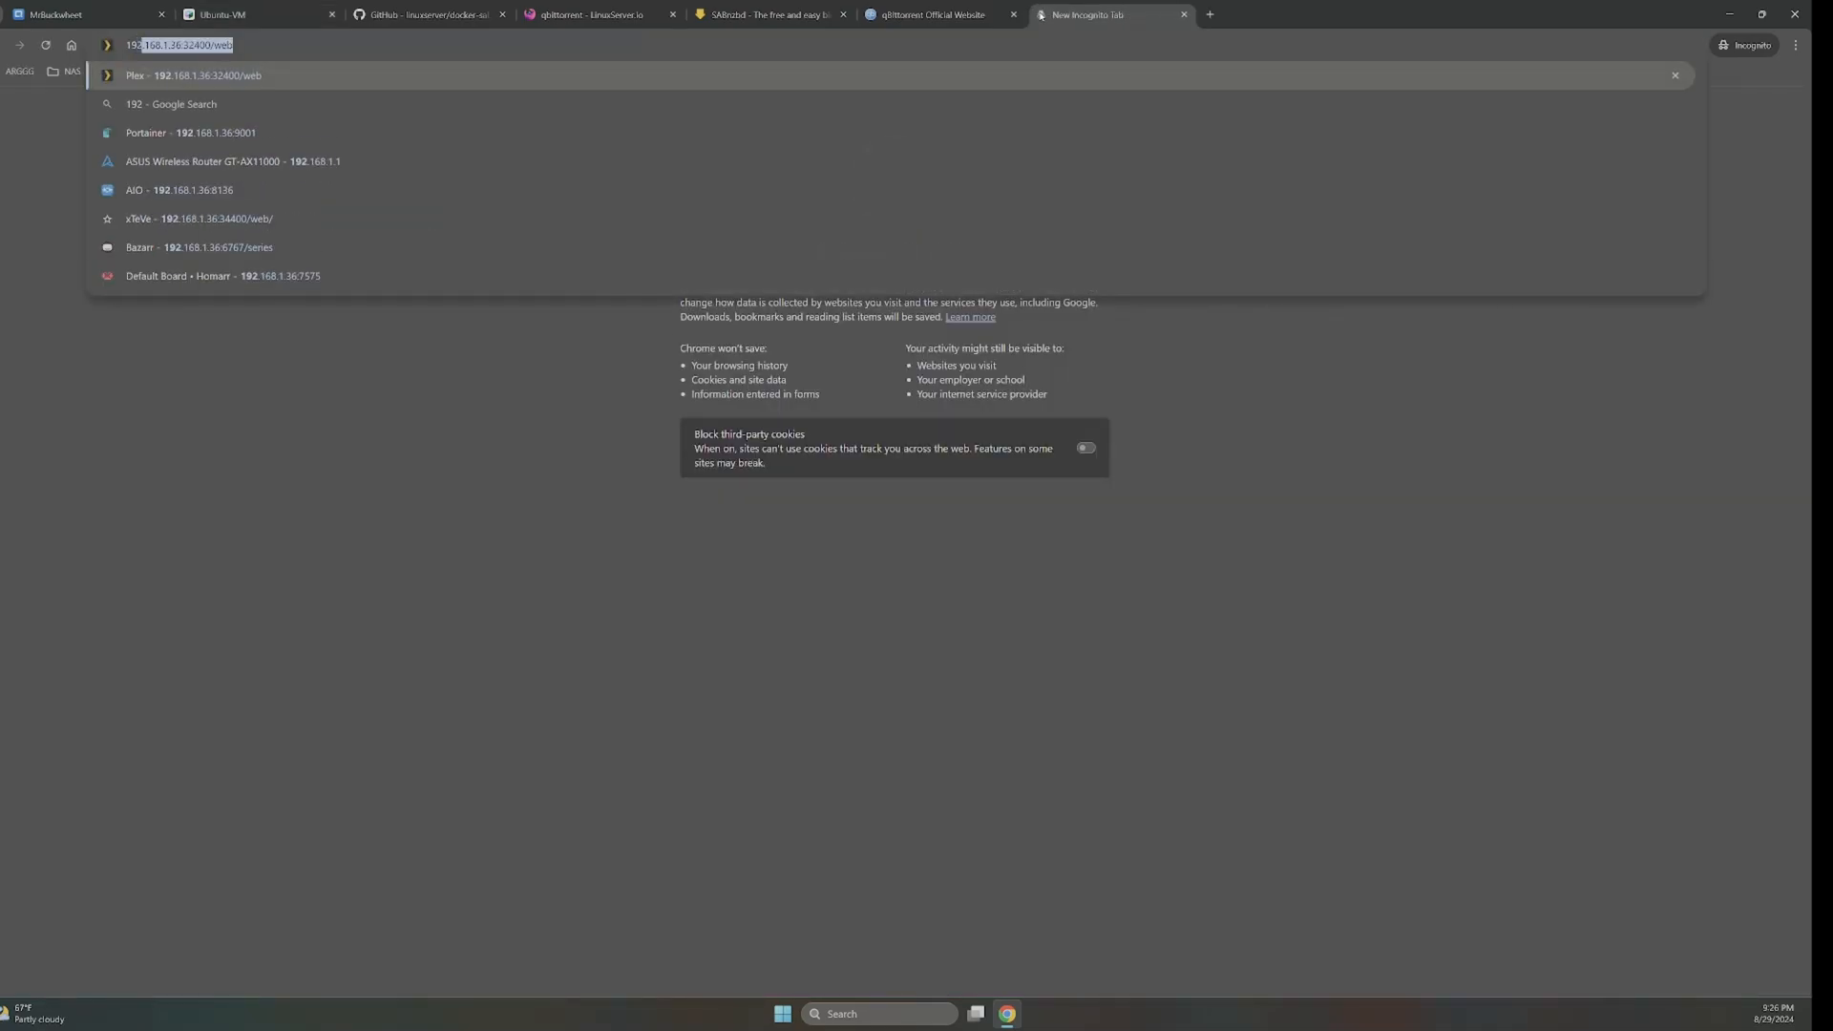
pyautogui.write('.168.')
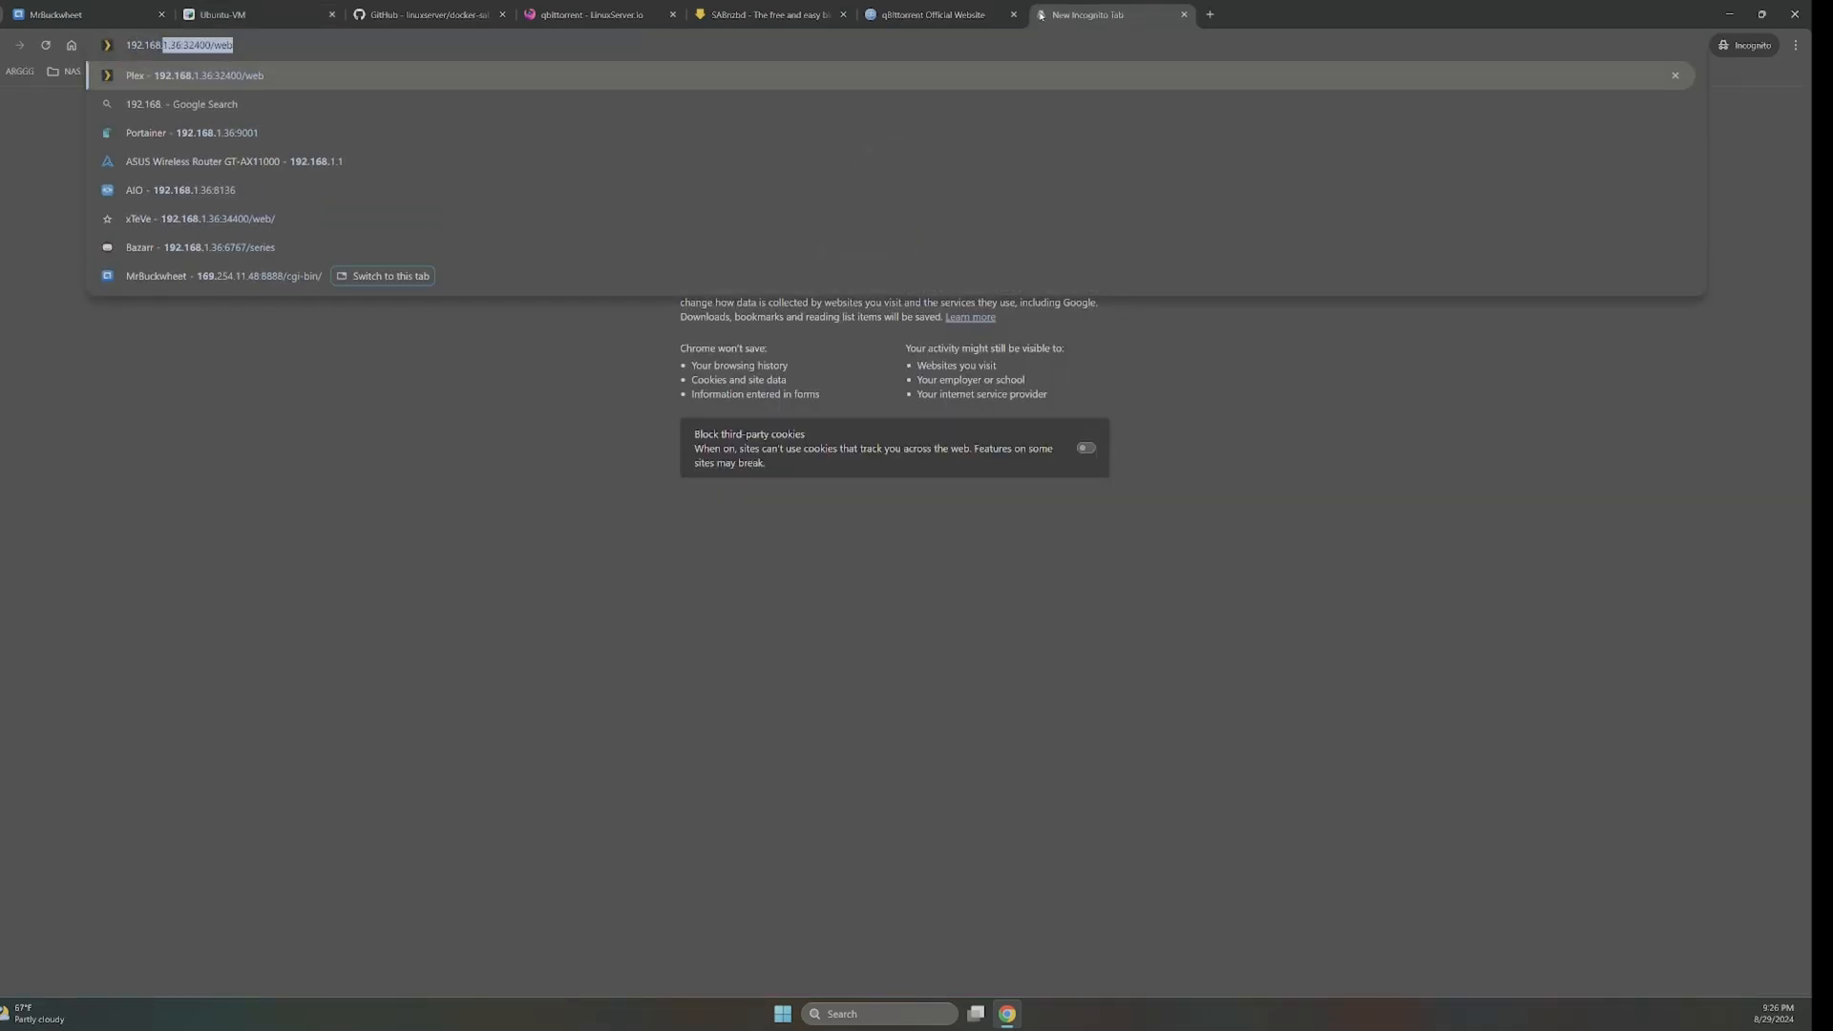
pyautogui.write('1.34')
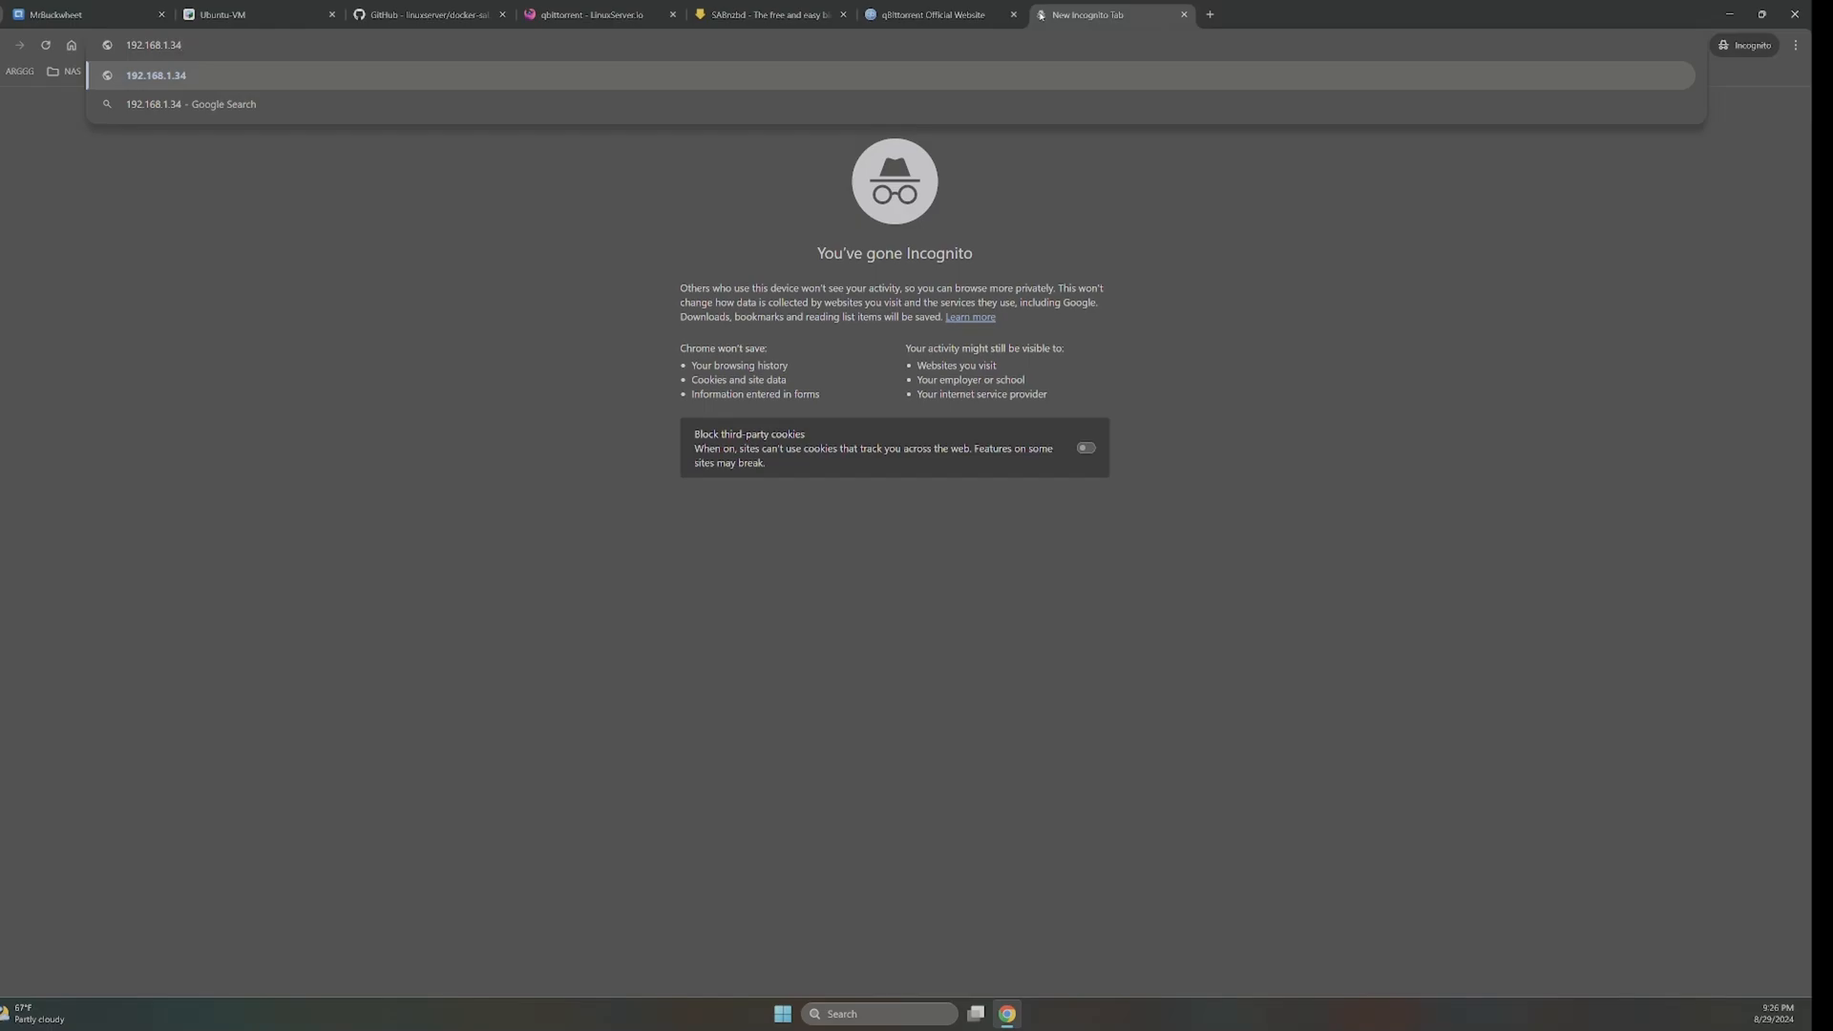
pyautogui.write(':9443')
pyautogui.press('Home')
pyautogui.write('h')
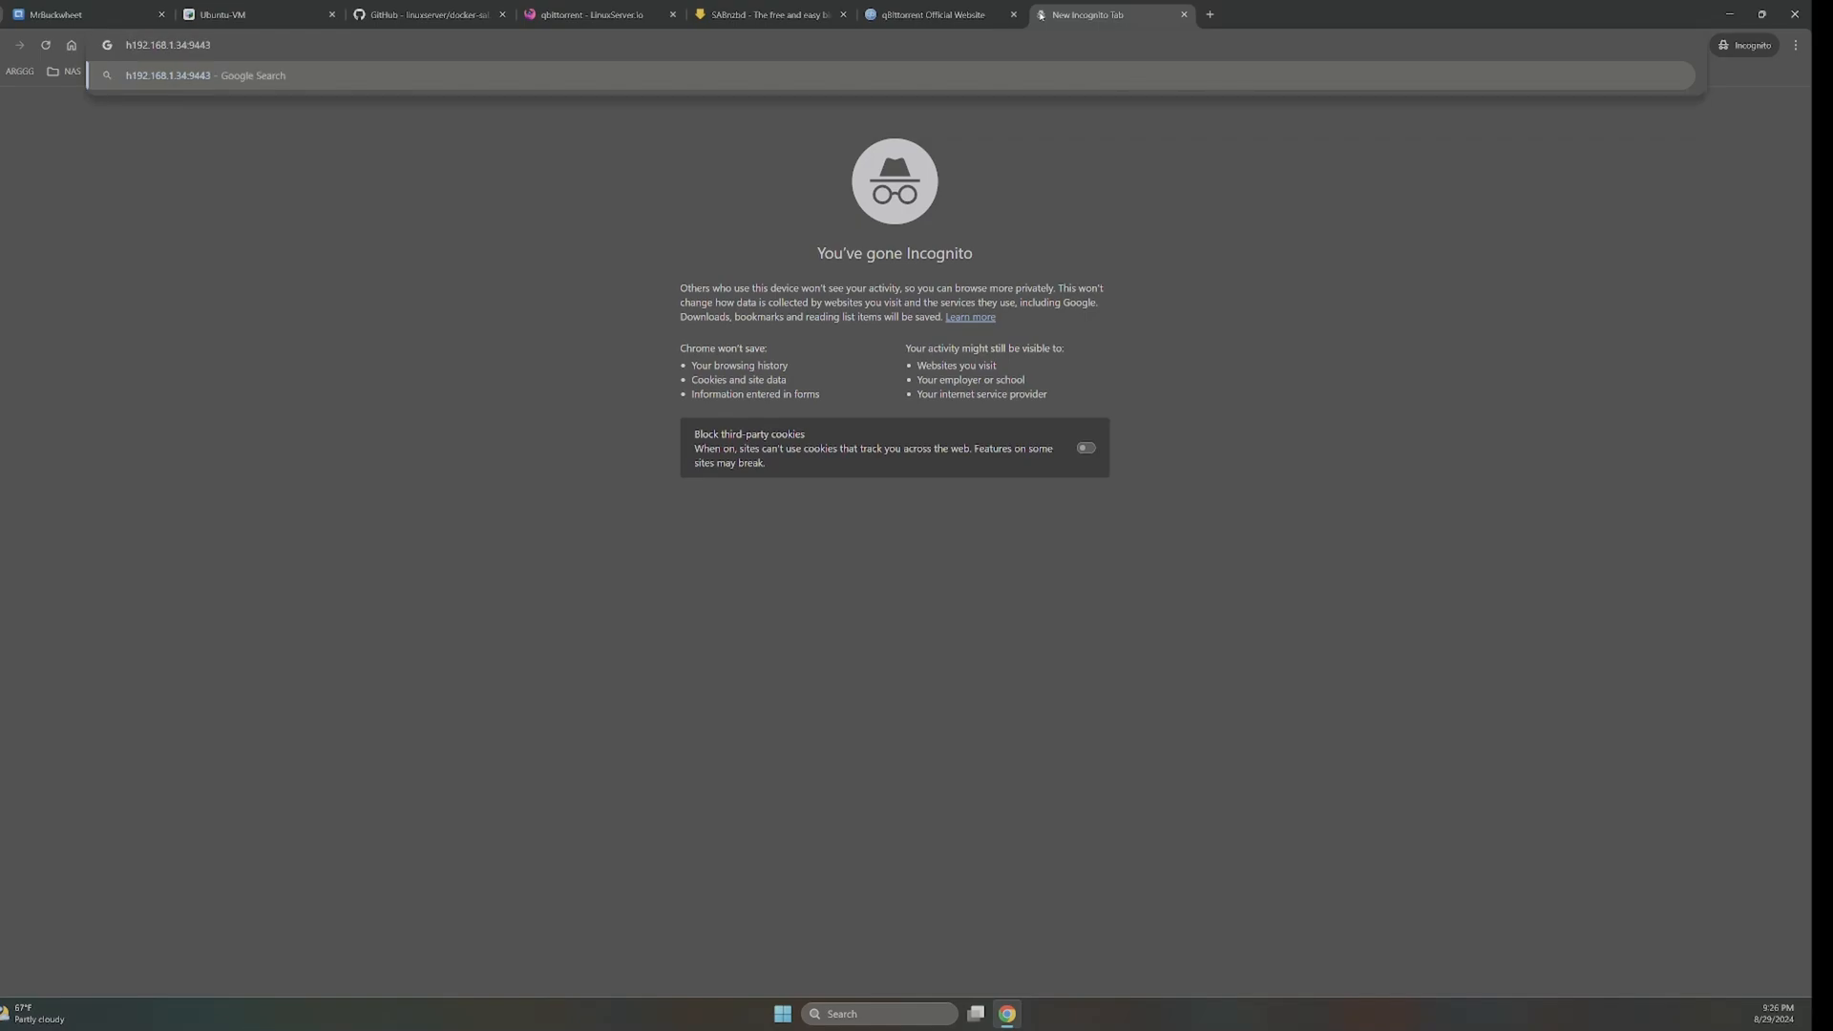
pyautogui.write('ttps://')
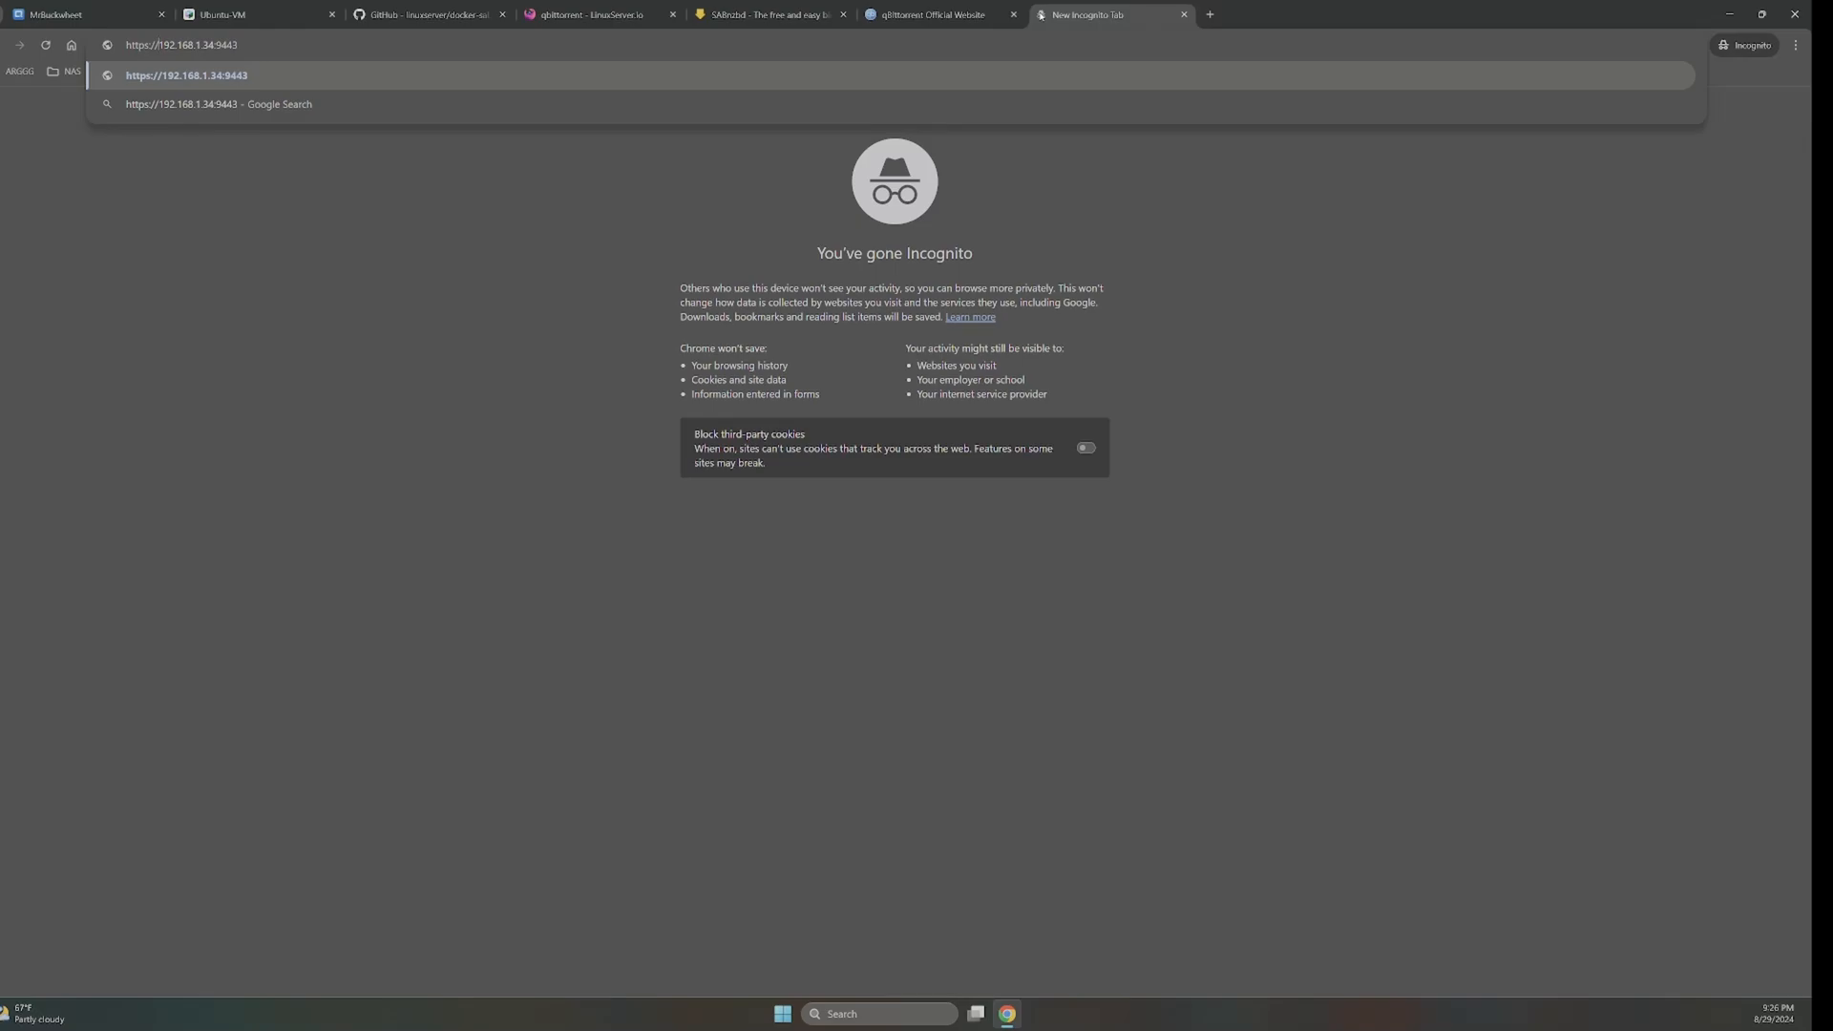
pyautogui.press('Return')
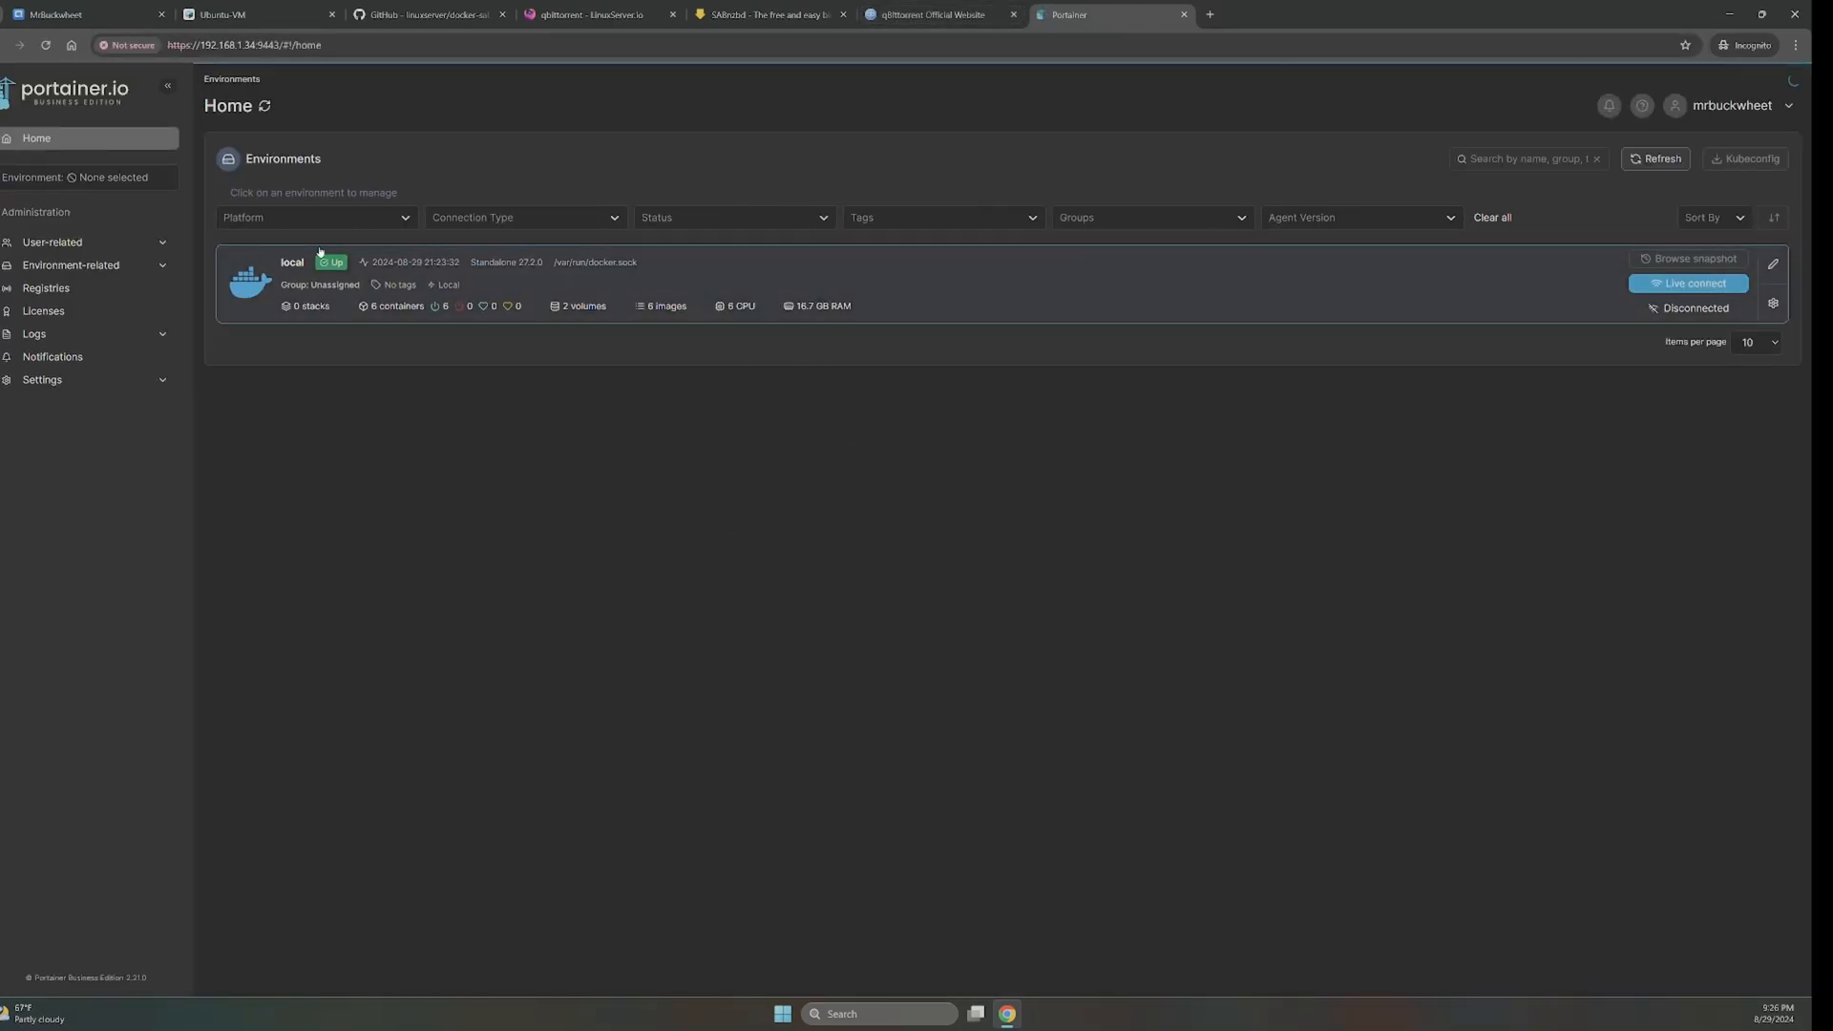
pyautogui.click(321, 252)
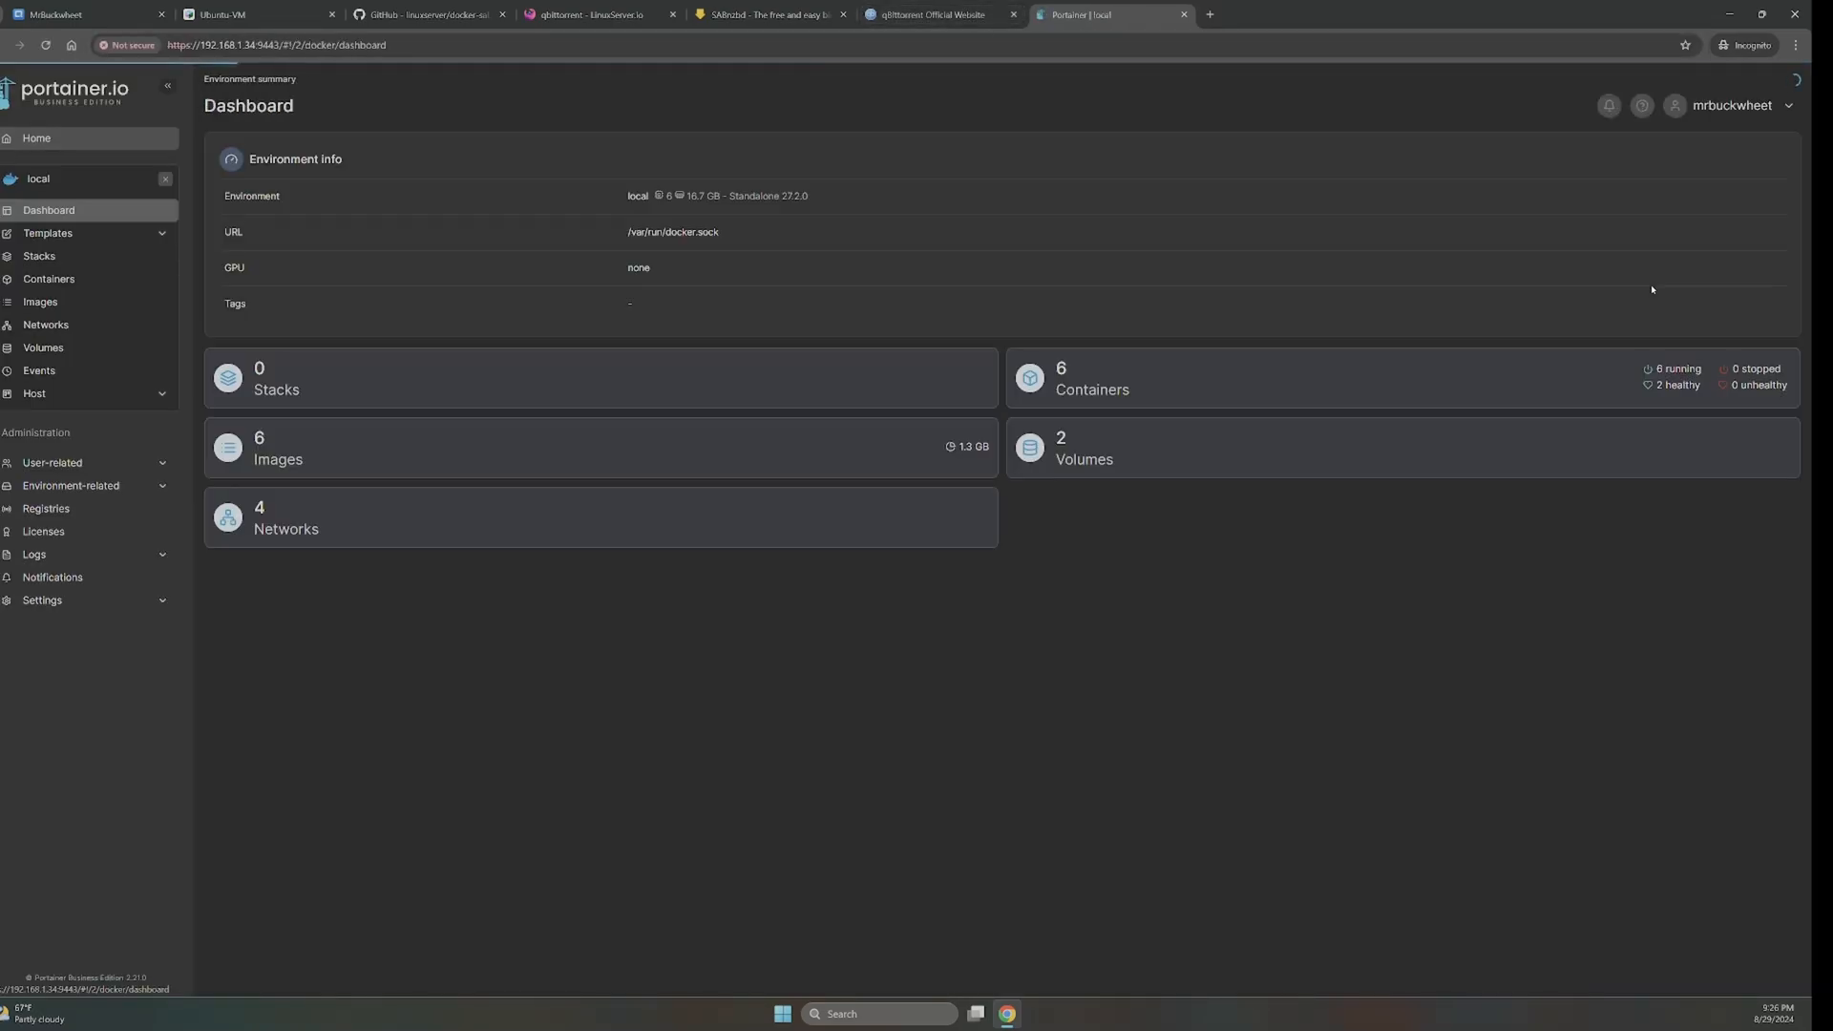
pyautogui.click(1114, 396)
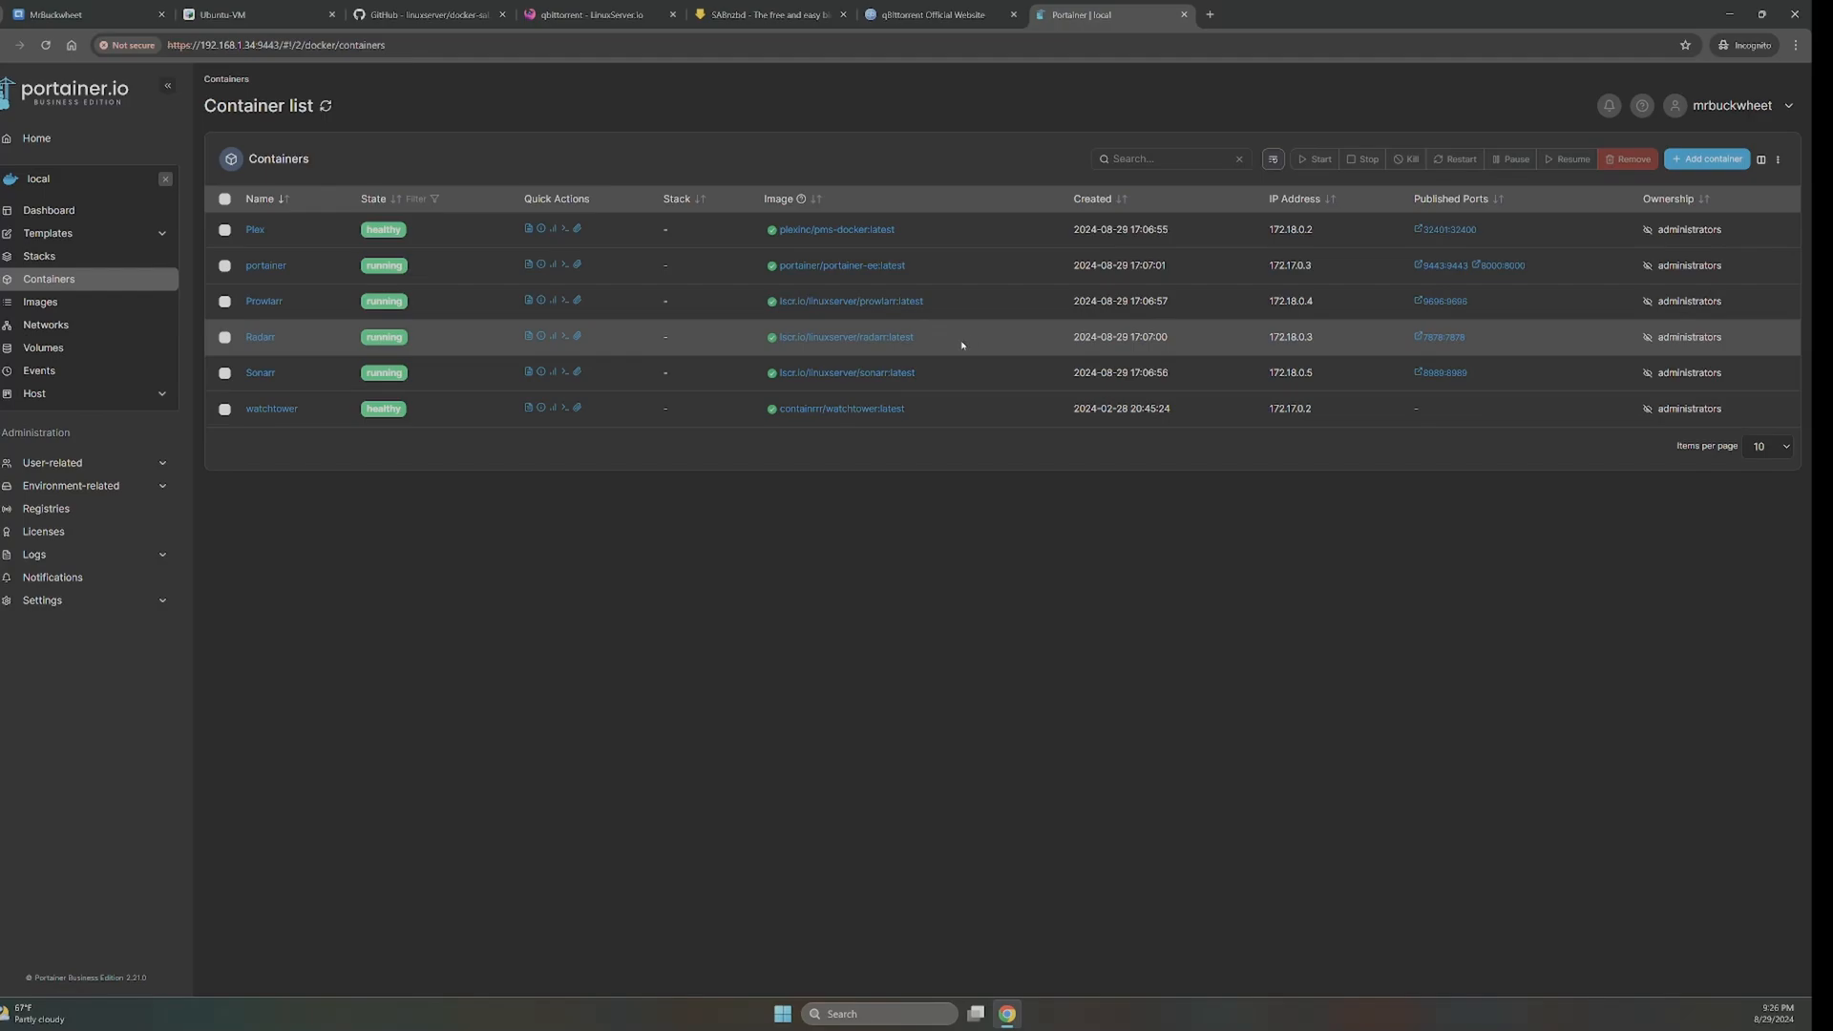
# - Start a new container and set its image to lscr.io/linuxserver/sabnzbd:latest, copied from the docker-compose example in the GitHub README
pyautogui.click(1701, 161)
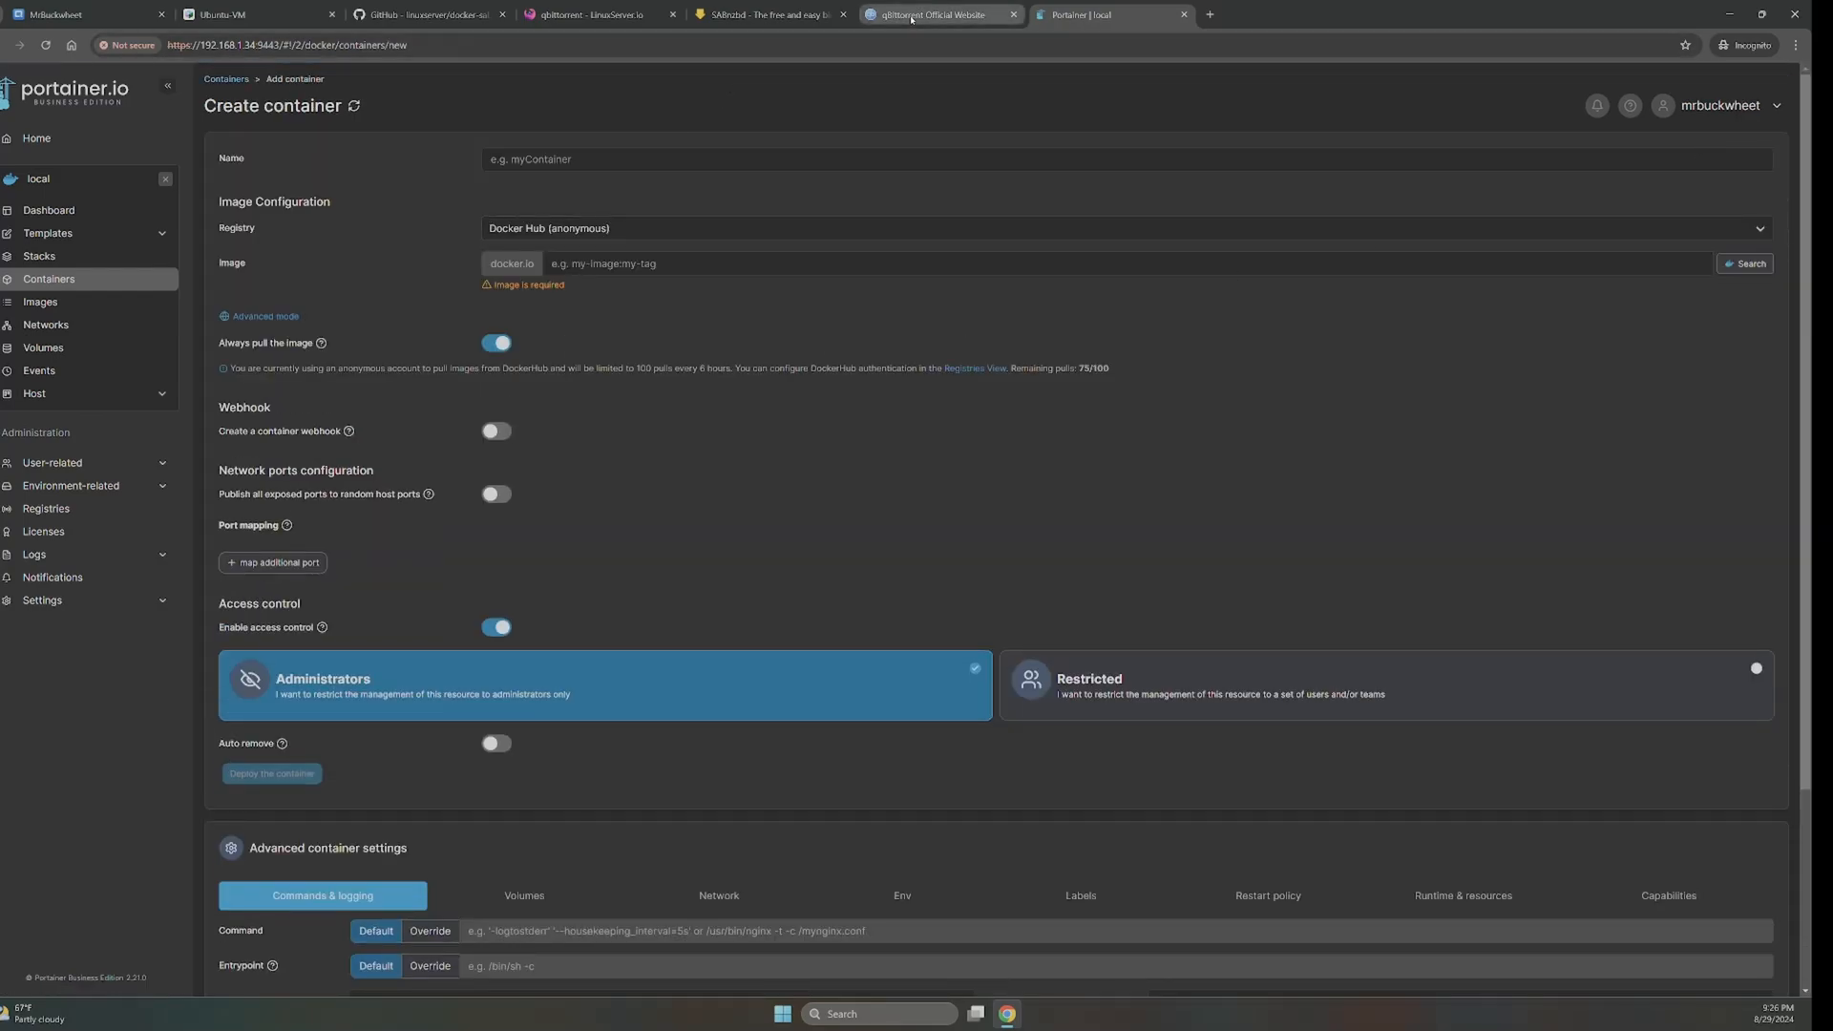
pyautogui.click(446, 24)
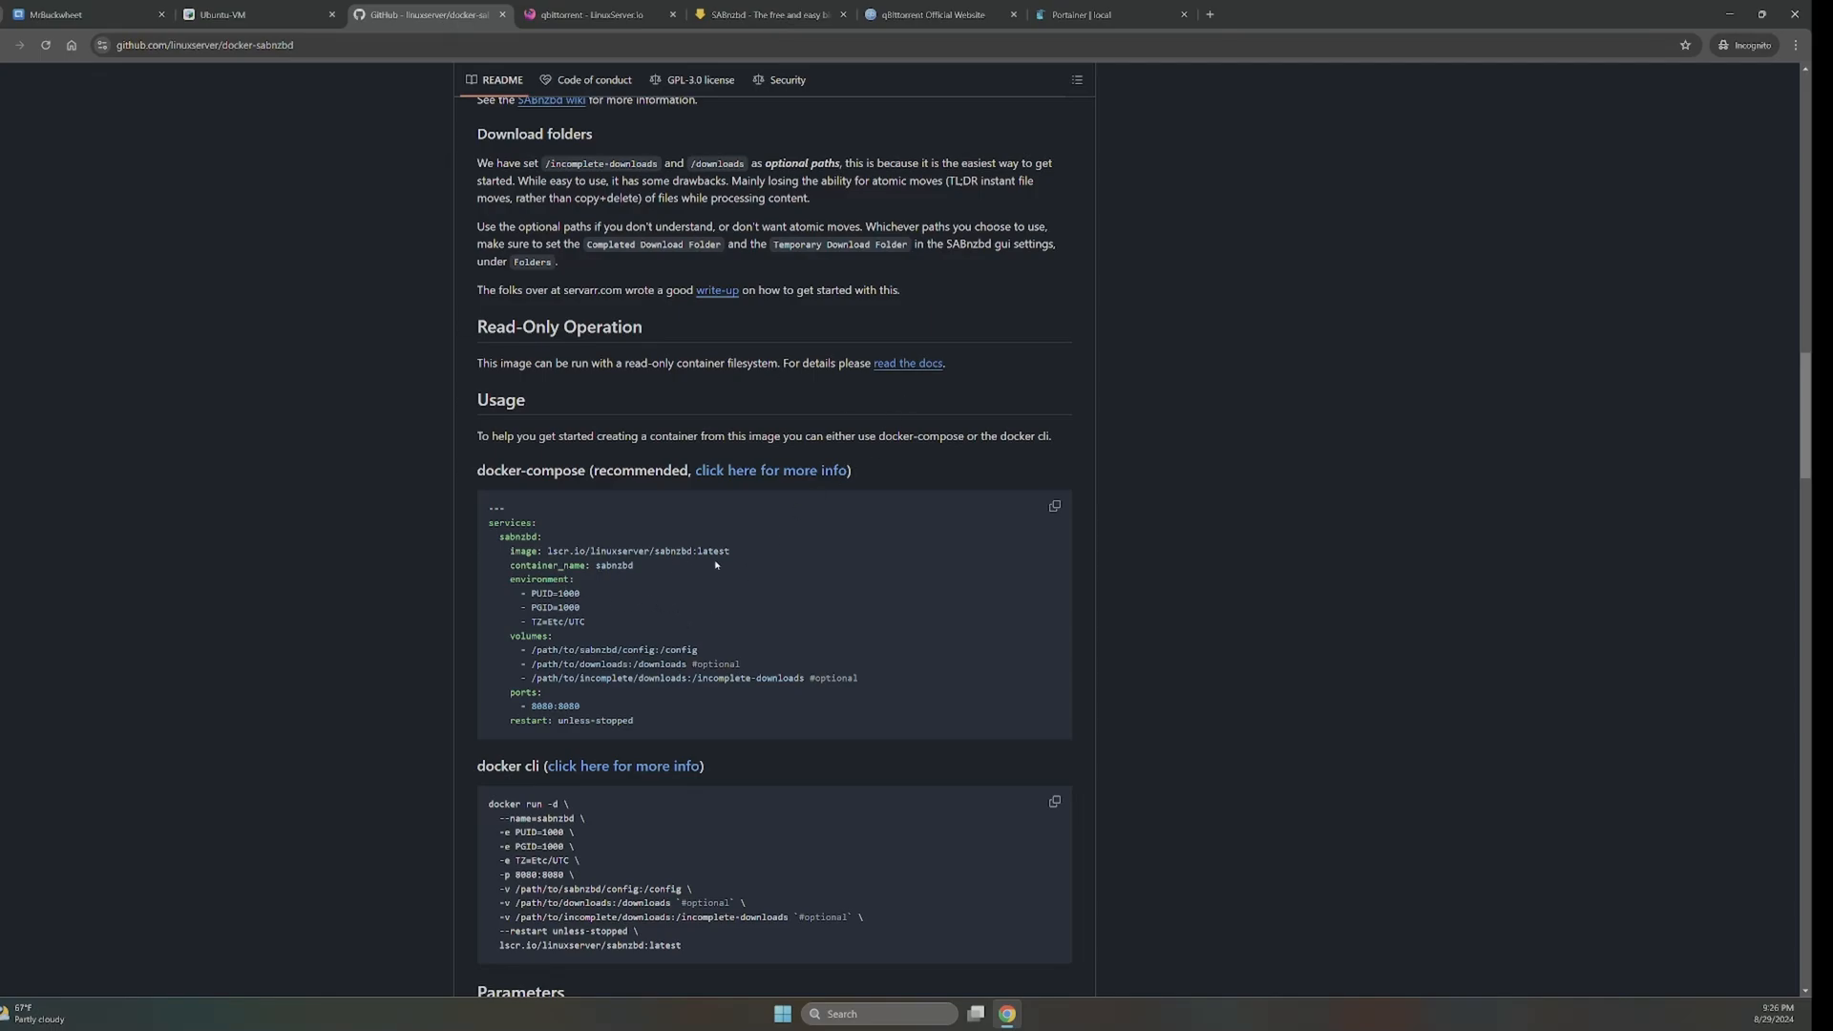
pyautogui.moveTo(731, 553); pyautogui.dragTo(551, 555)
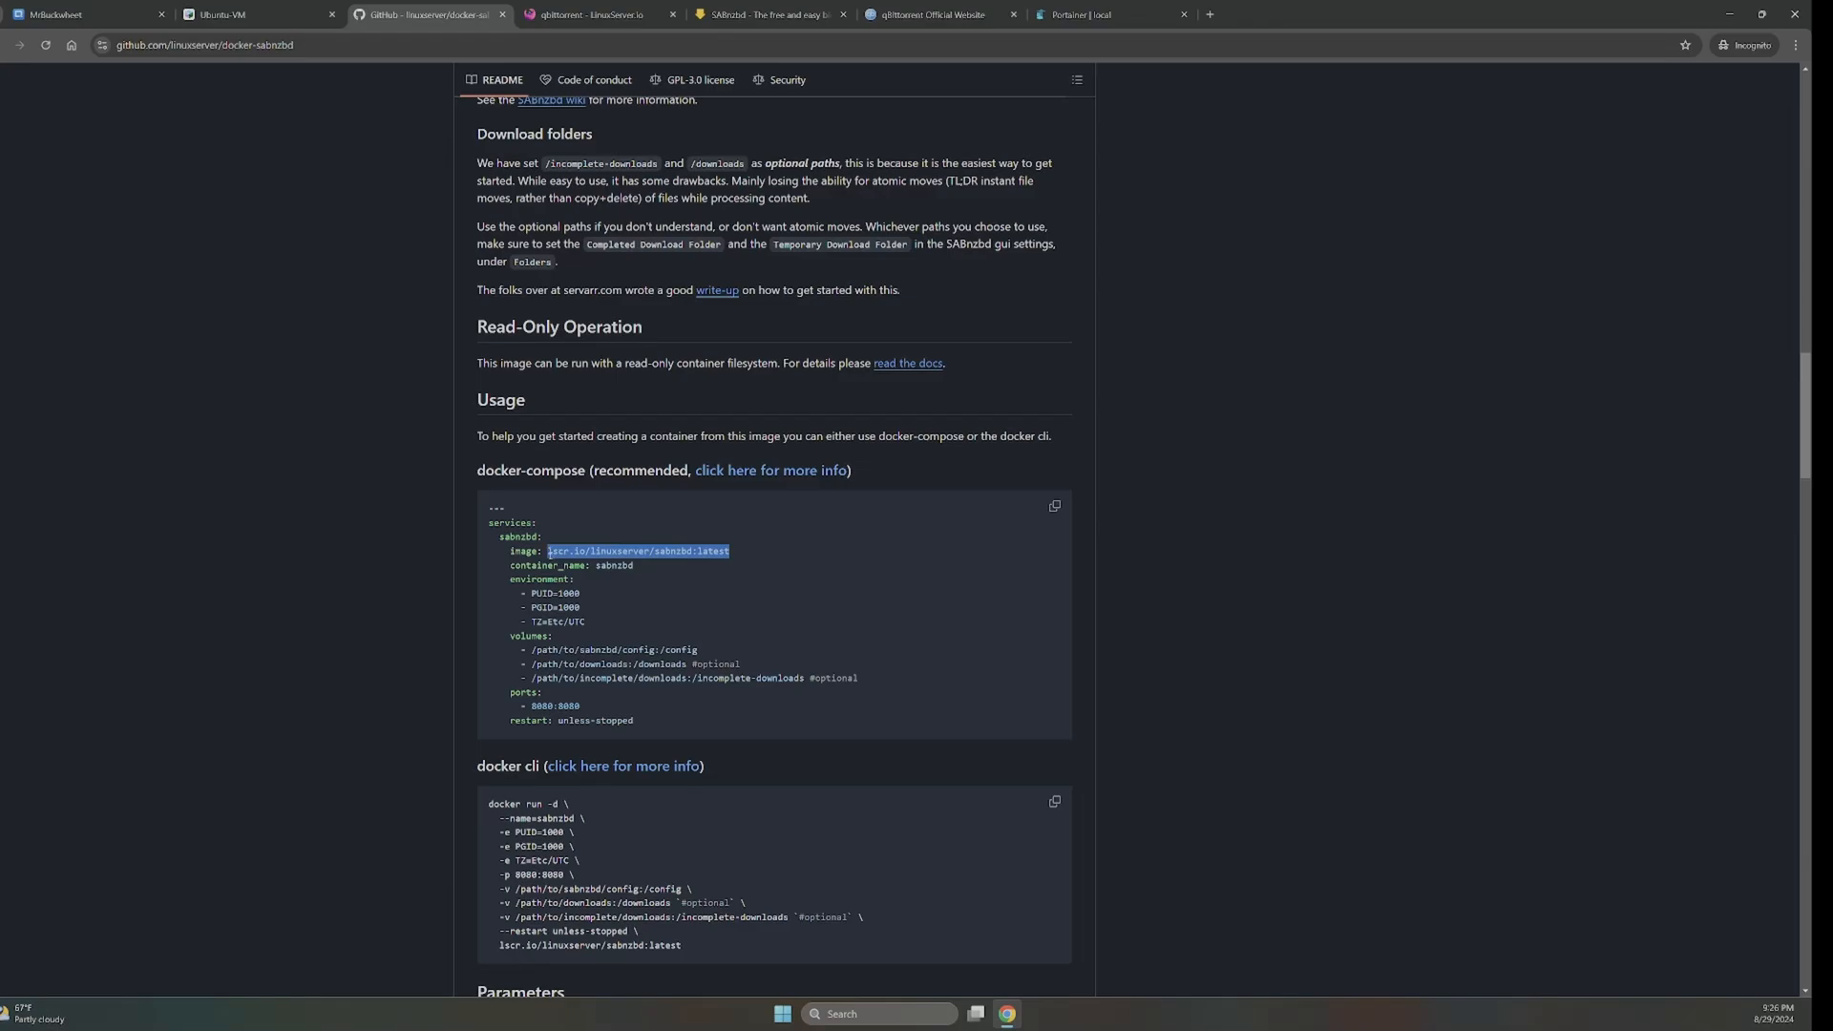
pyautogui.rightClick(558, 553)
pyautogui.click(573, 568)
pyautogui.click(1098, 14)
pyautogui.click(596, 265)
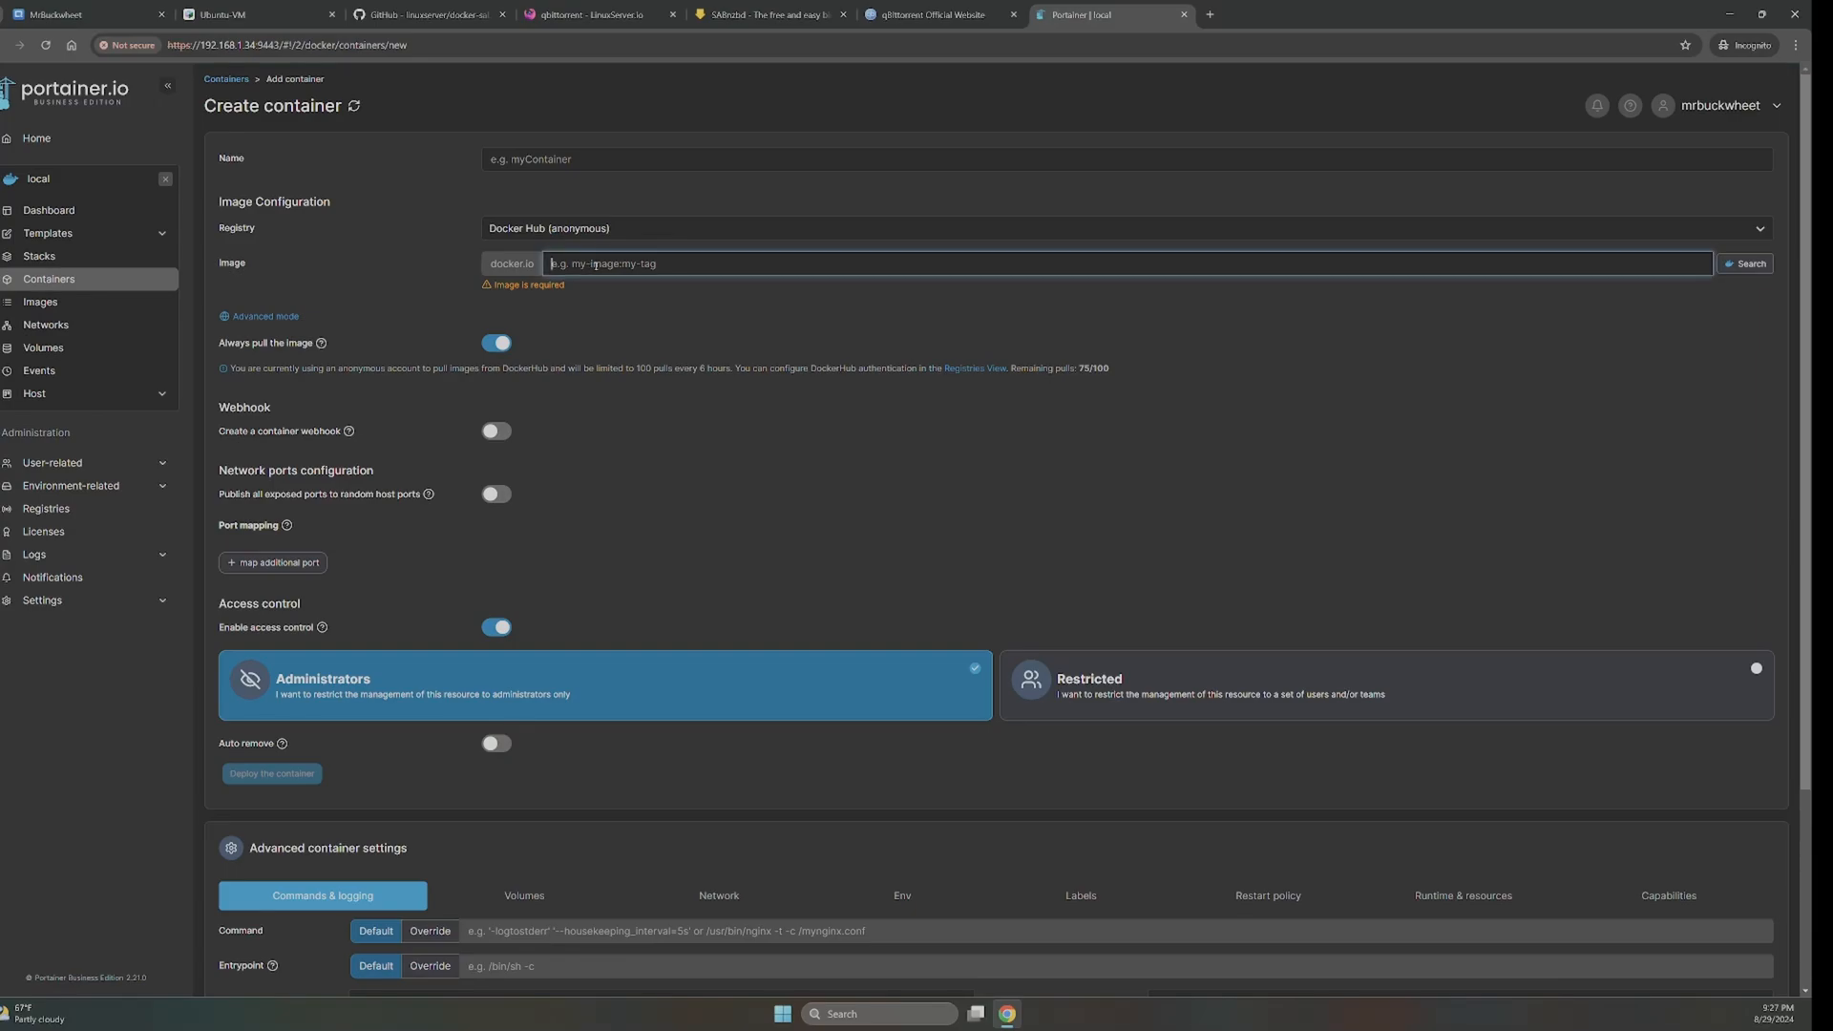
# - Name the new container Sabnzbd
pyautogui.click(574, 162)
pyautogui.write('s')
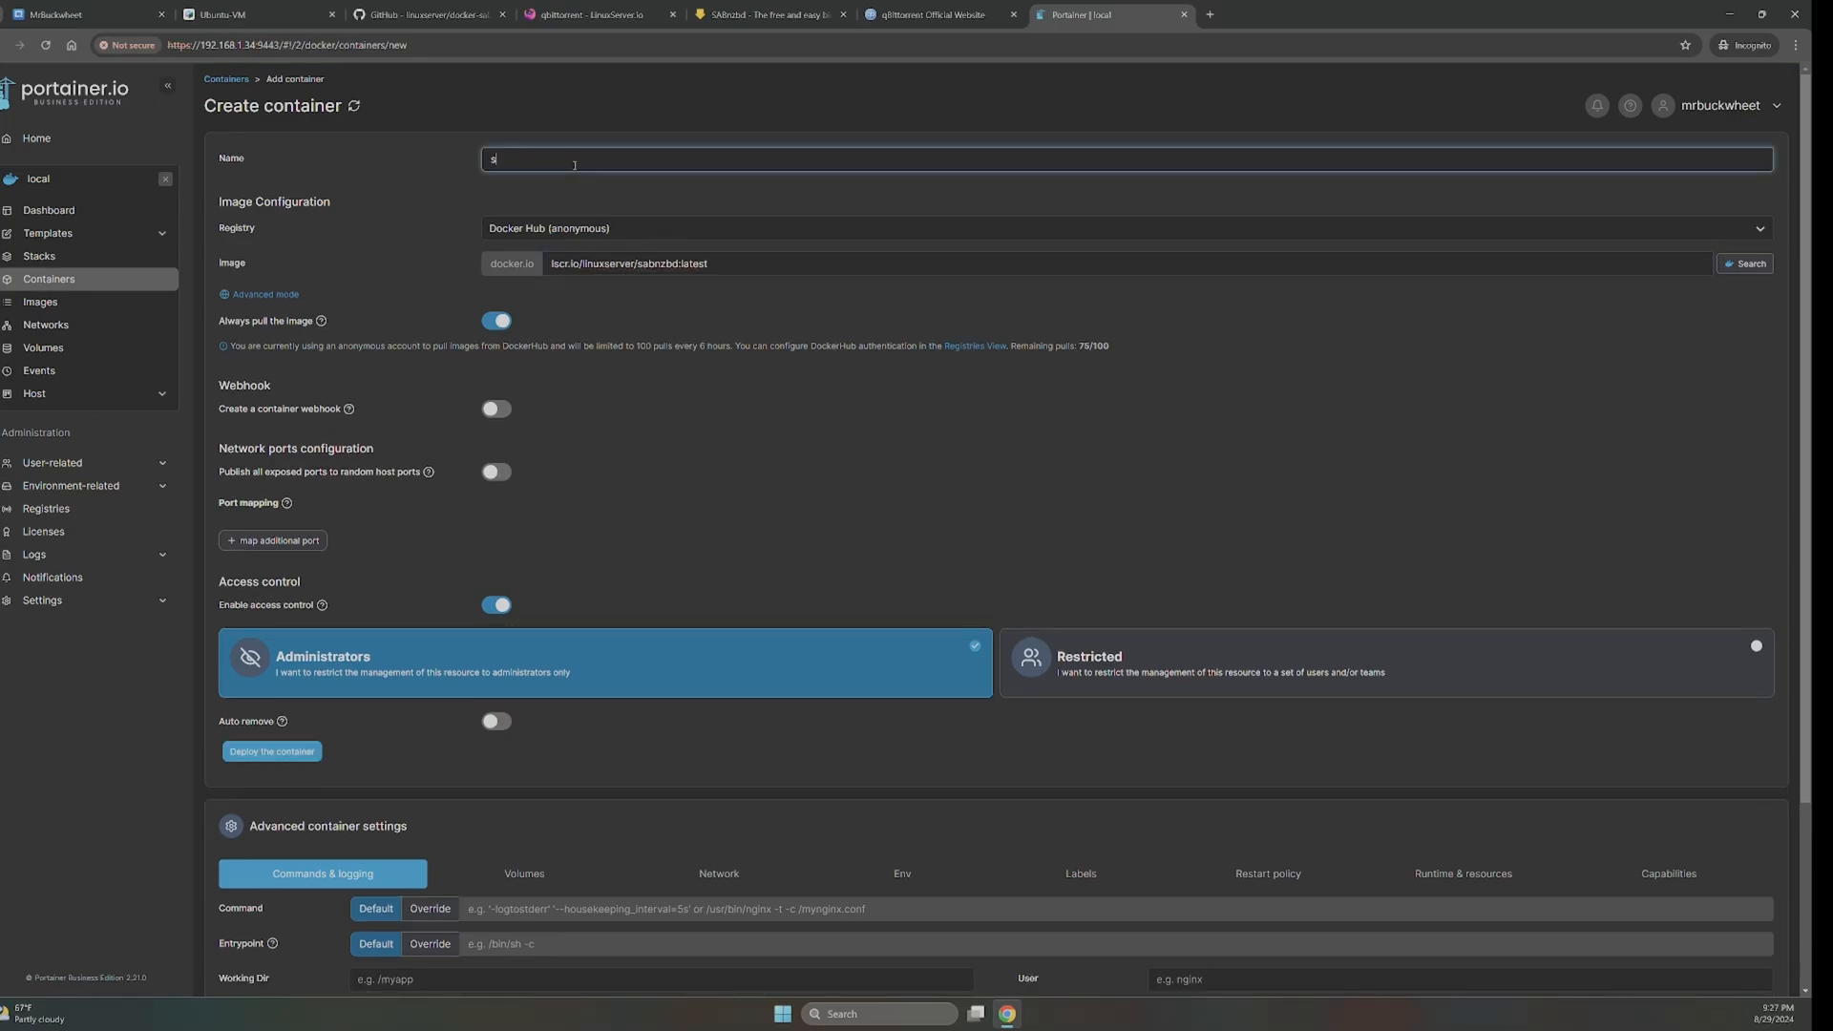
pyautogui.press('BackSpace')
pyautogui.write('Sabnzbd')
# - Add a port mapping from host port 8888 to container port 8080, checking the ports in the sabnzbd docker-compose example
pyautogui.scroll(-2, 584, 401)
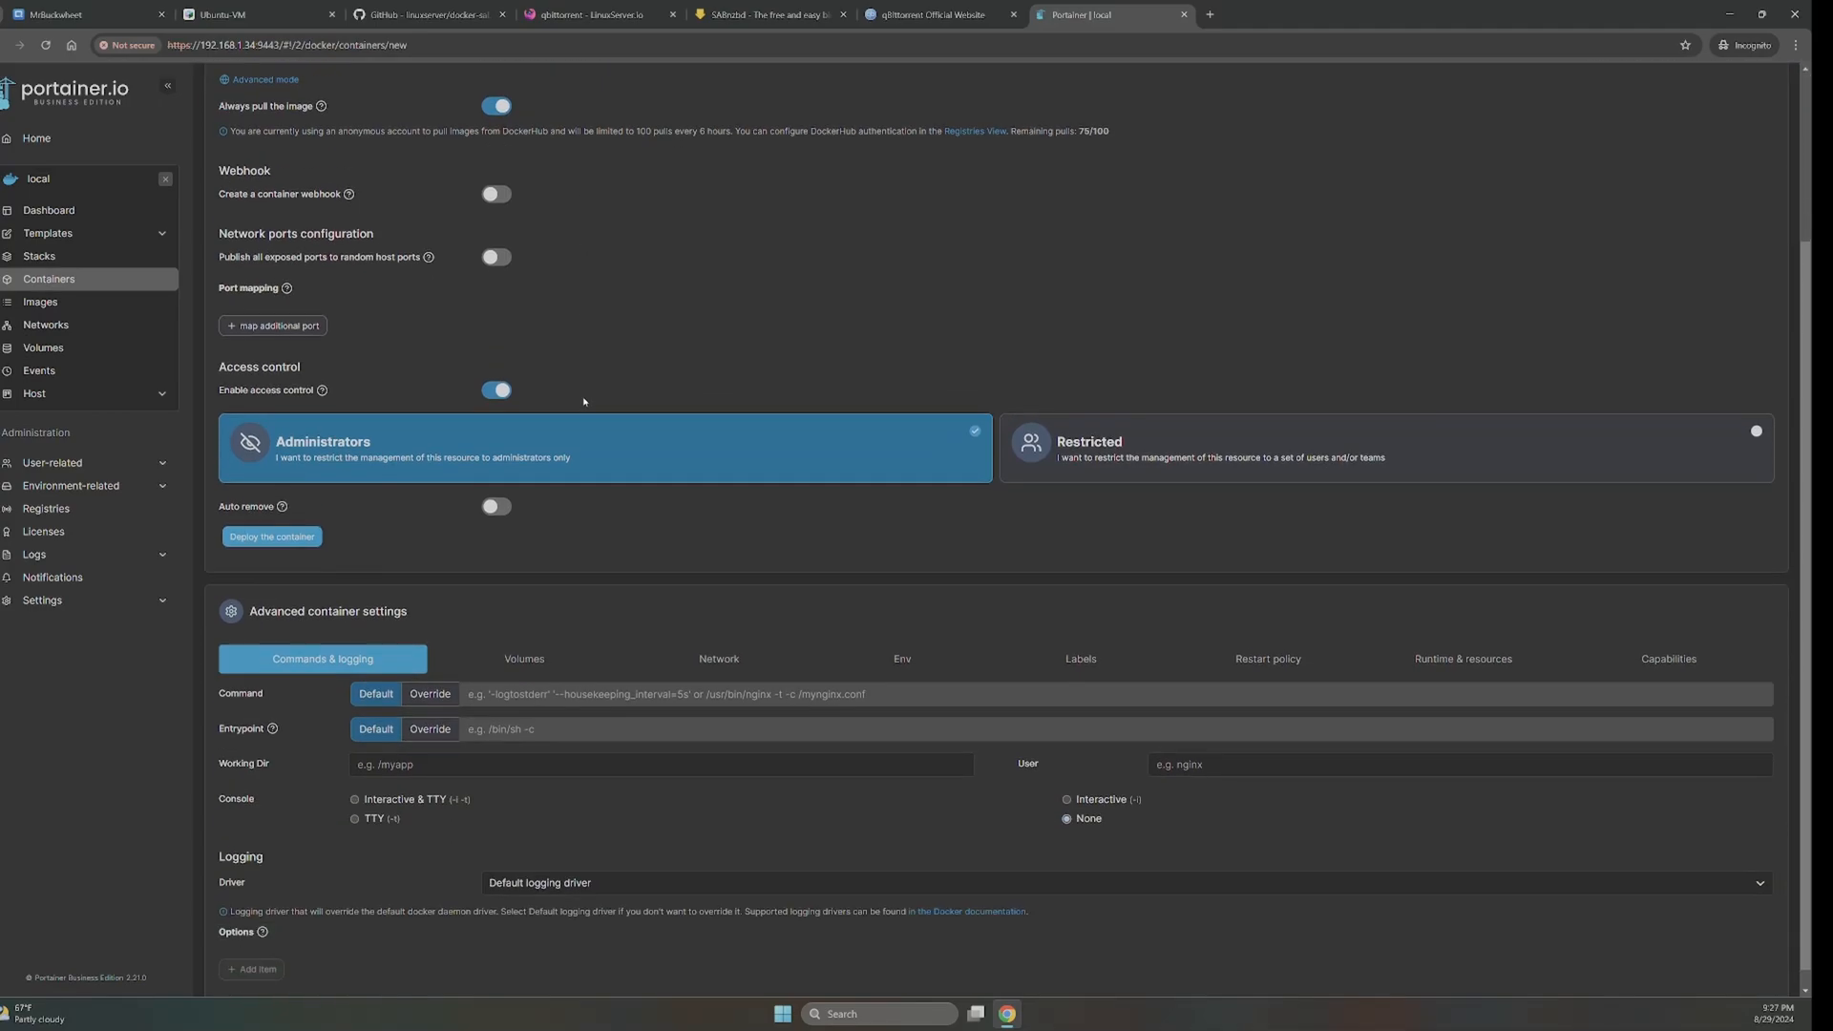
pyautogui.click(281, 325)
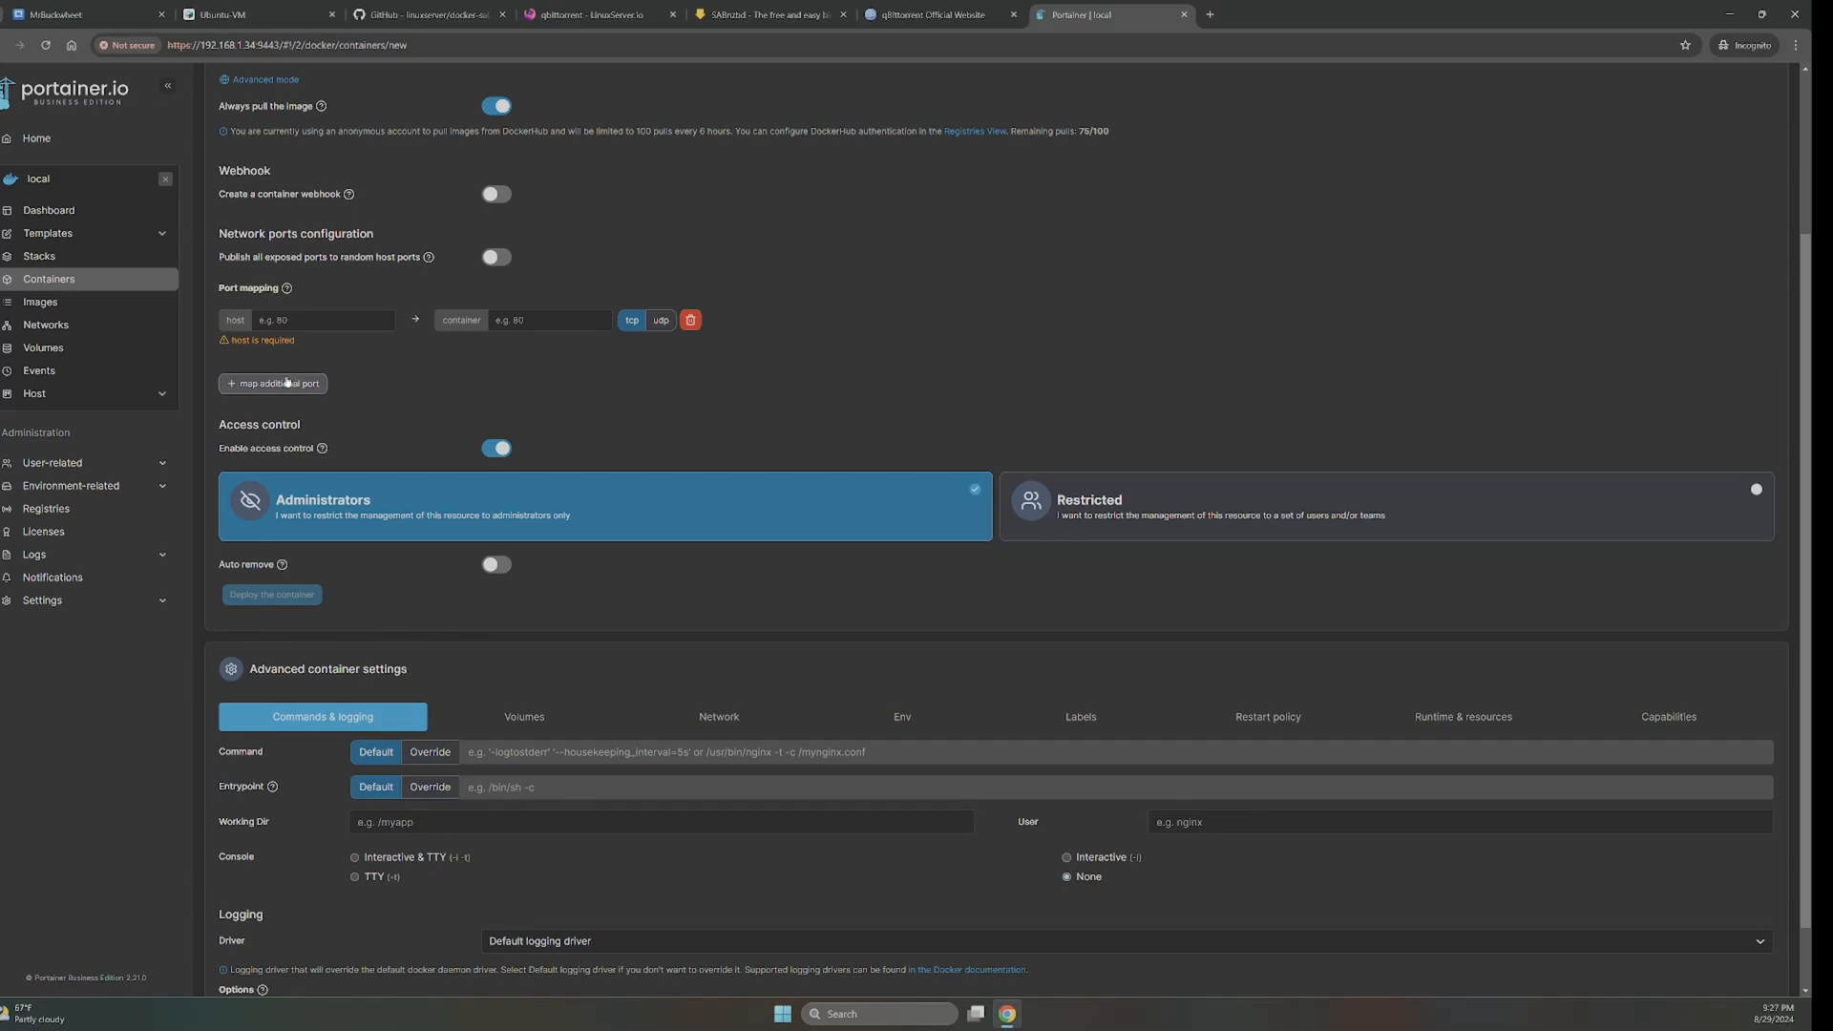
pyautogui.click(742, 5)
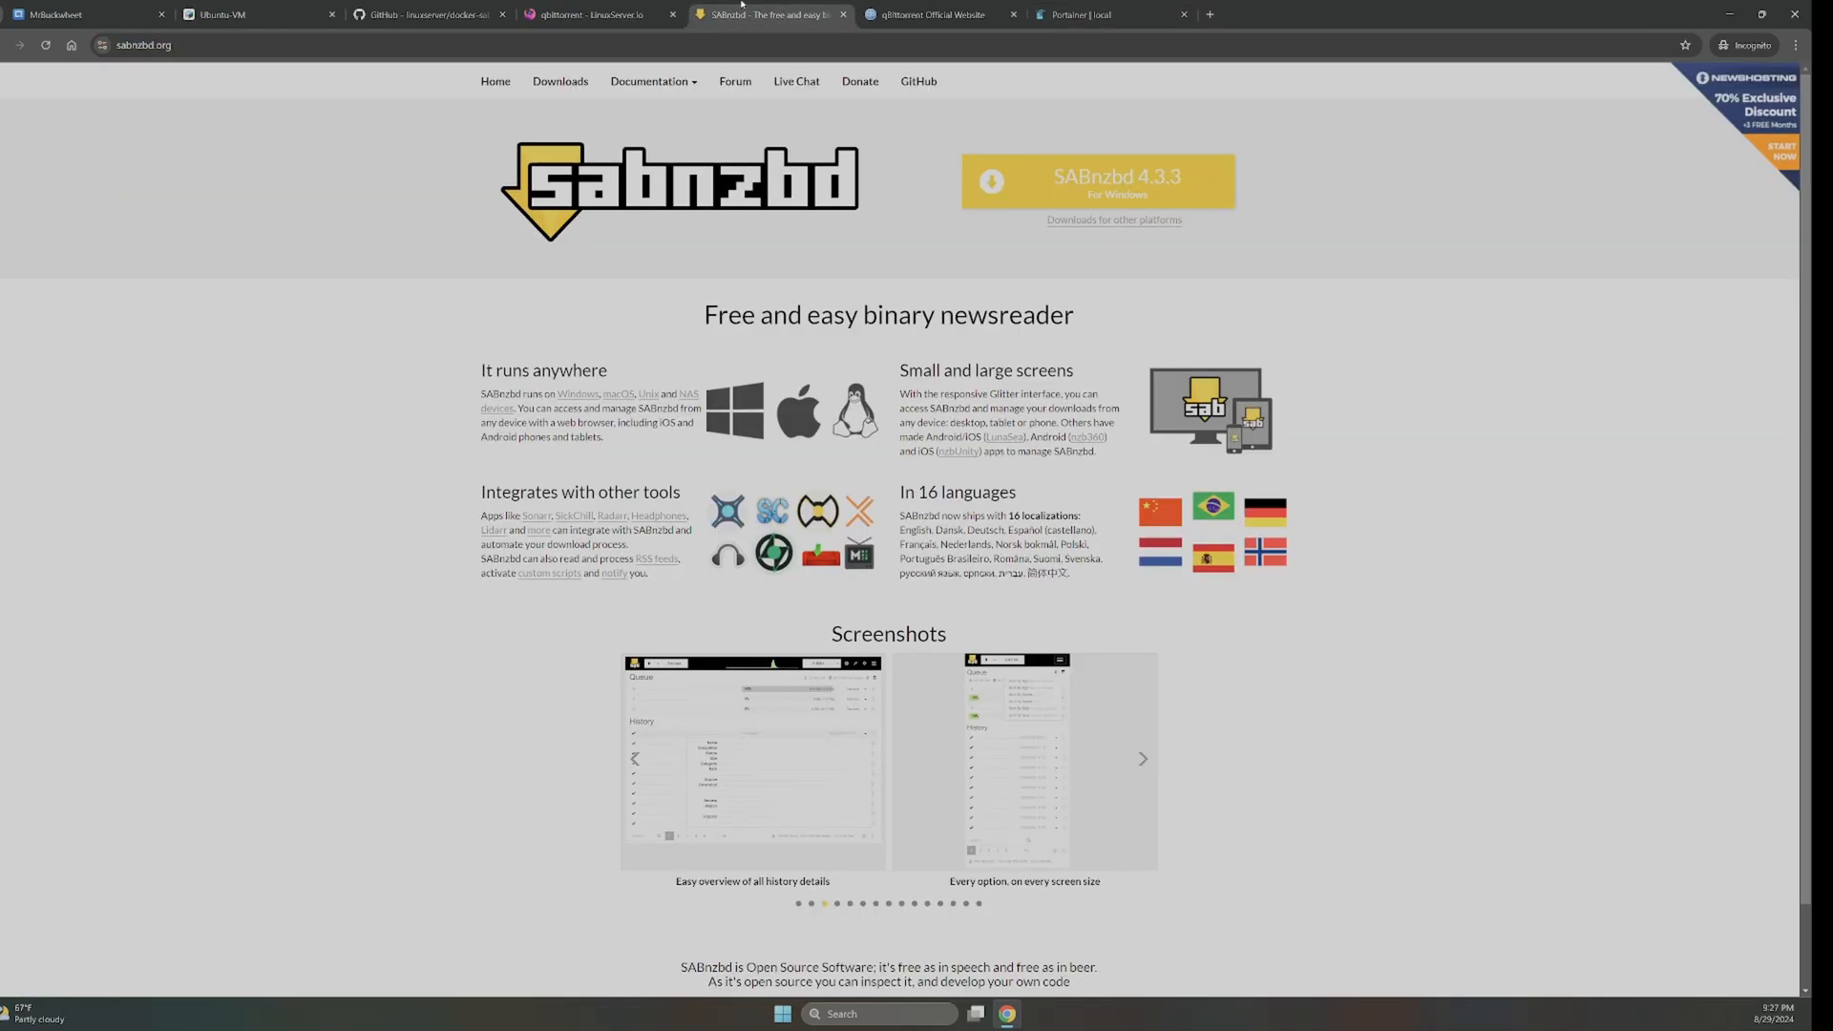
pyautogui.click(425, 14)
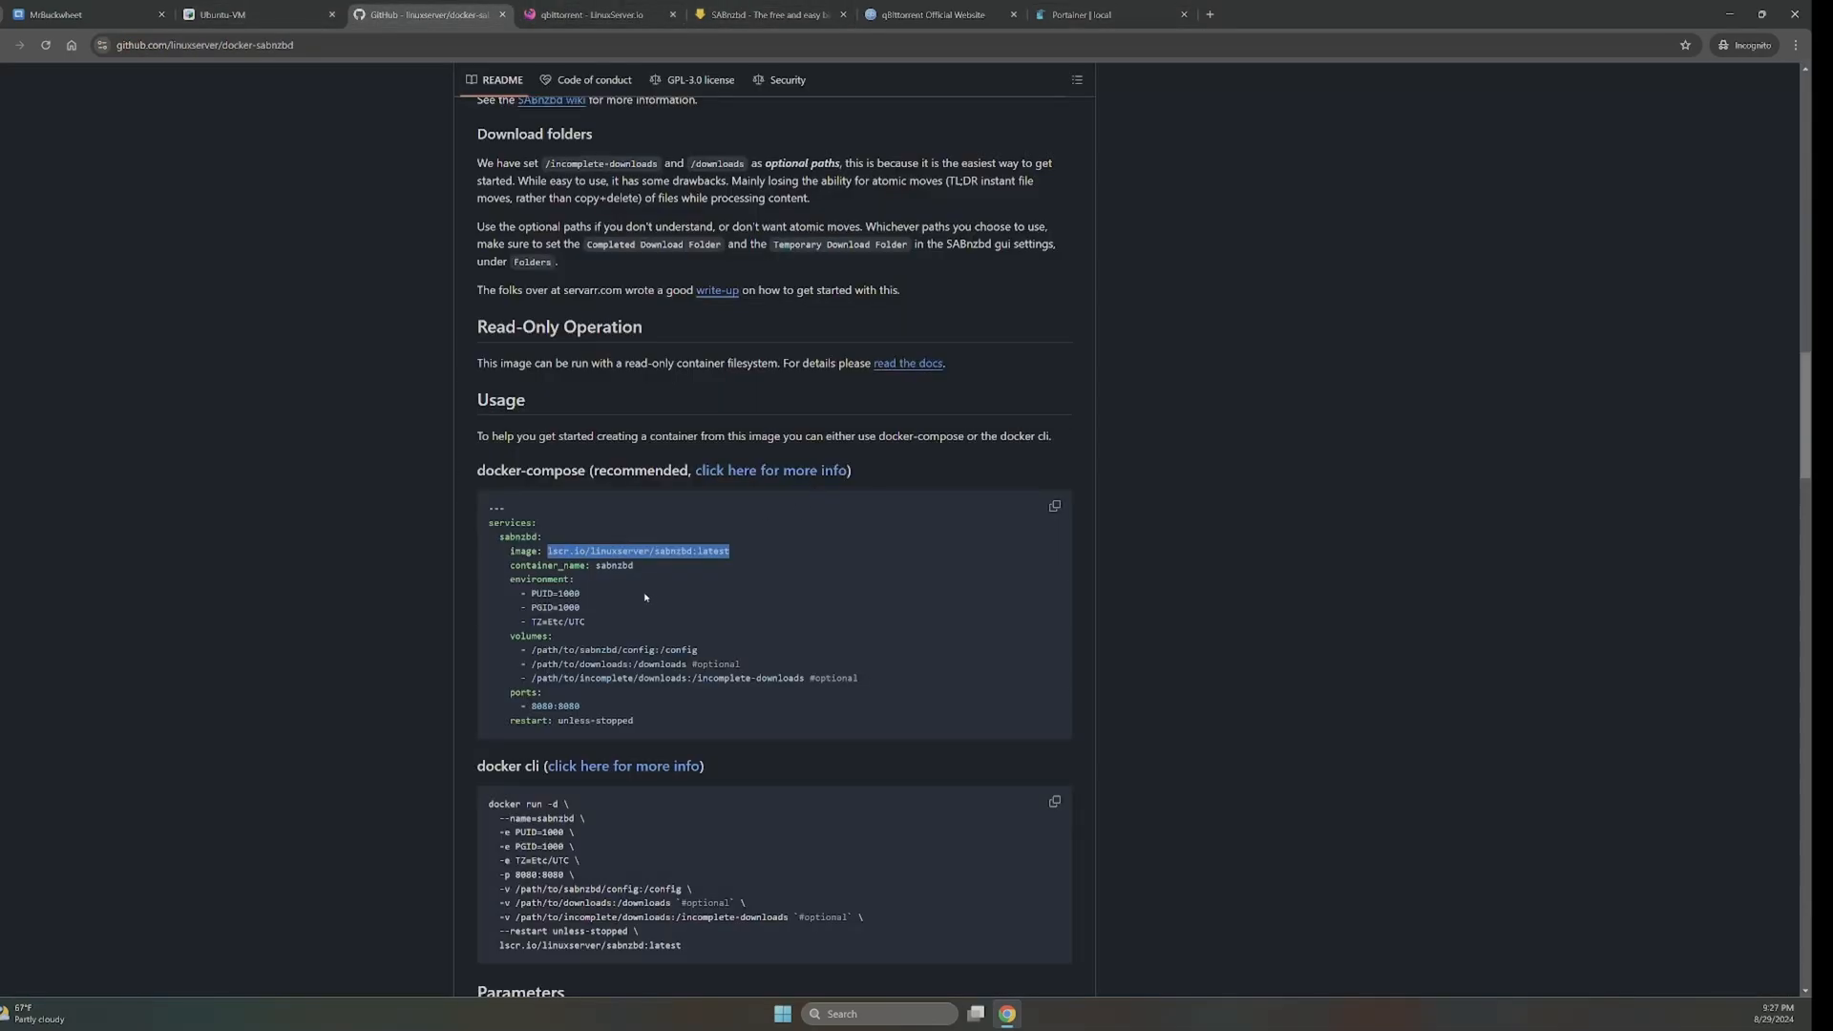
pyautogui.click(591, 721)
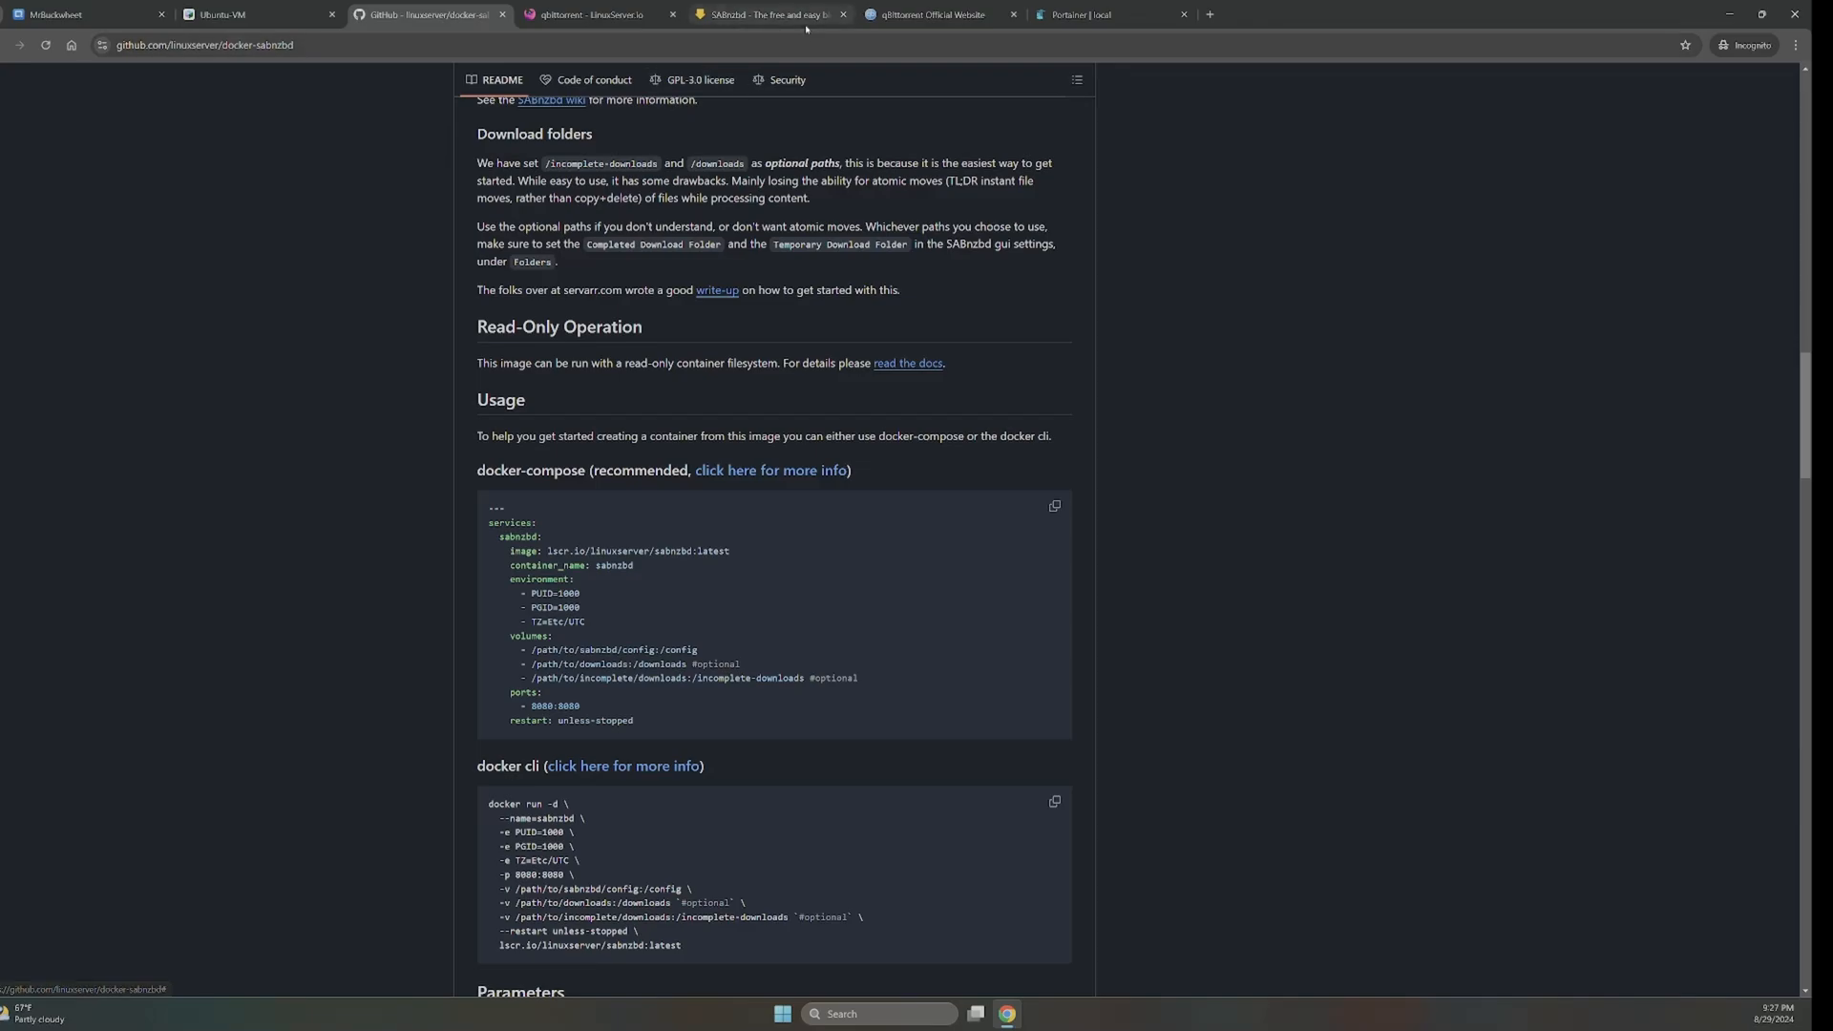
pyautogui.click(1076, 15)
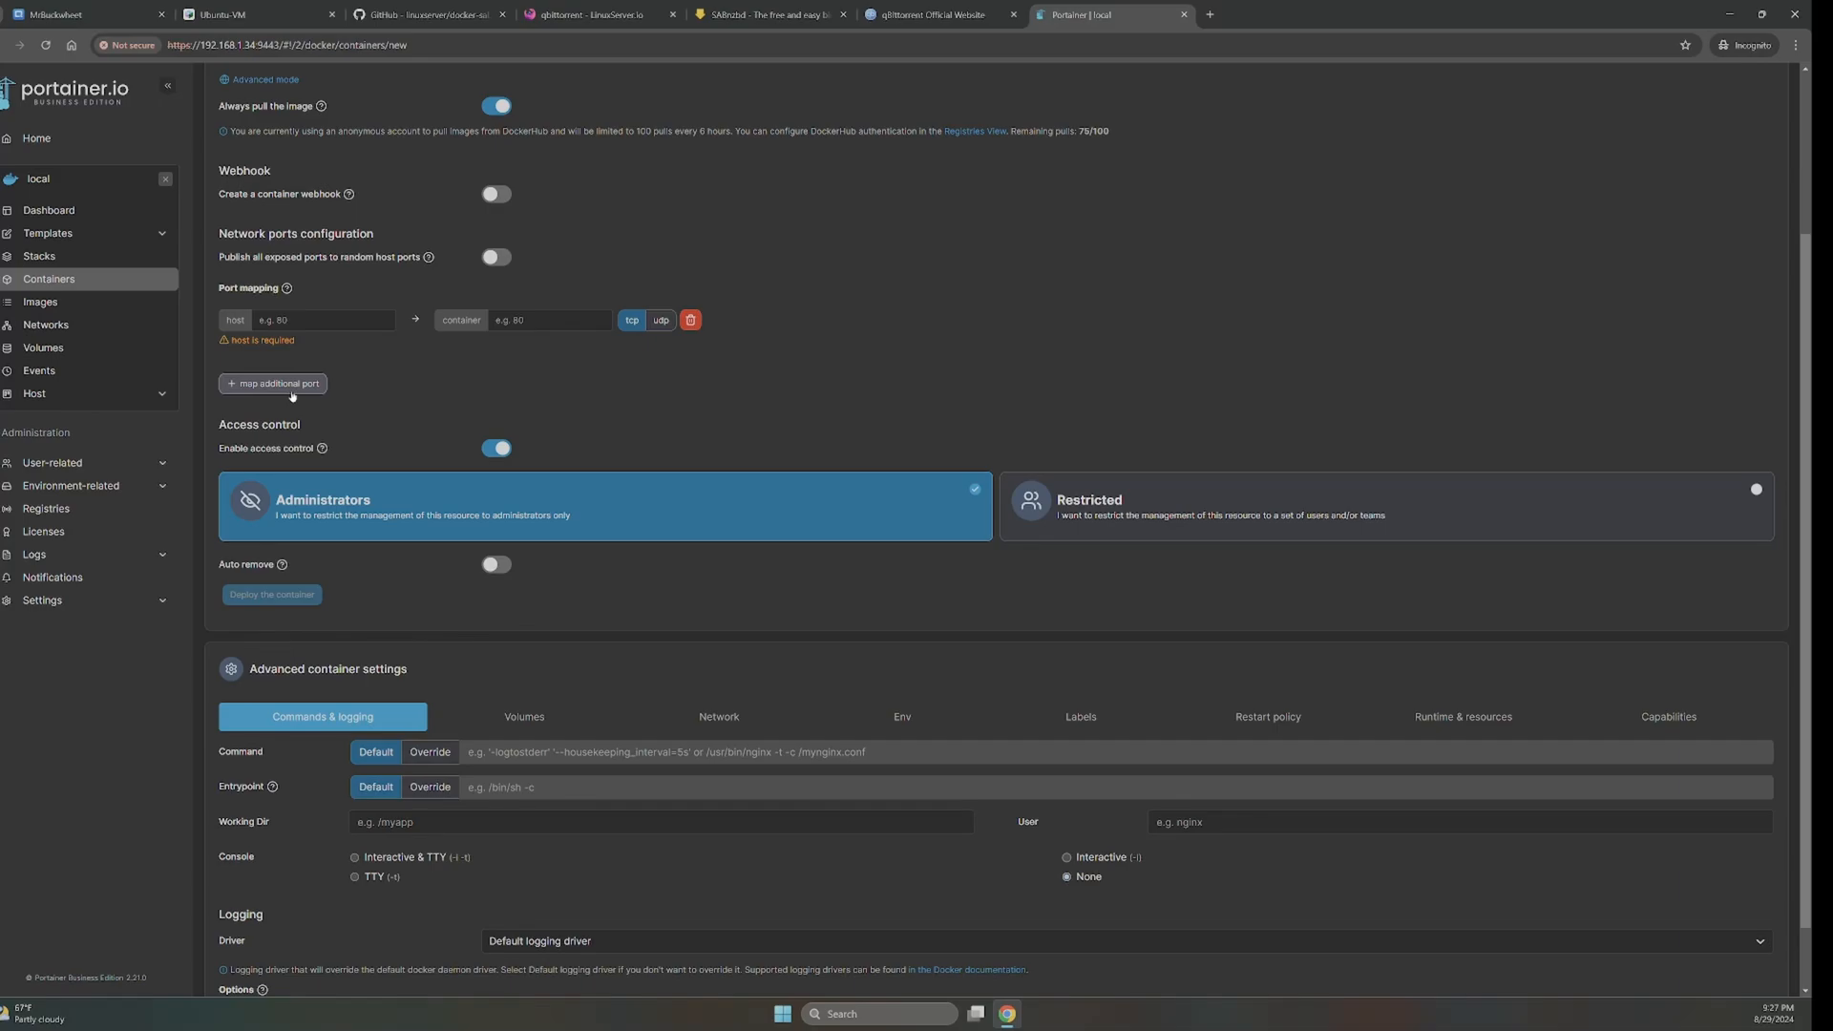
pyautogui.click(291, 320)
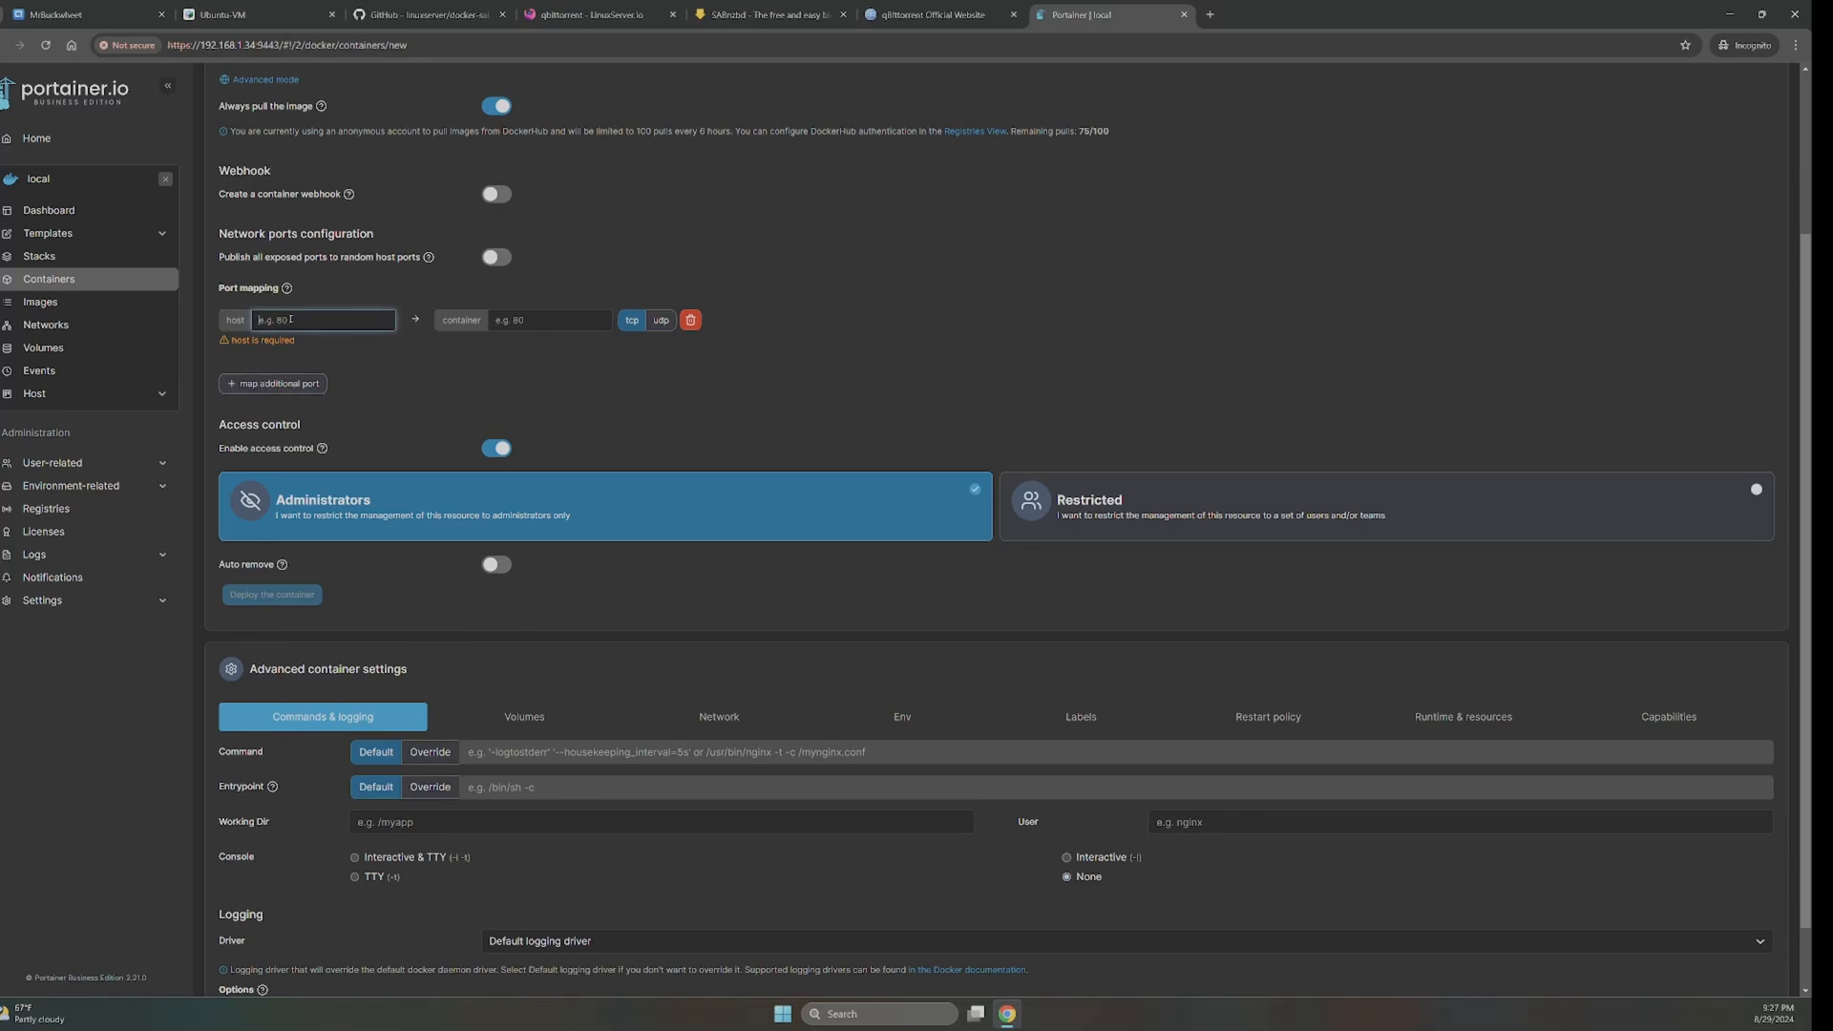
pyautogui.write('8888')
pyautogui.click(513, 318)
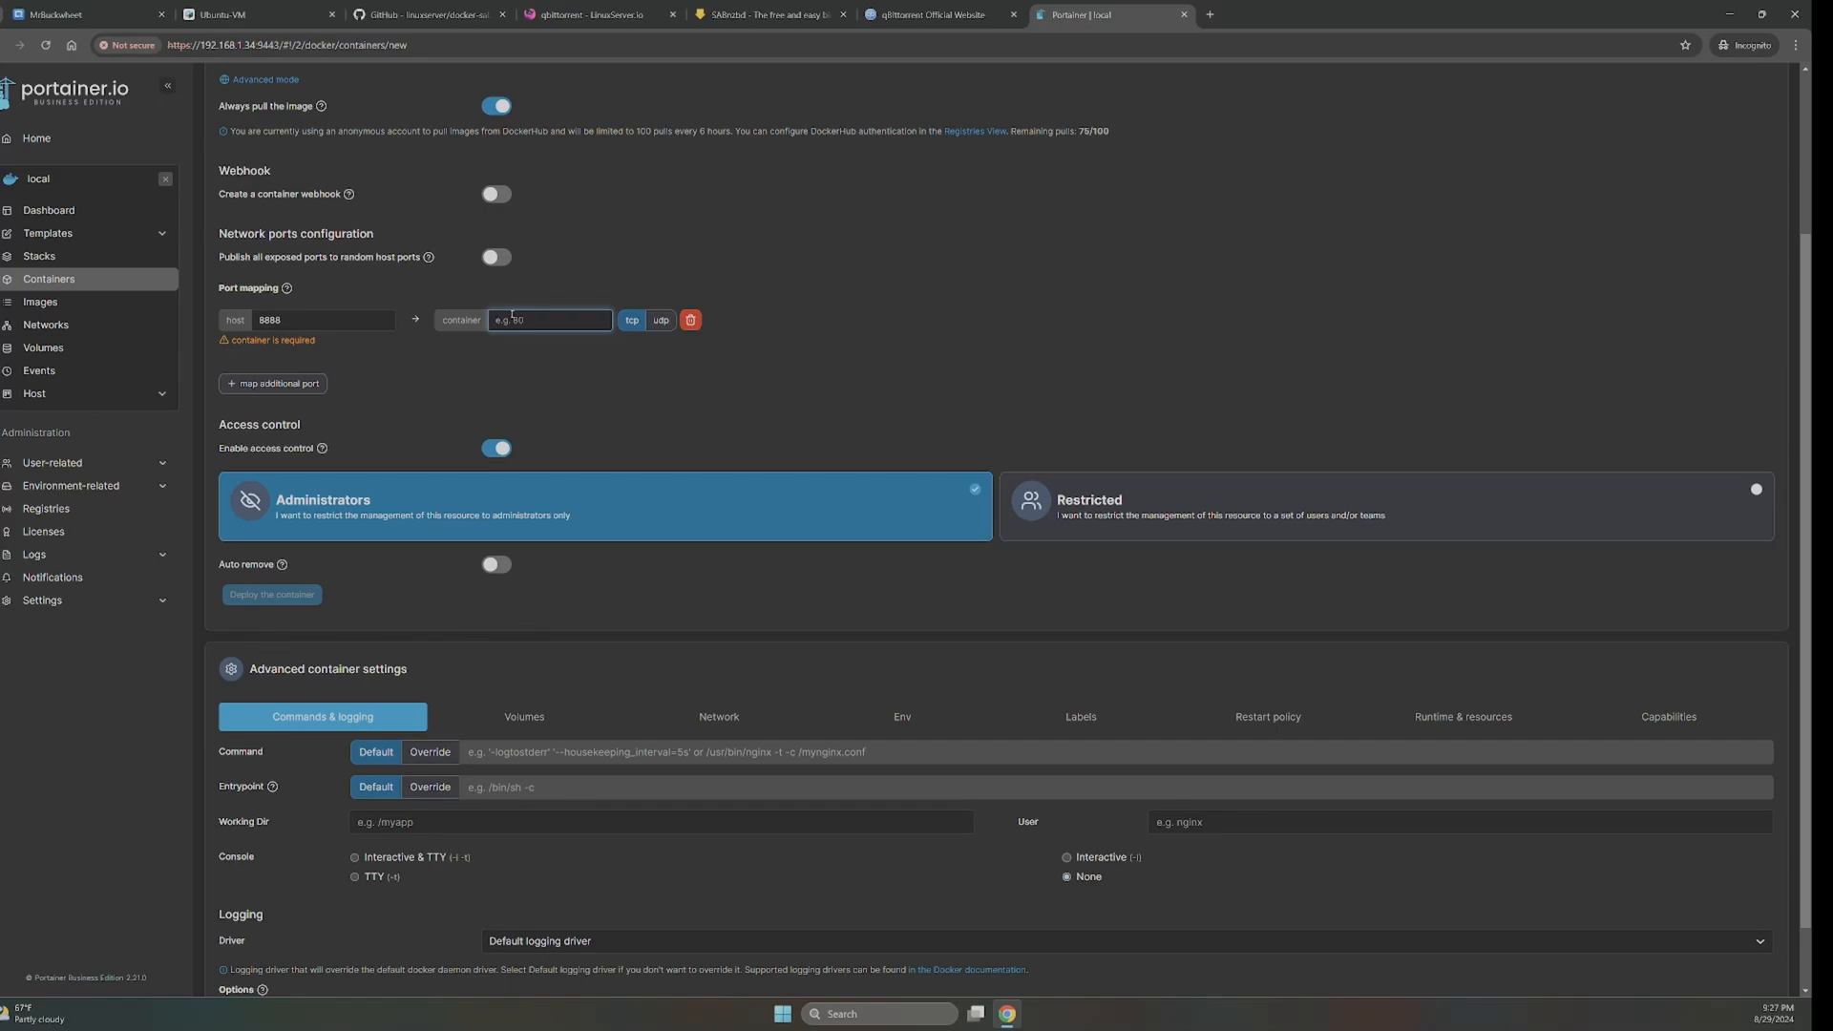
pyautogui.write('8080')
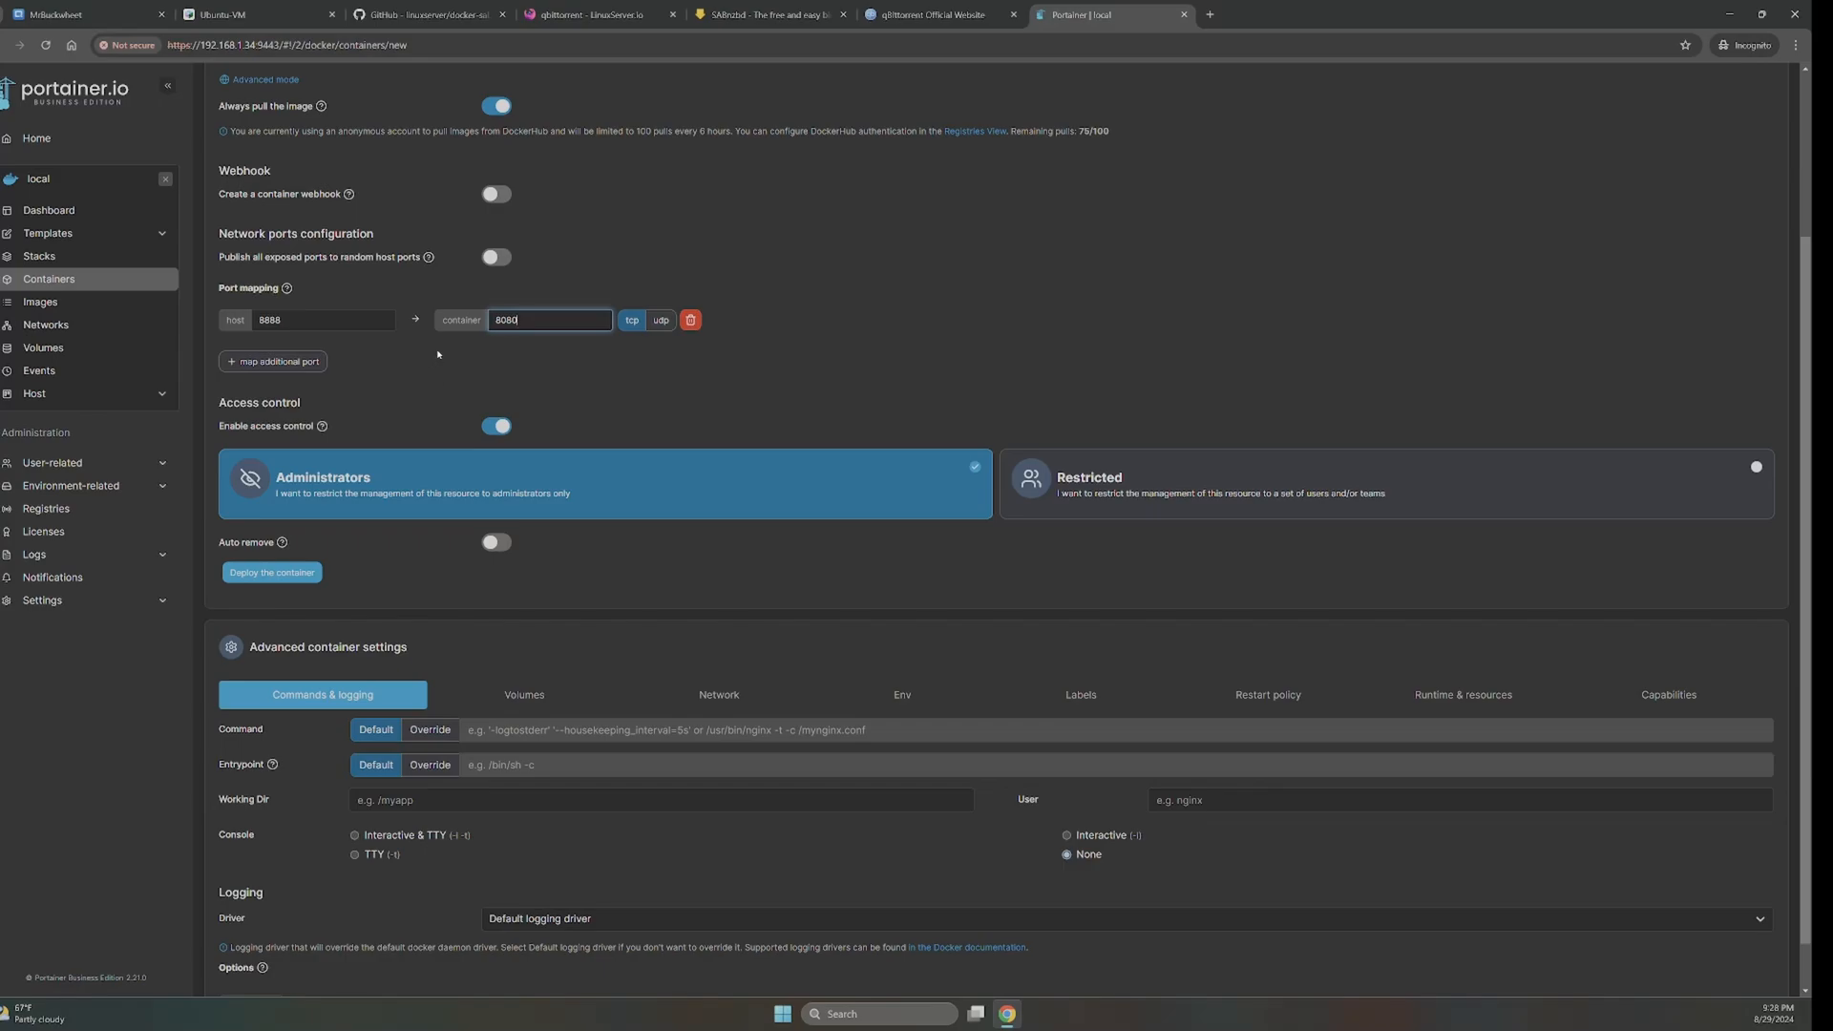
# - Add three empty volume mappings in the container's advanced settings
pyautogui.scroll(-1, 451, 363)
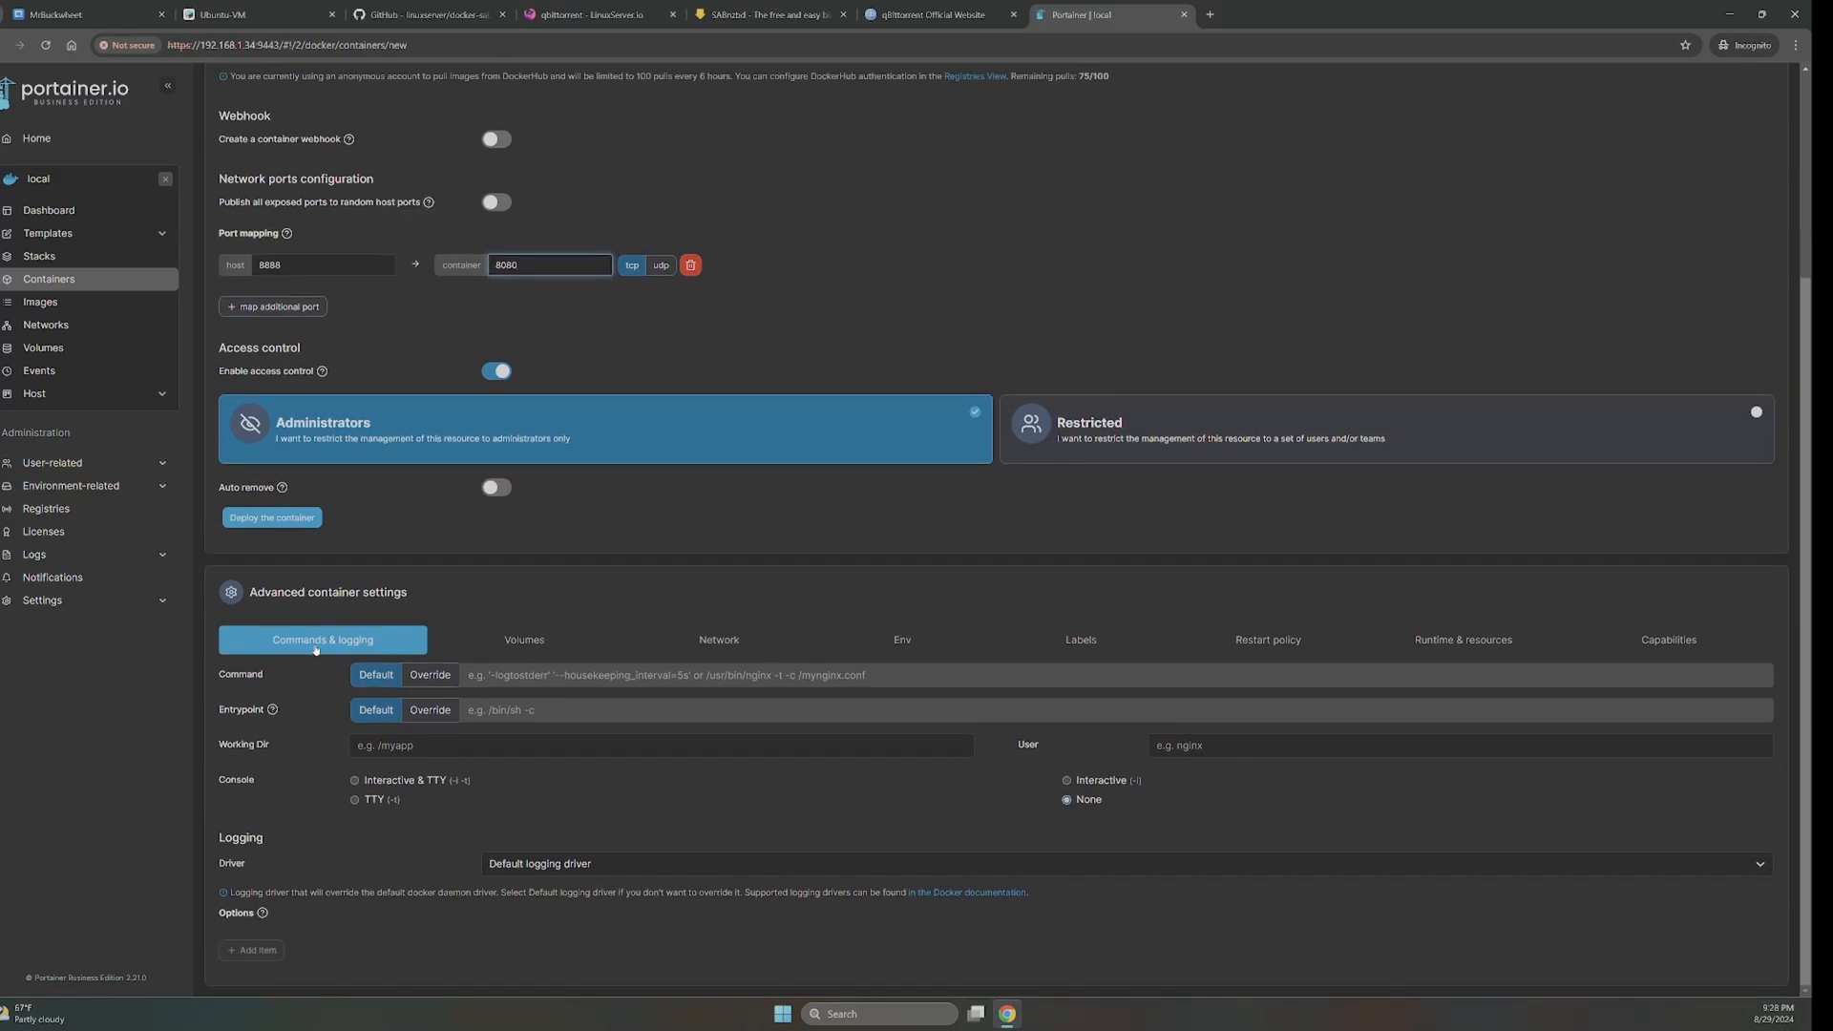
pyautogui.click(498, 648)
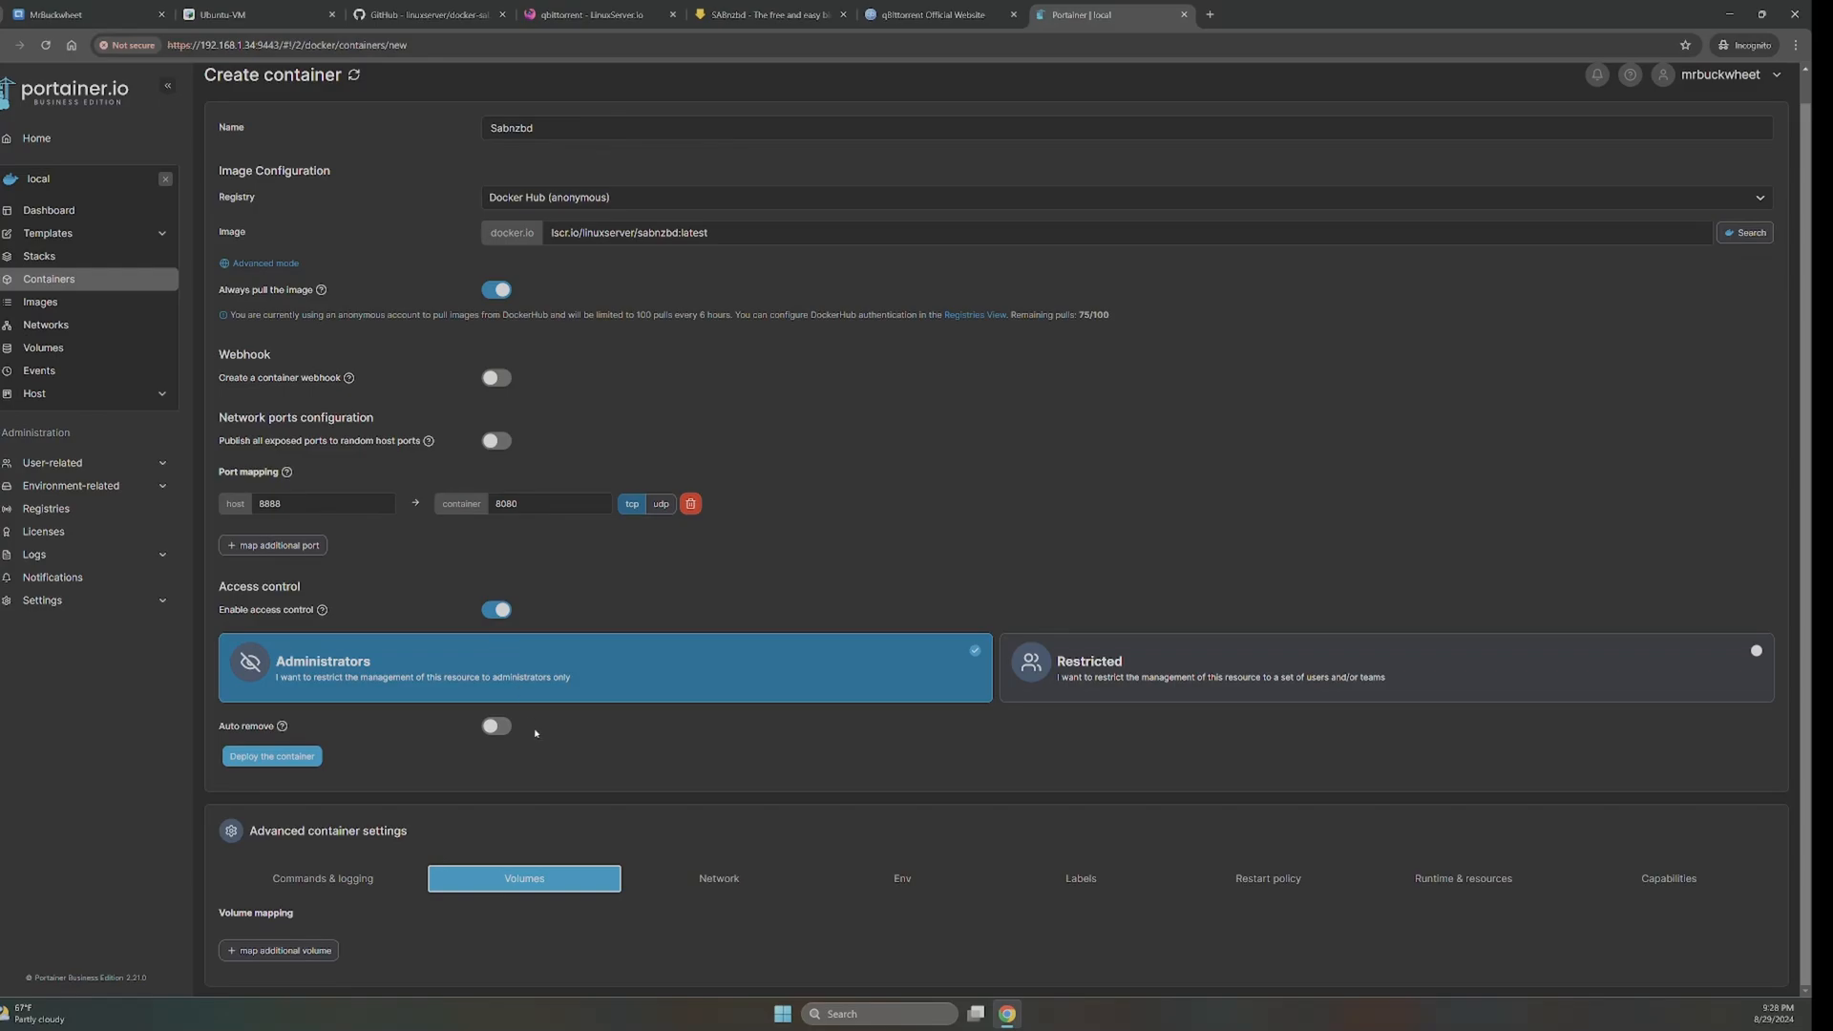
pyautogui.click(281, 950)
pyautogui.scroll(-1, 298, 950)
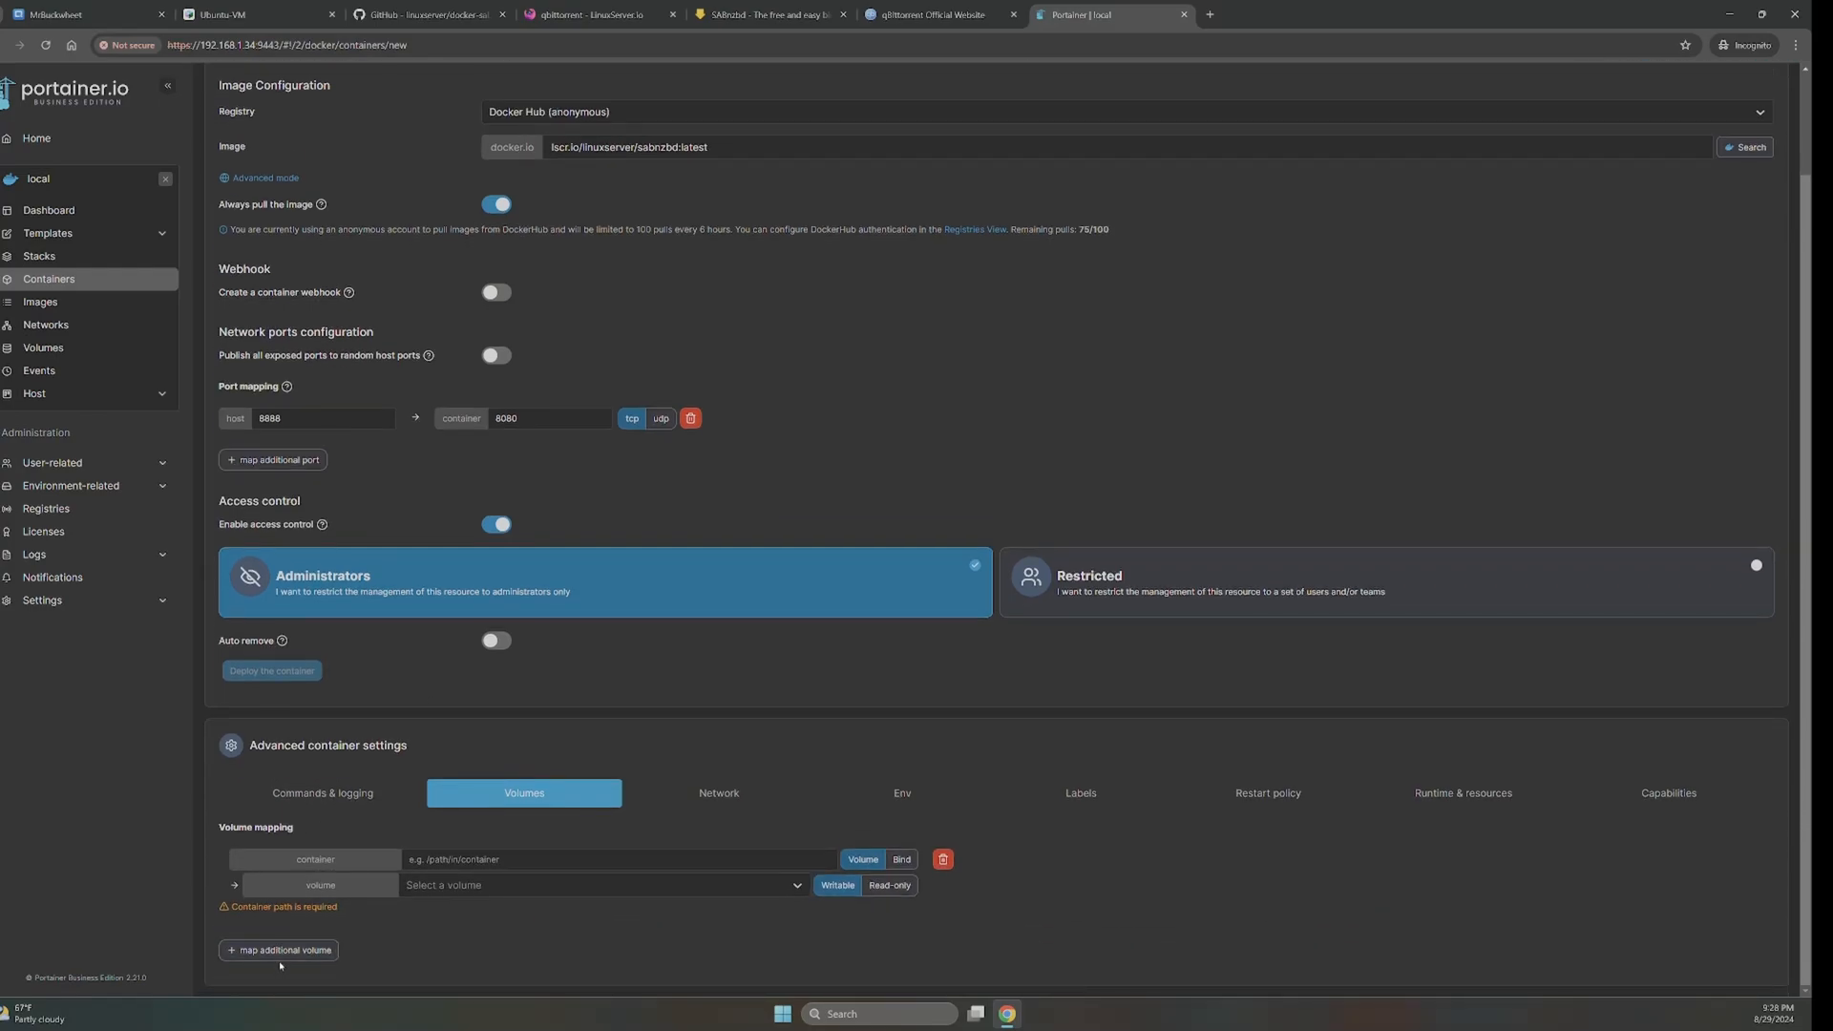
pyautogui.click(292, 952)
pyautogui.scroll(-1, 374, 932)
pyautogui.click(272, 957)
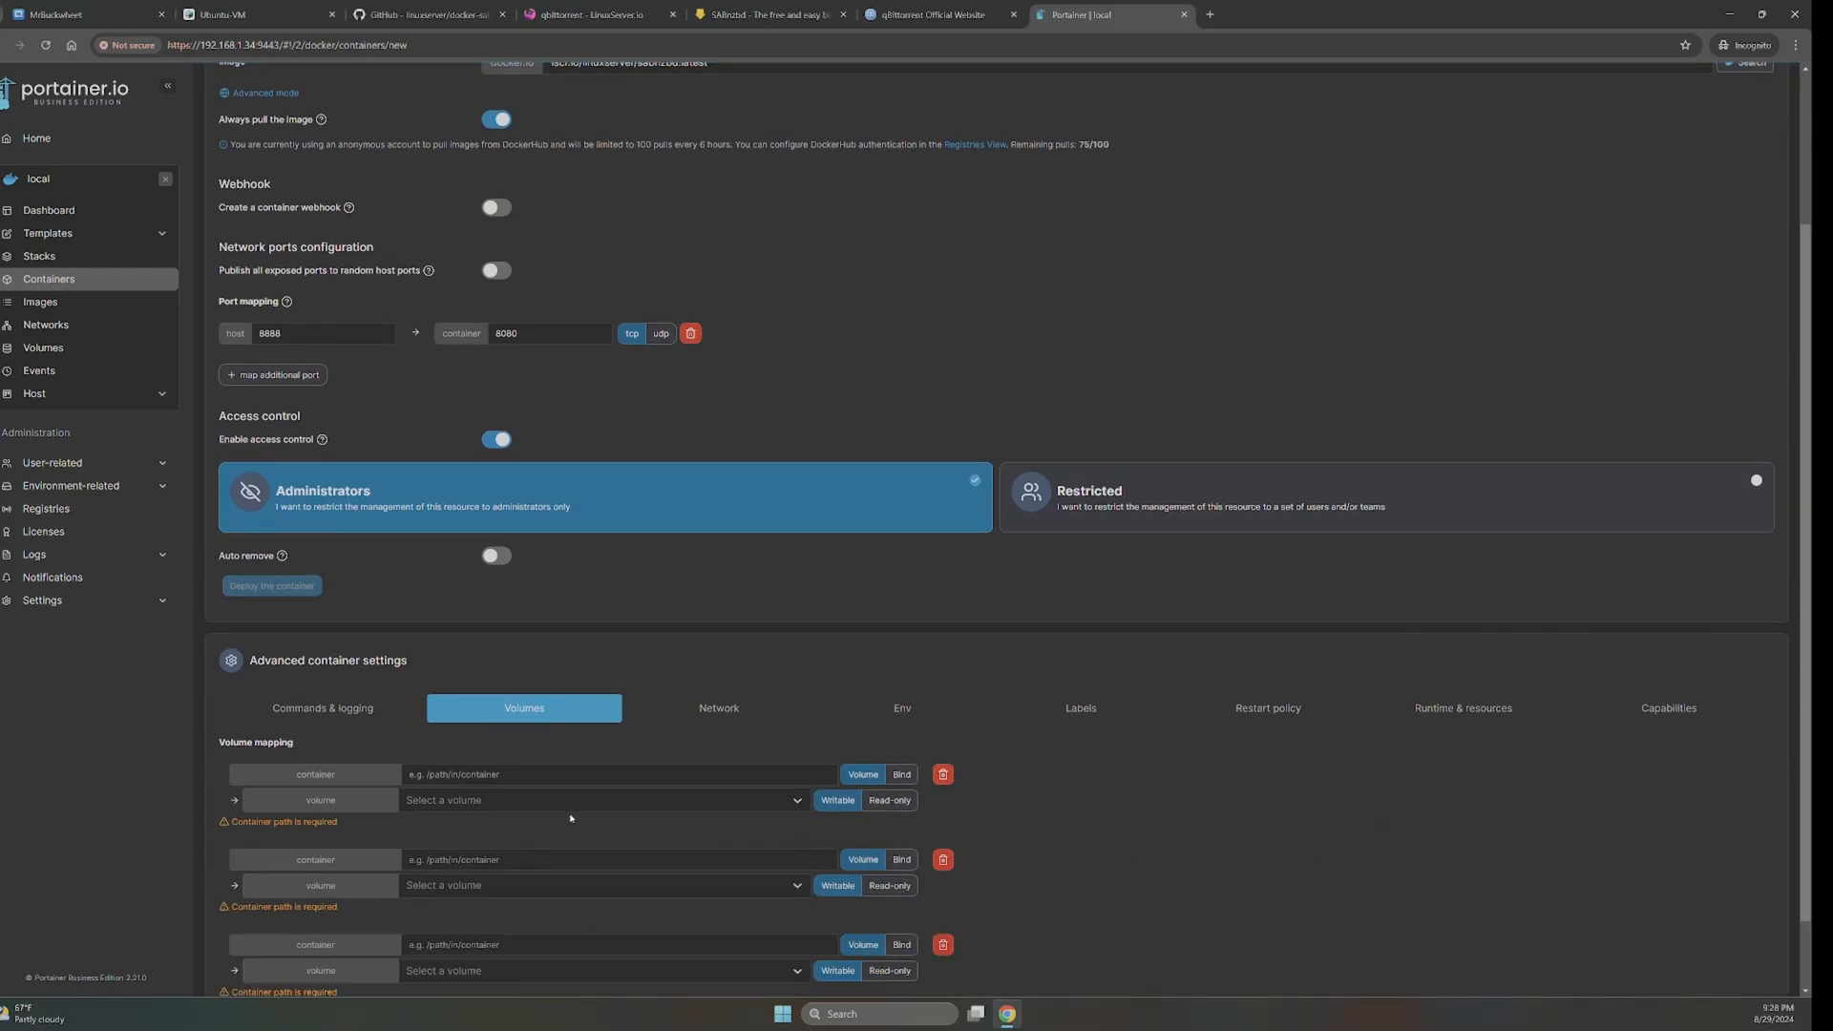
# - Make the first volume mapping a bind and set its container path to /config
pyautogui.click(901, 774)
pyautogui.click(527, 770)
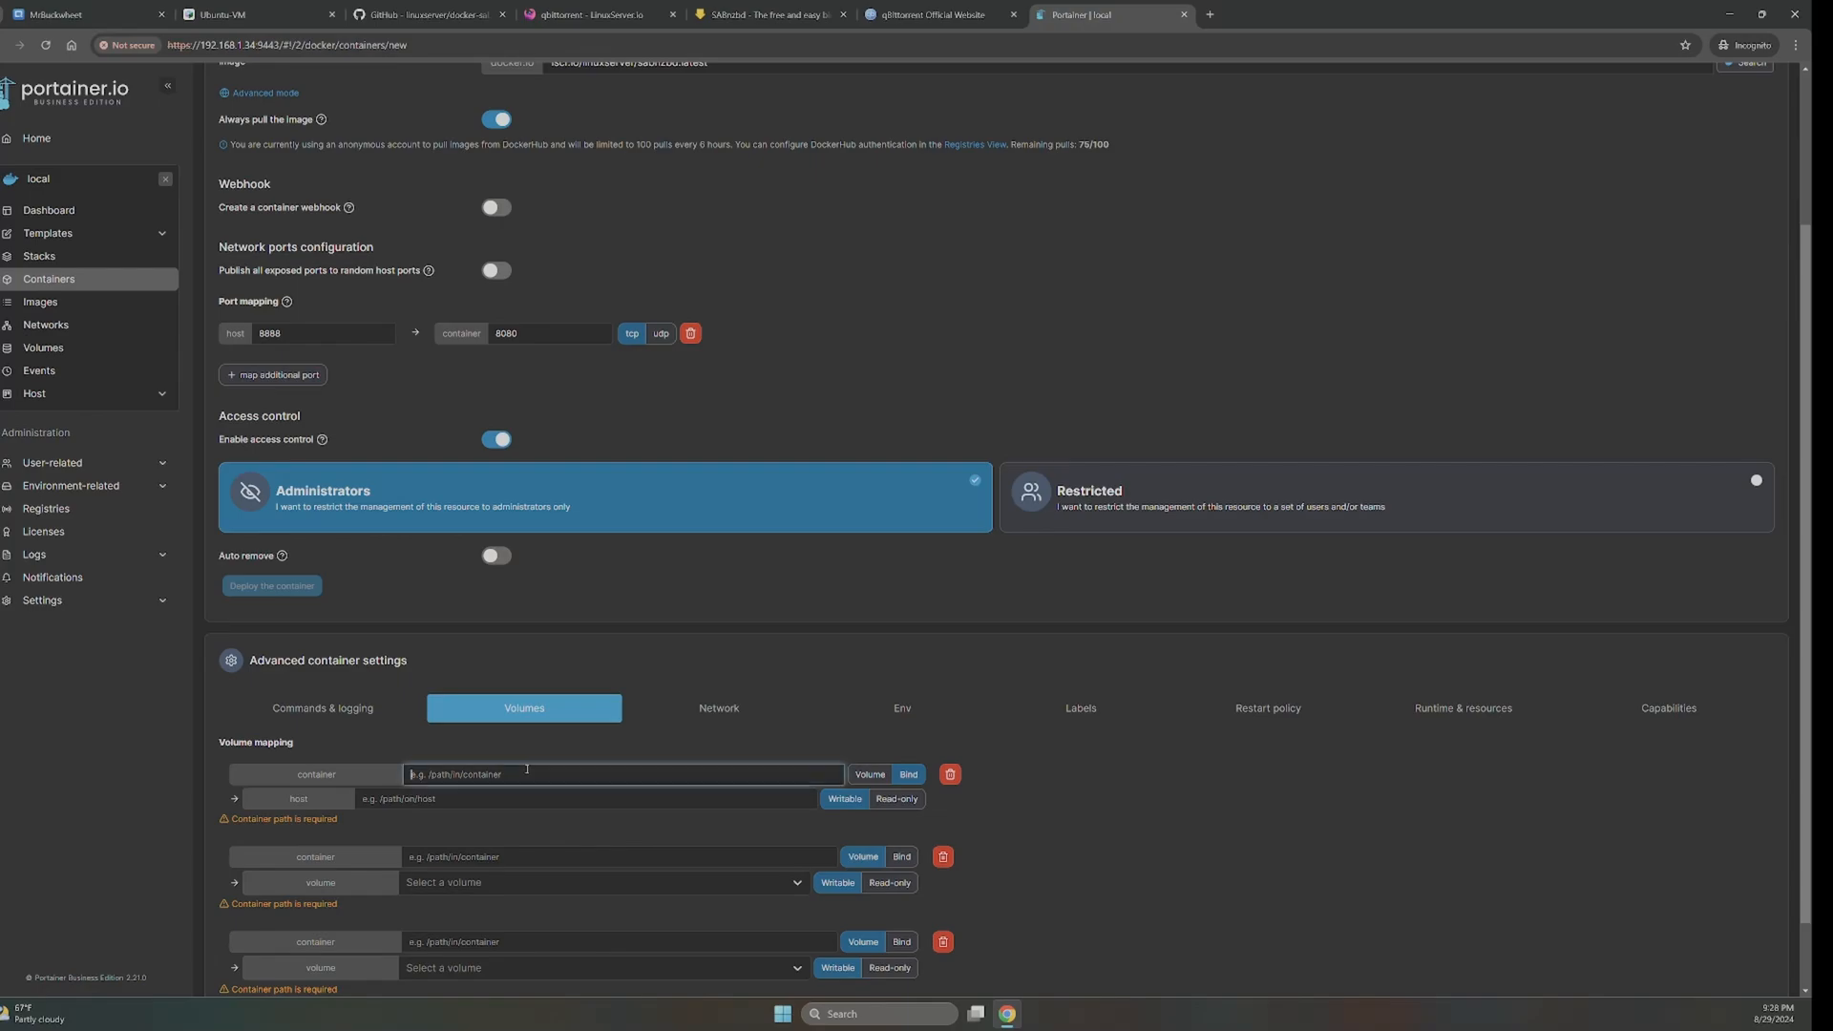
pyautogui.write('/')
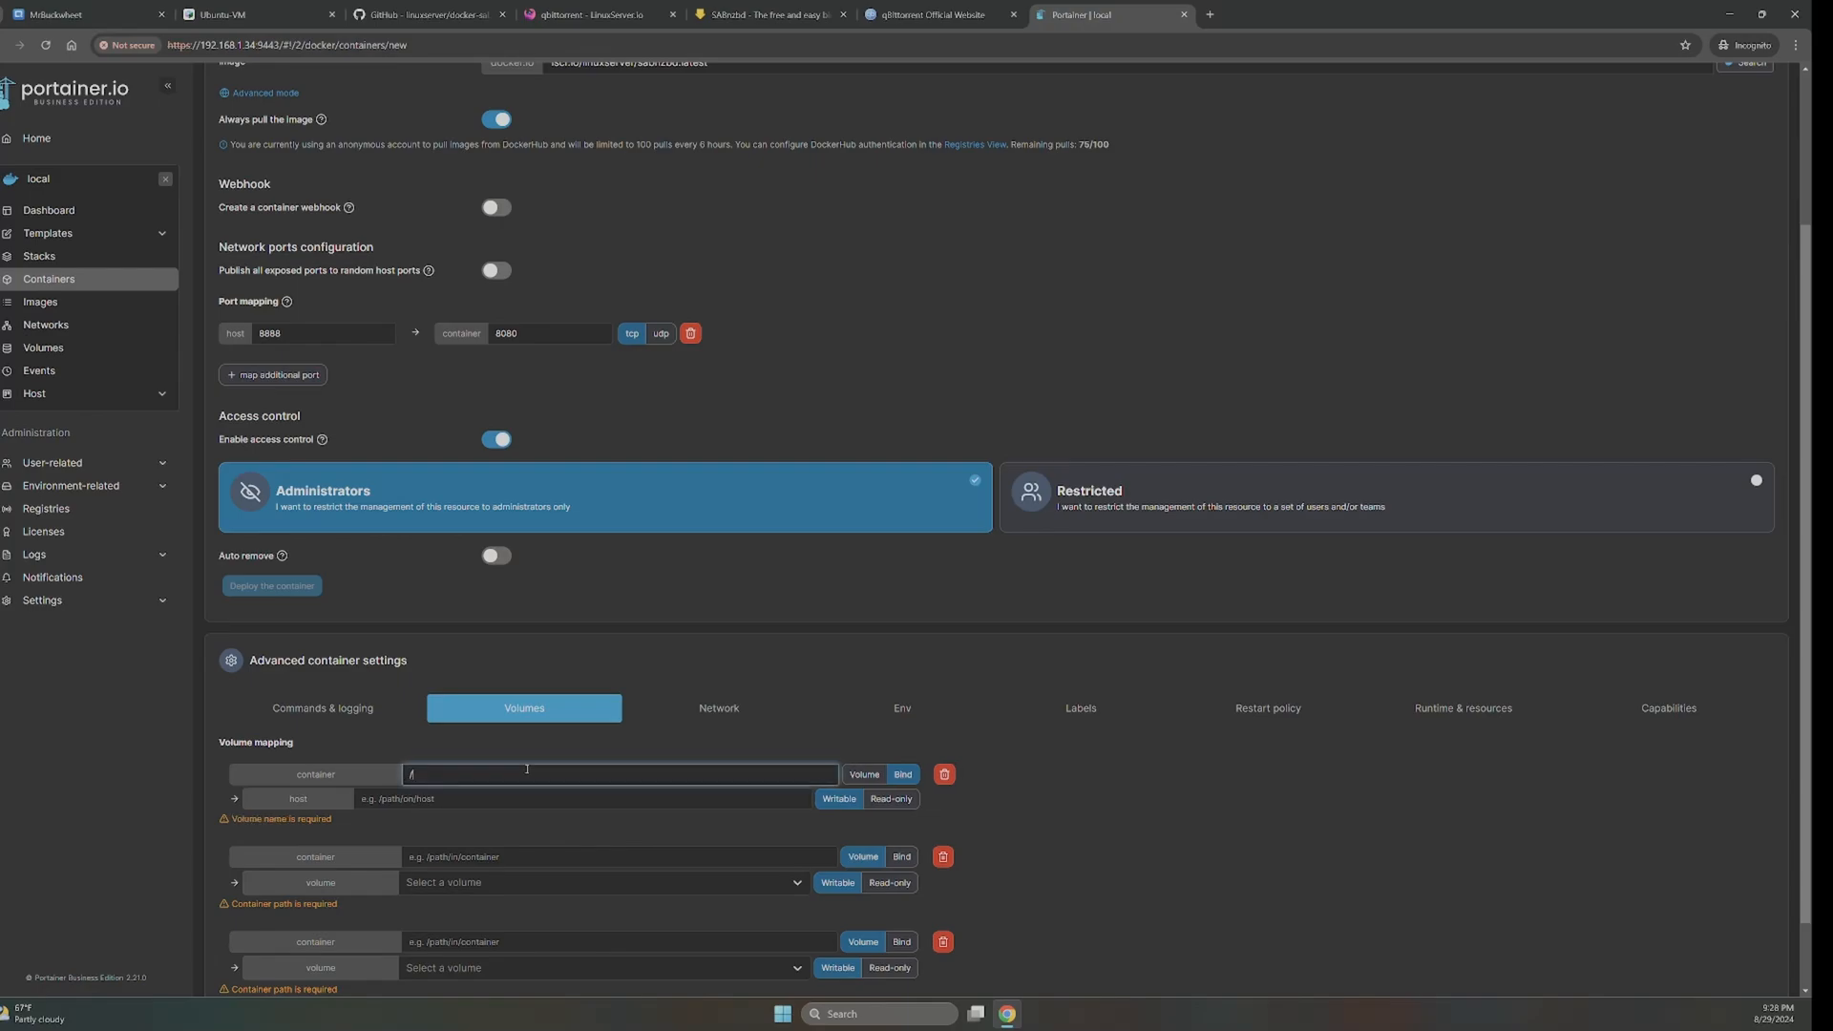
pyautogui.write('config')
# - Check the config, downloads and incomplete-downloads volume lines in the sabnzbd docker-compose example on GitHub, and return to the container form
pyautogui.click(441, 19)
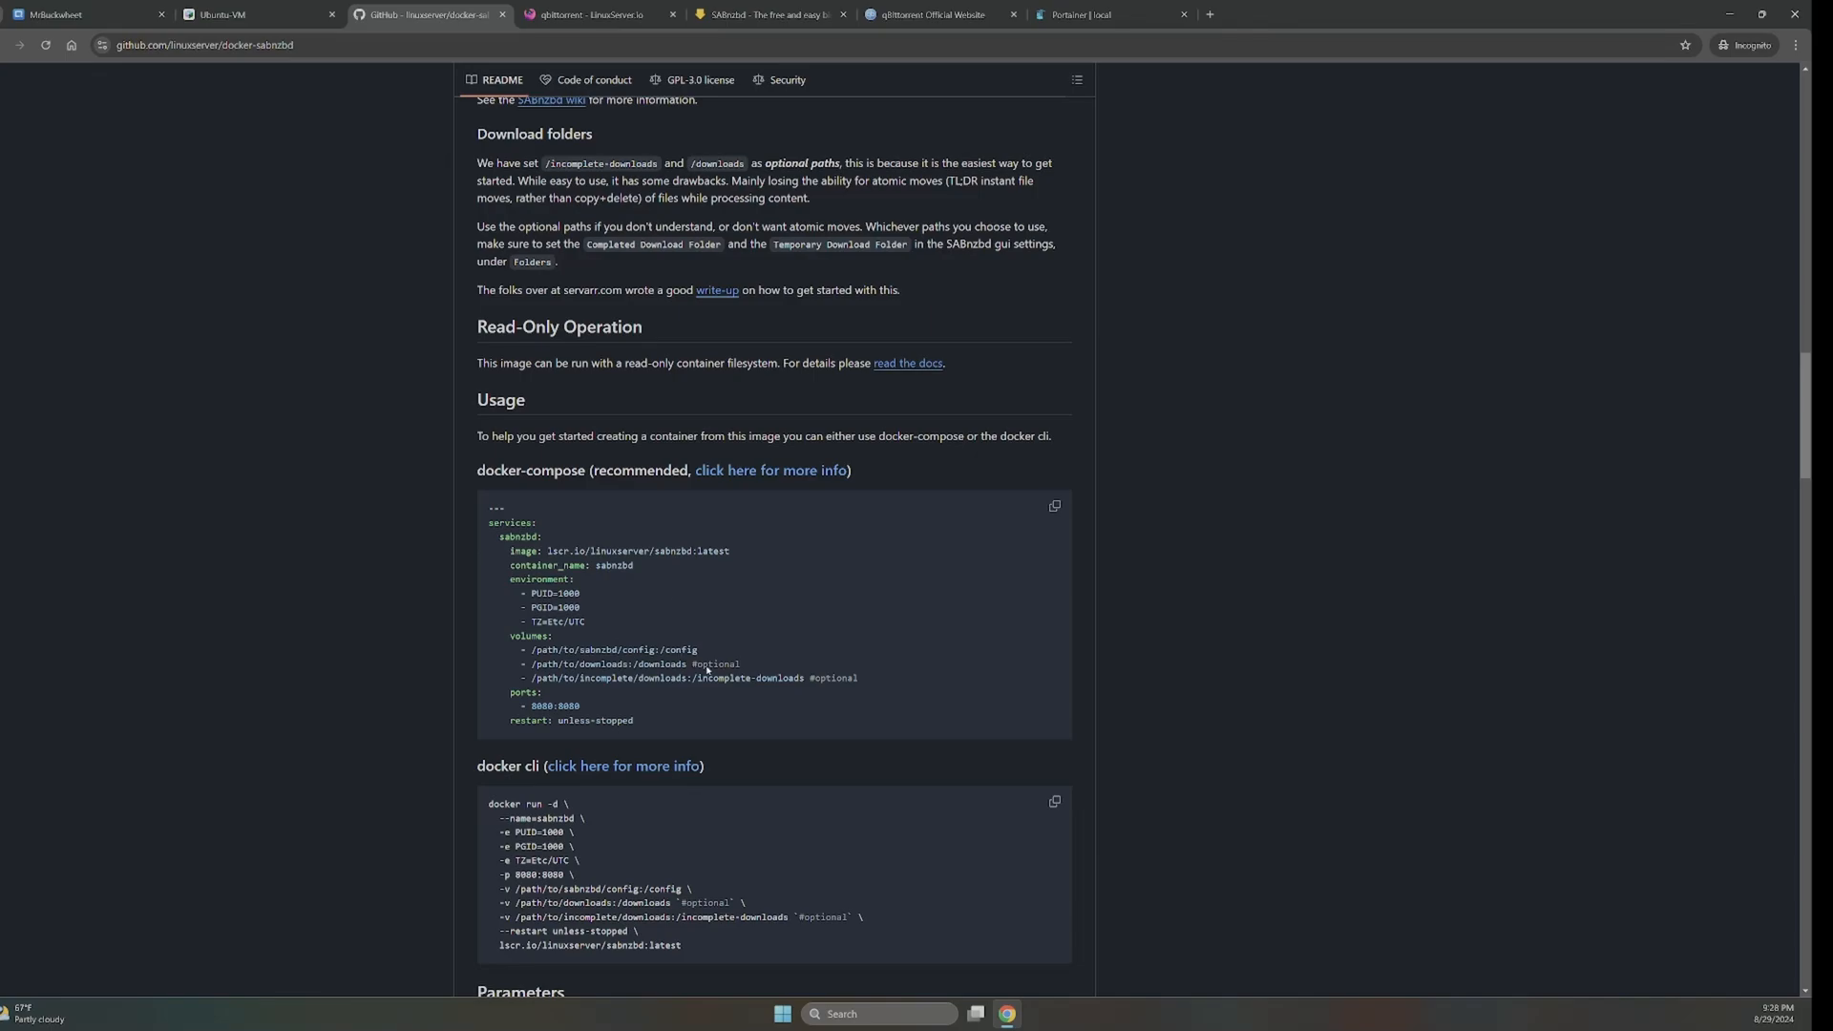
pyautogui.moveTo(706, 650); pyautogui.dragTo(534, 650)
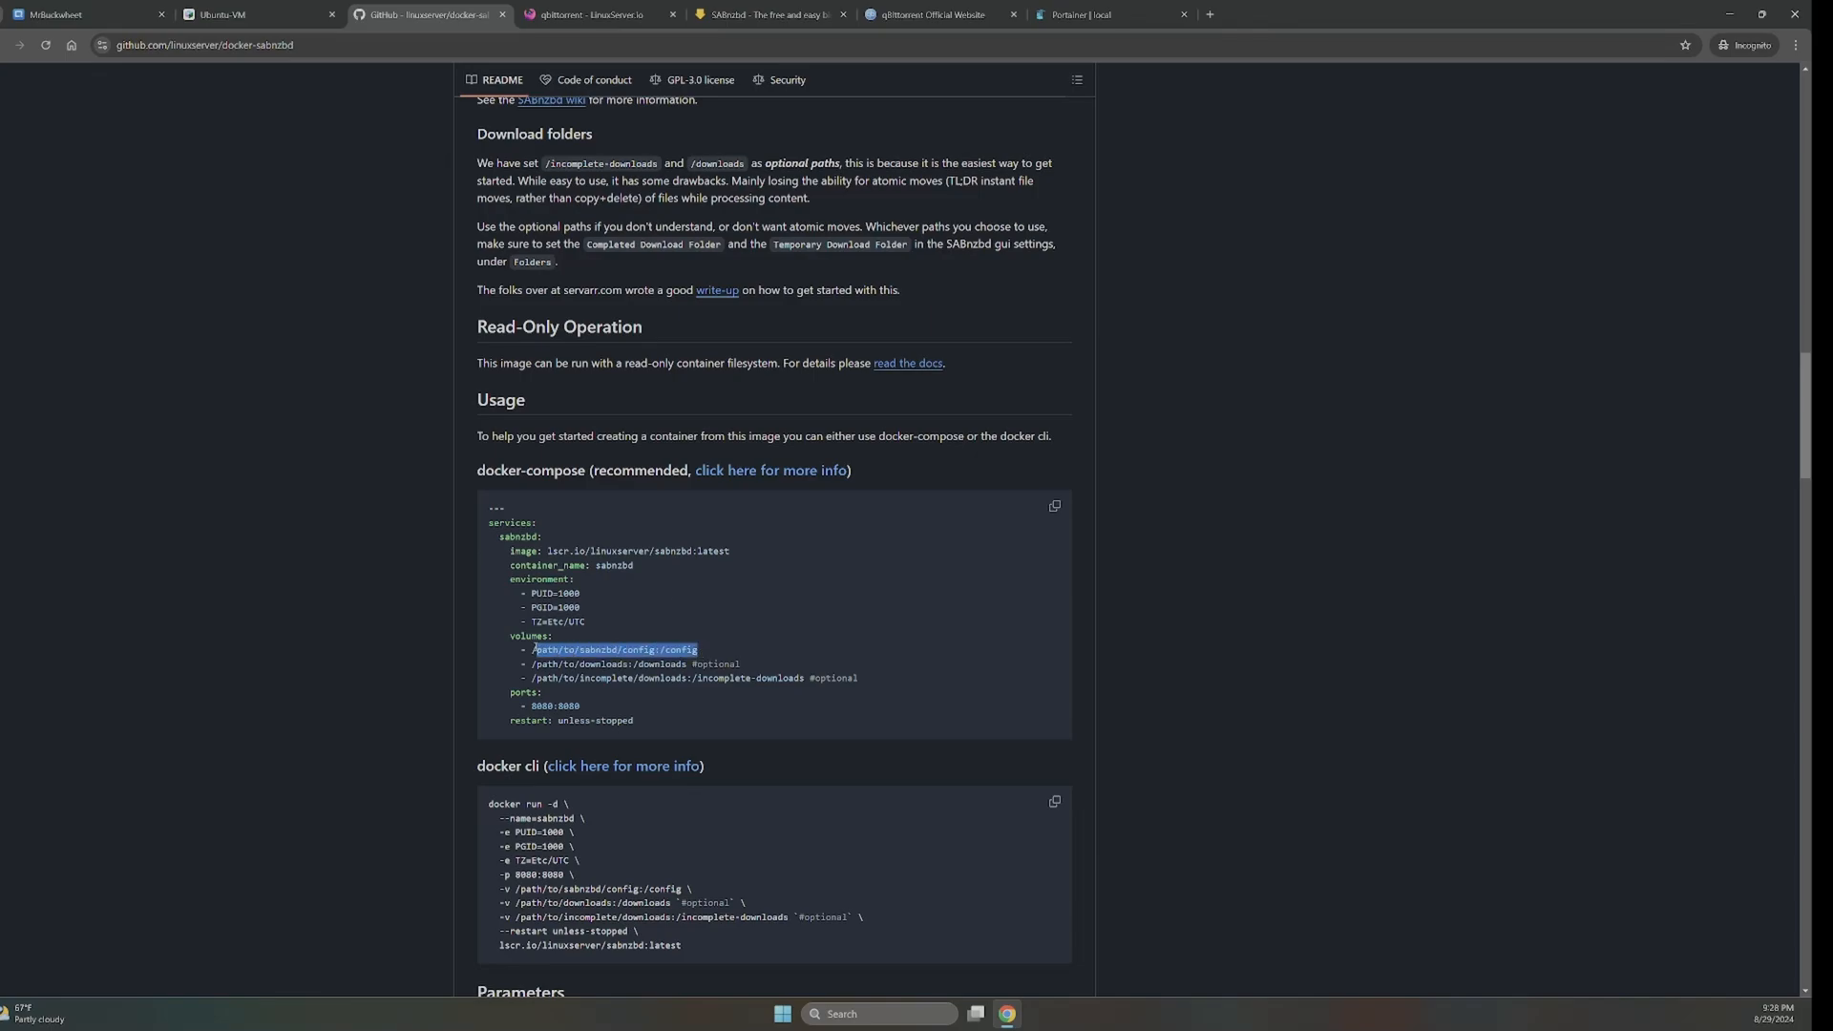
pyautogui.moveTo(858, 679); pyautogui.dragTo(531, 663)
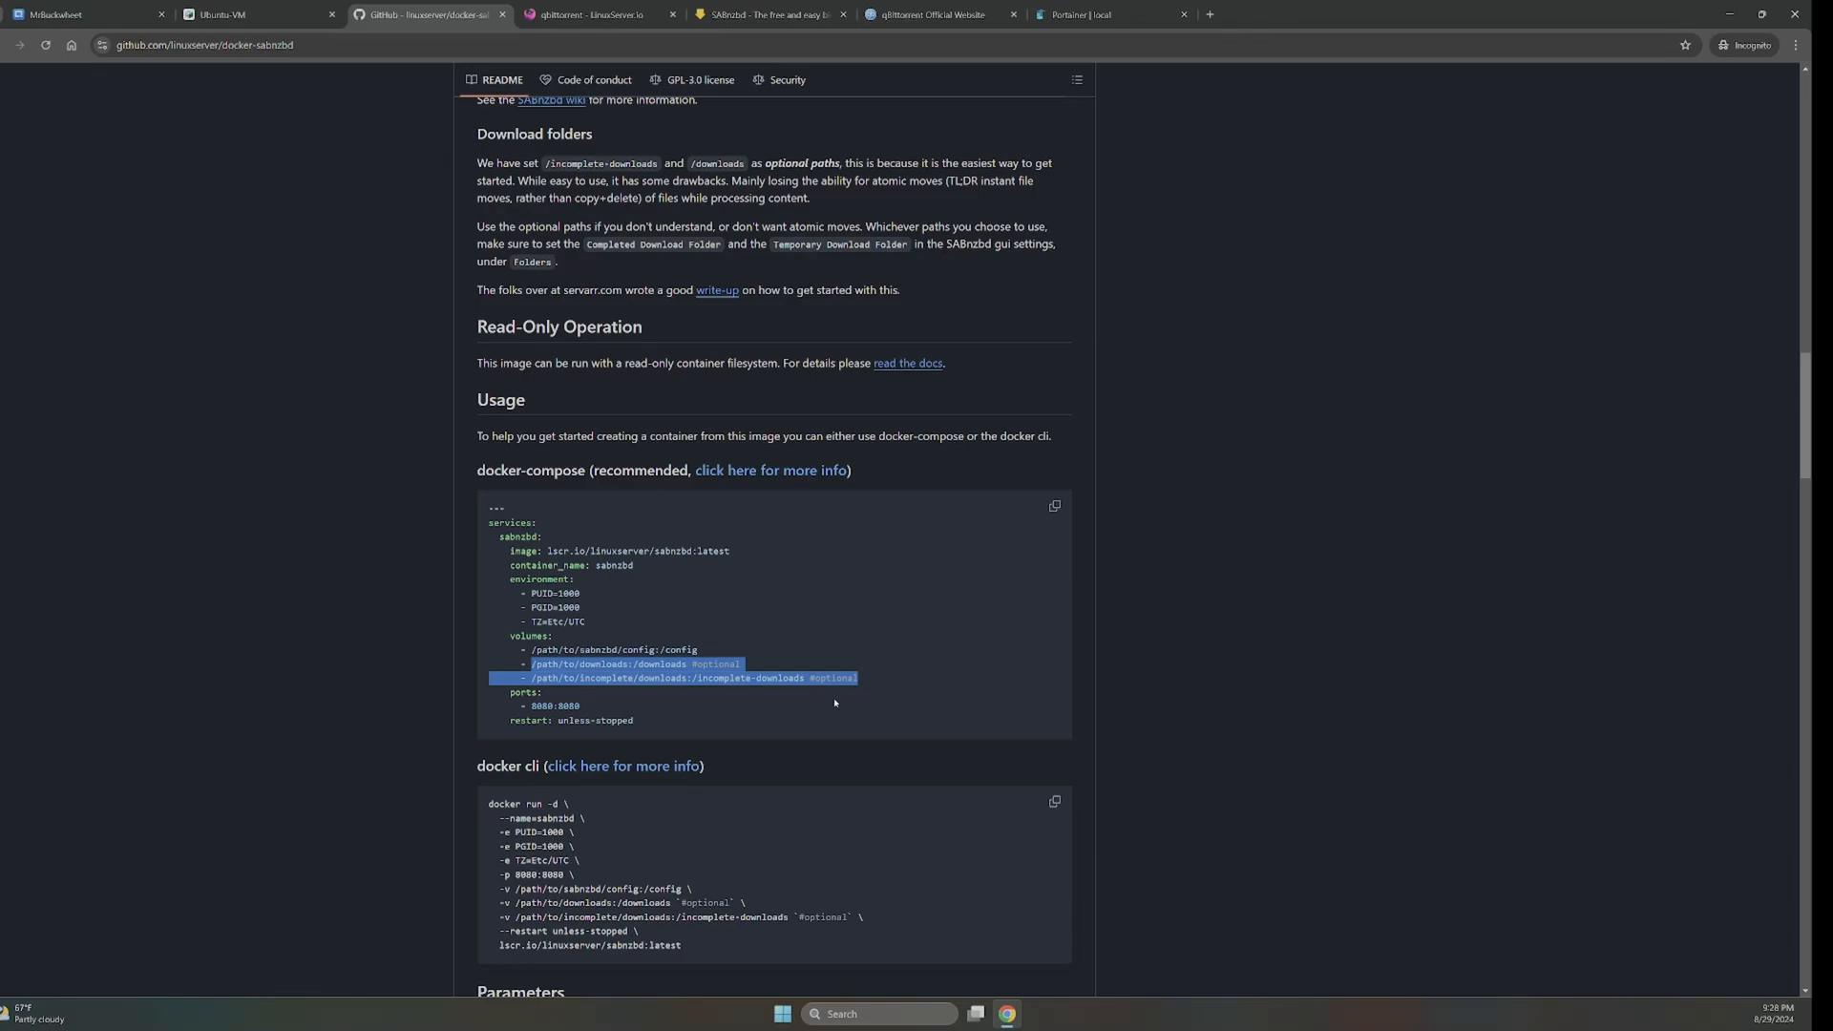
pyautogui.click(1081, 15)
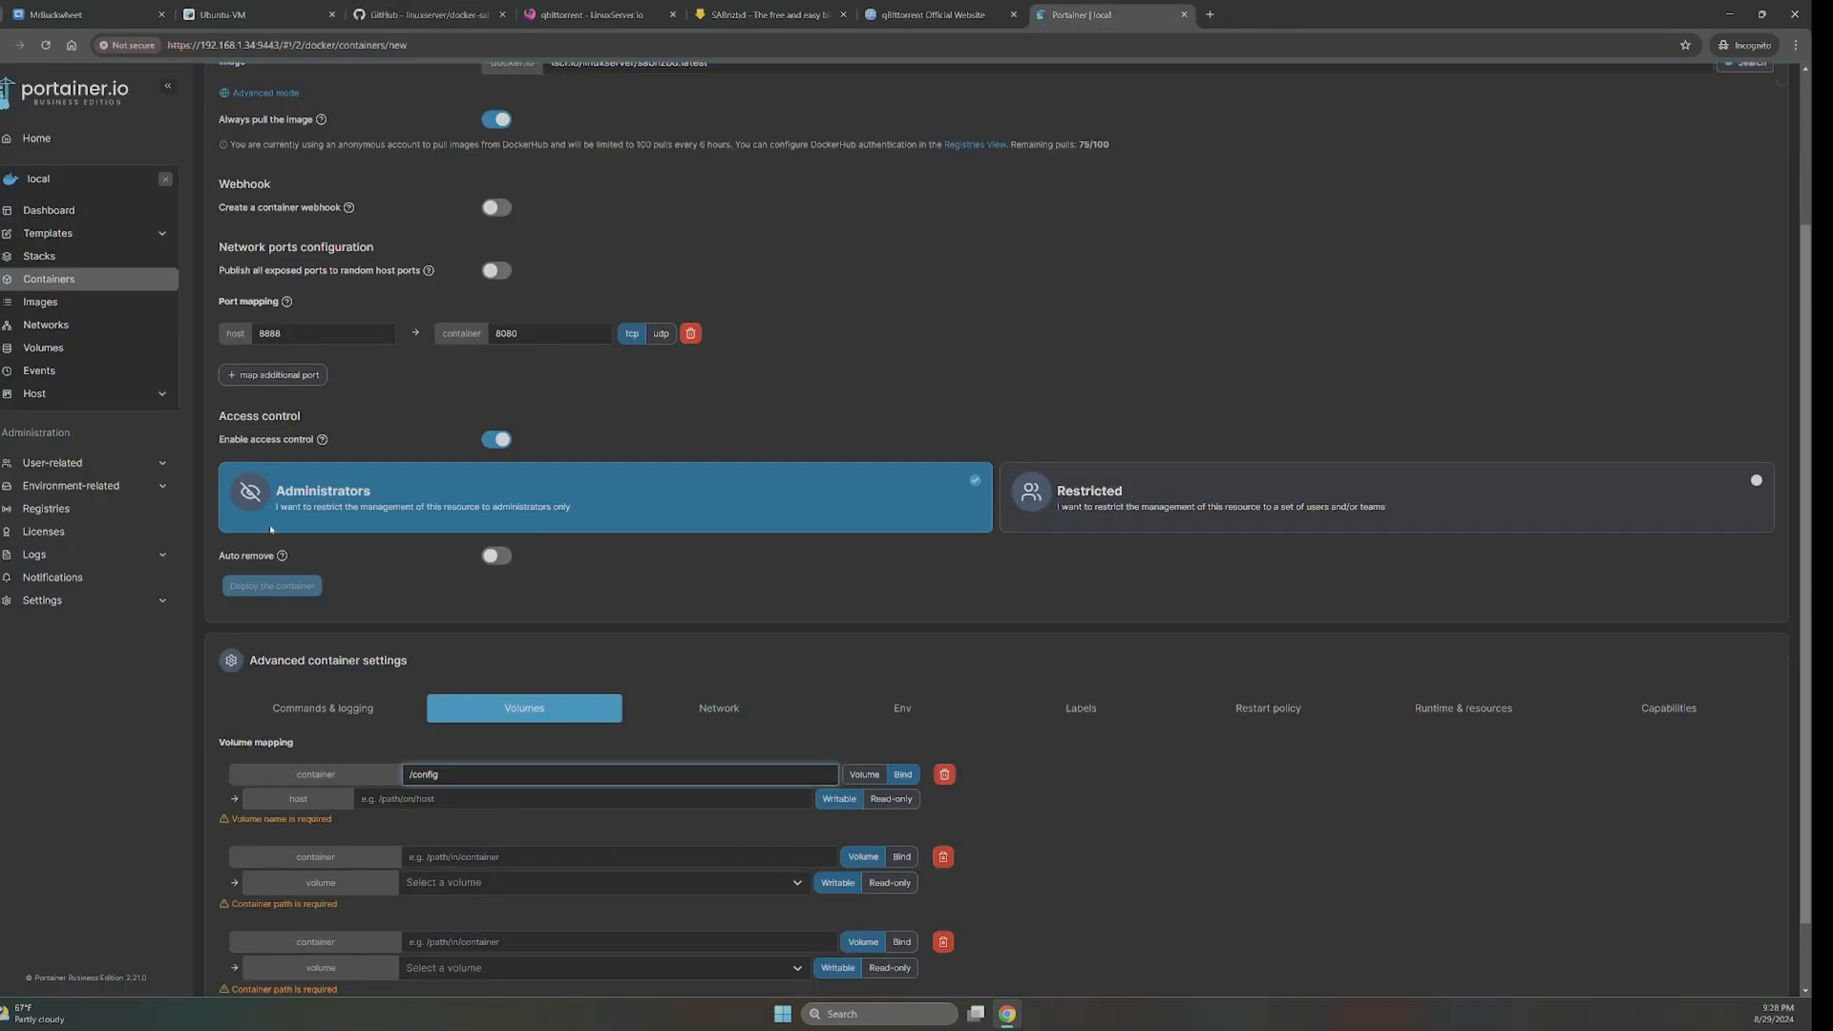
# - Open the container list in a new browser tab and show the volumes in the Radarr container's details
pyautogui.rightClick(63, 282)
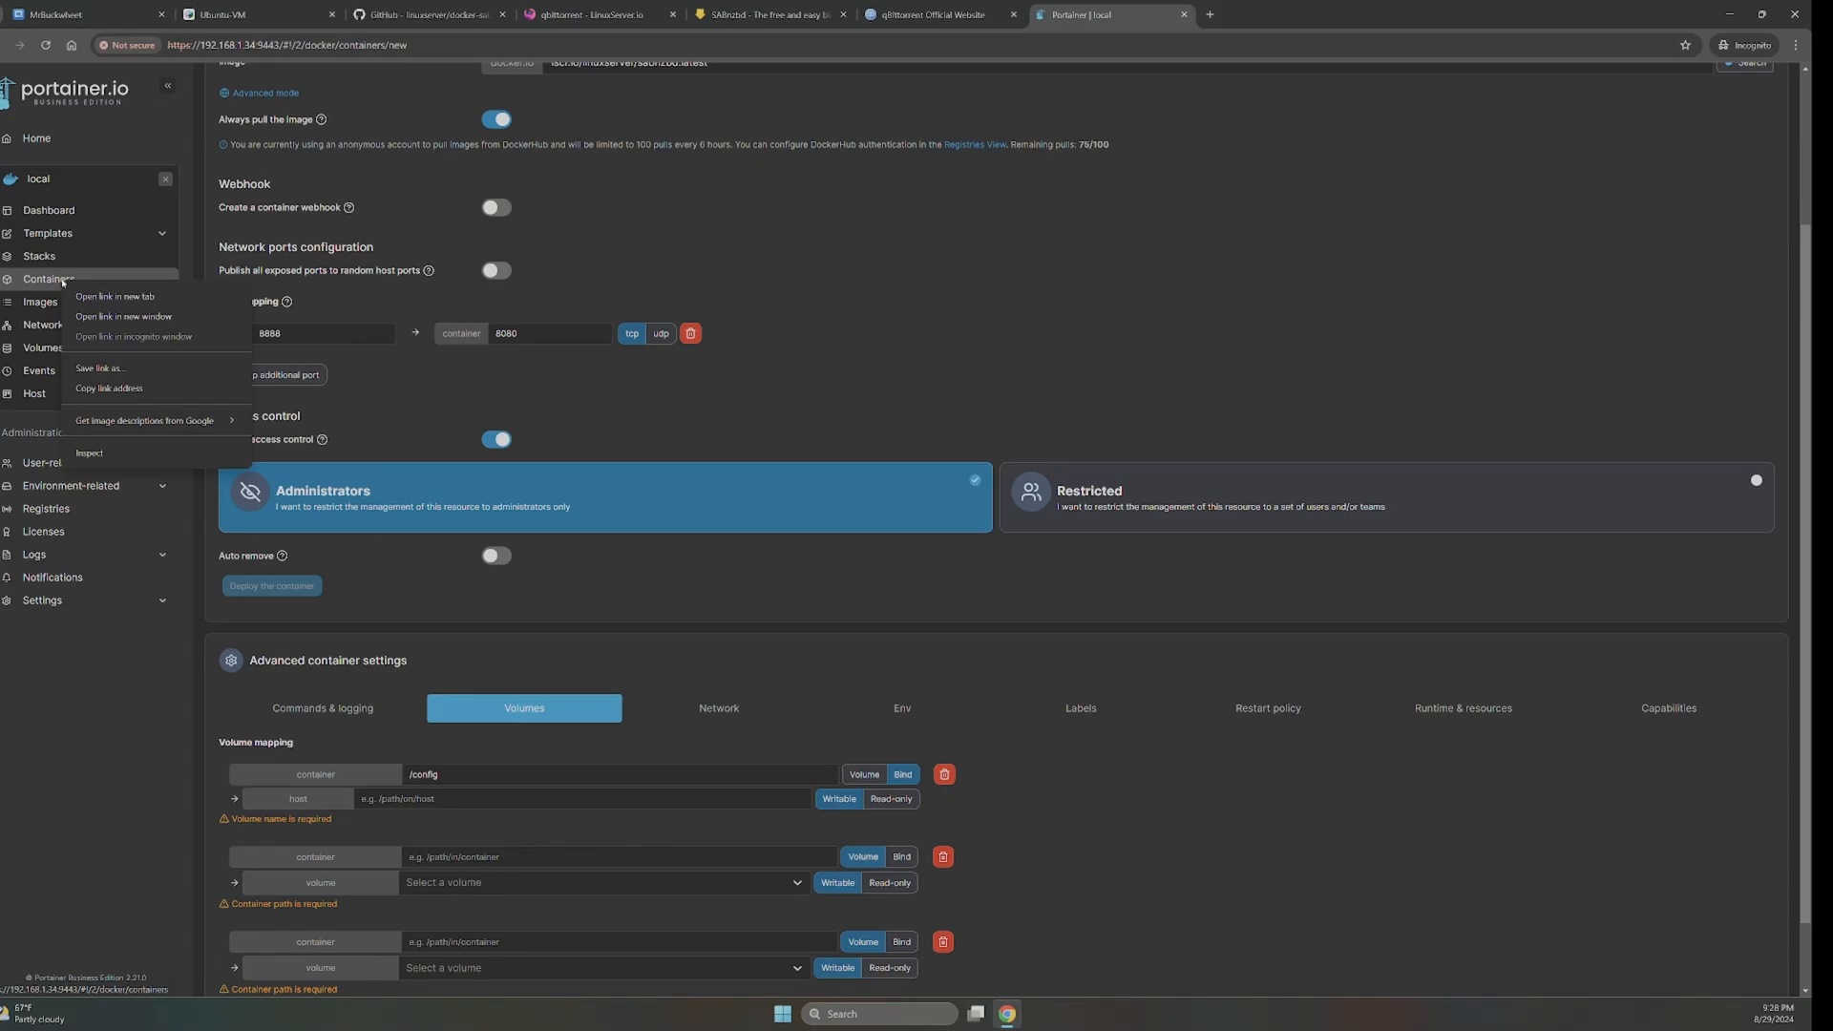
pyautogui.click(116, 297)
pyautogui.click(1259, 14)
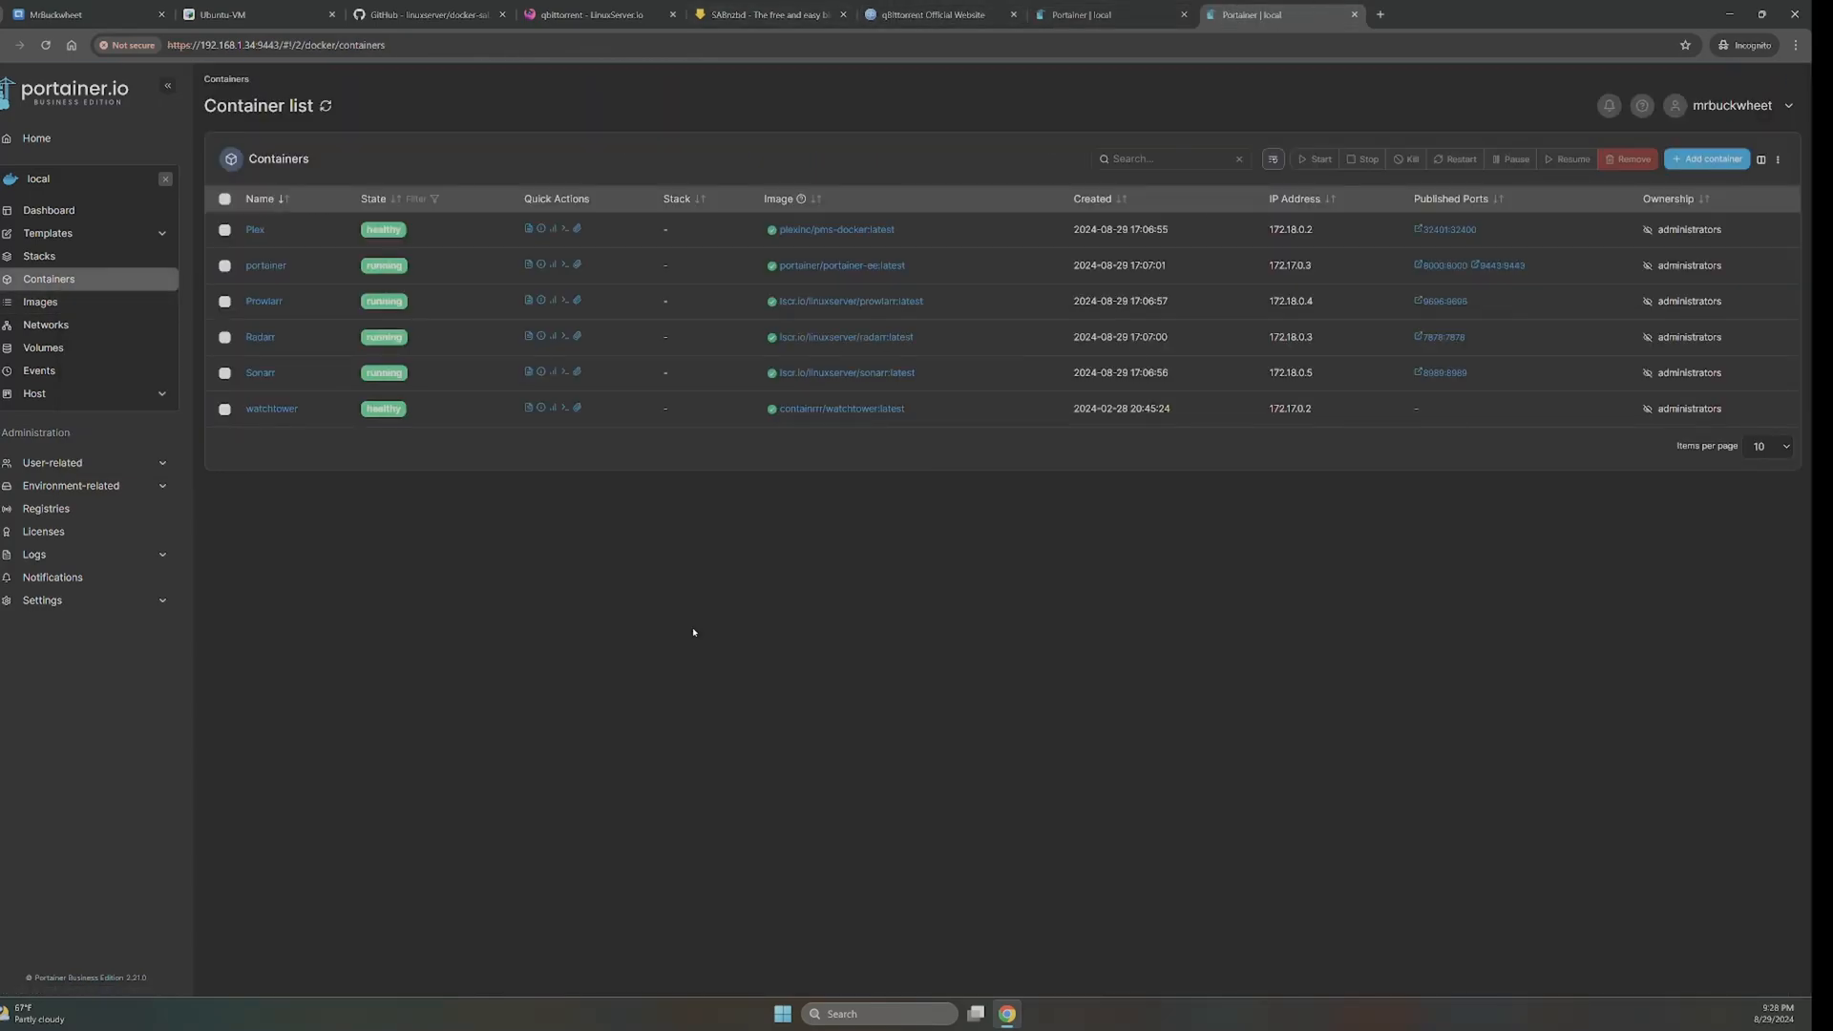
pyautogui.click(260, 337)
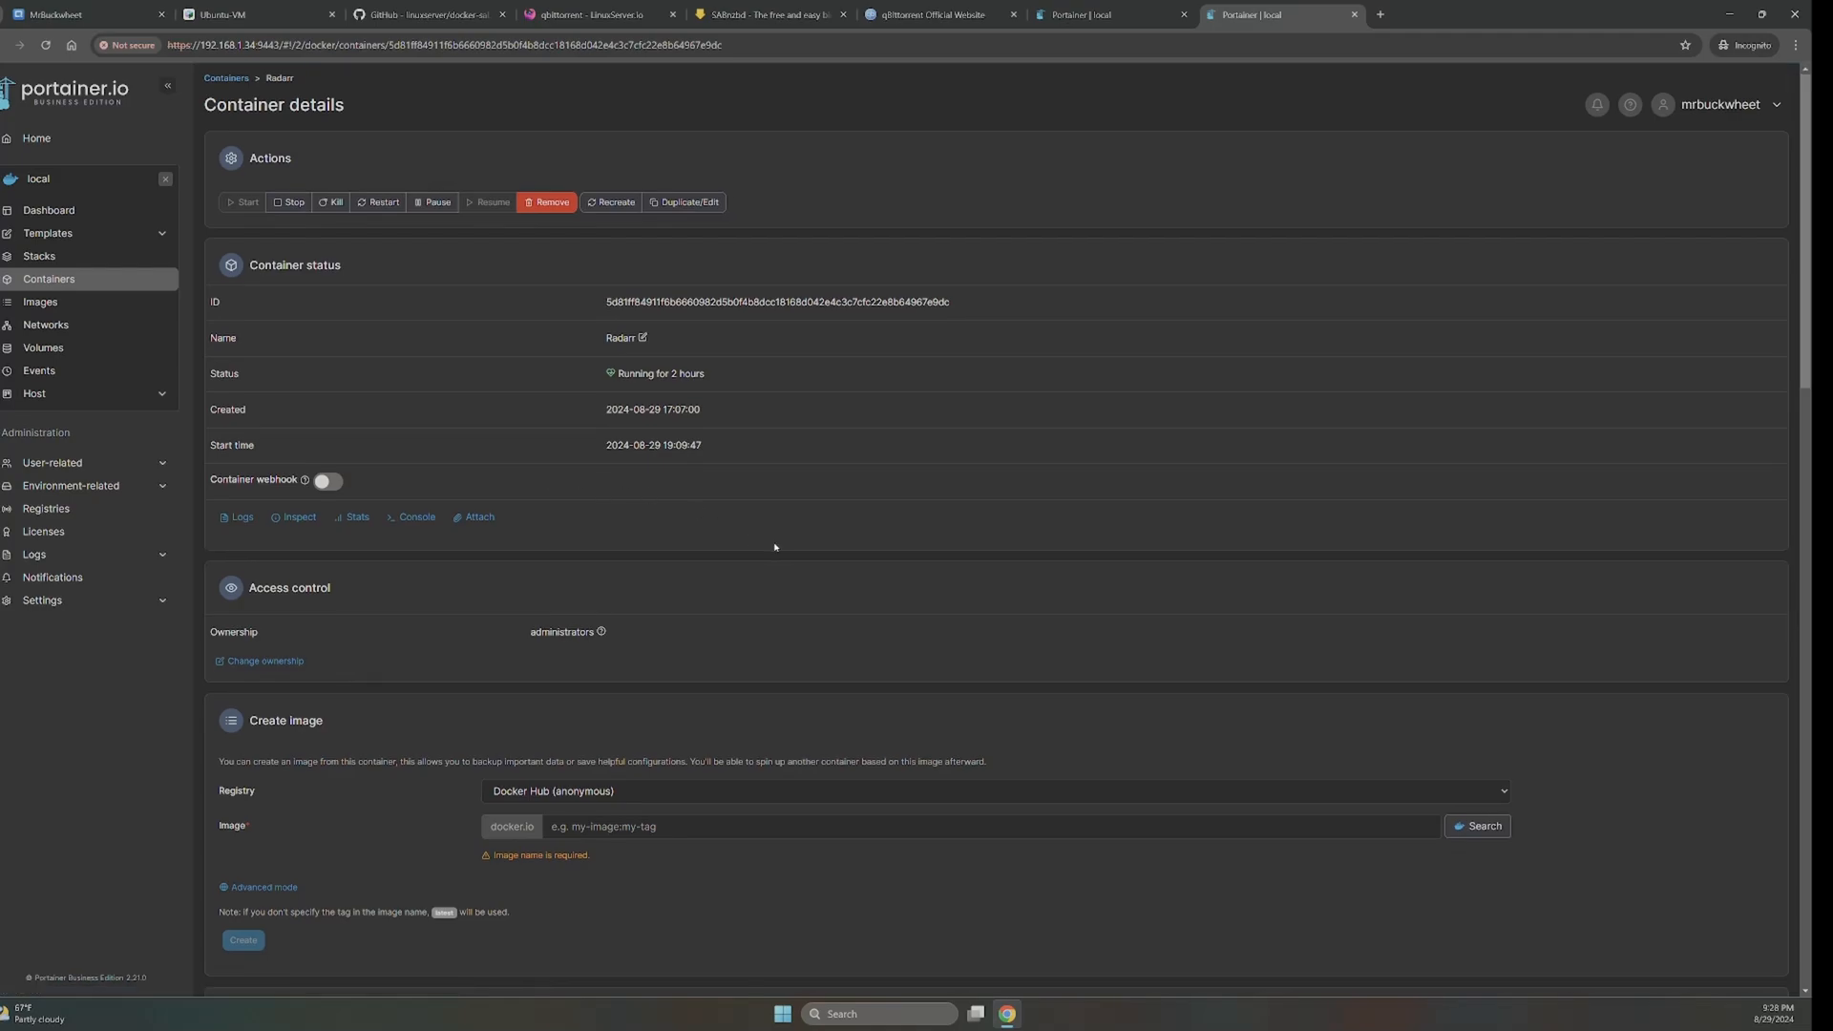
pyautogui.scroll(-4, 777, 544)
pyautogui.scroll(-20, 777, 547)
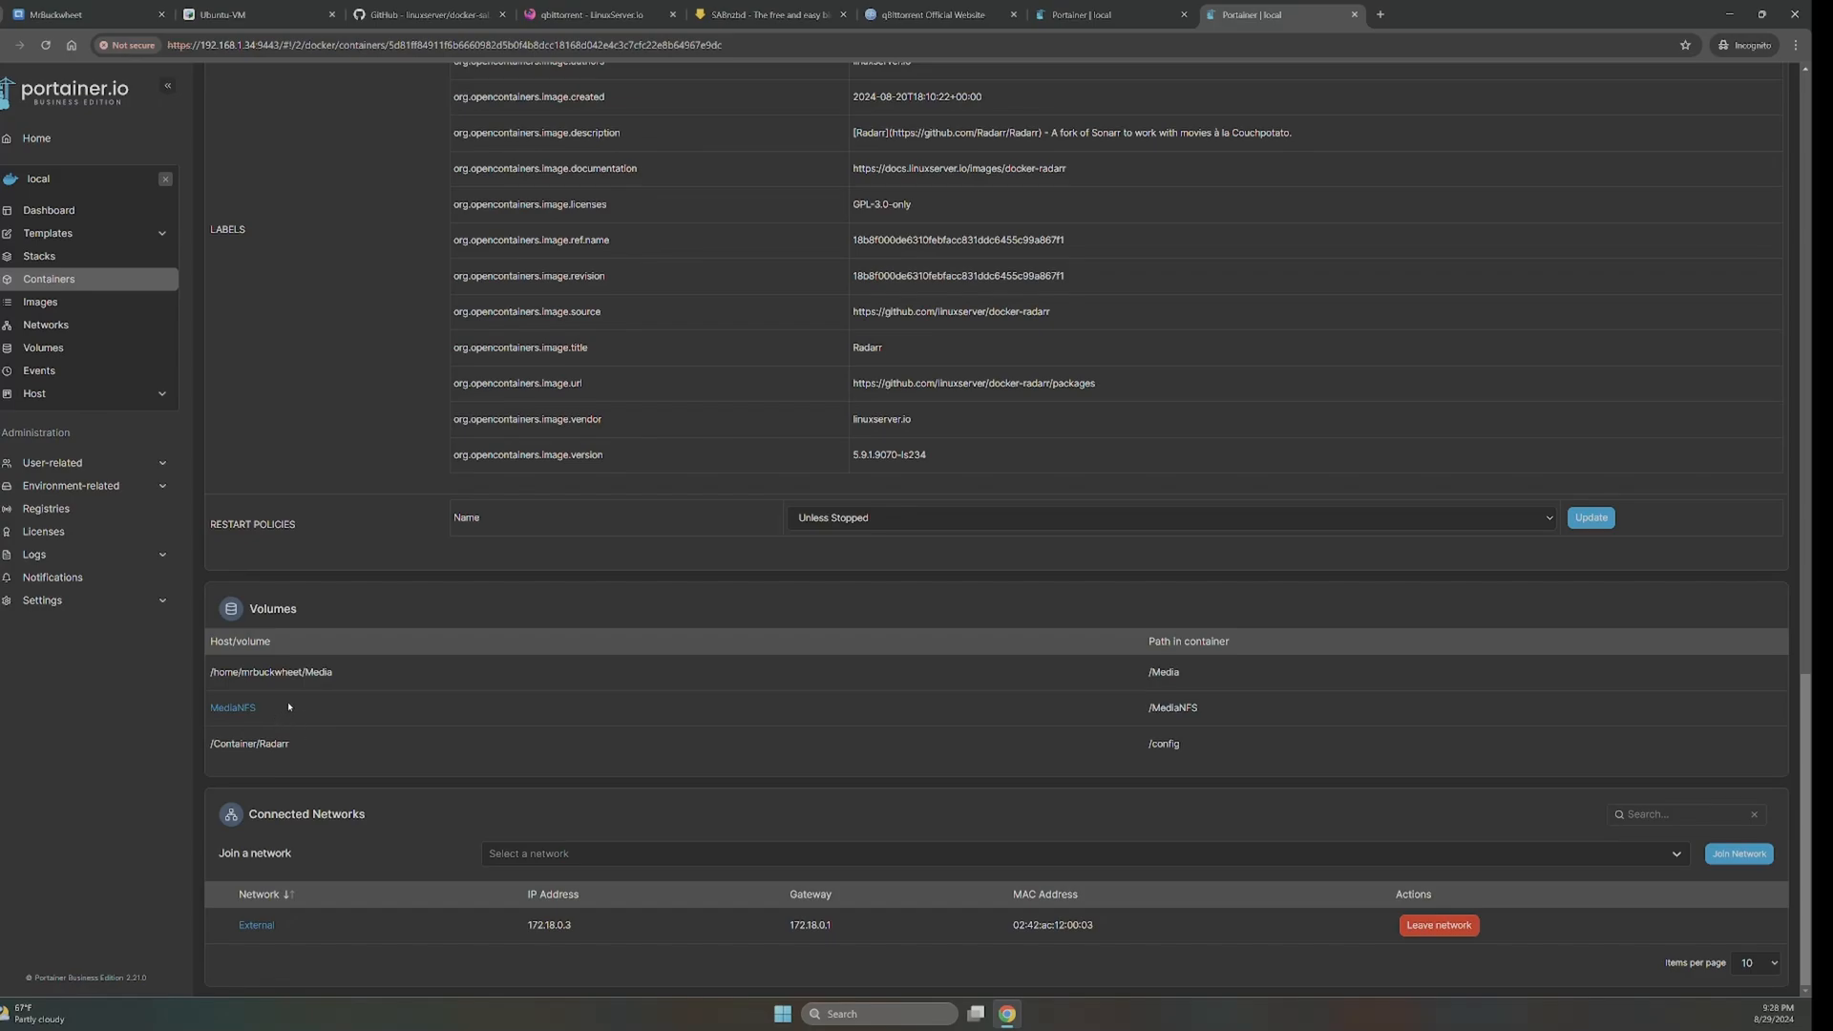
# - Review Radarr's volume paths and copy the host path of the Media folder in the home directory
pyautogui.moveTo(335, 673); pyautogui.dragTo(190, 676)
pyautogui.click(329, 671)
pyautogui.doubleClick(288, 708)
pyautogui.moveTo(293, 747); pyautogui.dragTo(211, 747)
pyautogui.moveTo(336, 675); pyautogui.dragTo(208, 678)
pyautogui.rightClick(220, 672)
pyautogui.click(325, 688)
# - Make Sabnzbd's second volume mapping a bind from the copied home-directory Media path on the host to /Media in the container
pyautogui.click(1082, 14)
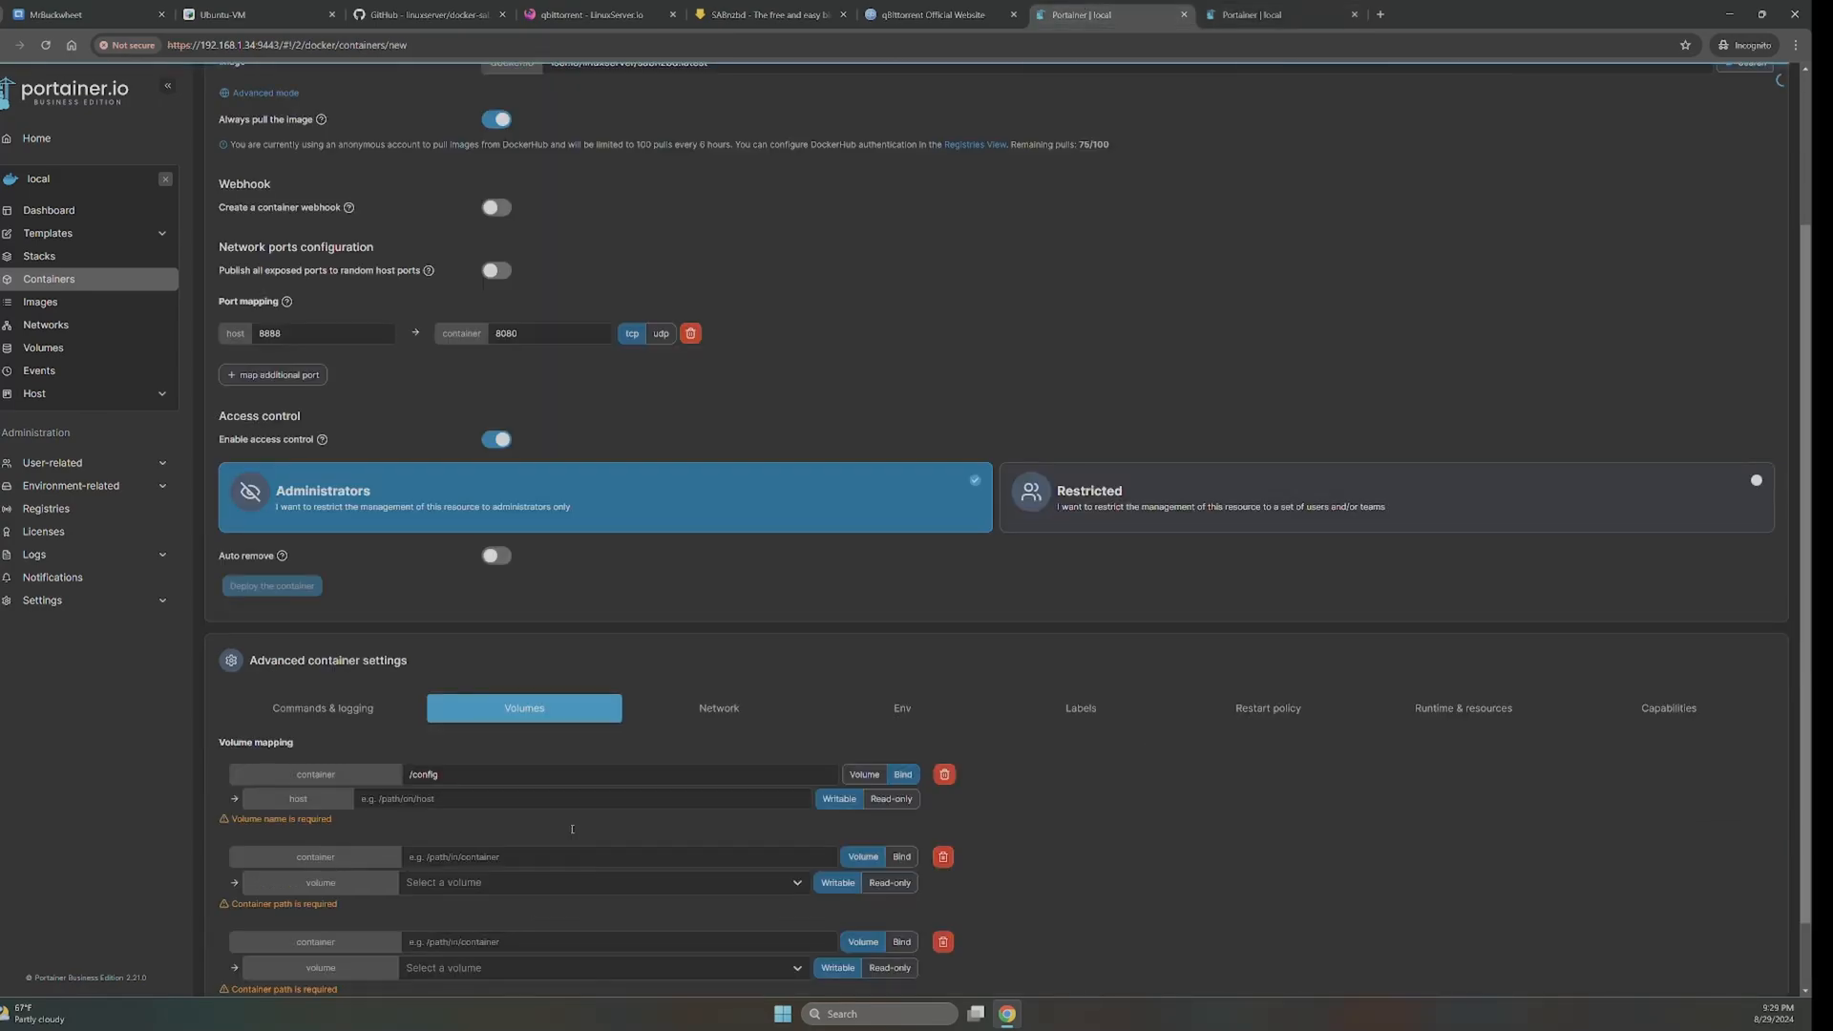
pyautogui.scroll(-1, 668, 572)
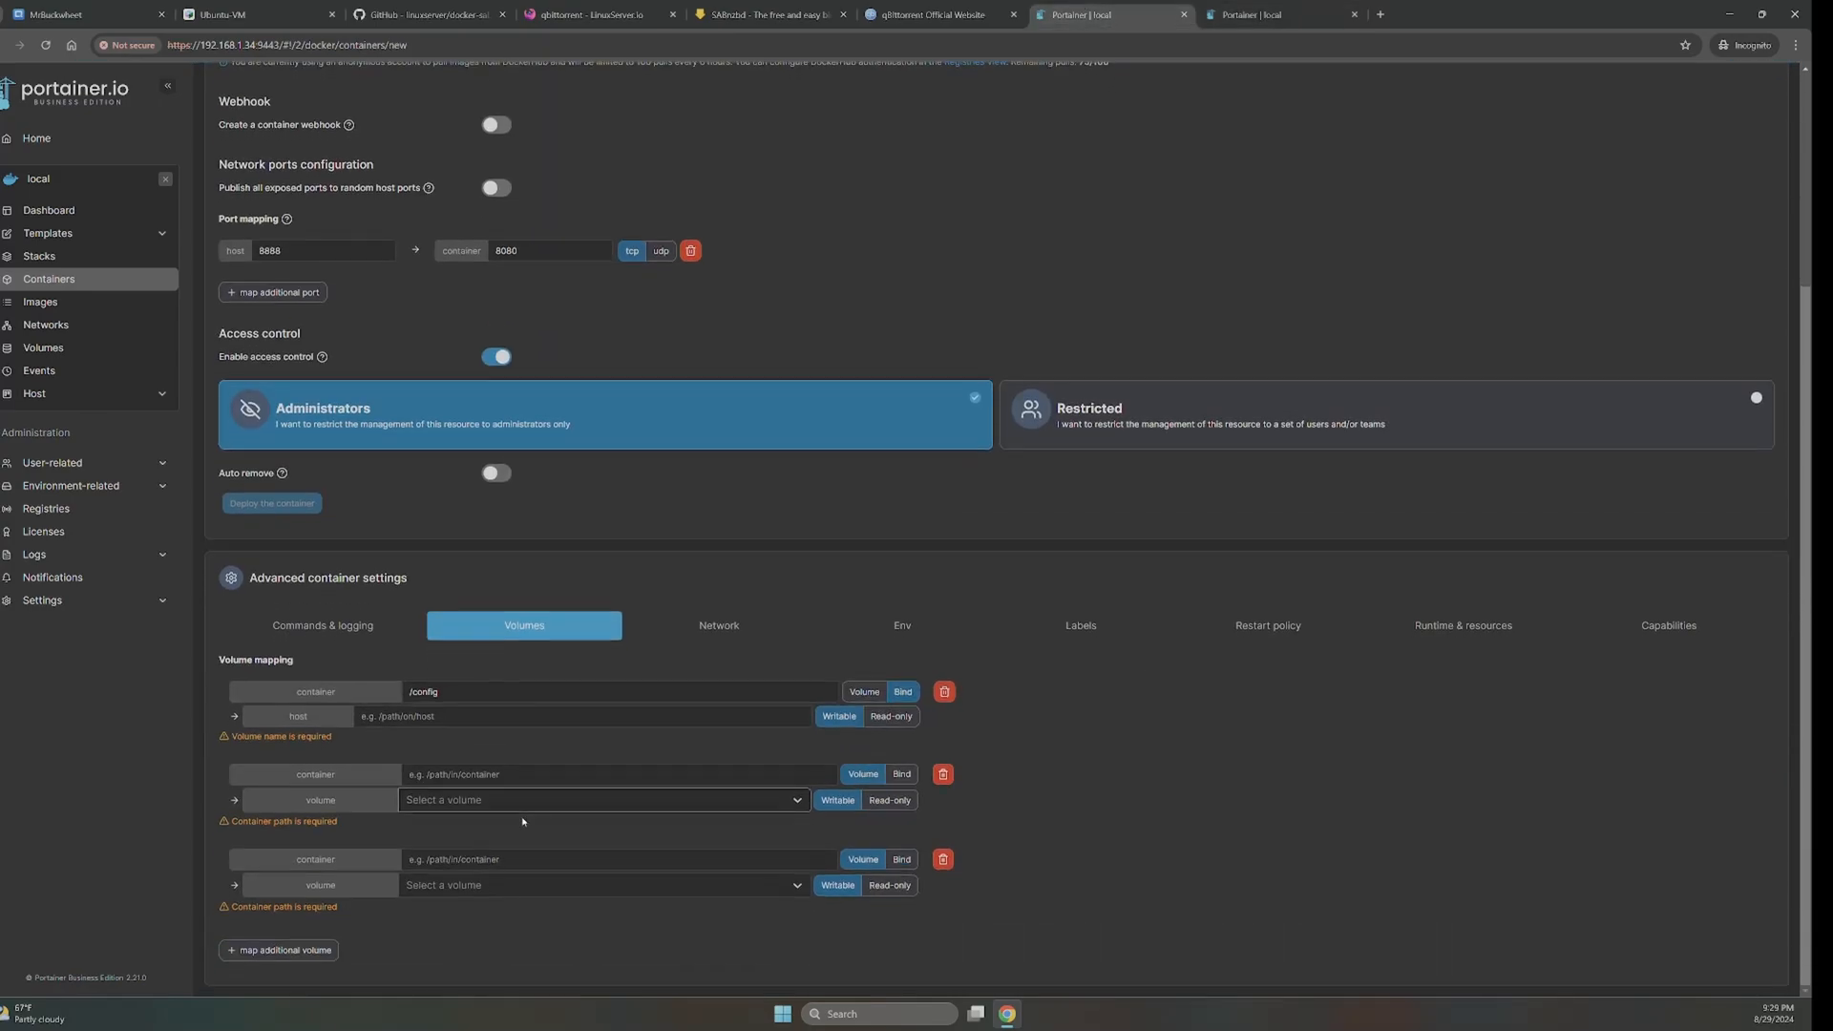
pyautogui.click(904, 774)
pyautogui.click(419, 805)
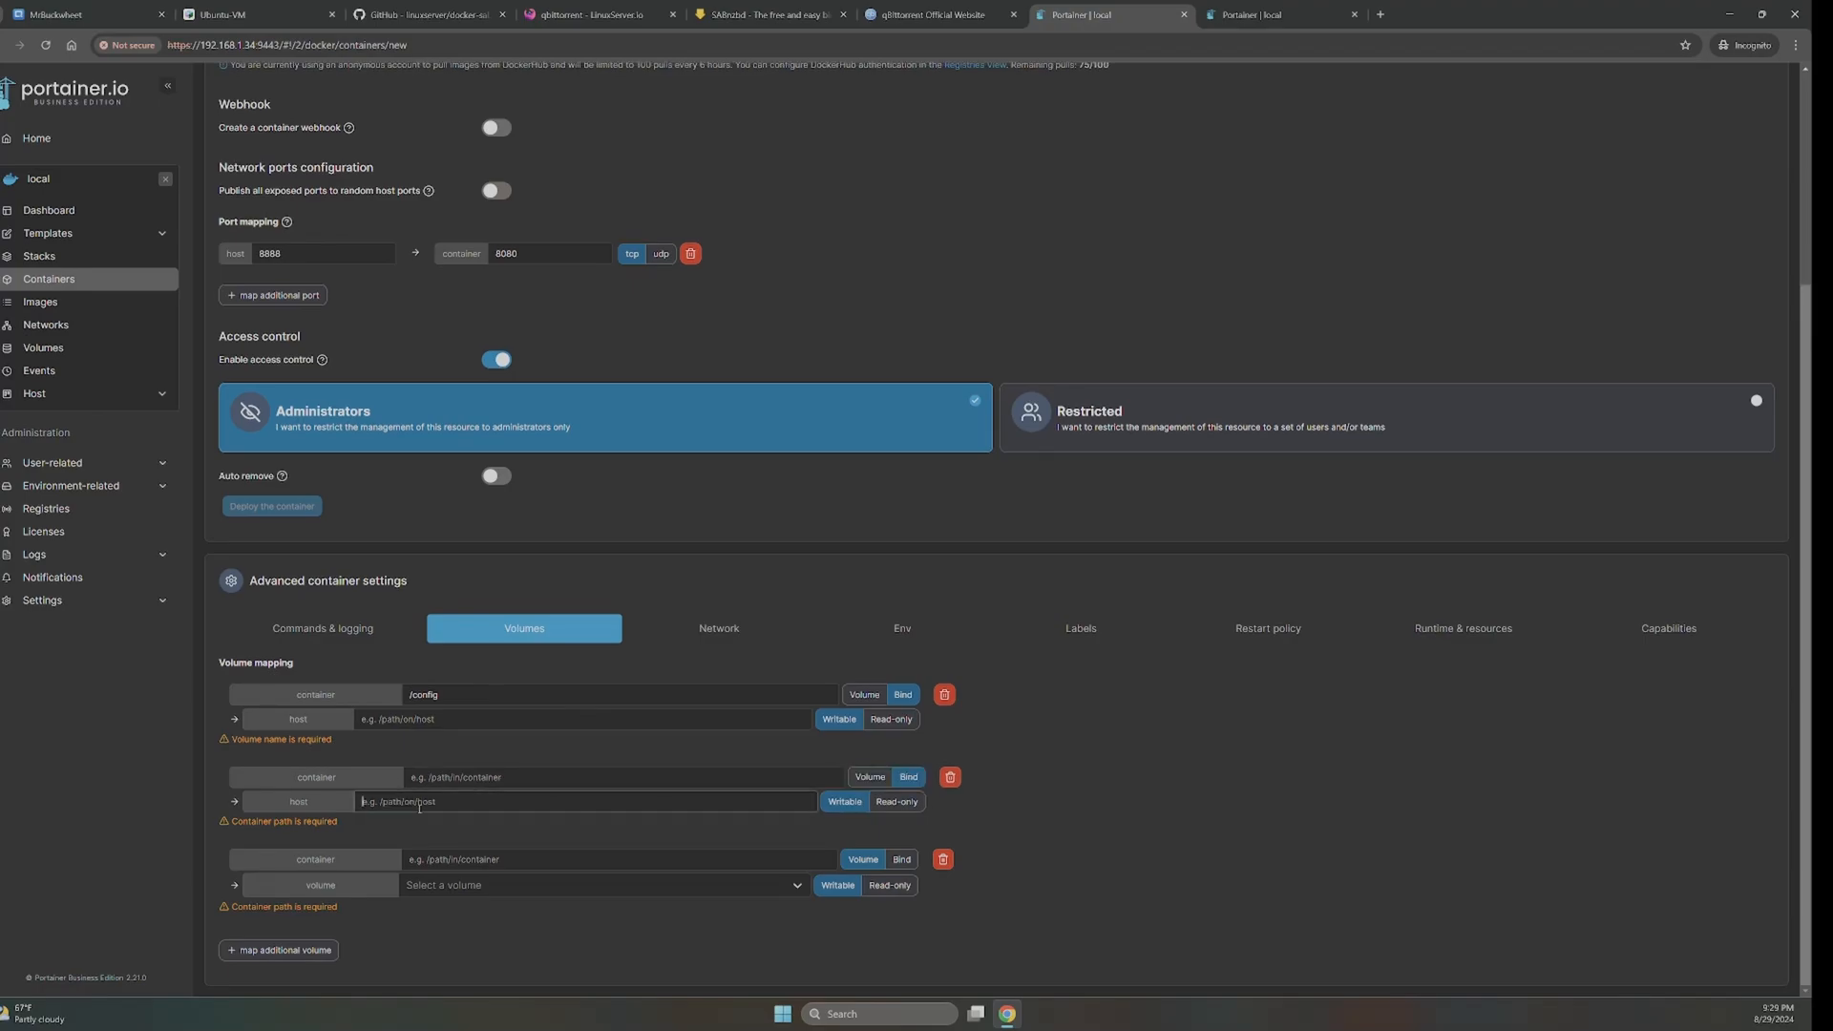
pyautogui.hotkey('ctrl', 'v')
pyautogui.click(444, 778)
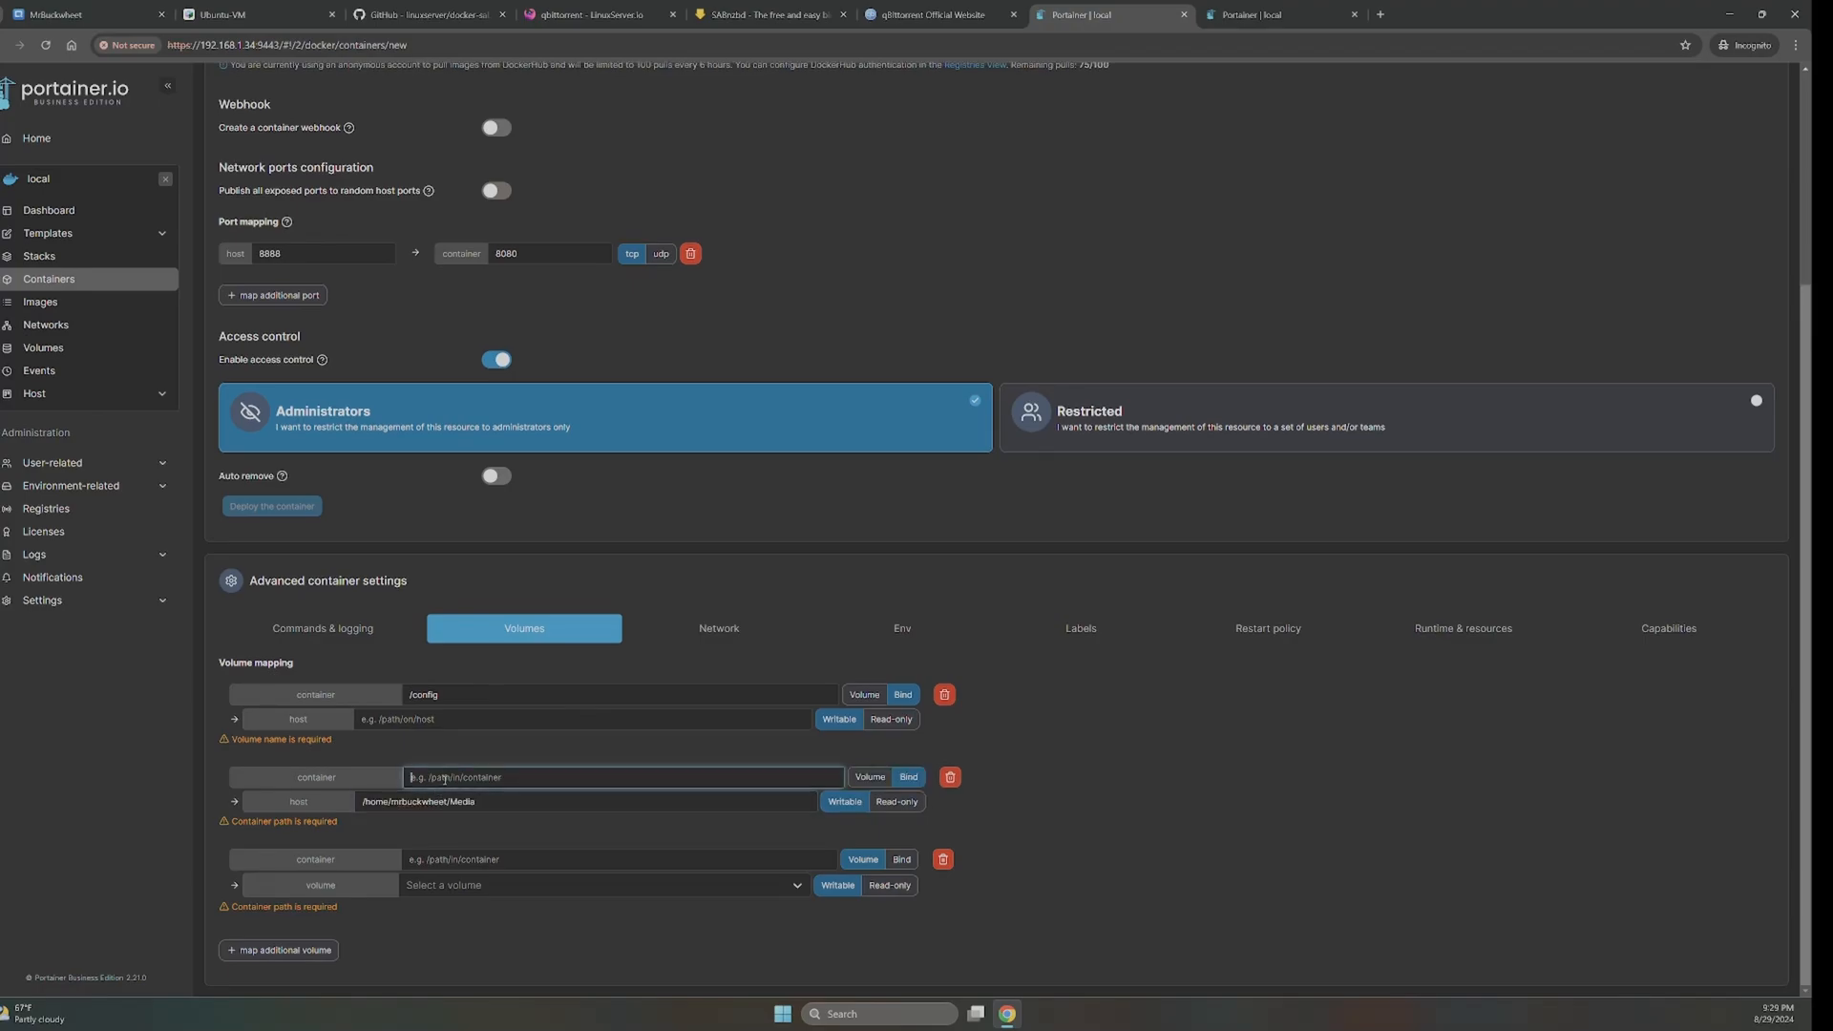
pyautogui.write('/Media')
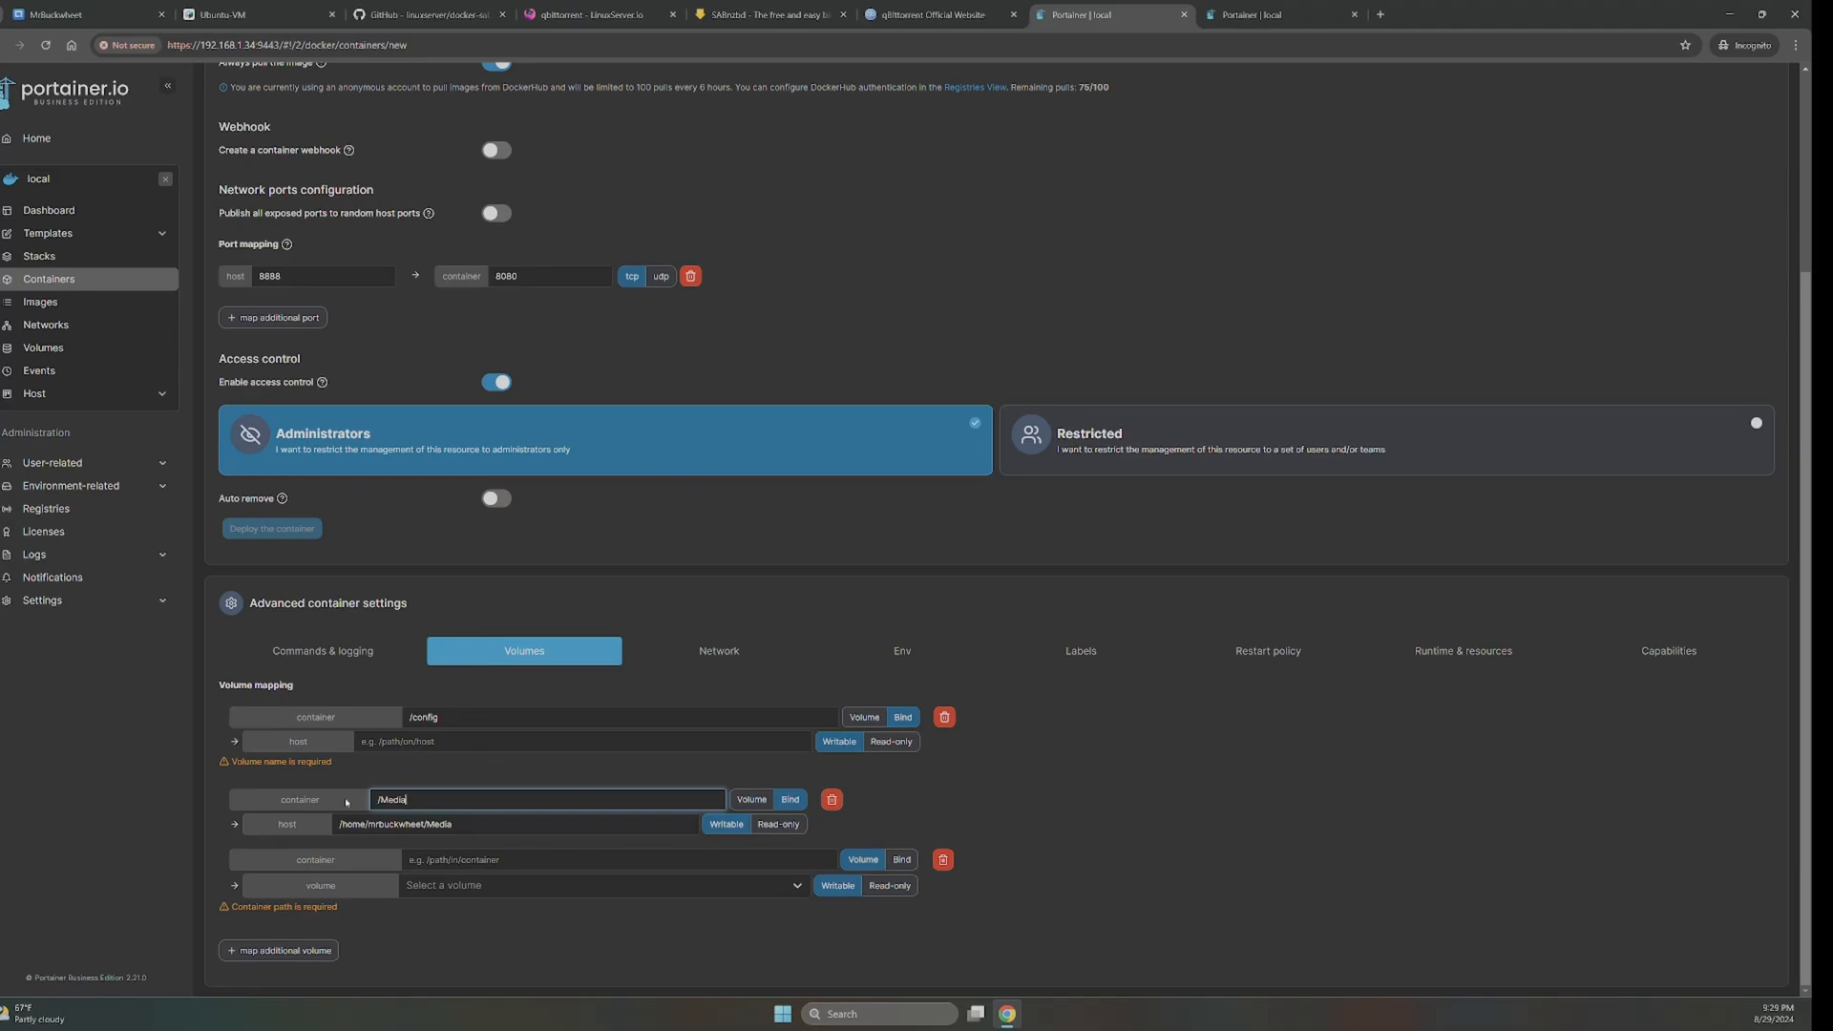
pyautogui.moveTo(464, 824); pyautogui.dragTo(322, 818)
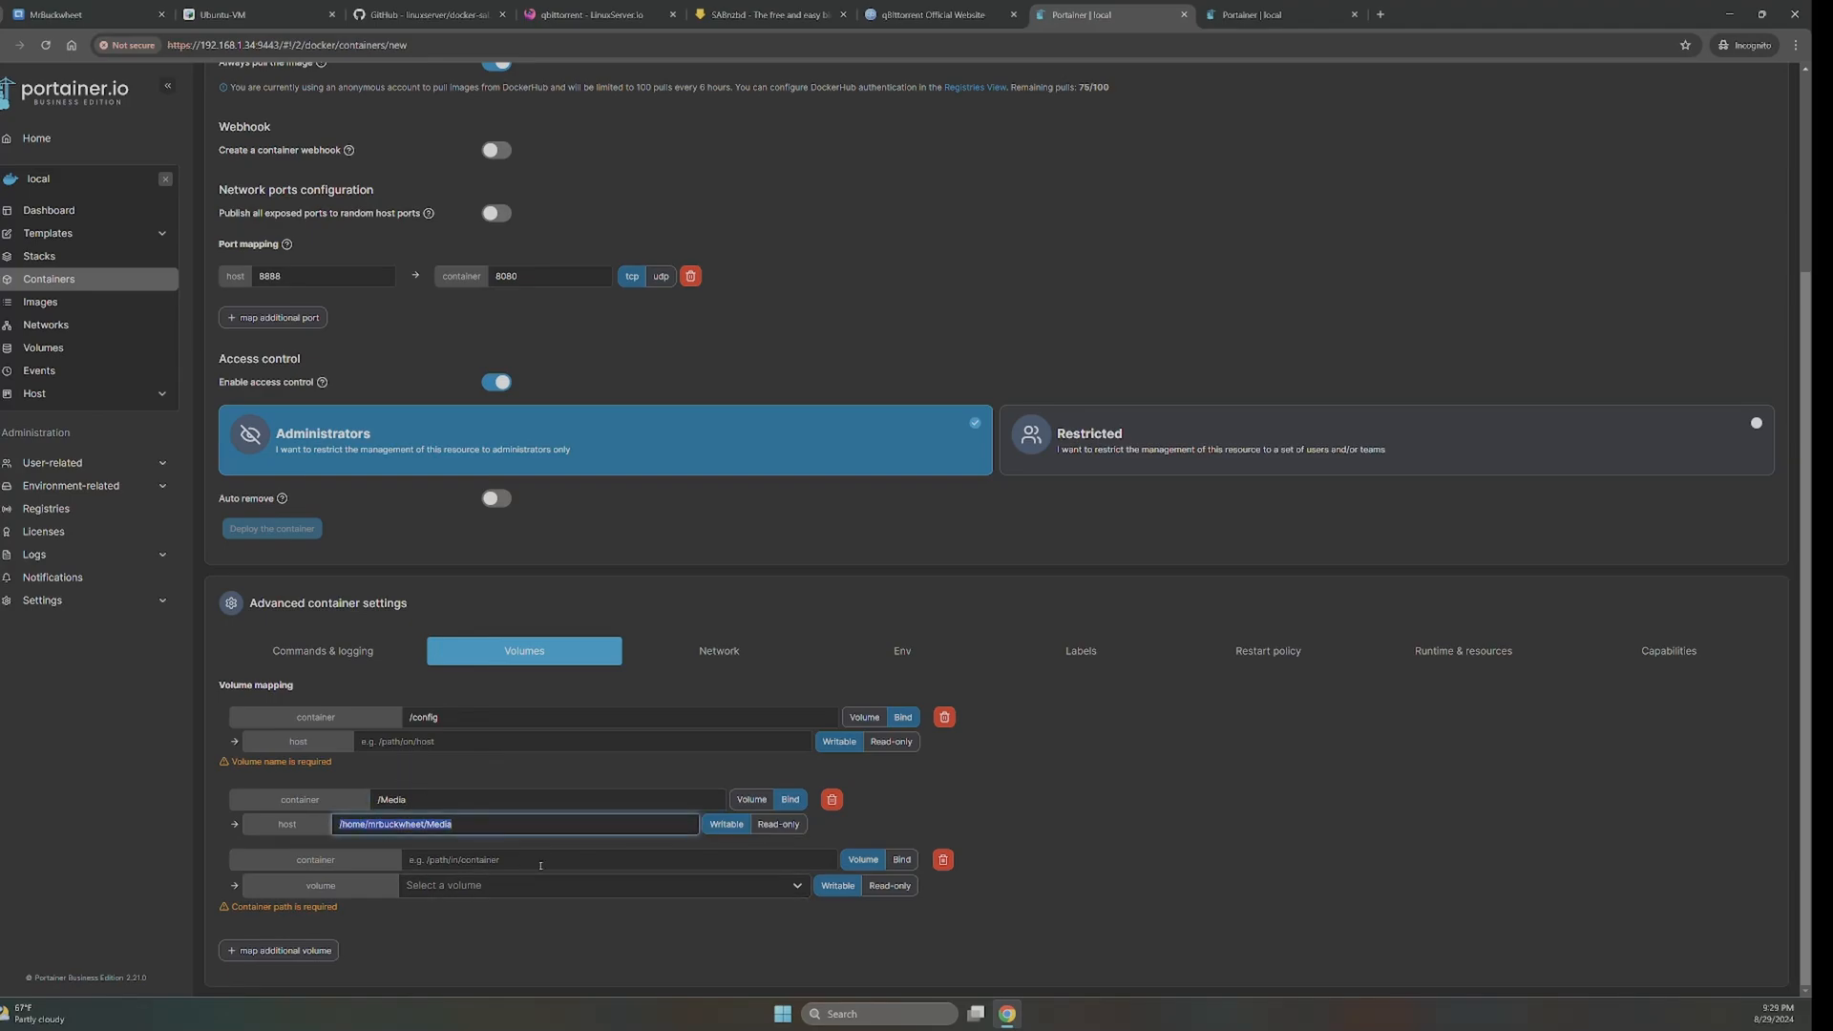
# - Make the third volume mapping a writable mount of the MediaNFS - local volume to /MediaNFS in the container
pyautogui.click(503, 860)
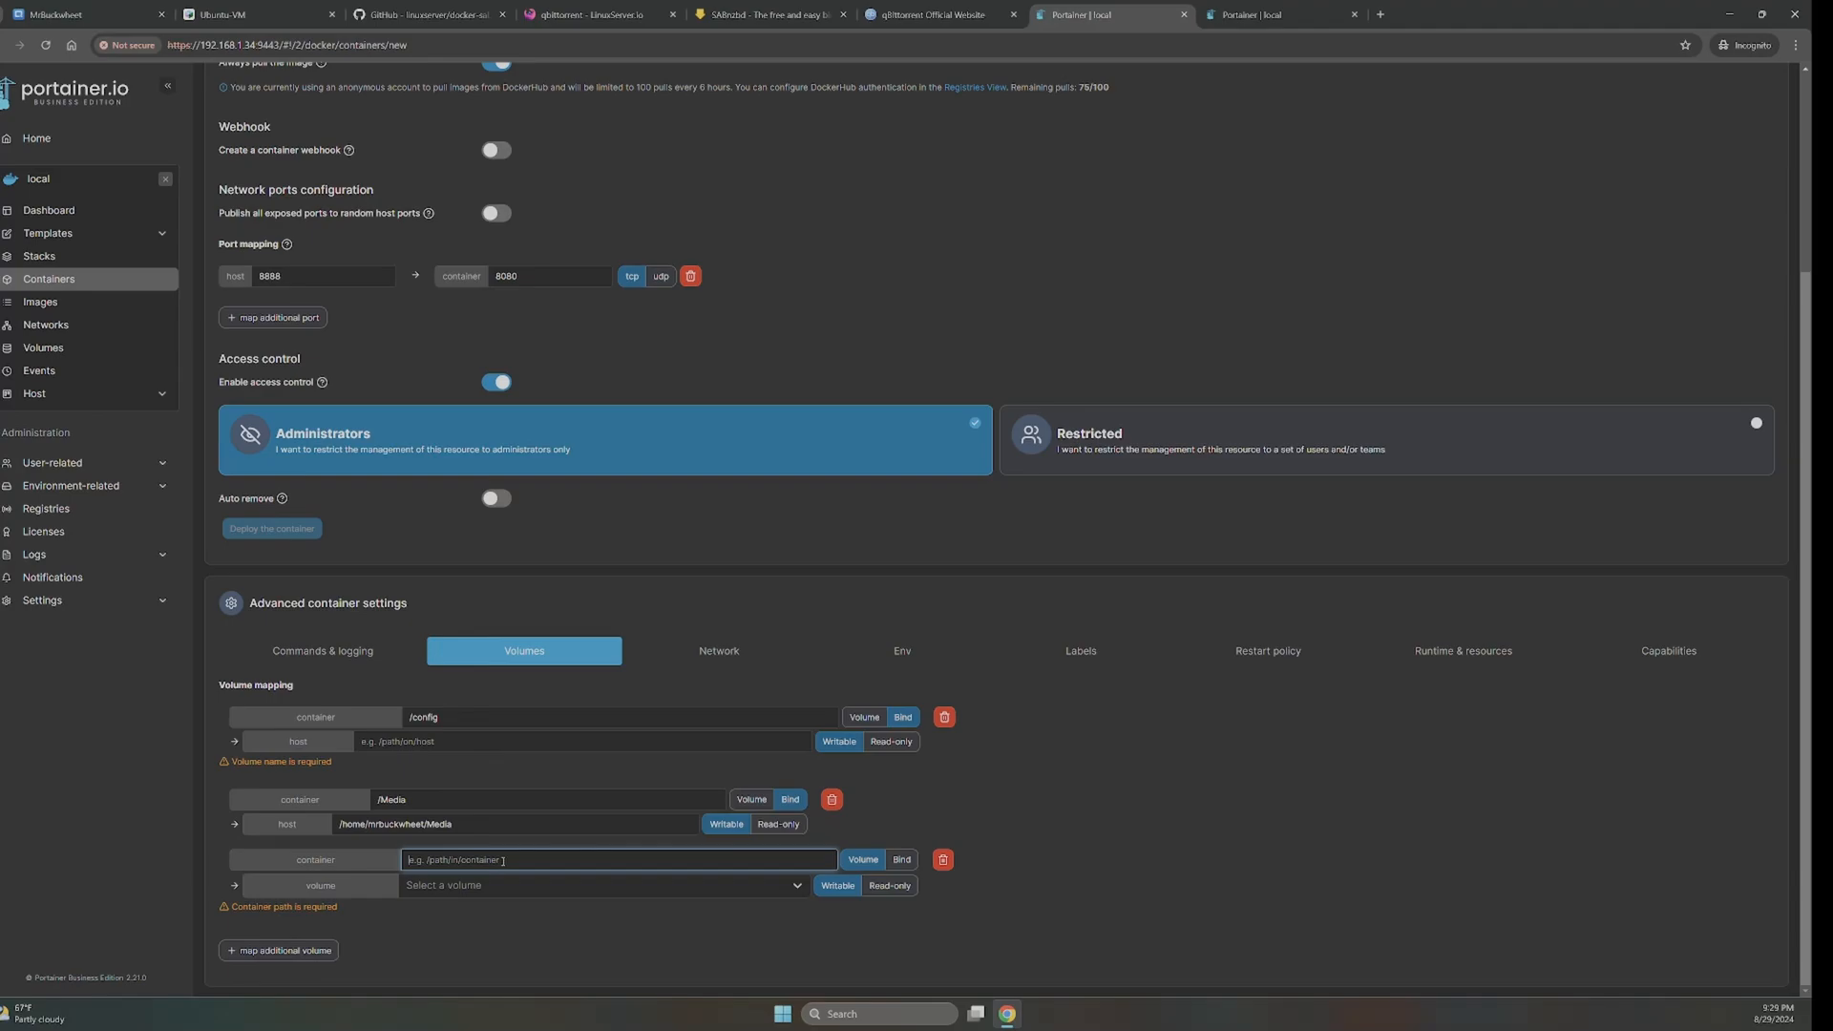
pyautogui.write('/Media')
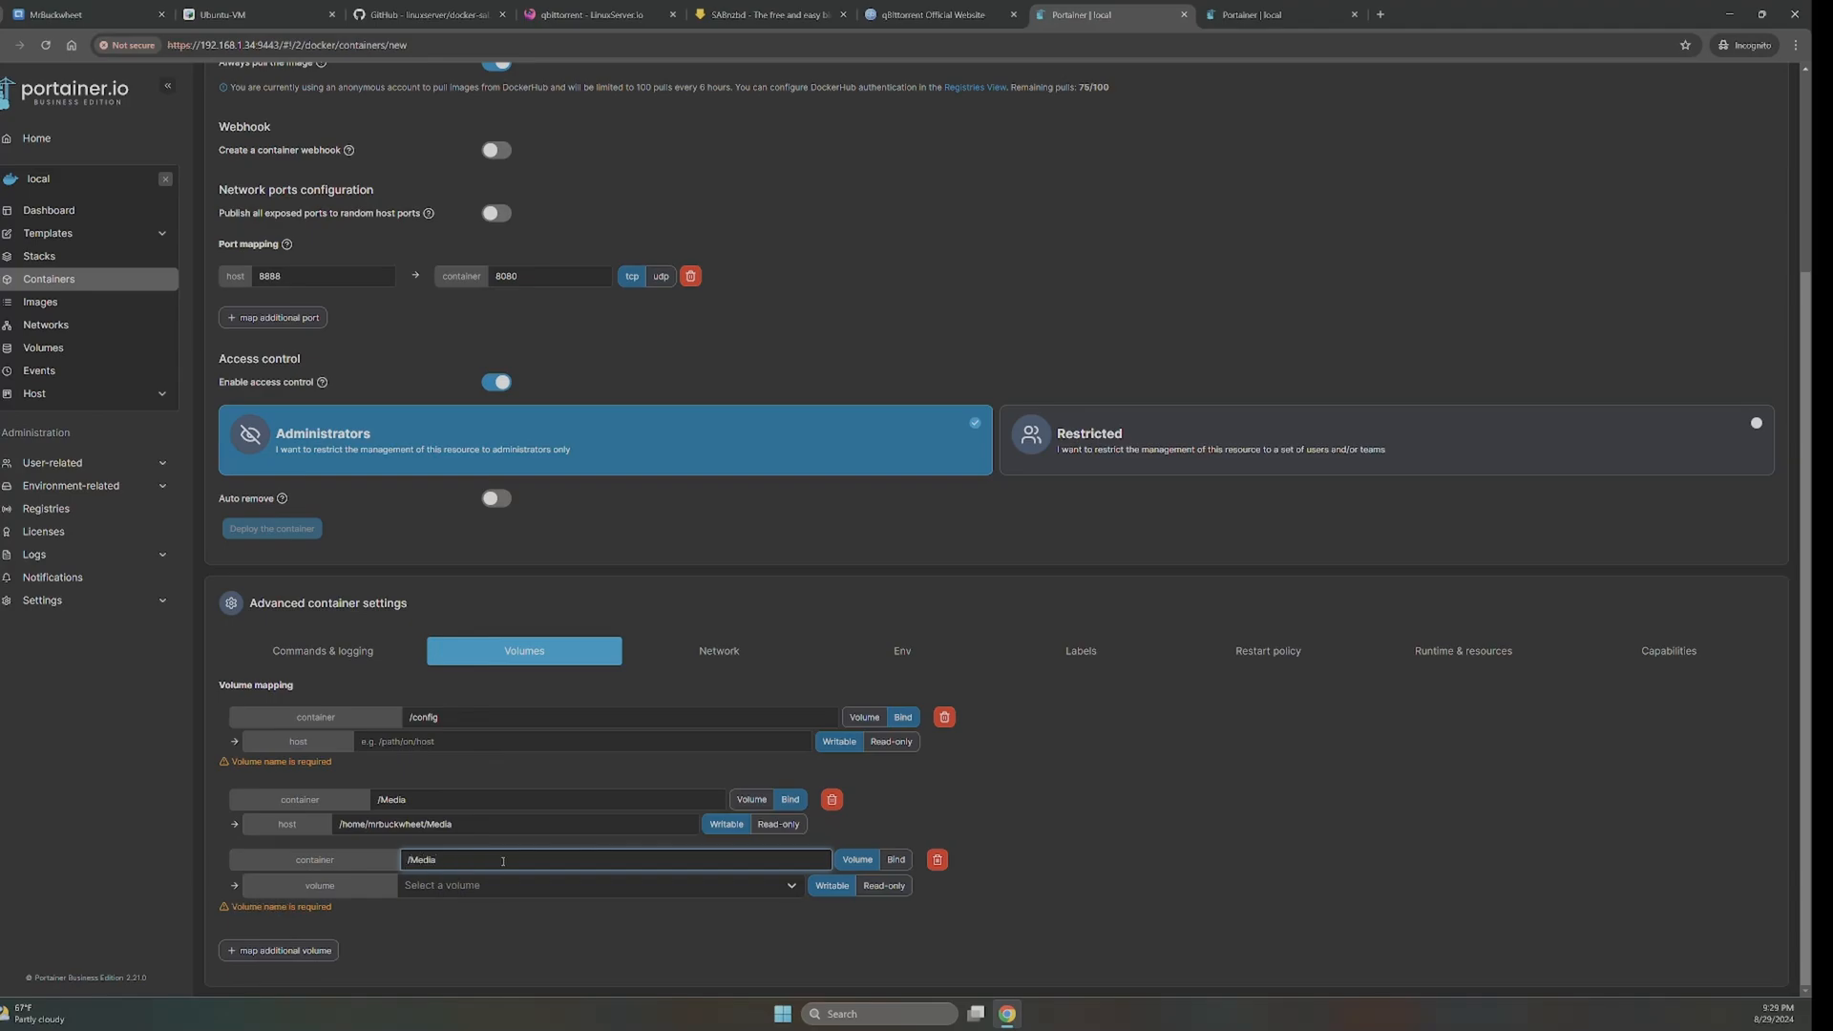
pyautogui.write('NFS')
pyautogui.click(769, 886)
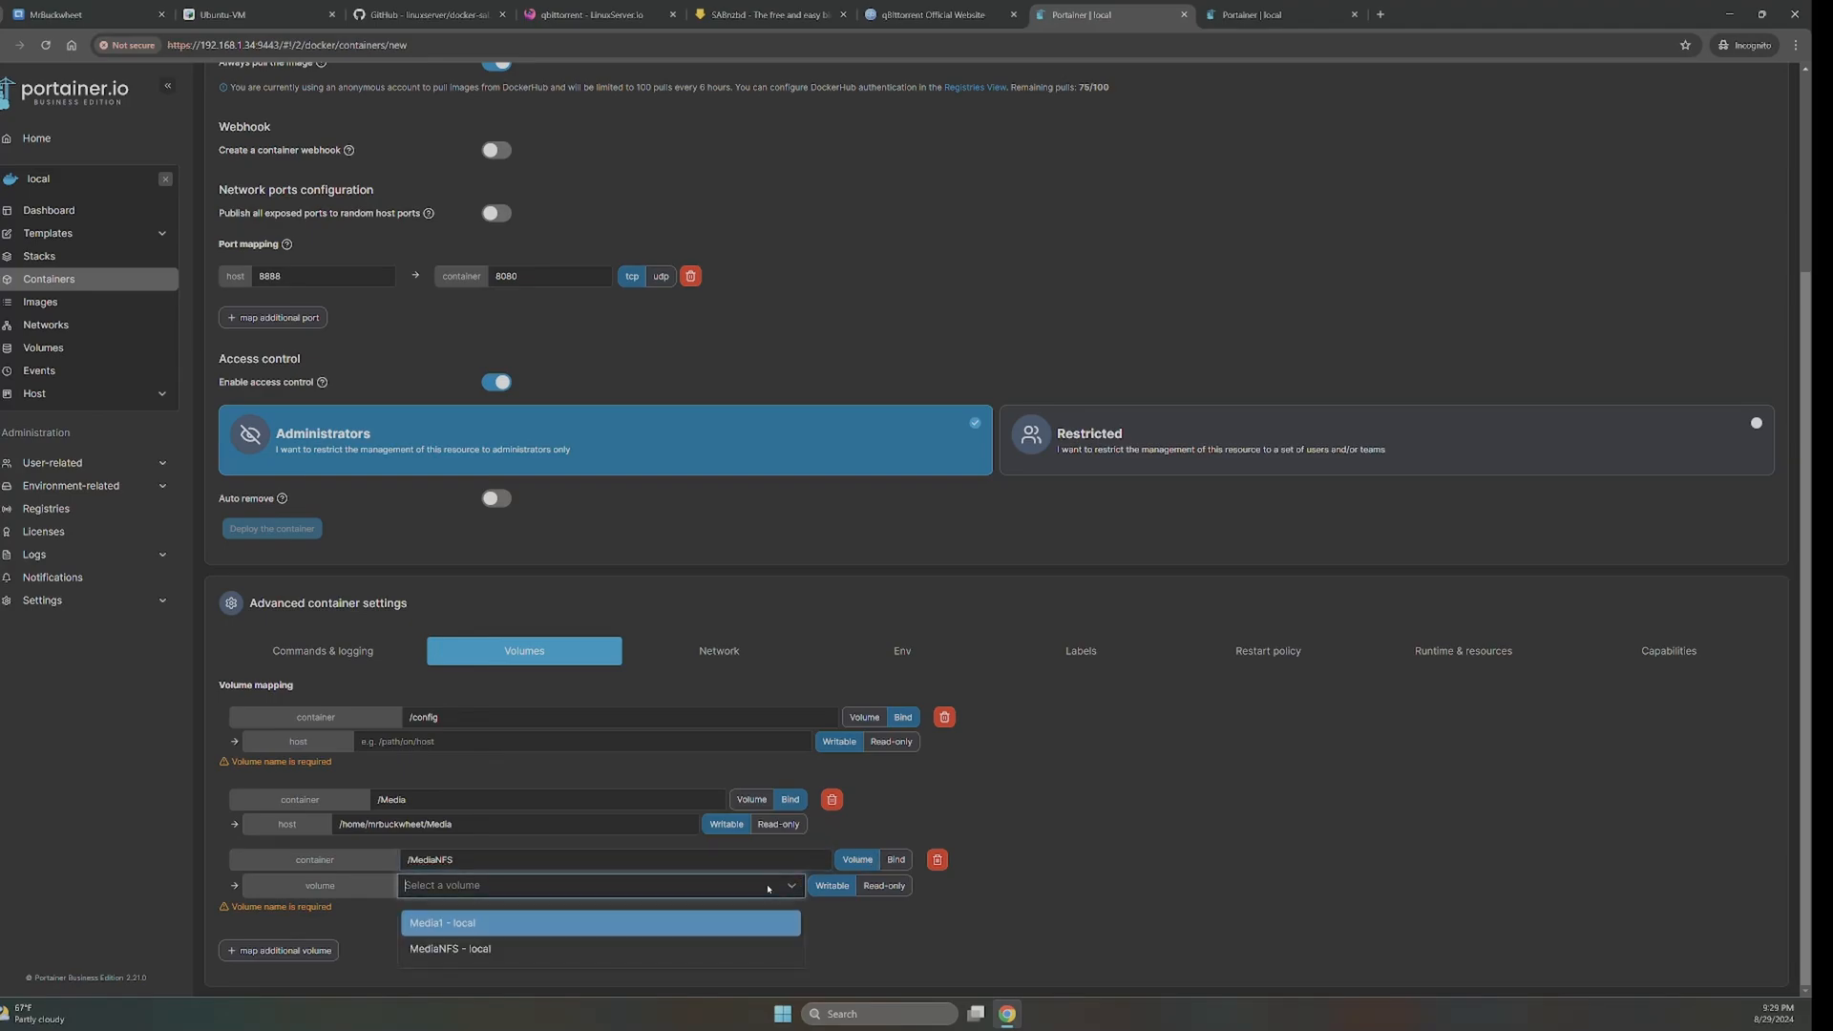
pyautogui.click(499, 949)
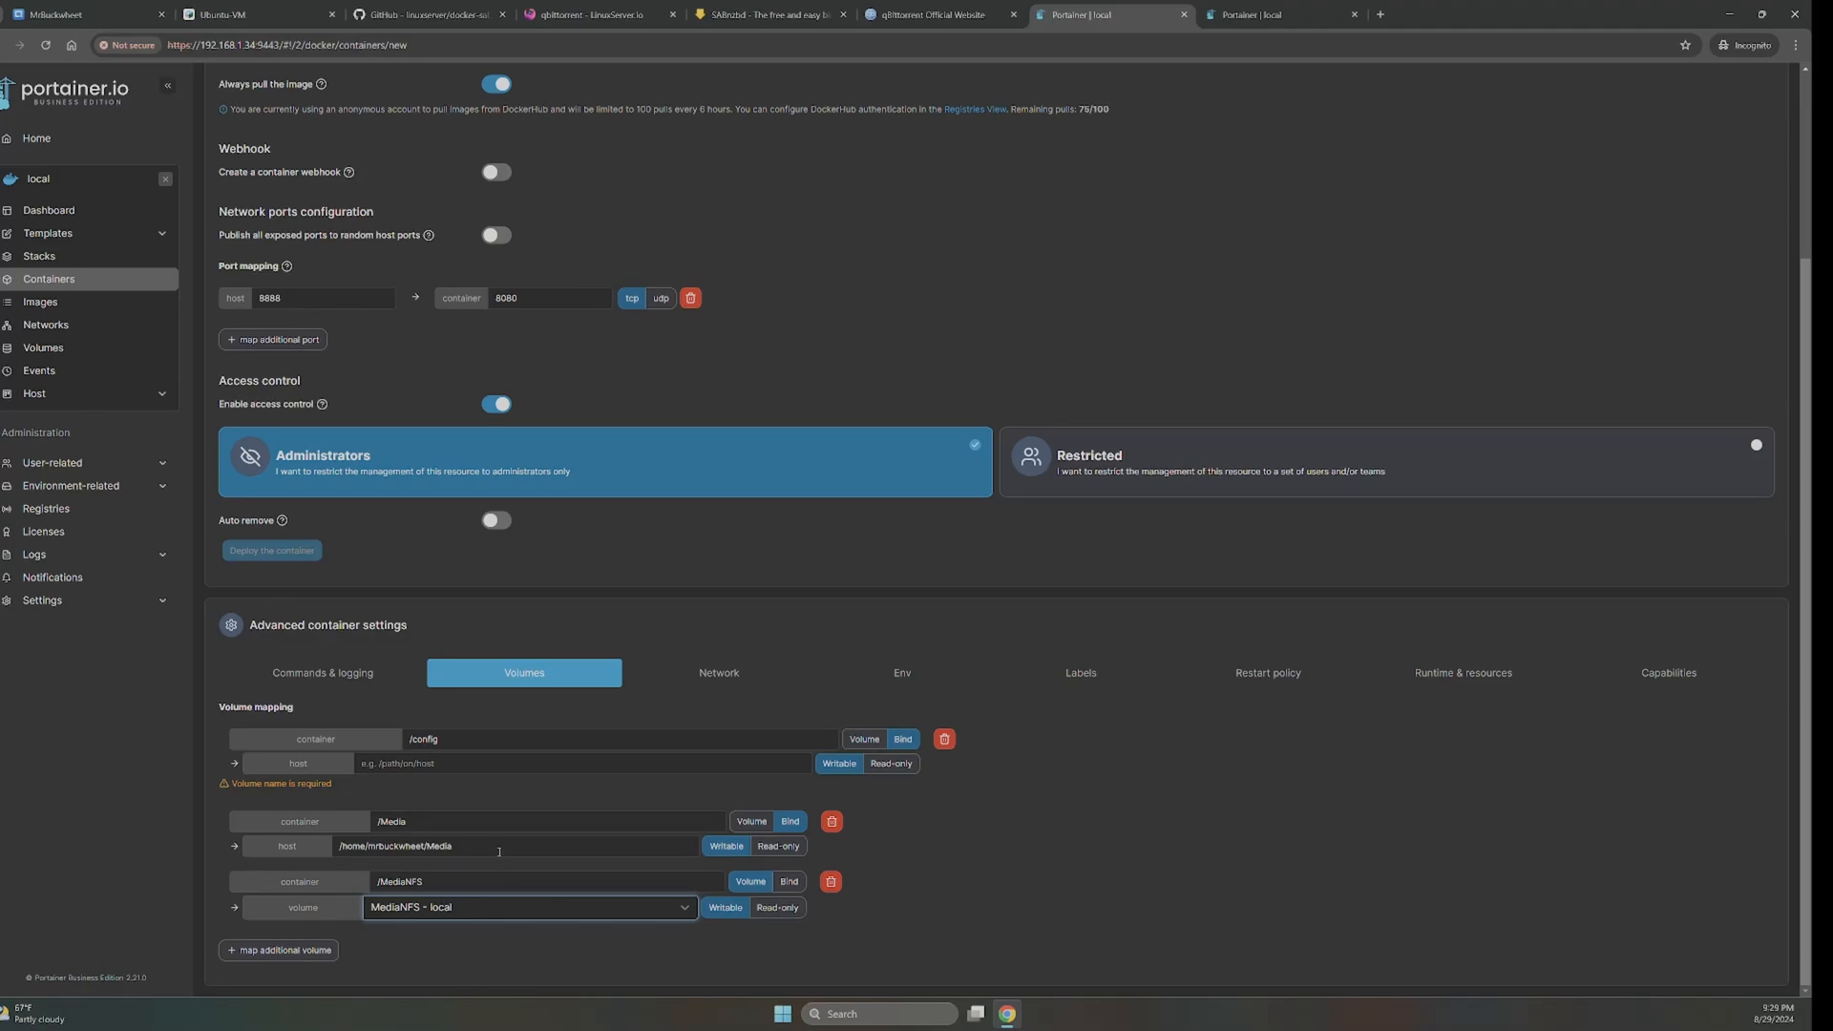
# - Set the host path of the /config bind mapping to /Container/Sabnzbd
pyautogui.click(403, 765)
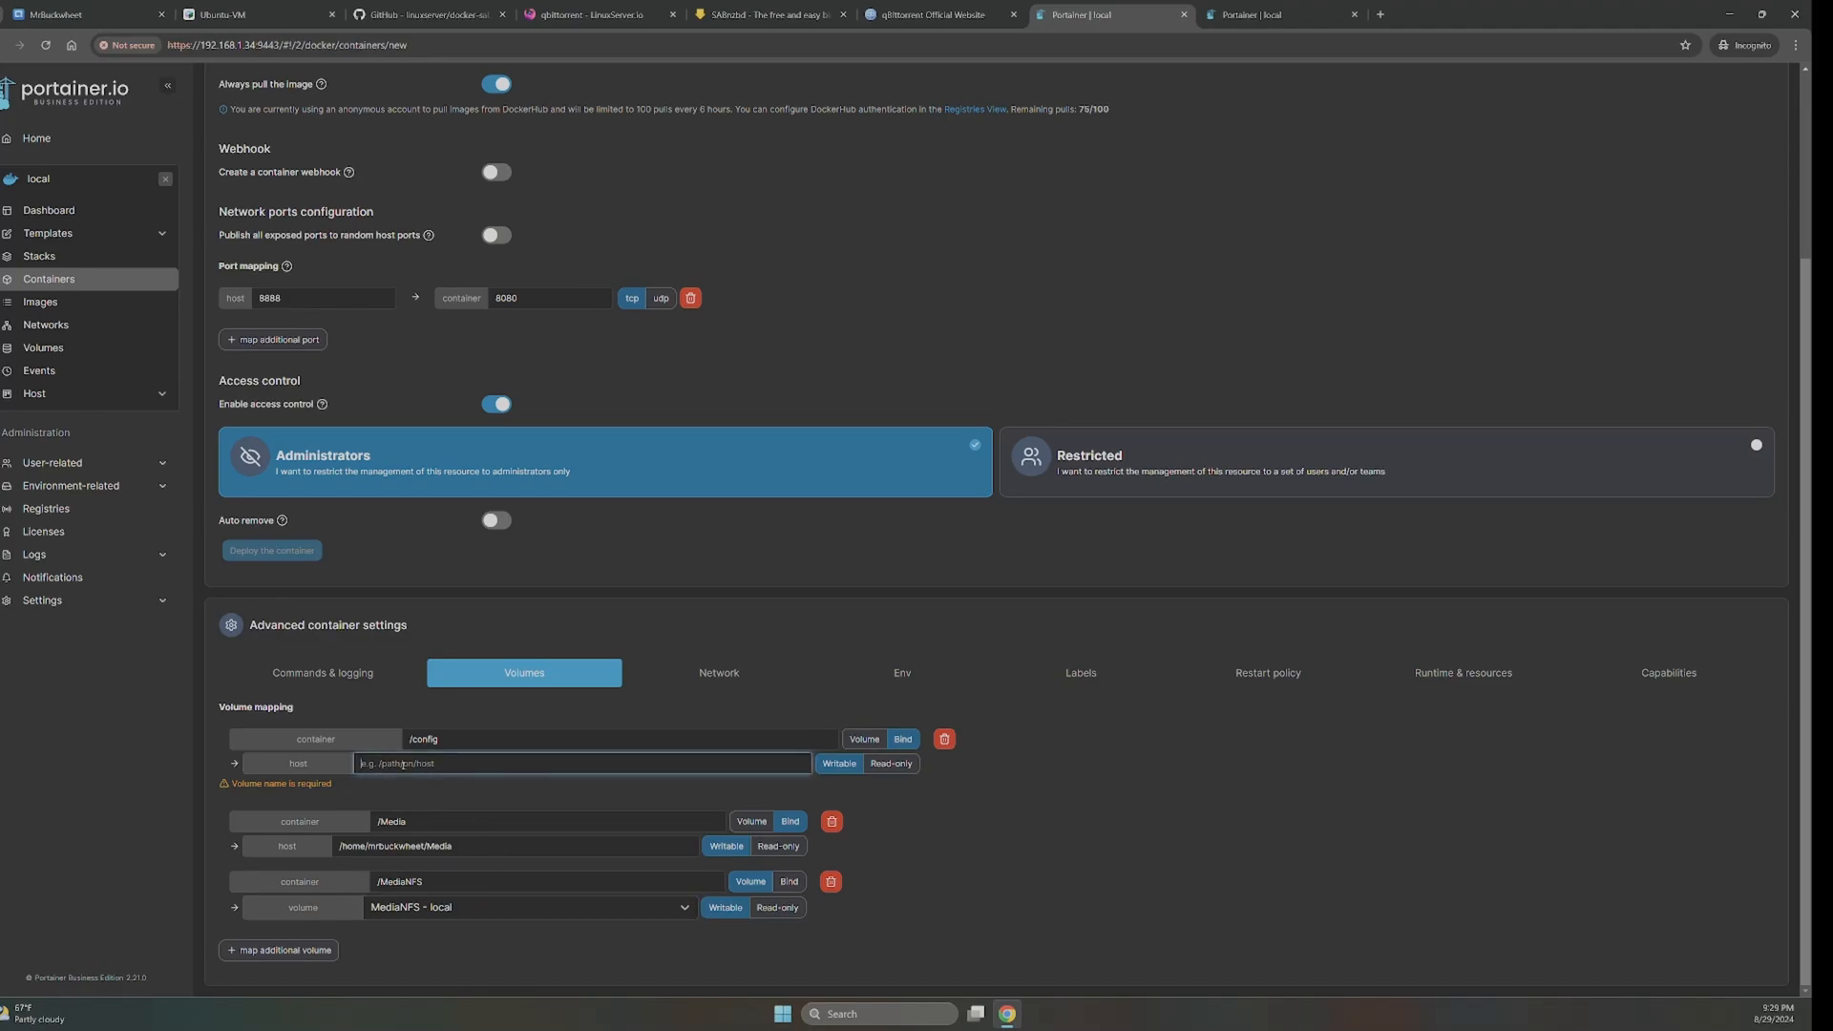
pyautogui.write('/')
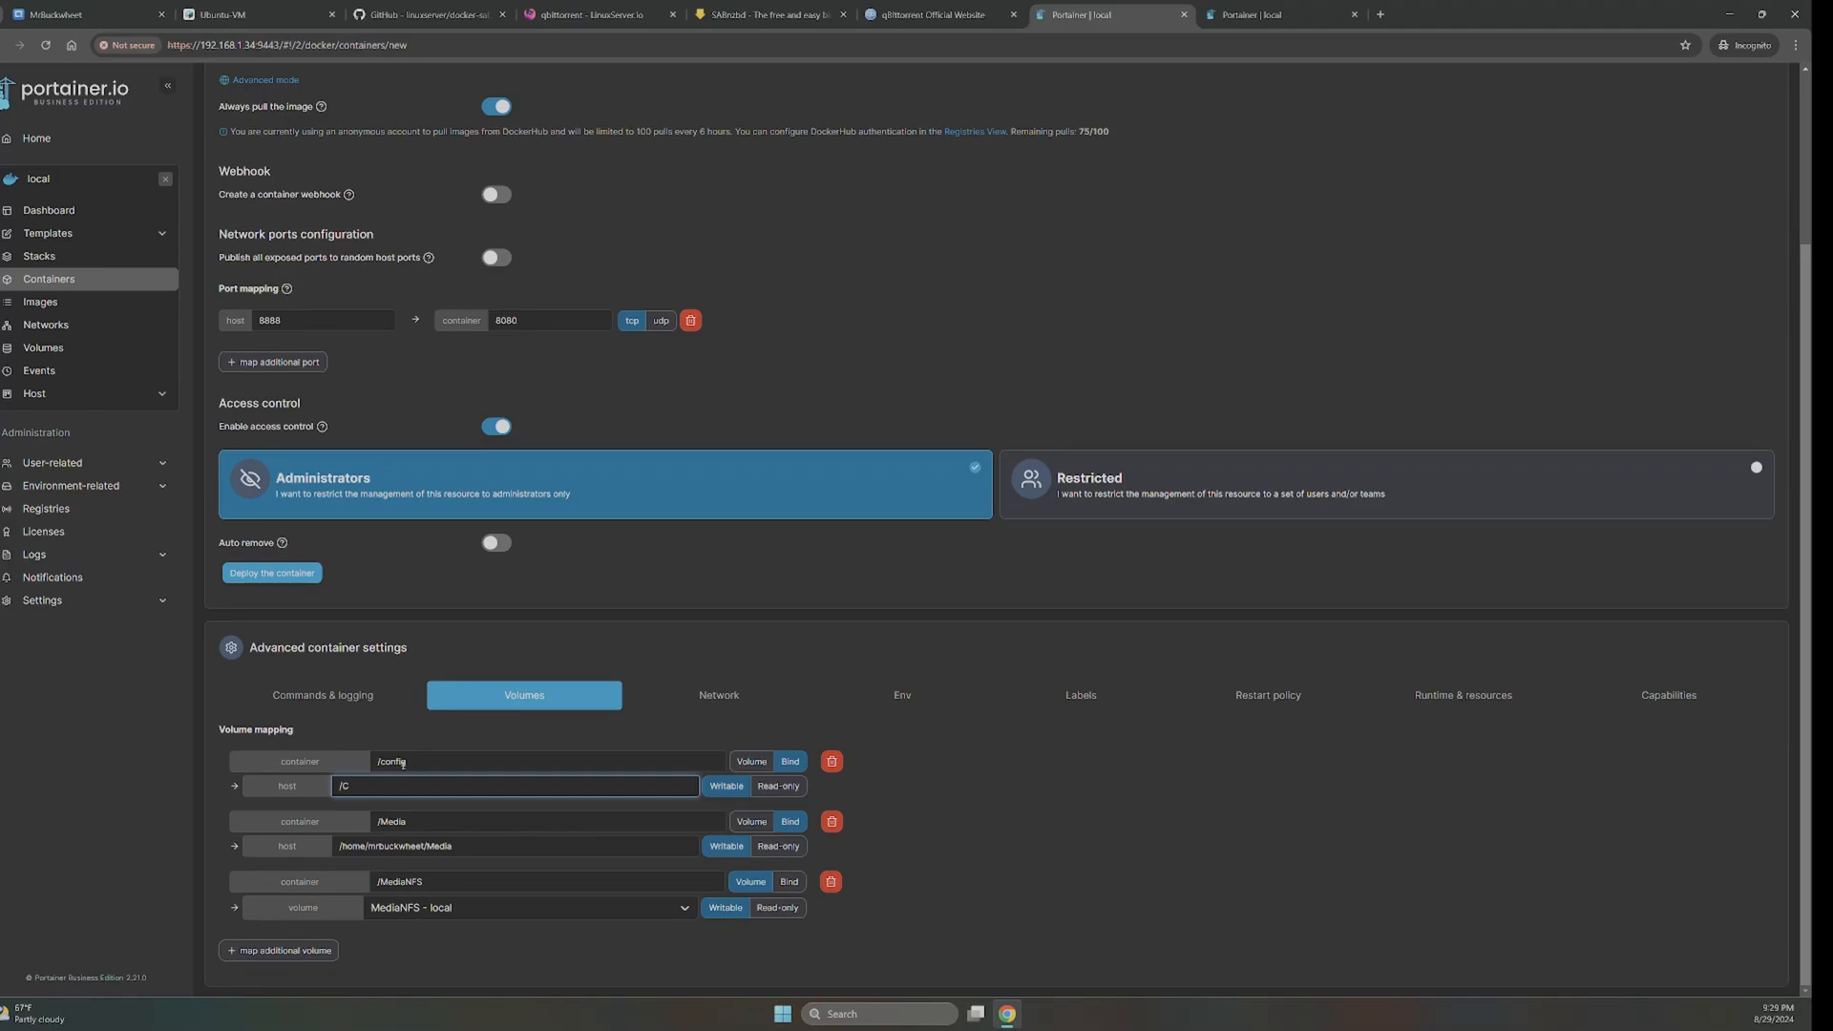
pyautogui.write('Container/Sabnzbd')
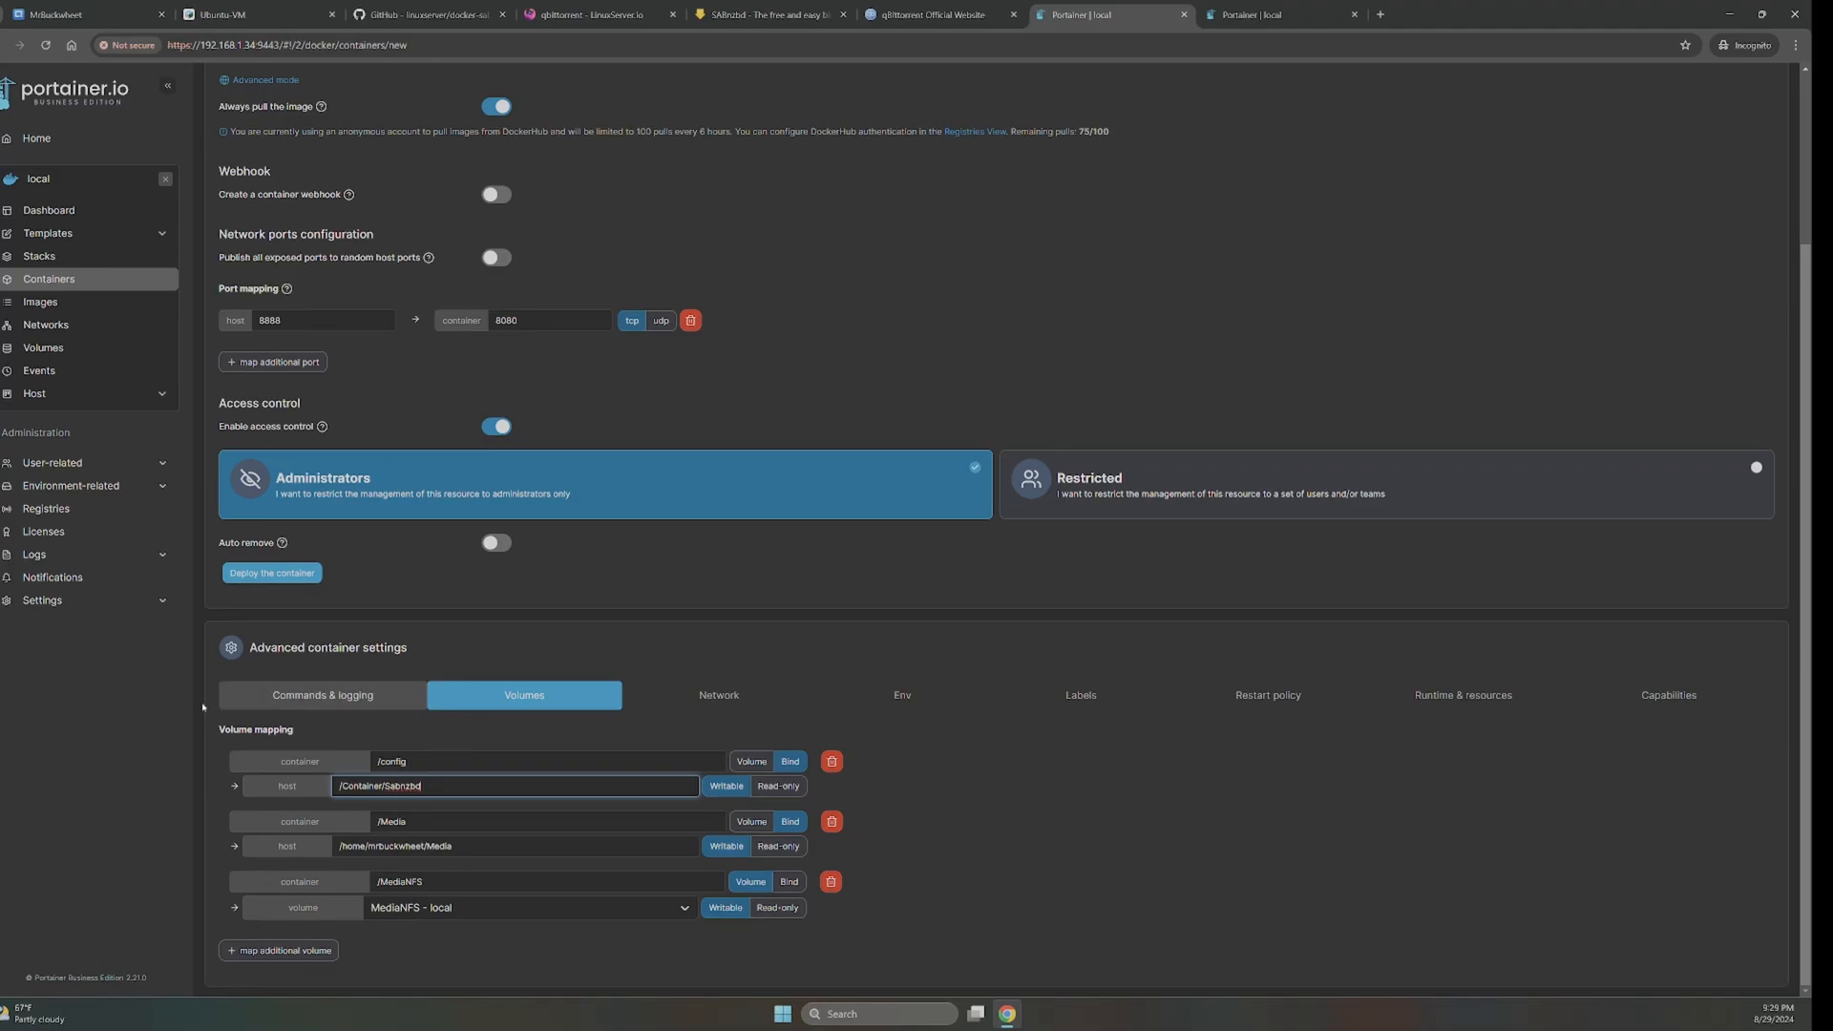
# - Assign the Sabnzbd container to the External network
pyautogui.click(721, 696)
pyautogui.click(637, 729)
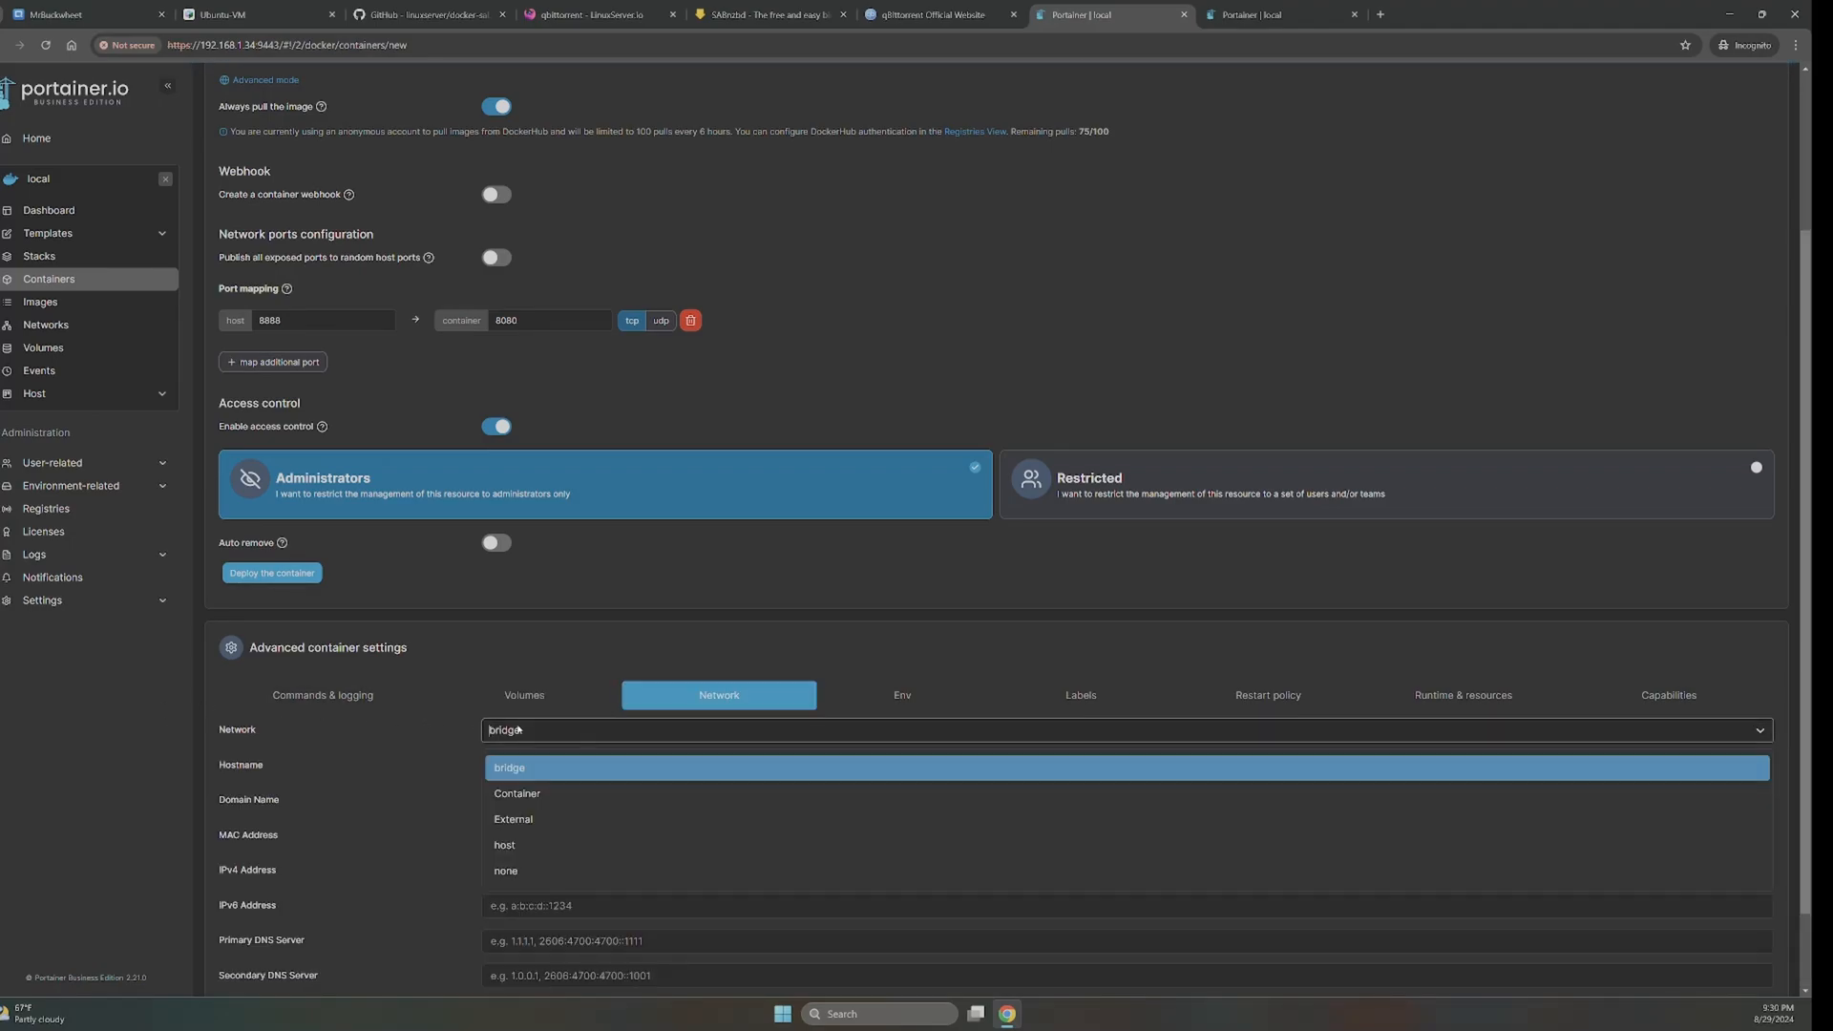
pyautogui.click(753, 796)
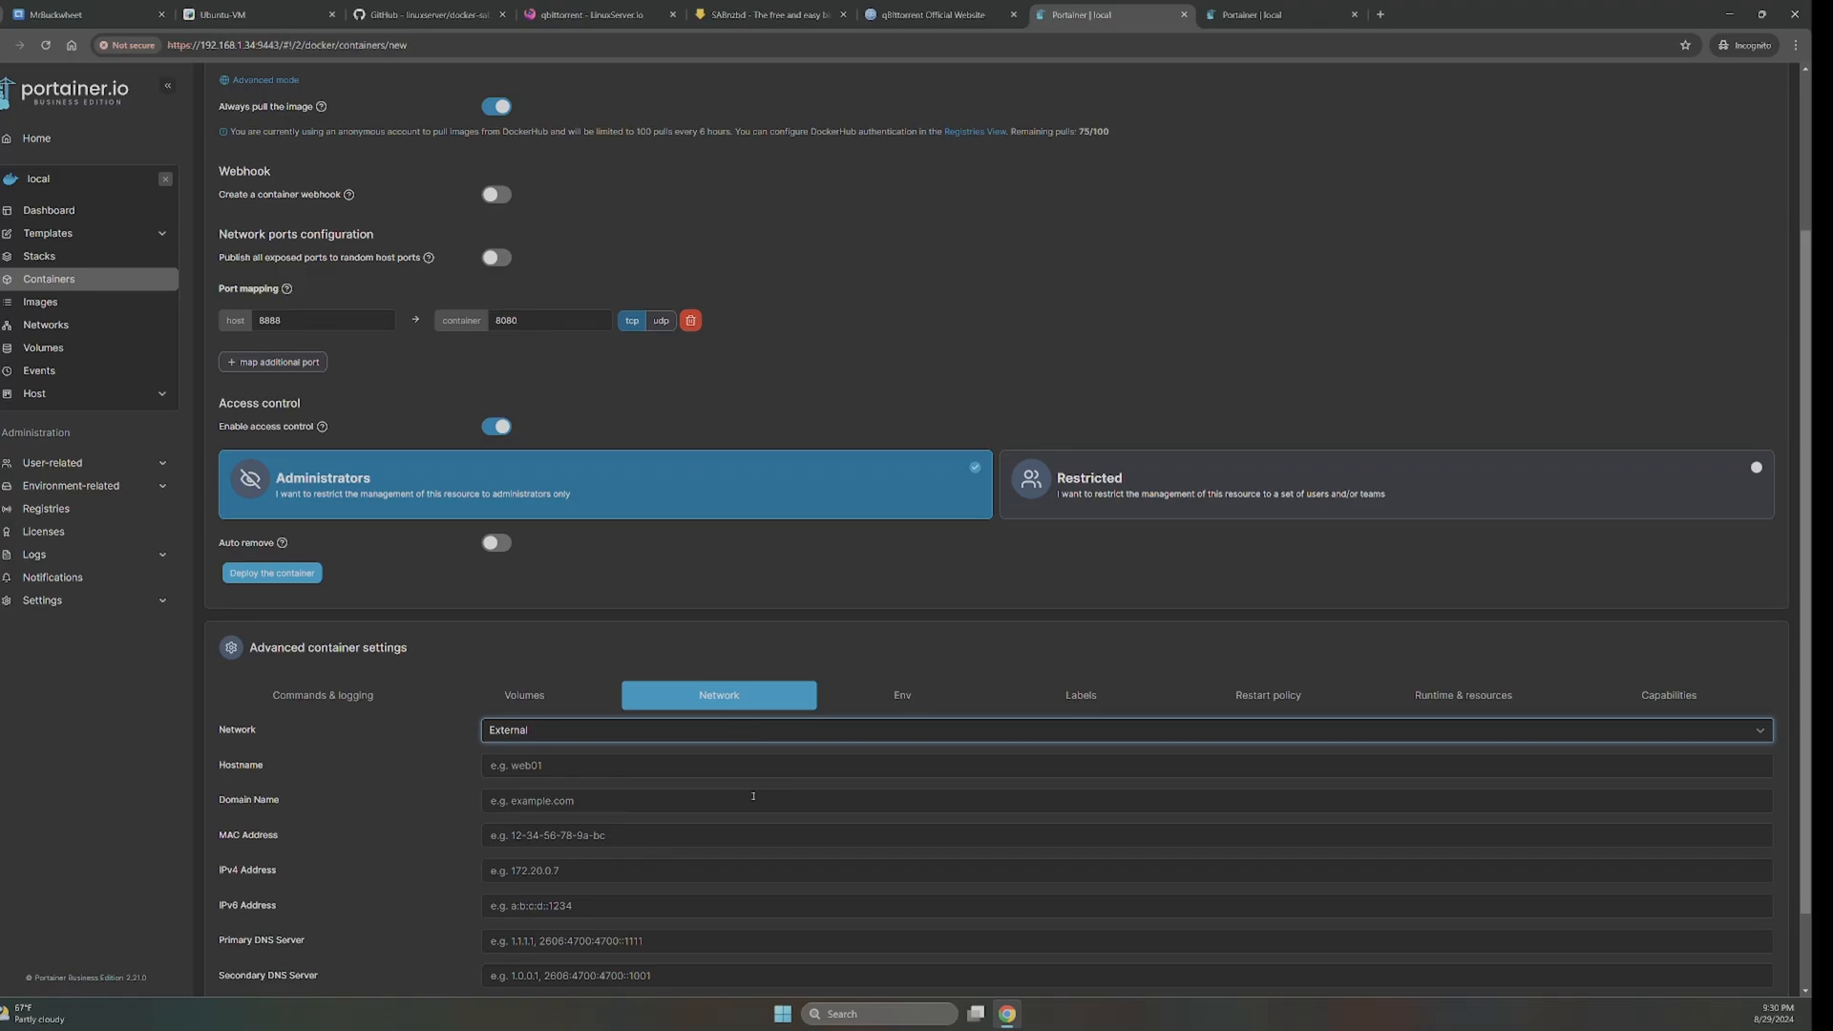
# - Add three blank environment variable entries to the Sabnzbd container
pyautogui.click(902, 695)
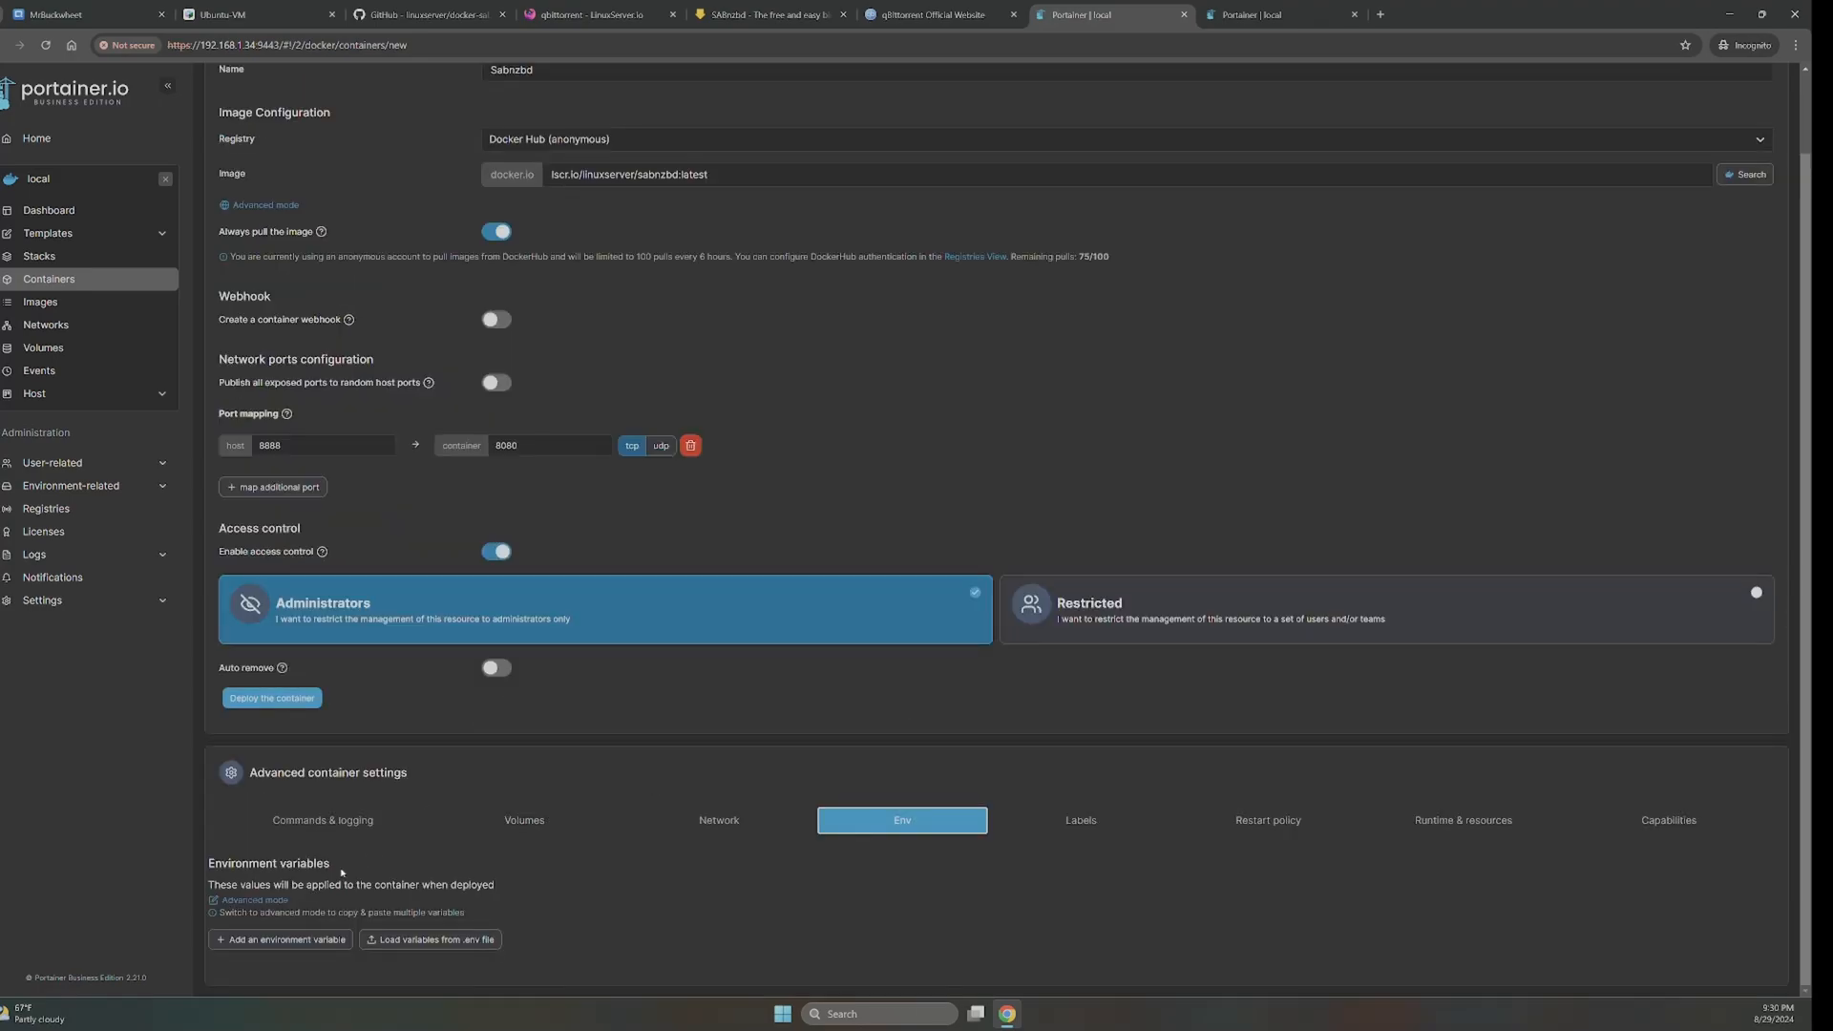
pyautogui.click(270, 941)
pyautogui.click(287, 941)
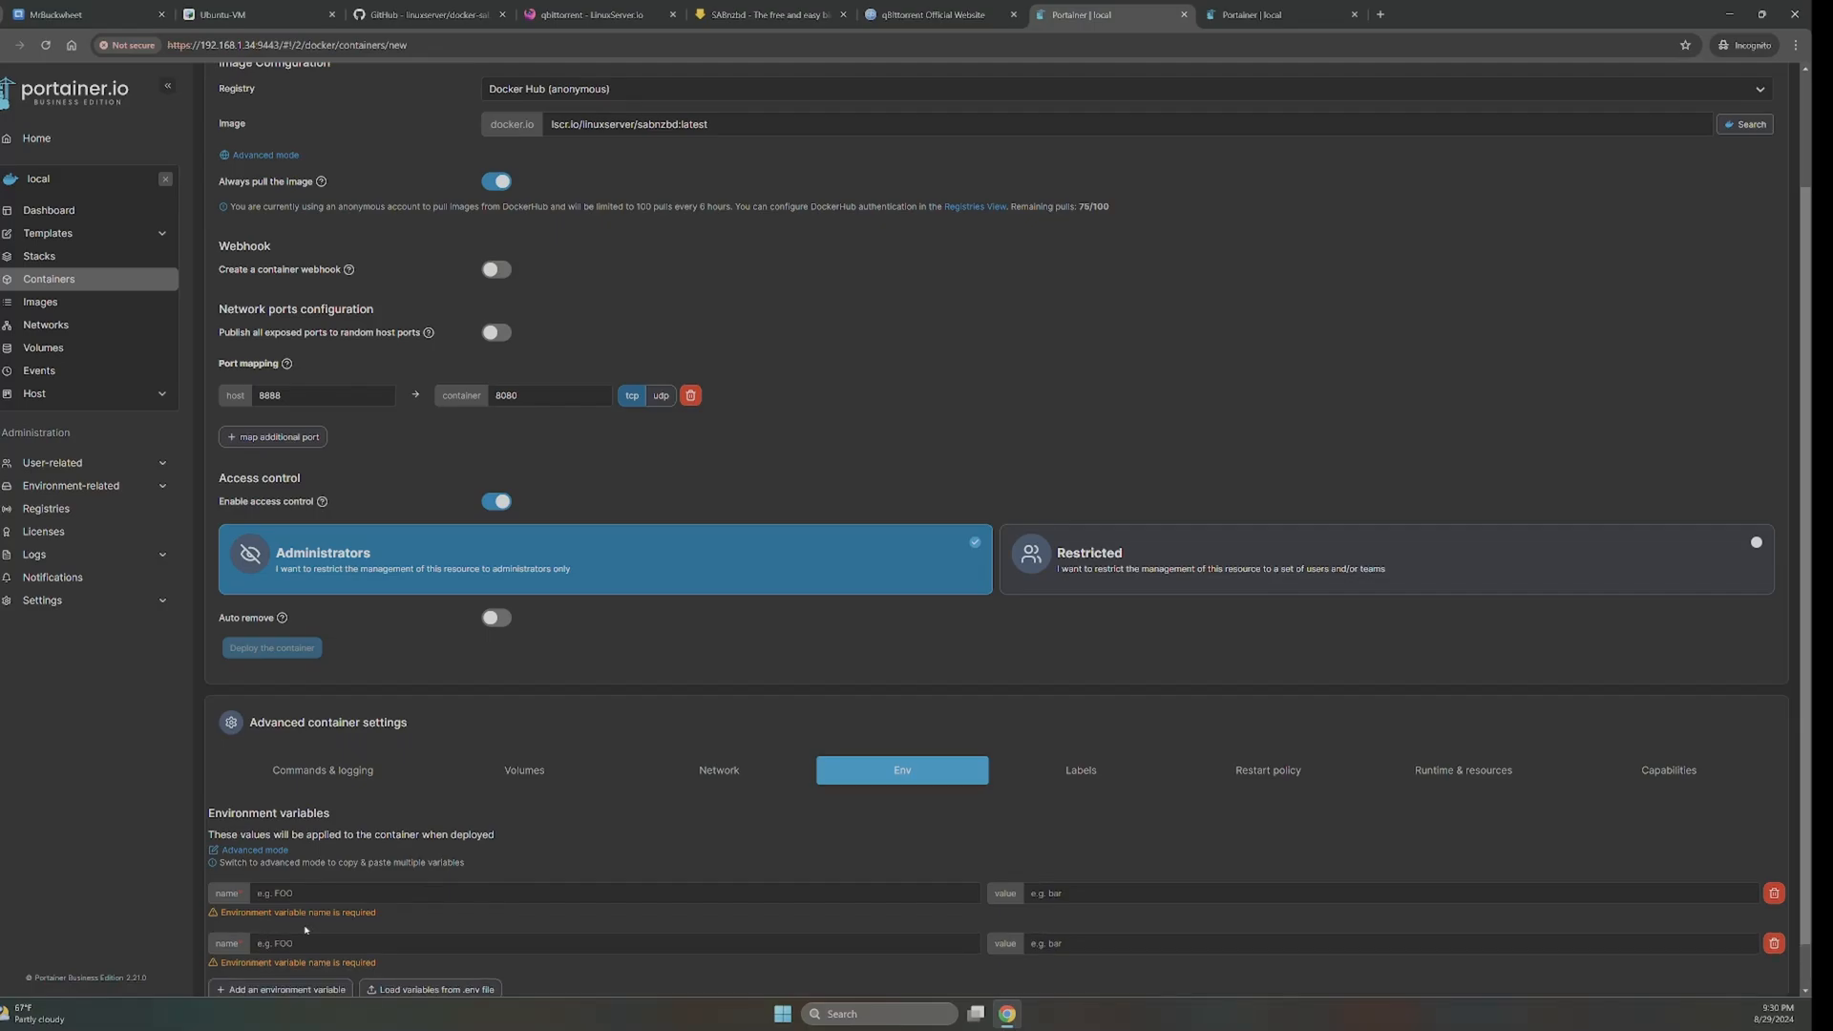
pyautogui.click(288, 941)
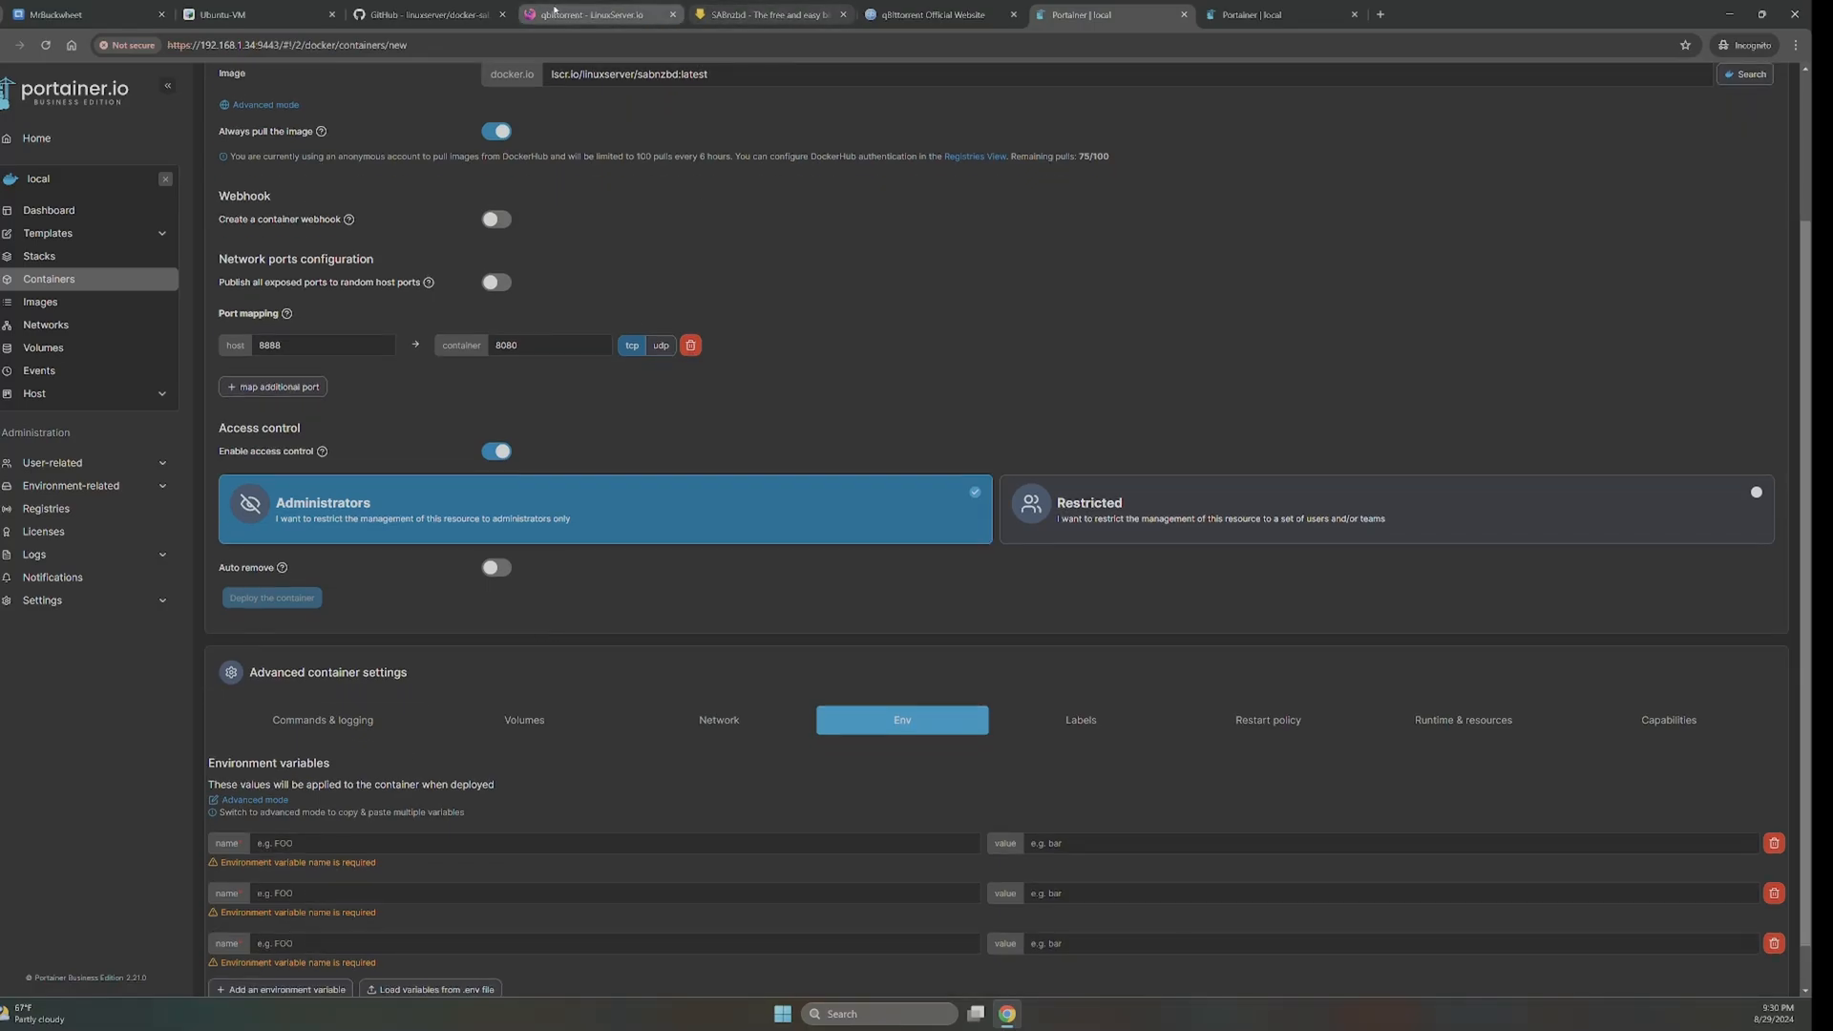
# - Check the environment lines in the sabnzbd docker-compose example on GitHub, and return to the container form
pyautogui.click(430, 14)
pyautogui.click(643, 595)
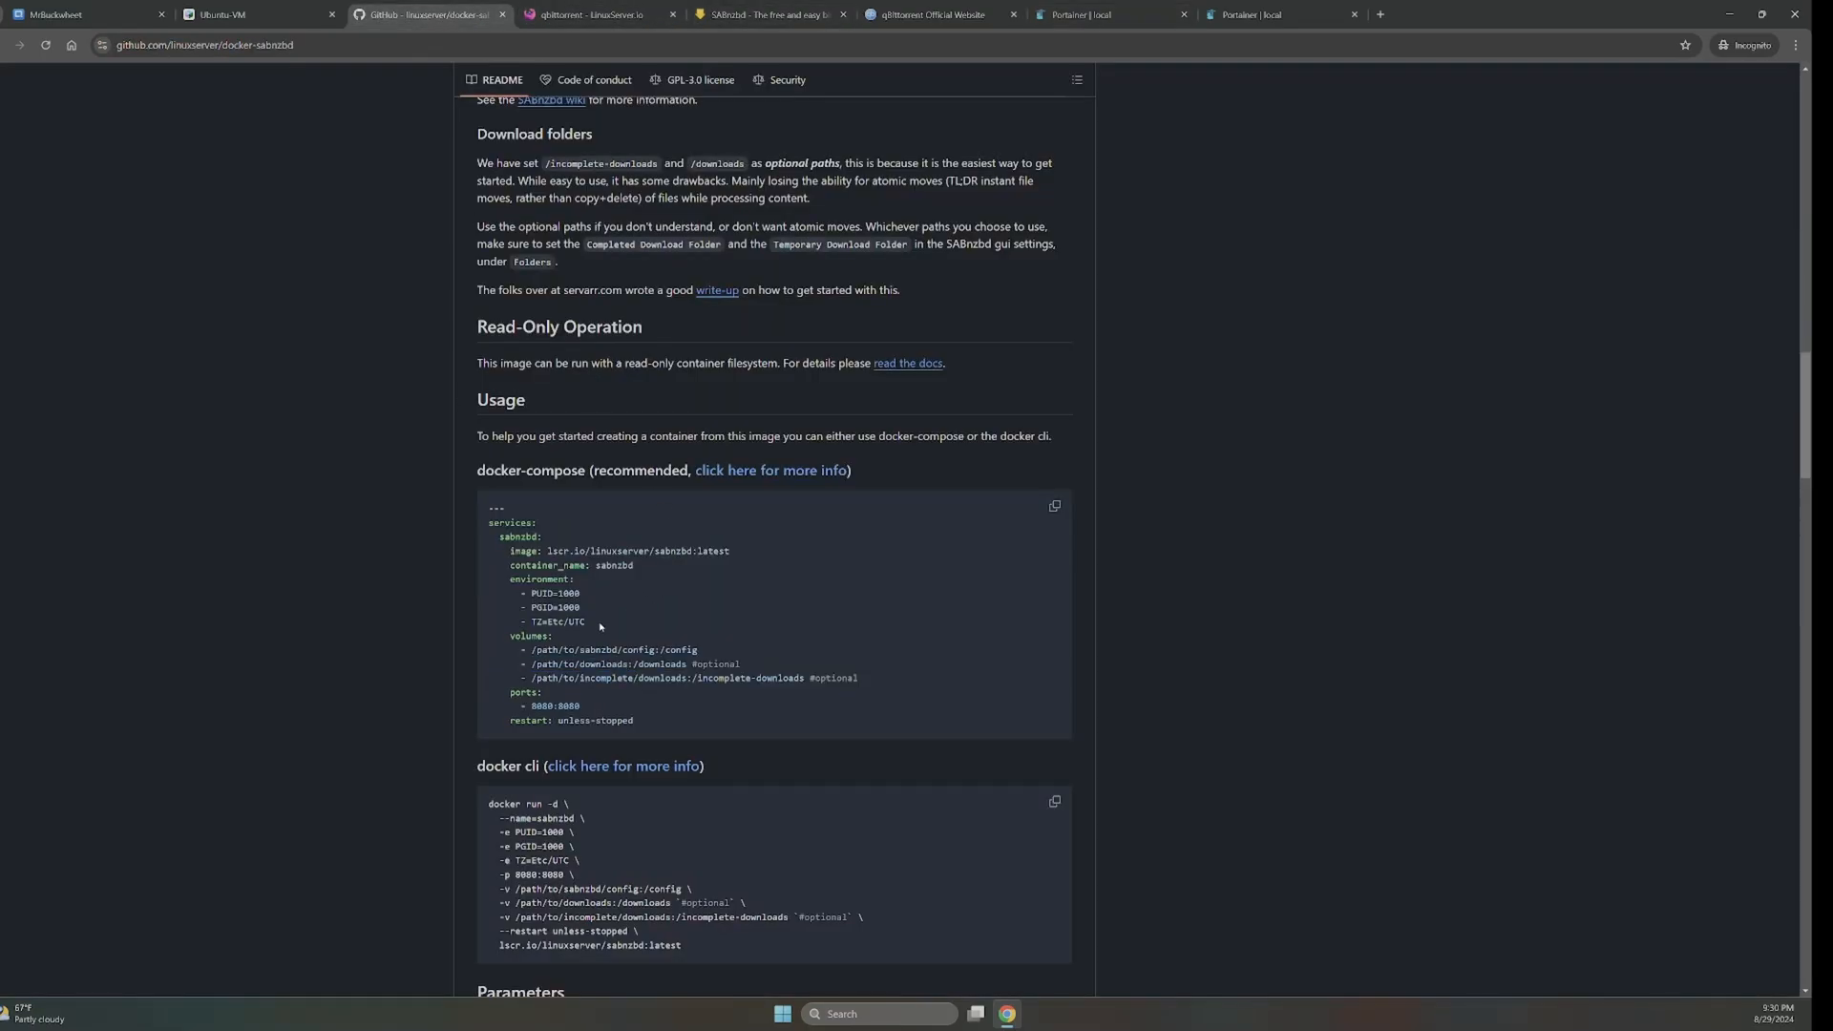
pyautogui.moveTo(601, 626); pyautogui.dragTo(516, 593)
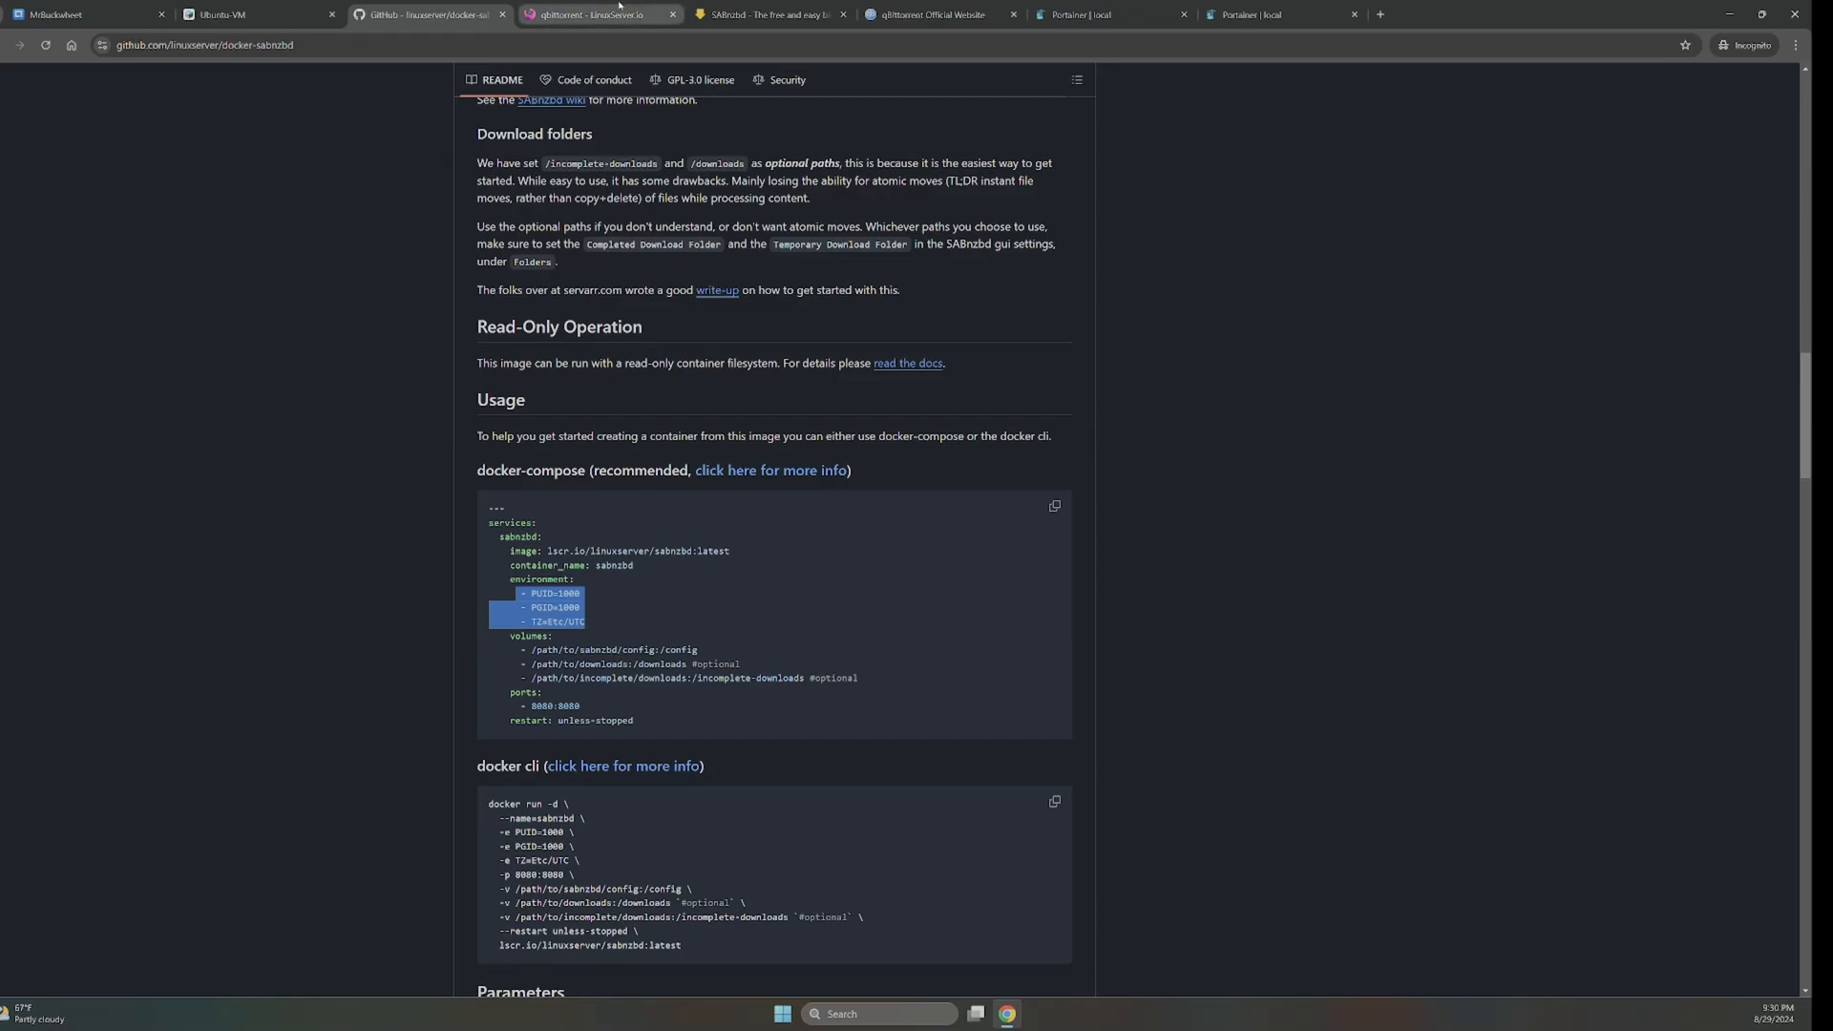
pyautogui.click(1107, 14)
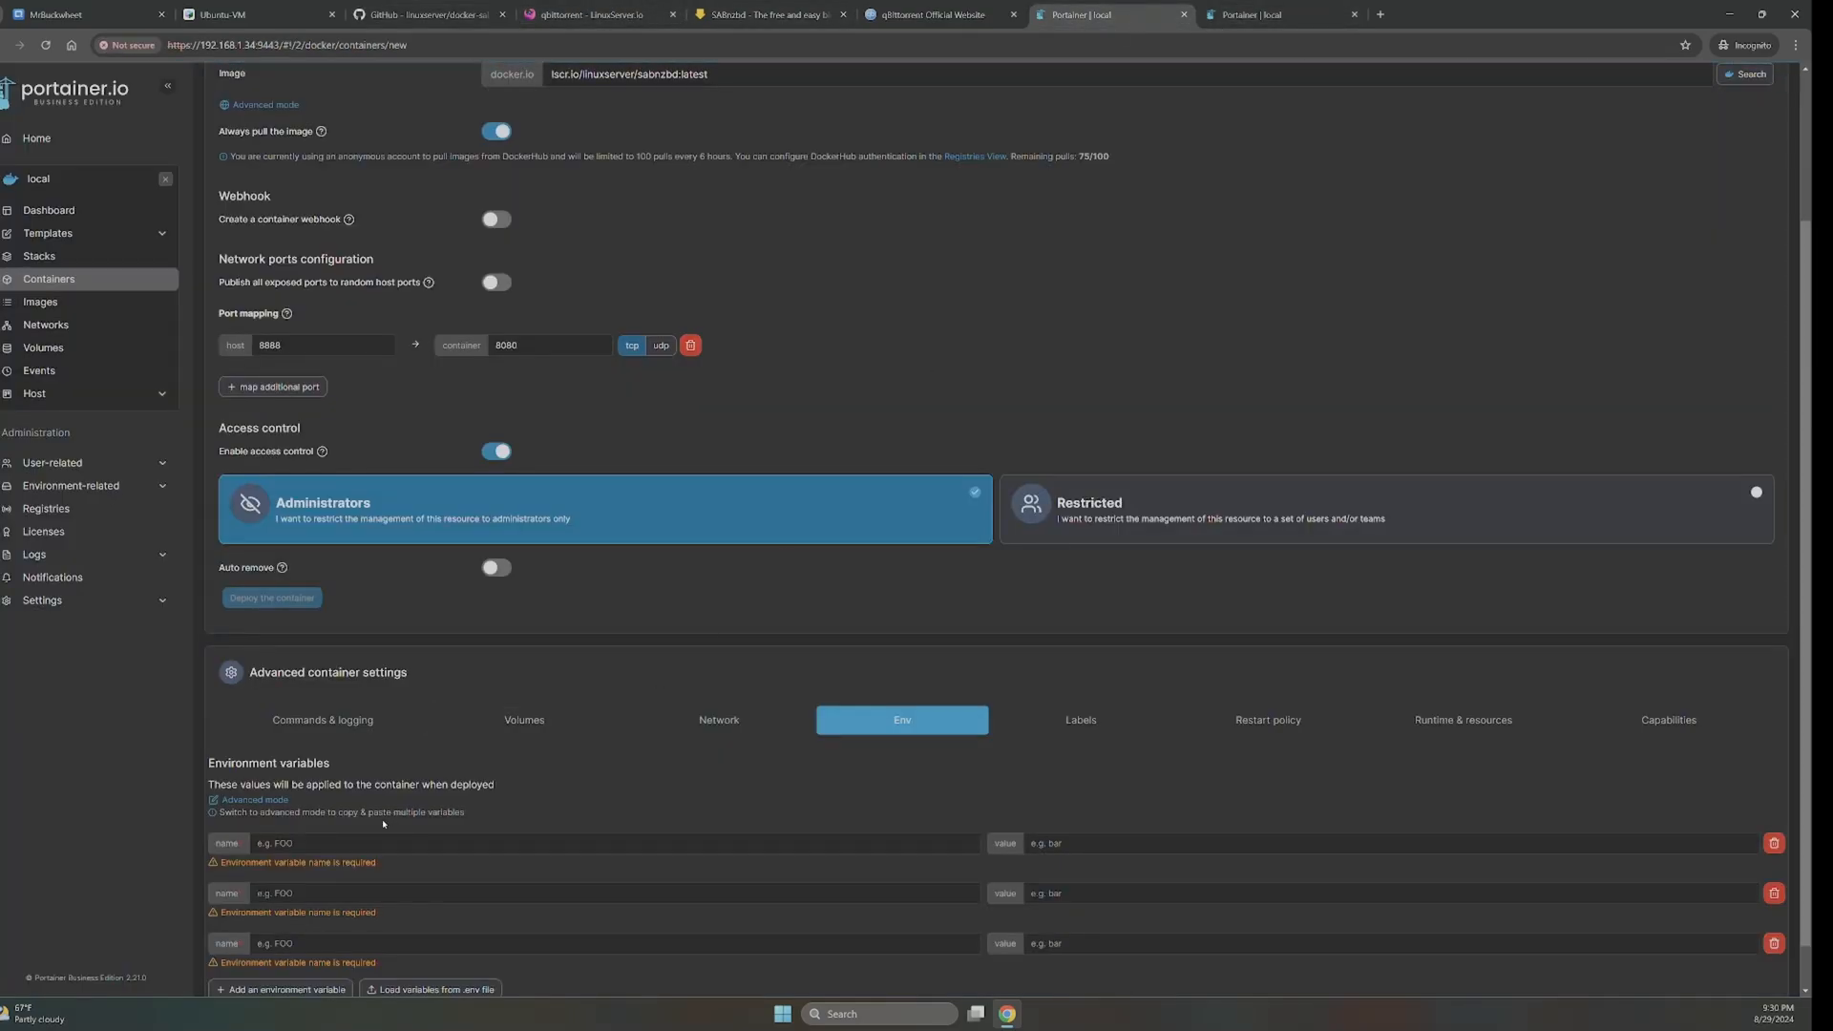
# - Fill the first two environment variables with PUID set to 1000 and PGID set to 0
pyautogui.click(352, 842)
pyautogui.click(339, 876)
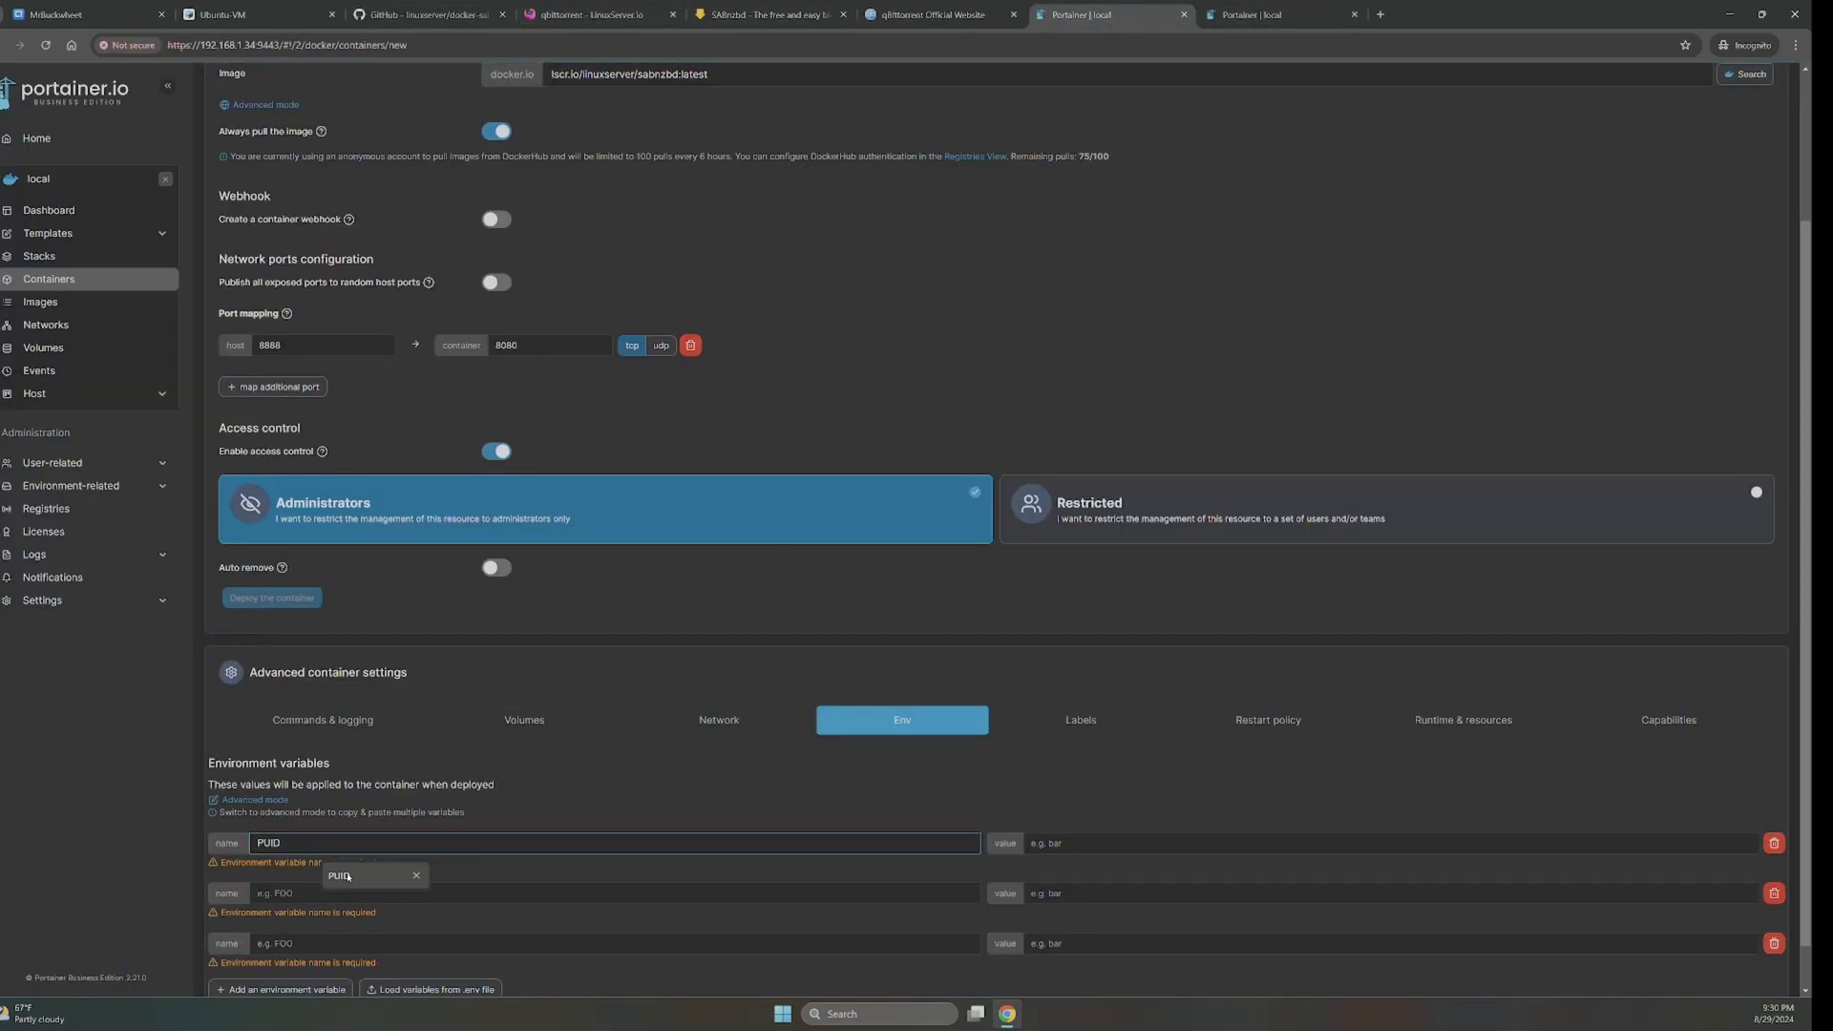
pyautogui.click(1080, 836)
pyautogui.click(1060, 866)
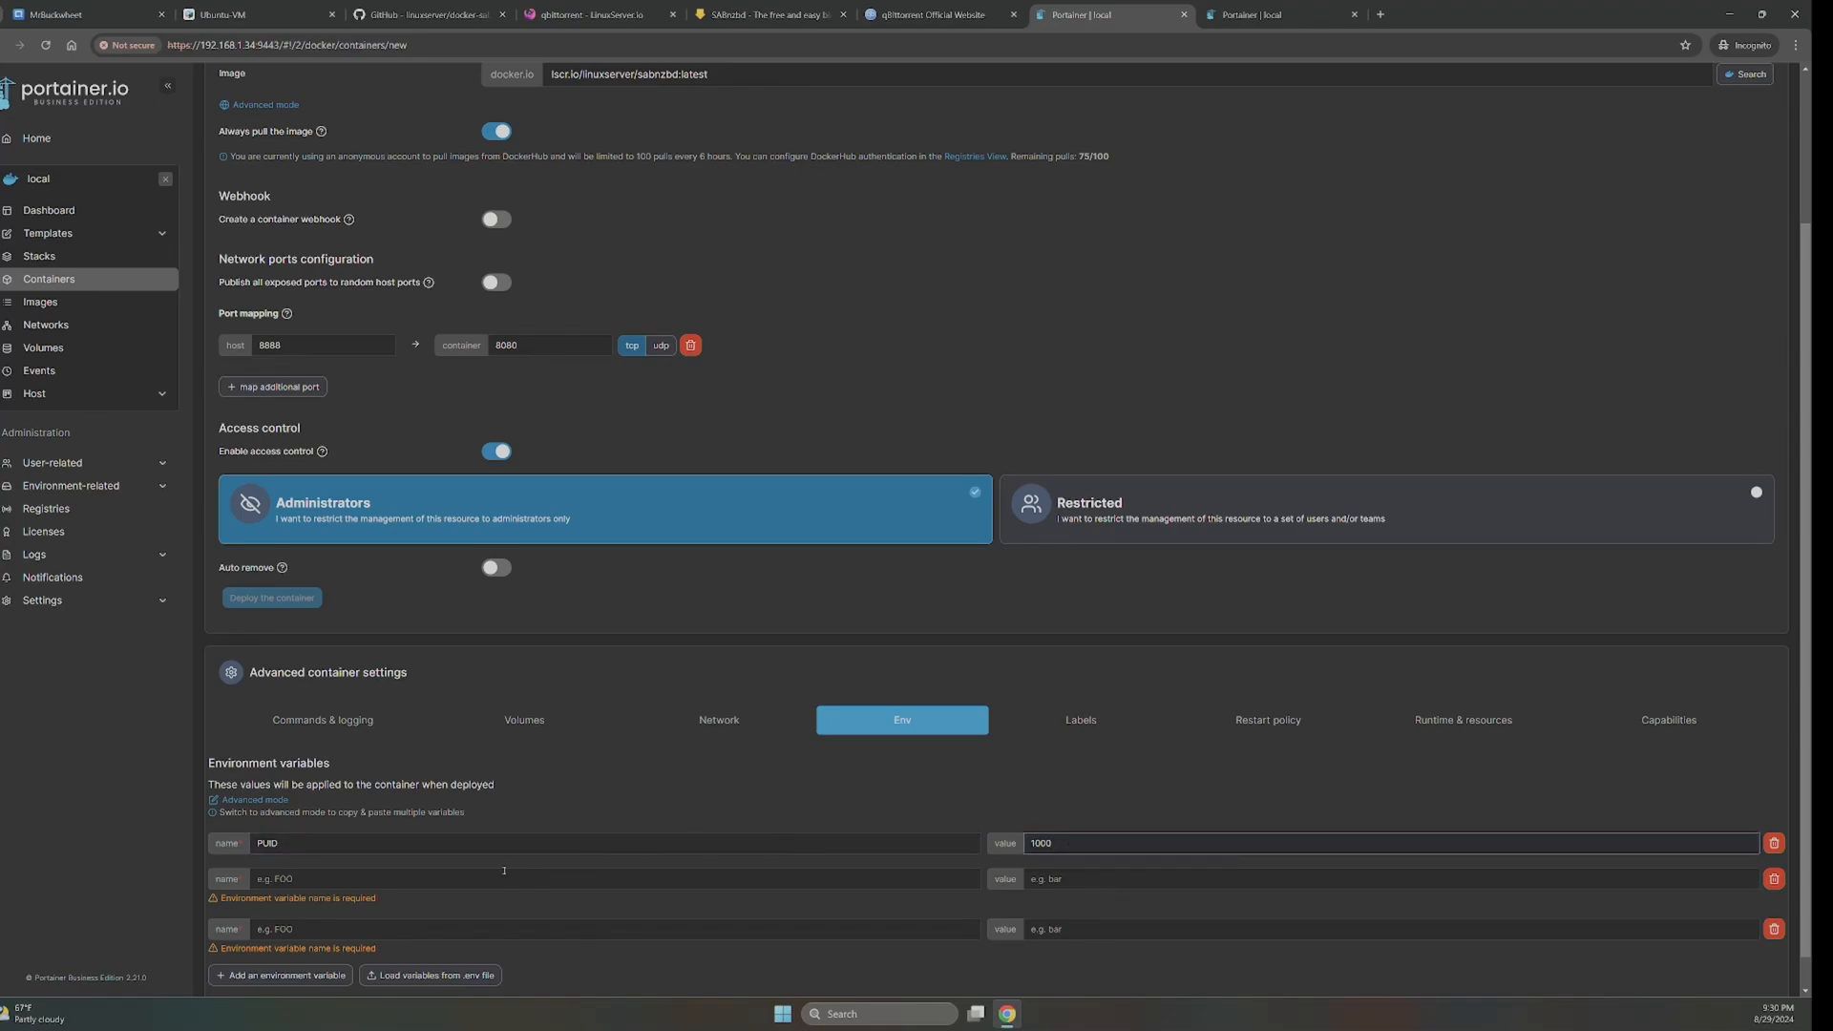
pyautogui.click(360, 880)
pyautogui.write('PGID')
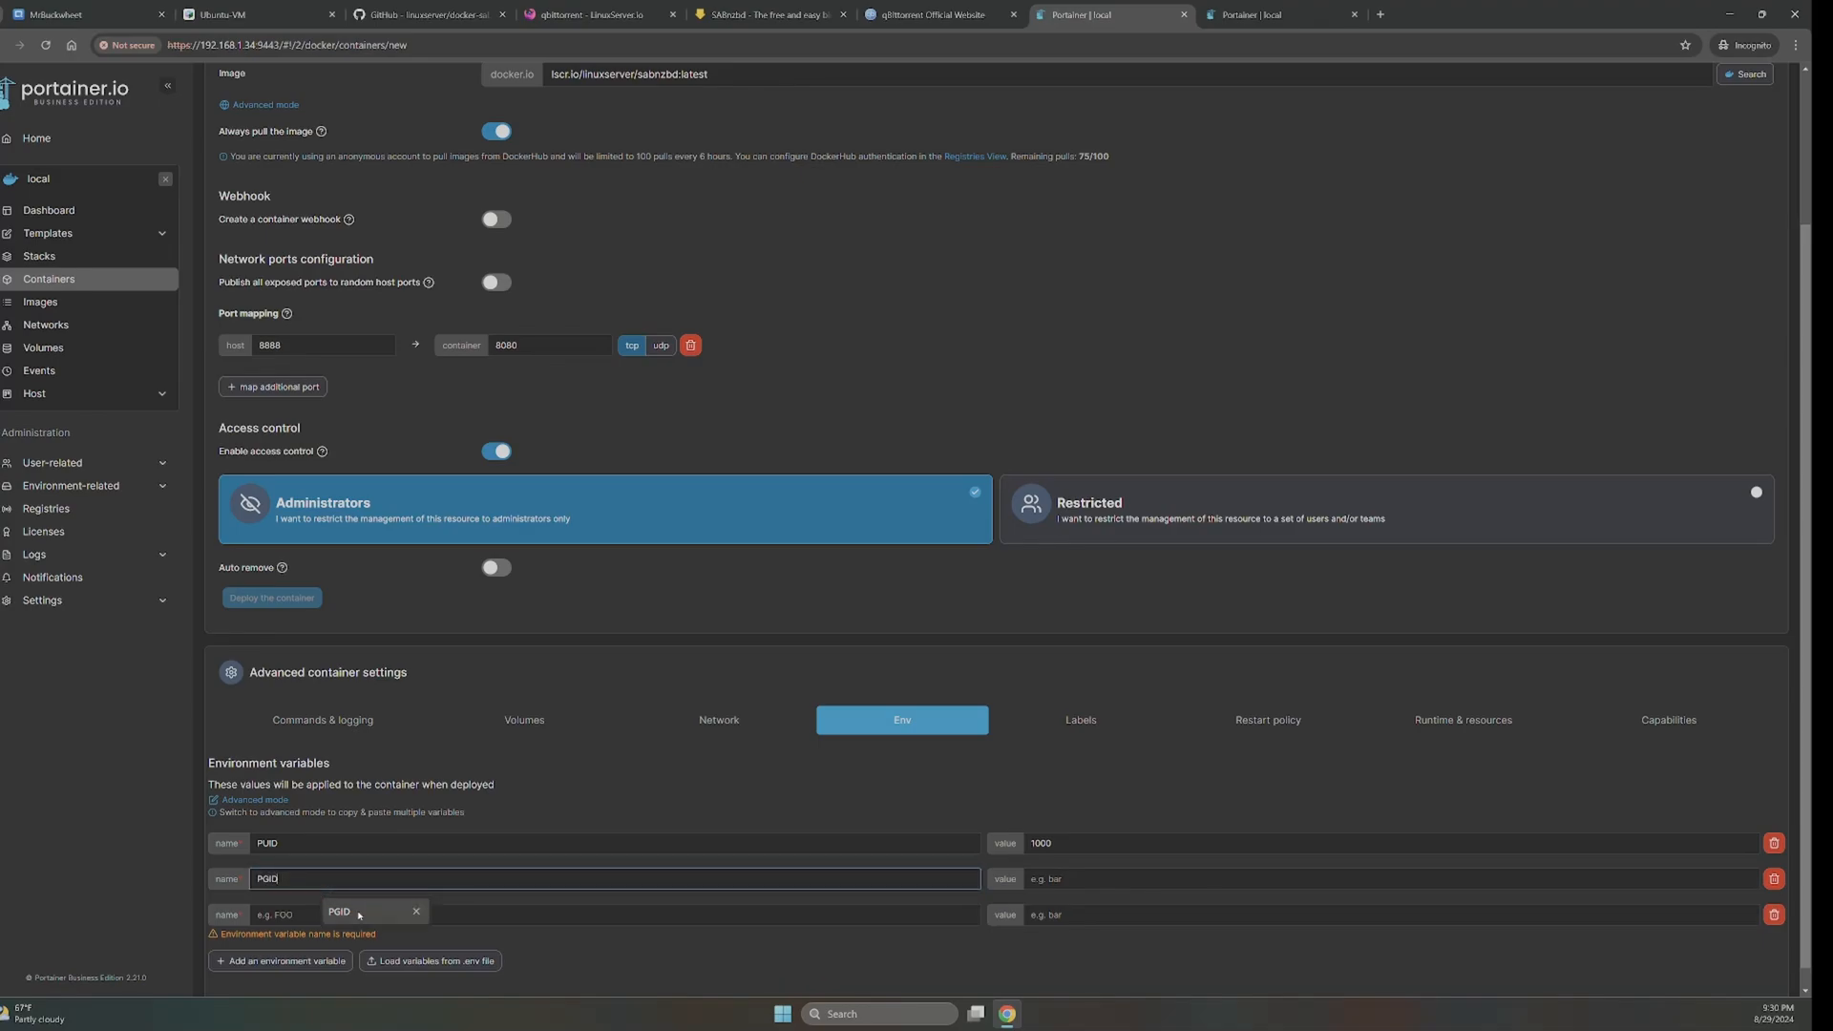
pyautogui.click(1064, 880)
pyautogui.write('0')
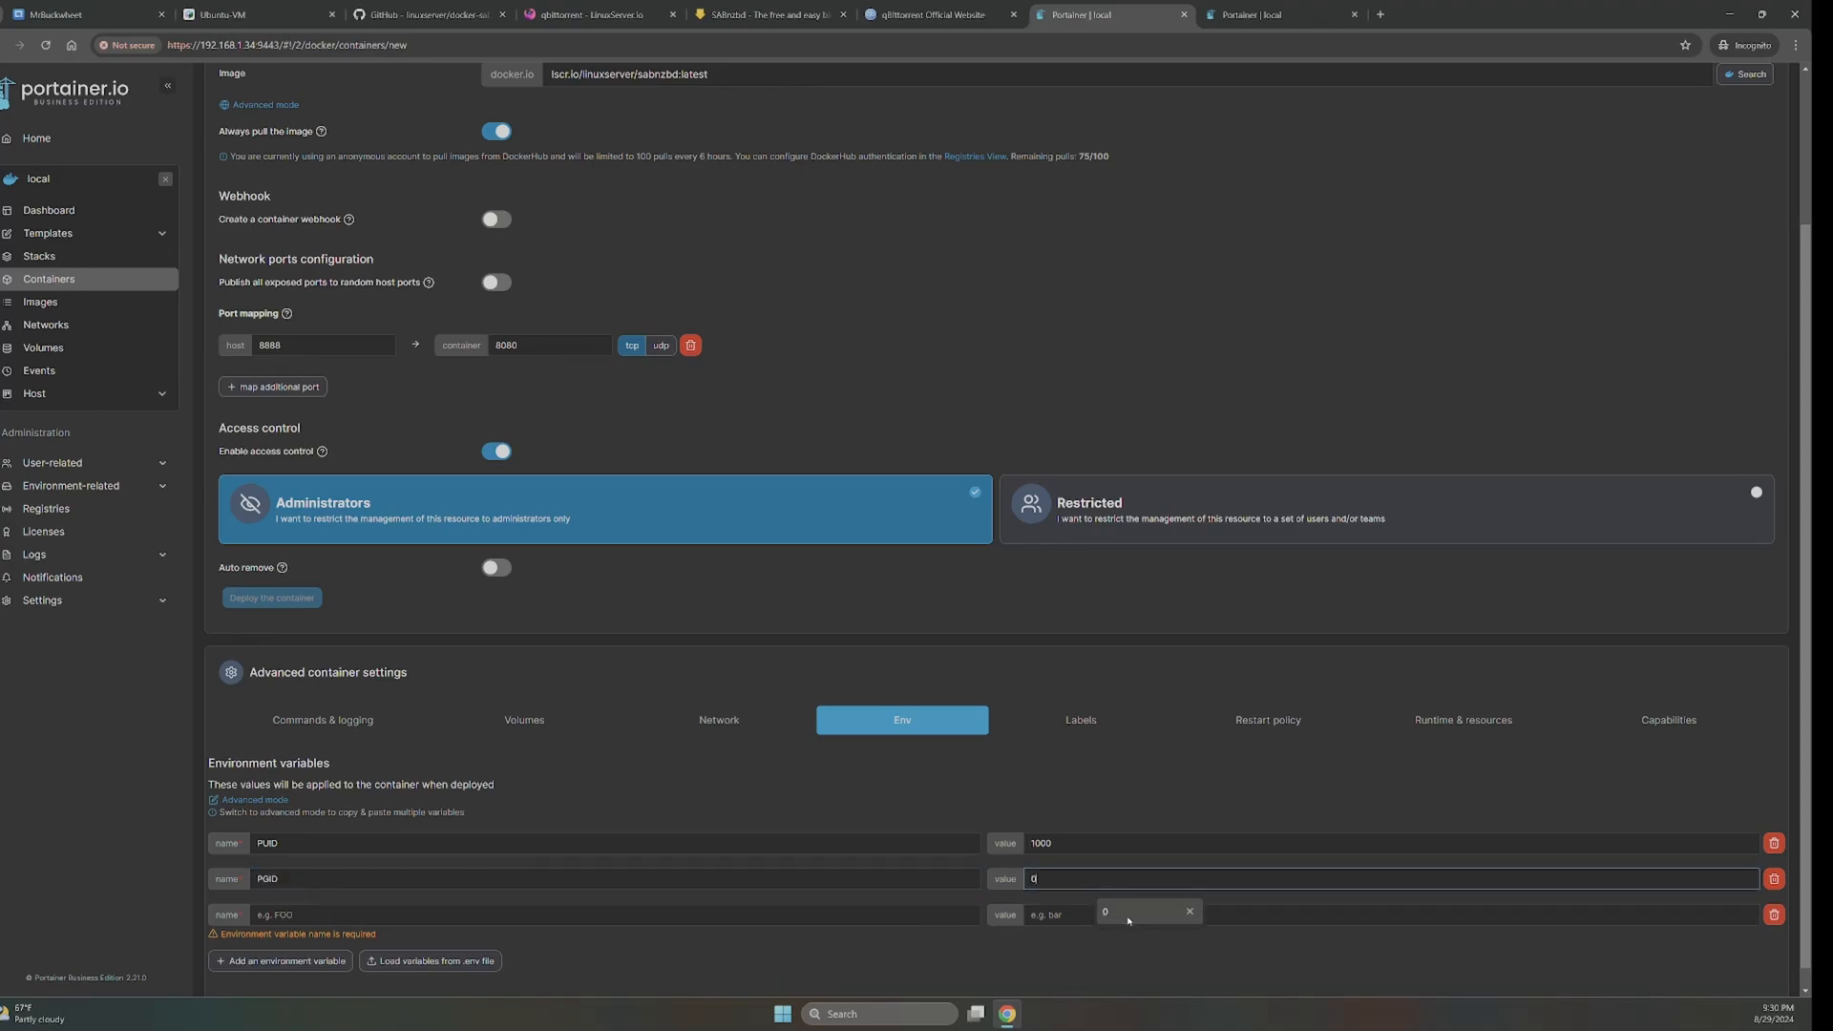
# - Fill the third environment variable with TZ set to America/New_York
pyautogui.click(344, 916)
pyautogui.click(334, 947)
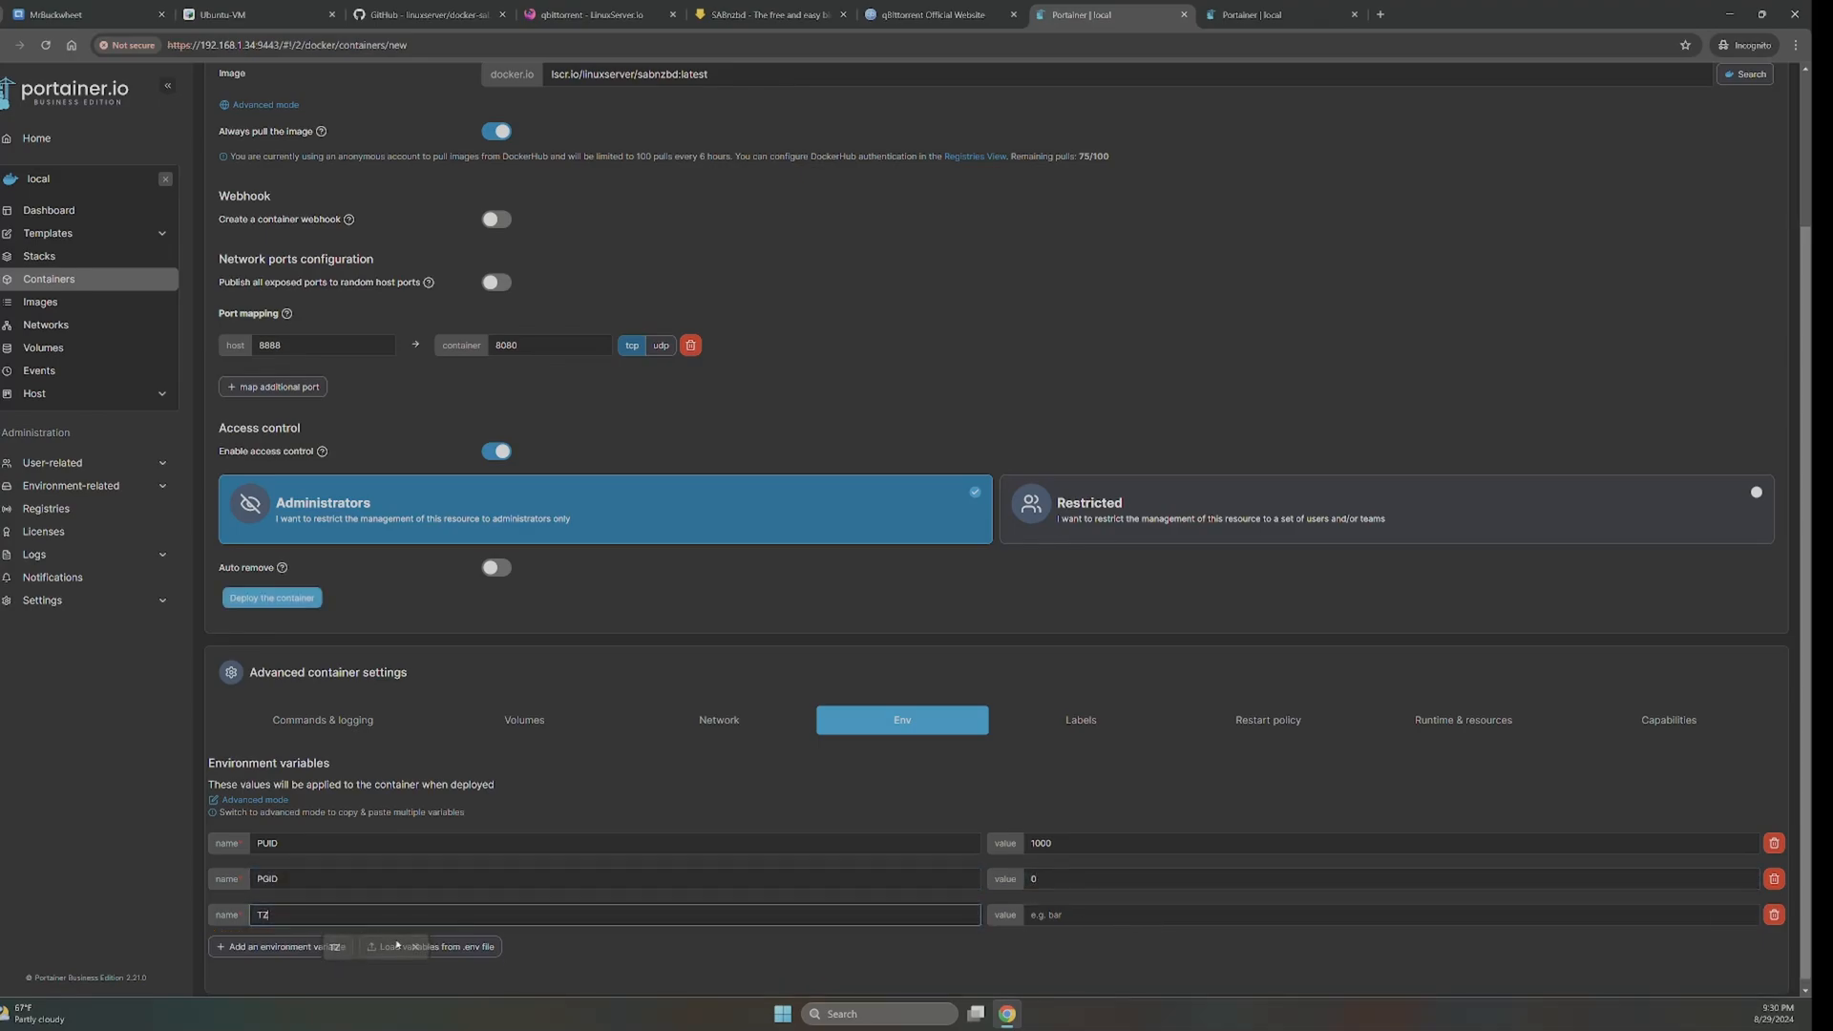
pyautogui.click(1102, 919)
pyautogui.click(1116, 946)
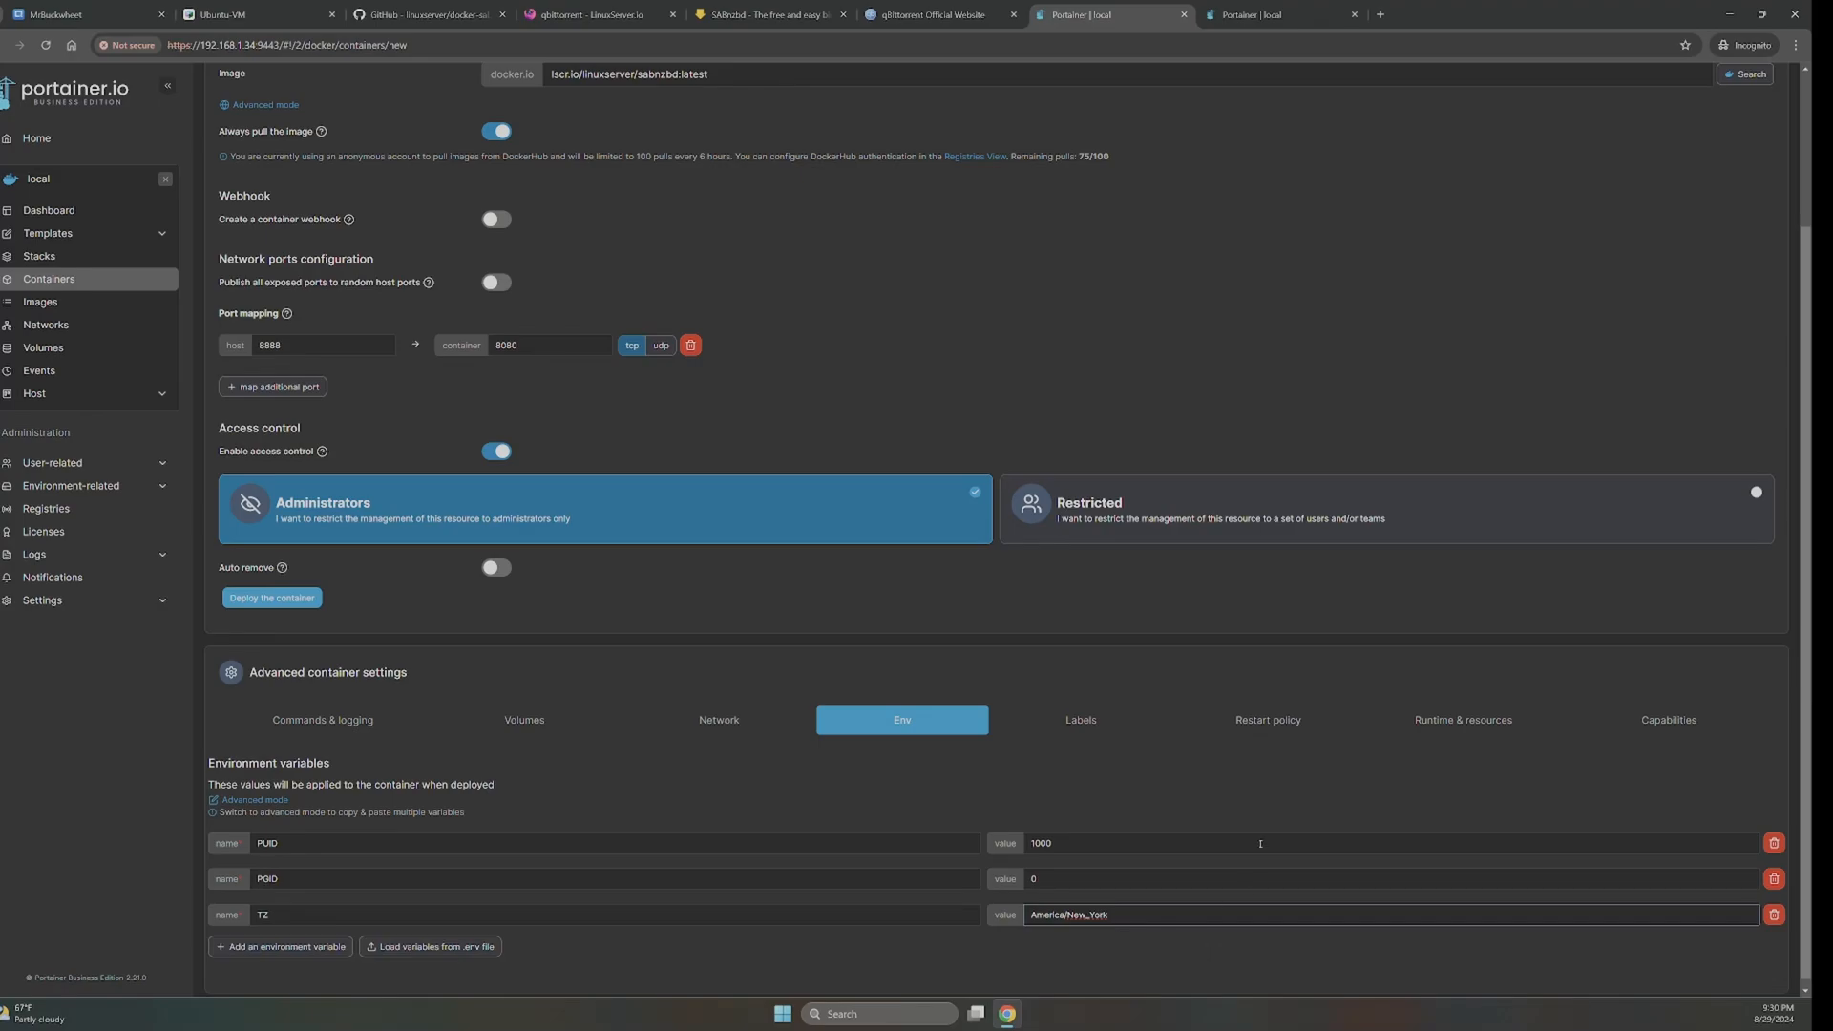
# - Set the Sabnzbd container's restart policy to Unless stopped
pyautogui.click(1085, 723)
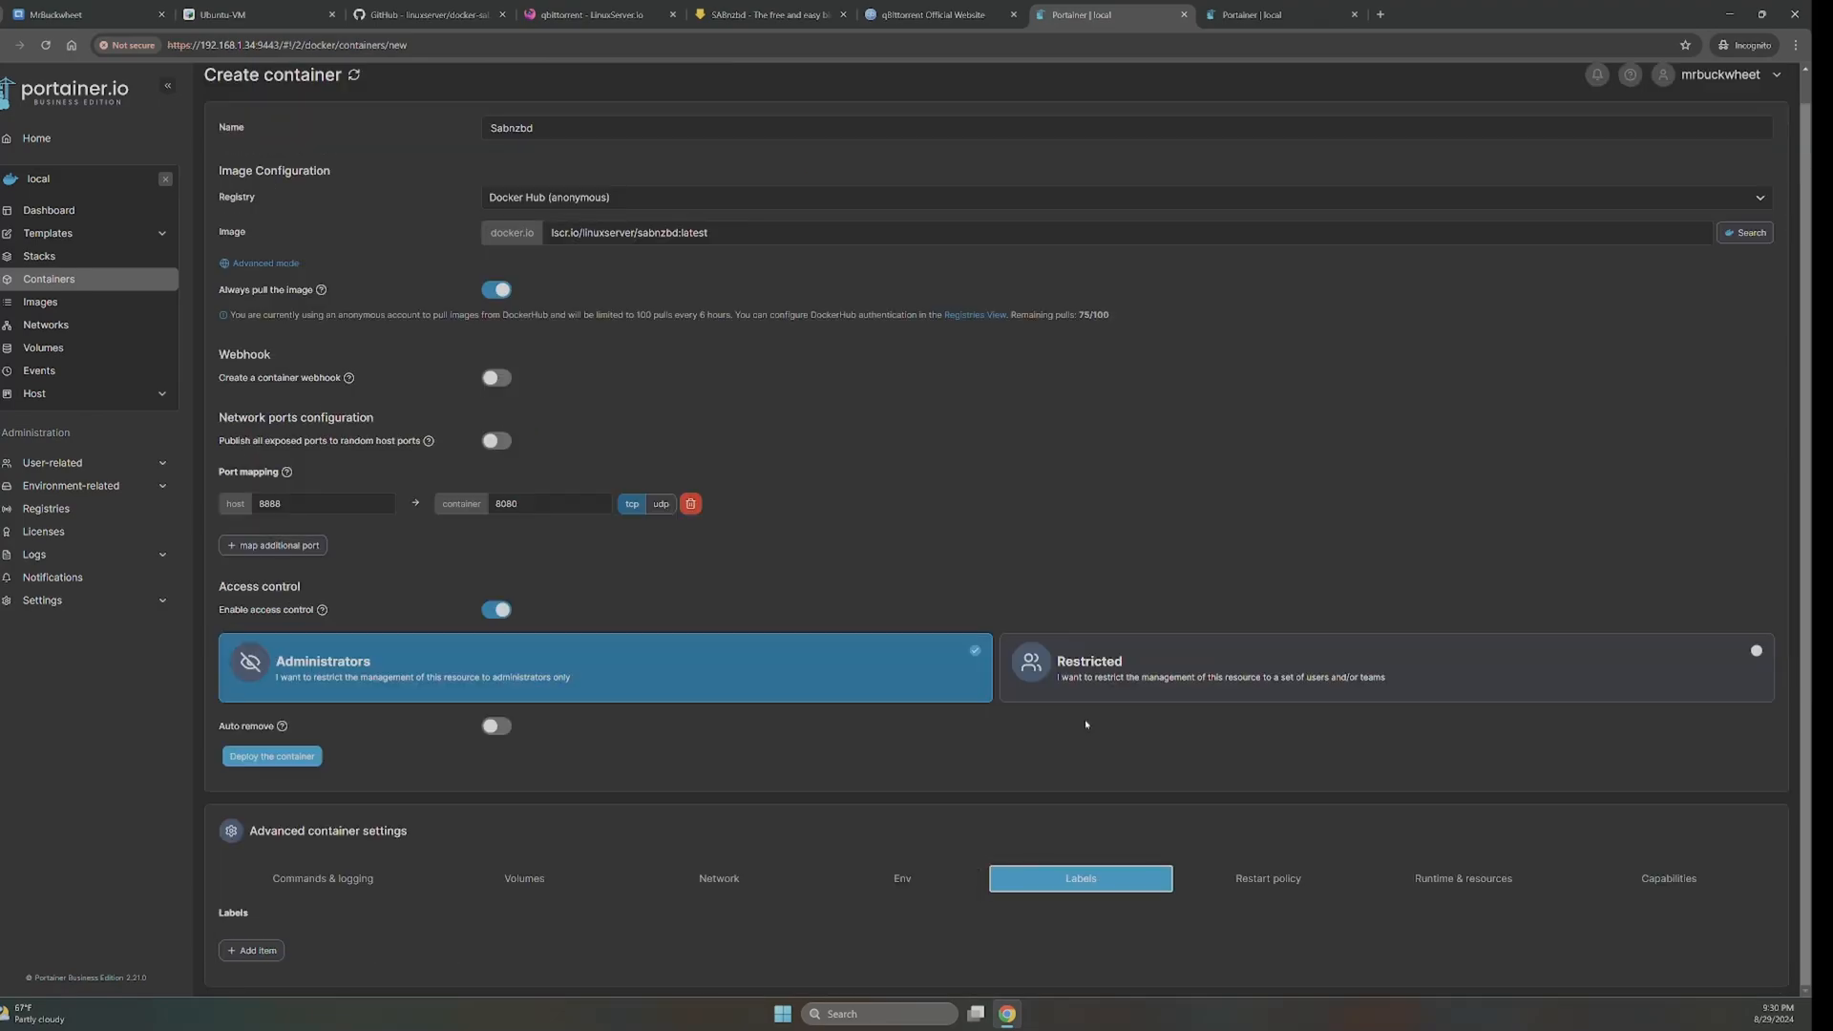
pyautogui.click(1293, 878)
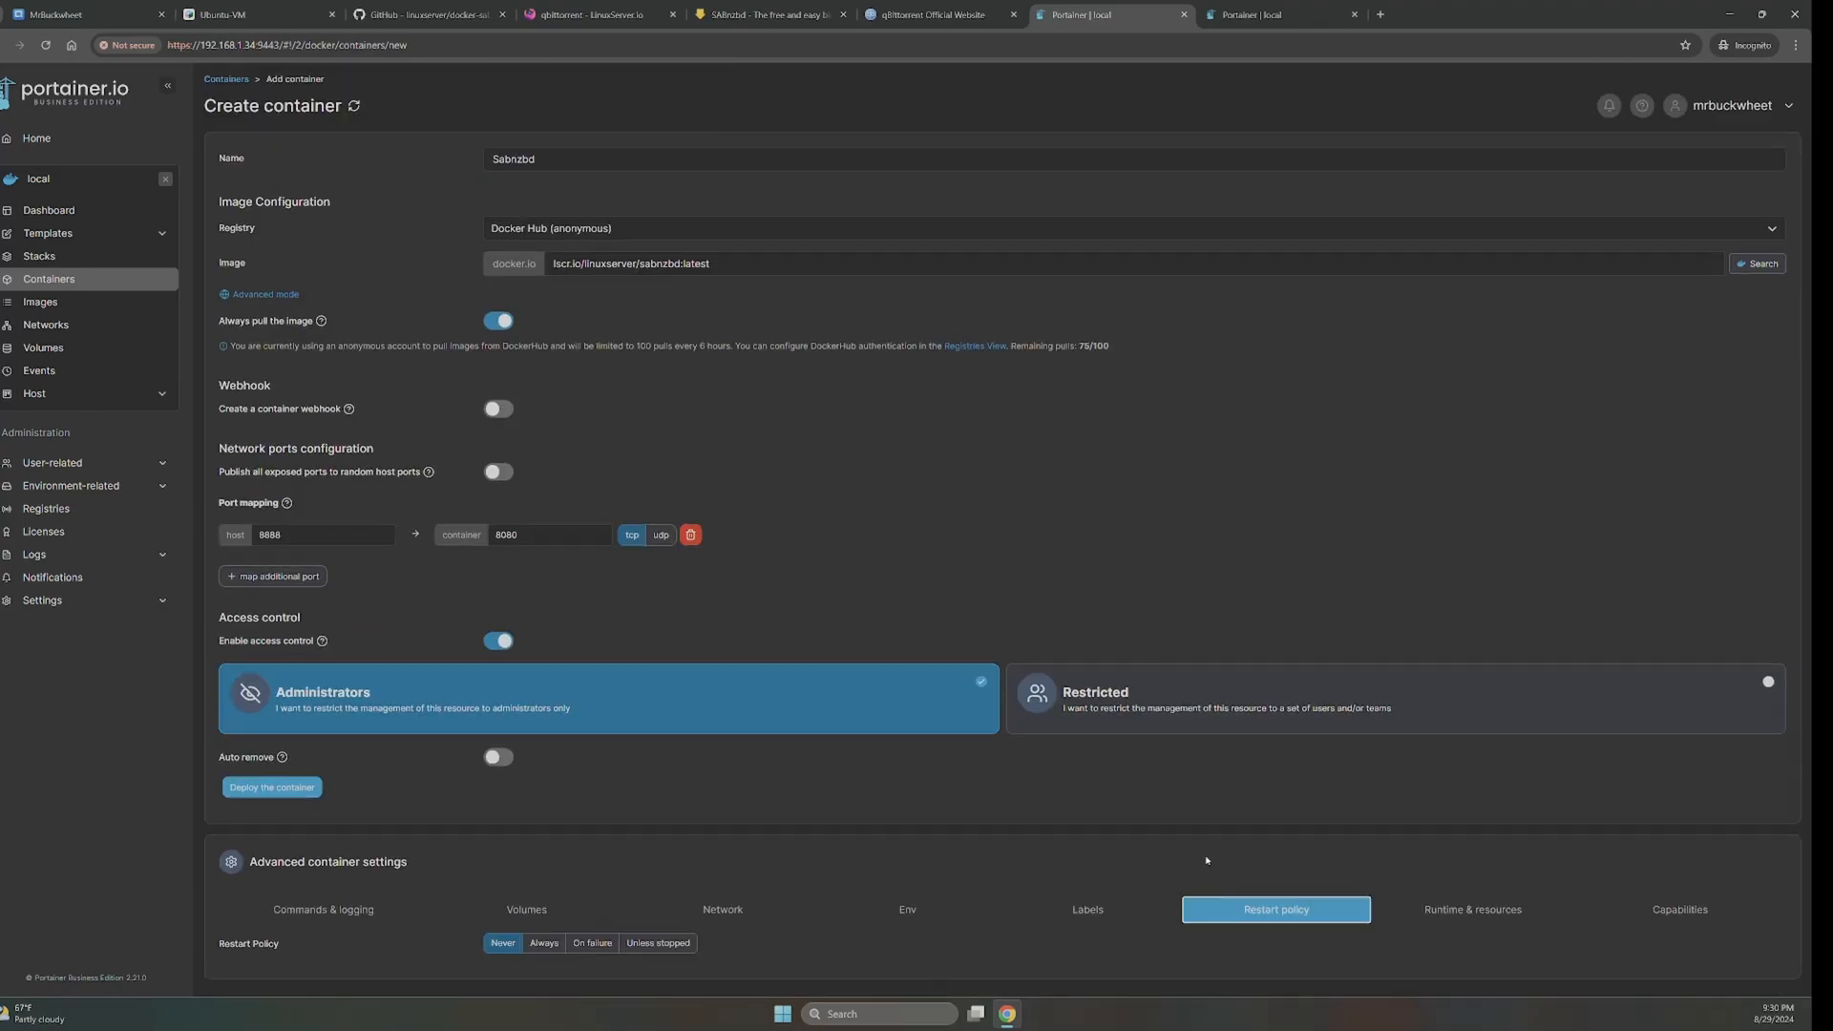
pyautogui.click(657, 948)
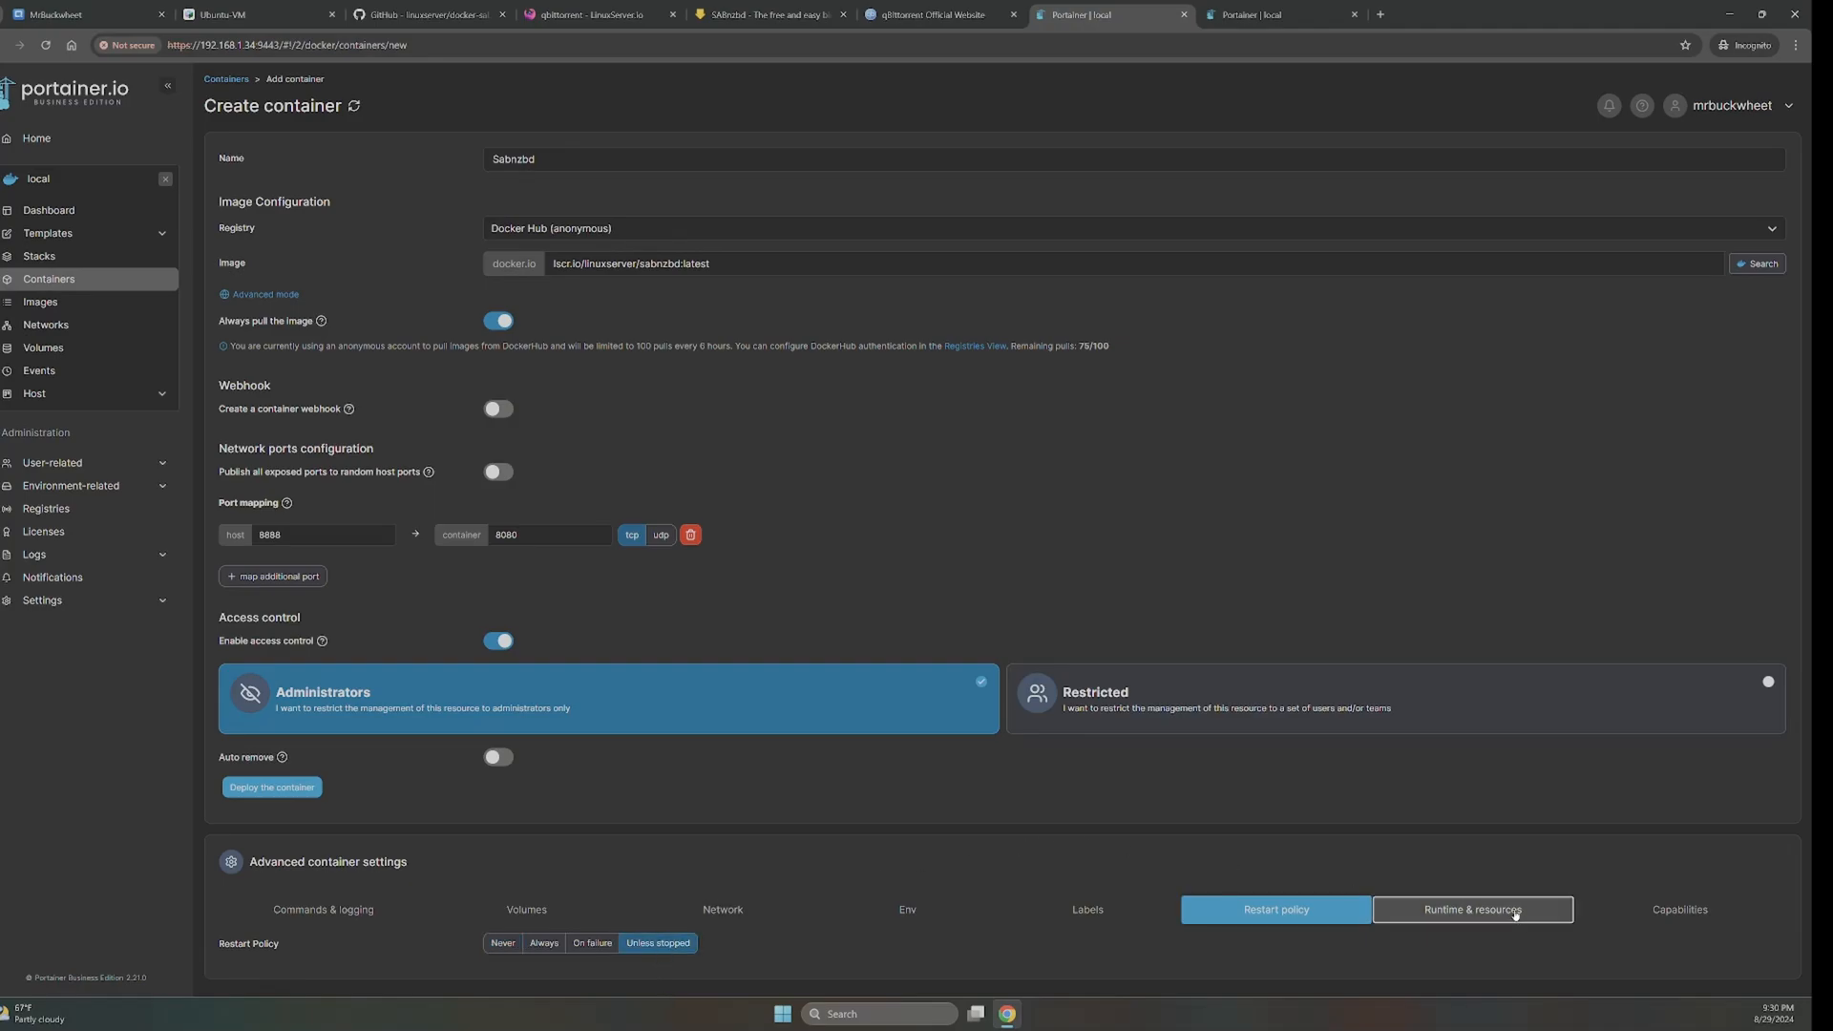
# - Review the runtime and resource settings and compare the container form with the sabnzbd docker-compose example on GitHub
pyautogui.click(1403, 910)
pyautogui.scroll(-4, 1120, 815)
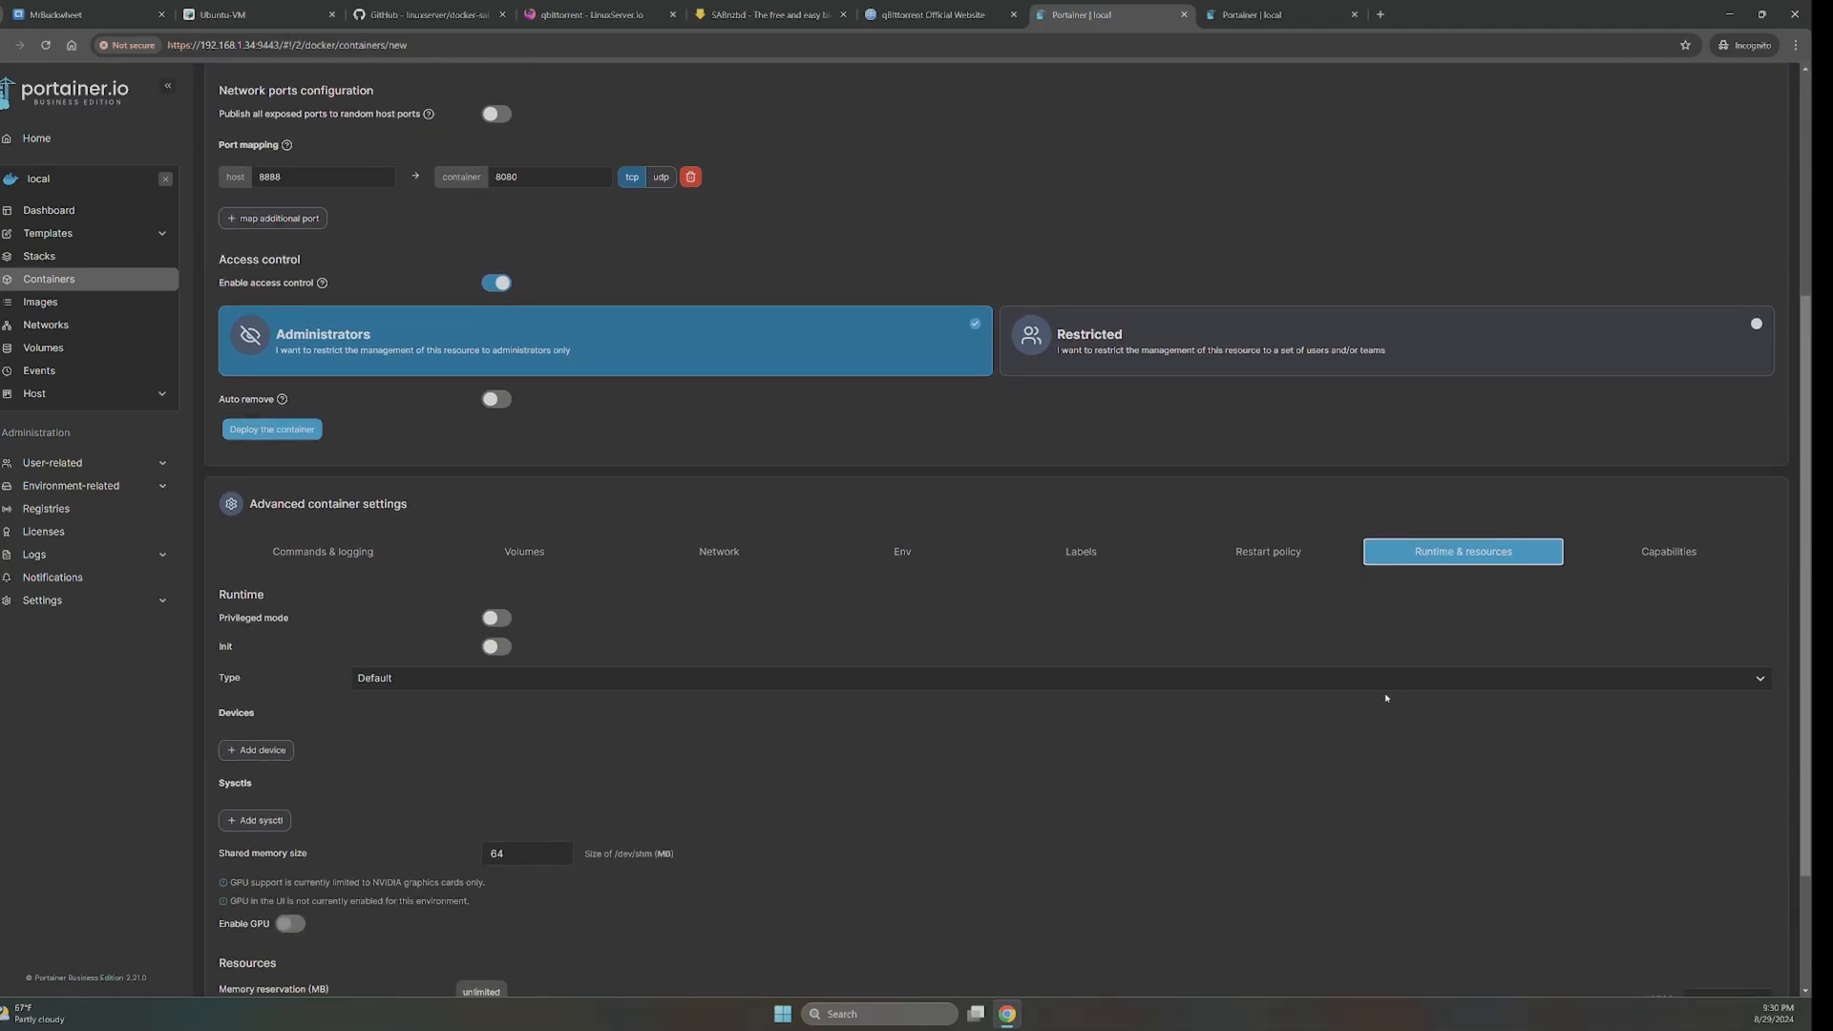
pyautogui.click(429, 14)
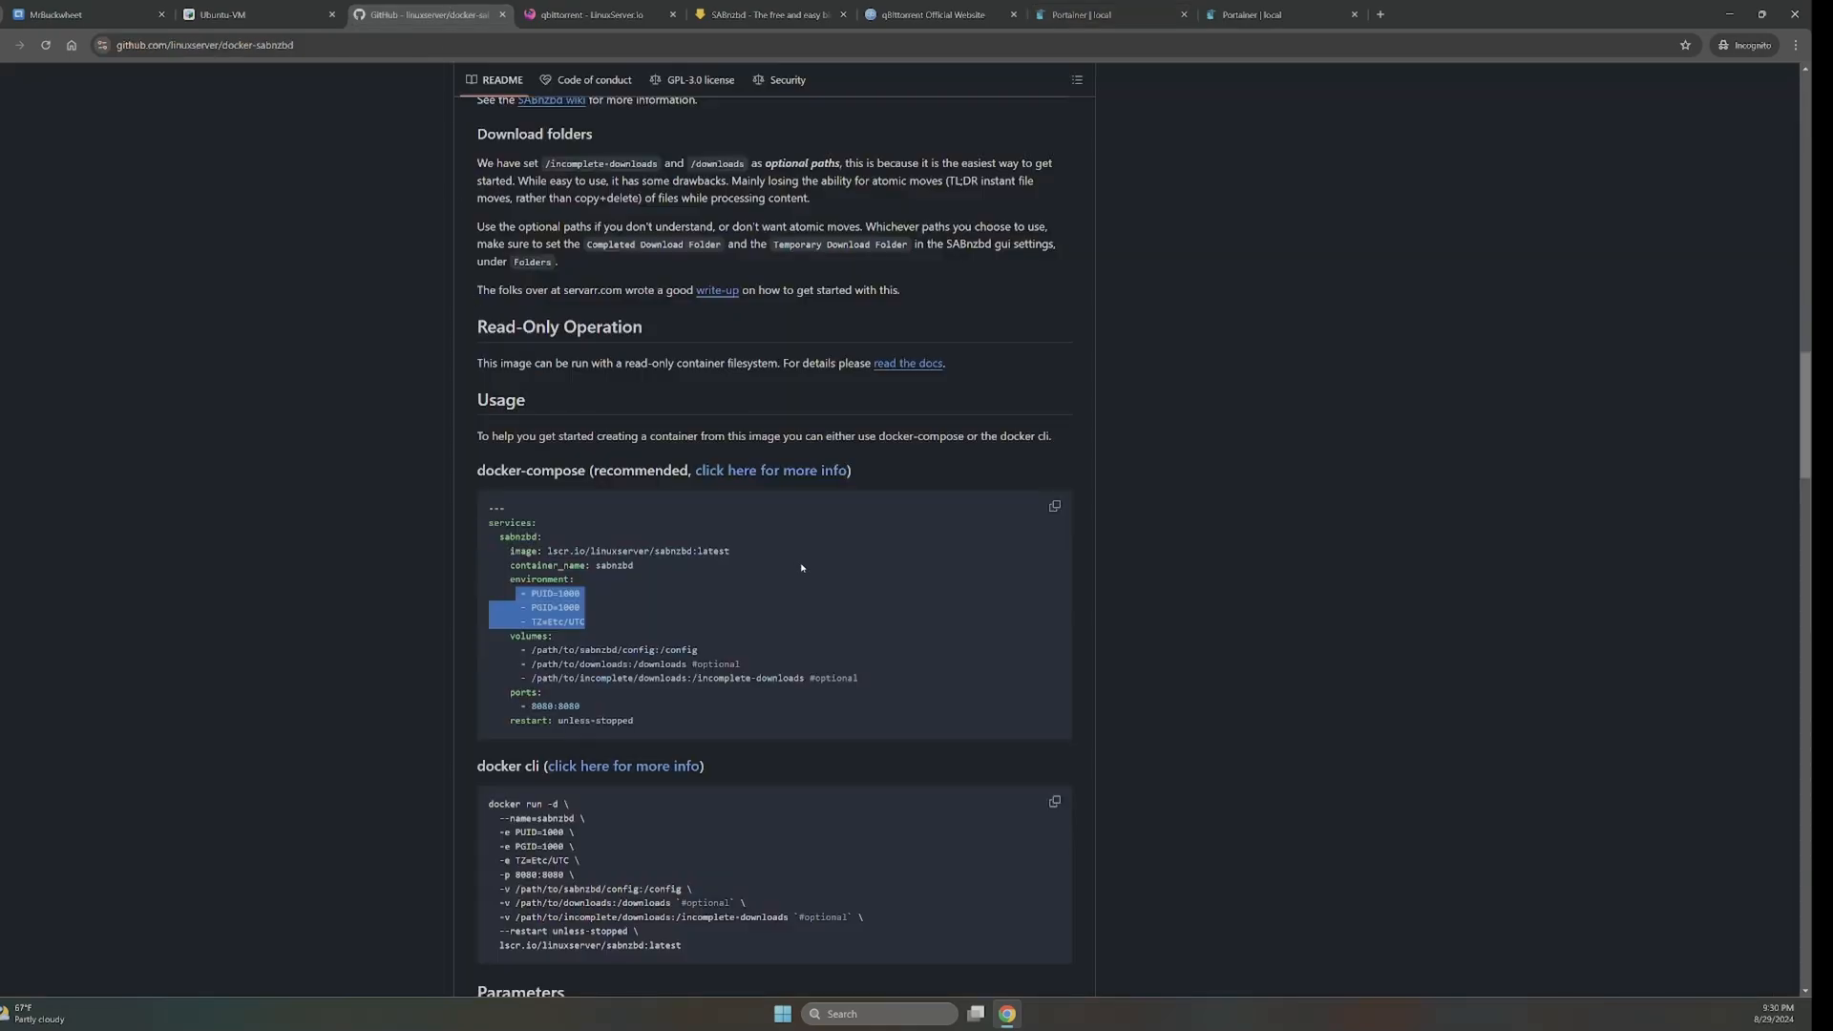
pyautogui.click(691, 689)
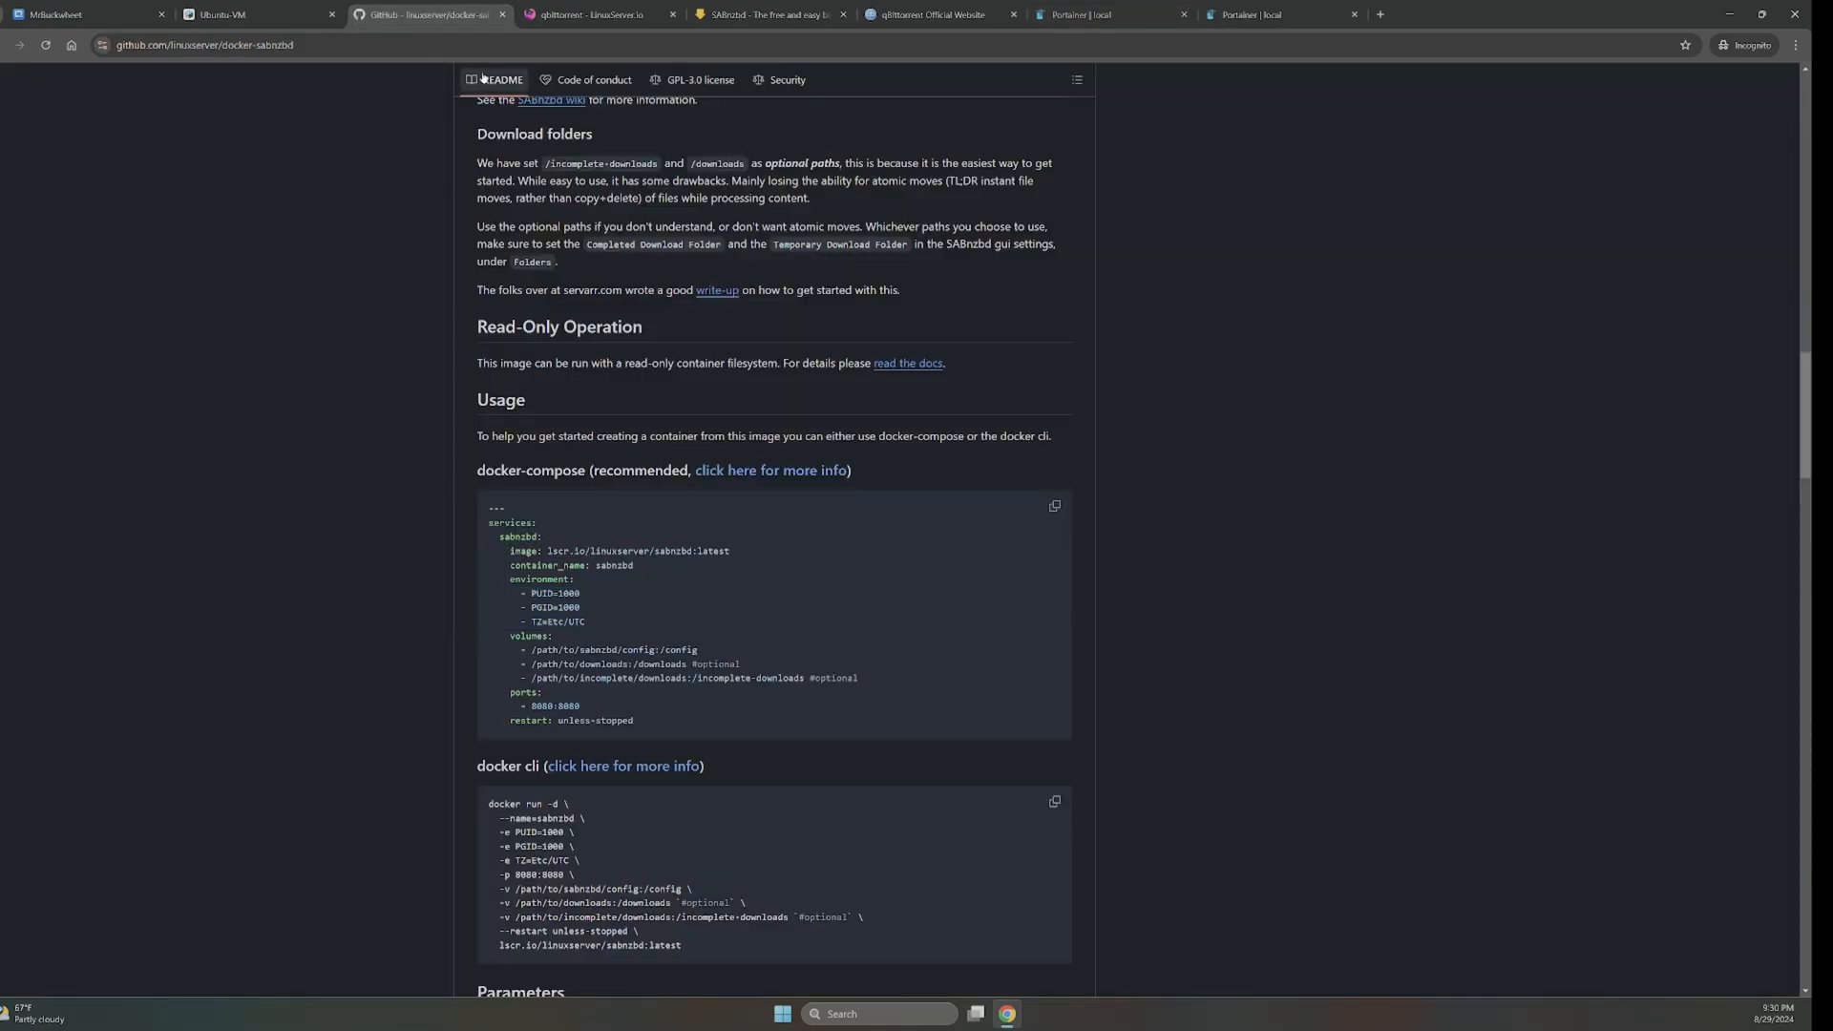
pyautogui.click(1081, 14)
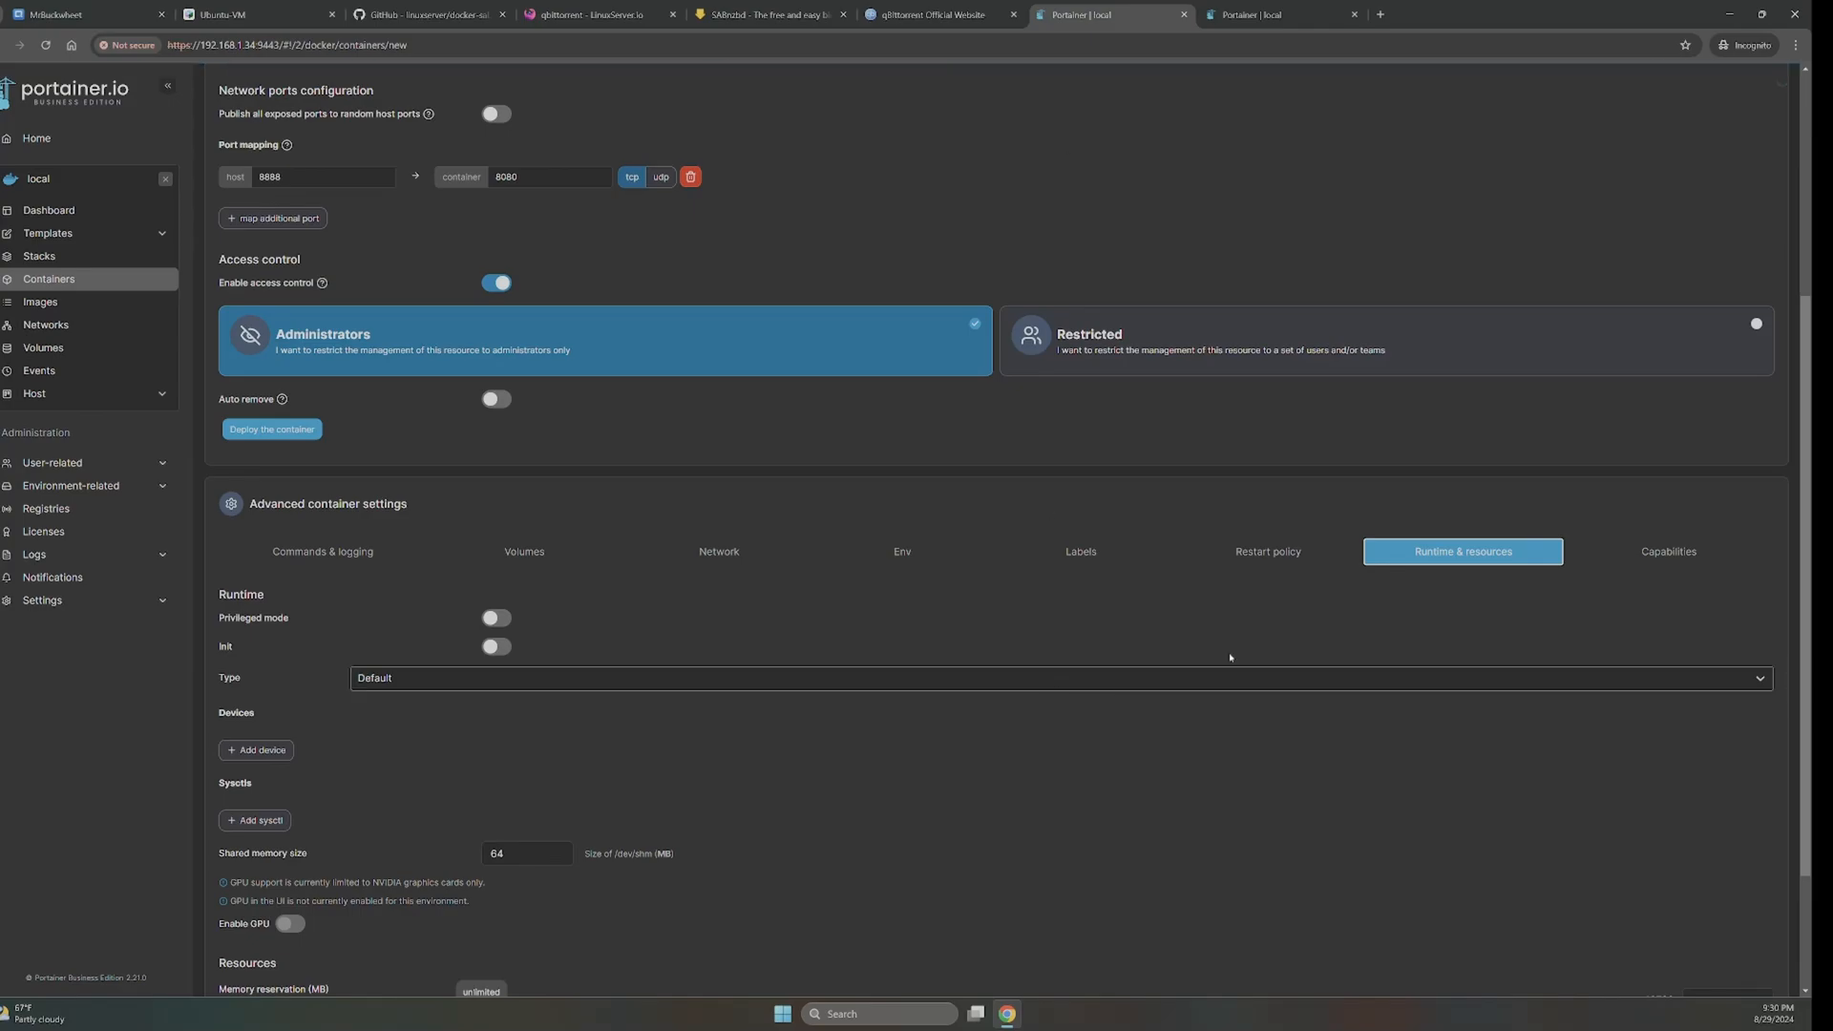
# - Deploy the Sabnzbd container and open its web interface through the published port 8888
pyautogui.scroll(-2, 765, 593)
pyautogui.scroll(5, 593, 614)
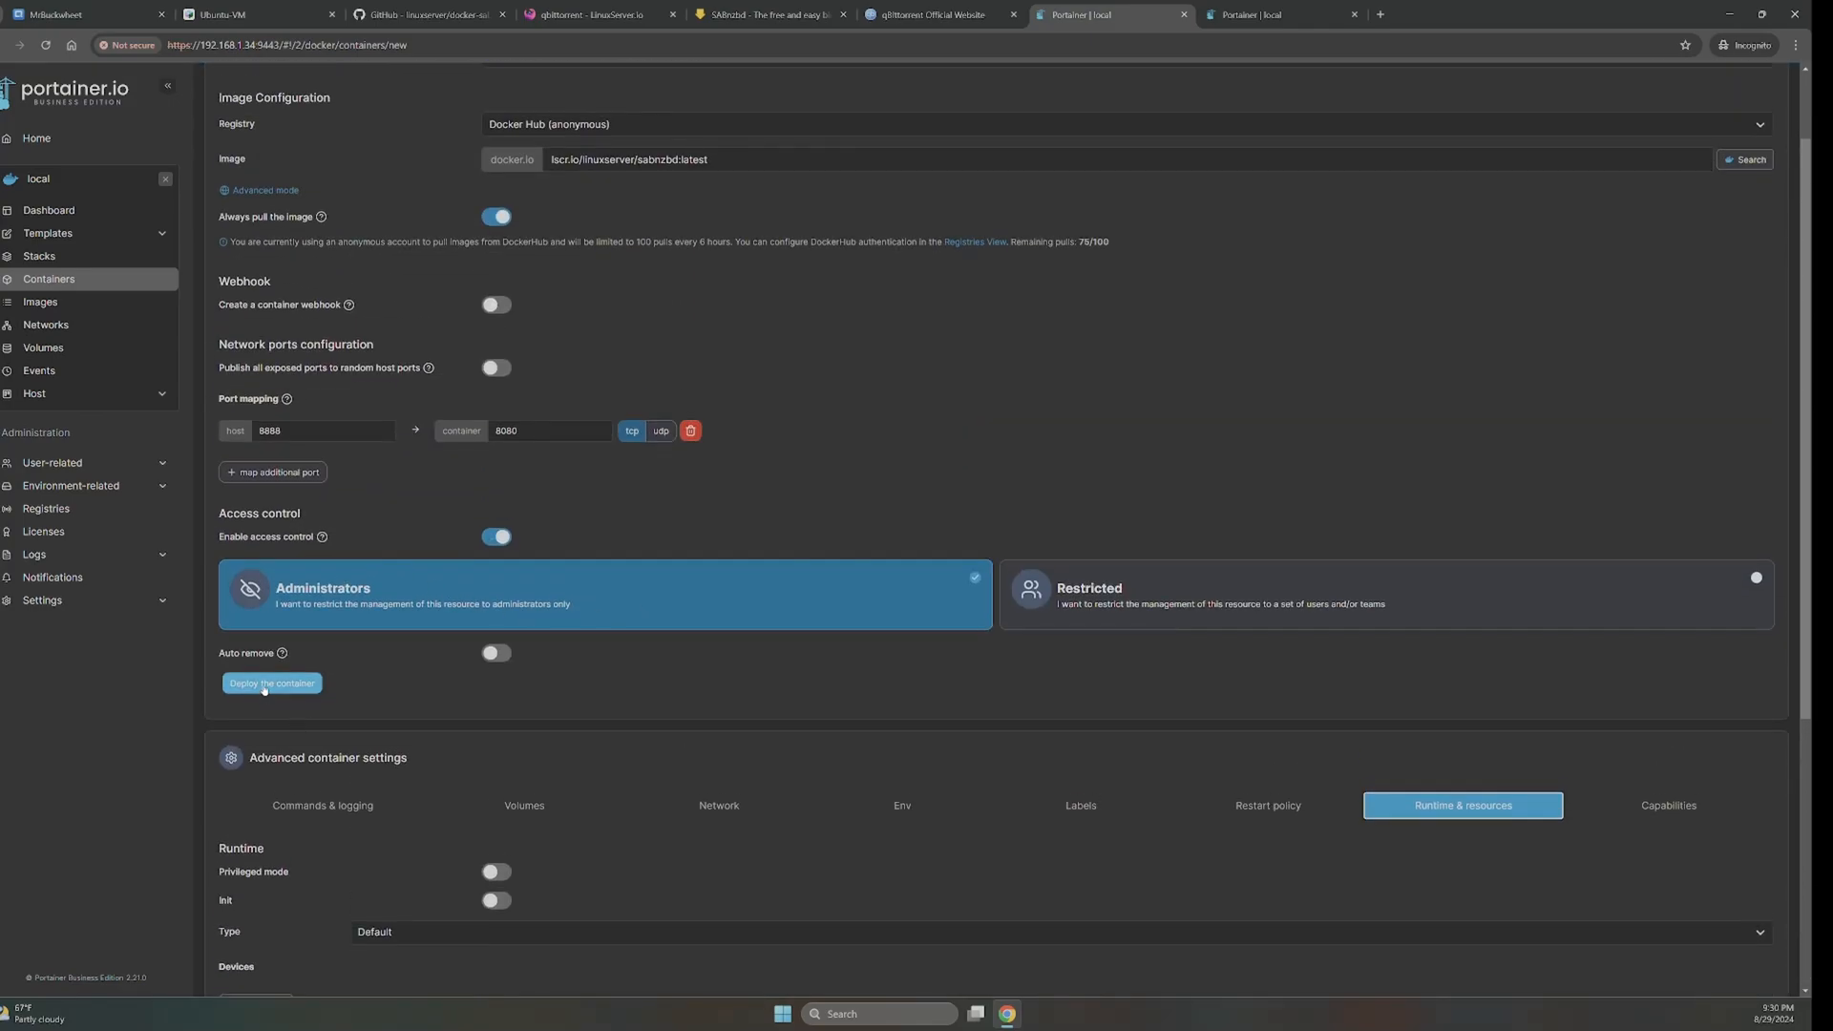
pyautogui.click(272, 684)
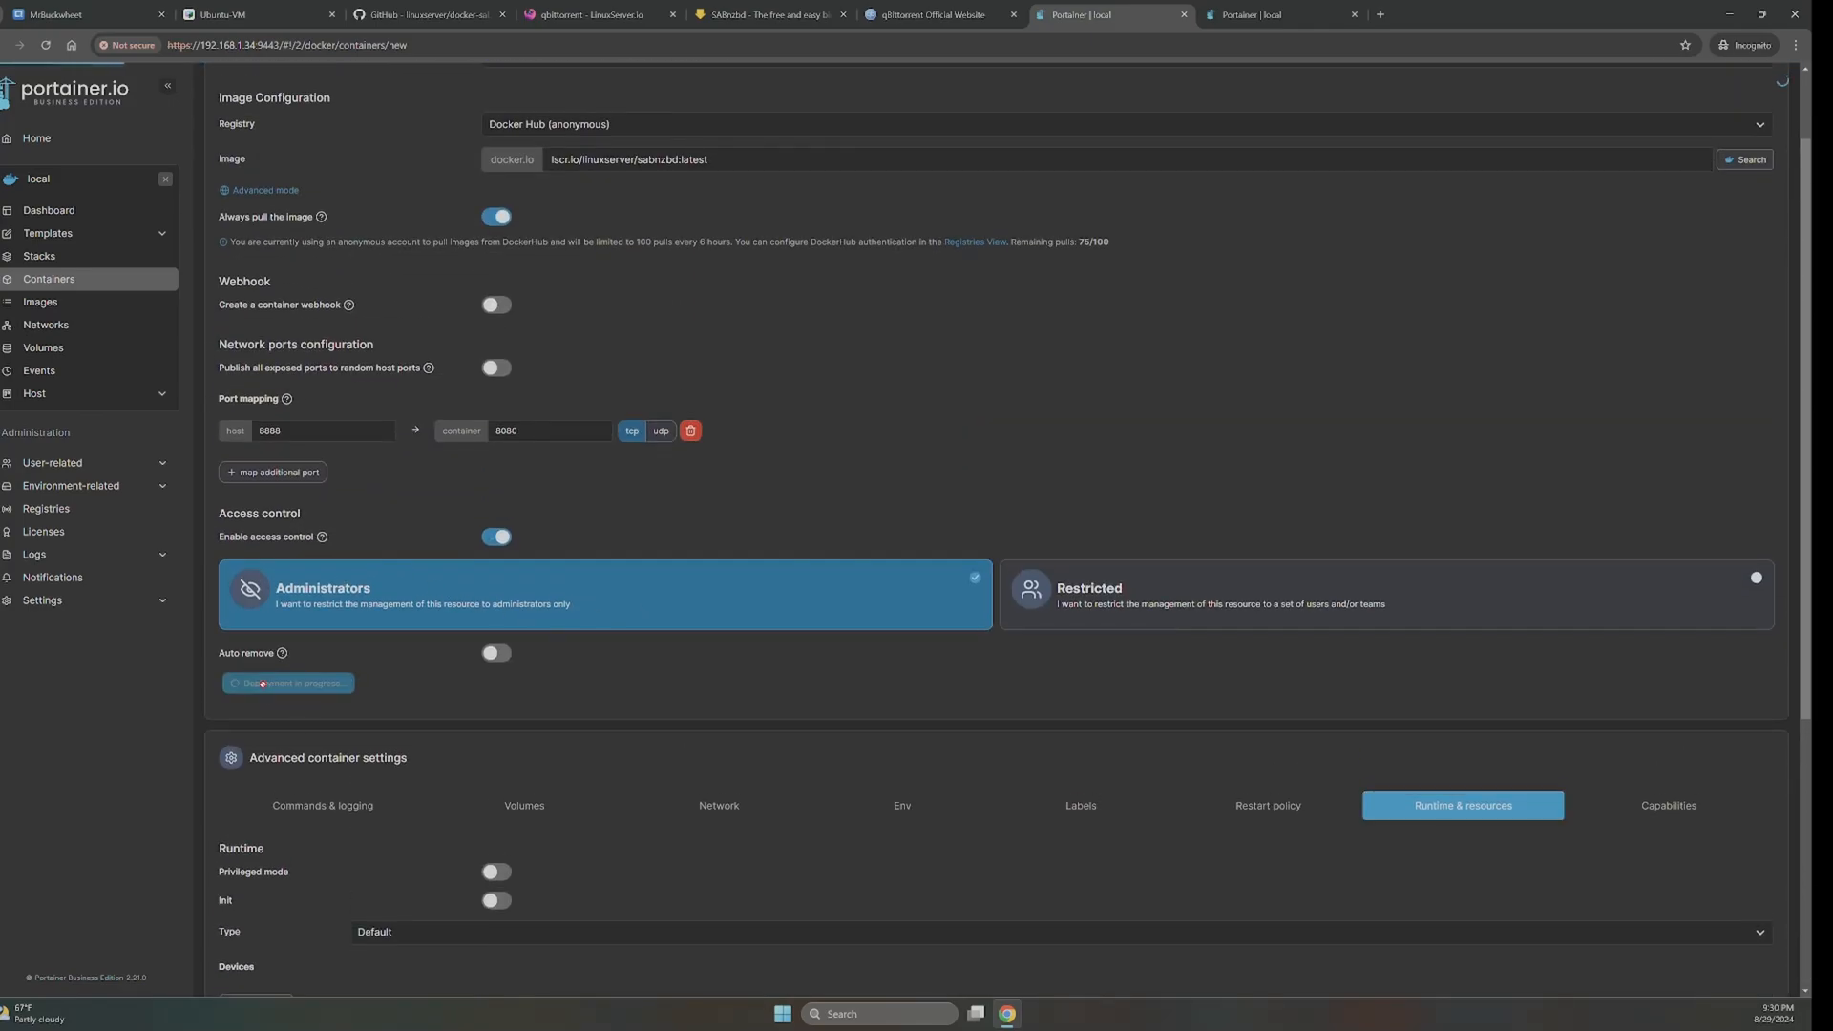
pyautogui.scroll(2, 815, 495)
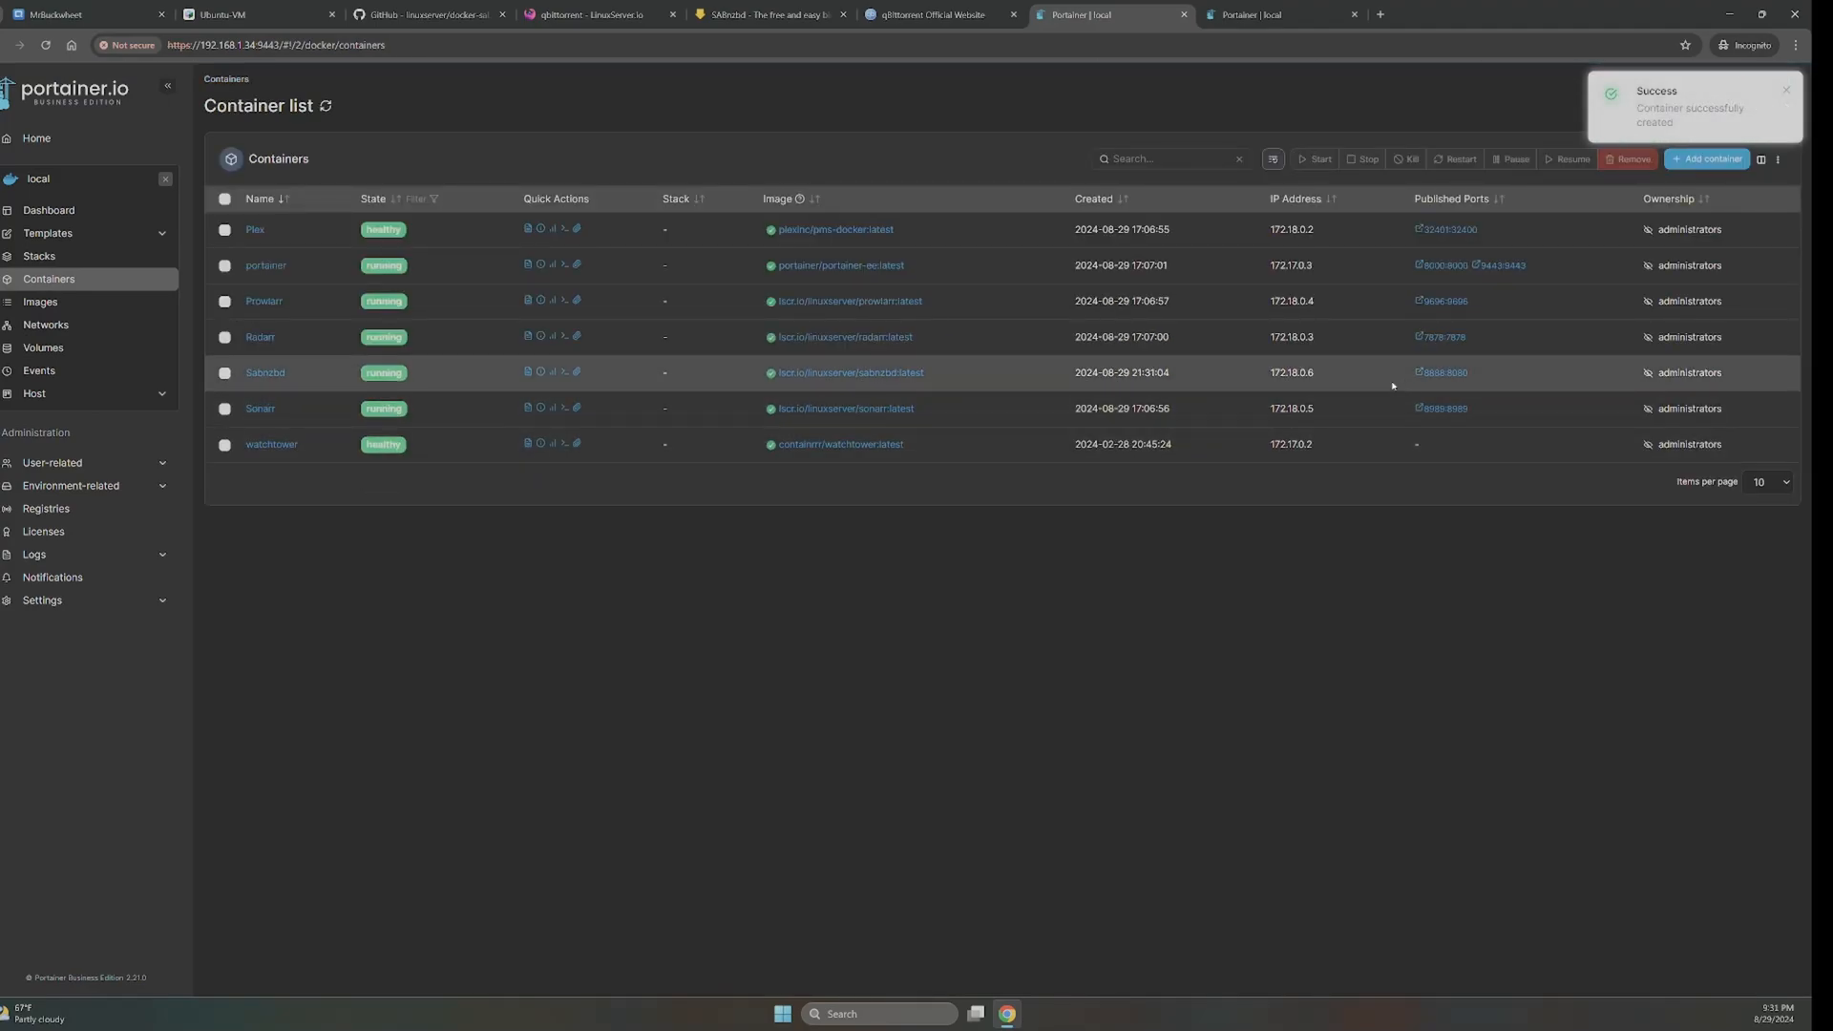
pyautogui.click(1432, 374)
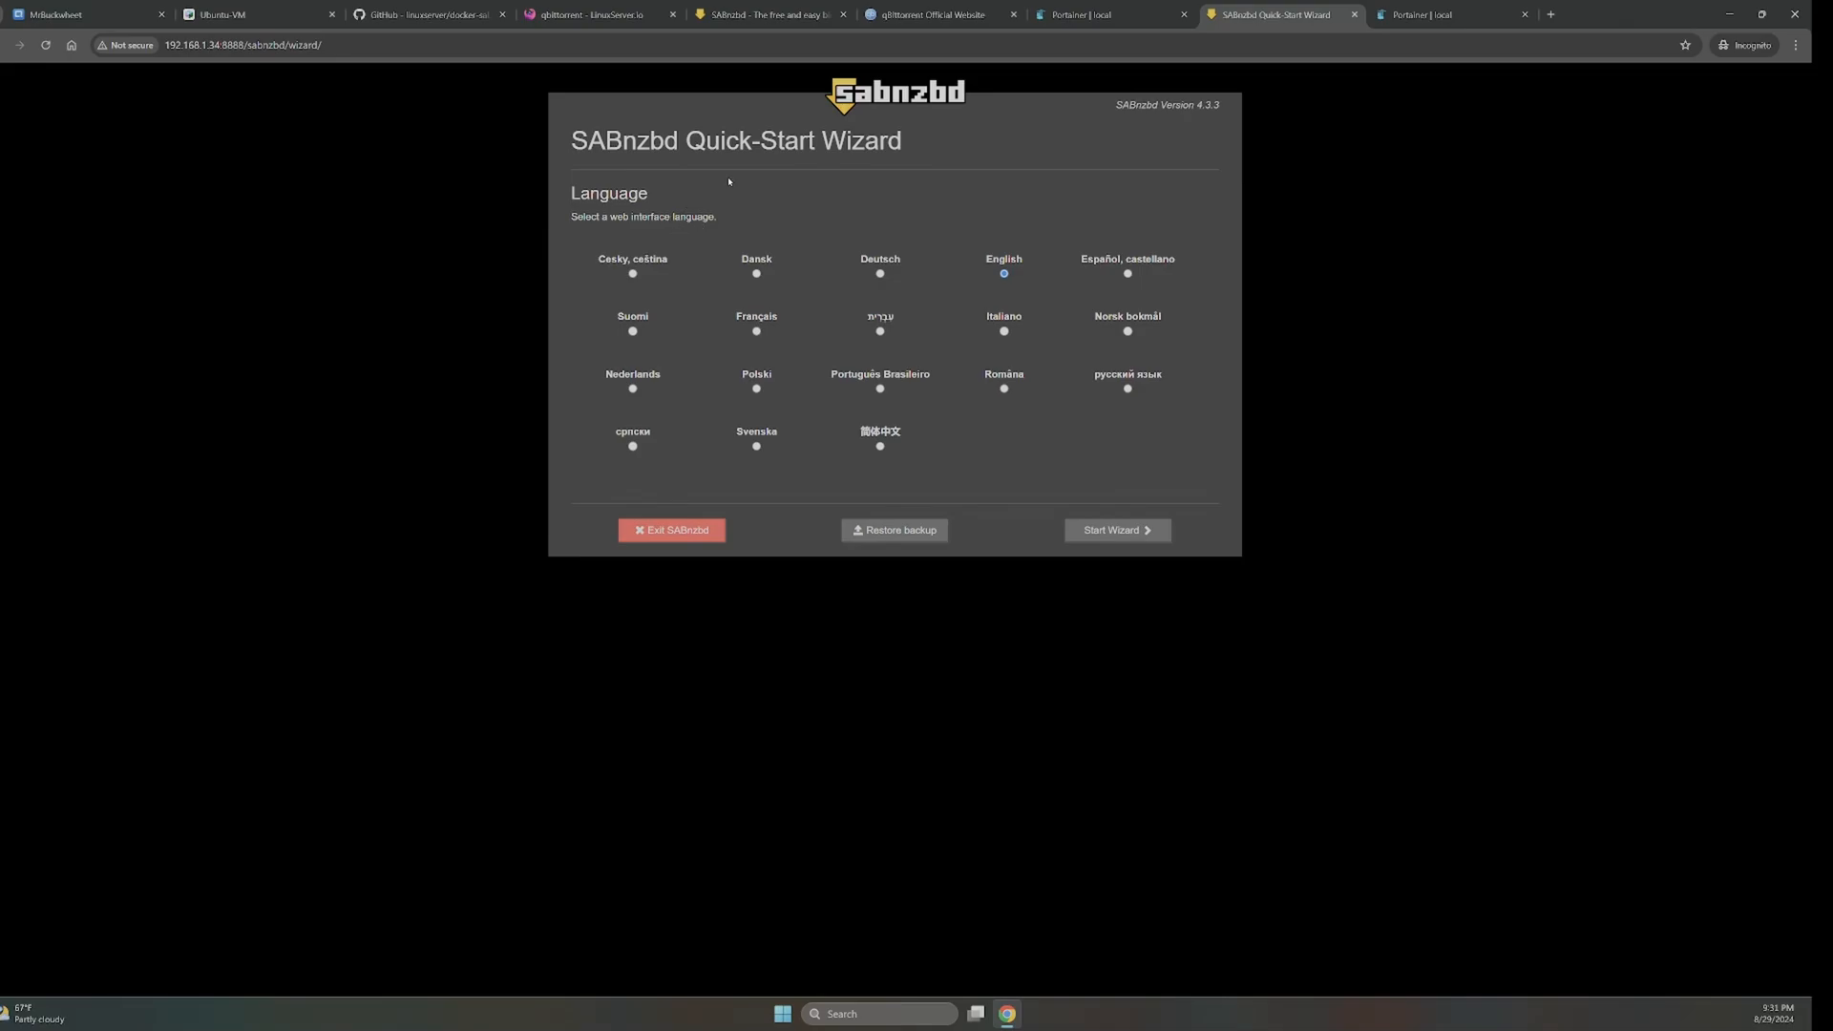
# - Review the latest image tag on the LinuxServer.io qbittorrent page and open the docker-qbittorrent GitHub repository from it
pyautogui.click(596, 14)
pyautogui.scroll(-2, 869, 487)
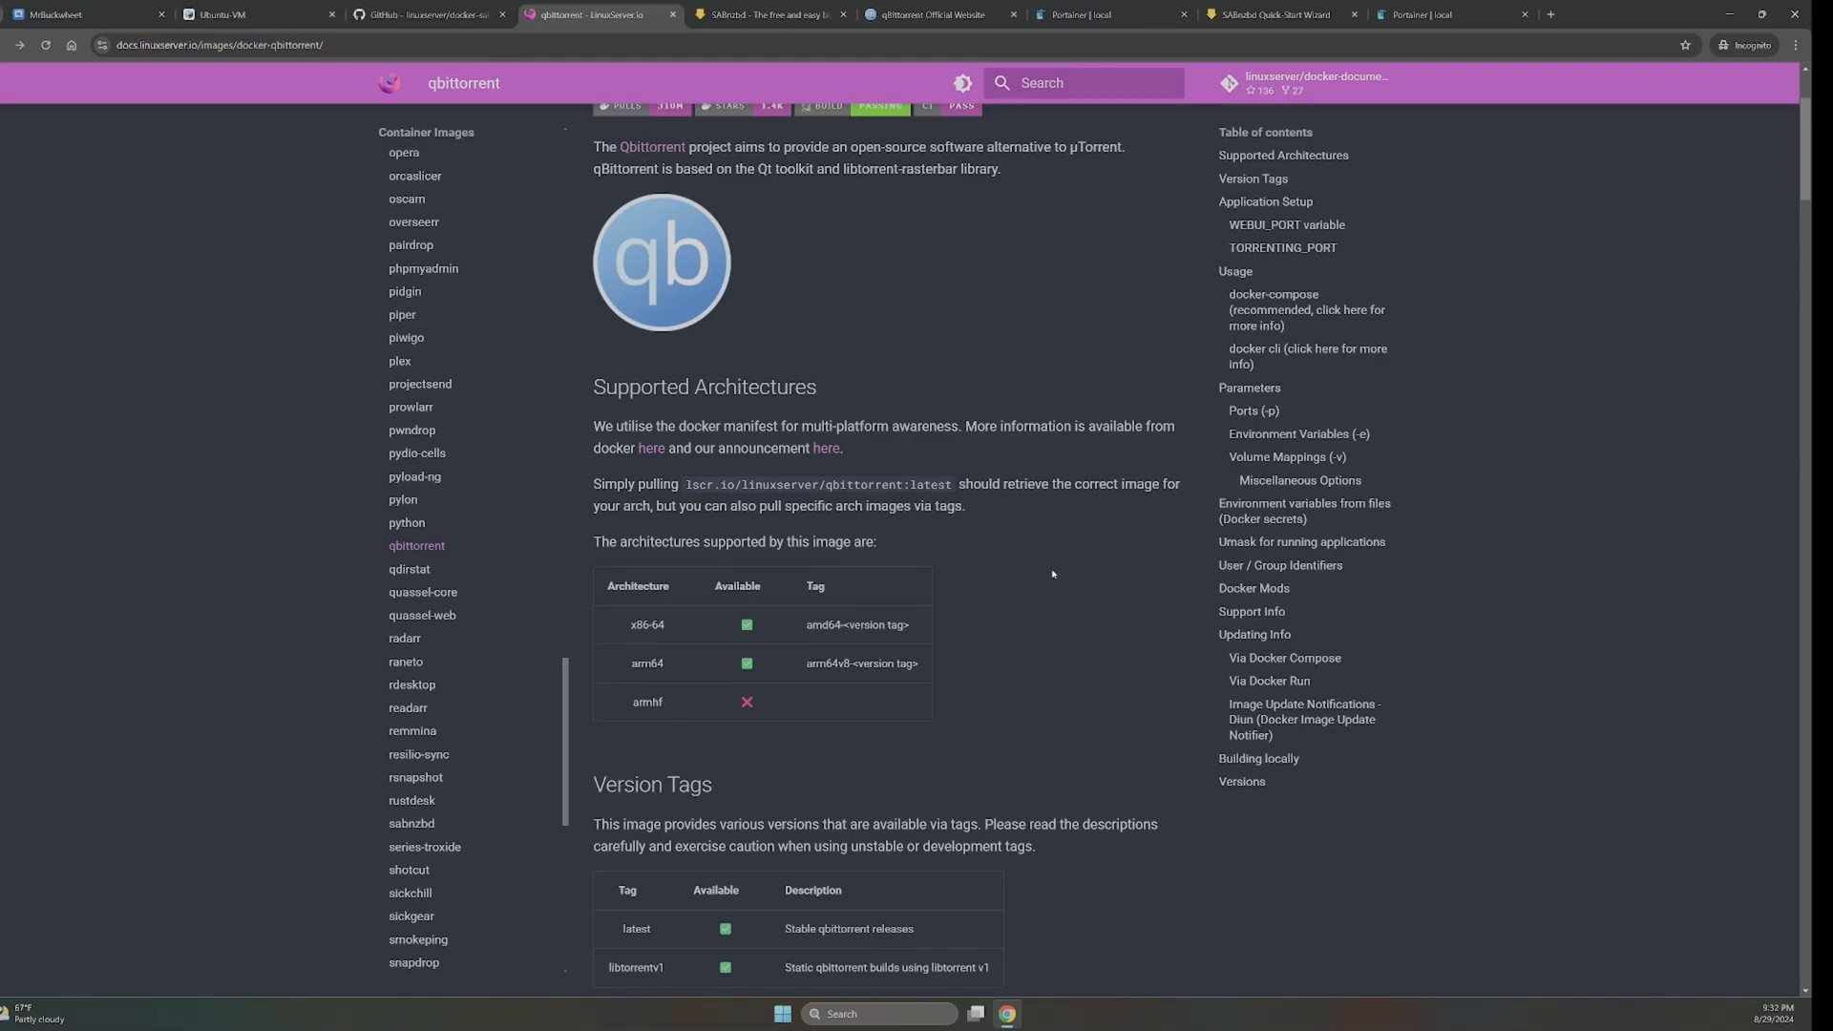
pyautogui.moveTo(909, 489); pyautogui.dragTo(956, 495)
pyautogui.scroll(3, 737, 213)
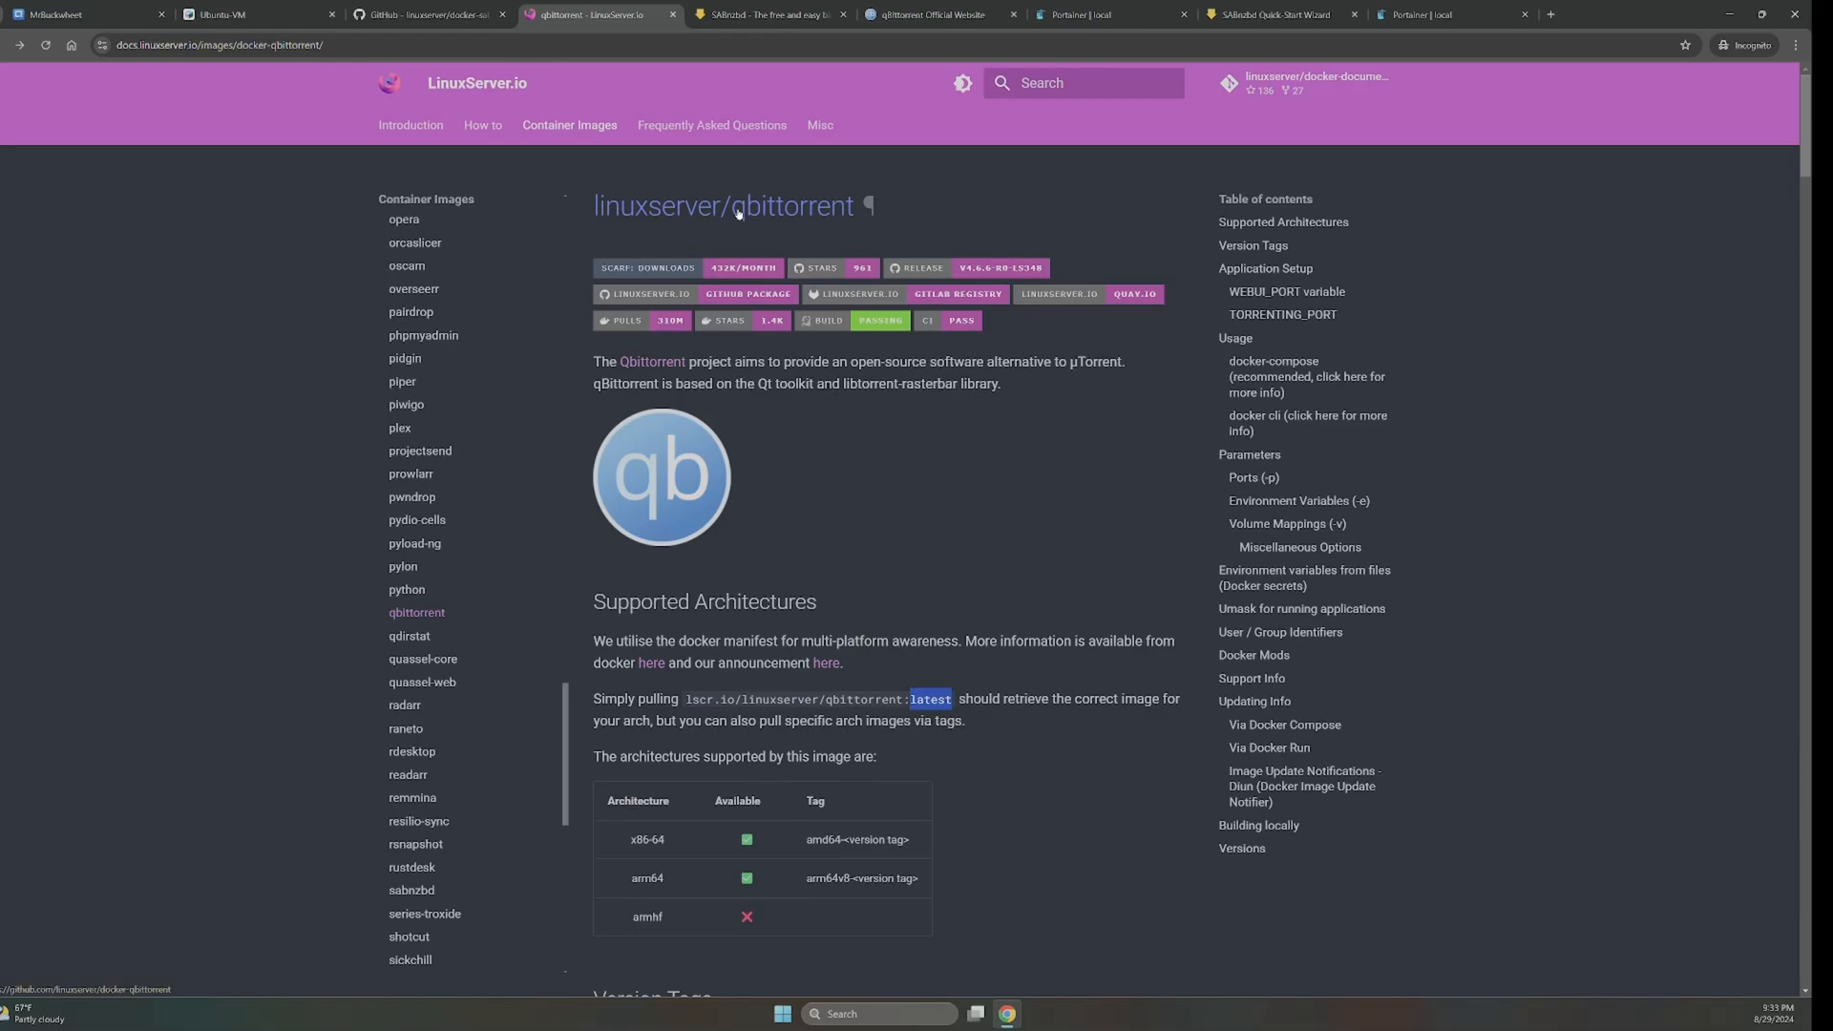
pyautogui.click(738, 213)
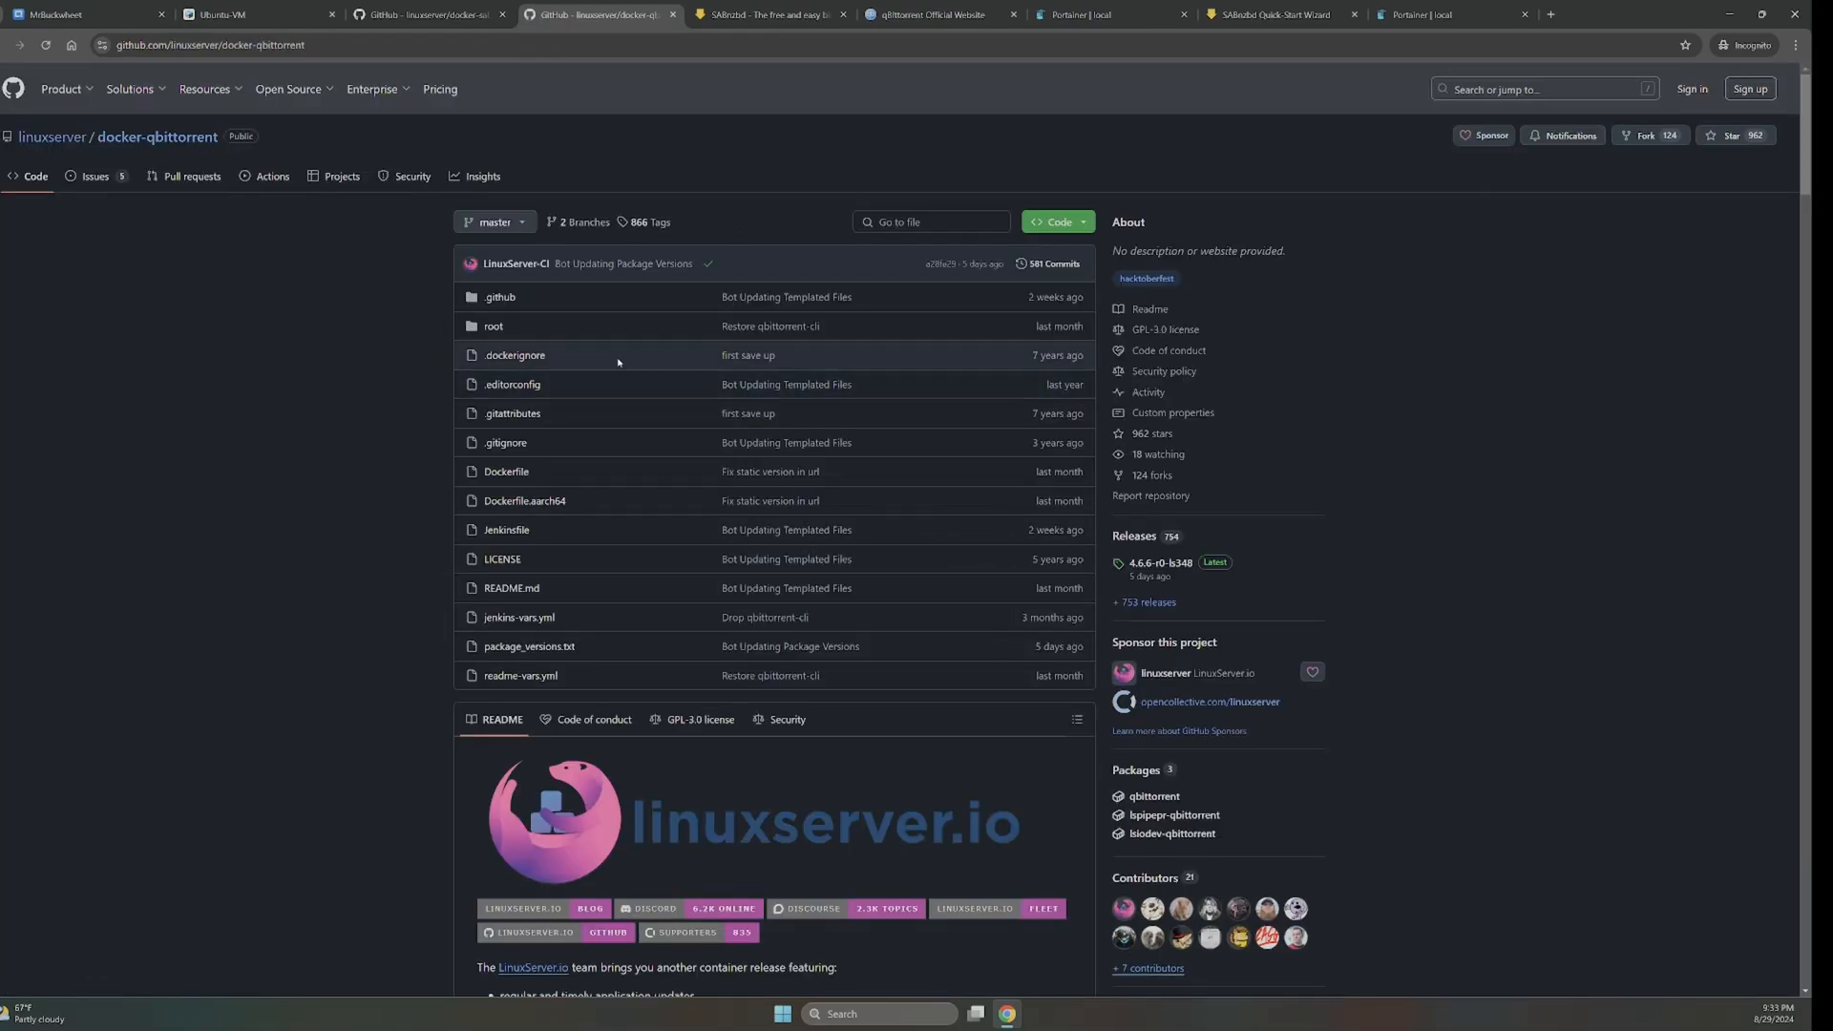
# - Copy the image name lscr.io/linuxserver/qbittorrent:latest from the docker-compose example in the docker-qbittorrent README
pyautogui.scroll(-15, 618, 361)
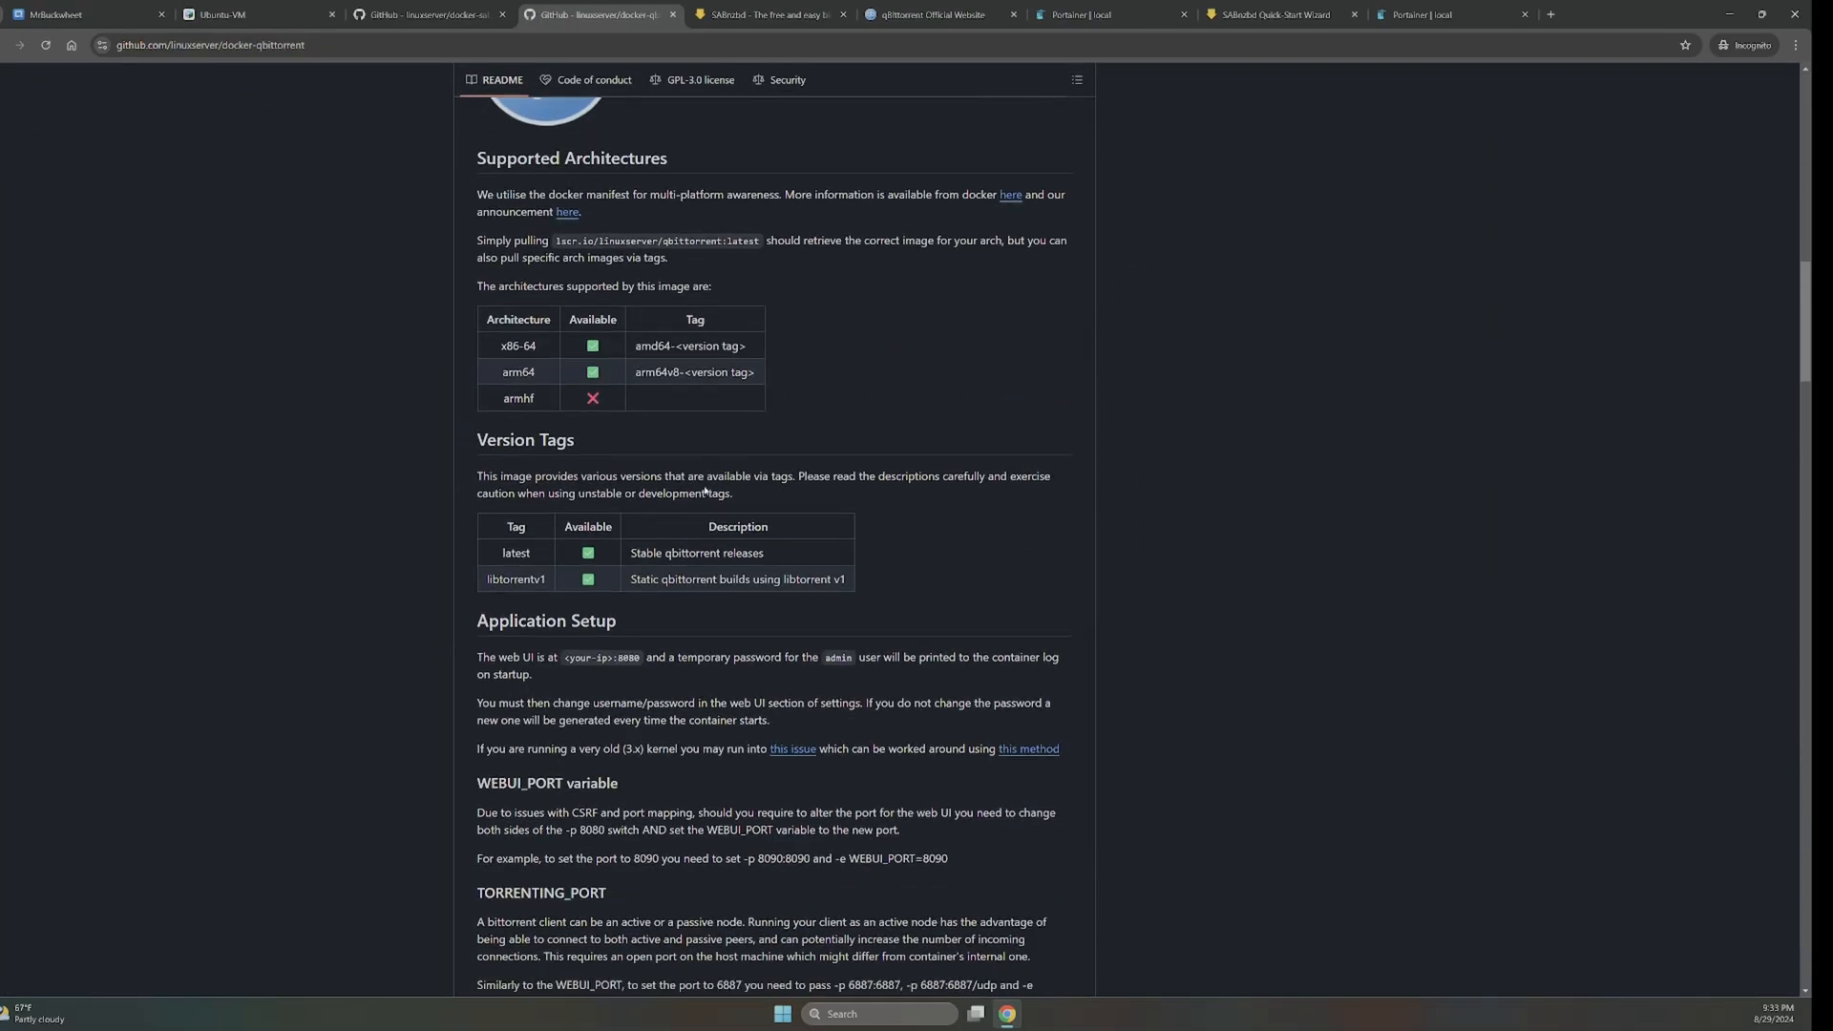
pyautogui.scroll(-8, 705, 489)
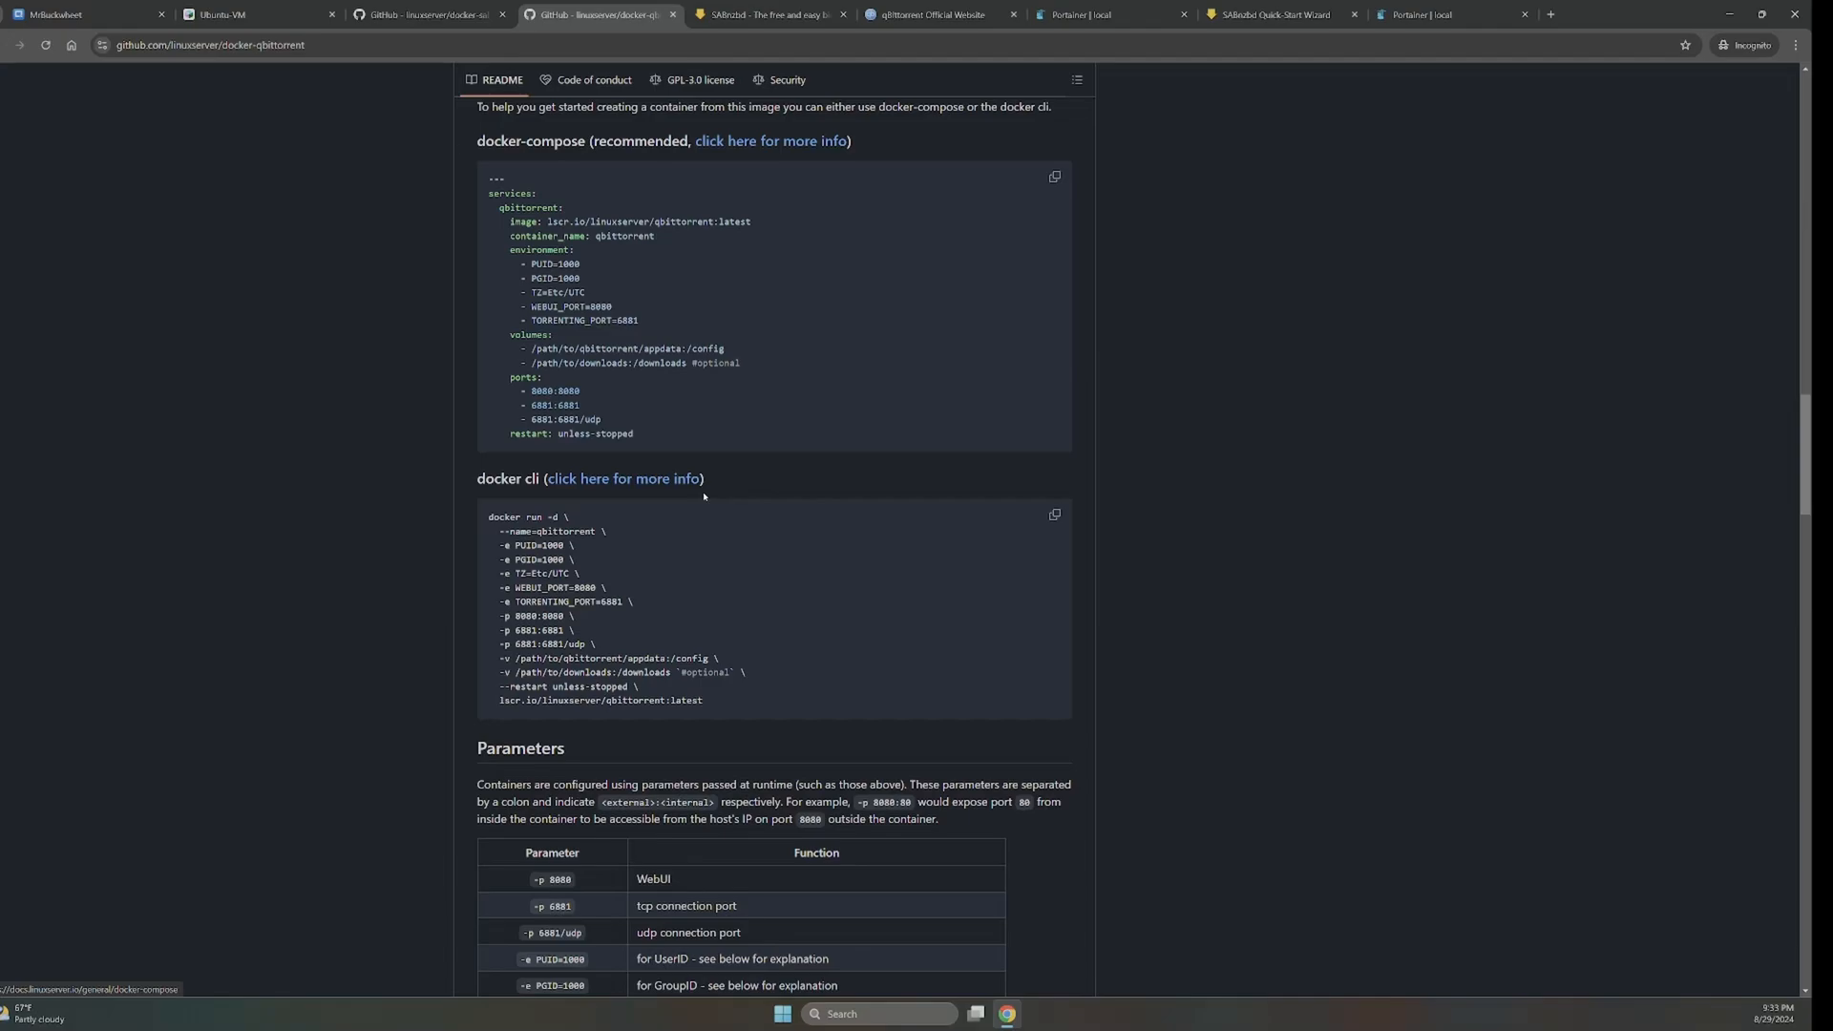
pyautogui.scroll(3, 704, 494)
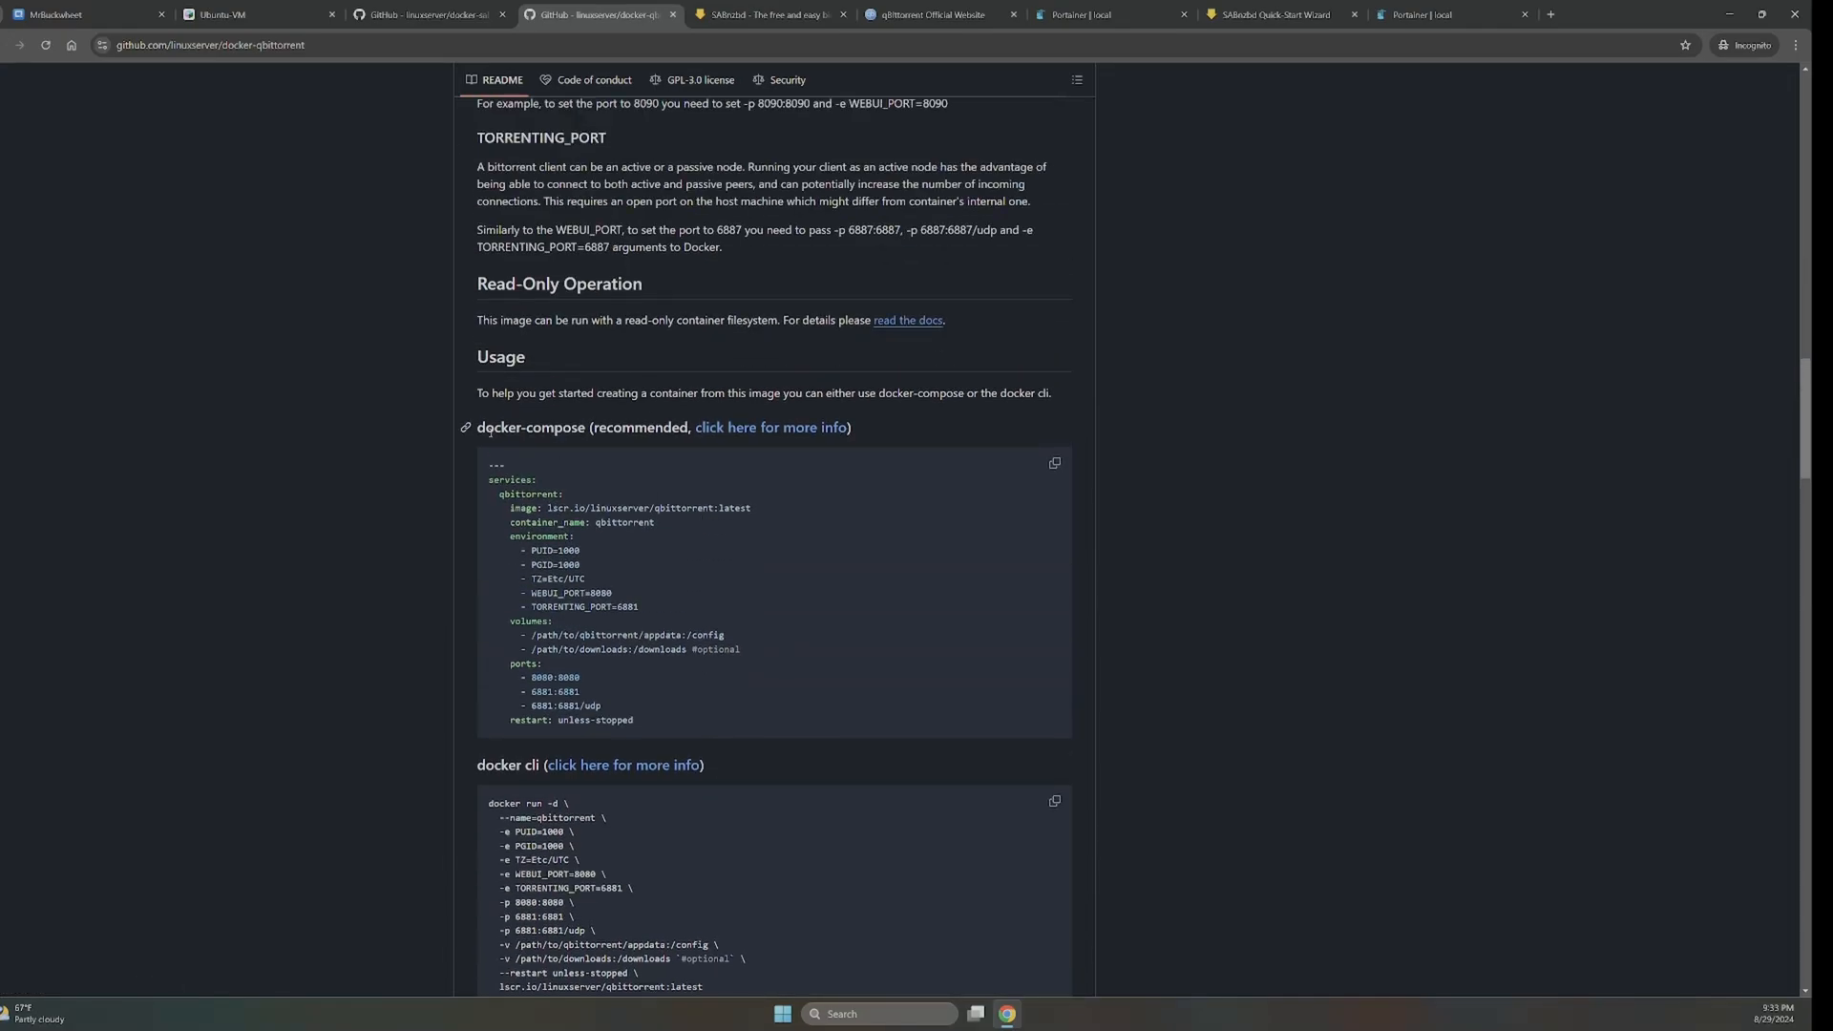
pyautogui.moveTo(640, 723); pyautogui.dragTo(512, 509)
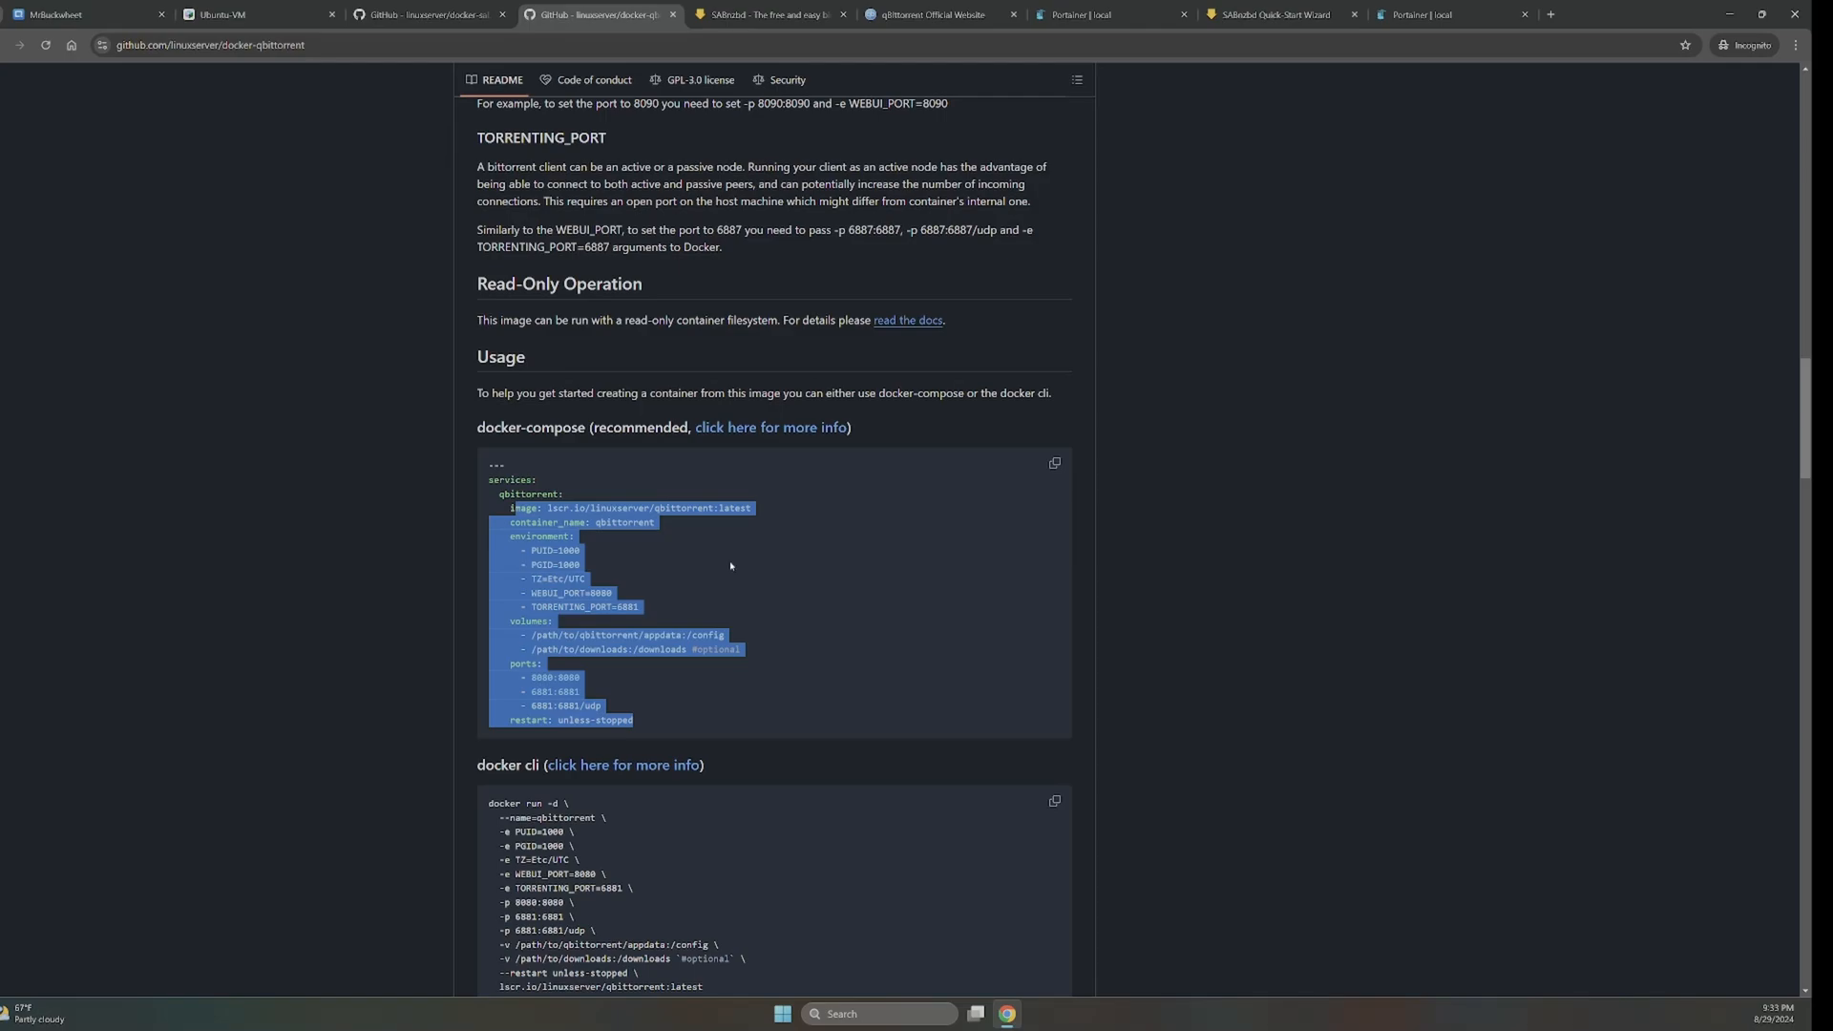
pyautogui.click(773, 527)
pyautogui.moveTo(758, 508); pyautogui.dragTo(548, 520)
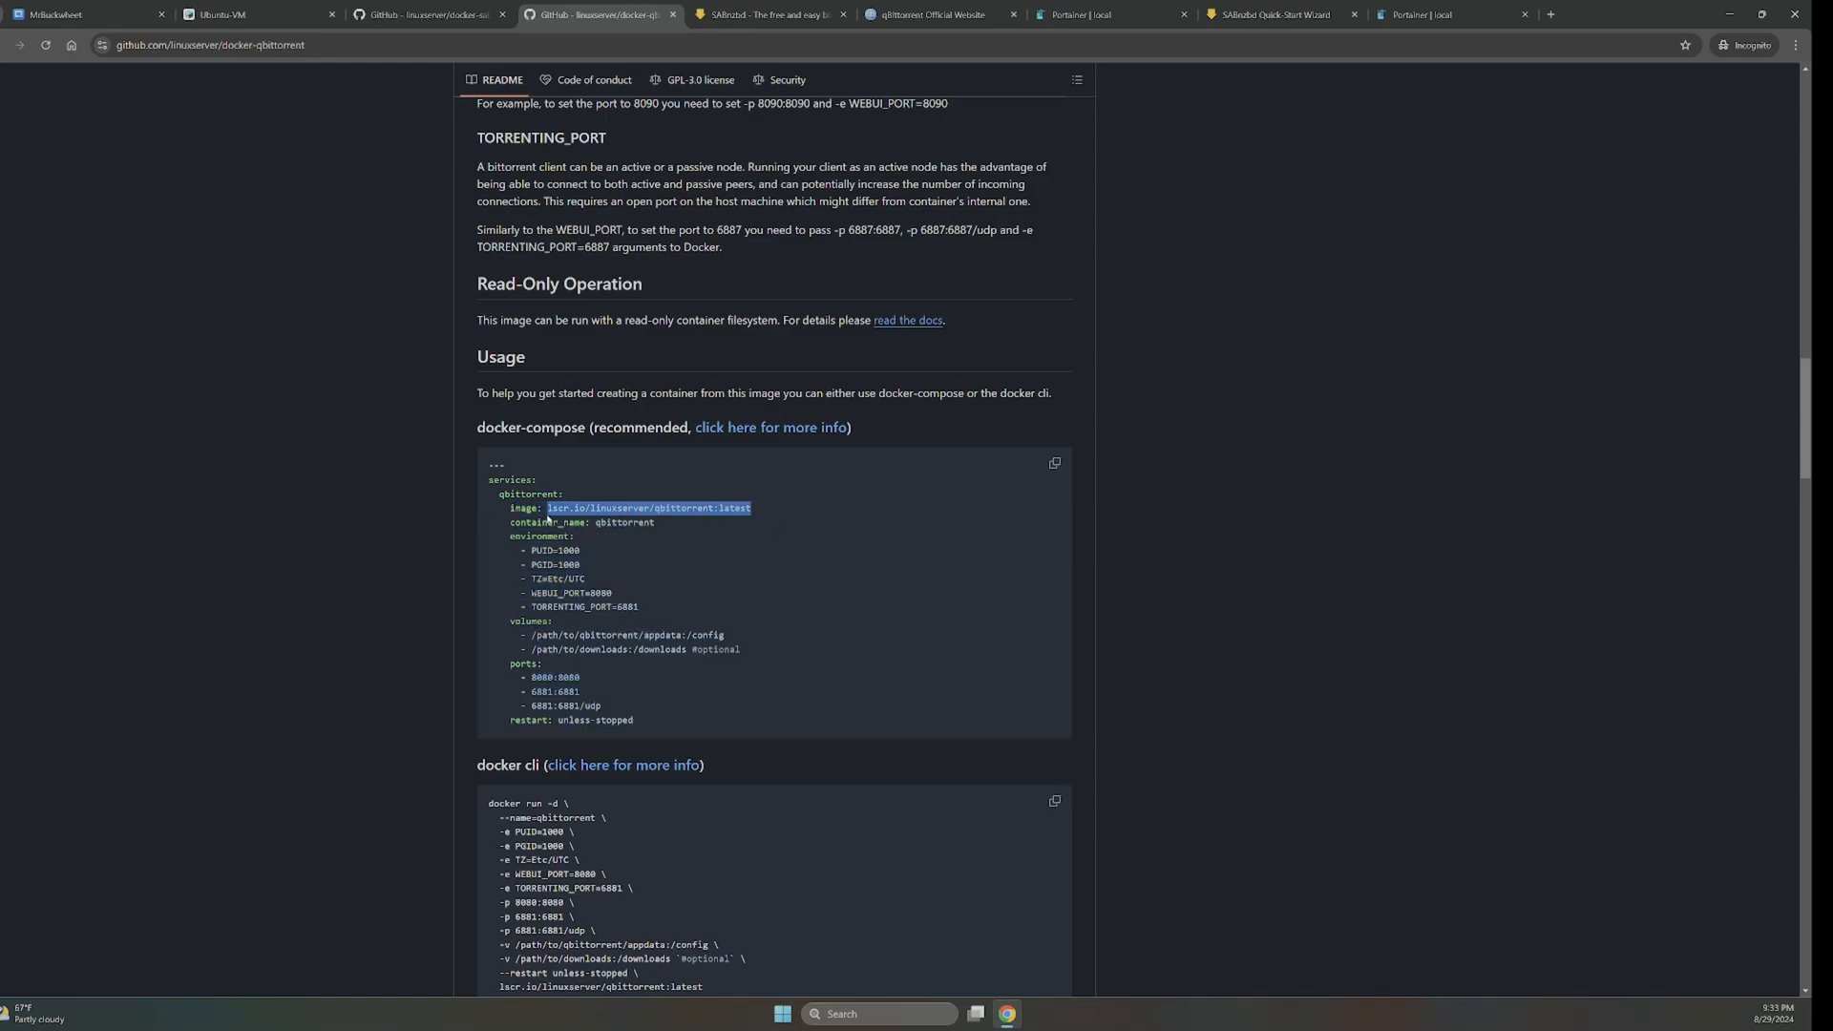
pyautogui.rightClick(552, 513)
pyautogui.click(608, 532)
# - Start a new container in Portainer named qBittorrent with the image lscr.io/linuxserver/qbittorrent:latest
pyautogui.click(1081, 14)
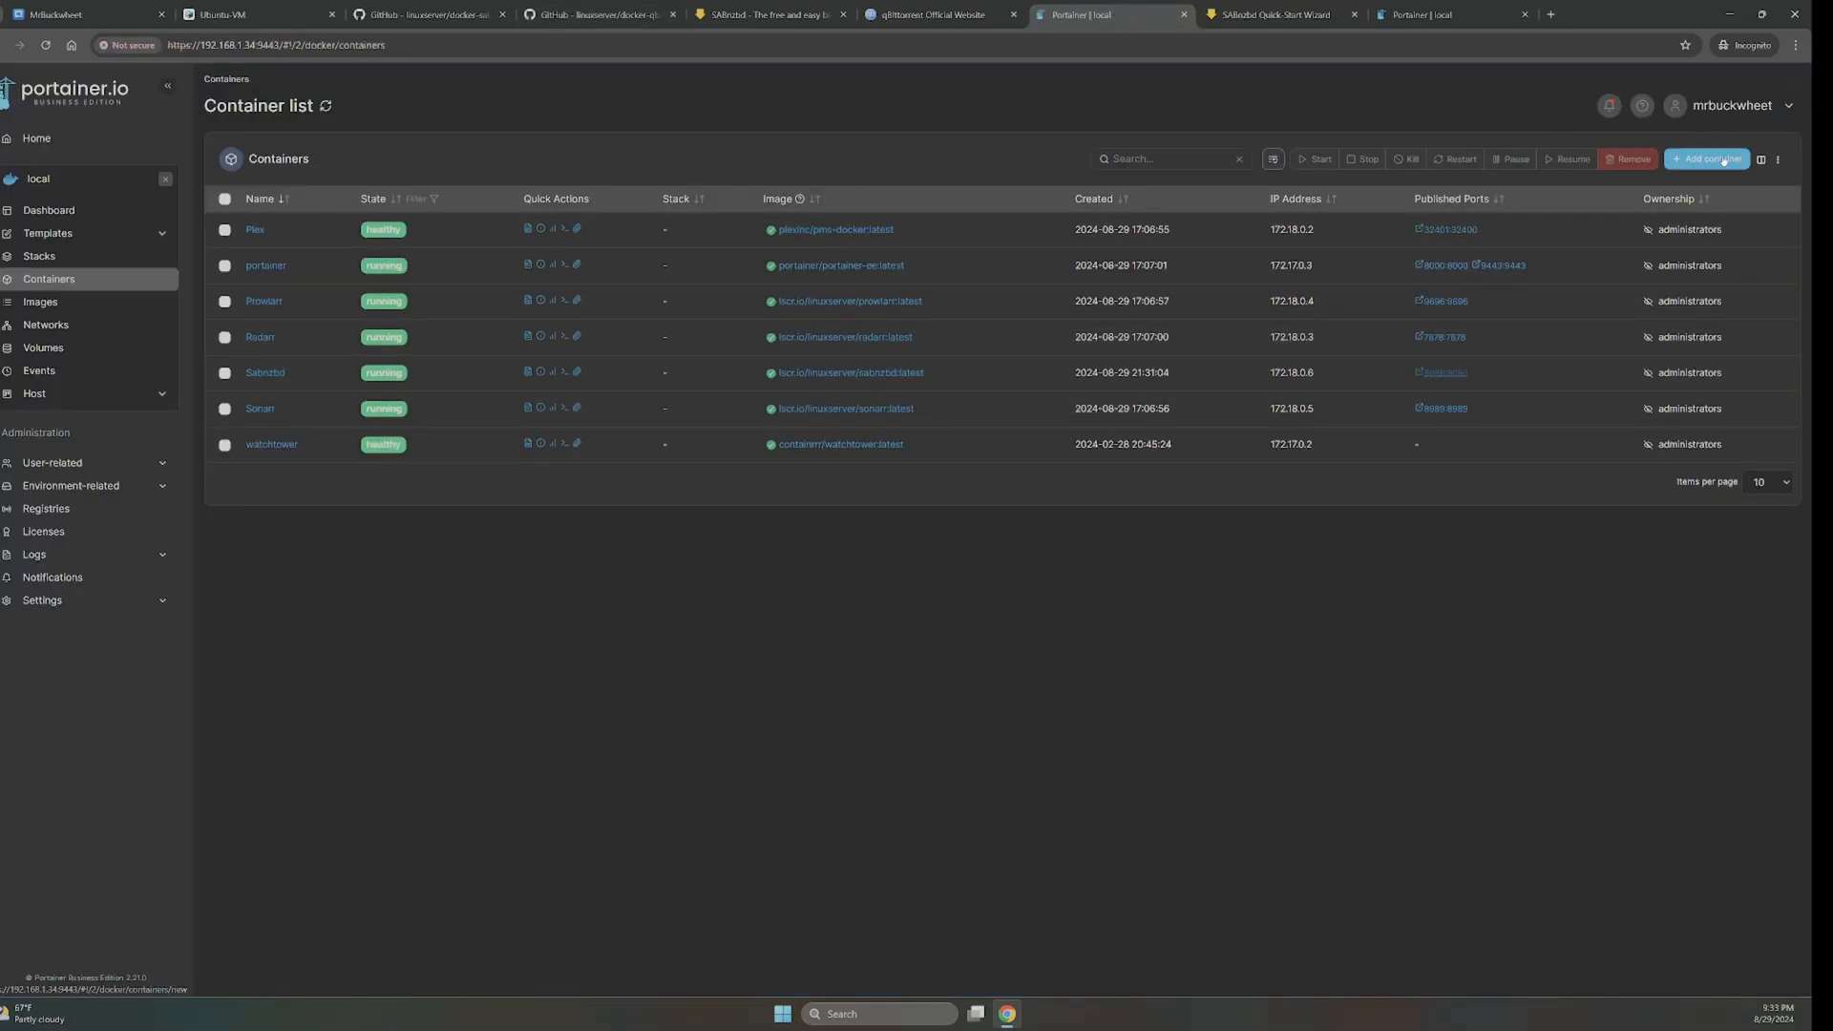
pyautogui.click(1723, 161)
pyautogui.click(547, 165)
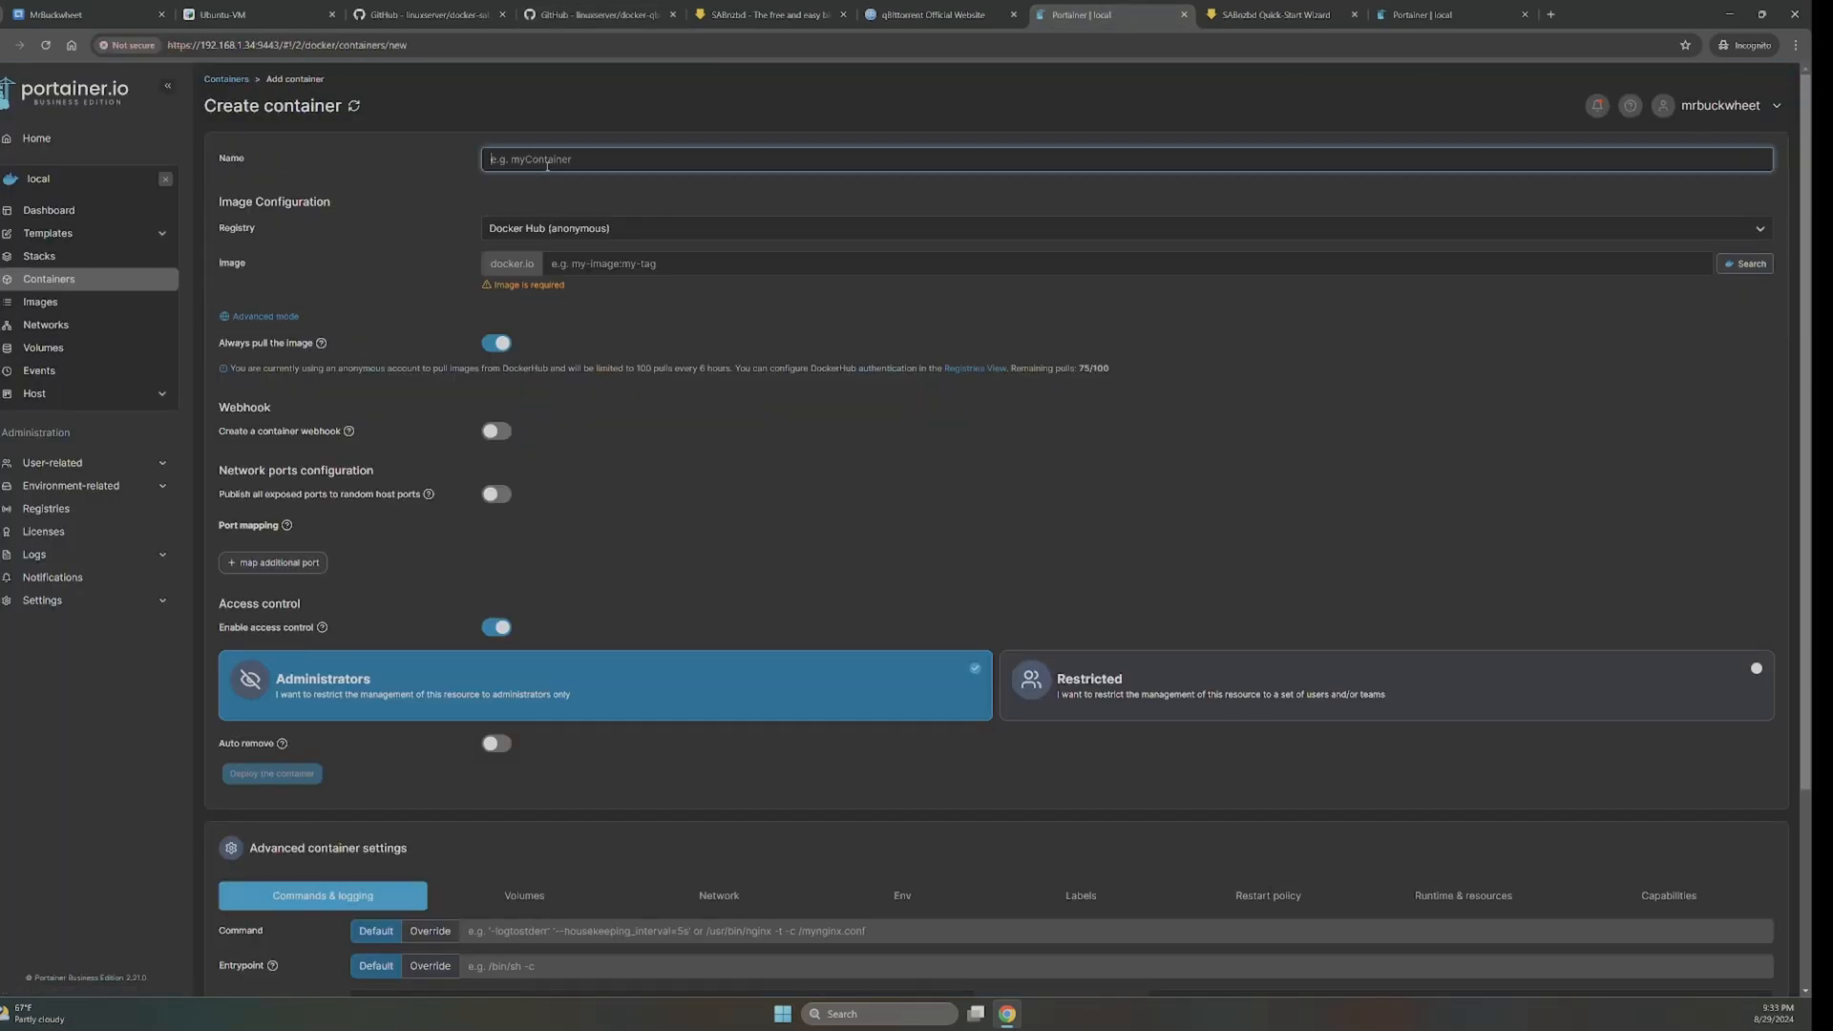
pyautogui.write('qBittorrent')
pyautogui.click(602, 266)
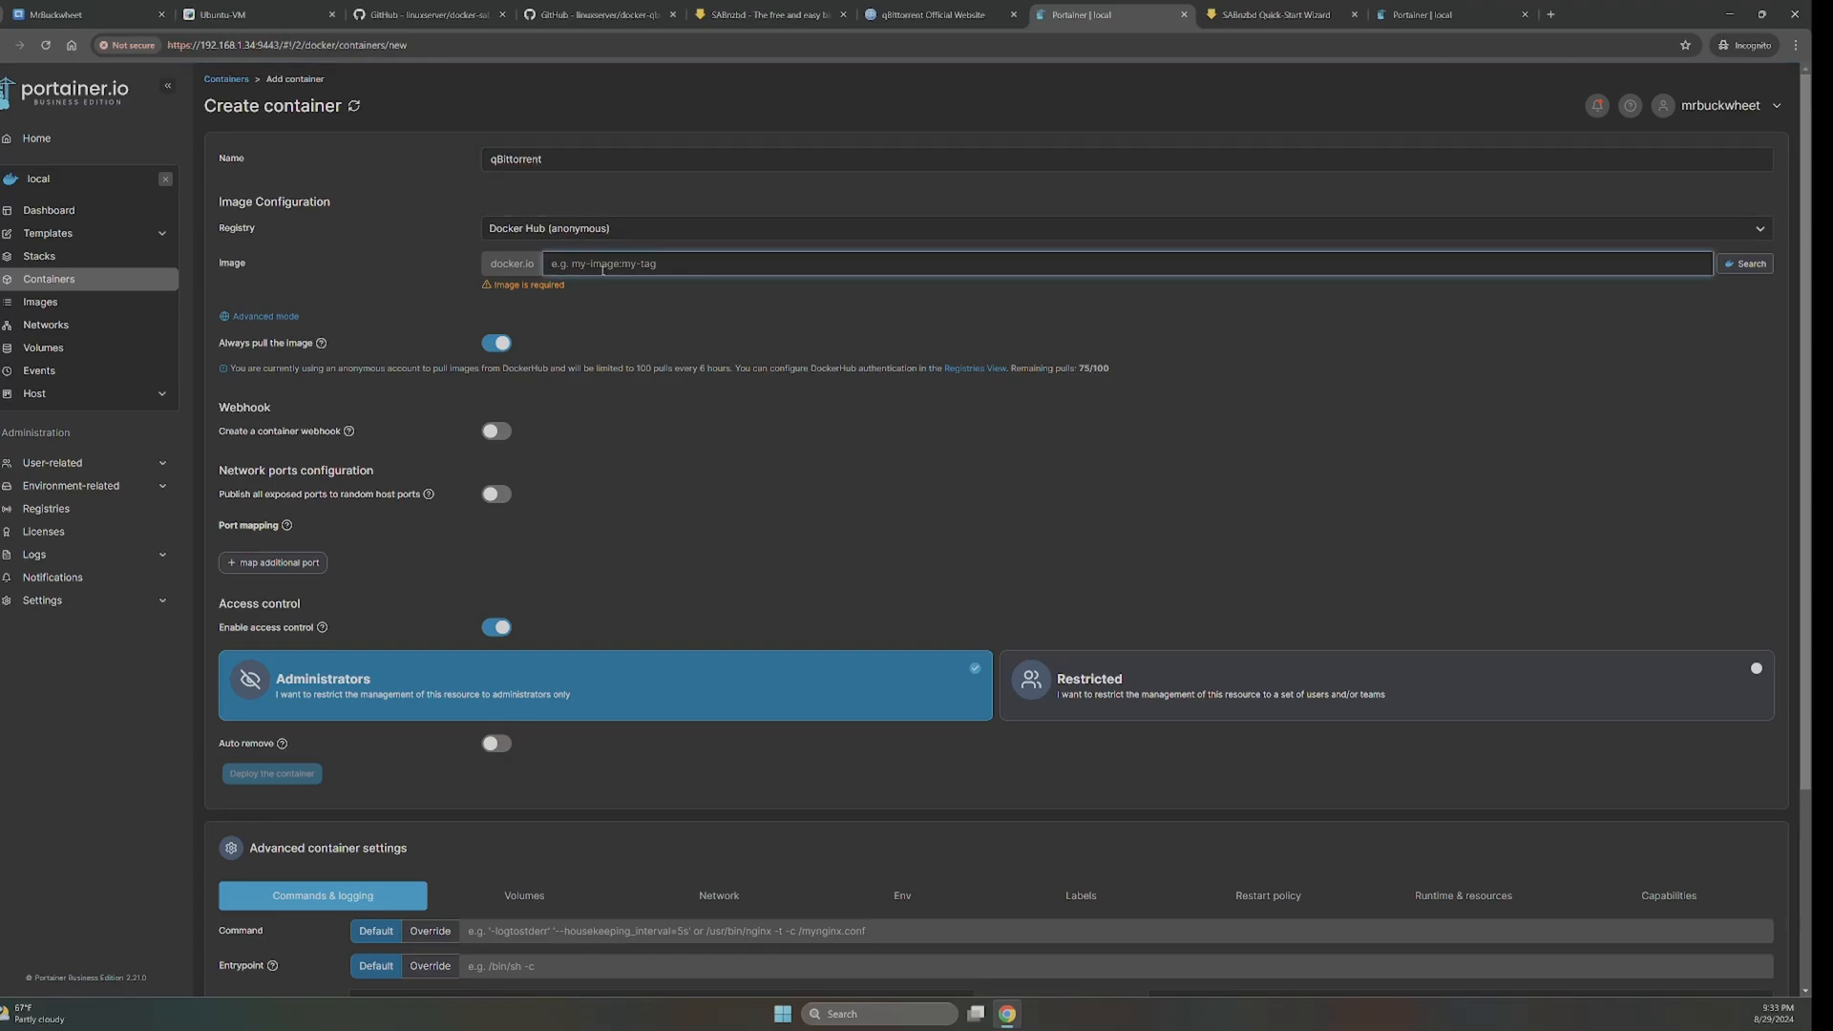
pyautogui.hotkey('ctrl', 'v')
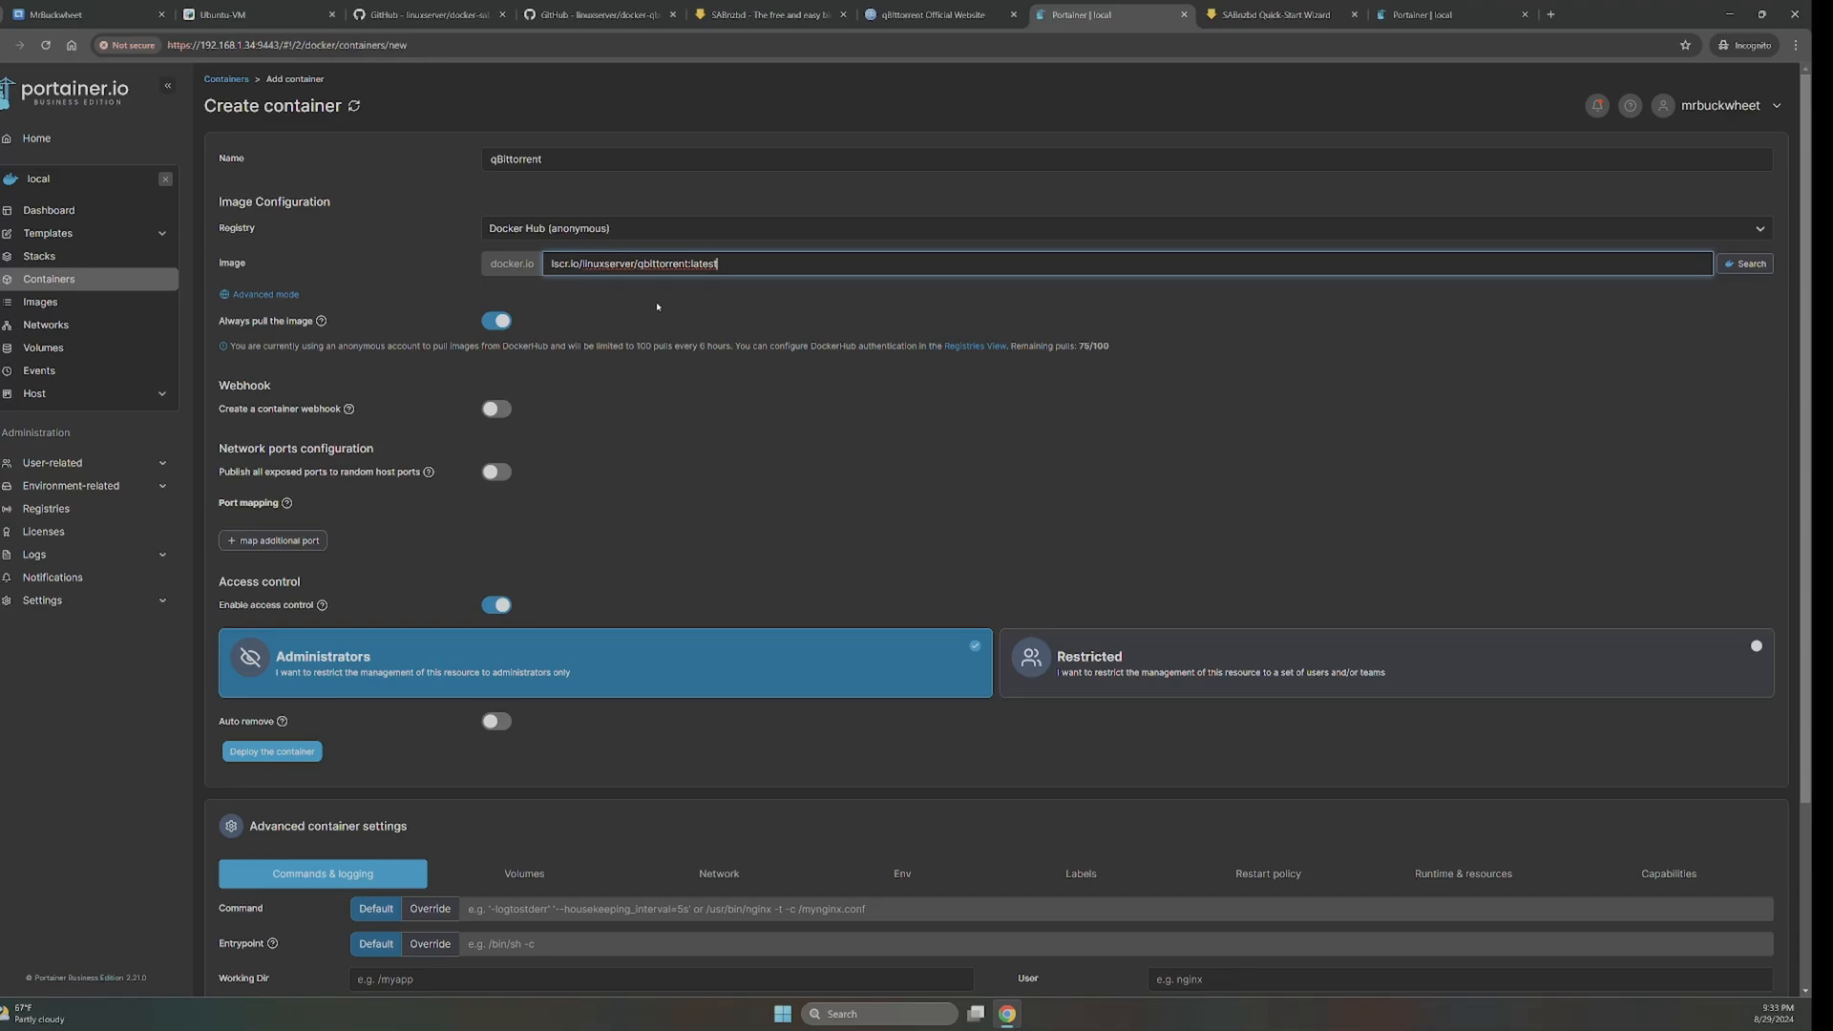
# - Add three empty port mapping rows to the qBittorrent container
pyautogui.scroll(-2, 630, 446)
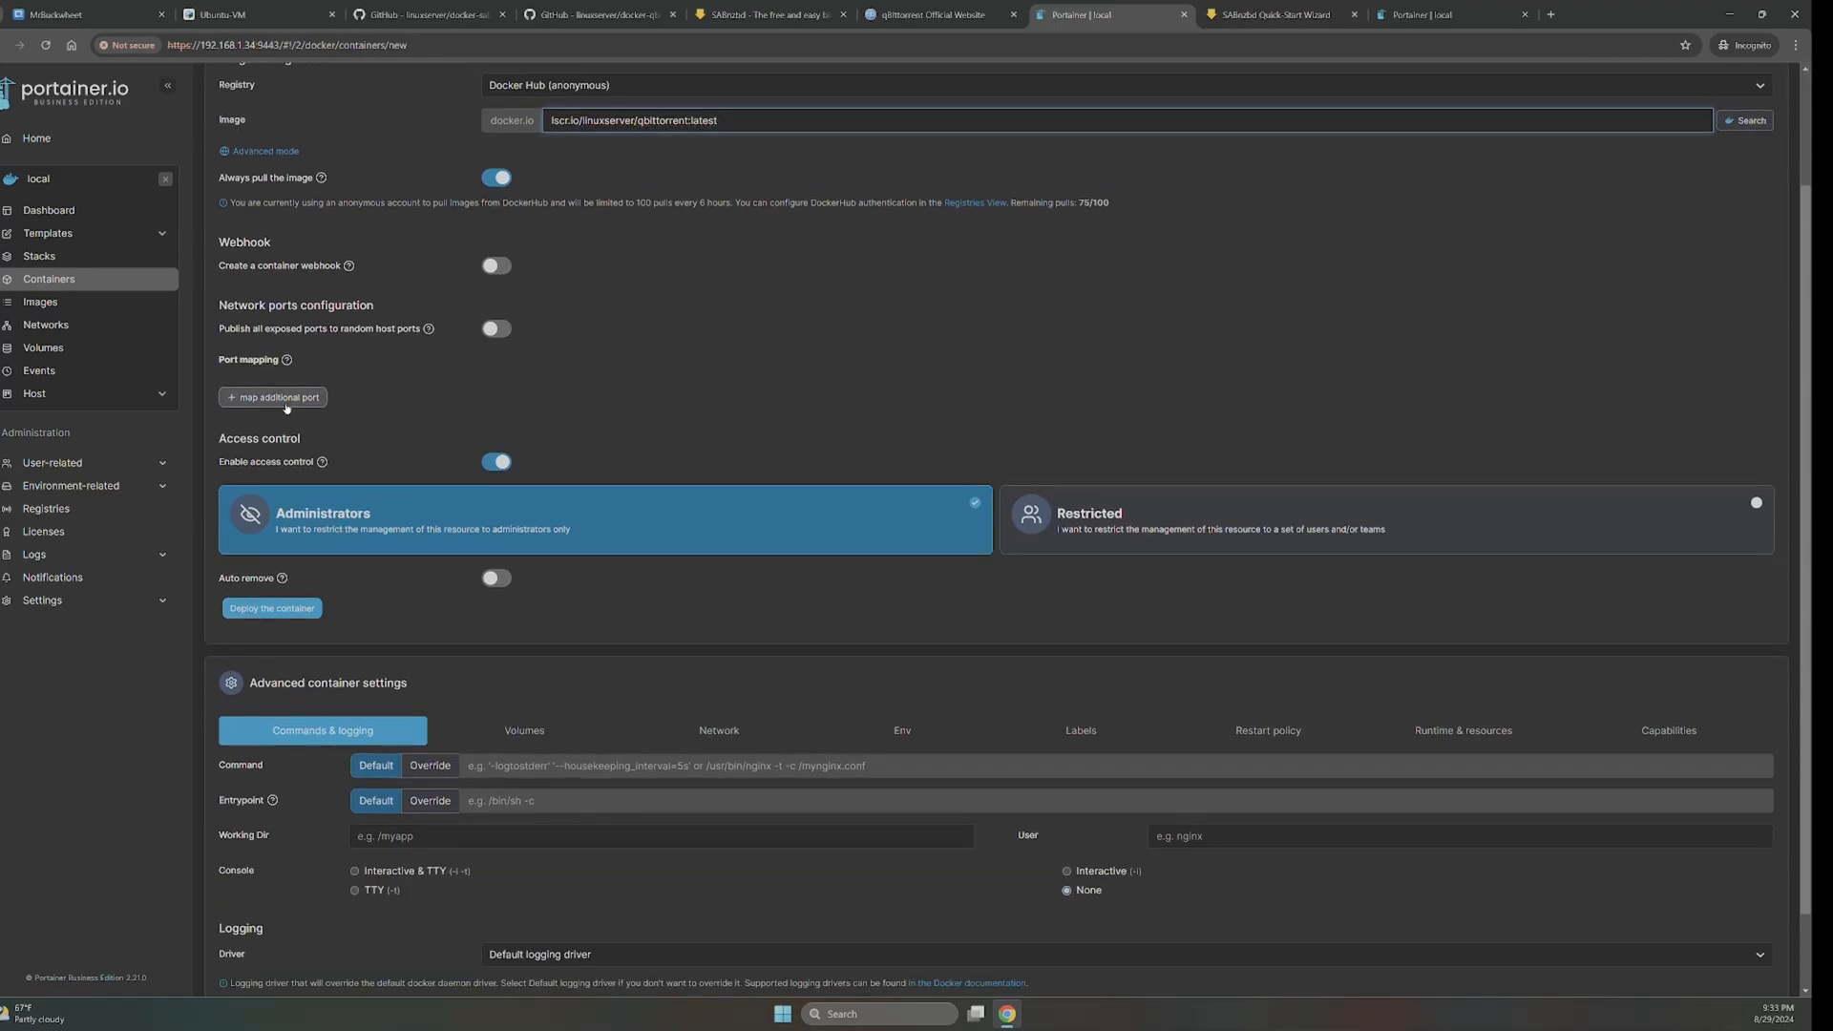
pyautogui.click(286, 398)
pyautogui.click(287, 456)
pyautogui.click(273, 513)
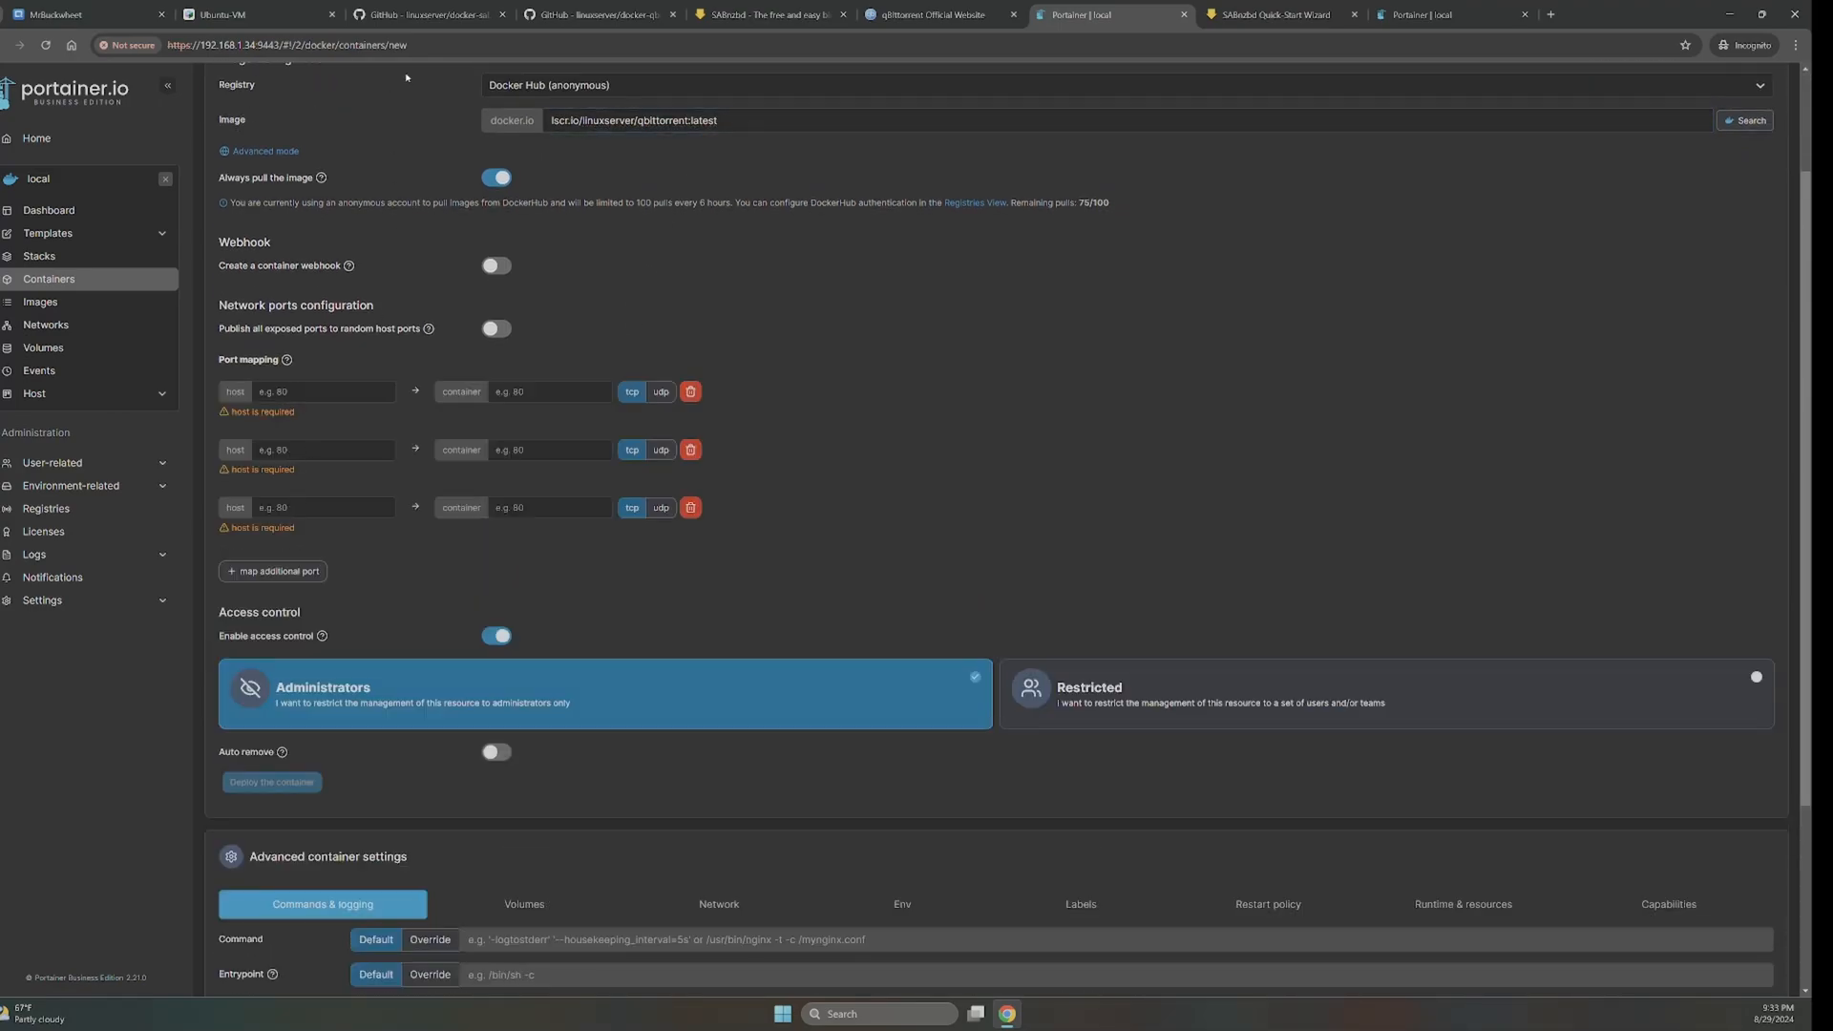
# - Close the docker-sabnzbd GitHub page and return to the docker-qbittorrent README
pyautogui.click(430, 15)
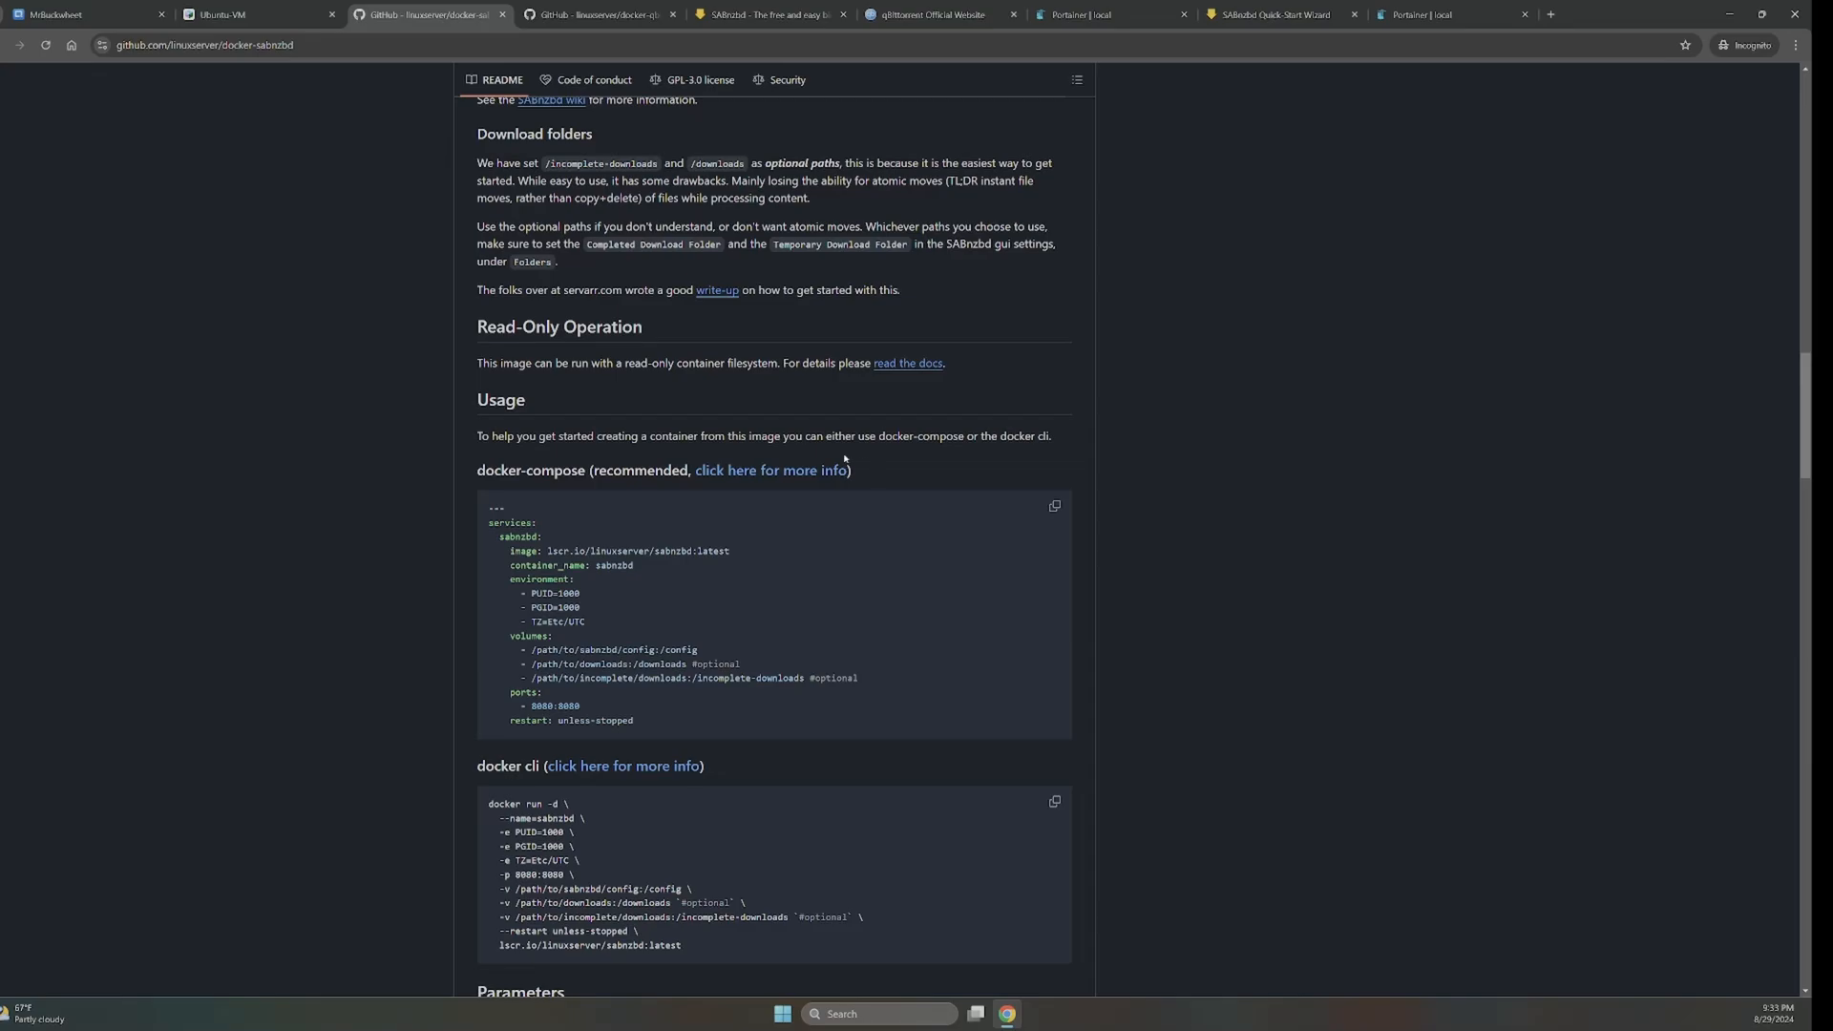
pyautogui.click(602, 15)
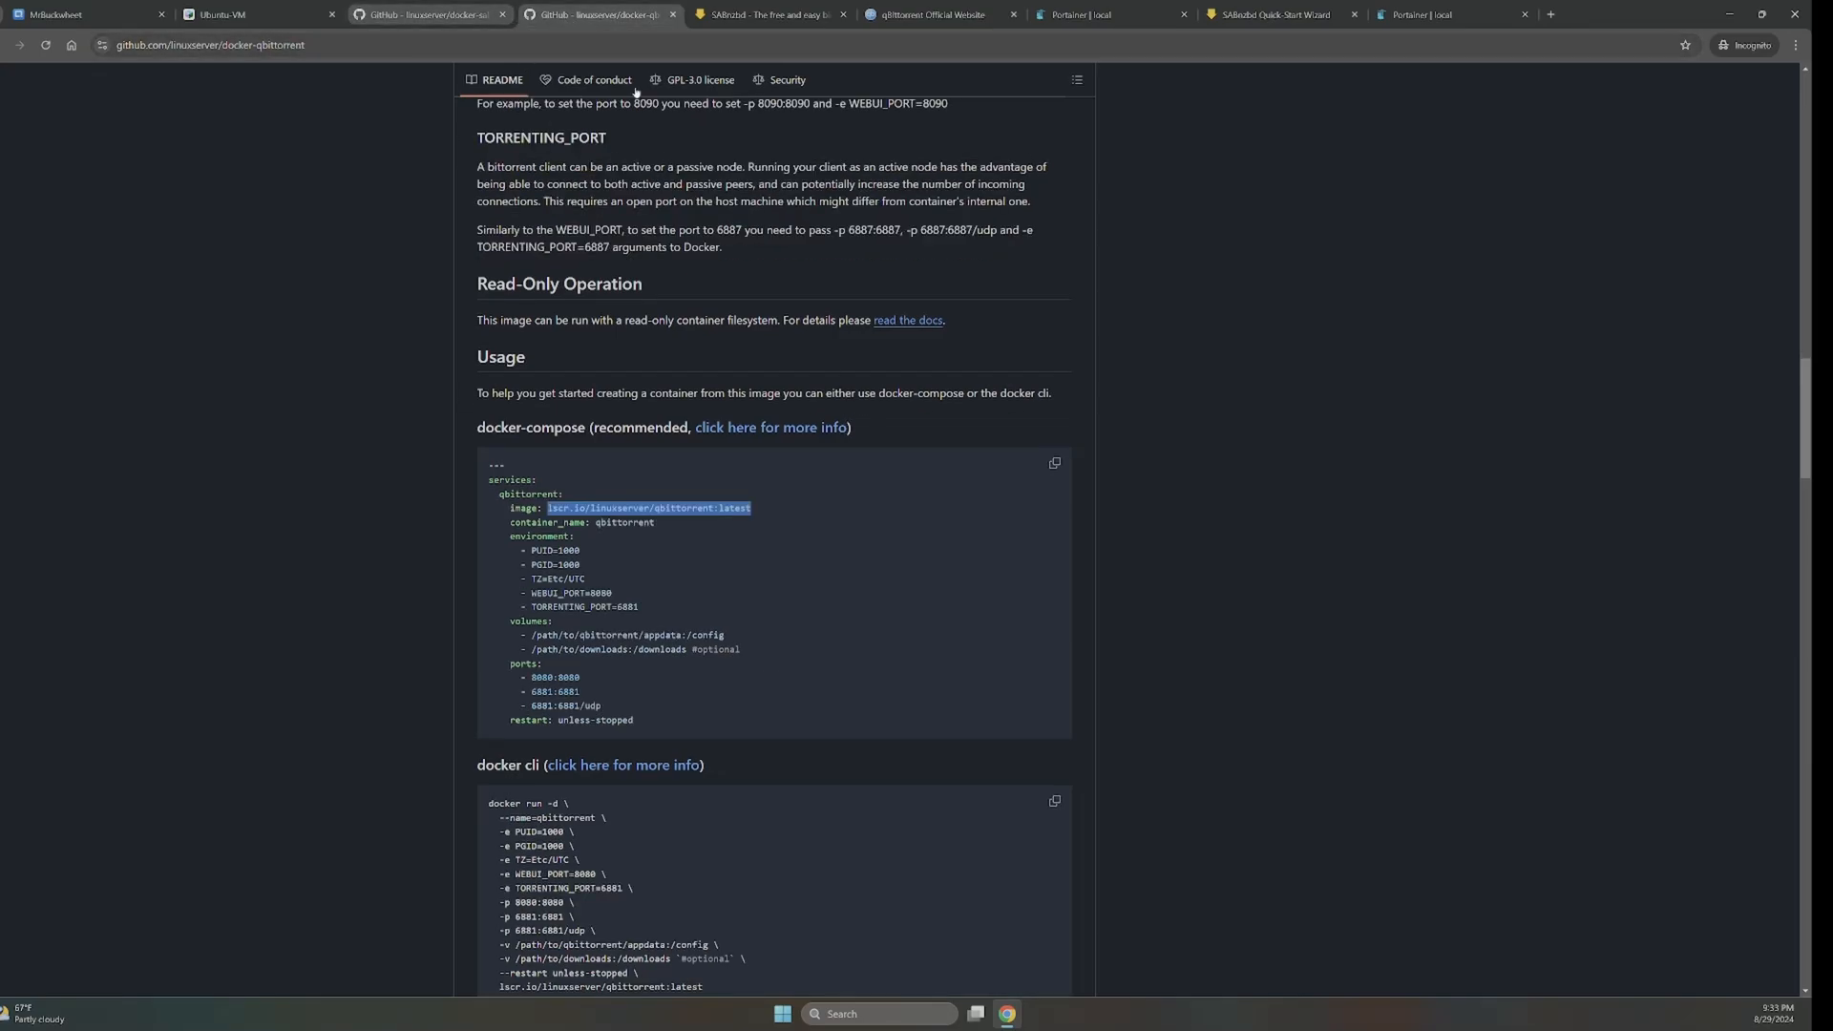
pyautogui.click(503, 14)
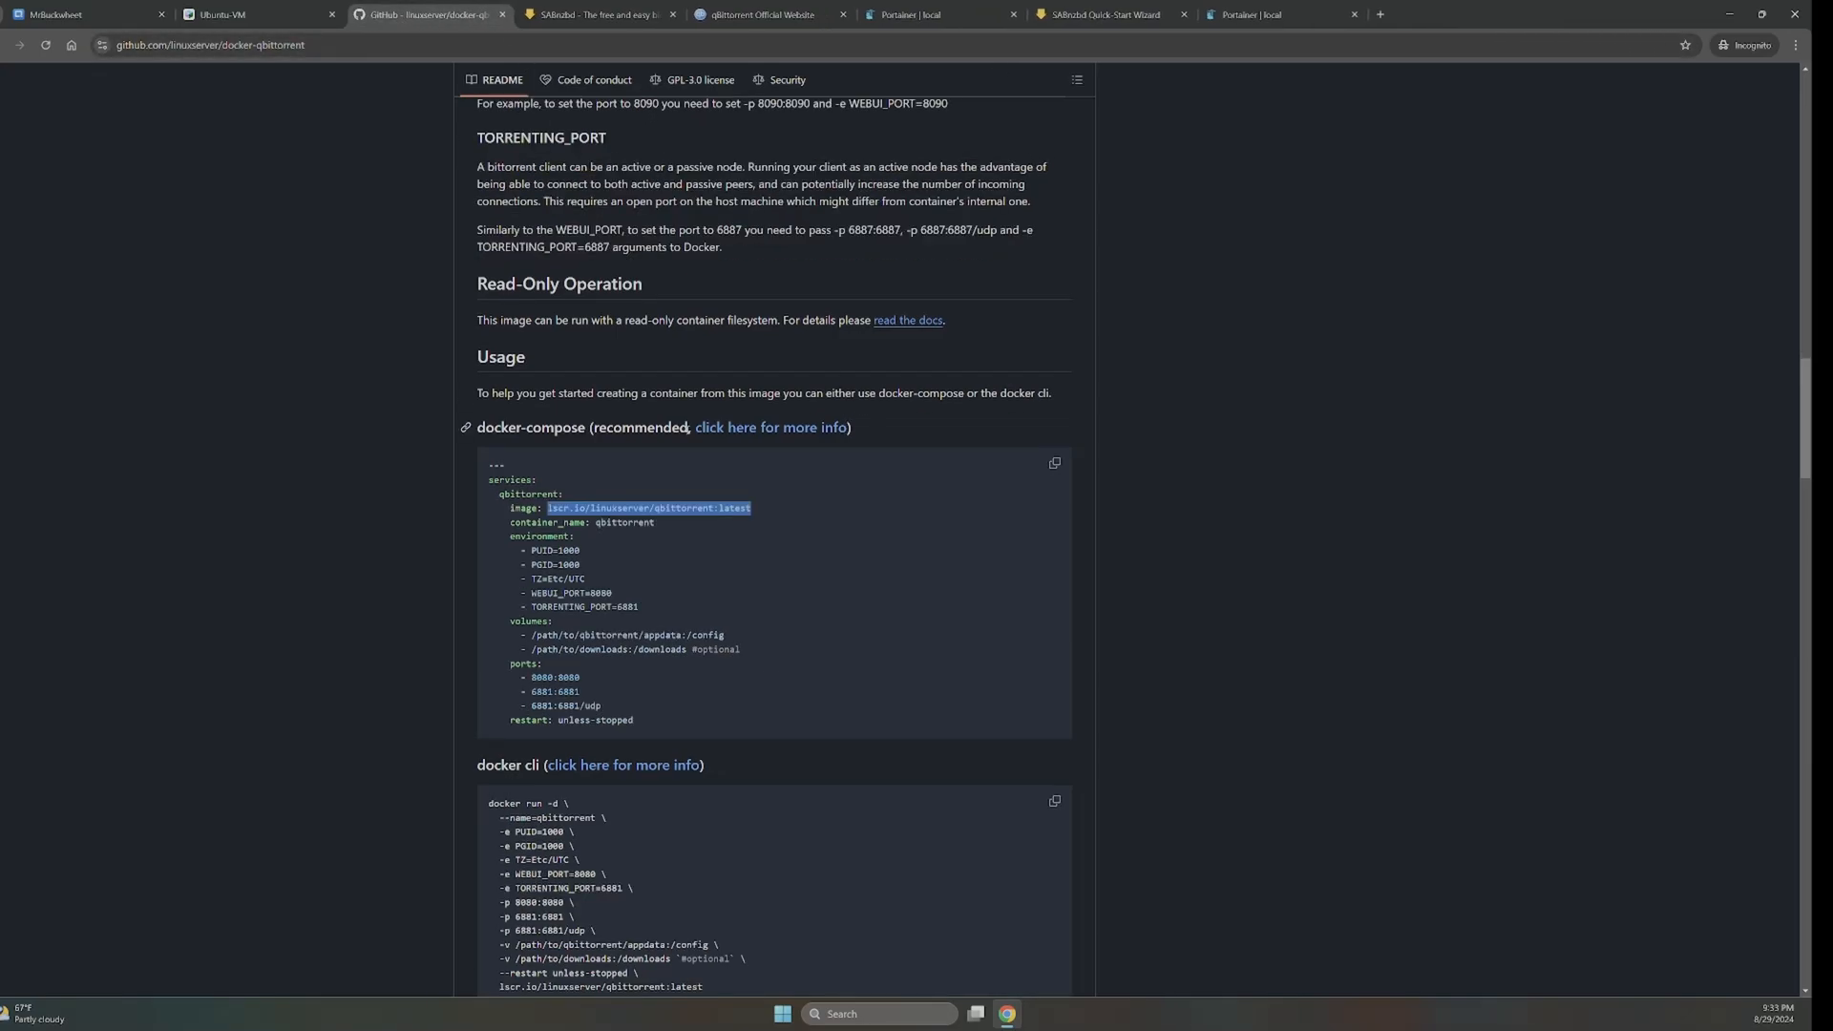
# - Examine the port mappings and the WEBUI_PORT and TORRENTING_PORT variables in the qbittorrent docker-compose example
pyautogui.click(650, 573)
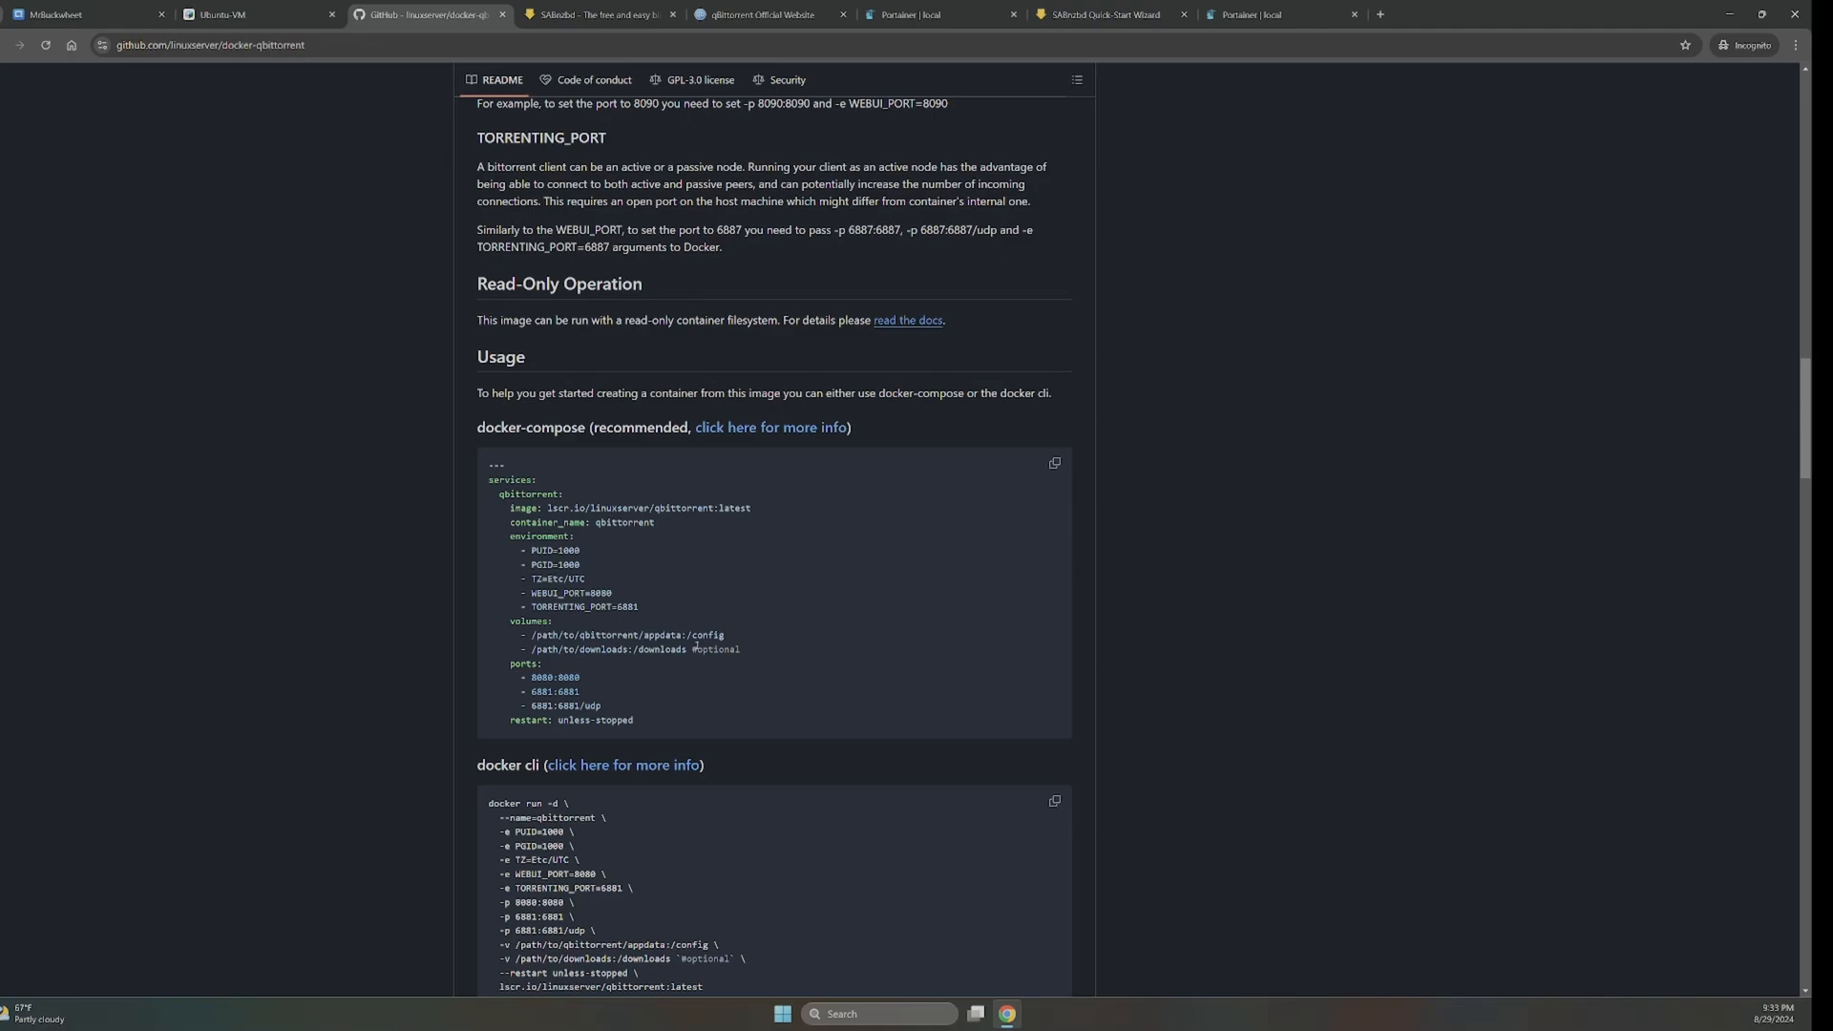
pyautogui.scroll(-1, 690, 647)
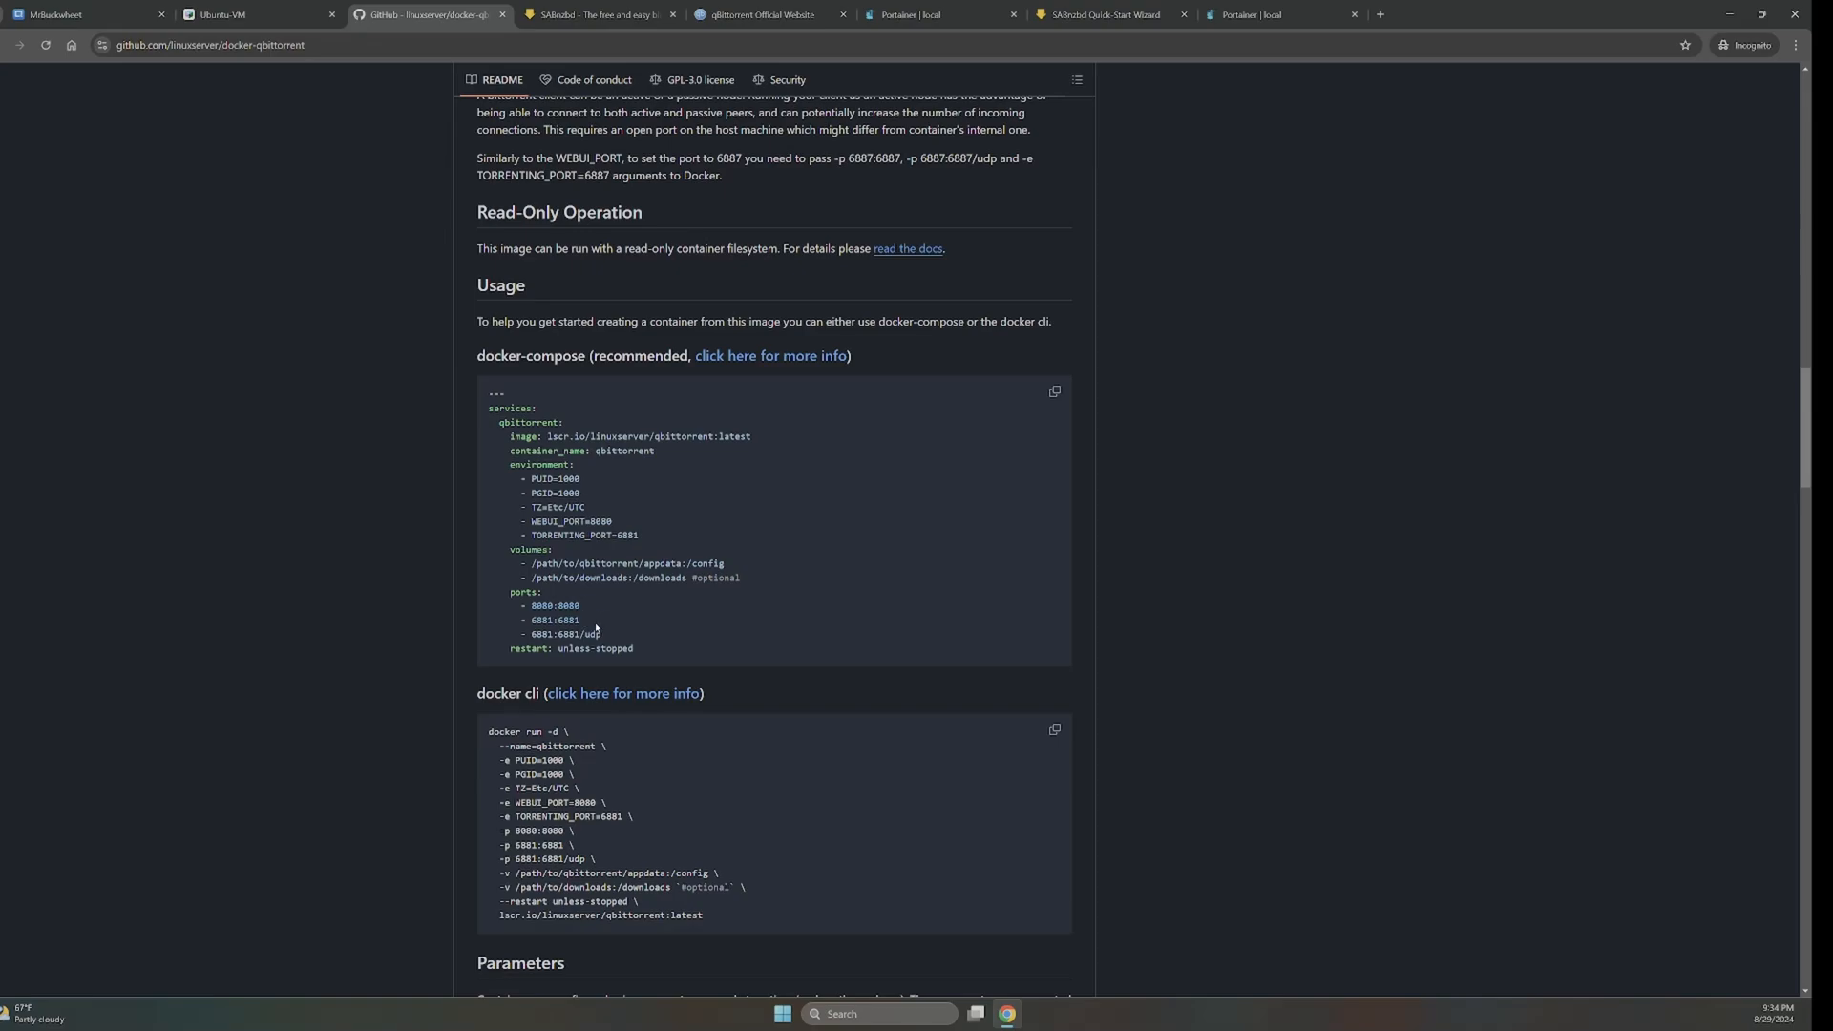
pyautogui.moveTo(603, 637); pyautogui.dragTo(518, 626)
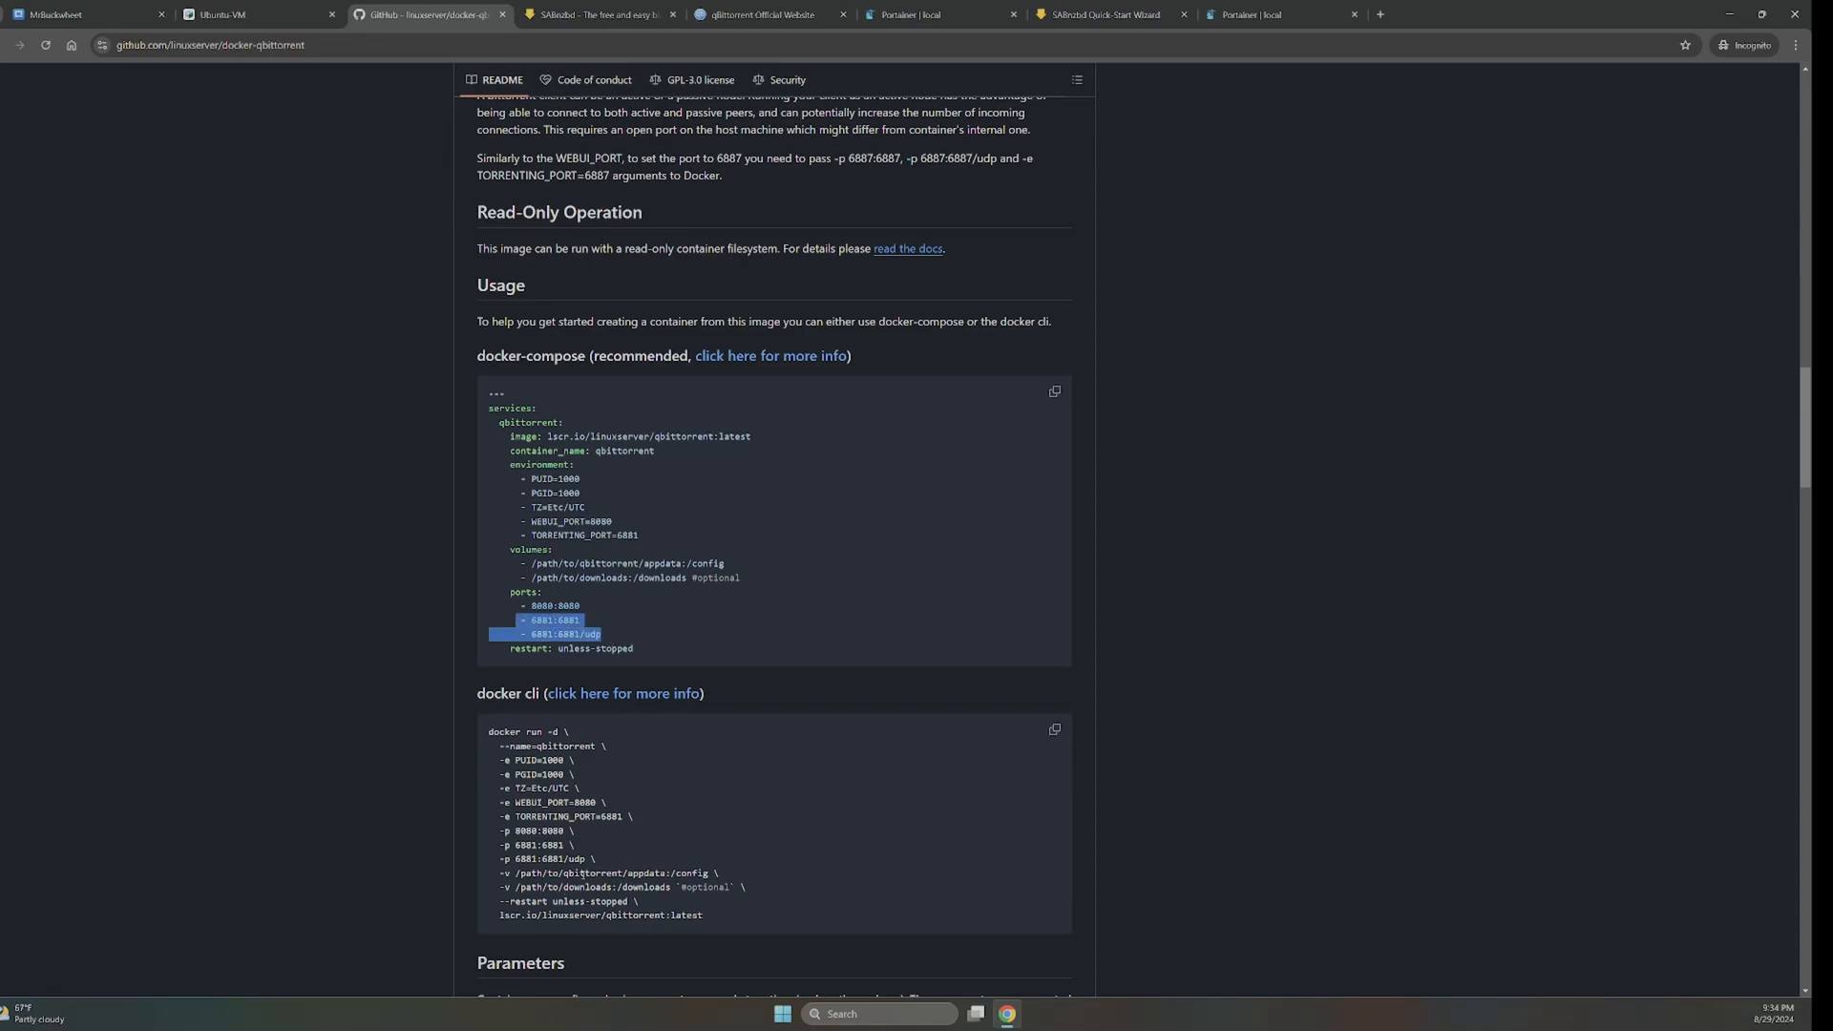
pyautogui.scroll(-1, 625, 819)
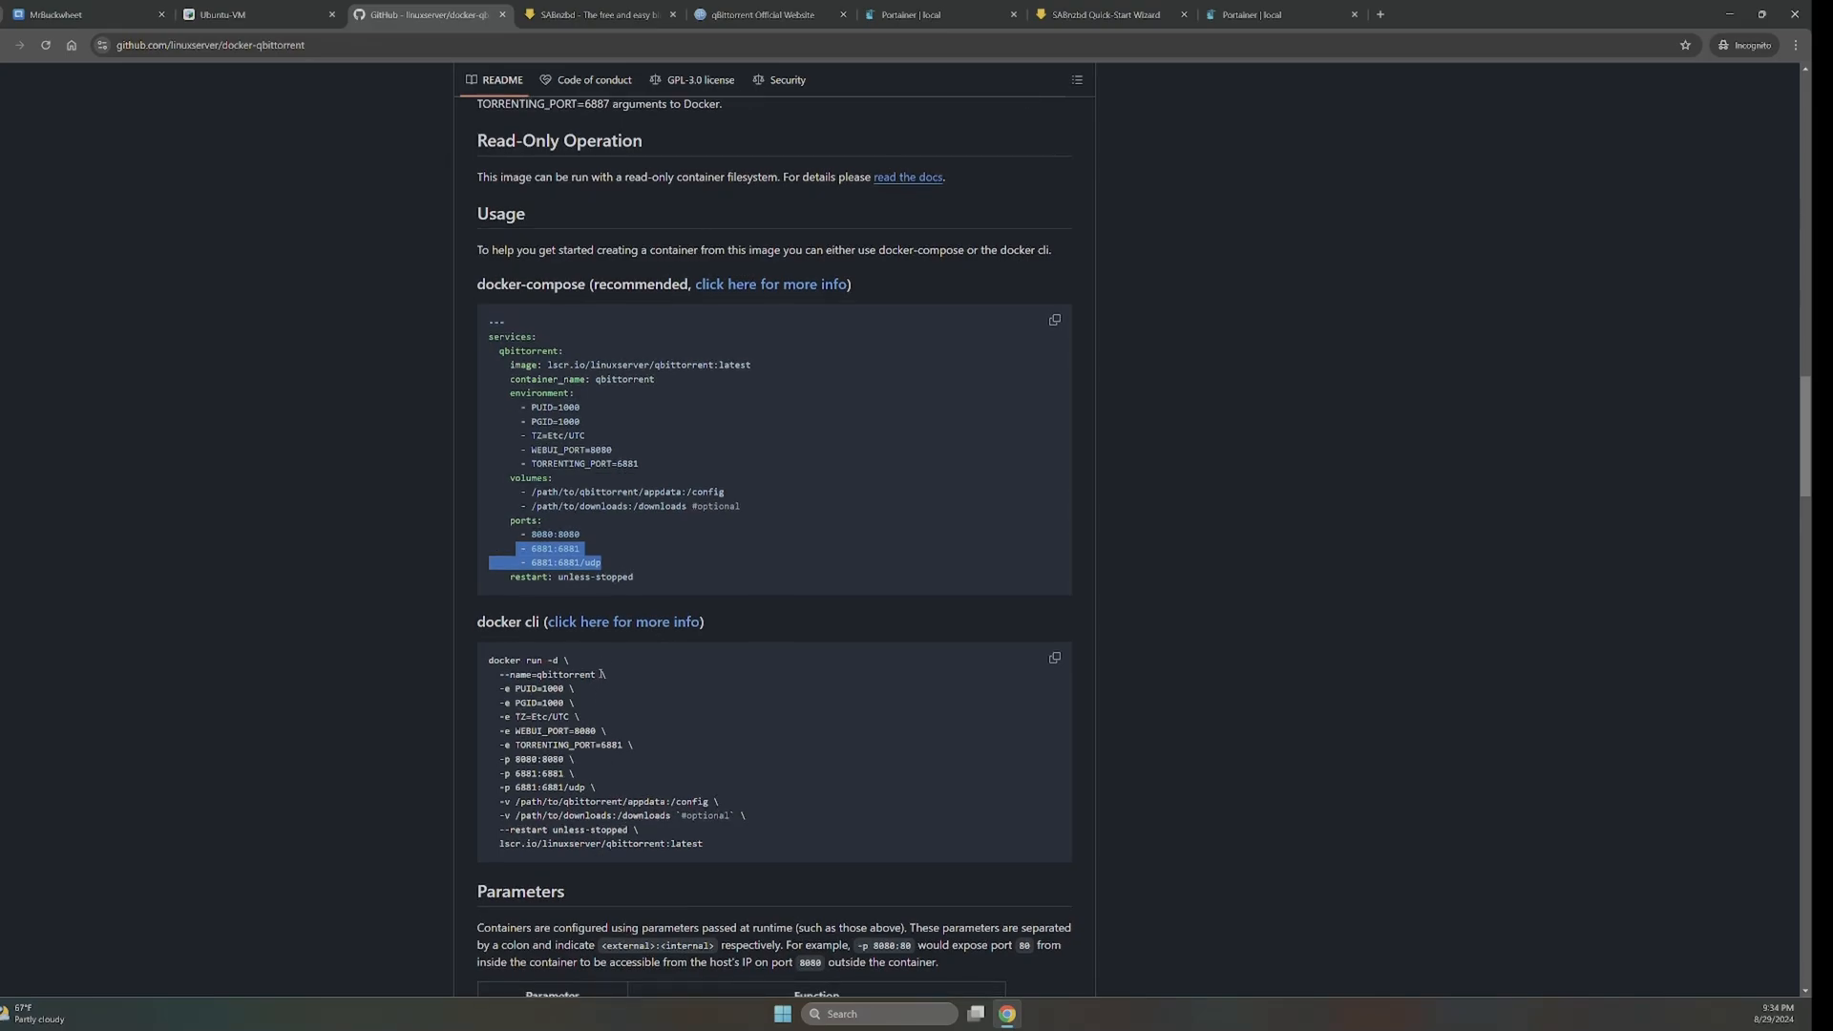
pyautogui.moveTo(639, 464); pyautogui.dragTo(531, 450)
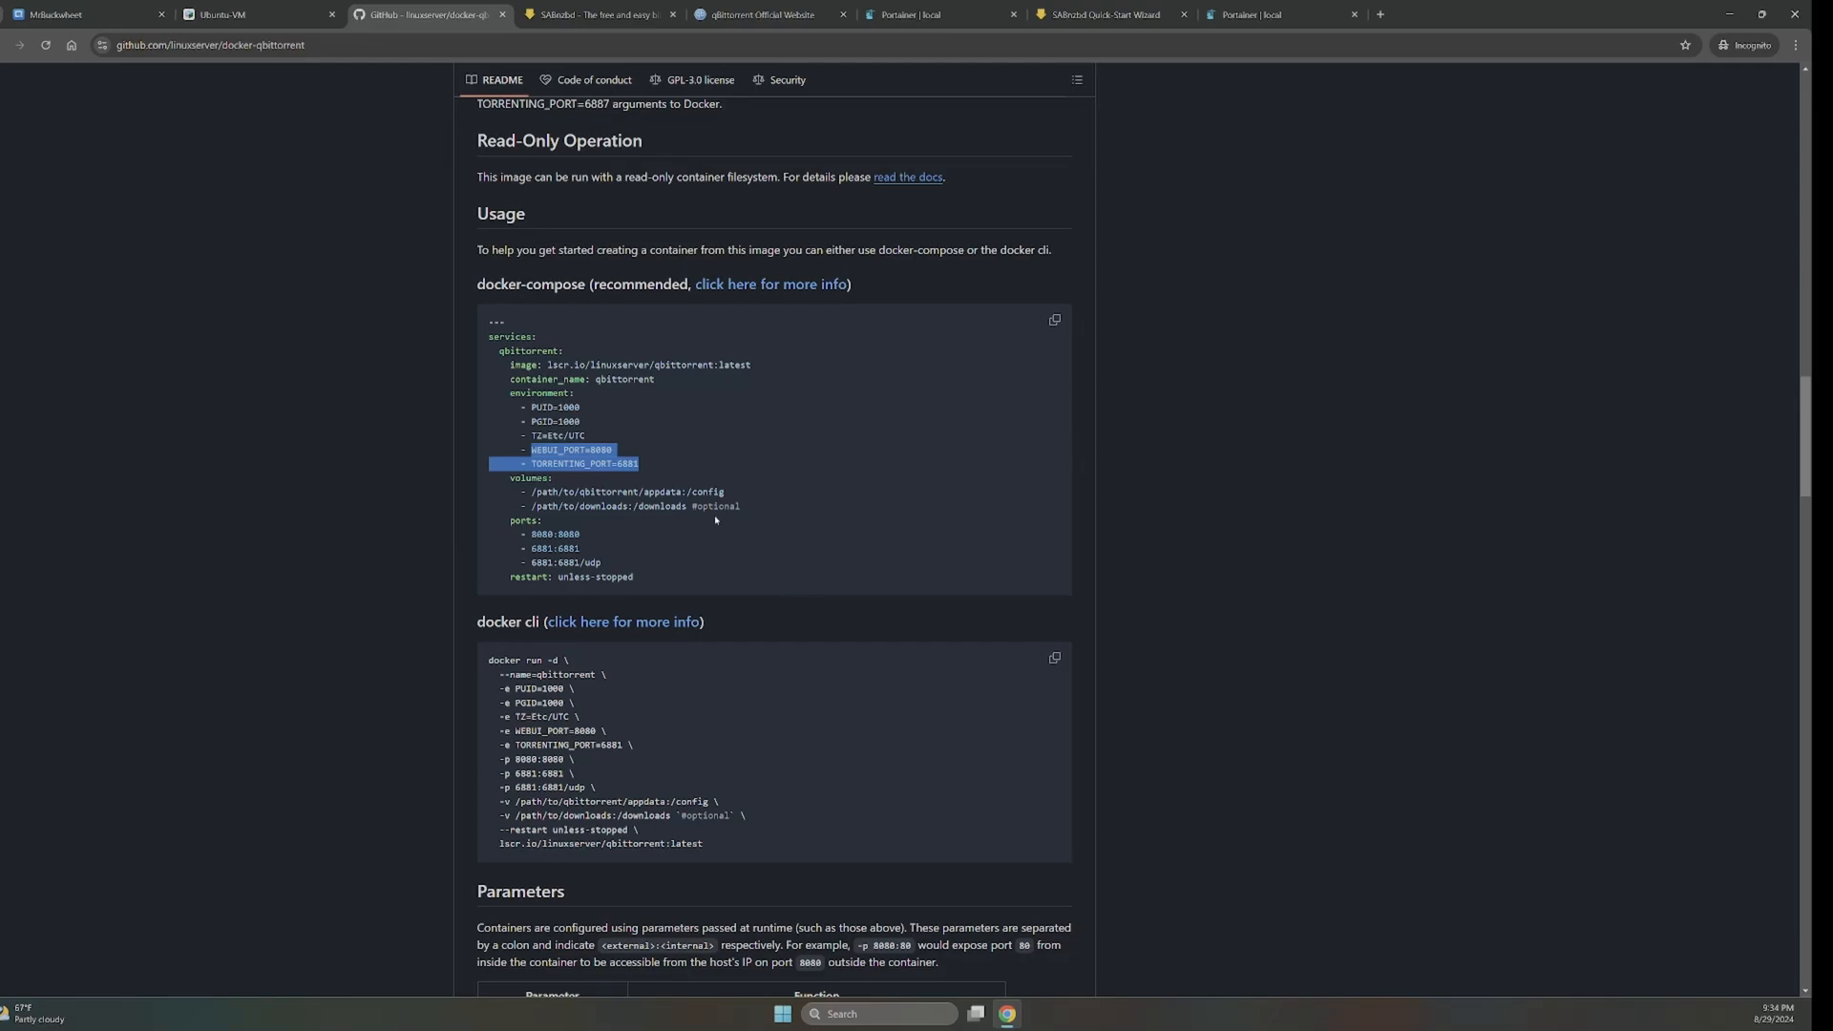
pyautogui.click(646, 469)
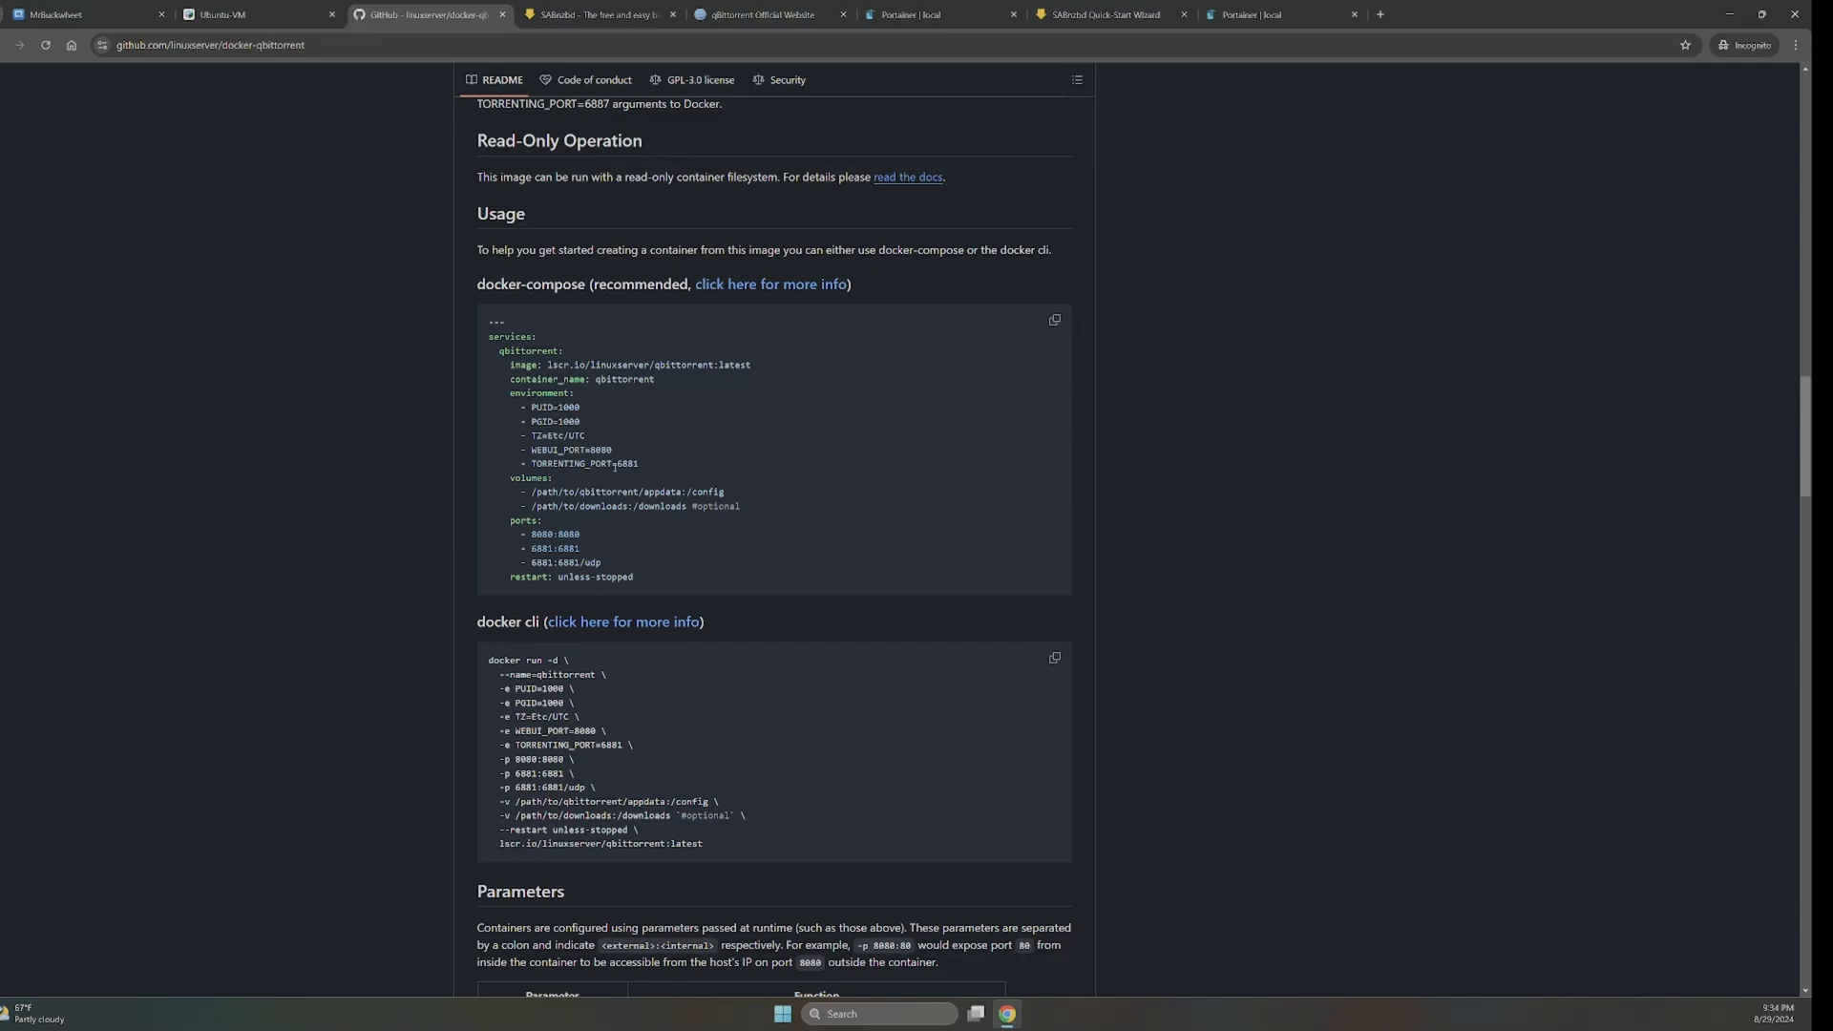
pyautogui.moveTo(614, 467); pyautogui.dragTo(641, 466)
pyautogui.click(662, 464)
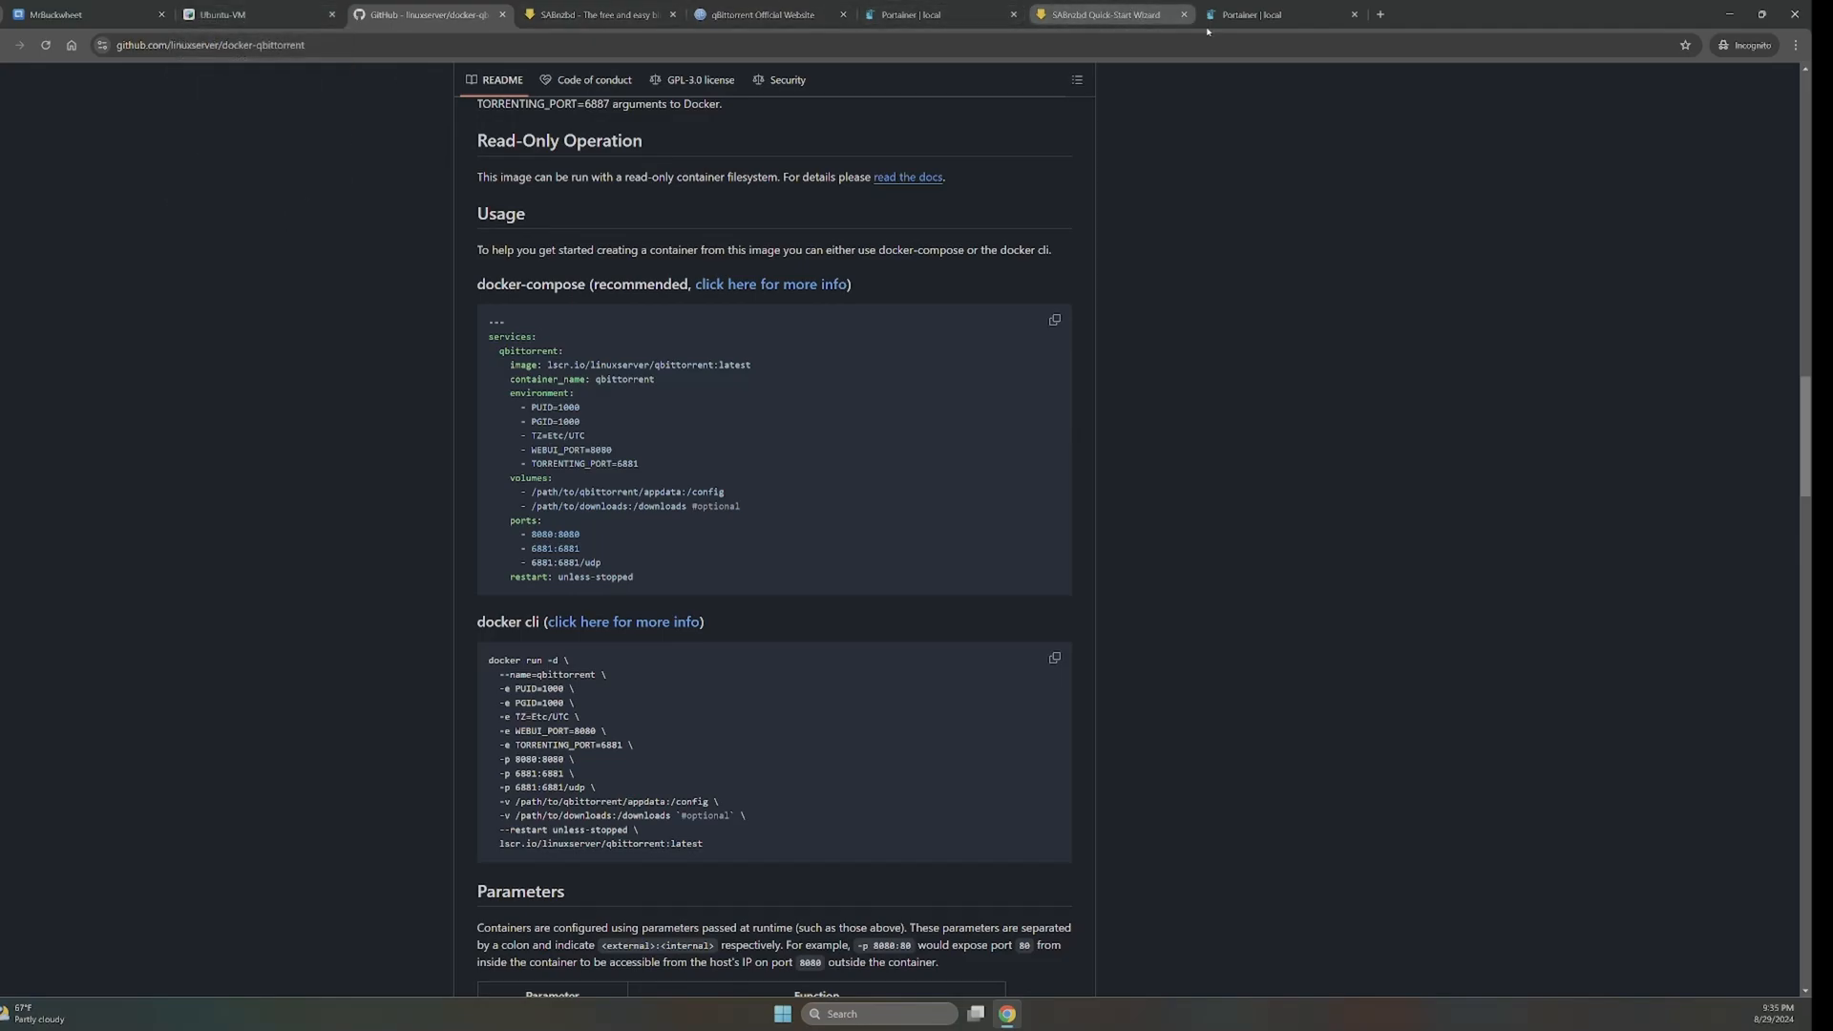
# - Map host port 8889 to container port 8080 in the first port mapping of the Portainer container form
pyautogui.click(912, 15)
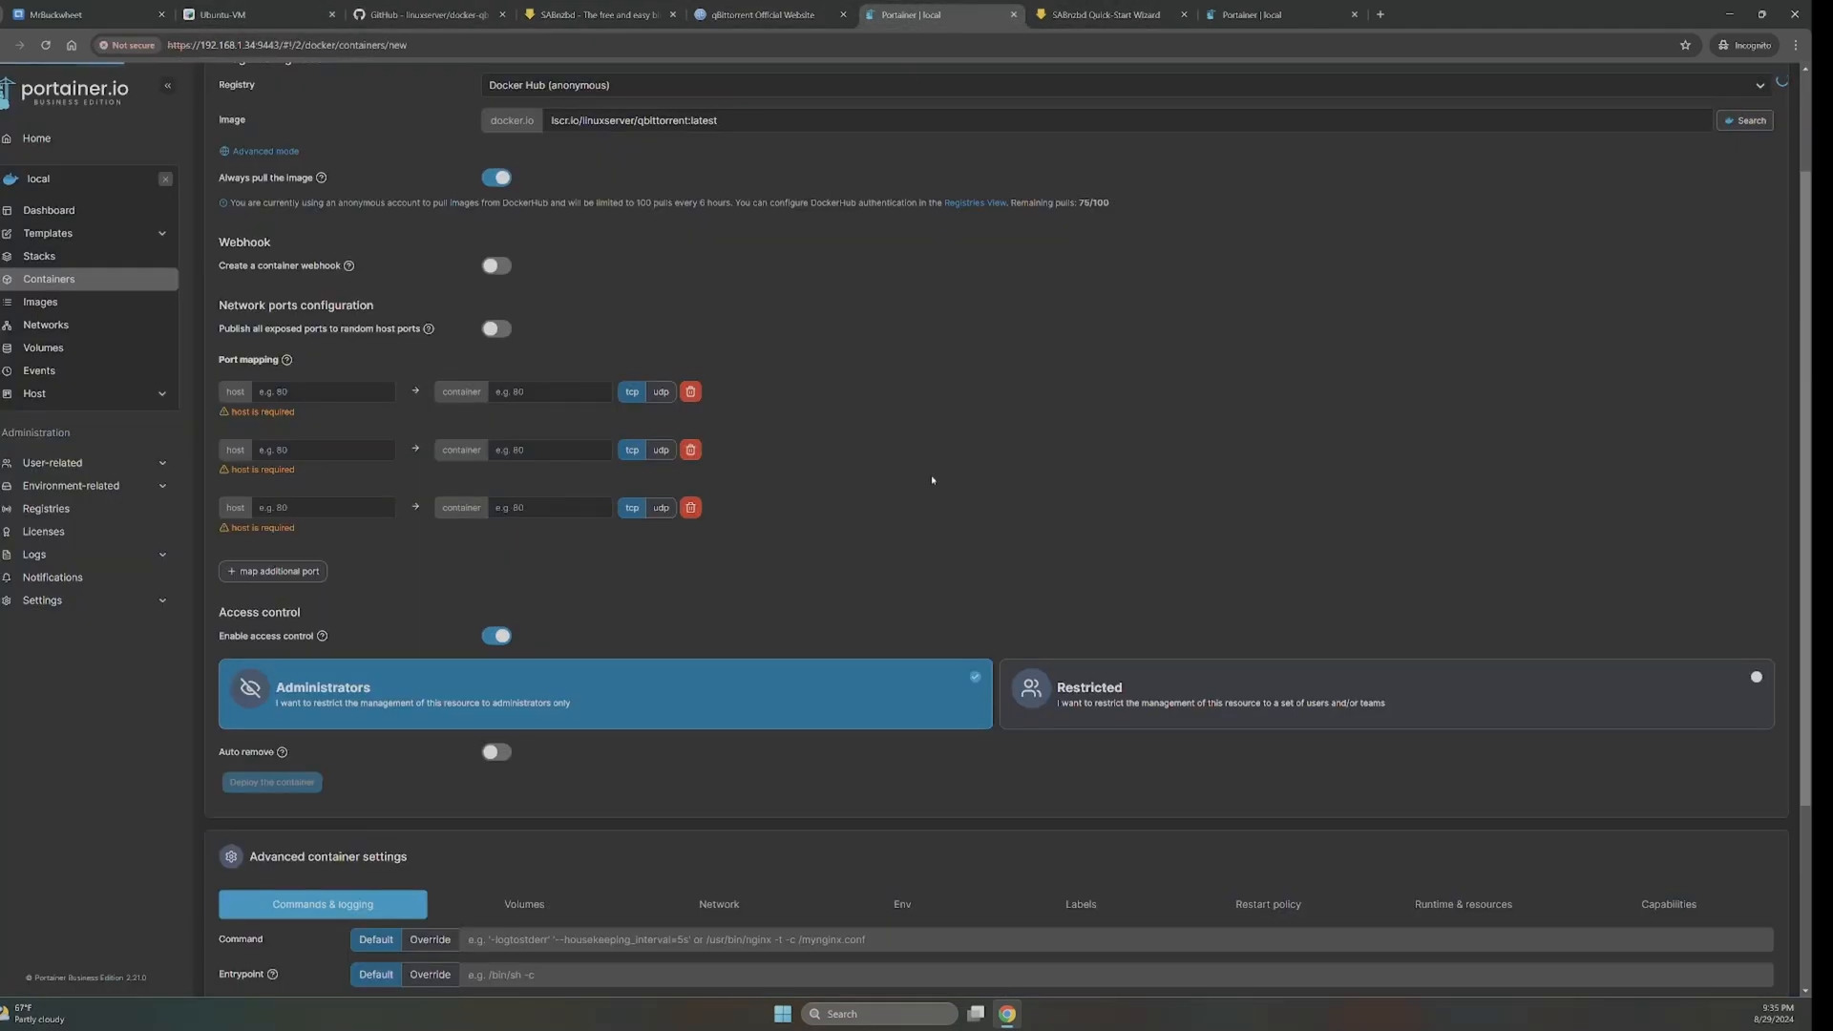
pyautogui.click(313, 395)
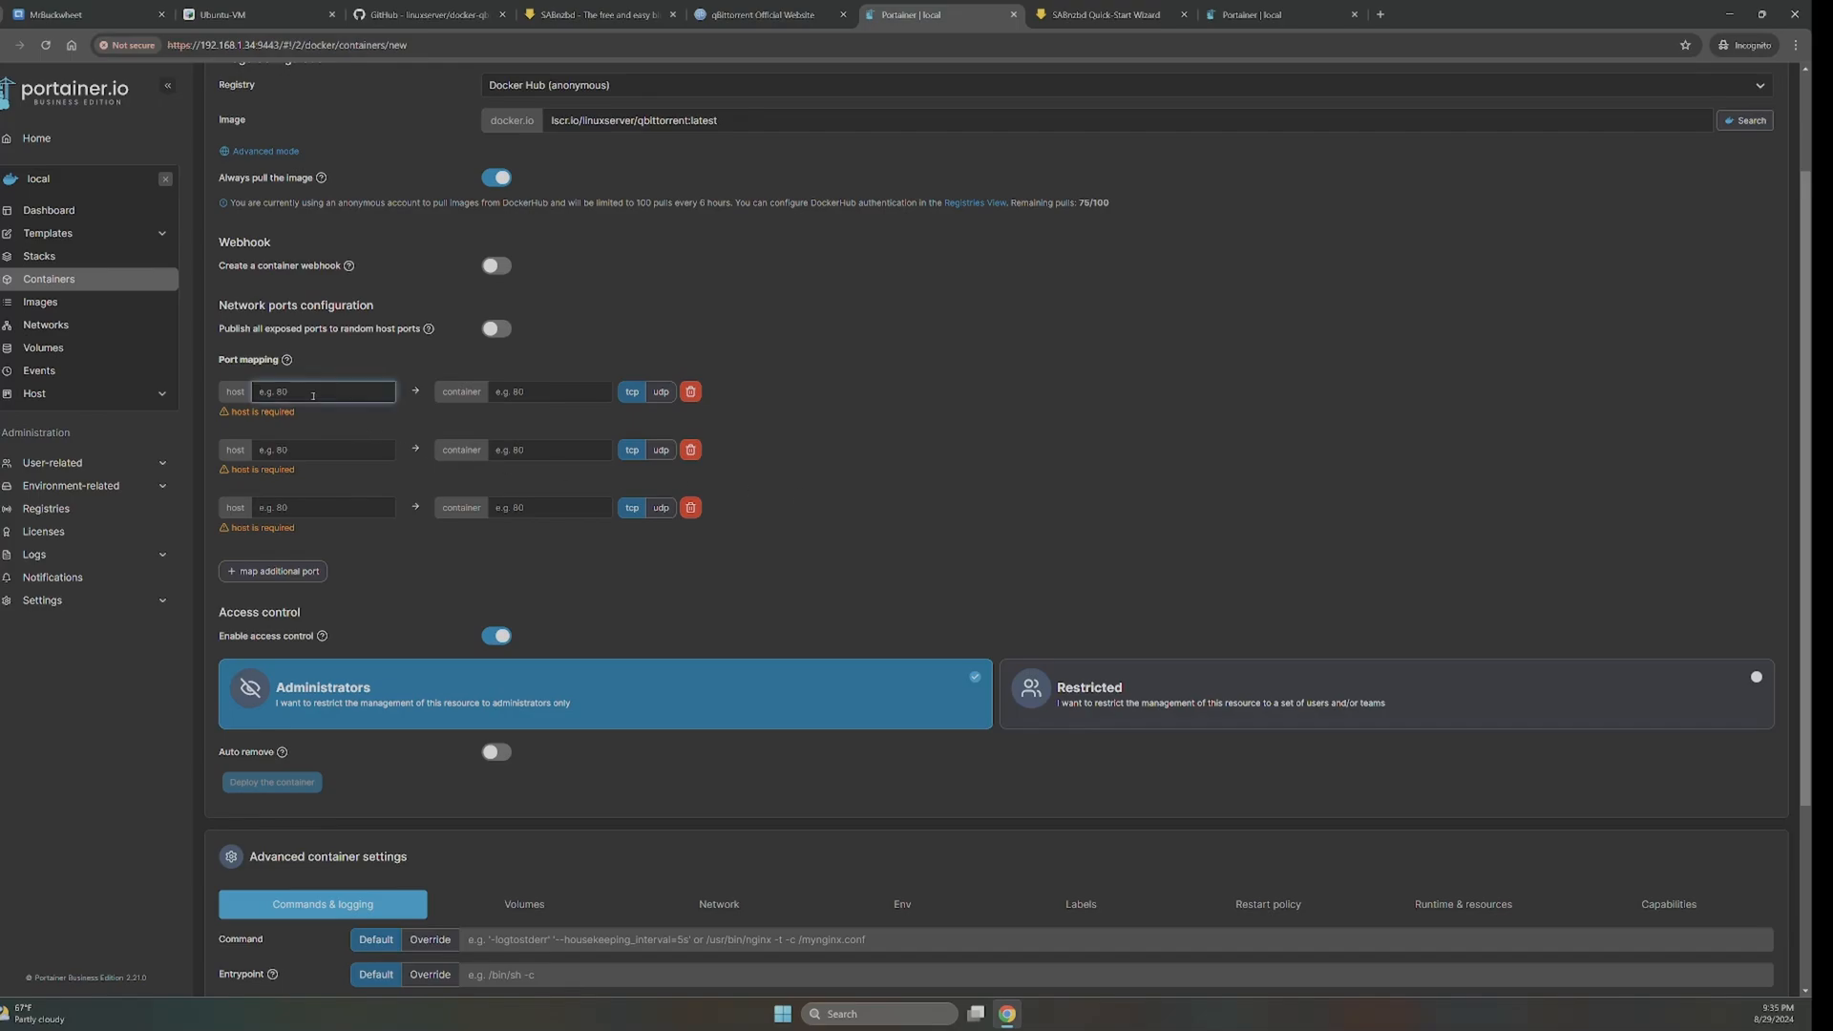
pyautogui.write('8889')
pyautogui.click(528, 392)
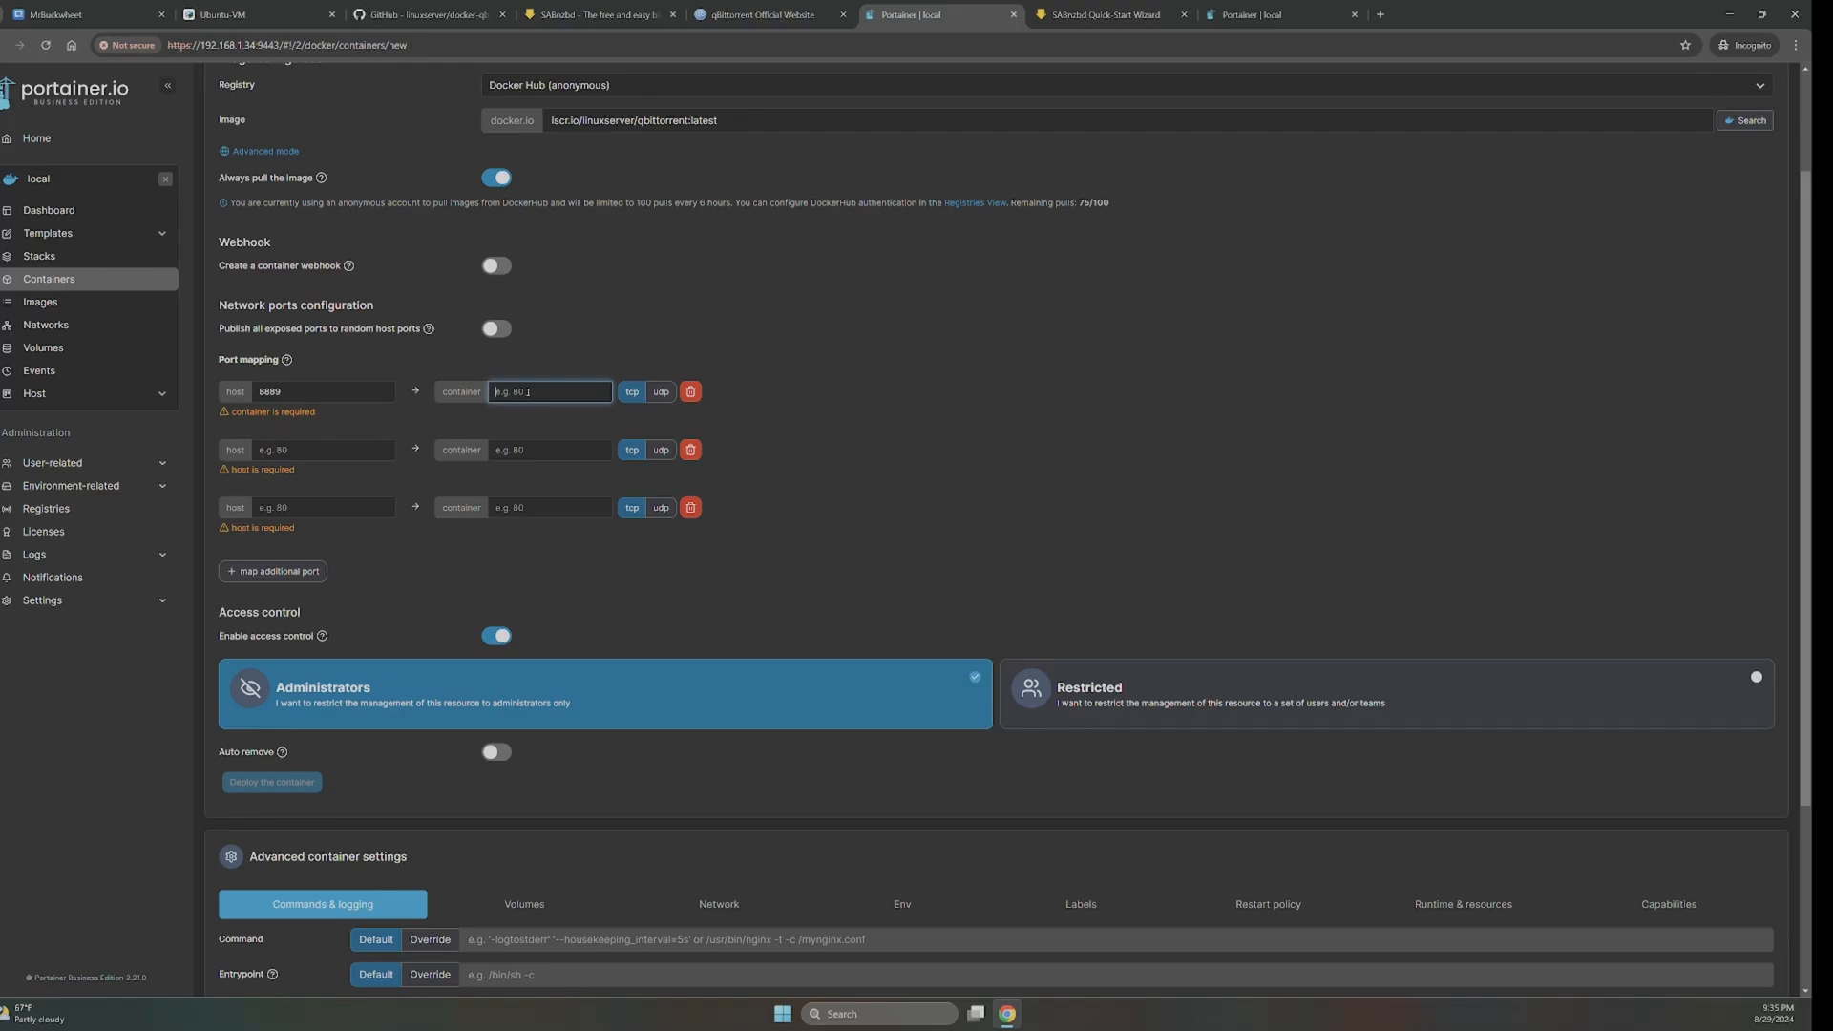
pyautogui.write('8080')
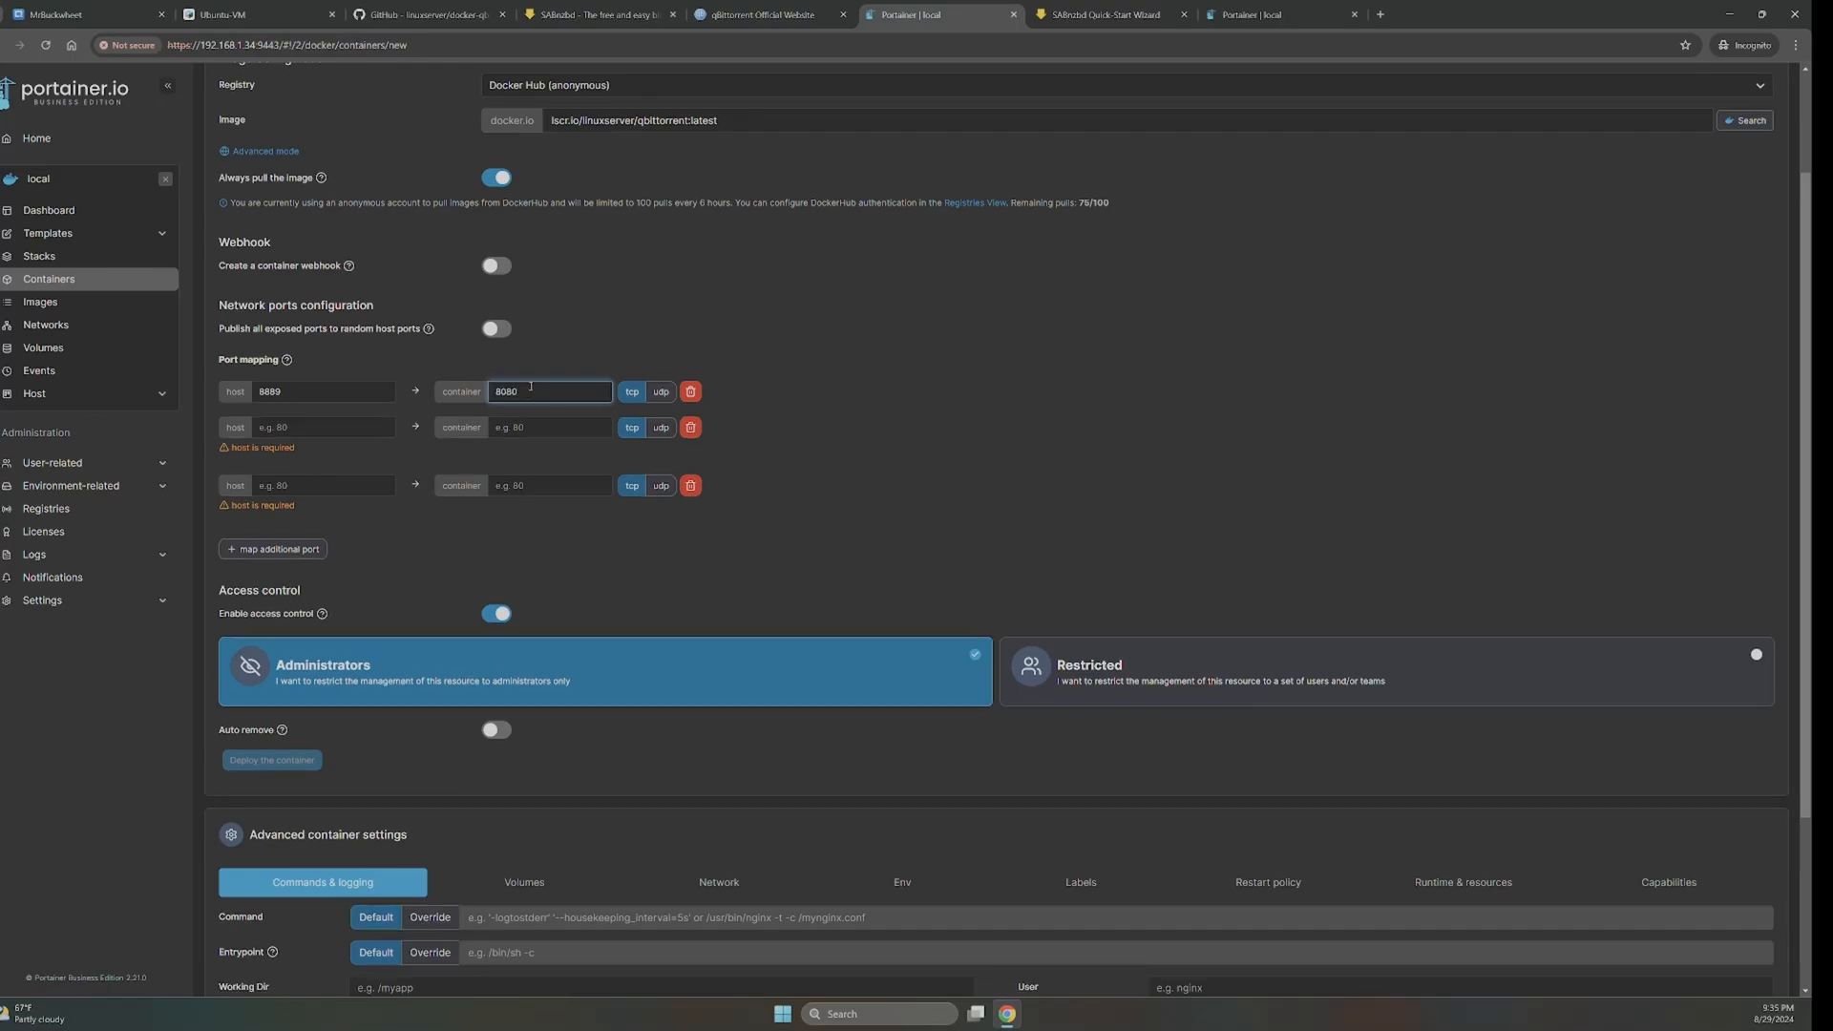
# - Check the torrenting port in the GitHub example and map host port 6881 to container port 6881 in the second mapping
pyautogui.click(277, 429)
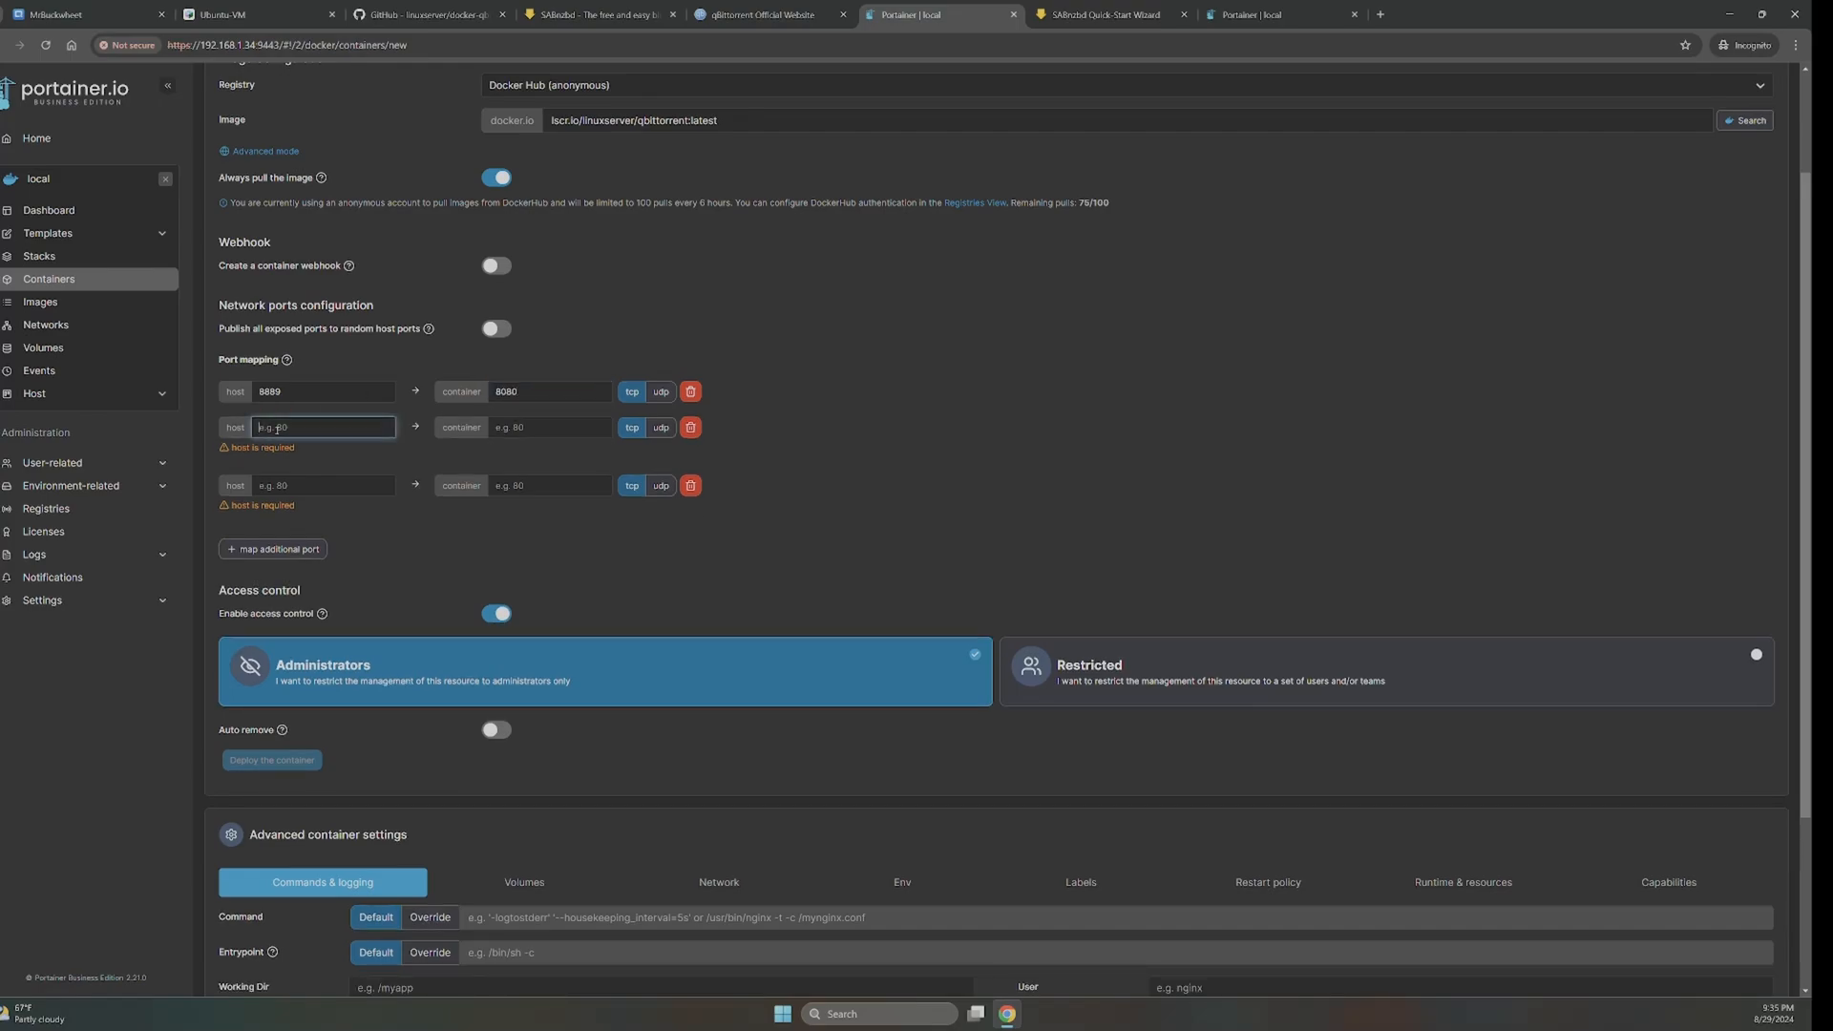
pyautogui.click(409, 15)
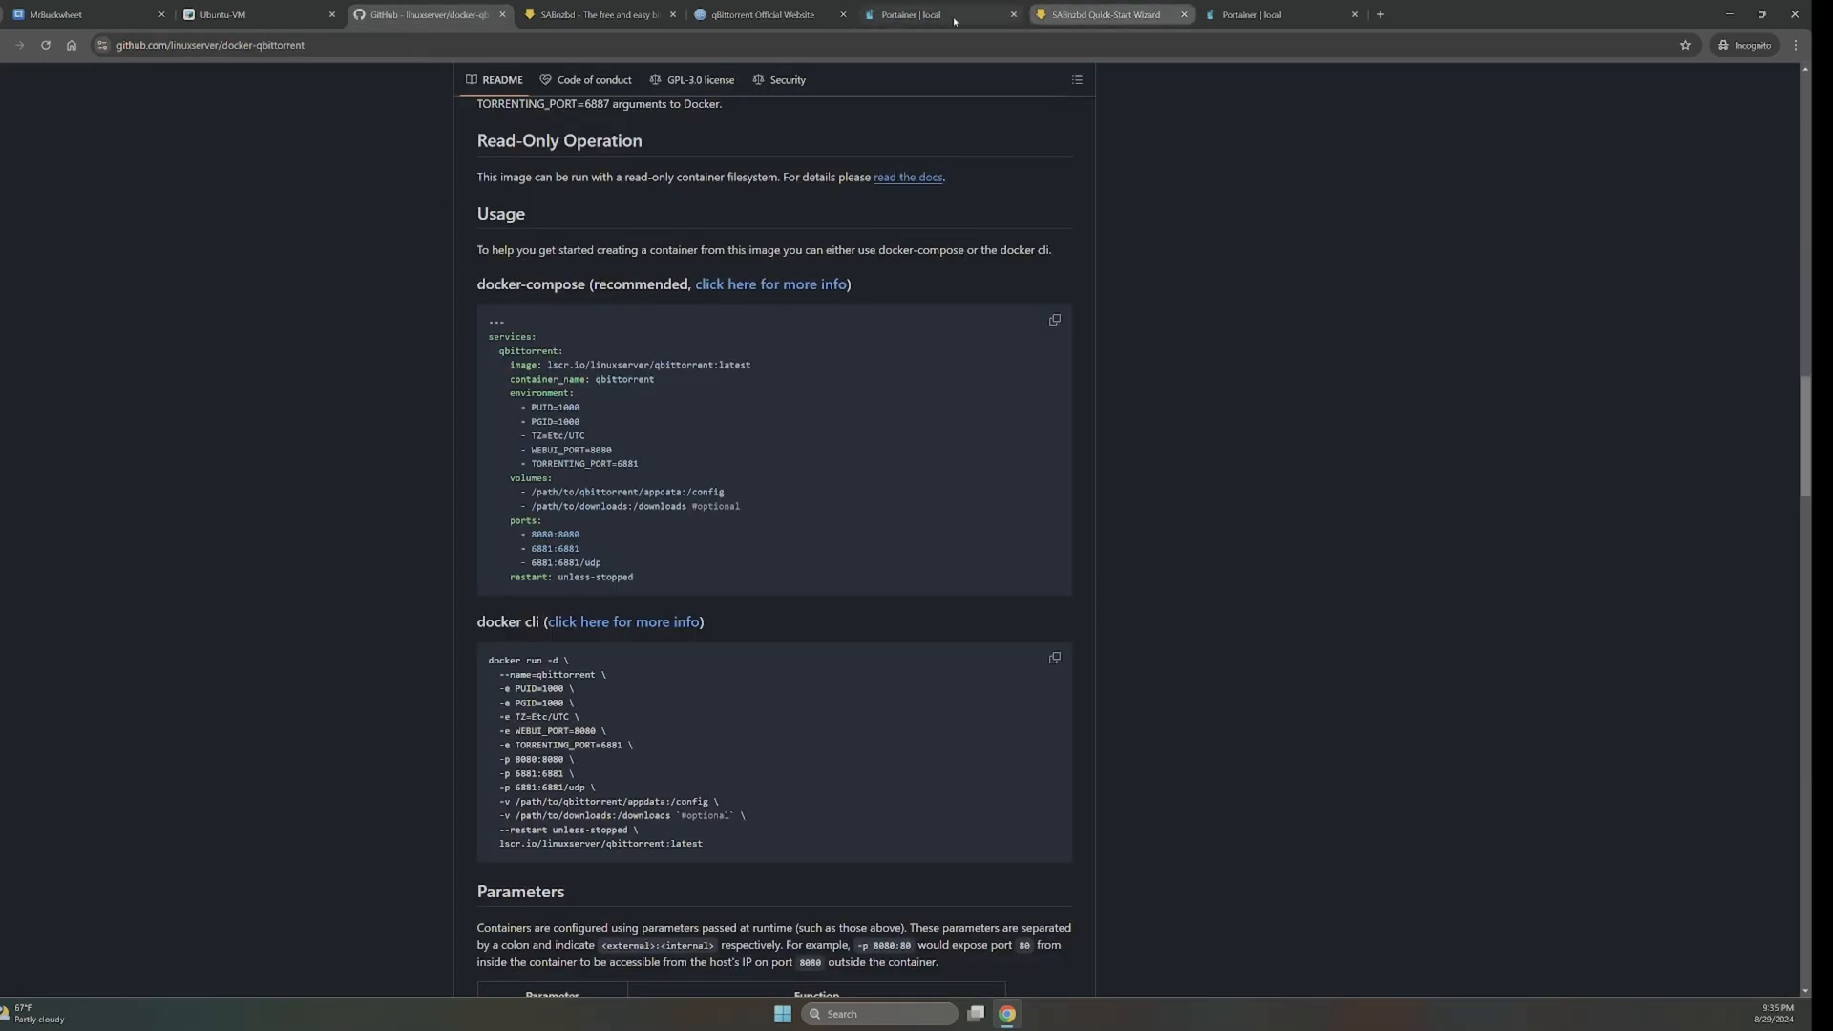
pyautogui.click(915, 14)
pyautogui.write('881')
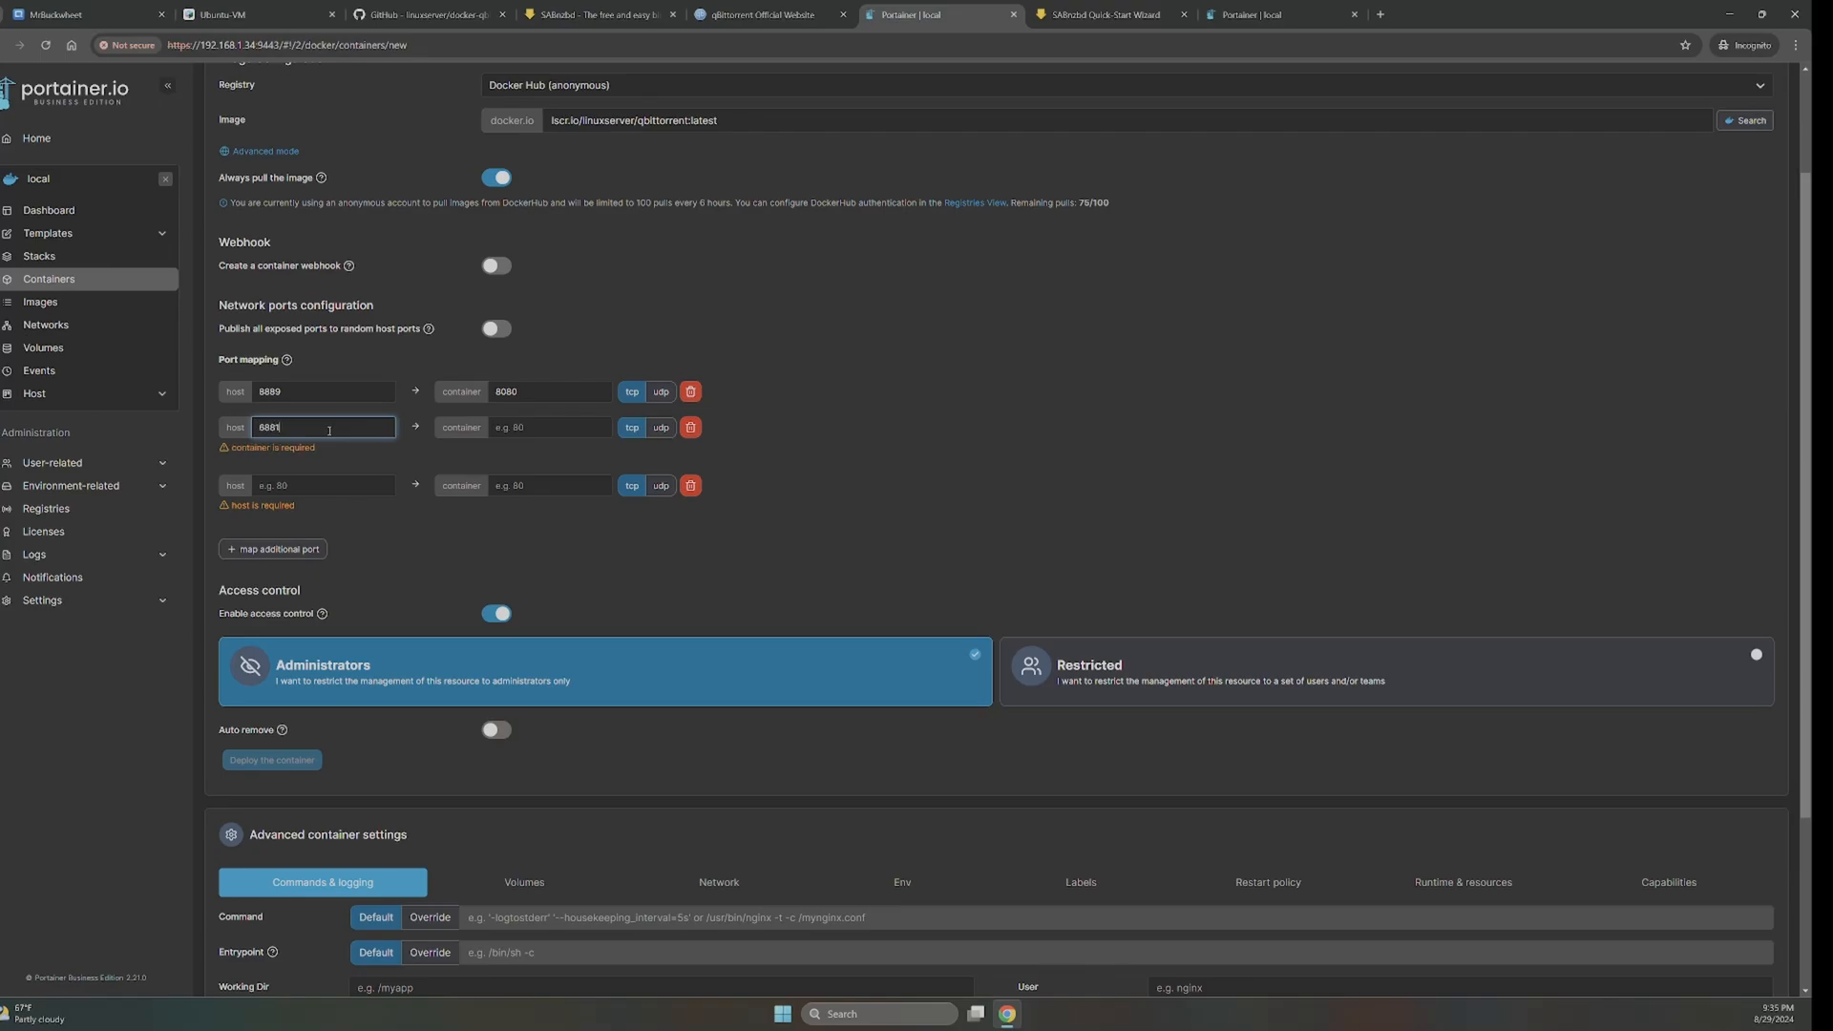
pyautogui.click(498, 426)
pyautogui.write('6881')
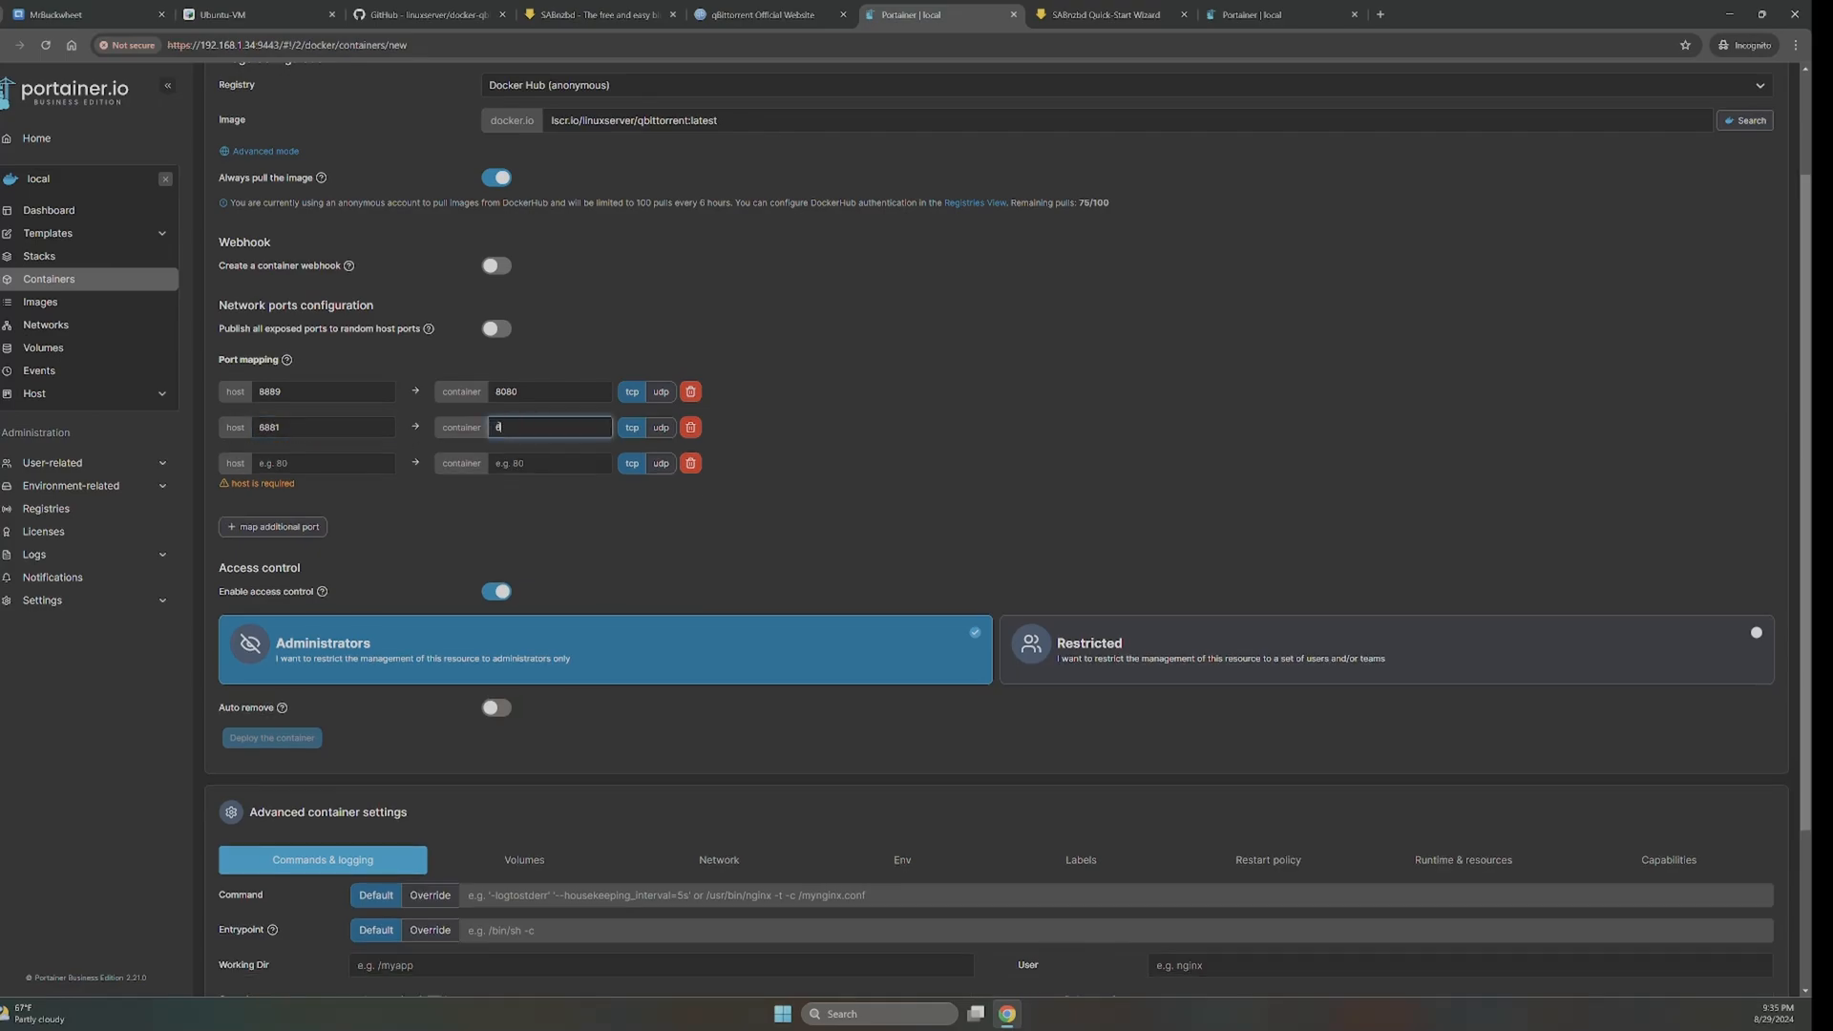
# - Map host port 6881 to container port 6881 over UDP in the third port mapping
pyautogui.click(300, 463)
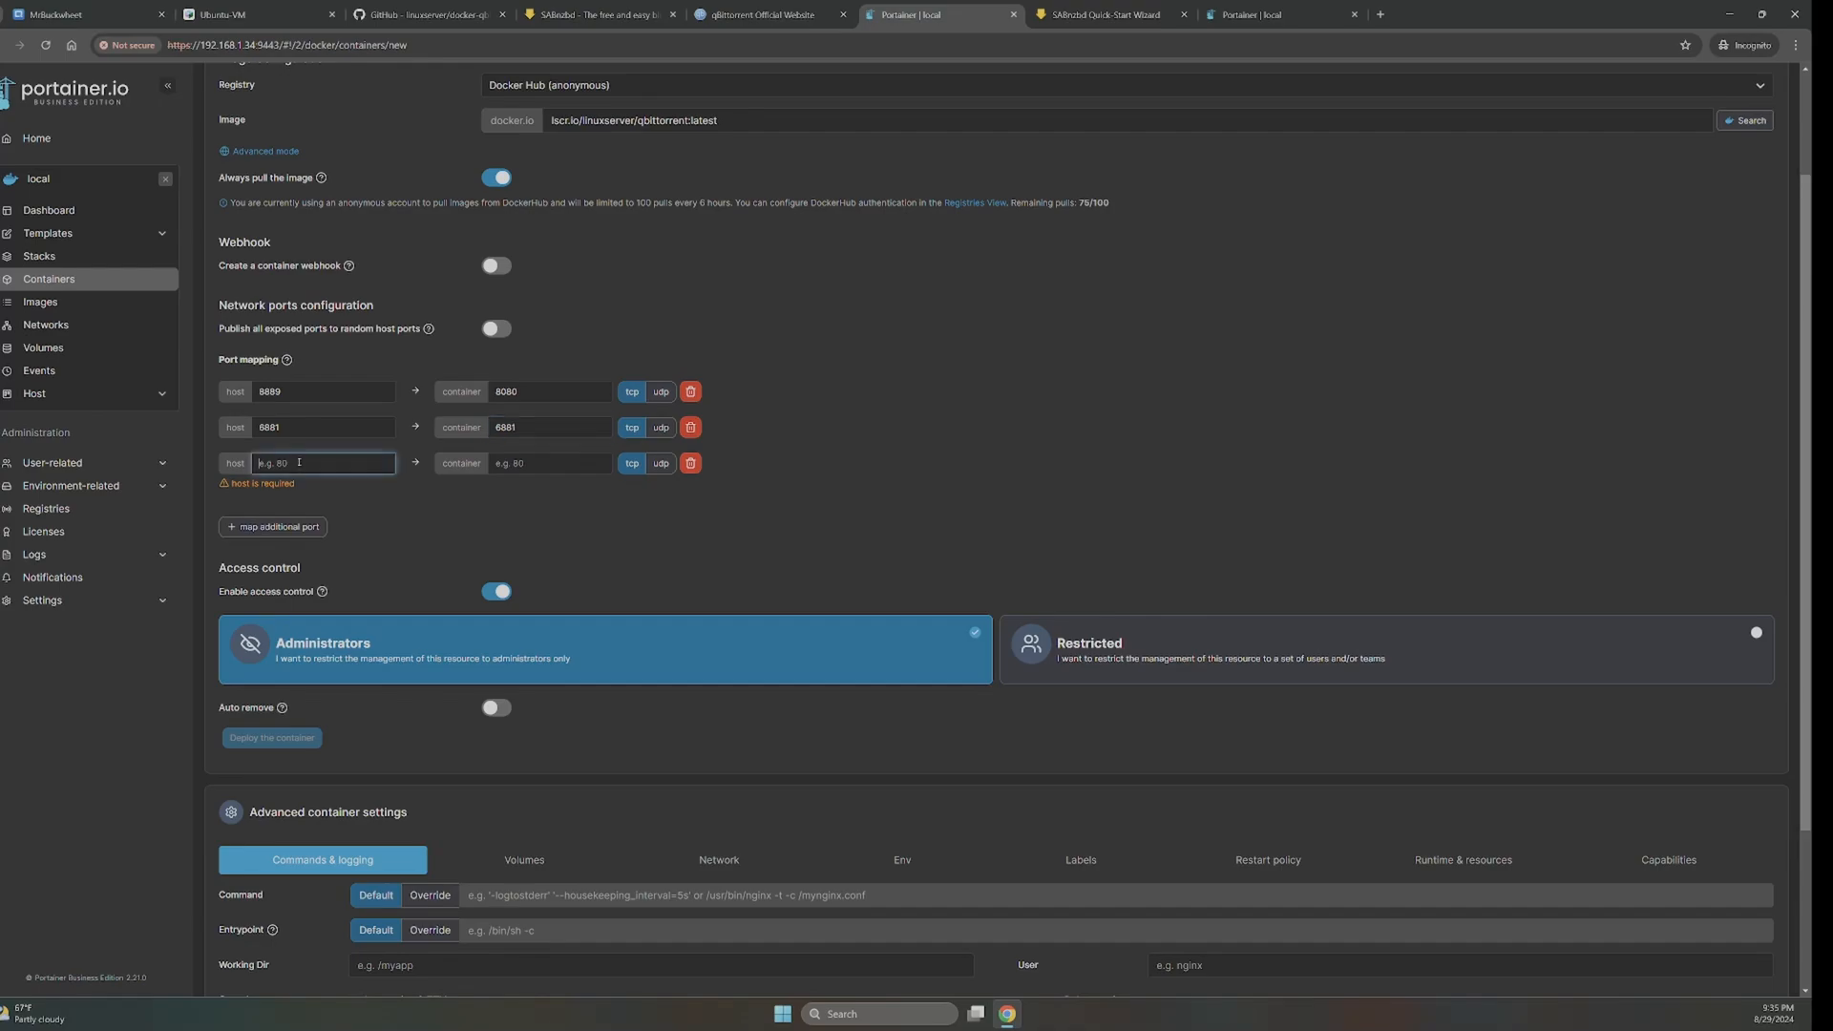
pyautogui.write('6881')
pyautogui.click(537, 462)
pyautogui.write('688')
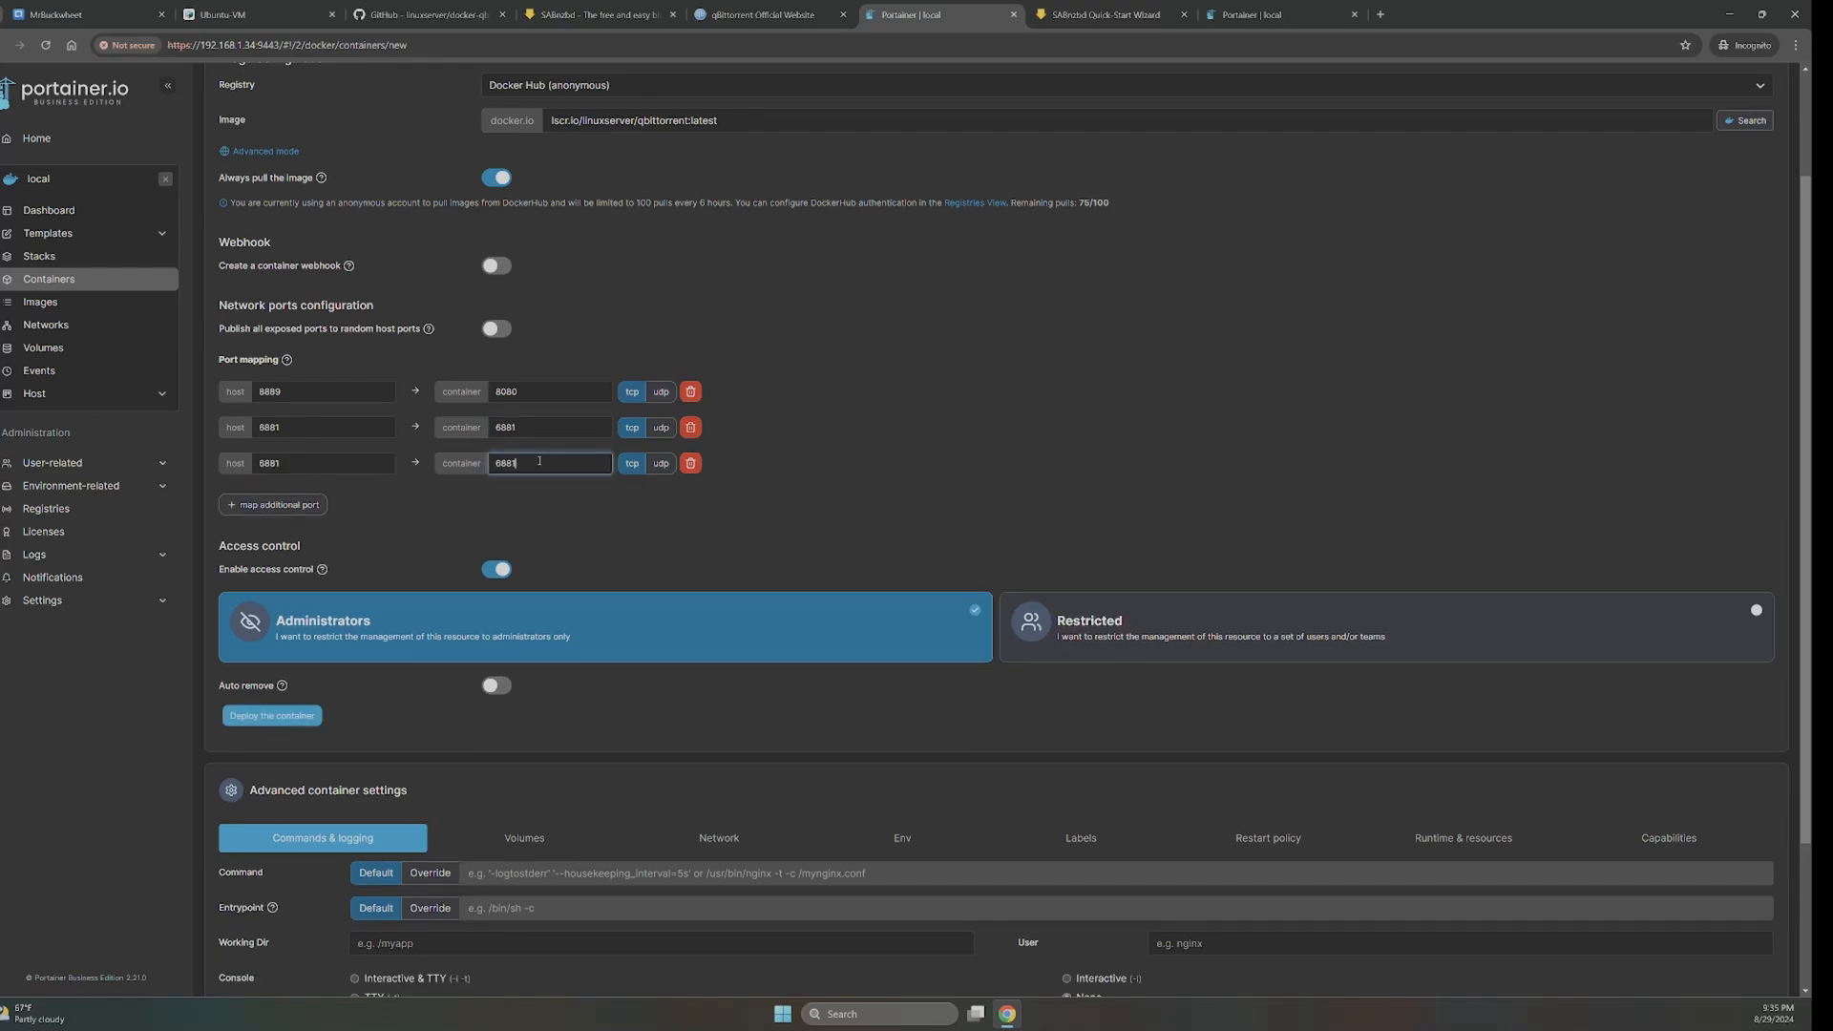
pyautogui.click(662, 465)
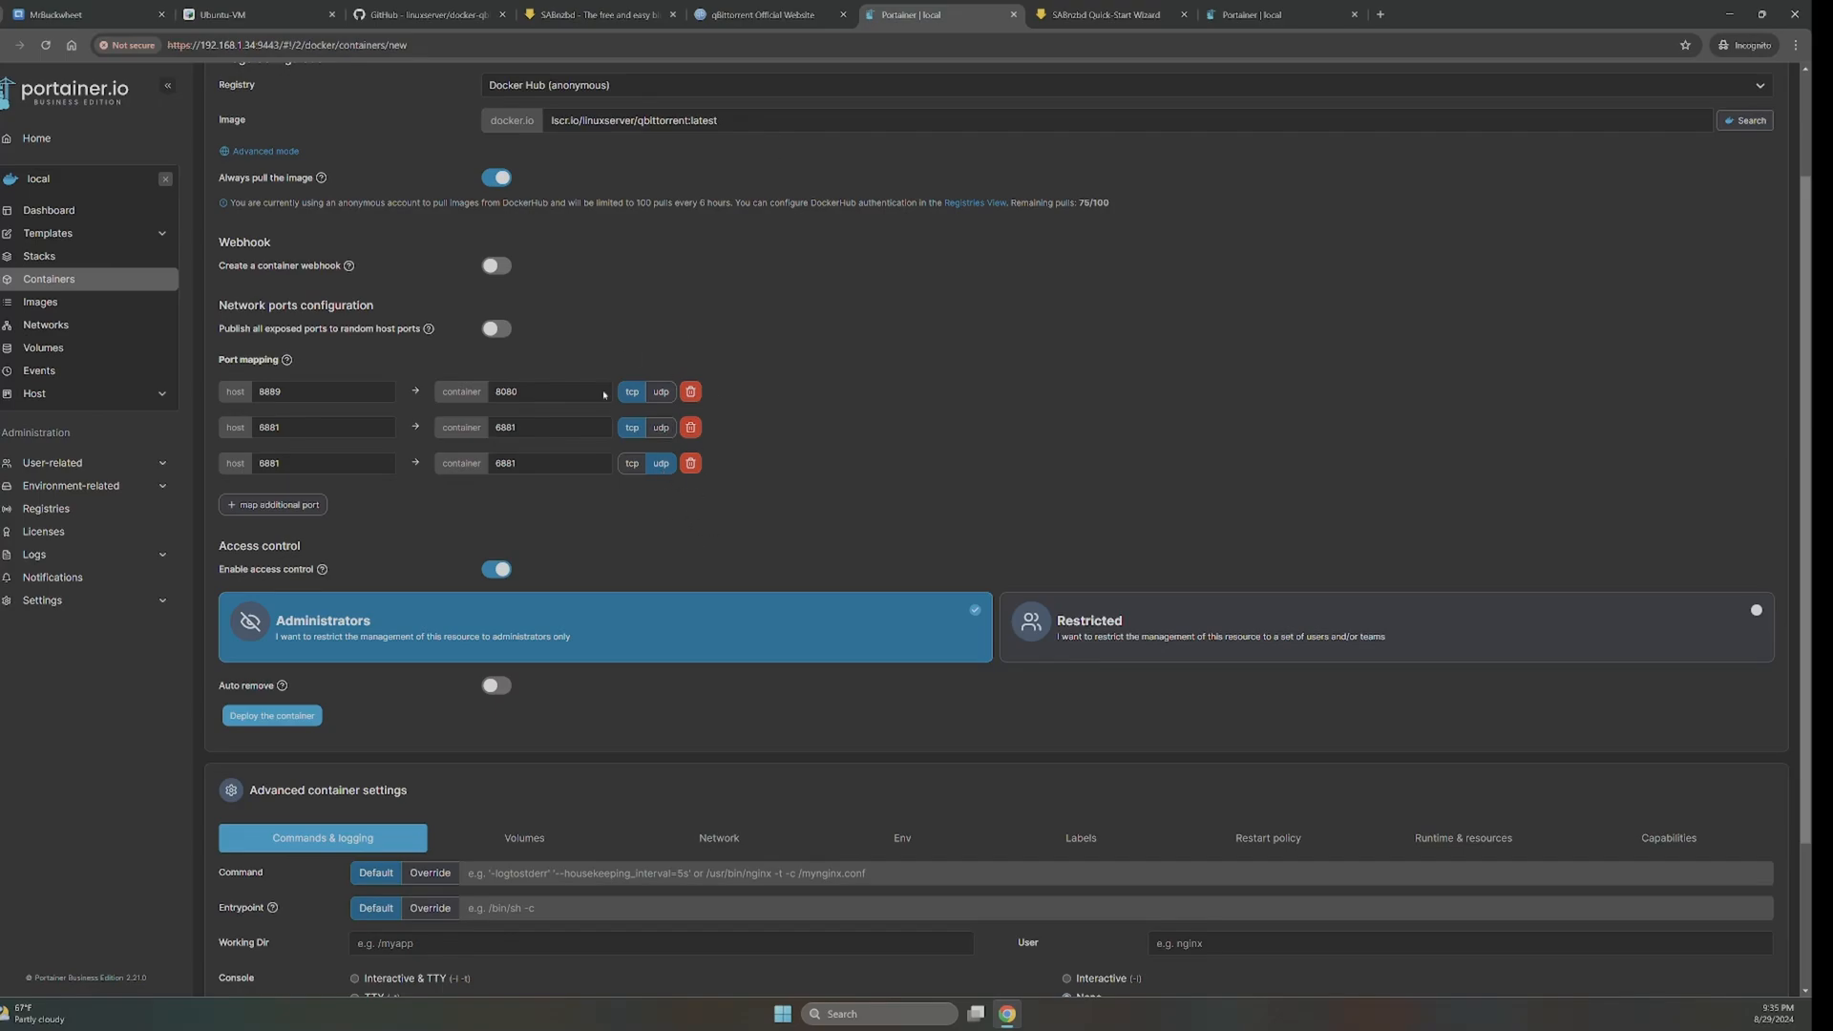
# - Review the environment variables in the qbittorrent docker-compose example on GitHub
pyautogui.scroll(-2, 498, 360)
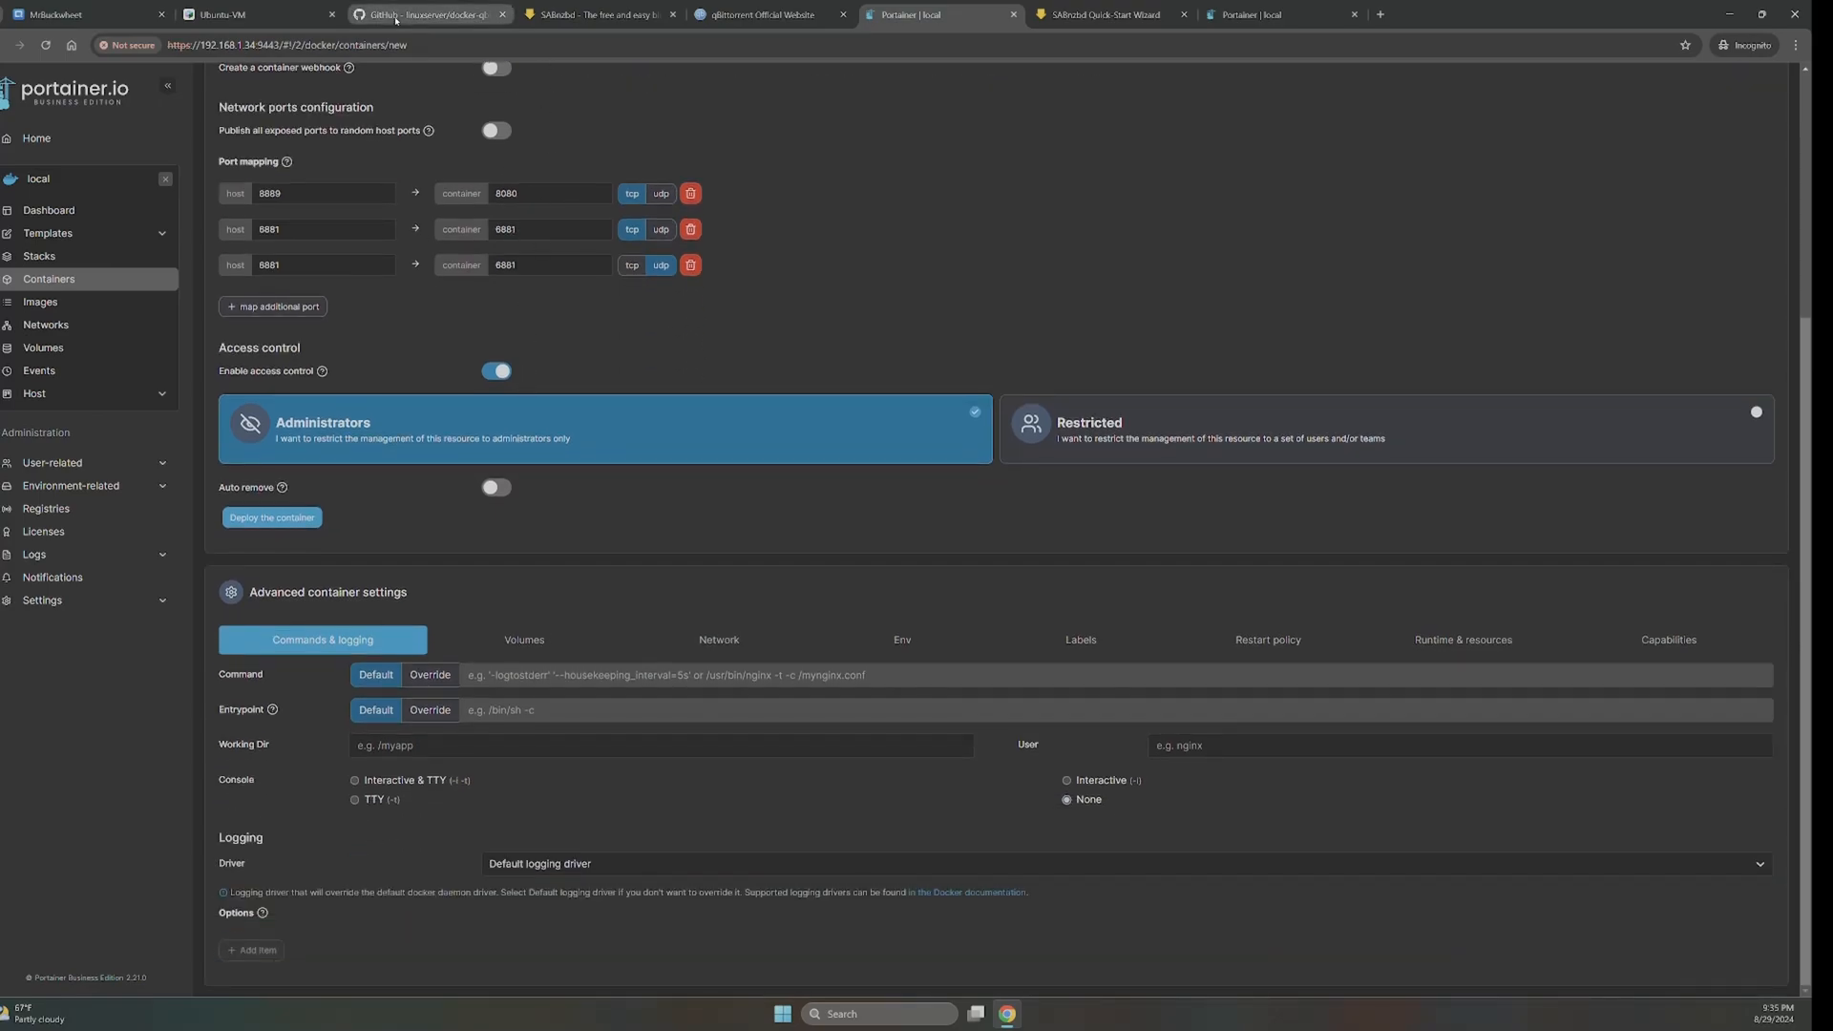
pyautogui.click(430, 14)
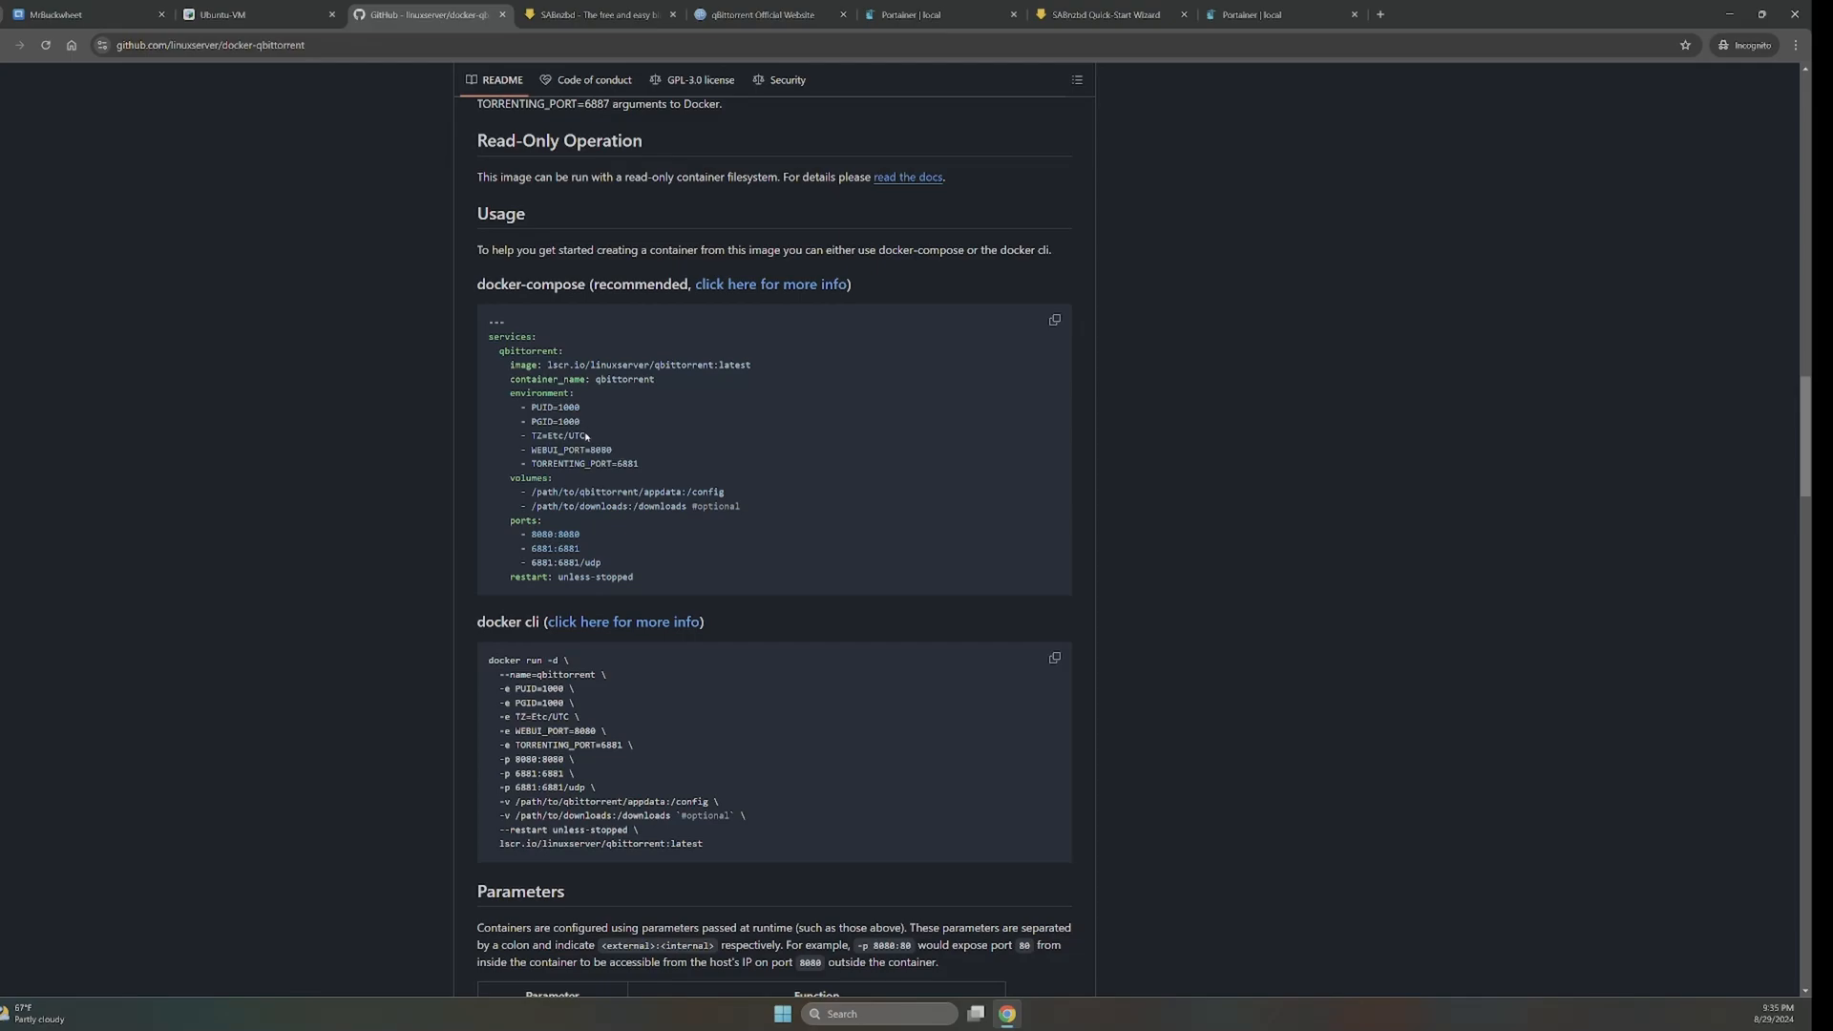
pyautogui.moveTo(641, 465); pyautogui.dragTo(520, 412)
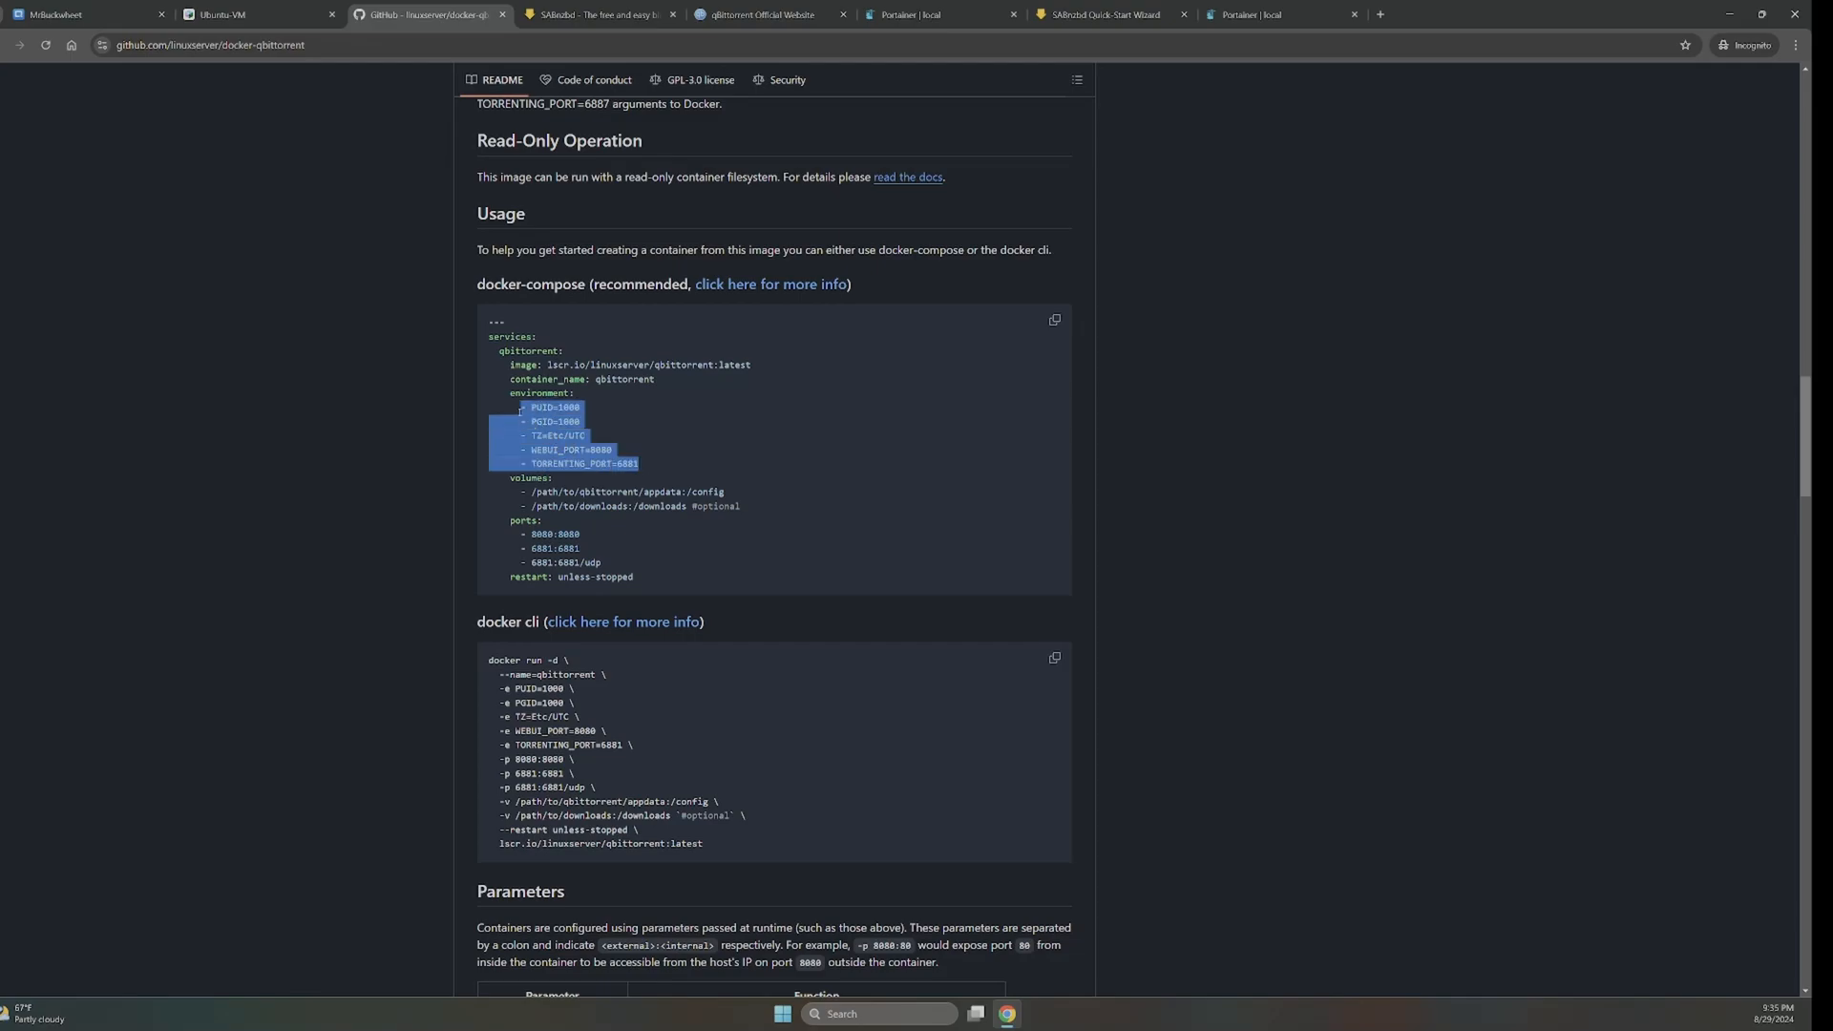
# - Copy the environment variables from the qbittorrent docker-compose example and paste them into the advanced environment variable editor of the Portainer container form
pyautogui.rightClick(553, 412)
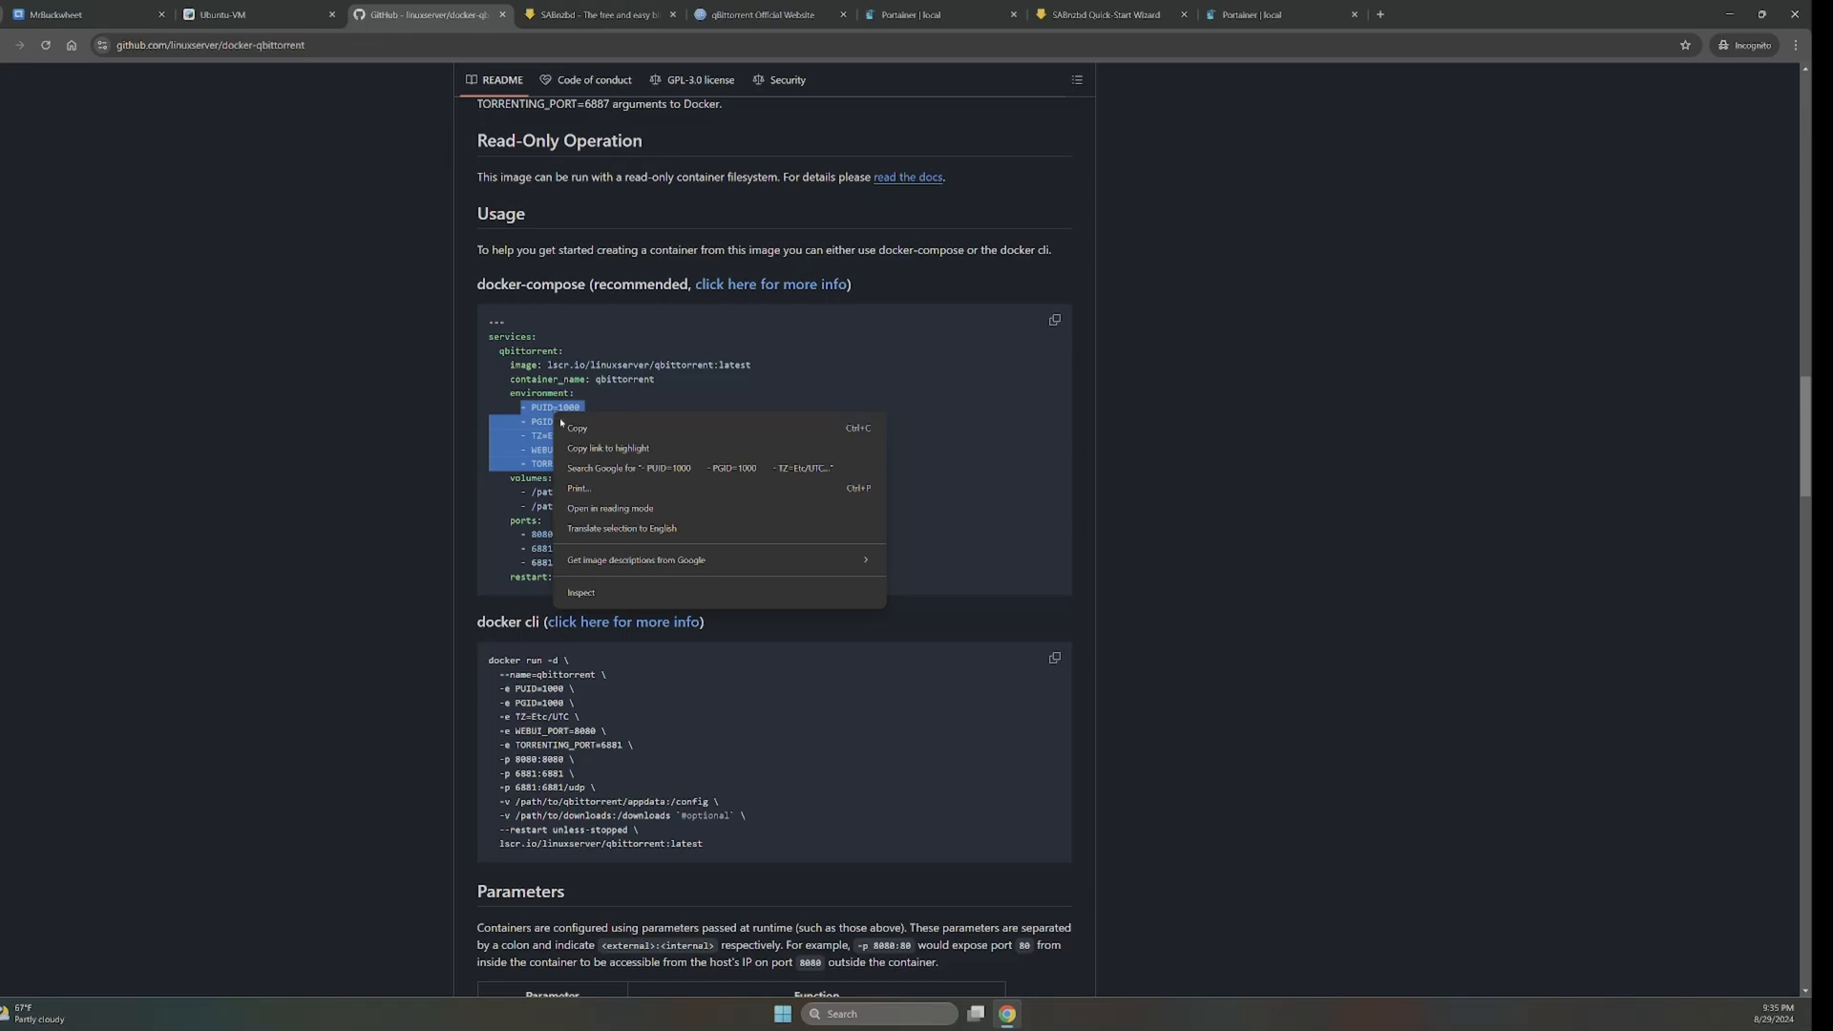
pyautogui.click(565, 424)
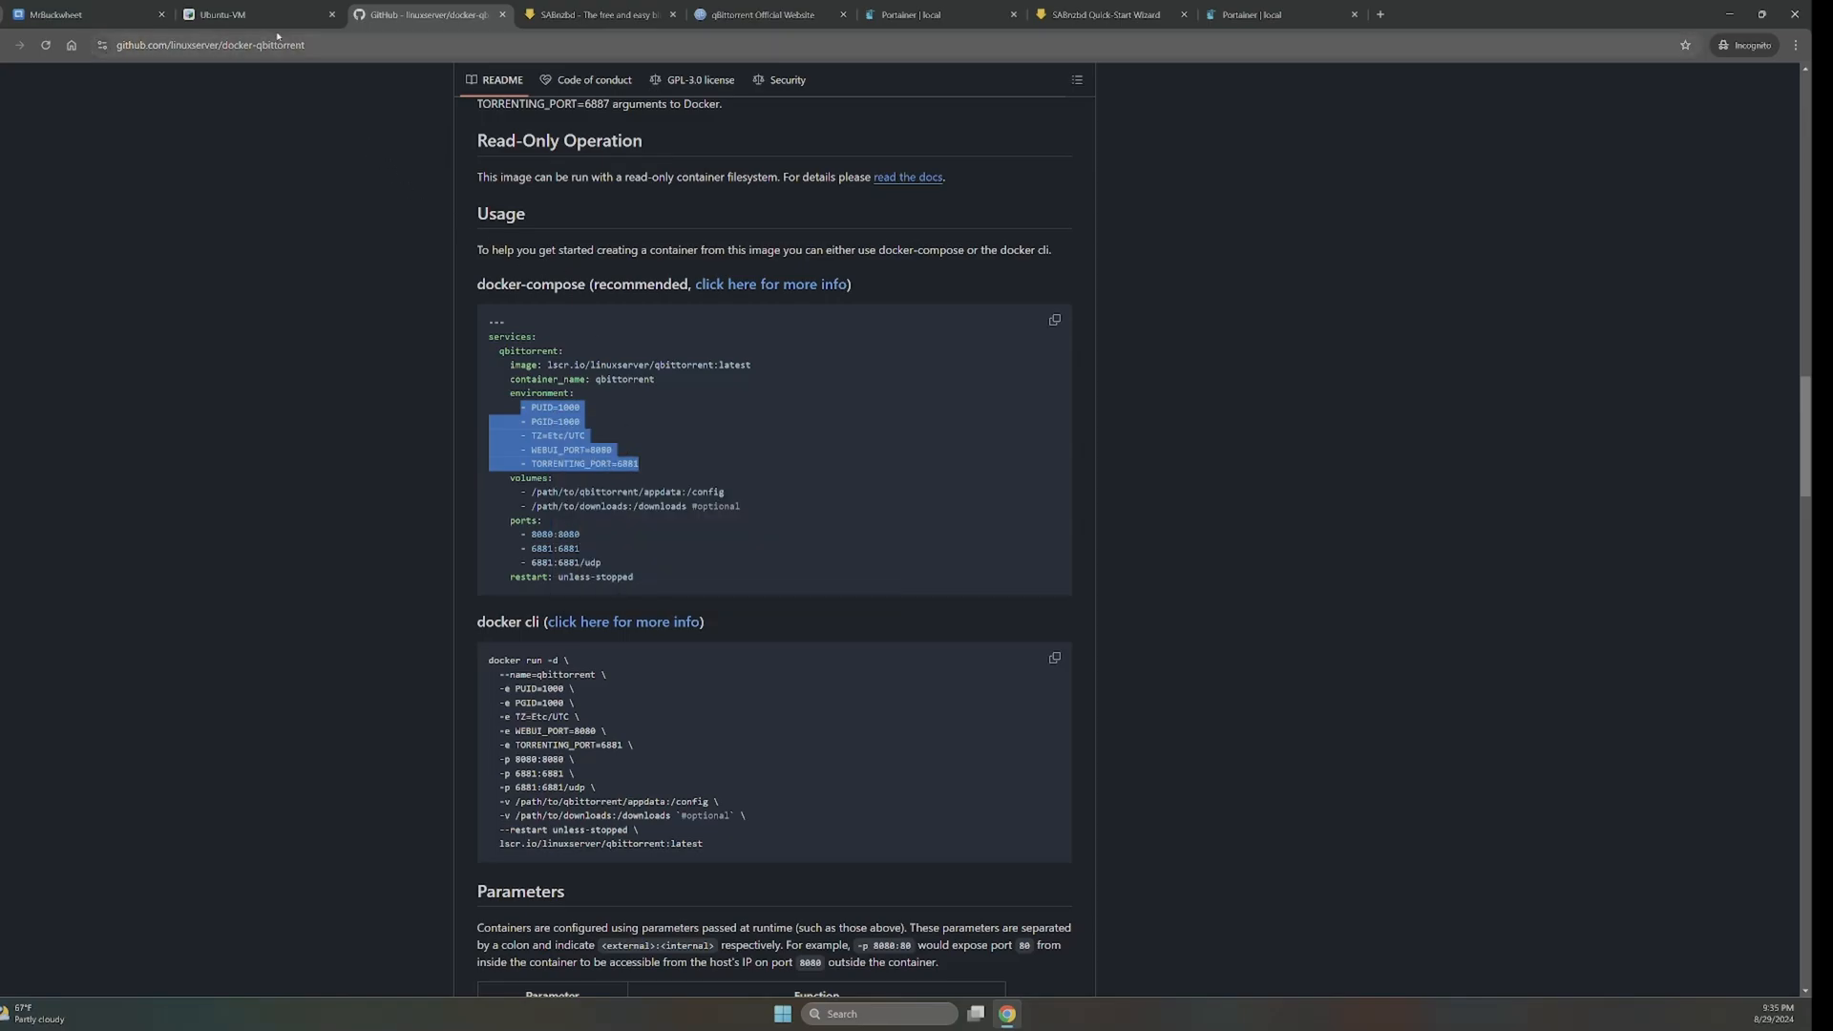
pyautogui.click(926, 15)
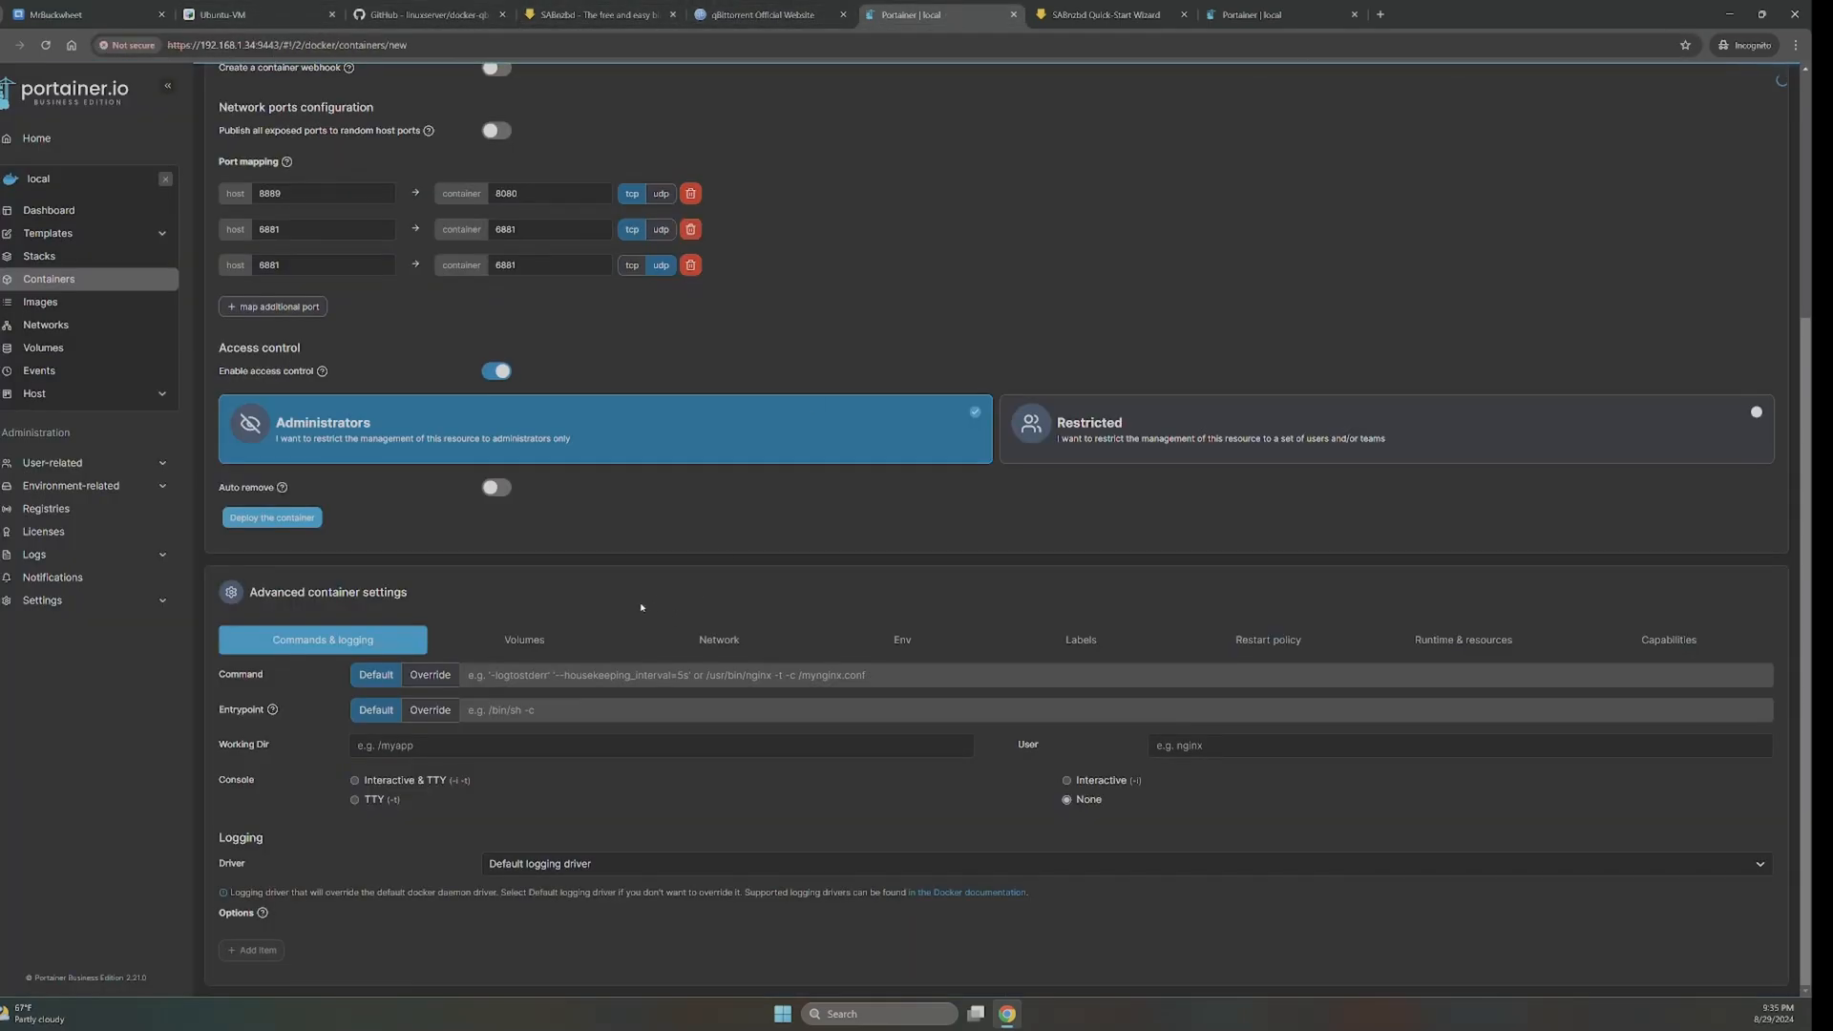
pyautogui.click(862, 646)
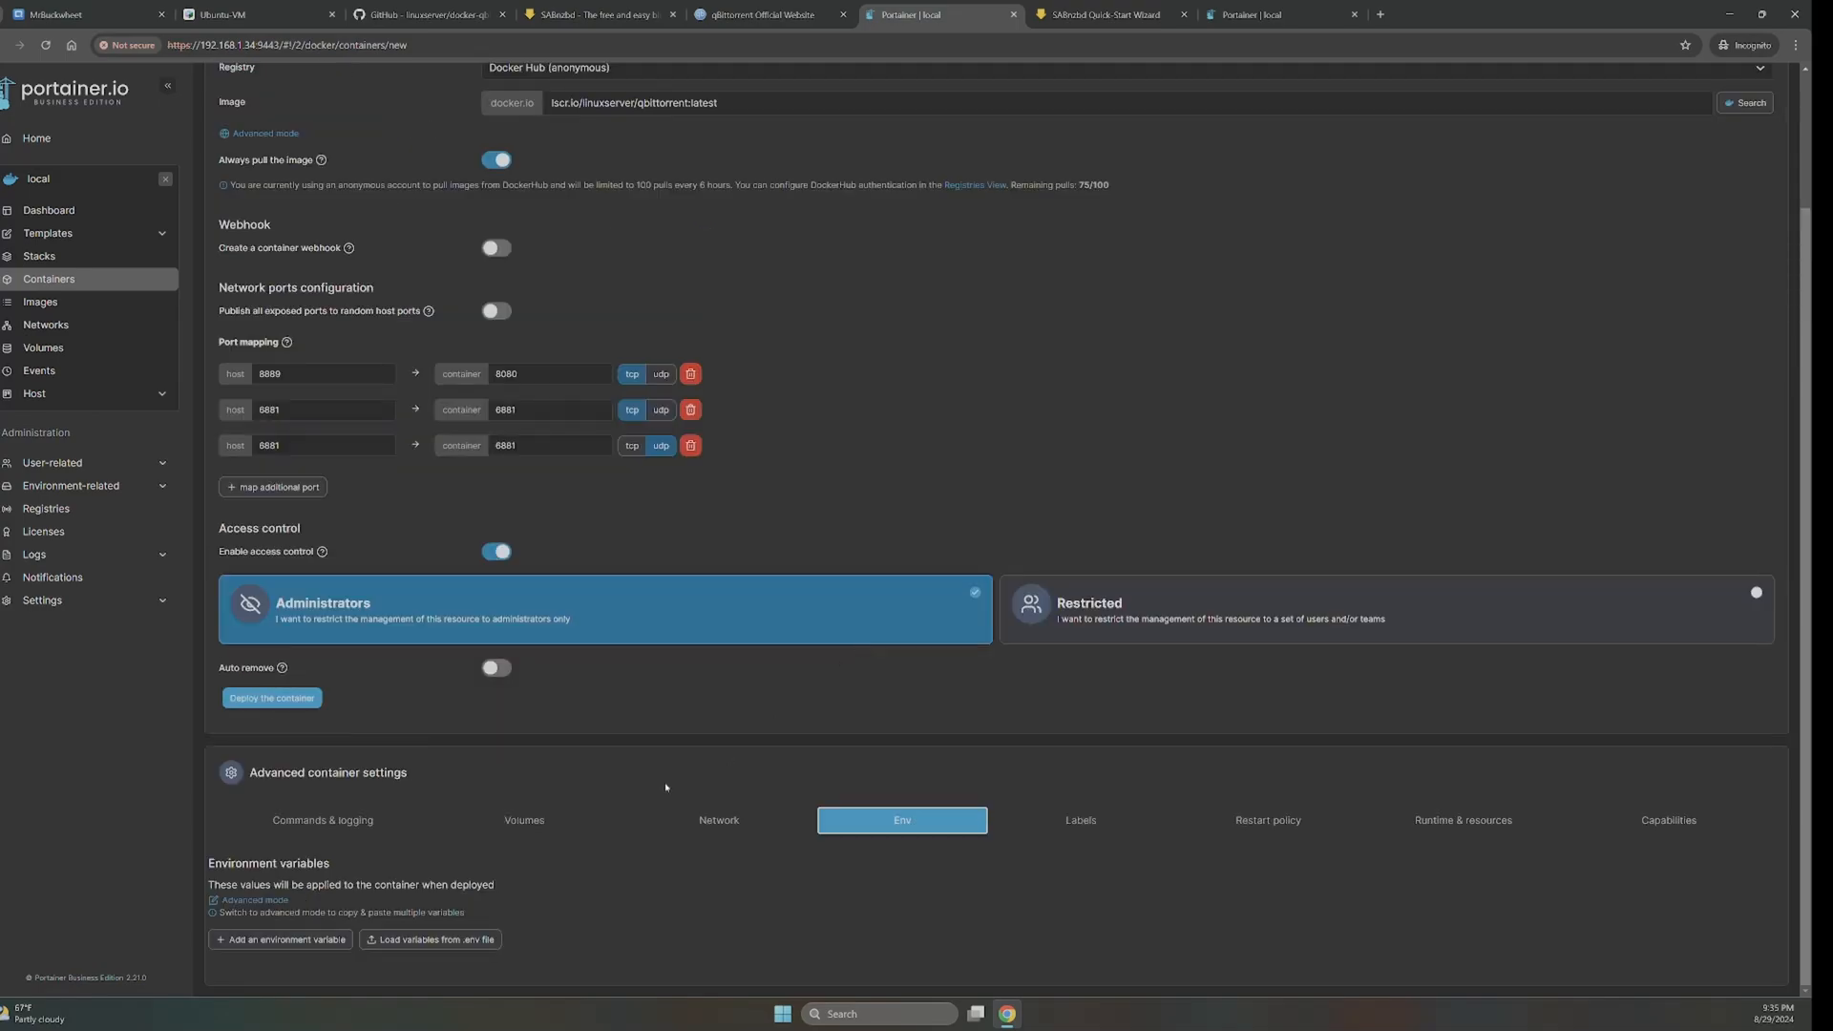
pyautogui.click(262, 900)
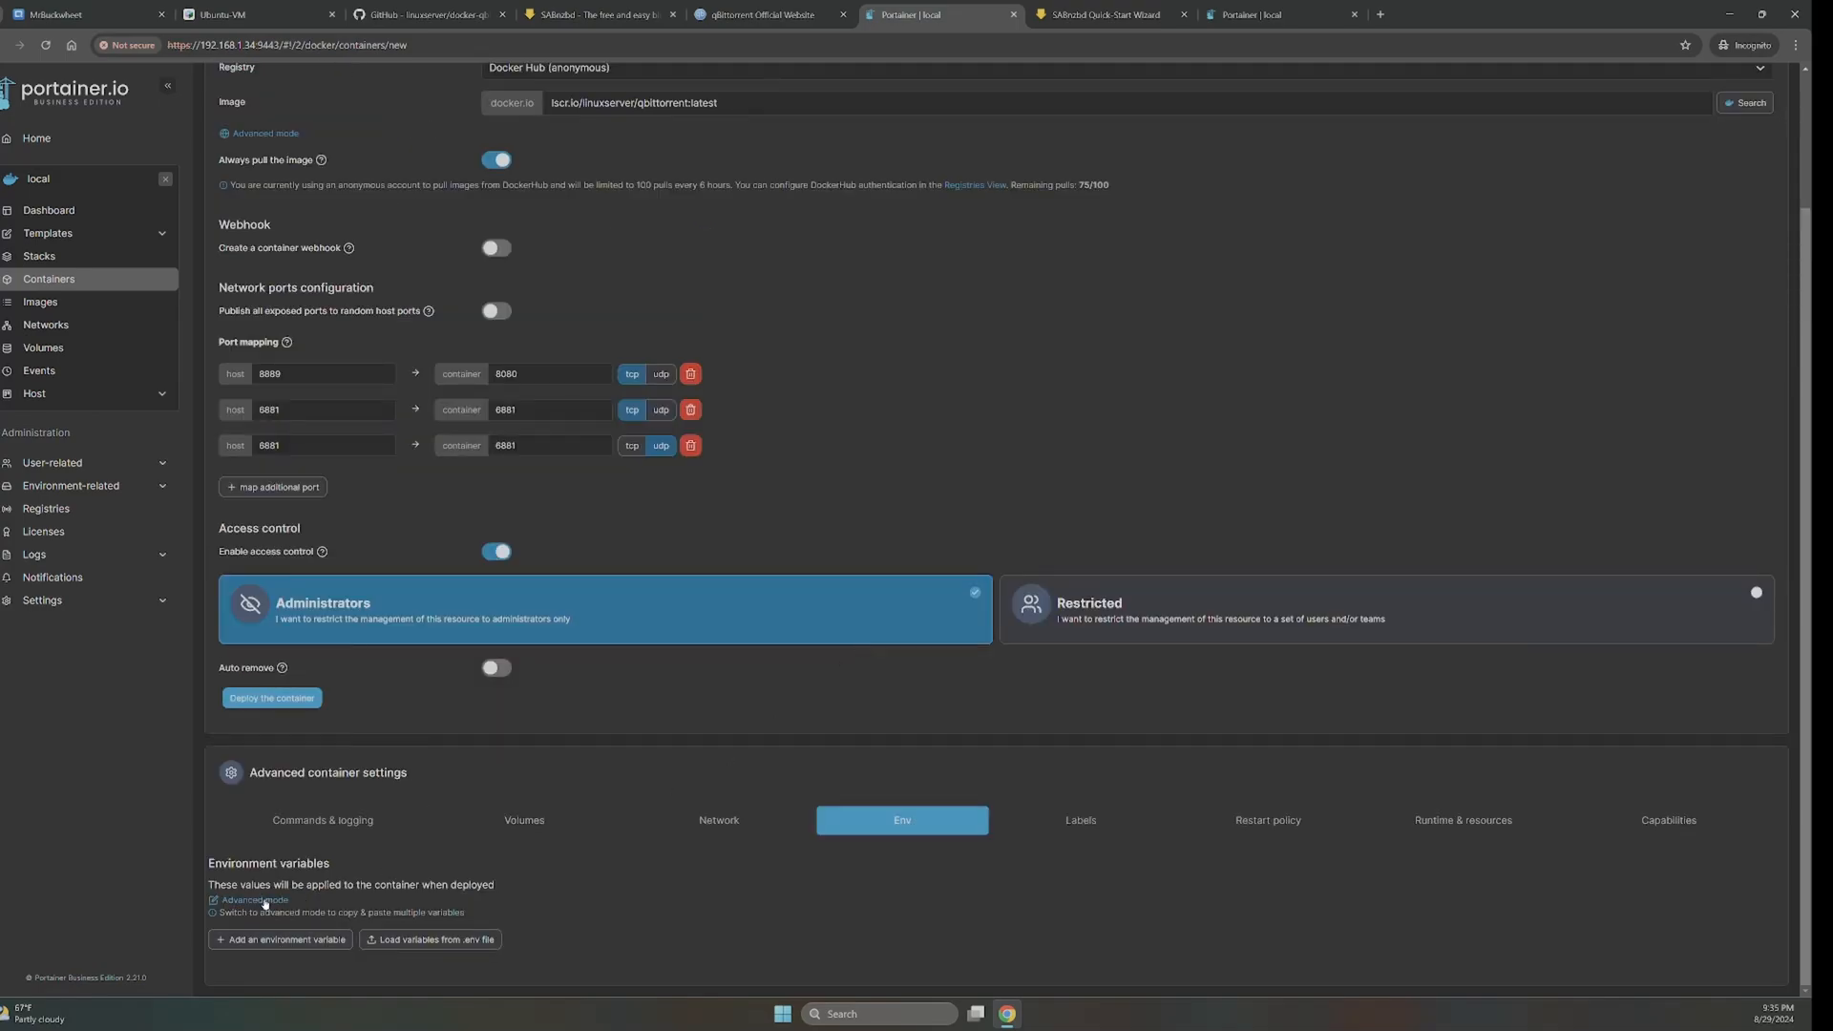
pyautogui.scroll(-4, 353, 933)
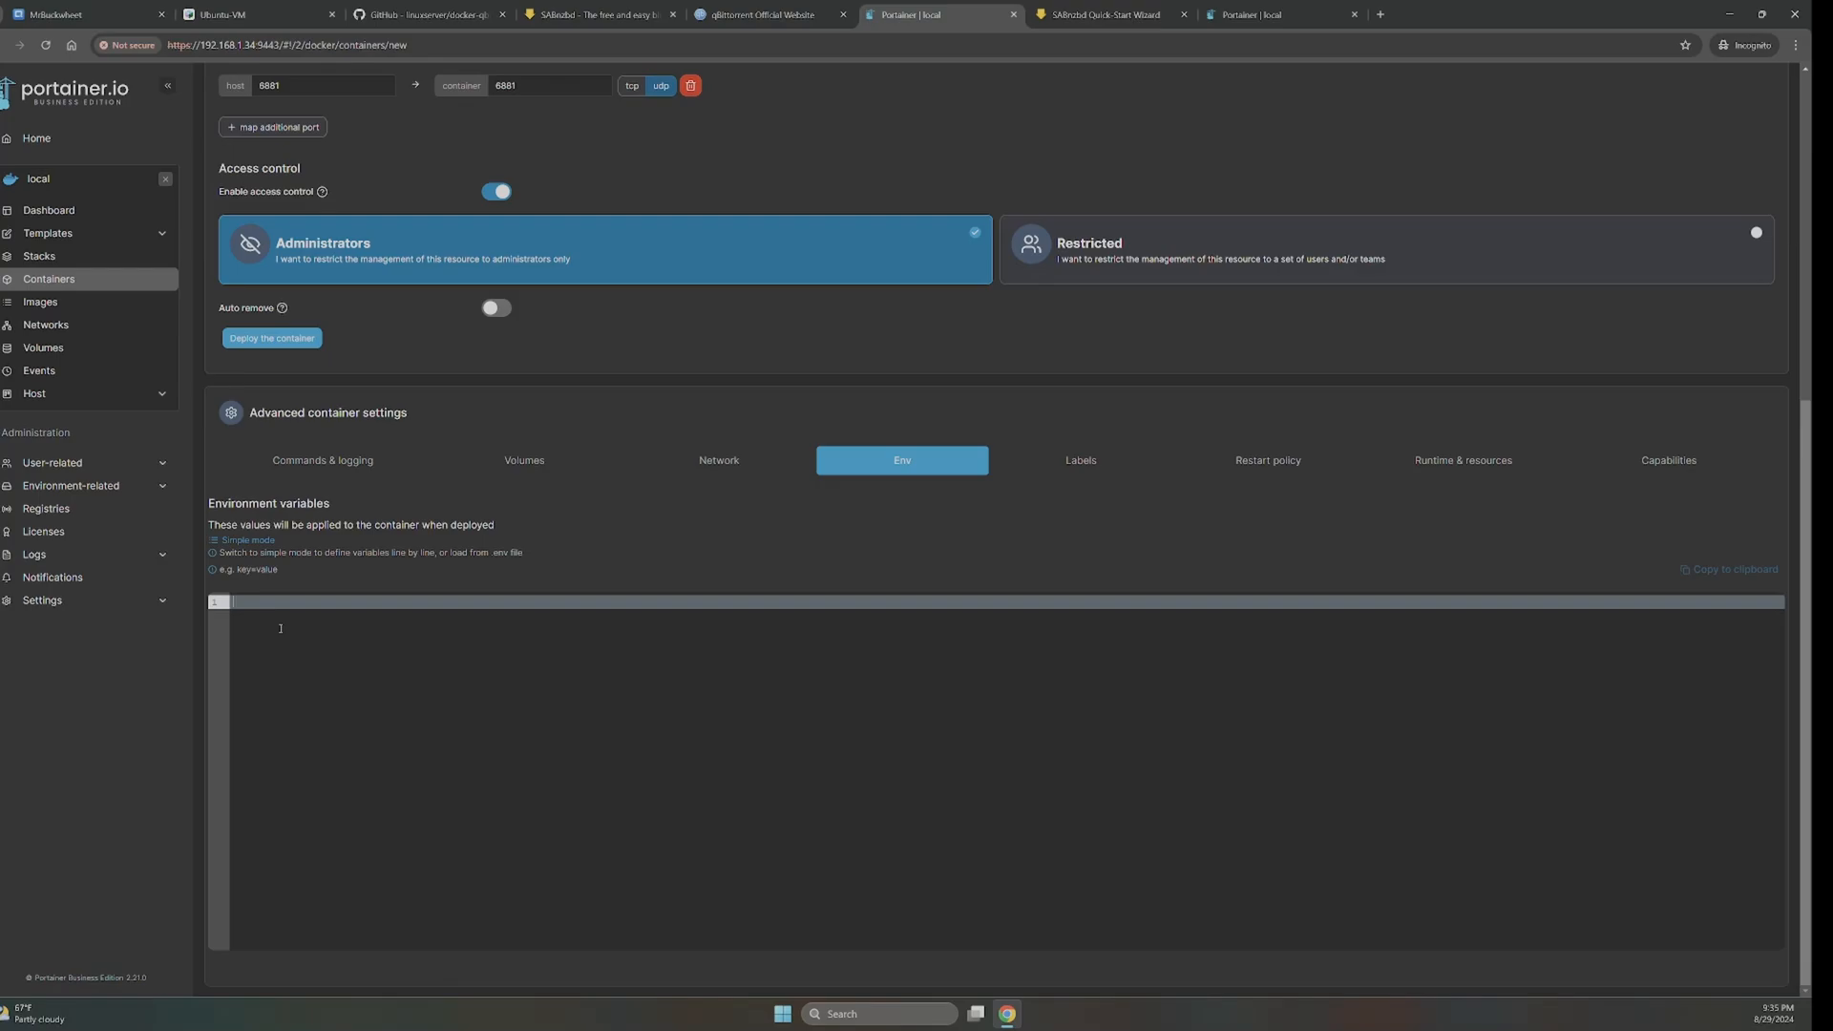
pyautogui.hotkey('ctrl', 'v')
# - Remove the leading dashes and spaces from the PUID and PGID lines so they read PUID=1000 and PGID=1000
pyautogui.click(242, 603)
pyautogui.press('Delete')
pyautogui.press('Delete')
pyautogui.press('Delete')
pyautogui.write('P')
pyautogui.press('Down')
pyautogui.press('Left')
pyautogui.press('Delete')
pyautogui.press('Delete')
pyautogui.press('Up')
pyautogui.press('Delete')
pyautogui.write('P')
pyautogui.press('Down')
pyautogui.press('Down')
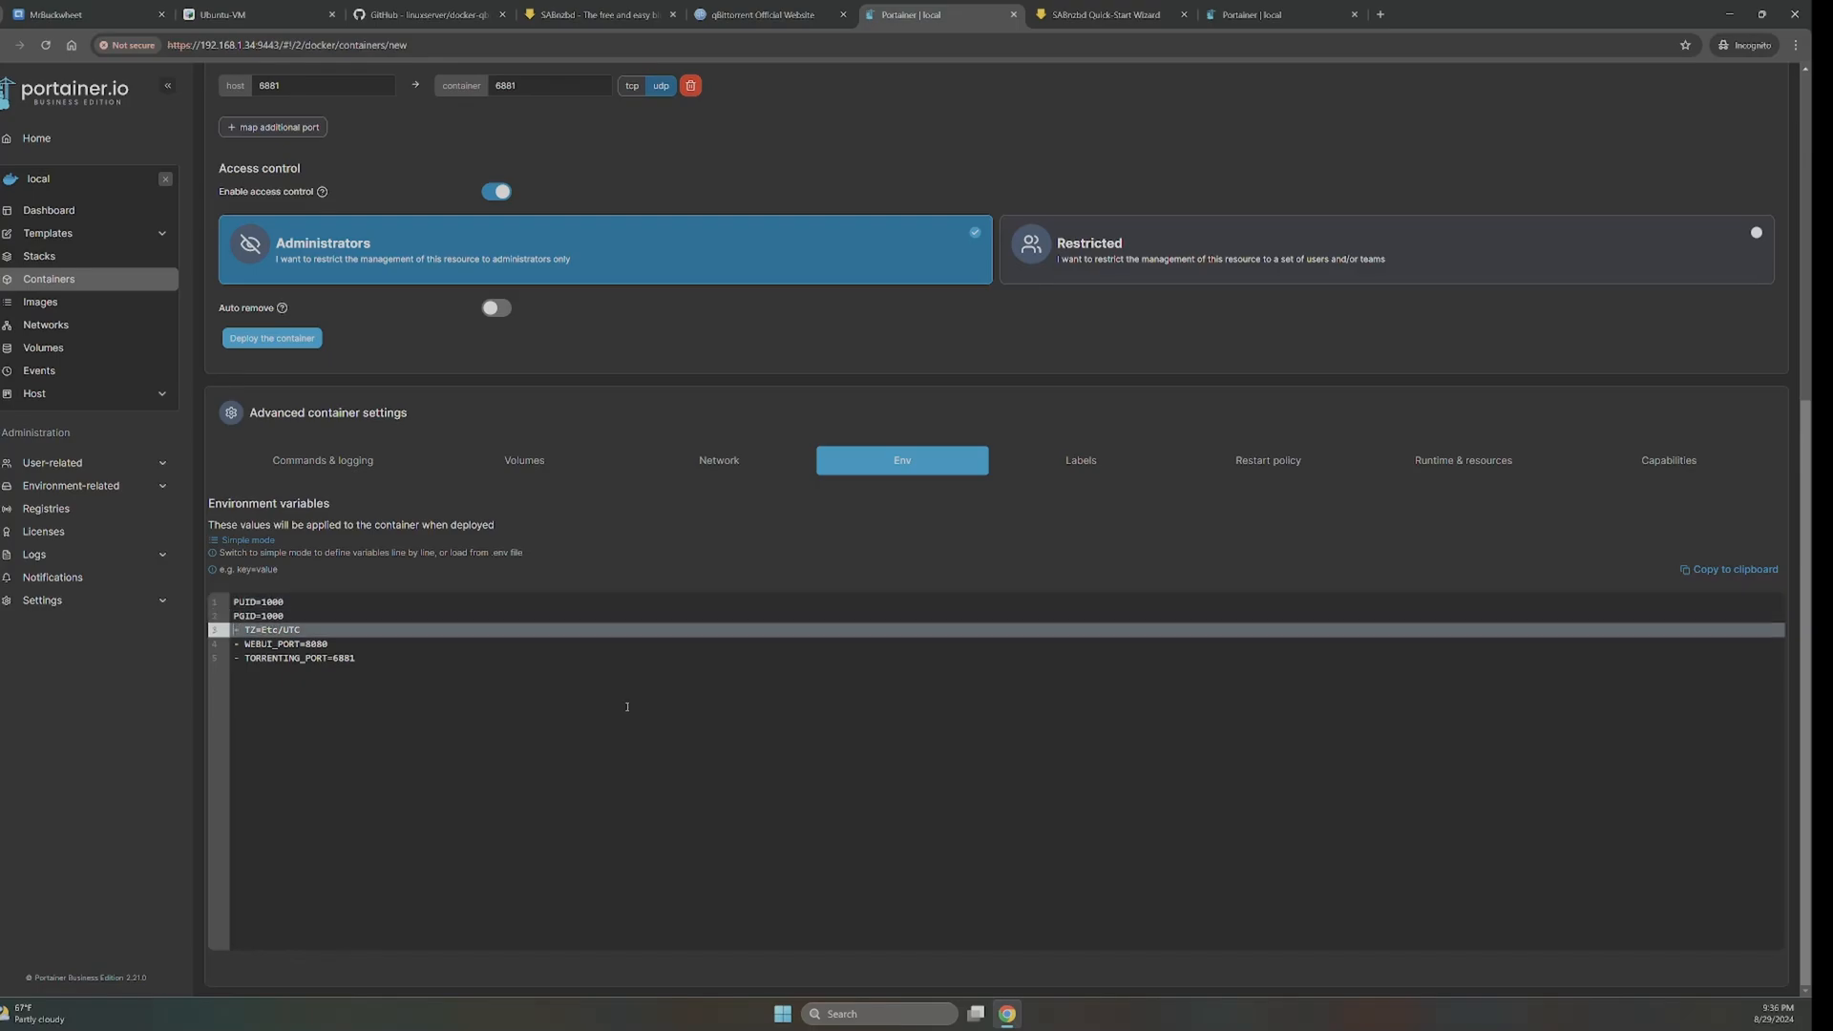
# - Remove the leading dashes from the TZ, WEBUI_PORT and TORRENTING_PORT lines
pyautogui.press('Delete')
pyautogui.press('Delete')
pyautogui.press('Down')
pyautogui.press('Down')
pyautogui.press('Down')
pyautogui.press('Down')
pyautogui.press('Up')
pyautogui.press('Delete')
pyautogui.press('Delete')
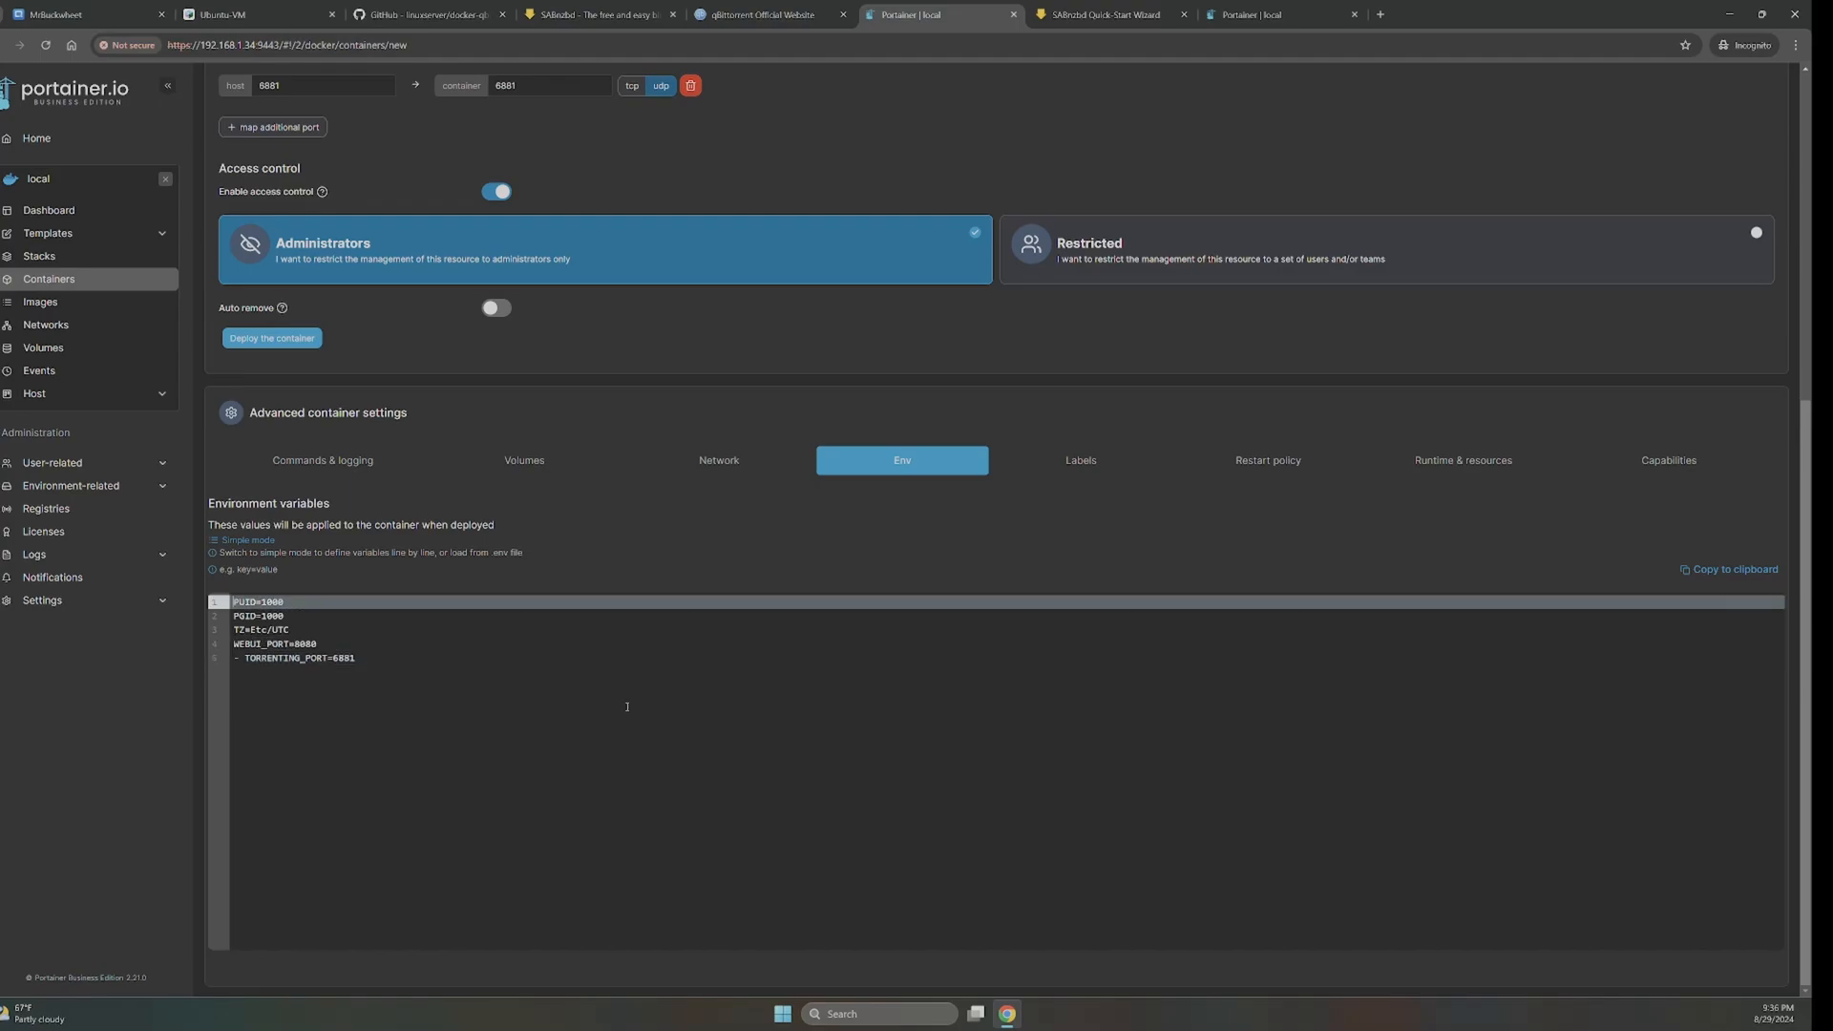
pyautogui.press('Down')
pyautogui.press('Down')
pyautogui.press('Down')
pyautogui.press('Down')
pyautogui.press('Delete')
pyautogui.press('Delete')
pyautogui.press('Up')
pyautogui.press('Up')
pyautogui.press('Up')
pyautogui.press('Up')
# - Set the PGID variable to 0
pyautogui.press('Down')
pyautogui.press('Down')
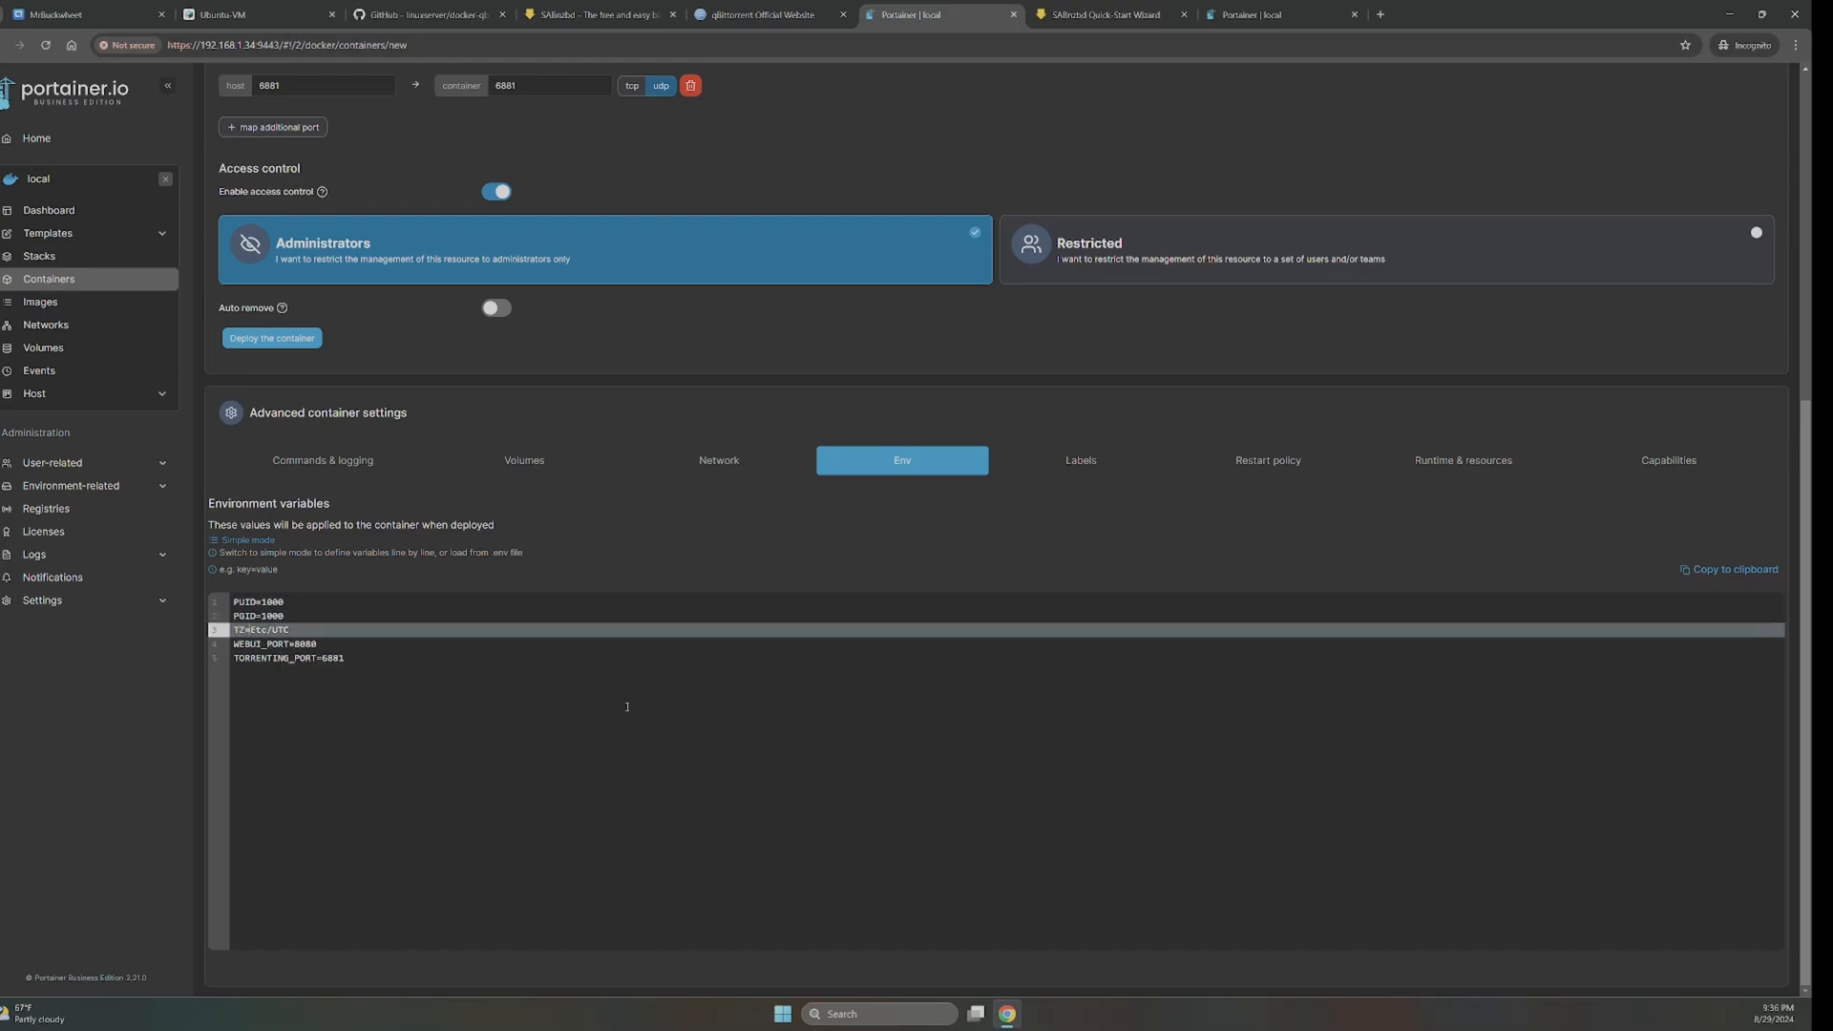
pyautogui.press('Up')
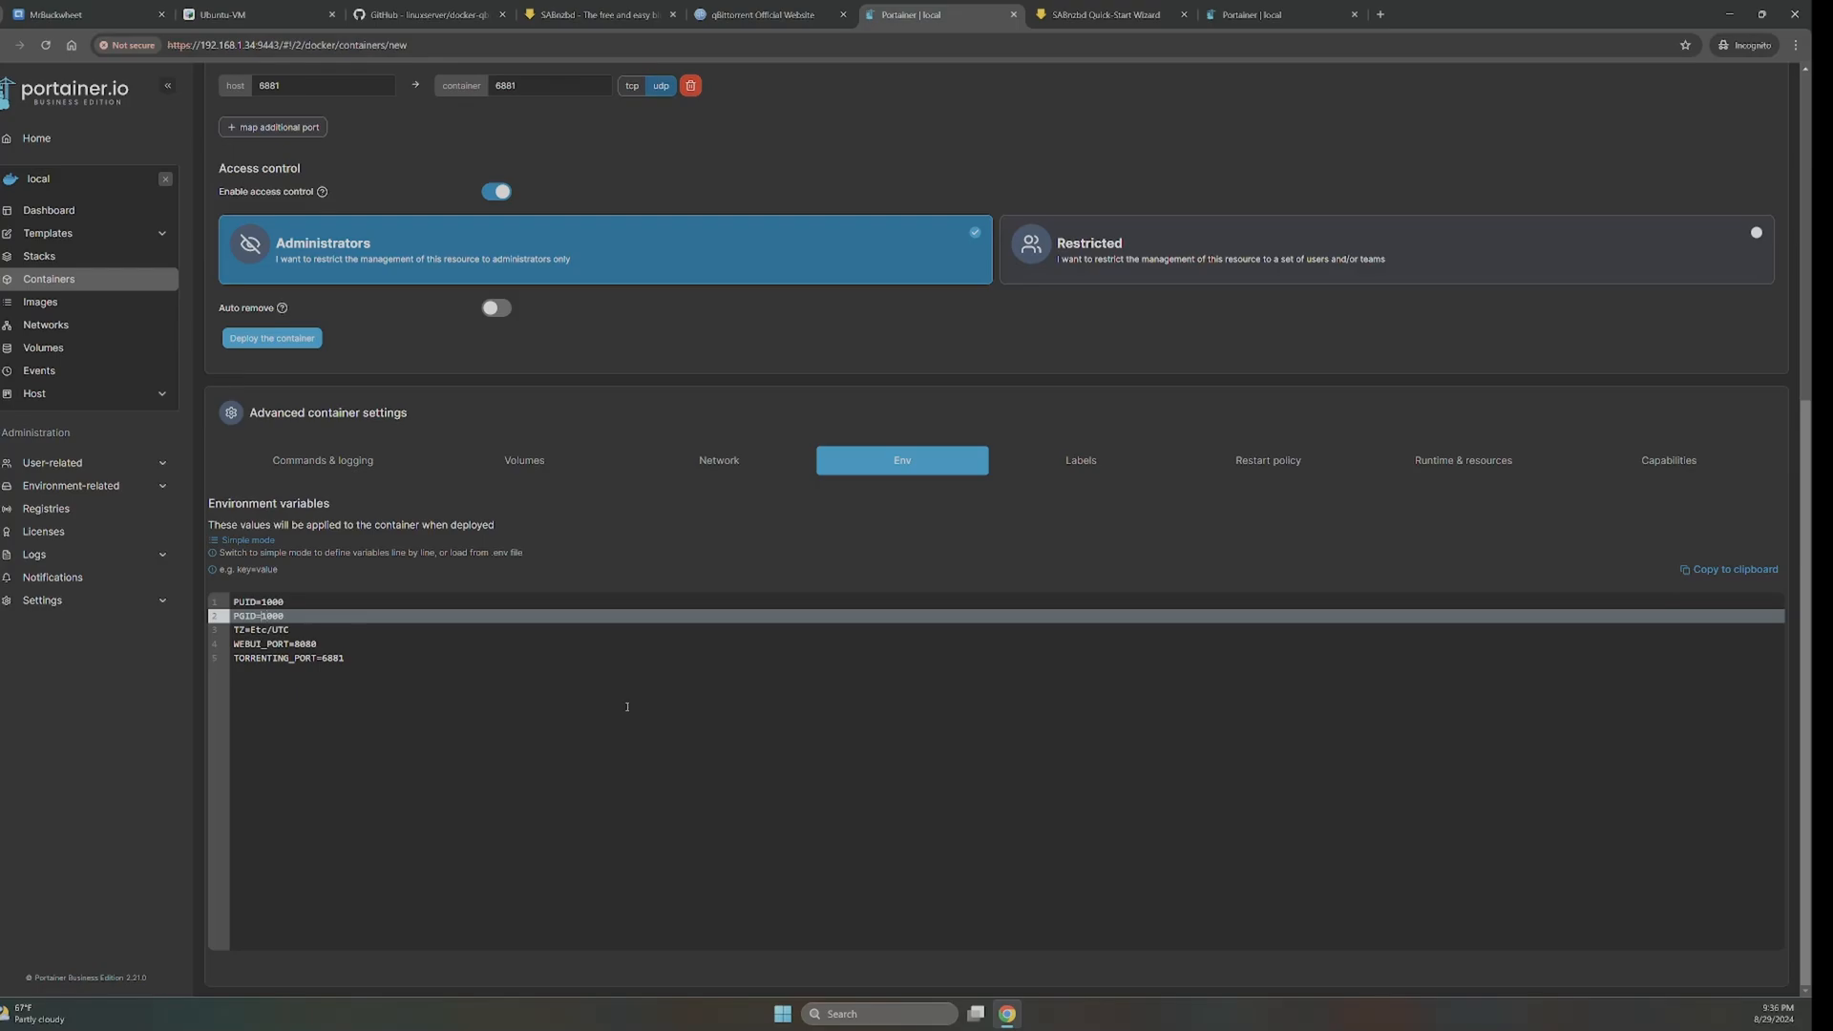
pyautogui.press('Down')
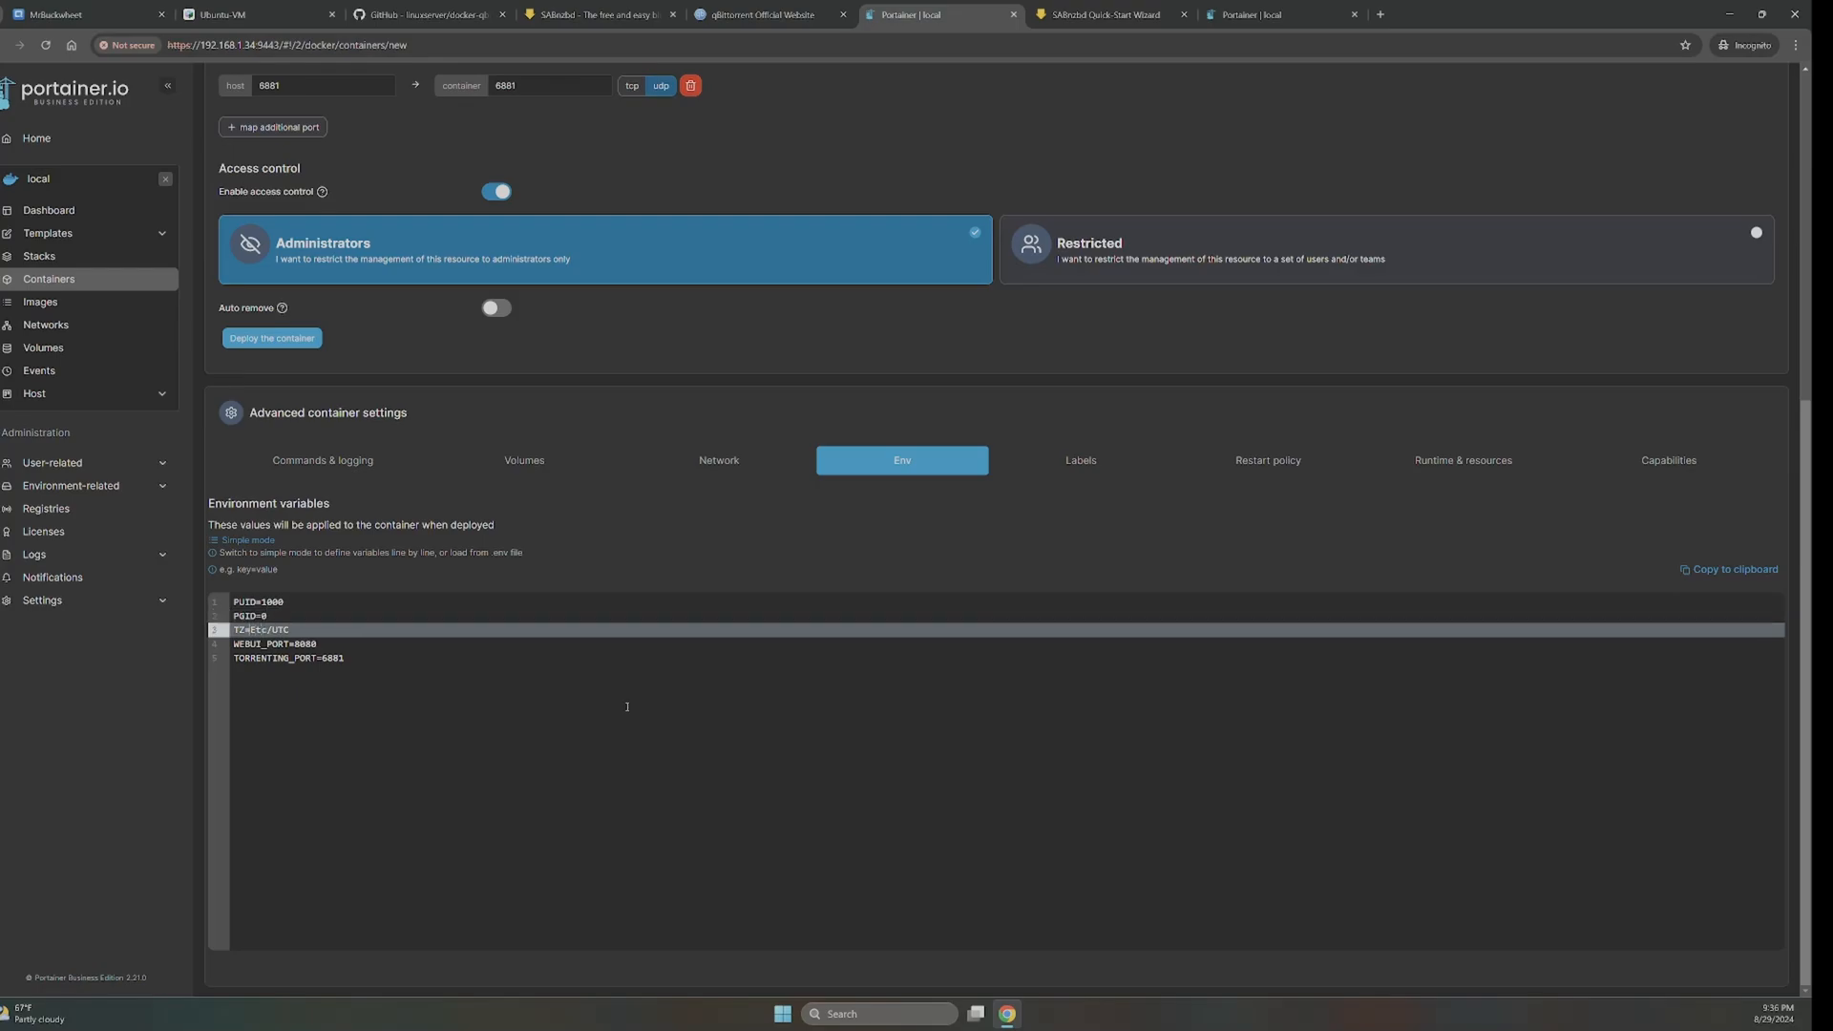
# - Set the TZ variable to America/New_York and return the environment variables to simple mode
pyautogui.press('Right')
pyautogui.press('Right')
pyautogui.press('Right')
pyautogui.write('America/New_Yd')
pyautogui.write('rk')
pyautogui.press('Delete')
pyautogui.press('Delete')
pyautogui.press('Delete')
pyautogui.press('Delete')
pyautogui.press('Delete')
pyautogui.click(248, 540)
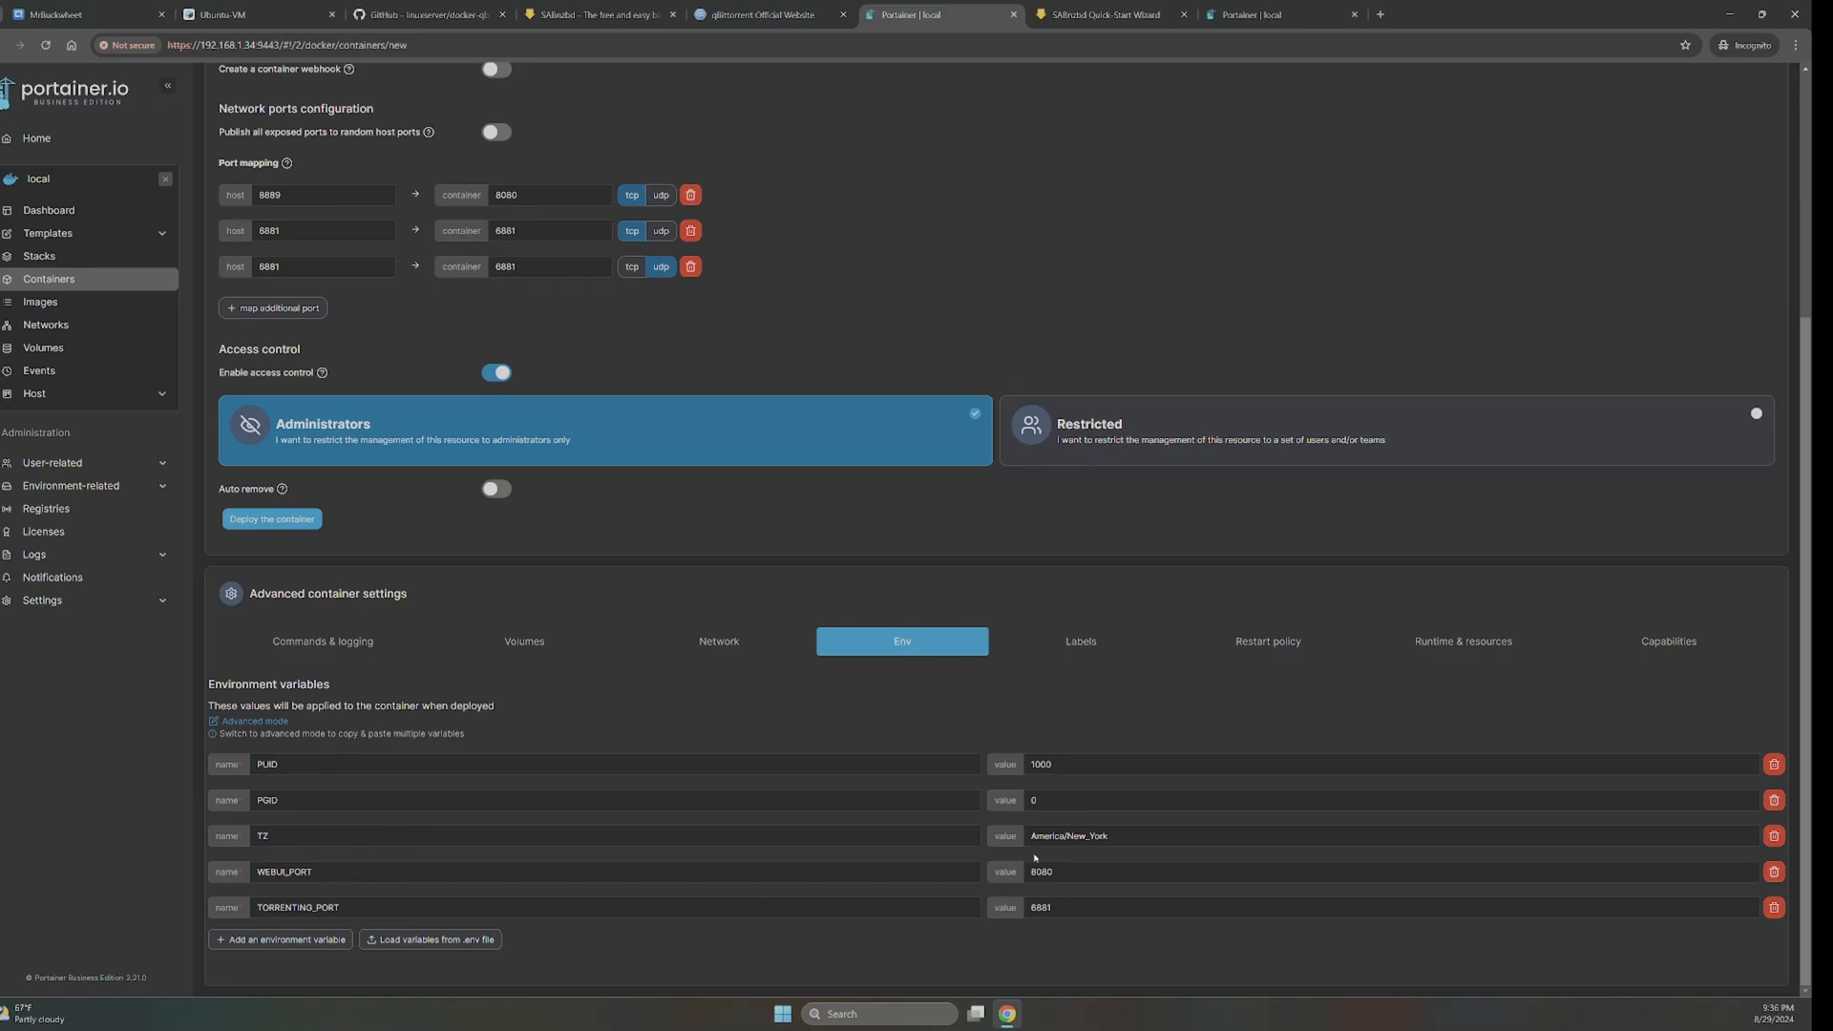
# - Set the WEBUI_PORT environment variable to 8889 to match the host port of the first port mapping
pyautogui.moveTo(546, 194); pyautogui.dragTo(494, 198)
pyautogui.moveTo(288, 196); pyautogui.dragTo(238, 196)
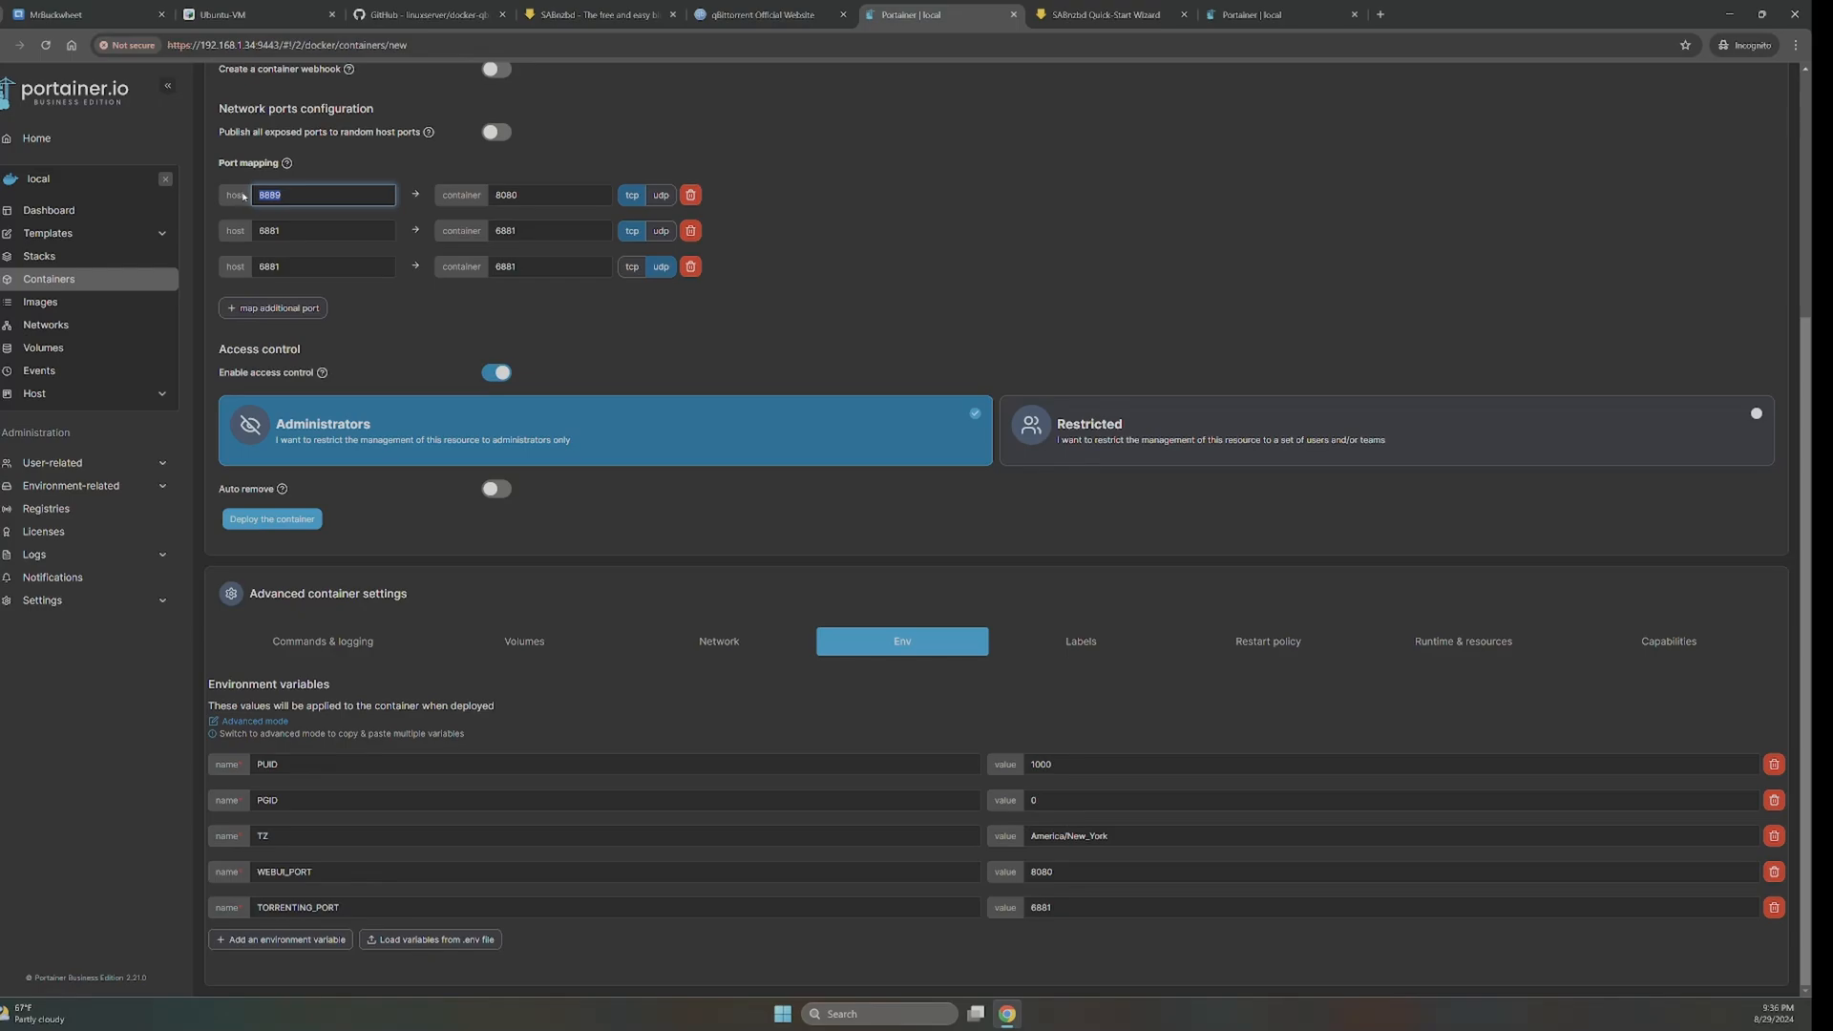
pyautogui.click(1135, 875)
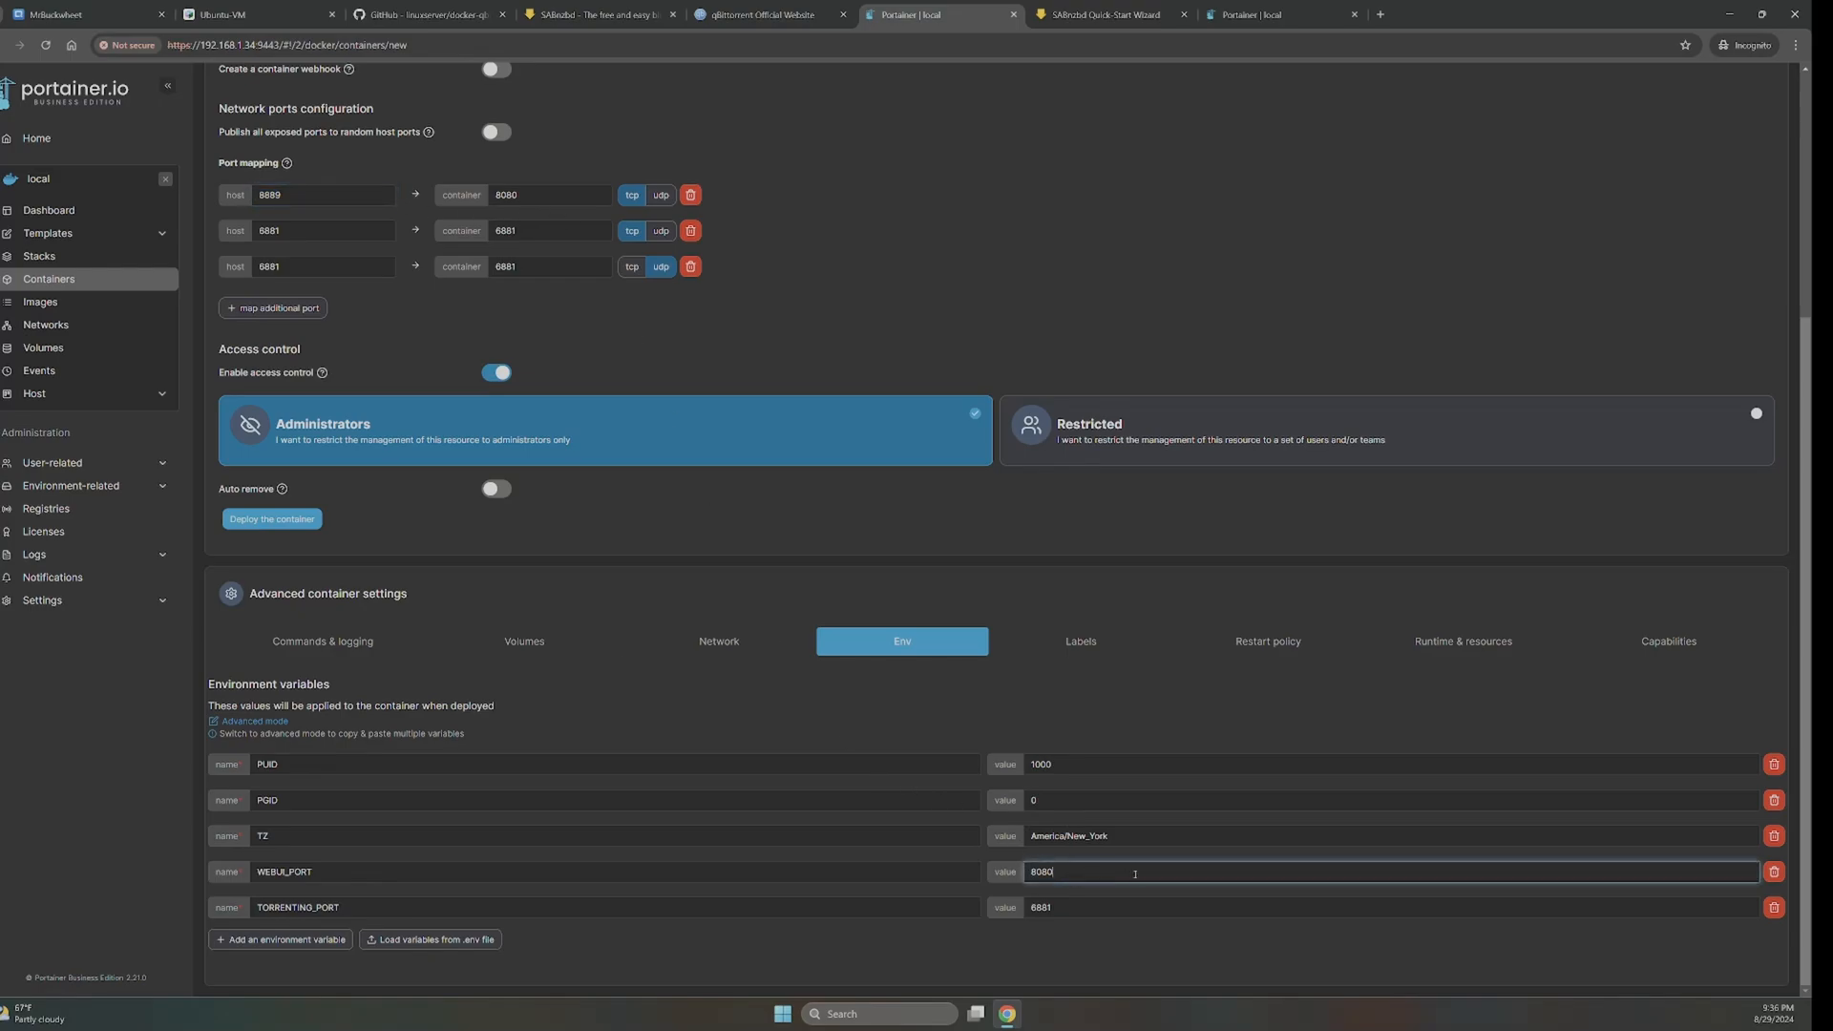
pyautogui.press('BackSpace')
pyautogui.press('BackSpace')
pyautogui.write('88')
# - Set the container port of the first port mapping to 8889 and compare it with WEBUI_PORT and the host port
pyautogui.moveTo(531, 197); pyautogui.dragTo(490, 201)
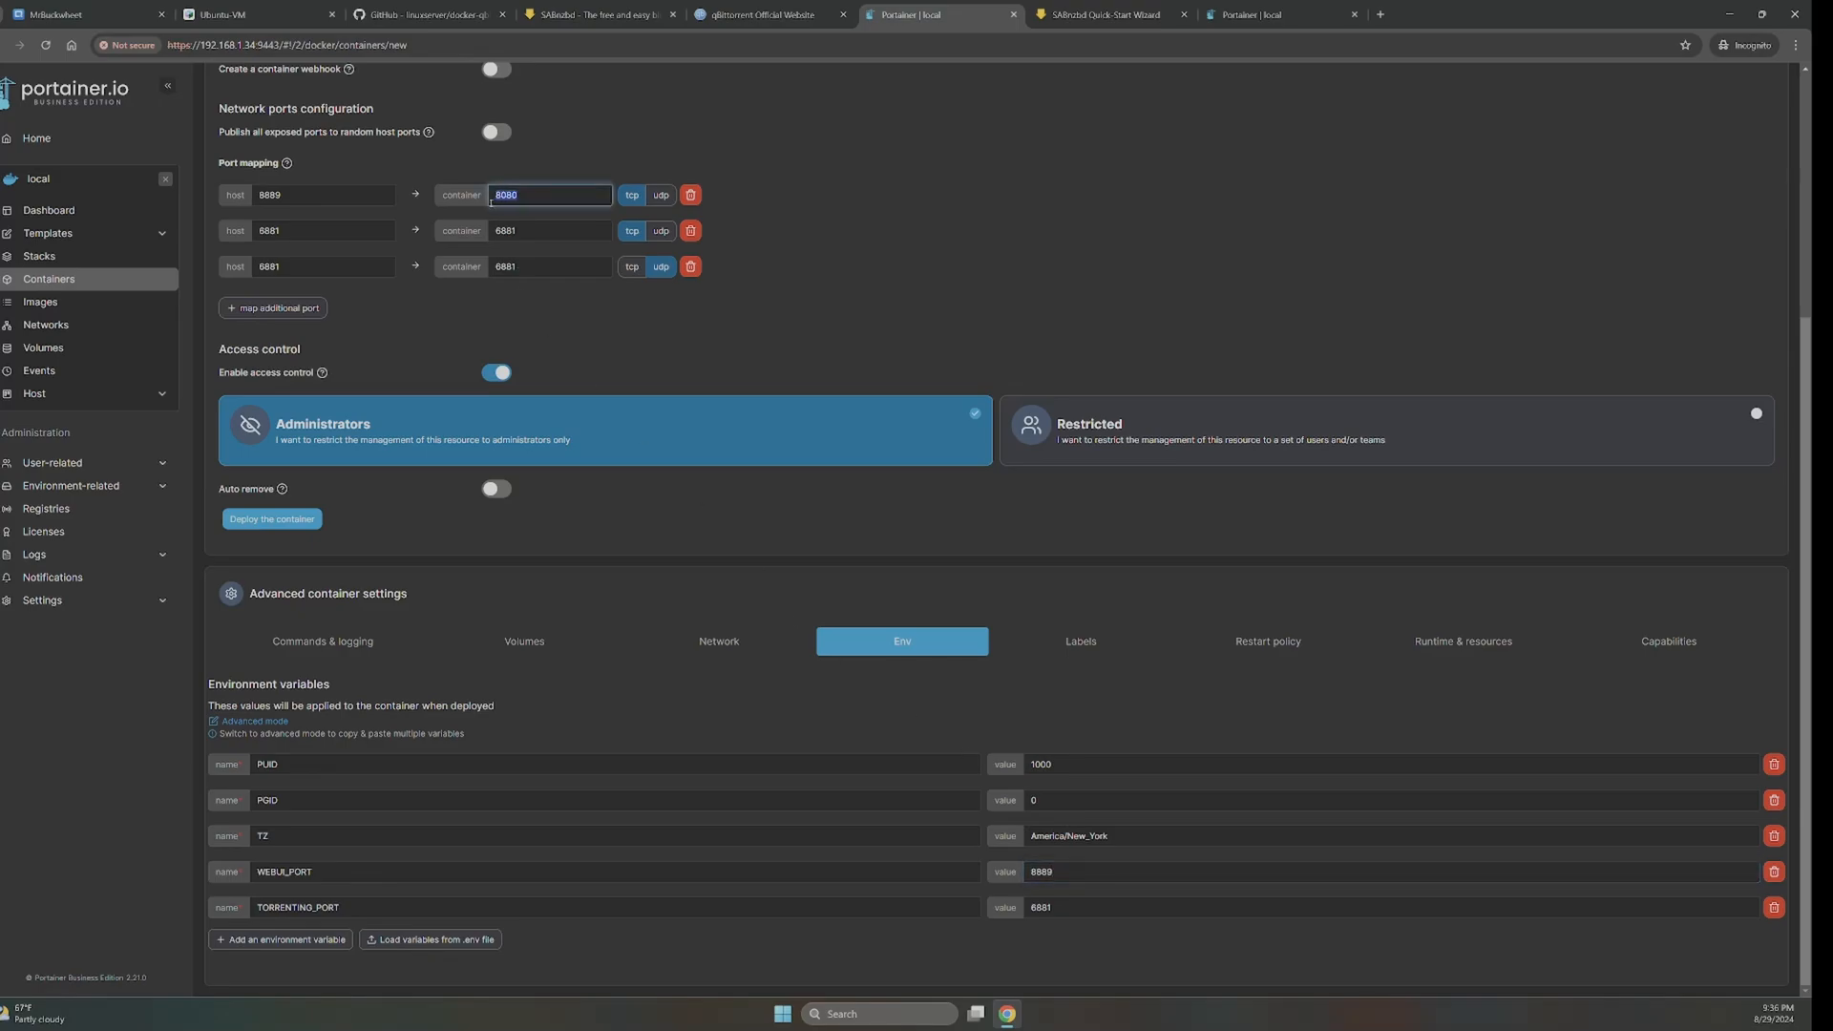
pyautogui.write('8889')
pyautogui.moveTo(1068, 874); pyautogui.dragTo(1028, 874)
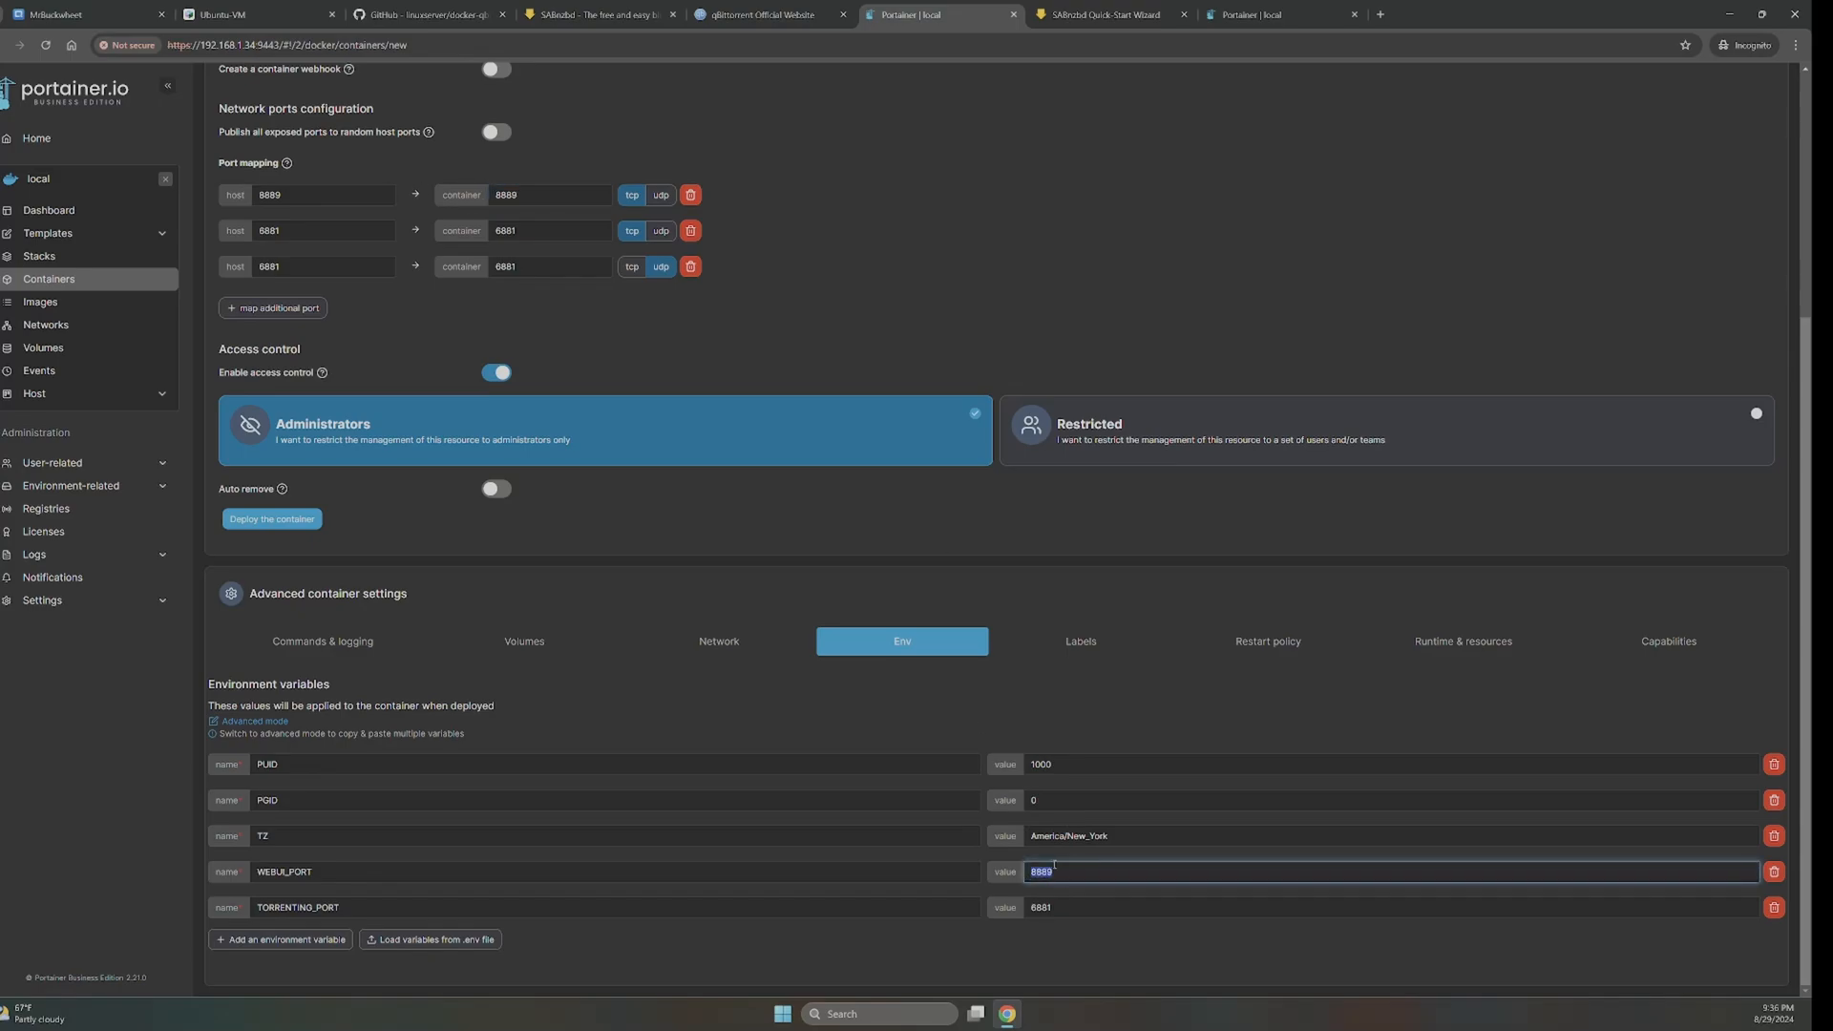
pyautogui.moveTo(524, 195); pyautogui.dragTo(491, 199)
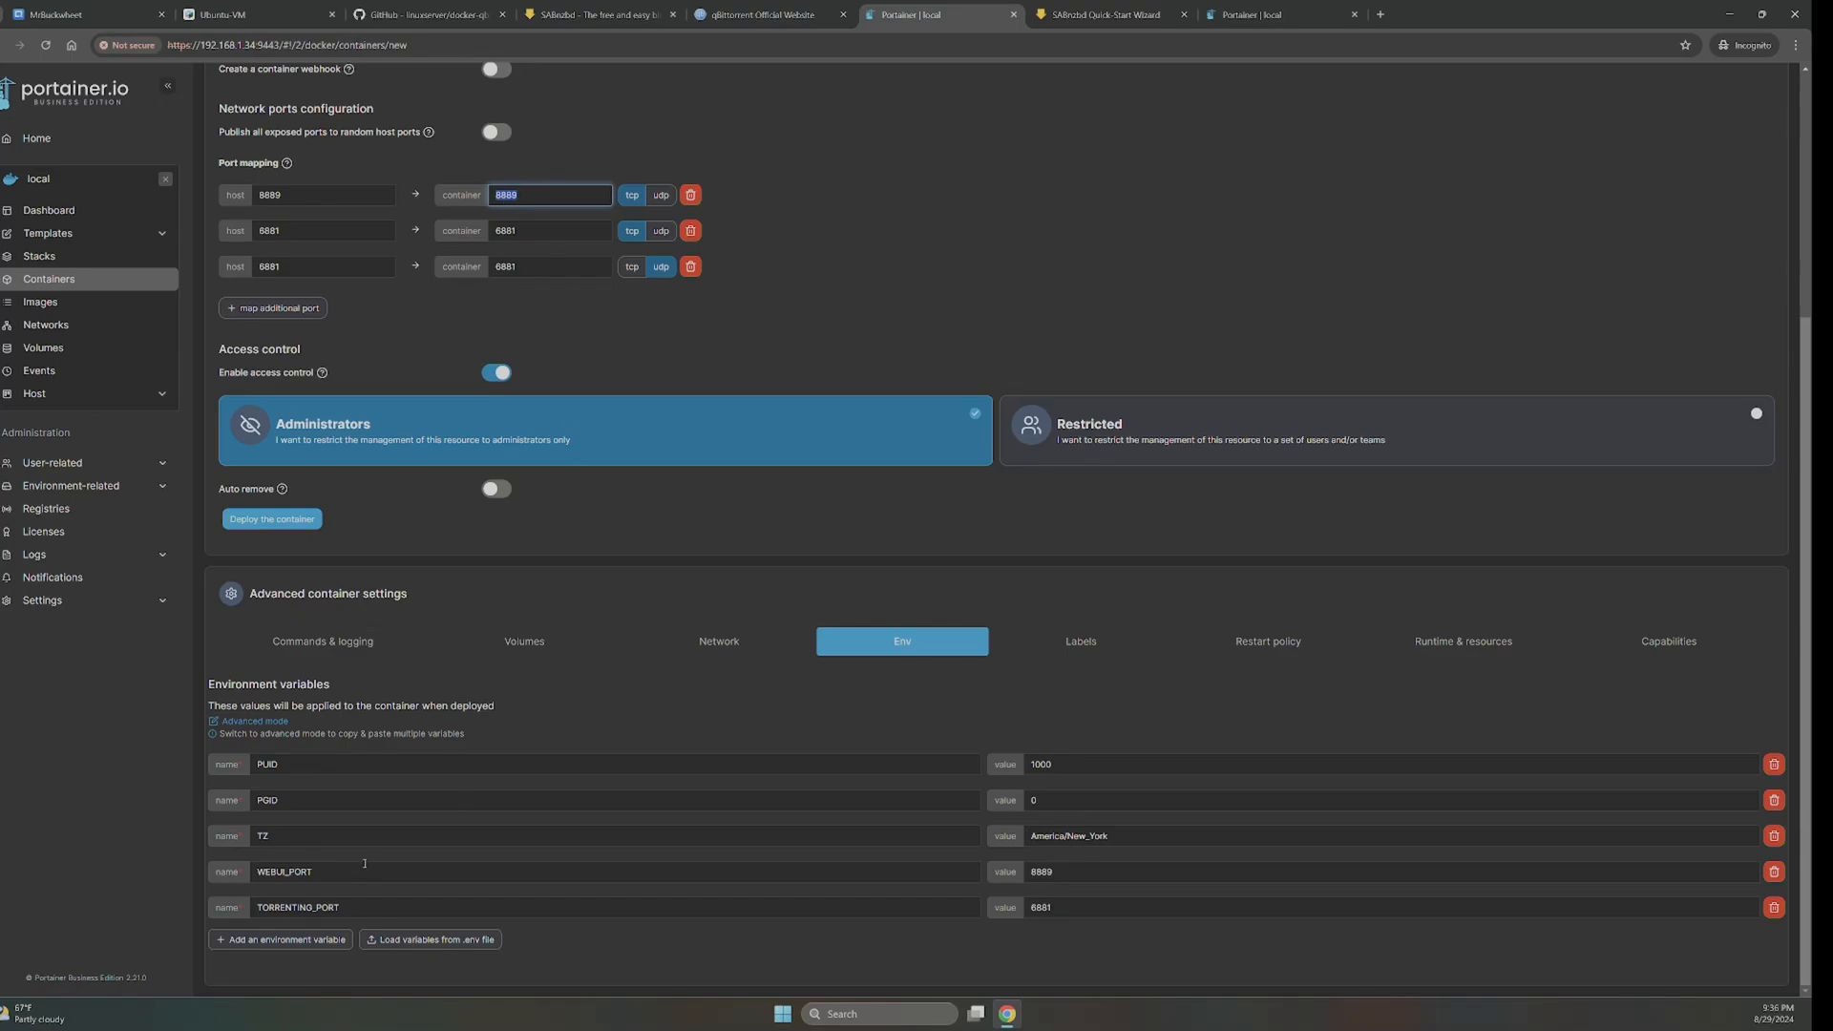
pyautogui.moveTo(1059, 874); pyautogui.dragTo(1020, 879)
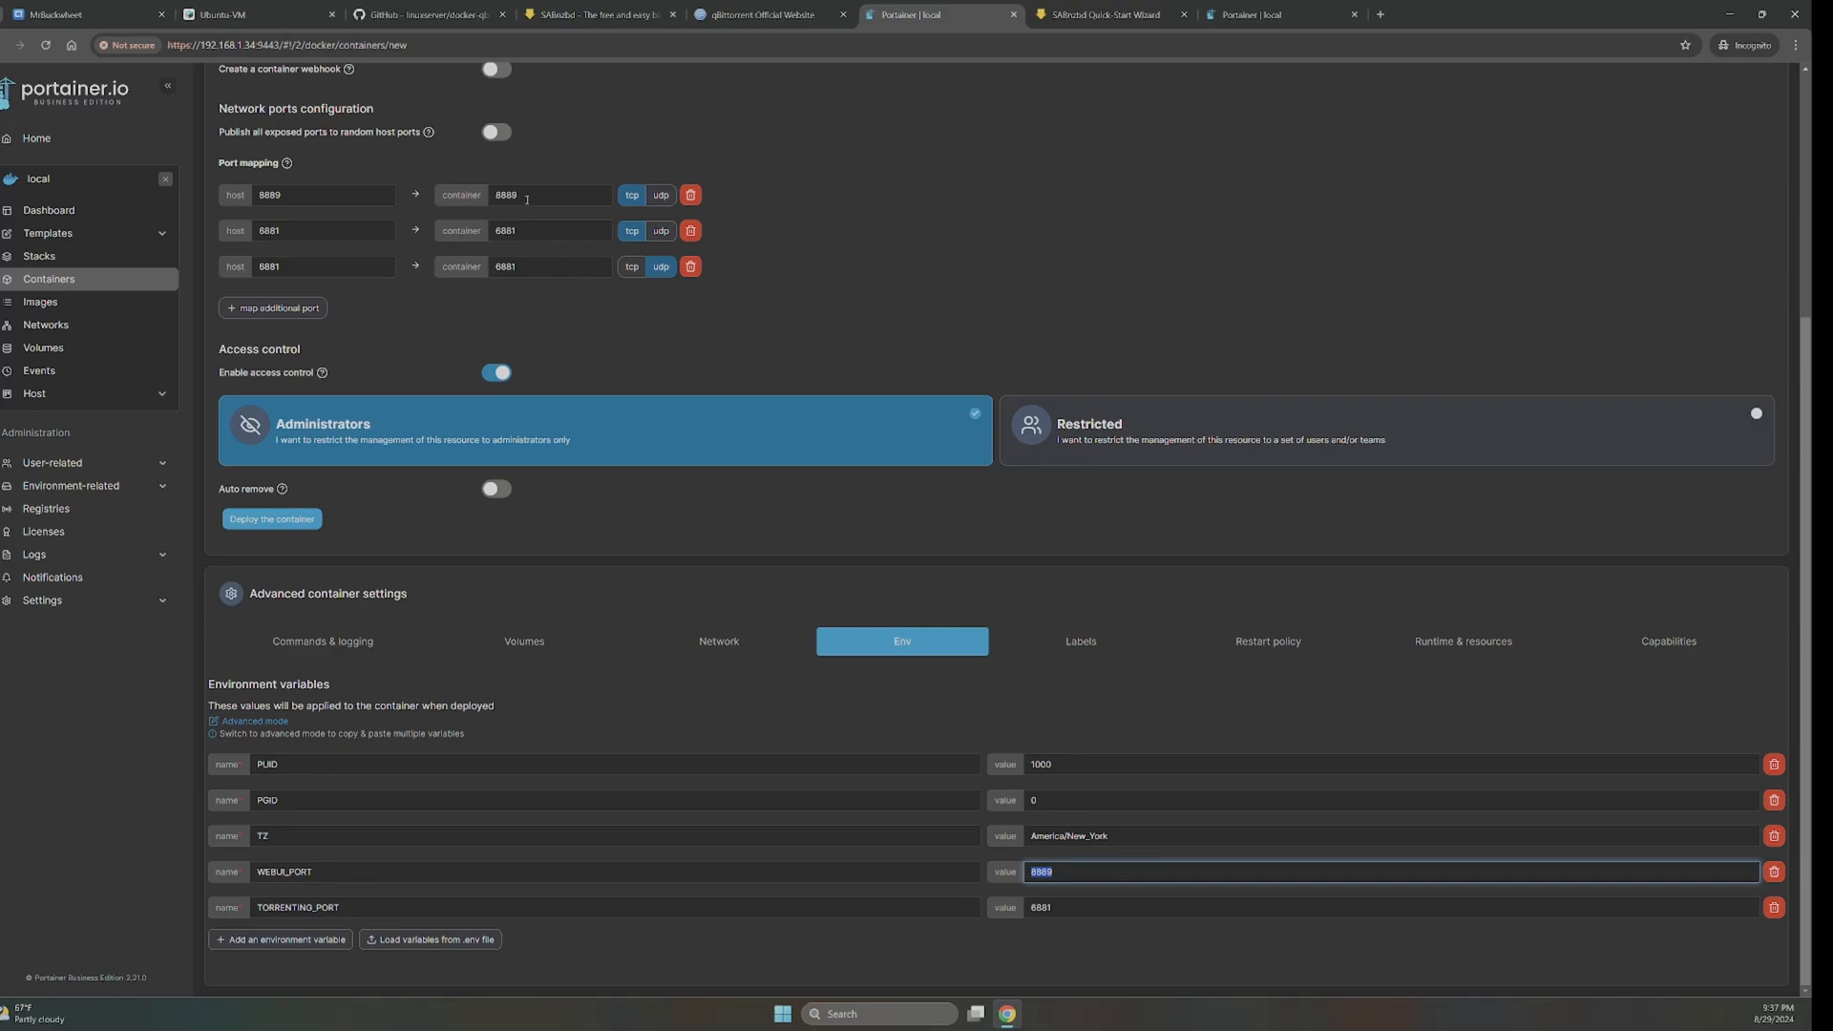
pyautogui.moveTo(526, 199); pyautogui.dragTo(479, 197)
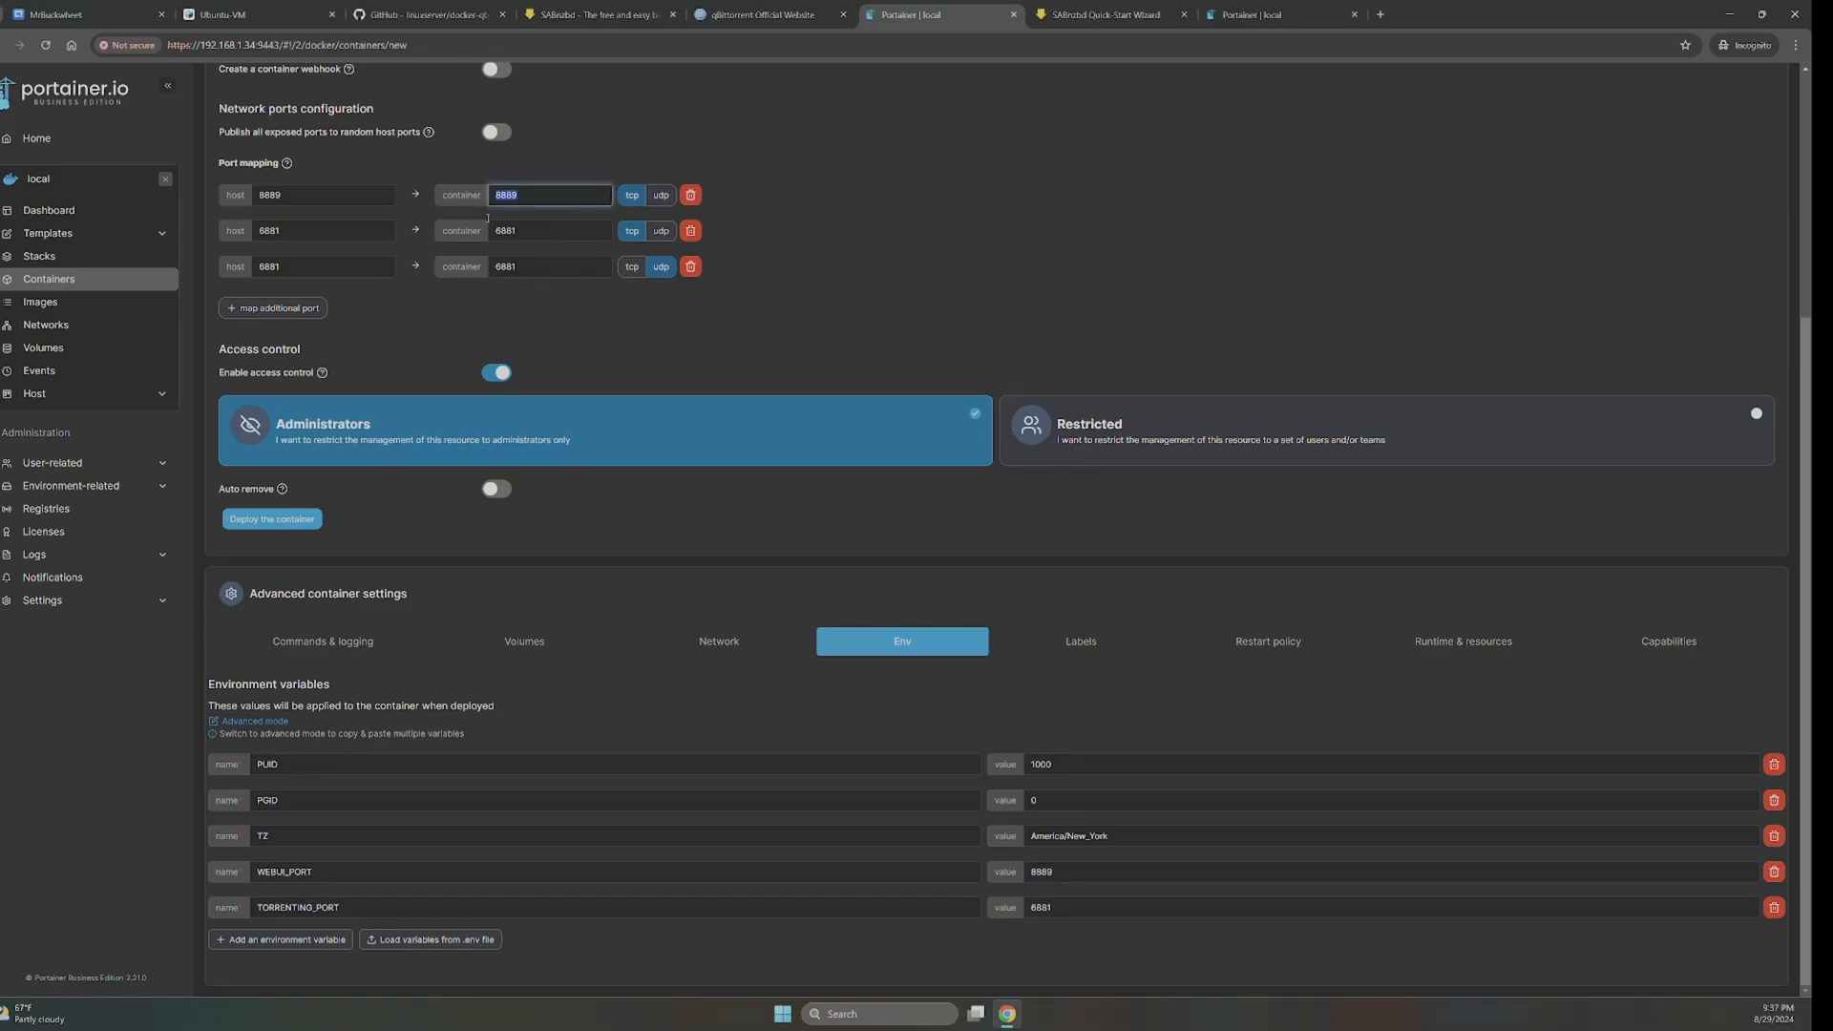
pyautogui.moveTo(290, 190); pyautogui.dragTo(257, 197)
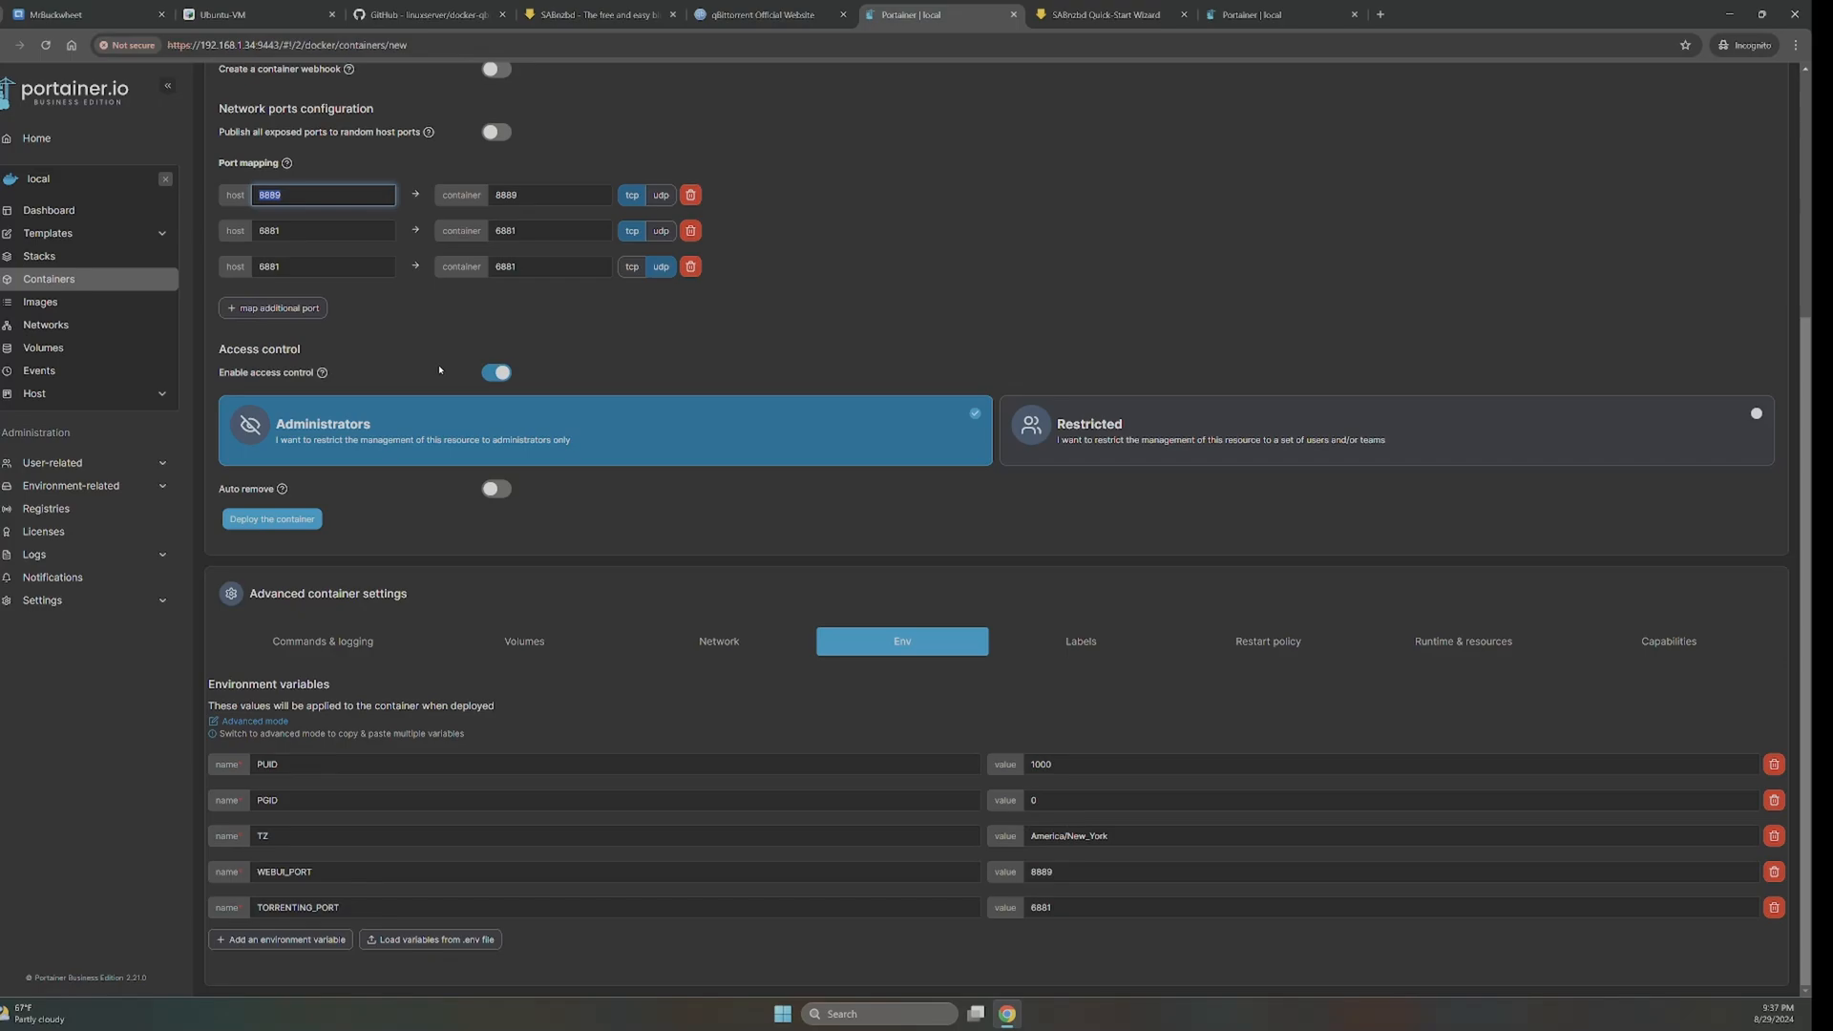
# - Add three empty volume mappings to the container's advanced settings
pyautogui.click(530, 642)
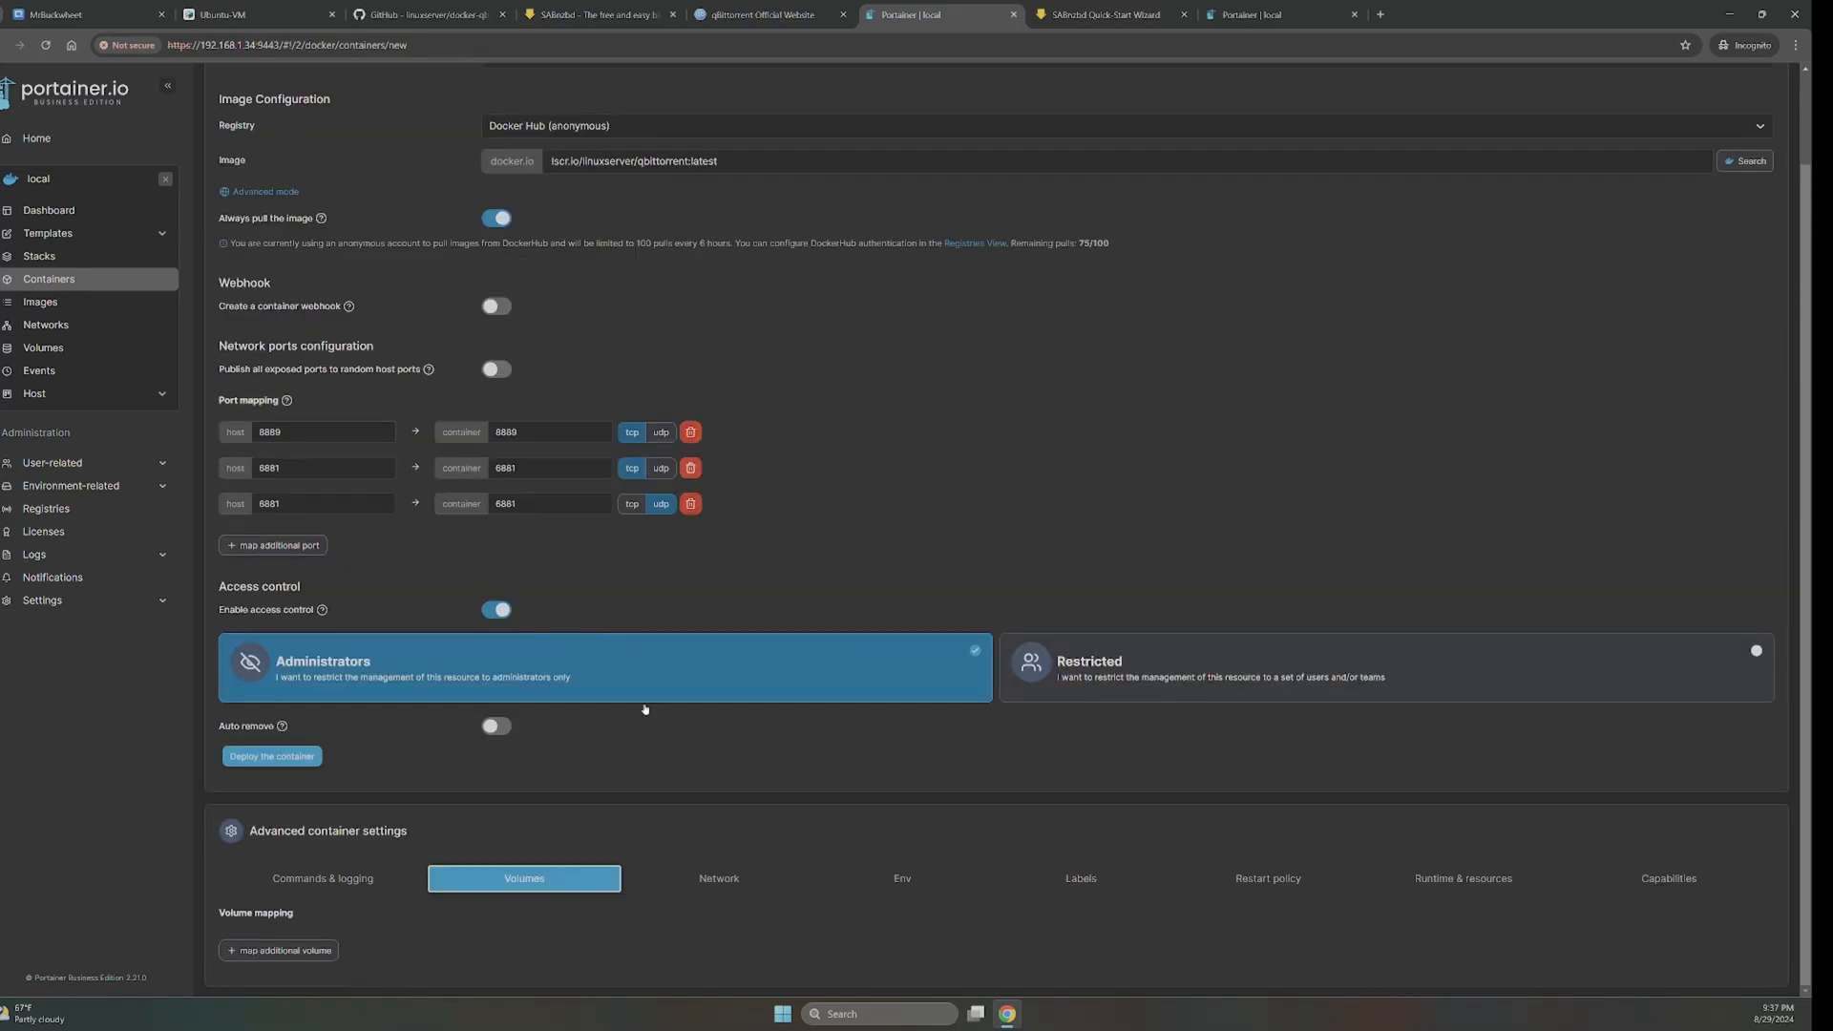
pyautogui.click(278, 949)
pyautogui.scroll(-1, 279, 954)
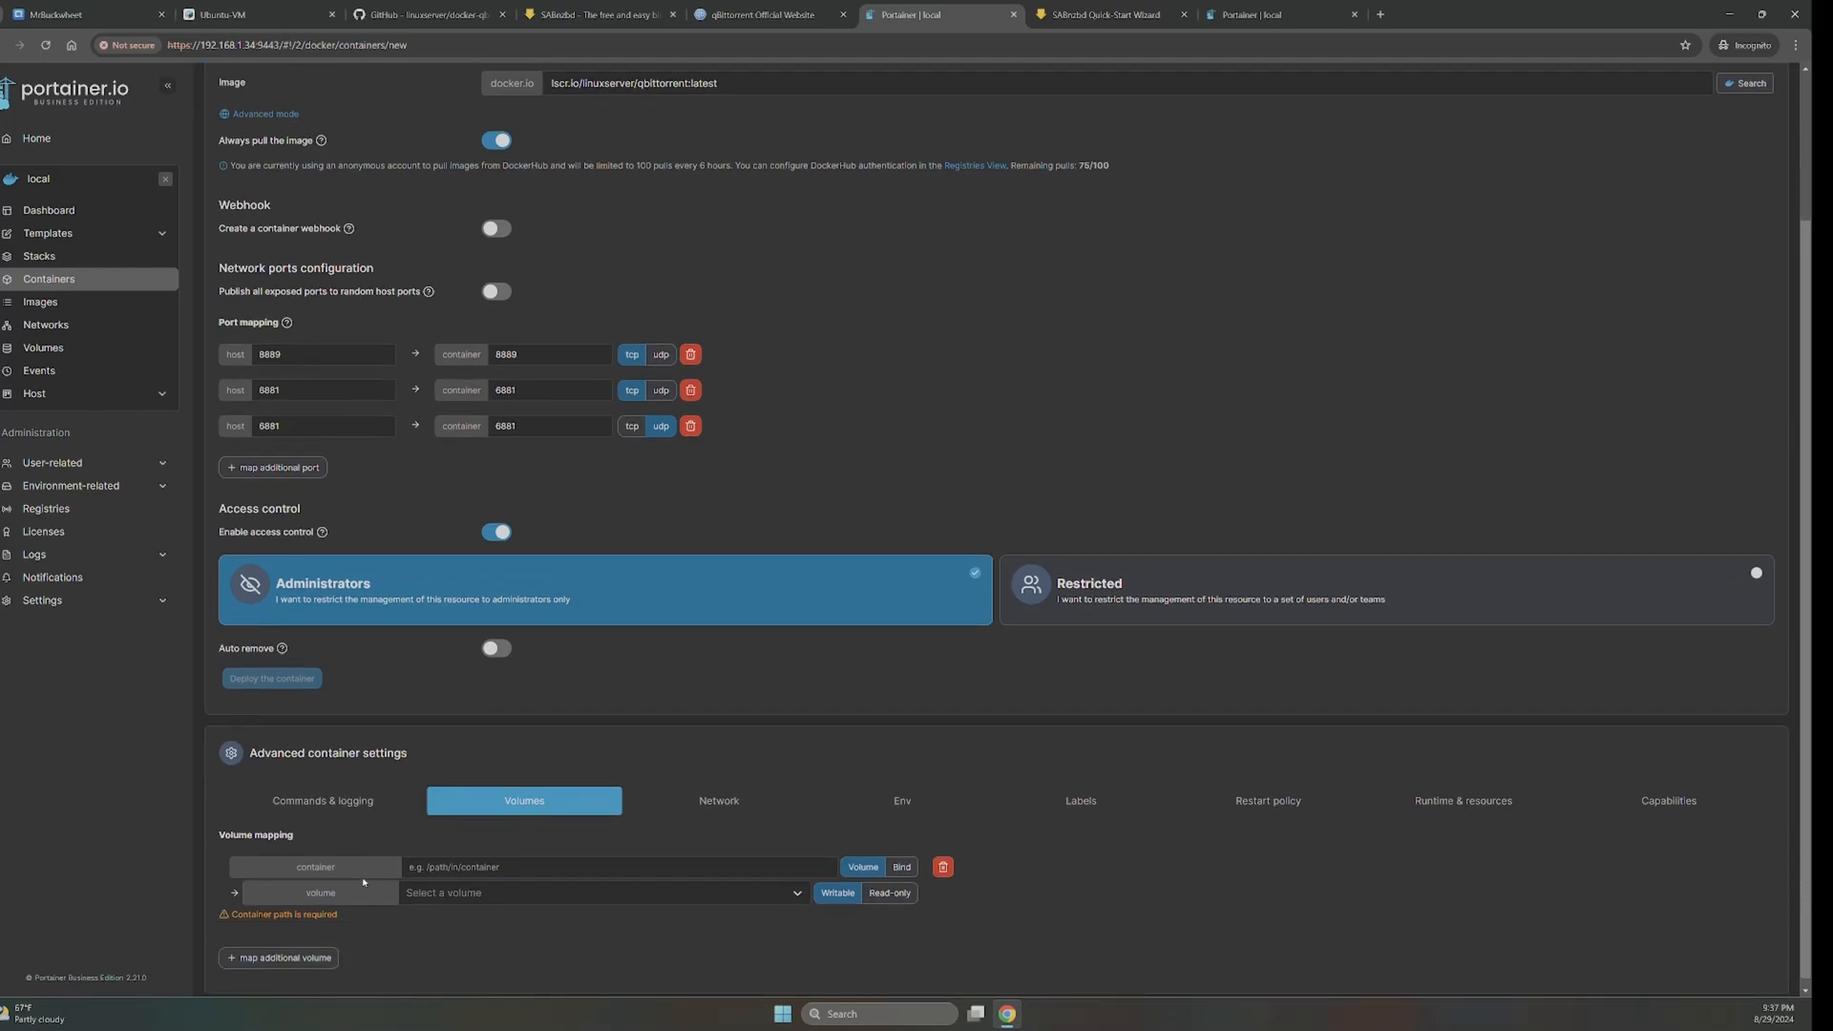
pyautogui.click(279, 950)
pyautogui.scroll(-1, 279, 950)
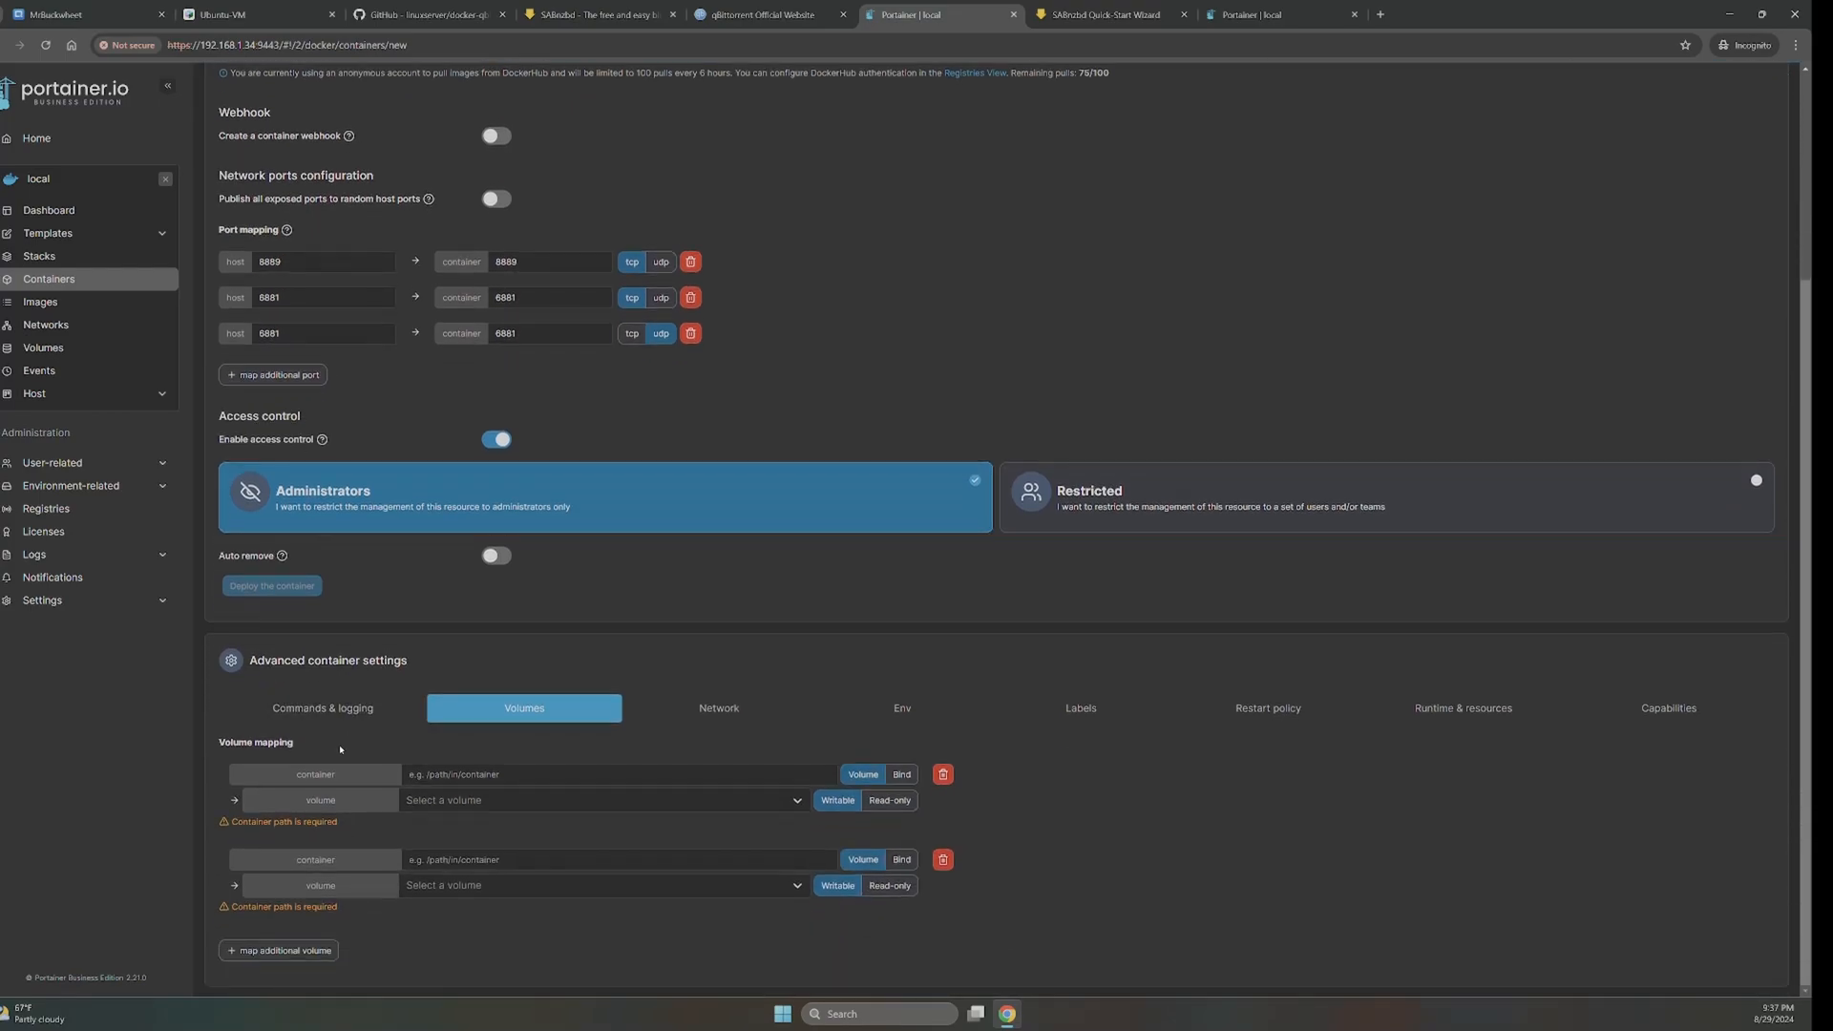
pyautogui.click(278, 949)
# - Check the volume paths in the GitHub example and bind container path /config to host path /Container/qBittorrent in the first volume mapping
pyautogui.click(417, 6)
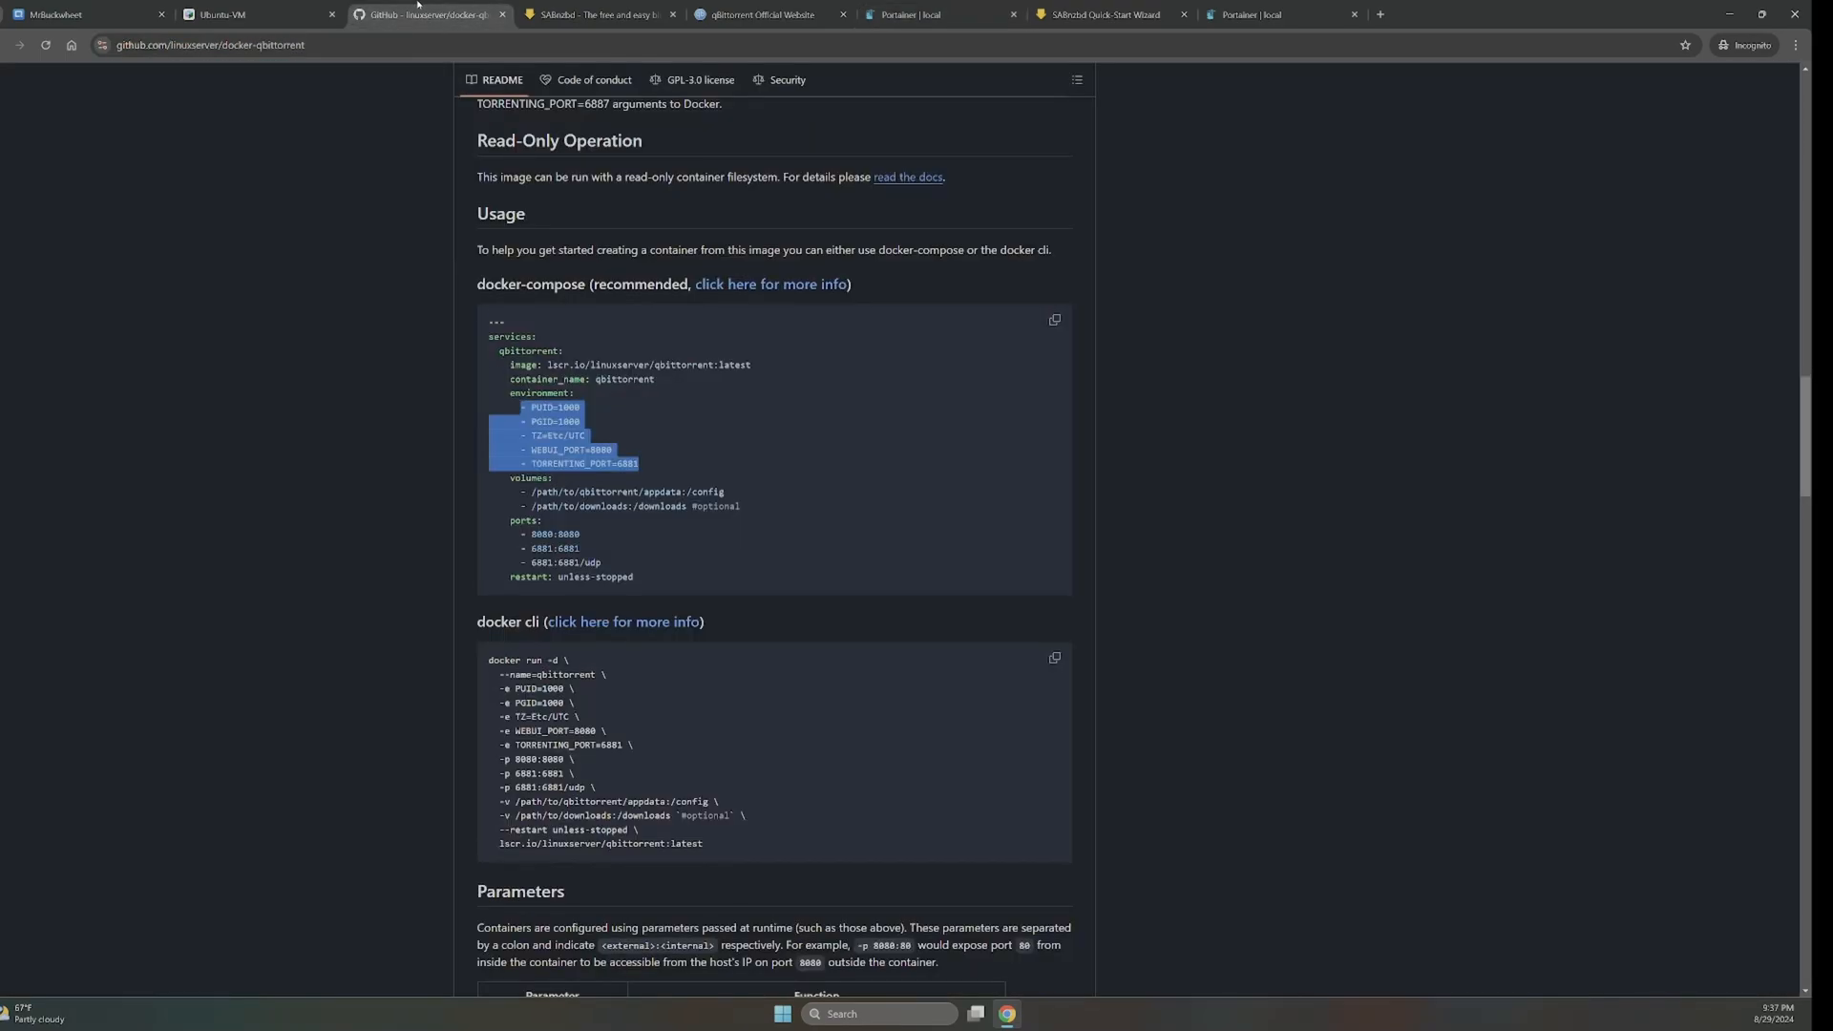
pyautogui.click(718, 522)
pyautogui.moveTo(731, 493); pyautogui.dragTo(527, 494)
pyautogui.click(751, 512)
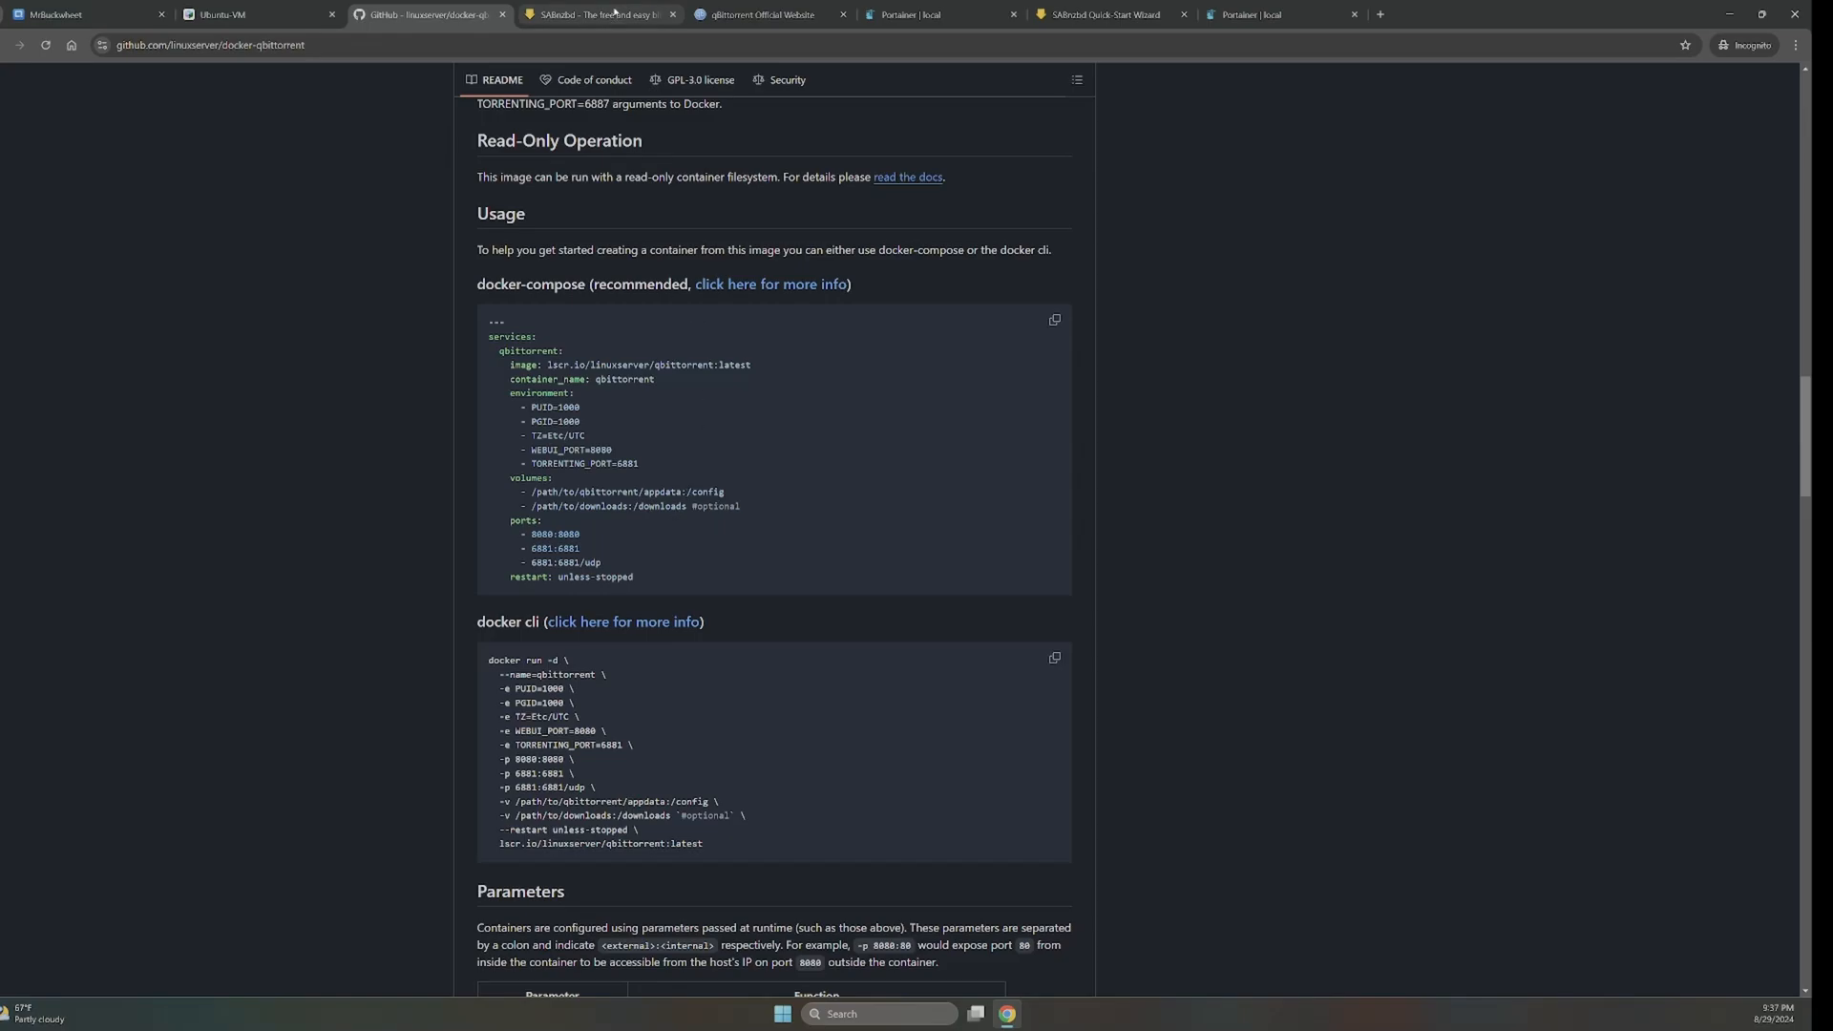
pyautogui.click(959, 28)
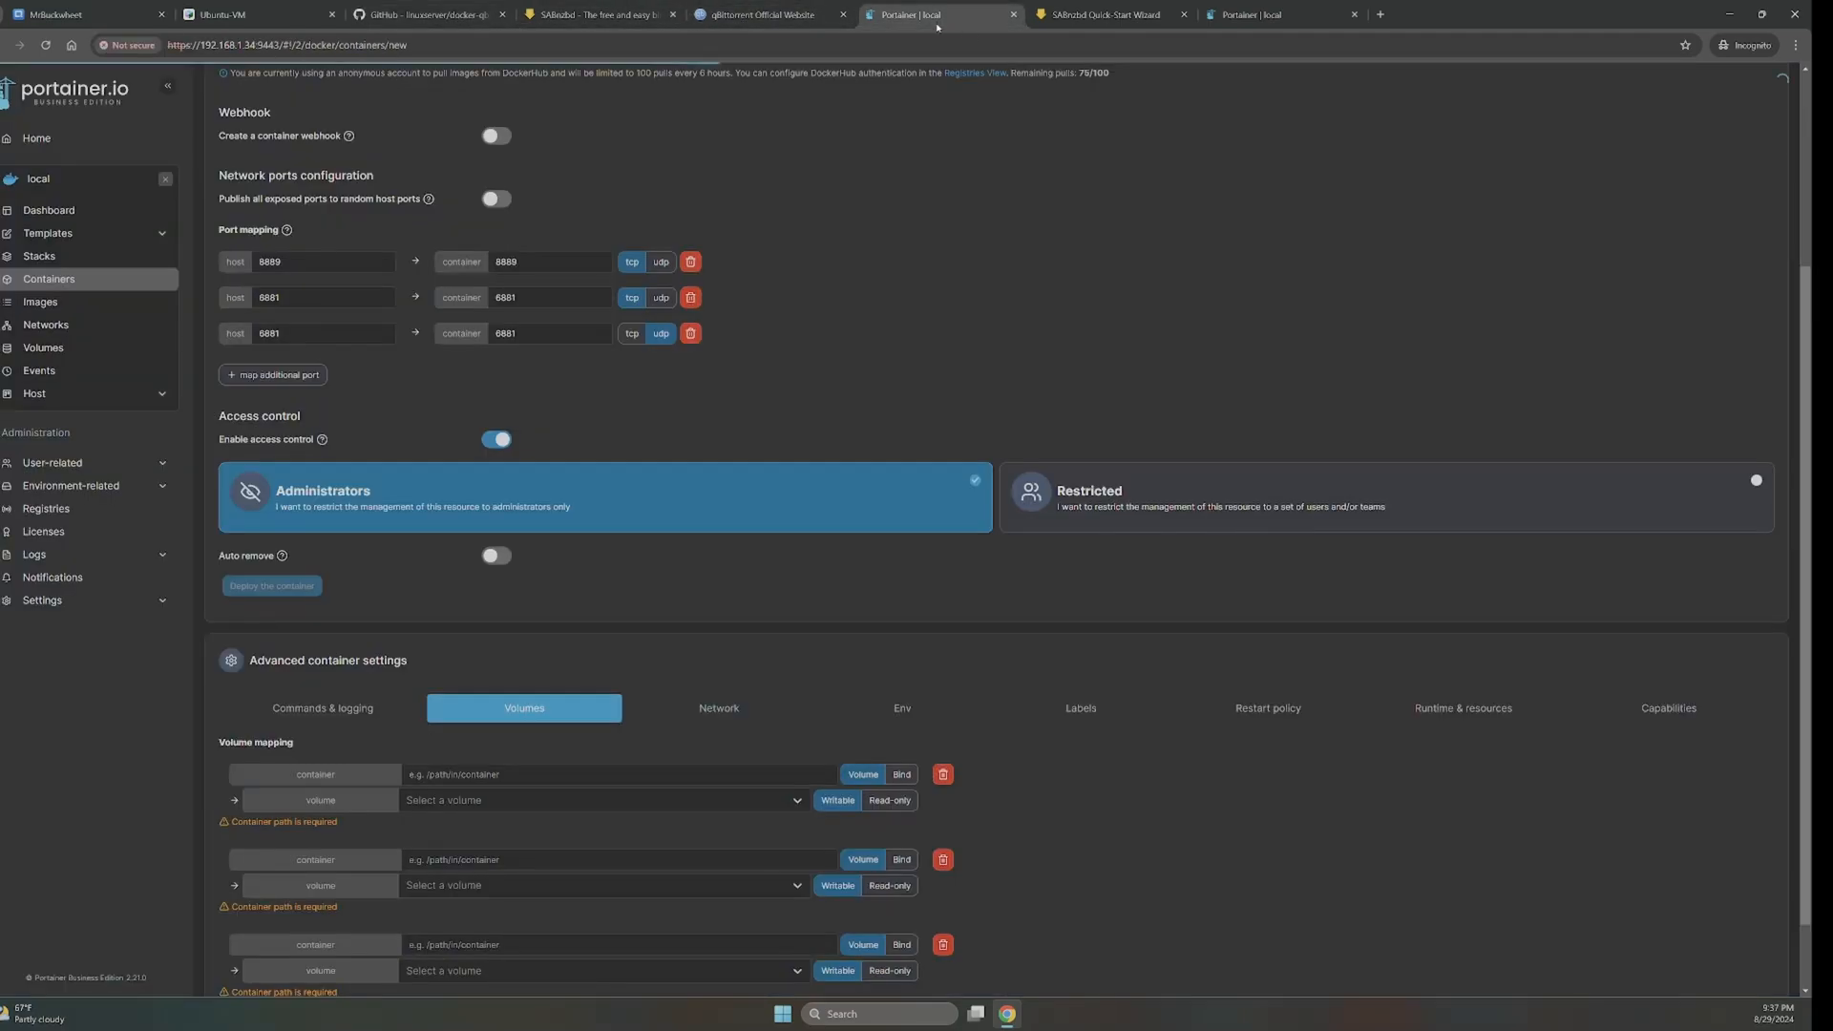
pyautogui.click(444, 770)
pyautogui.write('/')
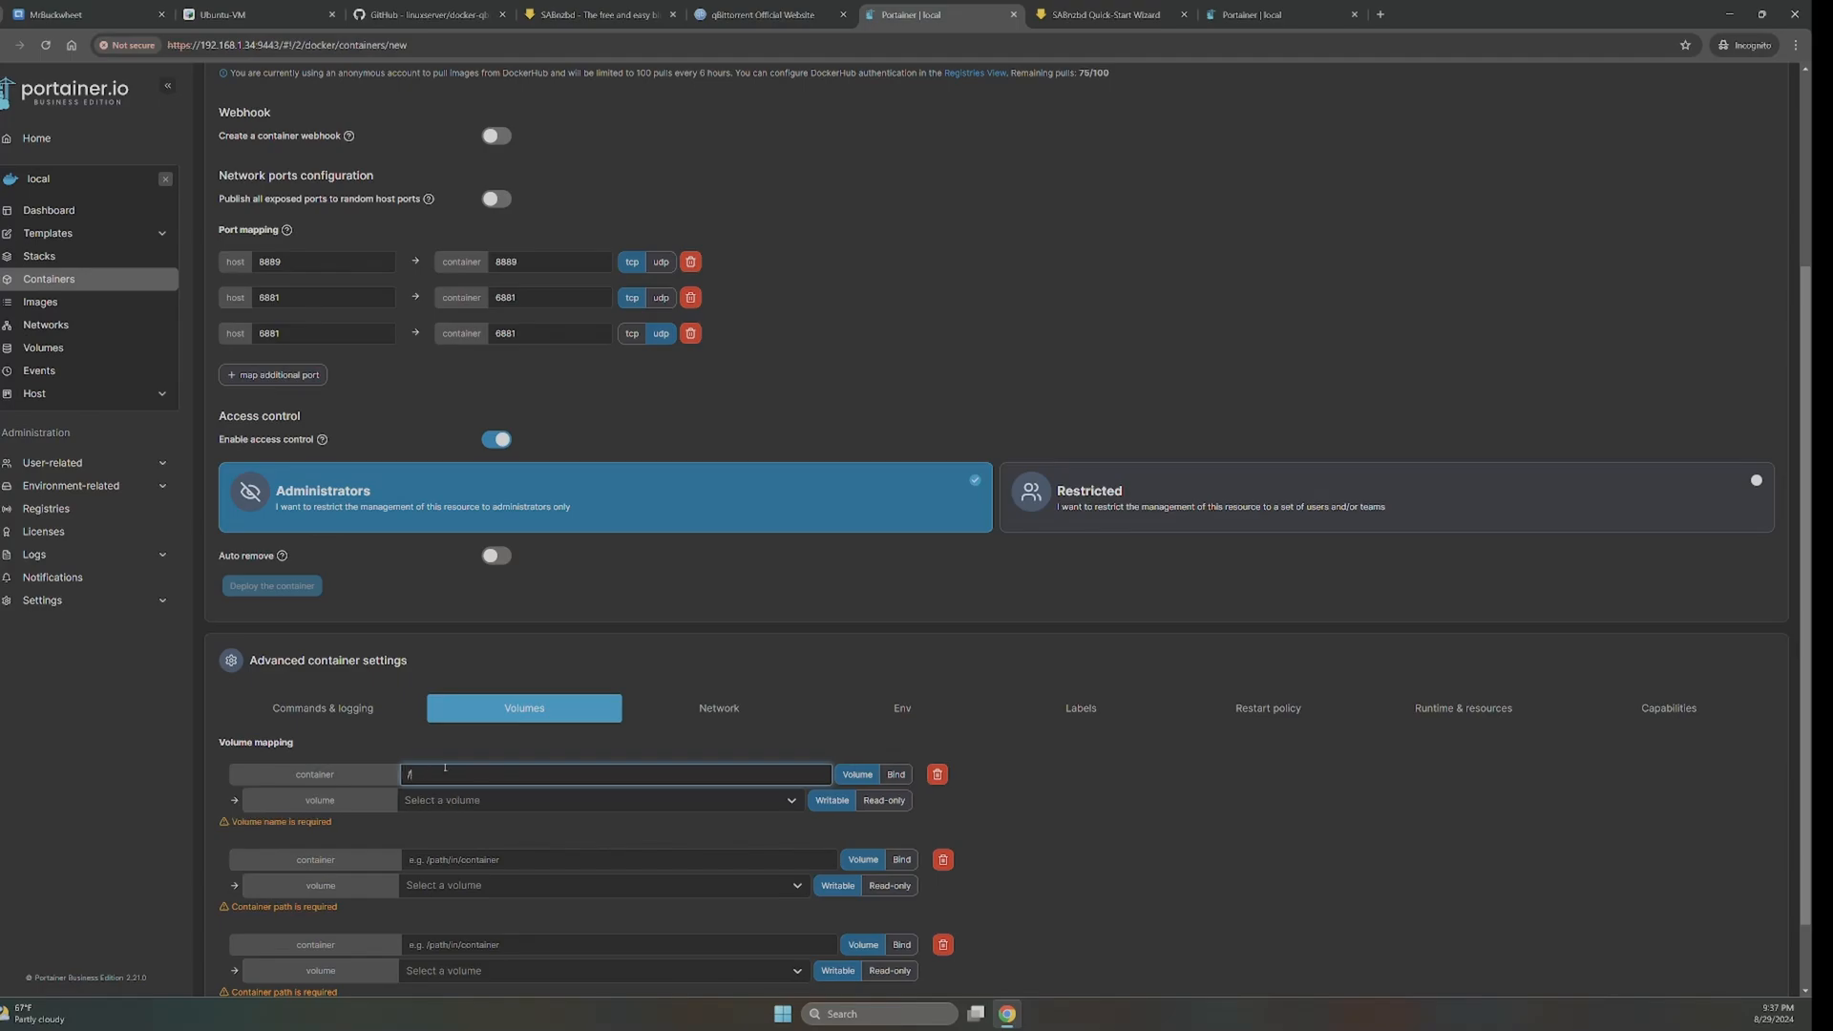
pyautogui.write('config')
pyautogui.click(895, 774)
pyautogui.click(477, 797)
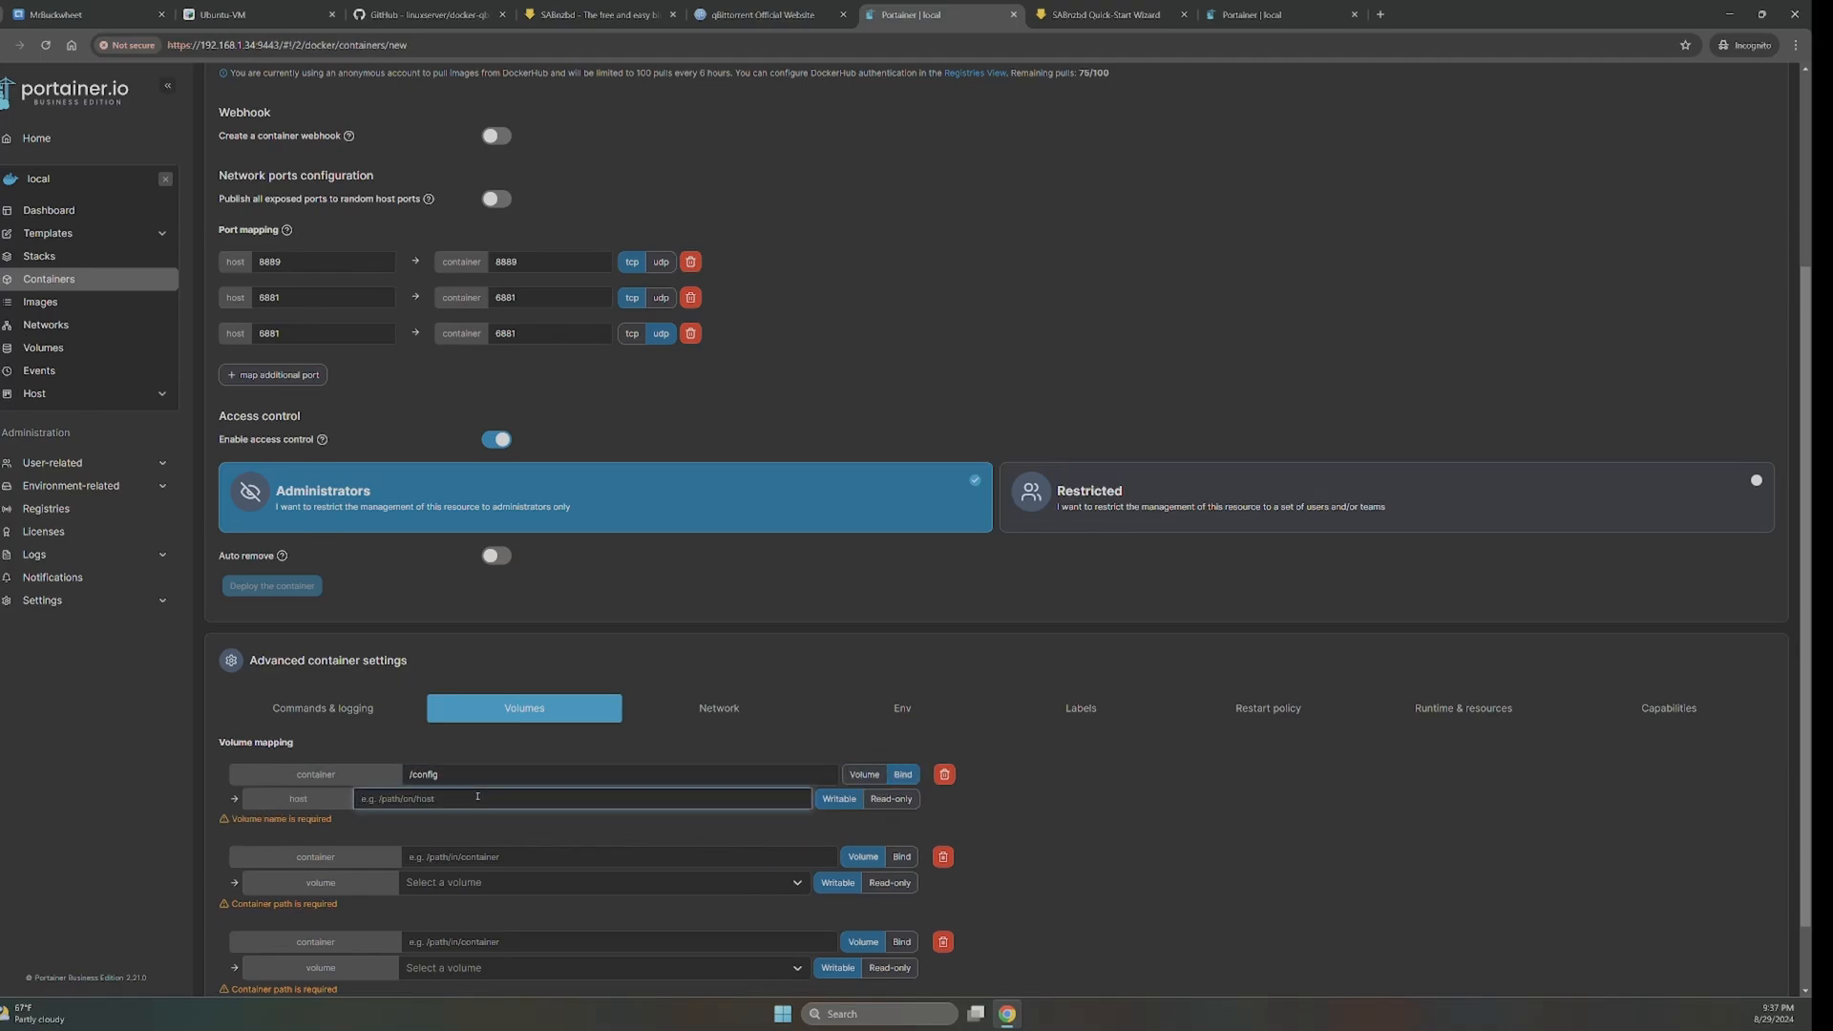
pyautogui.write('/')
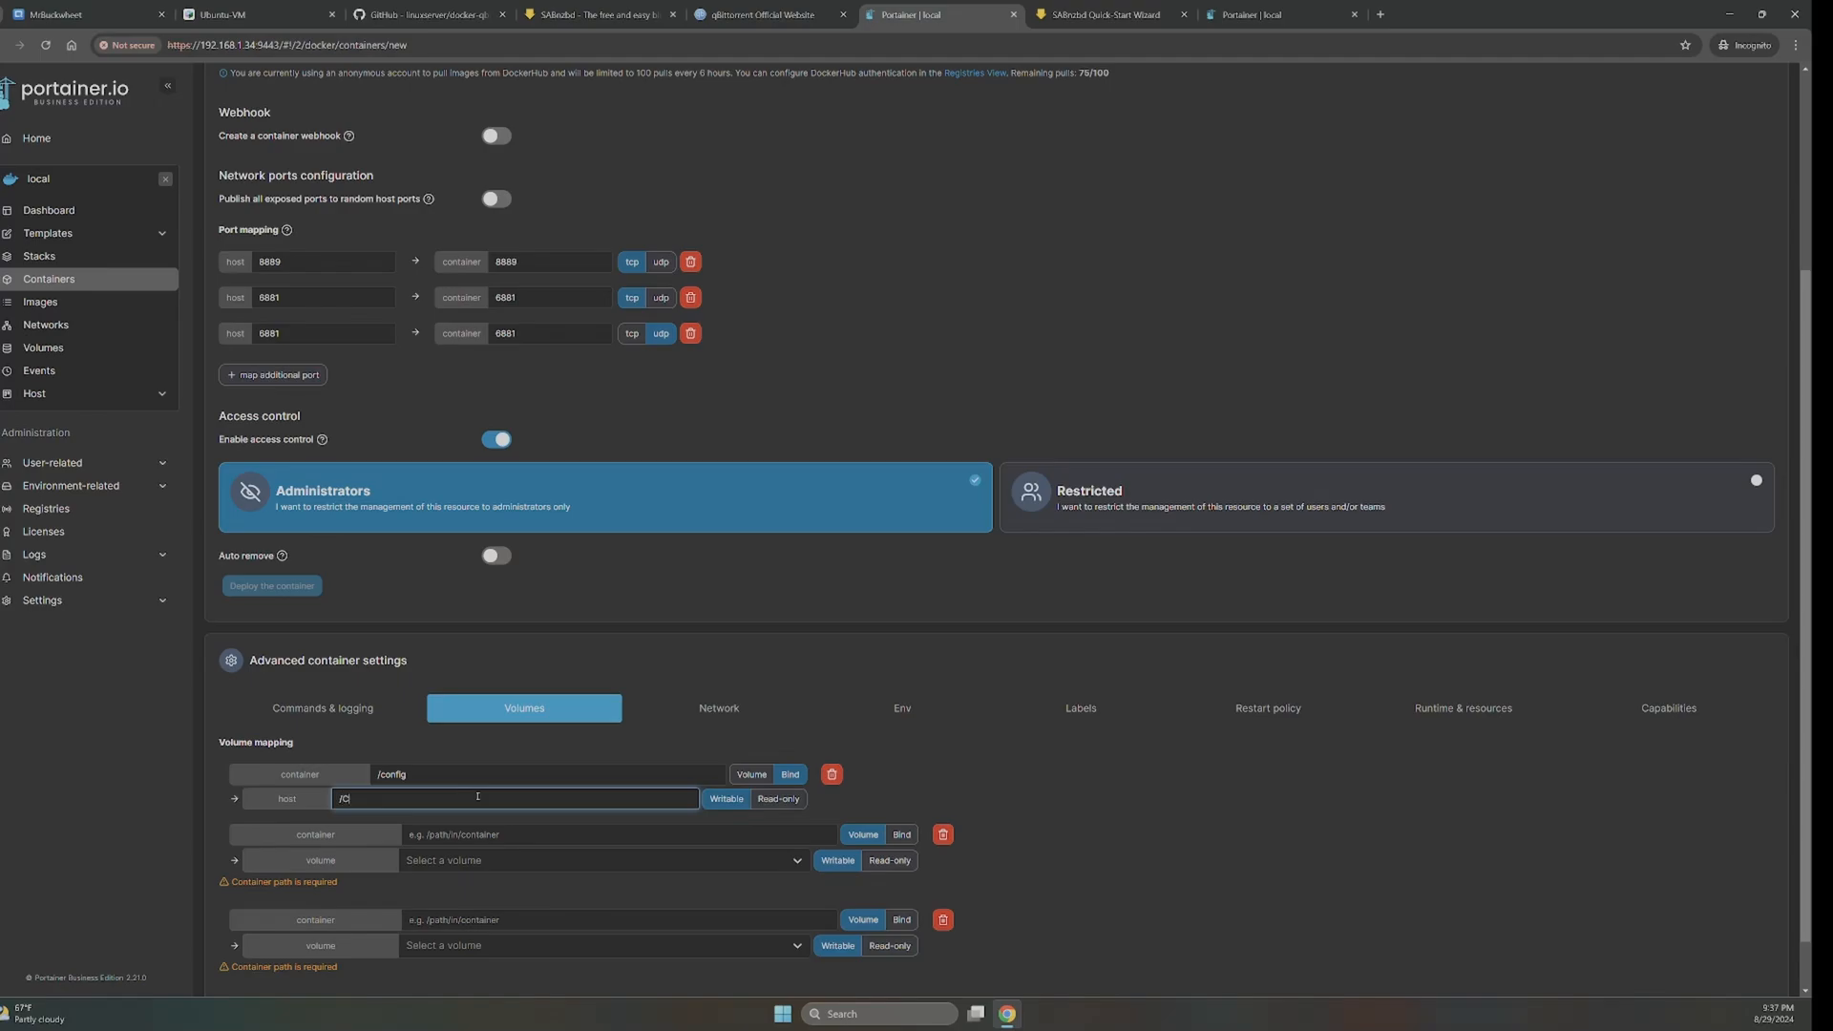
pyautogui.write('Container')
pyautogui.write('/qBittorrent')
# - Make the second volume mapping a bind mount with container path /Media
pyautogui.click(902, 834)
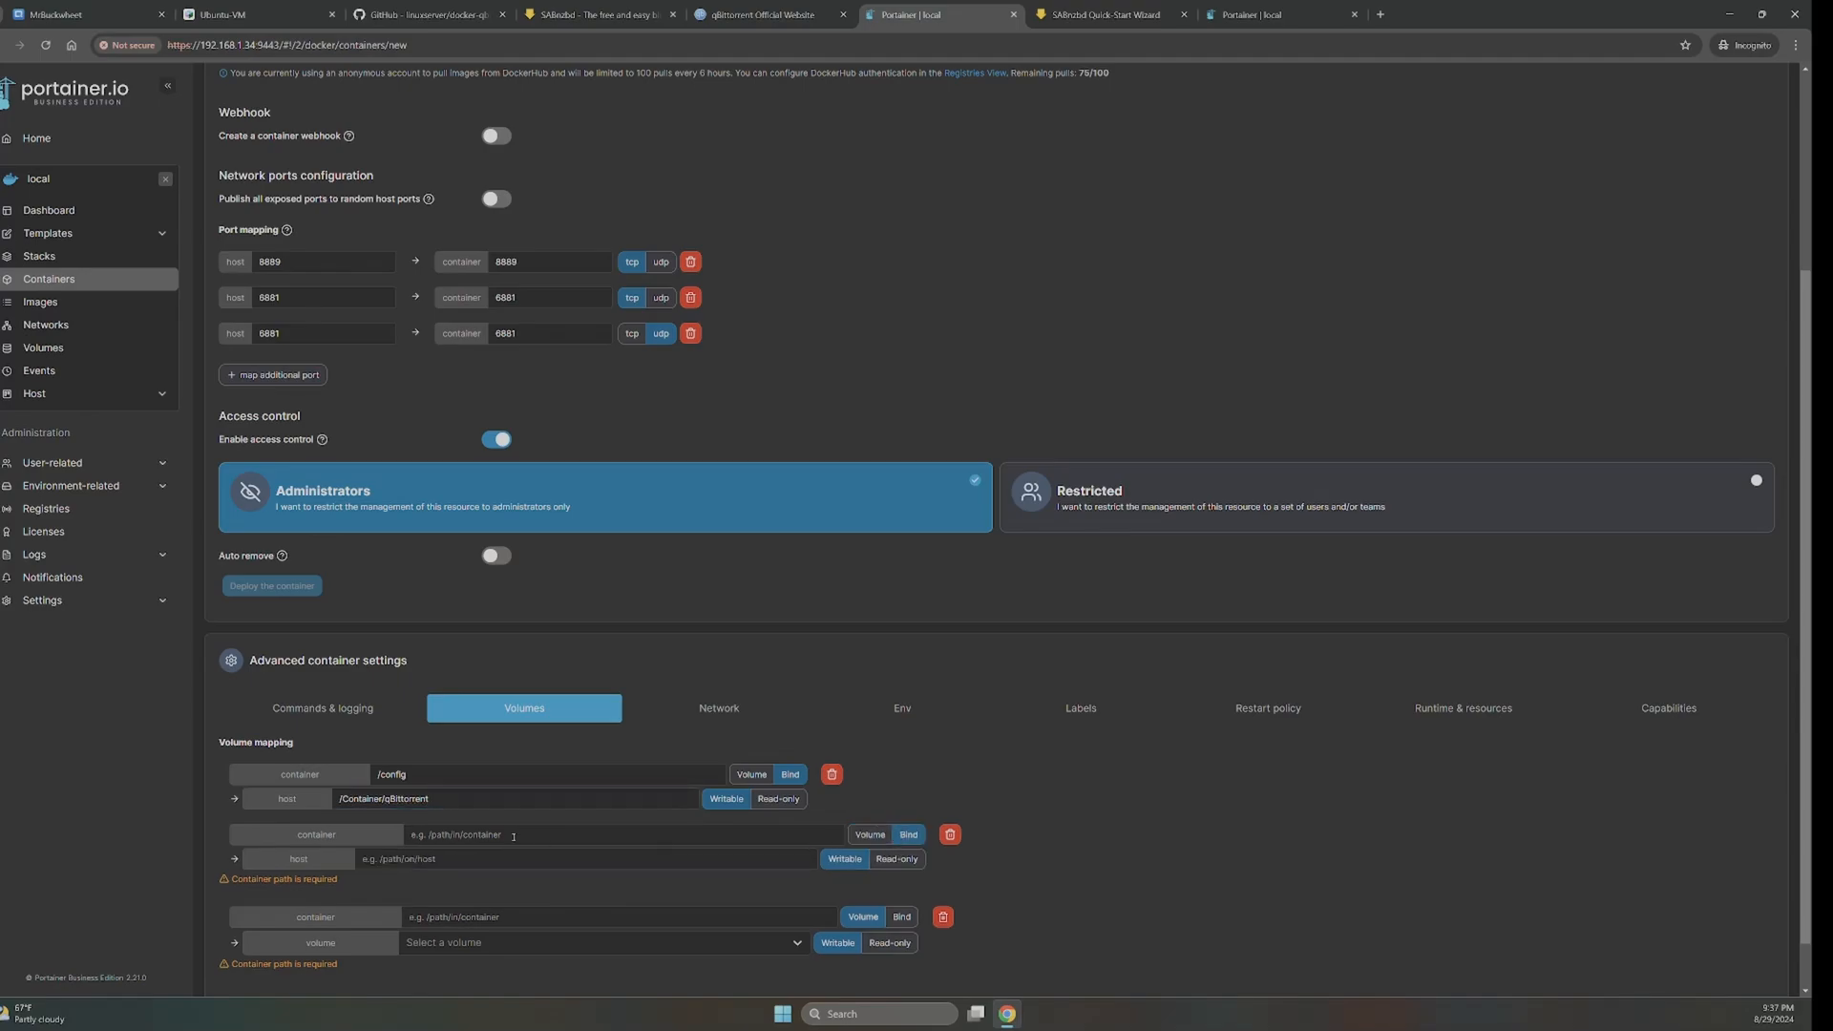
pyautogui.click(512, 837)
pyautogui.write('/M')
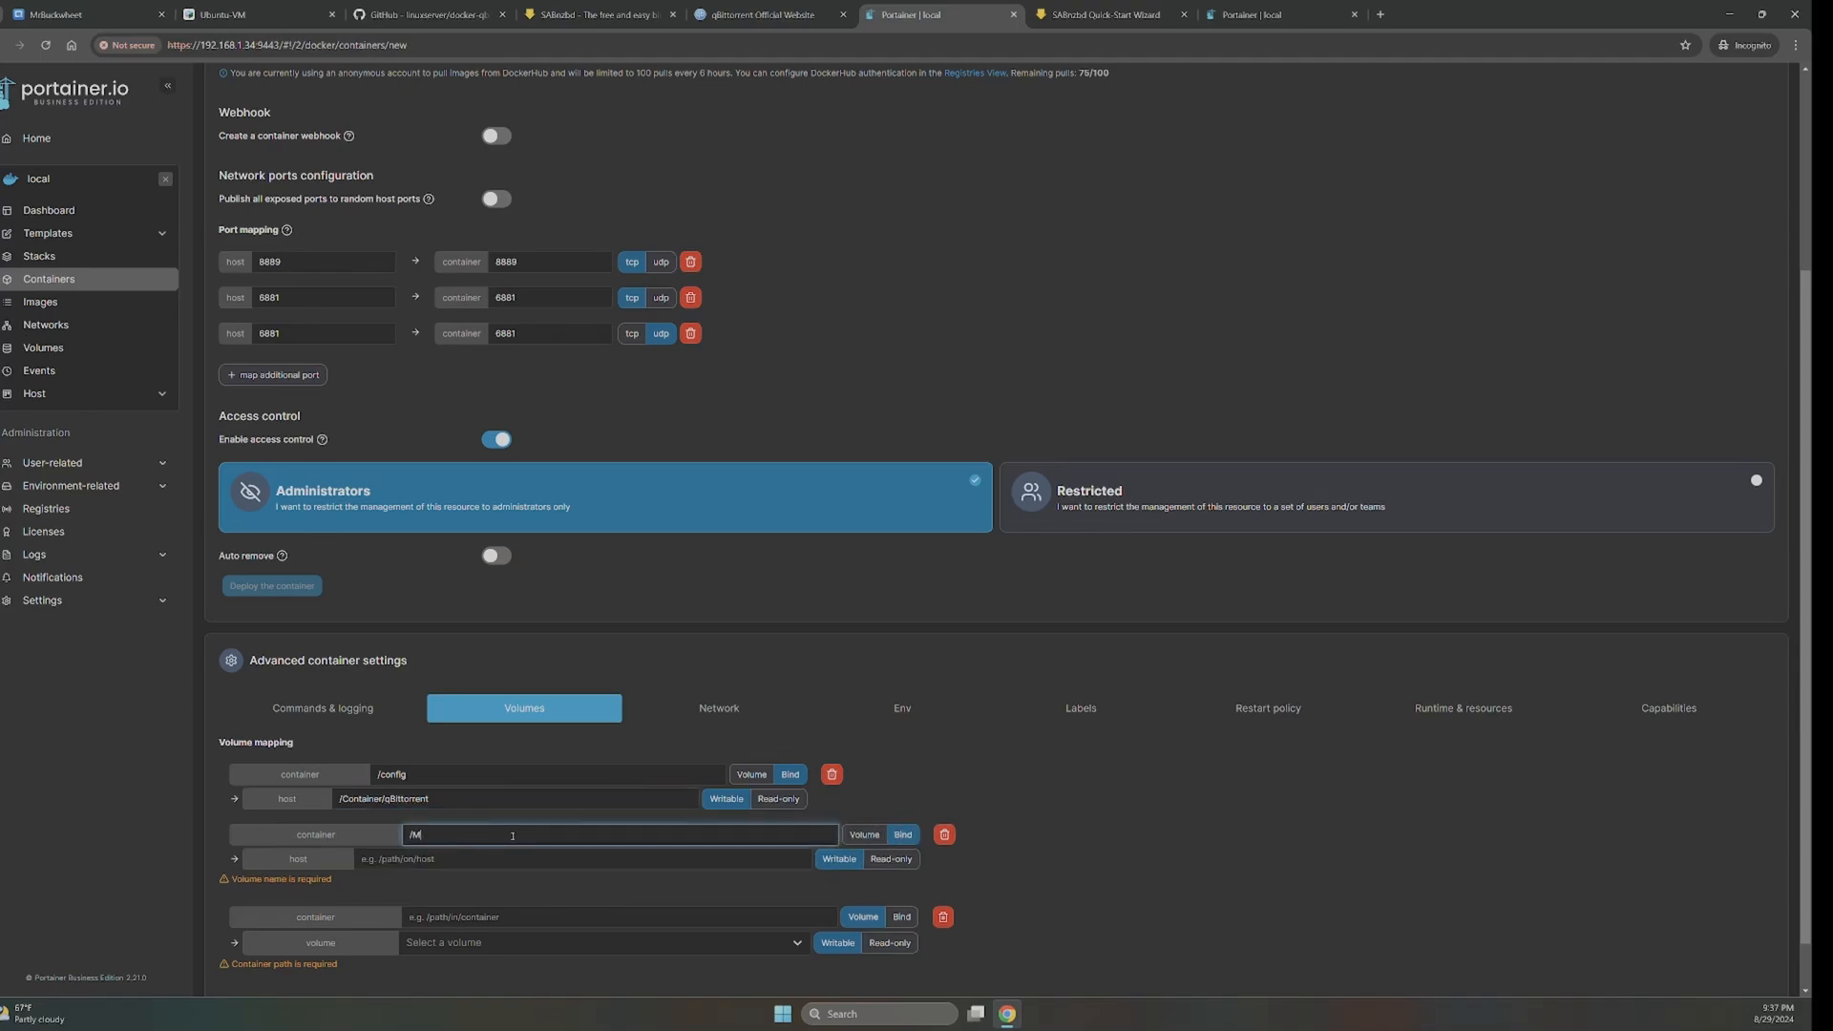
pyautogui.write('edia')
pyautogui.click(423, 862)
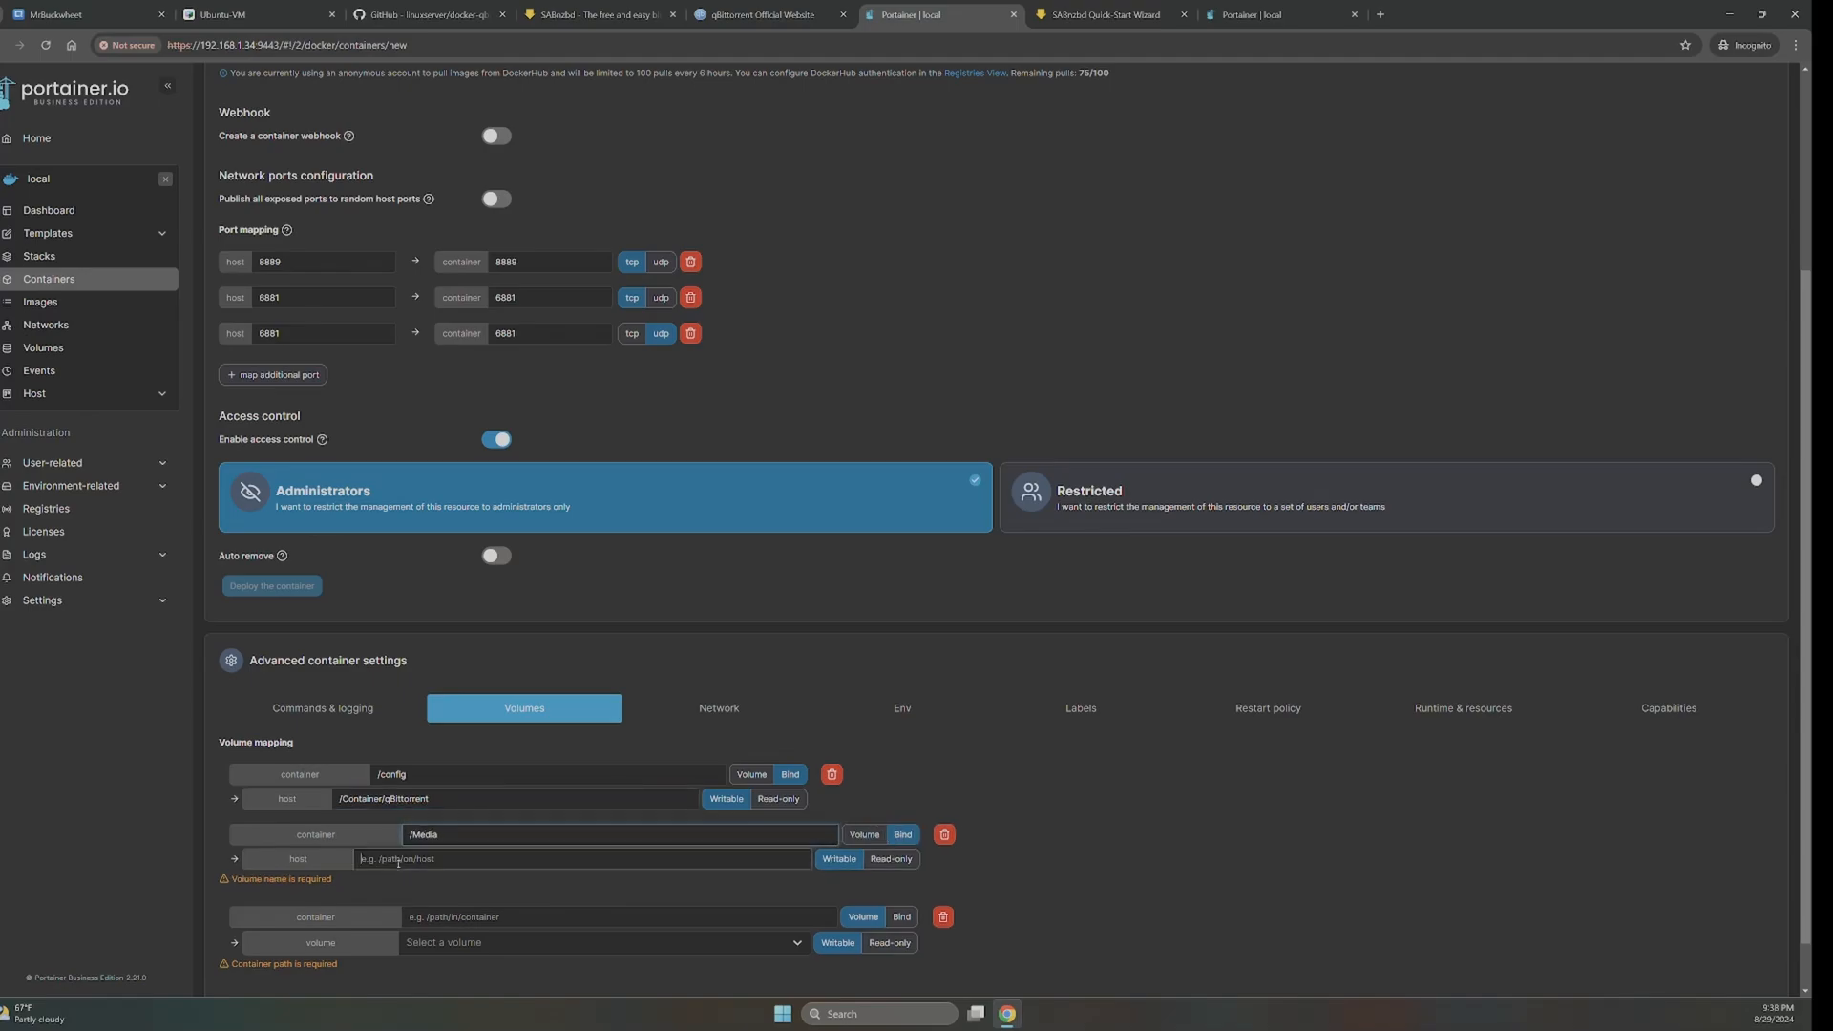
# - Copy the Media host path from the Radarr container's volumes into the host path of the /Media bind mapping
pyautogui.click(1326, 19)
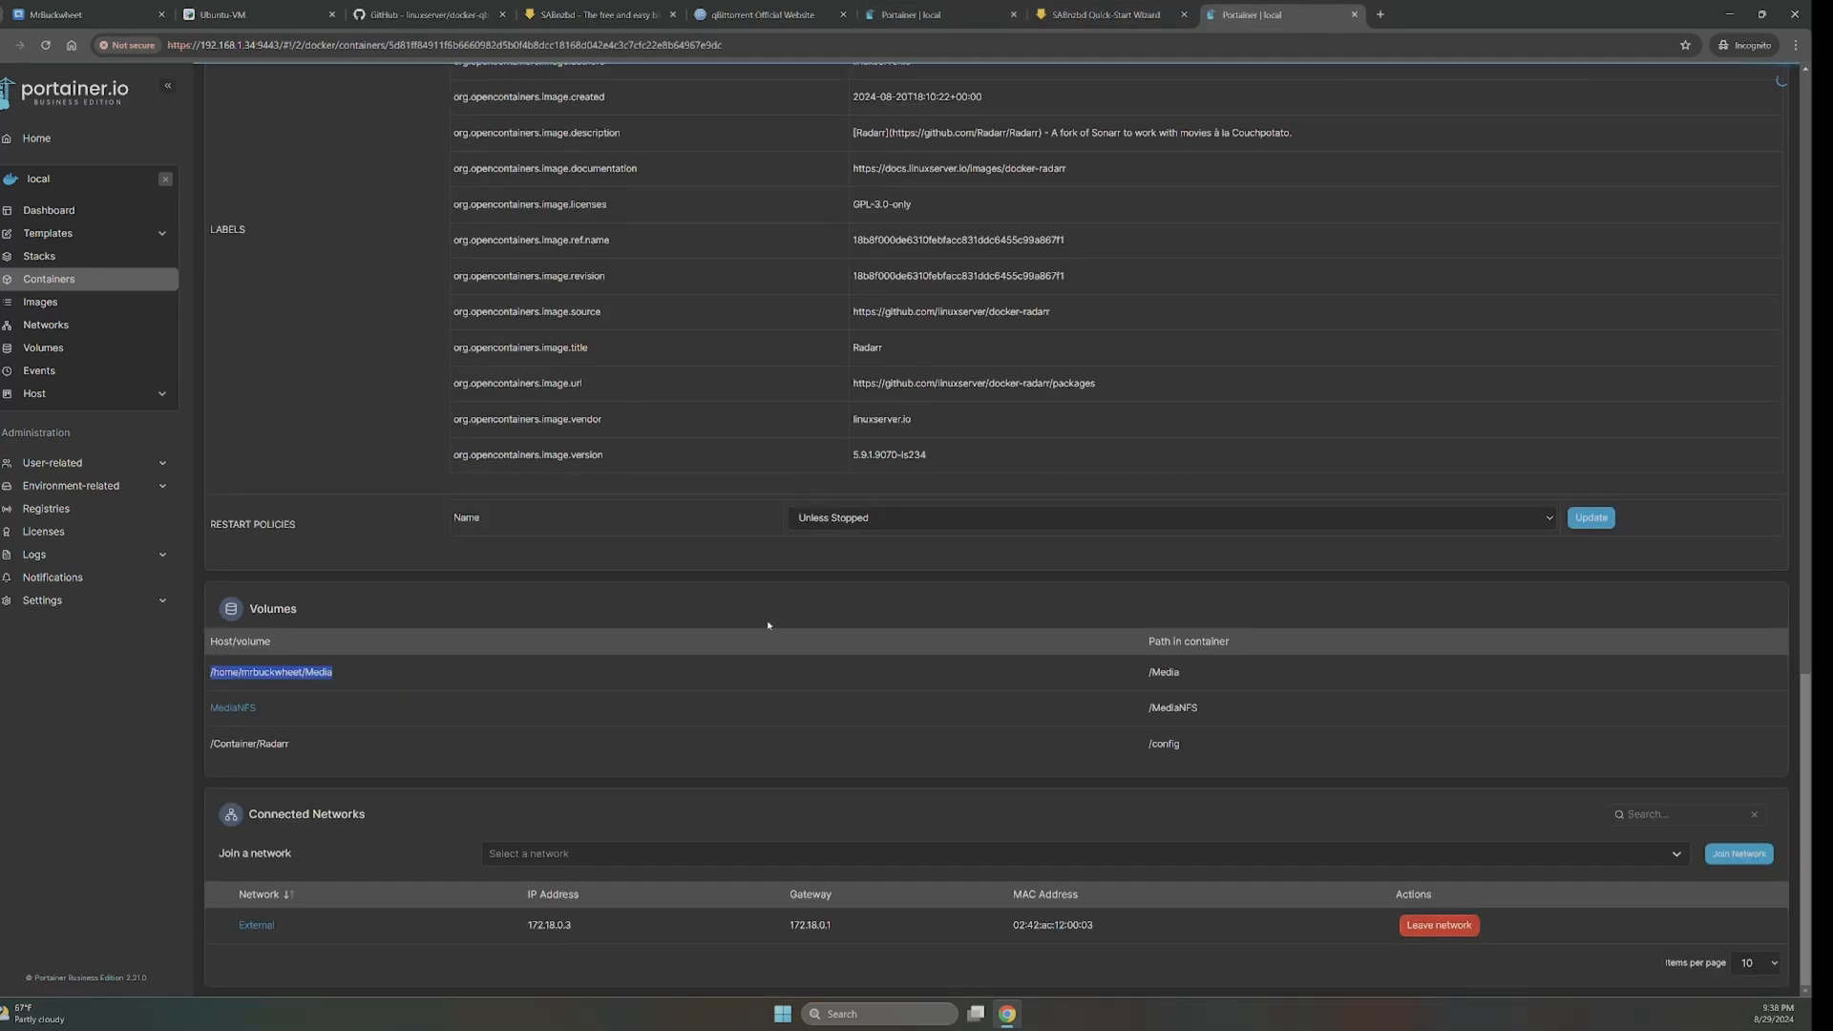
pyautogui.rightClick(290, 674)
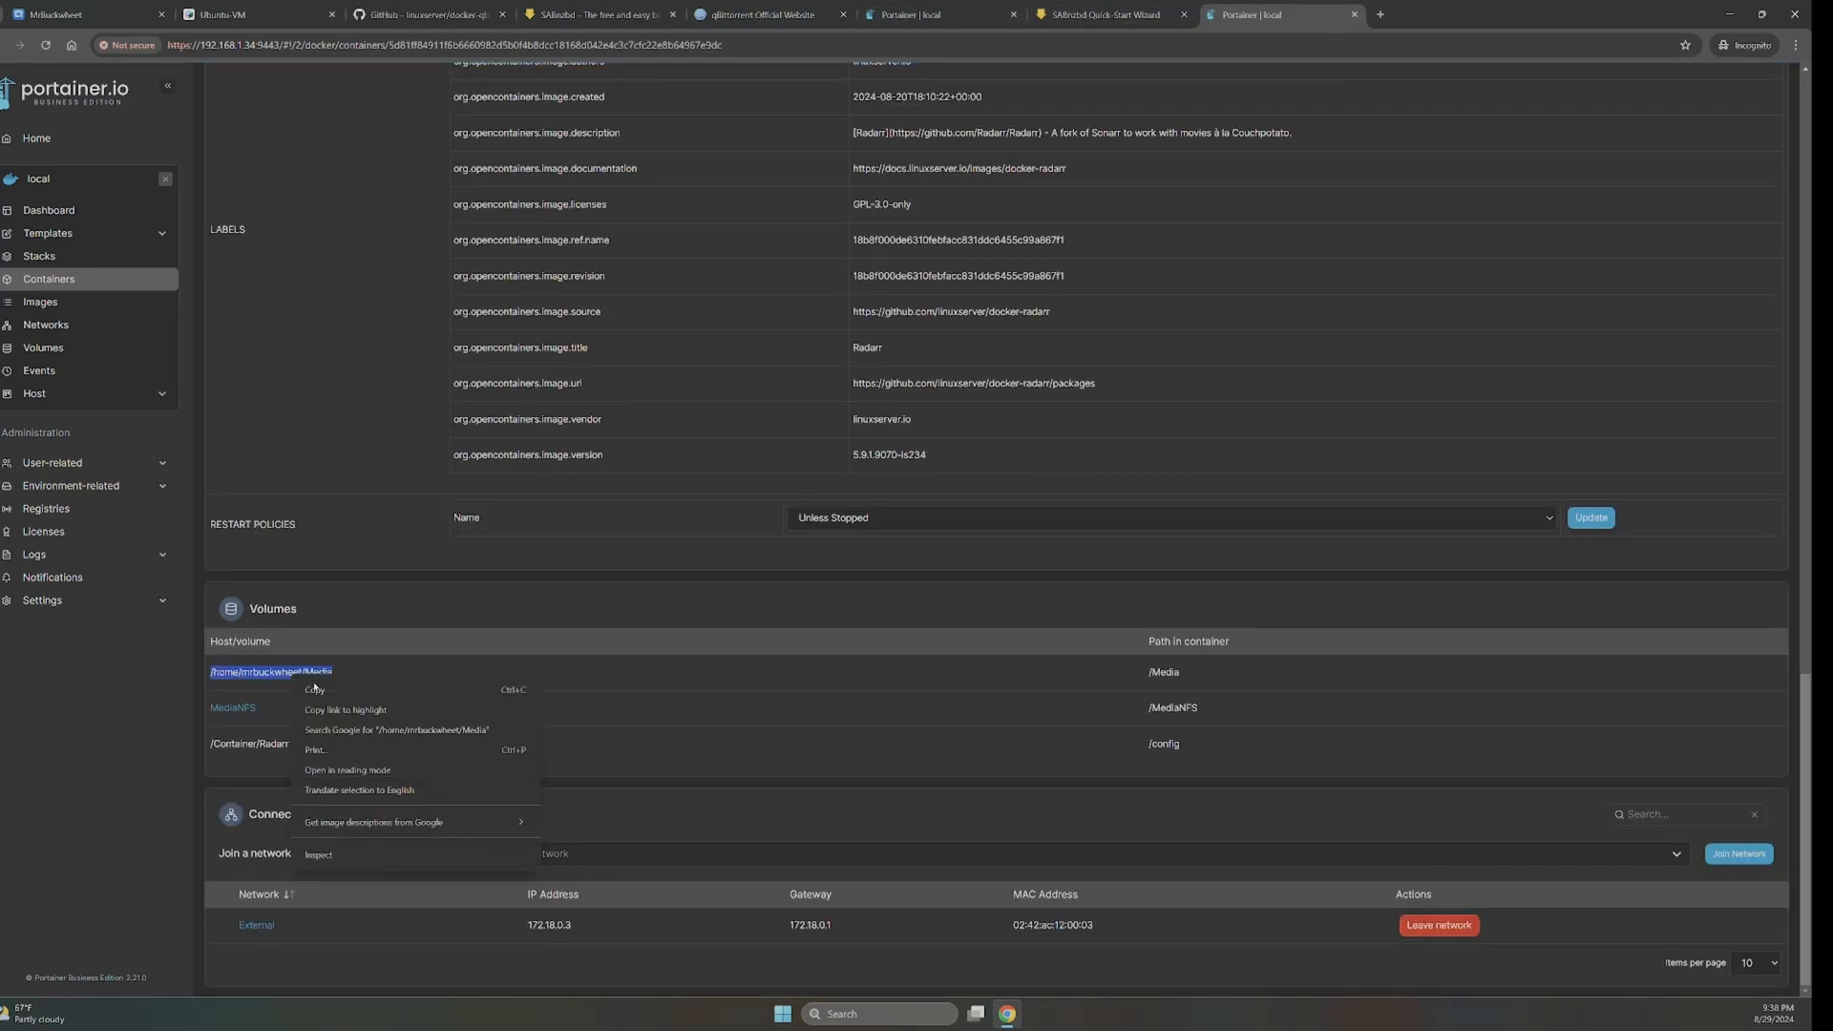
pyautogui.click(324, 689)
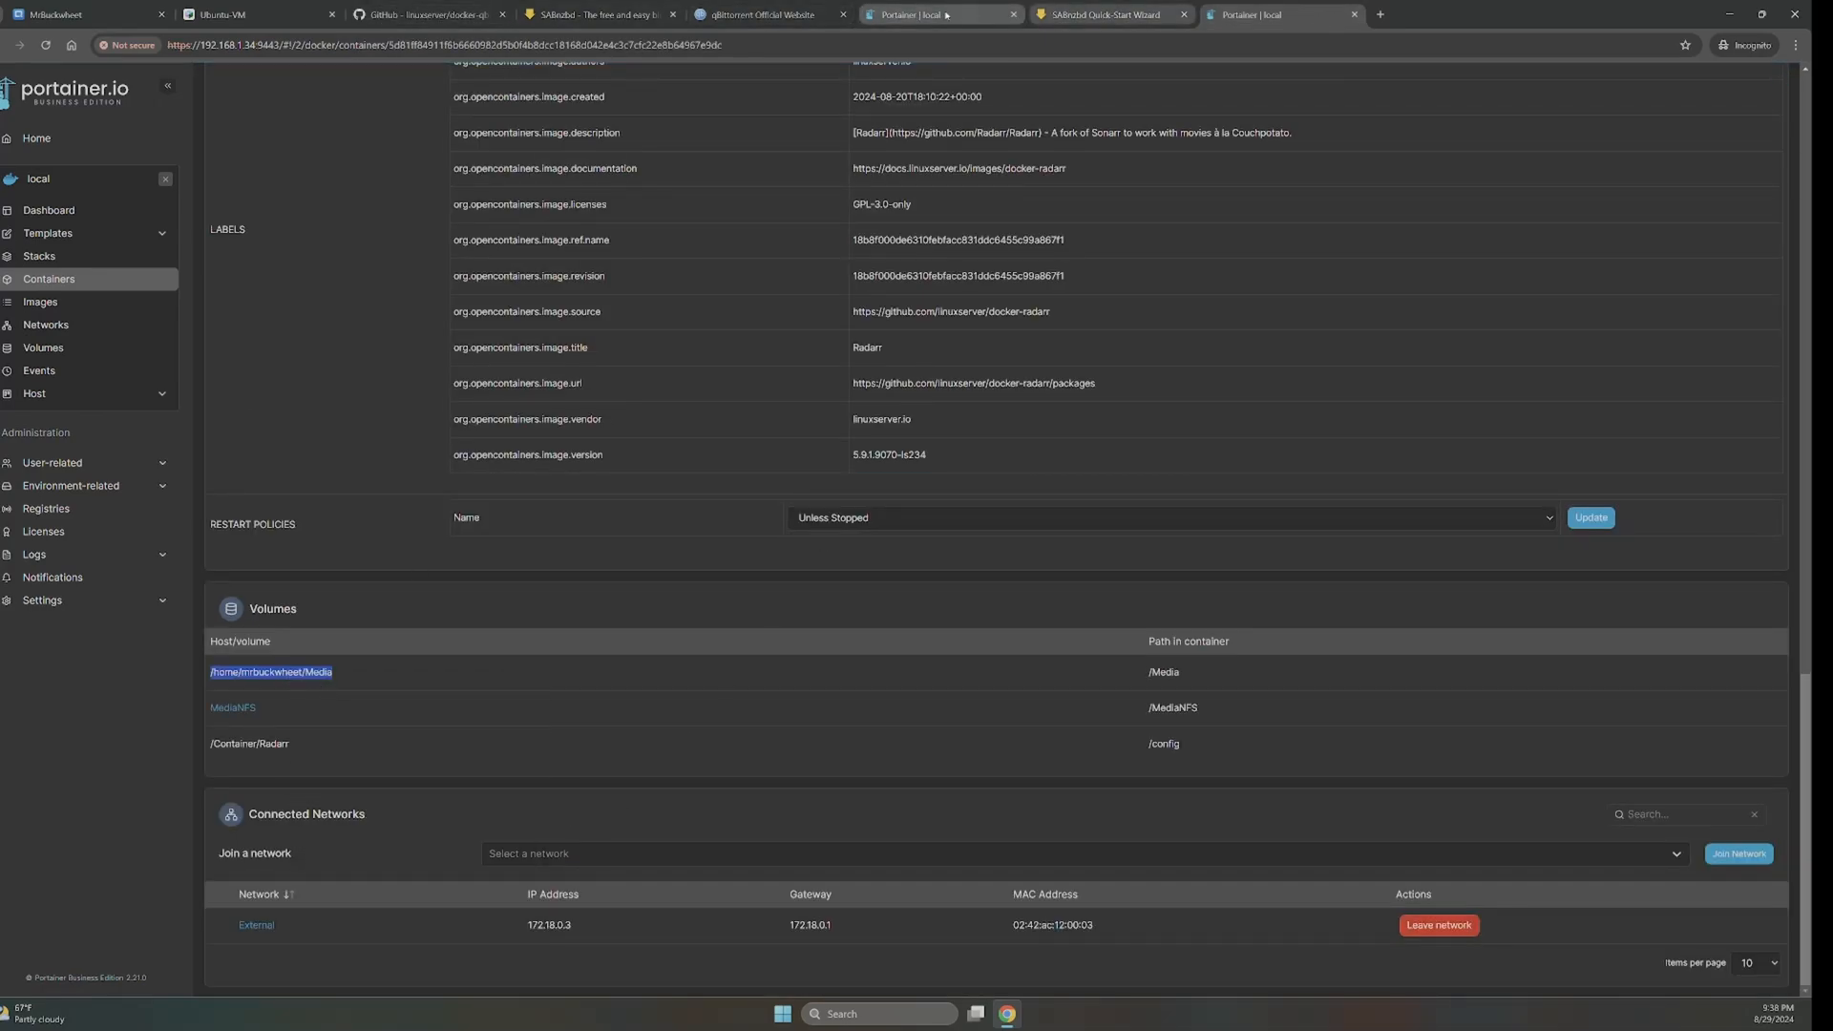
pyautogui.click(912, 15)
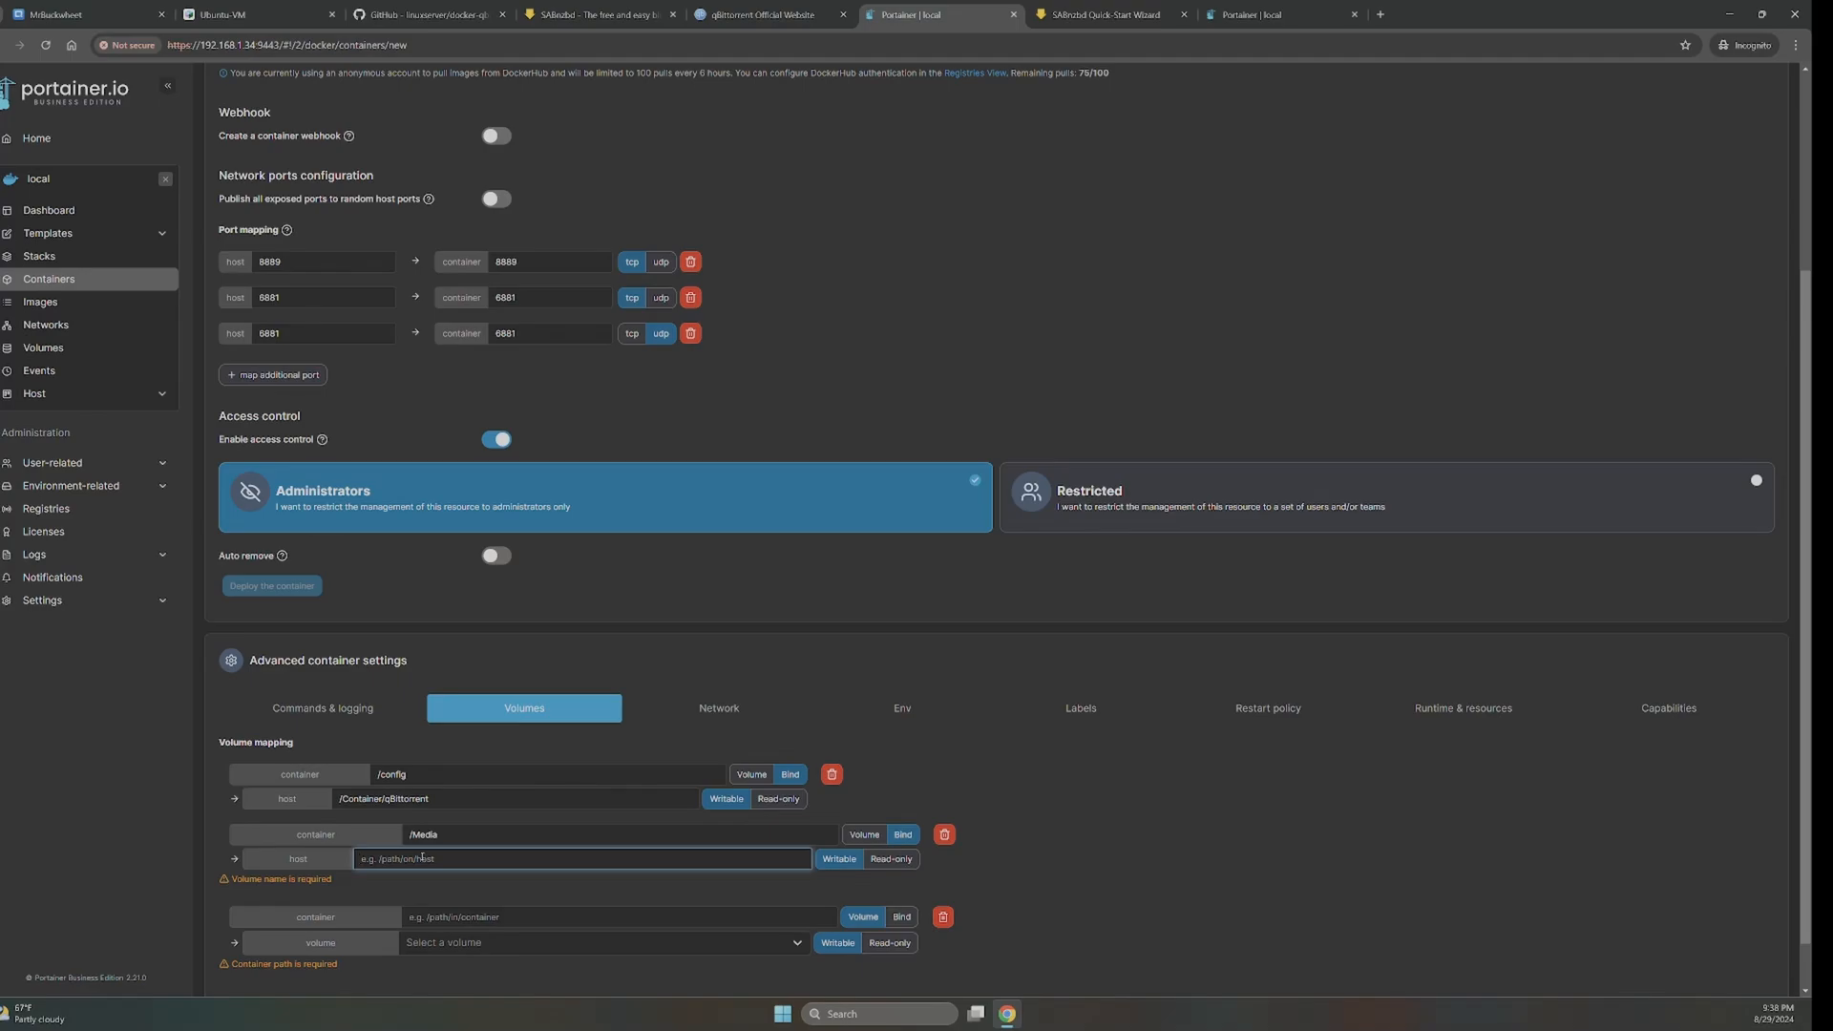
pyautogui.hotkey('ctrl', 'v')
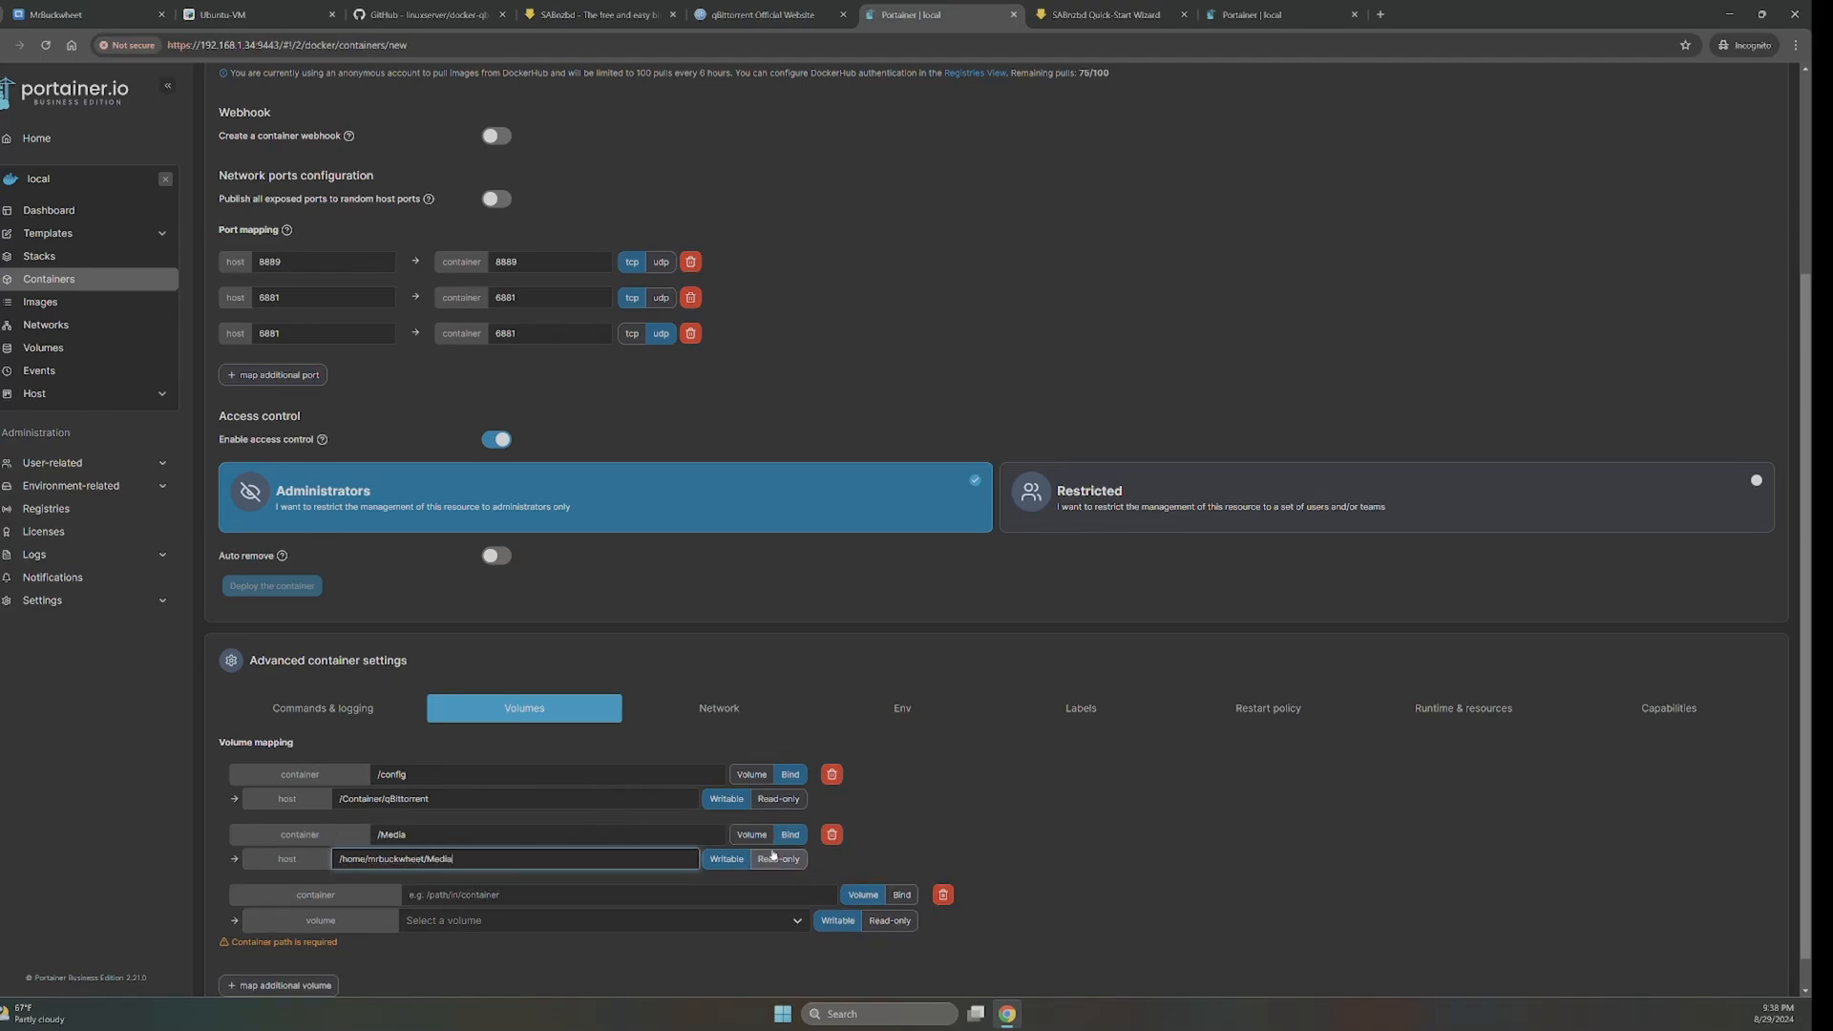
# - Map container path /MediaNFS to the MediaNFS - local volume in the third volume mapping
pyautogui.click(687, 898)
pyautogui.write('/M')
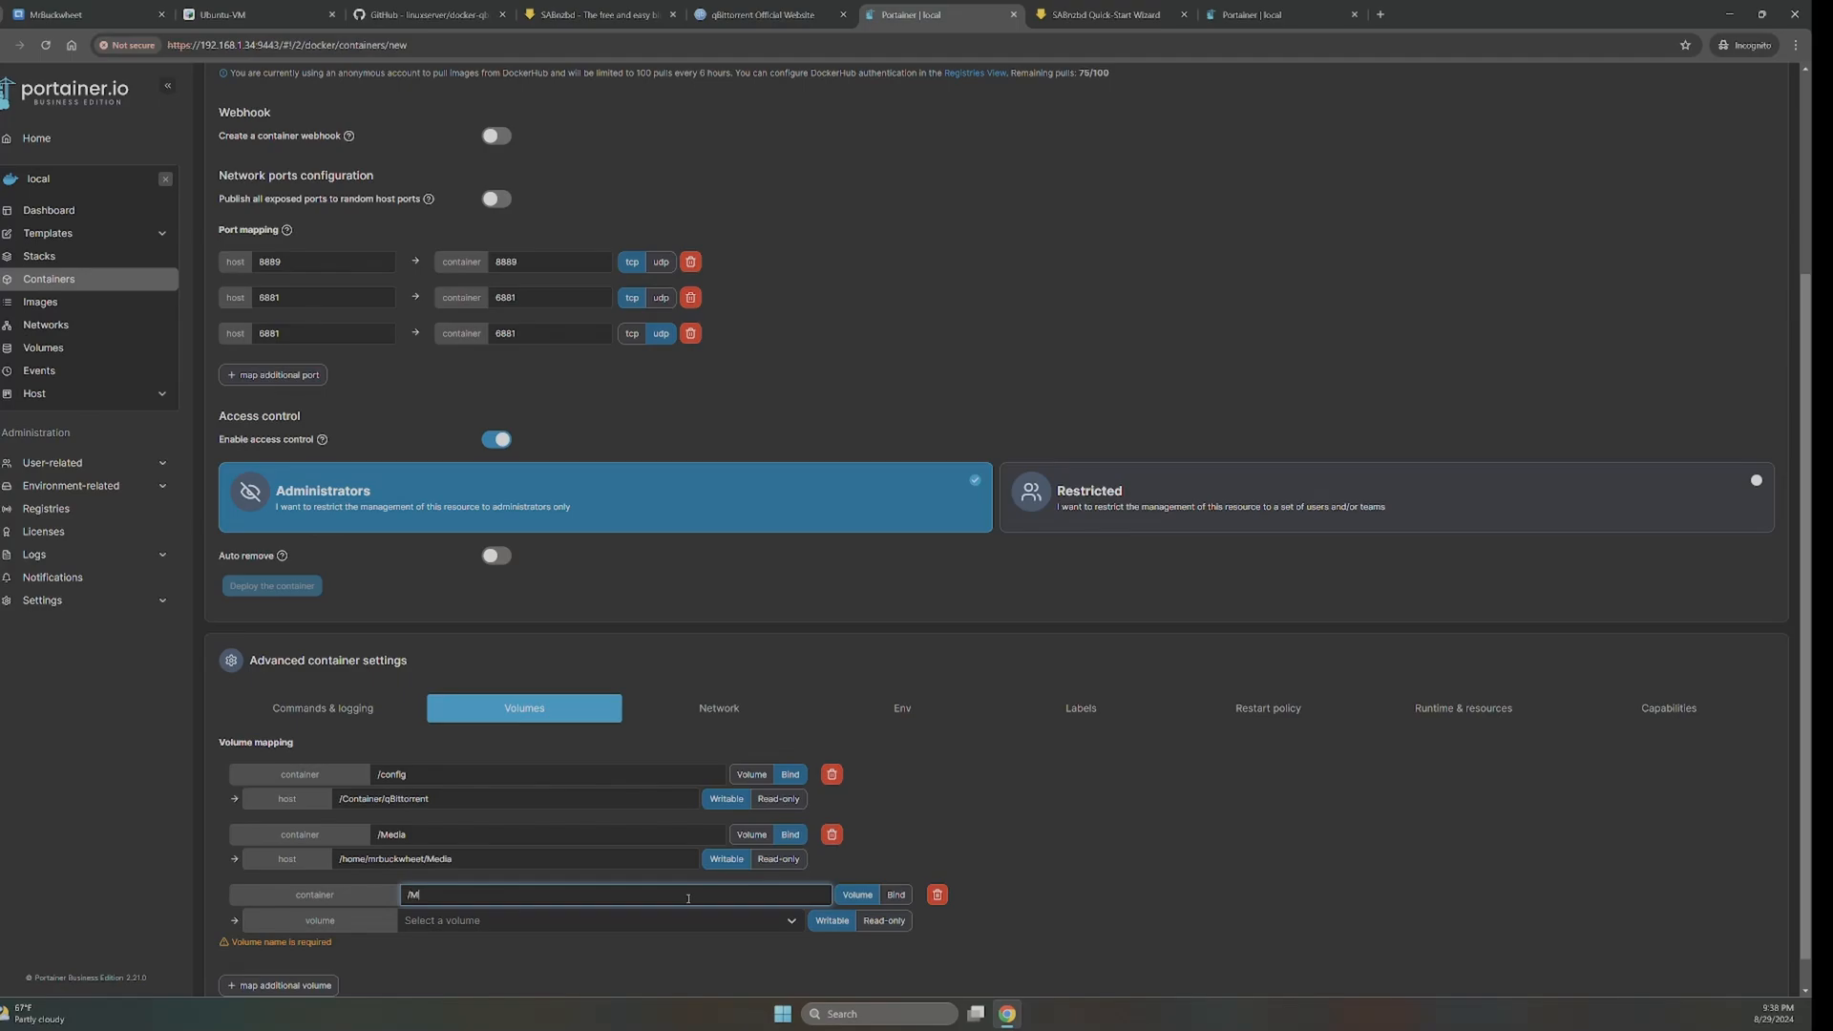
pyautogui.write('ediaNFS')
pyautogui.click(771, 920)
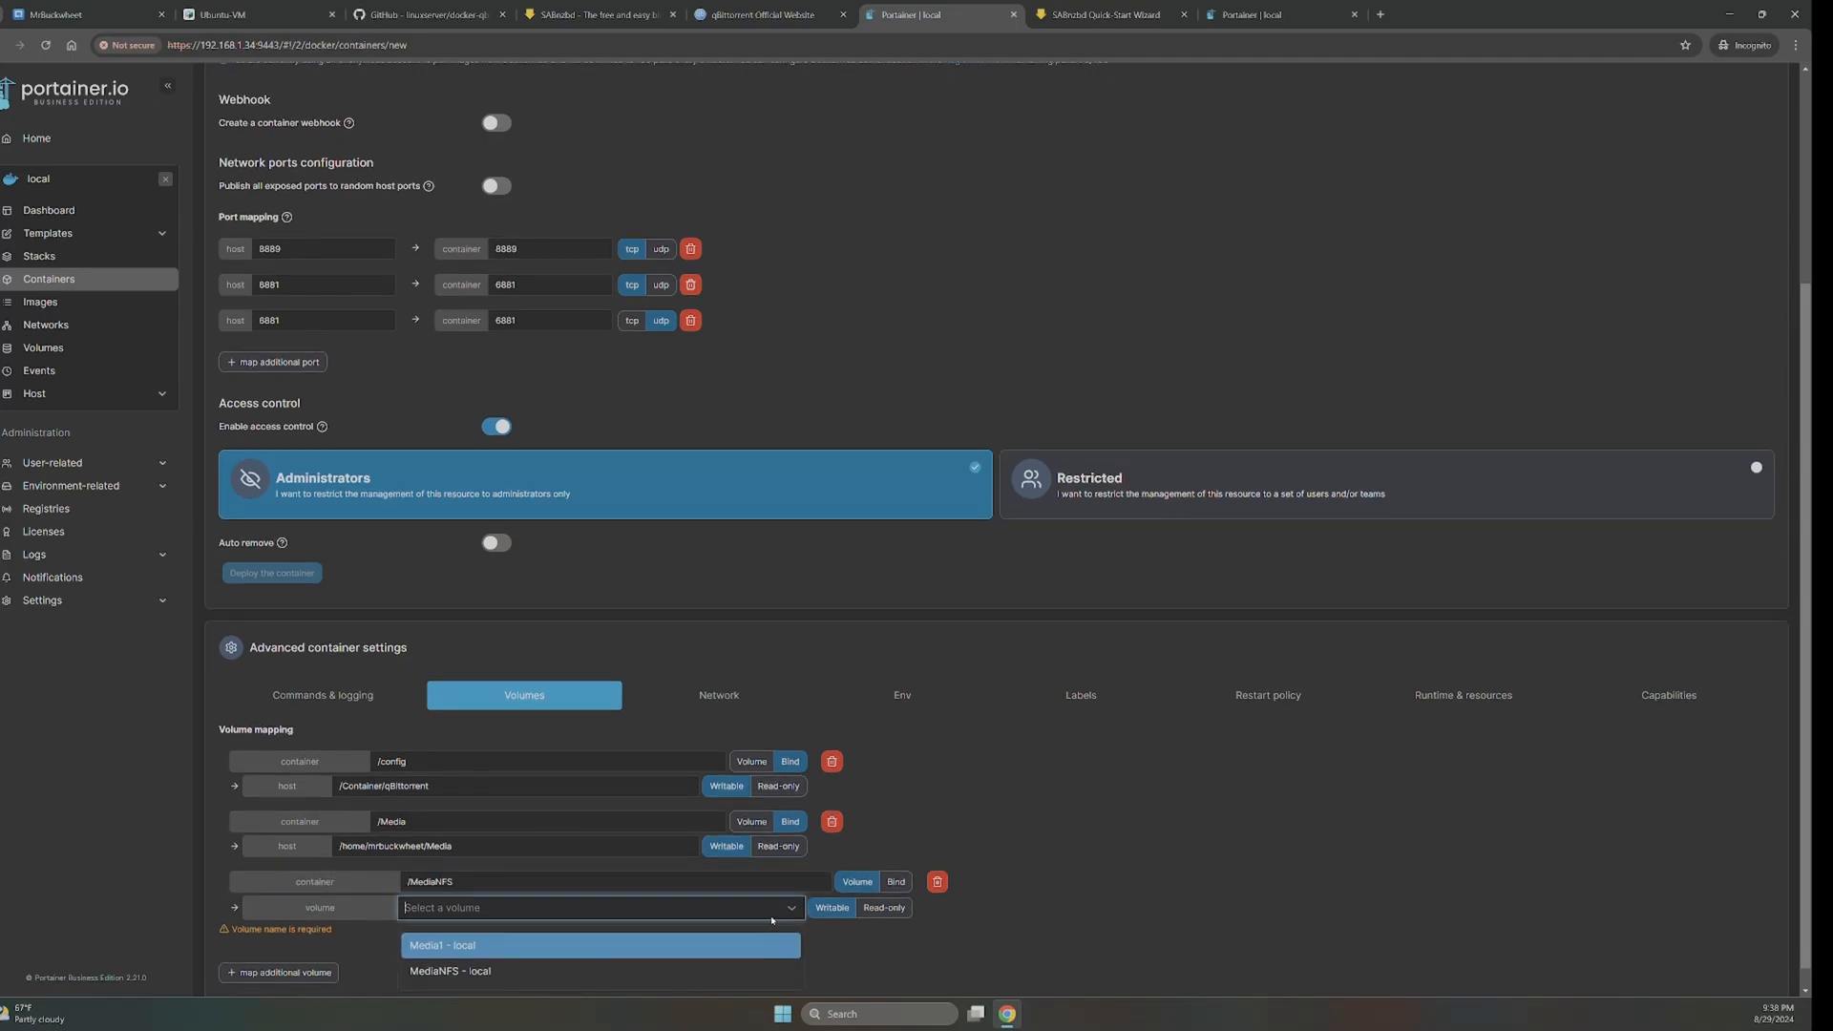
pyautogui.click(503, 970)
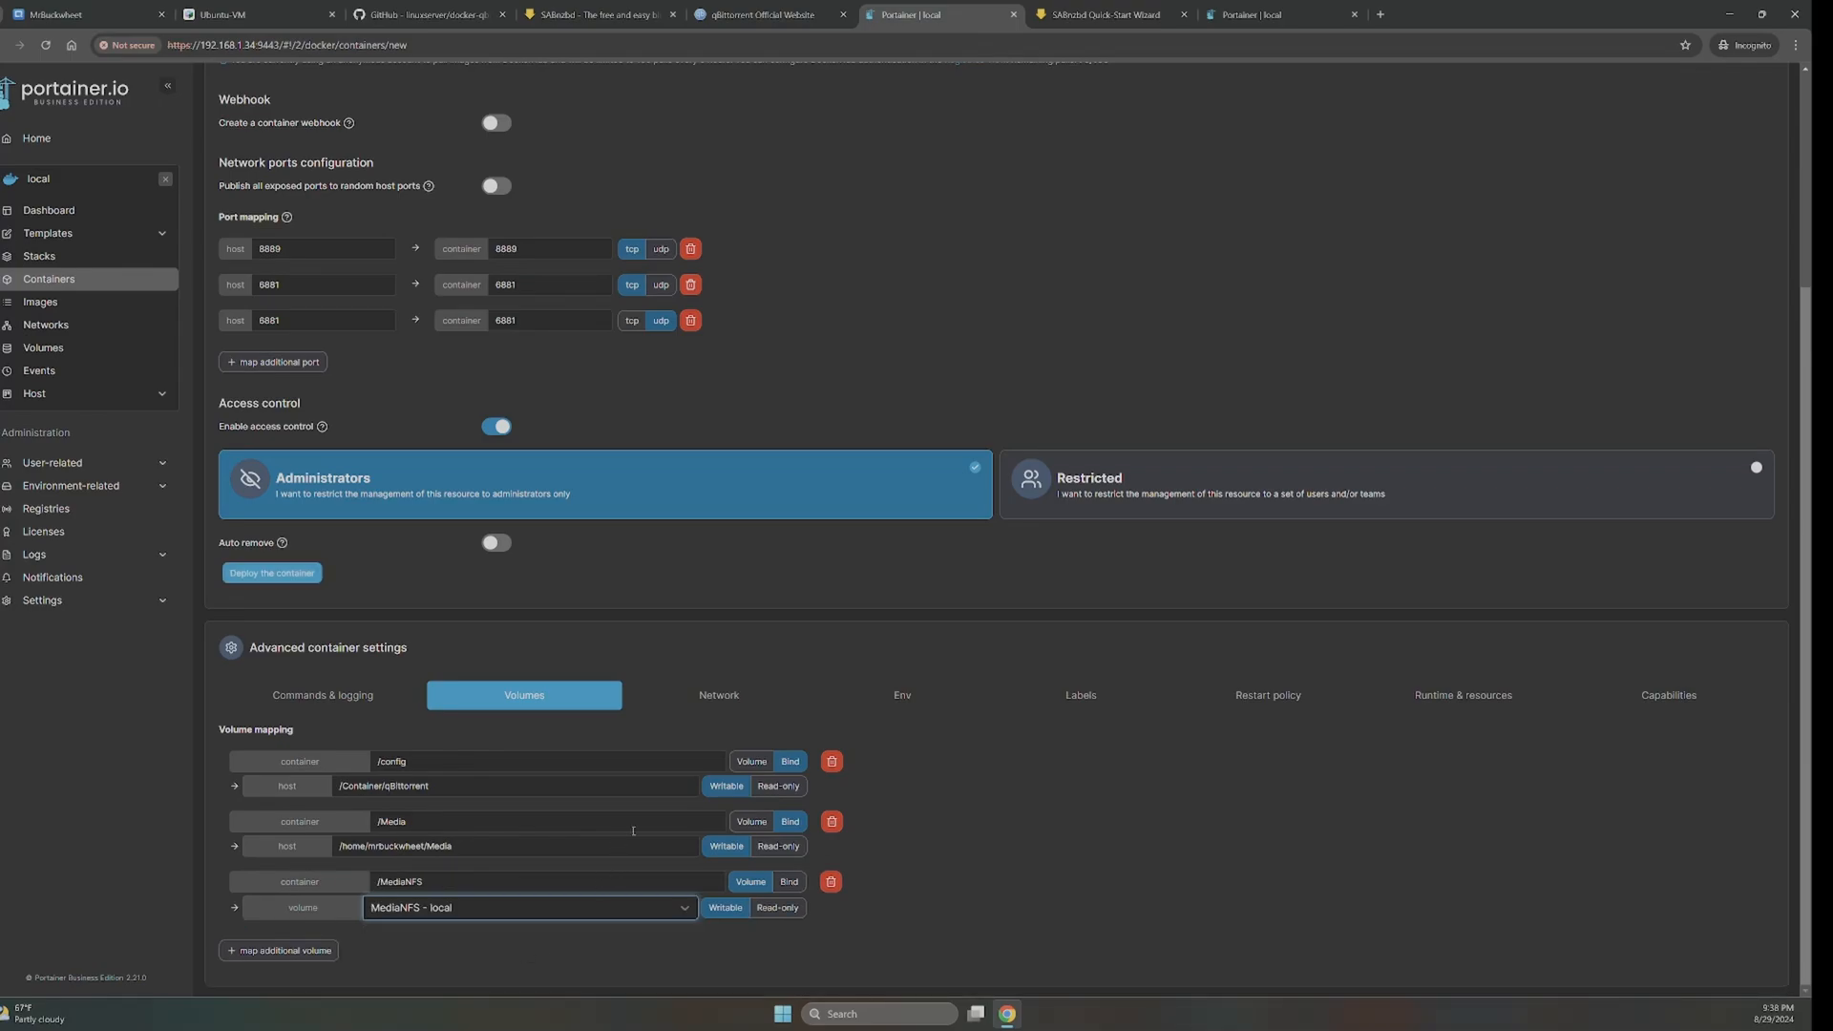
# - Check the Radarr container's volumes and connected network, and set the new container's network to External
pyautogui.hotkey('ctrl', 'Tab')
pyautogui.hotkey('ctrl', 'Tab')
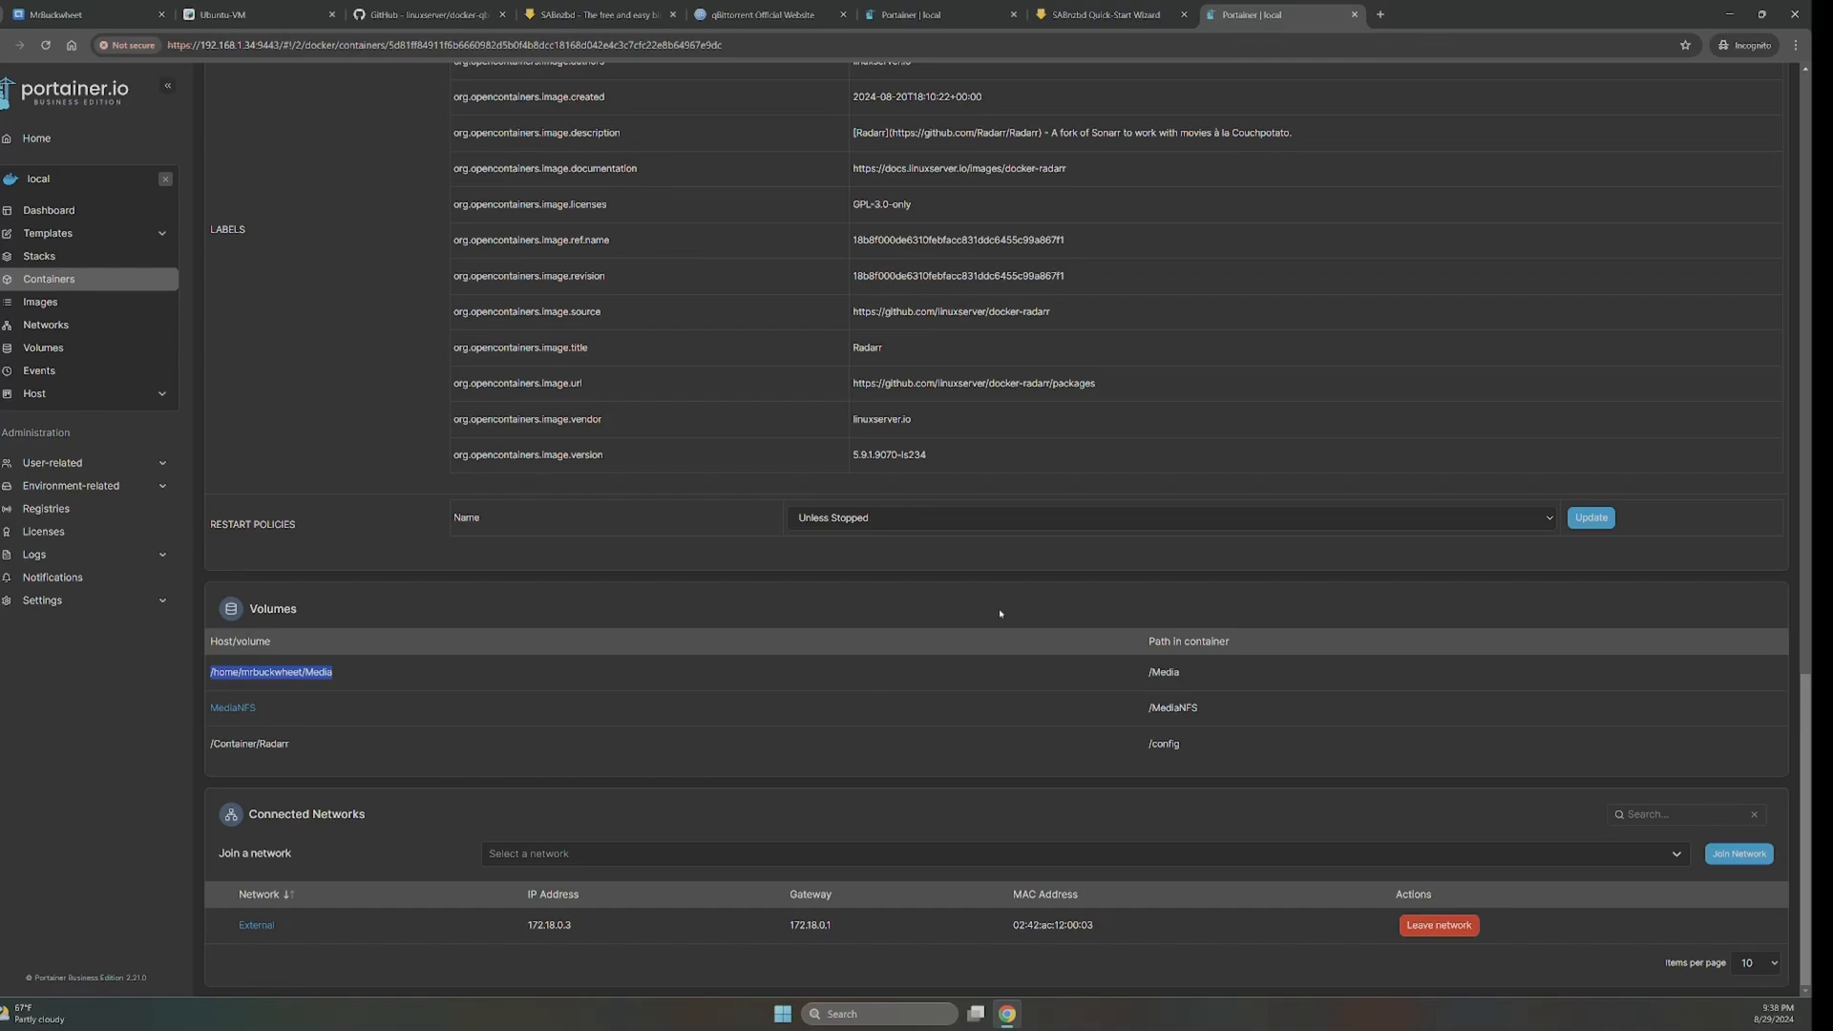
pyautogui.click(983, 14)
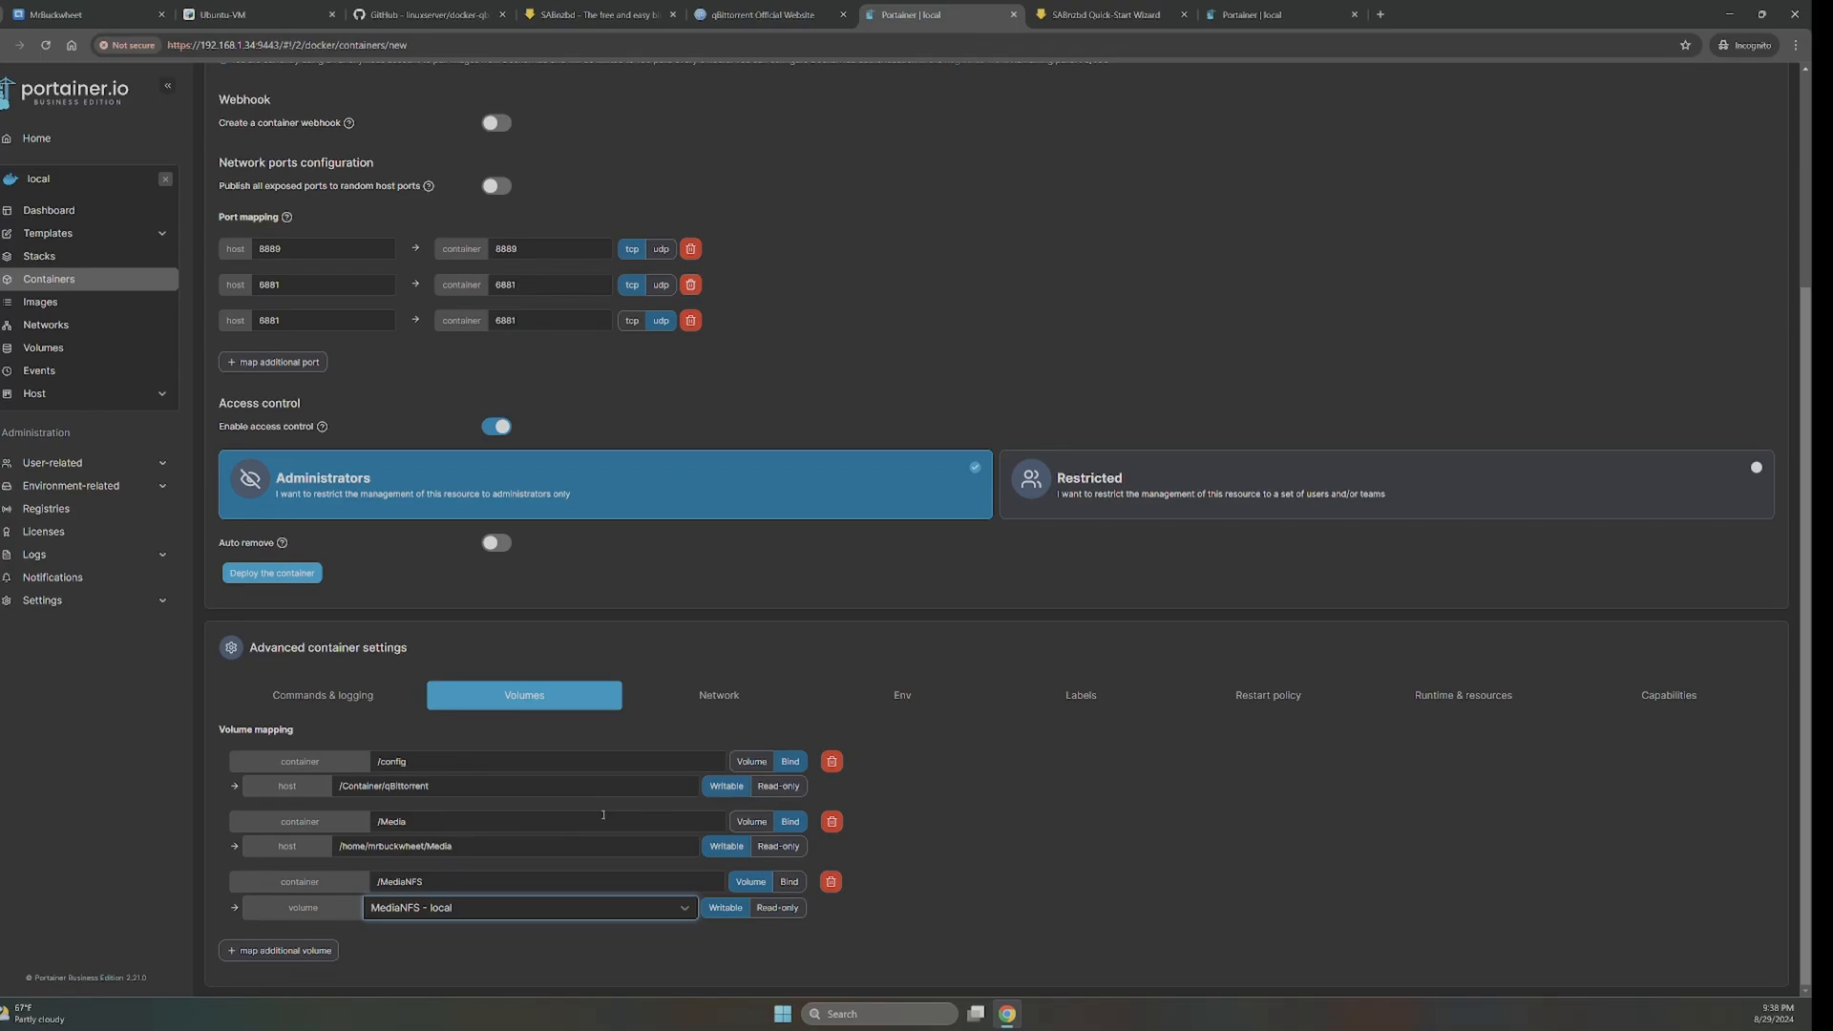
pyautogui.click(730, 693)
pyautogui.click(538, 733)
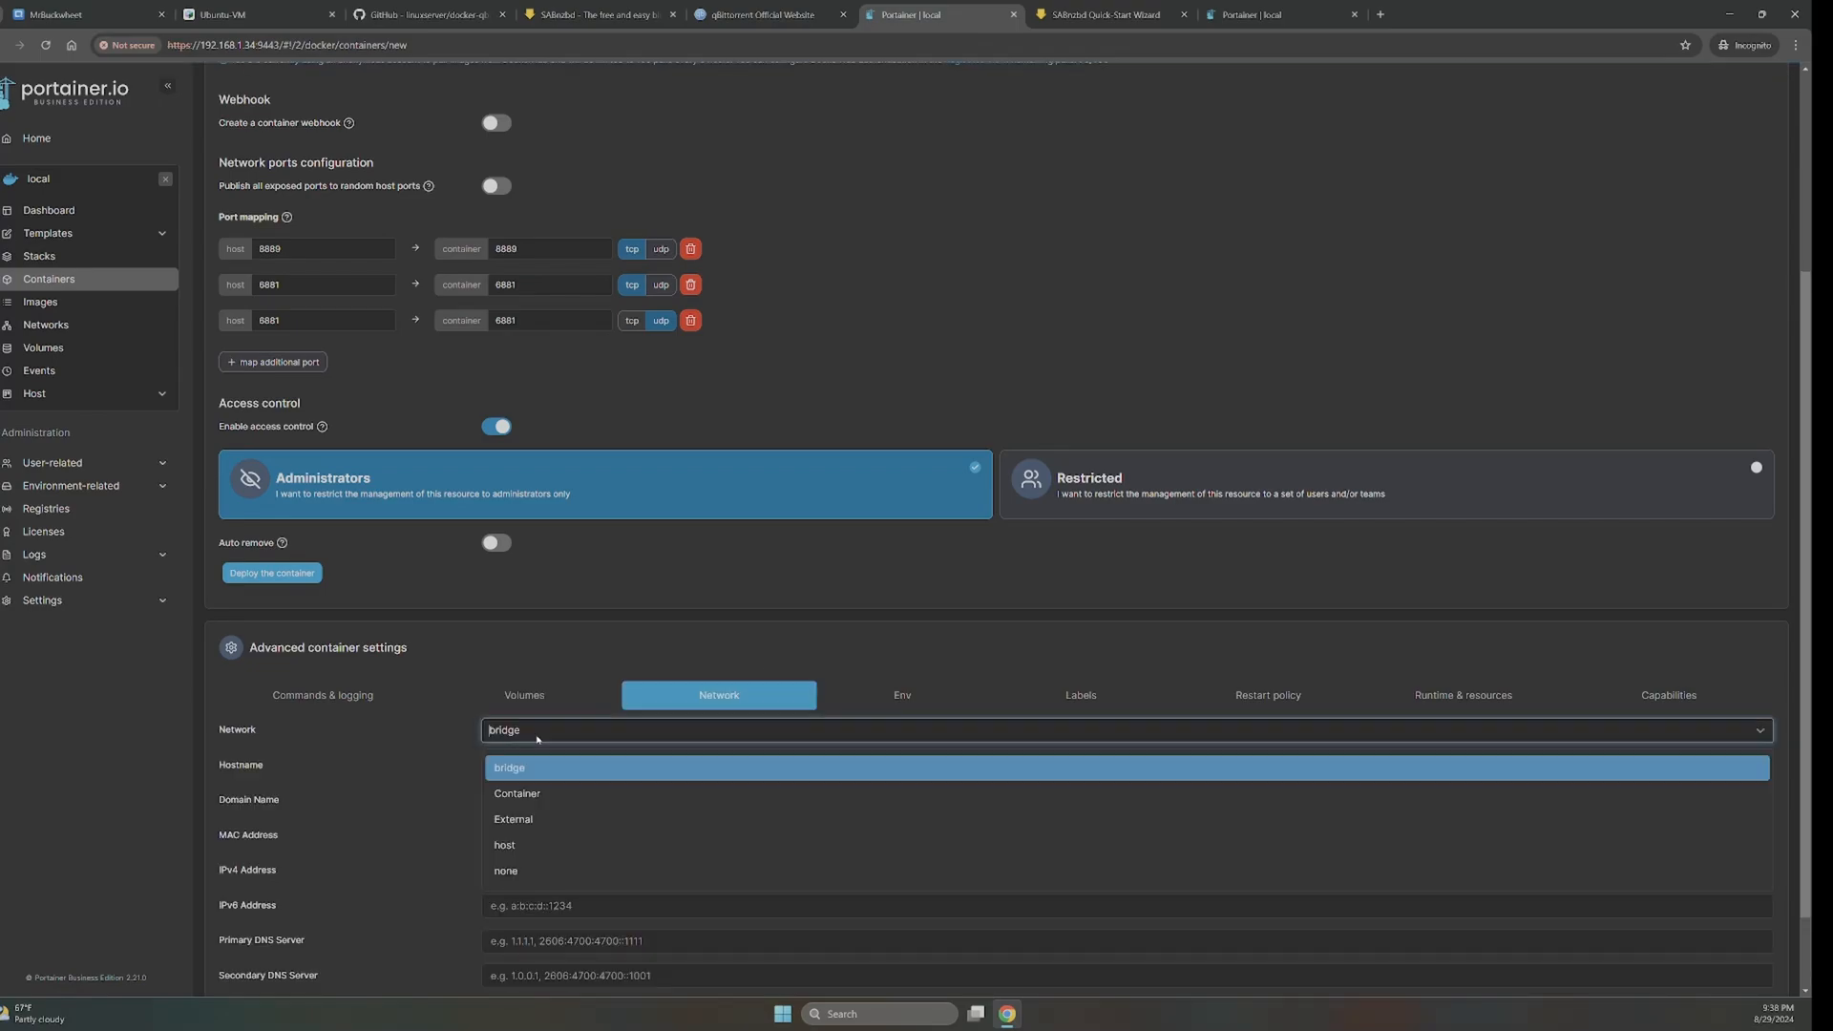
pyautogui.click(515, 819)
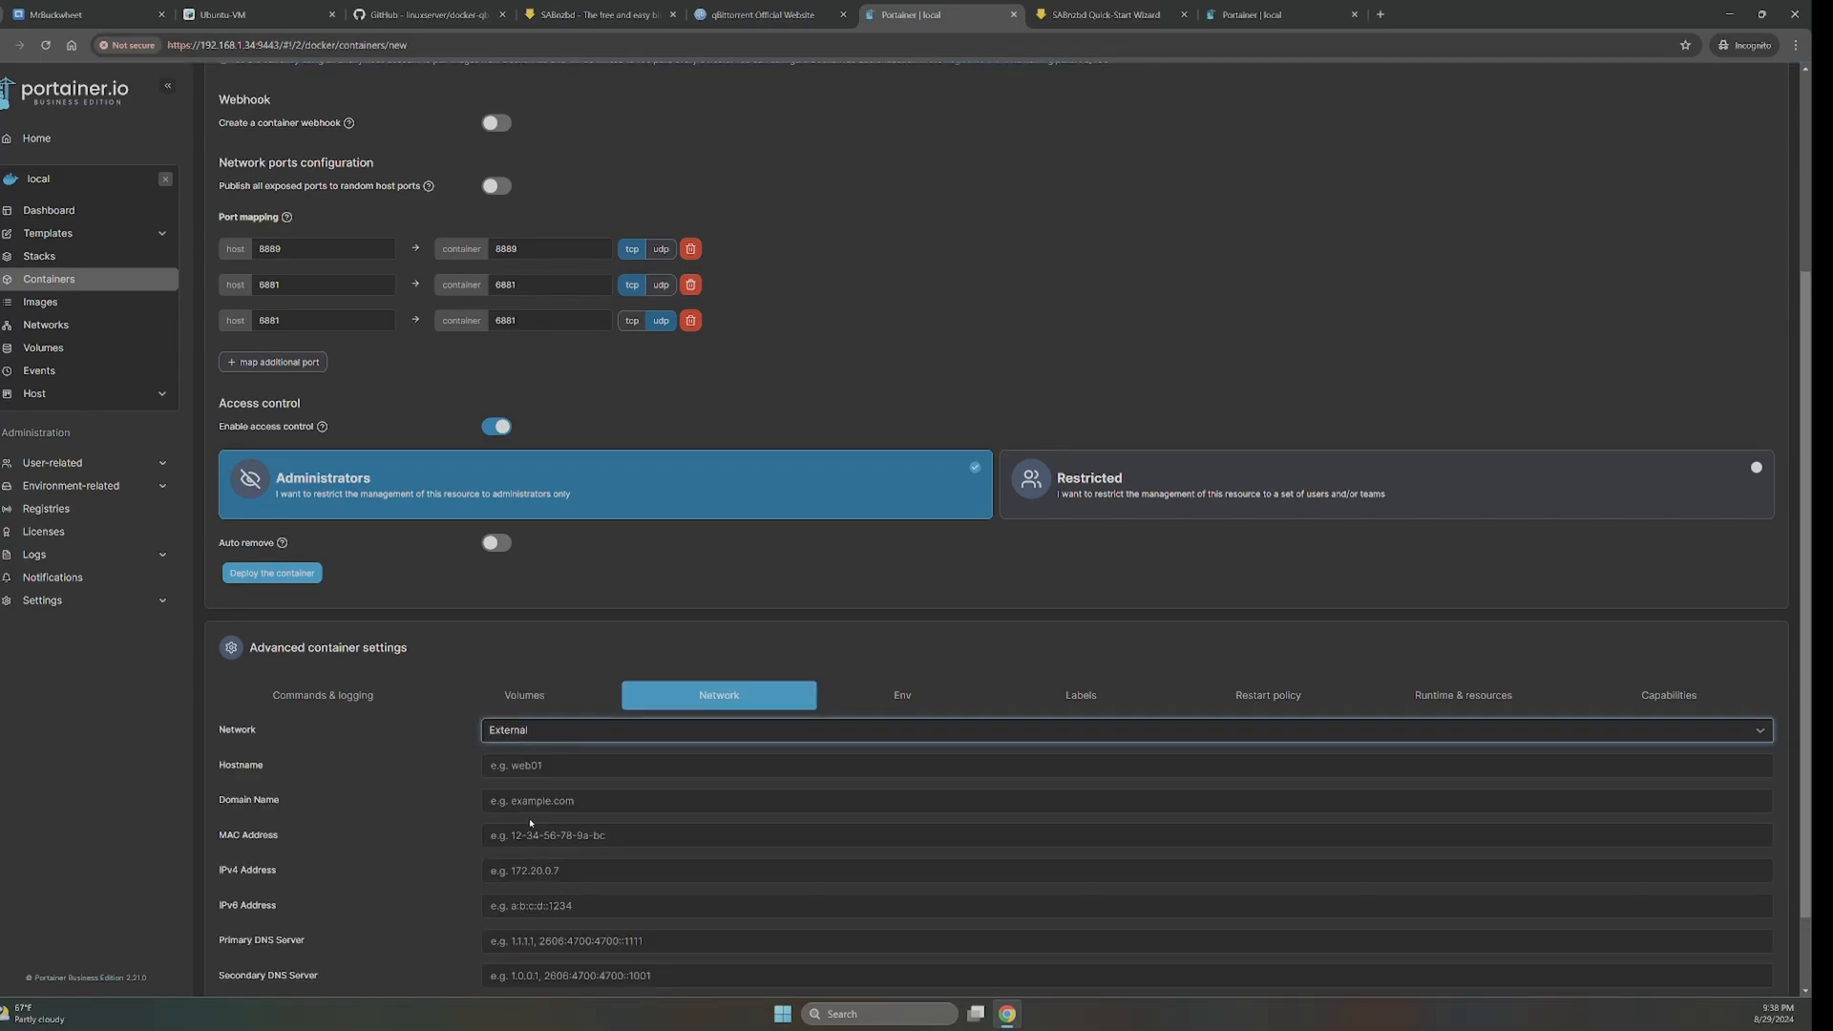
# - Set the container's restart policy to Unless stopped
pyautogui.click(898, 695)
pyautogui.click(1061, 700)
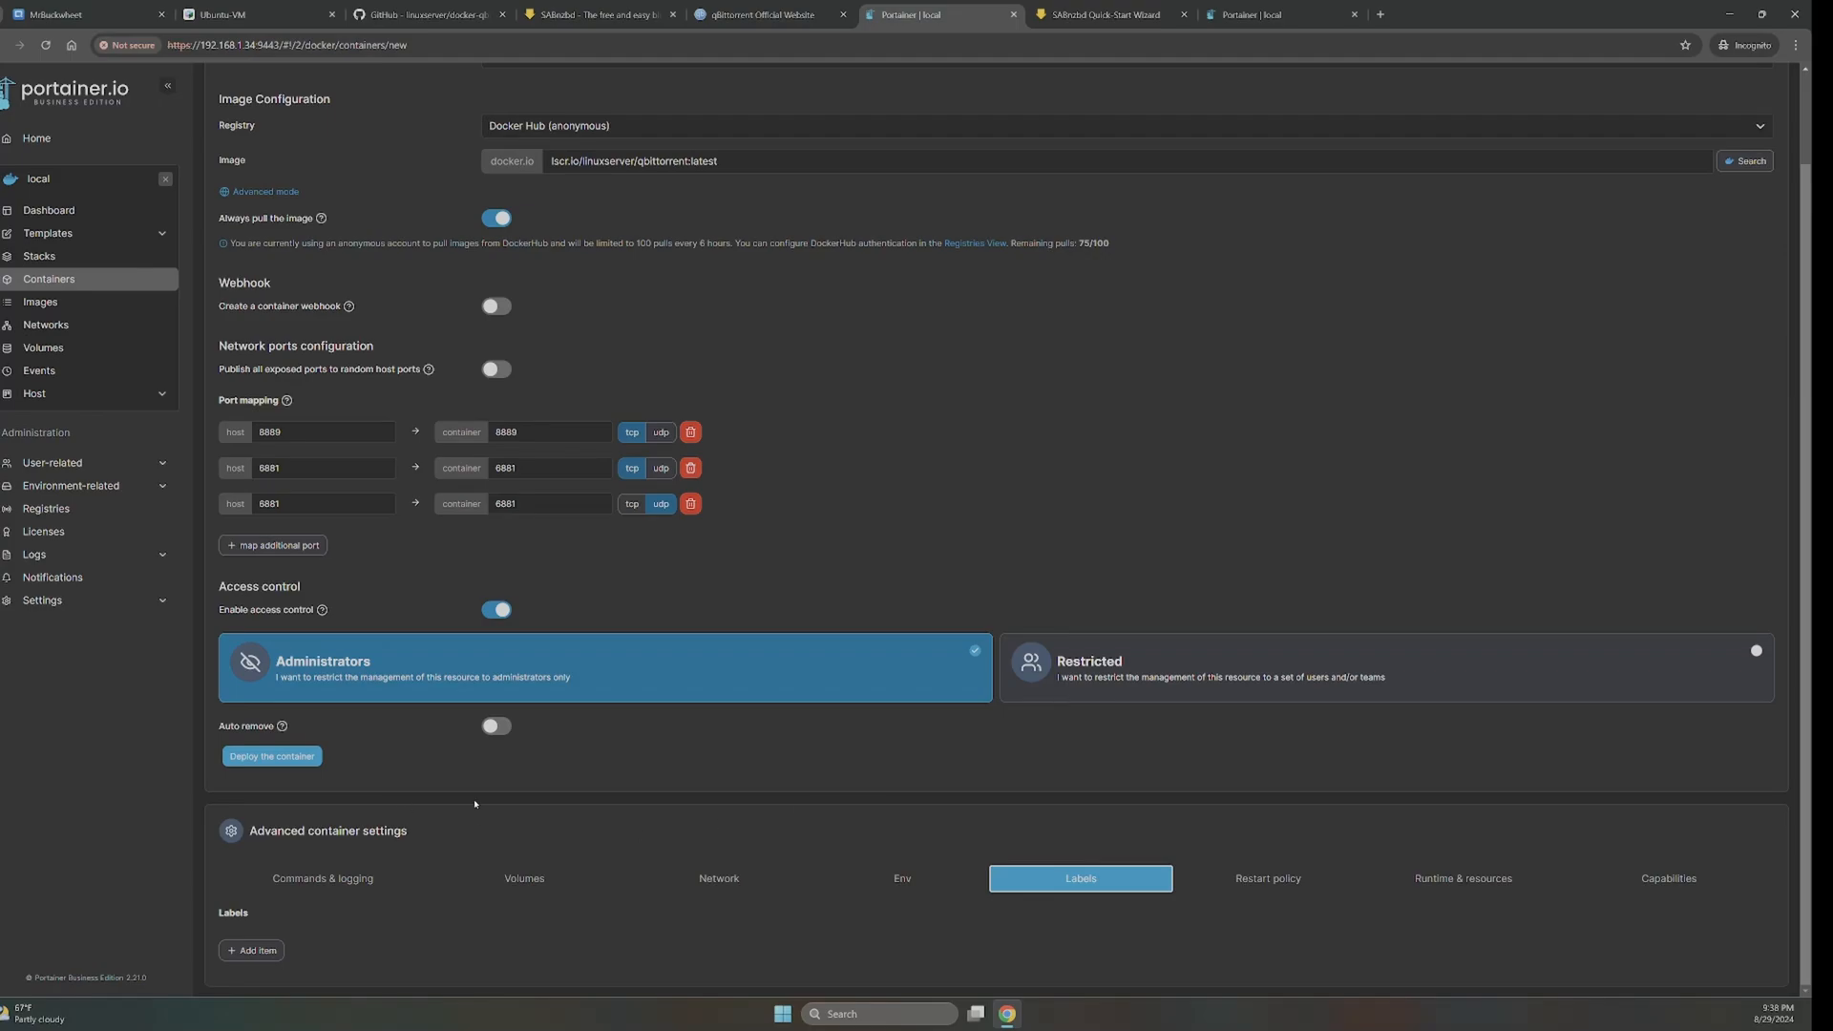
pyautogui.click(1241, 880)
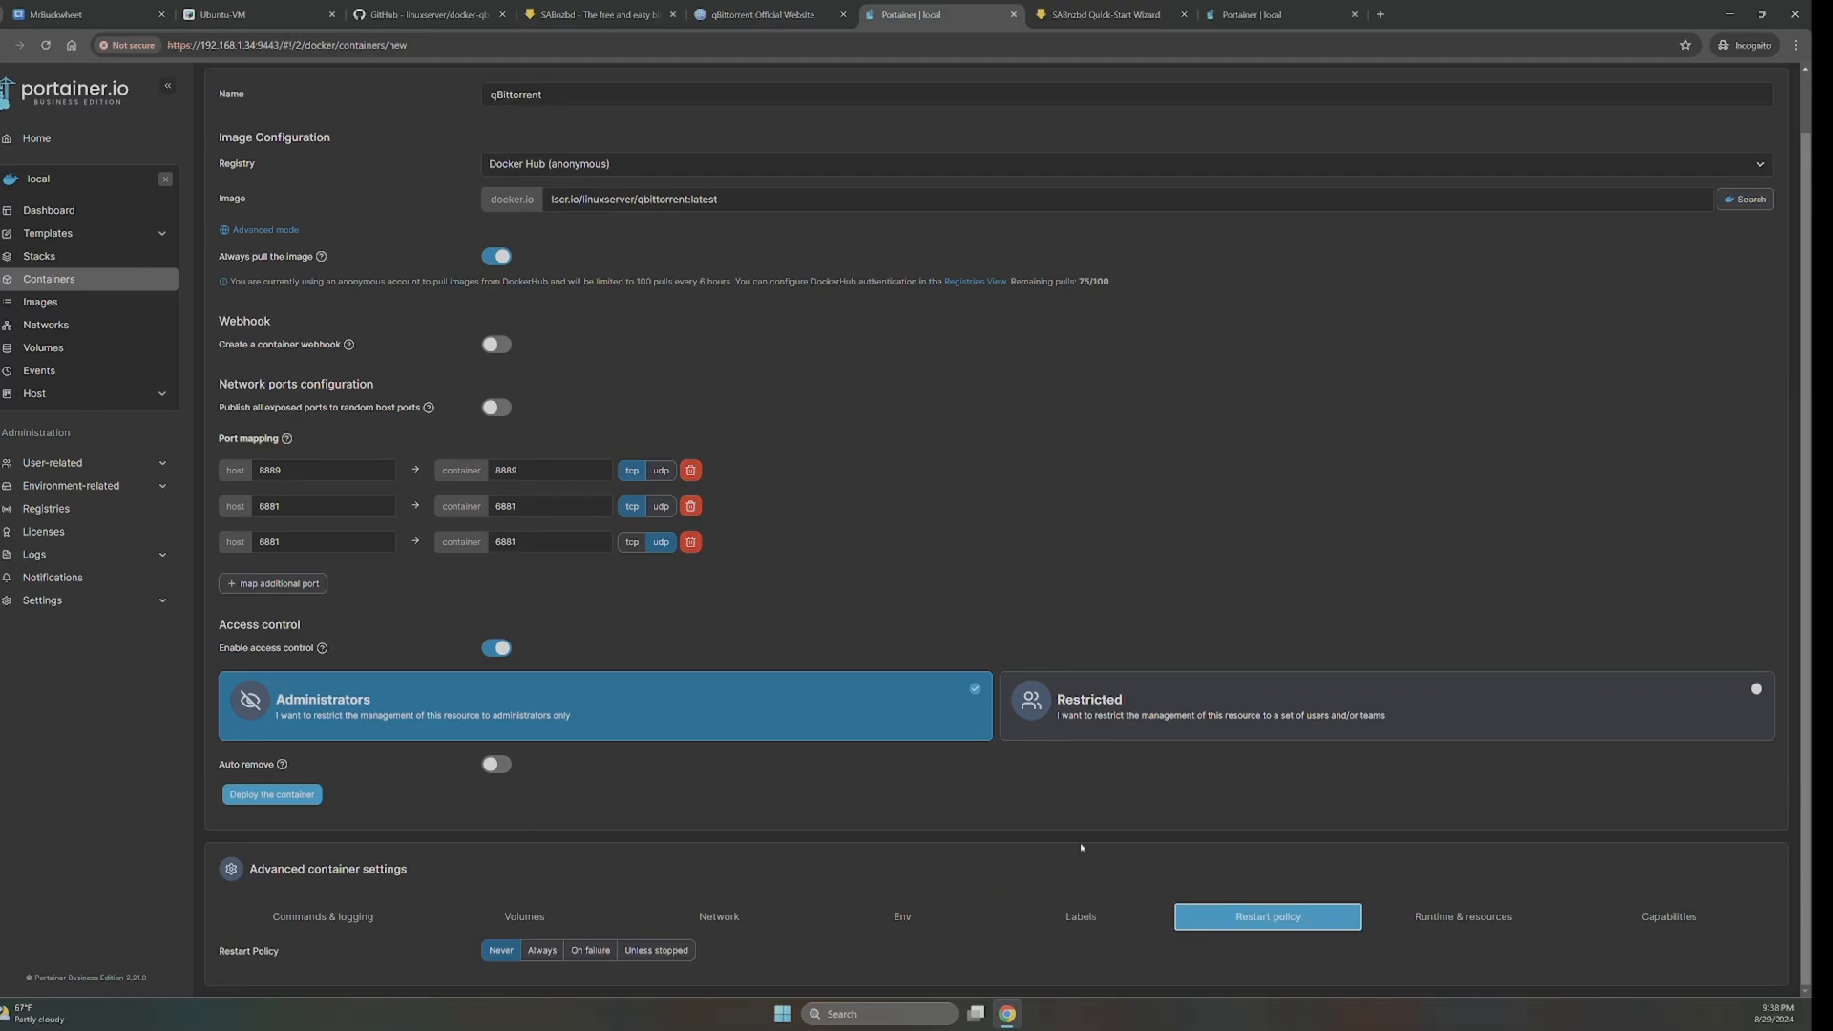
pyautogui.click(668, 949)
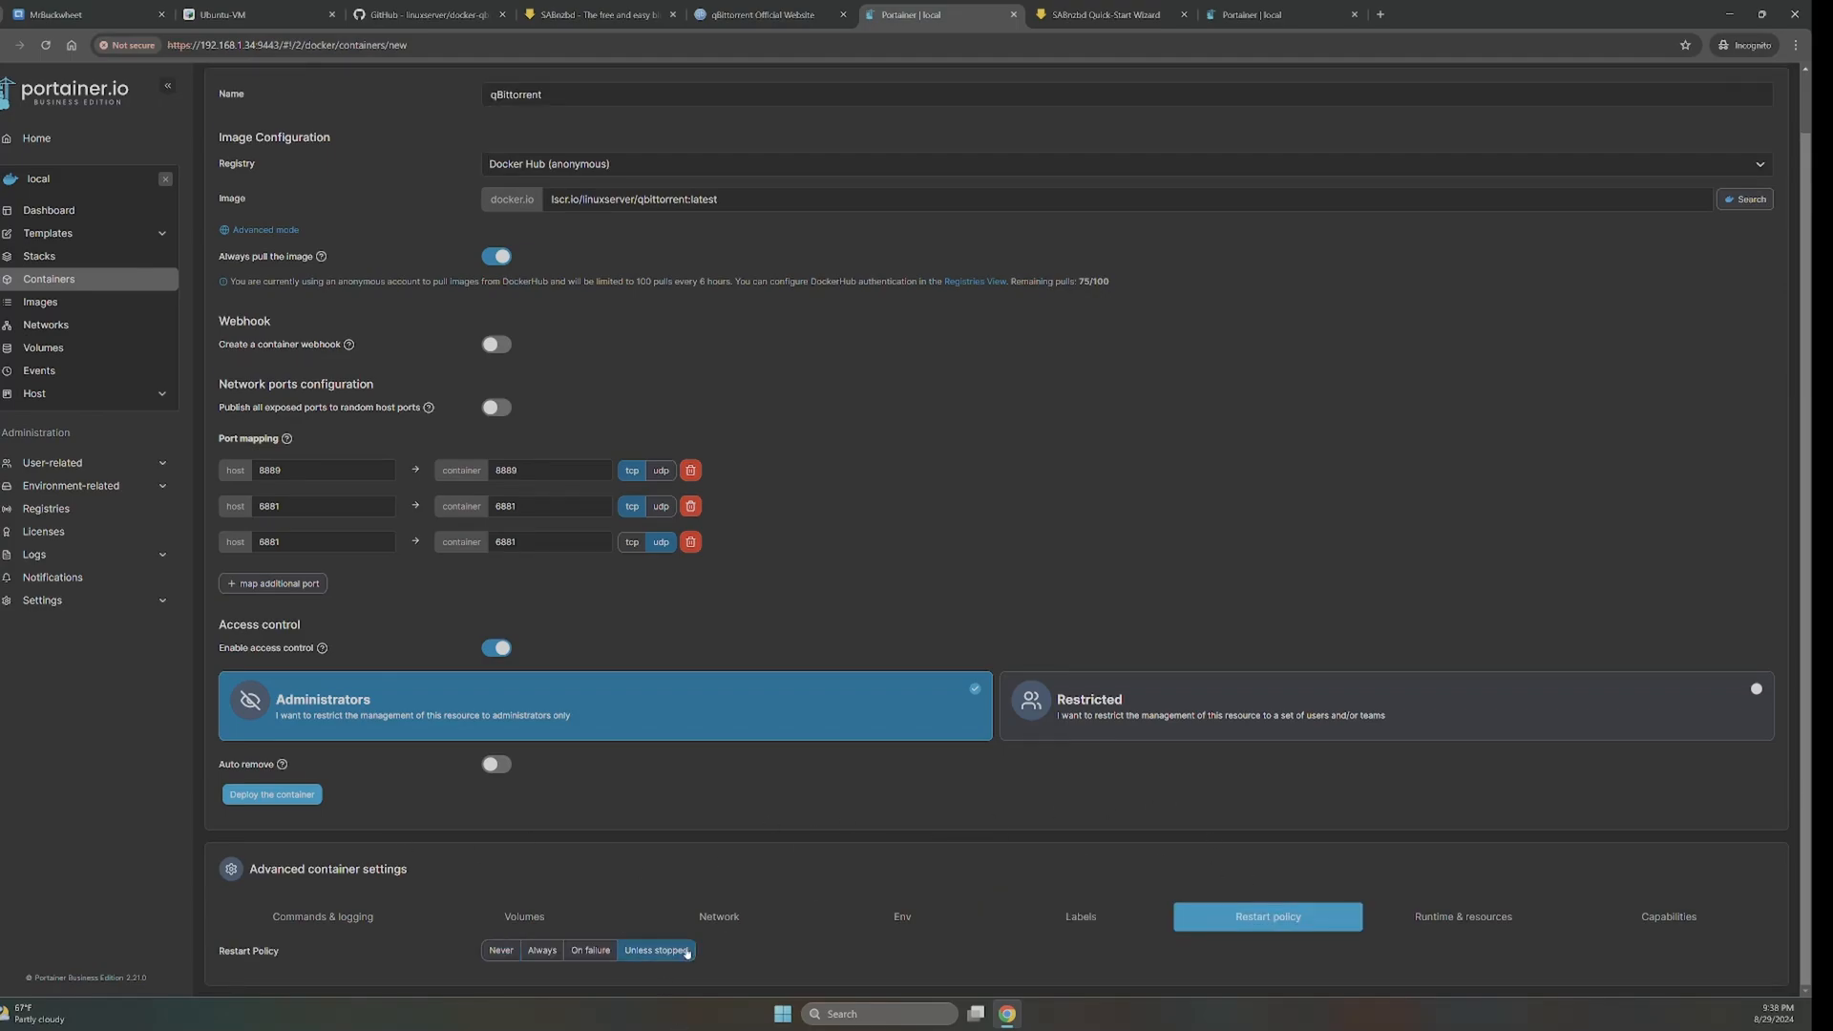
# - Review the runtime, capabilities and port settings alongside the GitHub compose example and deploy the qBittorrent container
pyautogui.click(1442, 915)
pyautogui.scroll(-4, 1439, 915)
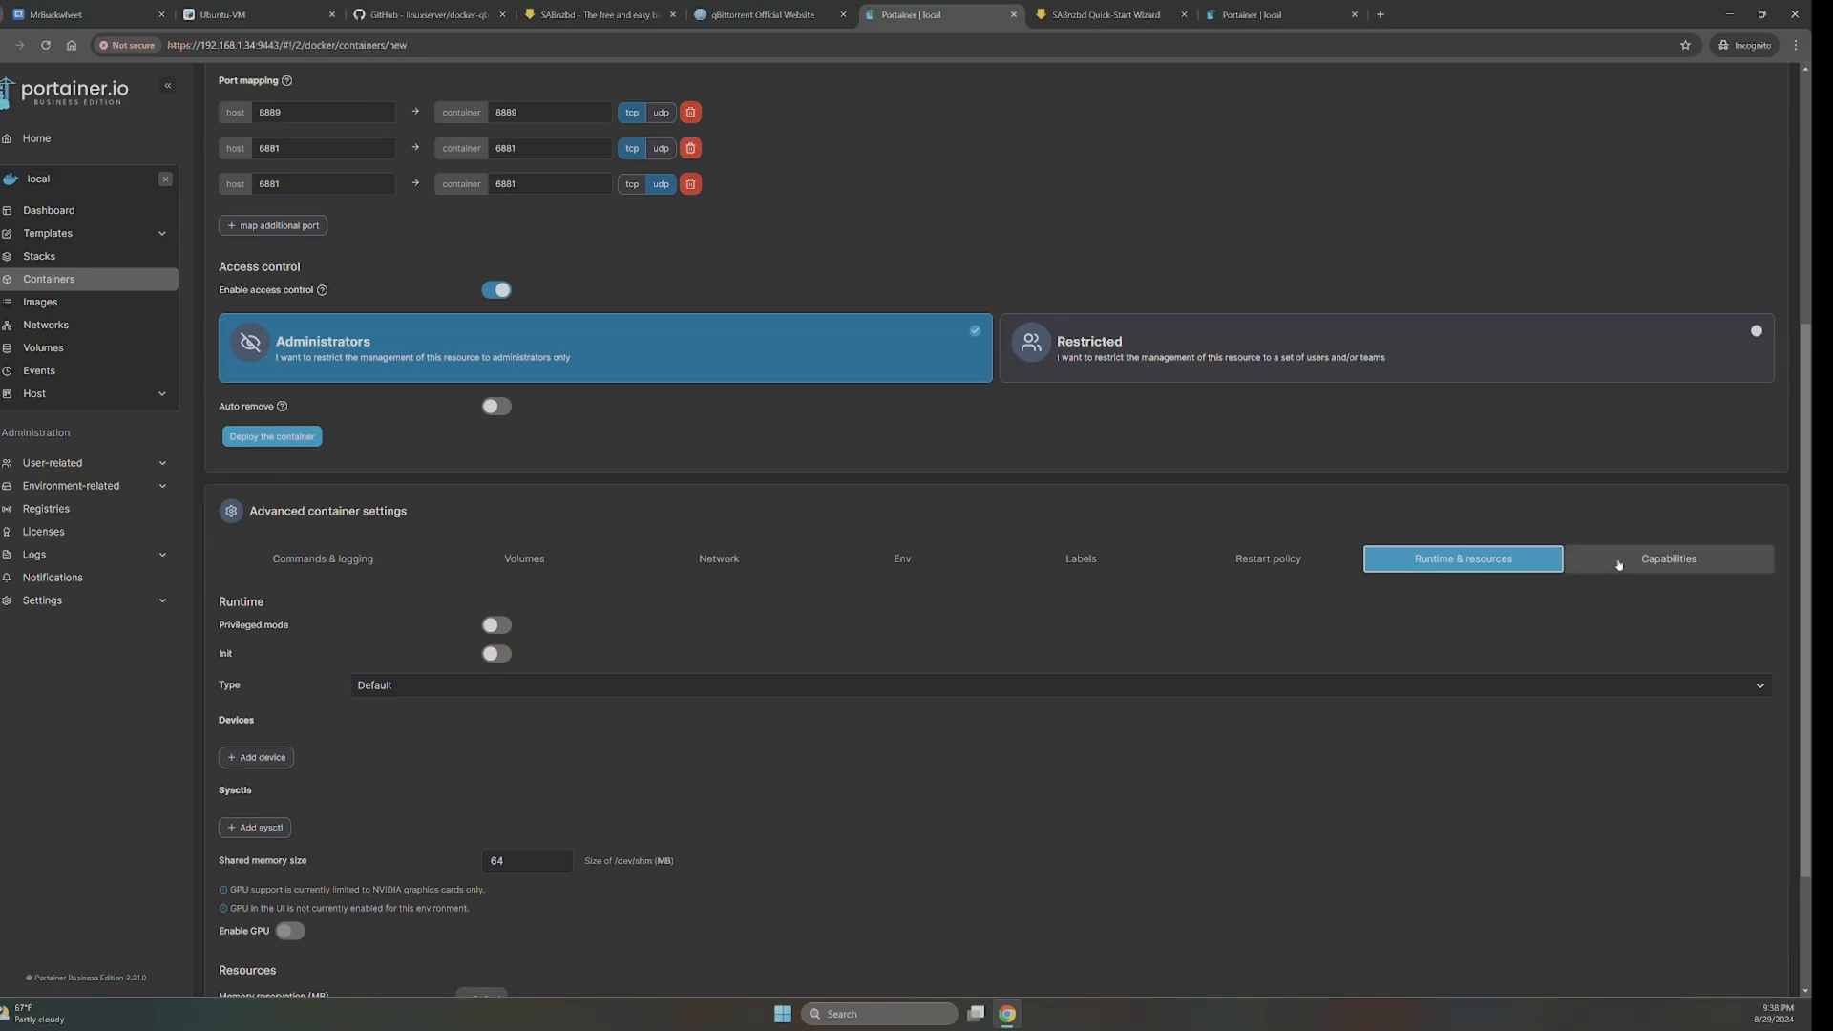
pyautogui.click(1613, 557)
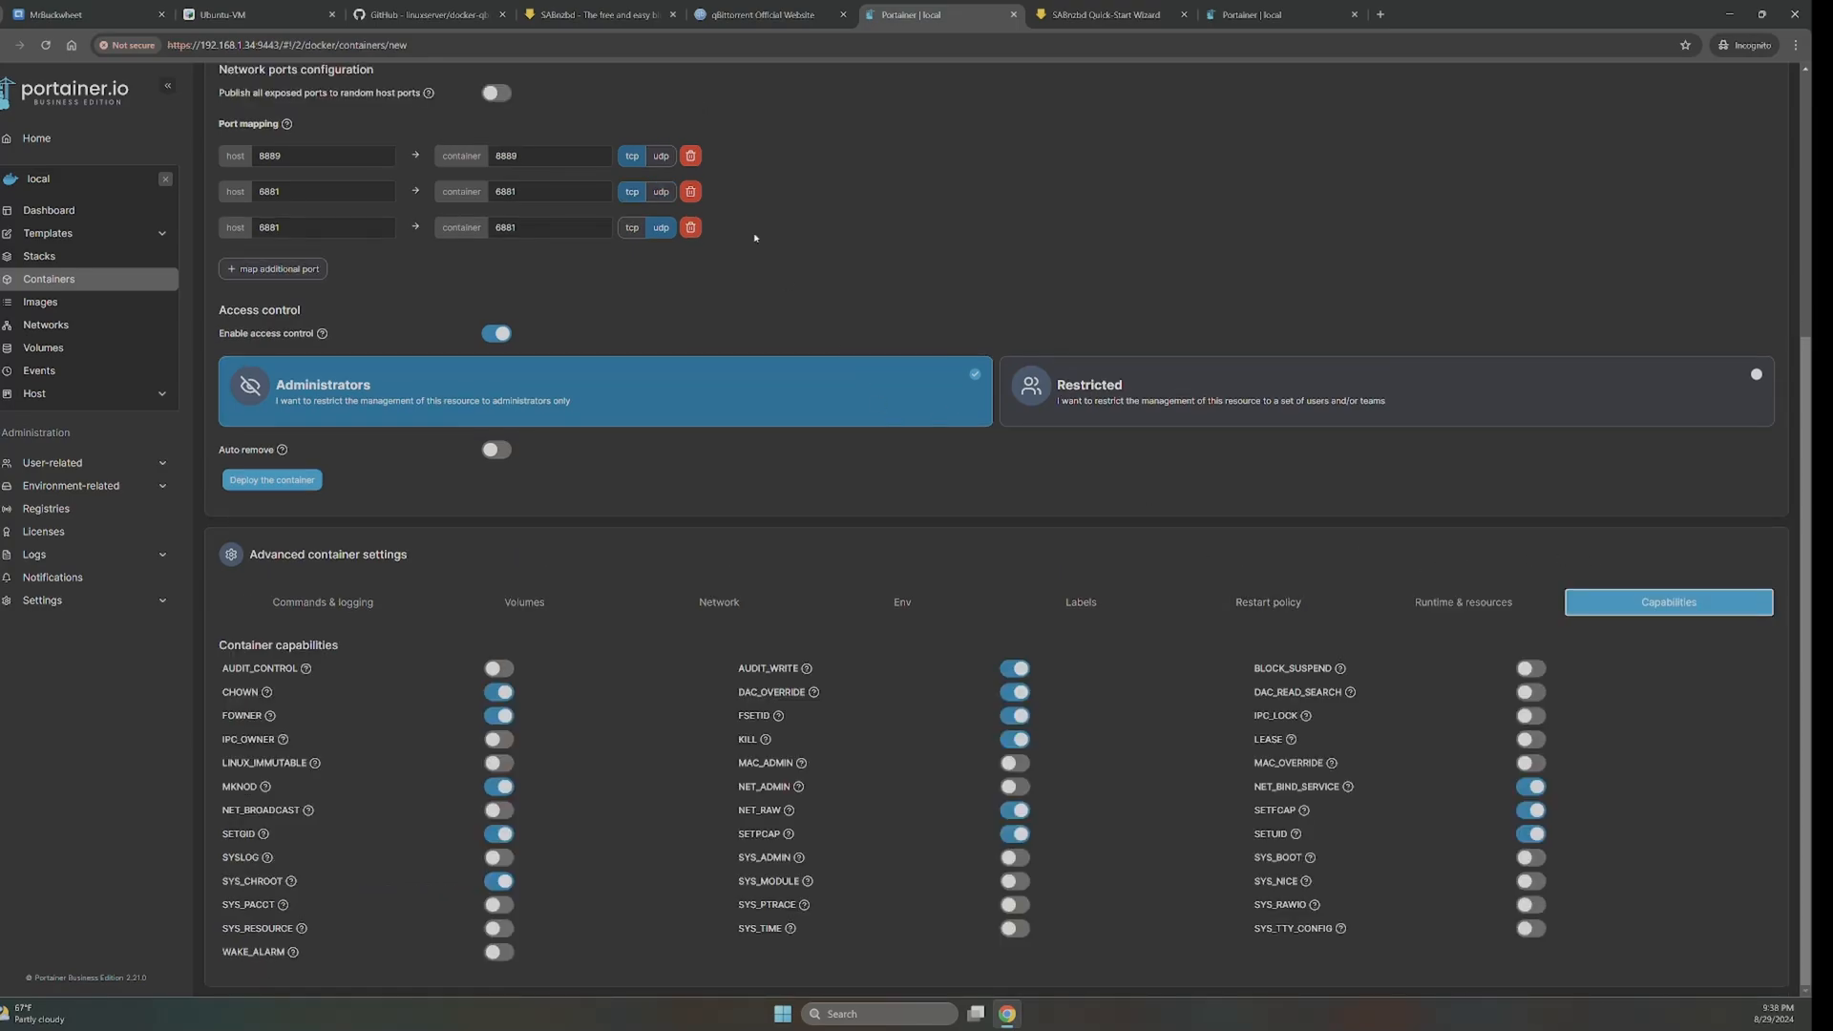
pyautogui.click(425, 14)
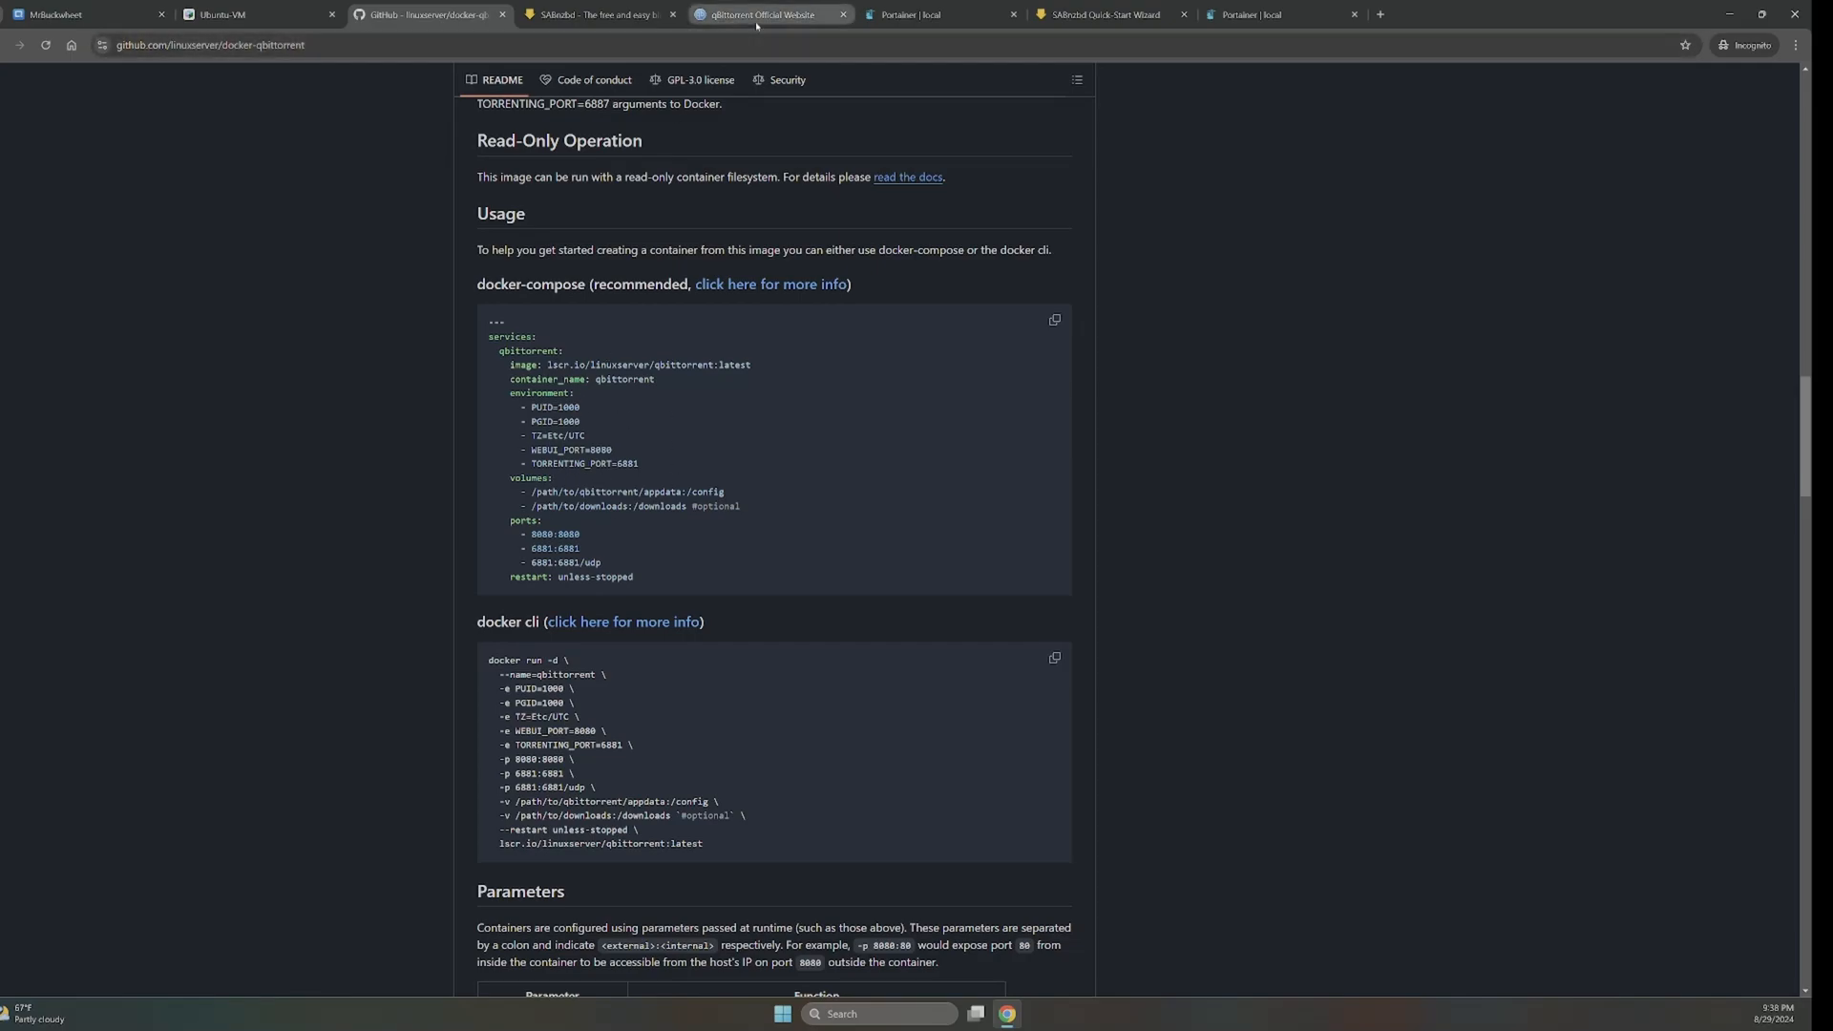
pyautogui.moveTo(756, 26)
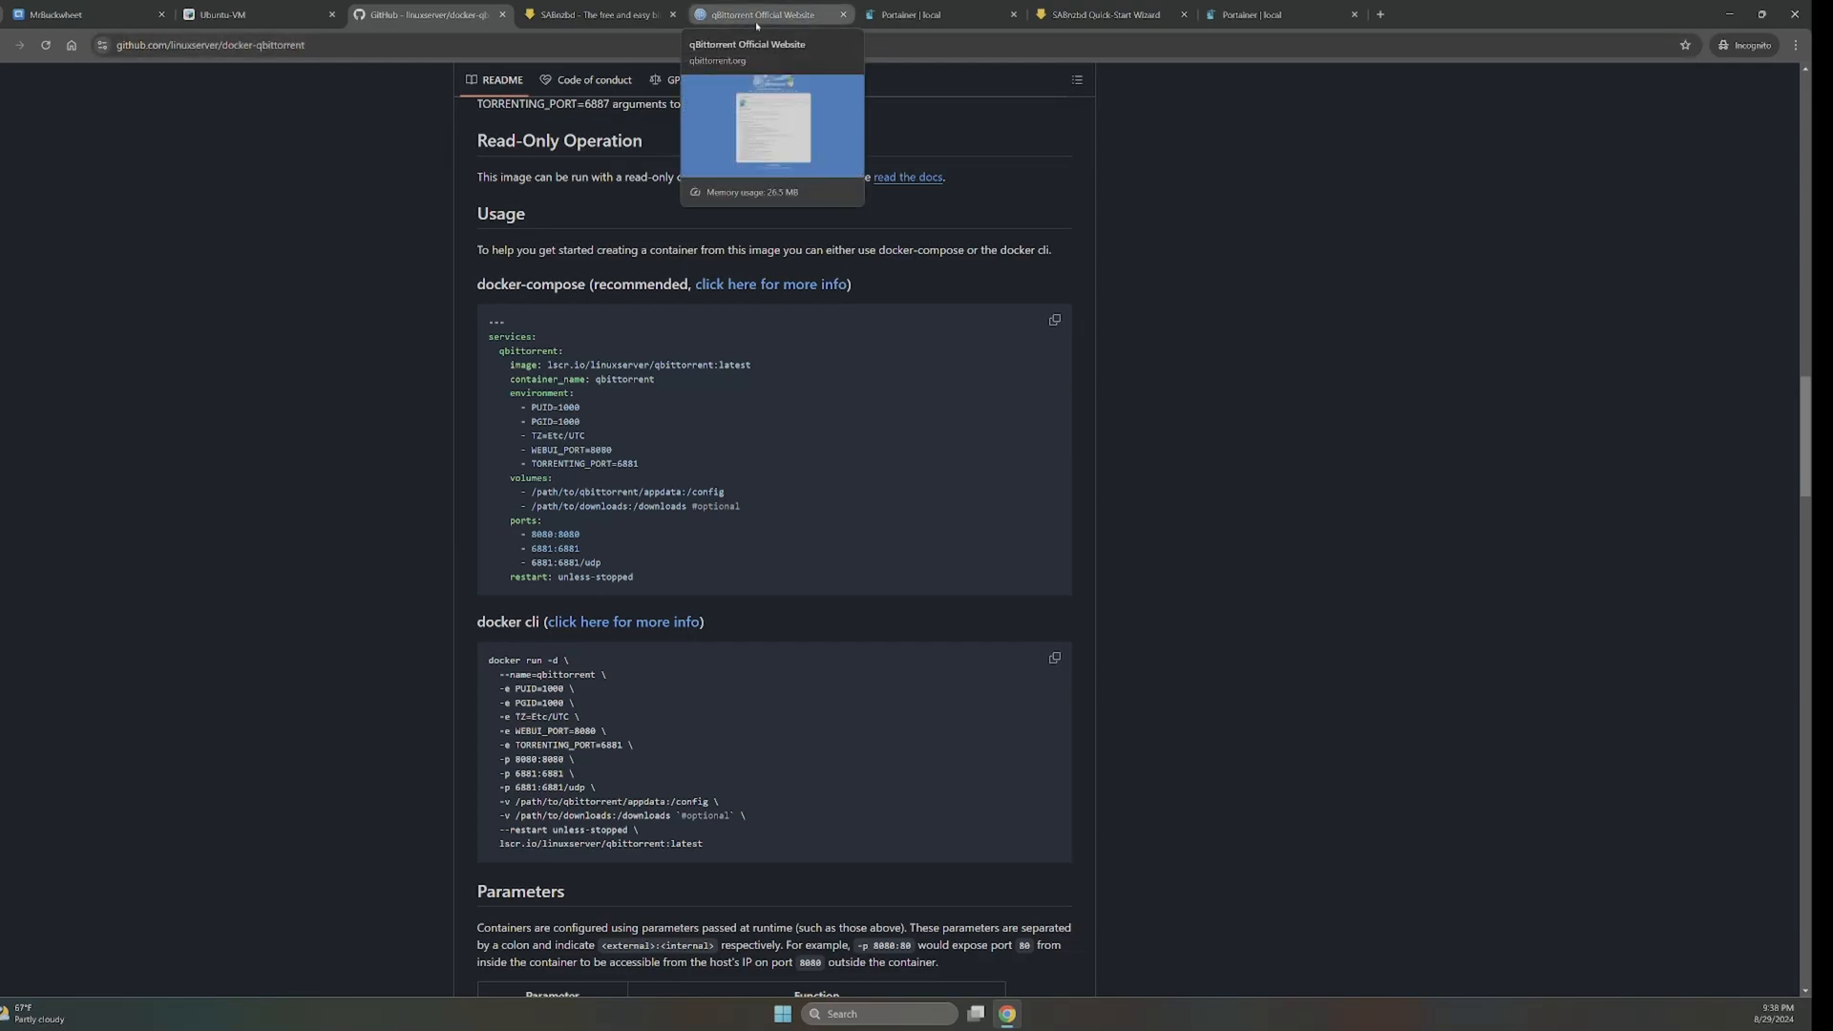
pyautogui.click(907, 16)
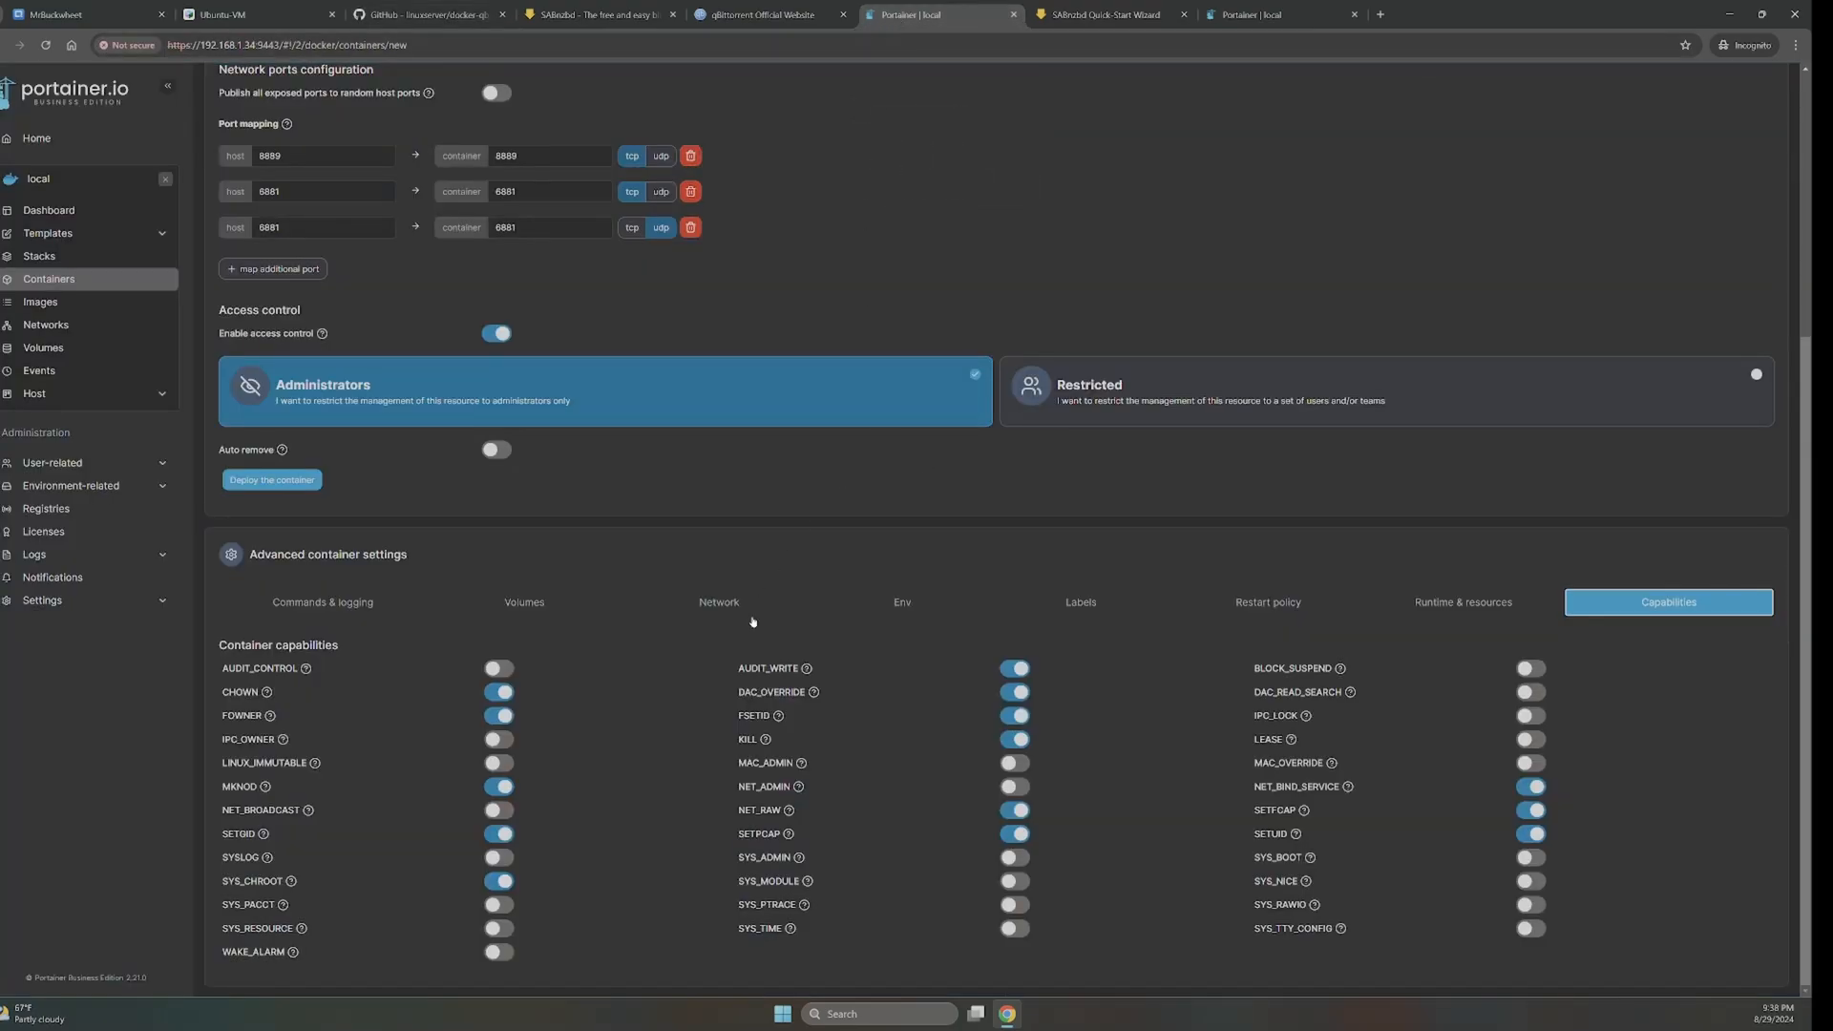
pyautogui.scroll(4, 752, 622)
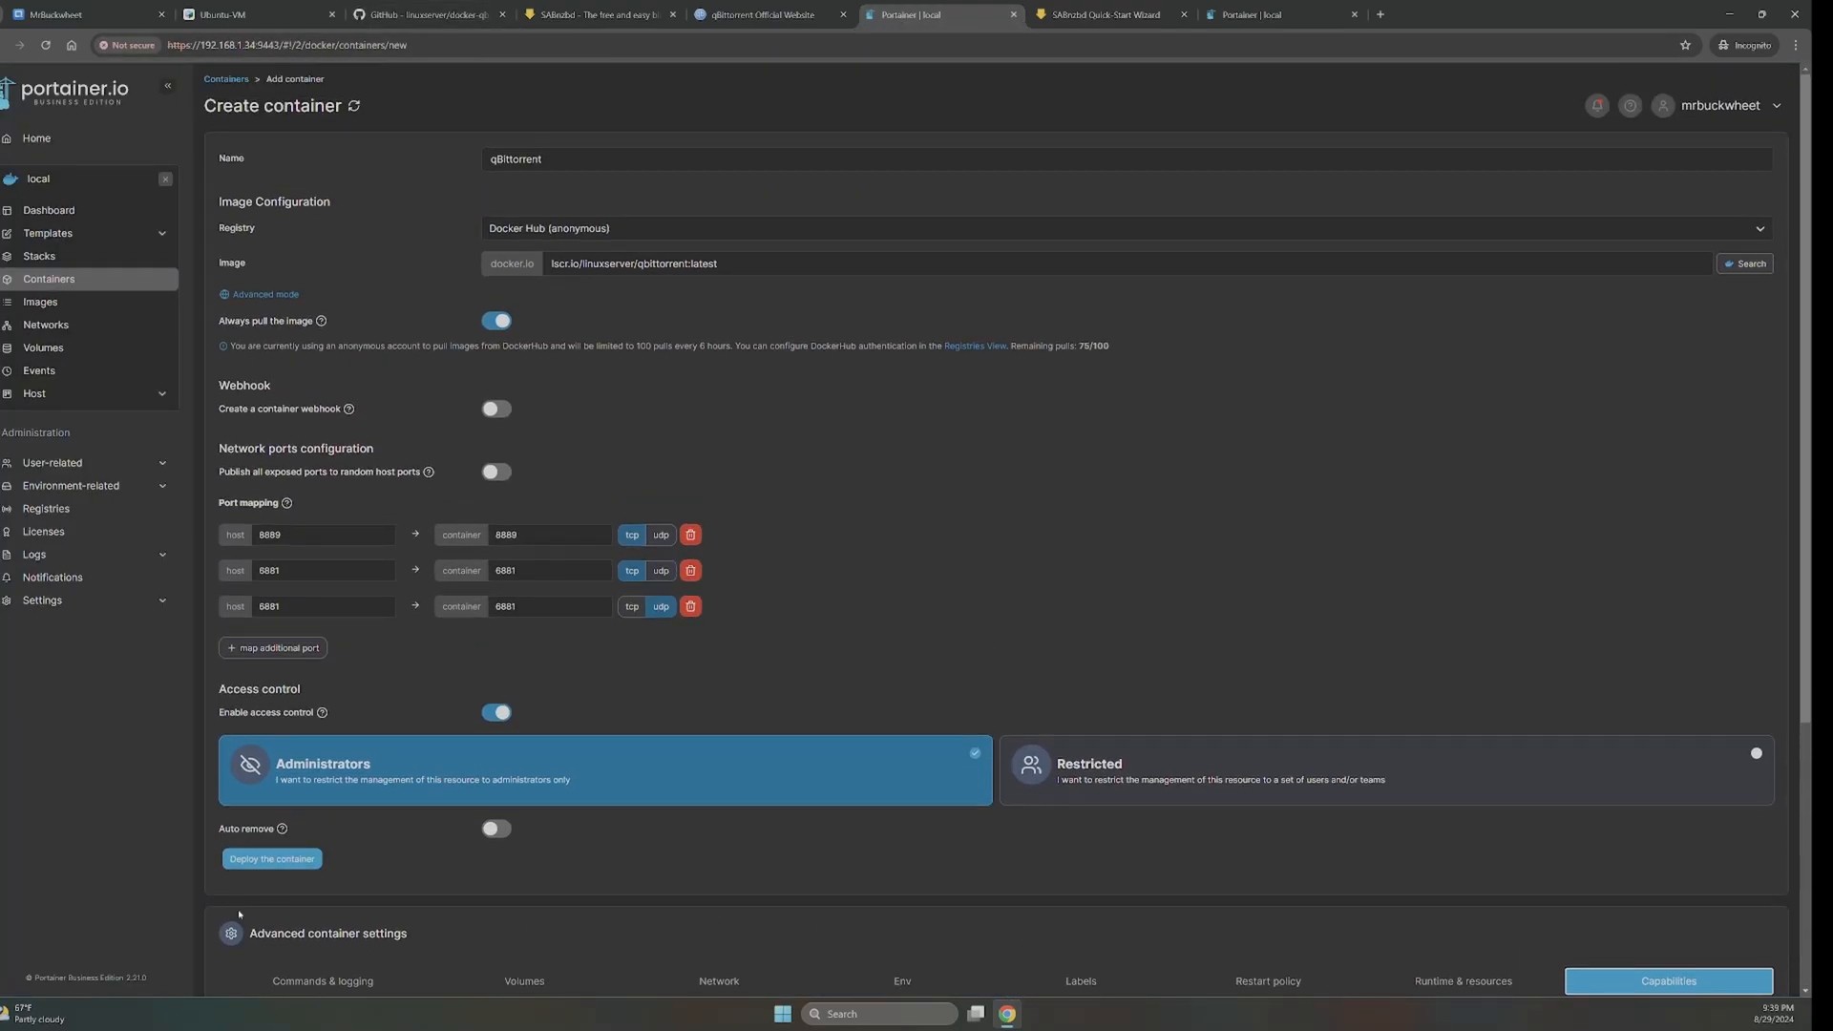
pyautogui.click(250, 861)
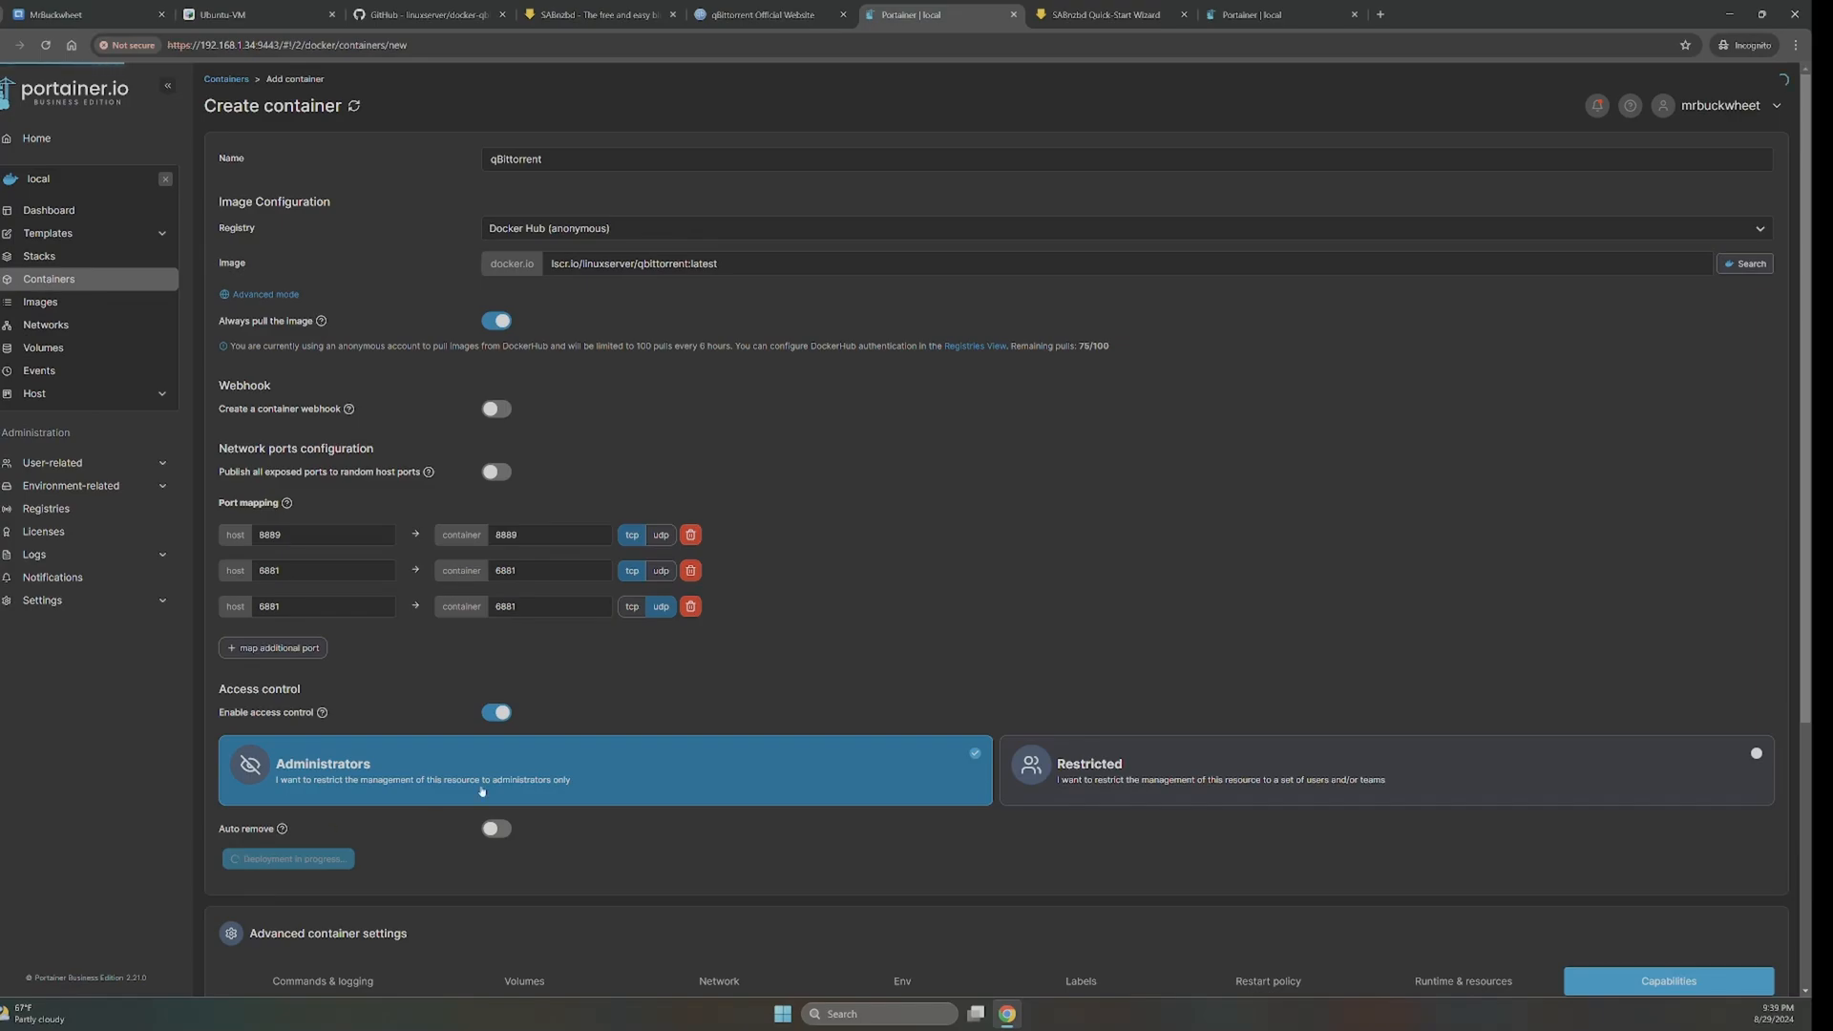
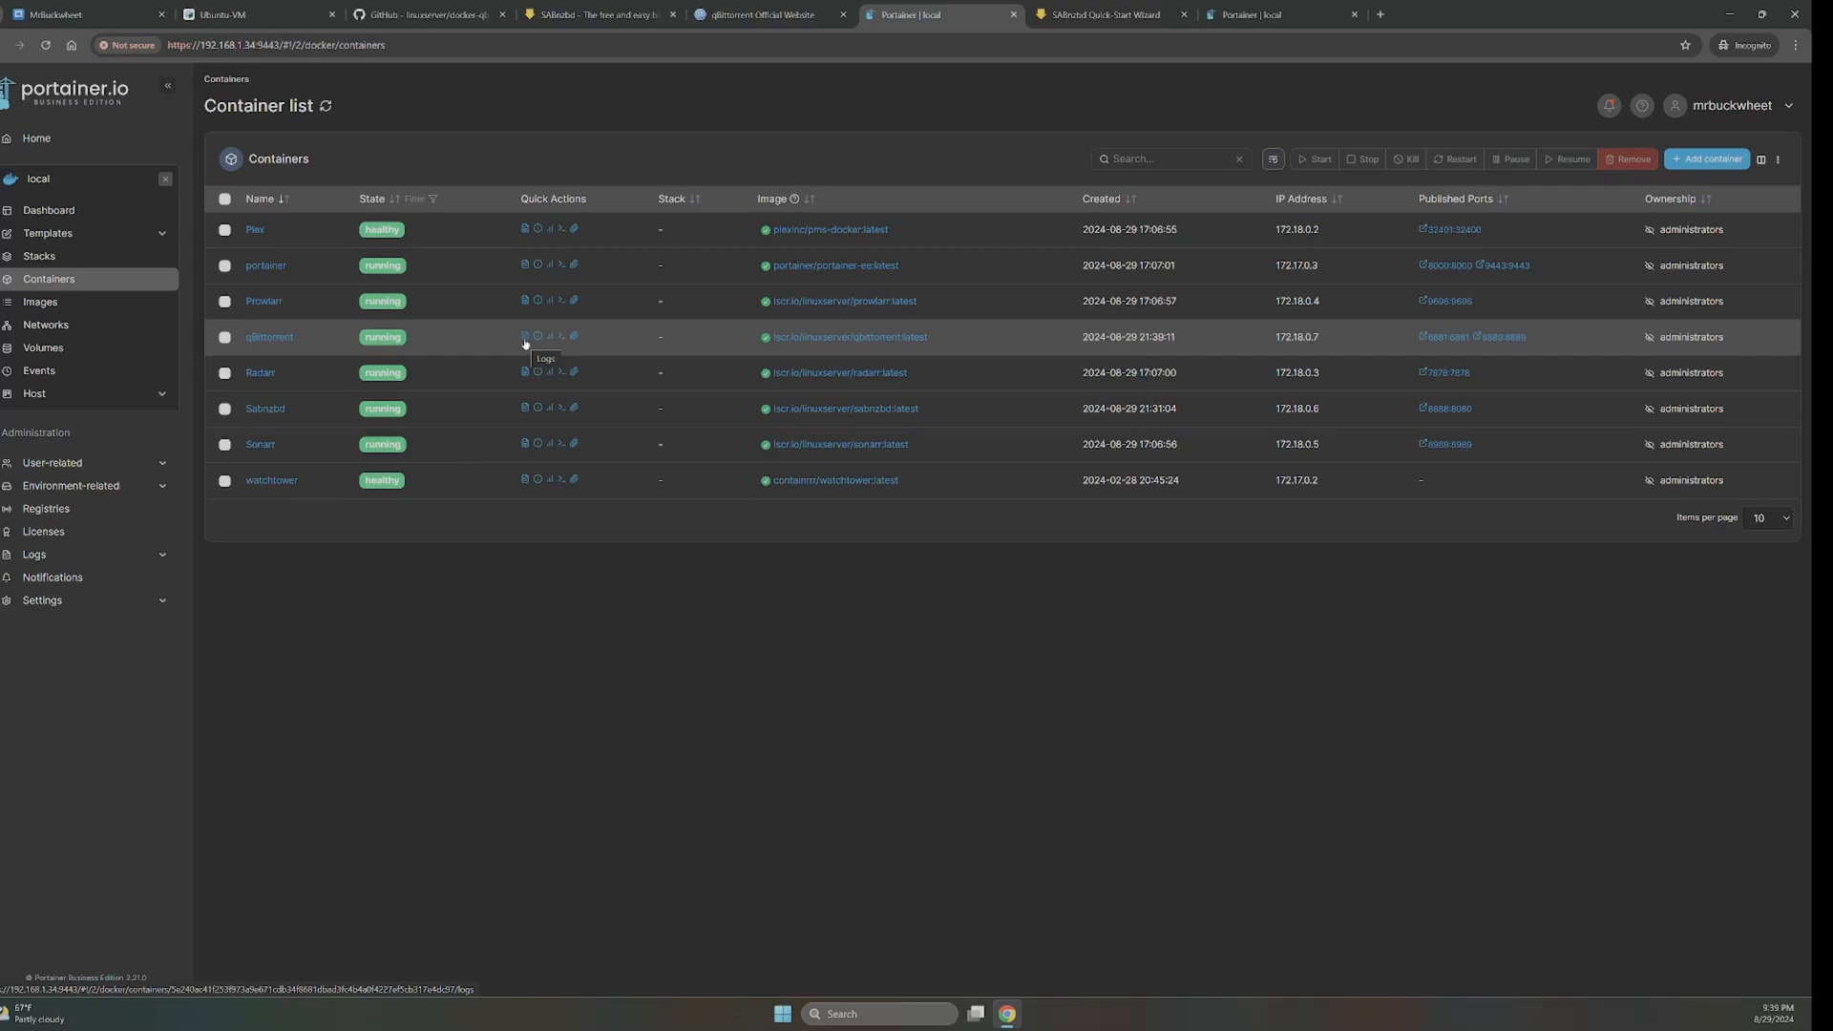
# - Find the WebUI administrator username in the qBittorrent container's logs and copy the temporary password
pyautogui.click(525, 339)
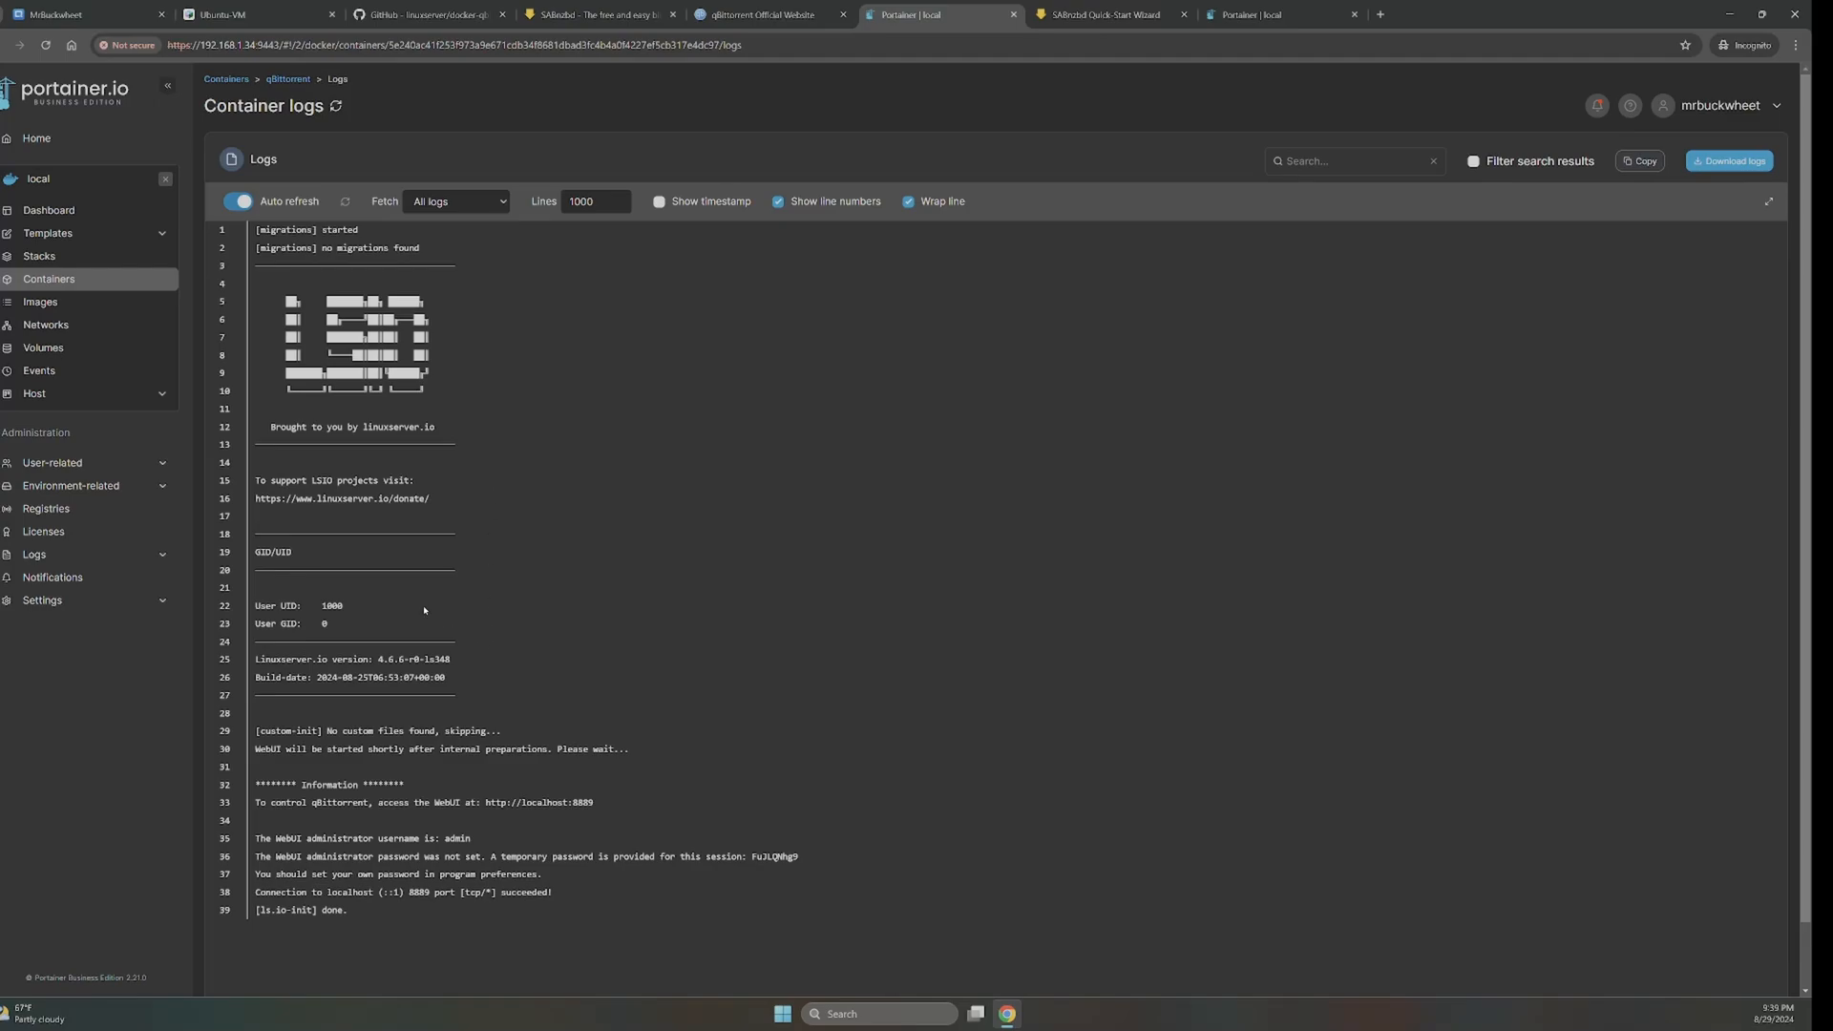
pyautogui.scroll(-1, 424, 609)
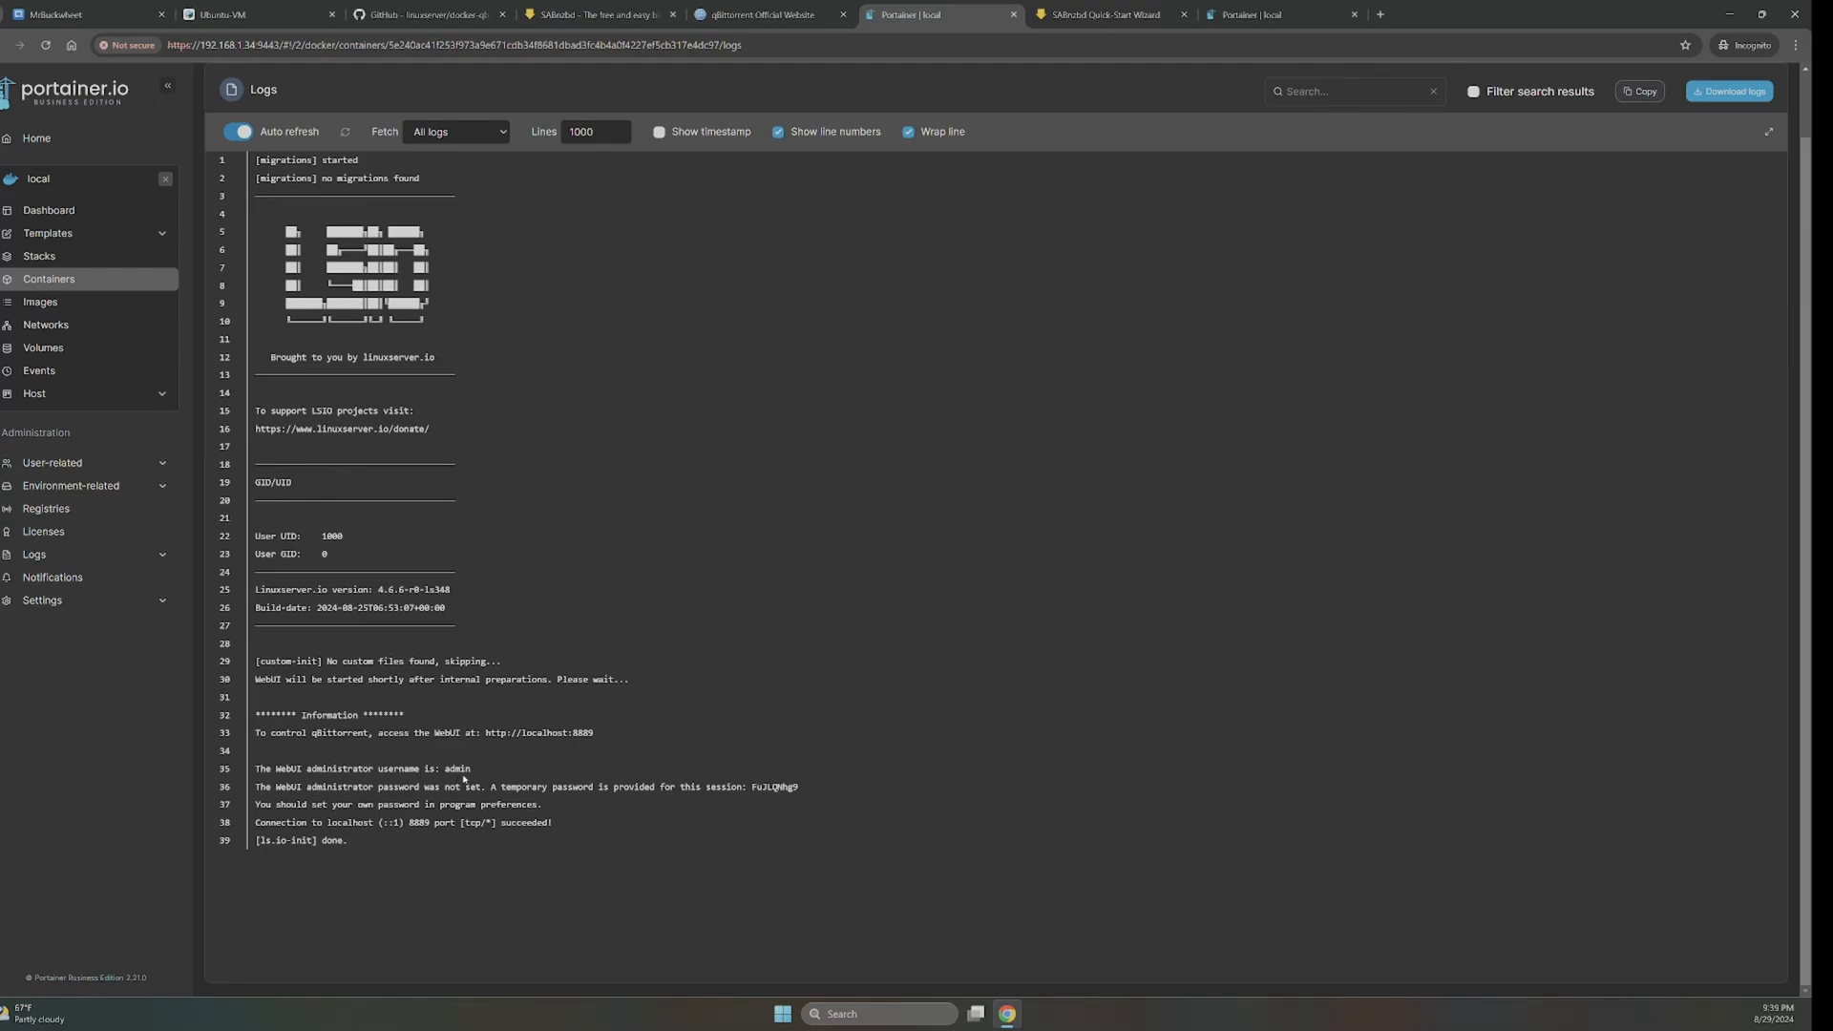
pyautogui.moveTo(471, 770); pyautogui.dragTo(441, 769)
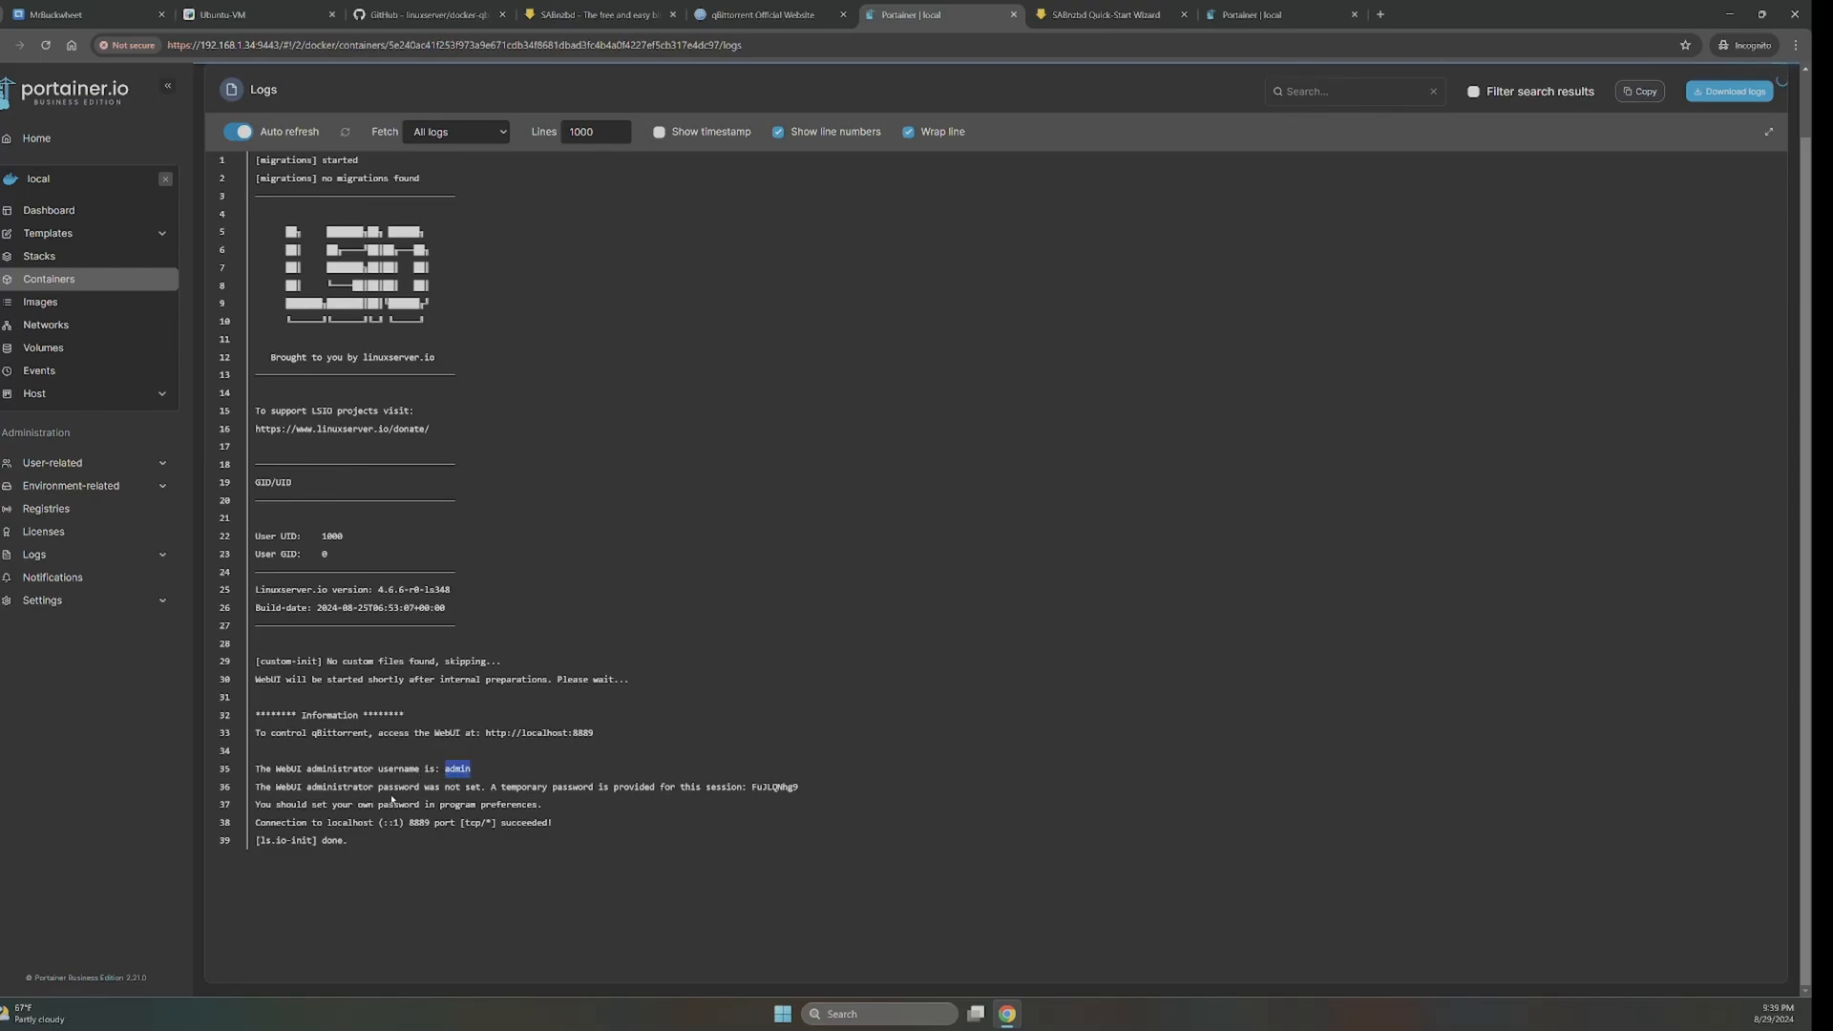
pyautogui.moveTo(749, 787); pyautogui.dragTo(802, 789)
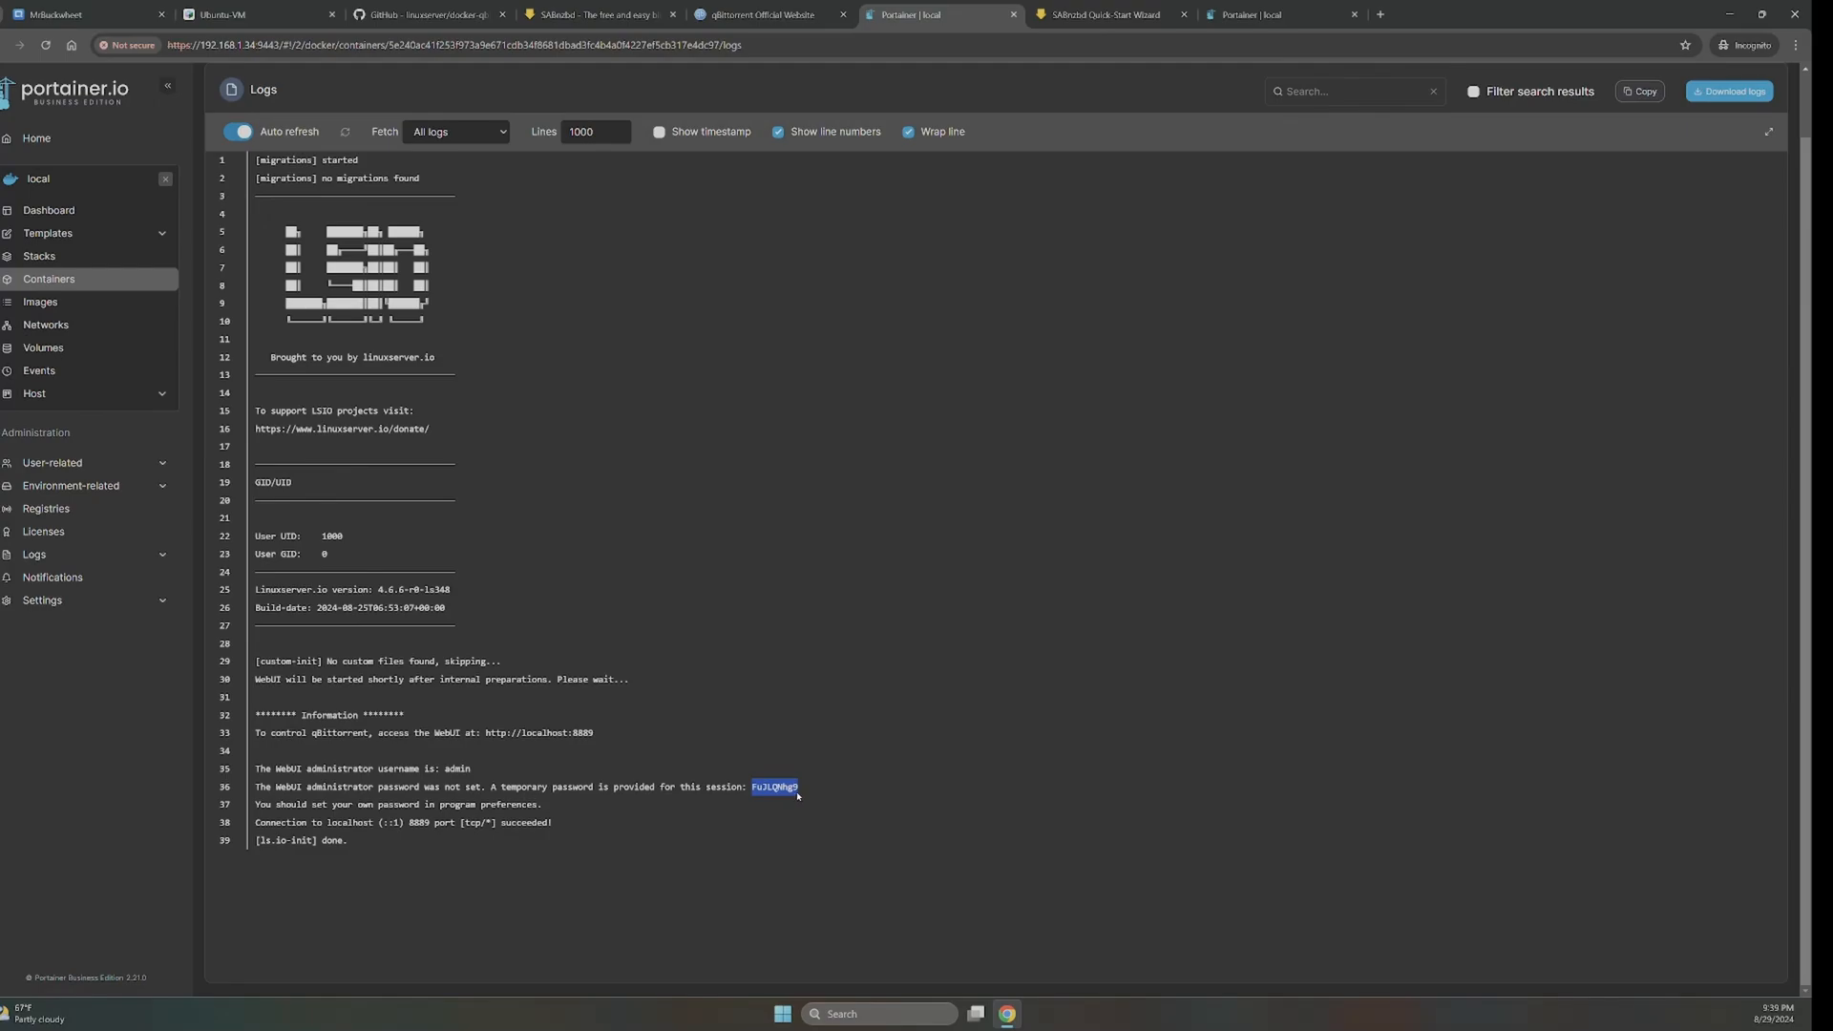
pyautogui.rightClick(787, 788)
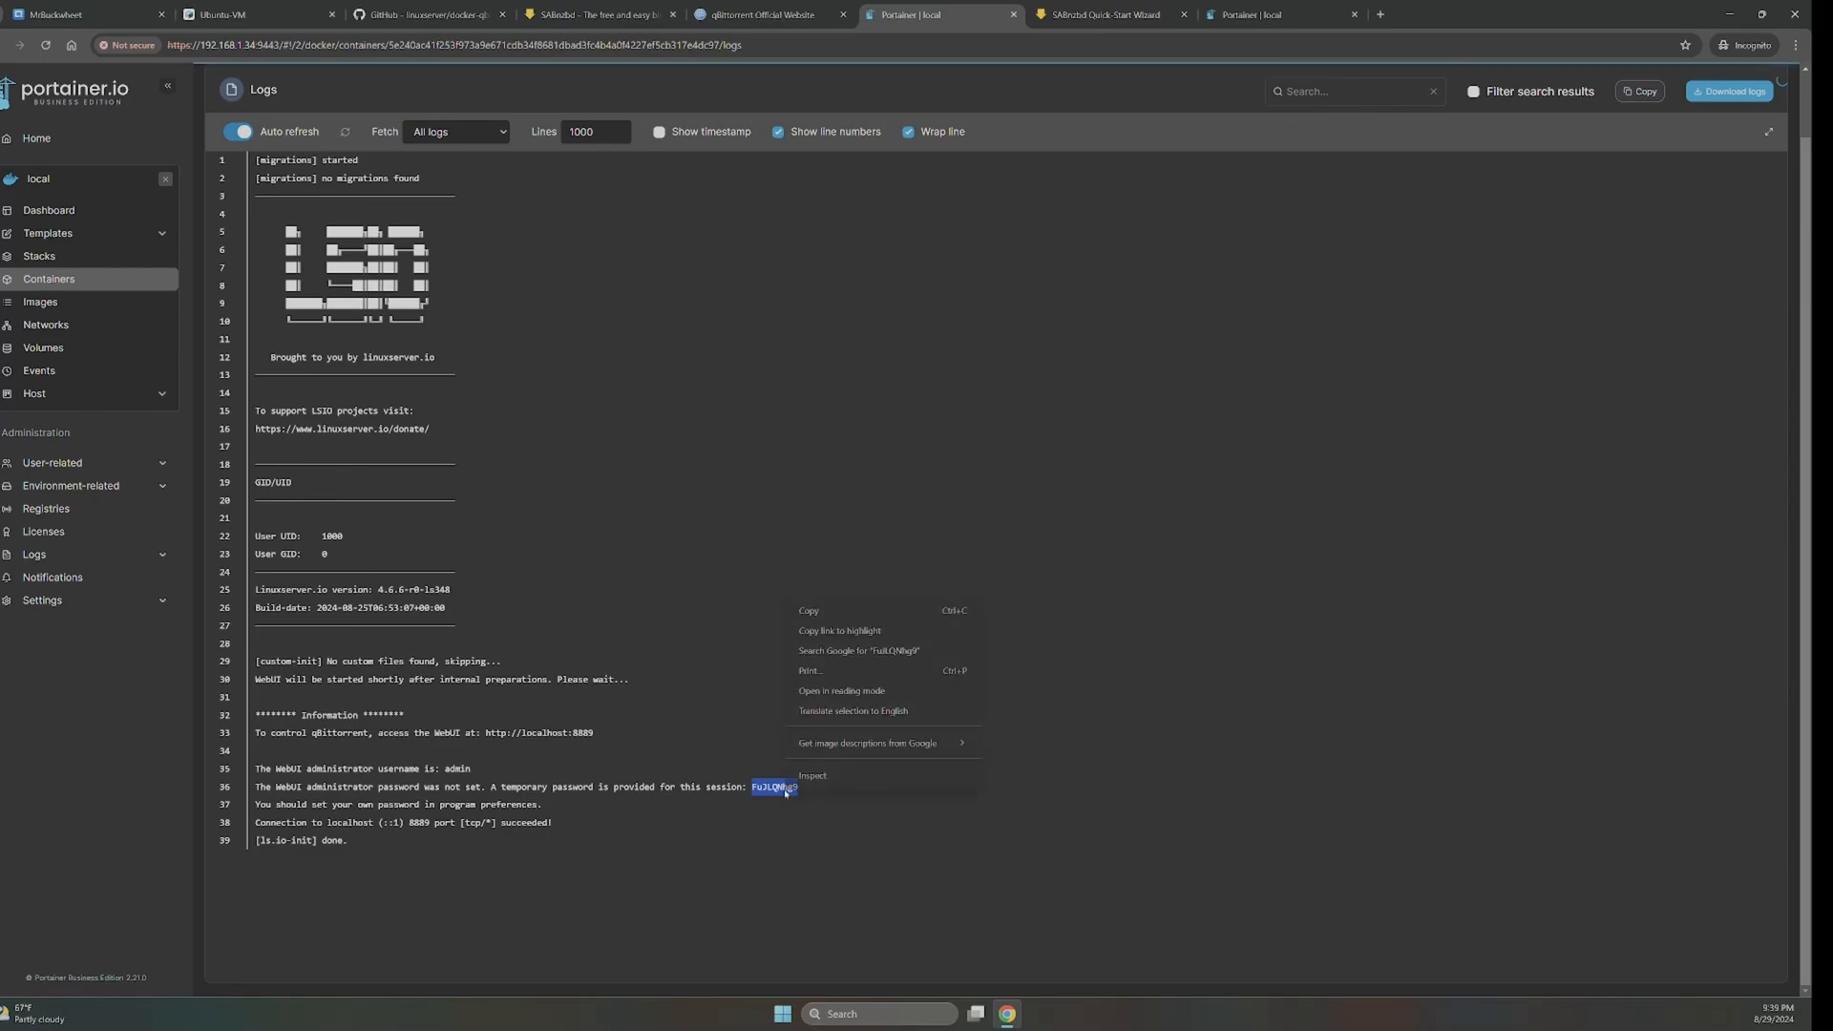
pyautogui.click(795, 611)
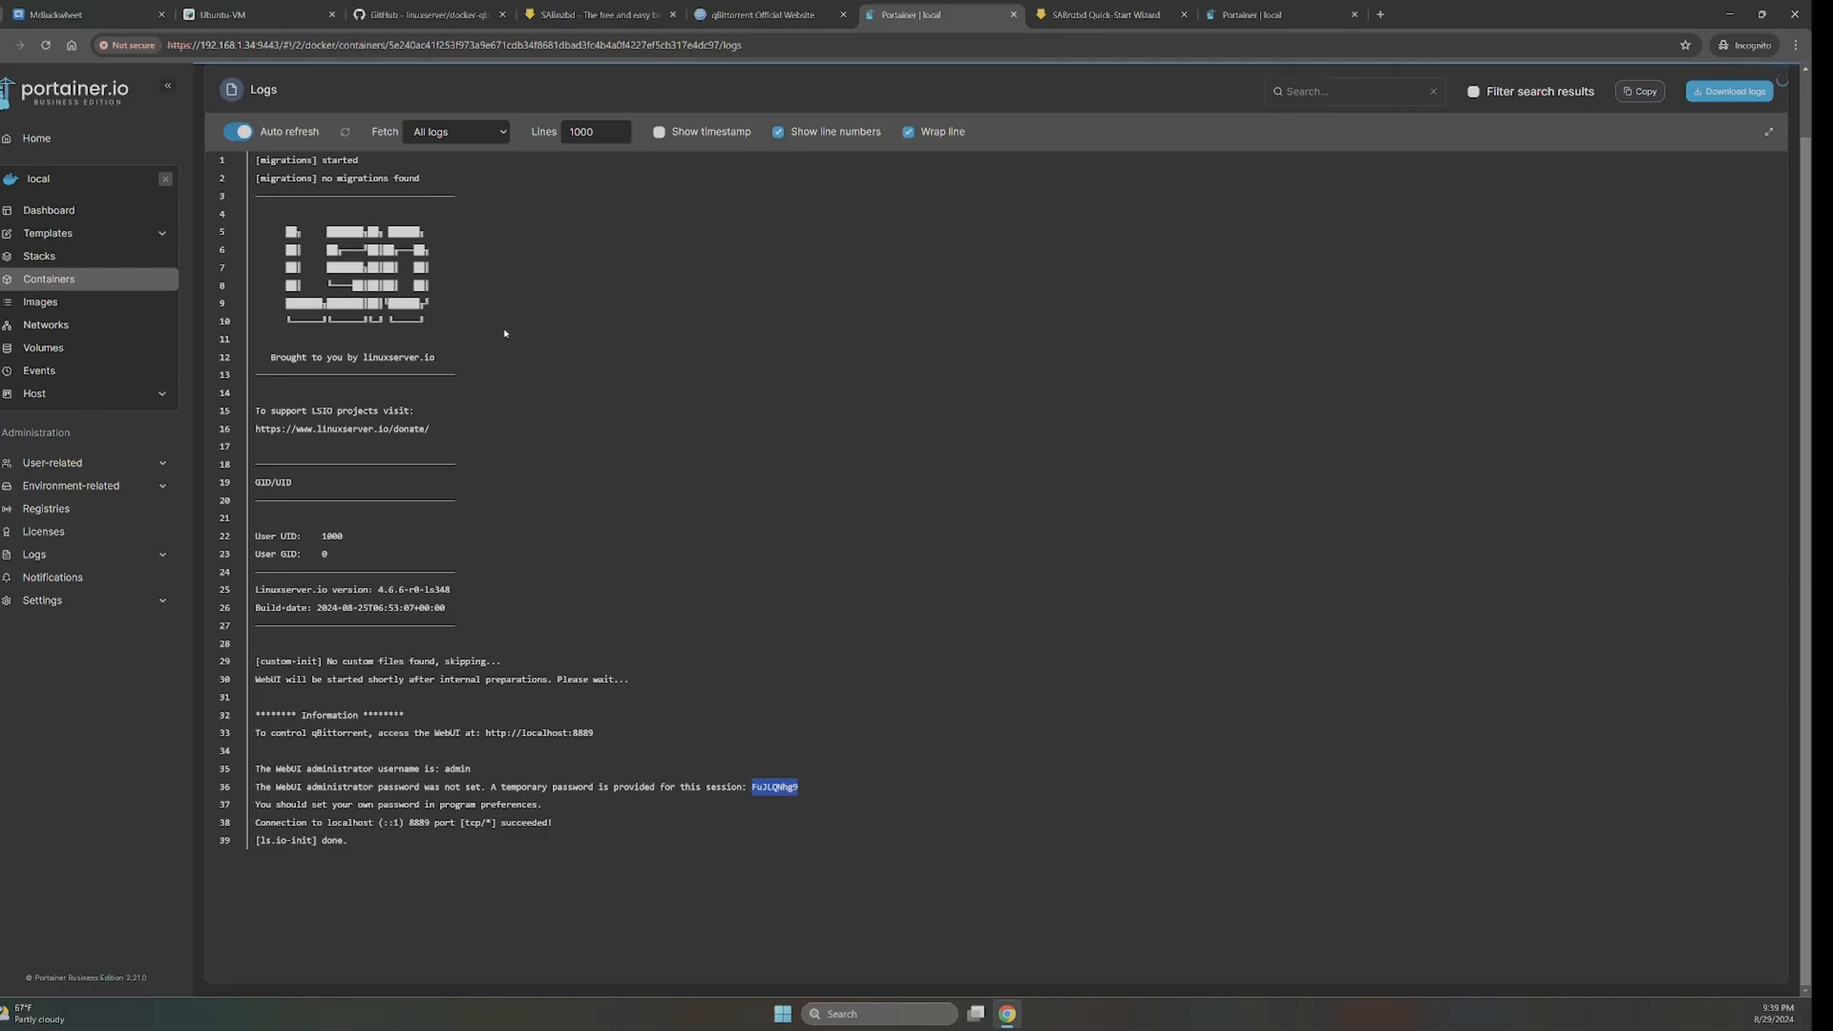
# - Open qBittorrent's web interface through its published port 8889 and log in as admin with the copied temporary password
pyautogui.scroll(1, 505, 333)
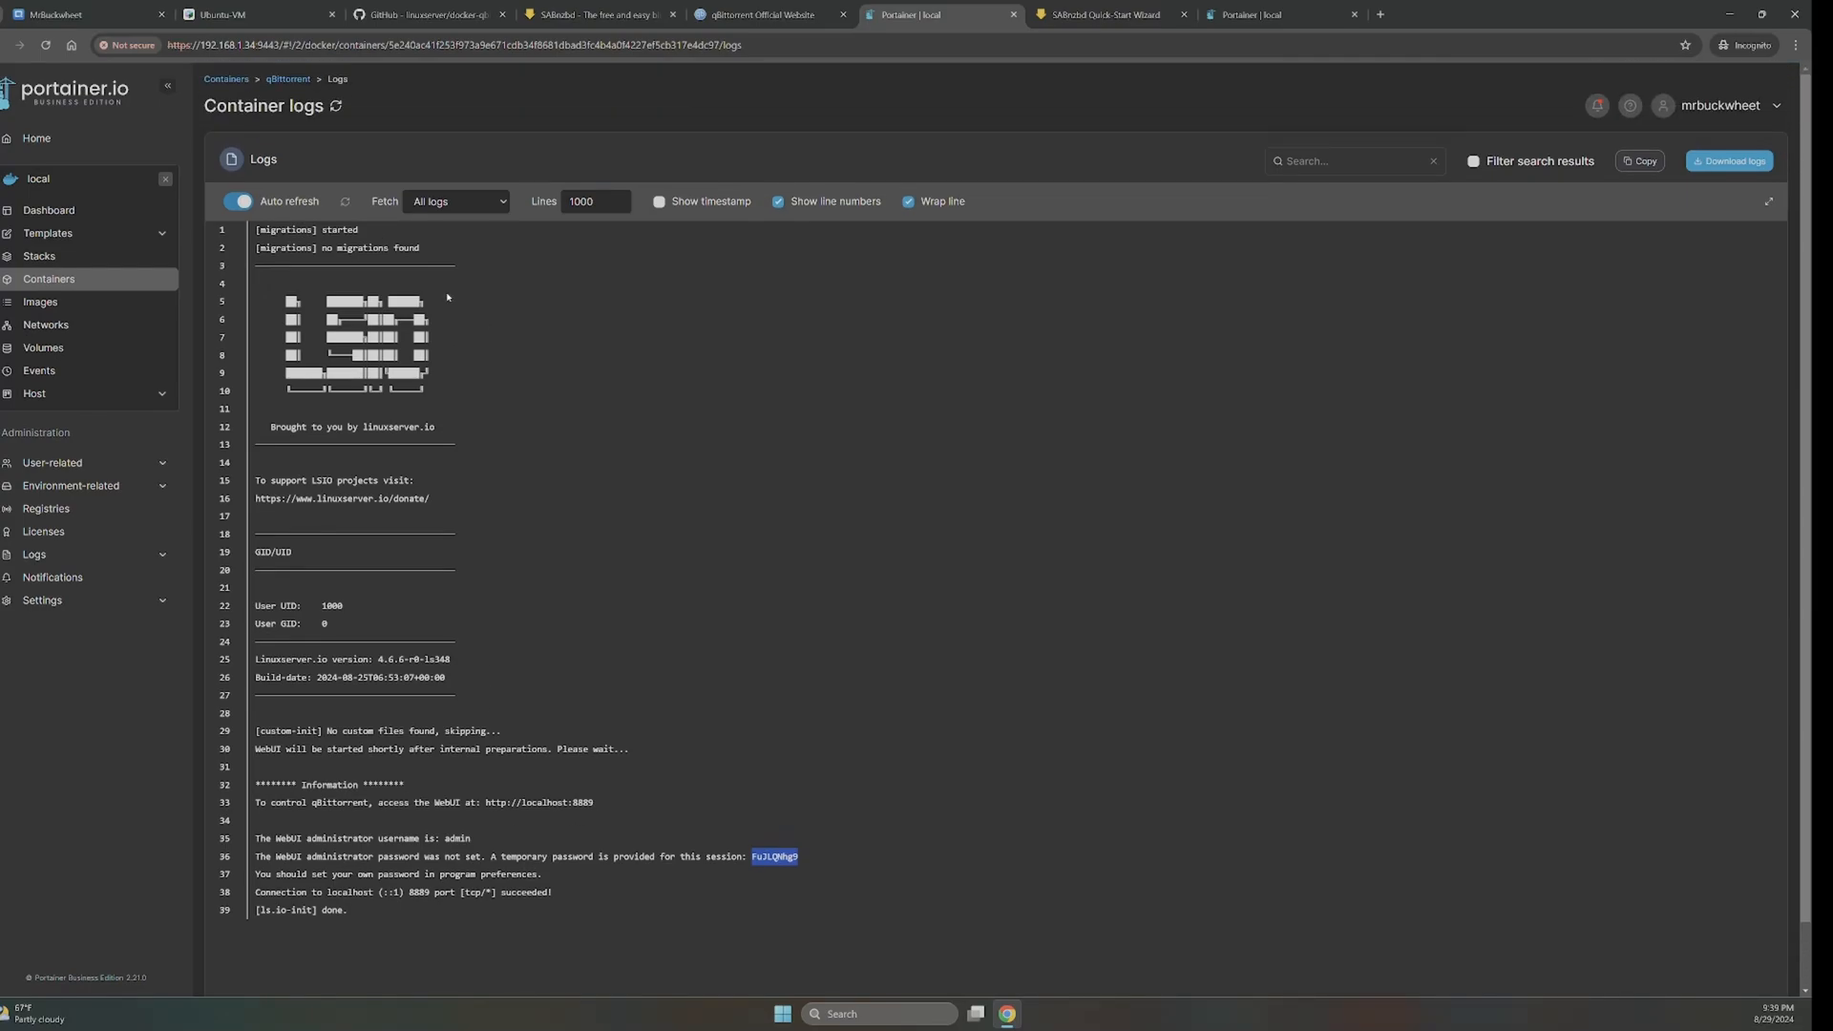
pyautogui.hotkey('alt', 'Left')
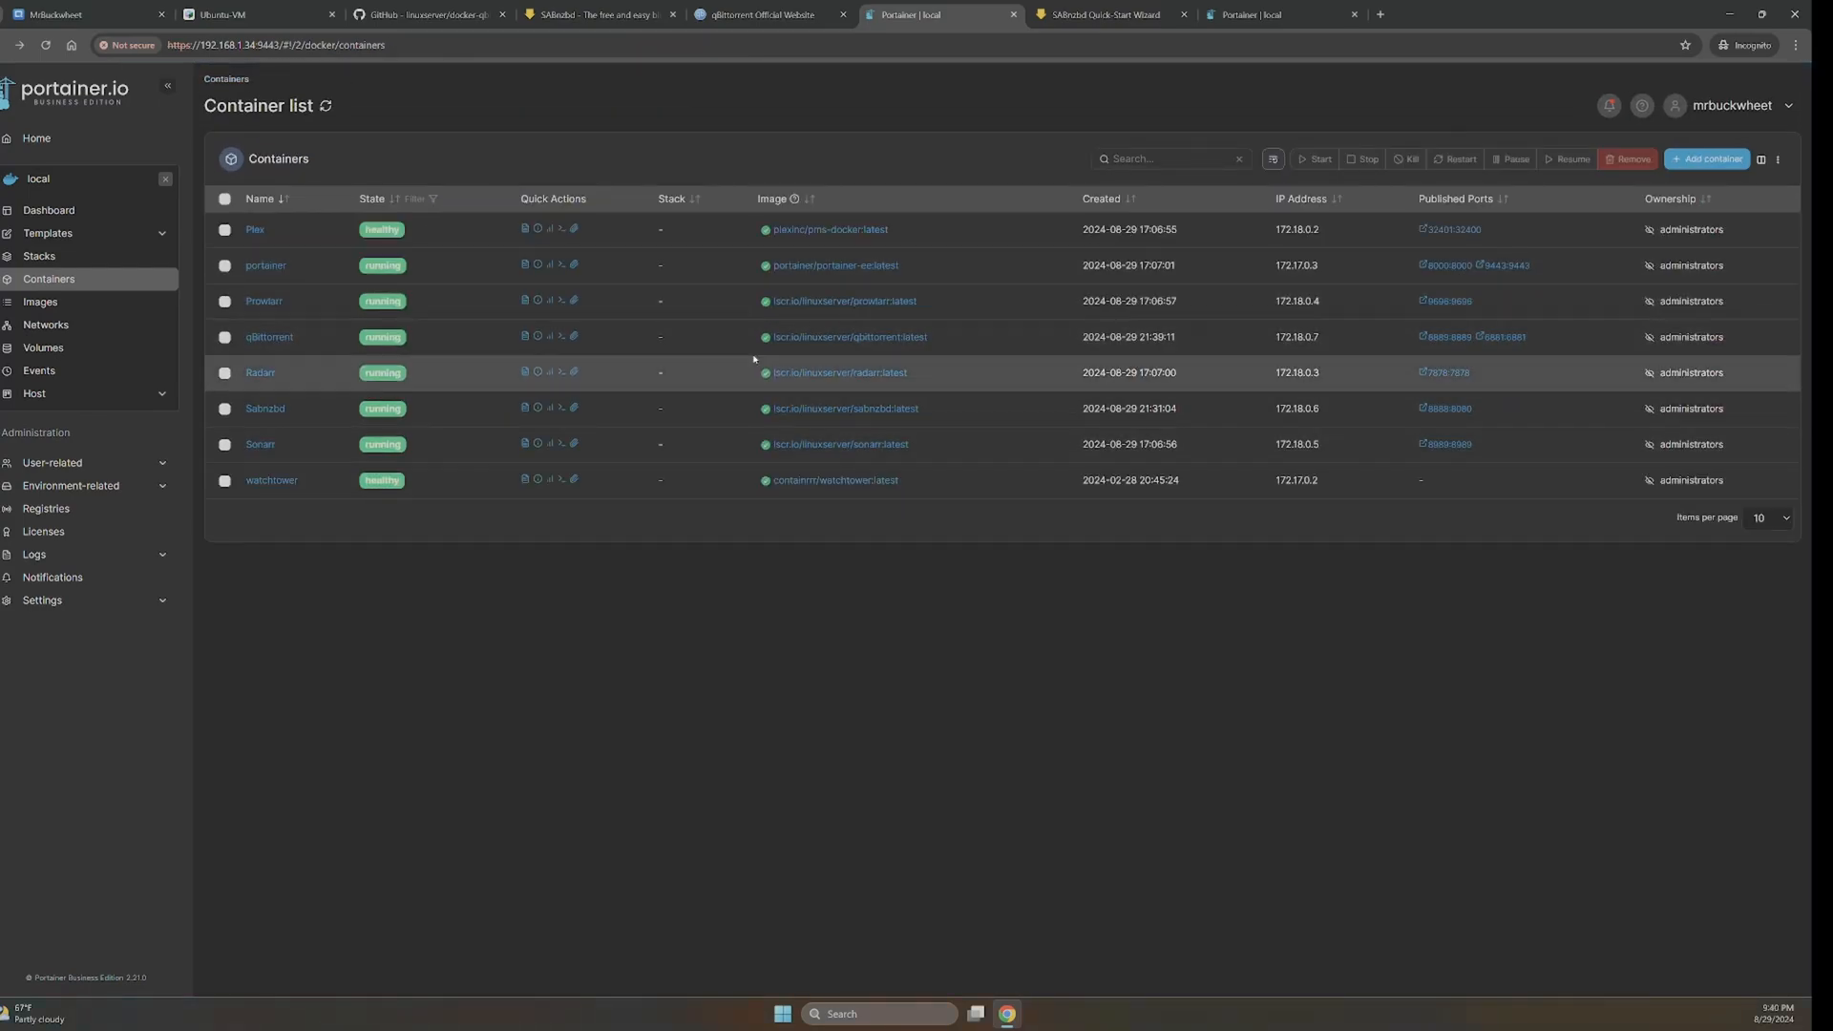
pyautogui.click(1448, 338)
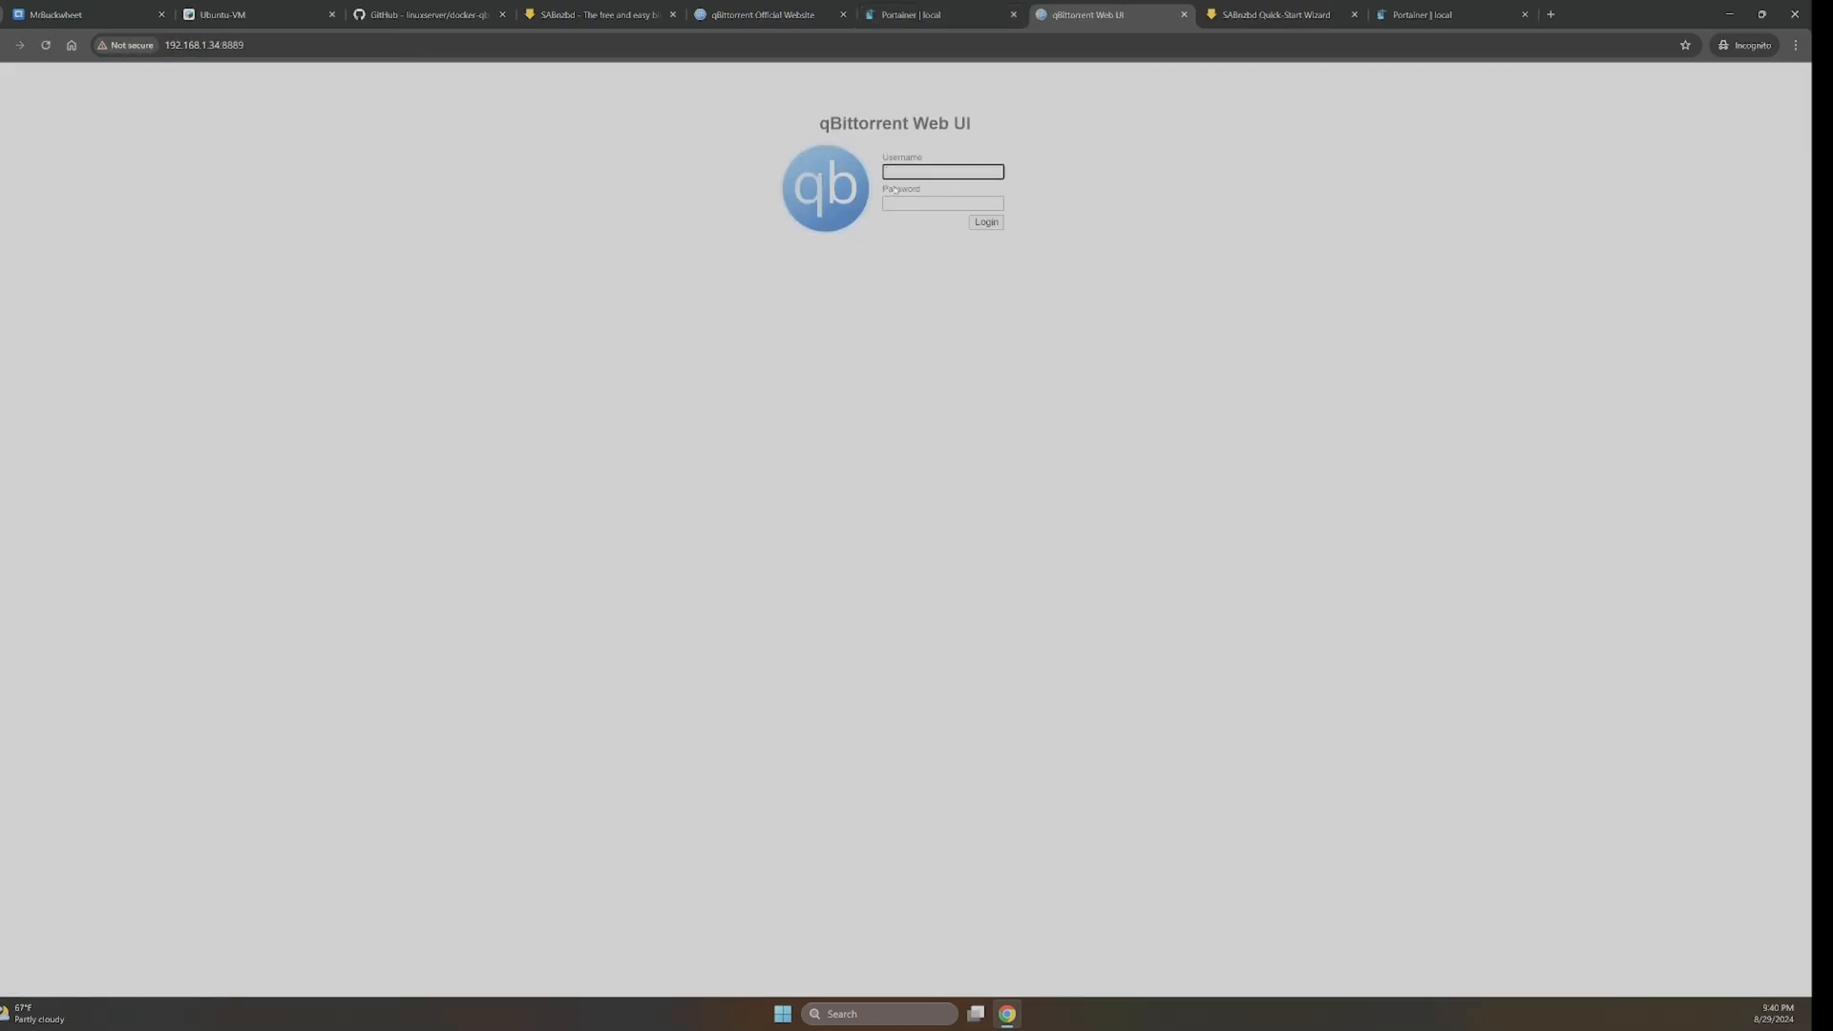
pyautogui.write('admin')
pyautogui.click(909, 200)
pyautogui.hotkey('ctrl', 'v')
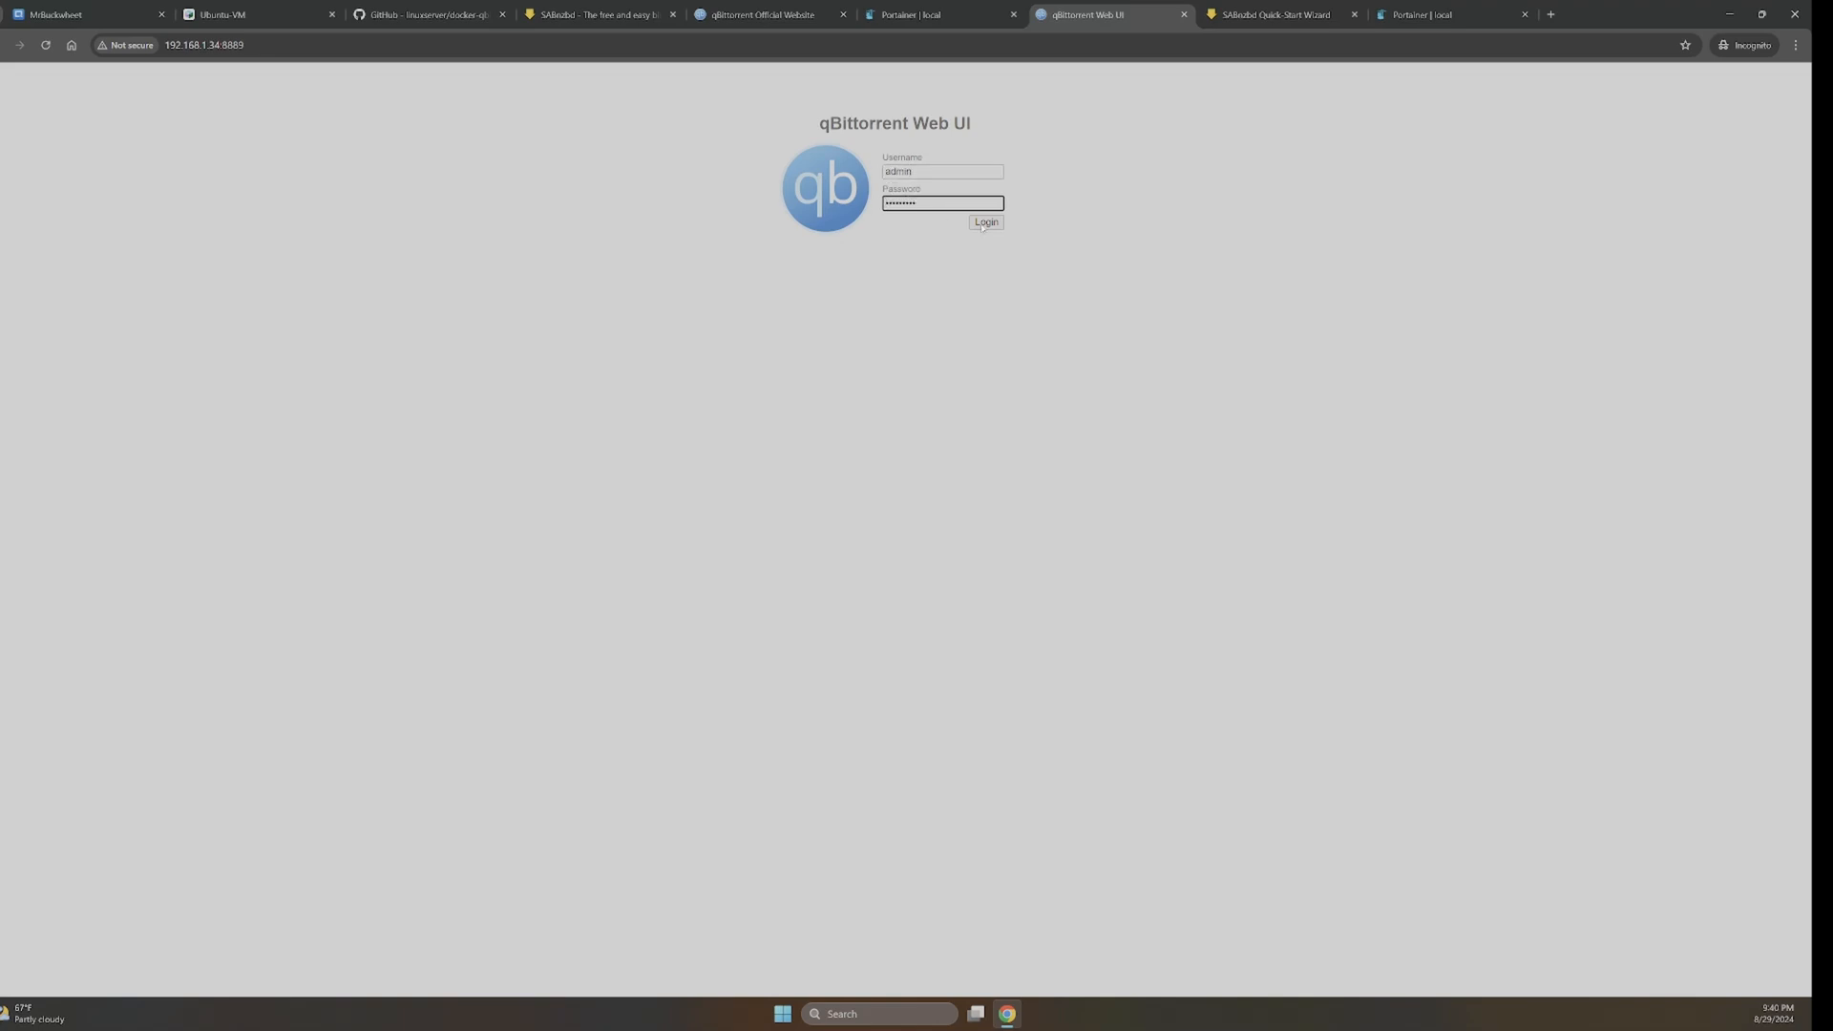
pyautogui.click(984, 225)
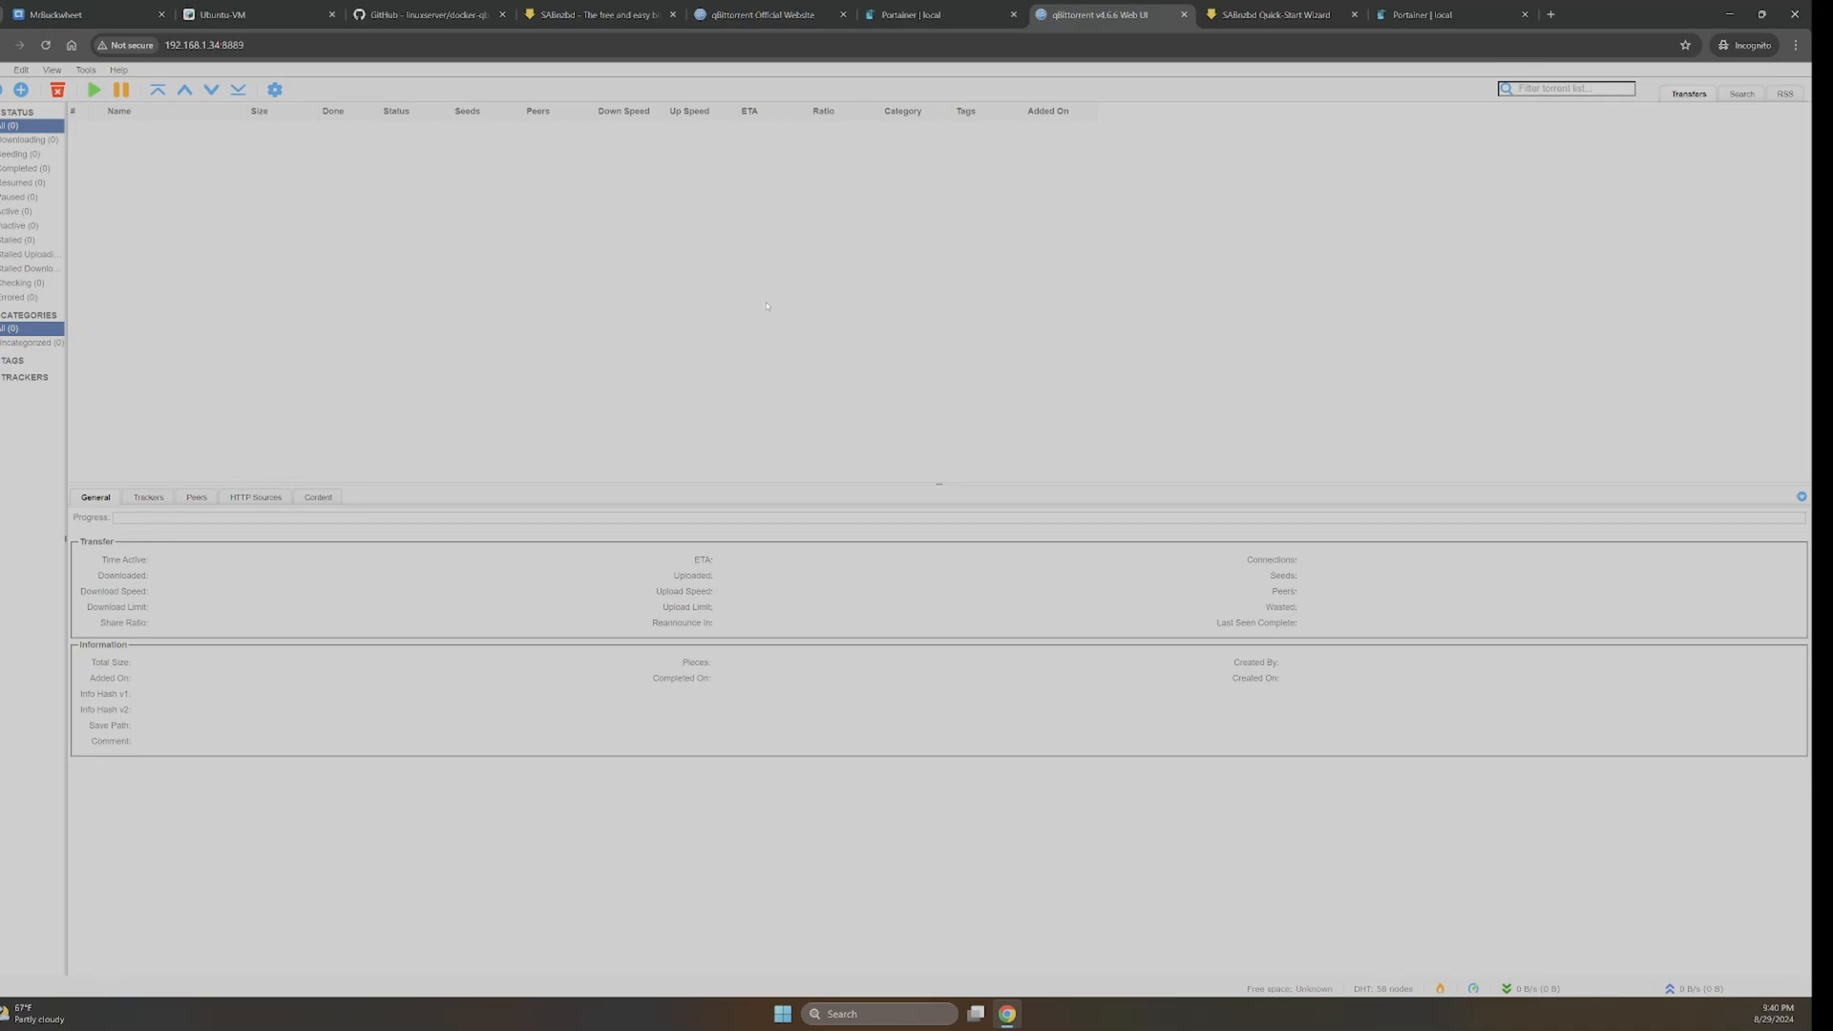
# - Enter a new Web UI account password in qBittorrent's authentication options and save them
pyautogui.click(274, 89)
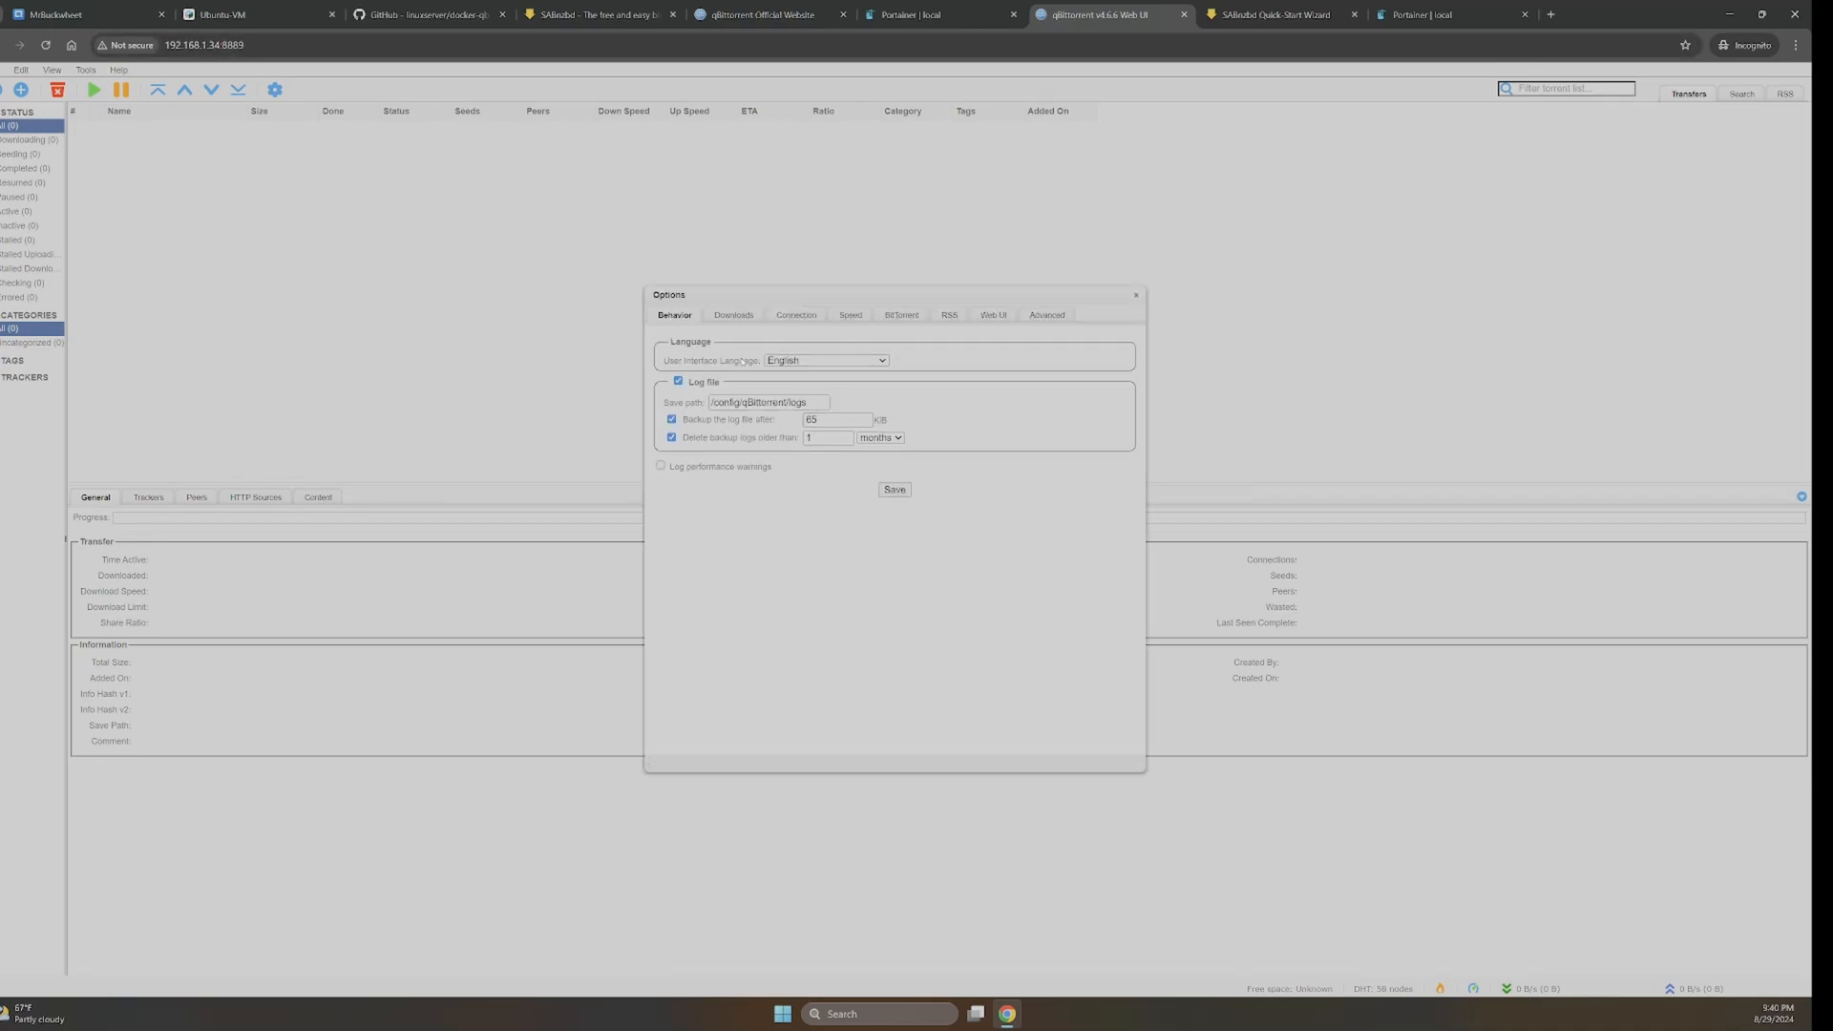
pyautogui.click(1055, 316)
pyautogui.click(1002, 319)
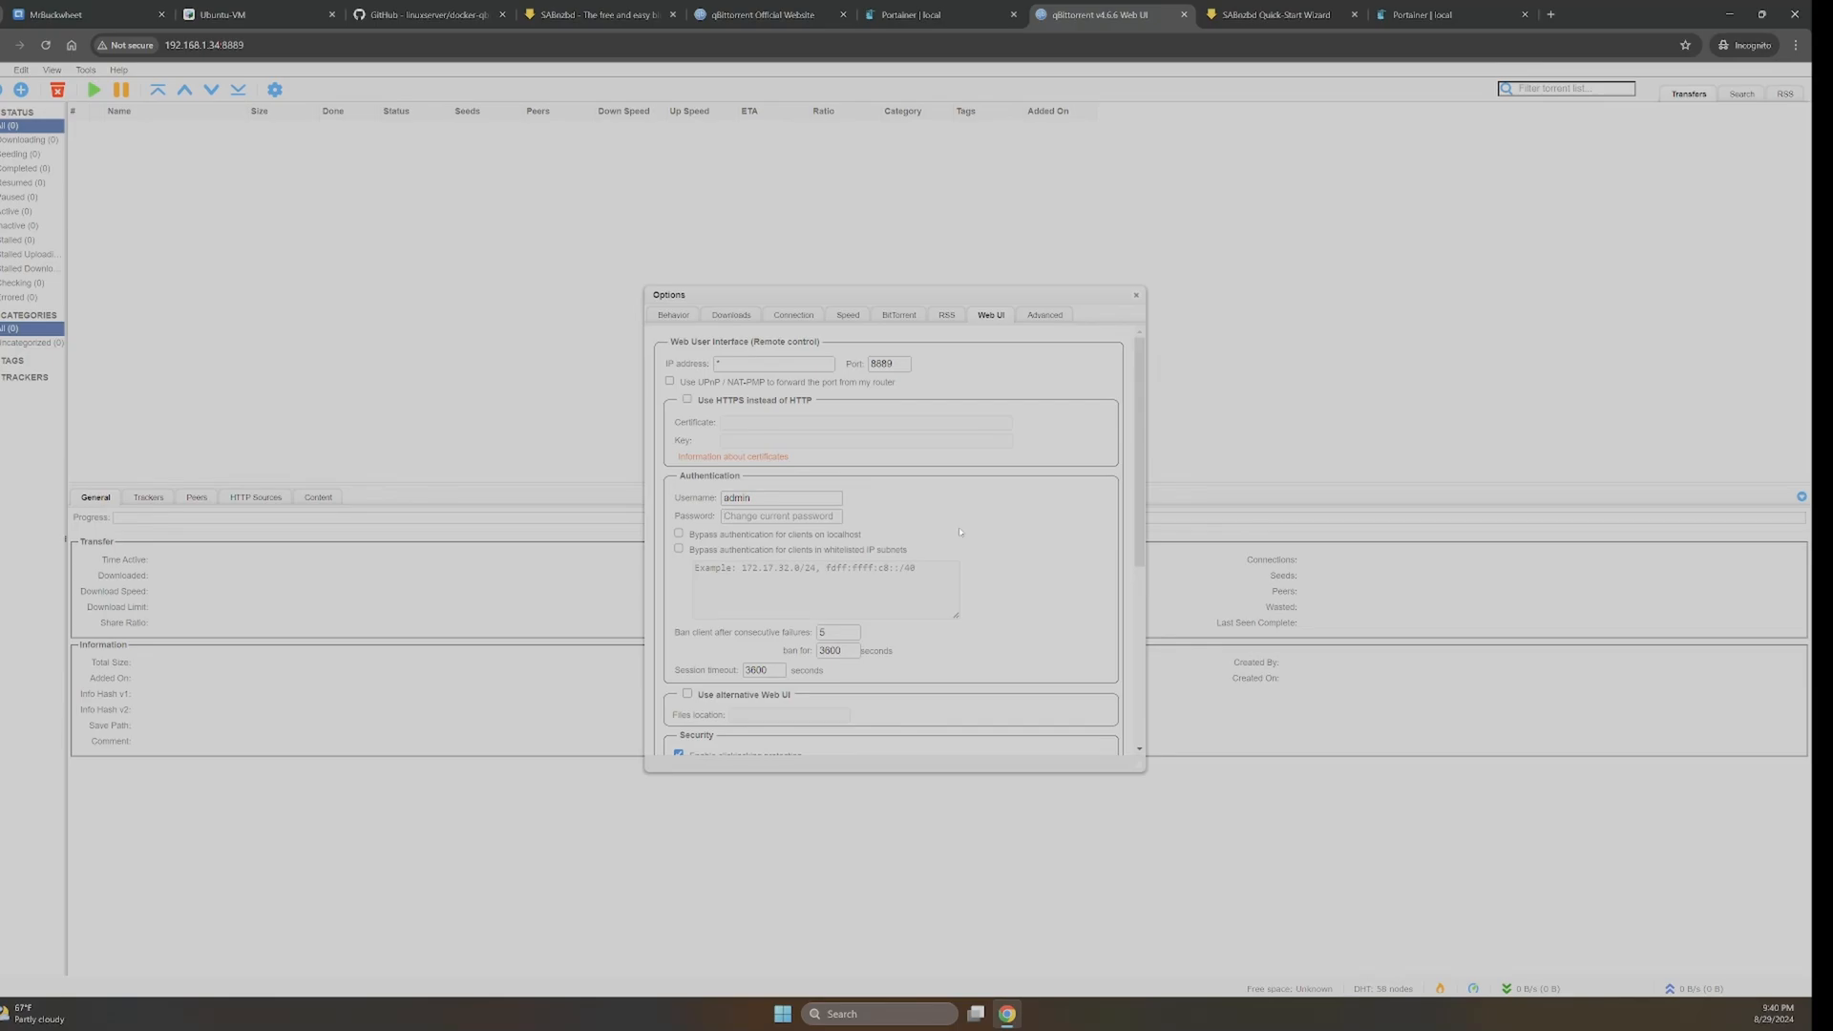
pyautogui.write('••')
pyautogui.scroll(-1, 864, 570)
pyautogui.scroll(-4, 910, 557)
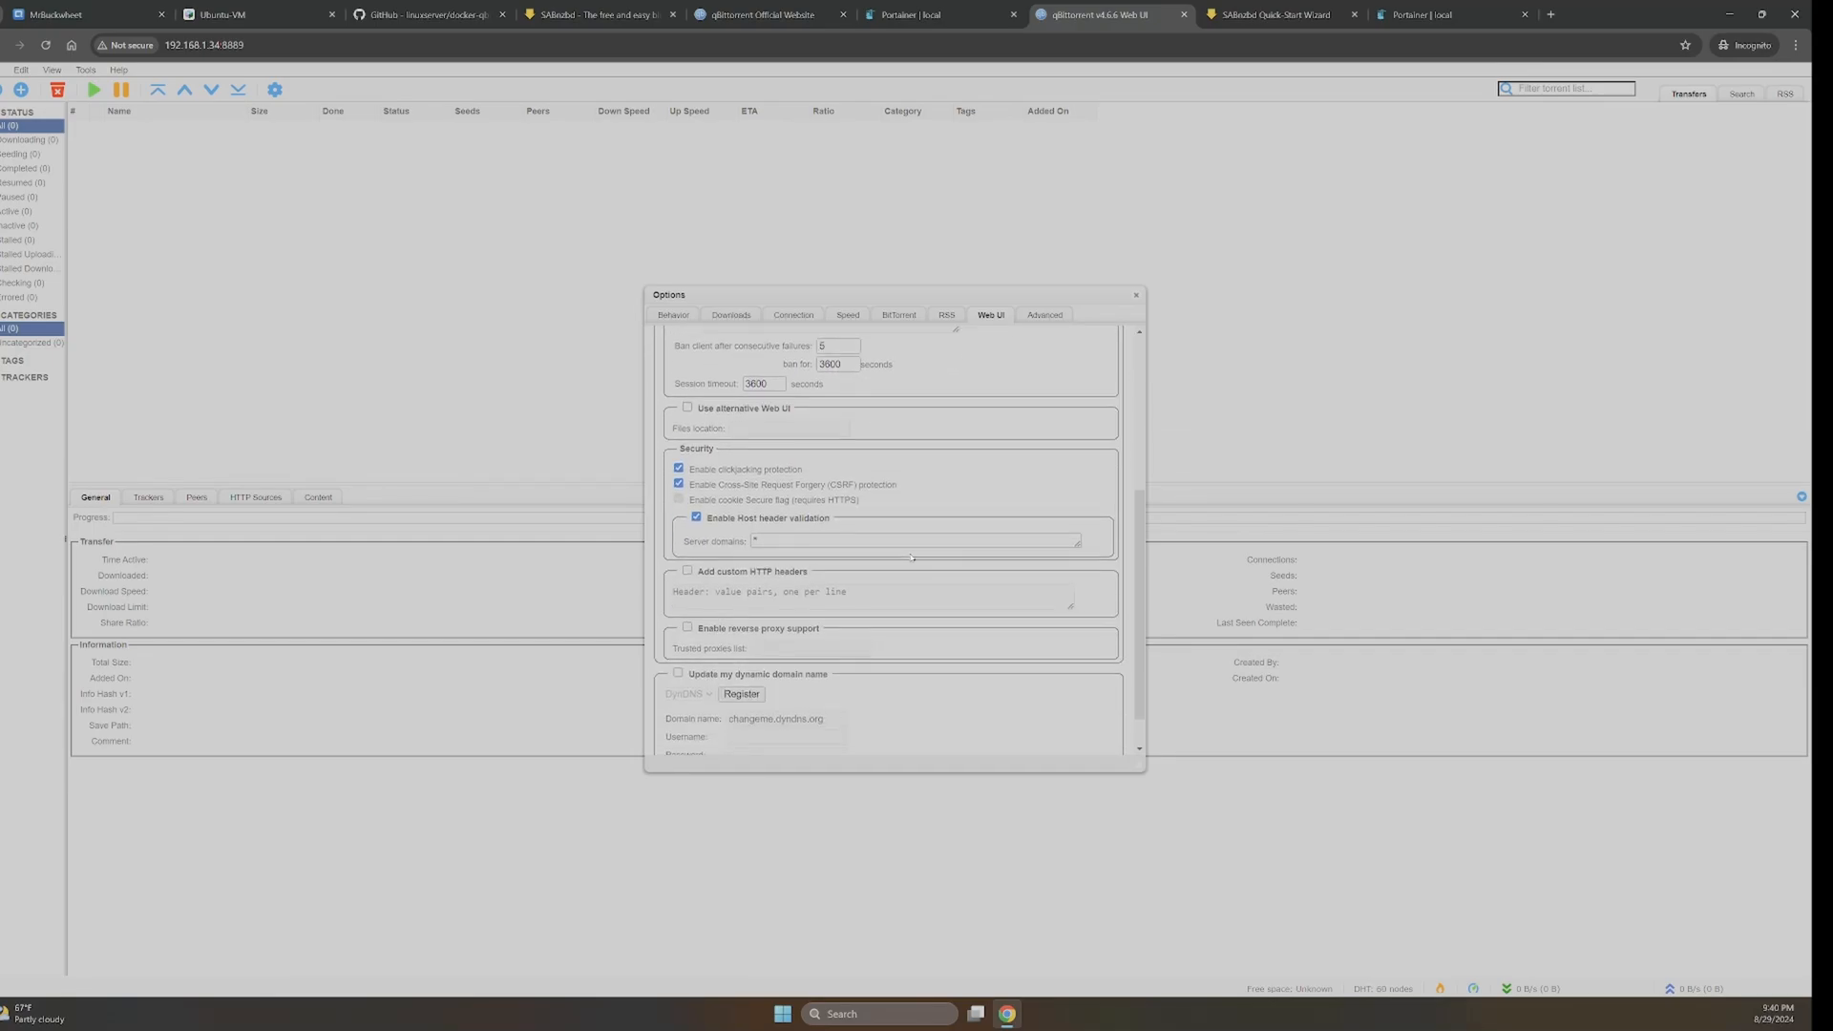
pyautogui.click(889, 741)
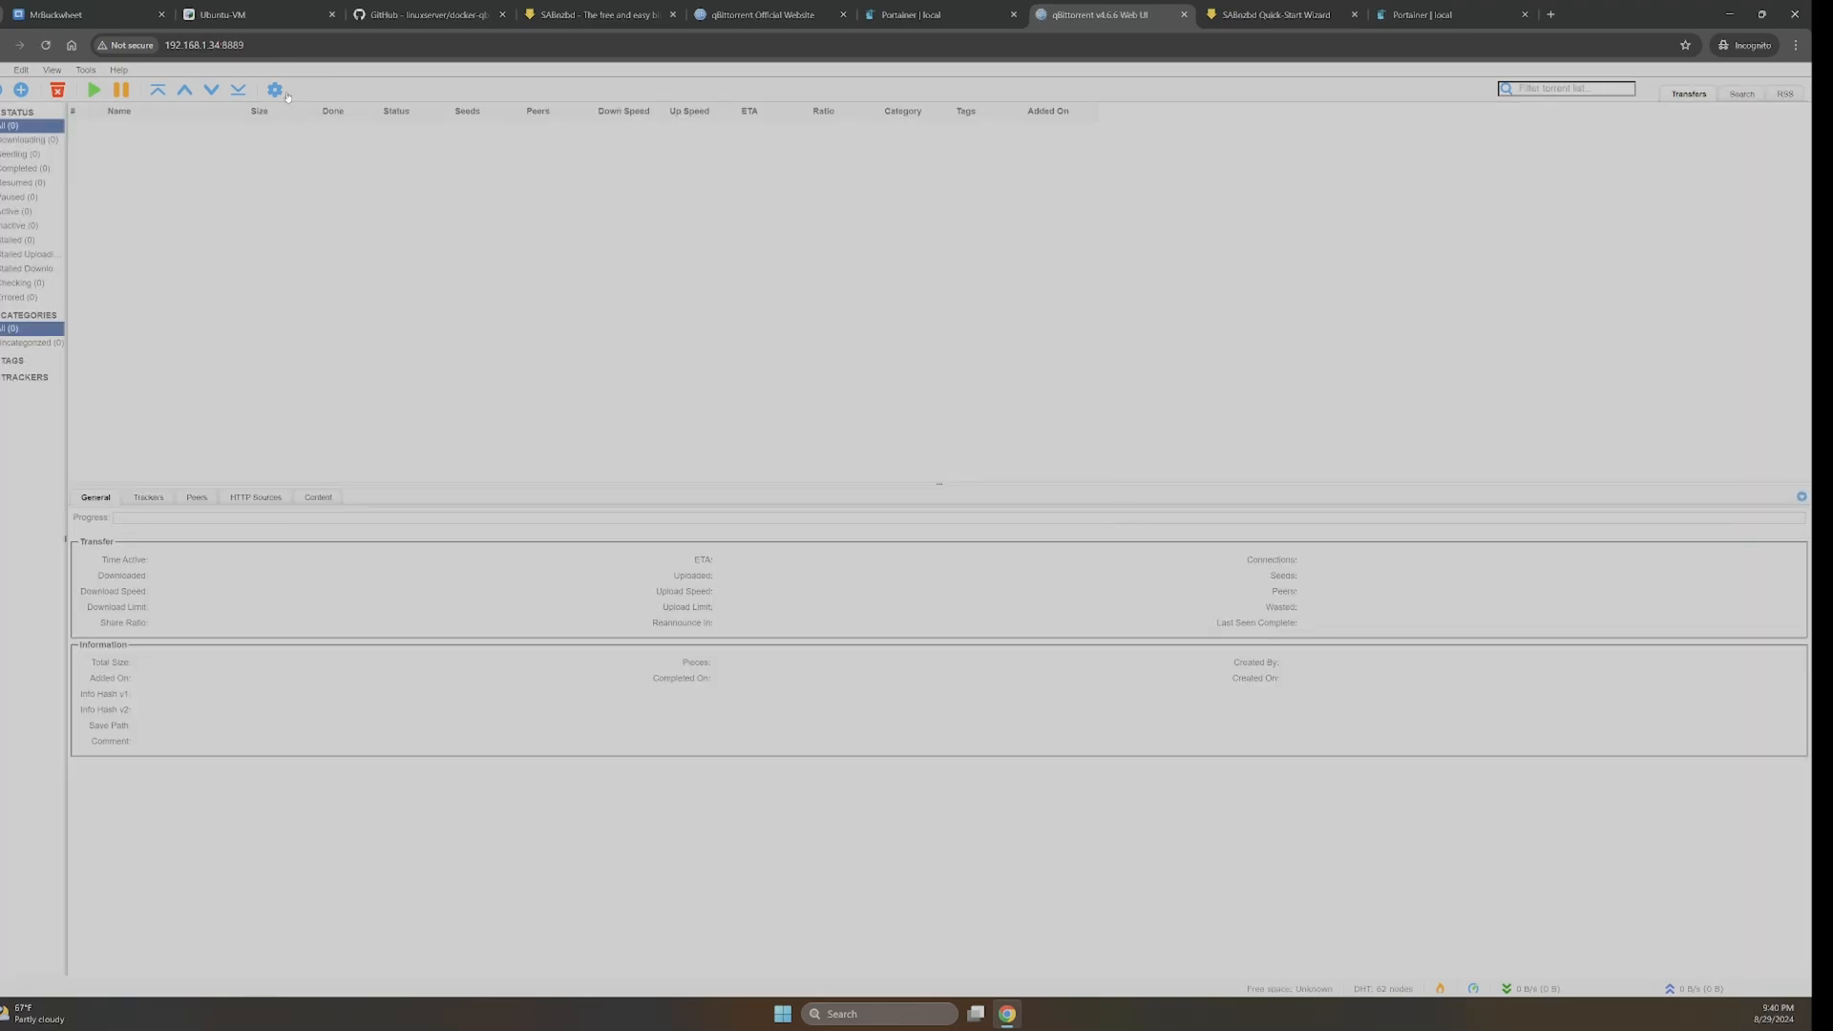
# - Reopen qBittorrent's Web UI authentication options and select the current username for editing
pyautogui.click(274, 90)
pyautogui.click(984, 315)
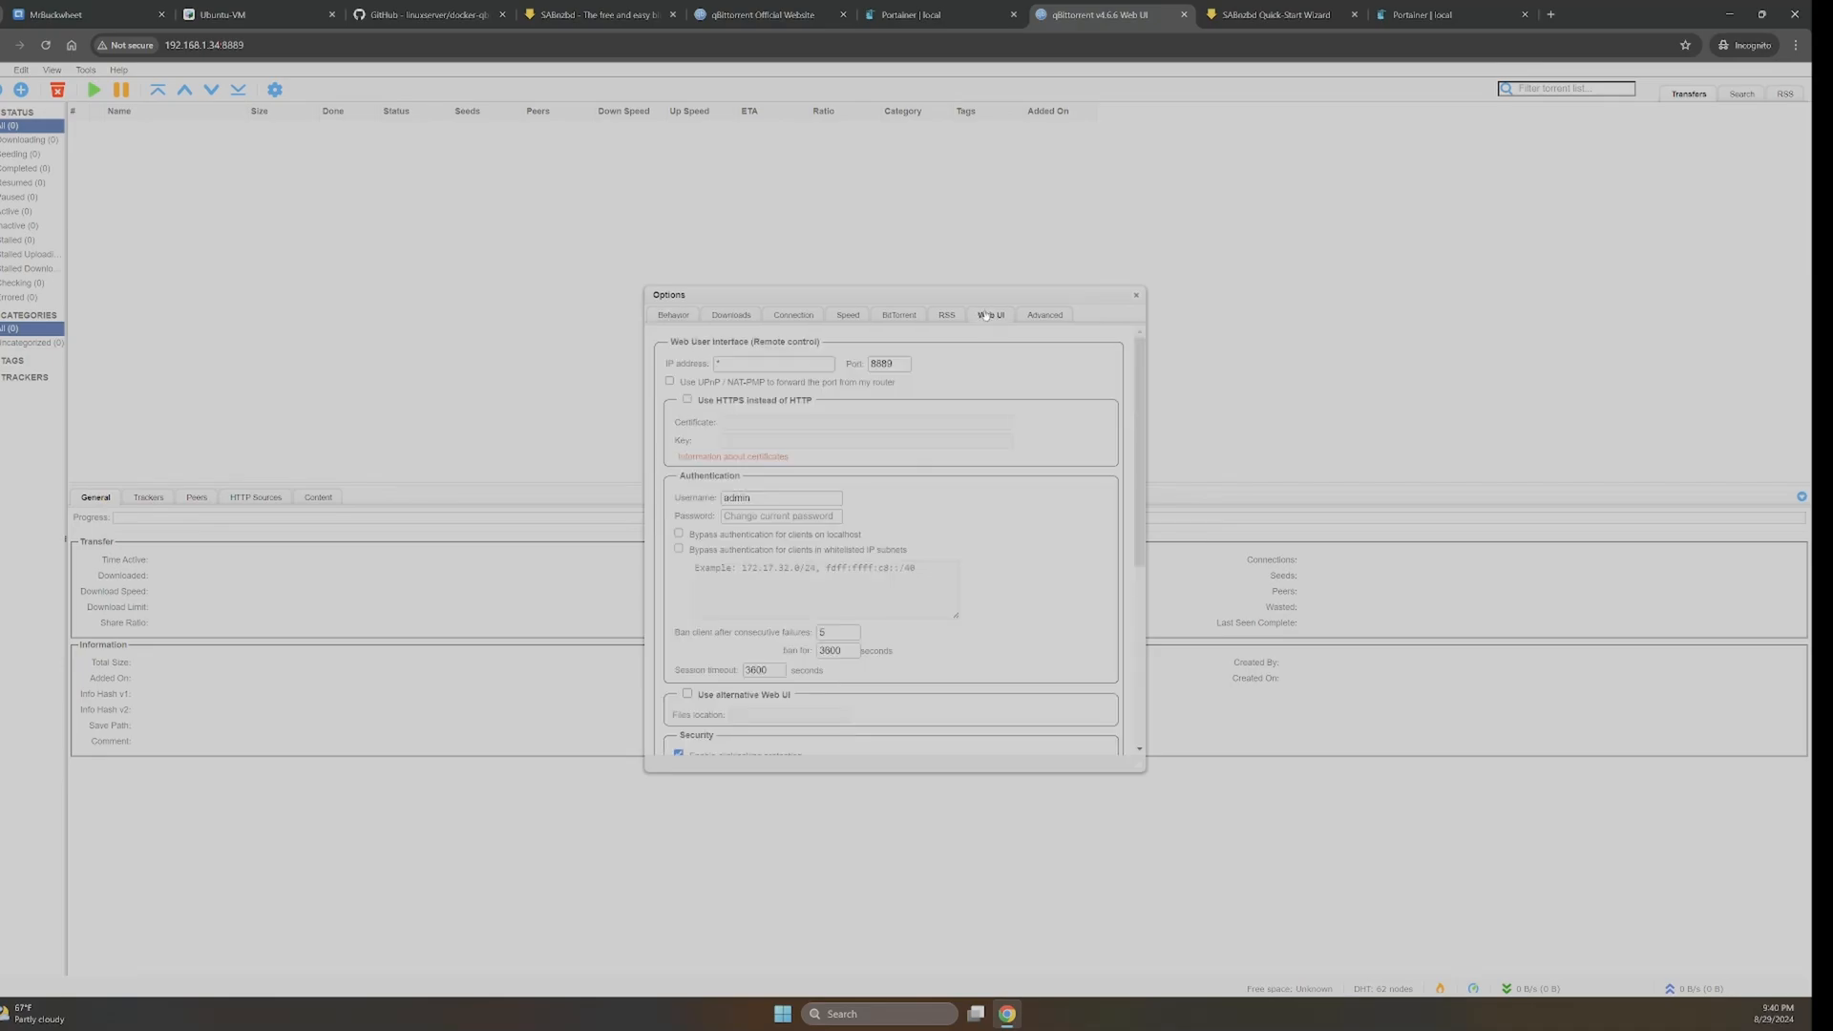
pyautogui.moveTo(766, 497); pyautogui.dragTo(684, 507)
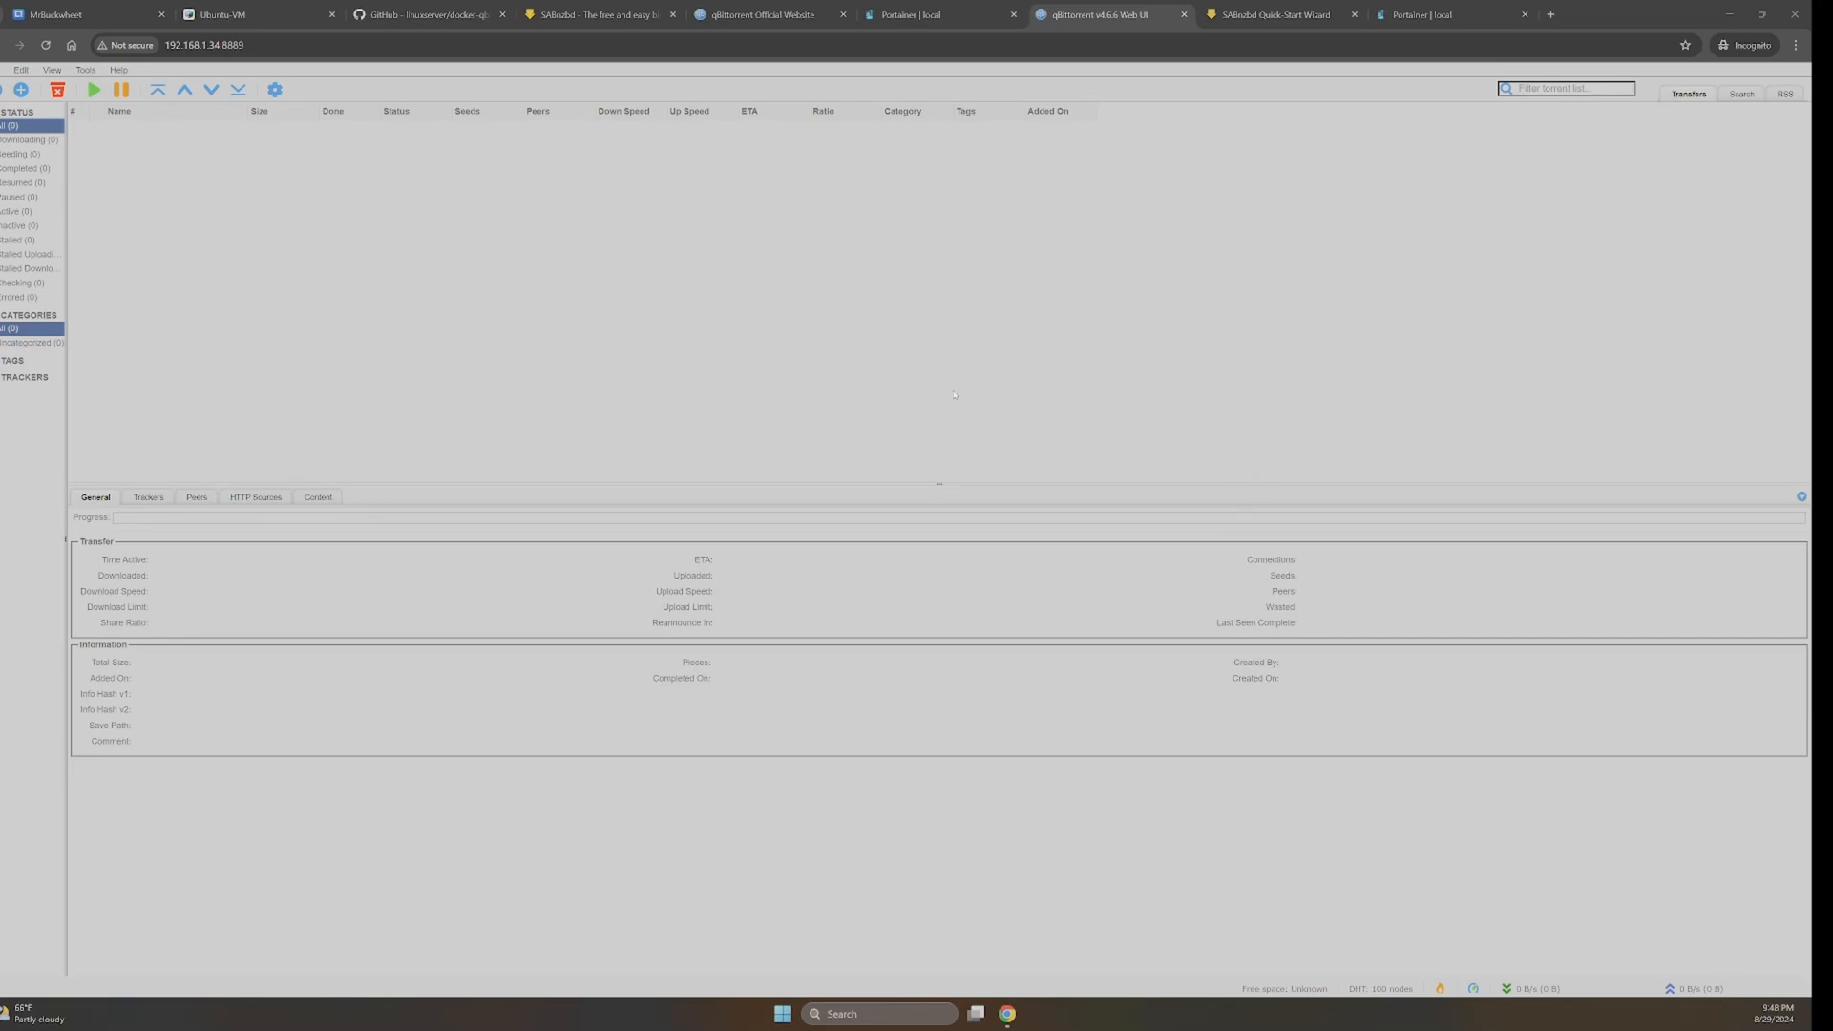
# - Open qBittorrent's download options and reposition the enlarged Options dialog
pyautogui.click(274, 90)
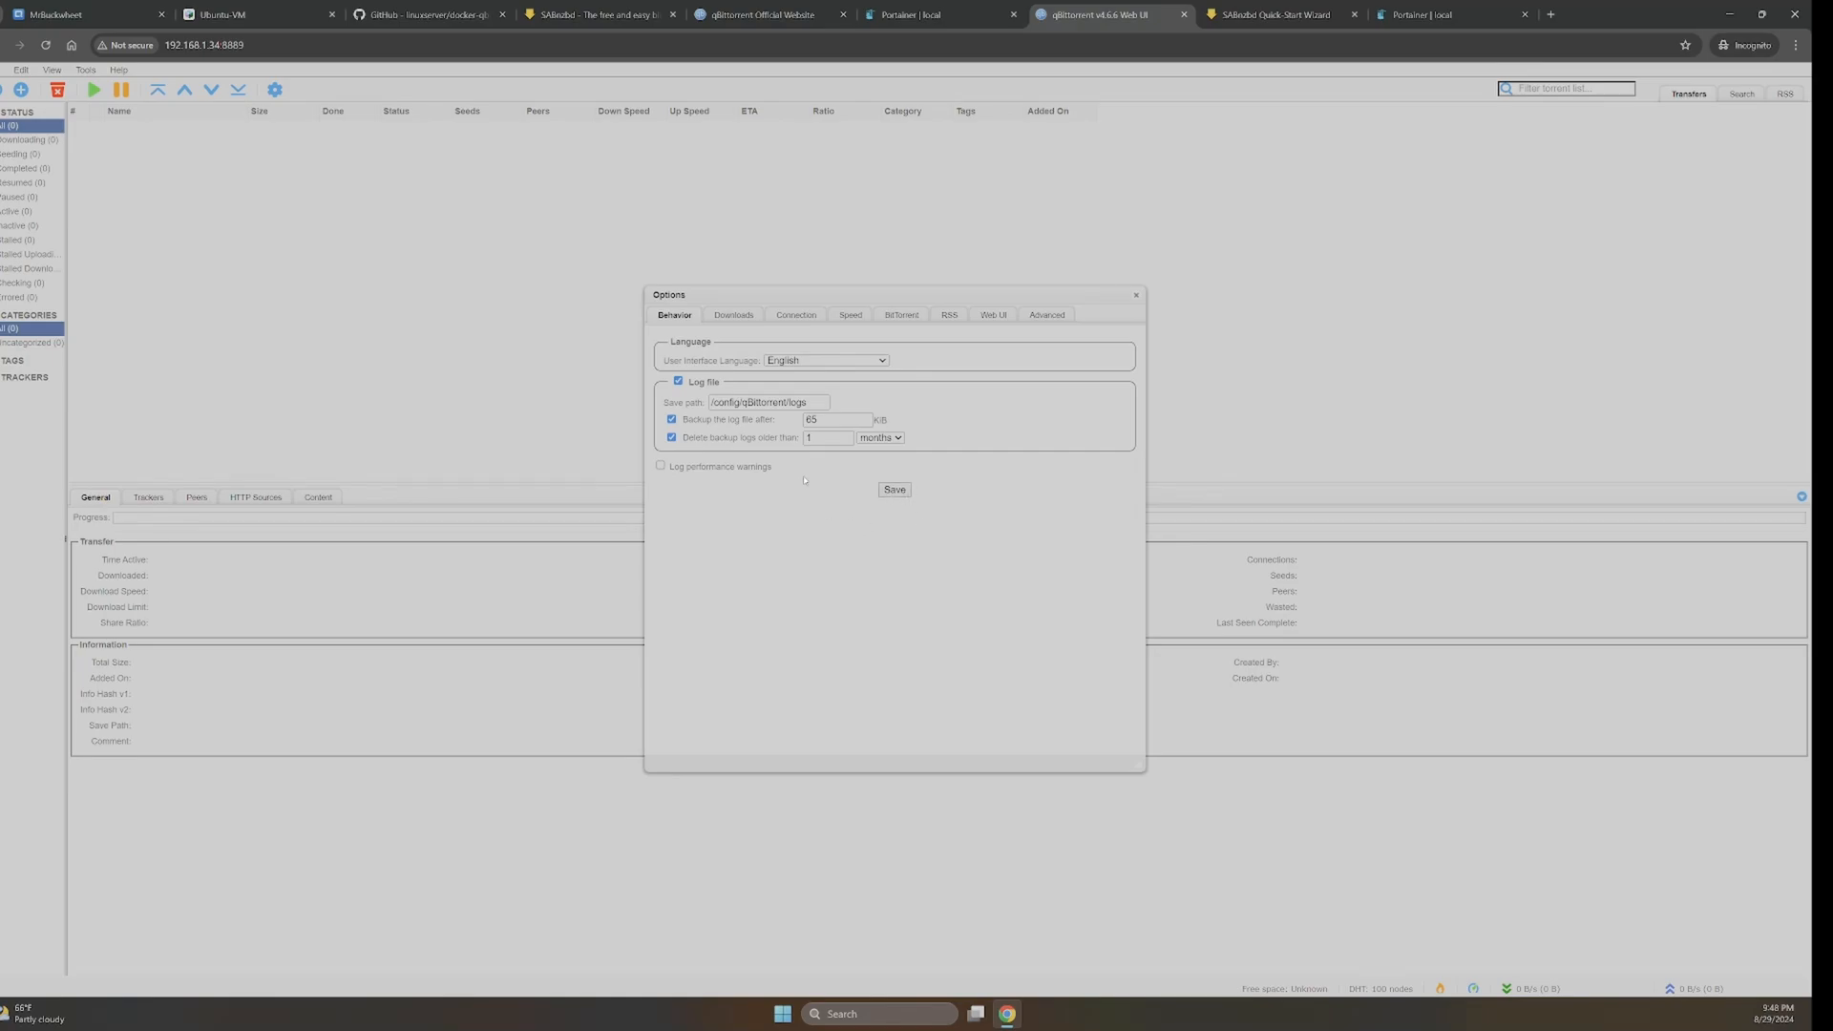
pyautogui.hotkey('ctrl', '+')
pyautogui.hotkey('ctrl', '+')
pyautogui.hotkey('ctrl', '+')
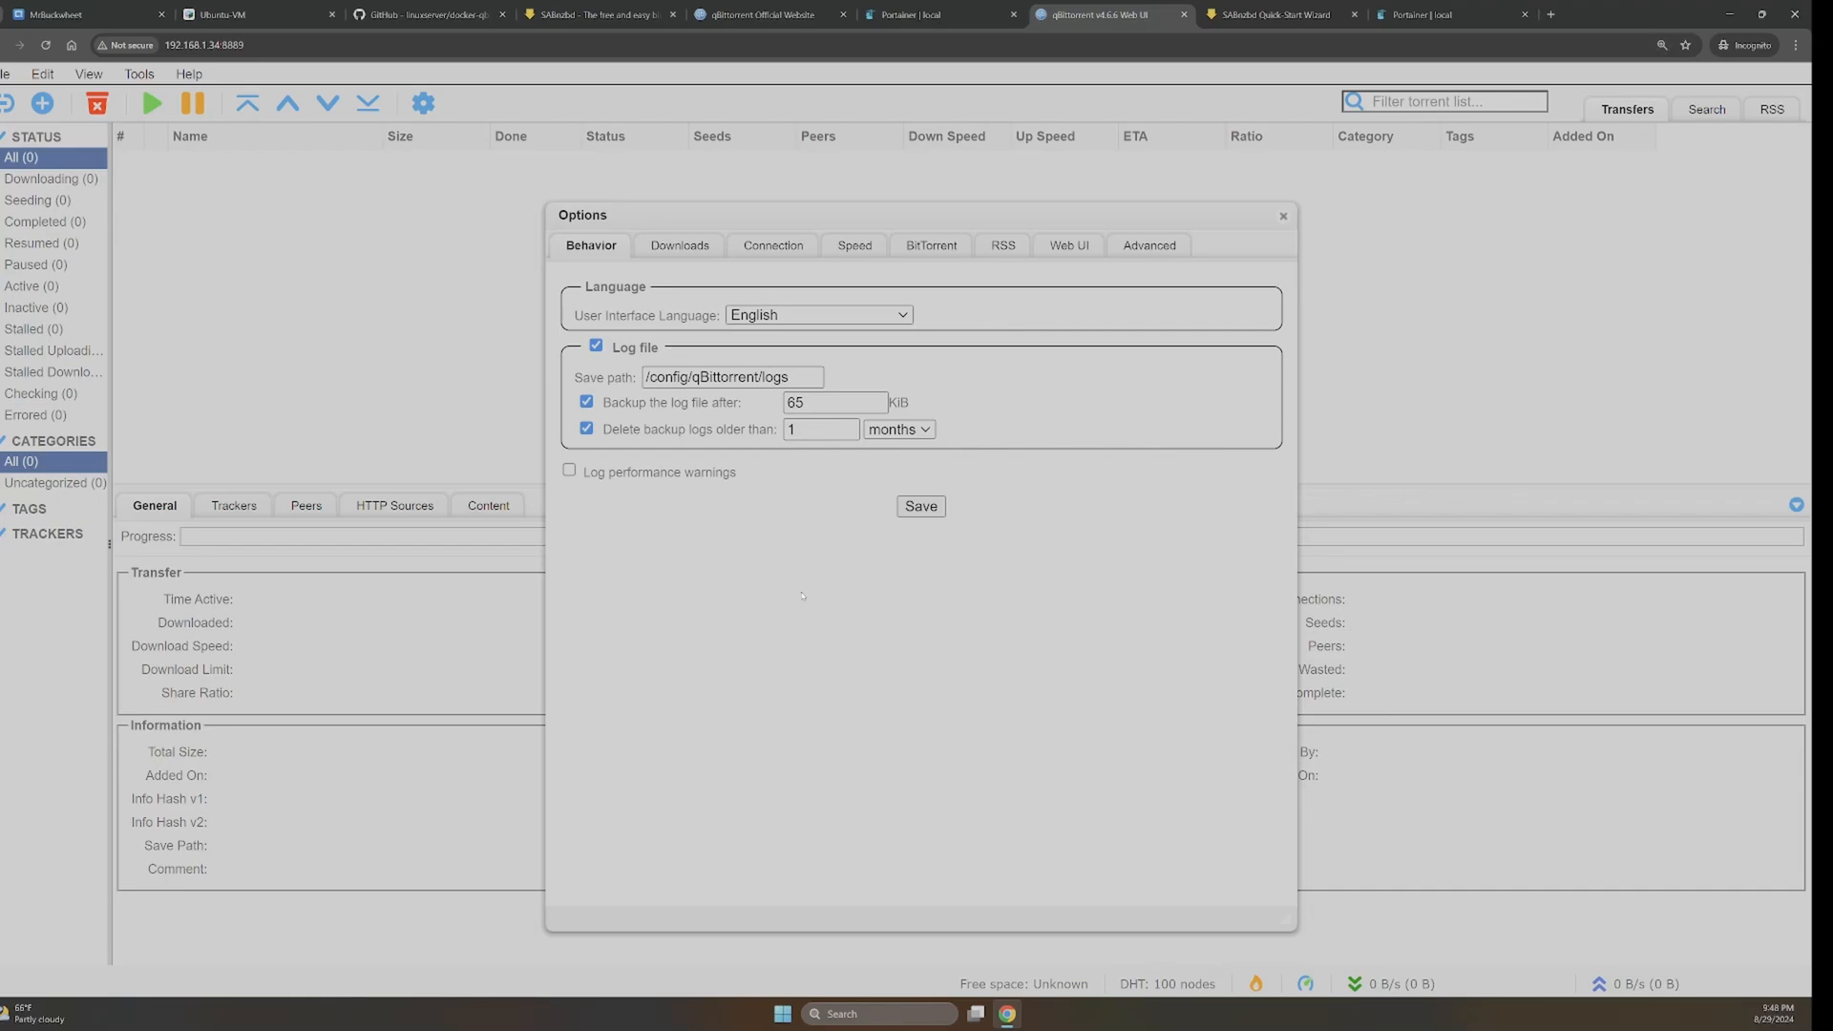
pyautogui.click(678, 247)
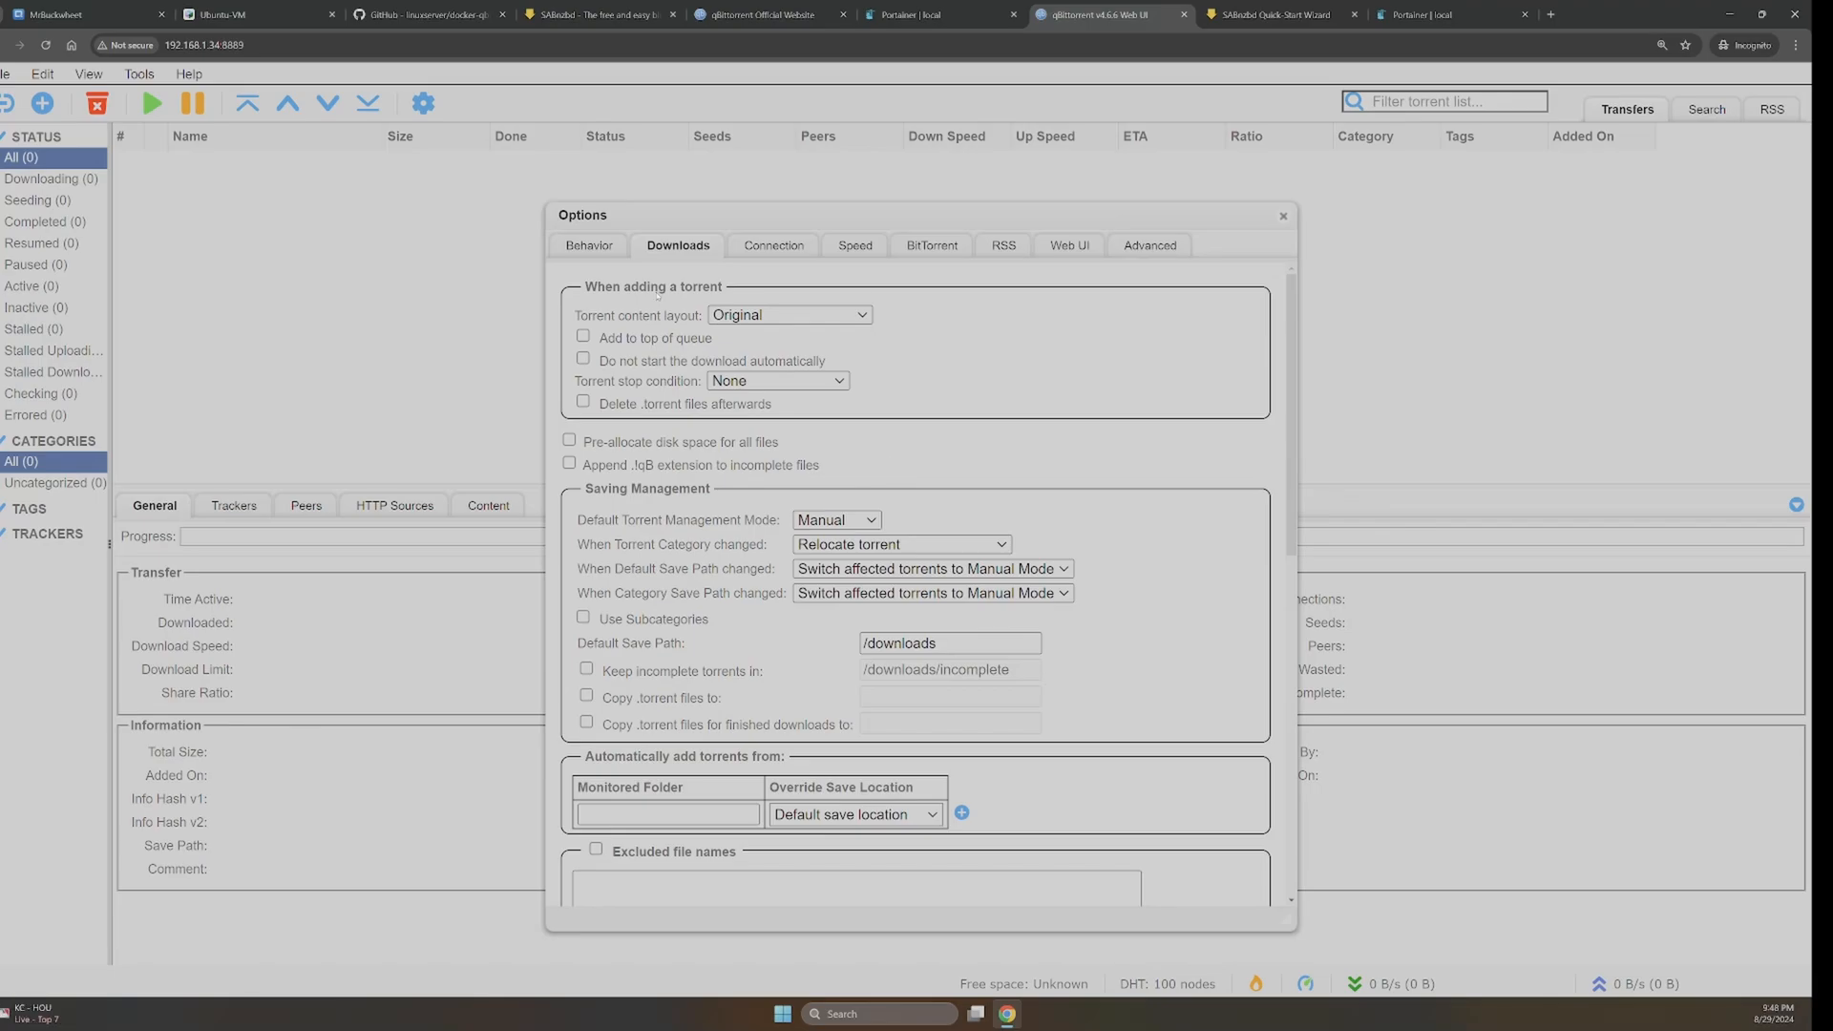
pyautogui.moveTo(694, 219); pyautogui.dragTo(649, 205)
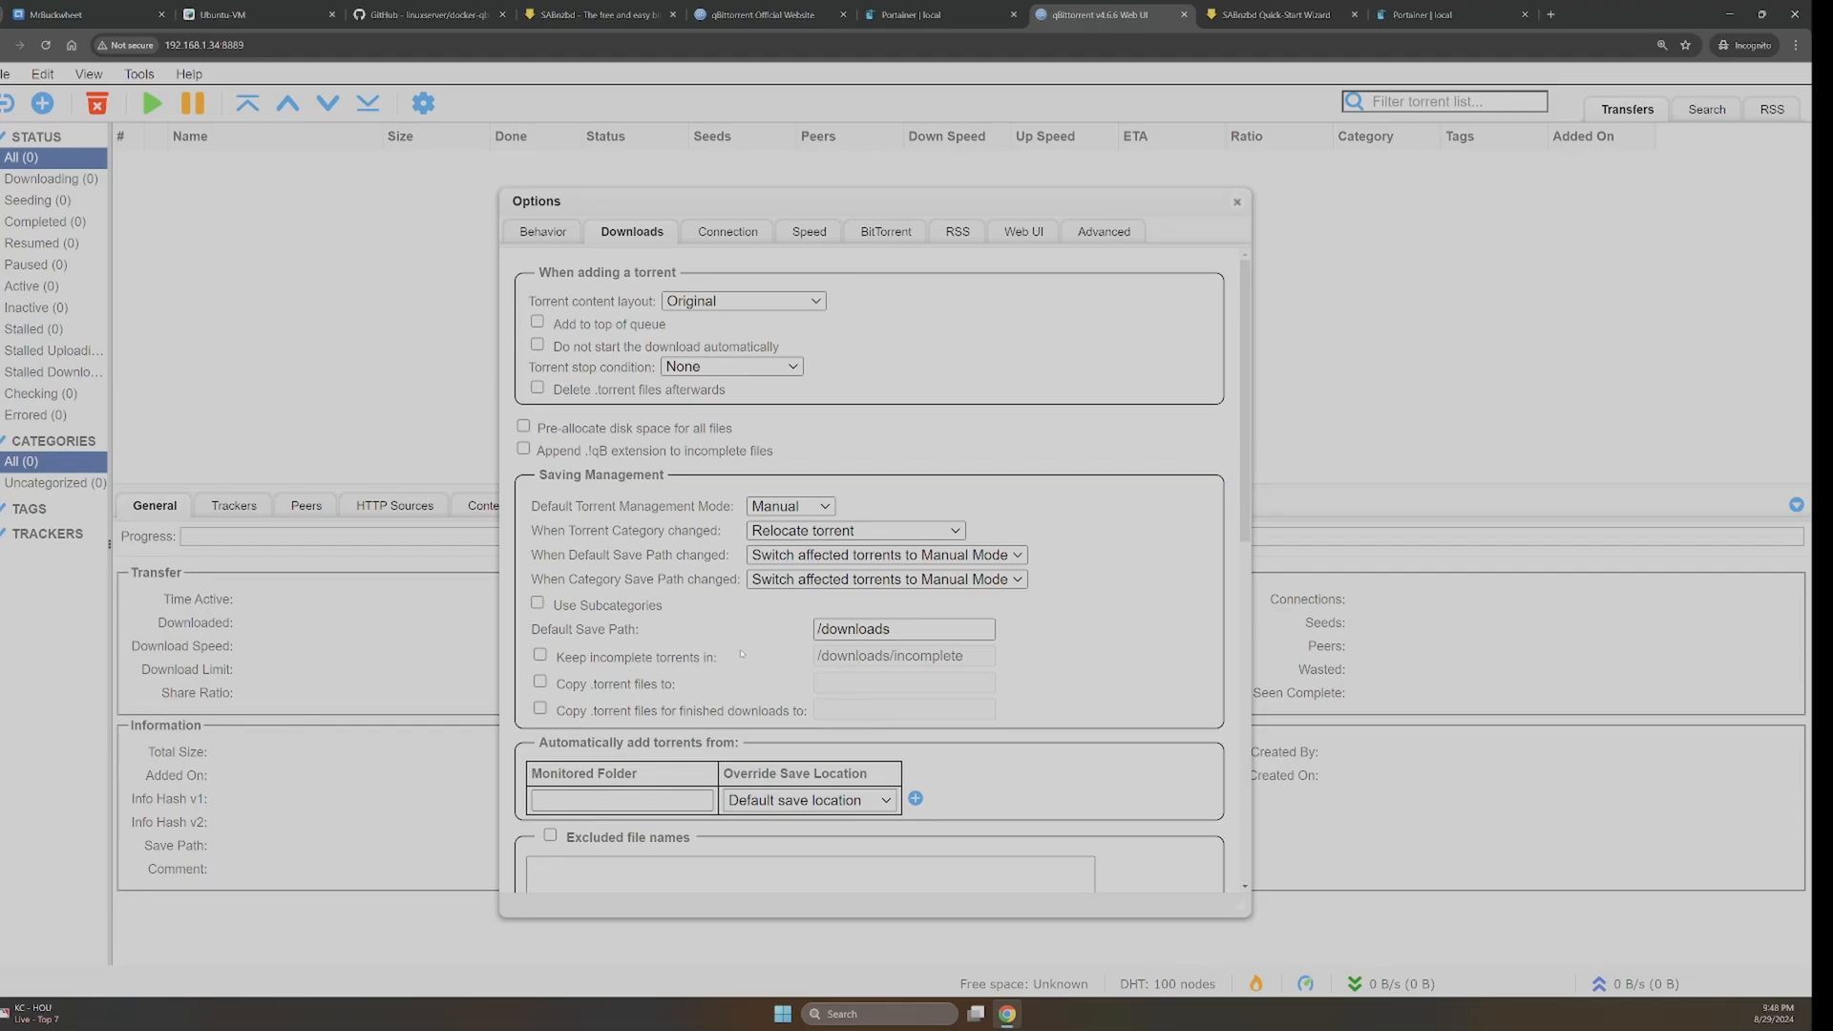
# - Look up the in-container path of the host Media folder in the qBittorrent container's volume details in Portainer
pyautogui.click(907, 14)
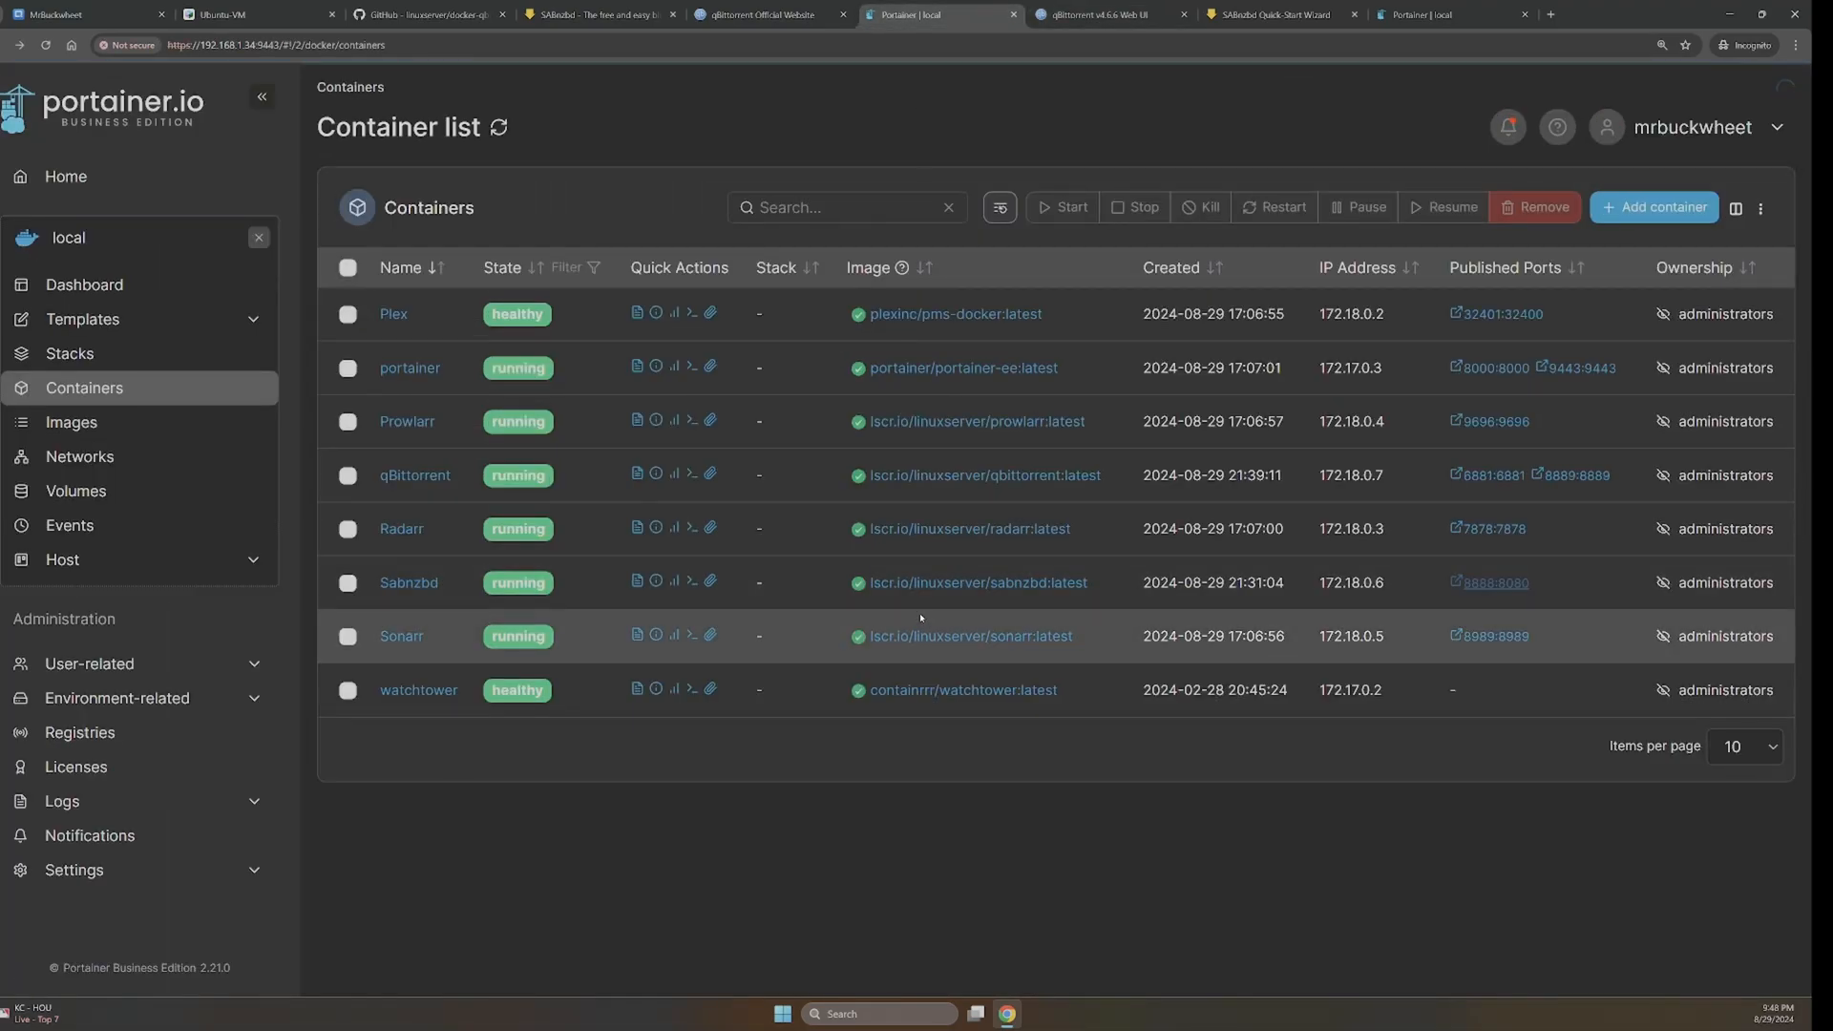
pyautogui.click(420, 477)
pyautogui.scroll(-10, 805, 549)
pyautogui.scroll(-15, 804, 548)
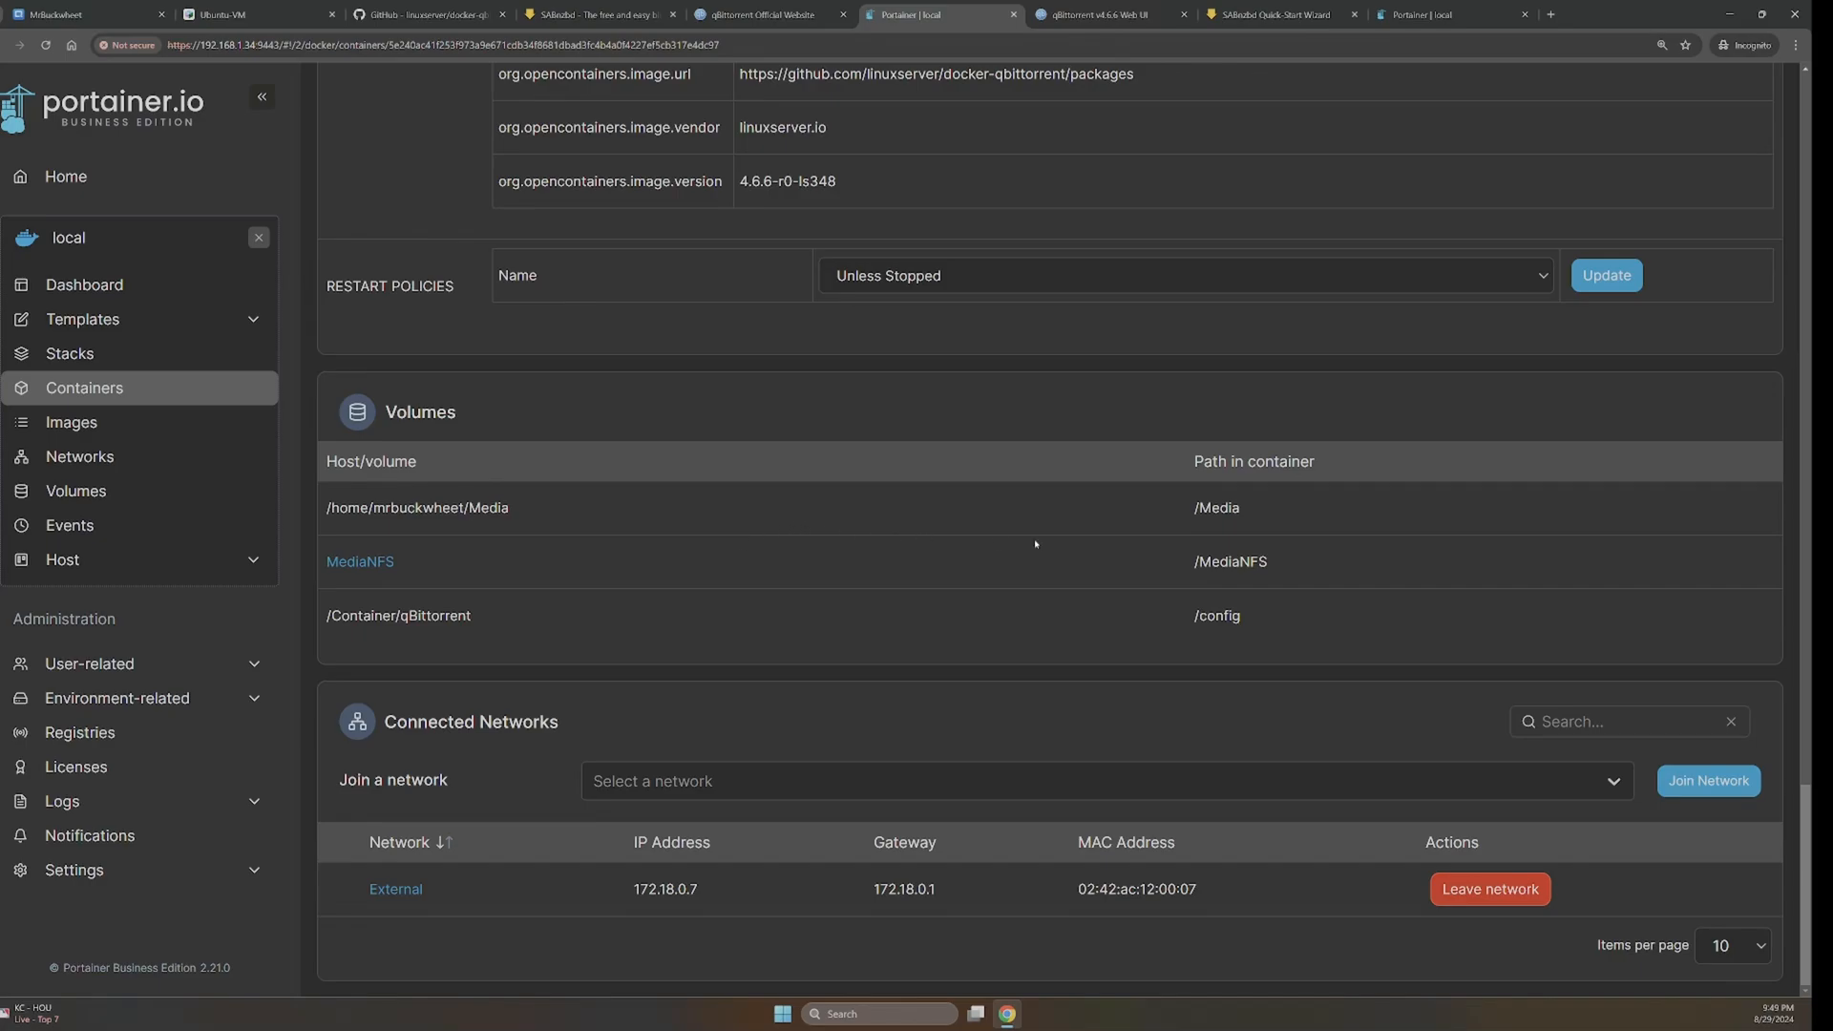
pyautogui.moveTo(1239, 510); pyautogui.dragTo(1162, 516)
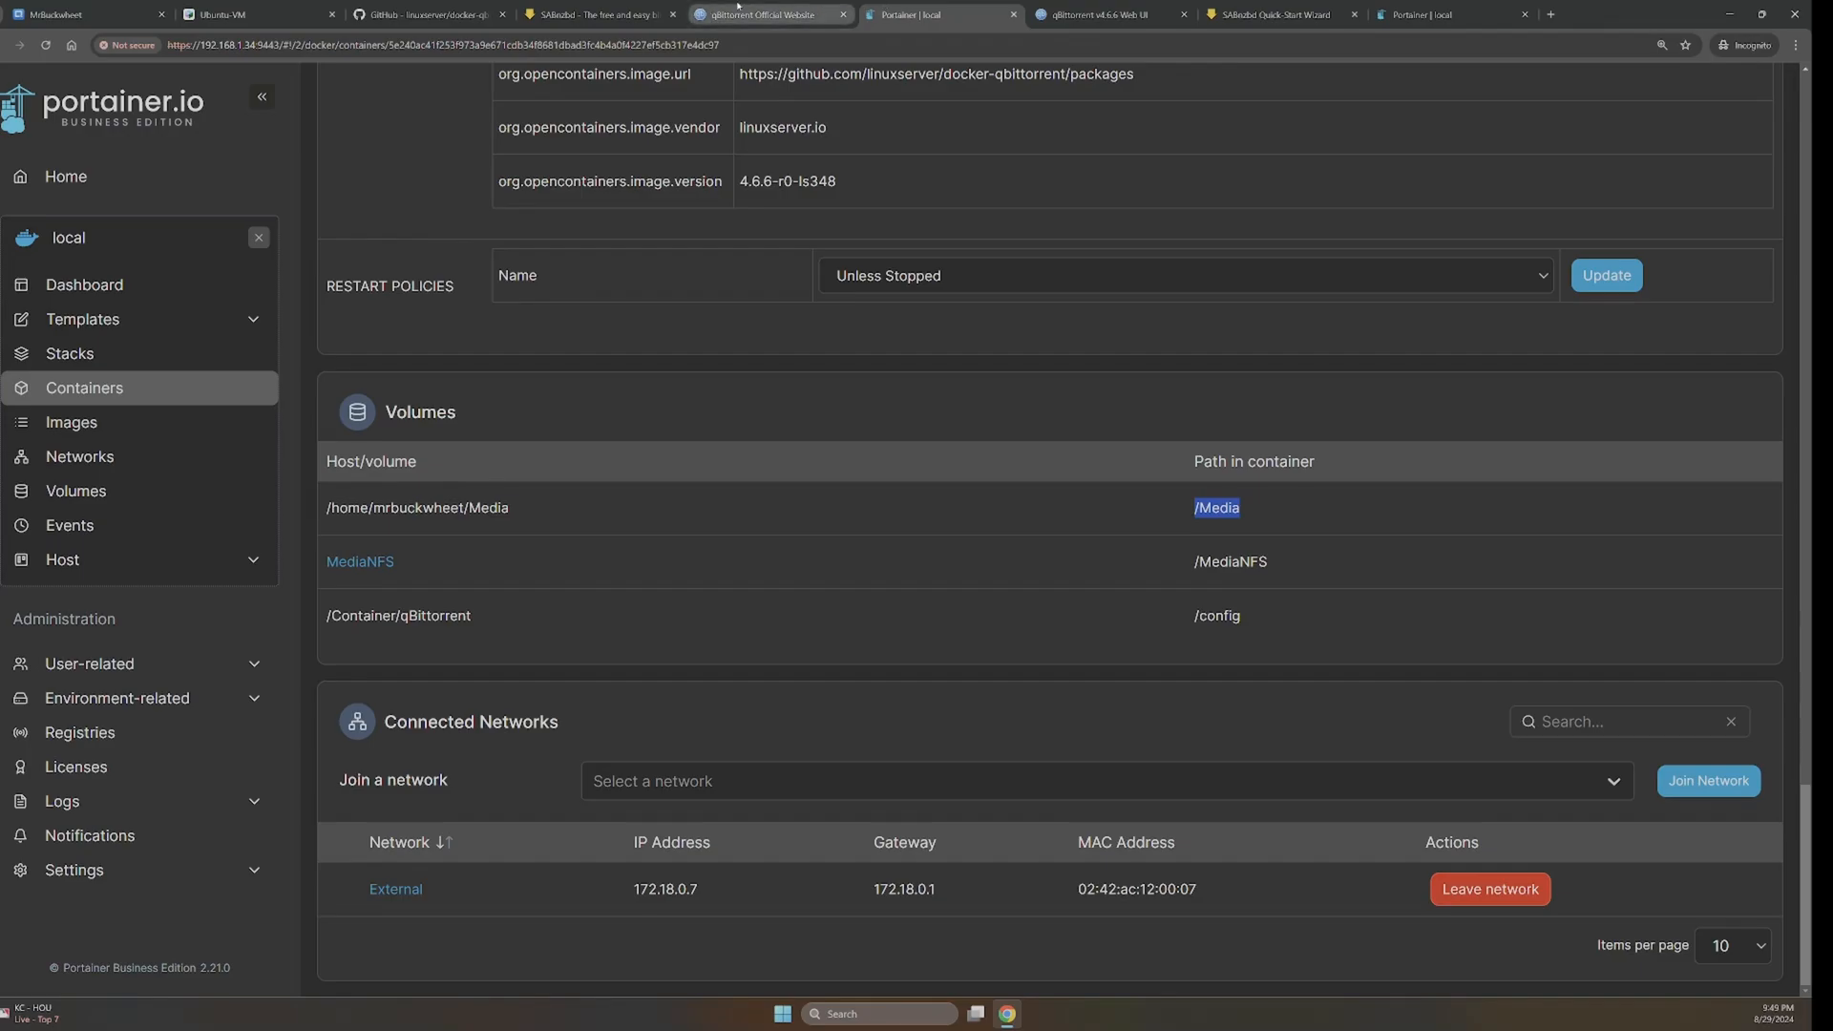
# - Close the qBittorrent official website and the SABnzbd website pages
pyautogui.click(763, 14)
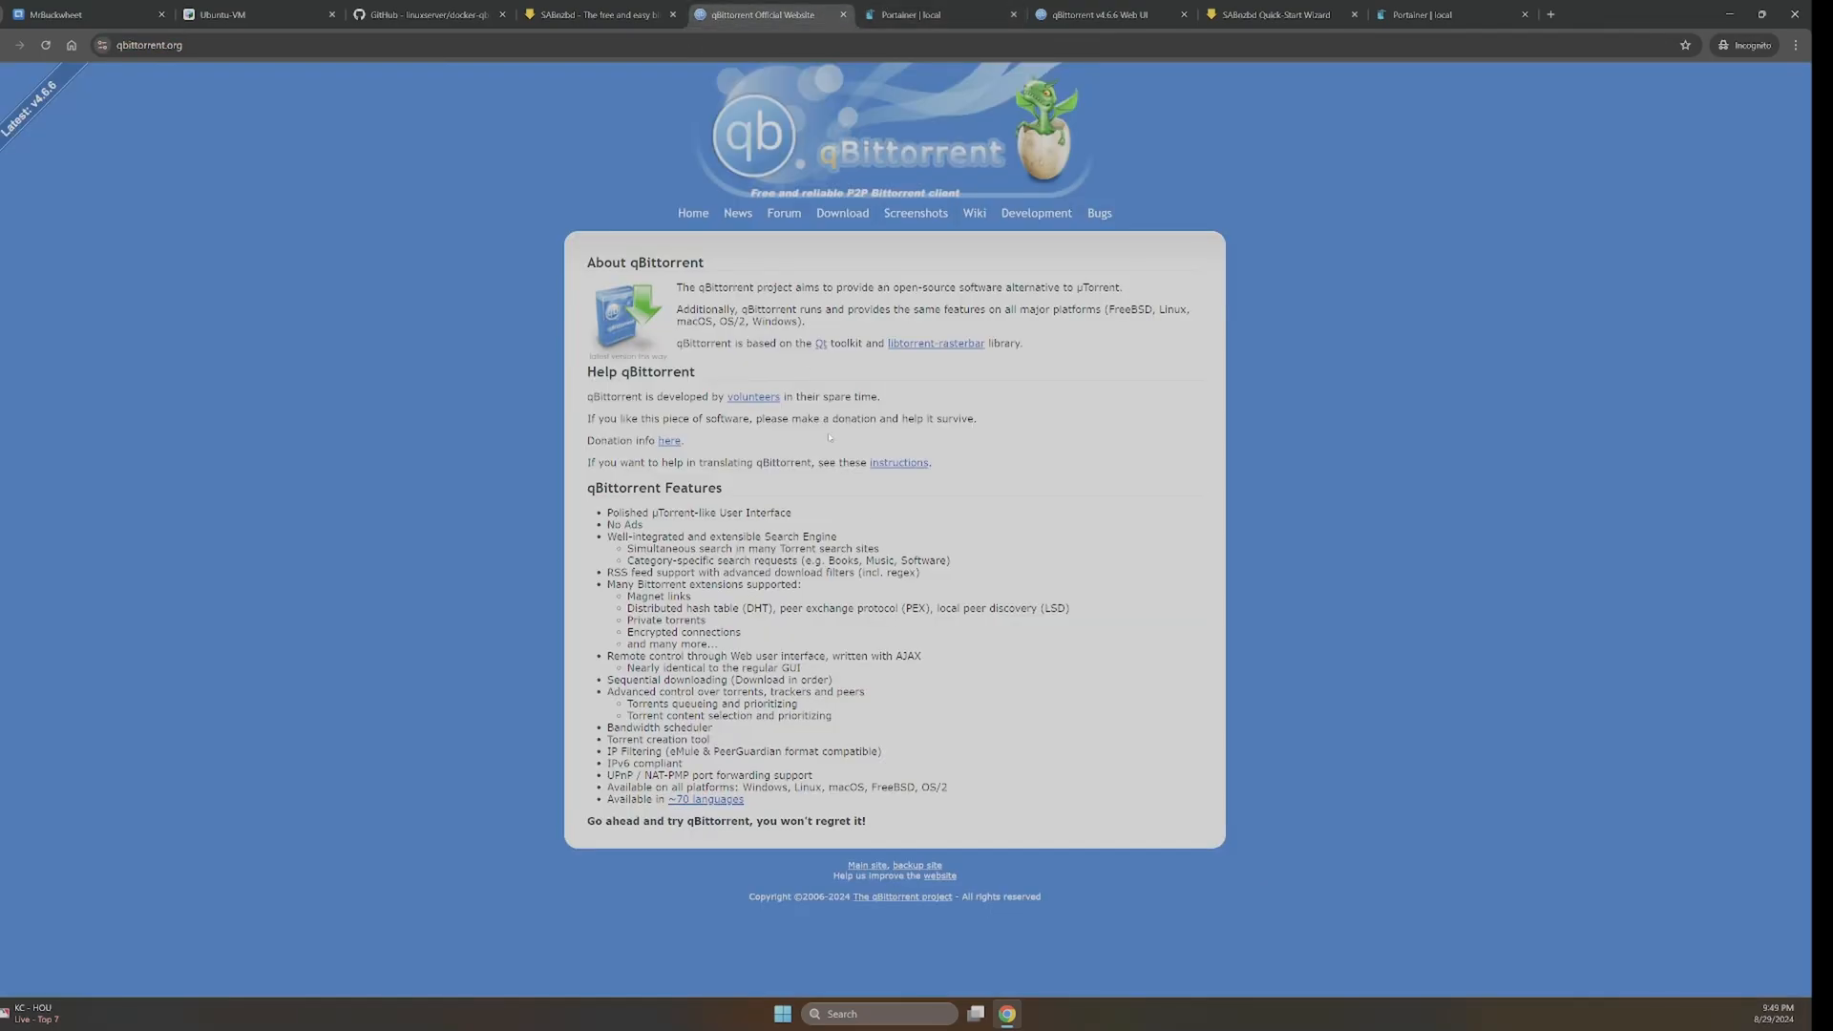
pyautogui.click(843, 15)
pyautogui.click(578, 15)
pyautogui.click(677, 17)
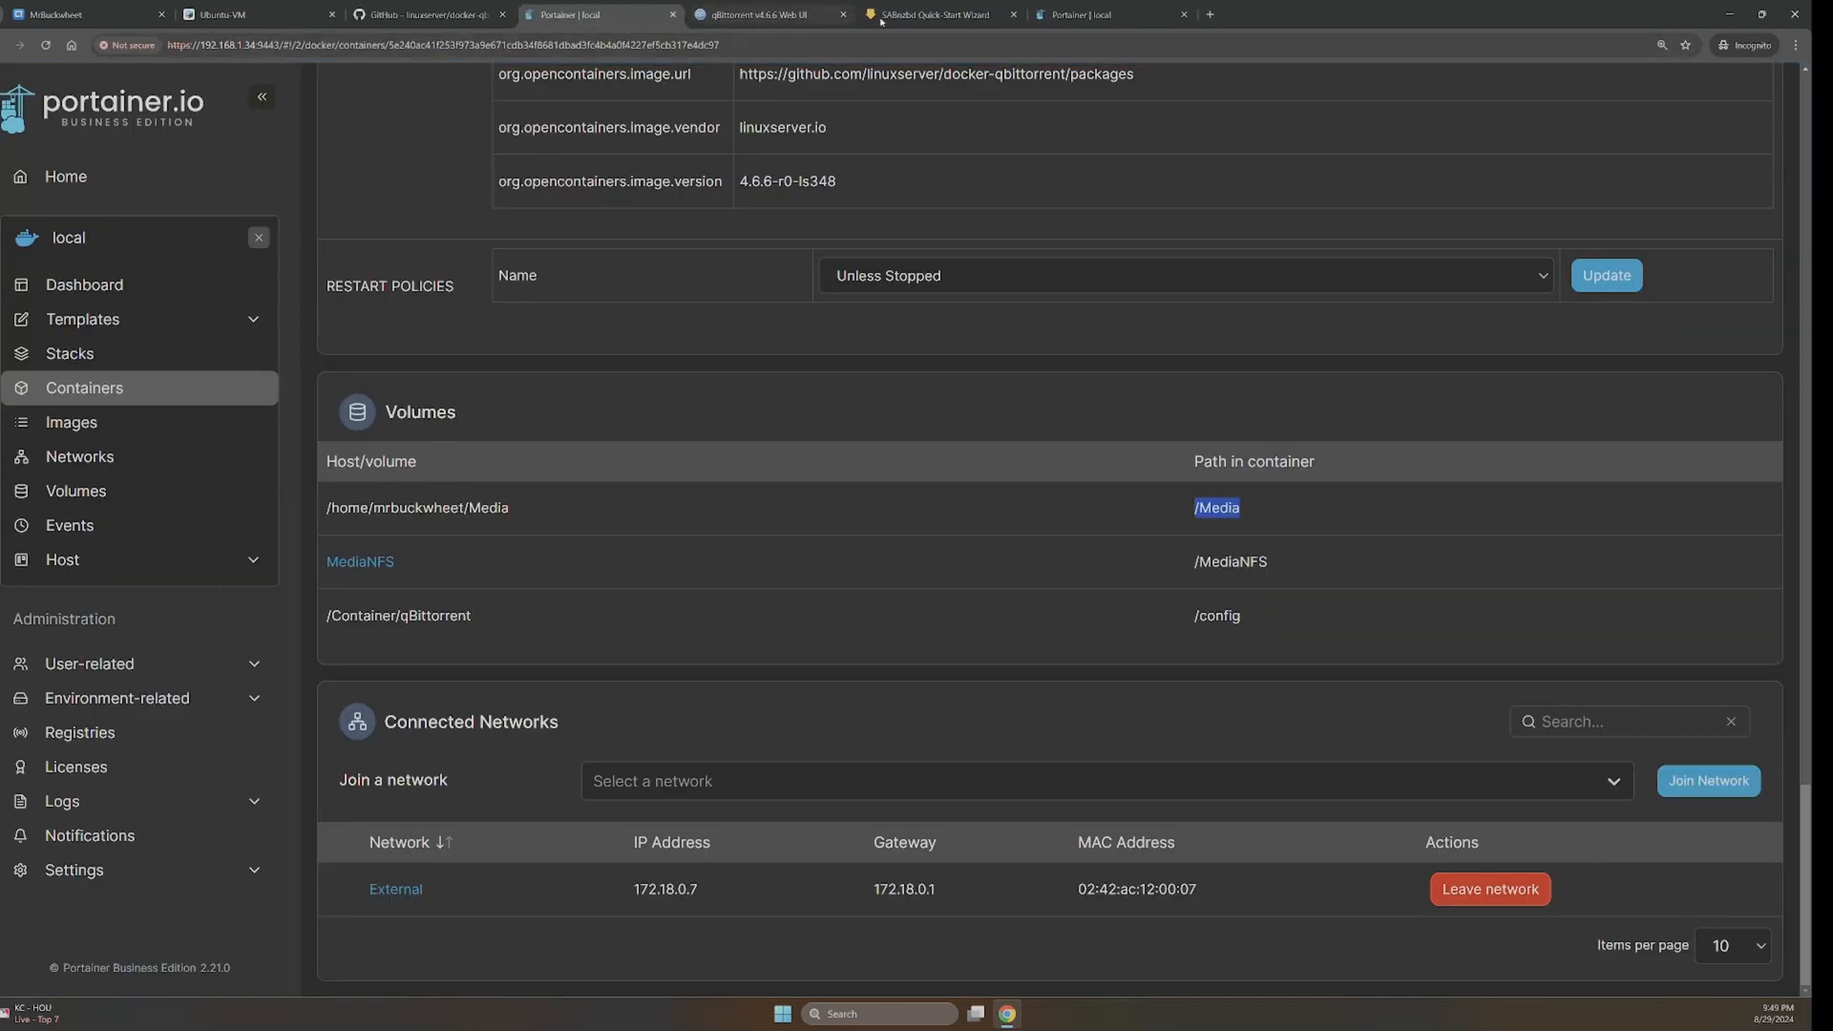
# - Switch back to qBittorrent's web interface and set the default save path to /Media/Downloads/Complete
pyautogui.click(762, 14)
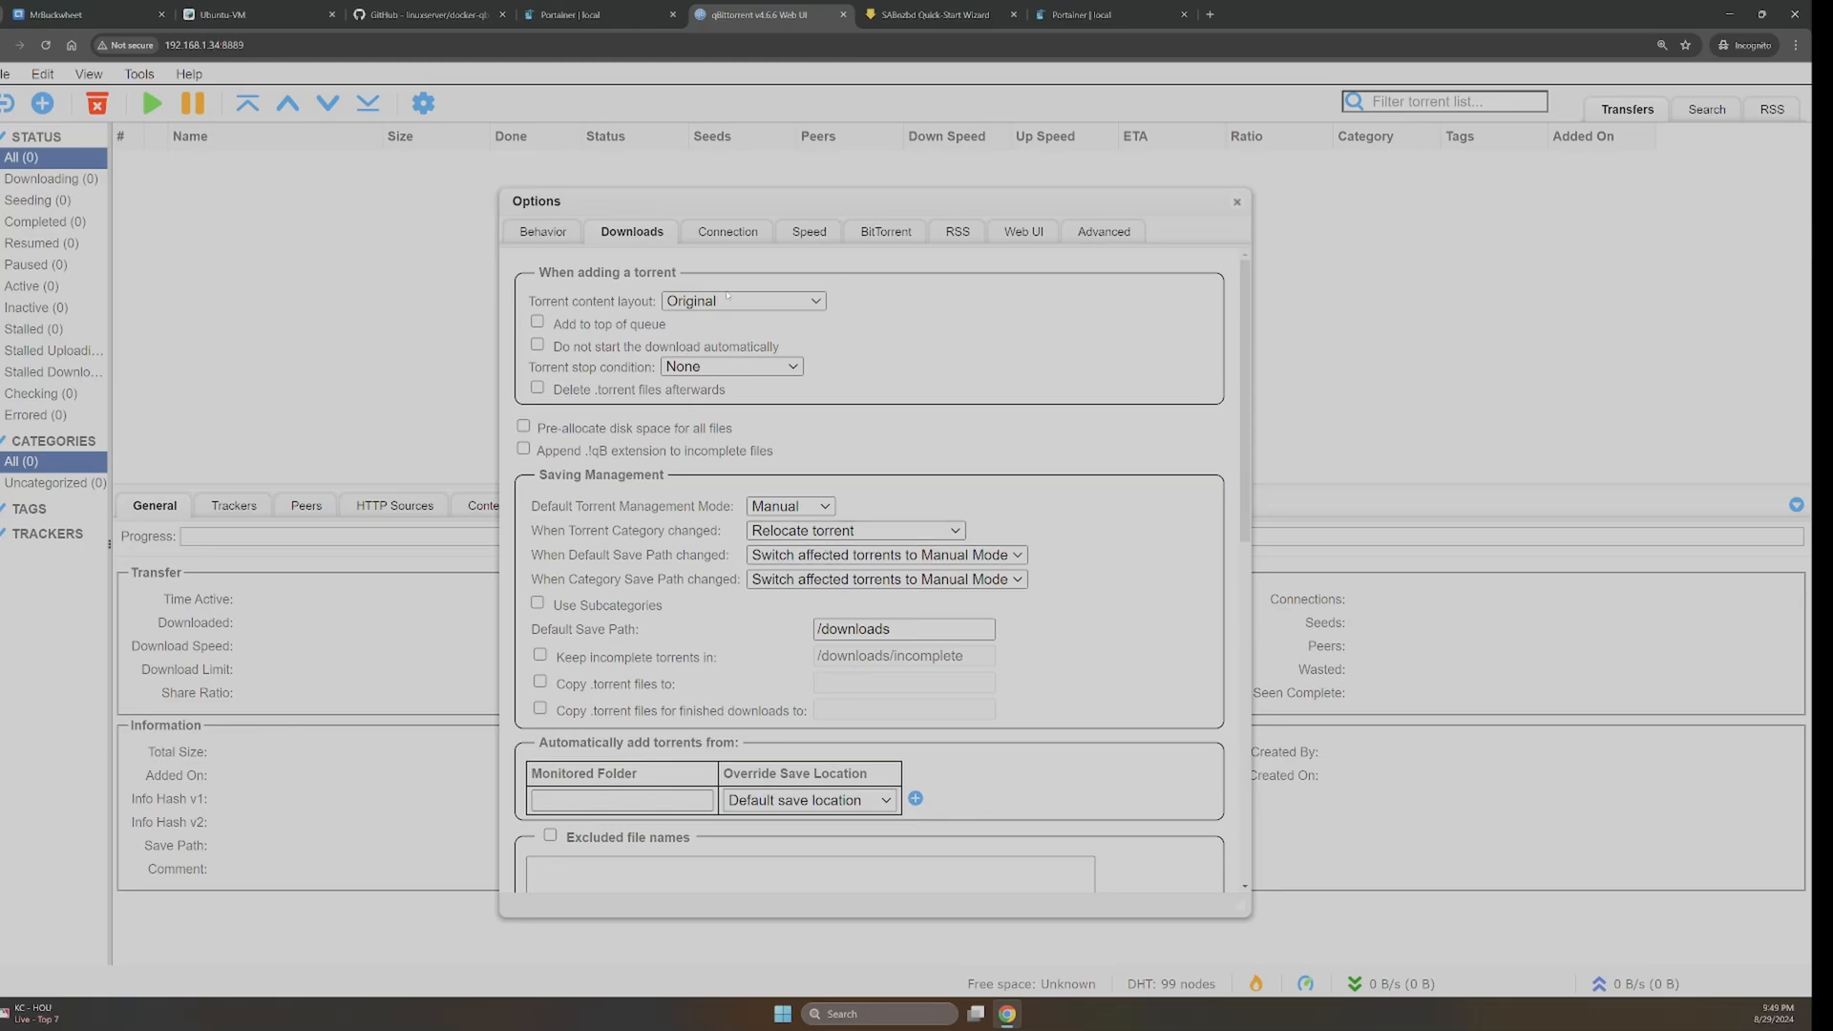
pyautogui.click(891, 629)
pyautogui.doubleClick(892, 628)
pyautogui.write('Media/D')
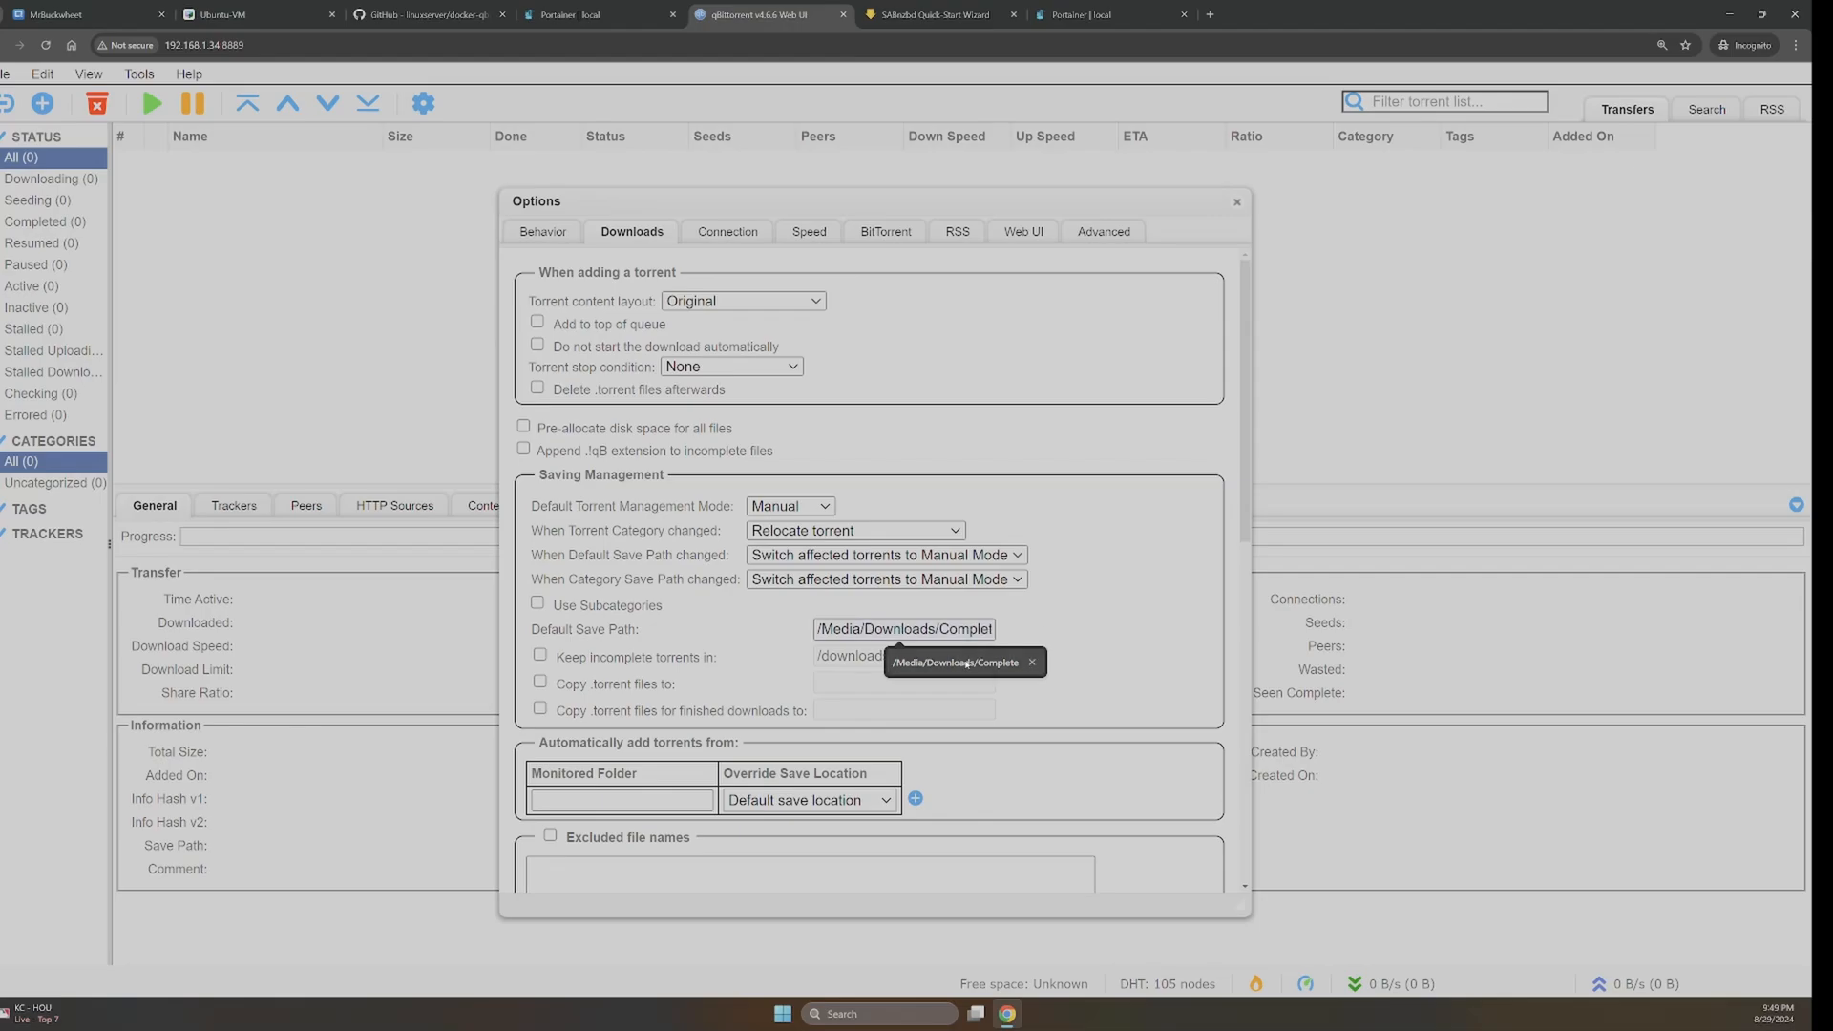
pyautogui.click(945, 662)
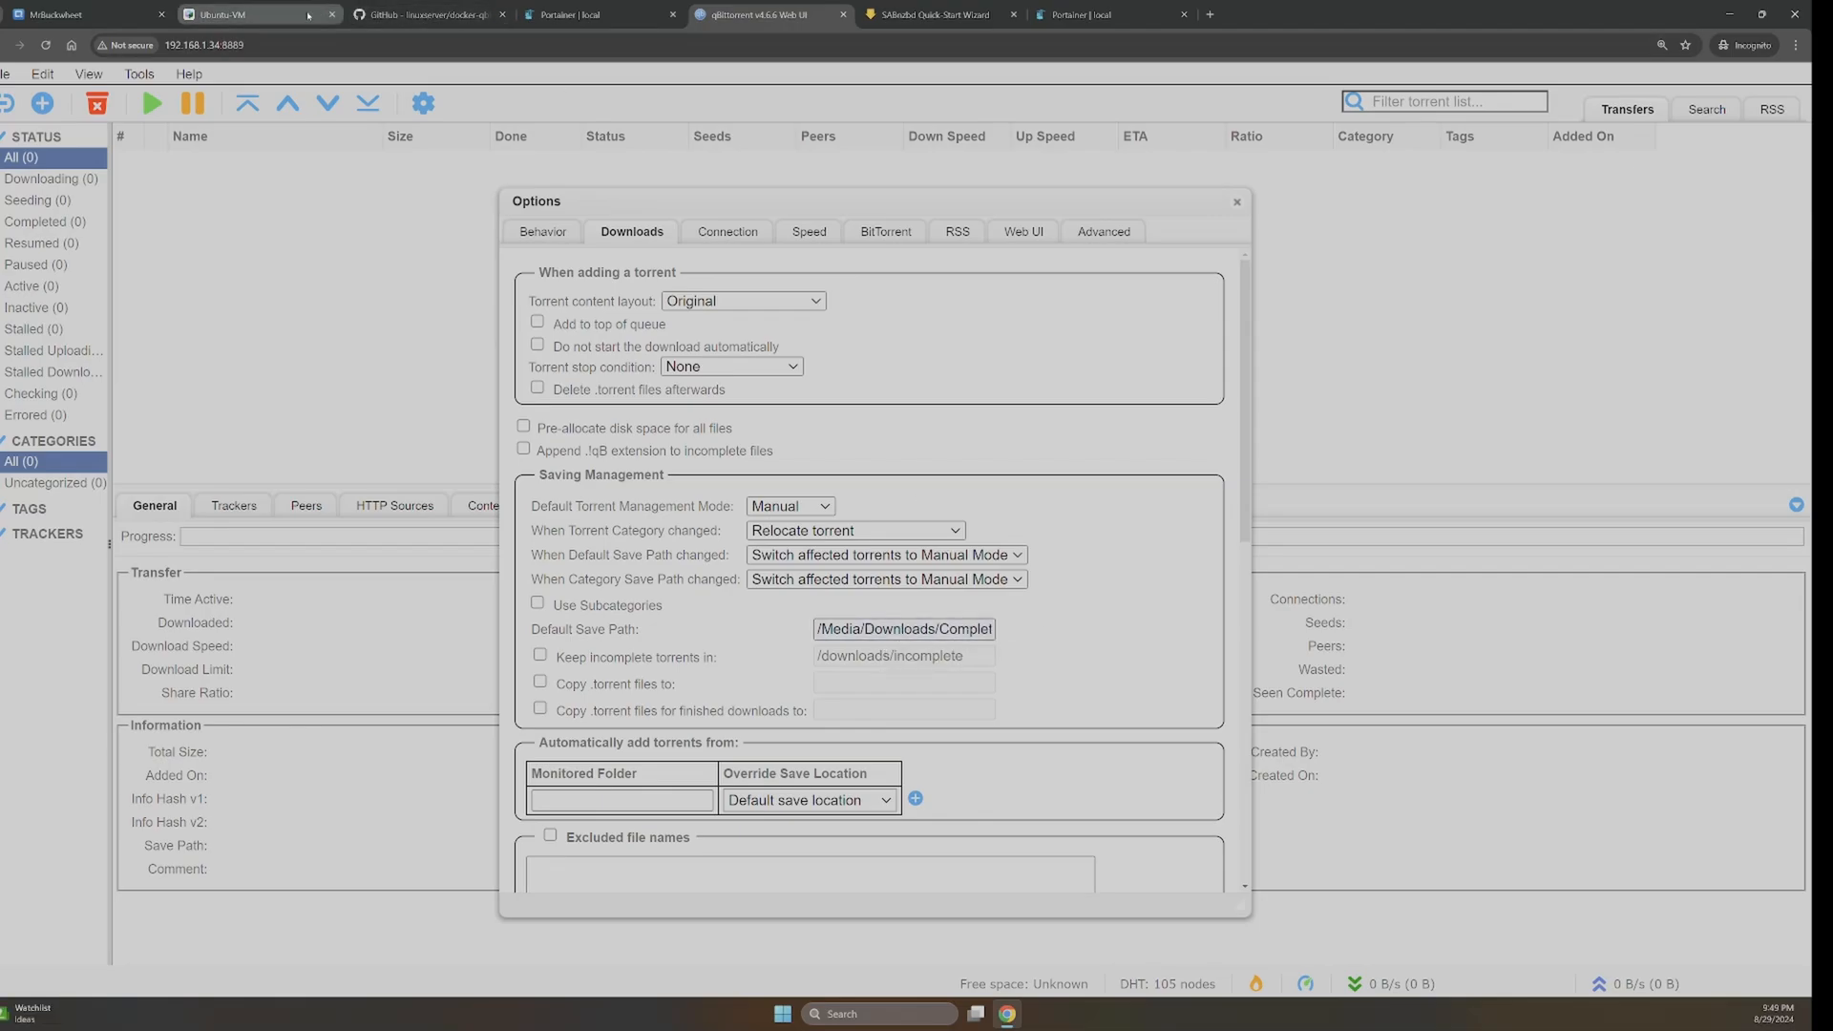
# - Switch to the Ubuntu VM and check the Complete and Incomplete folders inside Home/Media/Downloads
pyautogui.click(206, 11)
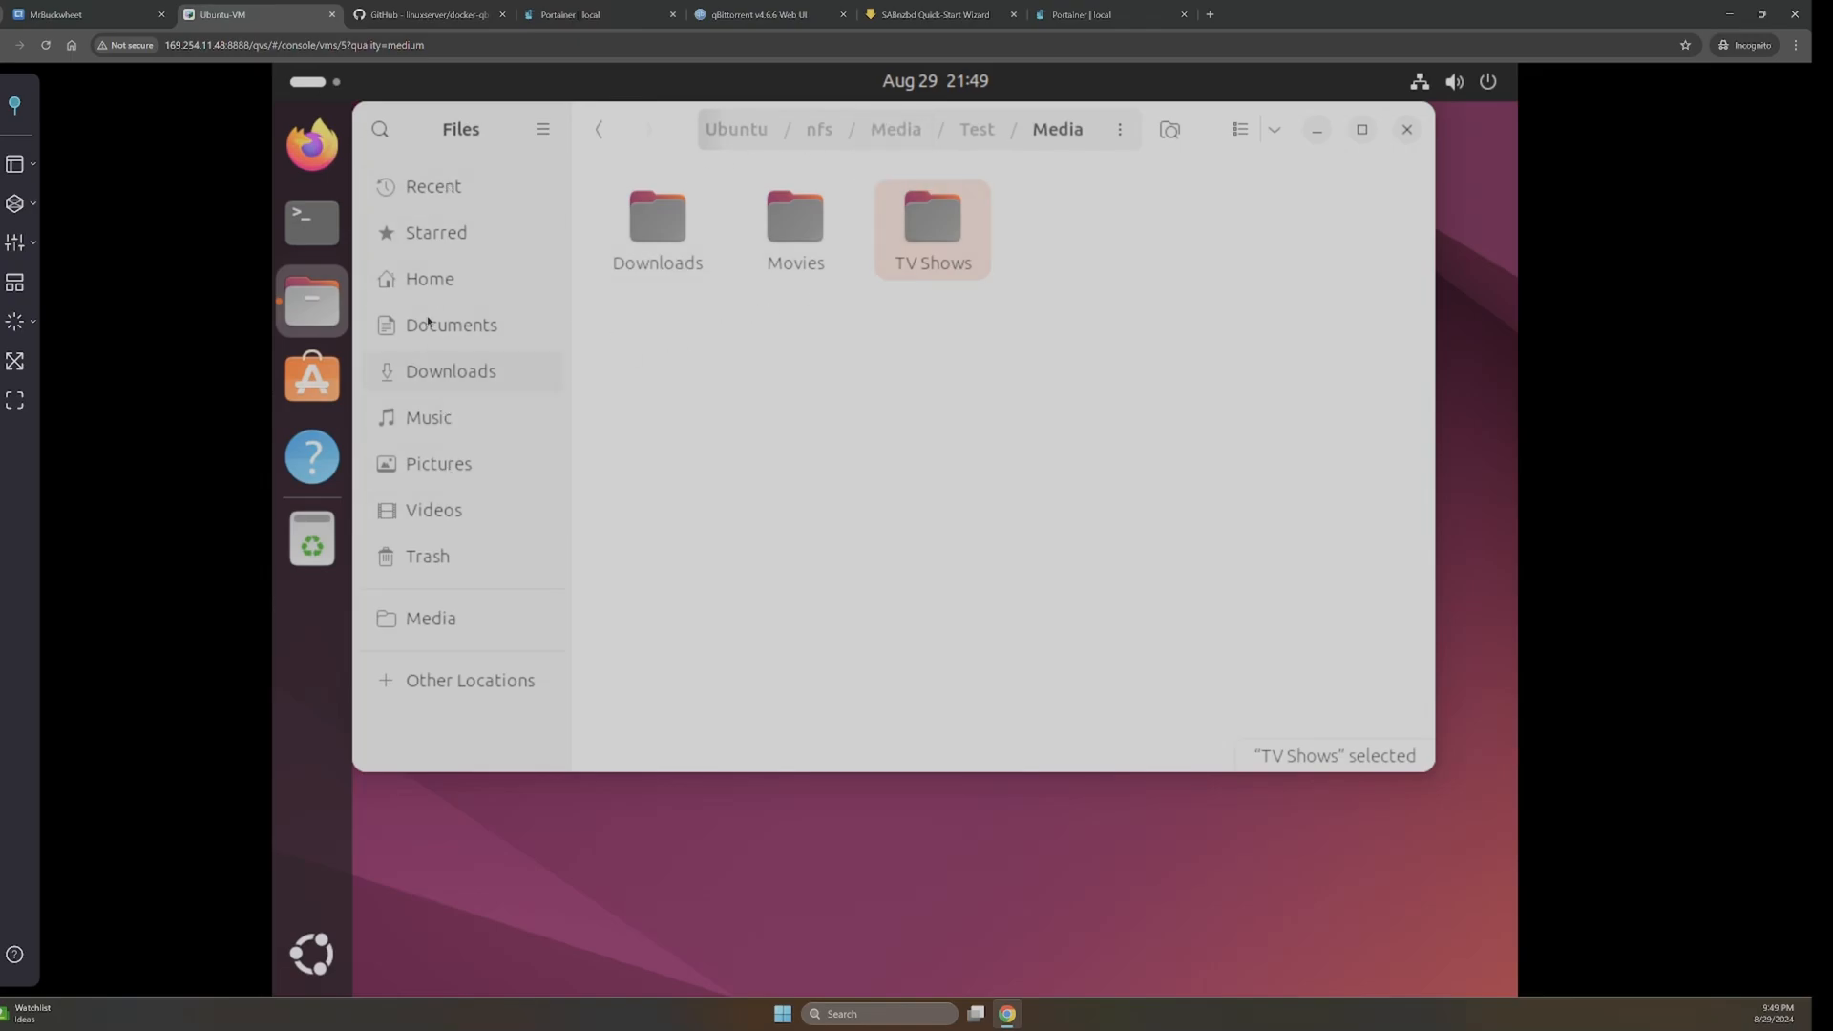
pyautogui.click(435, 285)
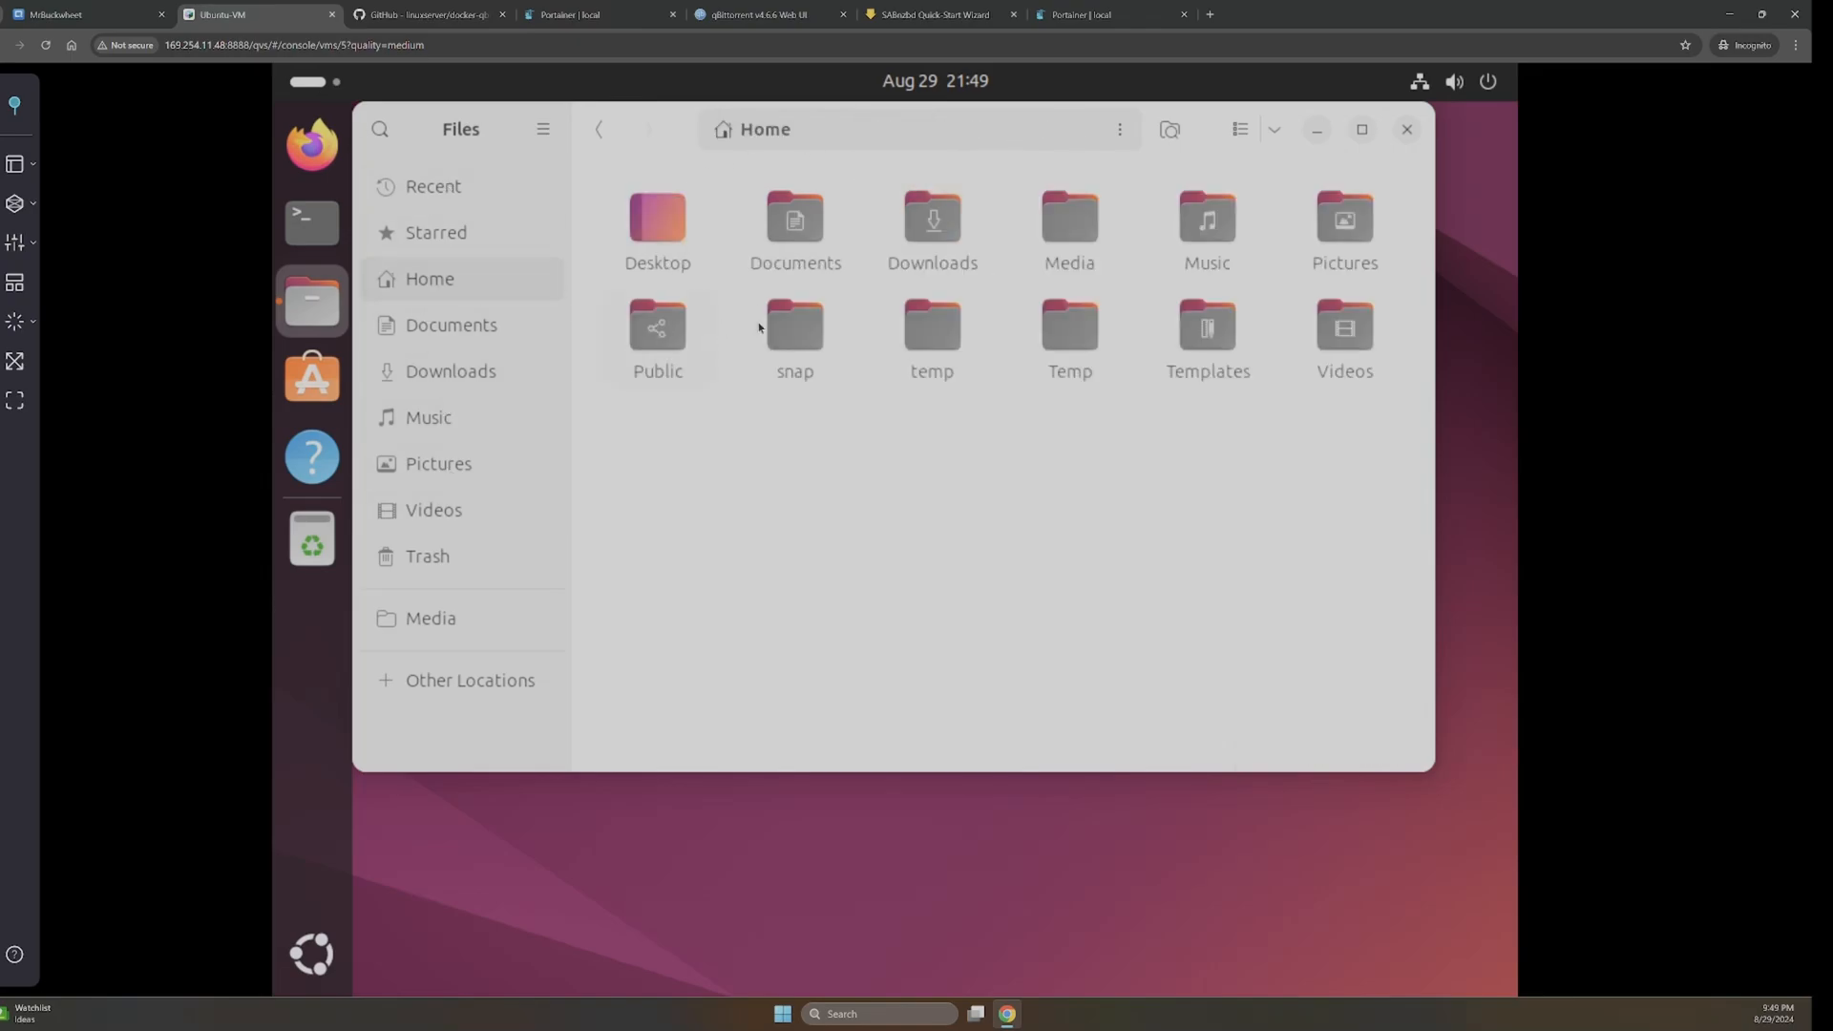
pyautogui.doubleClick(1083, 217)
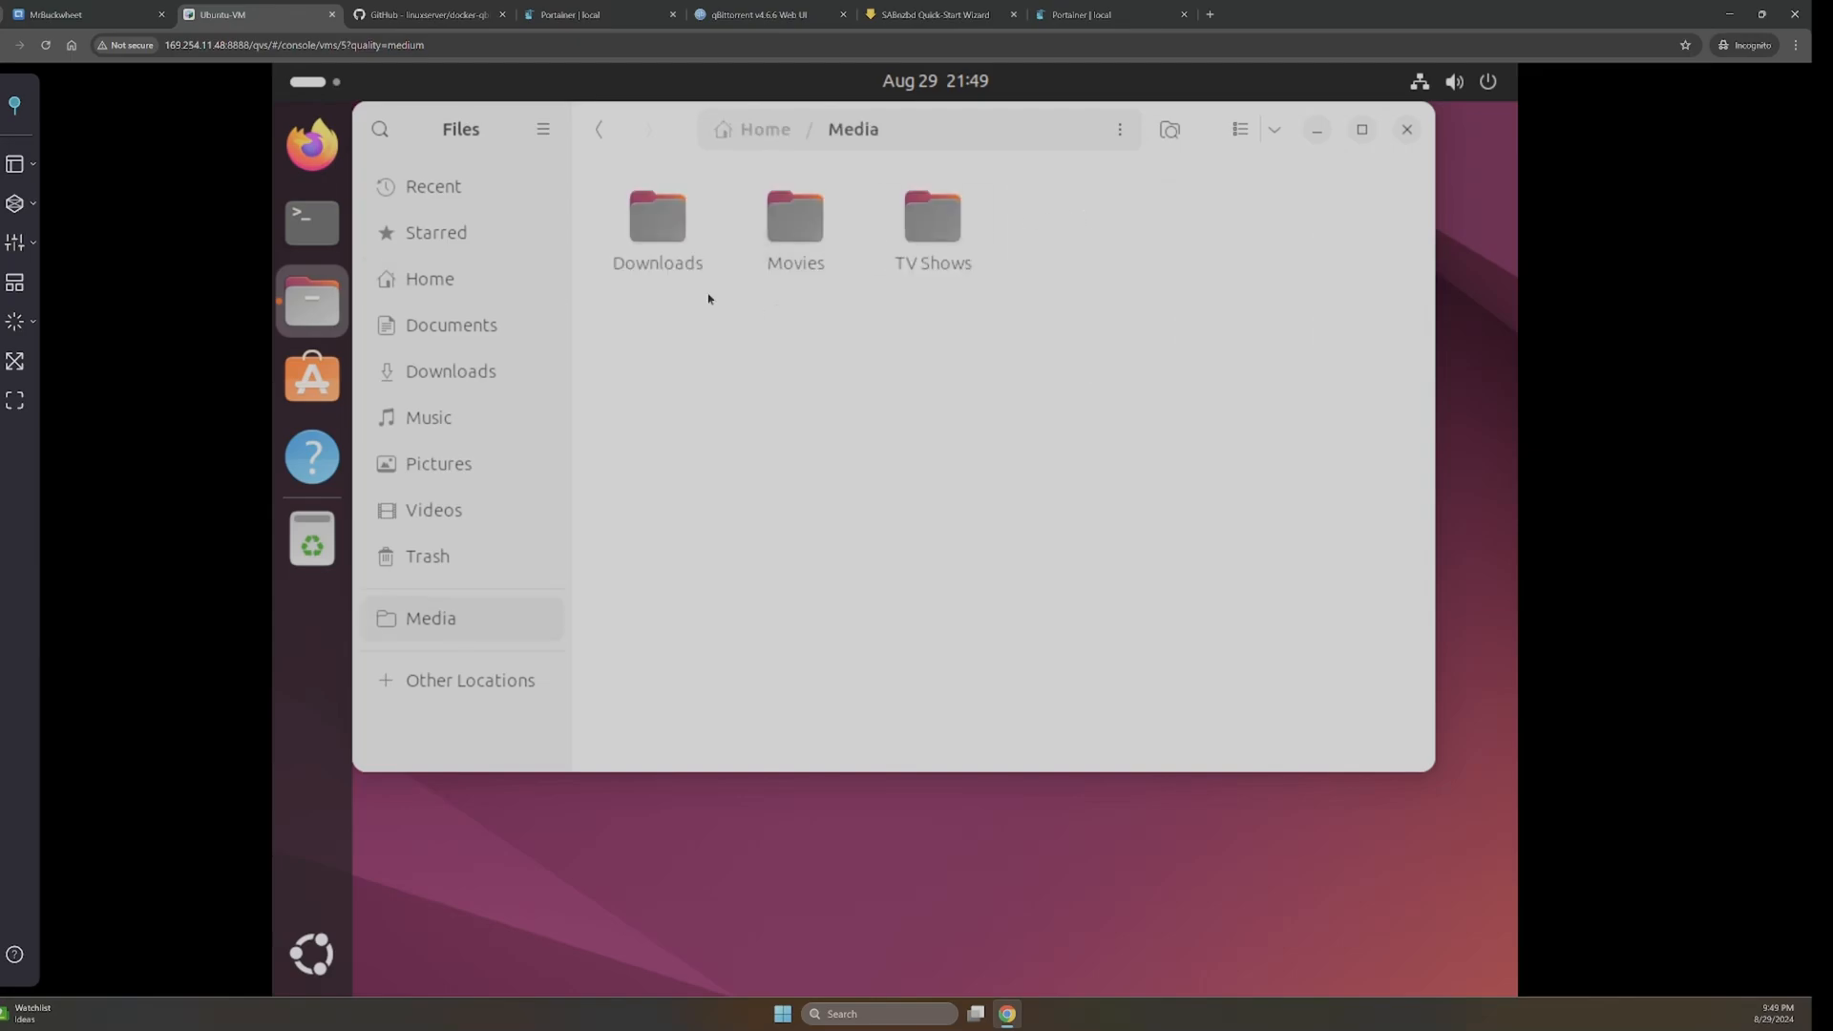
pyautogui.doubleClick(658, 224)
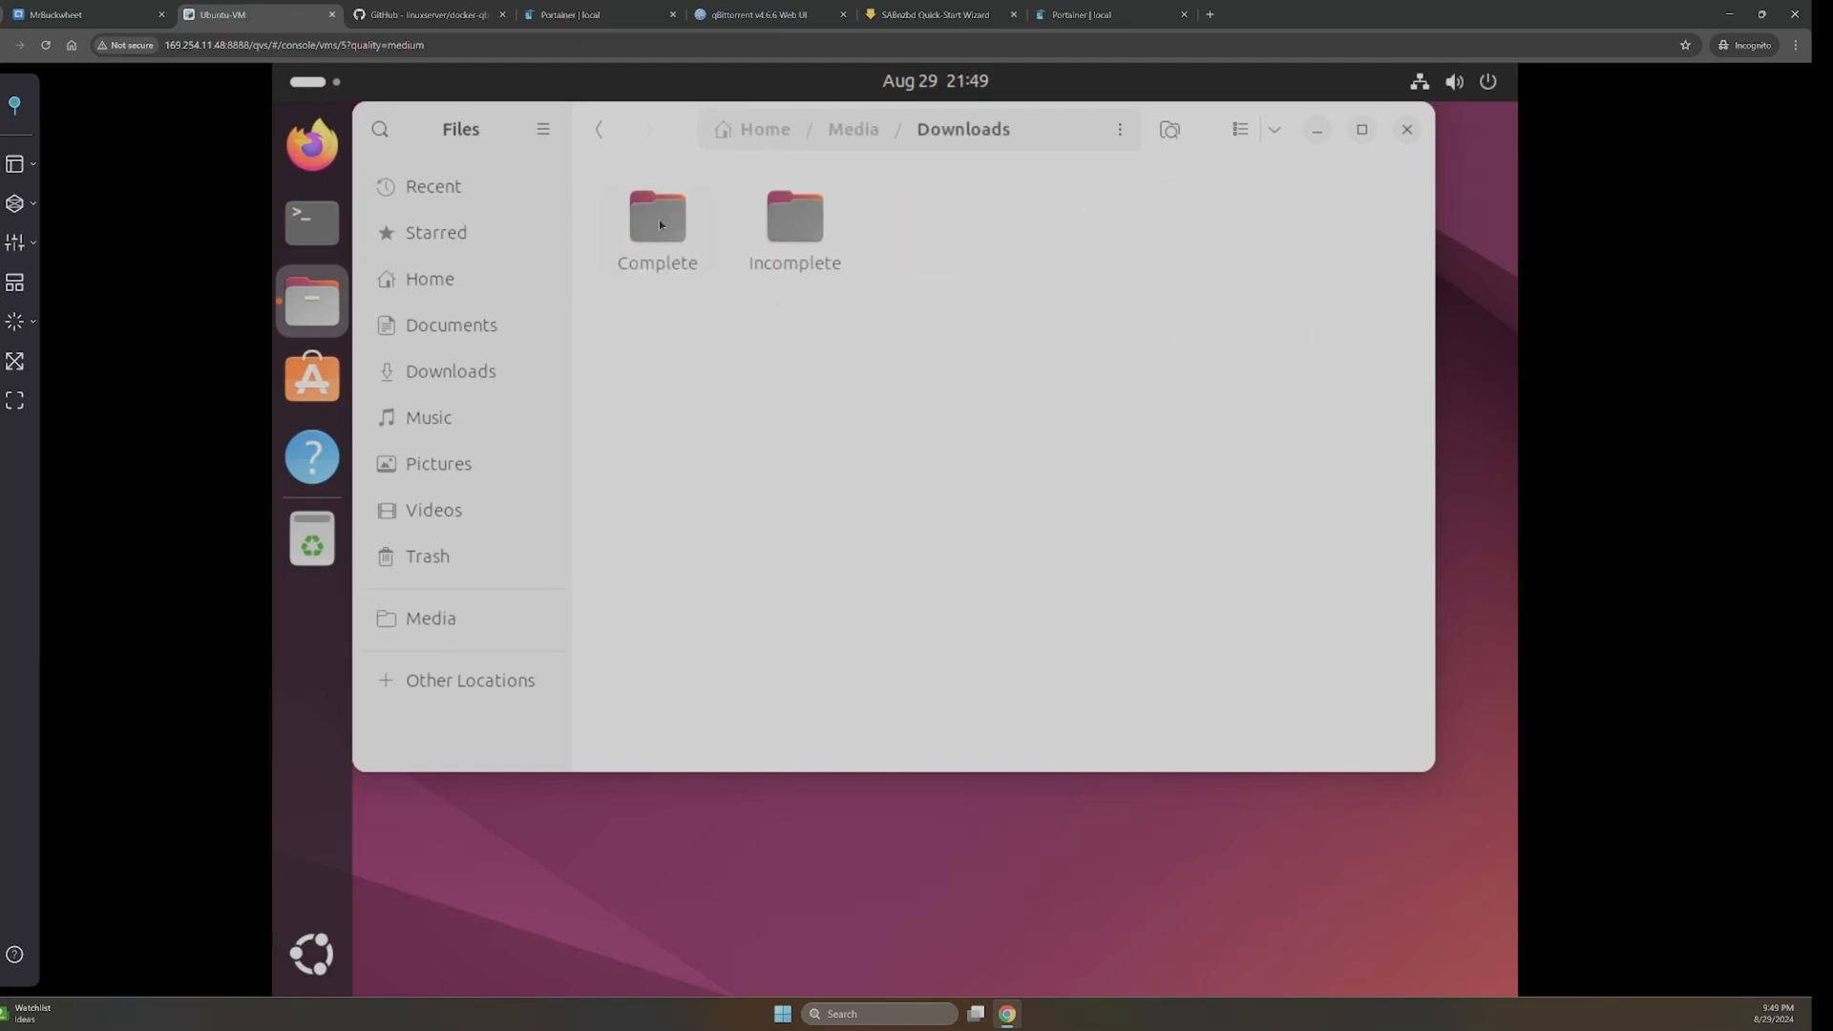
pyautogui.doubleClick(658, 224)
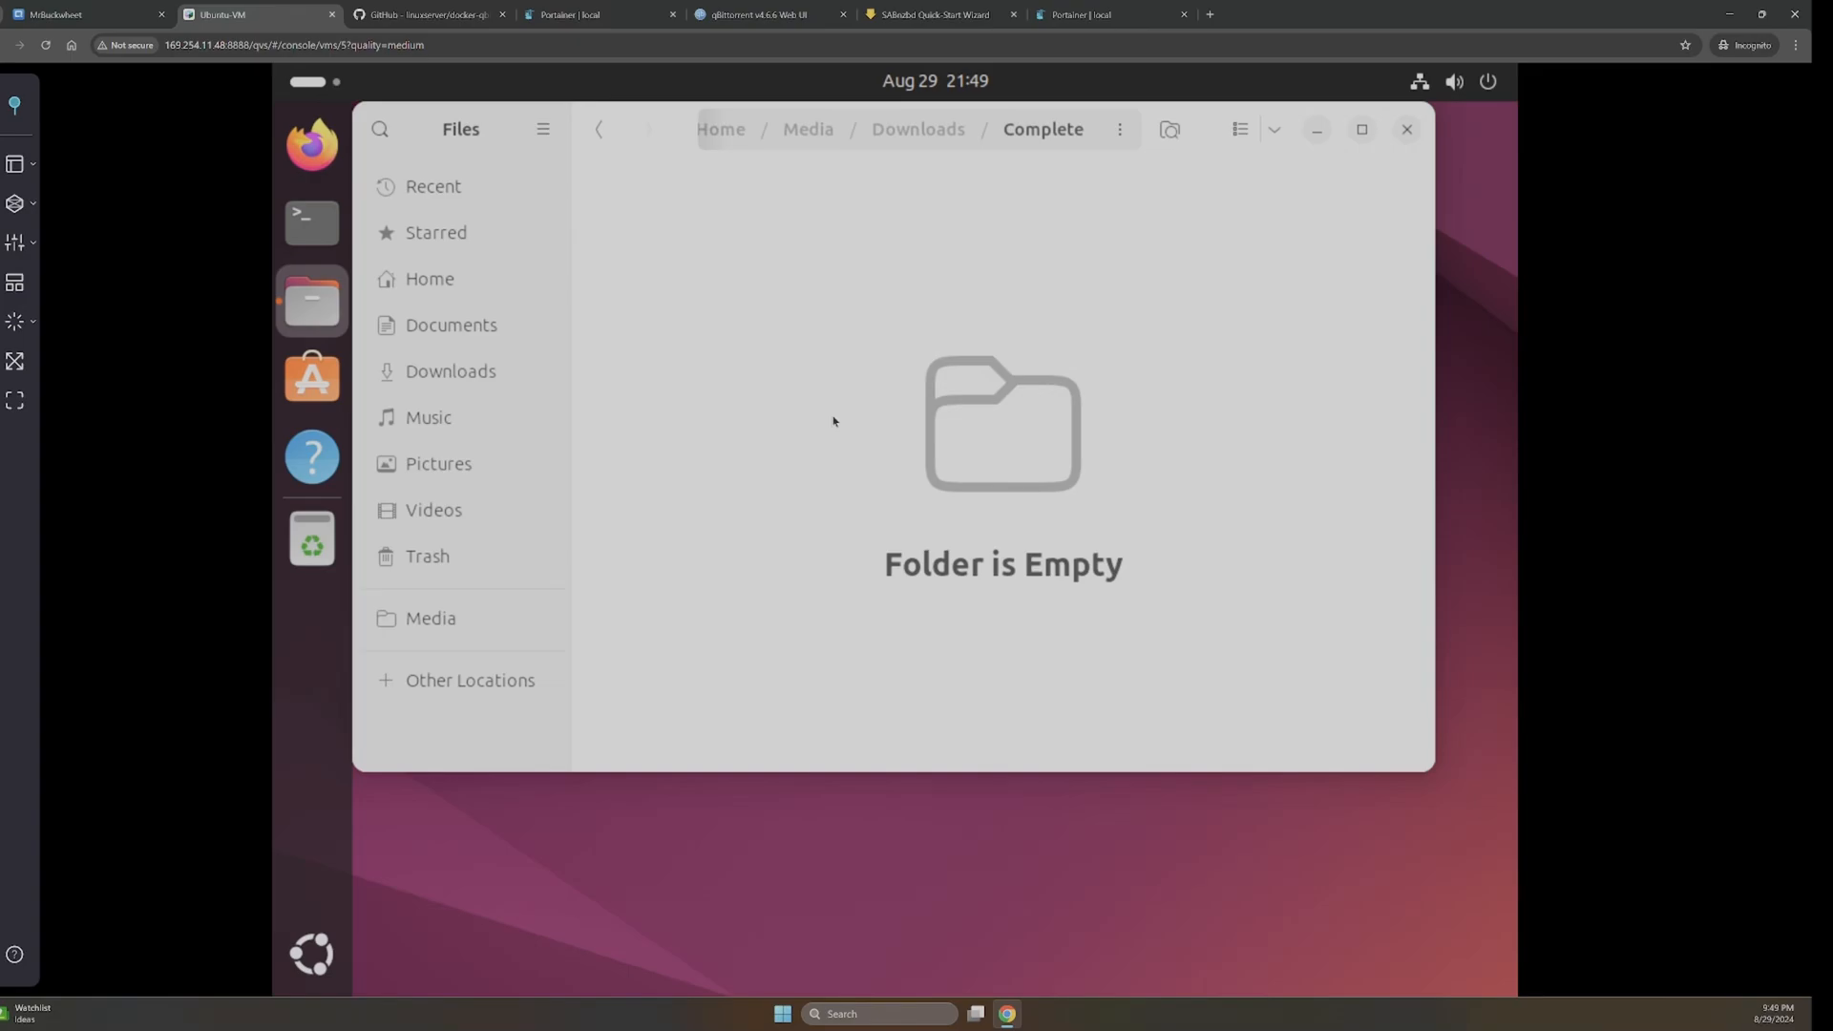
pyautogui.click(921, 130)
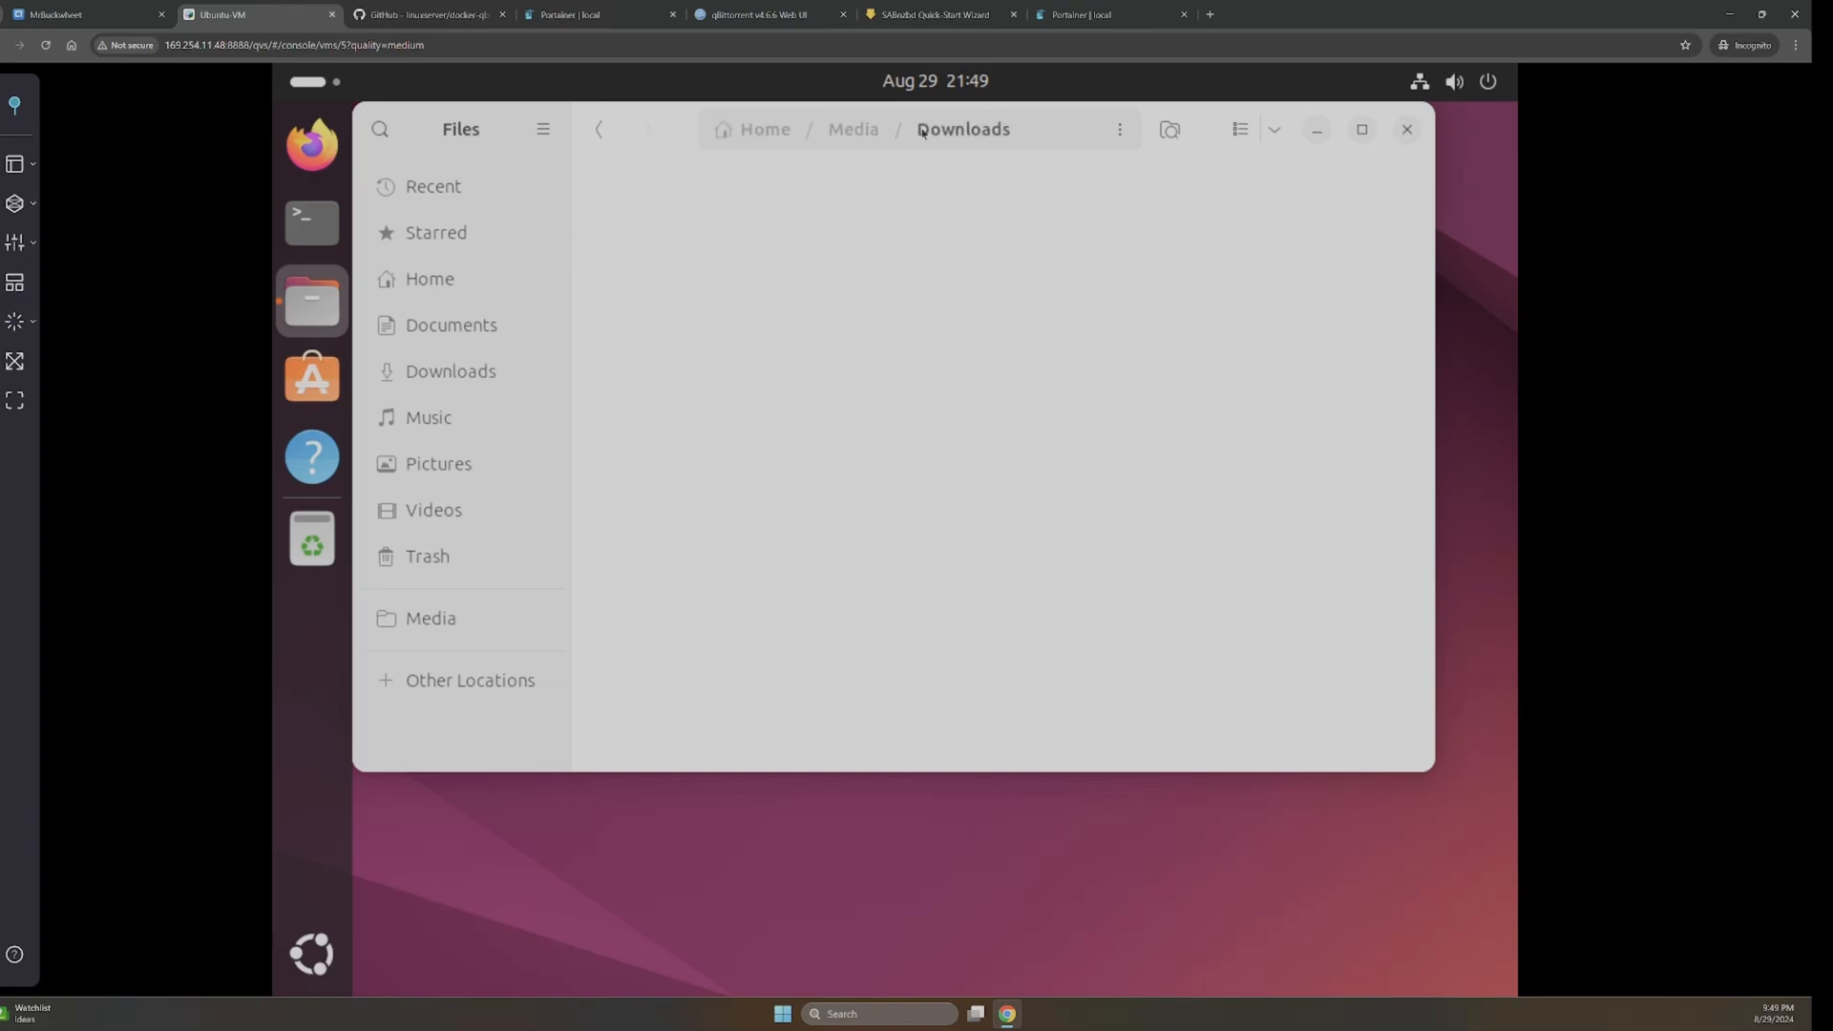
pyautogui.doubleClick(777, 226)
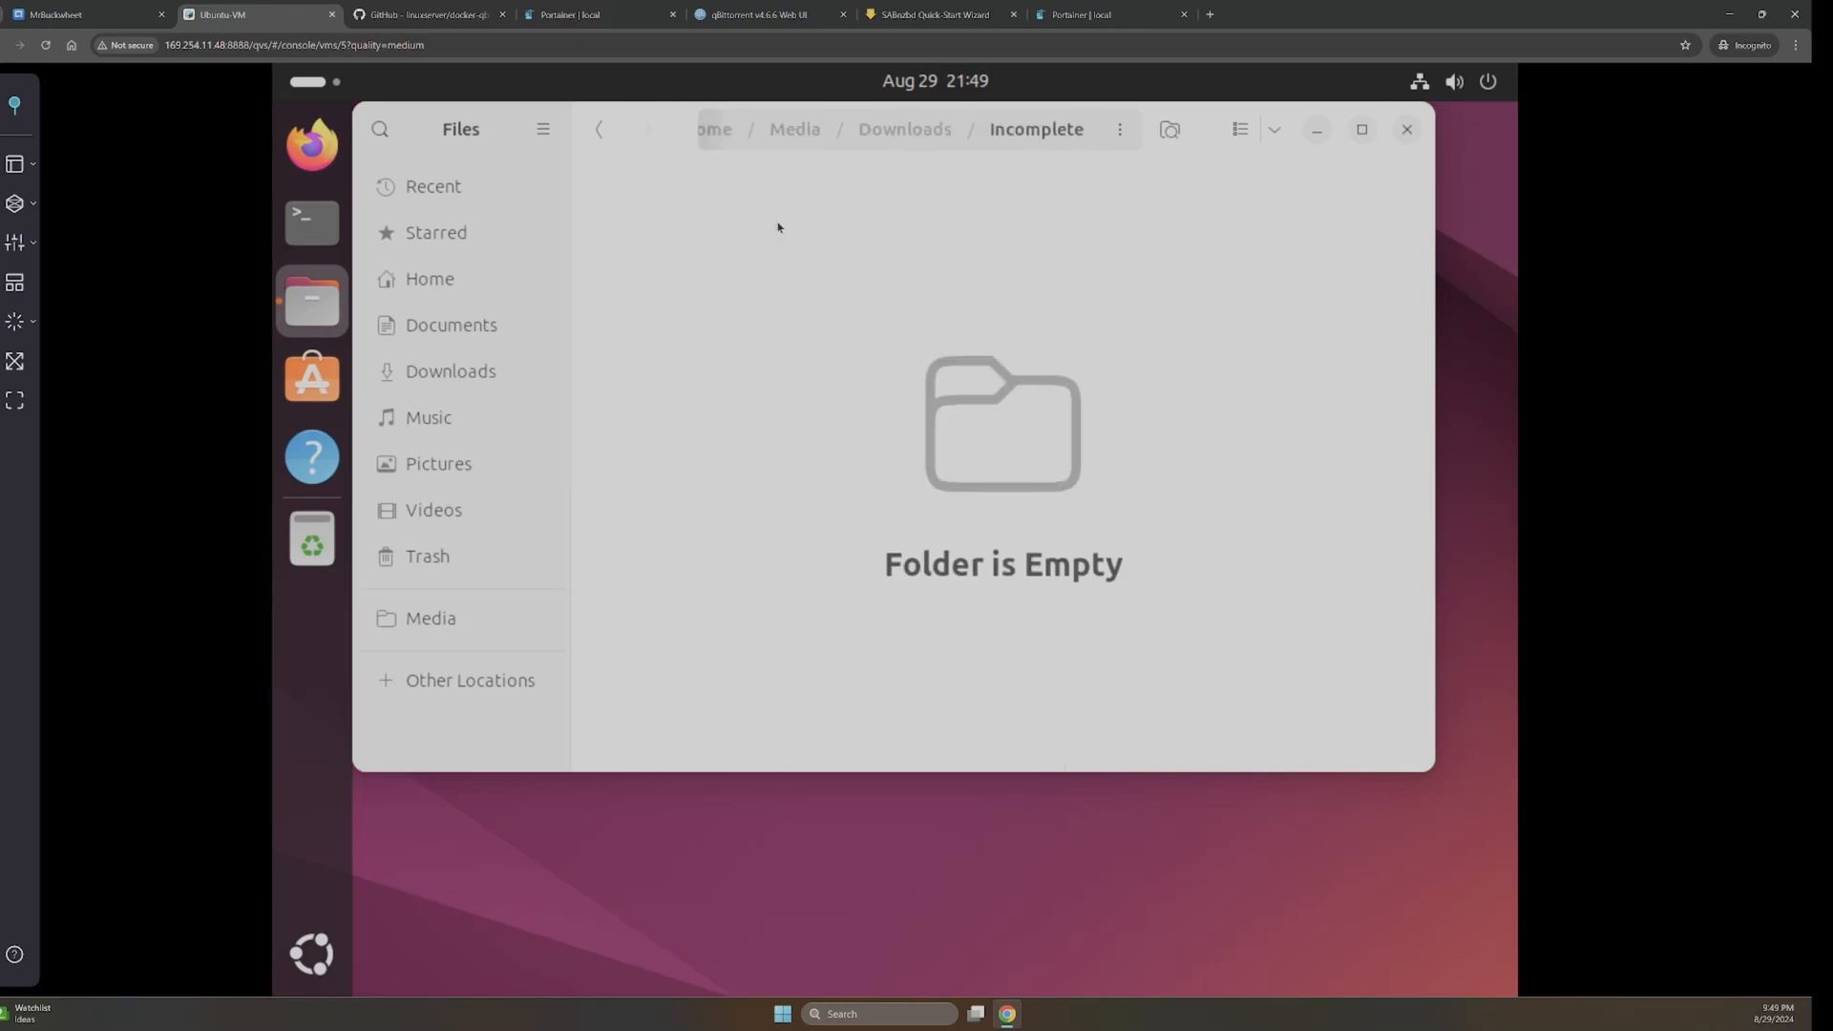
# - Enable keeping incomplete torrents in qBittorrent, set their folder to /Media/Downloads/Incomplete based on the default save path, and save the options
pyautogui.click(758, 14)
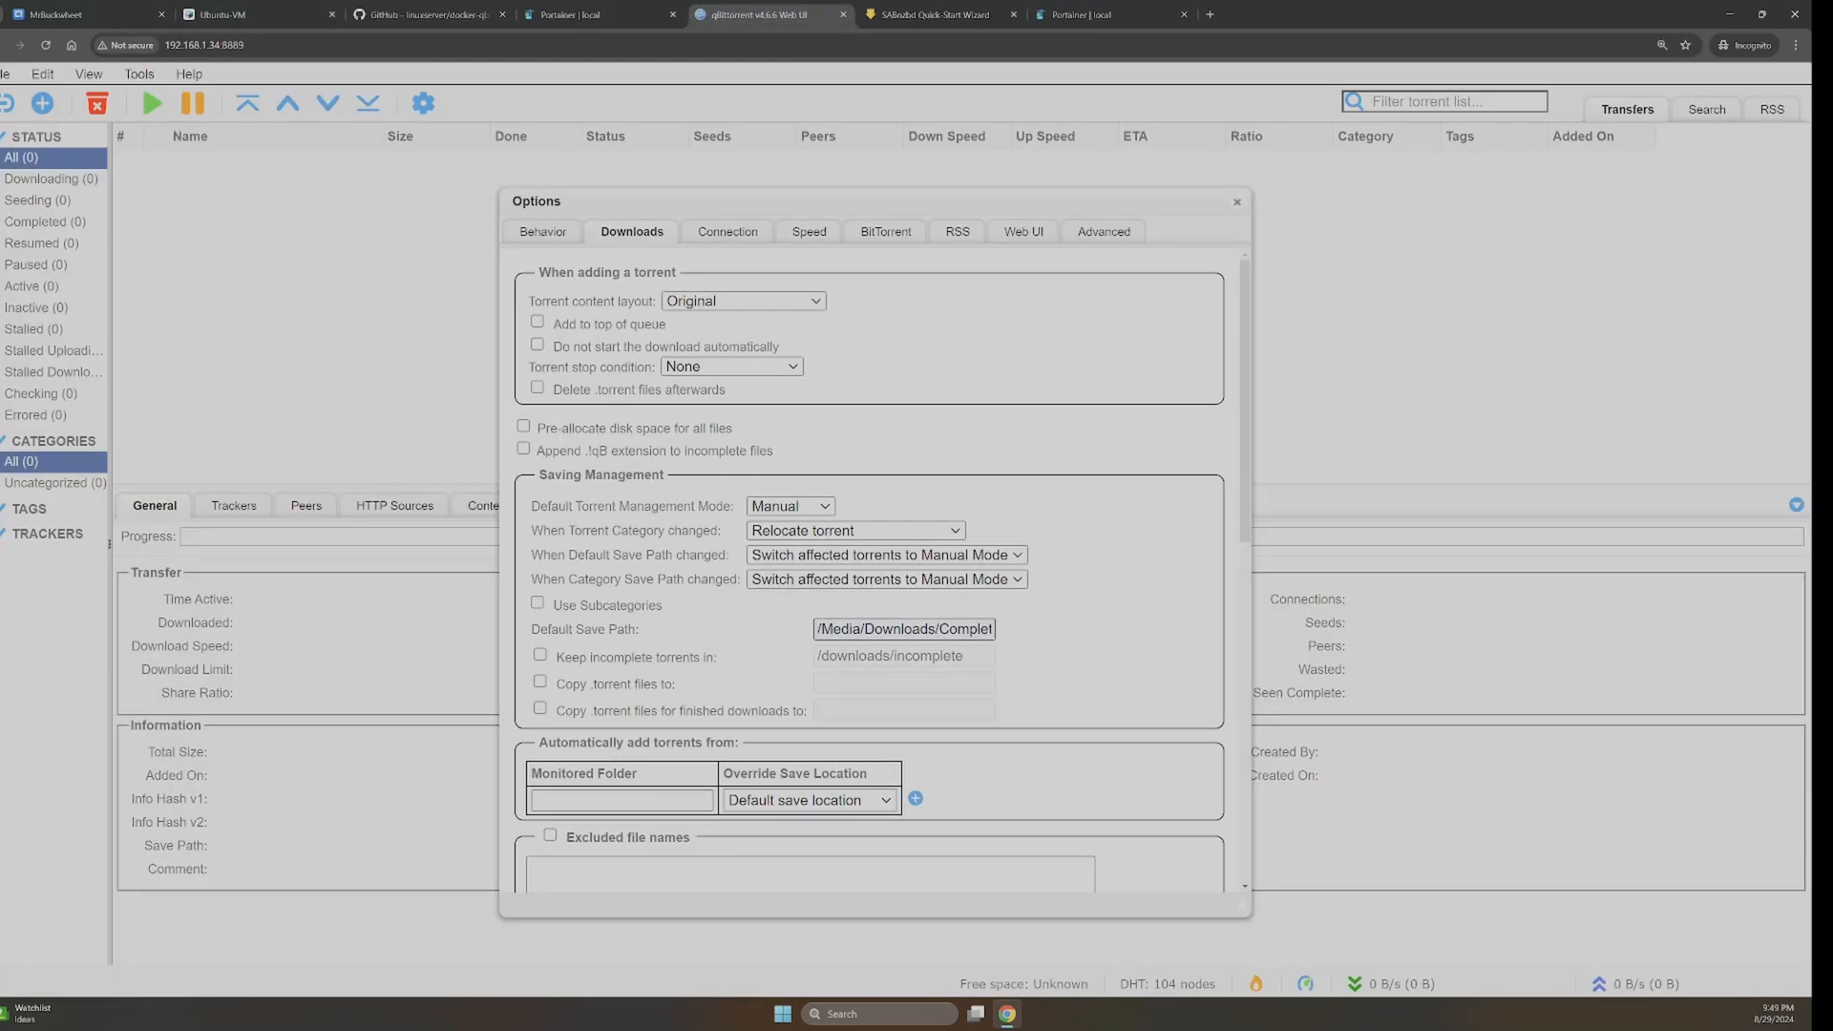
pyautogui.hotkey('ctrl', 'a')
pyautogui.hotkey('ctrl', 'c')
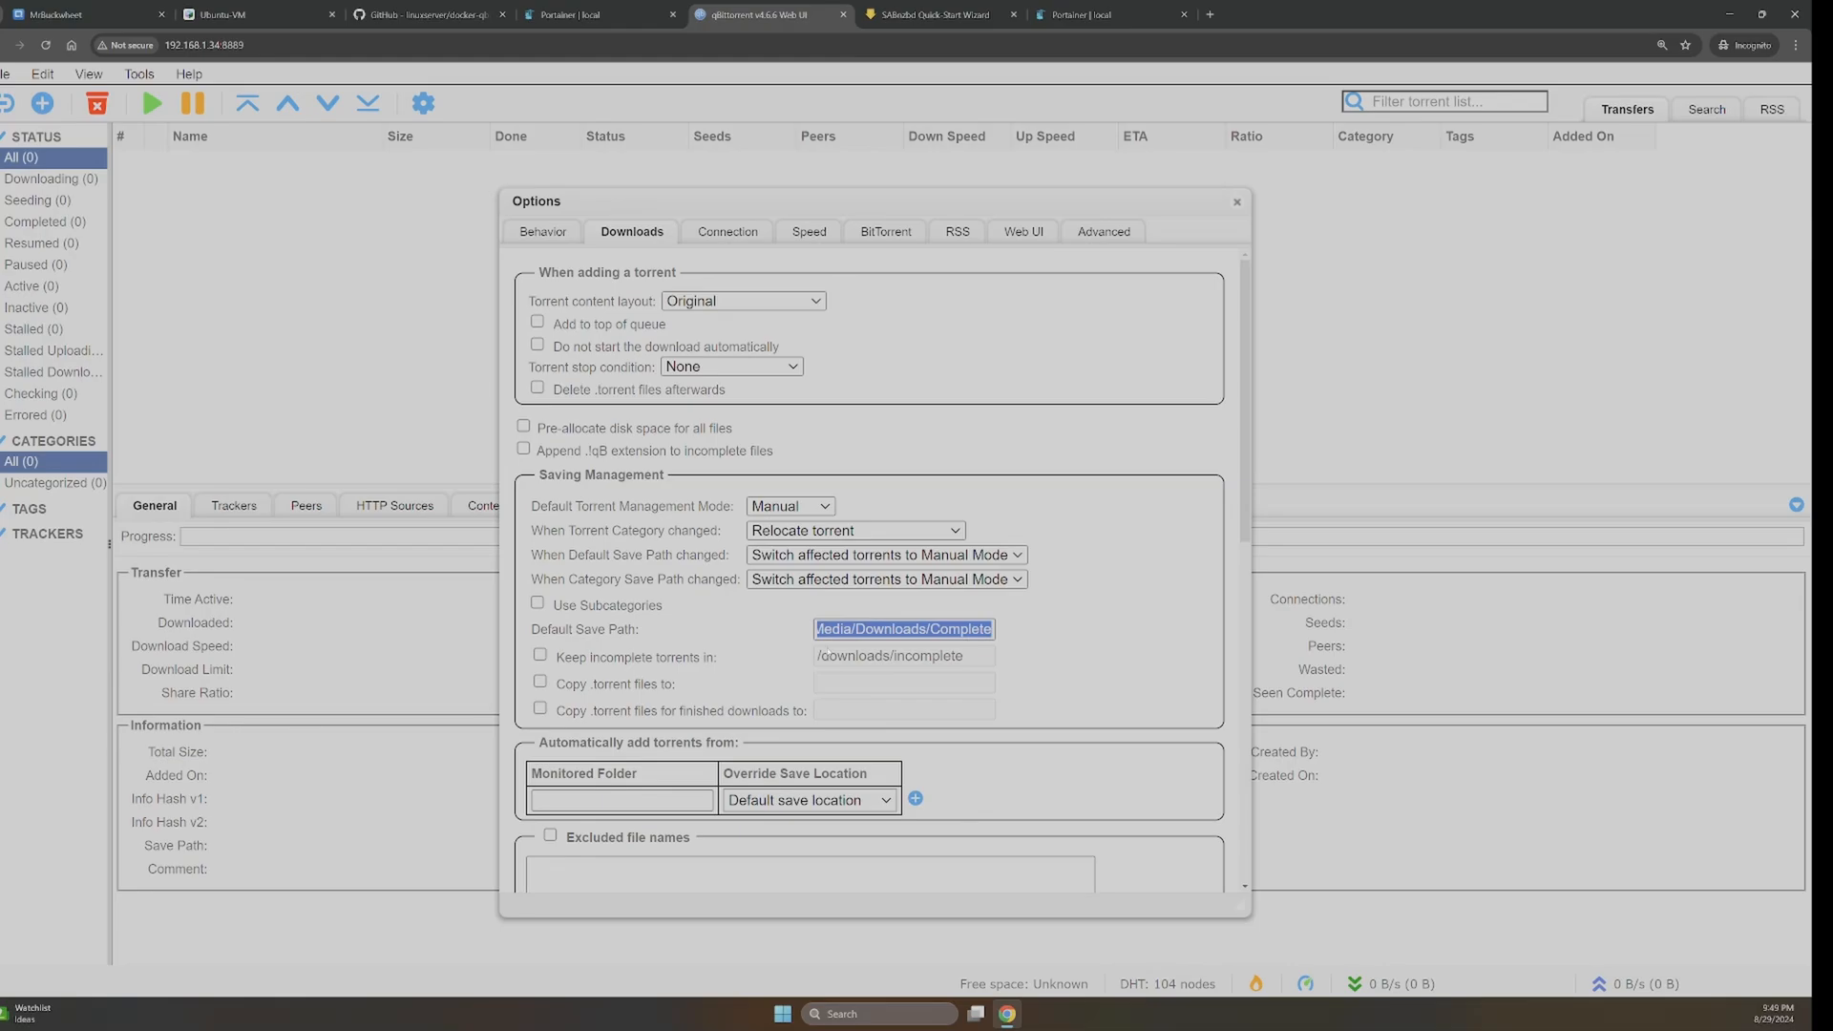
pyautogui.click(879, 654)
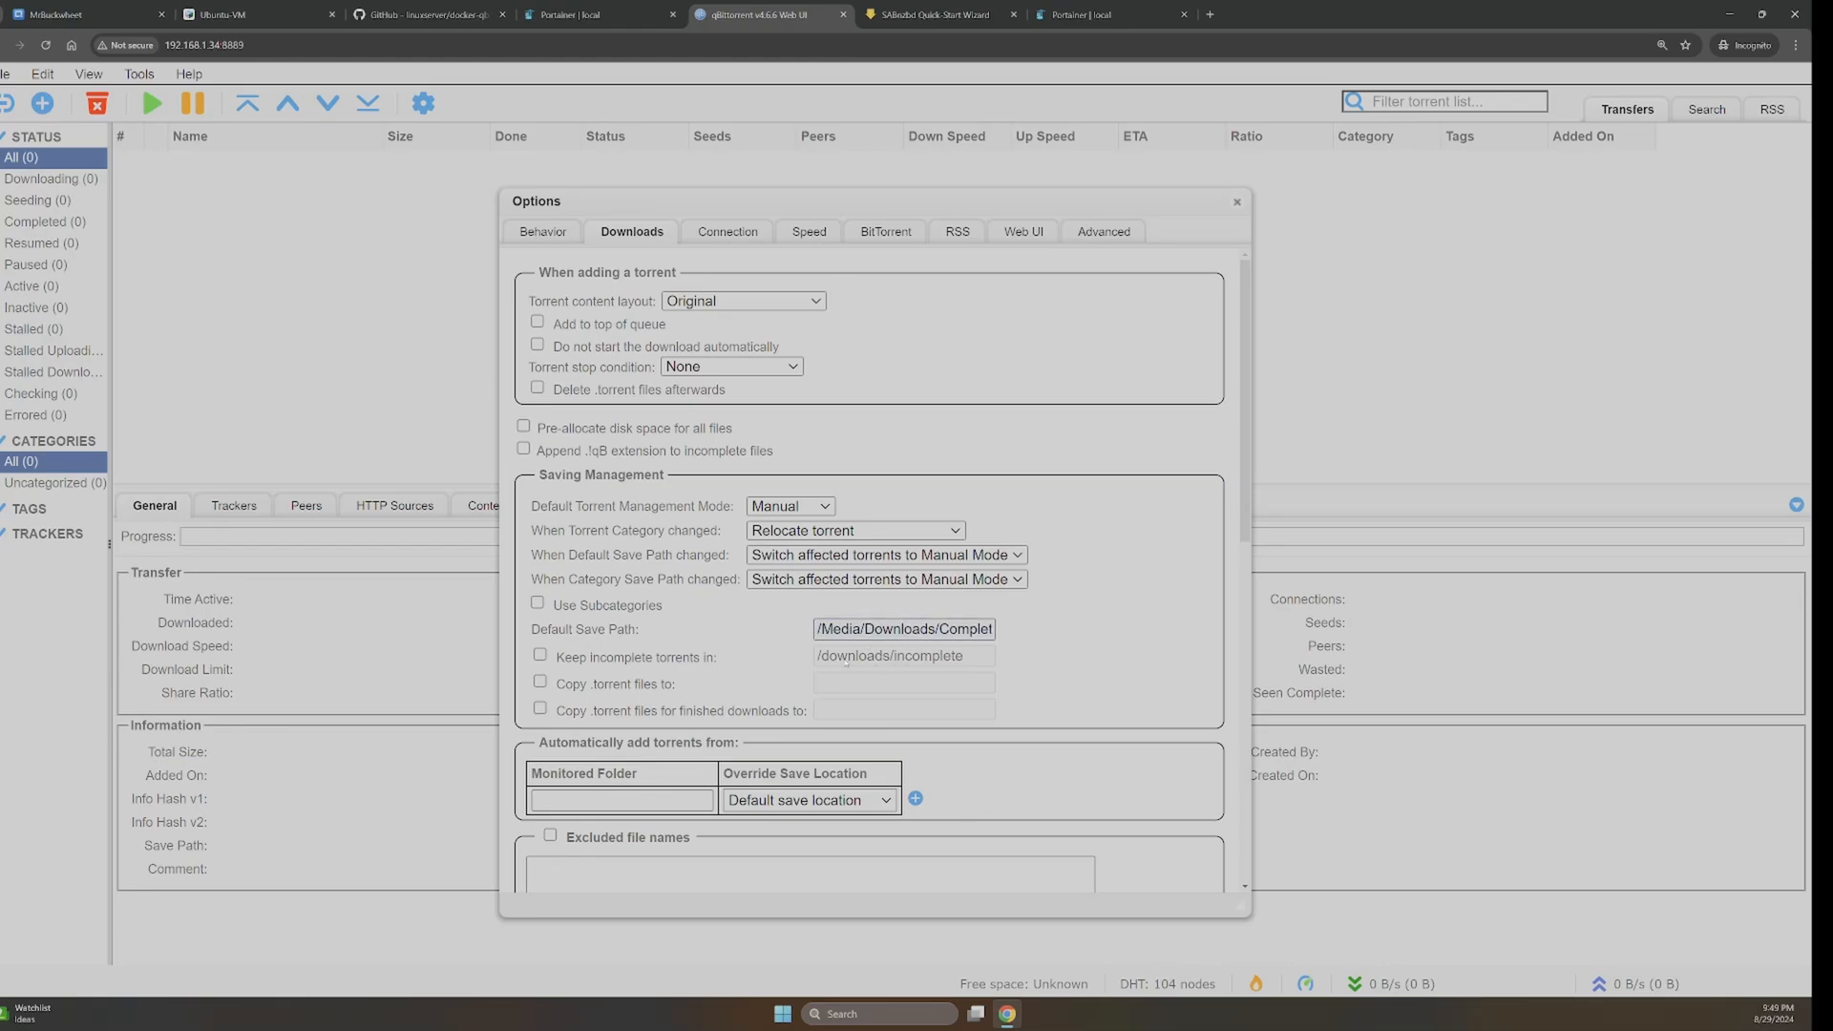
pyautogui.click(540, 655)
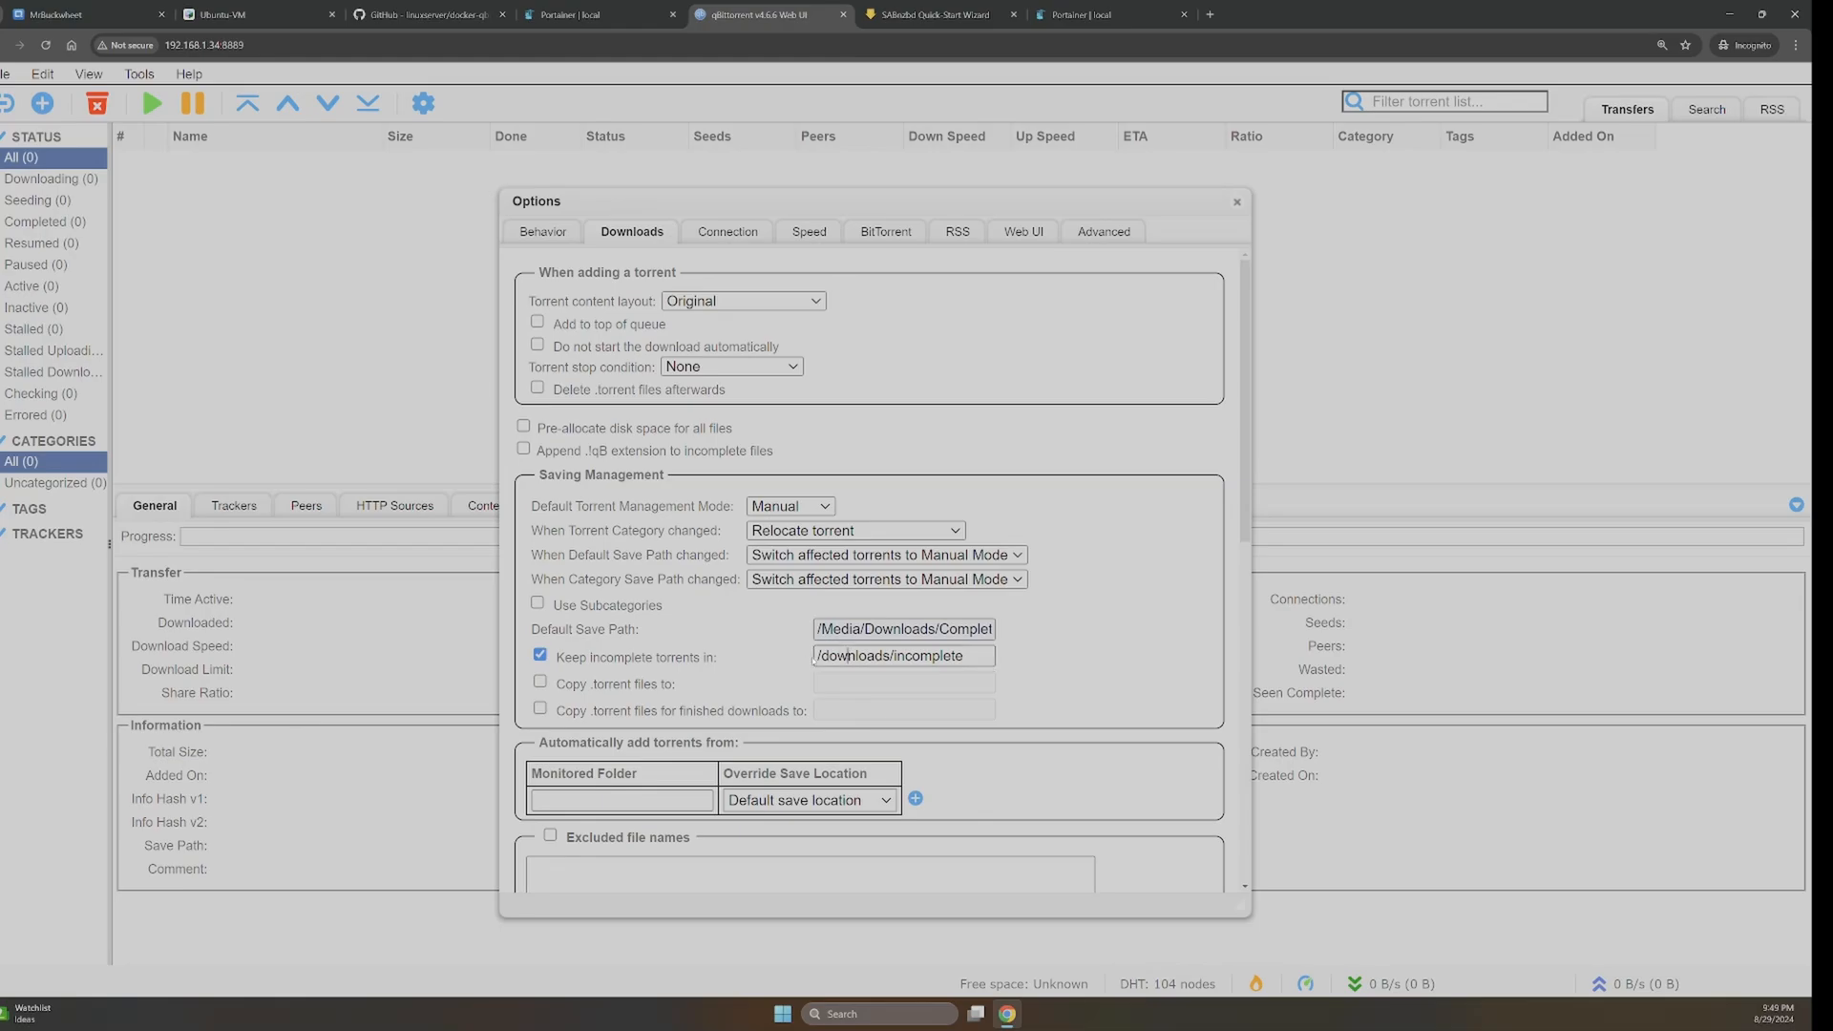
pyautogui.moveTo(890, 656); pyautogui.dragTo(736, 654)
pyautogui.press('BackSpace')
pyautogui.hotkey('ctrl', 'v')
pyautogui.press('BackSpace')
pyautogui.press('BackSpace')
pyautogui.press('BackSpace')
pyautogui.press('BackSpace')
pyautogui.press('BackSpace')
pyautogui.press('BackSpace')
pyautogui.press('BackSpace')
pyautogui.press('BackSpace')
pyautogui.write('incompletI')
pyautogui.press('Delete')
pyautogui.click(818, 656)
pyautogui.scroll(-10, 901, 870)
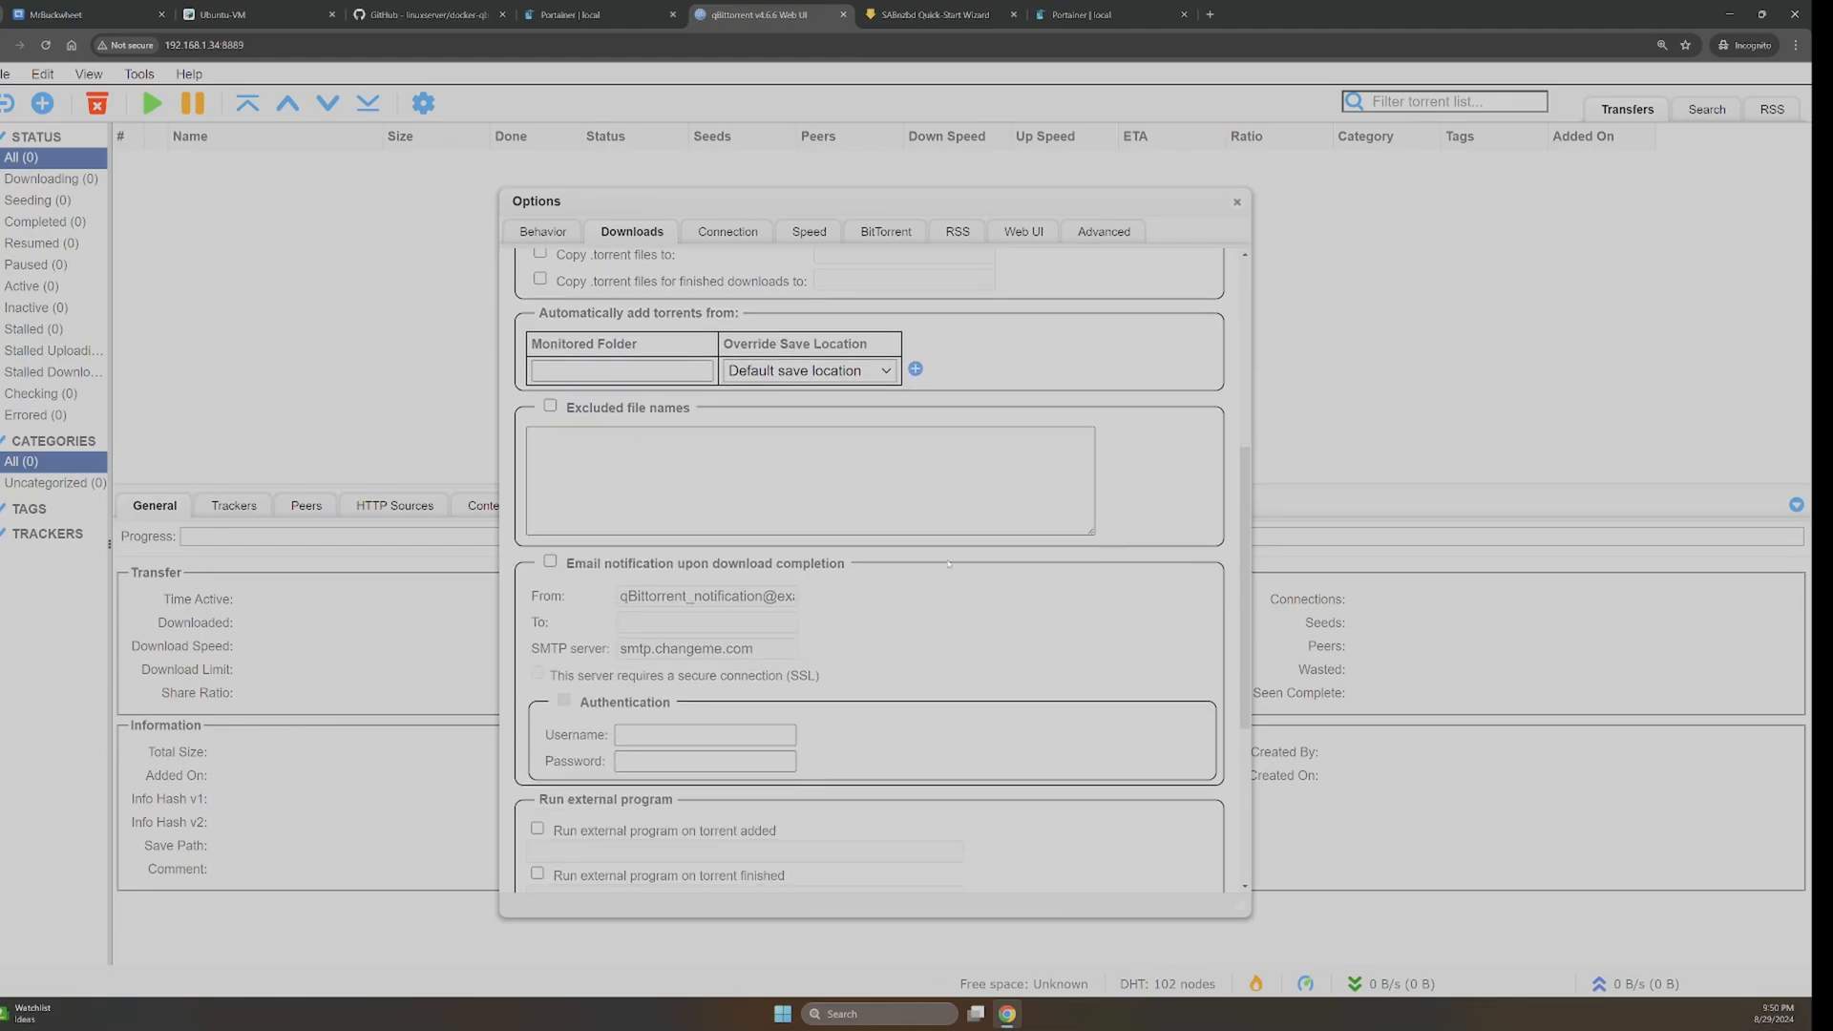
pyautogui.click(890, 870)
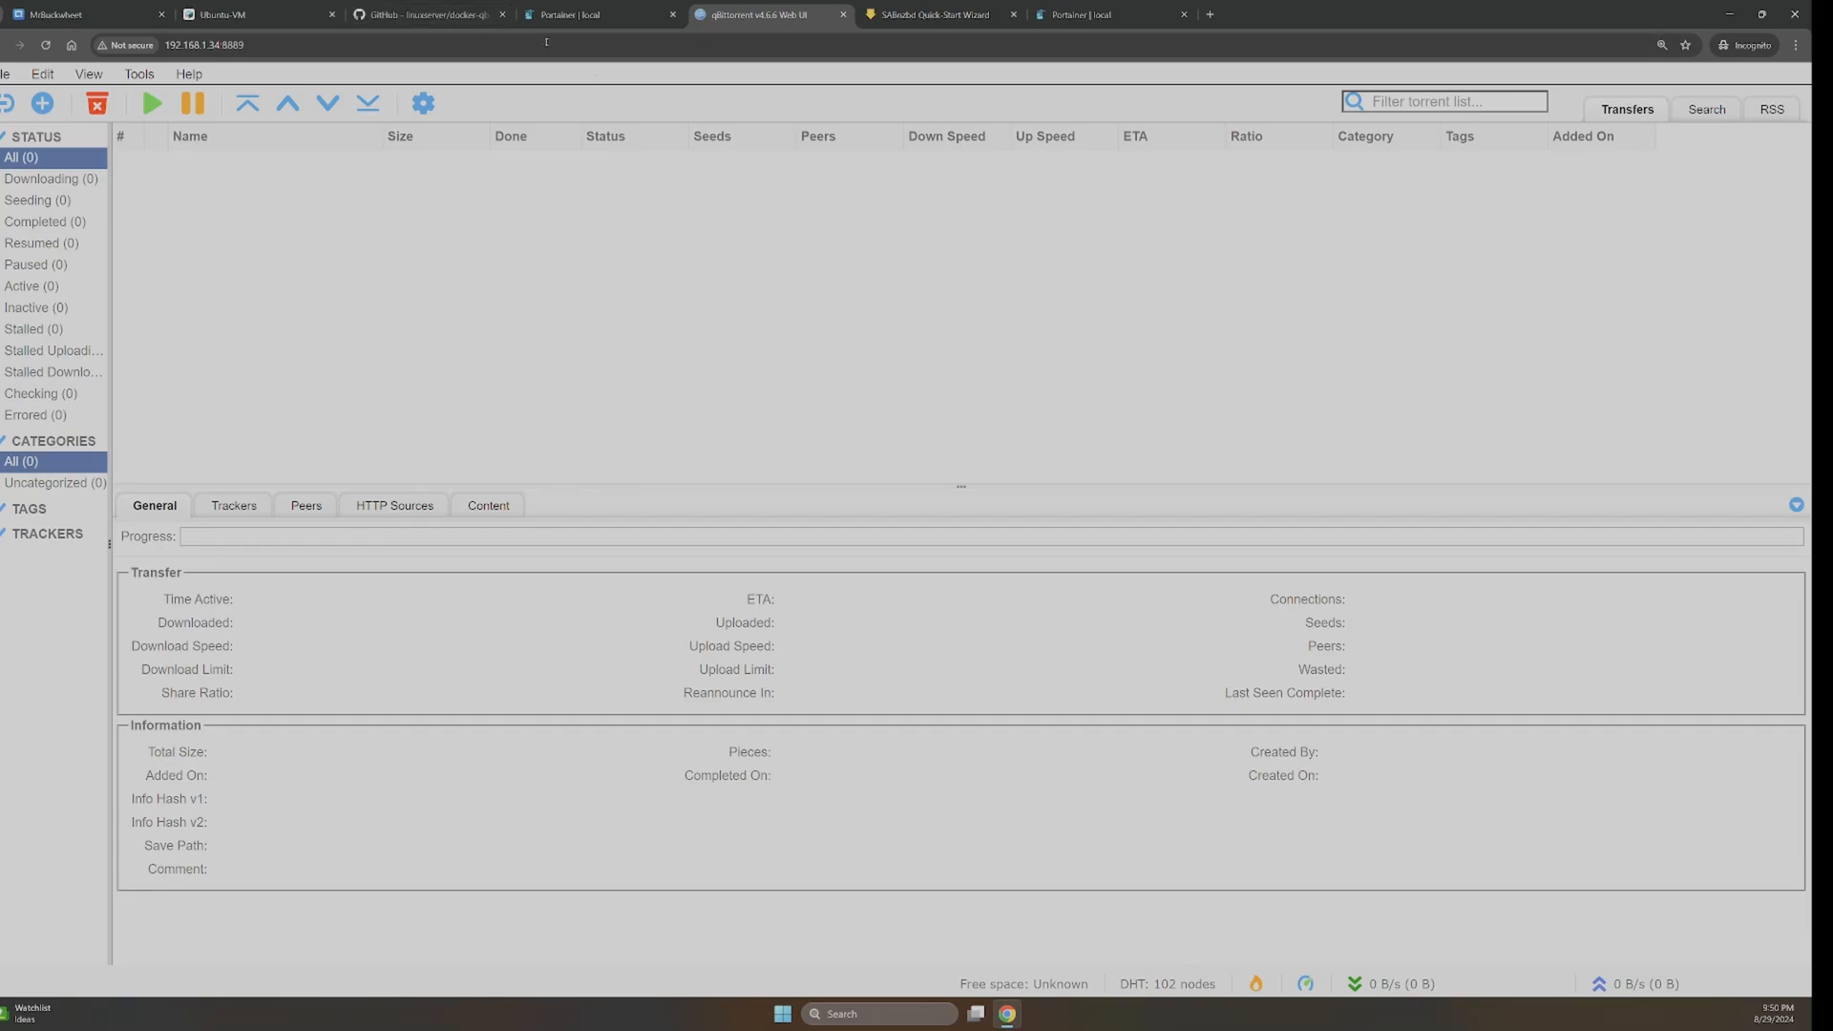
# - Open Radarr's web interface from Portainer's container list through published port 7878 and go to its settings
pyautogui.click(570, 14)
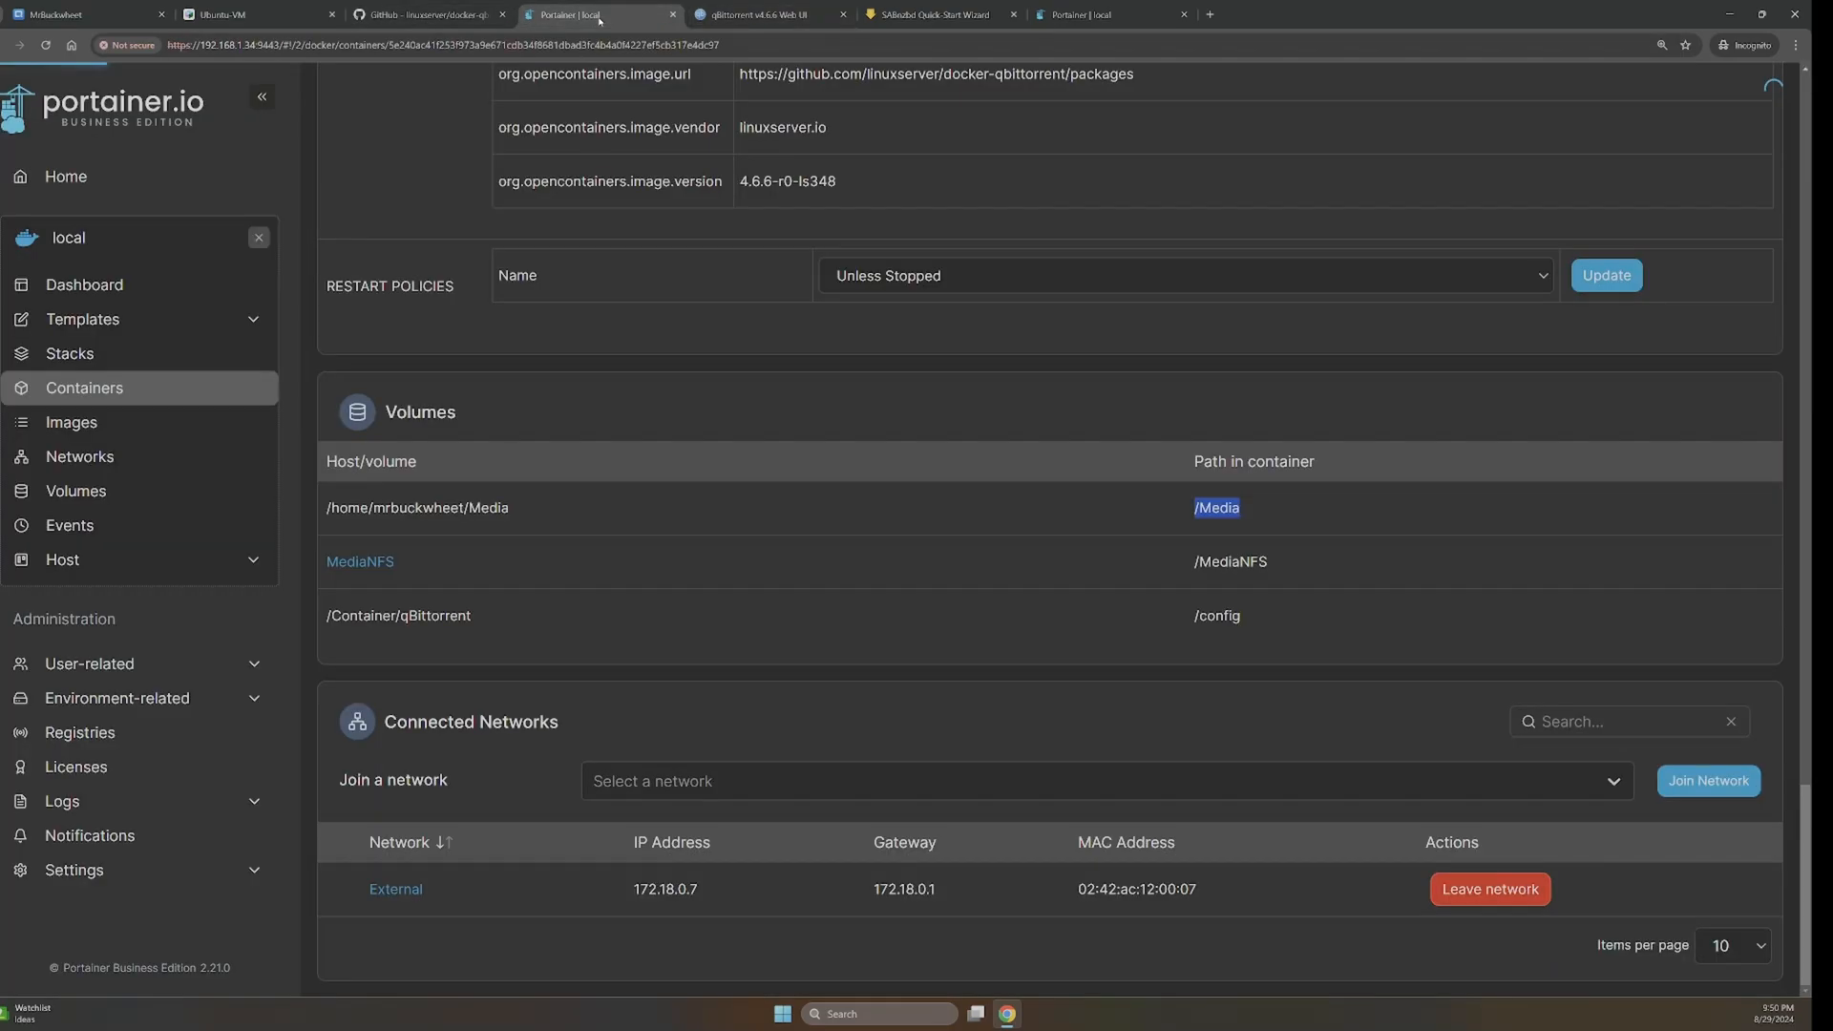
pyautogui.click(84, 388)
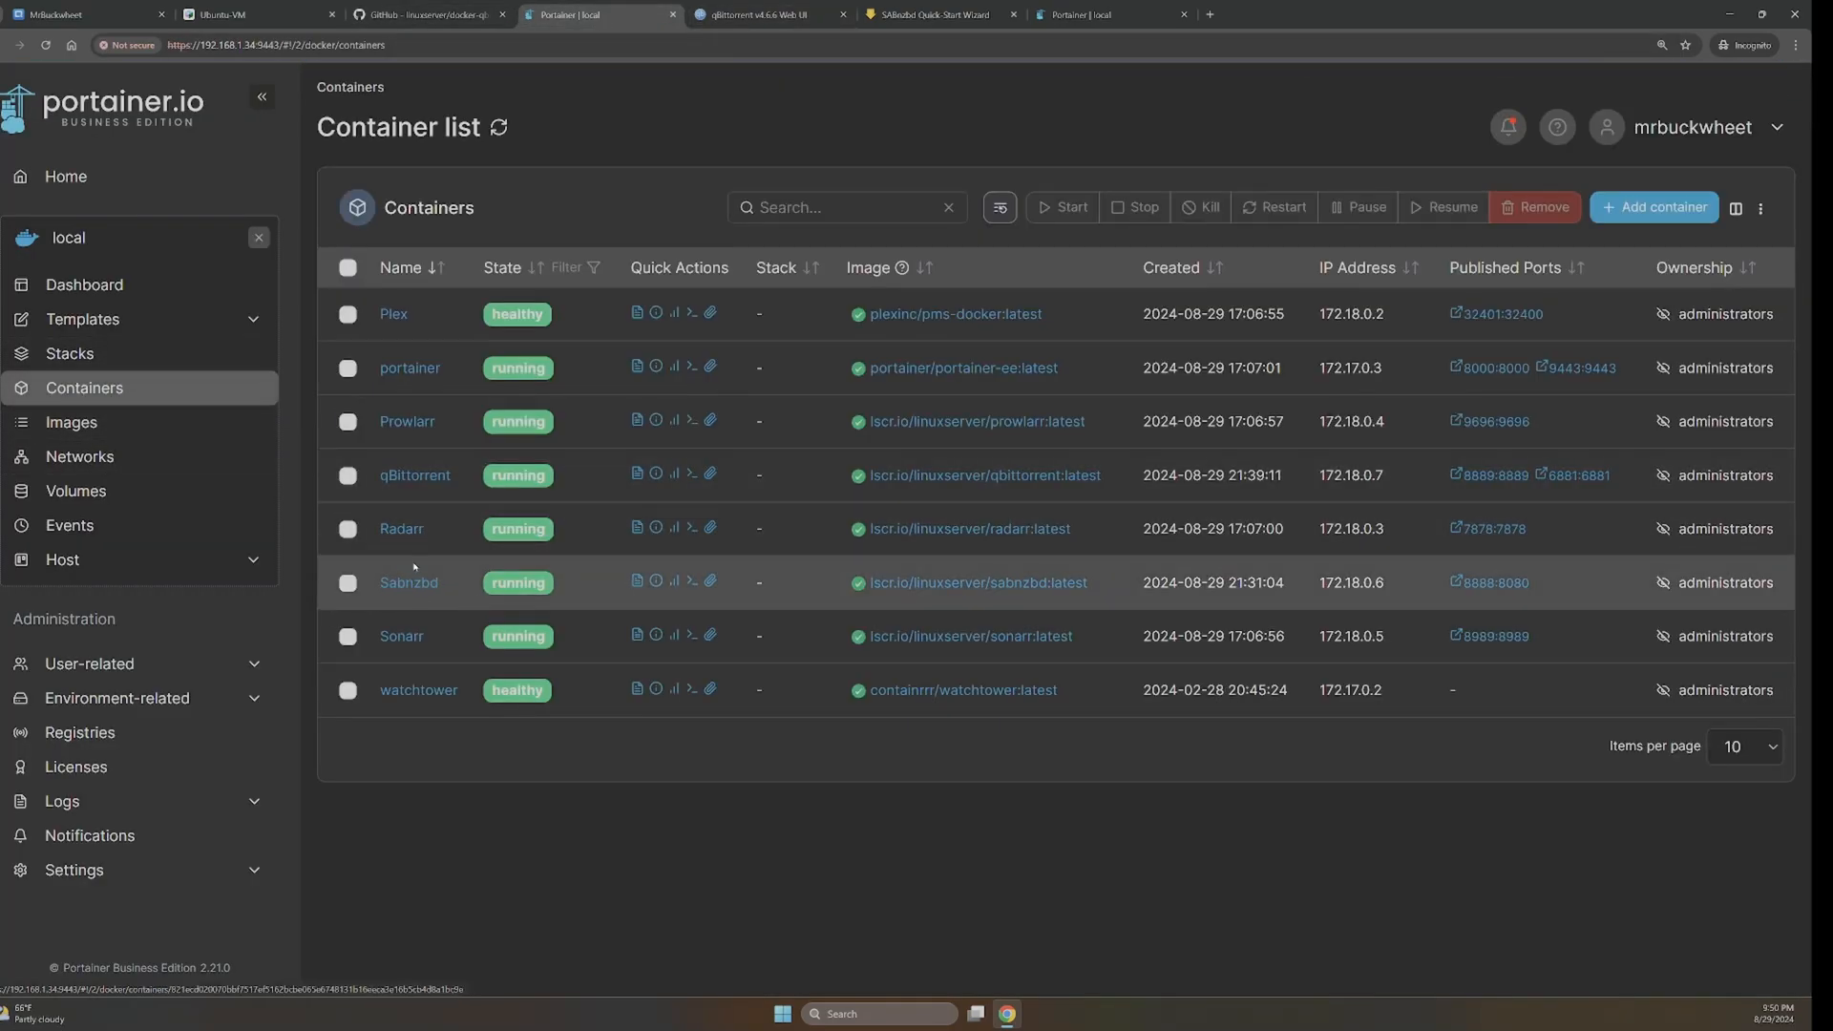
pyautogui.click(1482, 530)
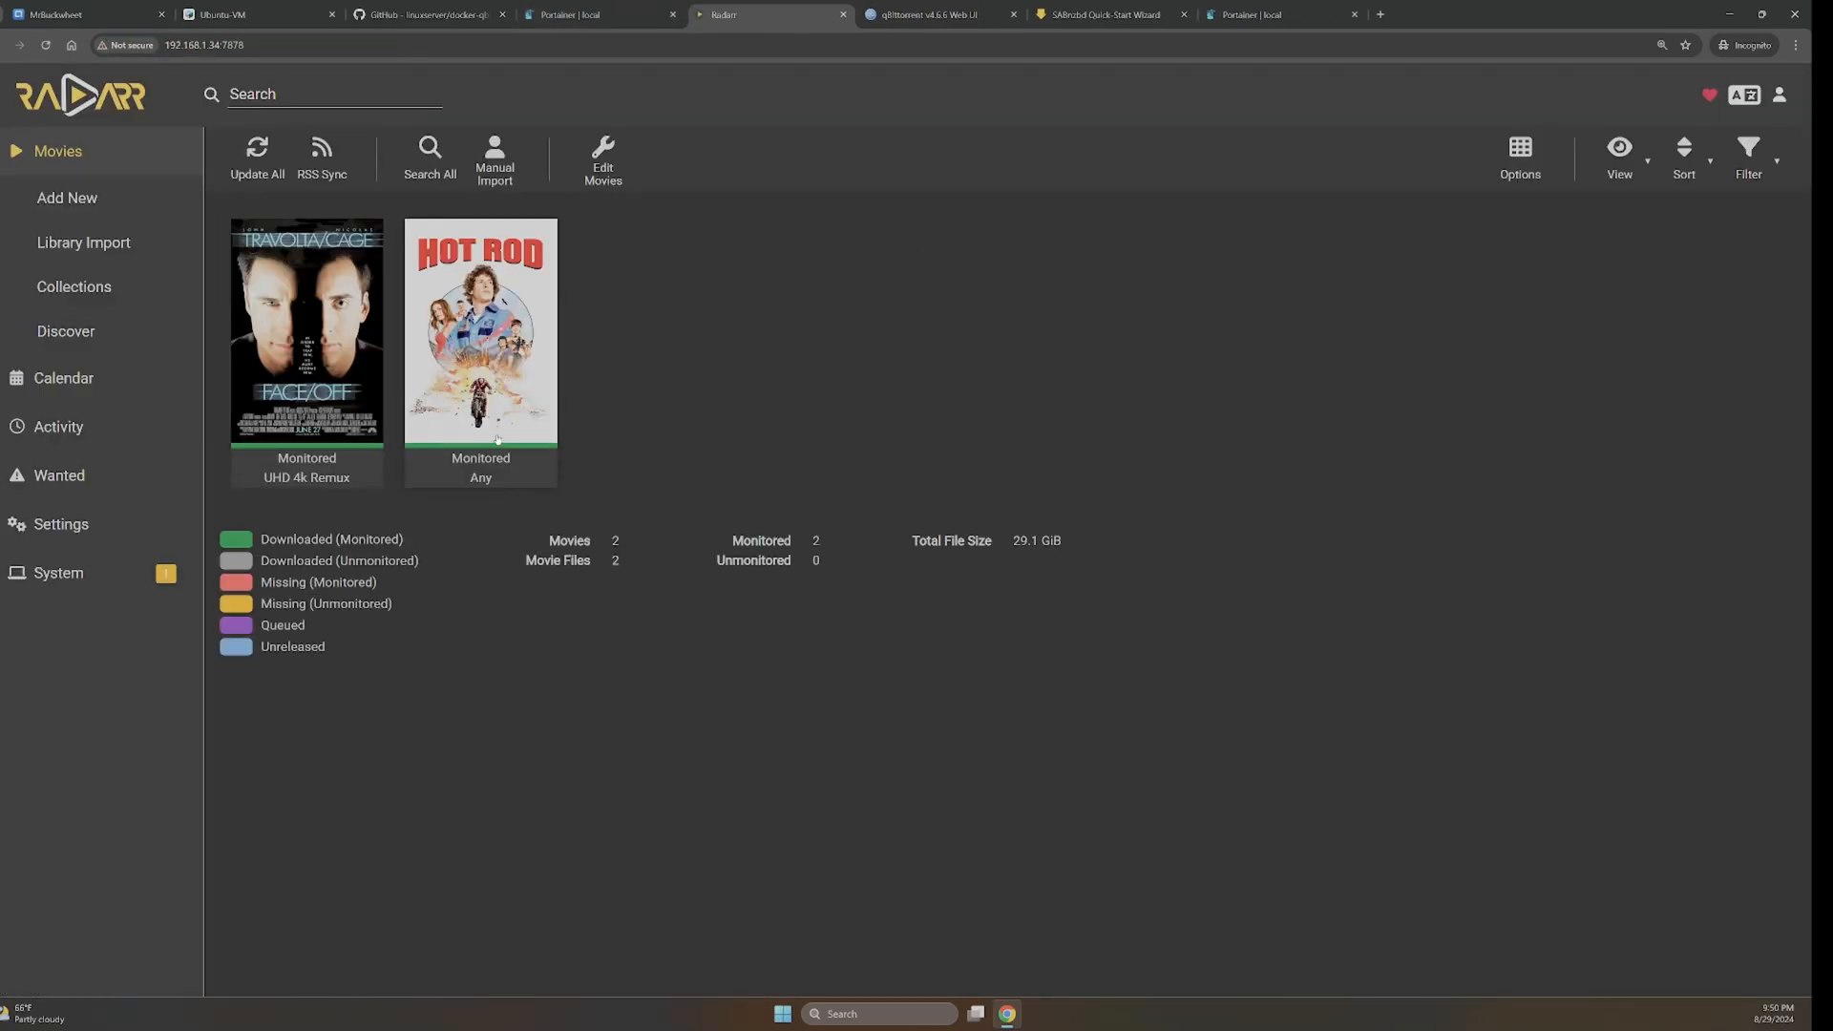
pyautogui.click(90, 525)
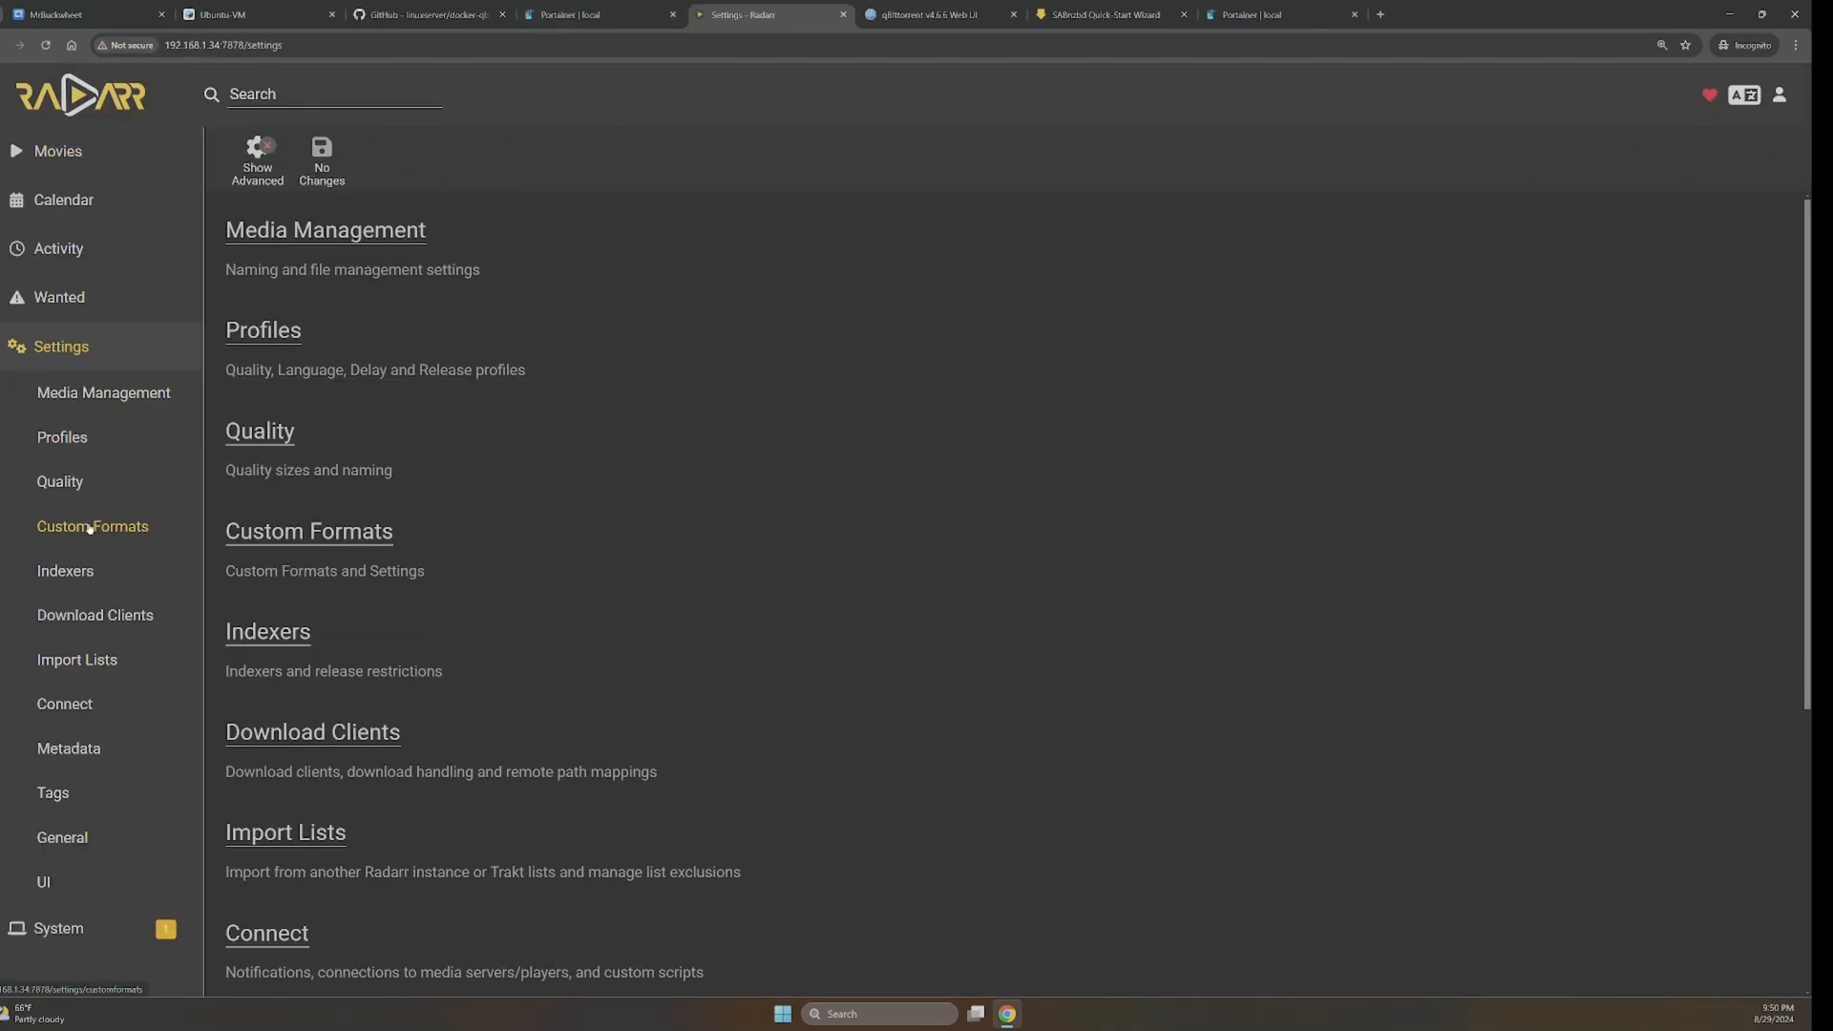
# - Start adding qBittorrent as a torrent download client in Radarr's Download Clients settings
pyautogui.click(129, 615)
pyautogui.click(383, 326)
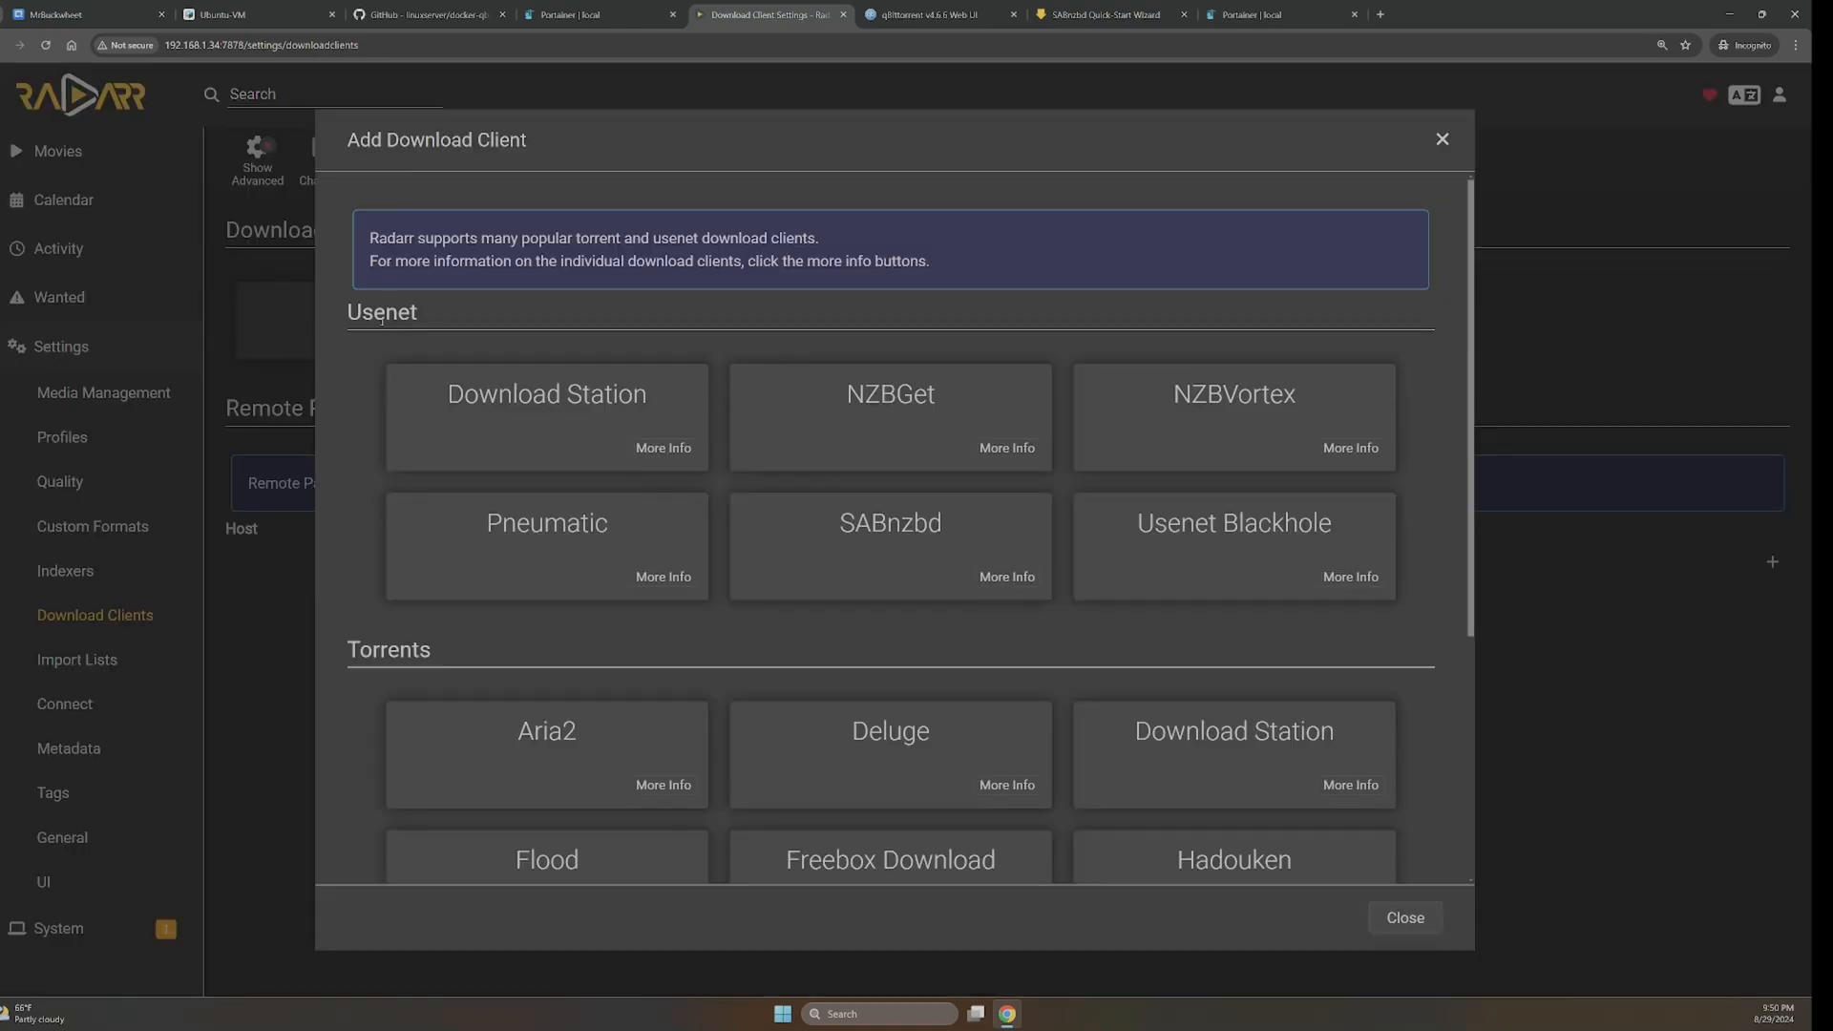
pyautogui.scroll(-4, 827, 535)
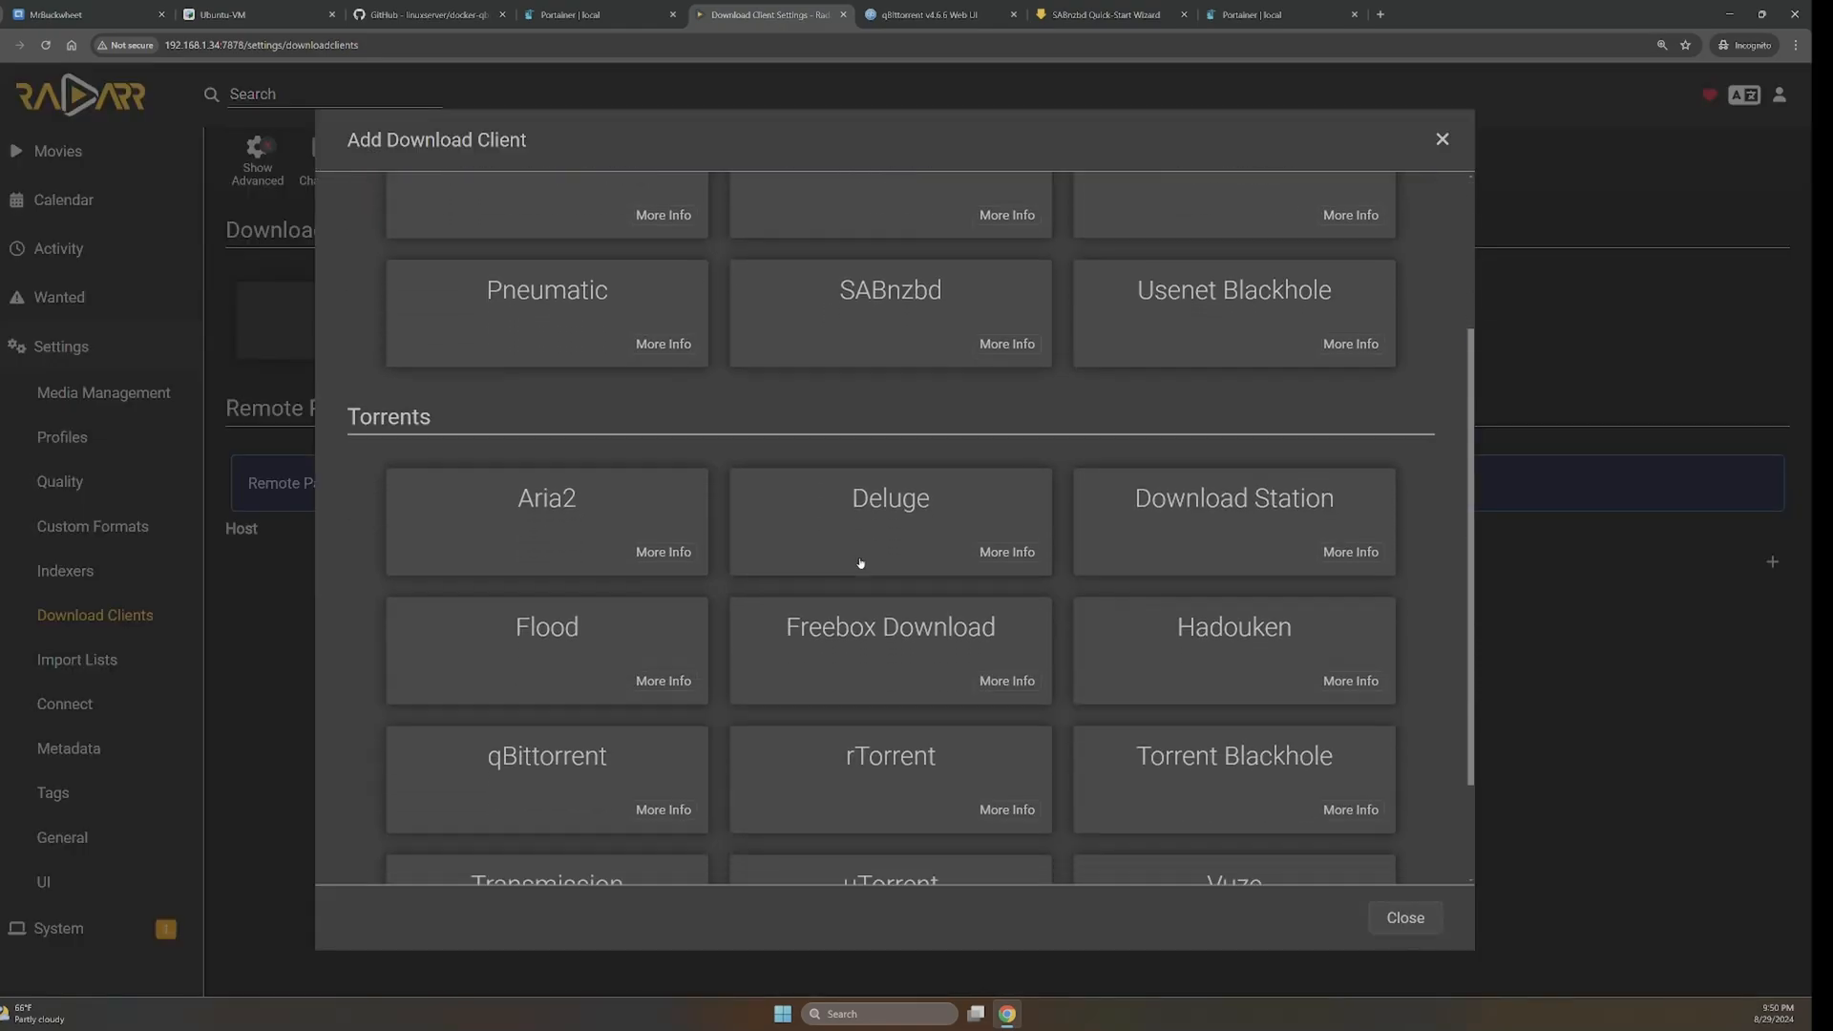
pyautogui.click(592, 616)
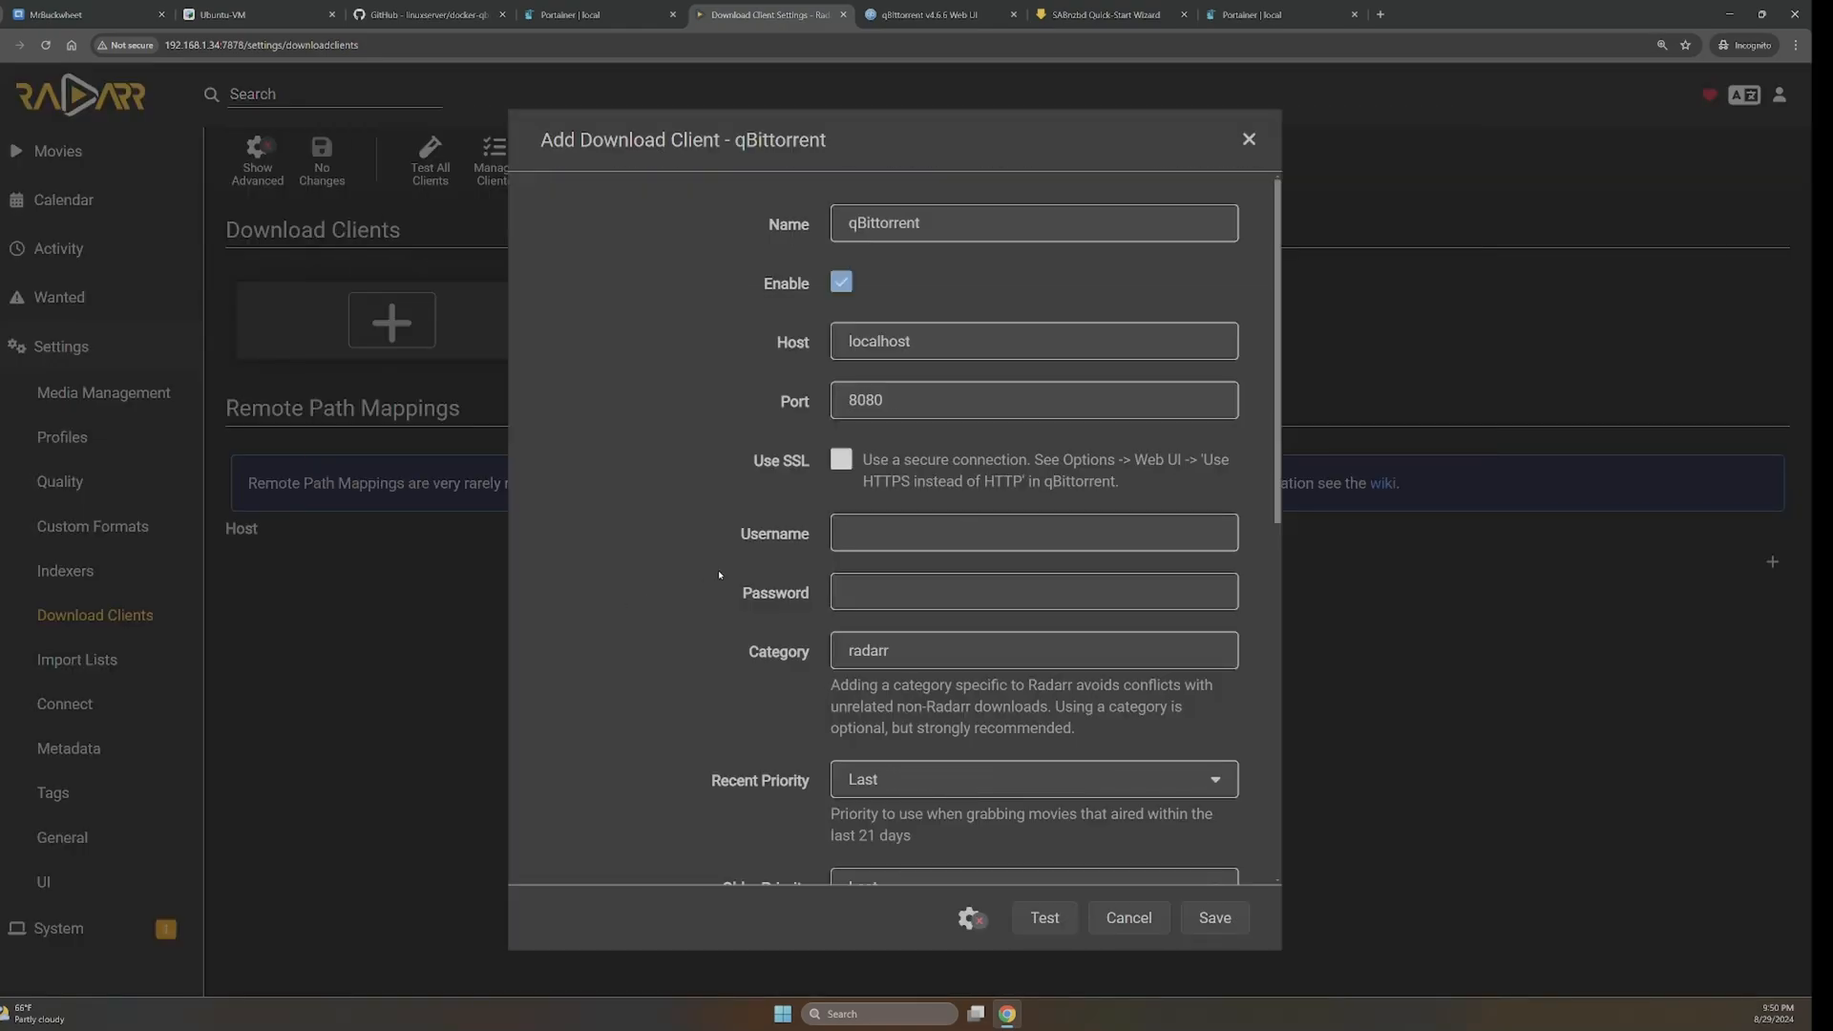
# - Set the qBittorrent client's host to 192.168.1.34 and its port to 8889, checking the port in qBittorrent's web interface
pyautogui.click(878, 342)
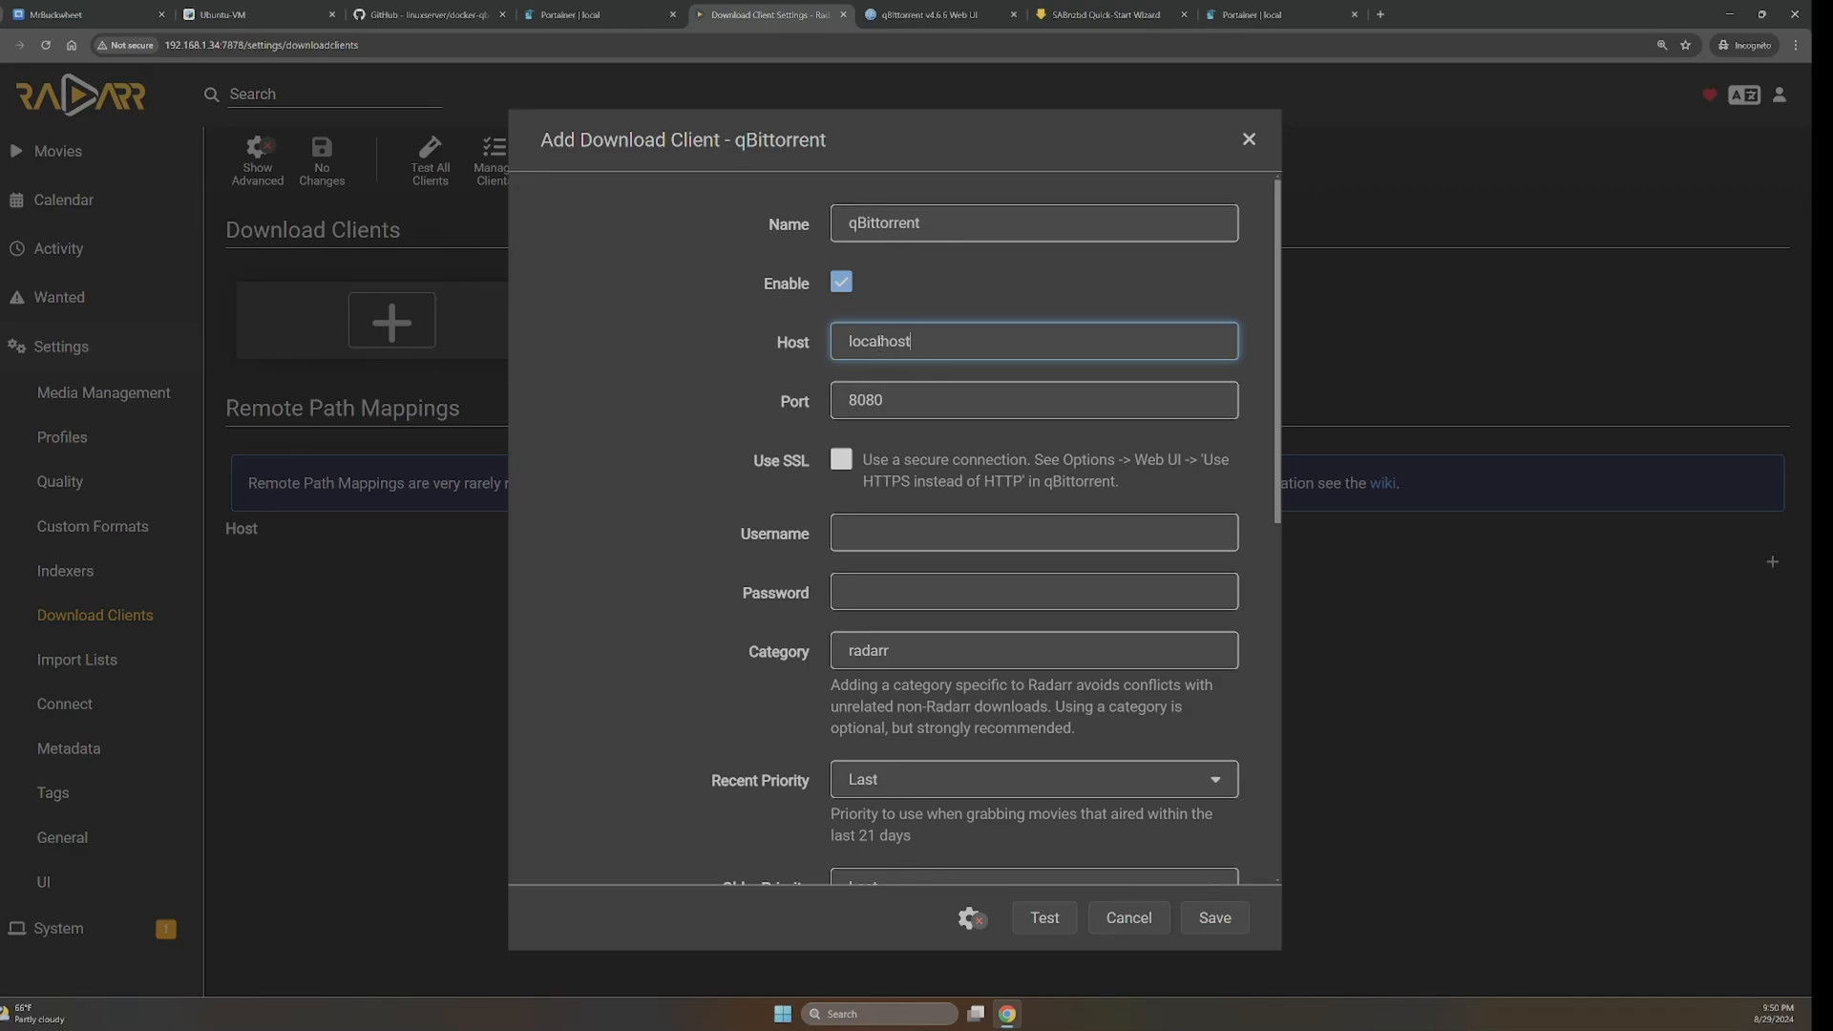
pyautogui.moveTo(911, 341); pyautogui.dragTo(792, 344)
pyautogui.write('192.168')
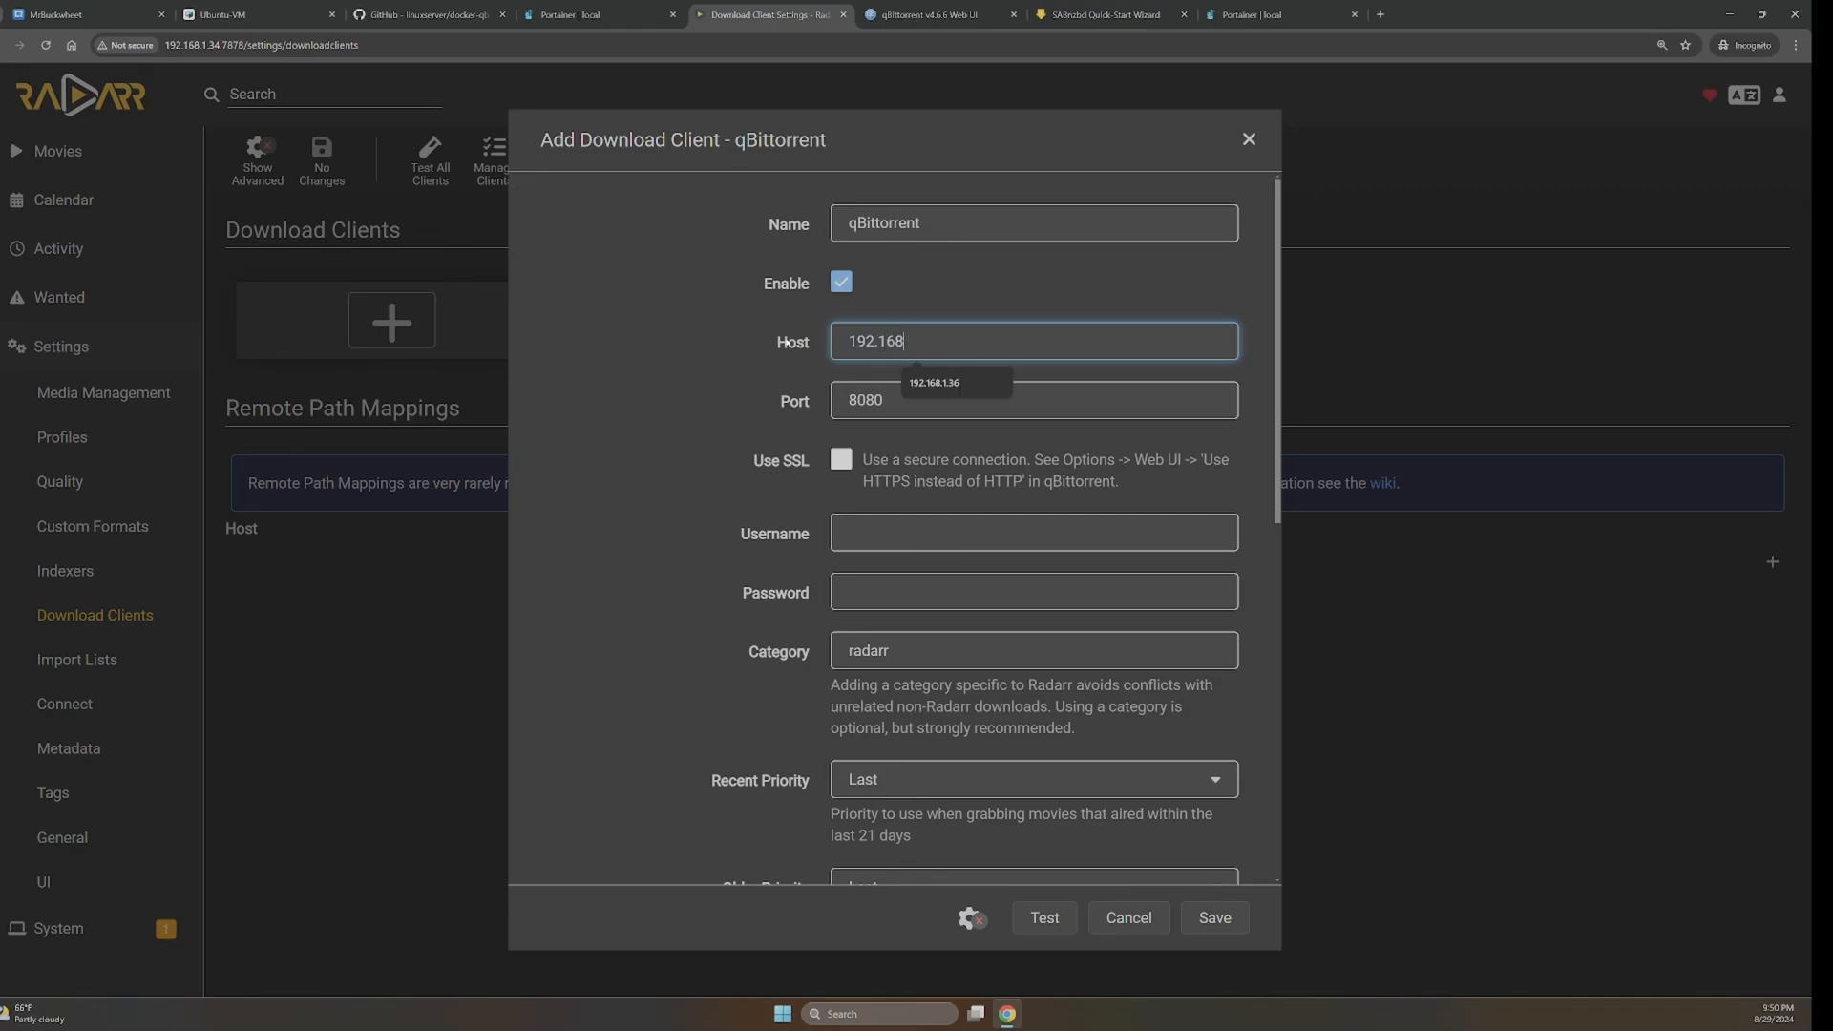
pyautogui.press('Down')
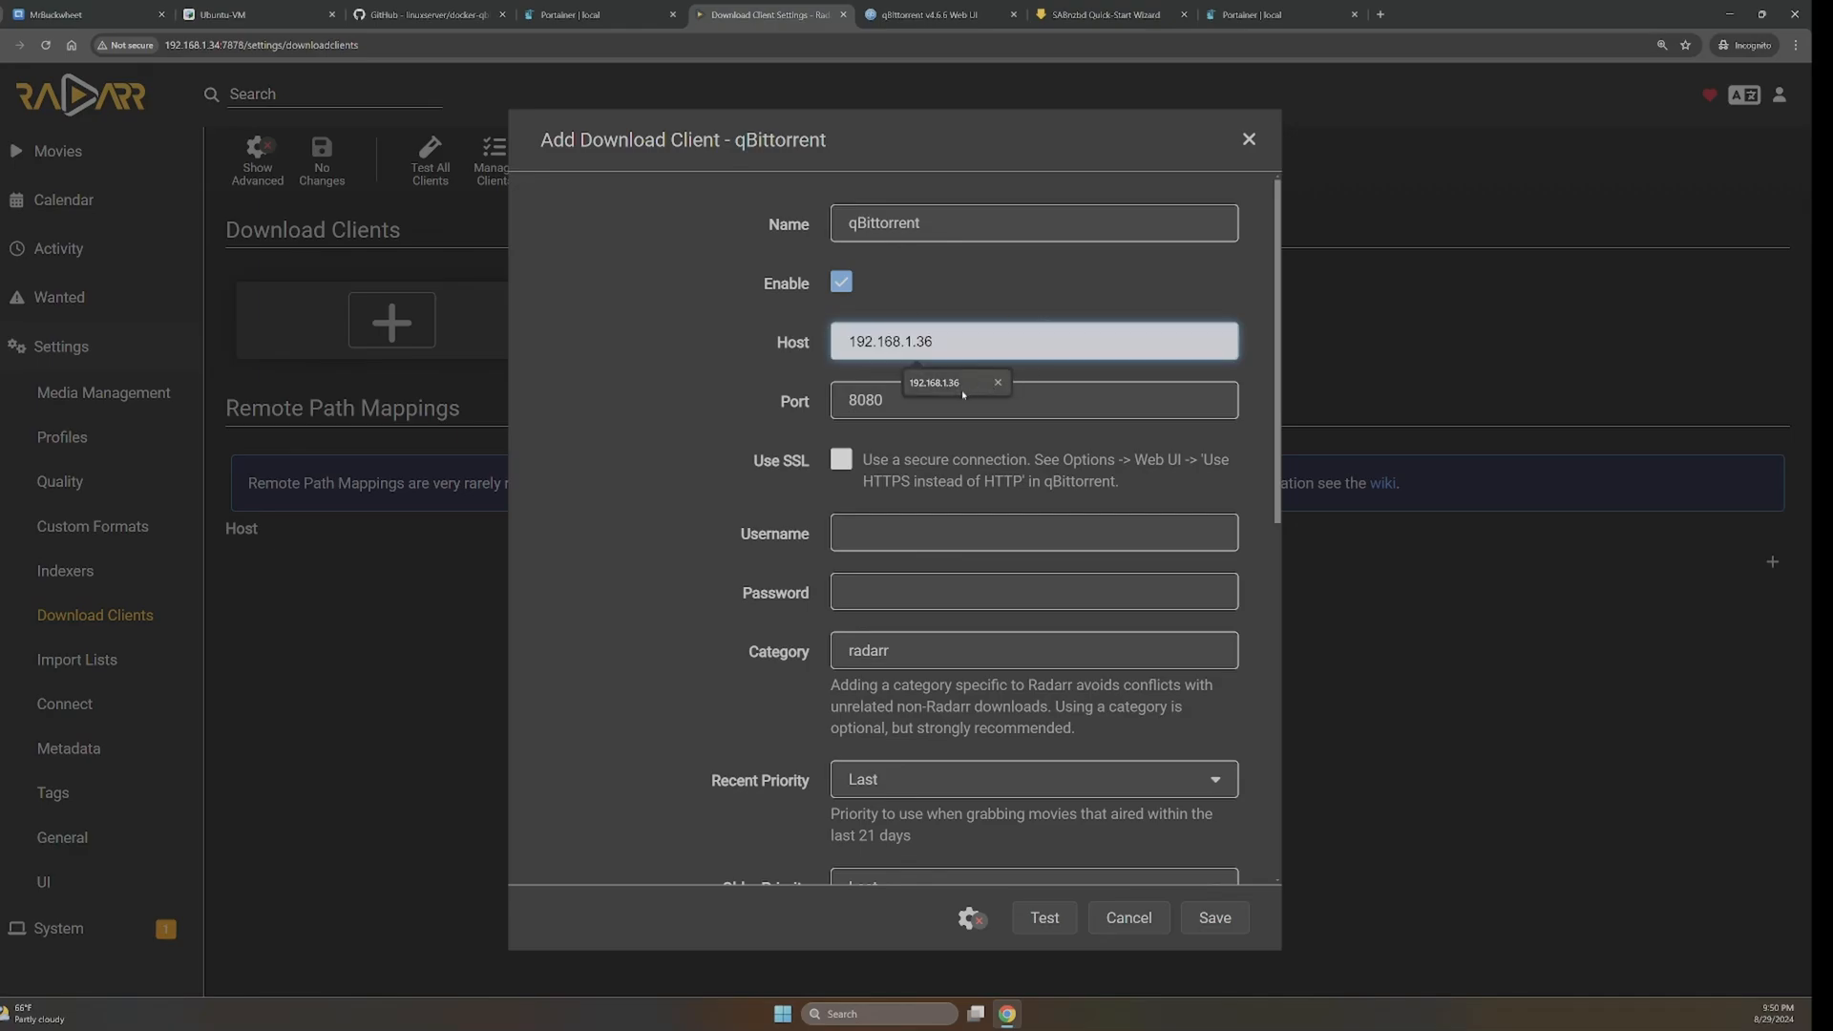
pyautogui.press('Return')
pyautogui.press('BackSpace')
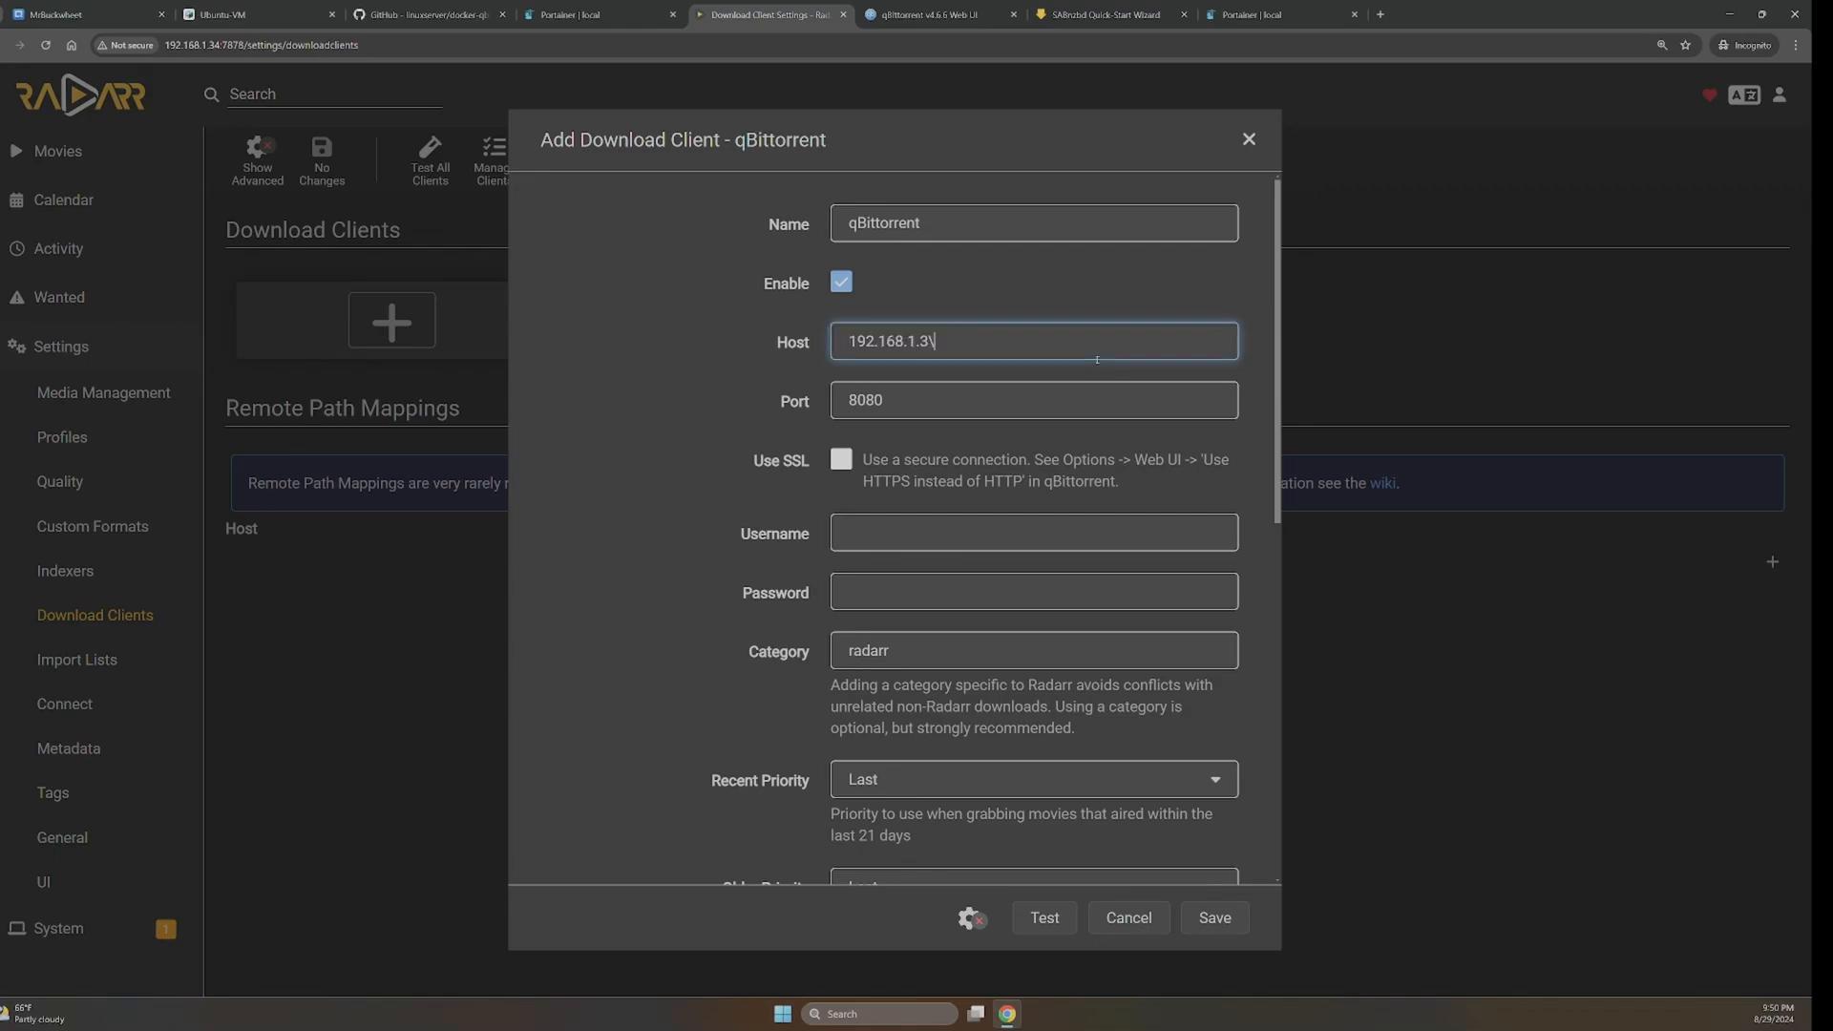
pyautogui.write('\\')
pyautogui.press('BackSpace')
pyautogui.write('4')
pyautogui.press('Tab')
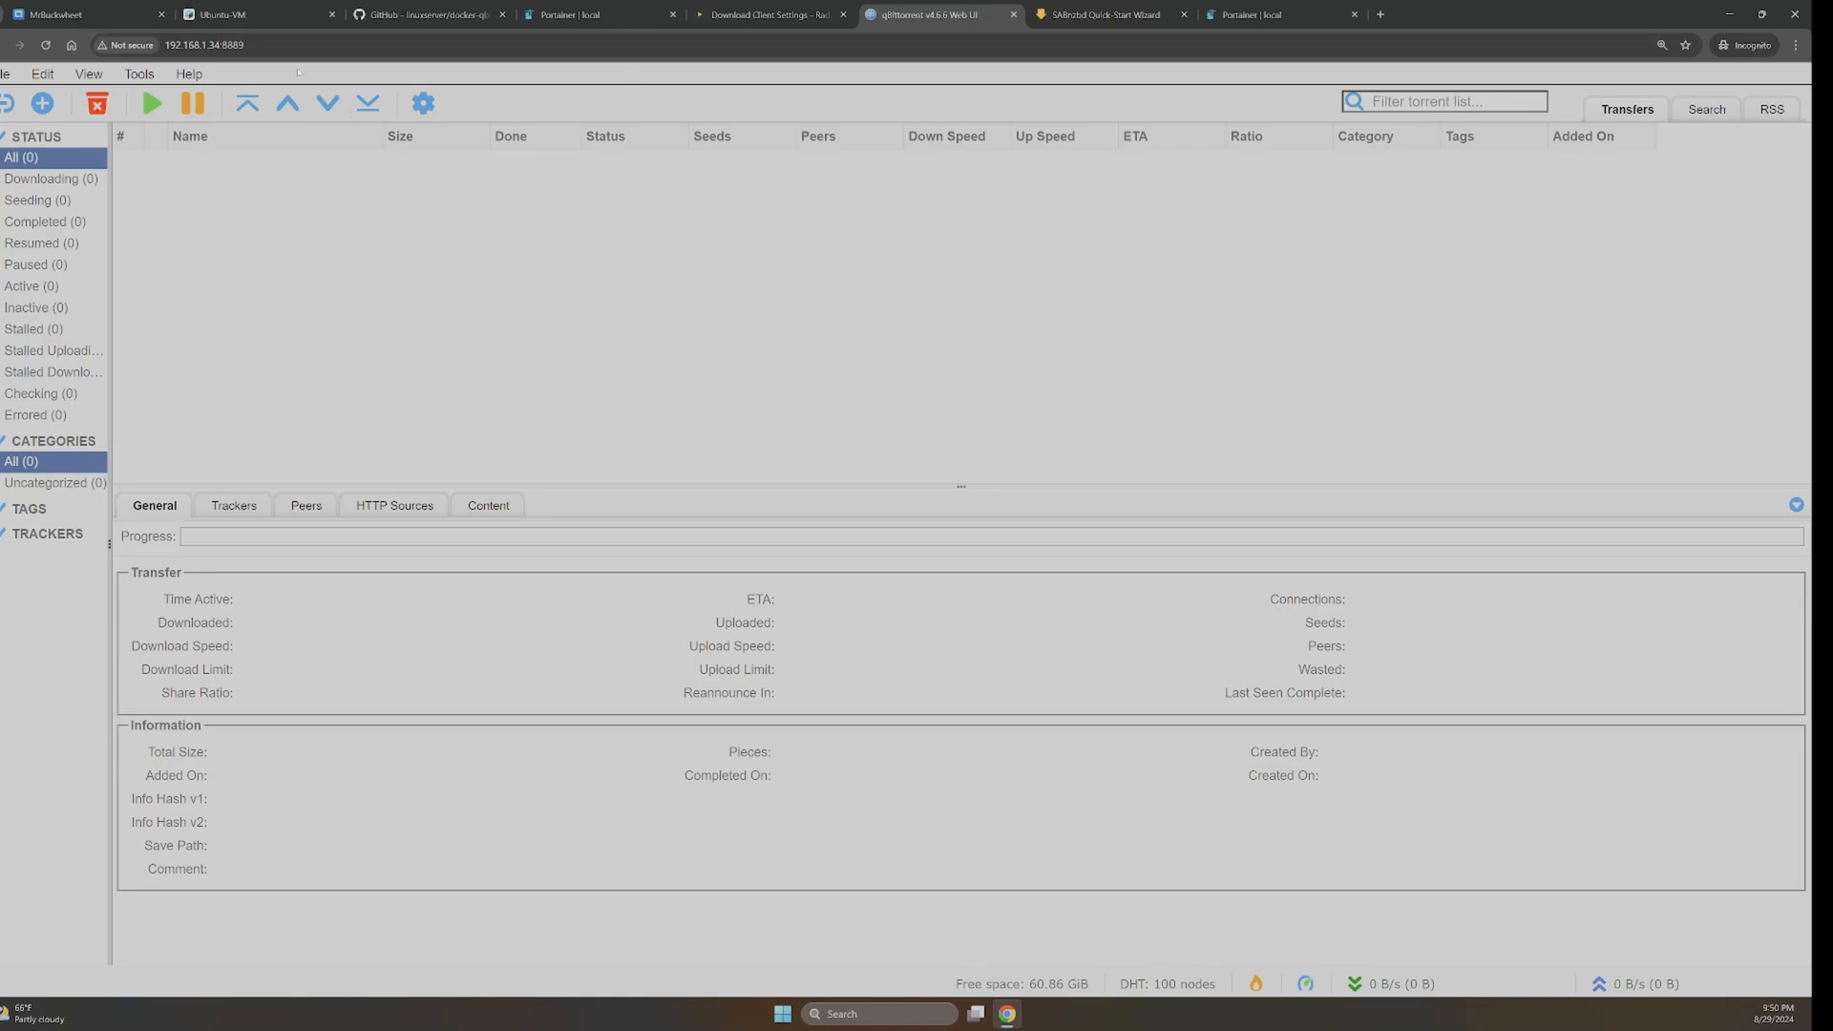
pyautogui.click(730, 12)
pyautogui.write('8889')
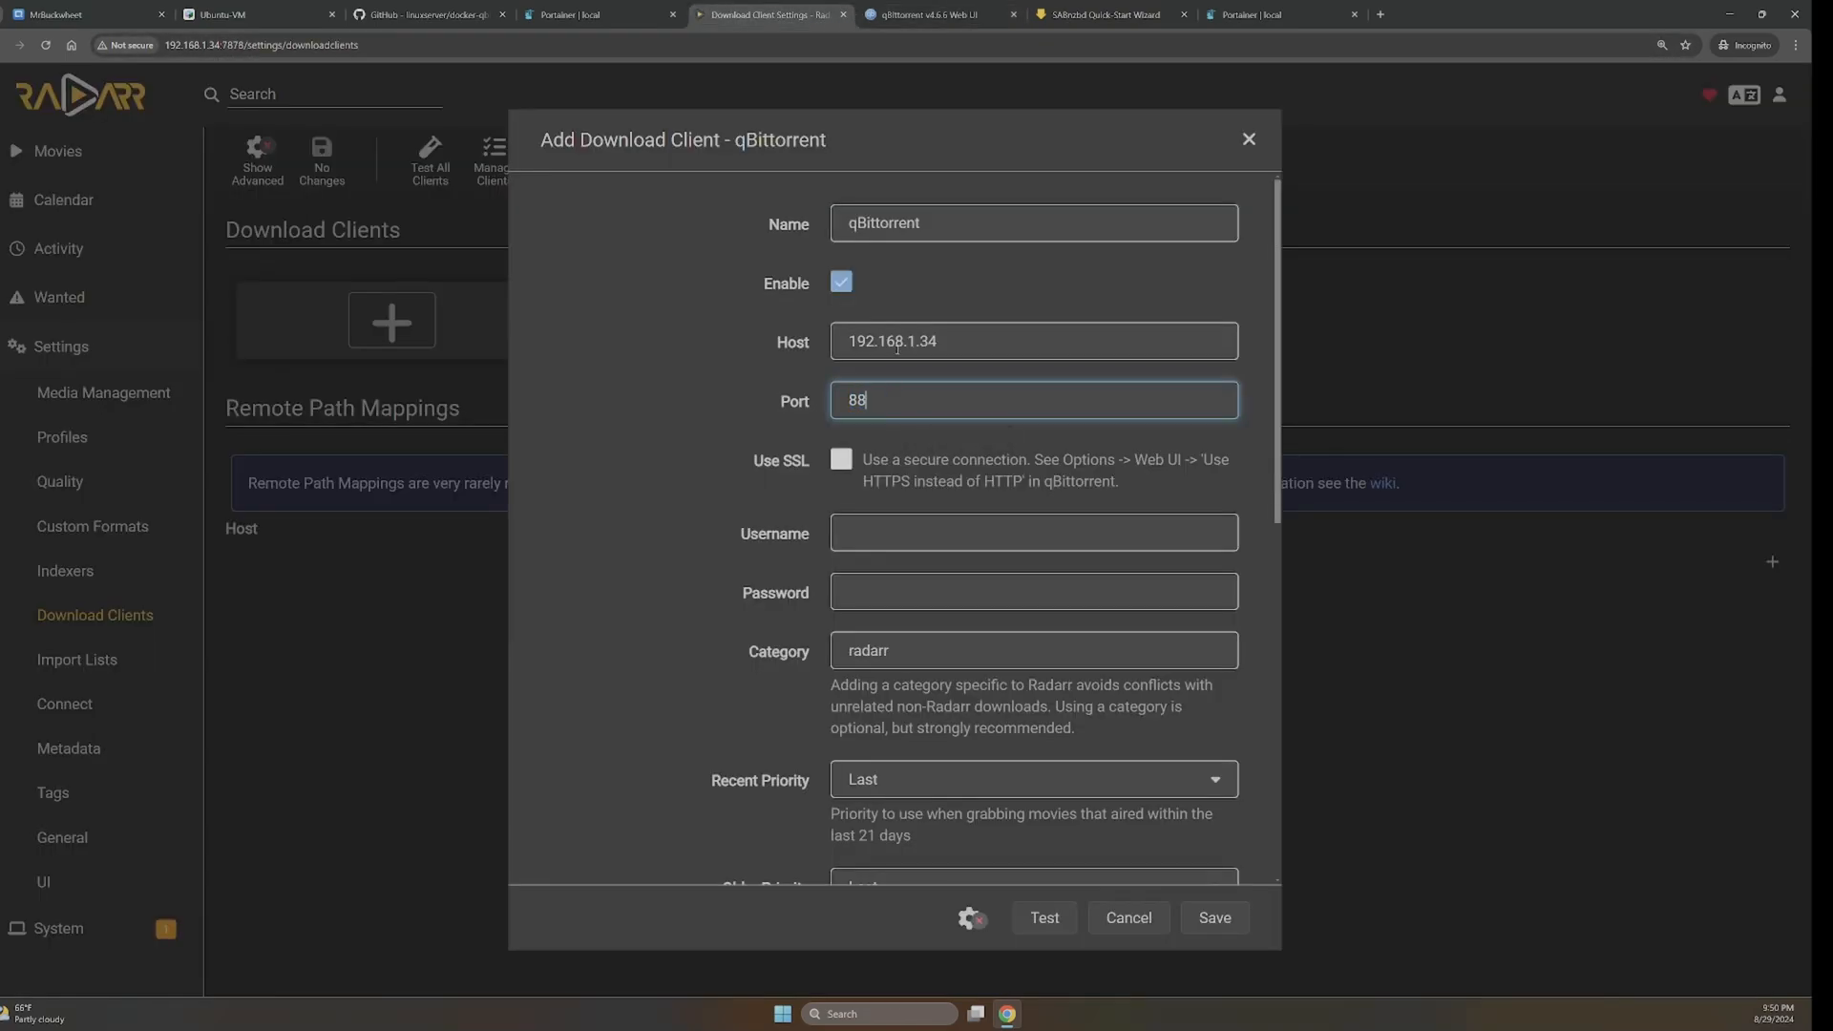
# - Enter the username admin and the account password for the qBittorrent client, and keep Initial State at Start
pyautogui.click(885, 525)
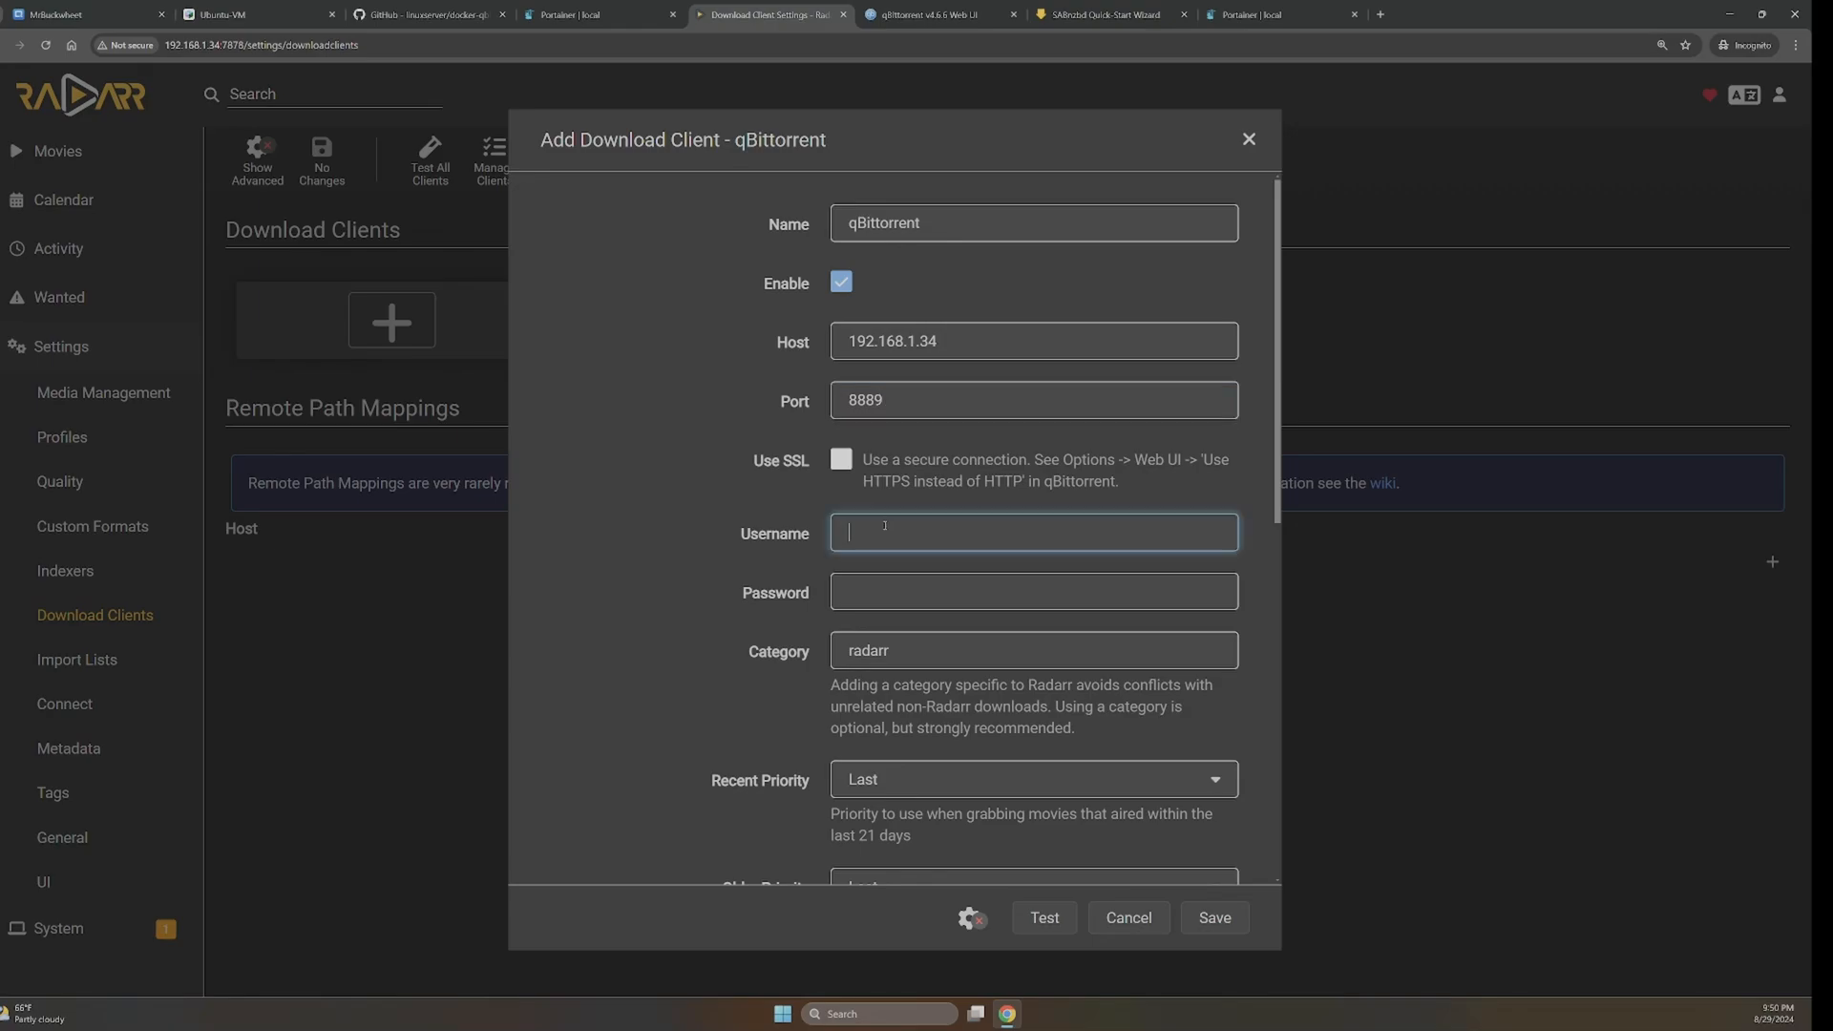
pyautogui.write('admin')
pyautogui.click(885, 584)
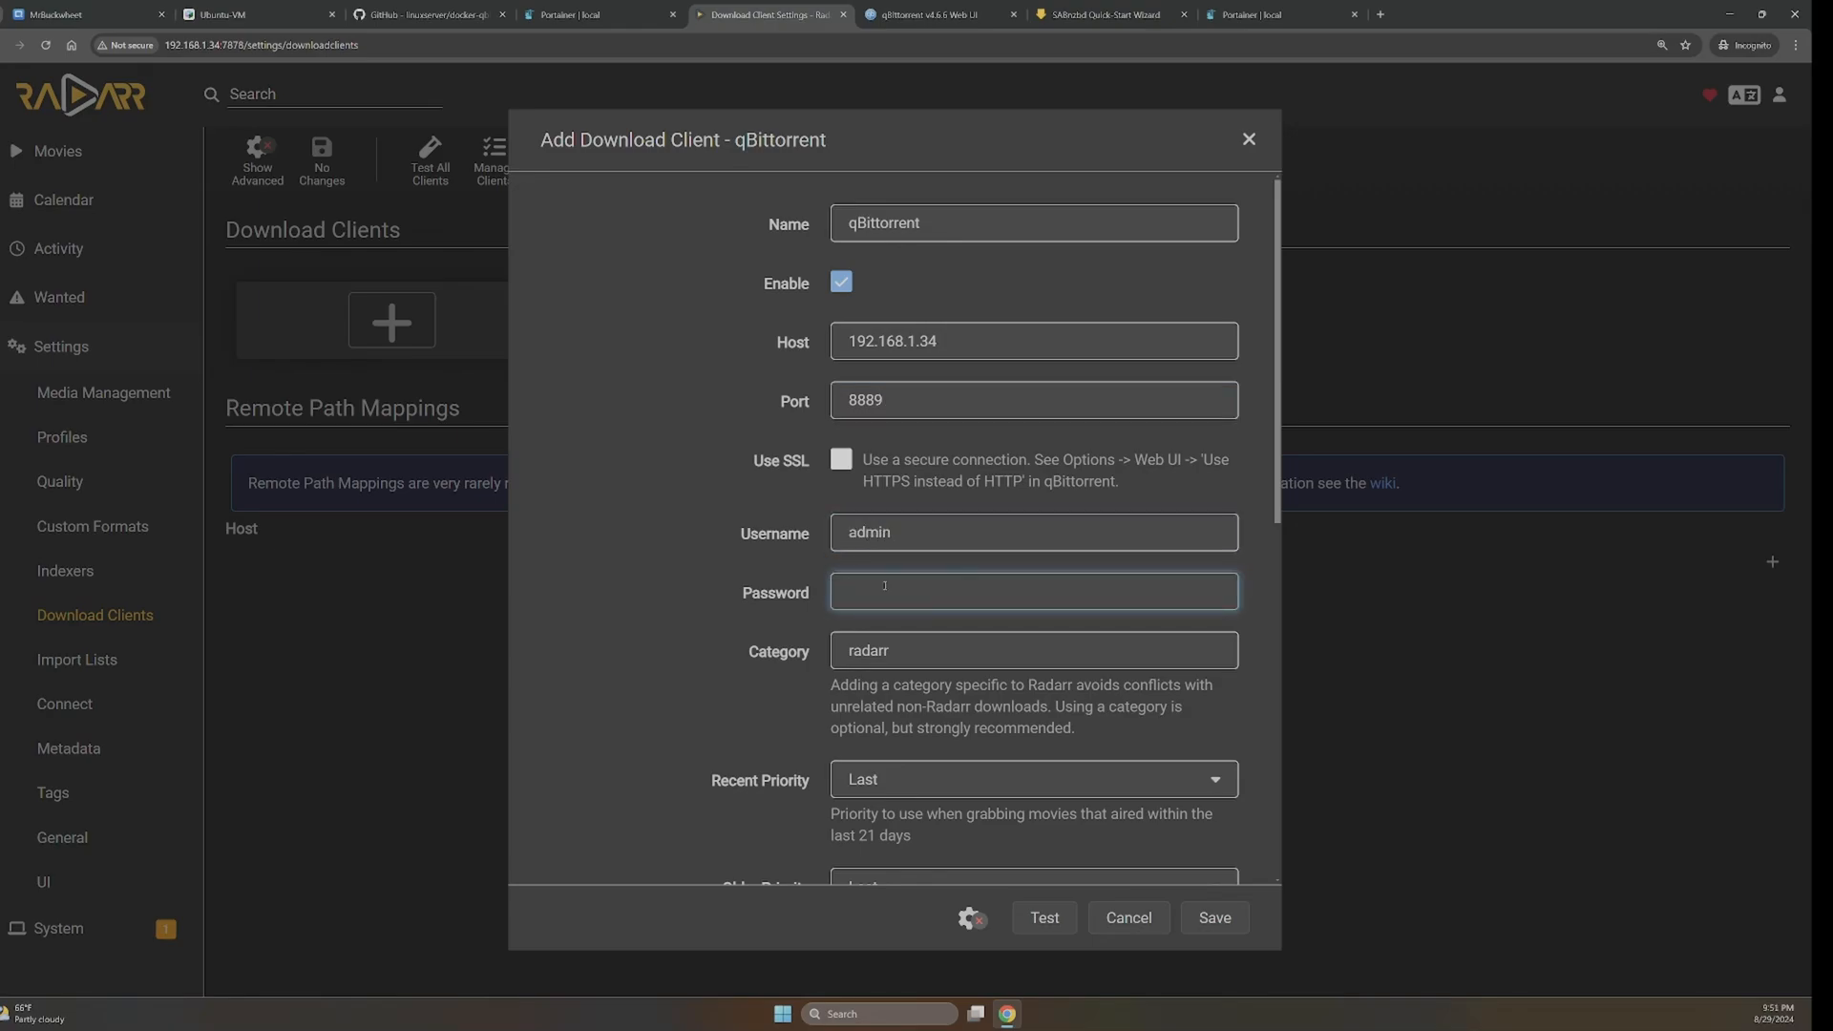
pyautogui.write('********')
pyautogui.scroll(-2, 891, 585)
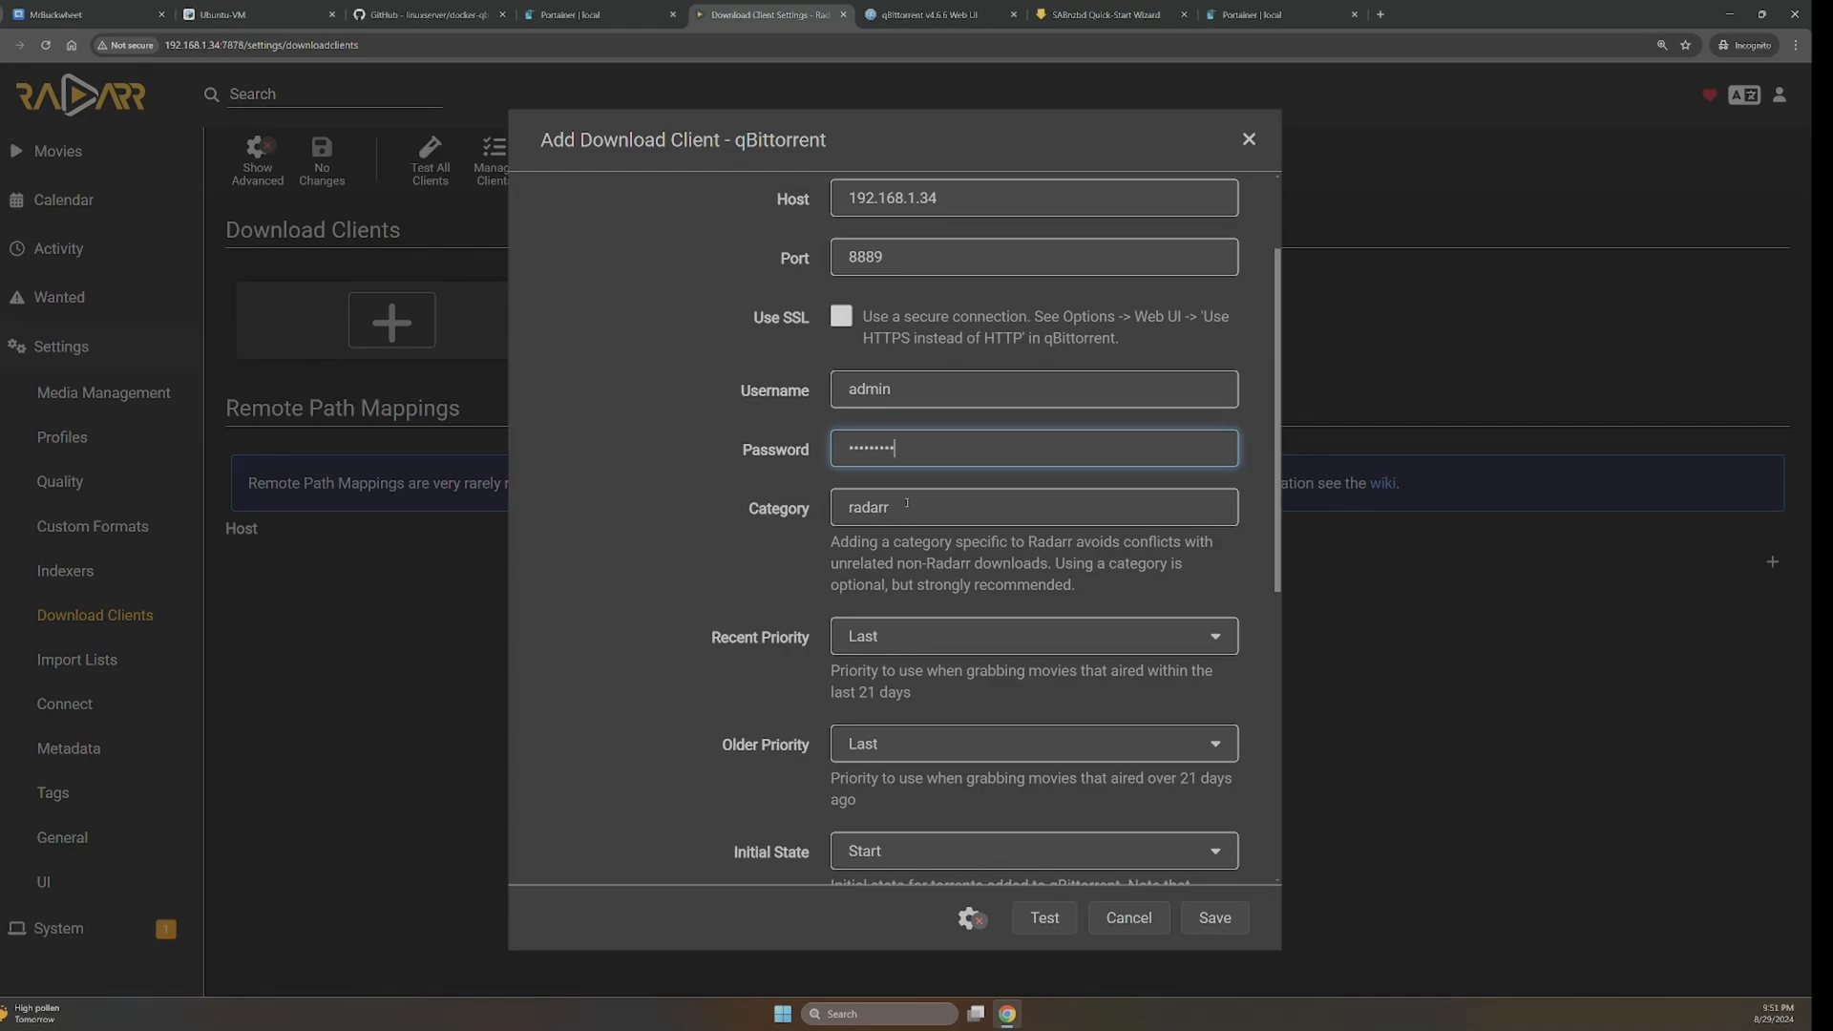
pyautogui.scroll(-3, 907, 503)
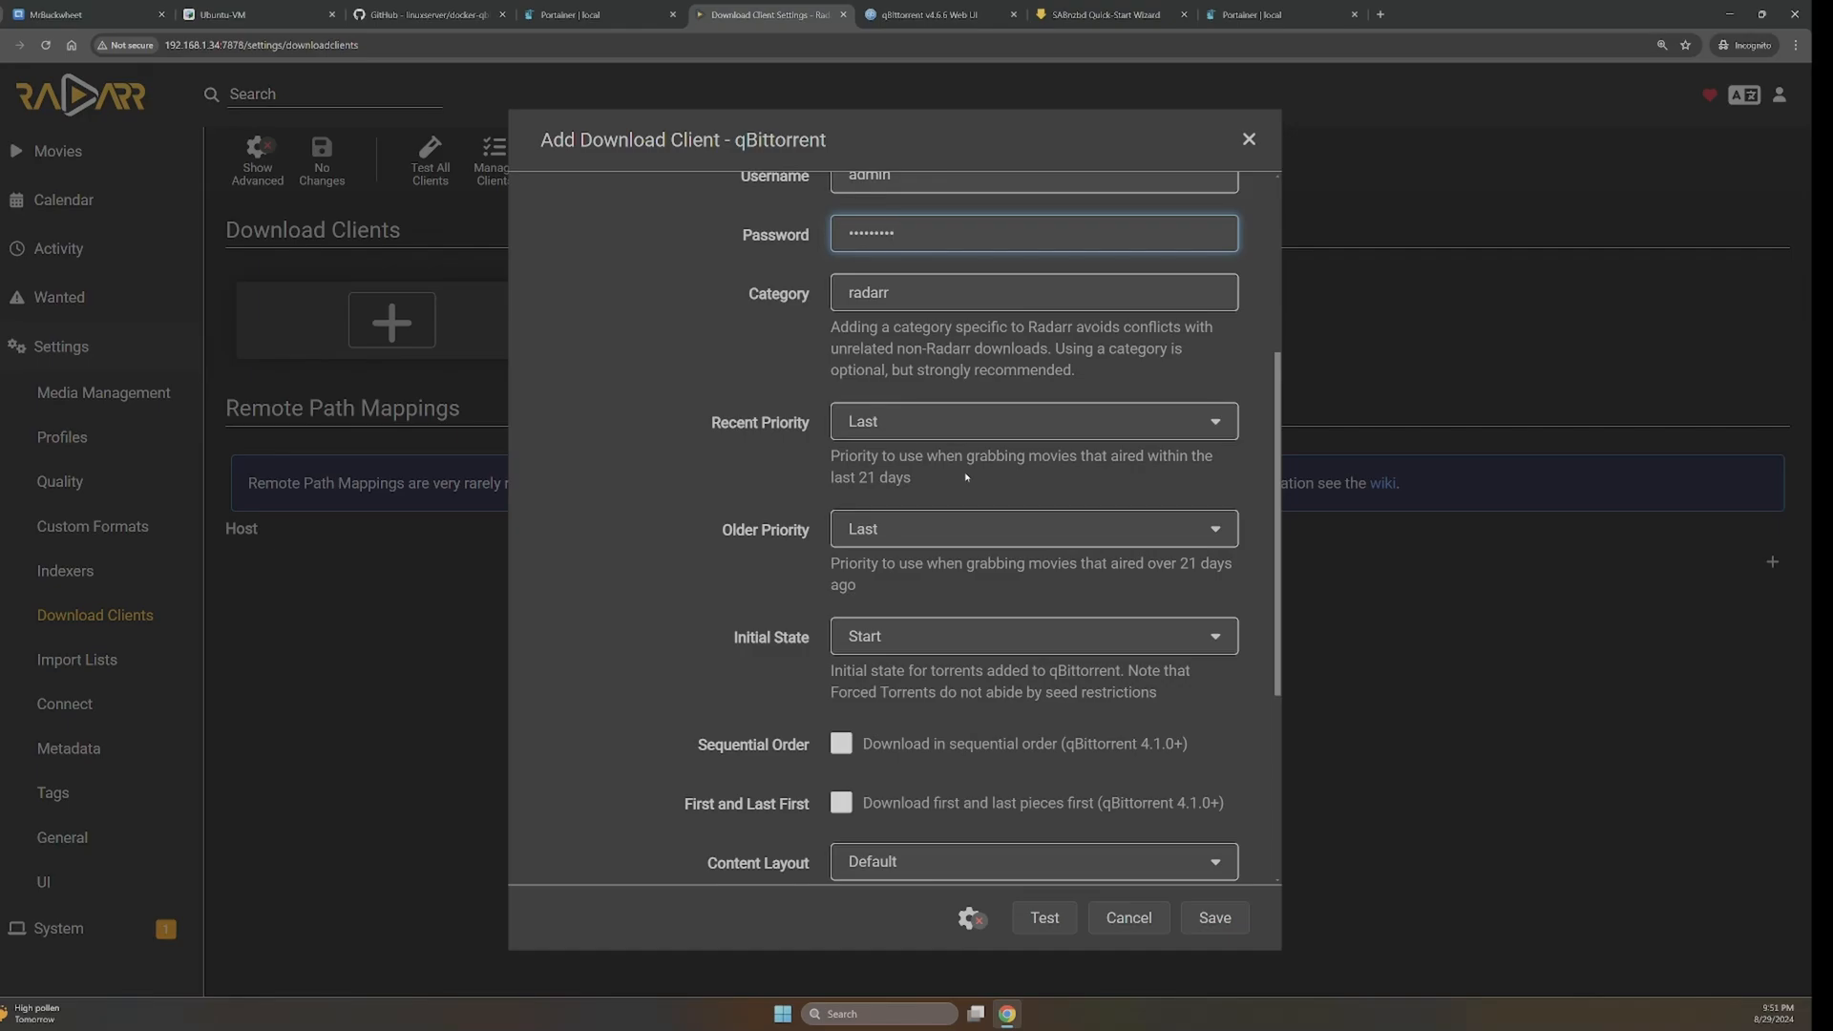
pyautogui.scroll(-2, 904, 555)
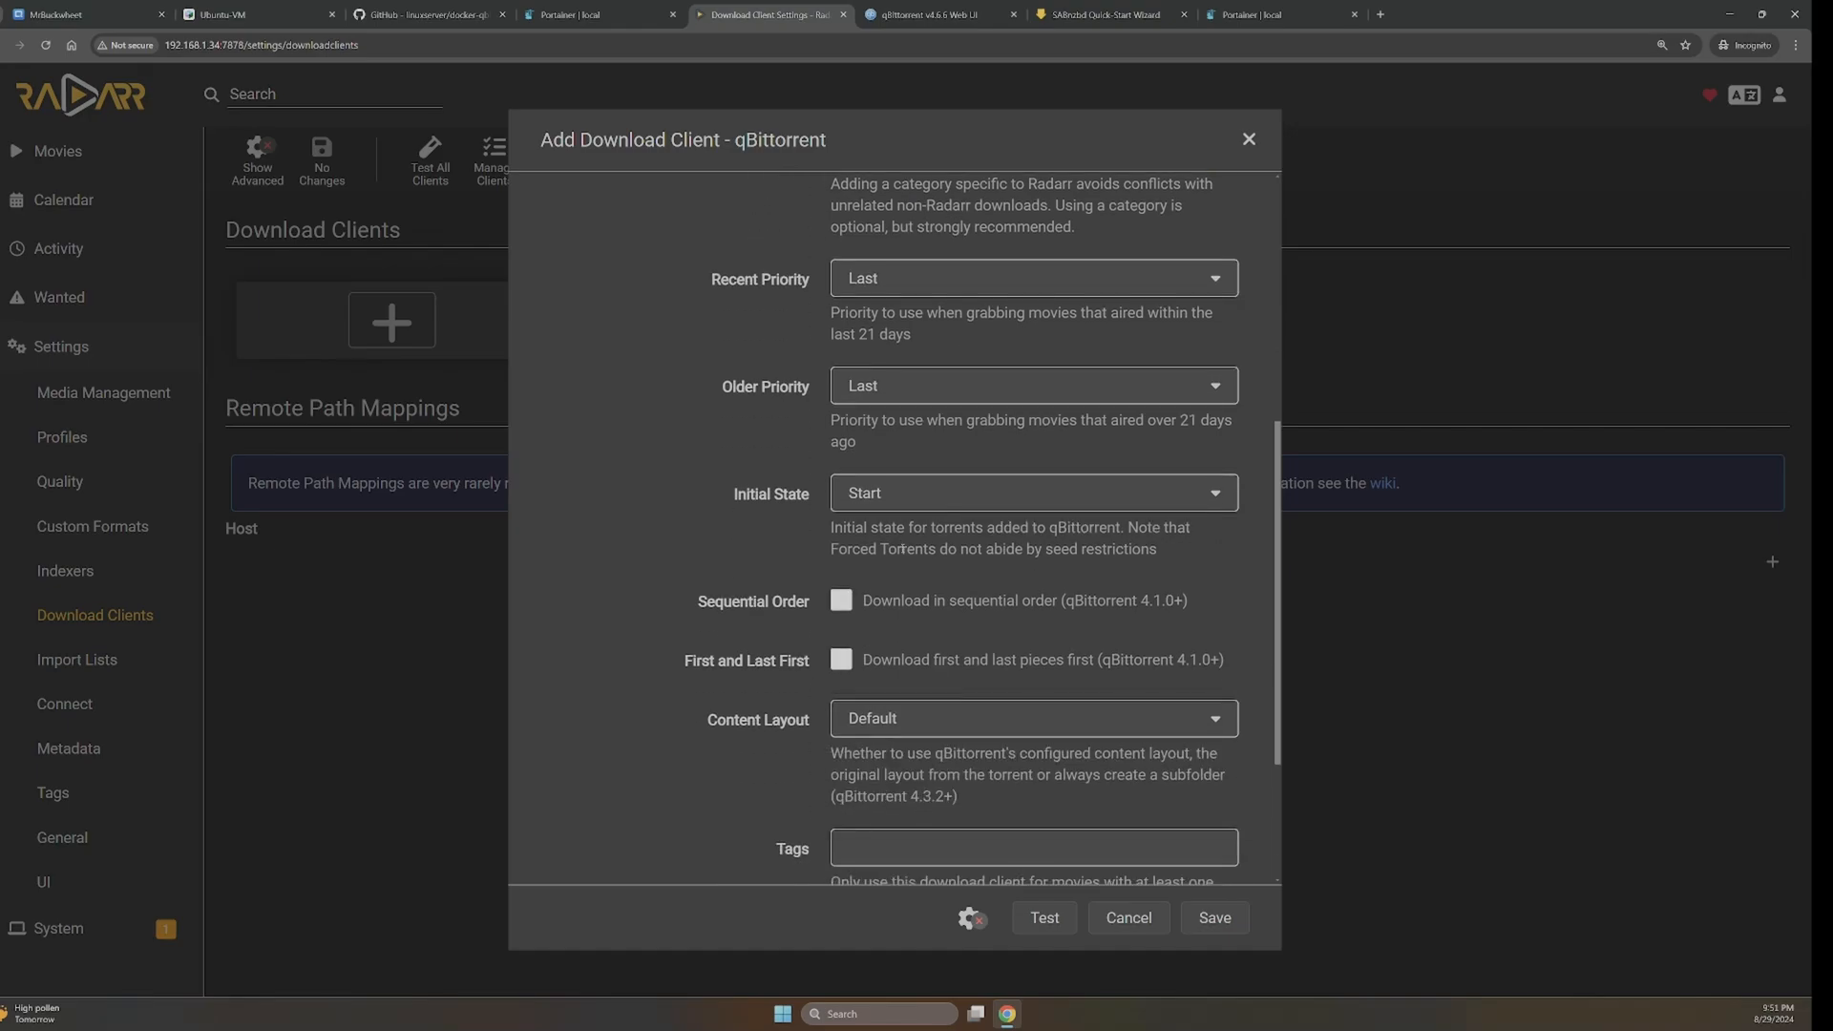
pyautogui.click(901, 495)
pyautogui.click(901, 494)
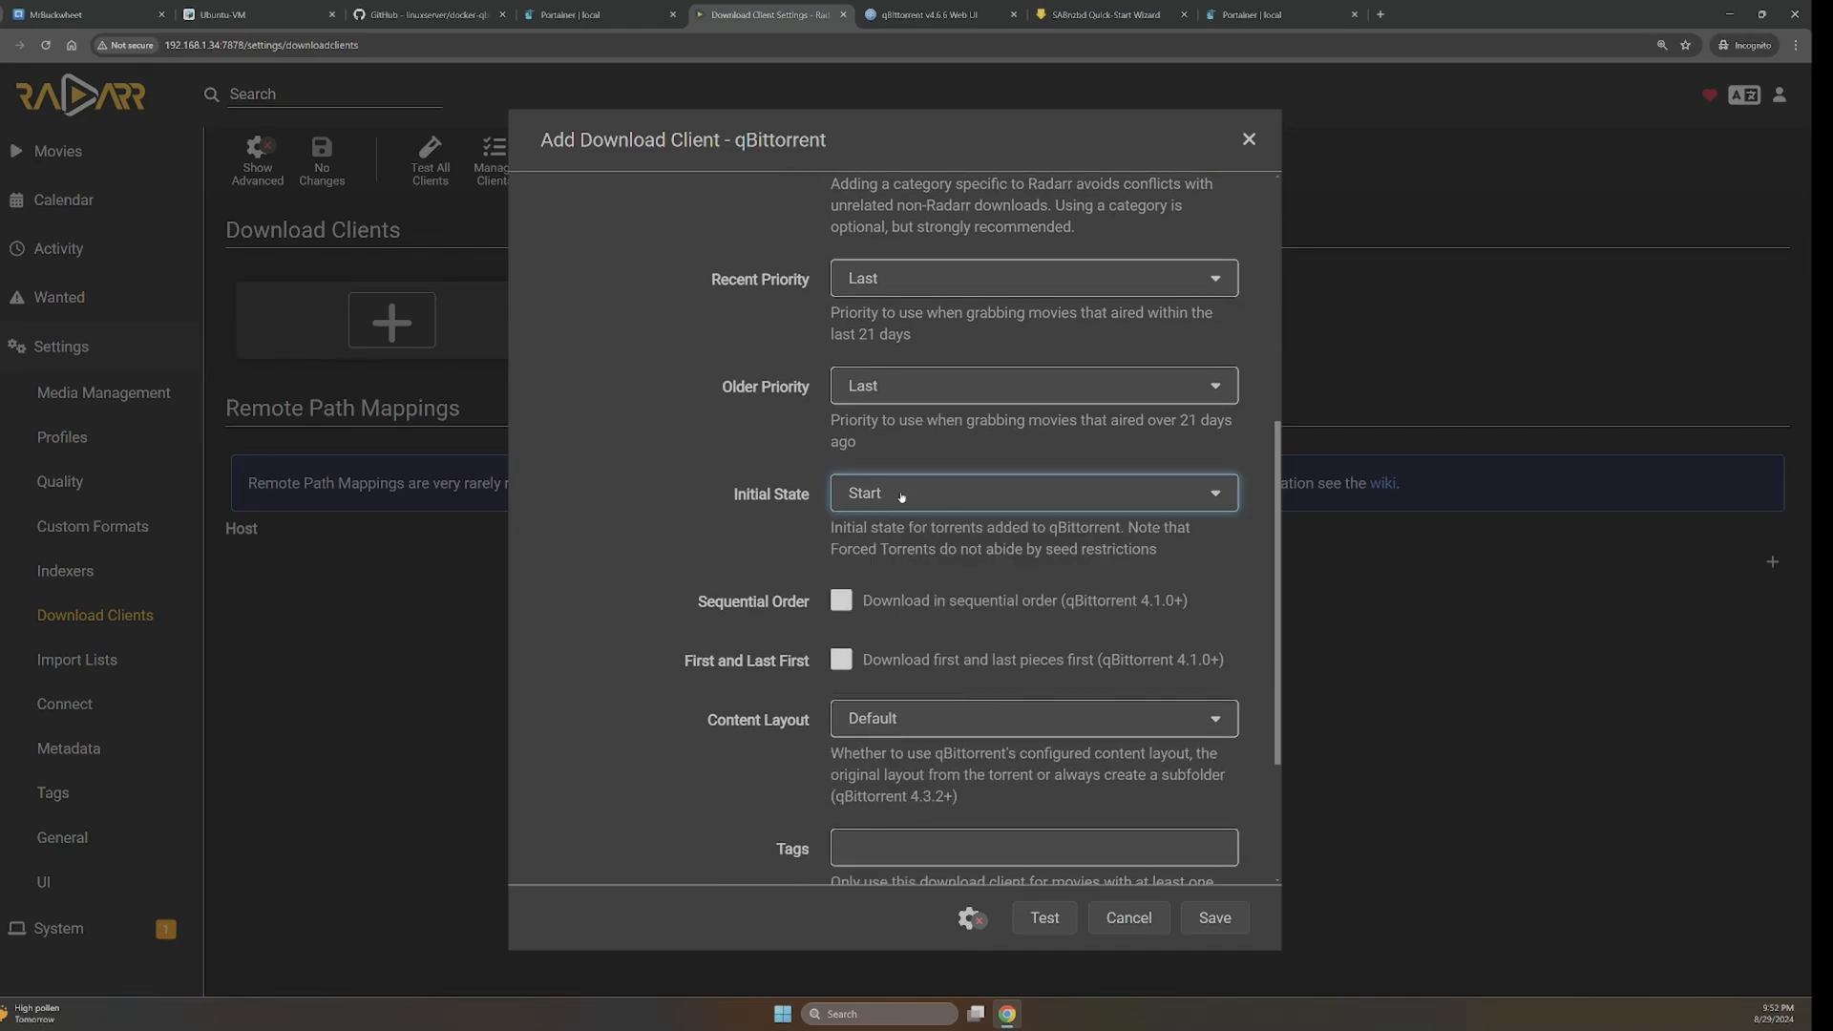
pyautogui.scroll(-3, 845, 630)
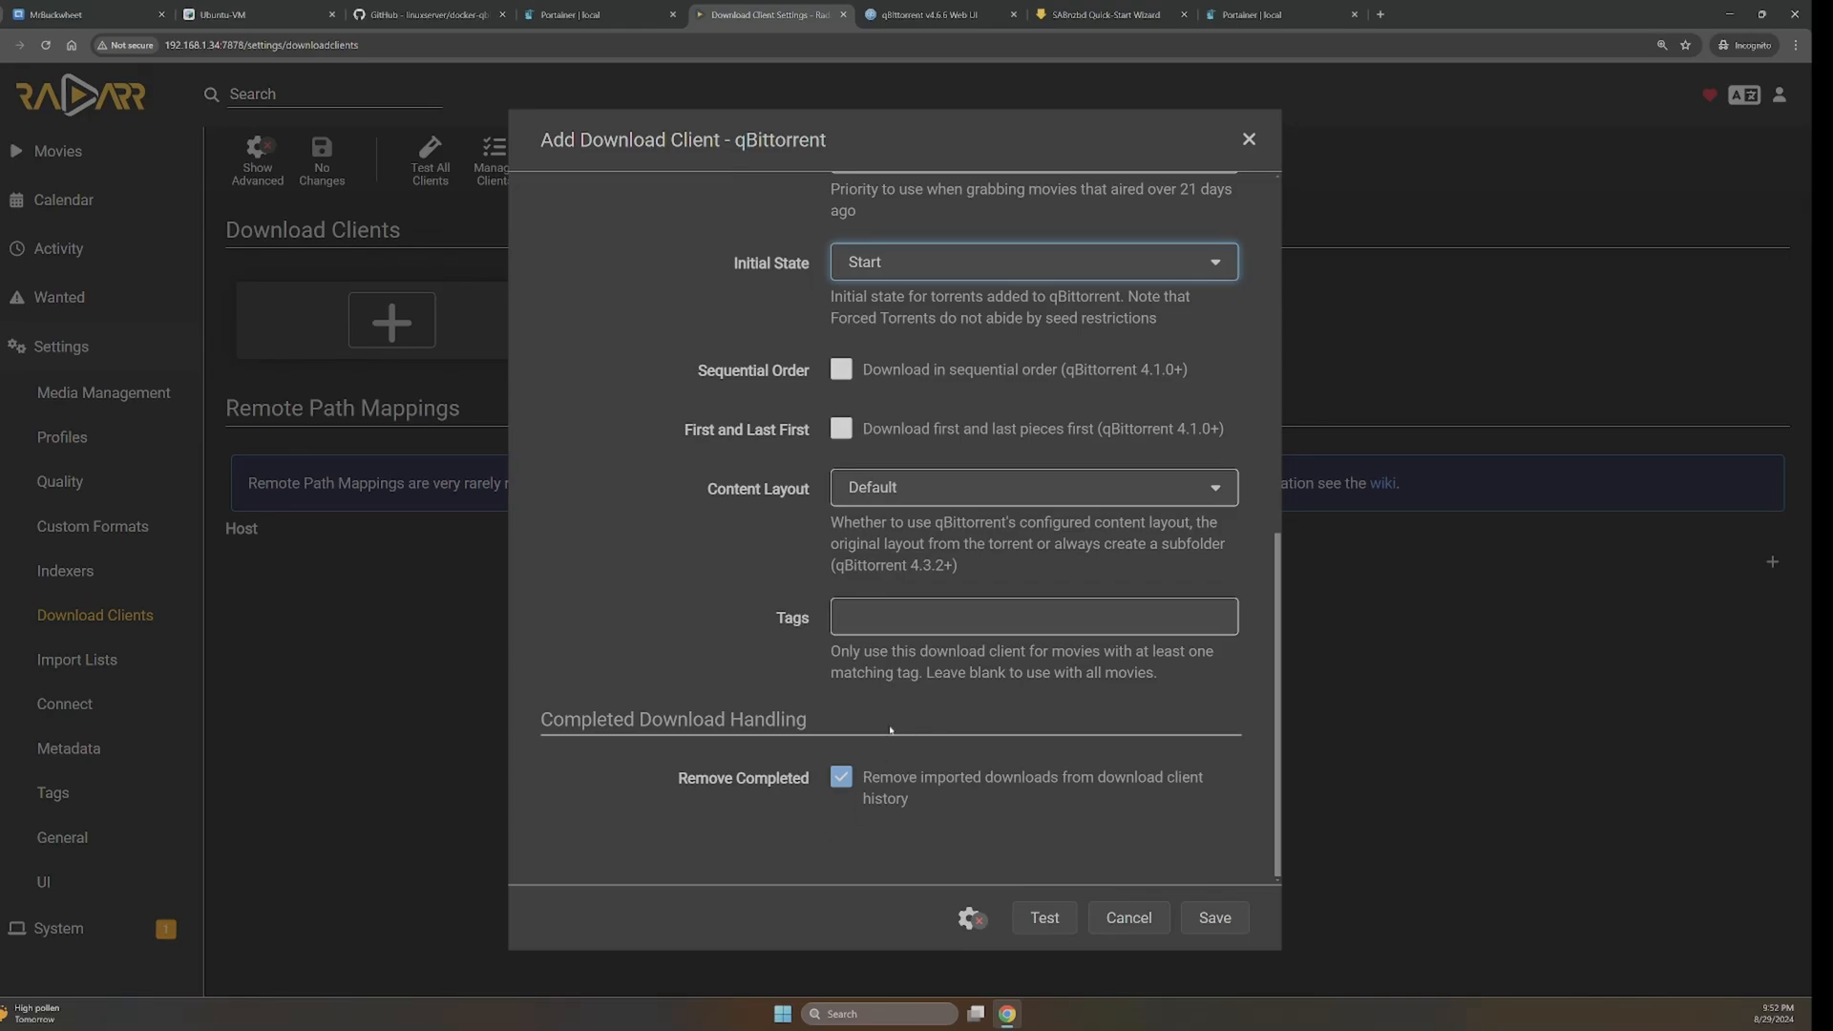
# - Create a category named radarr in qBittorrent's web interface, and test the client connection back in Radarr
pyautogui.click(921, 14)
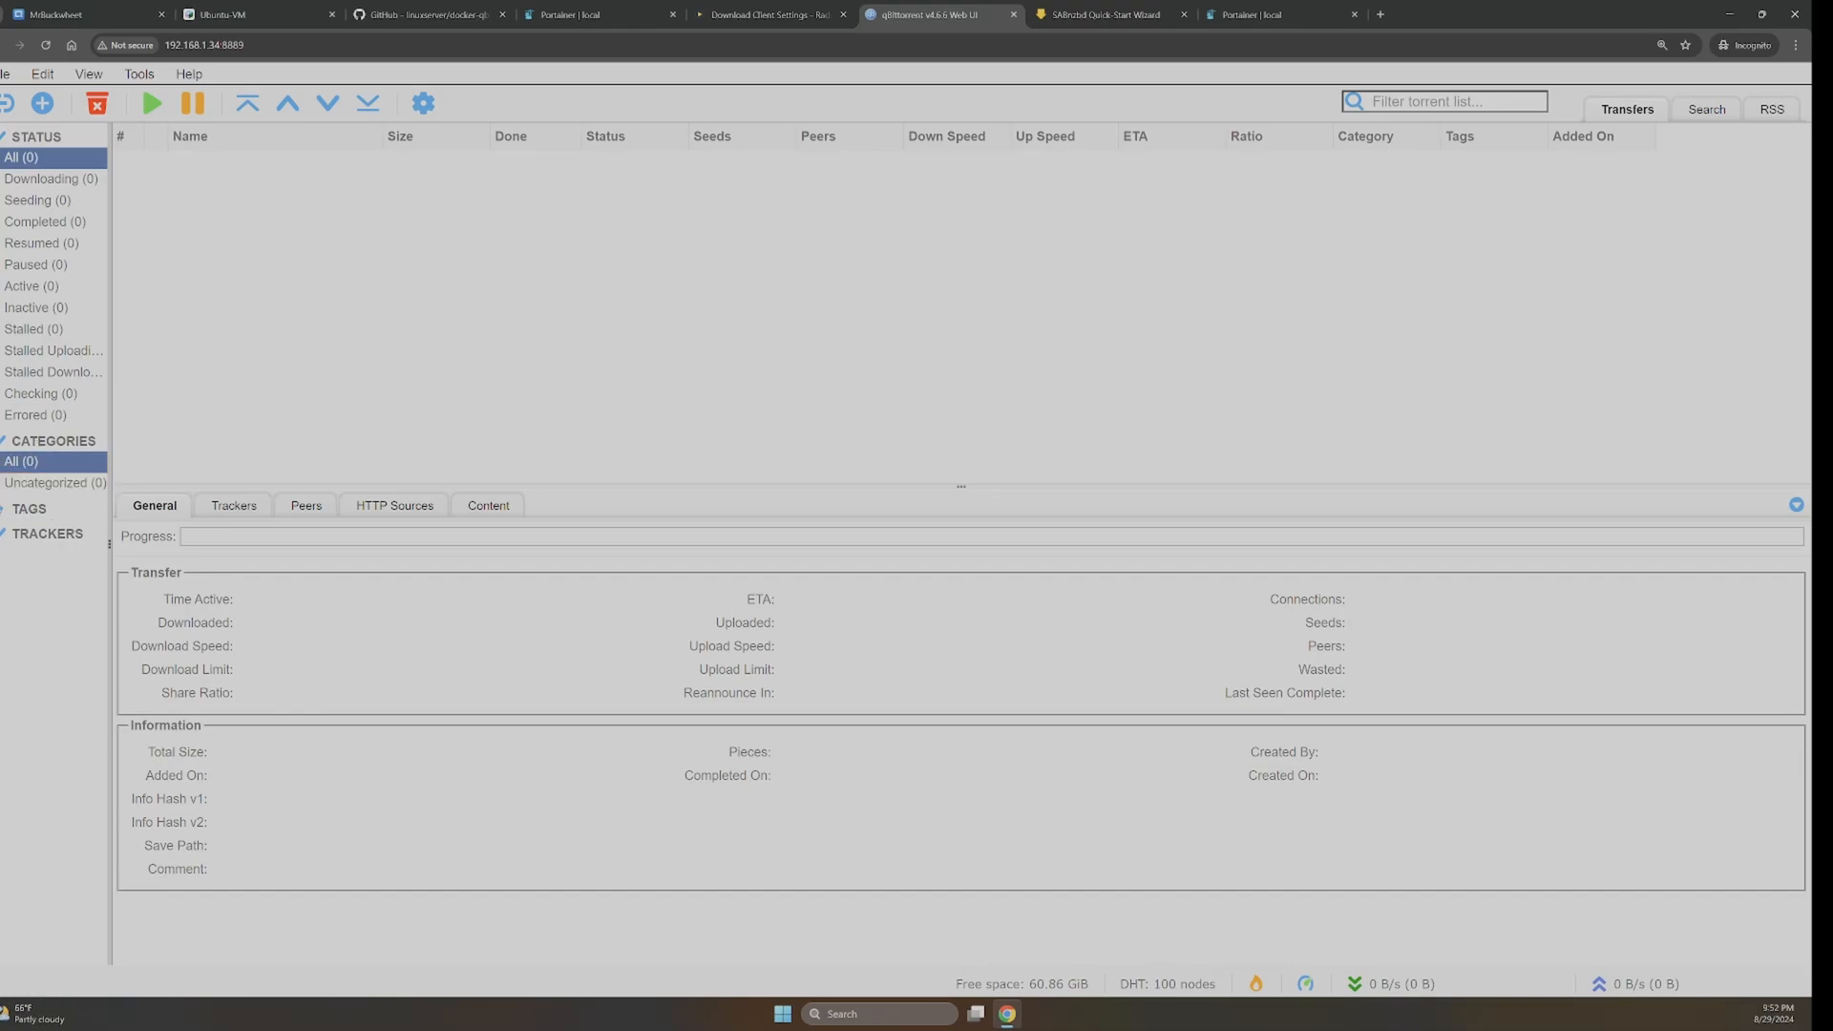
pyautogui.rightClick(29, 461)
pyautogui.click(61, 474)
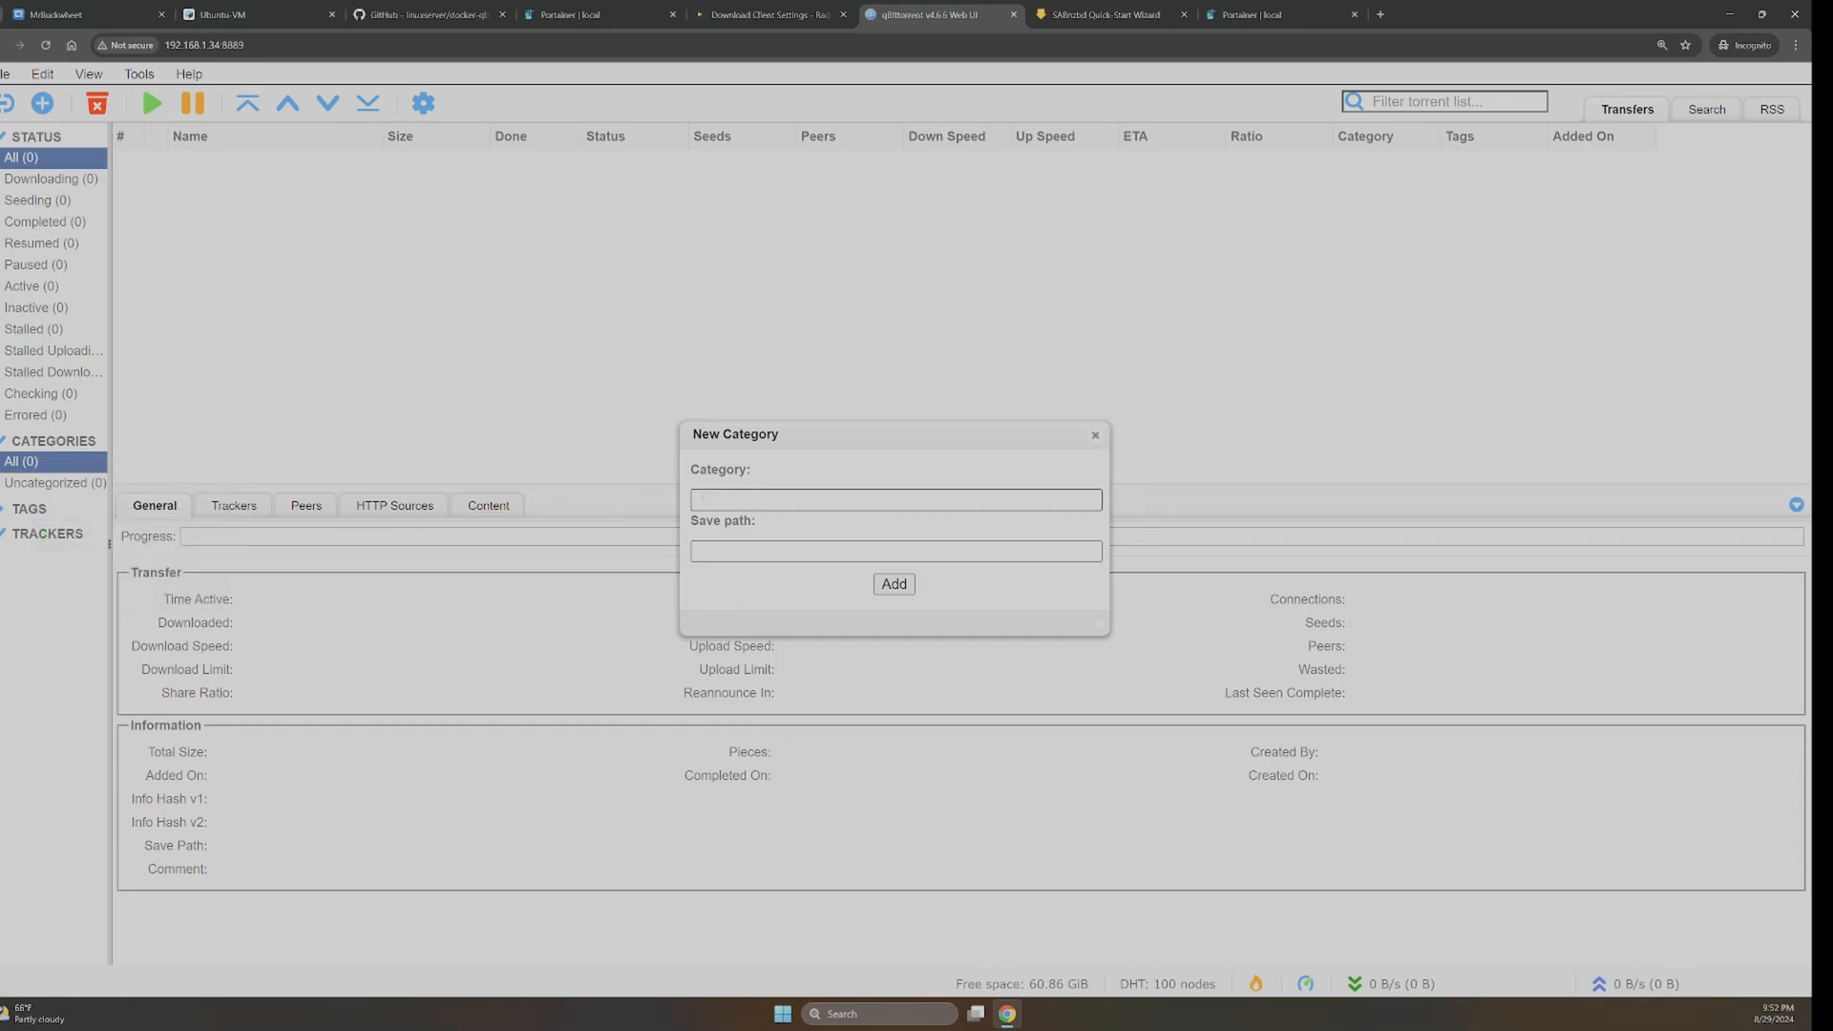
pyautogui.write('radarr')
pyautogui.click(894, 583)
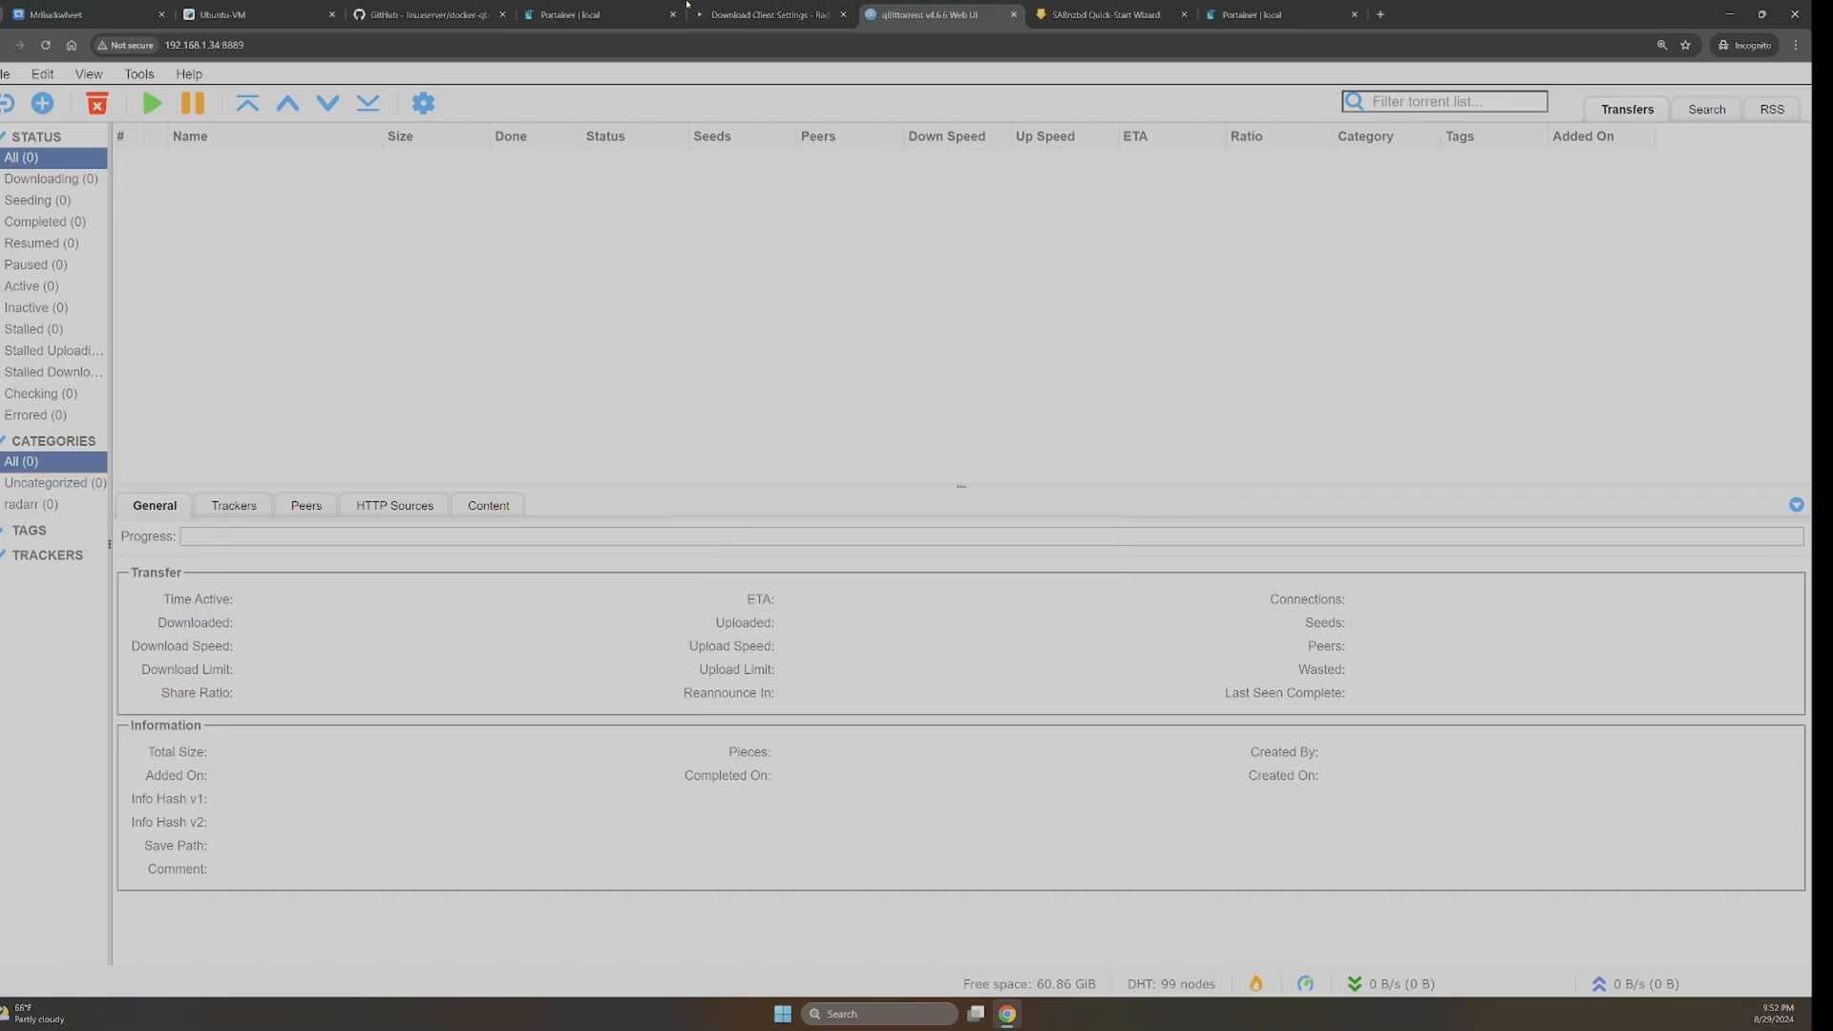
pyautogui.click(719, 11)
pyautogui.click(1044, 917)
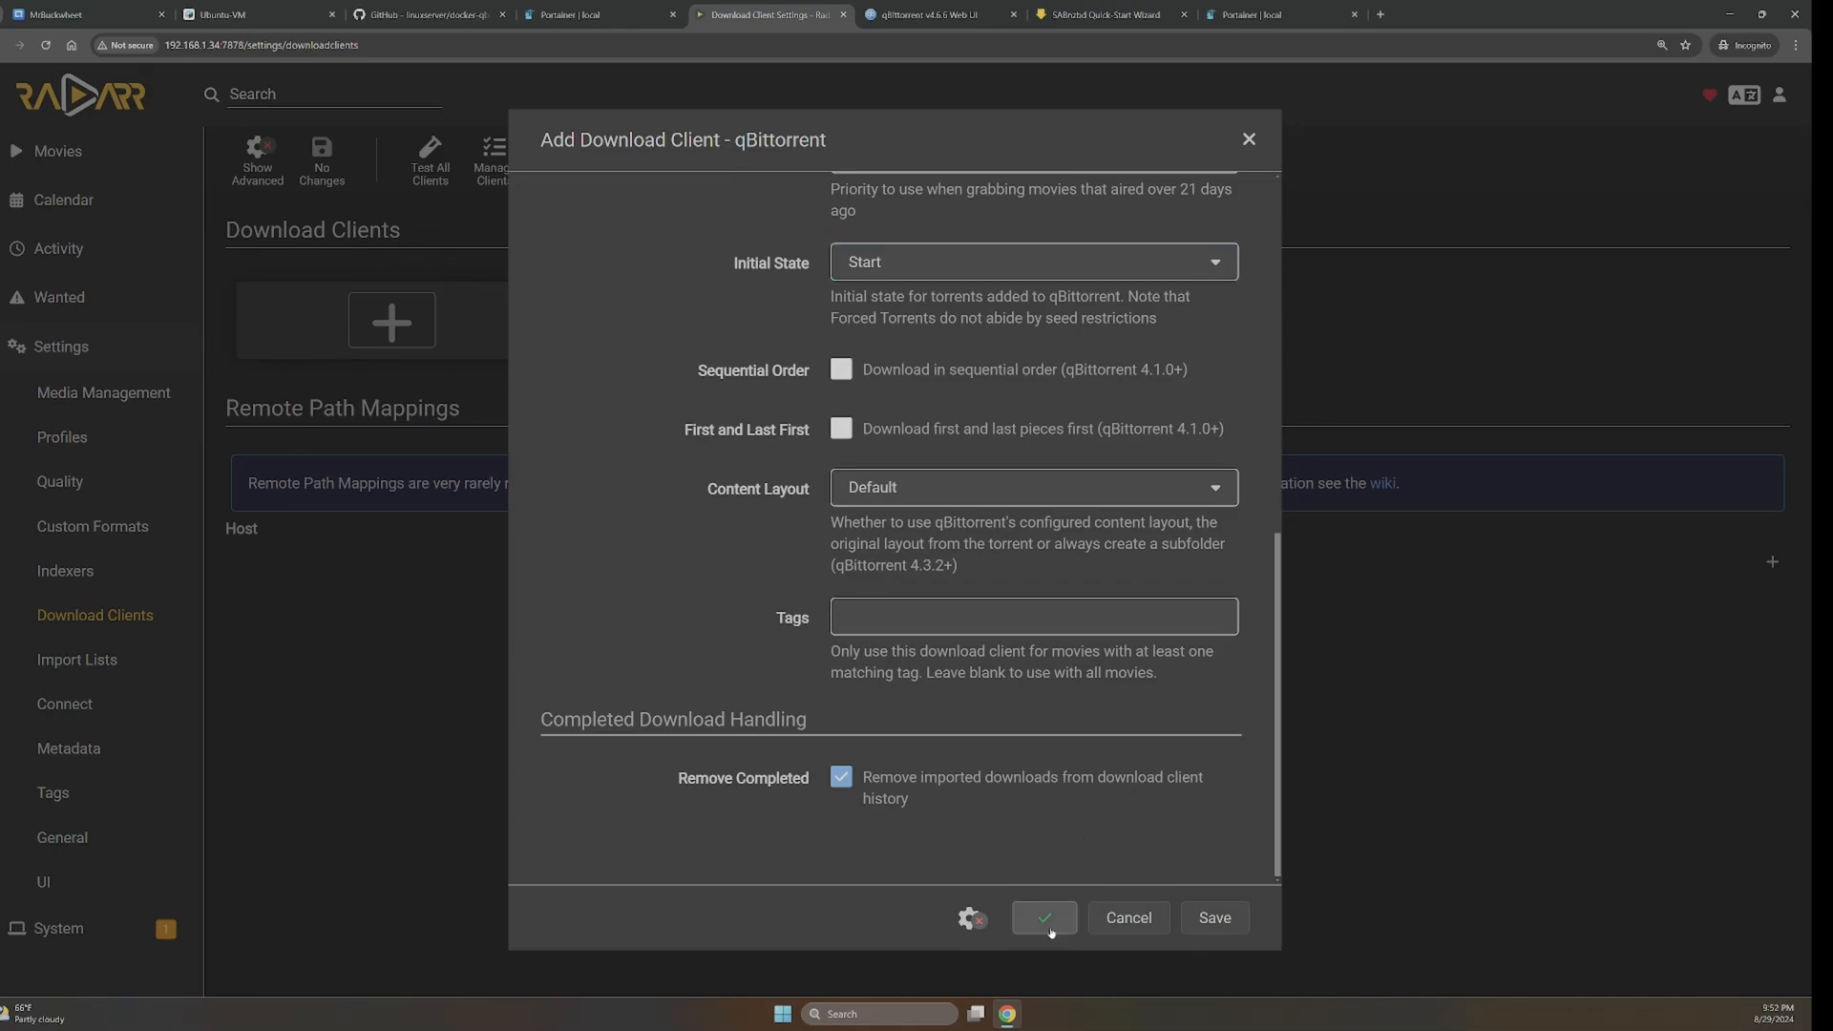
# - Show the advanced options of the qBittorrent client and set its Post-Import Category to Seeding
pyautogui.click(969, 922)
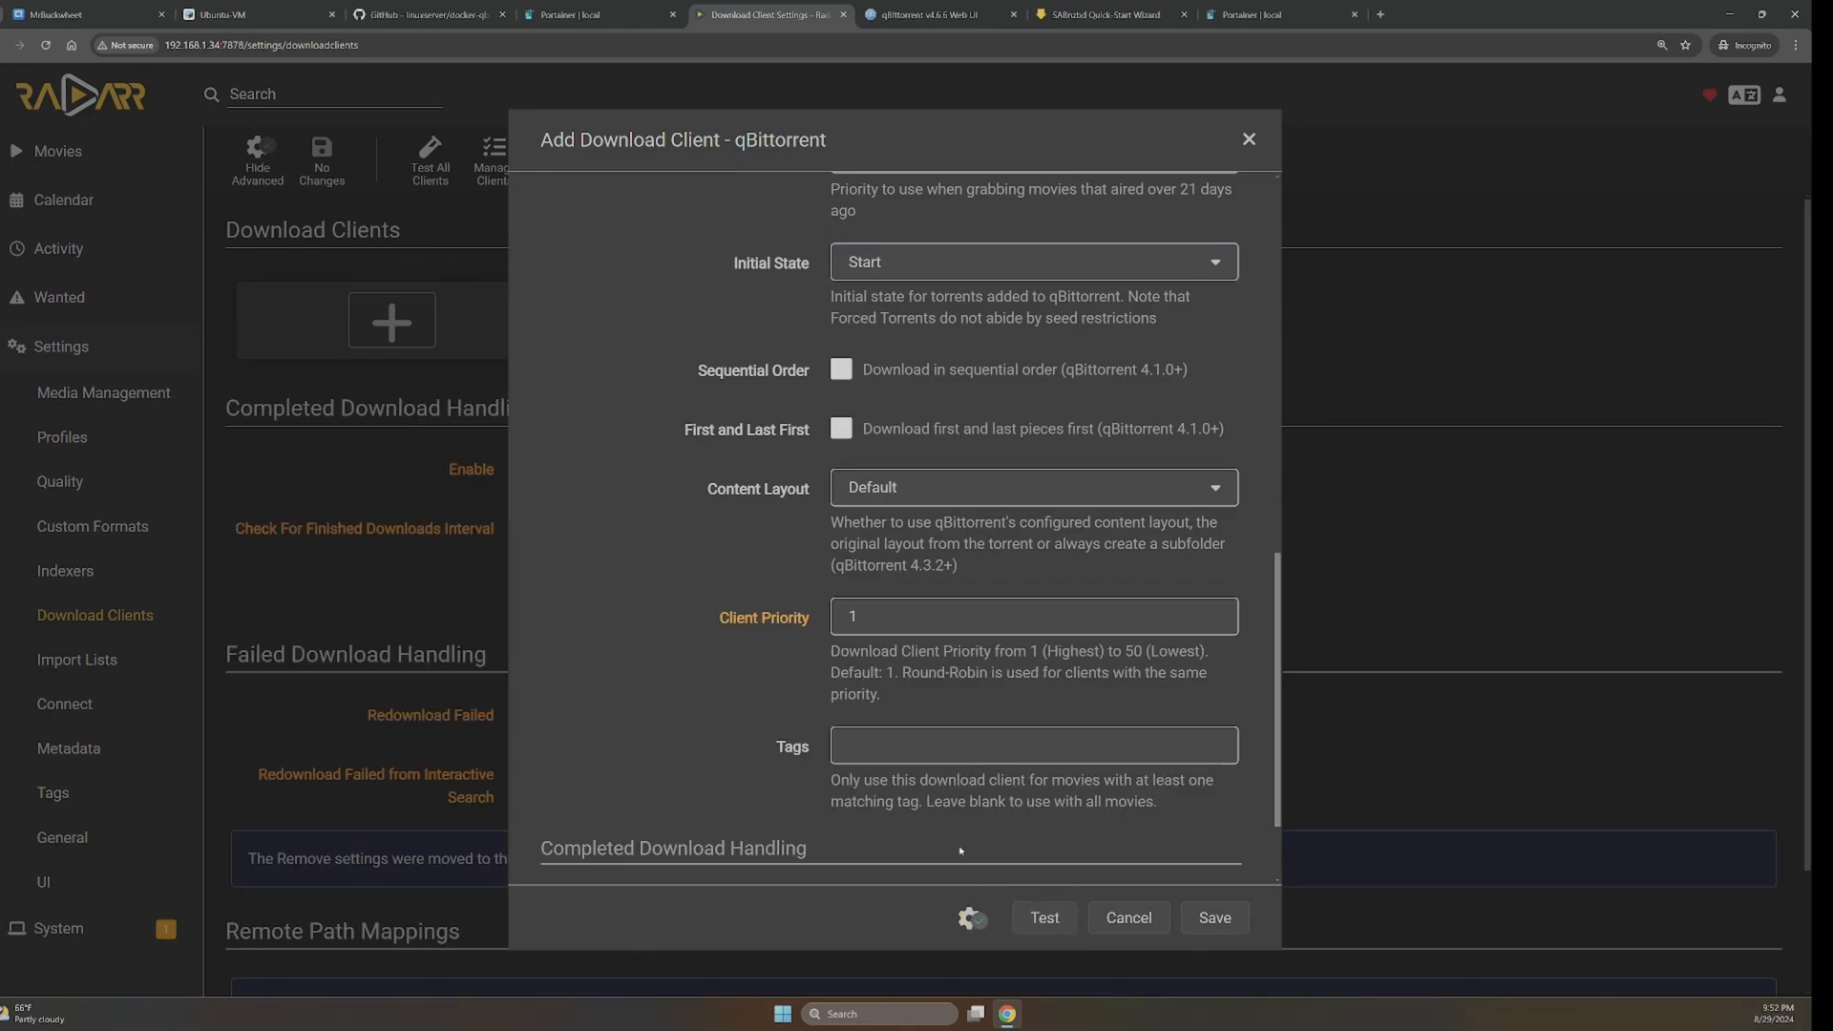
pyautogui.scroll(-2, 1012, 771)
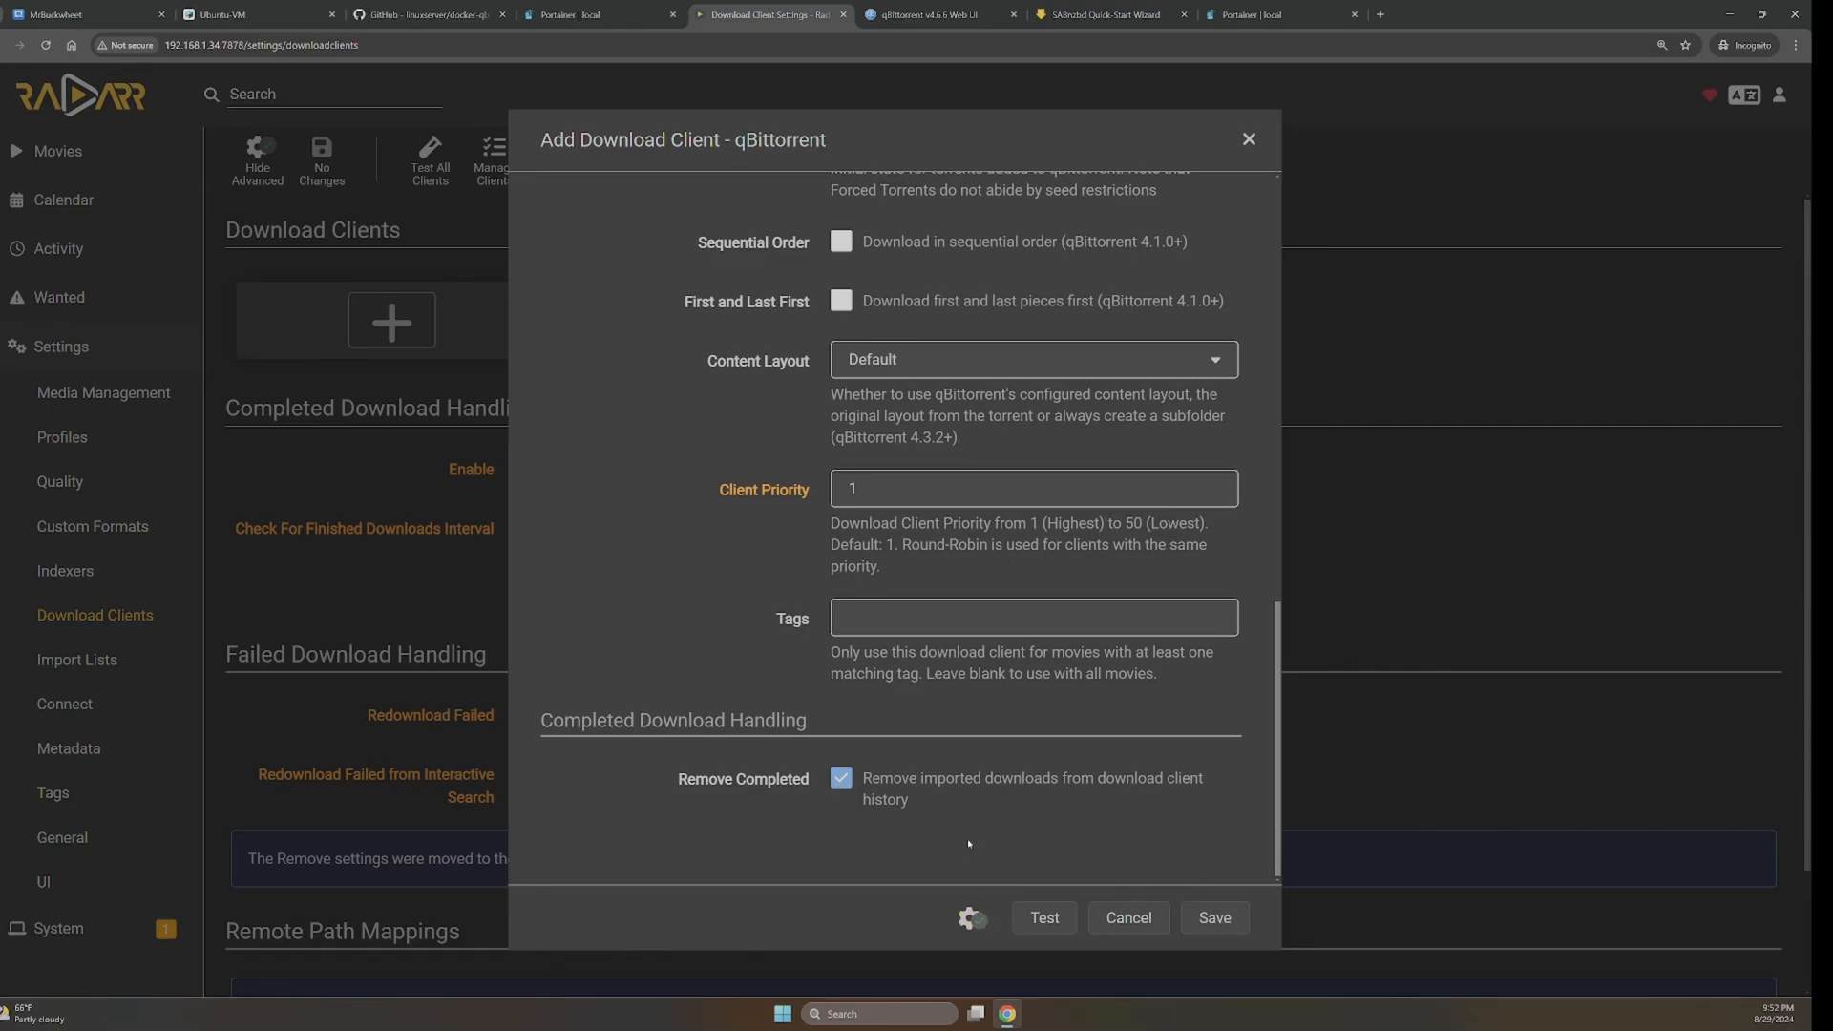
pyautogui.scroll(3, 955, 780)
pyautogui.scroll(6, 953, 771)
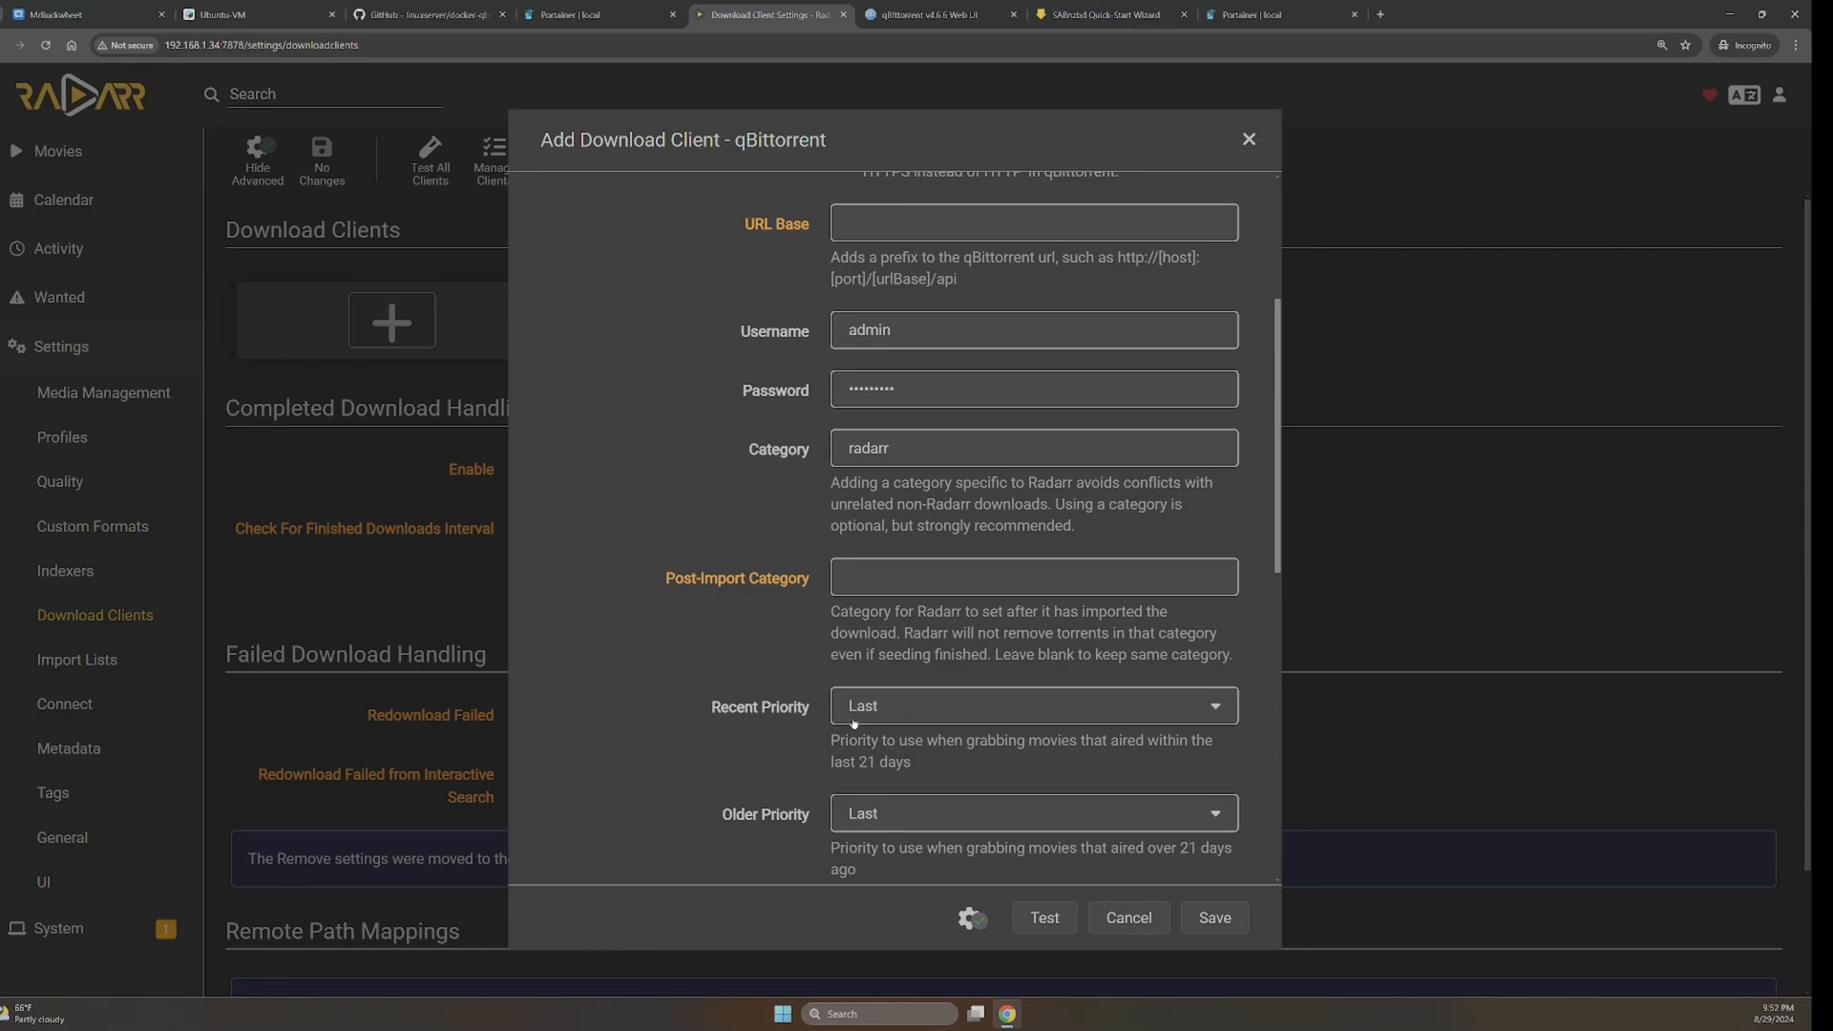
pyautogui.click(890, 584)
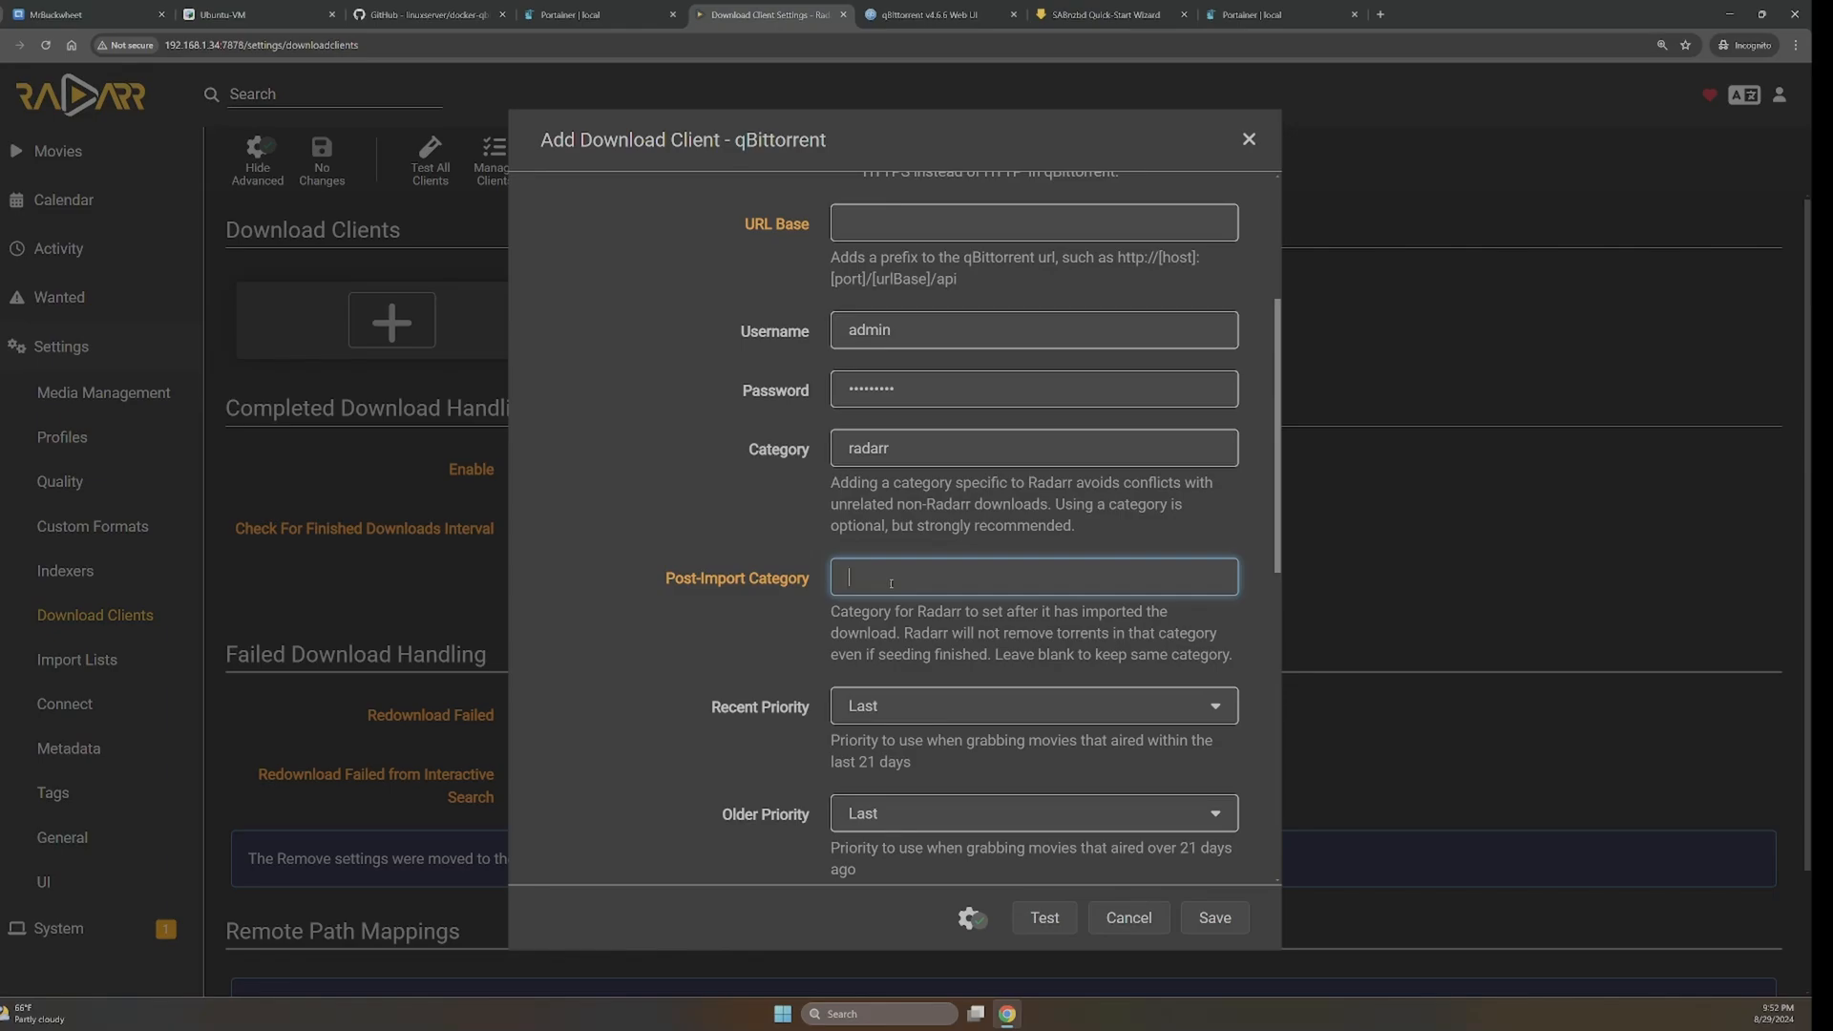
pyautogui.write('seeding')
pyautogui.press('Home')
pyautogui.write('S')
pyautogui.press('Delete')
pyautogui.scroll(3, 1079, 579)
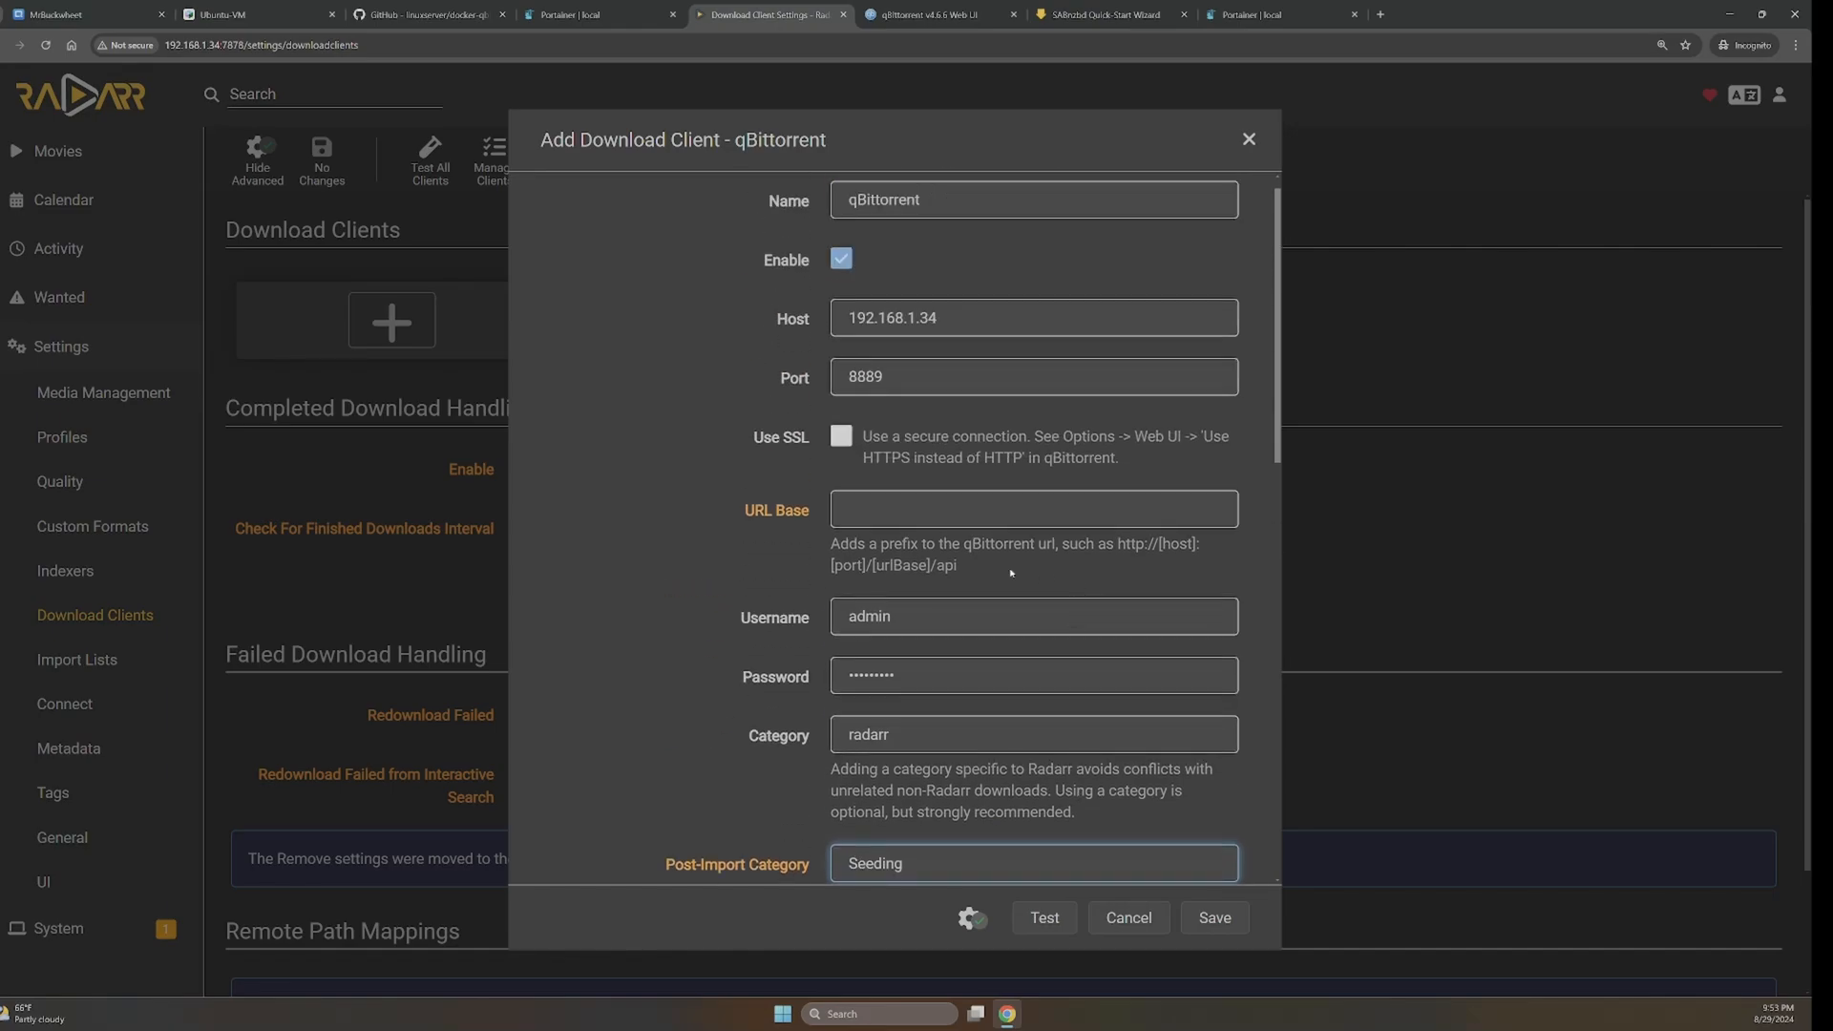
# - Switch to qBittorrent and create a category named Seeding with the save path /Media/Downloads/Seeding
pyautogui.click(921, 15)
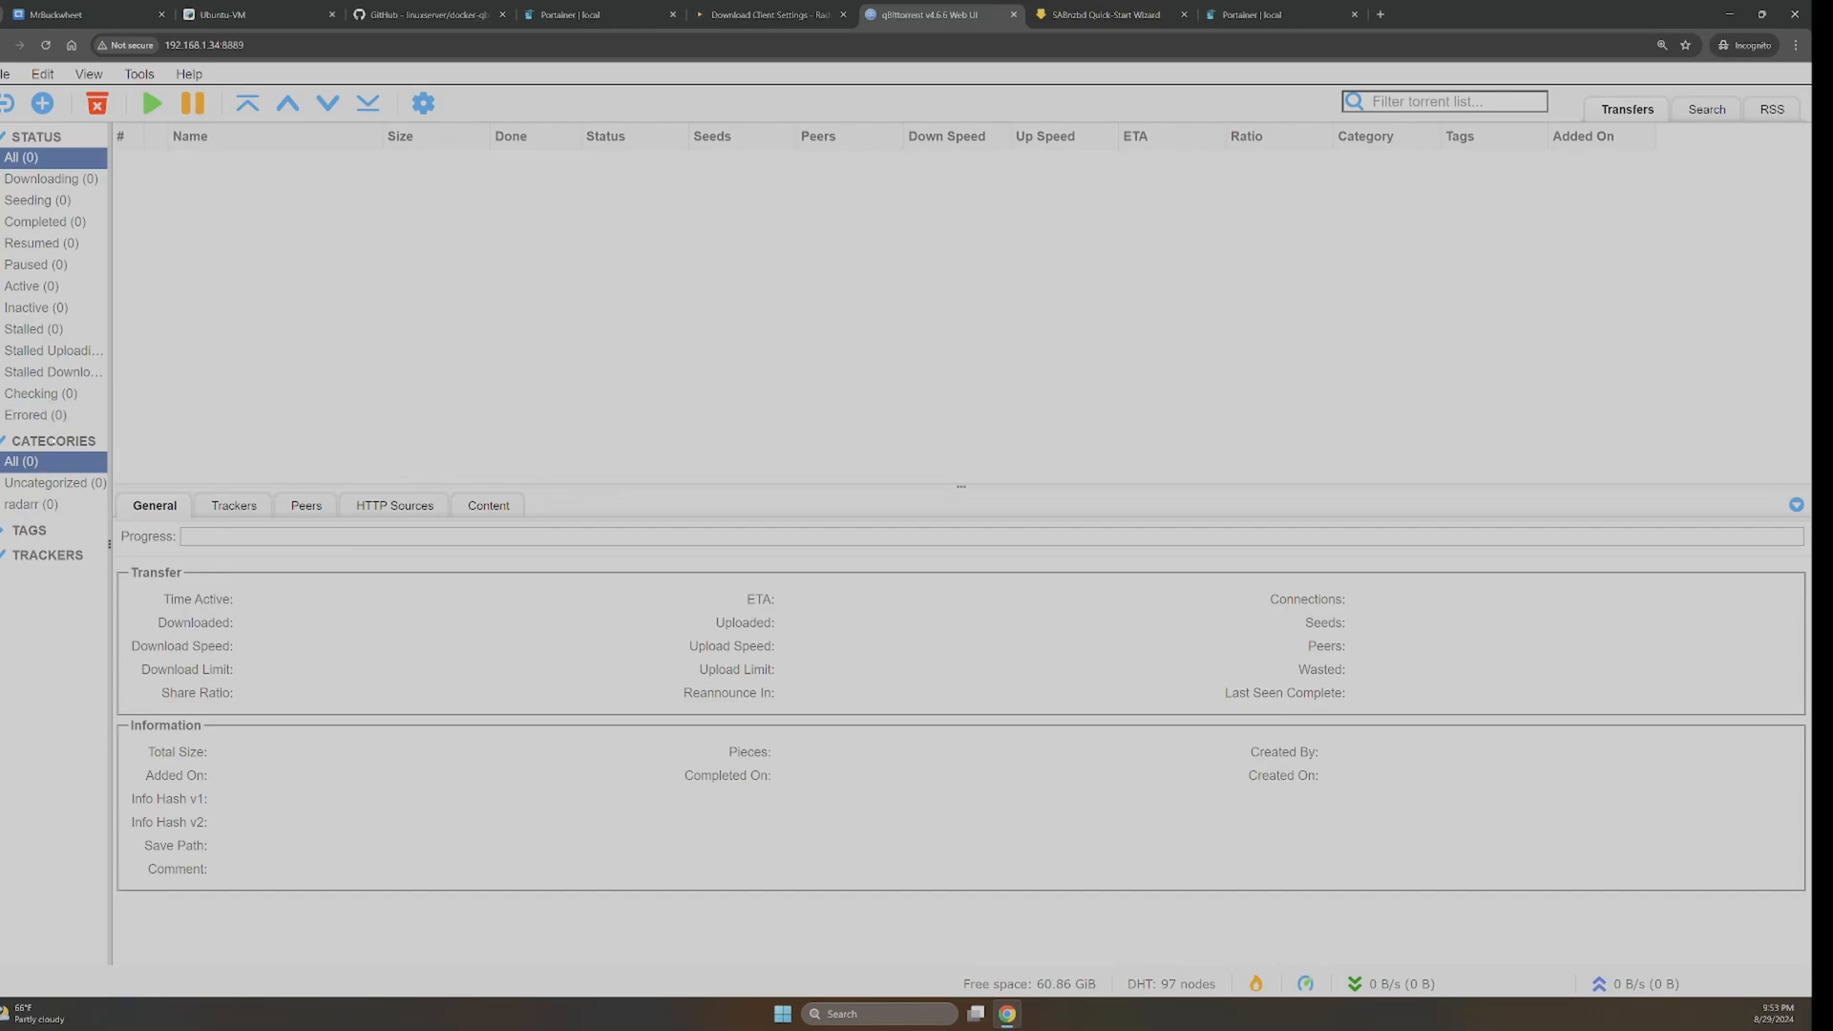
pyautogui.rightClick(44, 442)
pyautogui.click(23, 482)
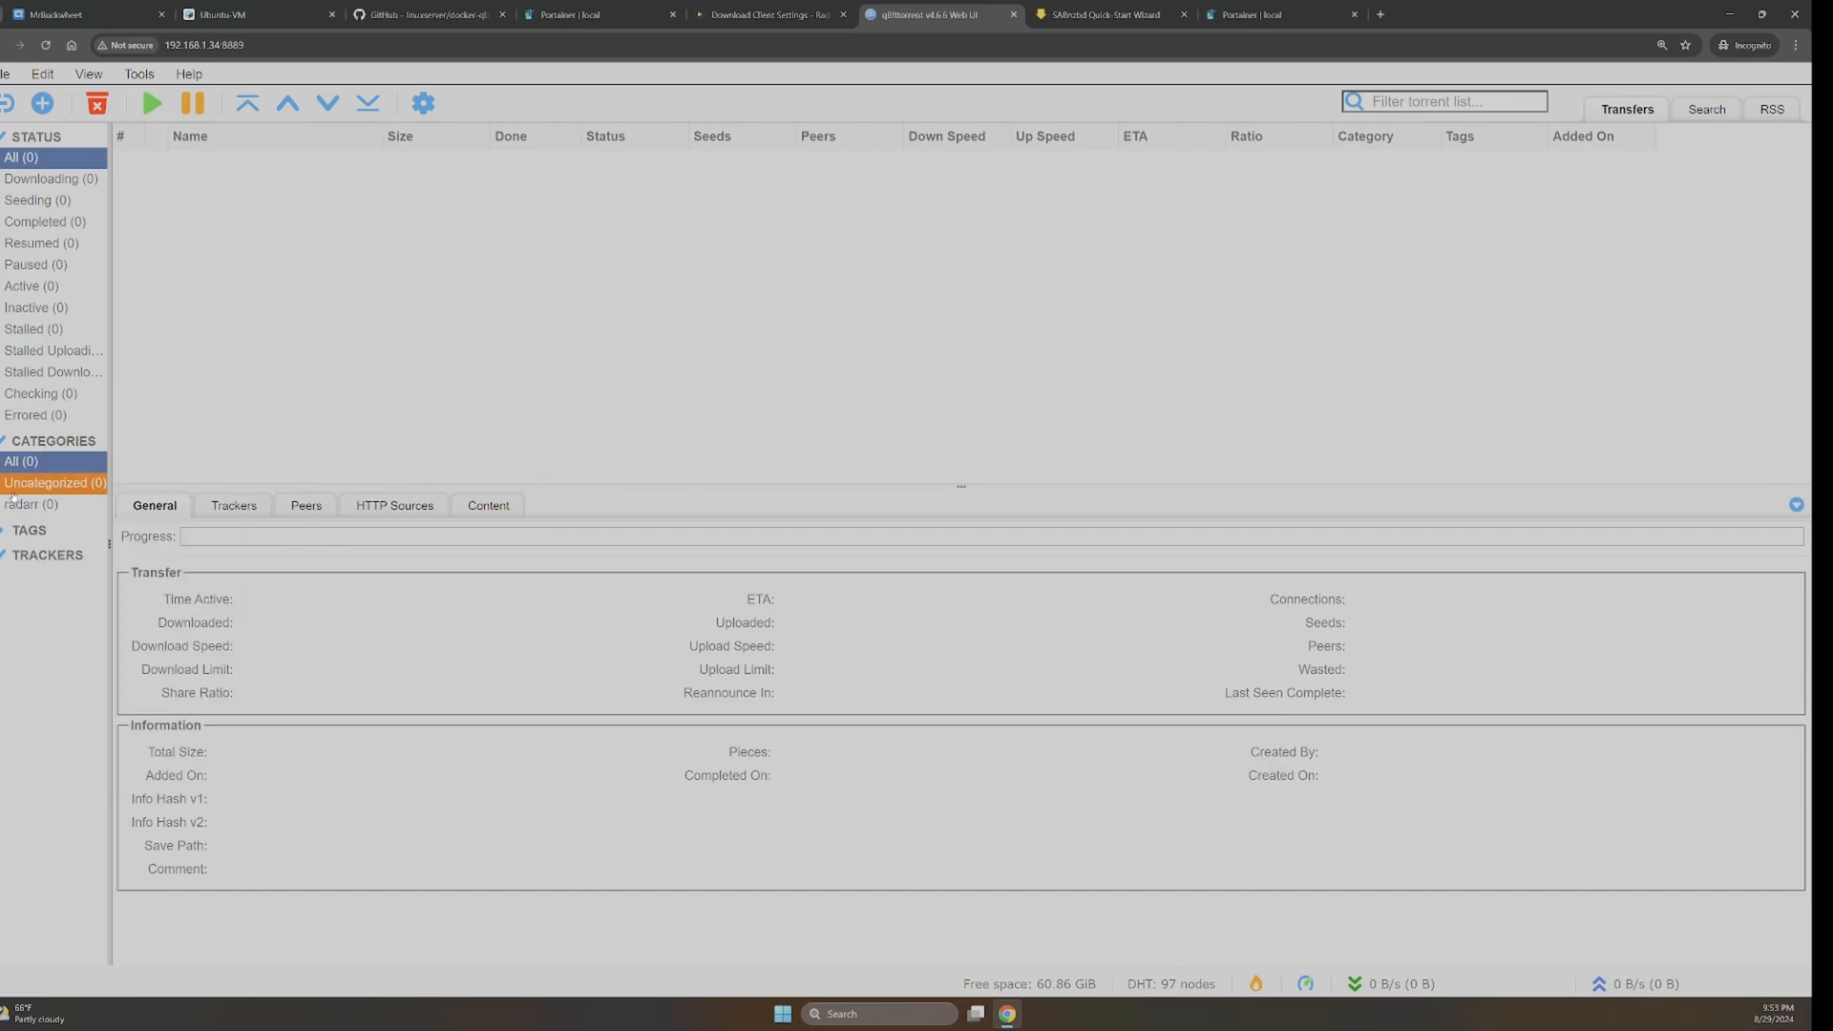
pyautogui.rightClick(18, 464)
pyautogui.click(53, 474)
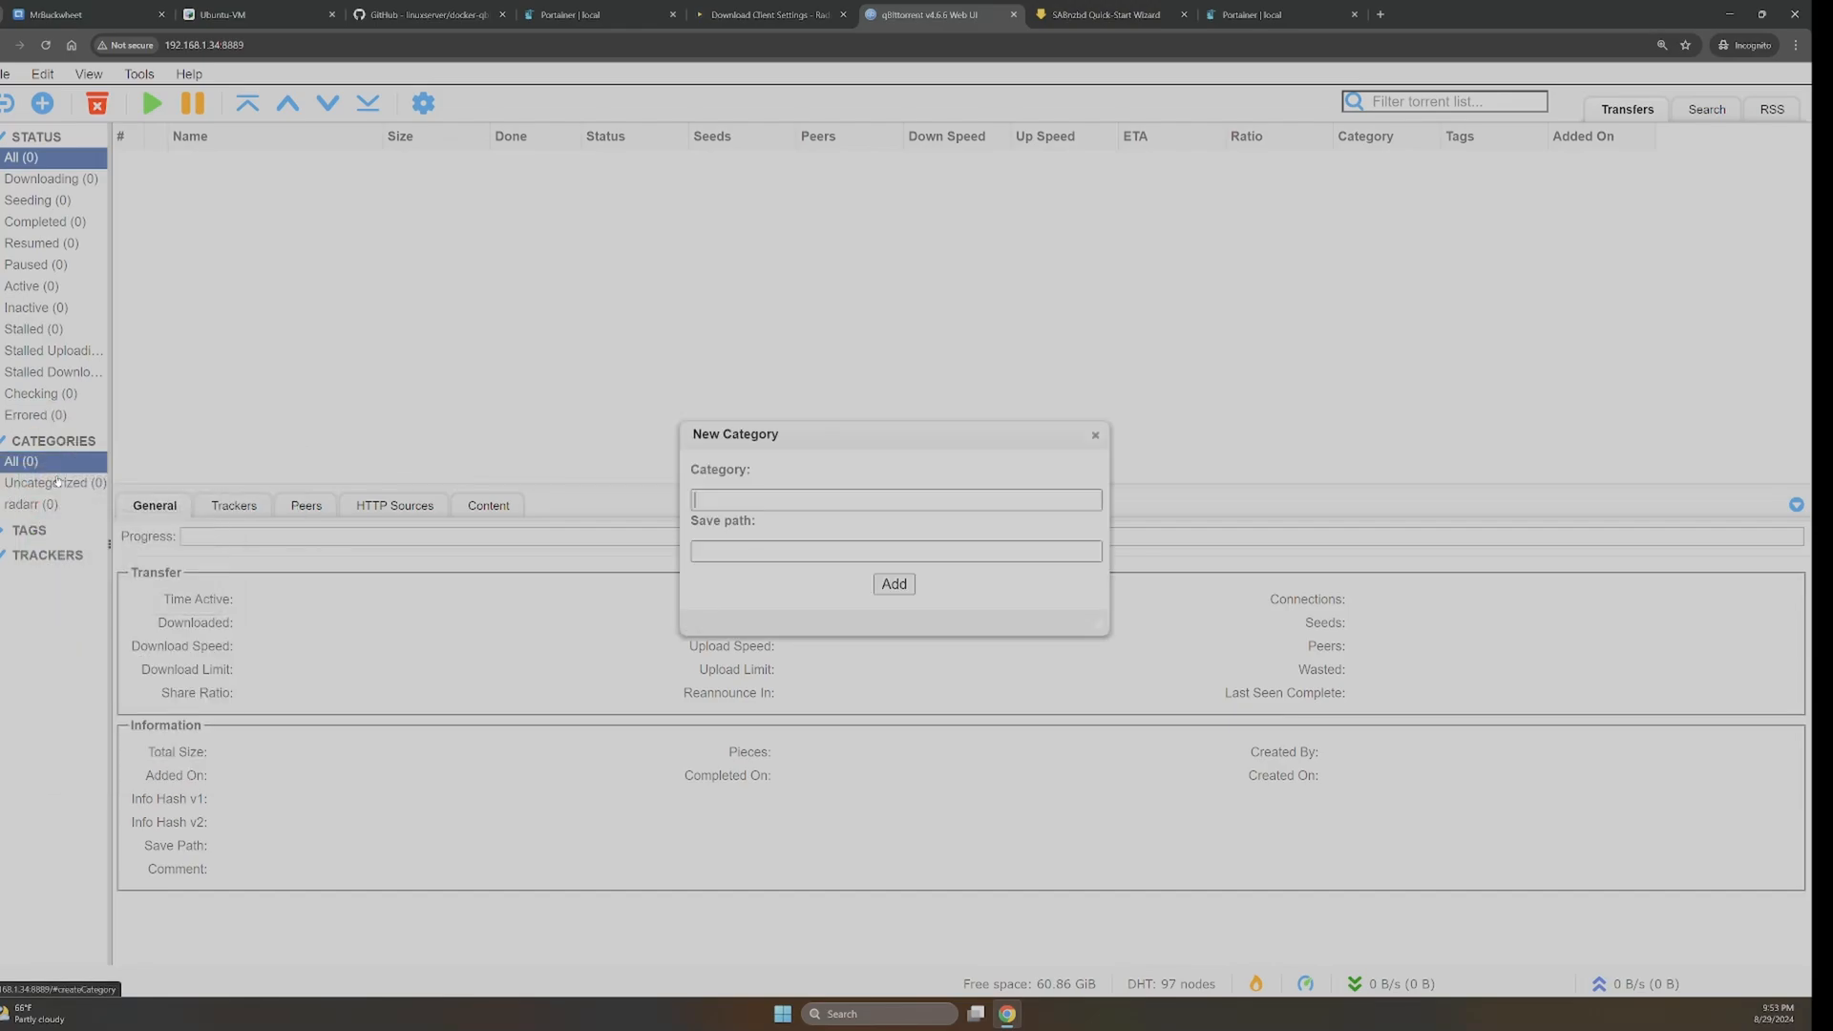
pyautogui.write('Seeding')
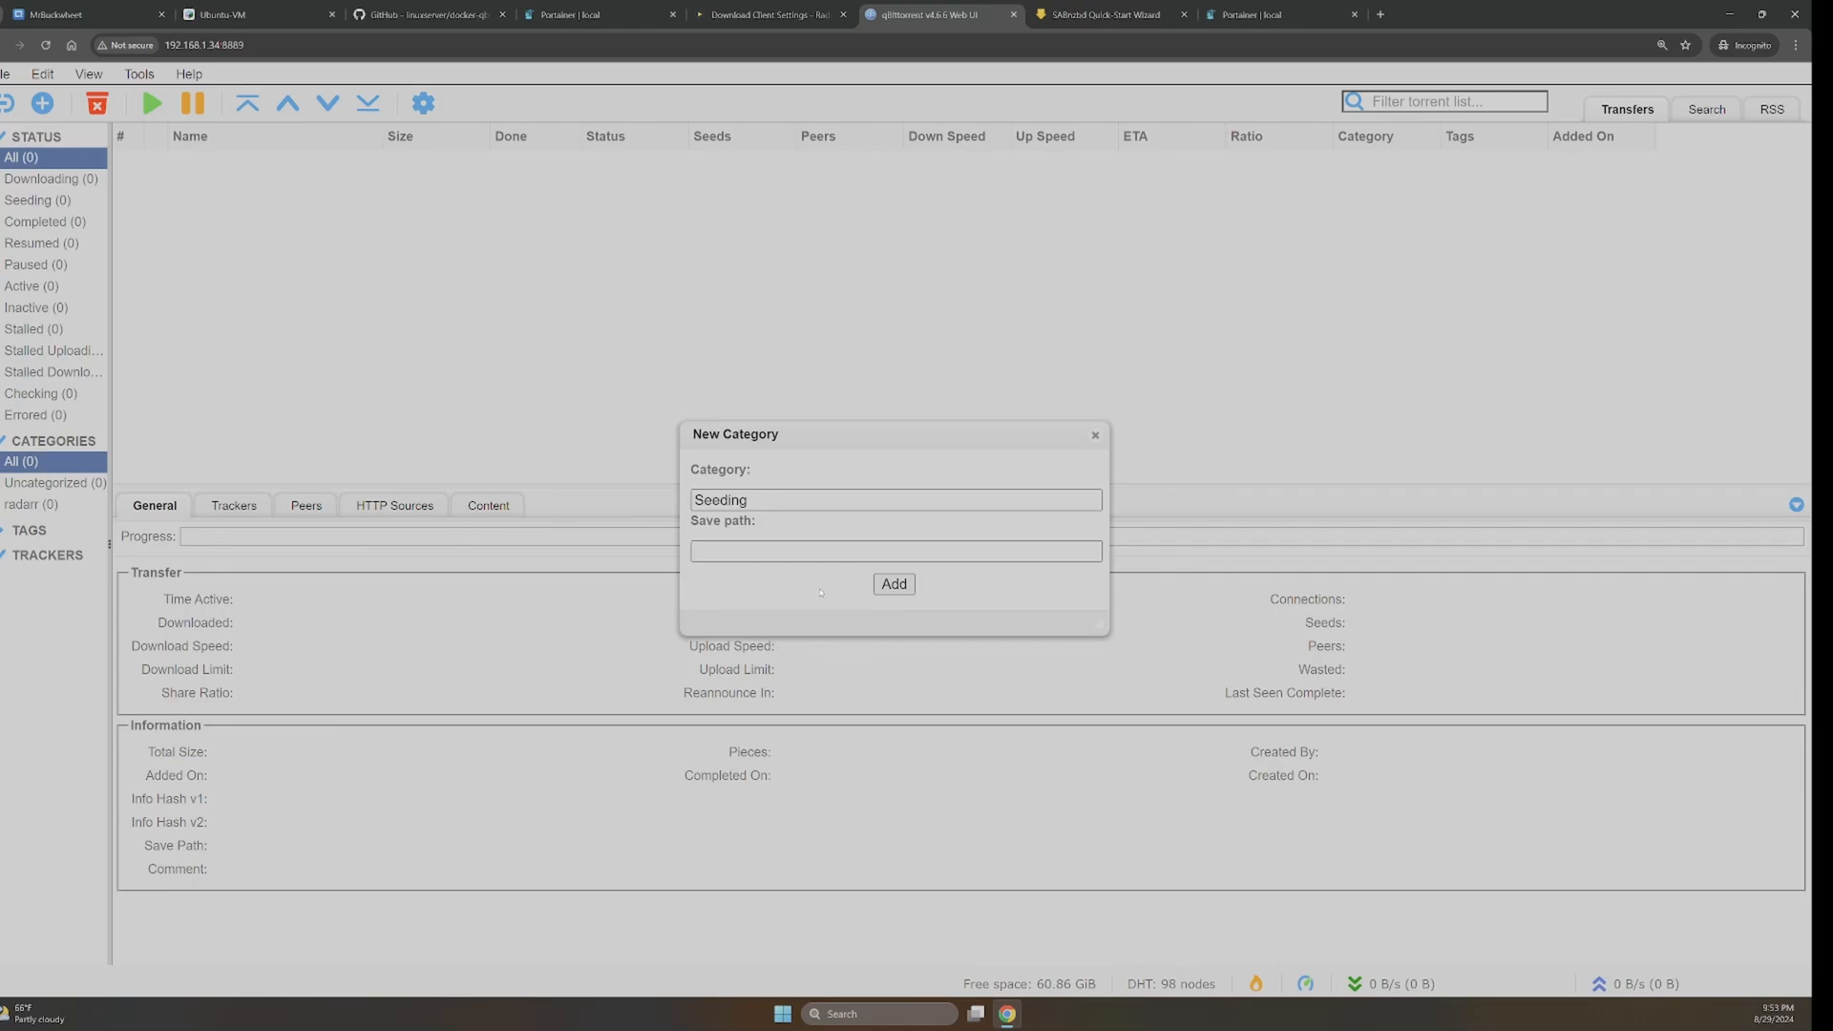
pyautogui.write('/Media/Downloads/Complete')
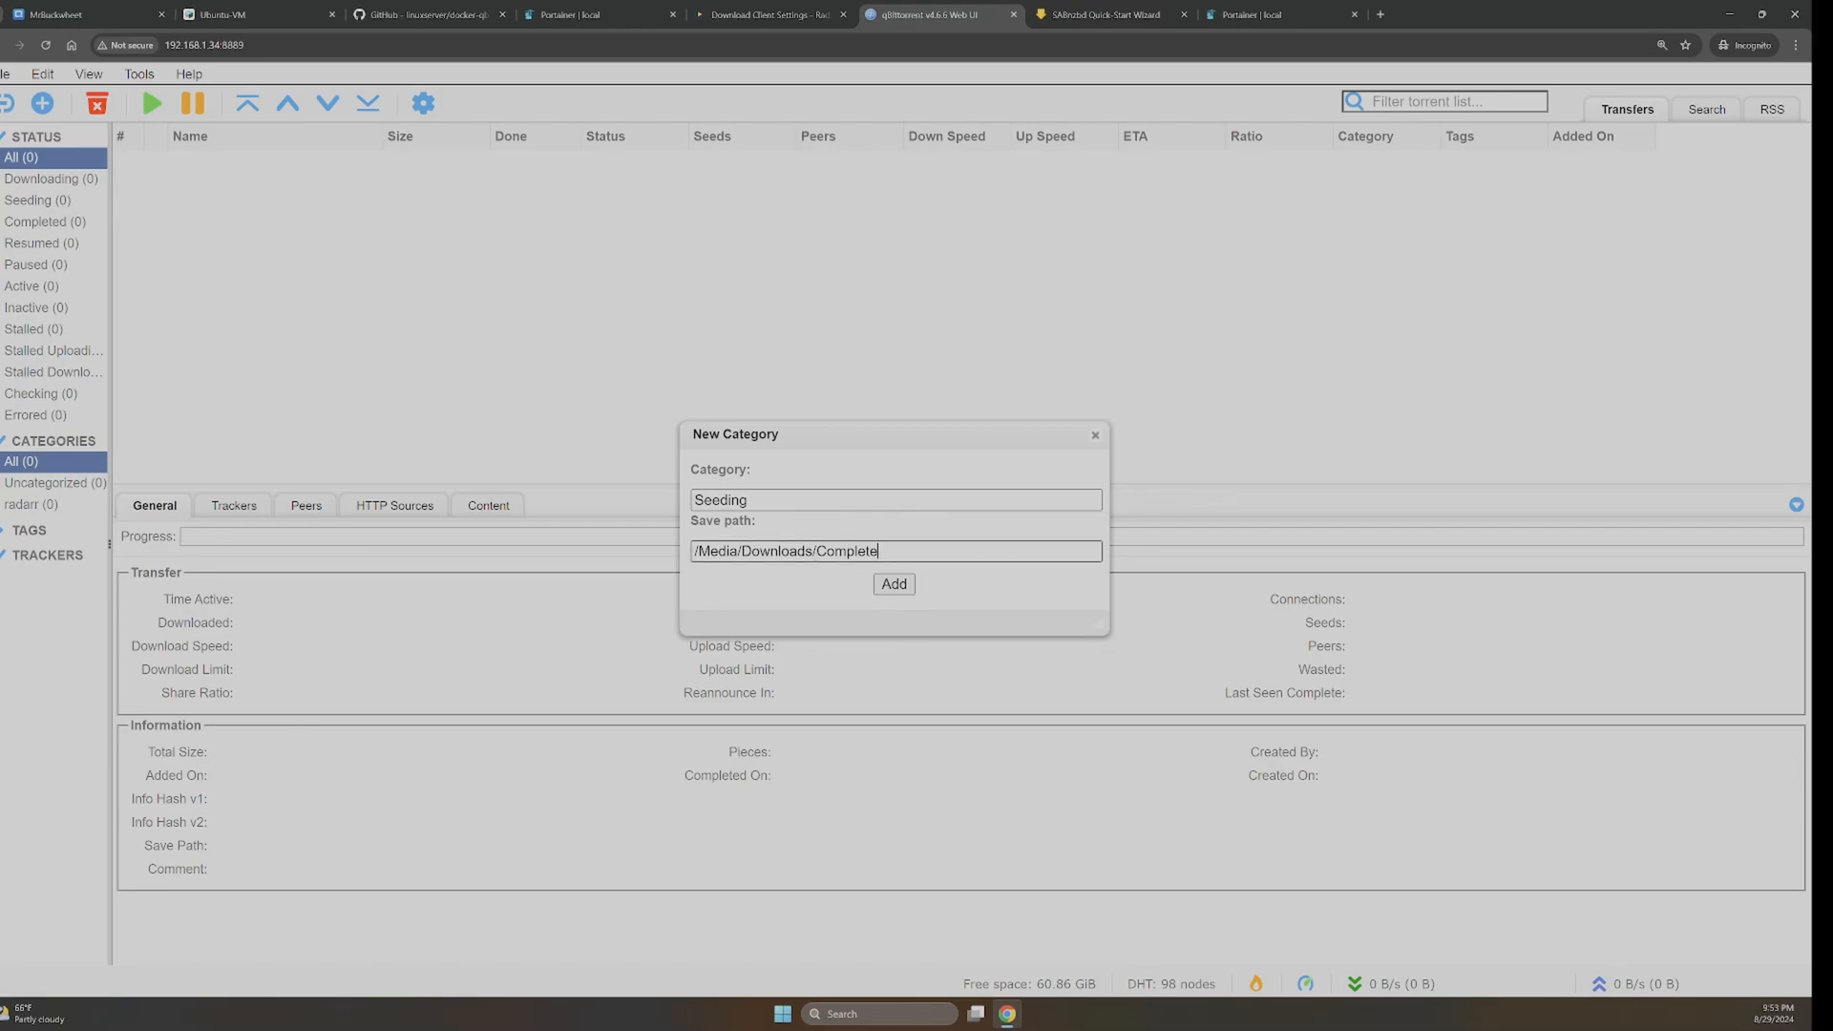
pyautogui.doubleClick(944, 552)
pyautogui.write('Sedding')
pyautogui.click(842, 551)
pyautogui.press('BackSpace')
pyautogui.write('e')
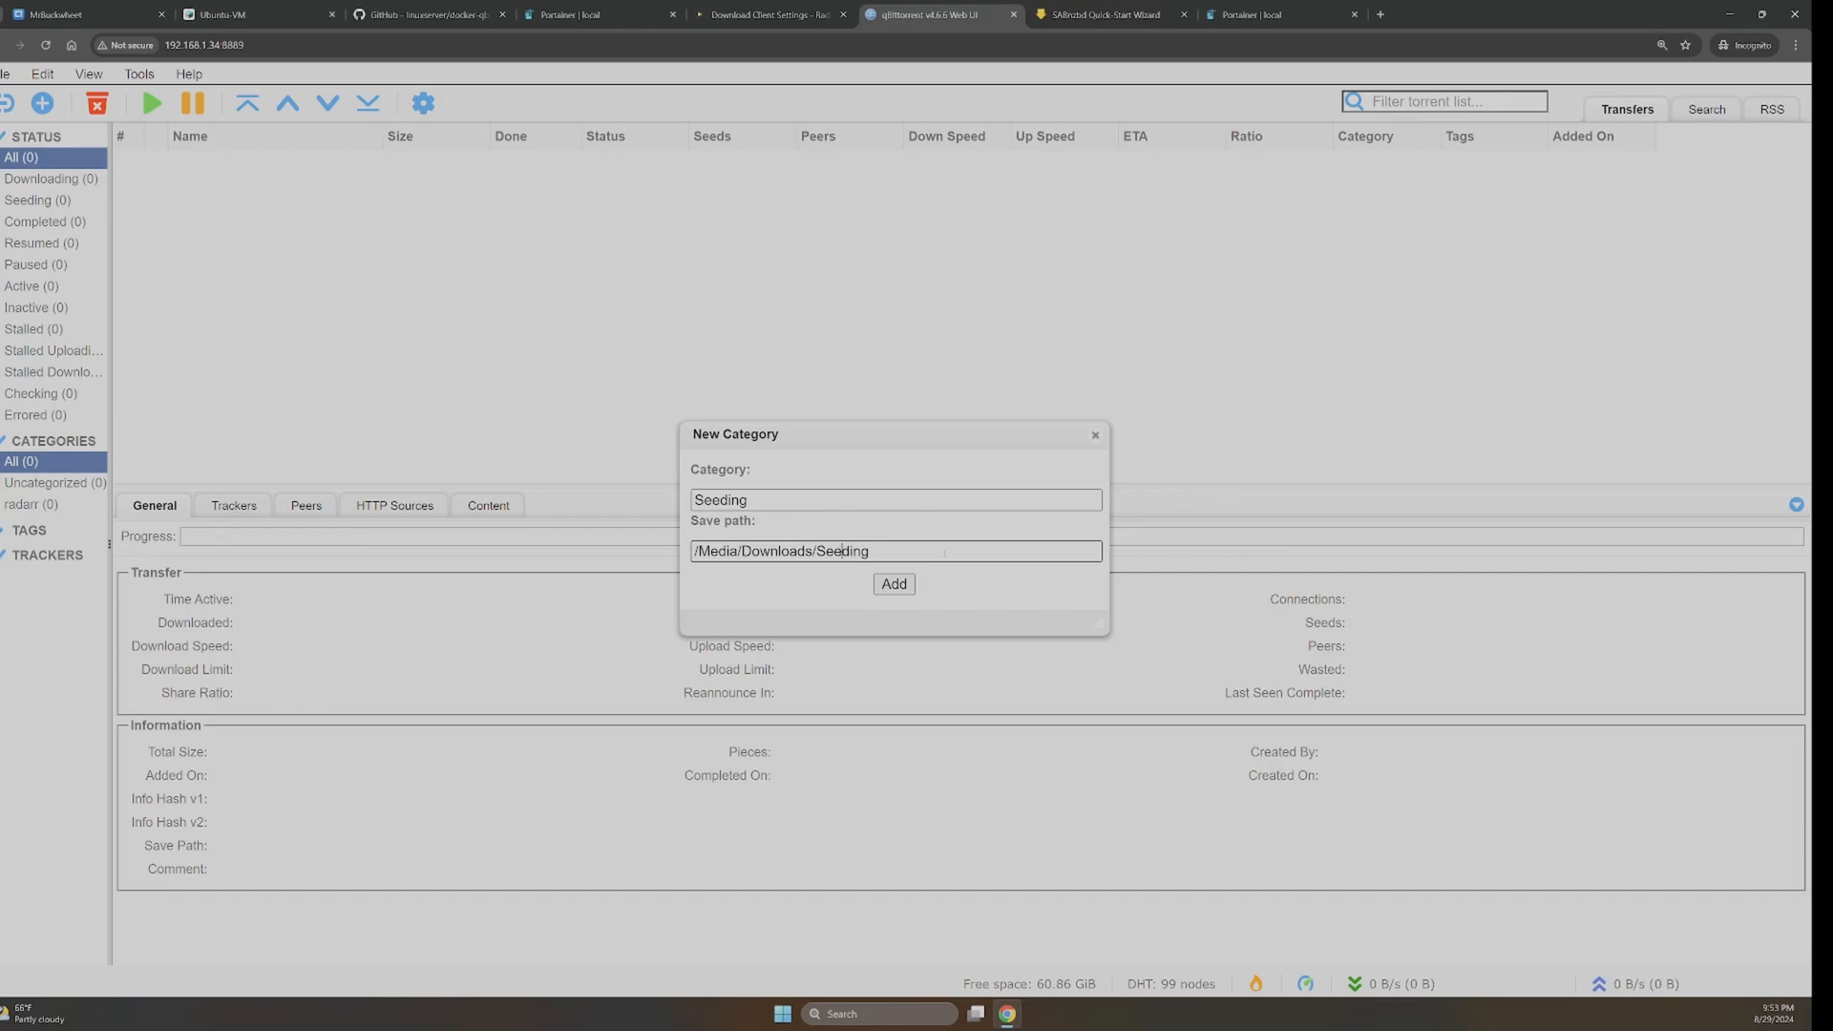
pyautogui.click(903, 584)
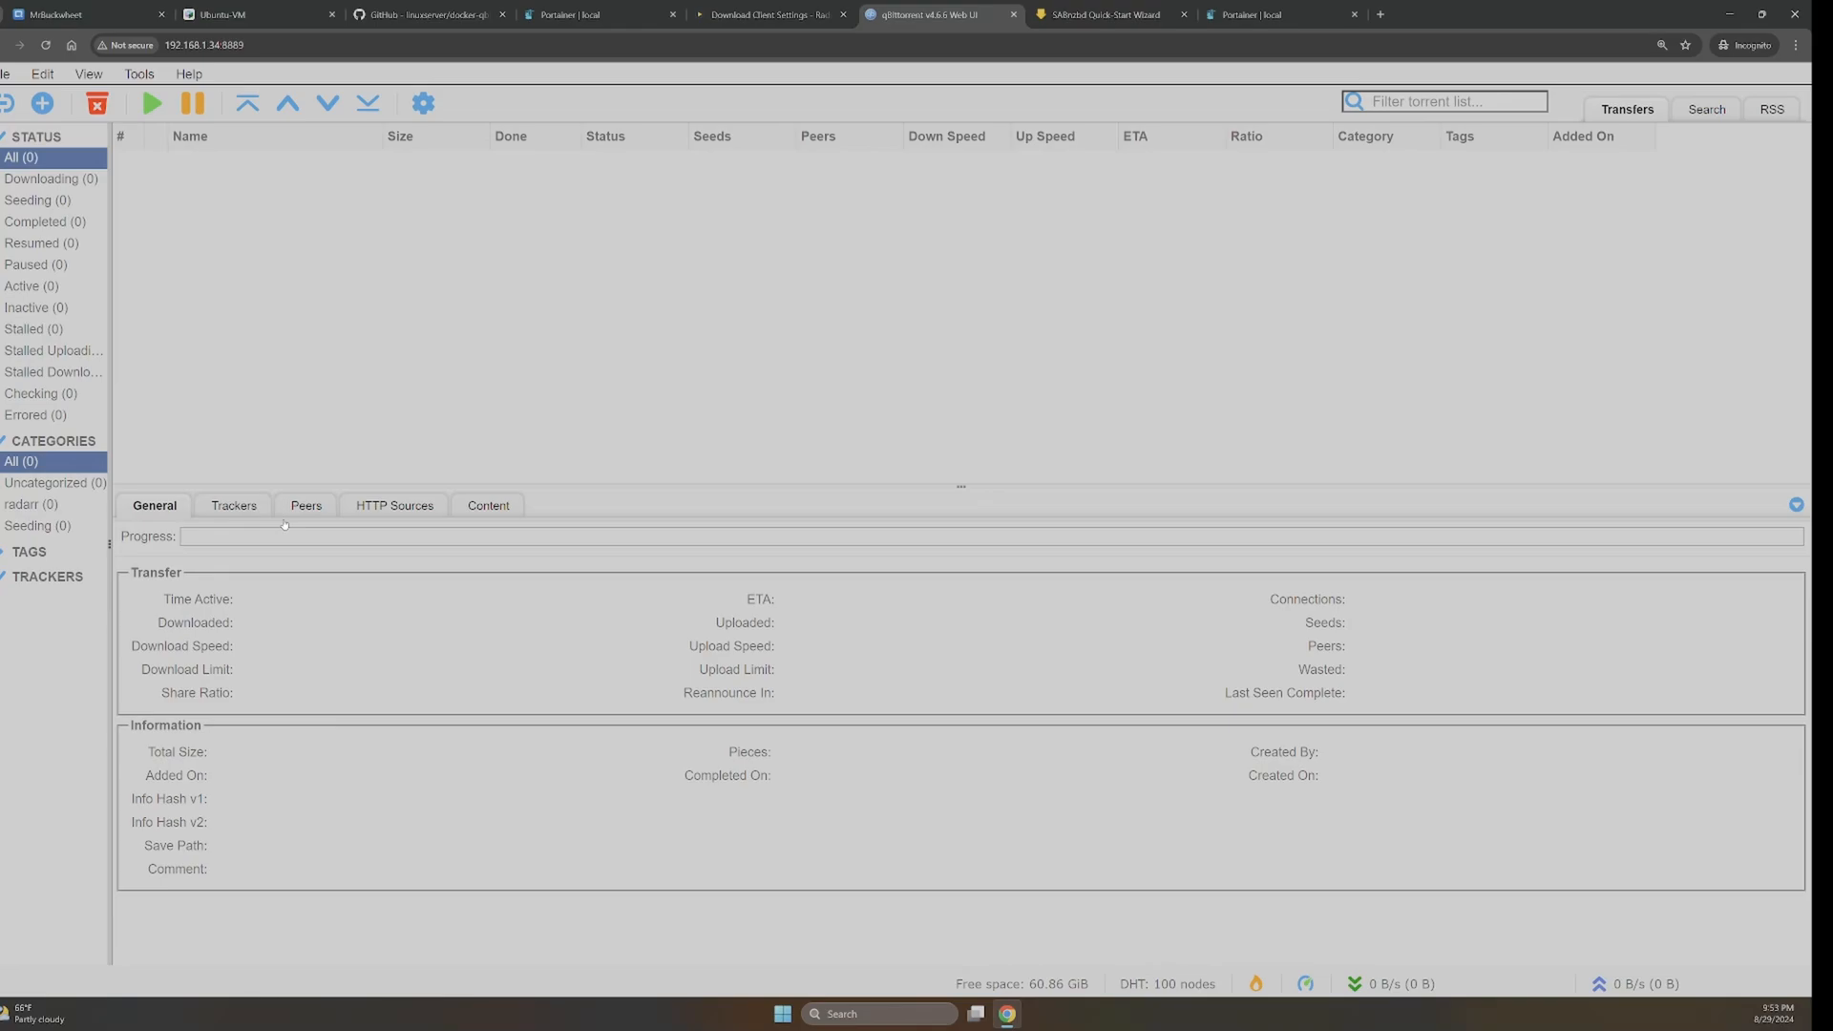
# - Return to Radarr, test the qBittorrent download client again and save it
pyautogui.click(768, 14)
pyautogui.click(1044, 917)
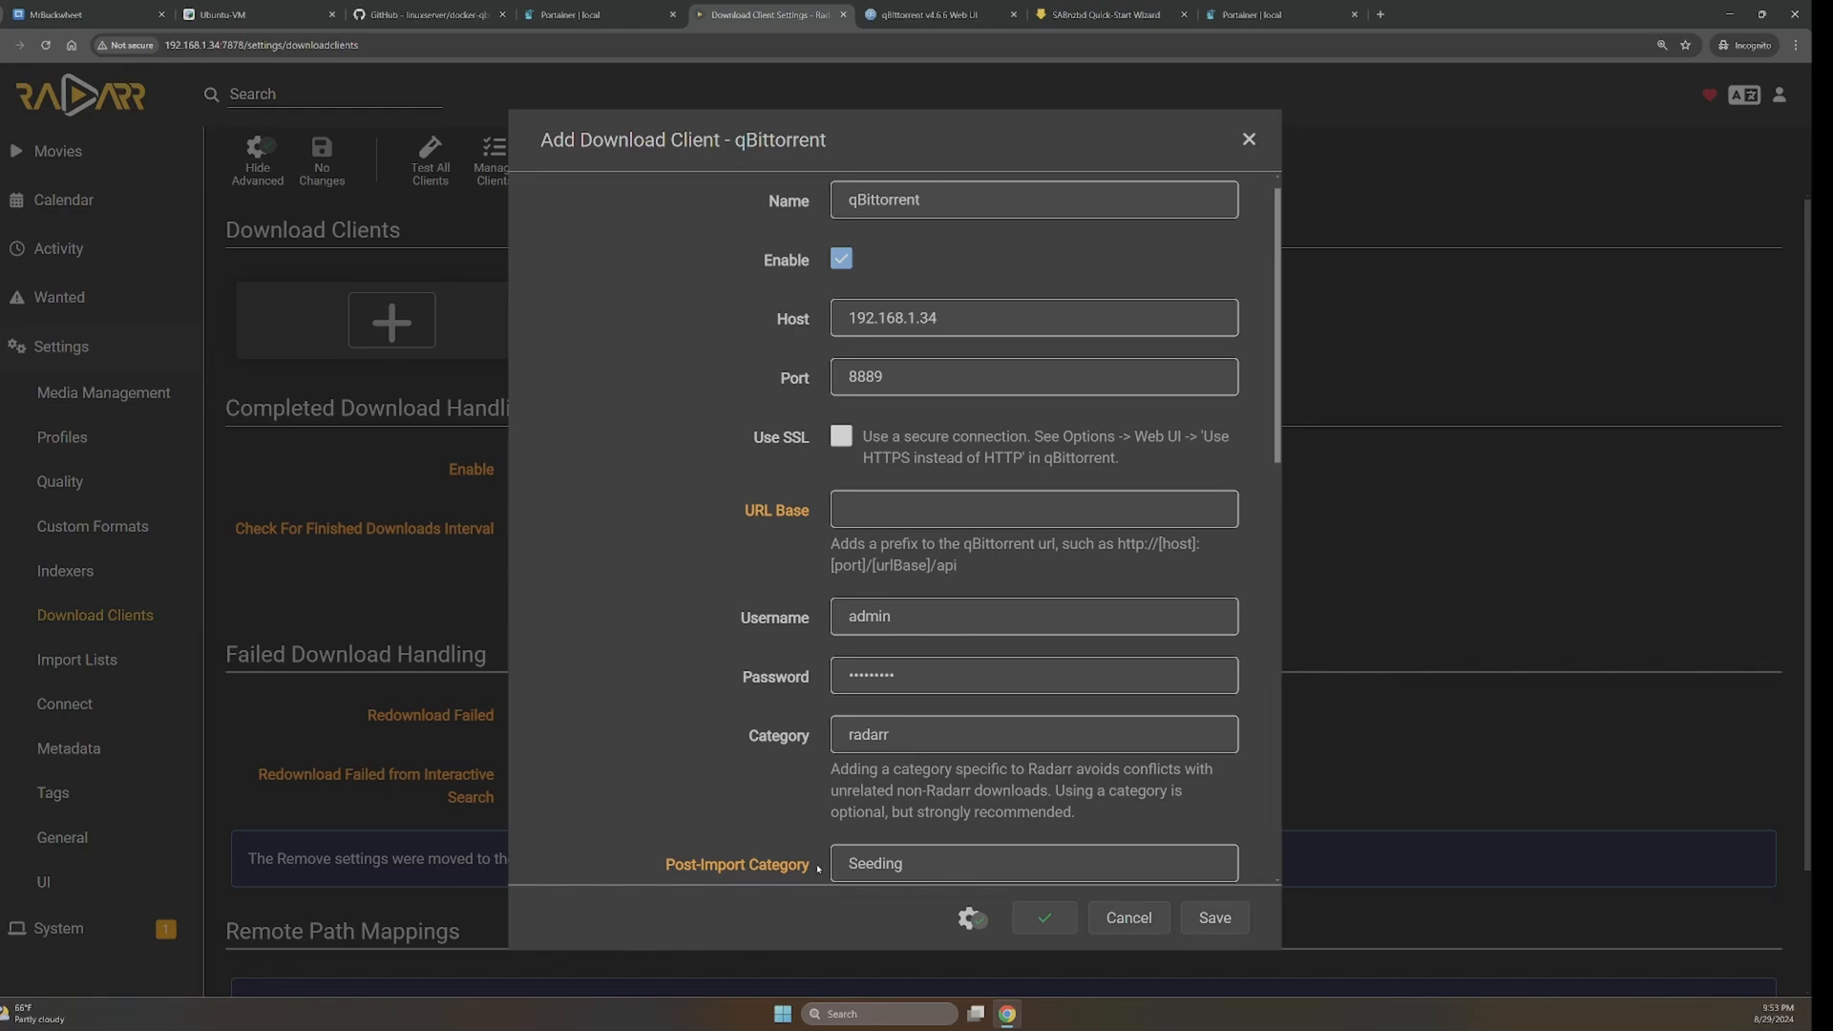
pyautogui.click(1205, 906)
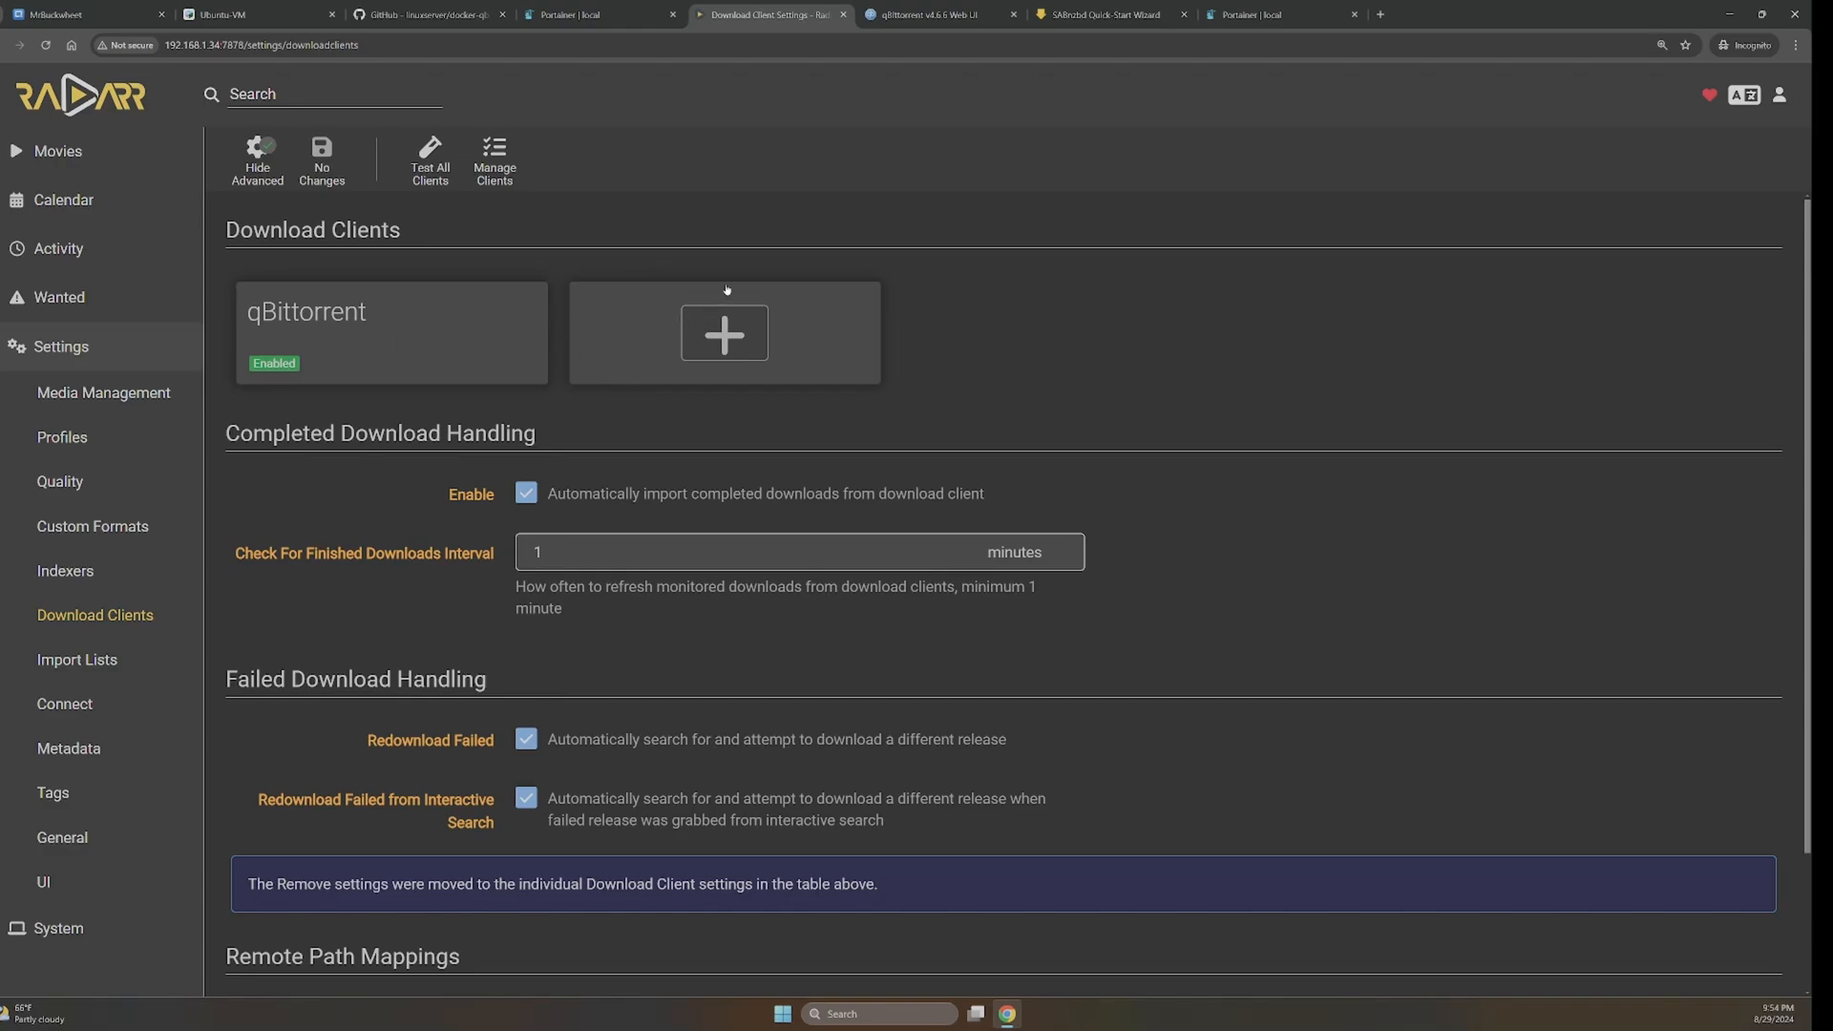
# - Switch to SABnzbd, run the Quick-Start Wizard in English, and open the folder settings for the completed downloads
pyautogui.click(1087, 19)
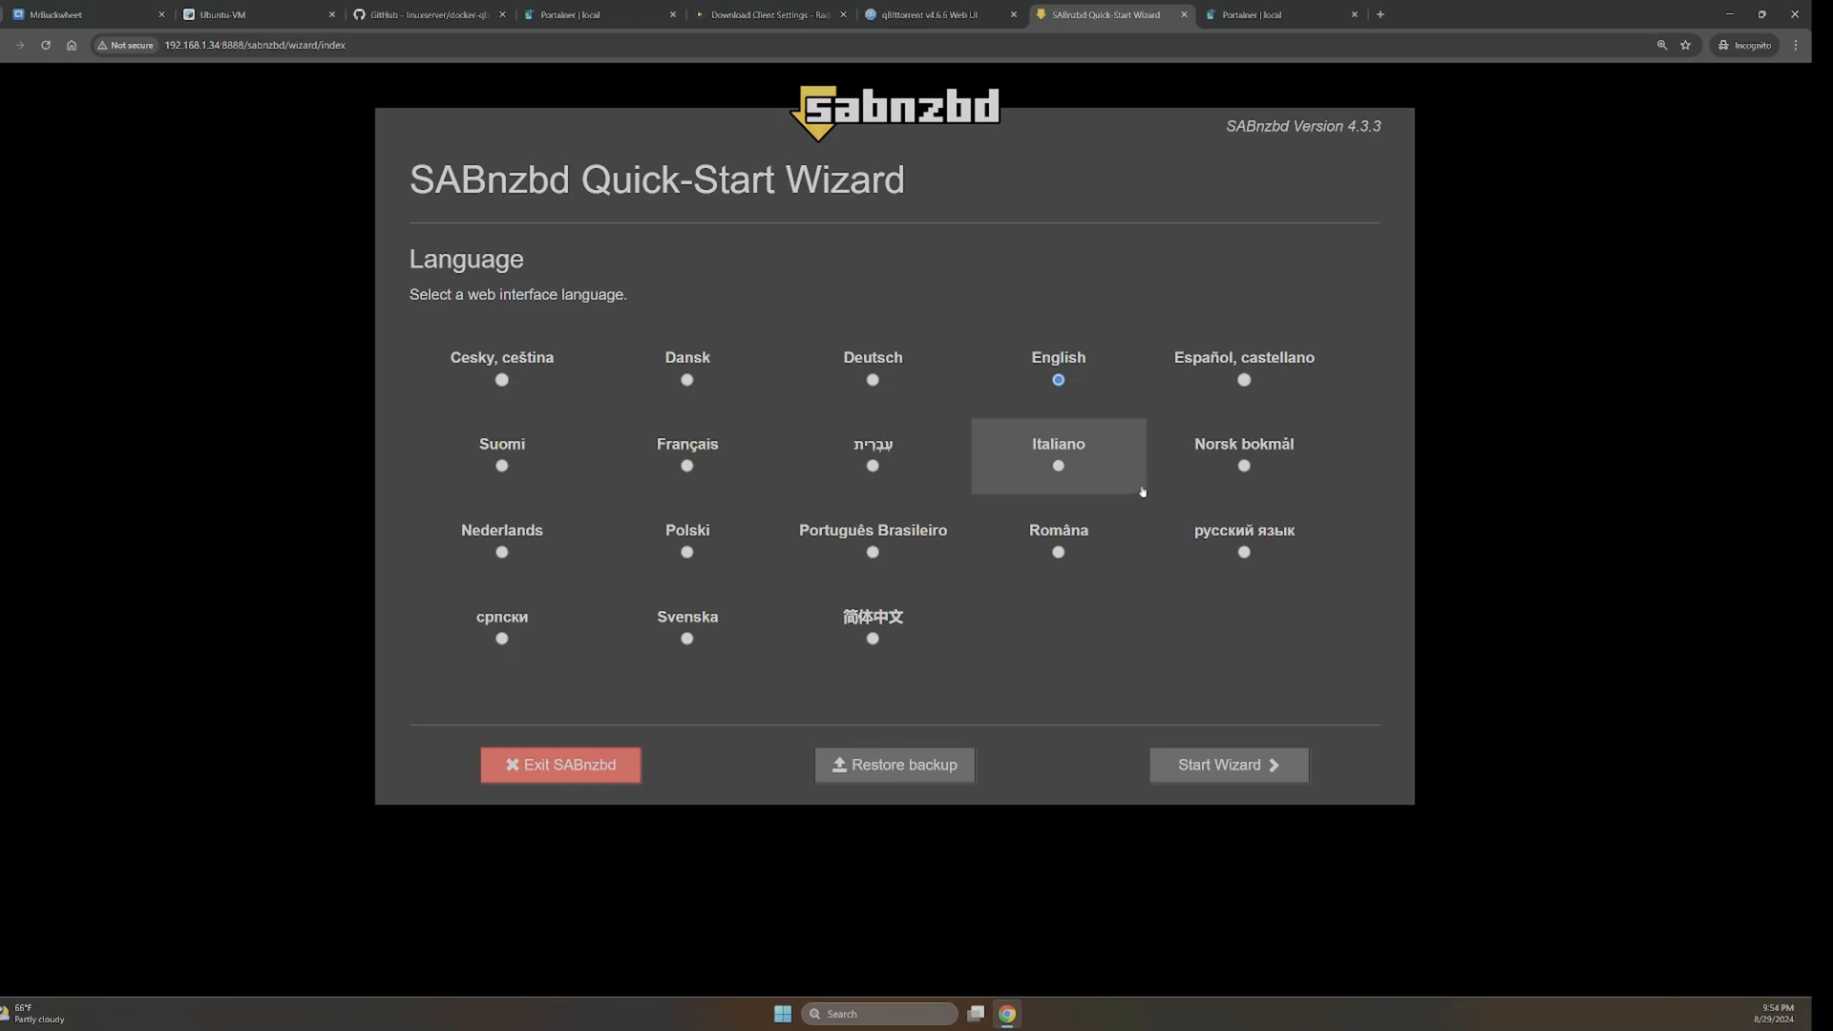
pyautogui.click(1223, 772)
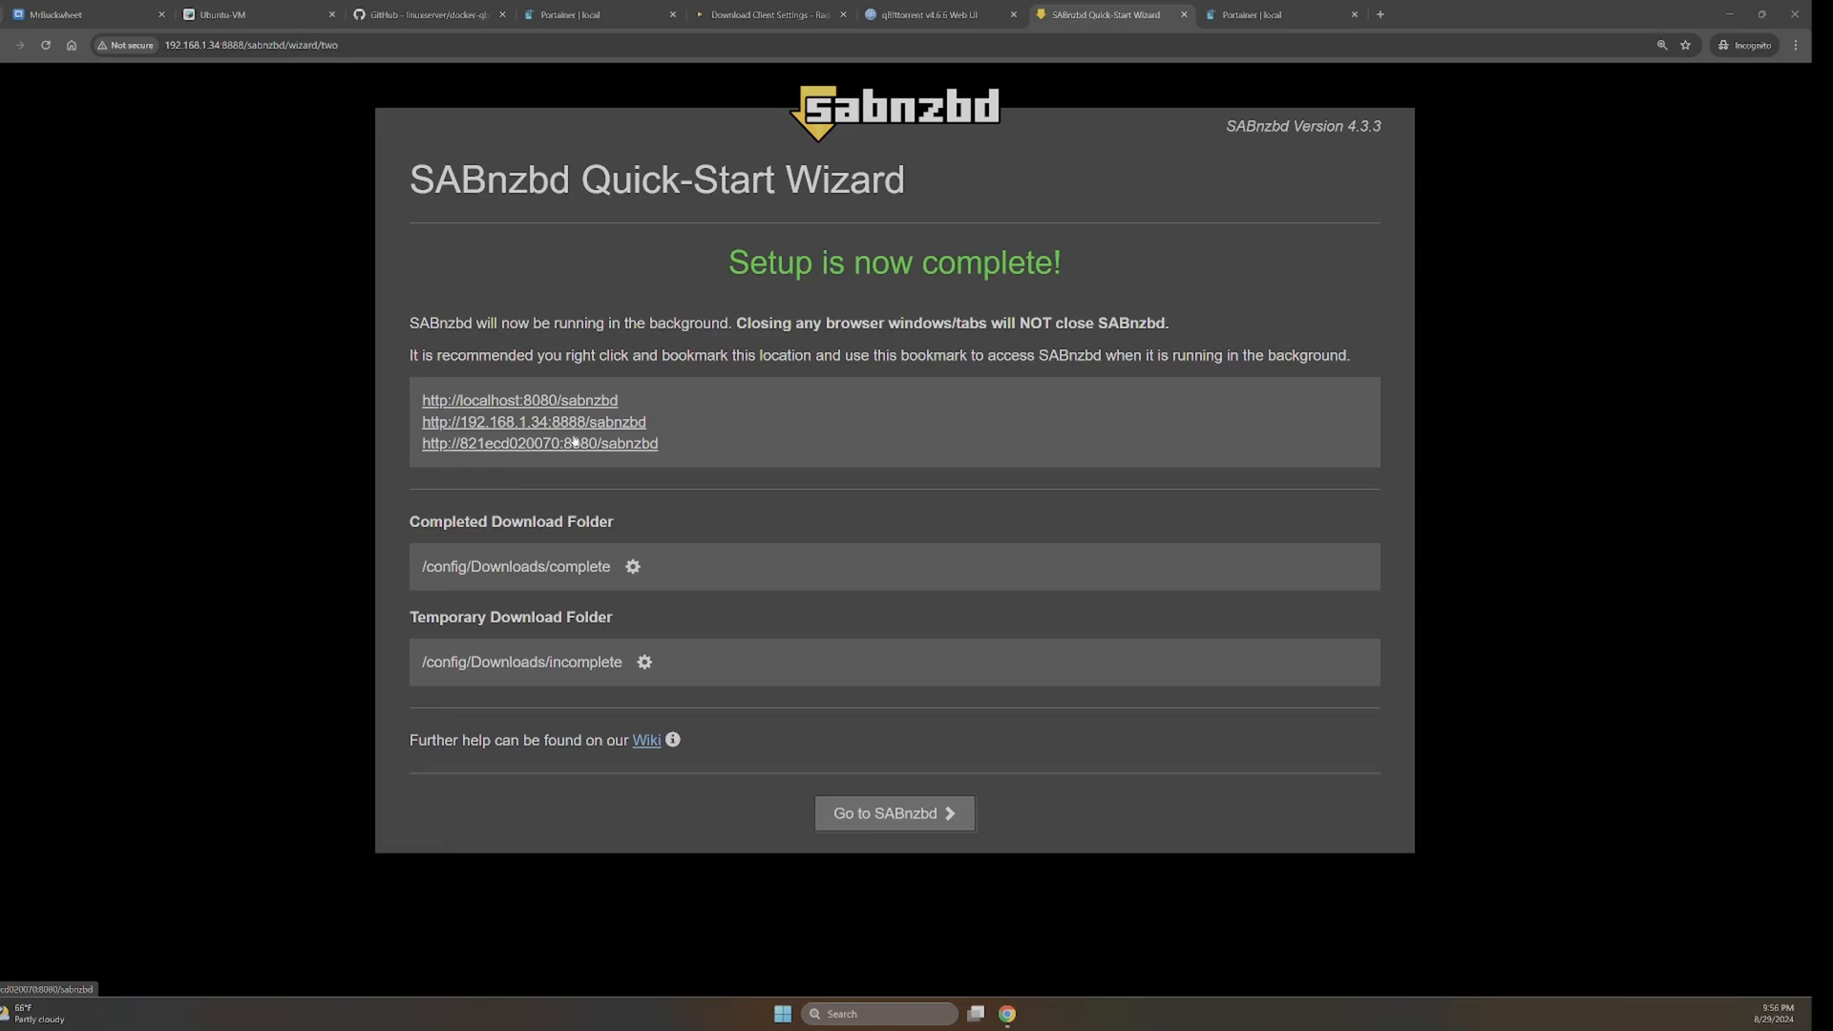
pyautogui.click(634, 569)
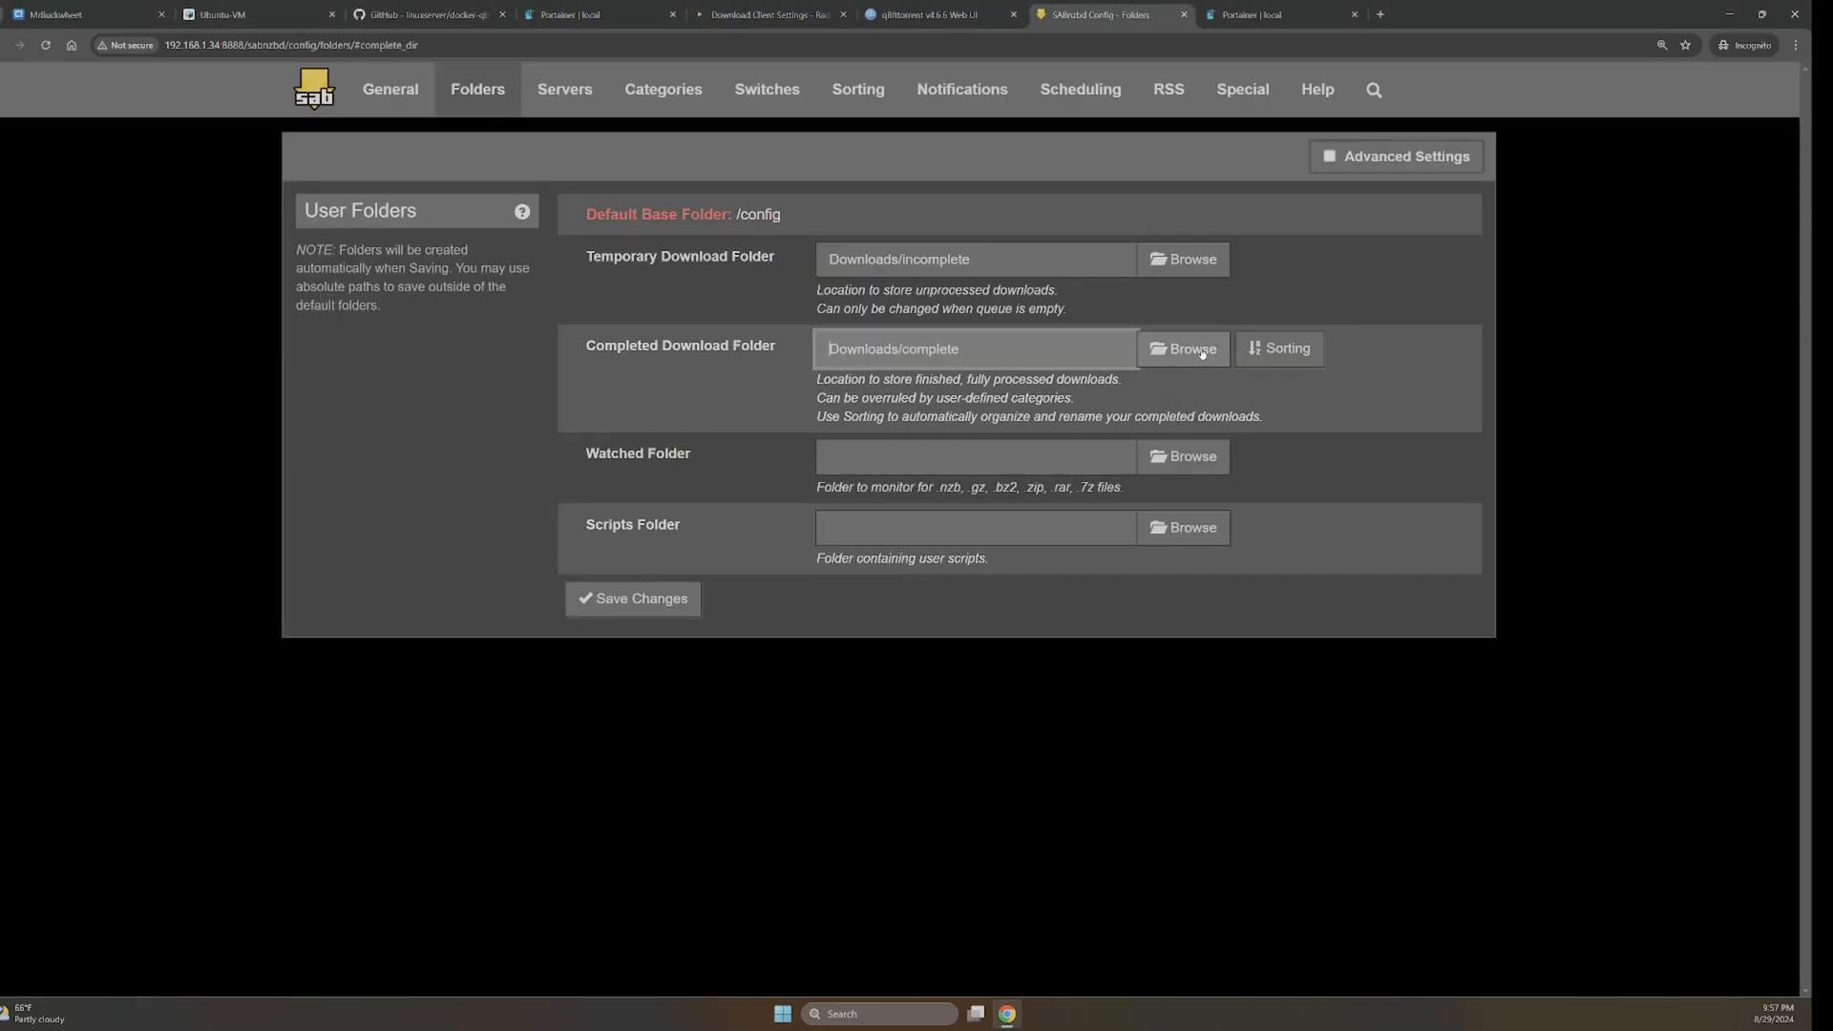
# - Set SABnzbd's Completed Download Folder to /MediaNFS/Test/Media/Downloads/Complete by browsing from the root directory
pyautogui.click(1202, 351)
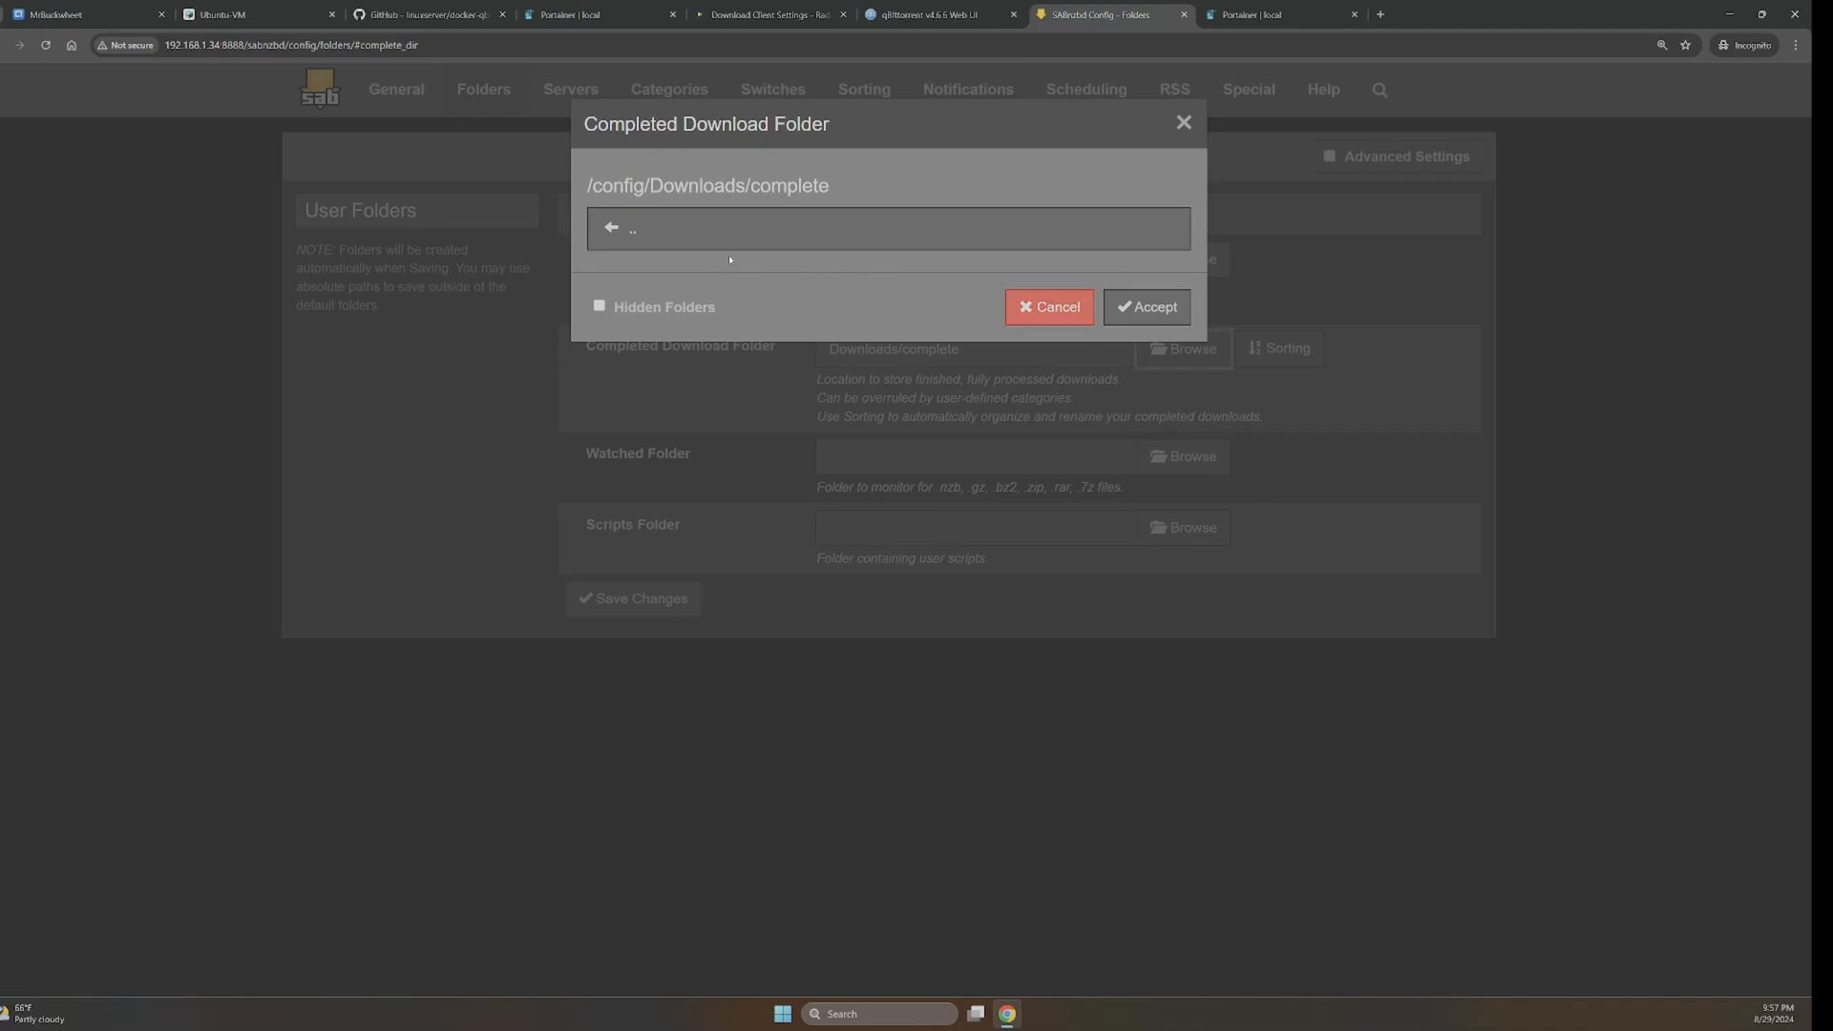
pyautogui.click(729, 229)
pyautogui.click(729, 229)
pyautogui.click(729, 229)
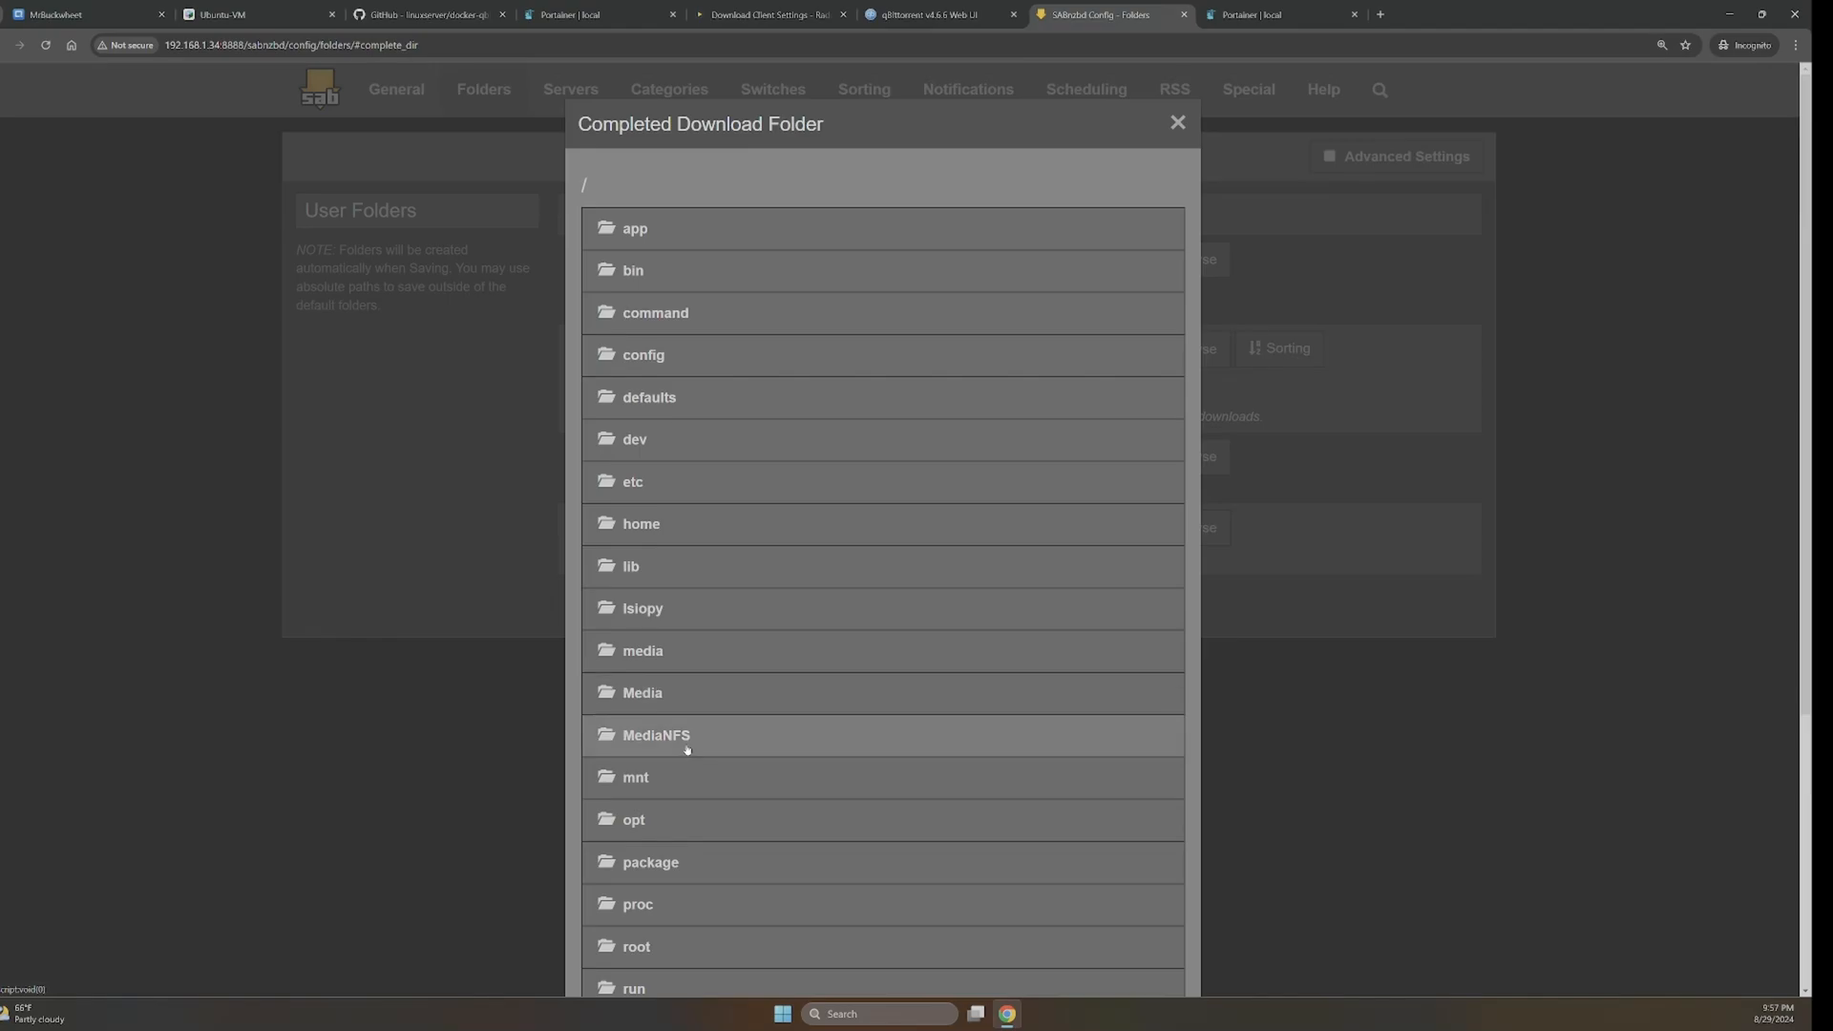
pyautogui.click(679, 699)
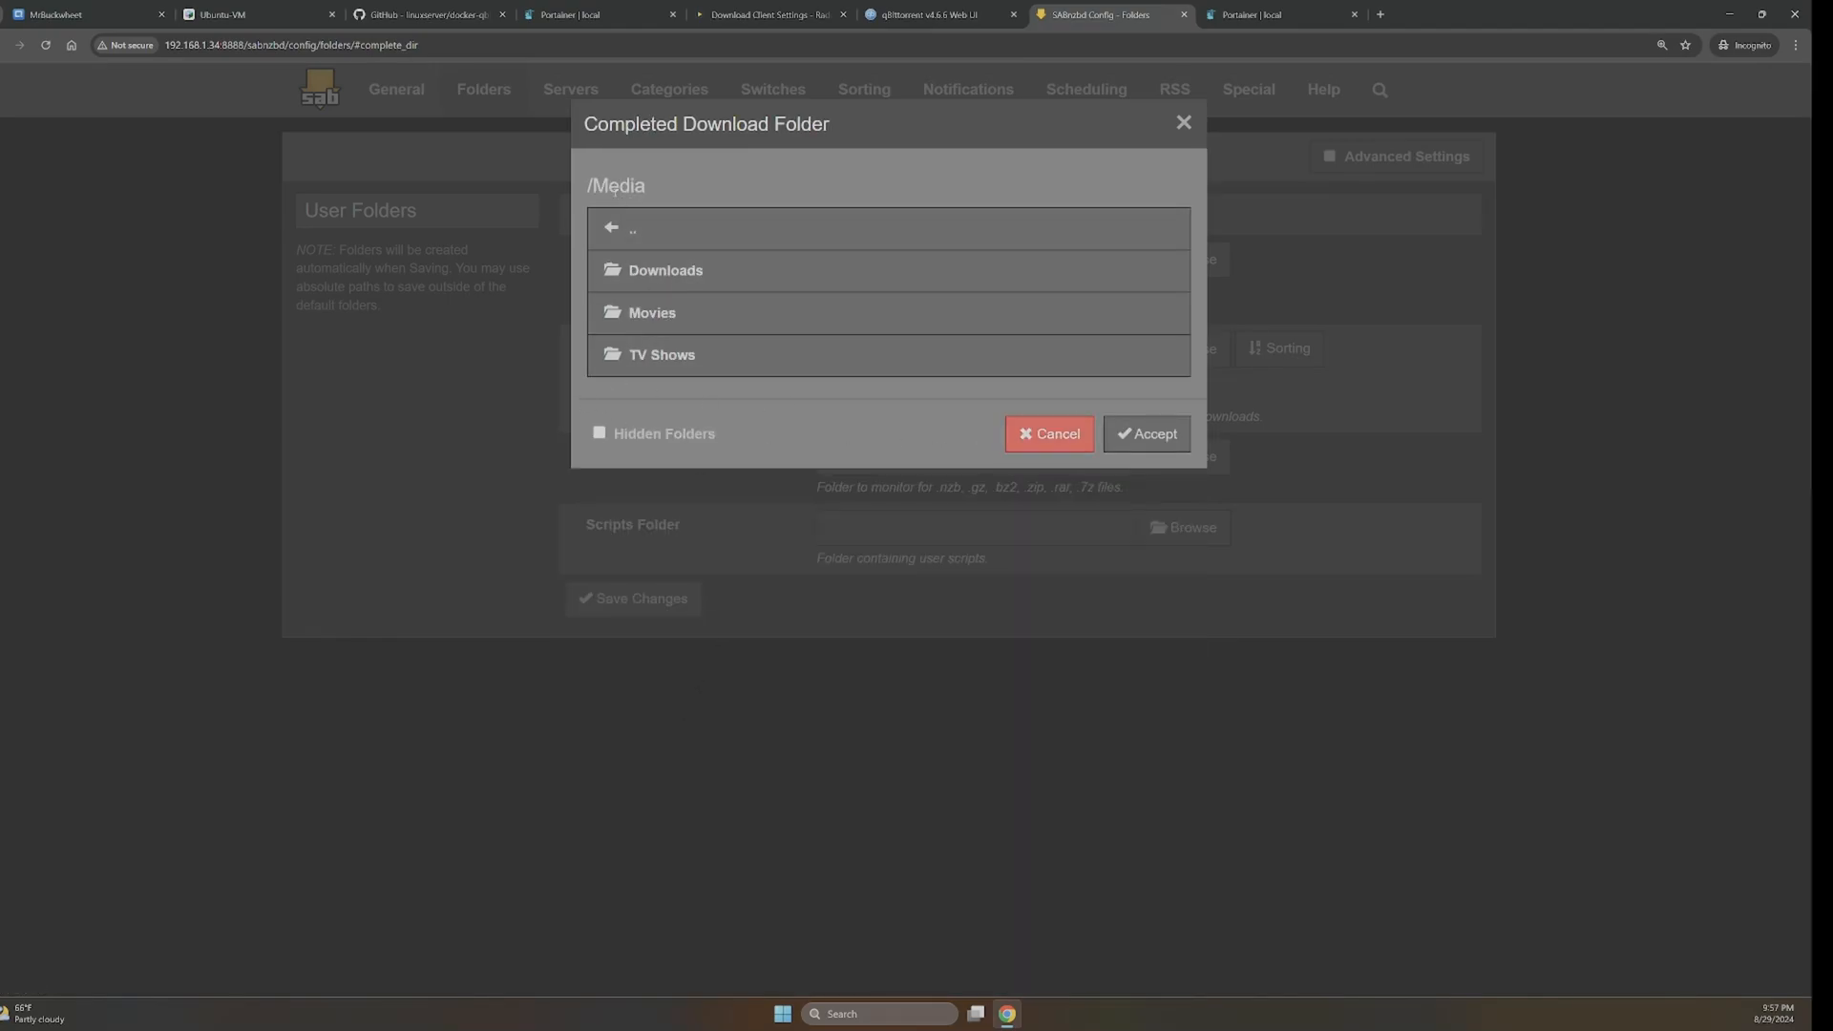
pyautogui.click(622, 232)
pyautogui.click(671, 724)
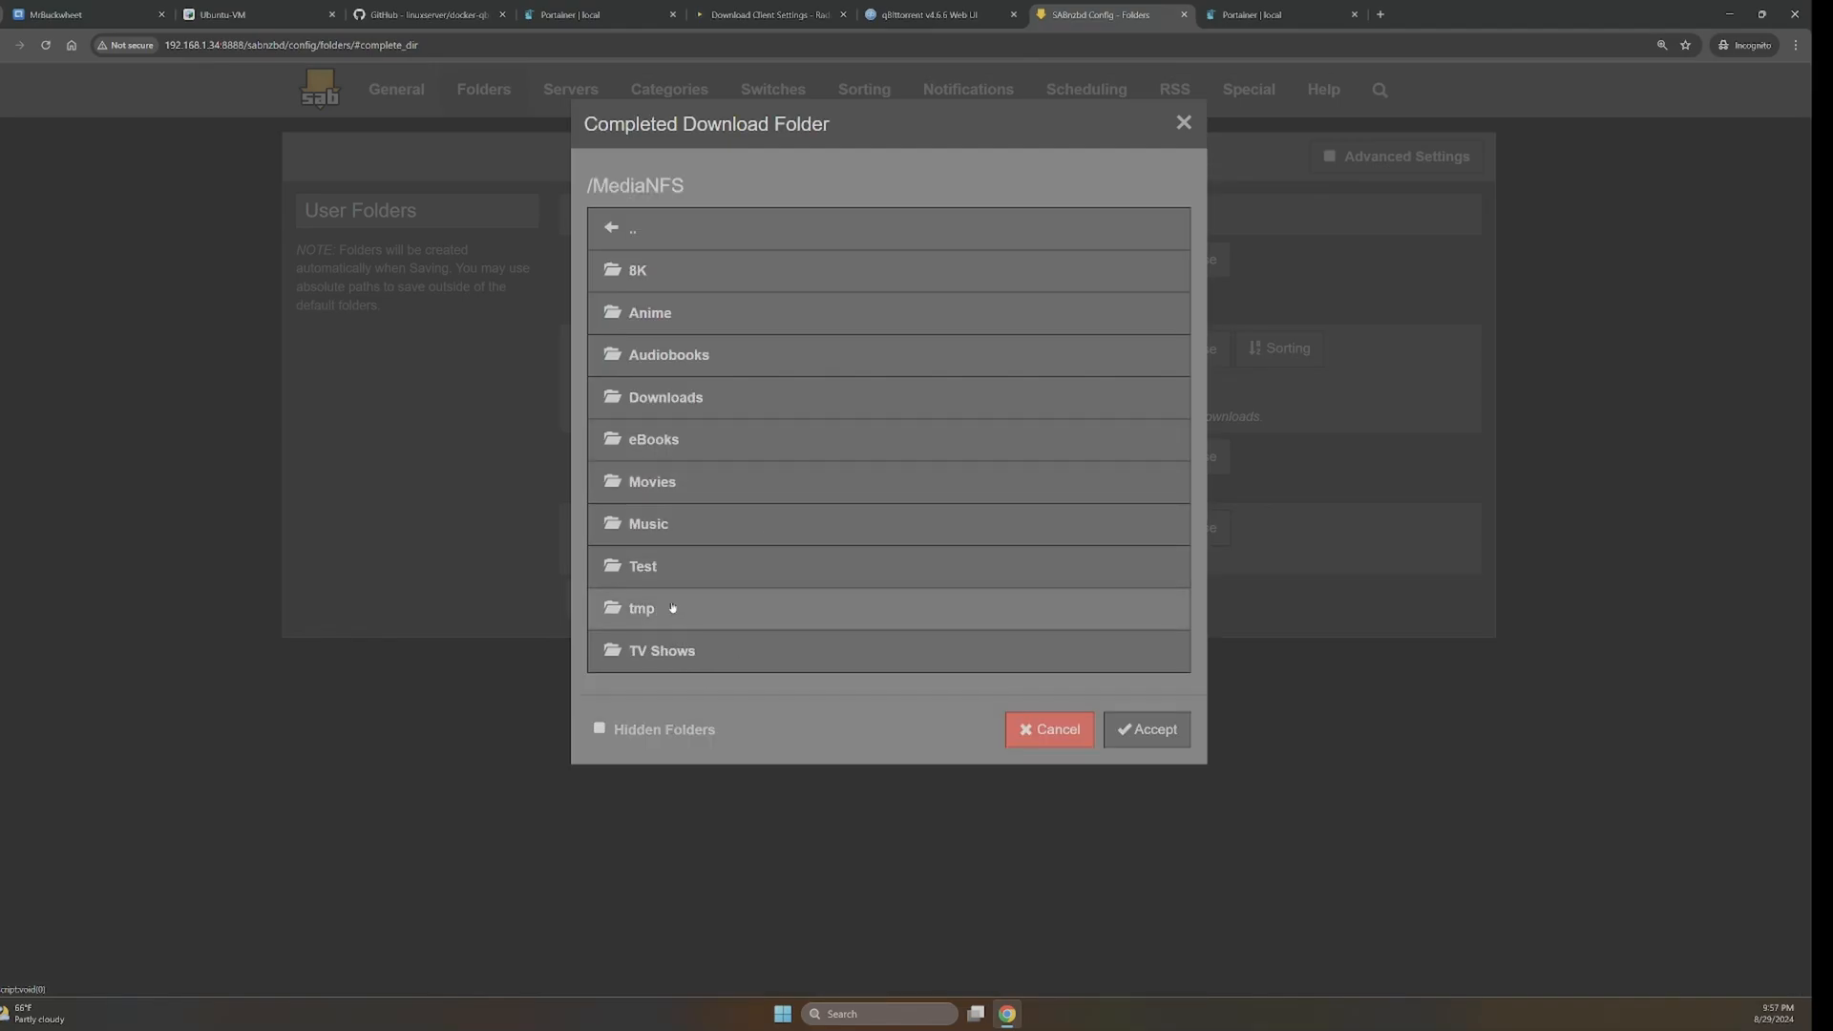
pyautogui.click(672, 567)
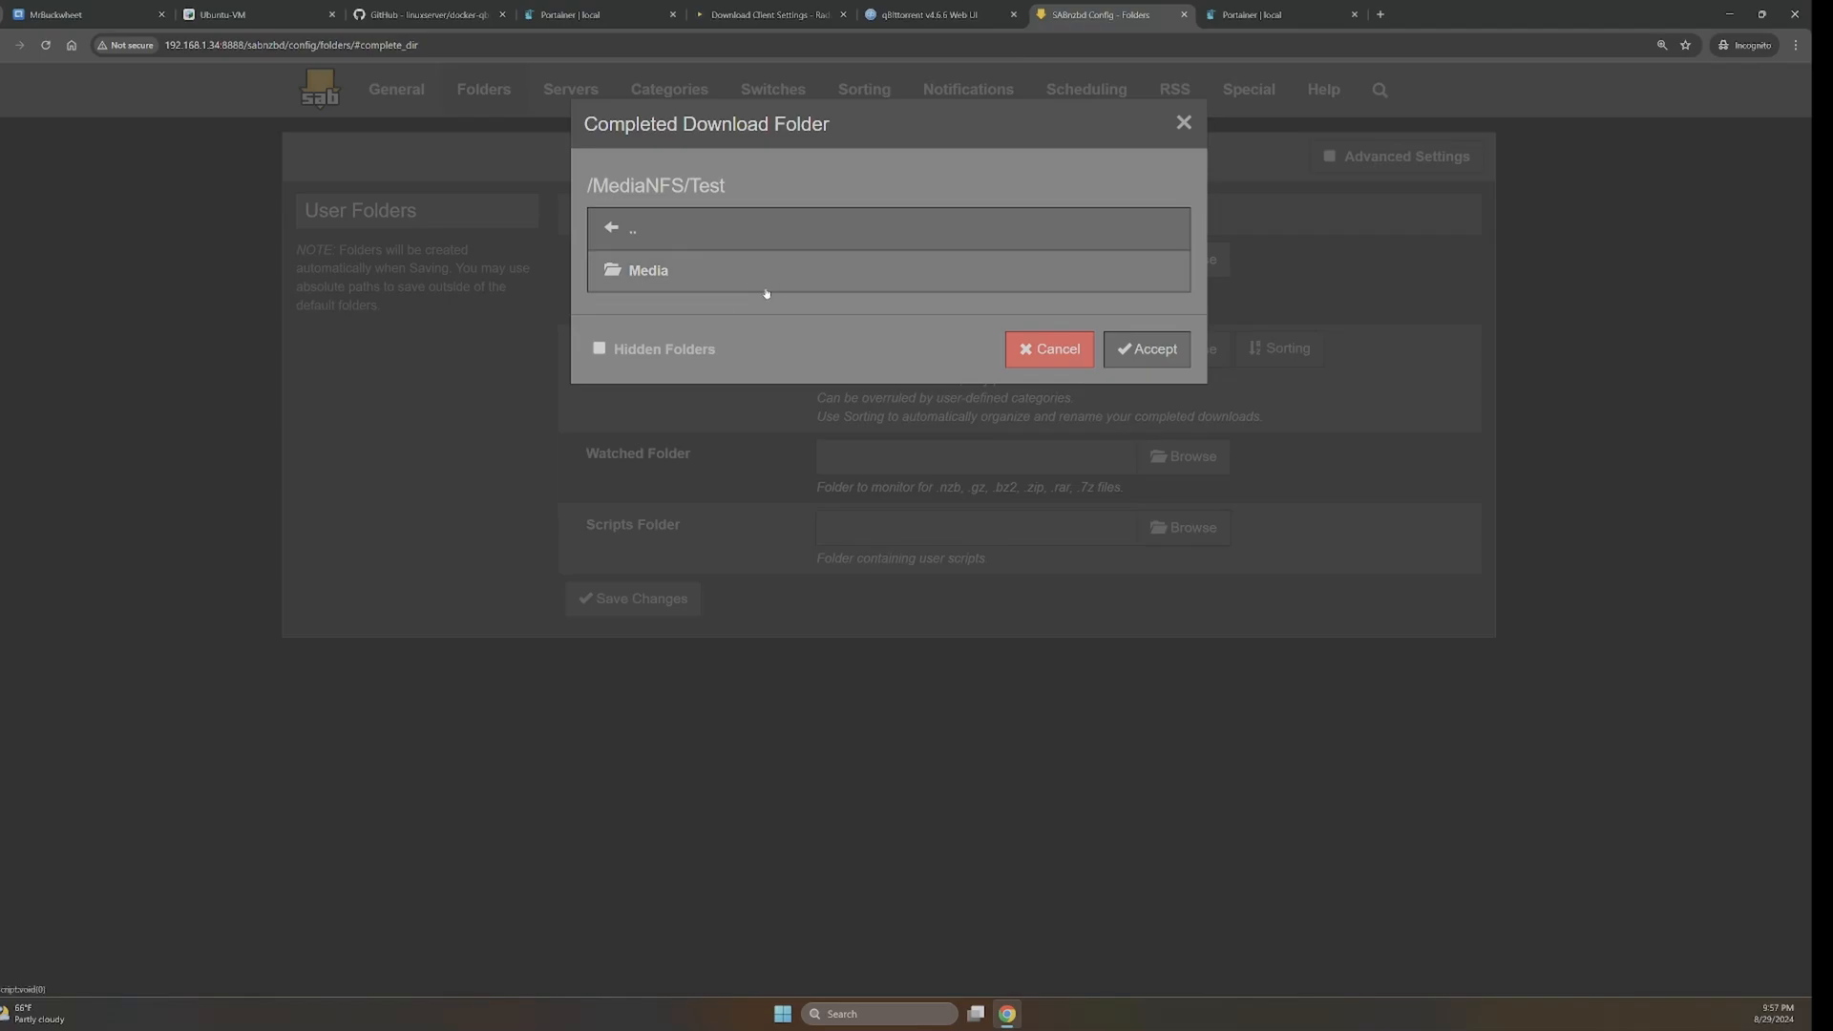
pyautogui.click(675, 274)
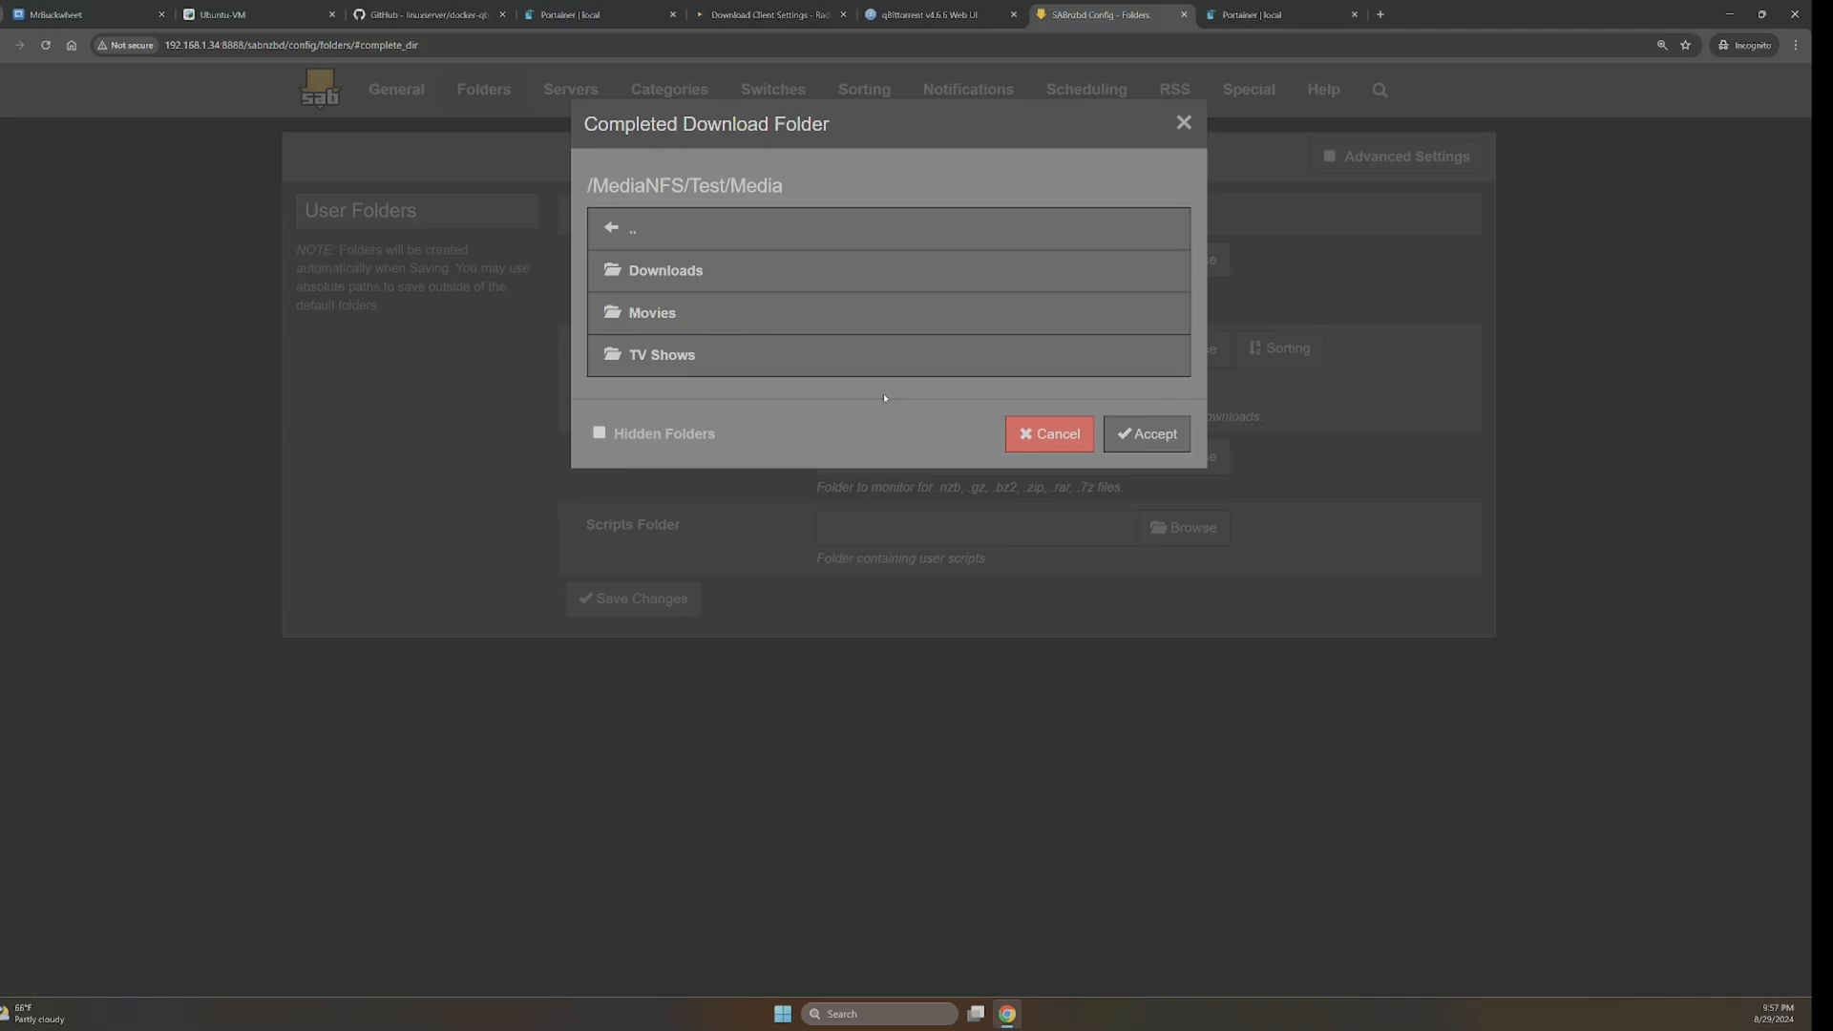
pyautogui.click(699, 279)
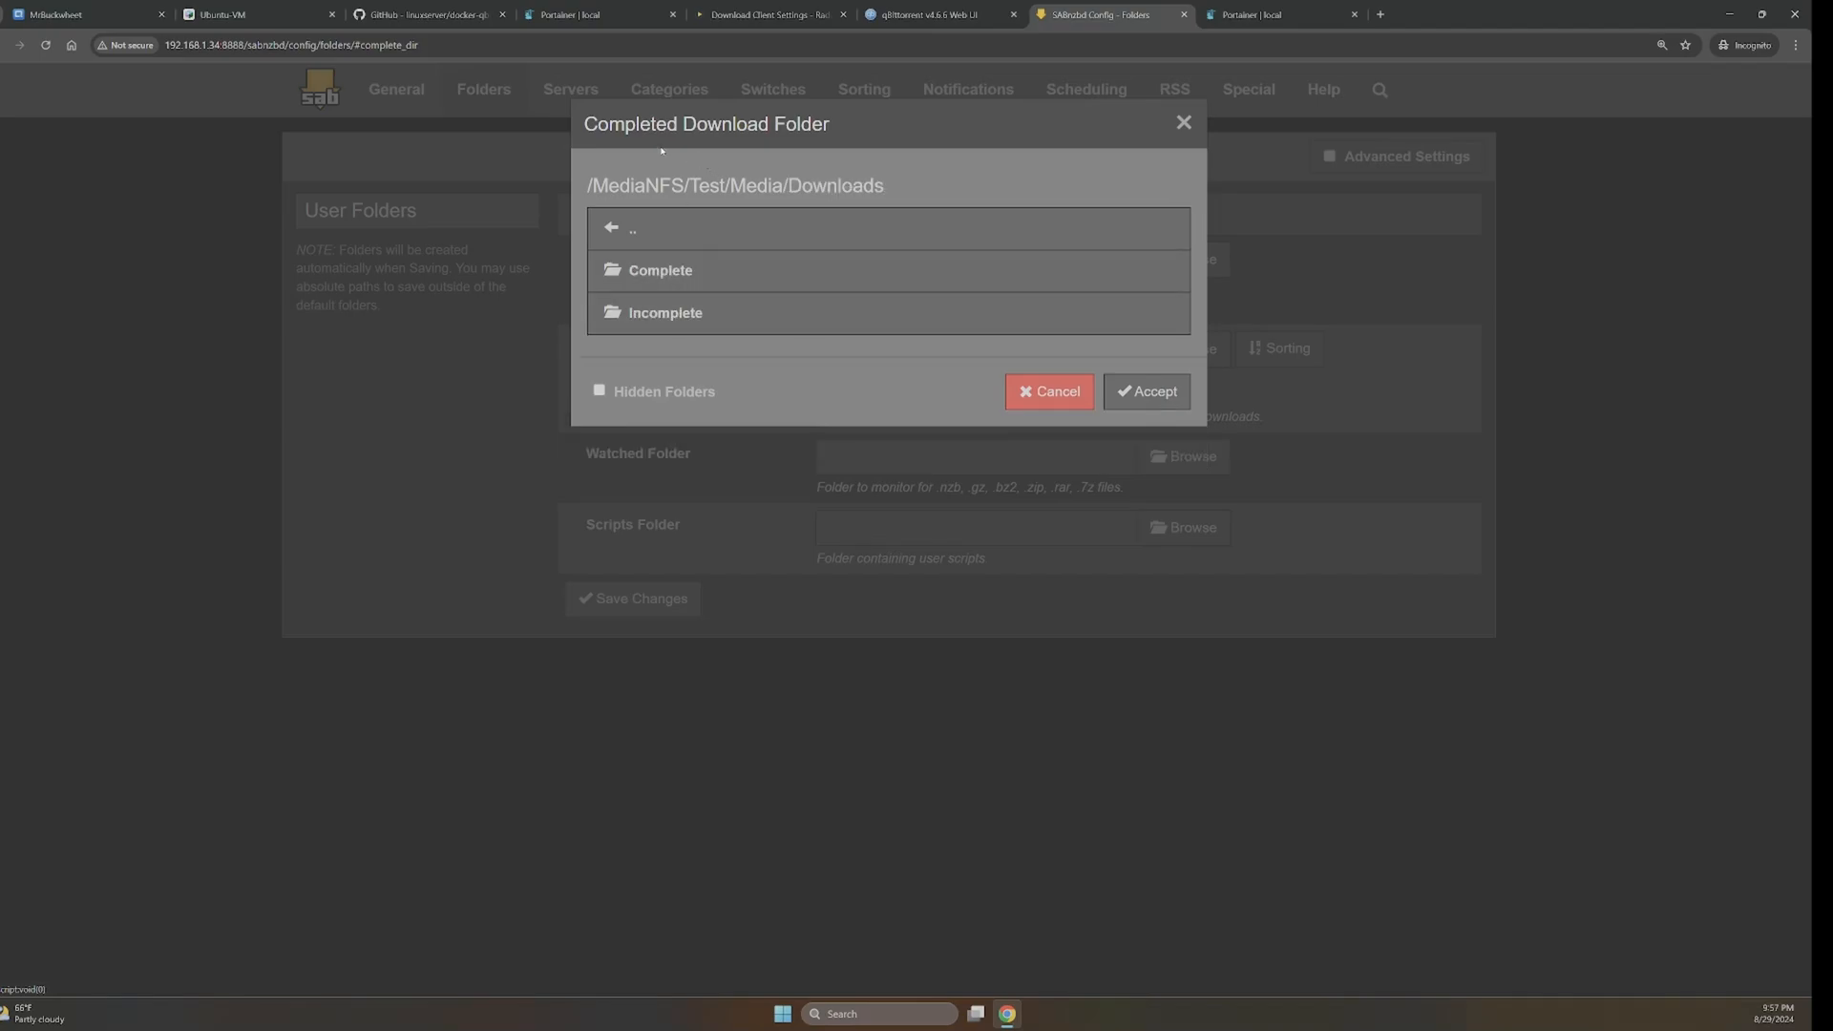
pyautogui.click(668, 278)
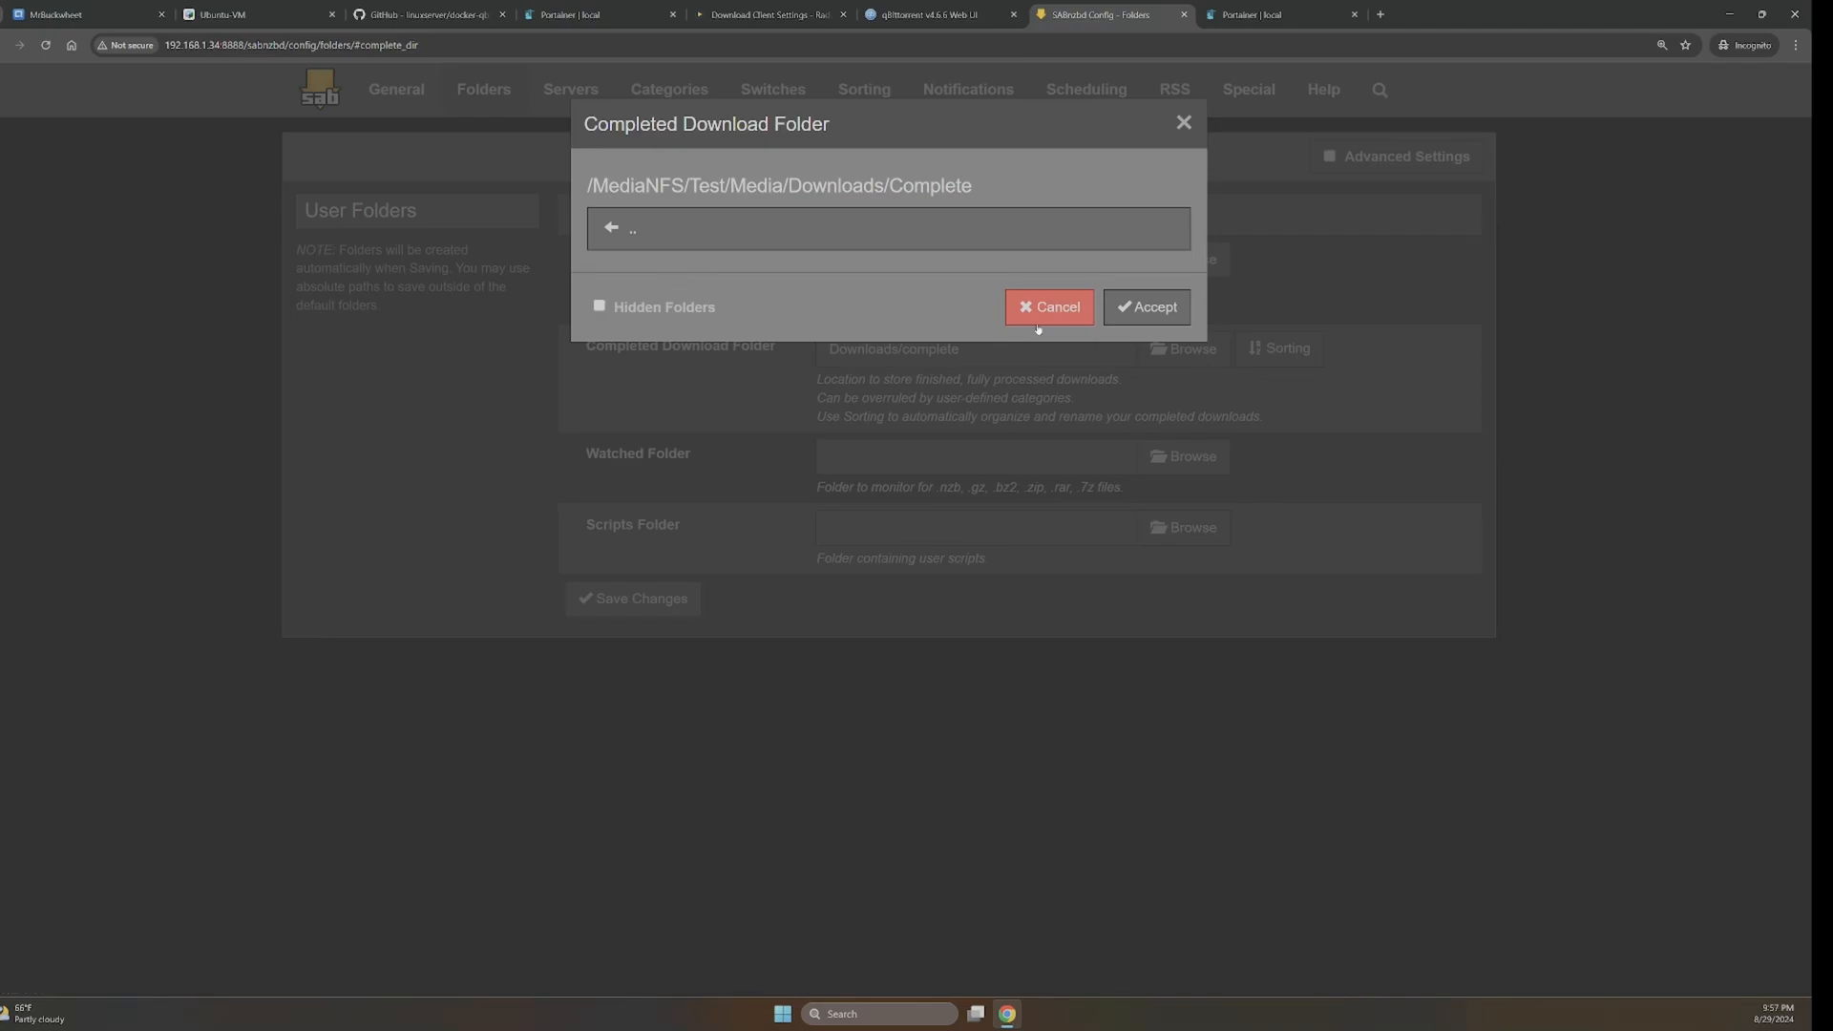
pyautogui.click(1145, 310)
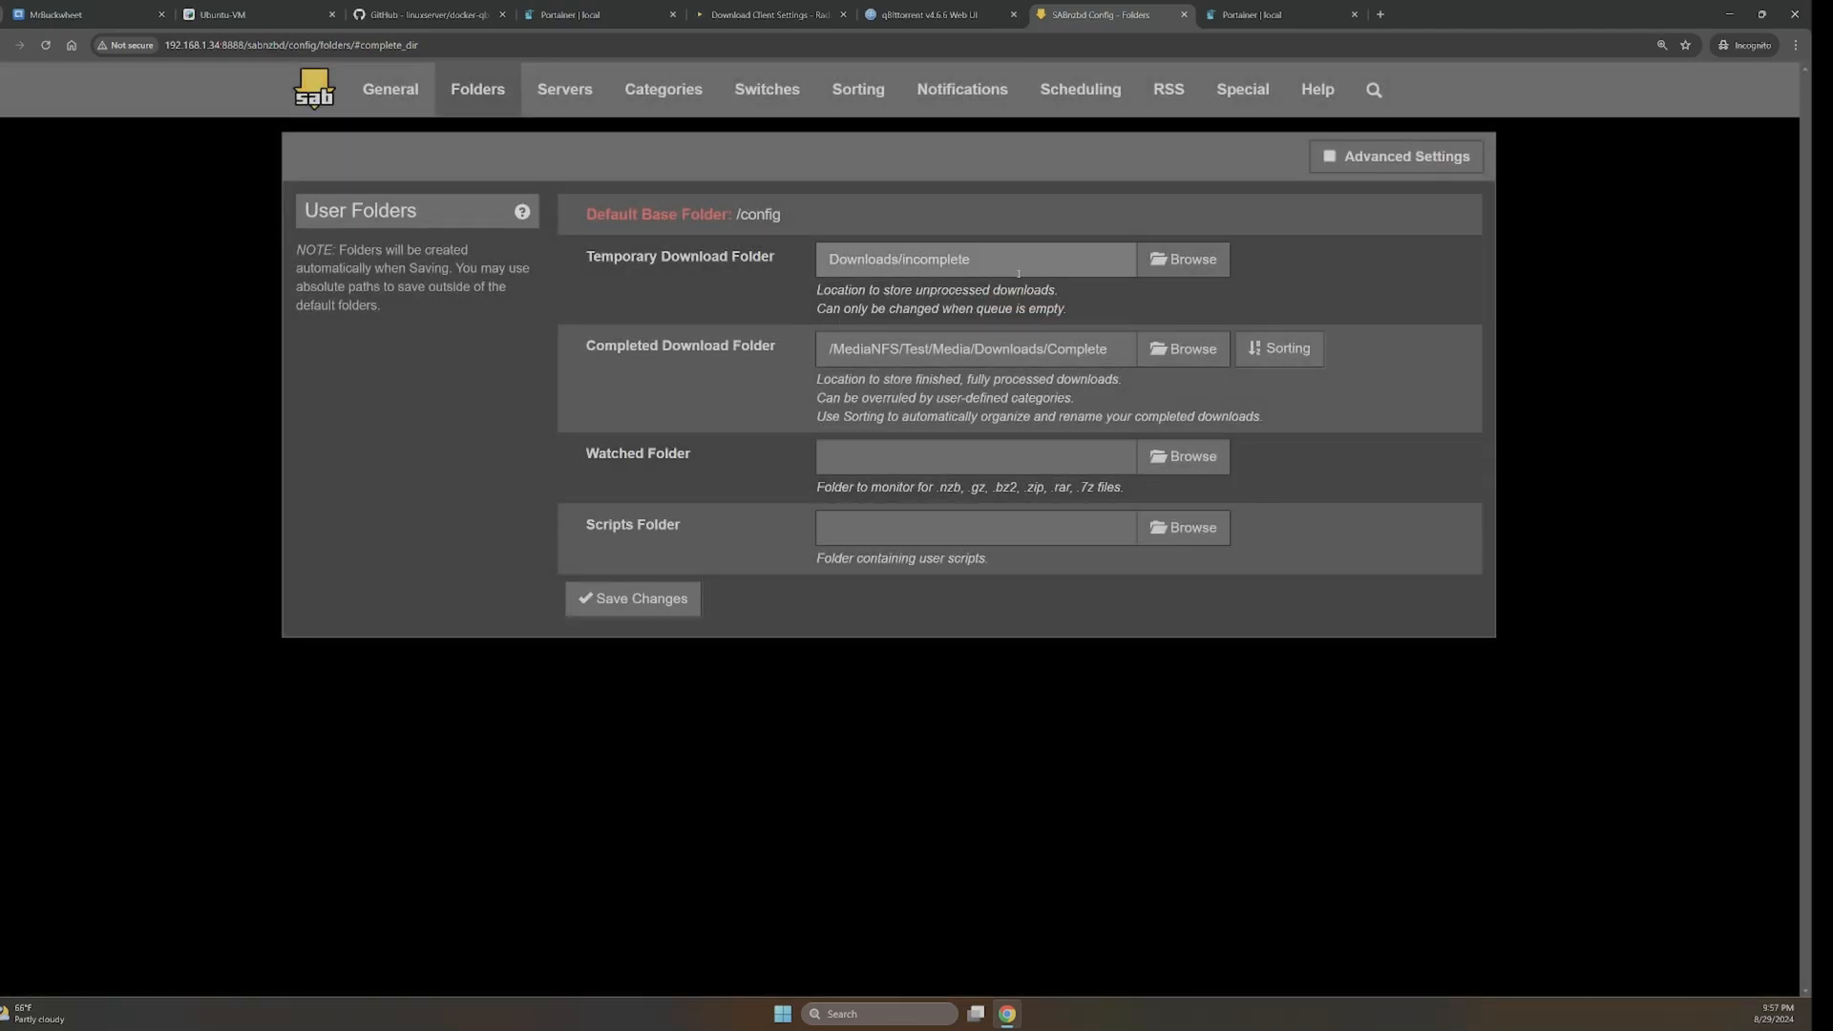
# - Browse the Temporary Download Folder from the root directory to /MediaNFS/Test/Media/Downloads
pyautogui.click(1184, 258)
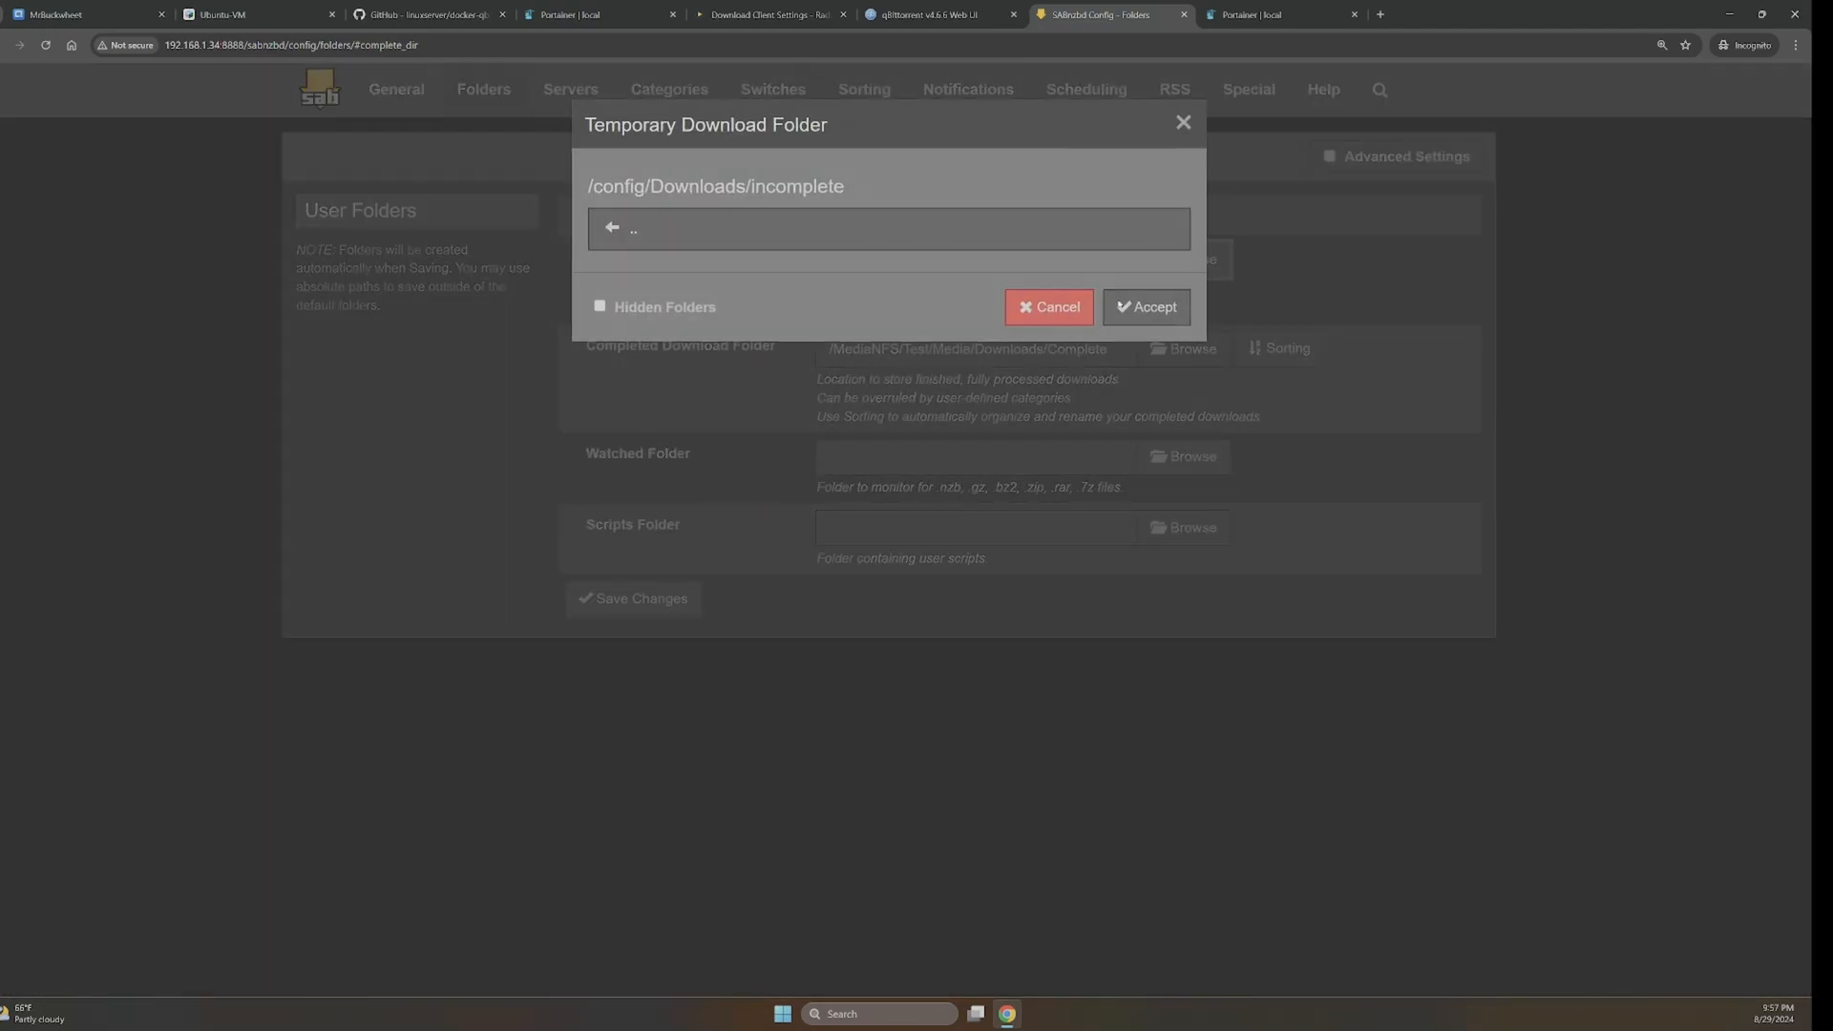
pyautogui.click(614, 237)
pyautogui.click(613, 237)
pyautogui.click(613, 236)
pyautogui.scroll(-1, 665, 636)
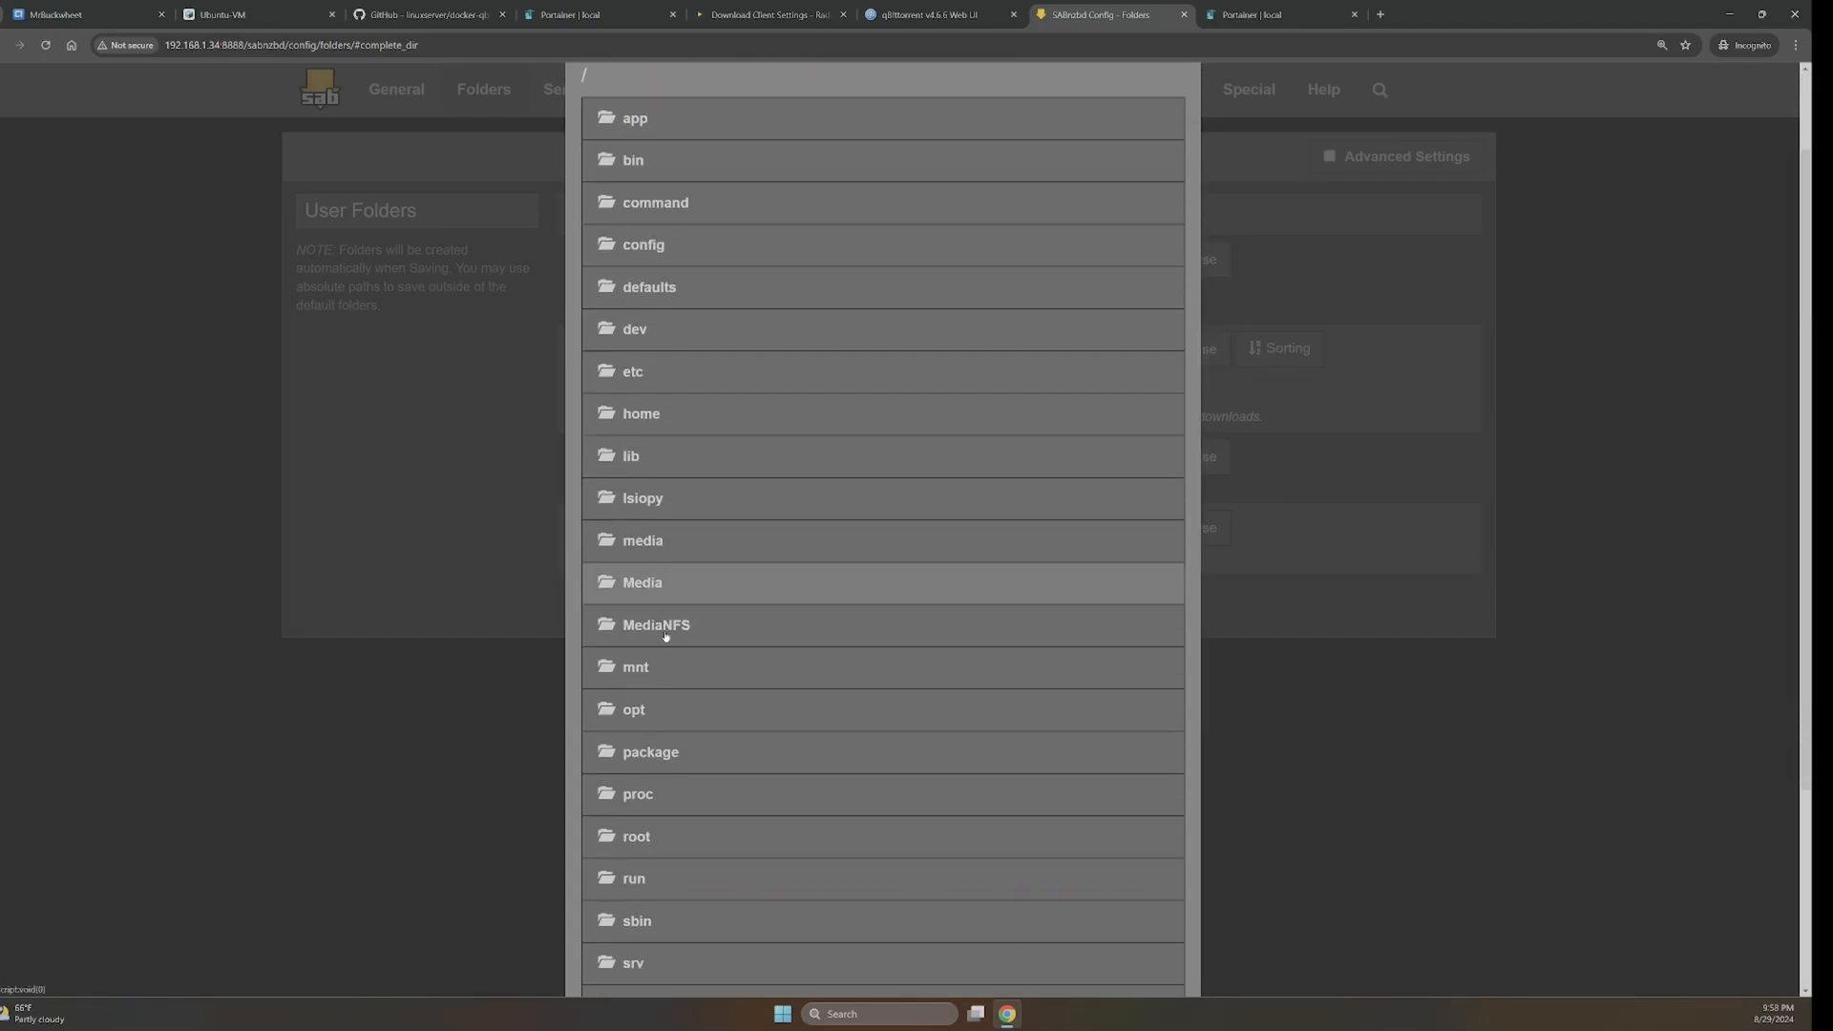
pyautogui.click(665, 632)
pyautogui.click(637, 571)
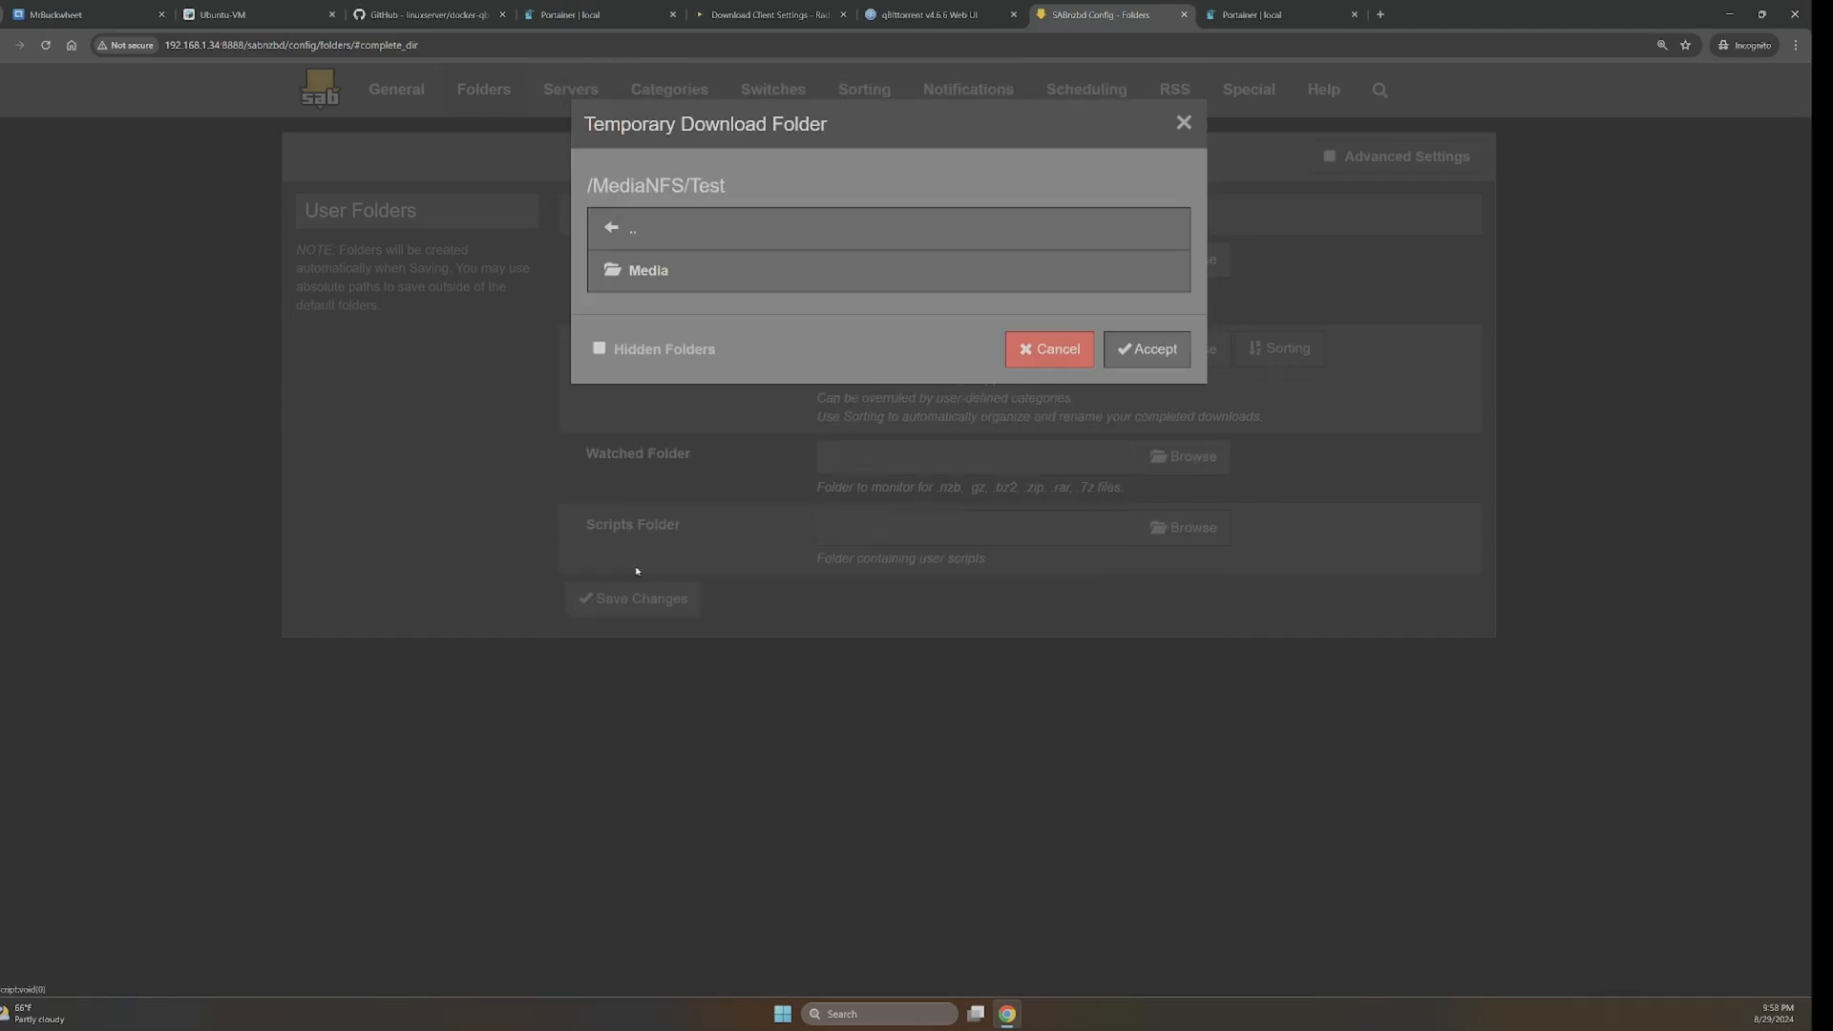
pyautogui.click(638, 278)
pyautogui.click(639, 276)
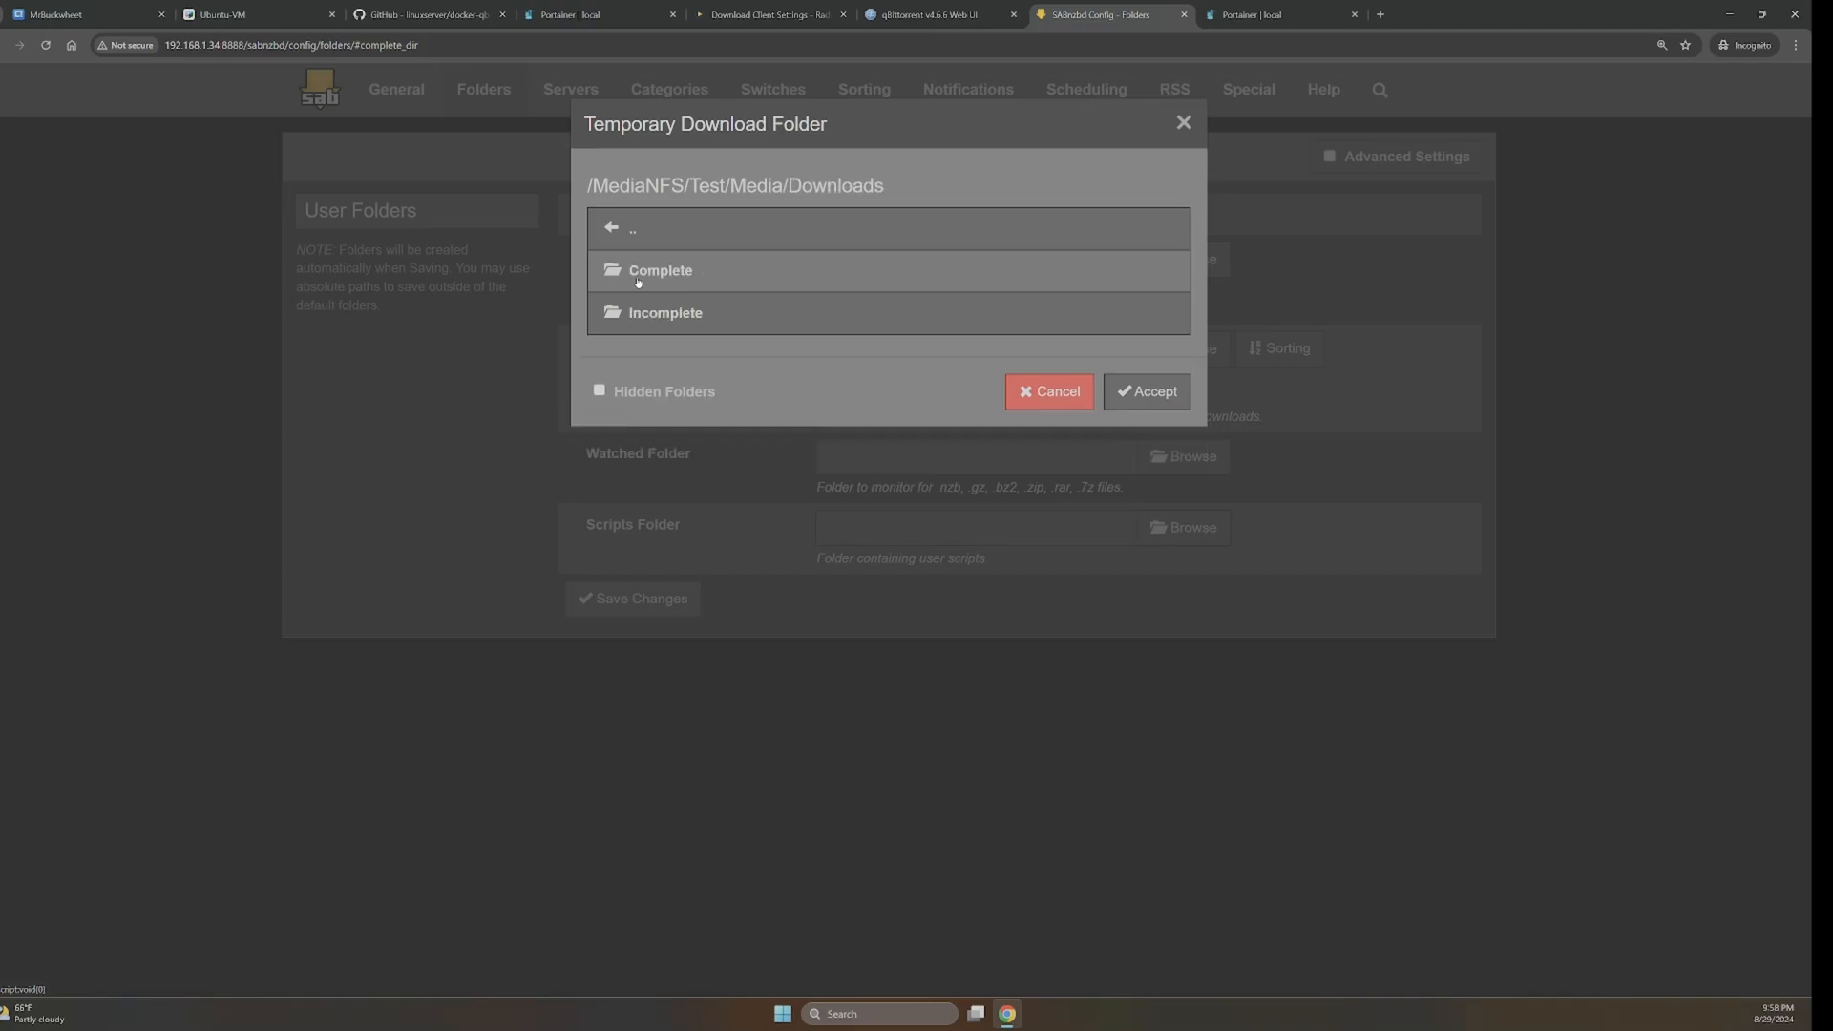
# - Set the temporary download folder to /MediaNFS/Test/Media/Downloads/Incomplete and save the folder settings
pyautogui.click(659, 320)
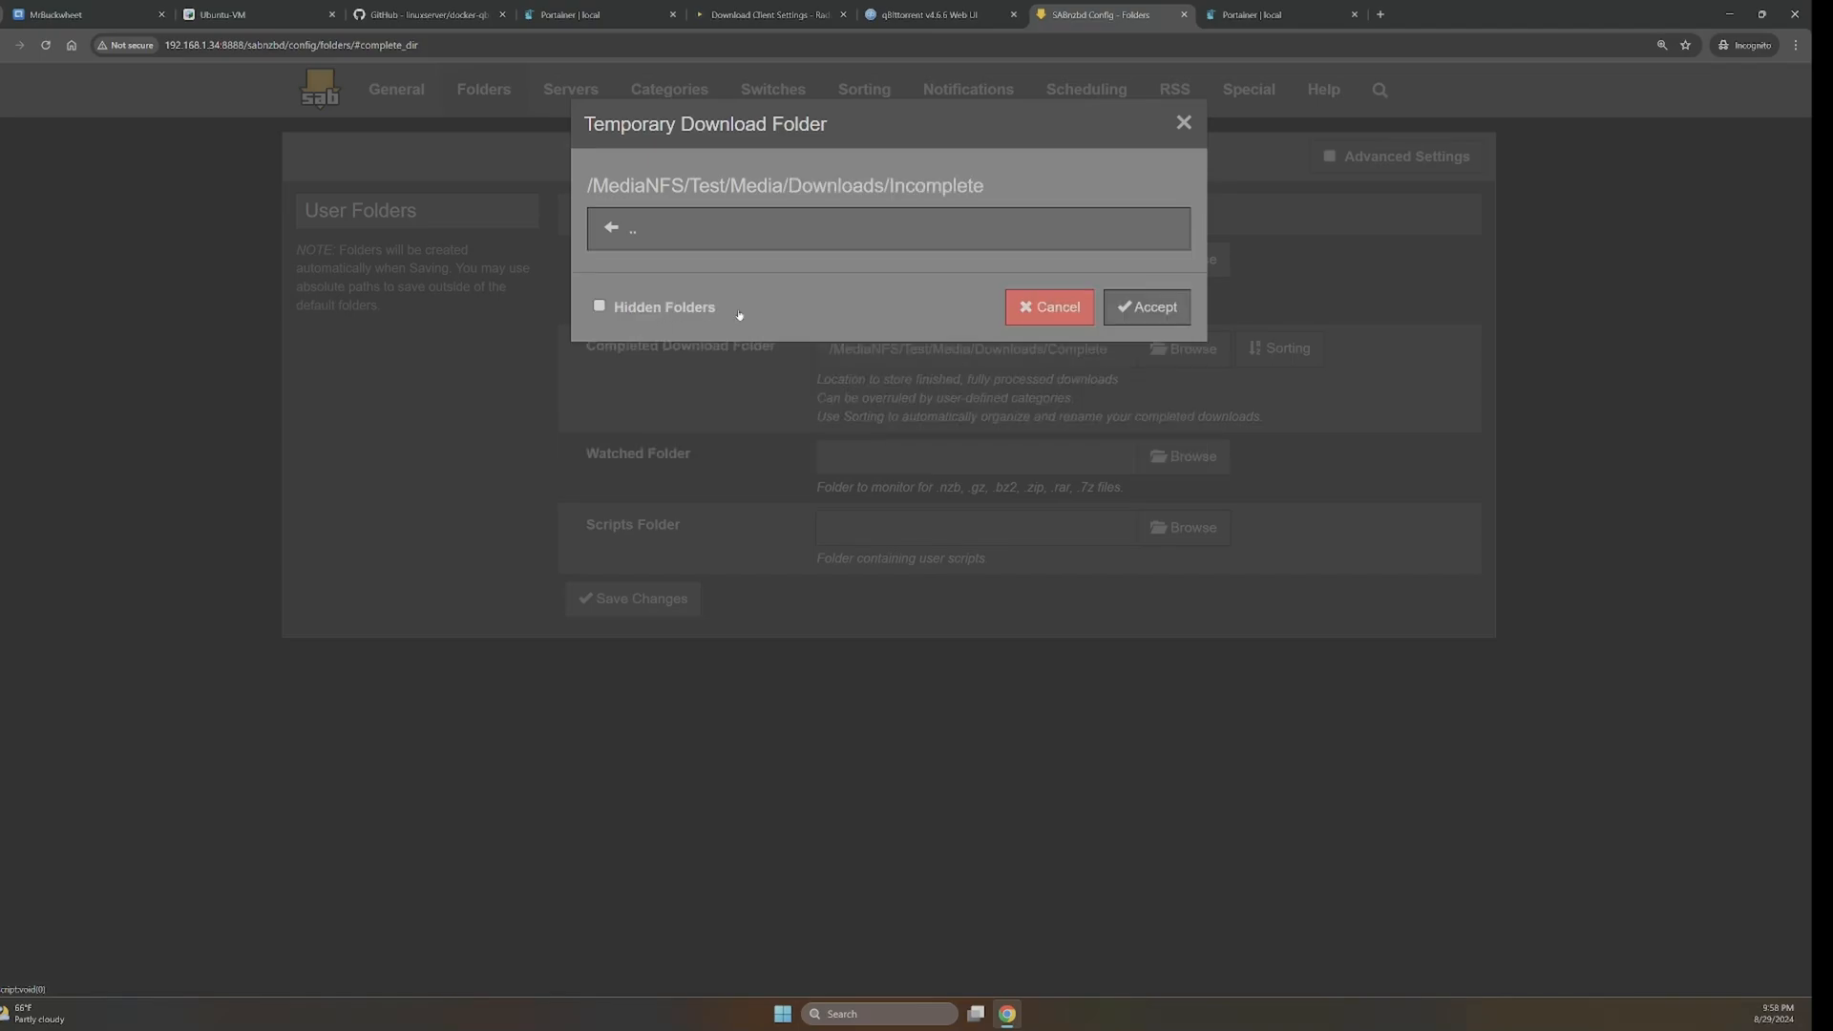
pyautogui.click(1149, 306)
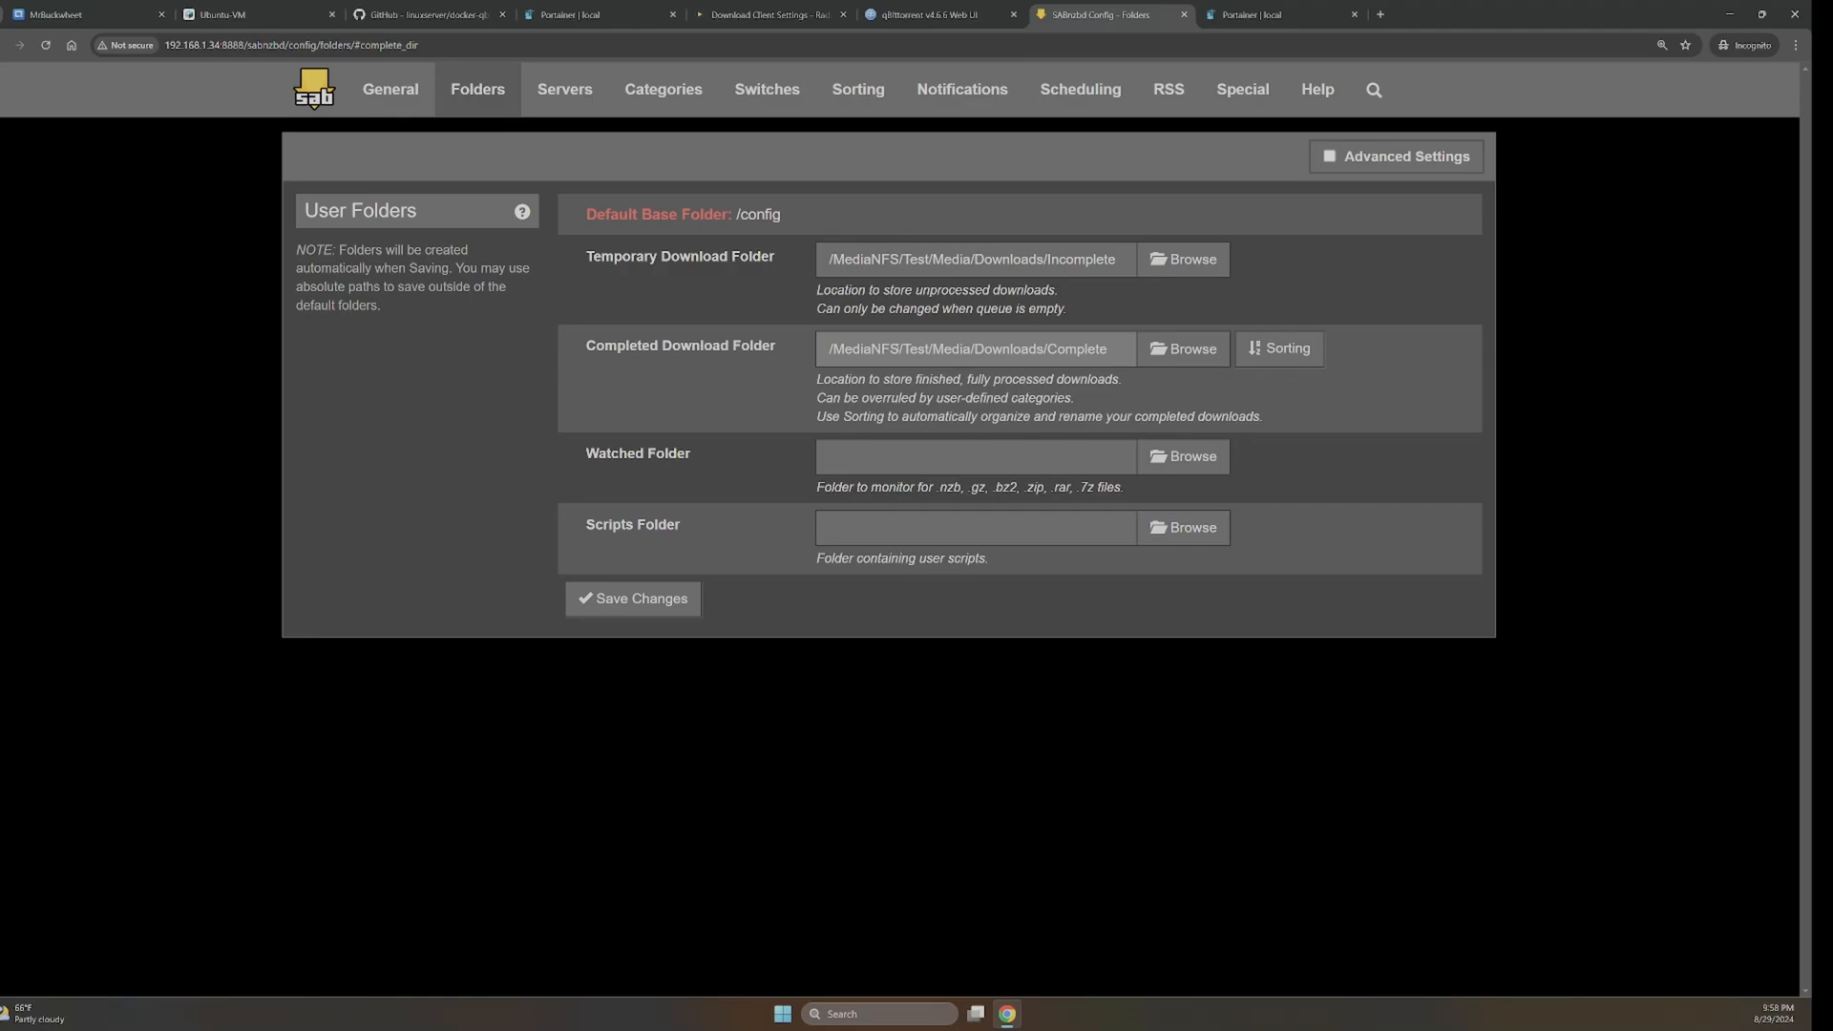
pyautogui.moveTo(899, 348); pyautogui.dragTo(971, 348)
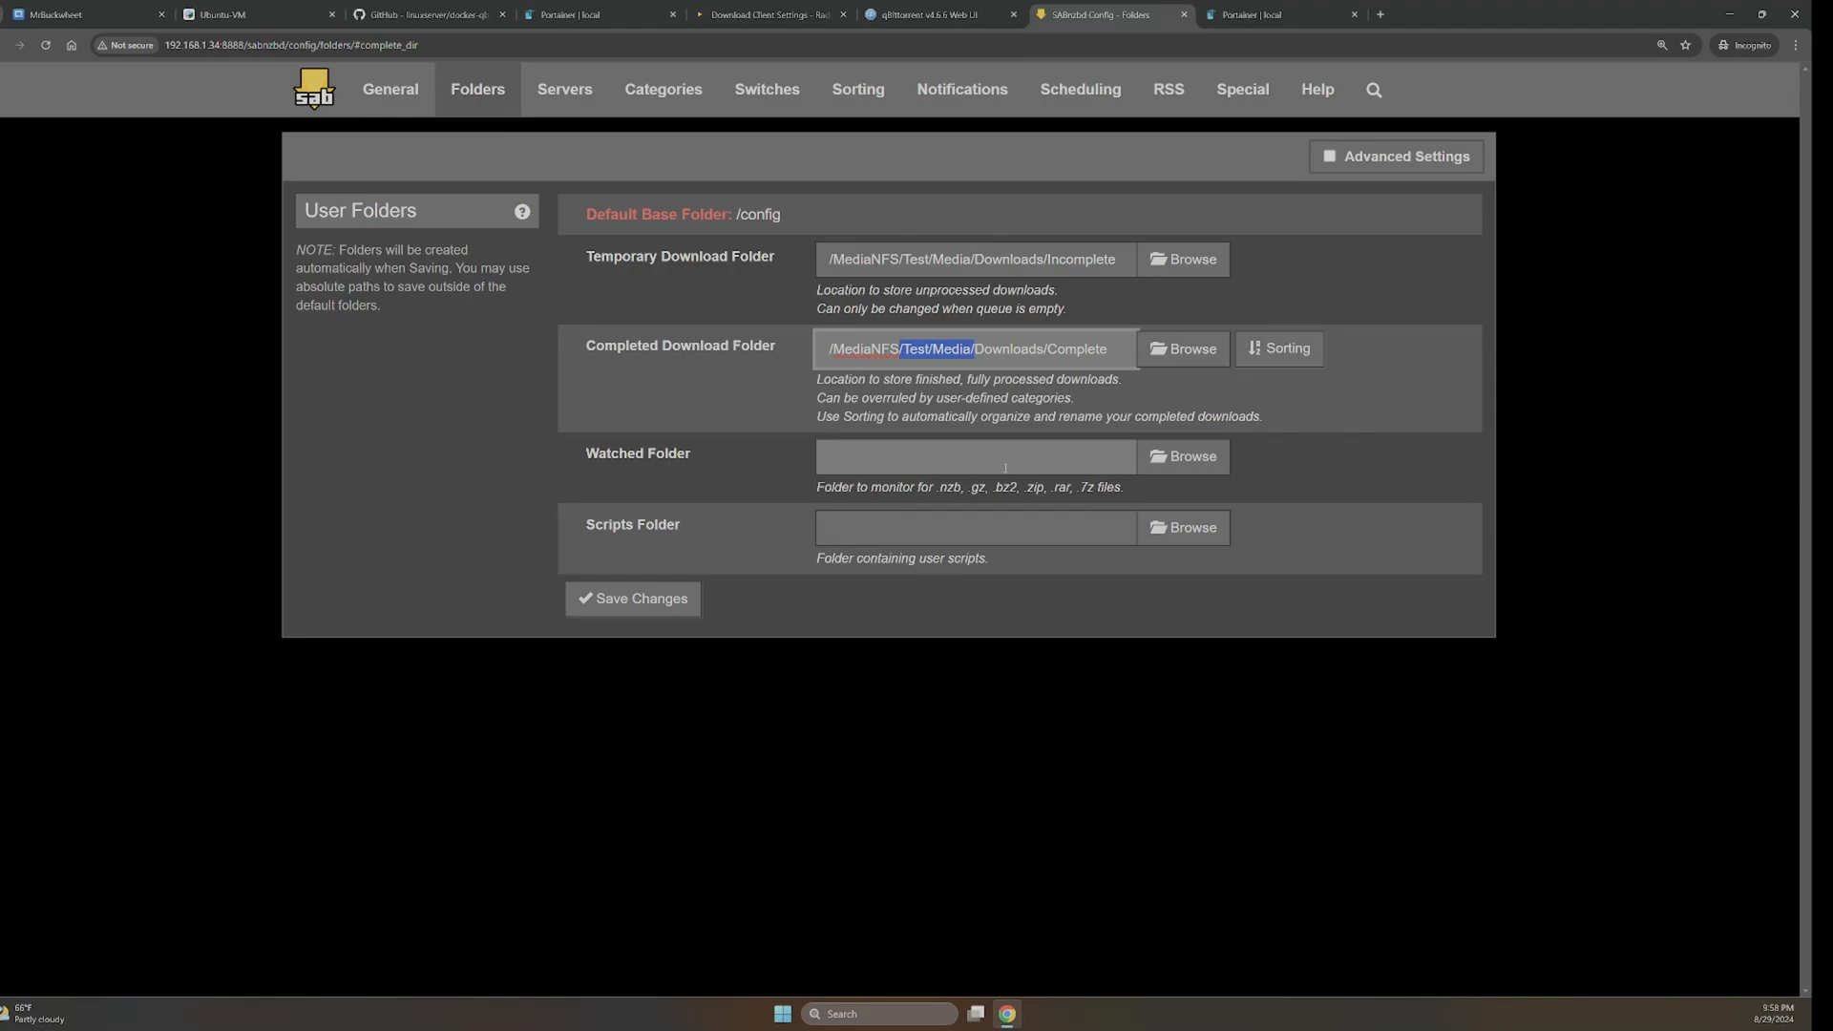
pyautogui.click(667, 601)
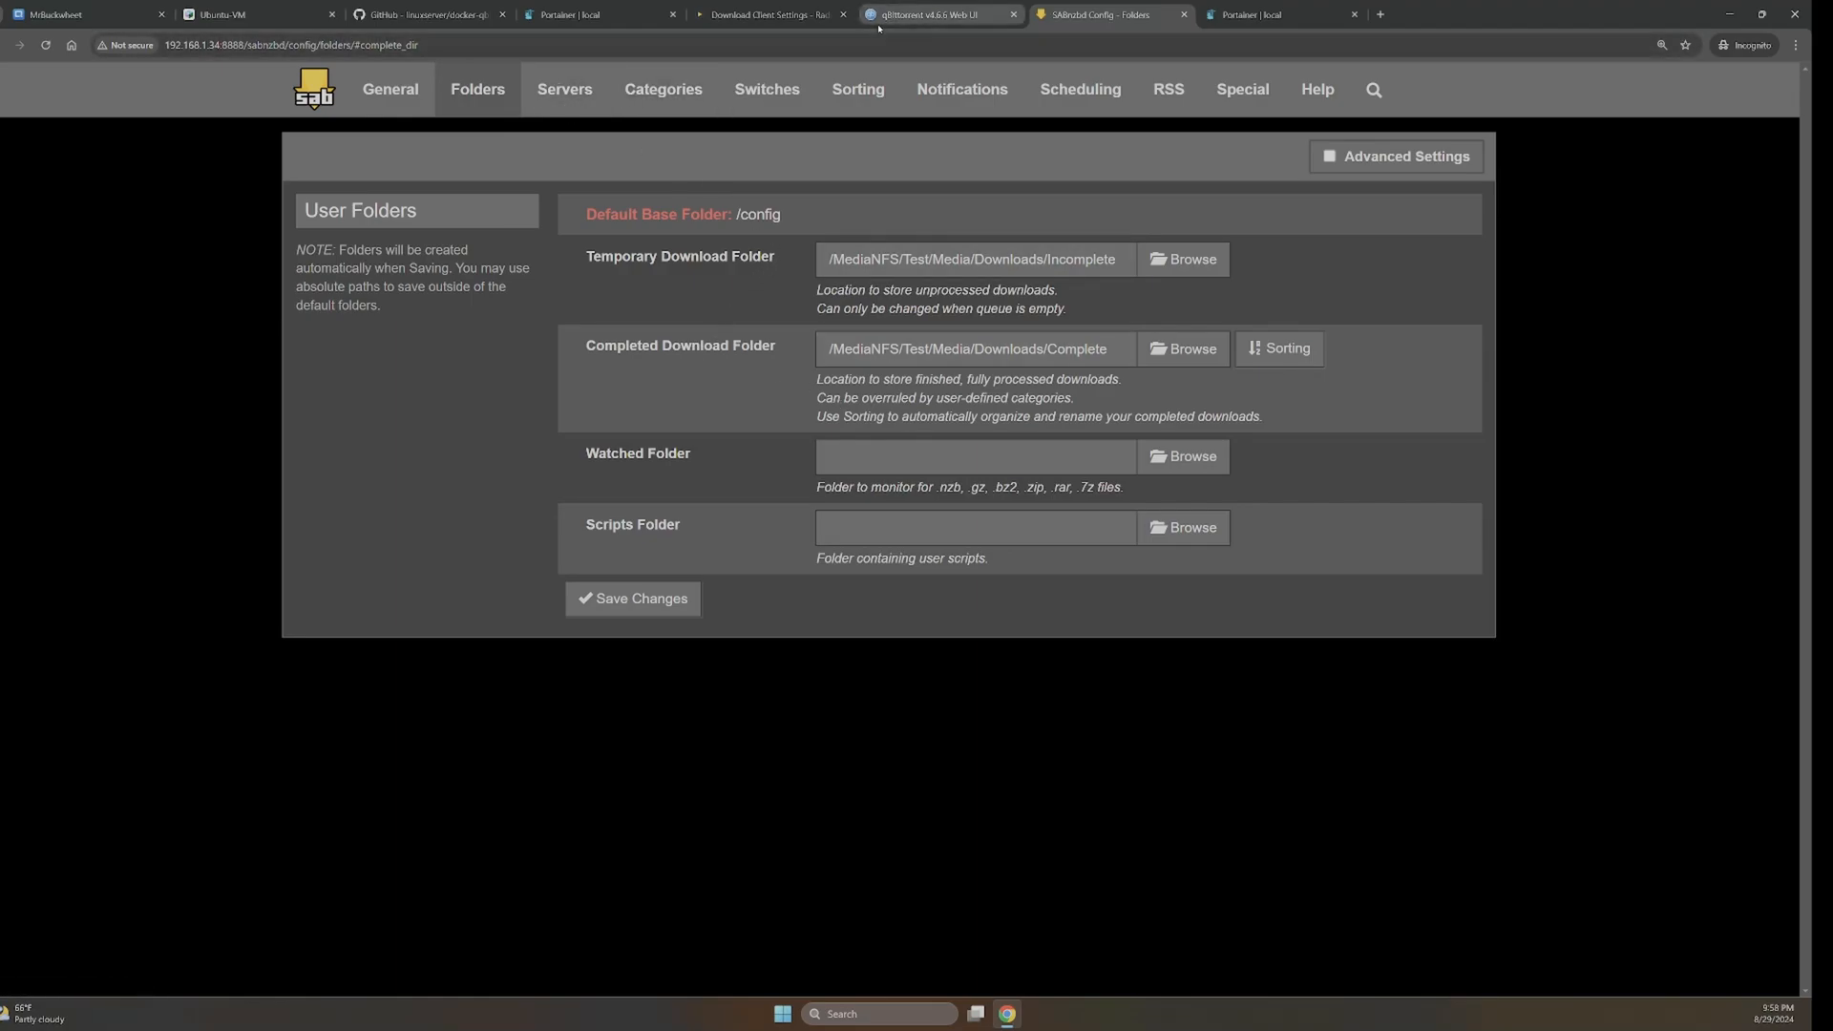
# - Switch to Radarr and start a new SABnzbd download client with 192.168.1.34 as the host
pyautogui.click(764, 14)
pyautogui.click(733, 348)
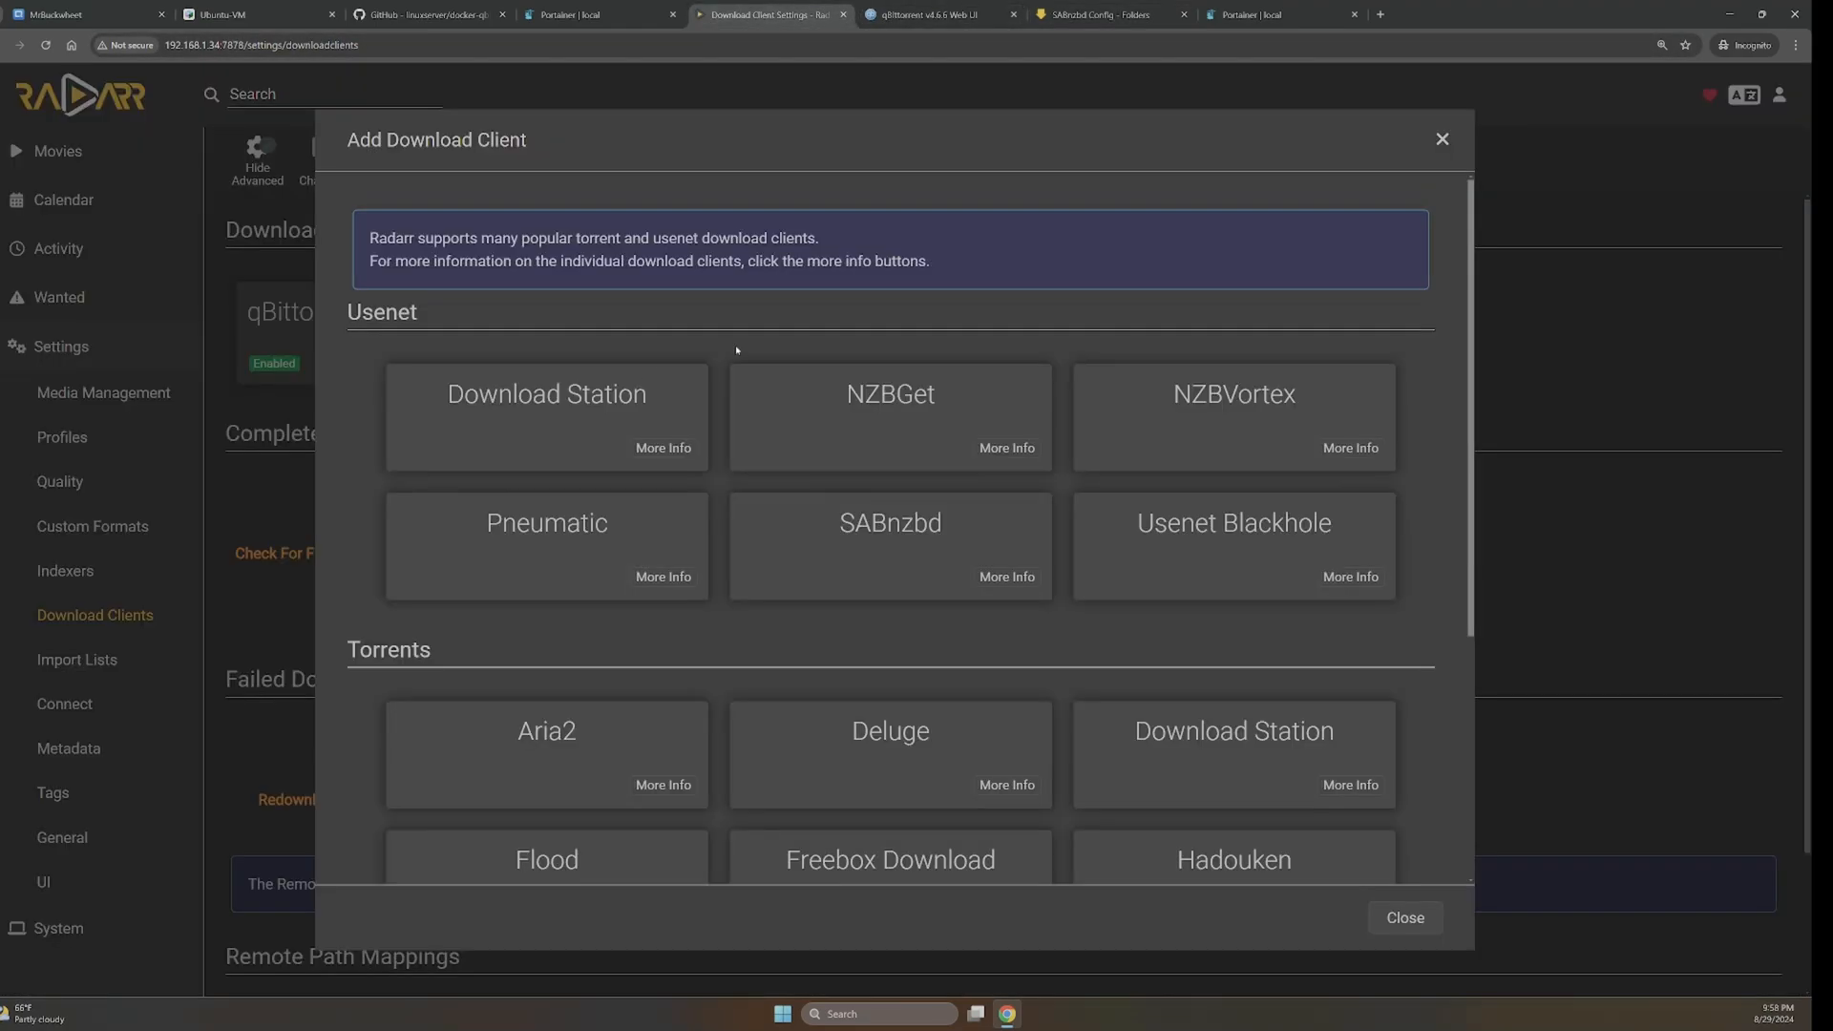
pyautogui.click(872, 534)
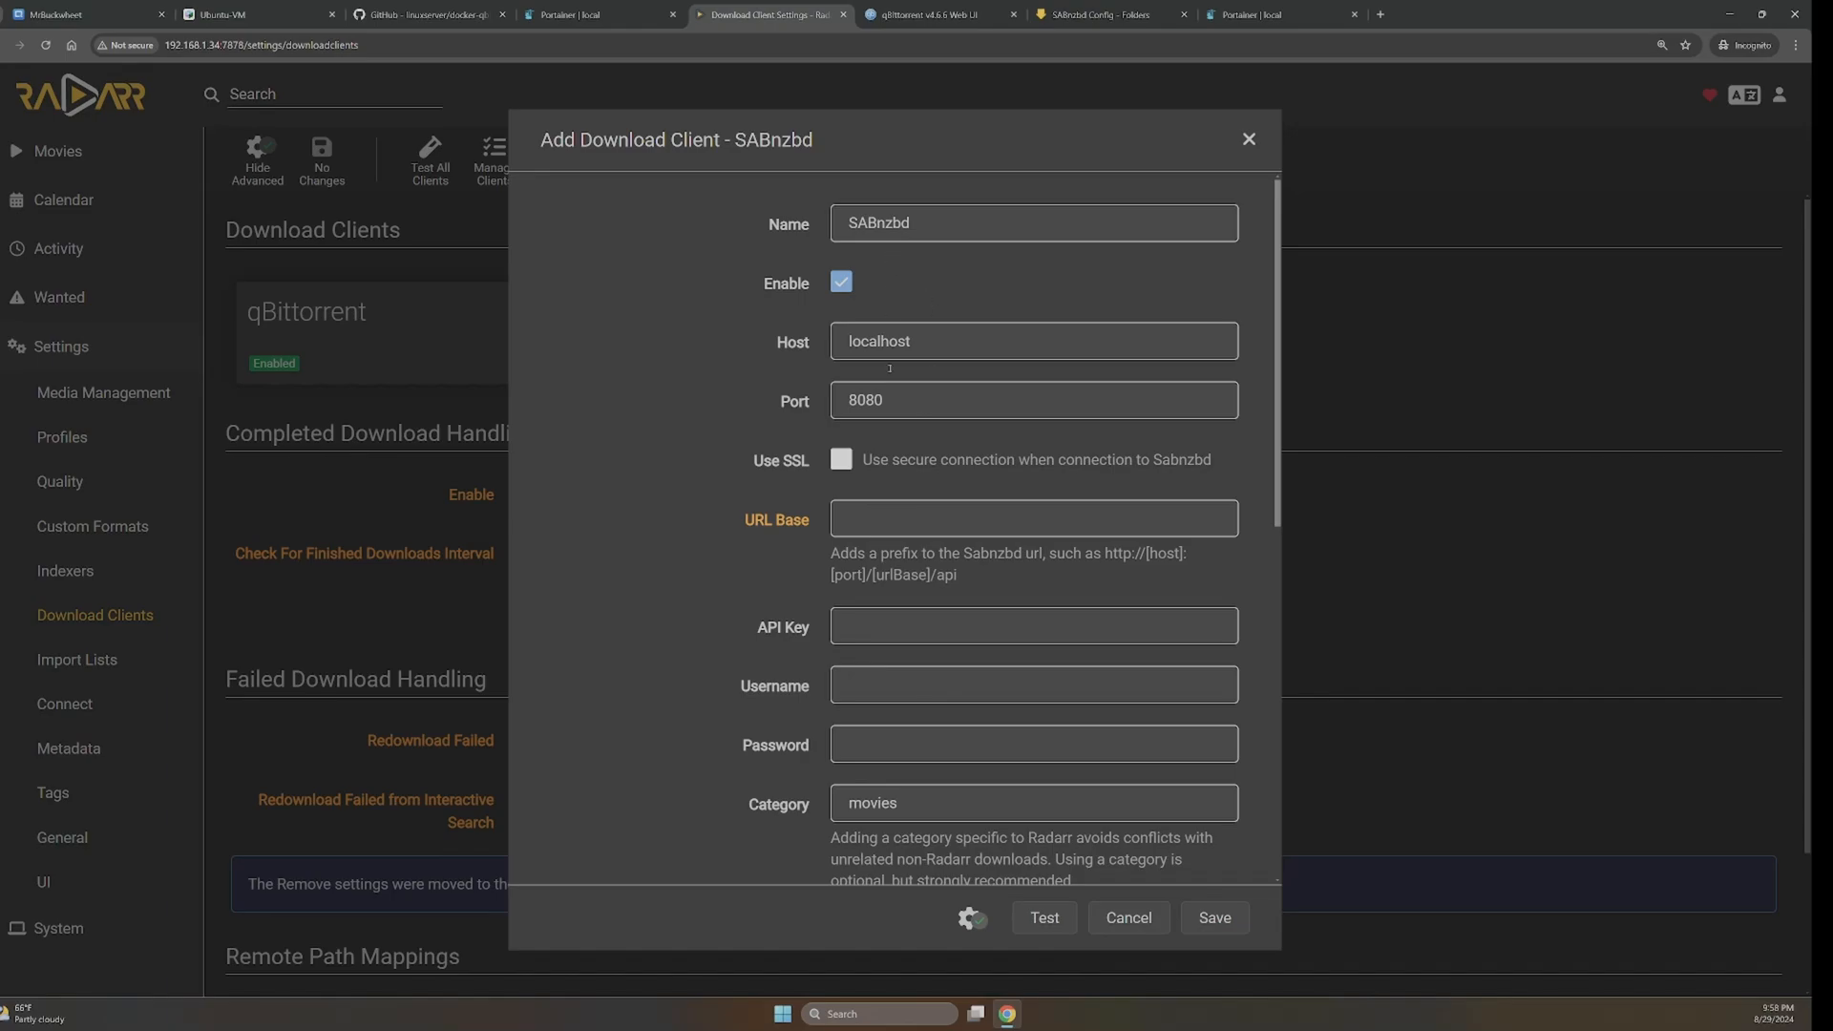
pyautogui.moveTo(915, 342); pyautogui.dragTo(775, 341)
pyautogui.write('192')
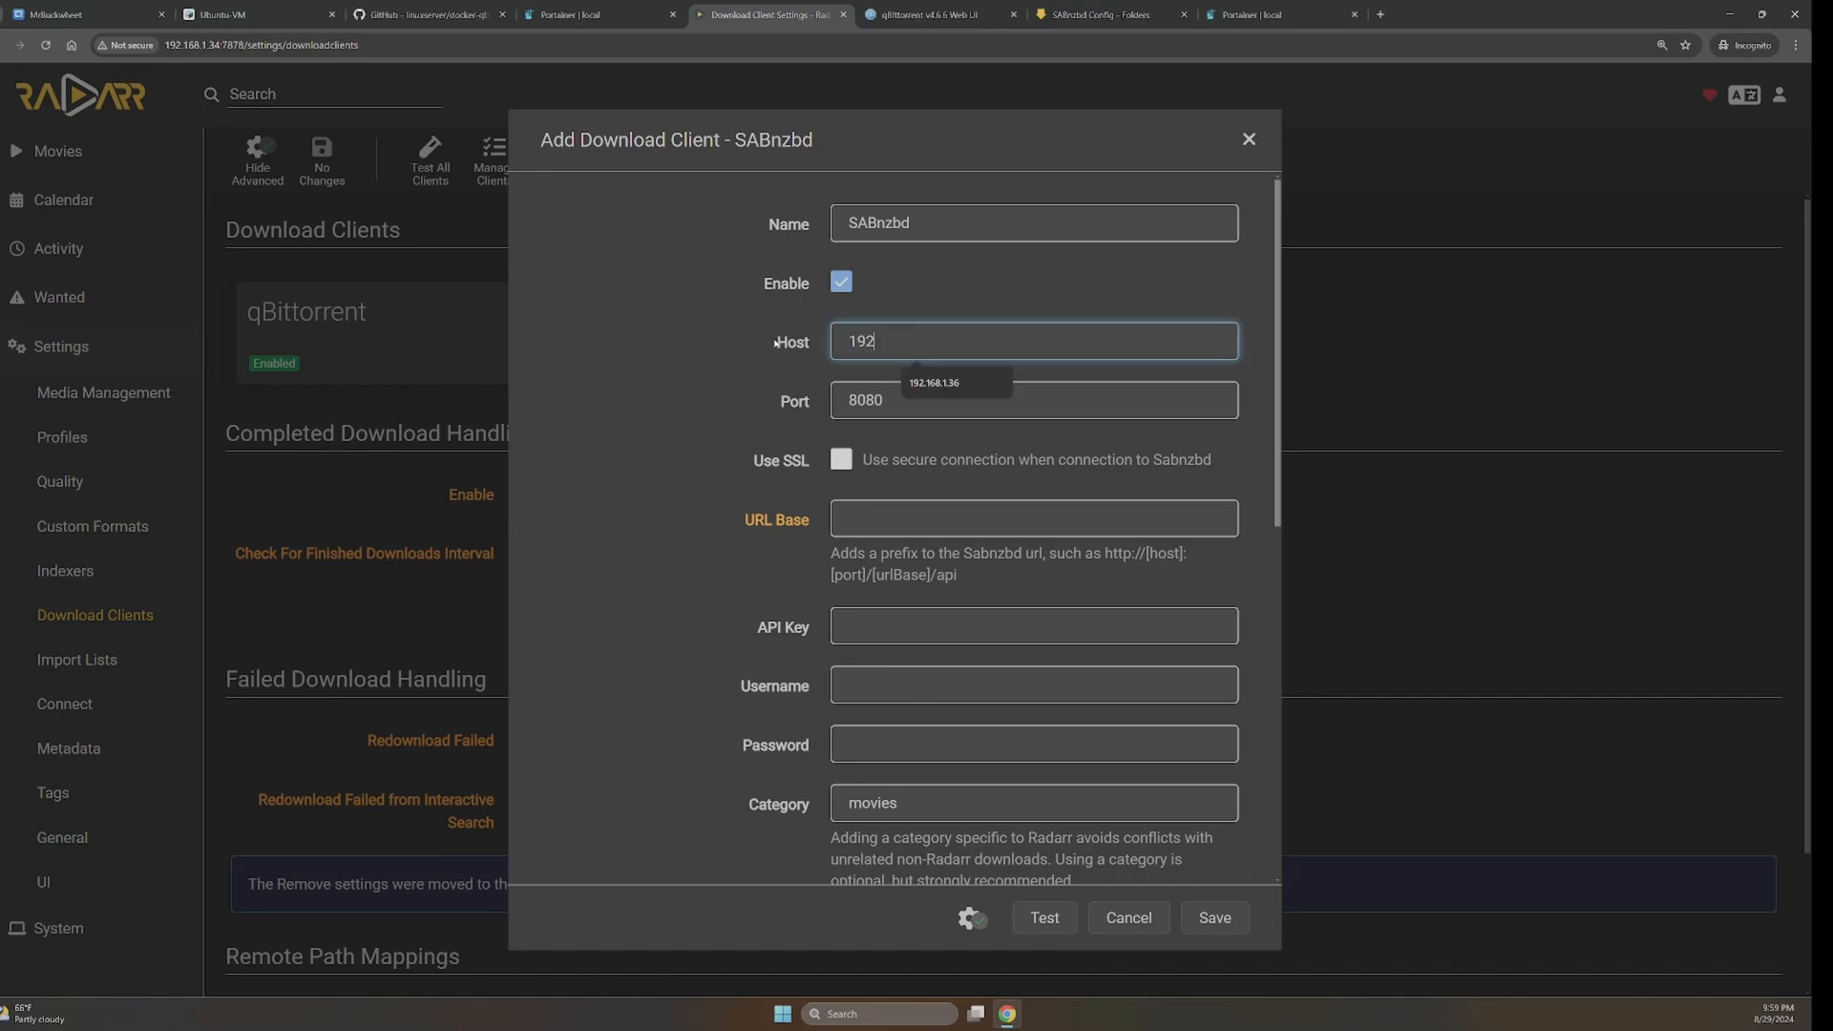
pyautogui.write('.168.1.34')
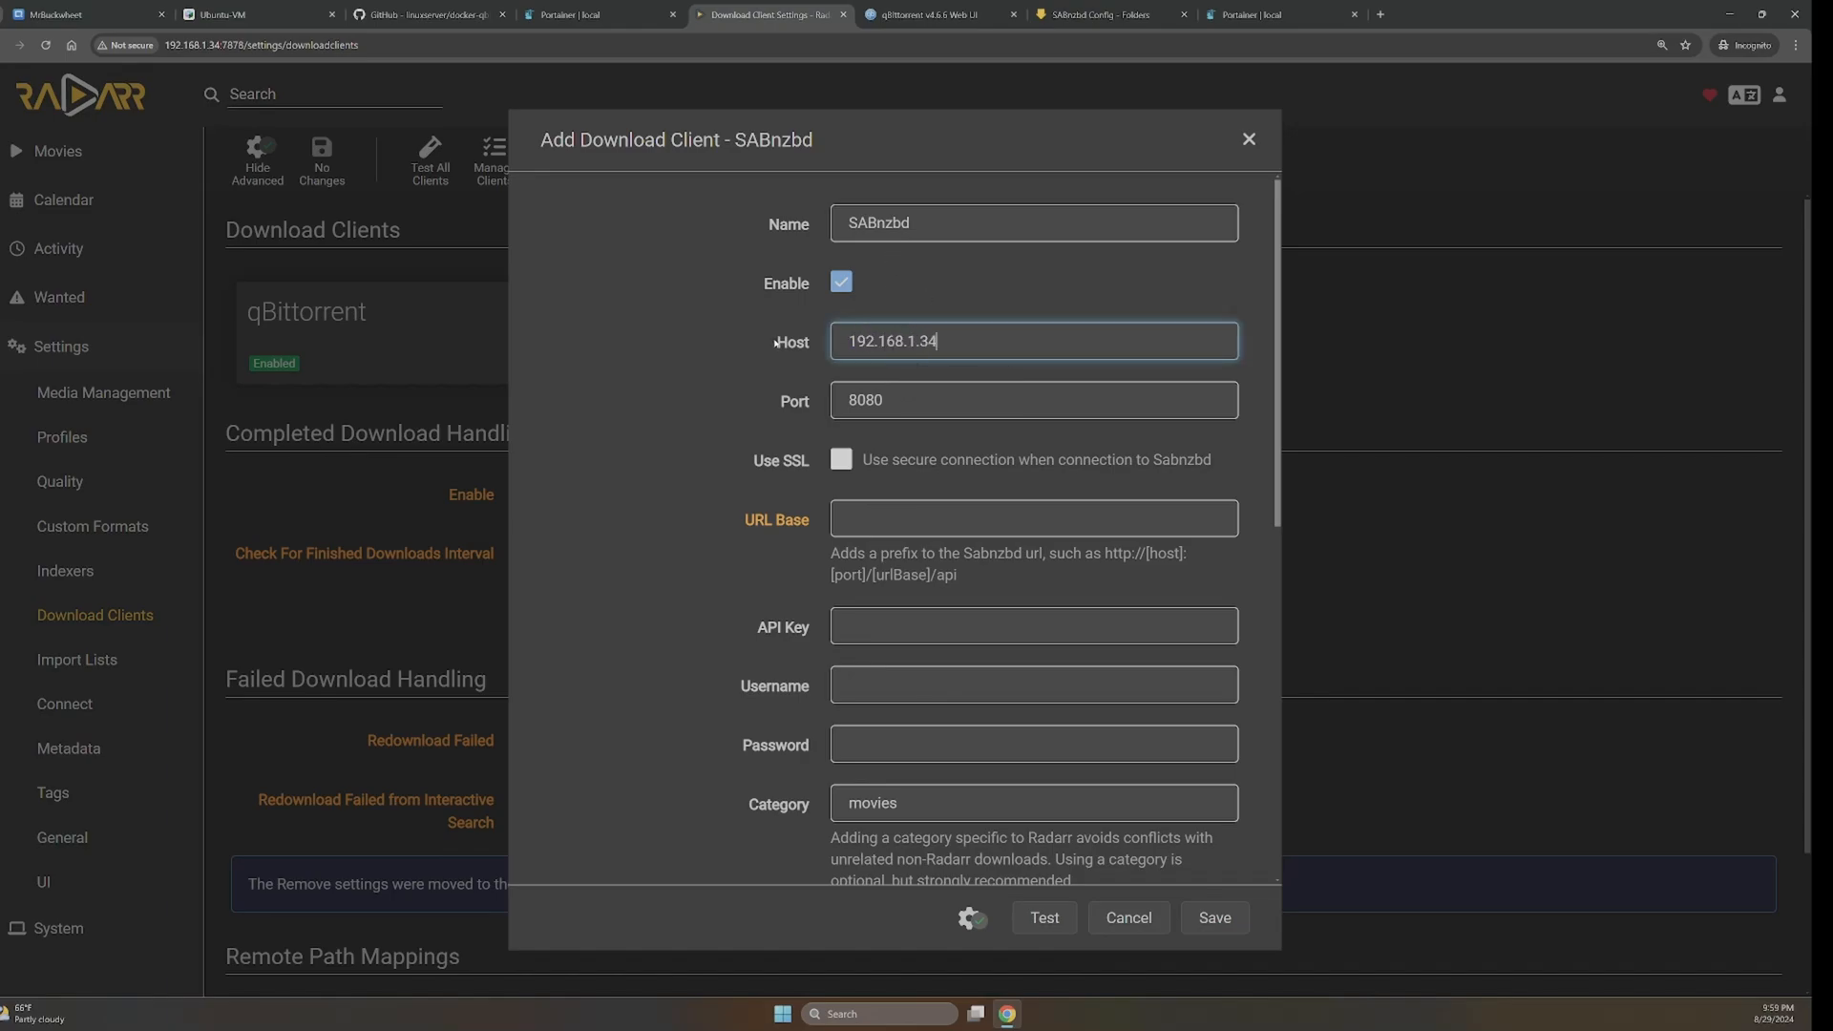
# - Set the SABnzbd download client's port to 8888
pyautogui.click(945, 403)
pyautogui.click(1098, 14)
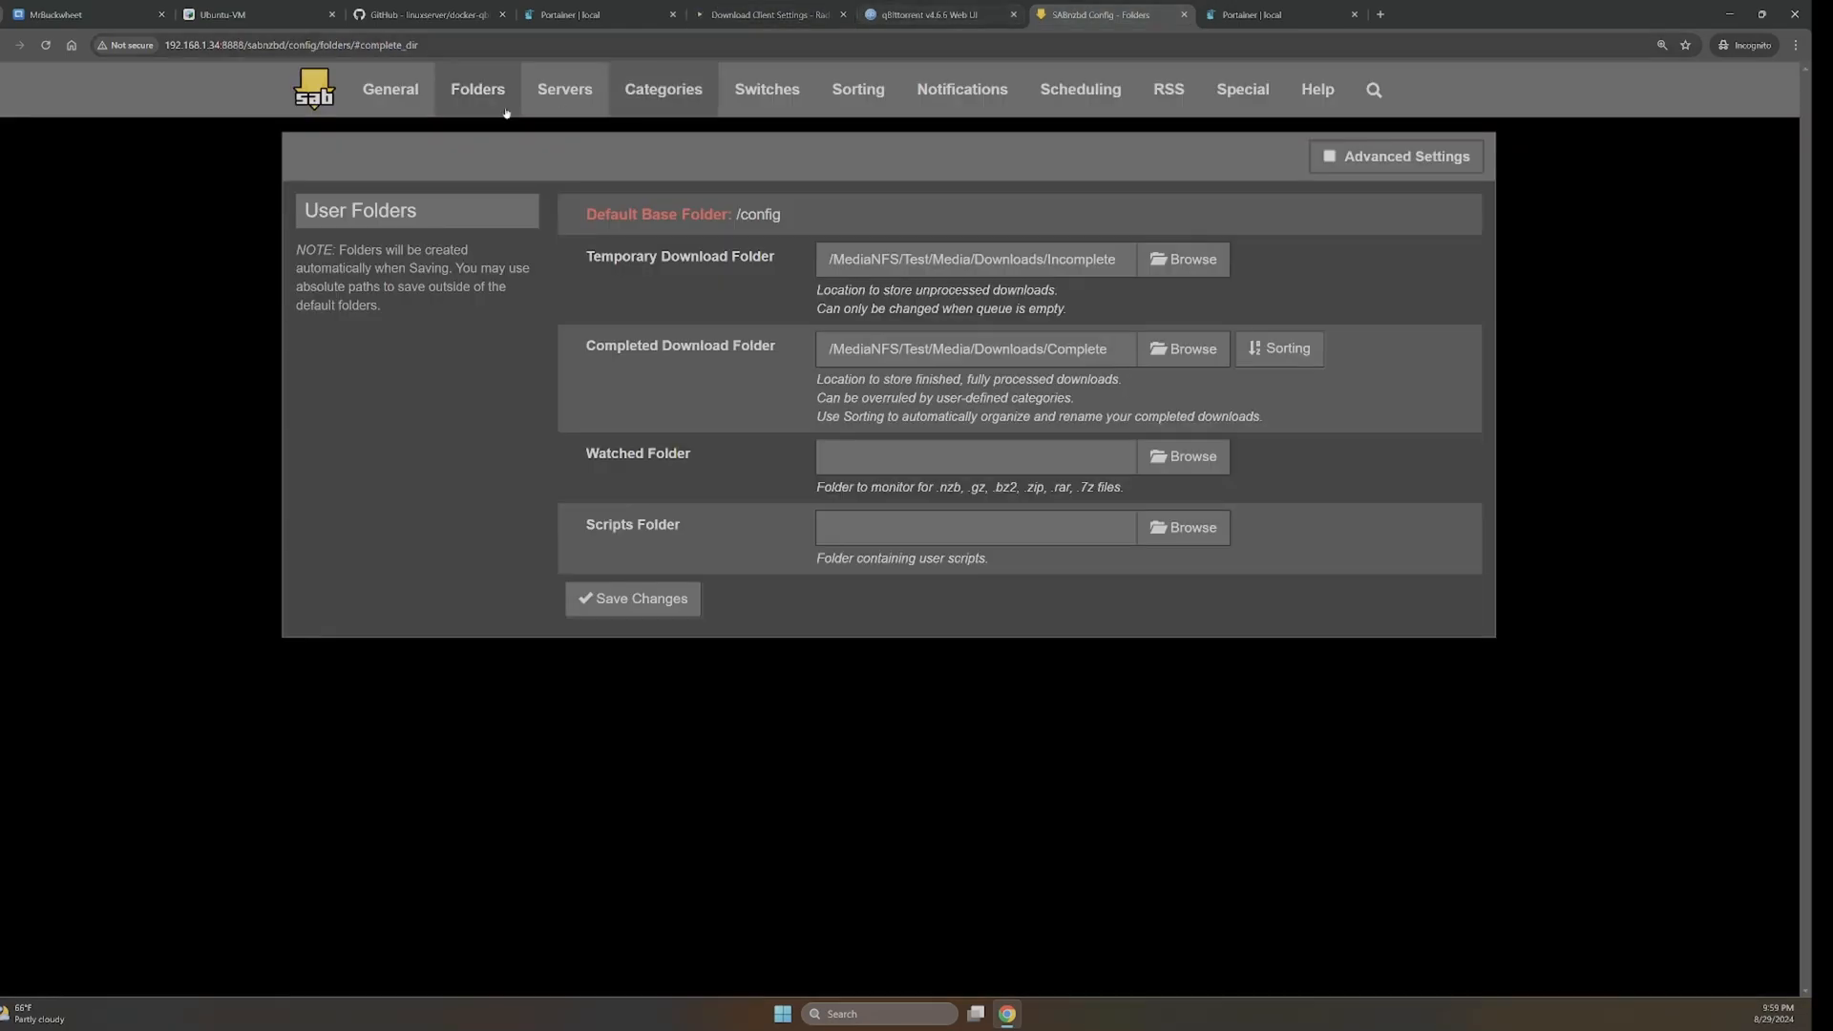
pyautogui.click(768, 15)
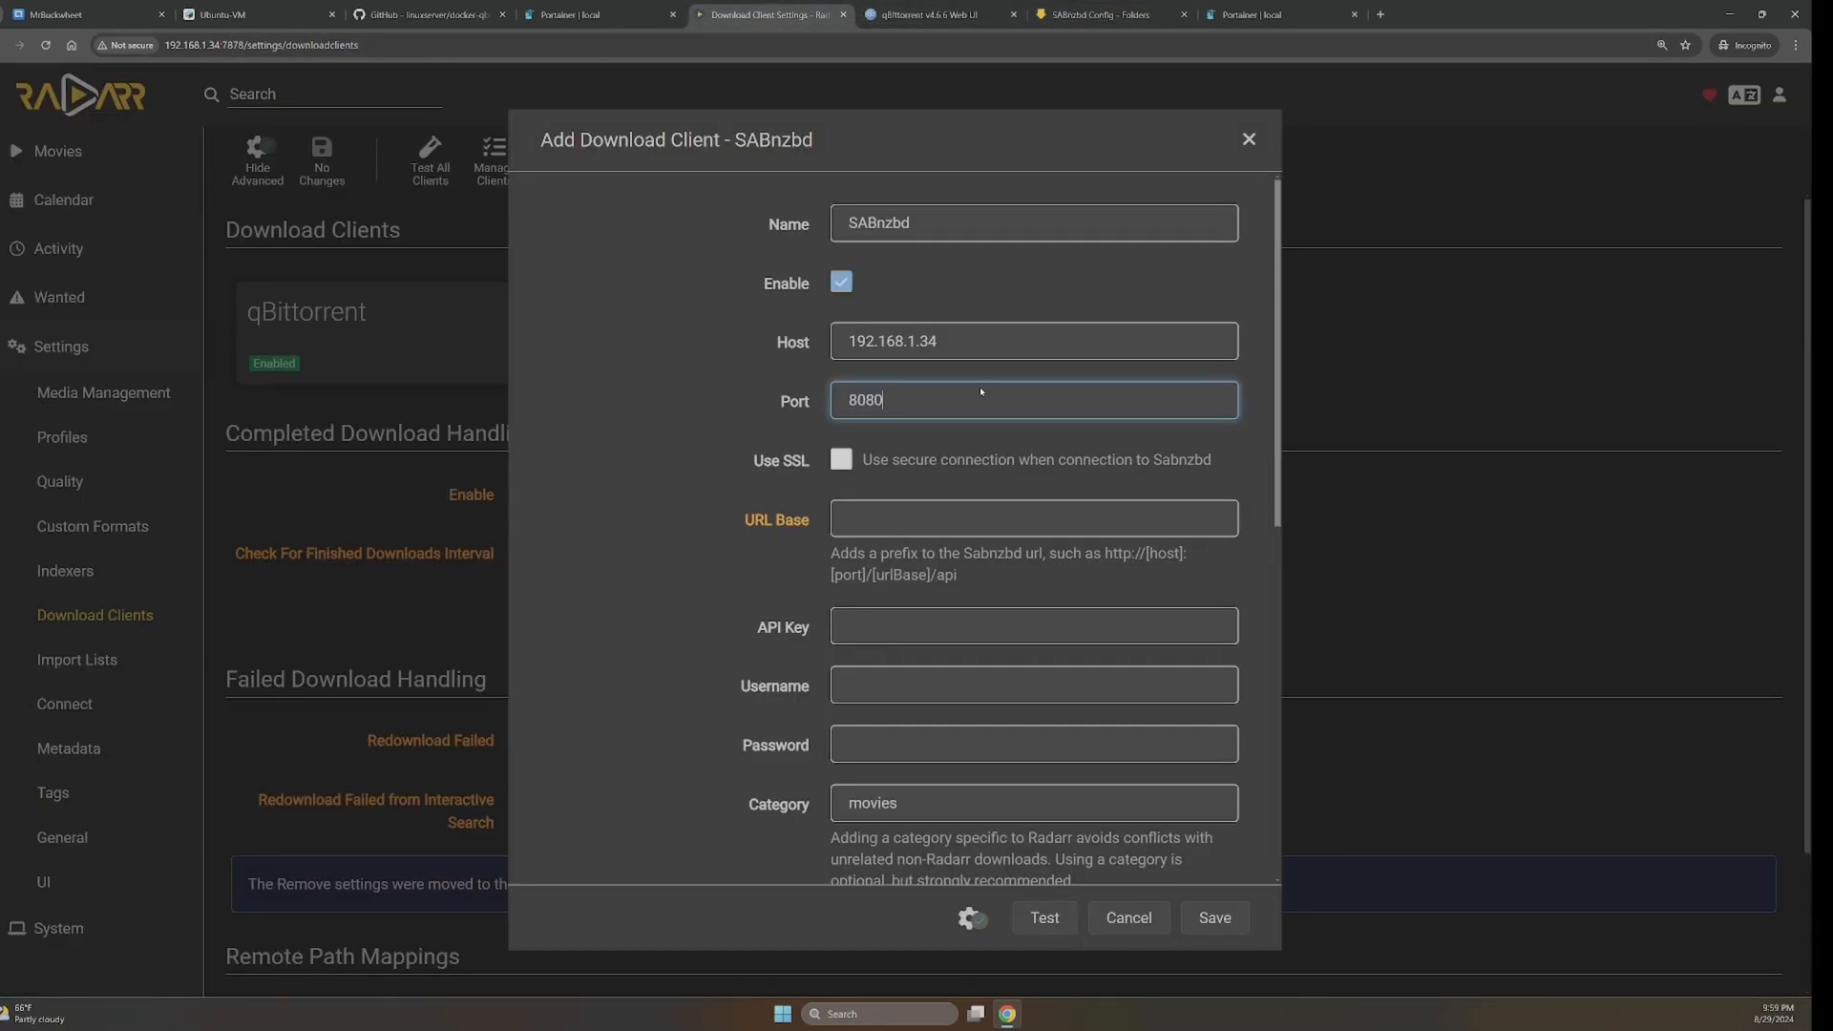
pyautogui.moveTo(835, 400); pyautogui.dragTo(832, 400)
pyautogui.write('8888')
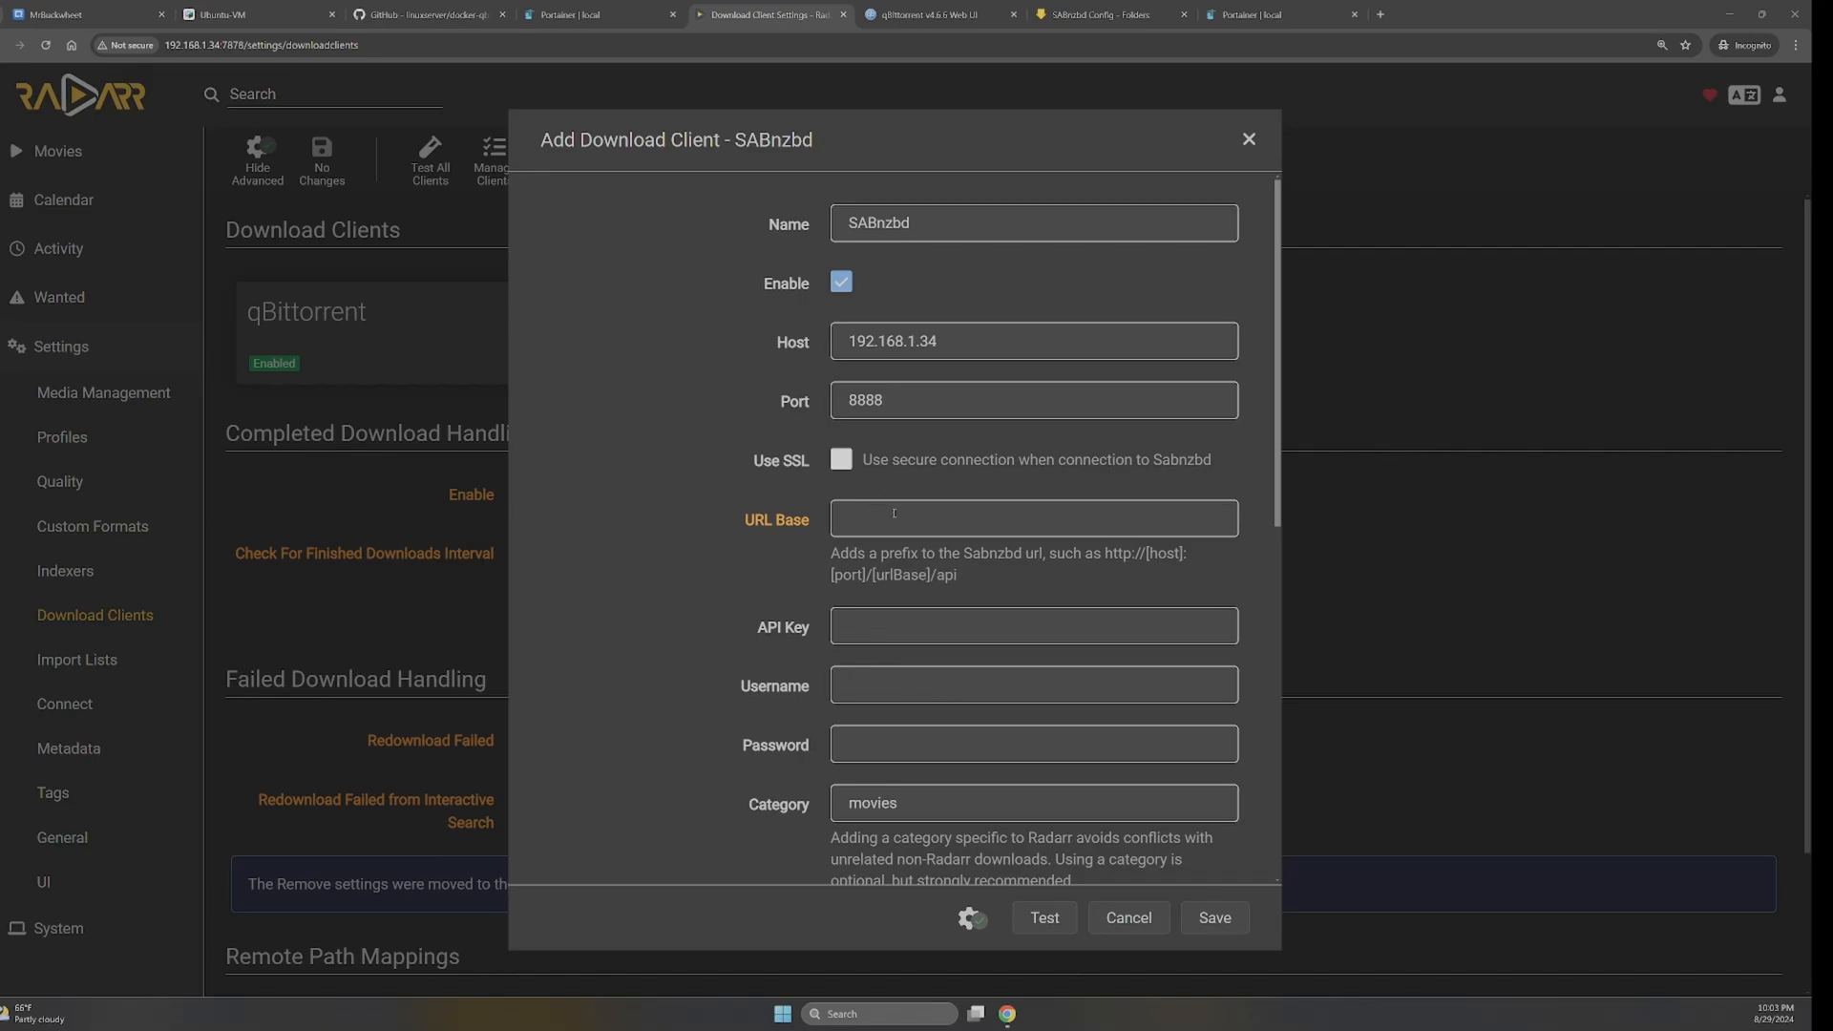
# - Copy the API key from SABnzbd's general settings and paste it into the API key field of Radarr's download client form
pyautogui.click(889, 626)
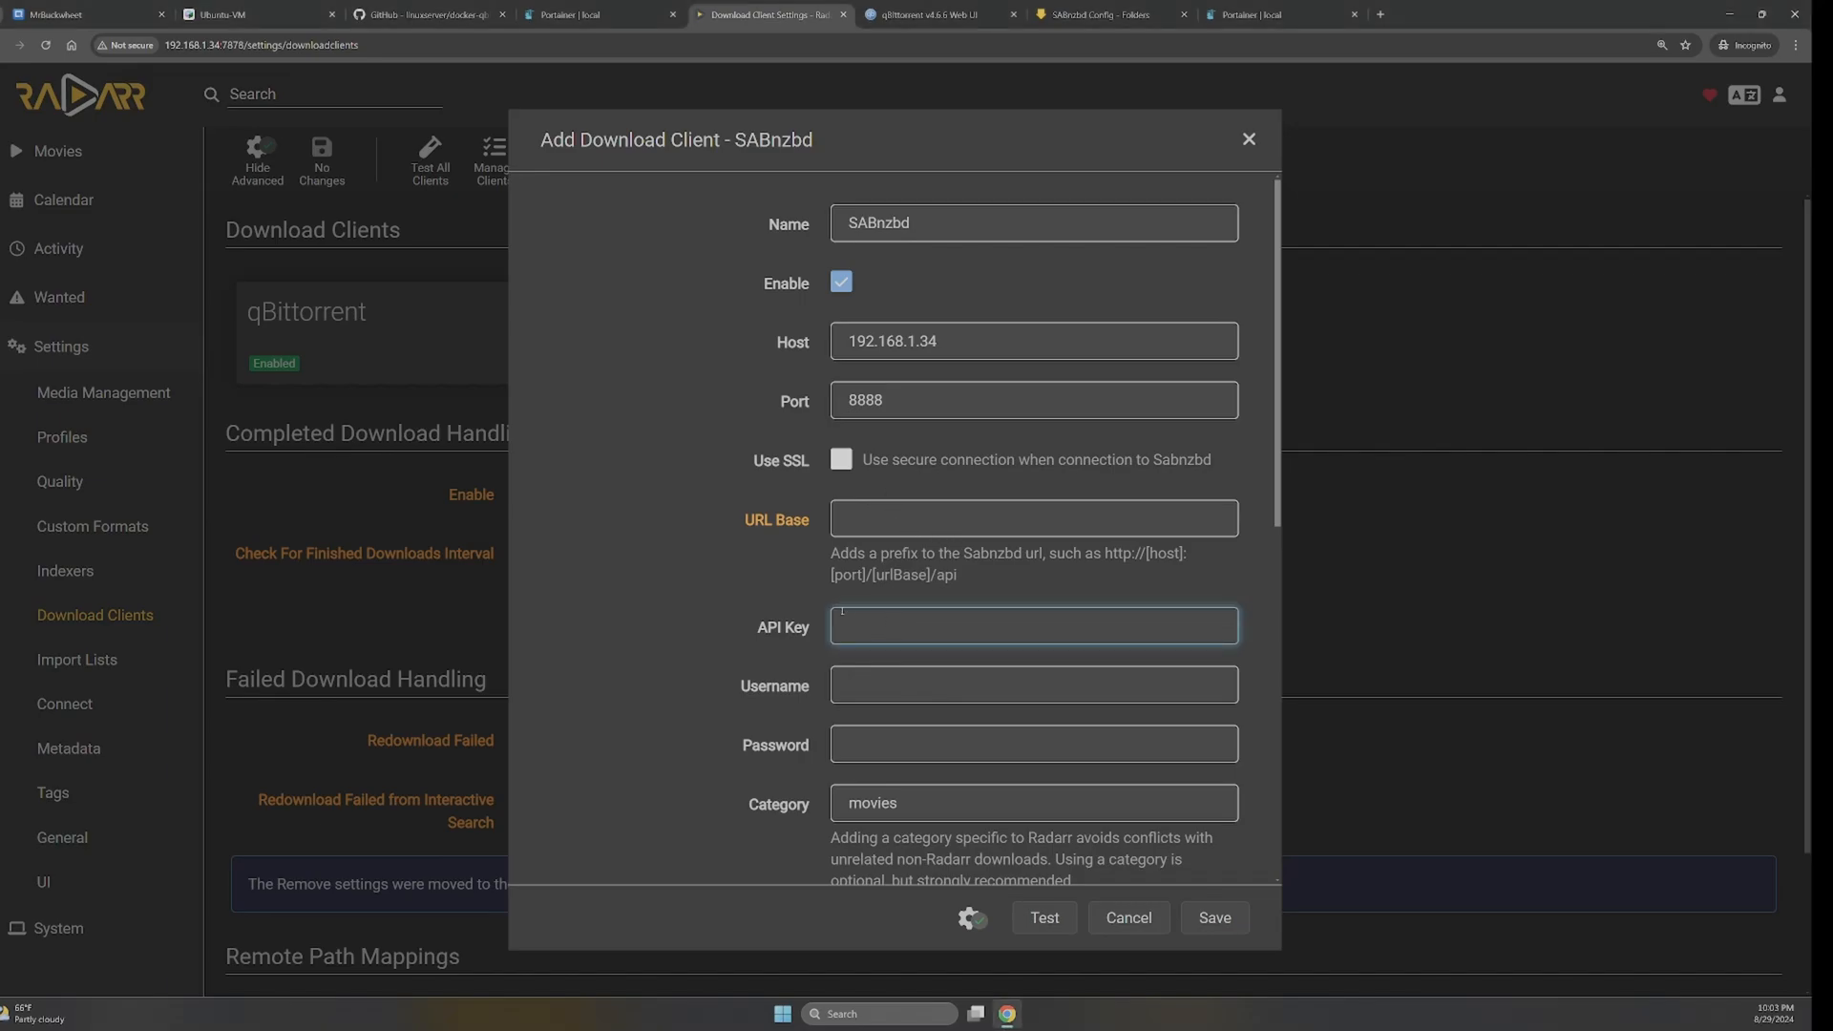
pyautogui.click(1084, 15)
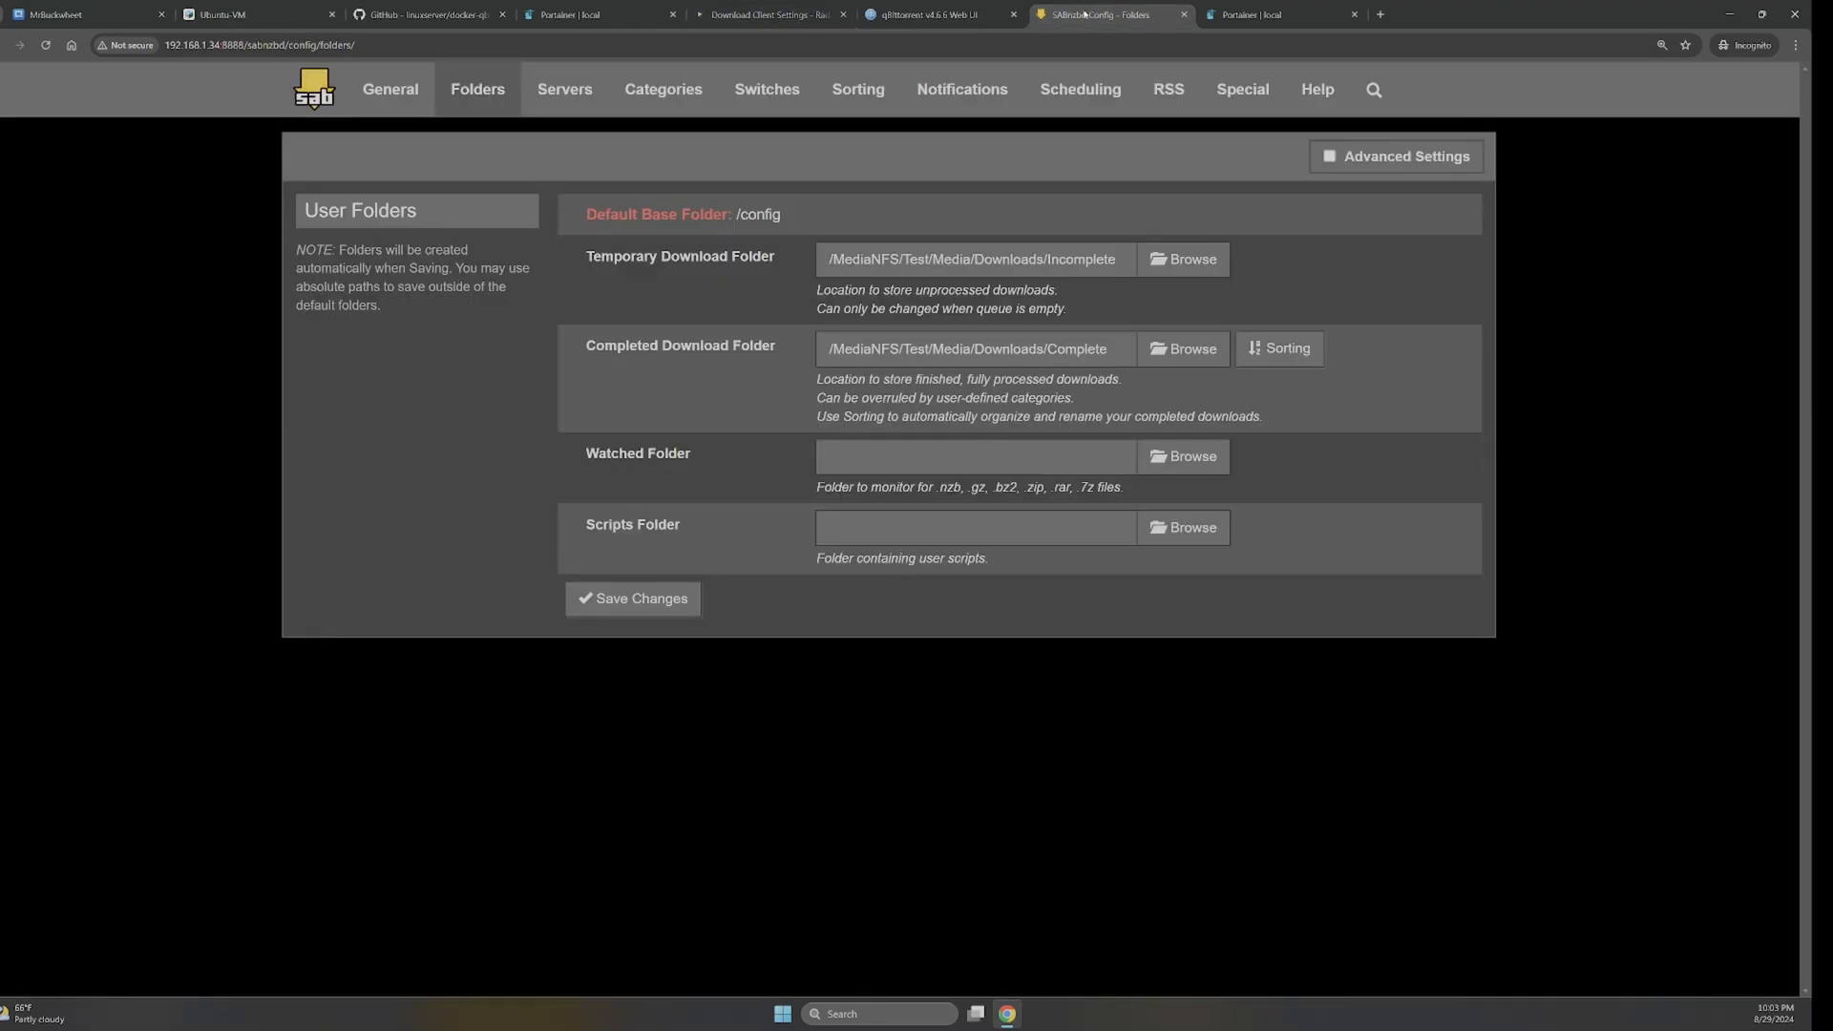
pyautogui.click(402, 106)
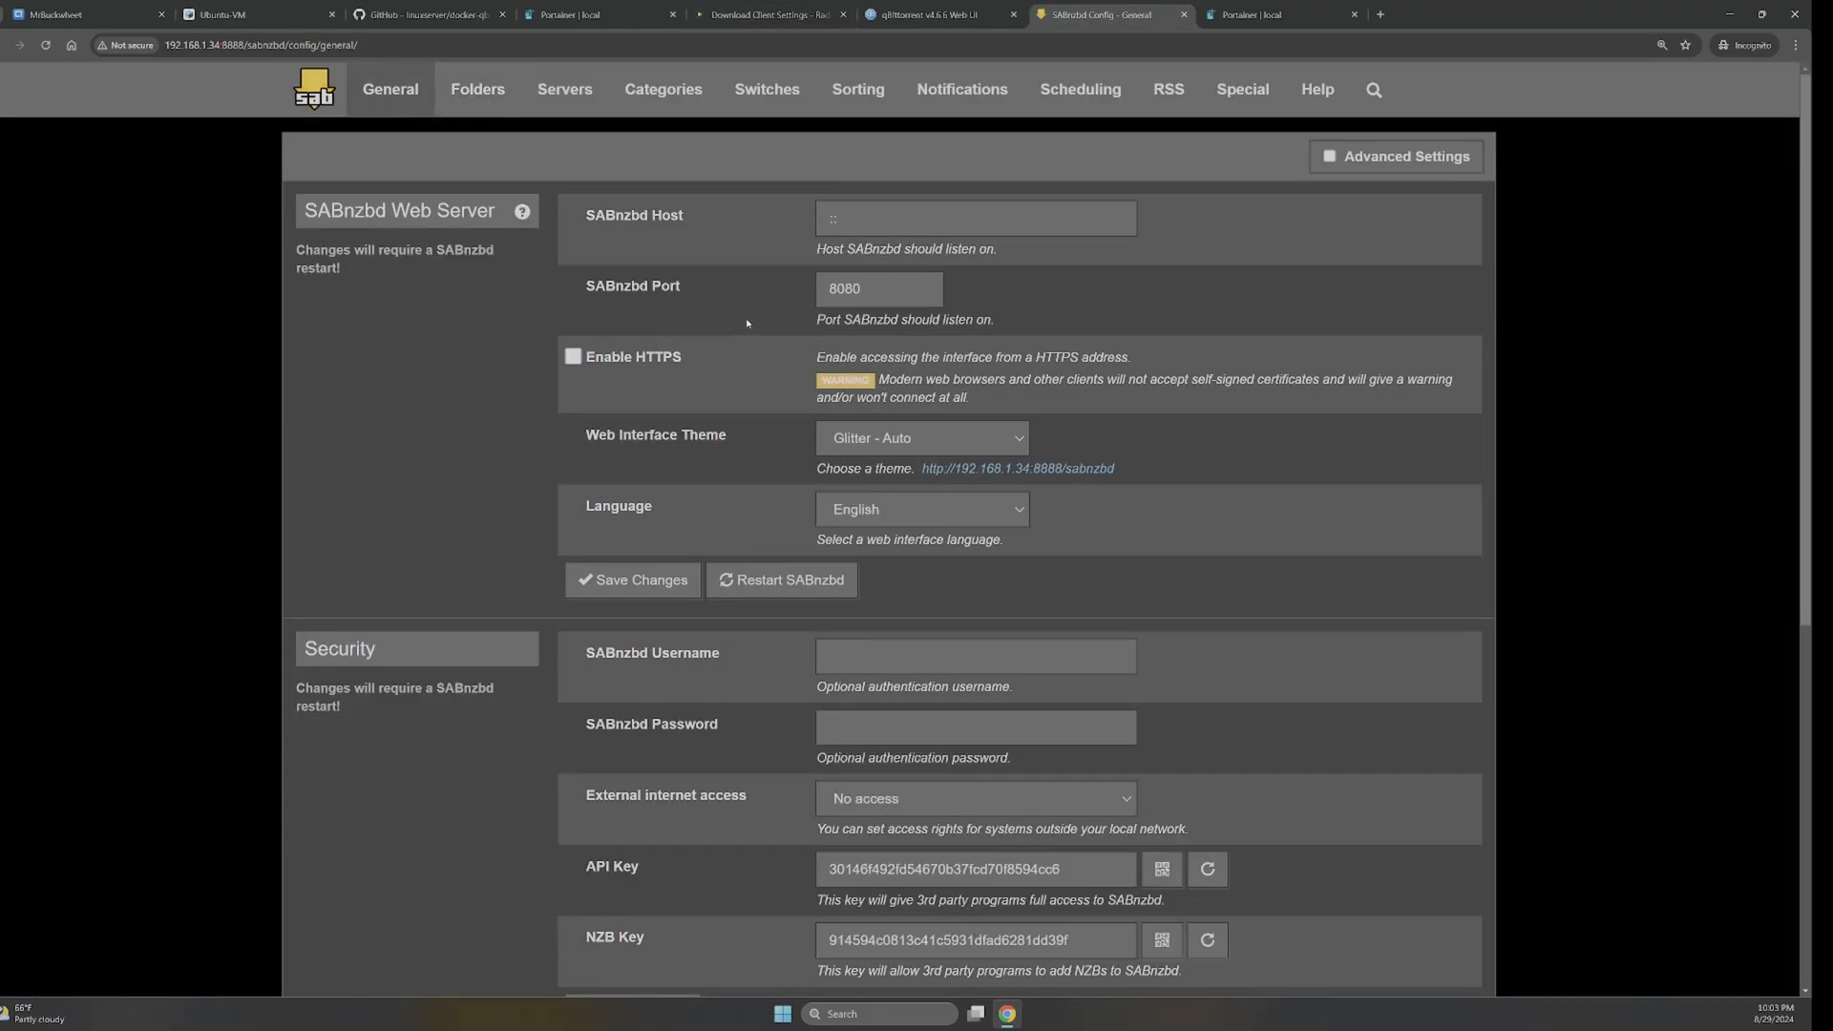
pyautogui.scroll(-2, 763, 344)
pyautogui.moveTo(1061, 655); pyautogui.dragTo(806, 649)
pyautogui.hotkey('ctrl', 'c')
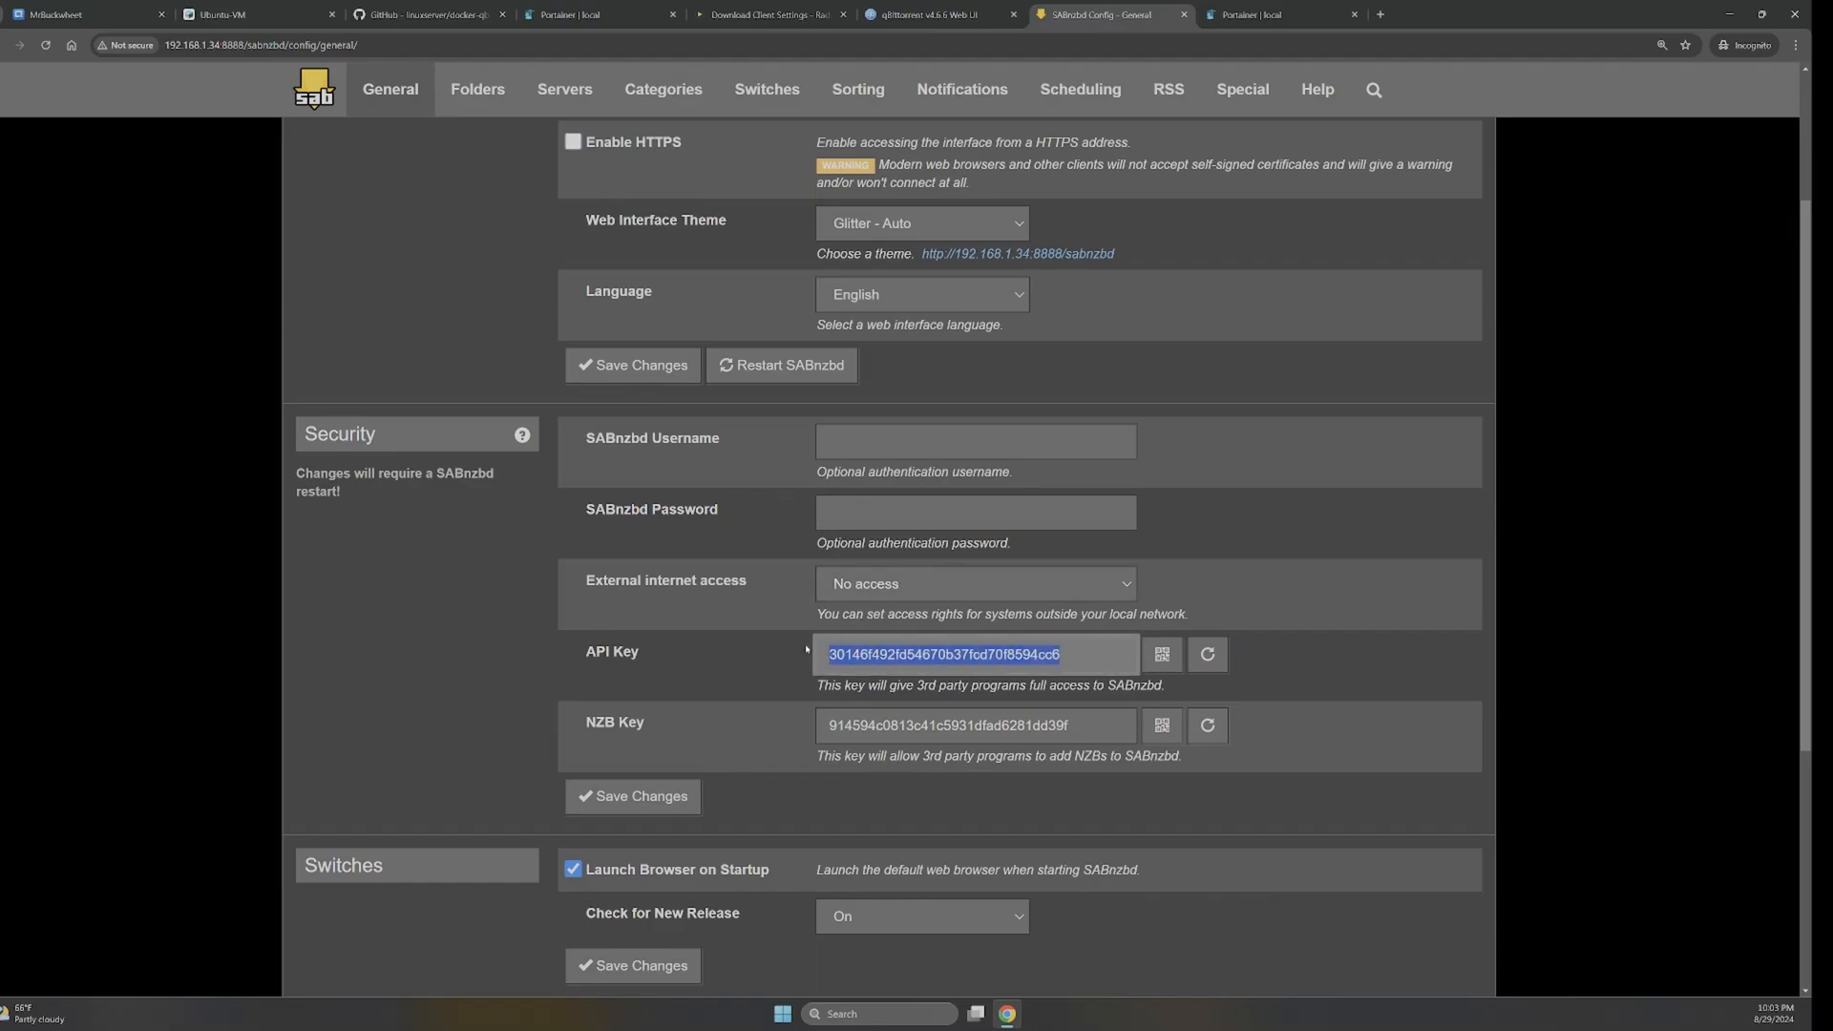
pyautogui.click(764, 14)
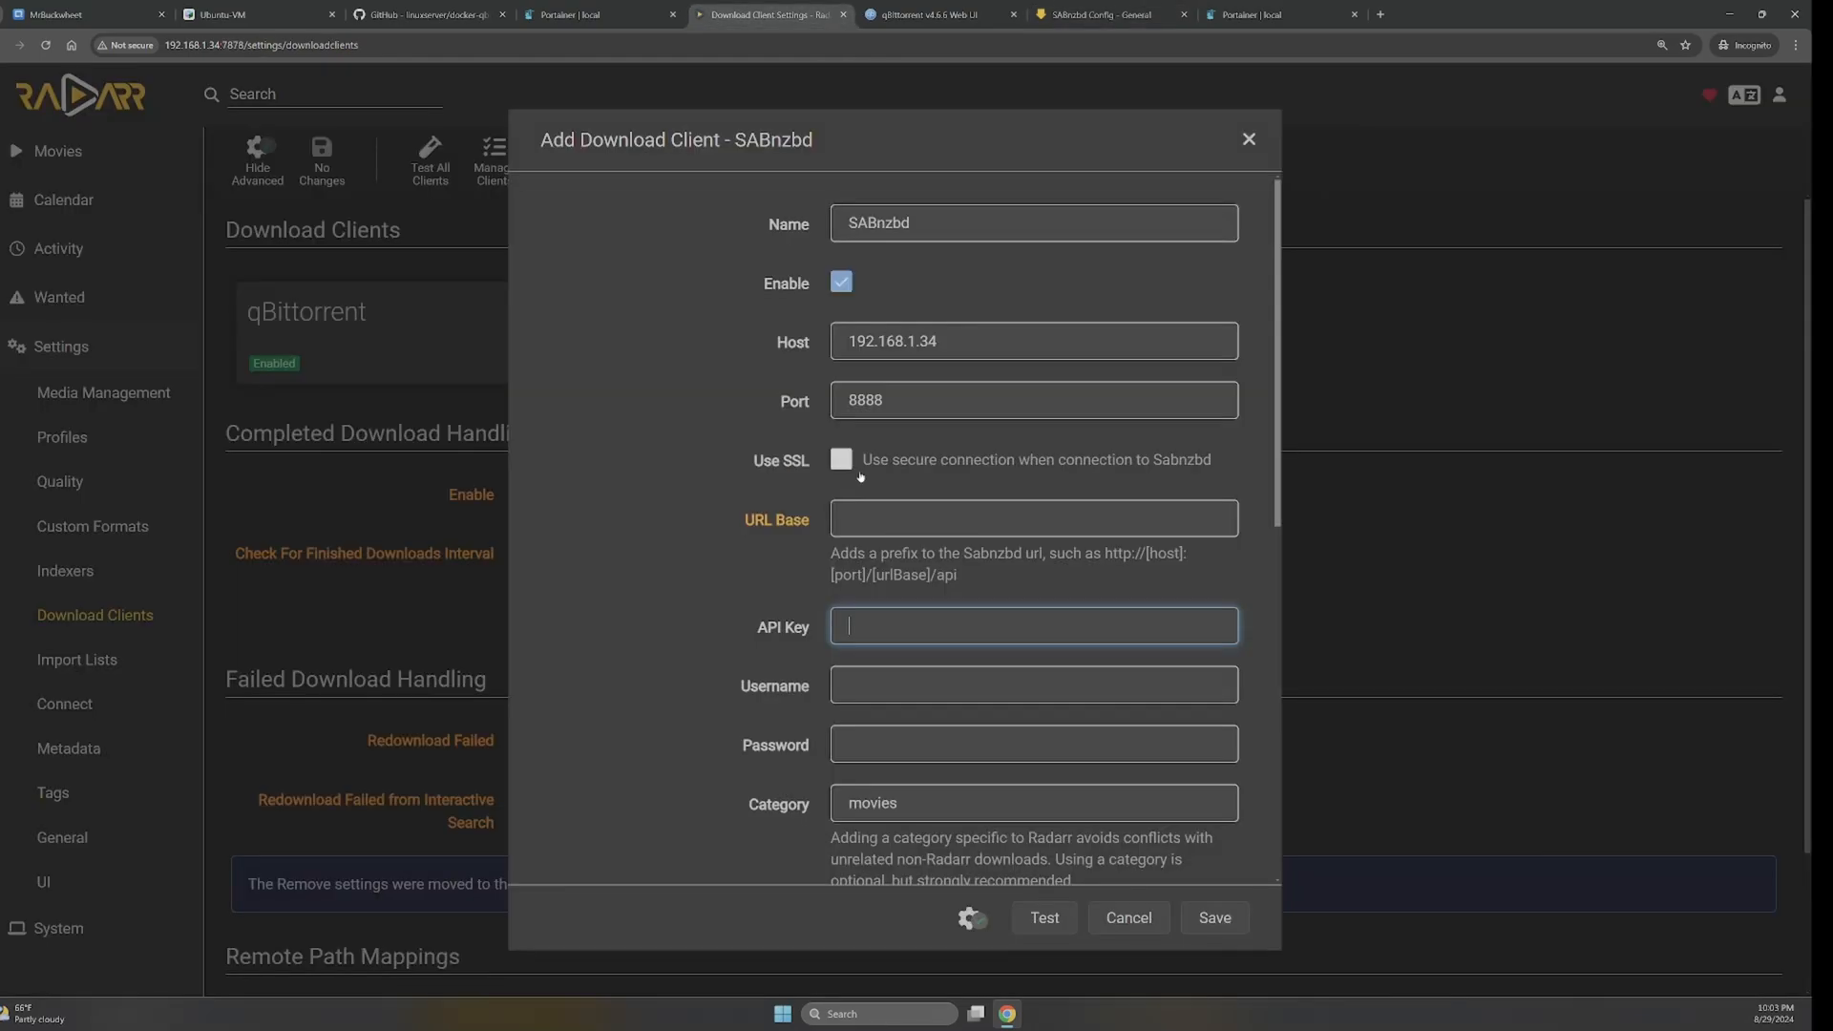
pyautogui.hotkey('ctrl', 'v')
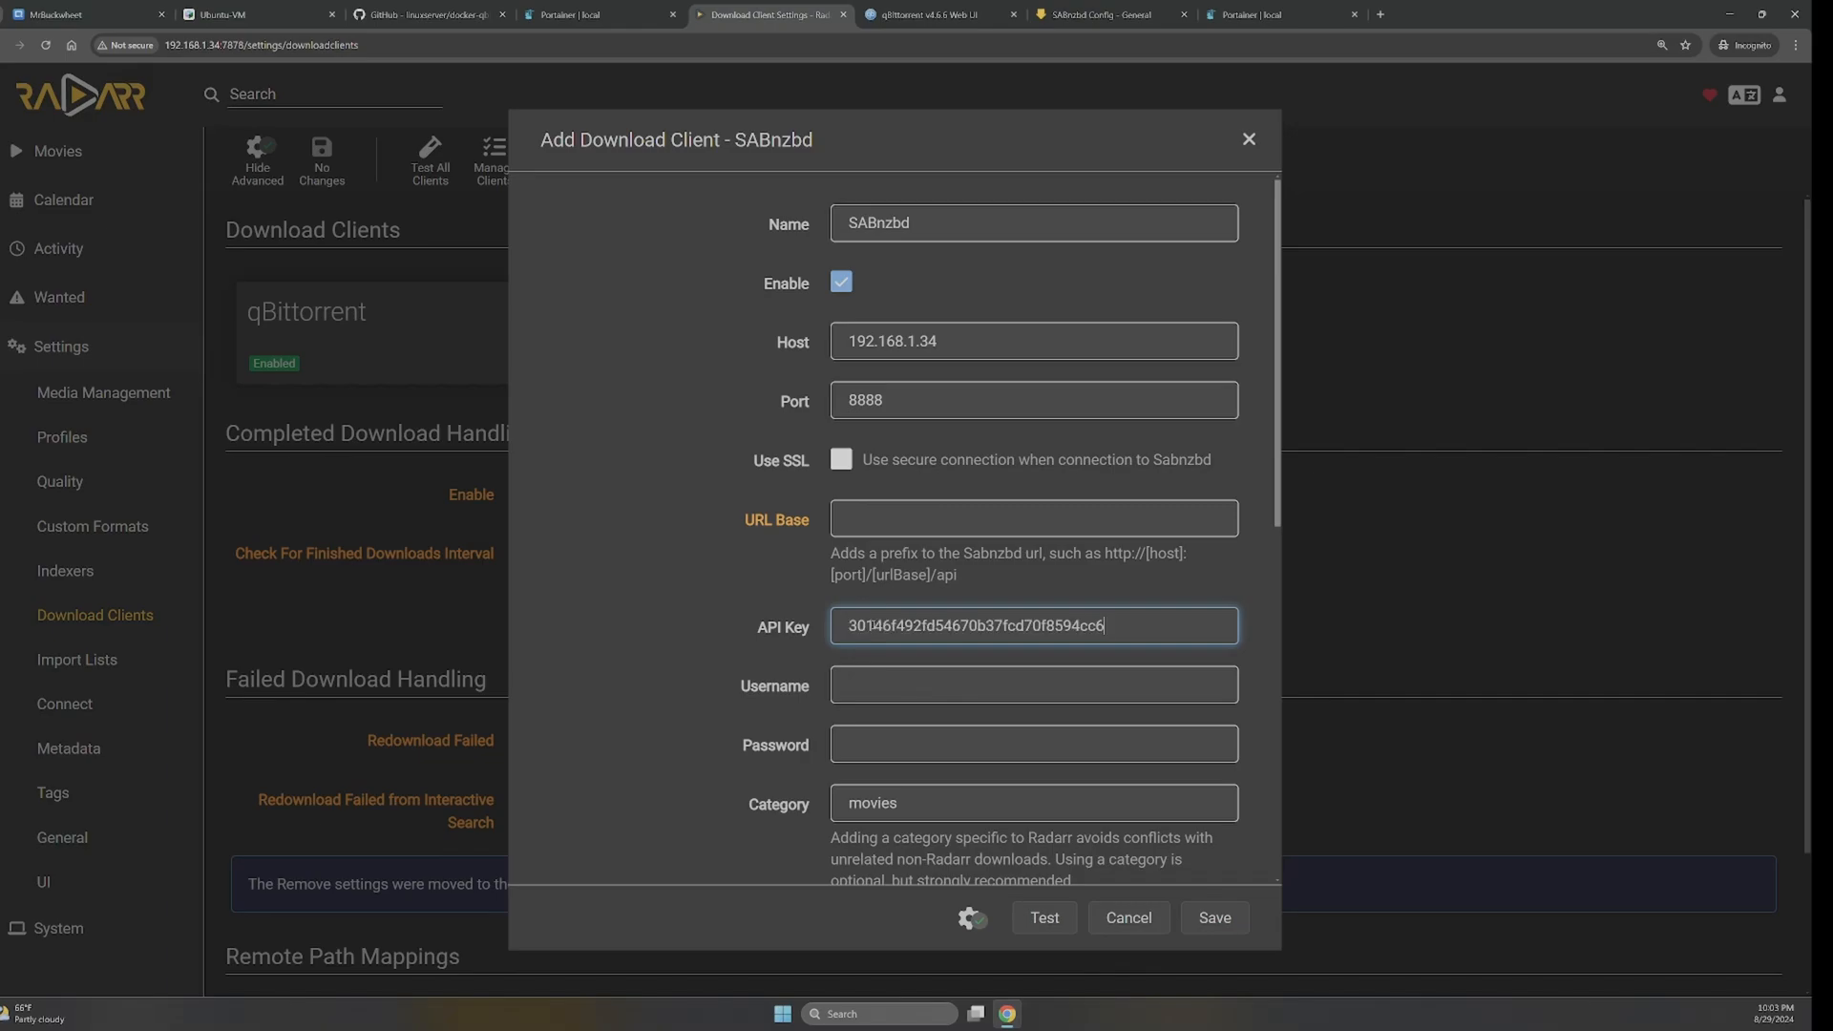
# - Test the SABnzbd client connection, and check SABnzbd's category list against the category set in Radarr
pyautogui.click(1044, 917)
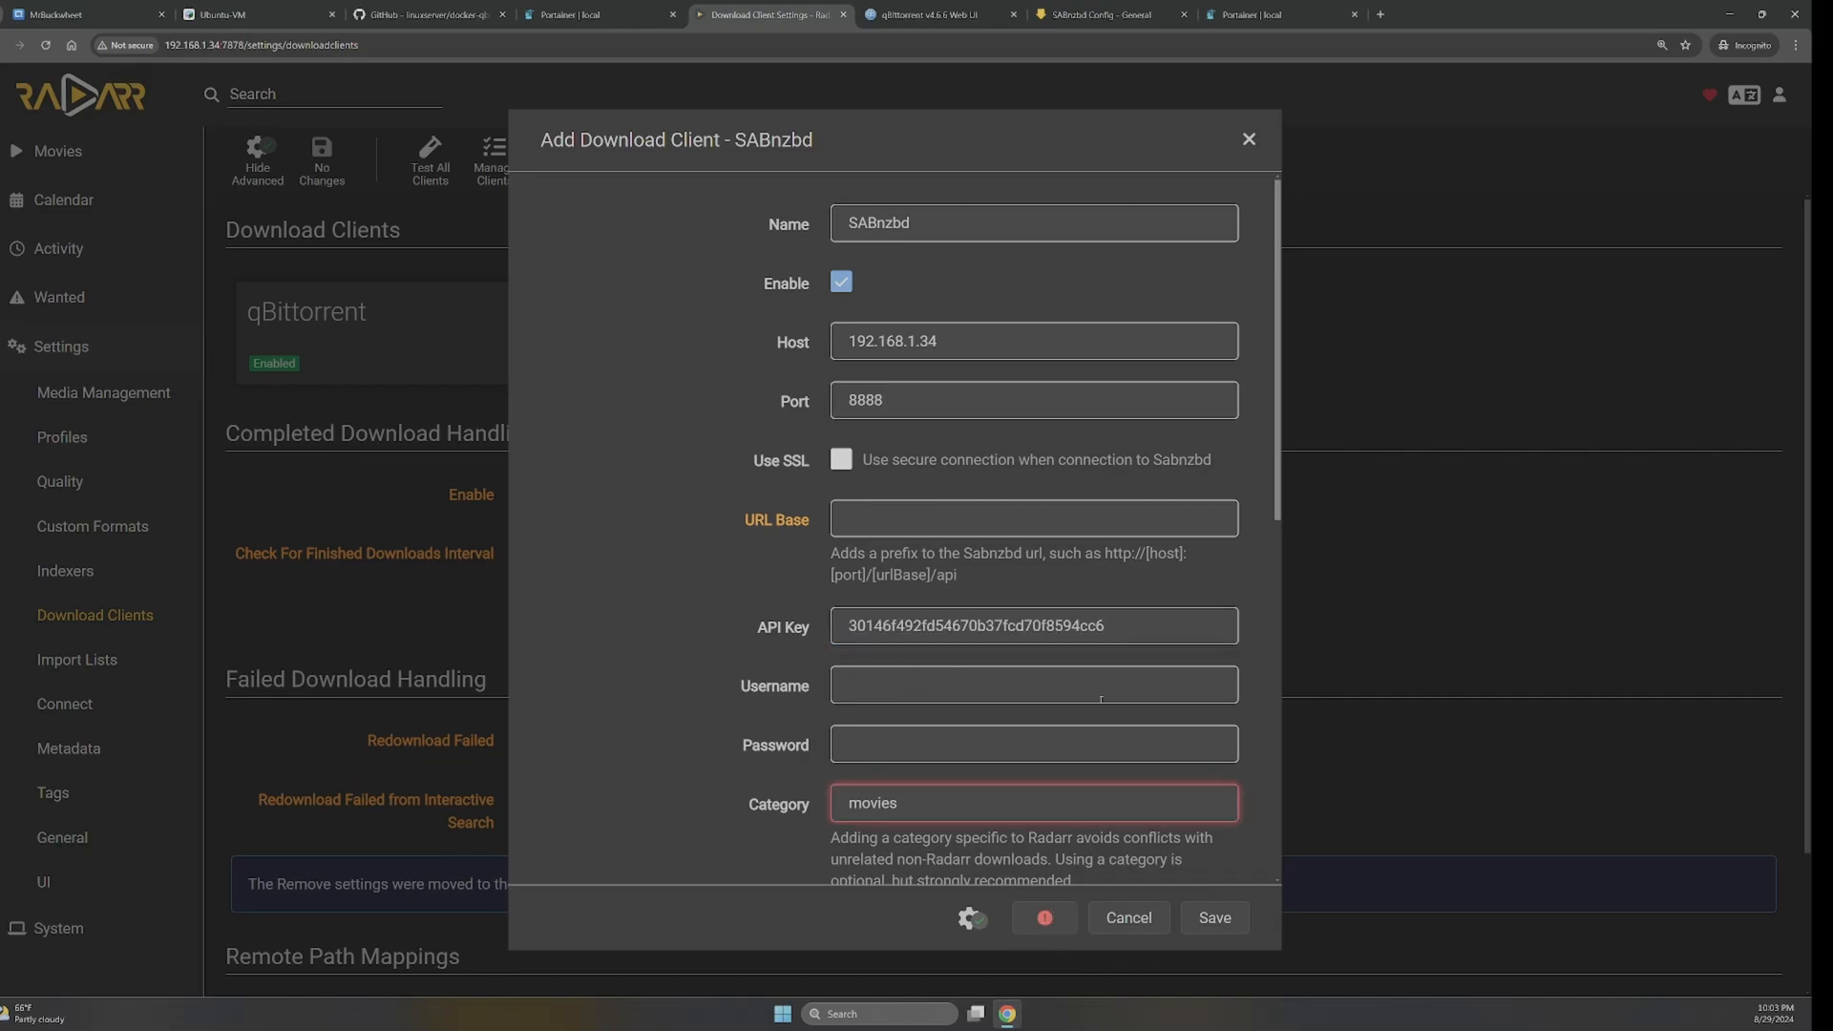
pyautogui.scroll(-2, 912, 718)
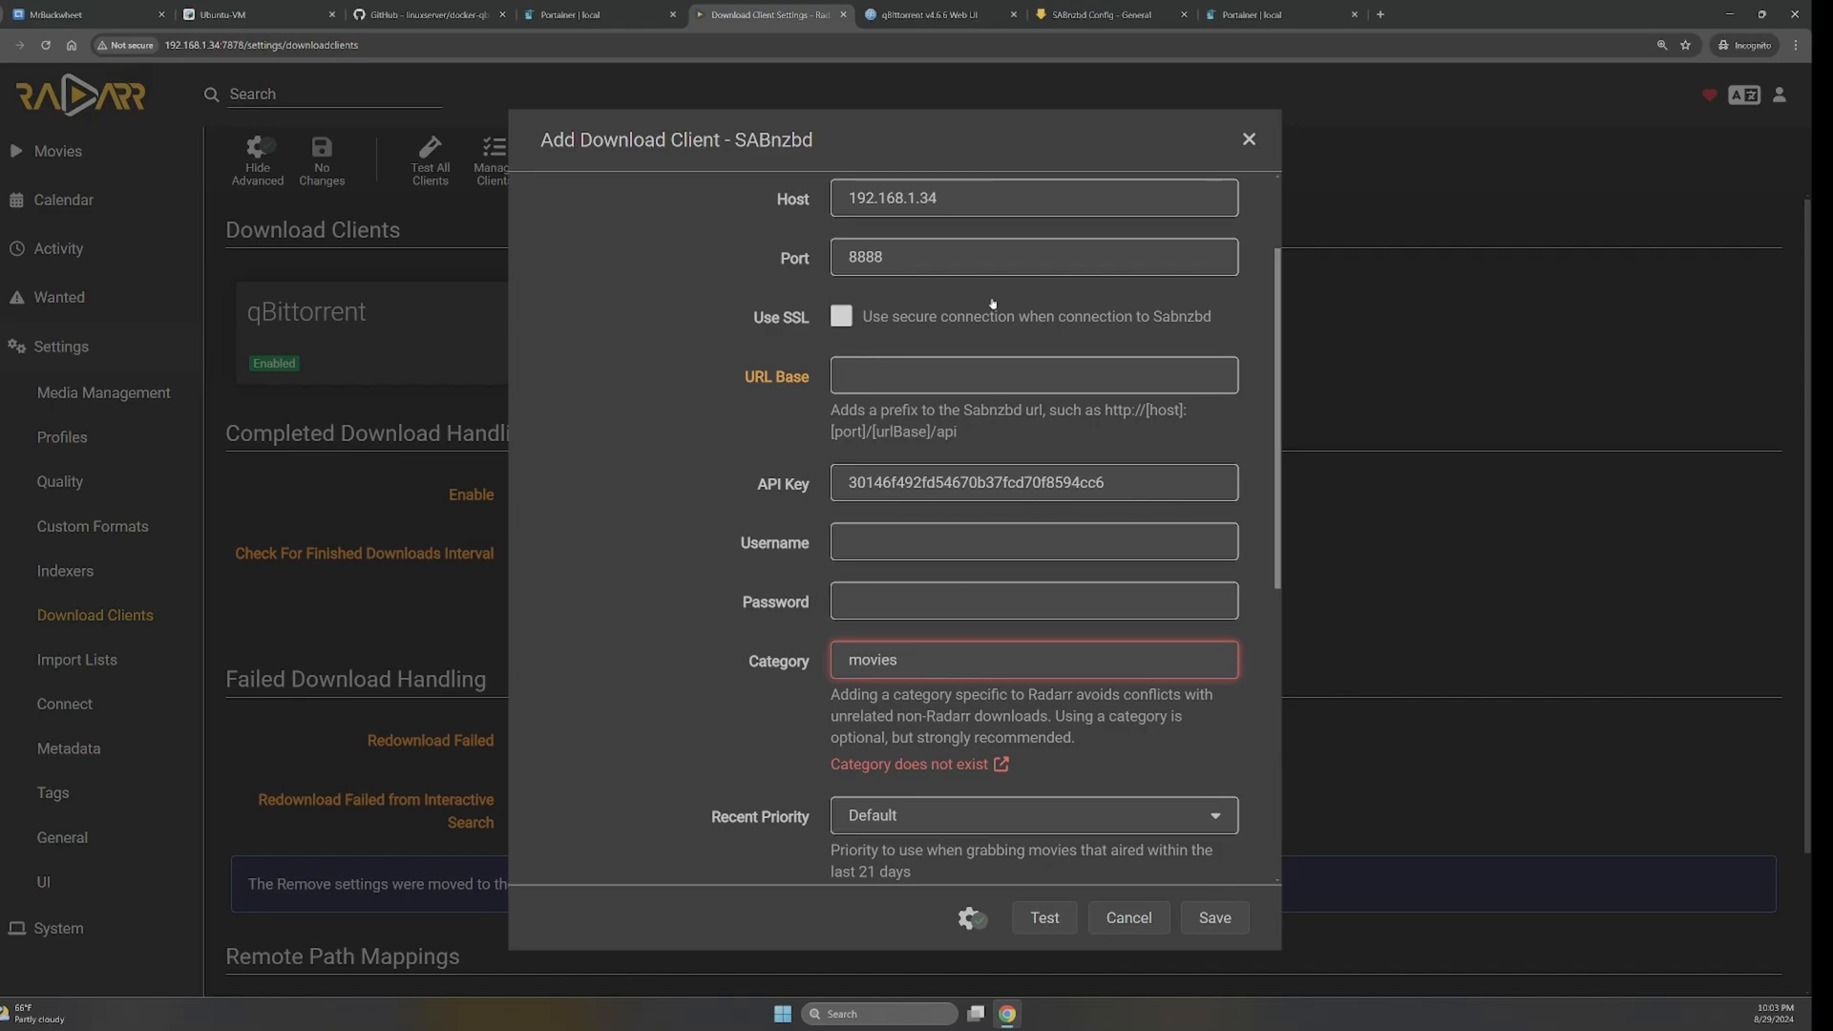
pyautogui.click(1103, 15)
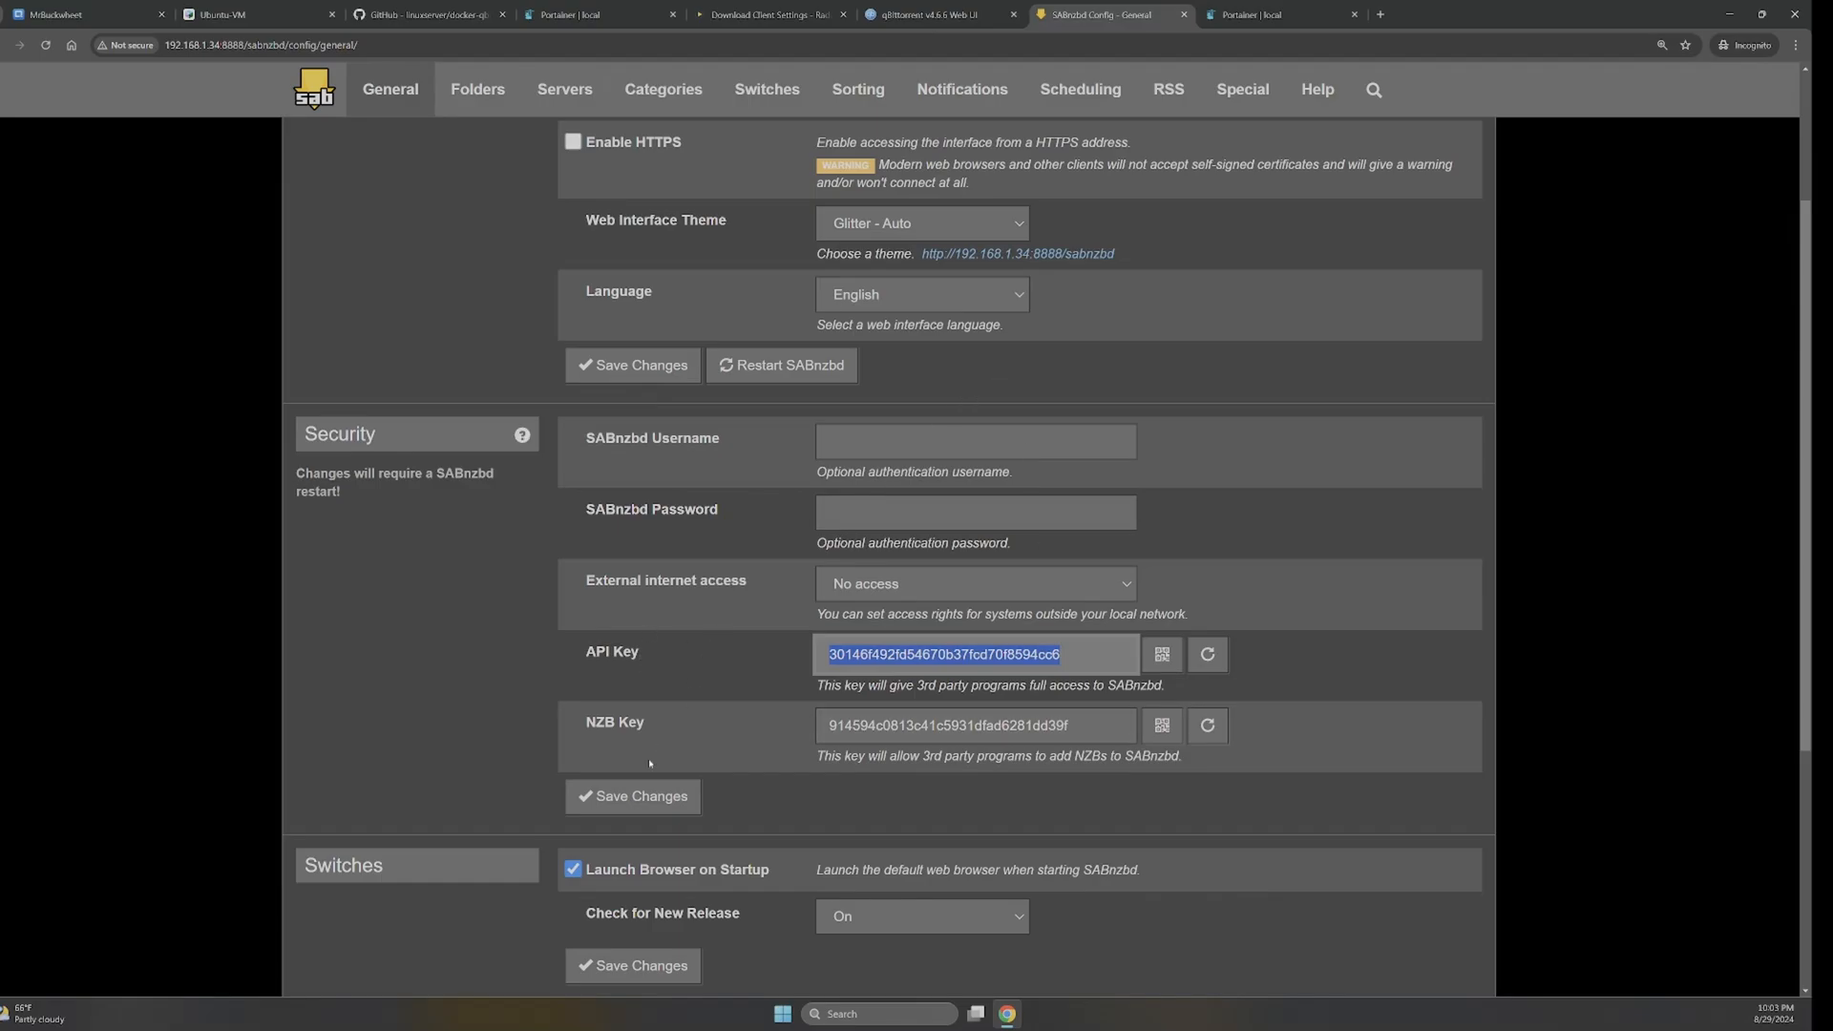
pyautogui.scroll(2, 893, 296)
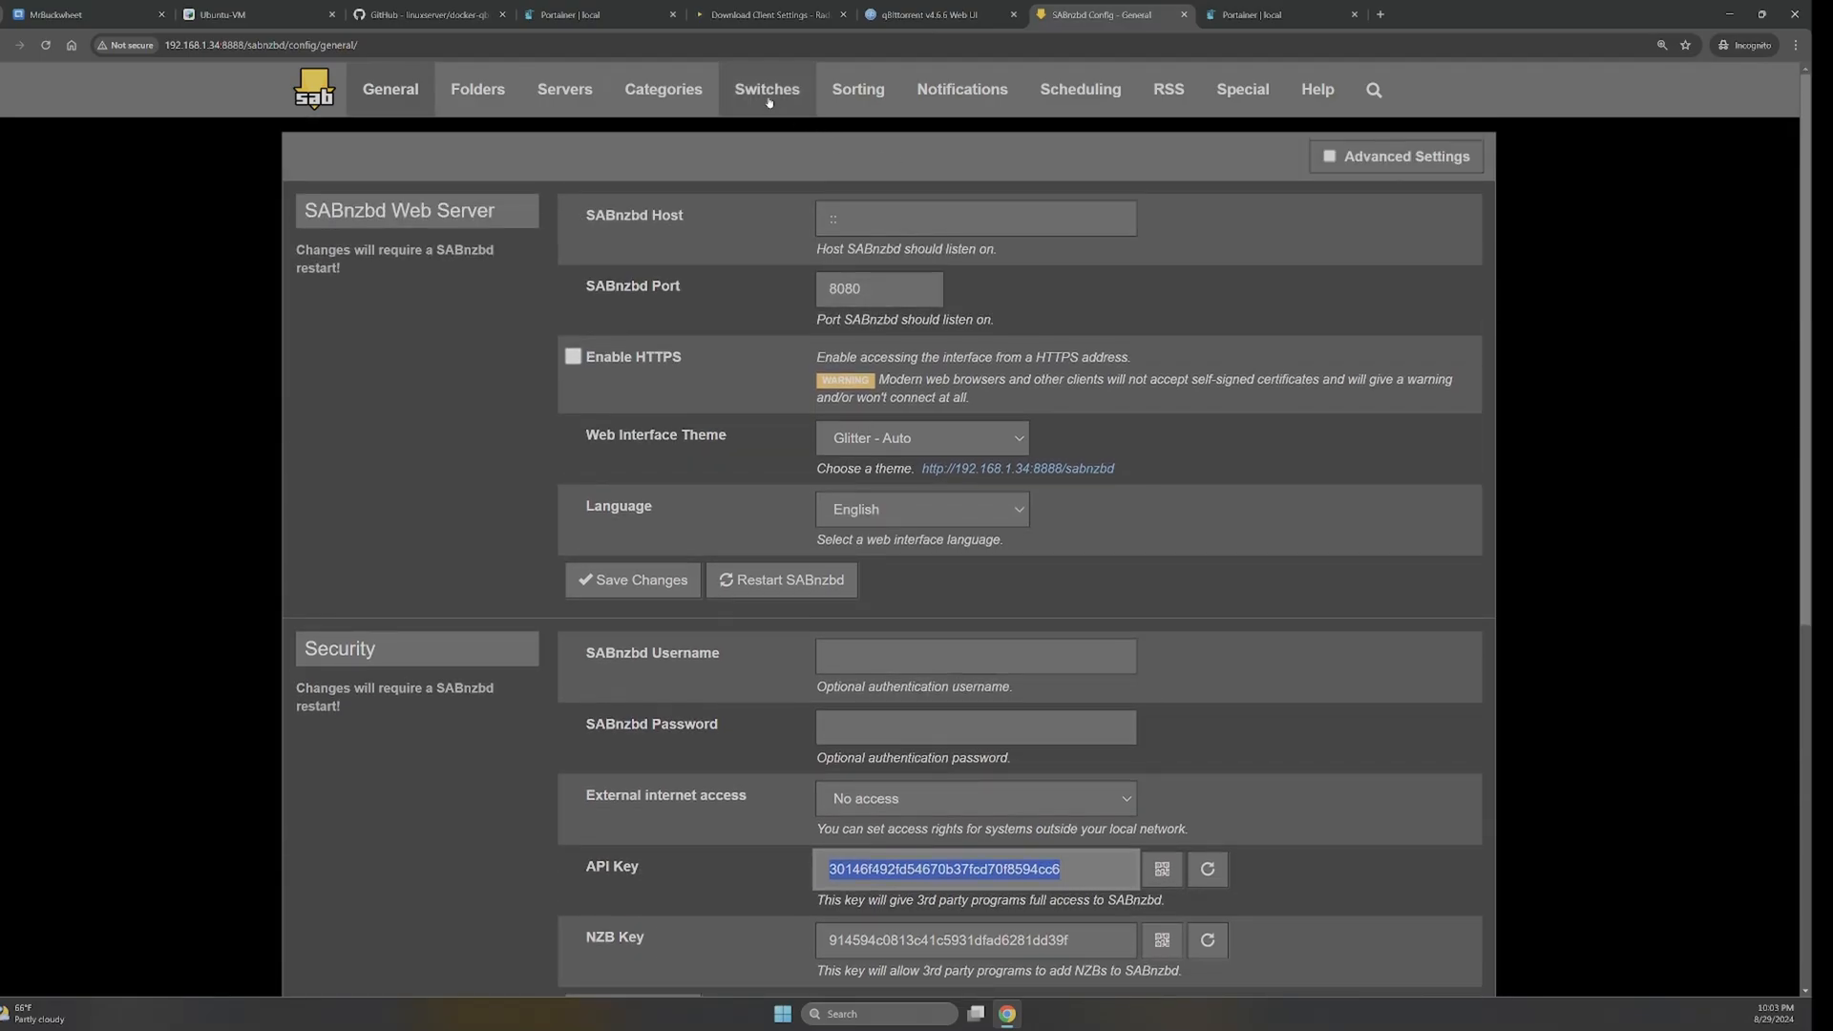
pyautogui.click(663, 89)
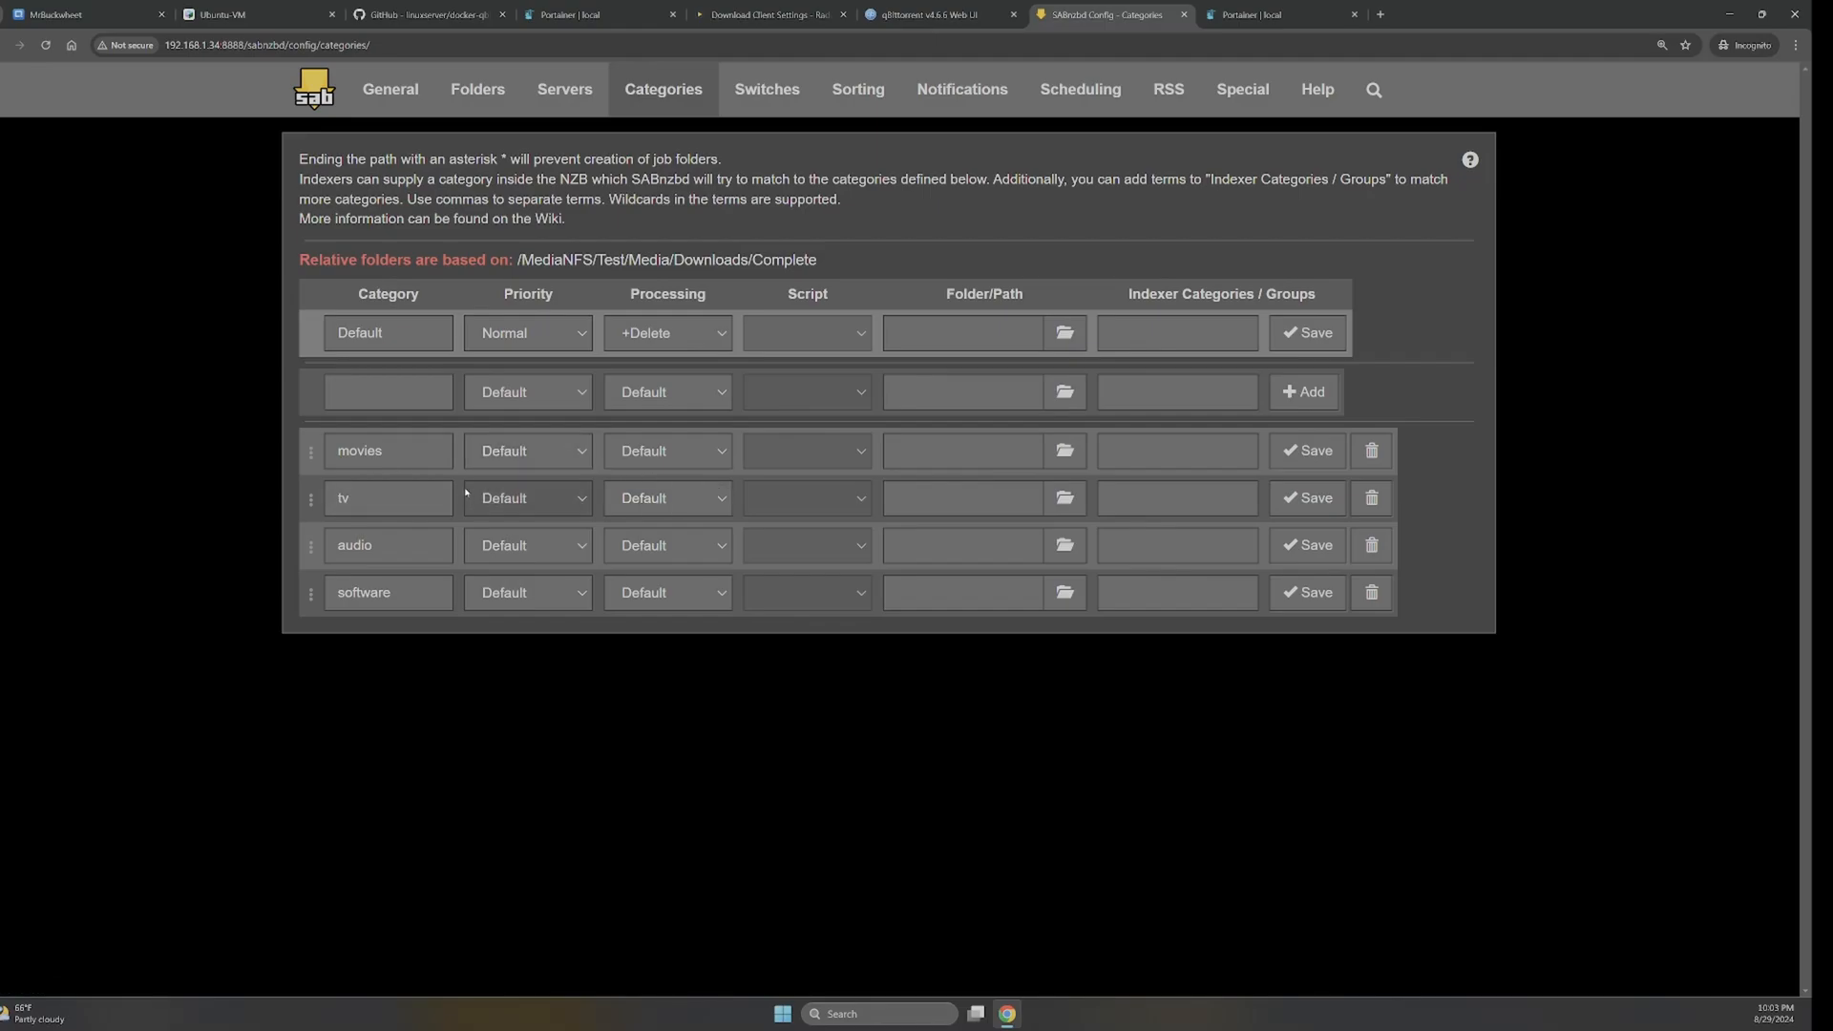
pyautogui.click(750, 6)
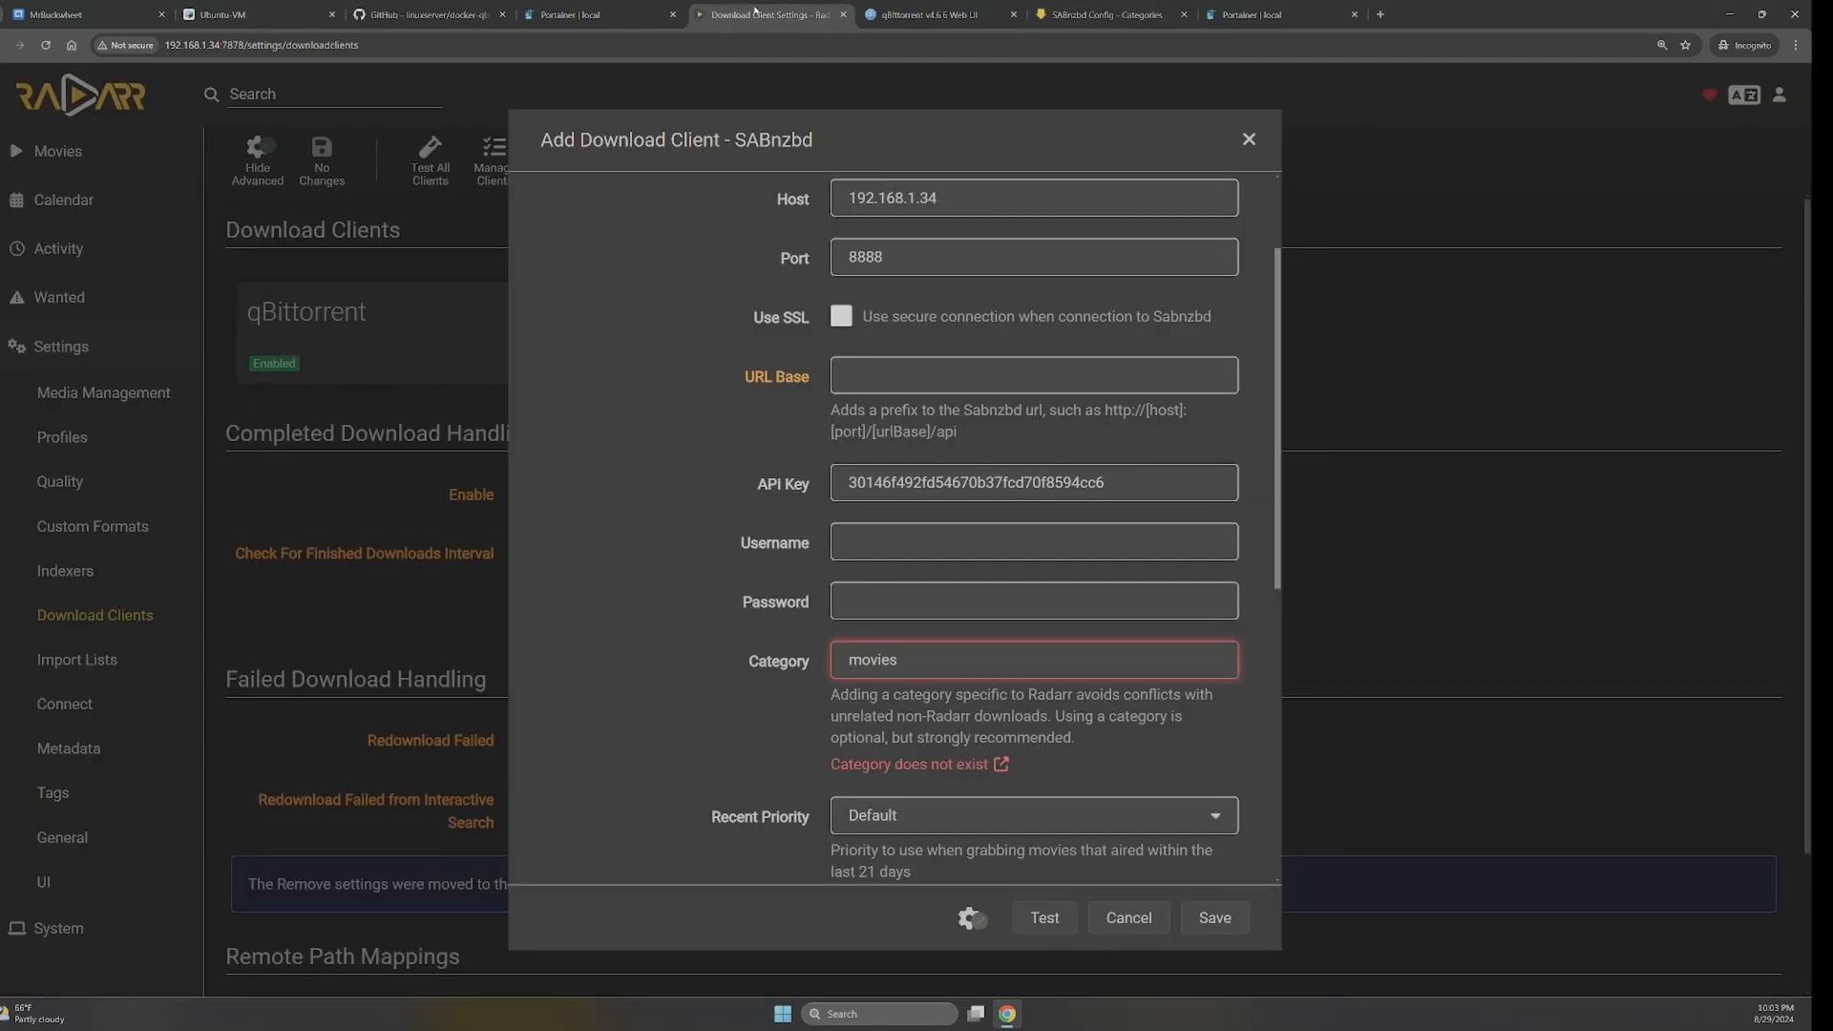
# - In SABnzbd, set the movies category's processing to +Delete and save it, and retest the download client in Radarr
pyautogui.click(1108, 14)
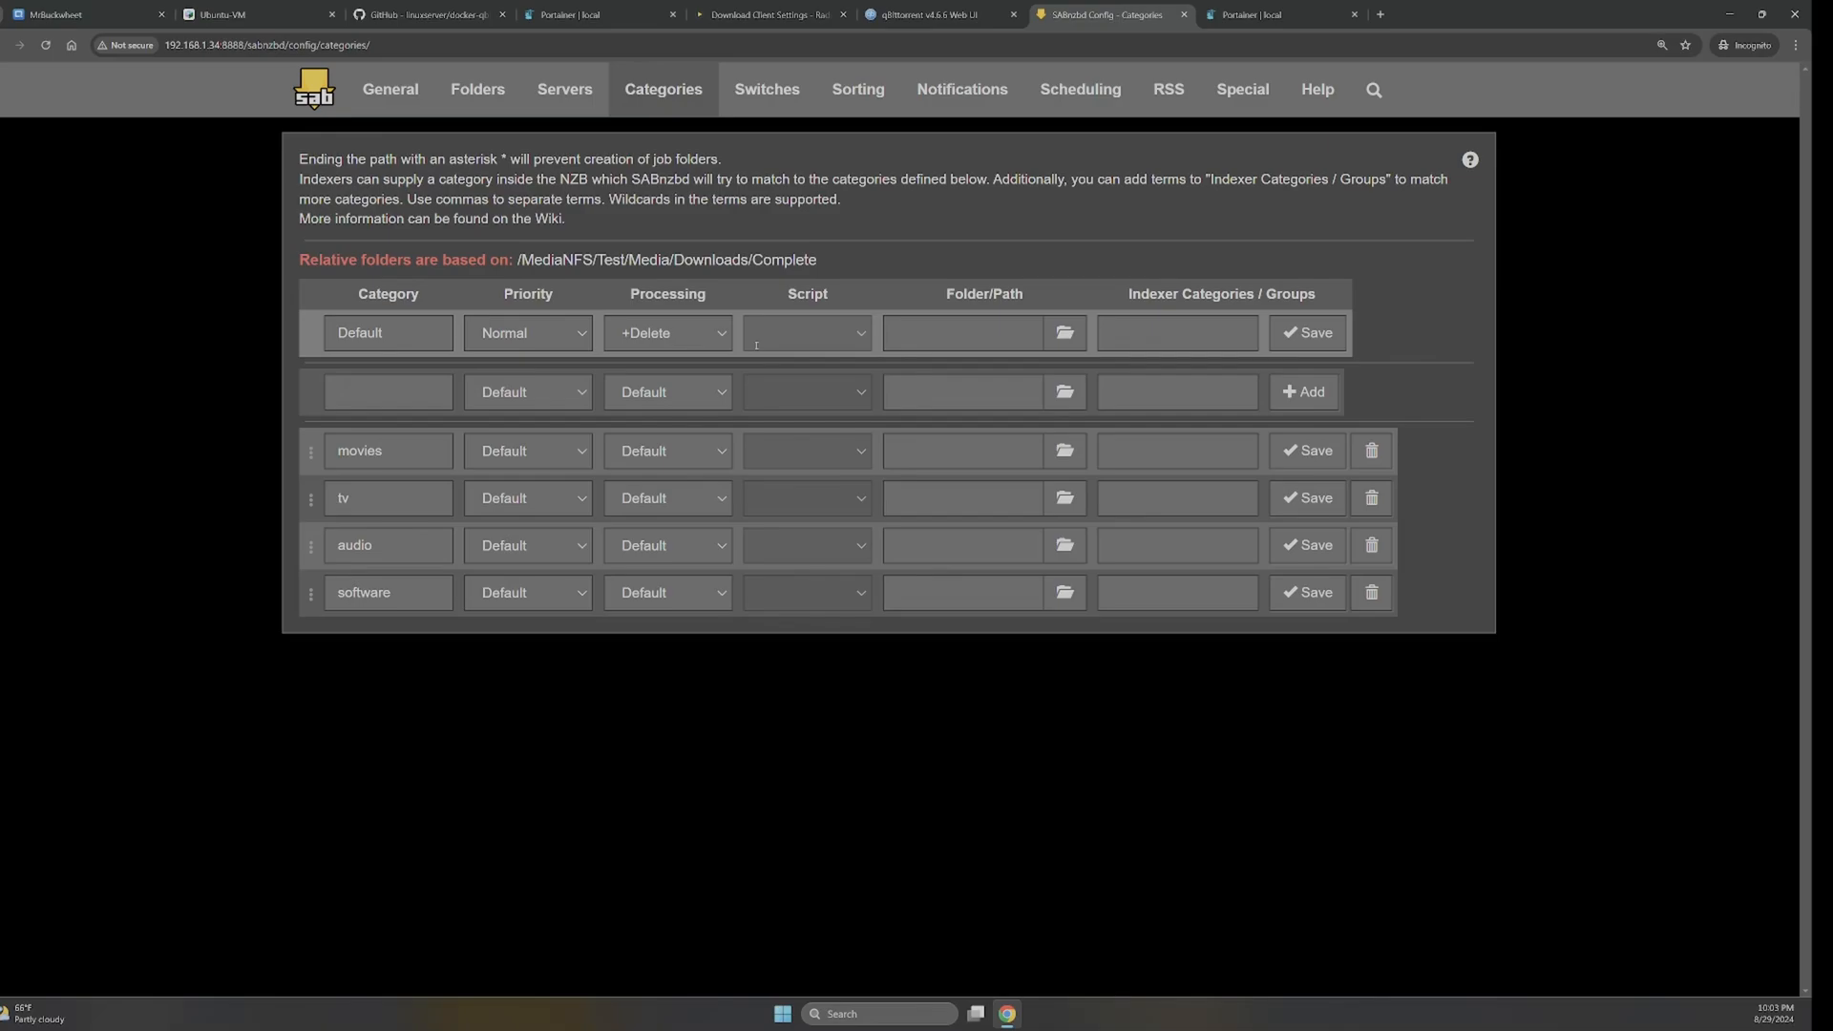
pyautogui.click(538, 458)
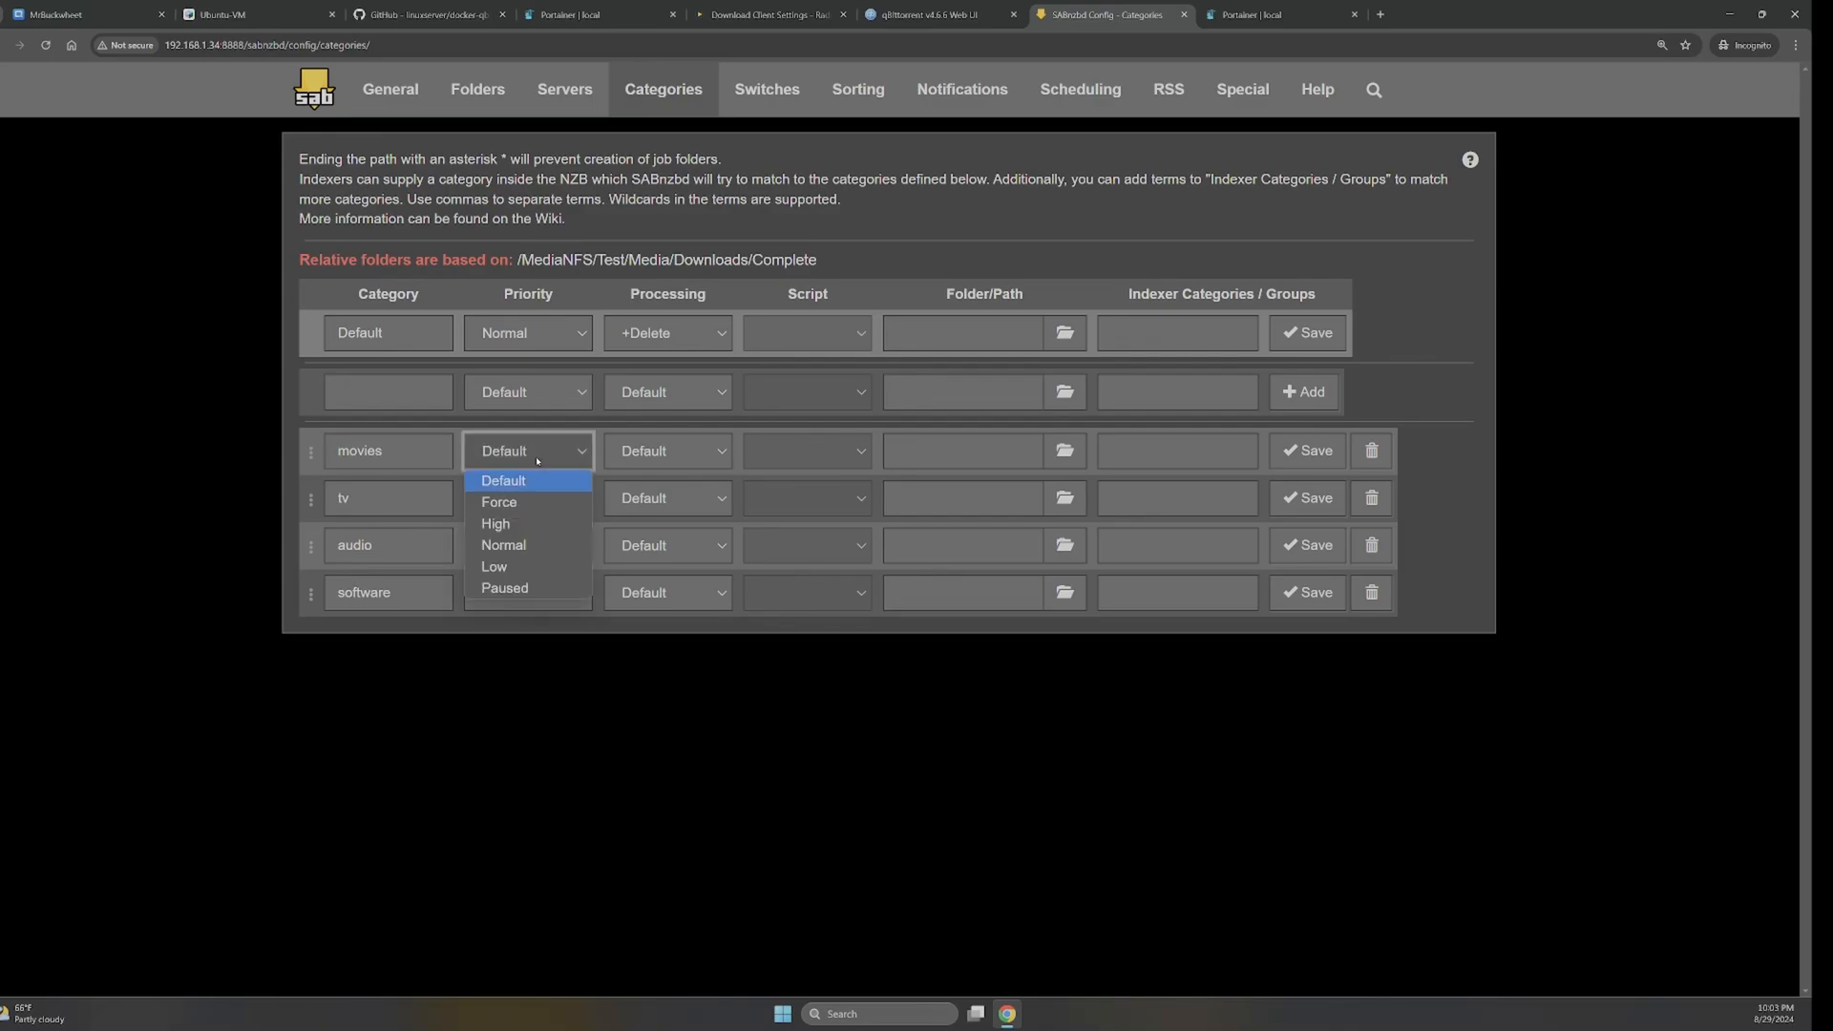
pyautogui.click(684, 444)
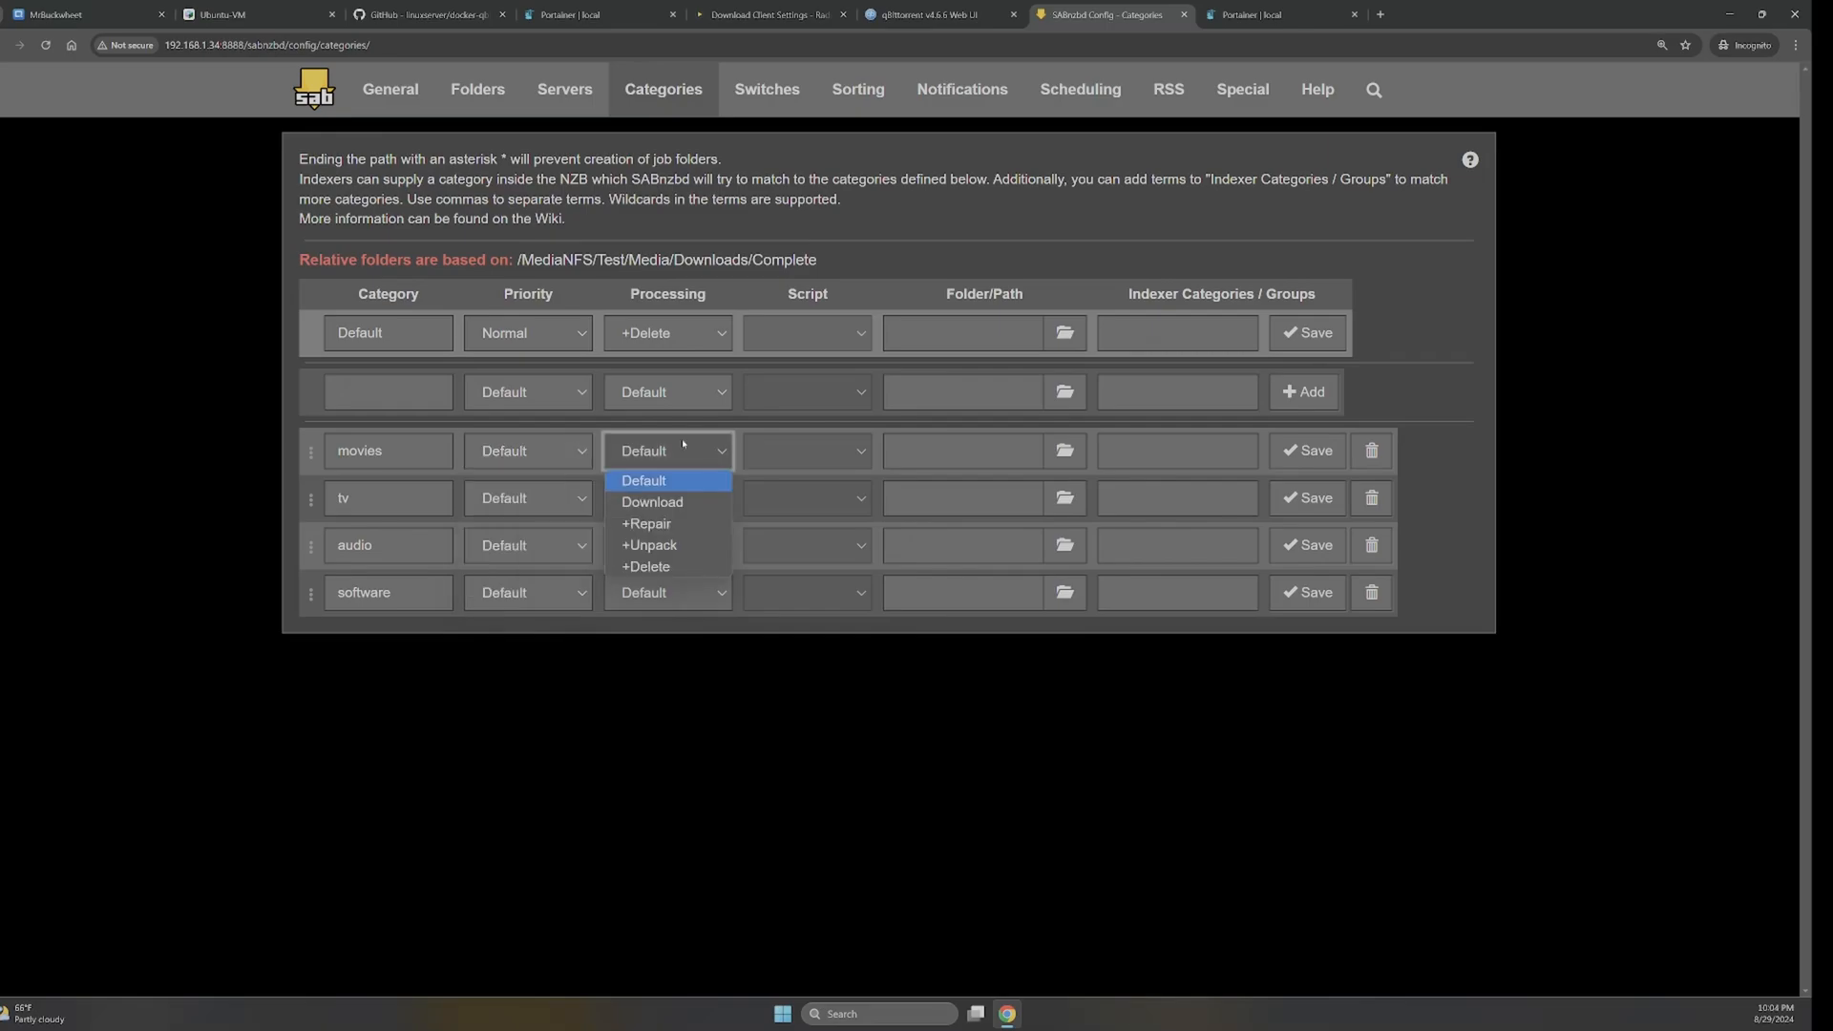
pyautogui.click(640, 566)
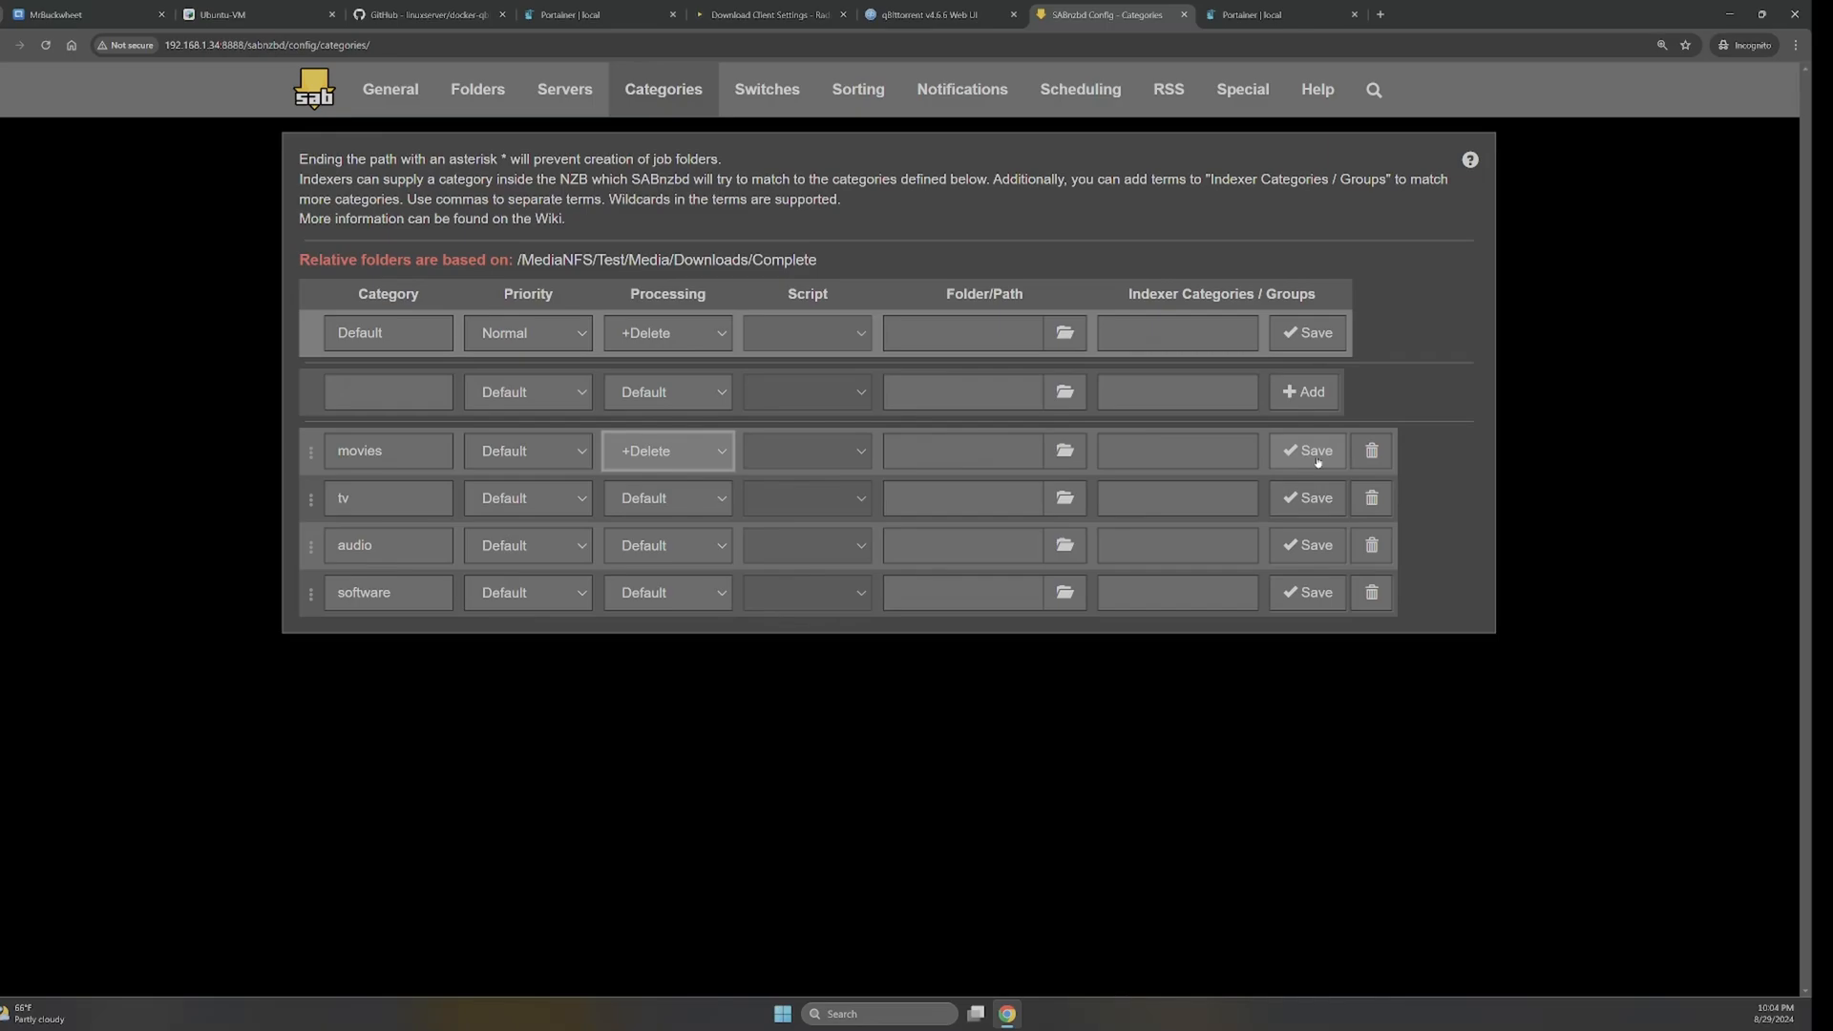
pyautogui.click(1317, 461)
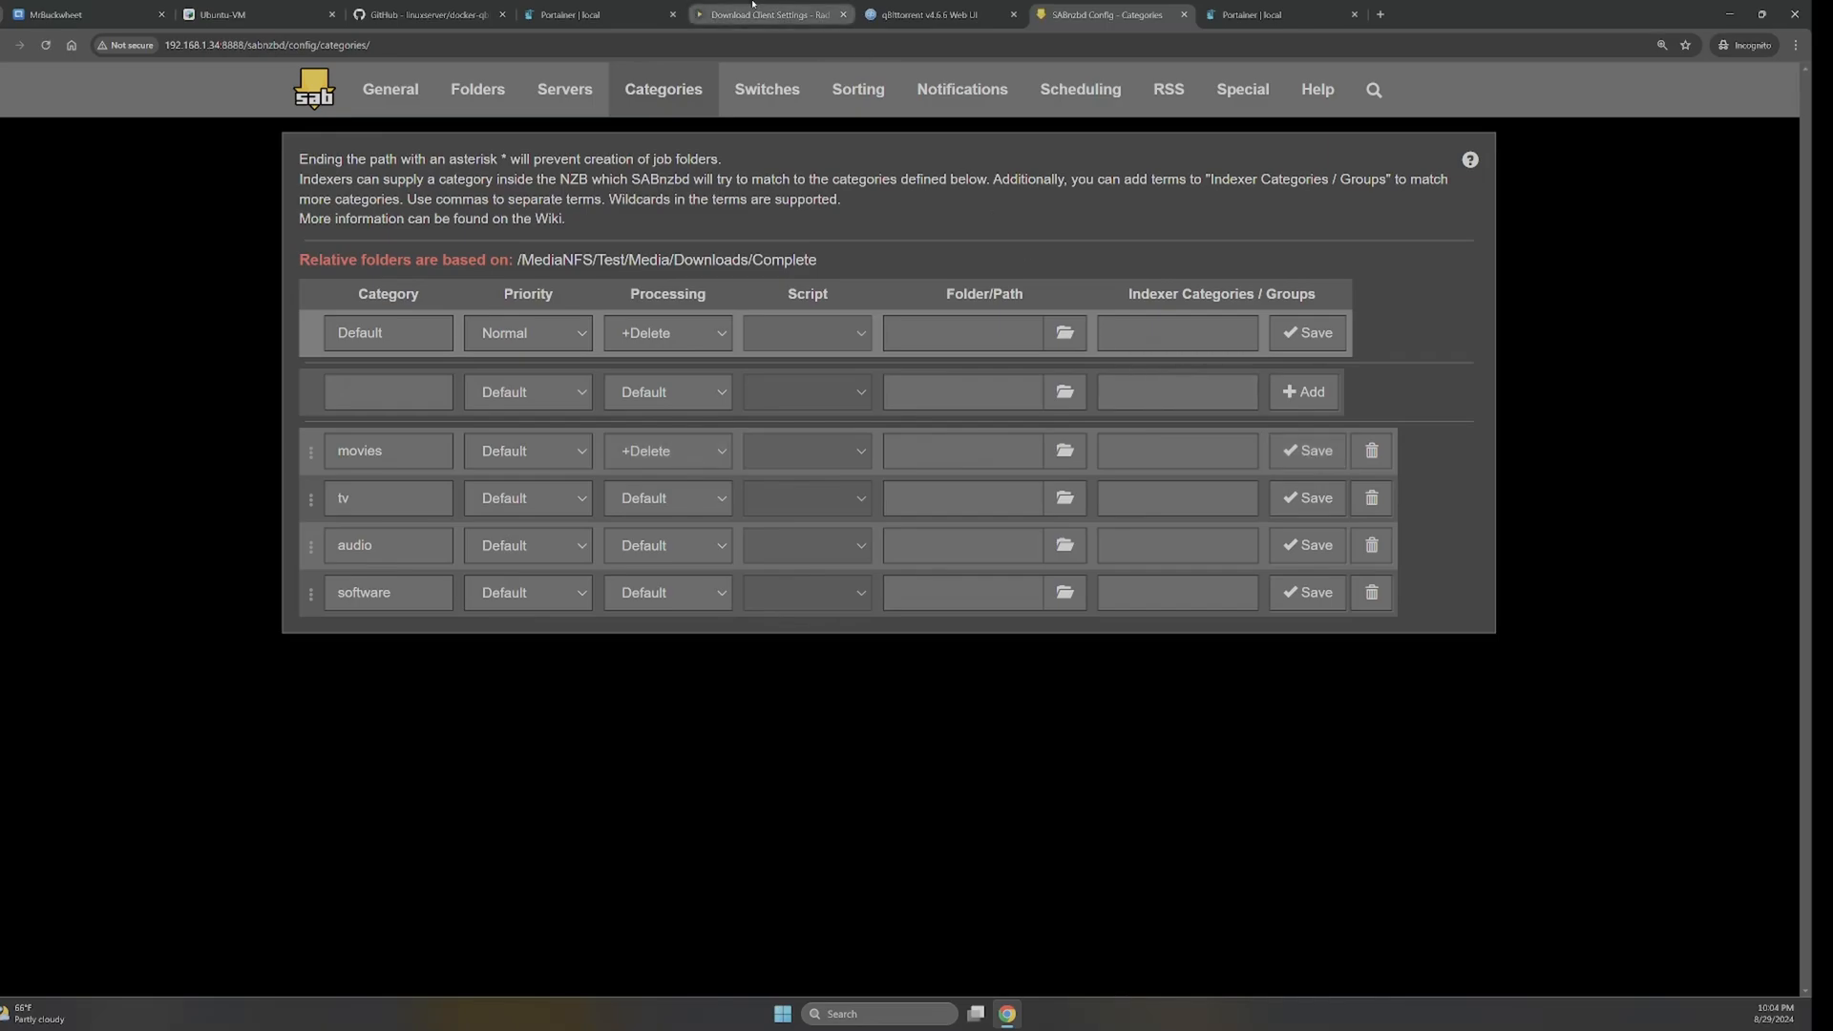
pyautogui.click(768, 14)
pyautogui.click(1044, 917)
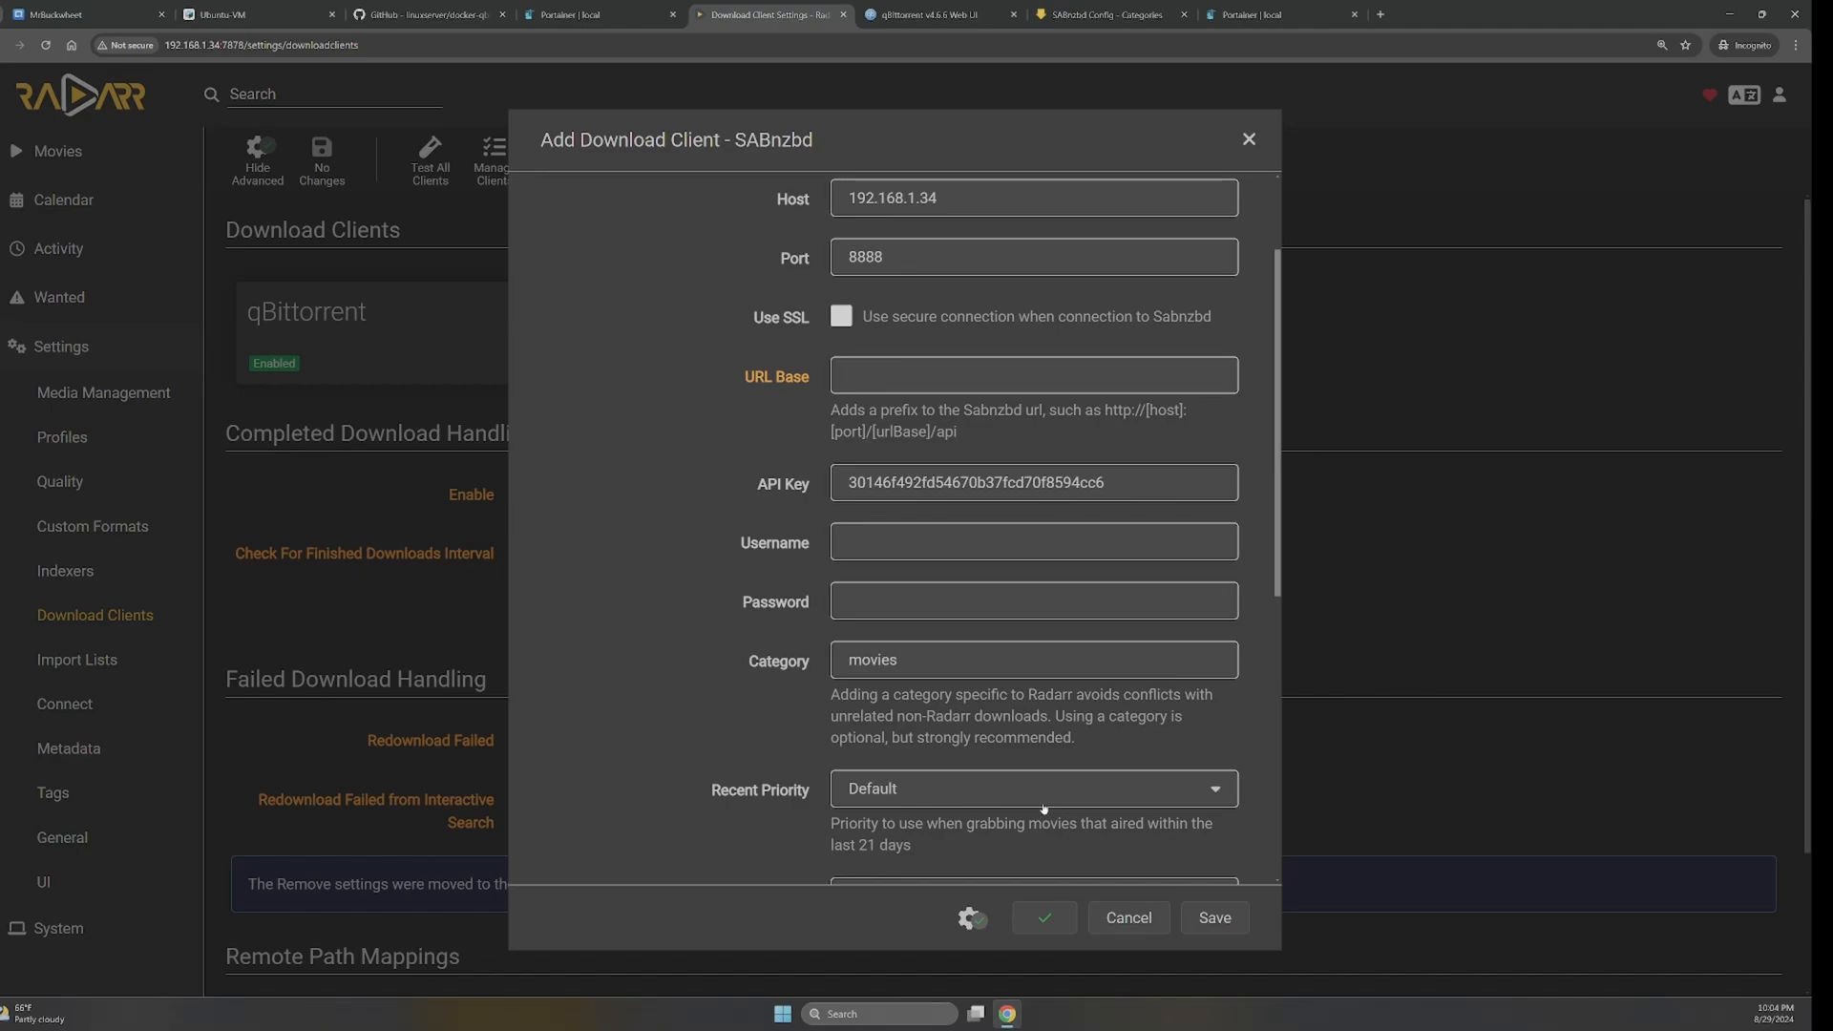
# - Return to SABnzbd, set the tv category's processing to +Delete and save it
pyautogui.click(1108, 15)
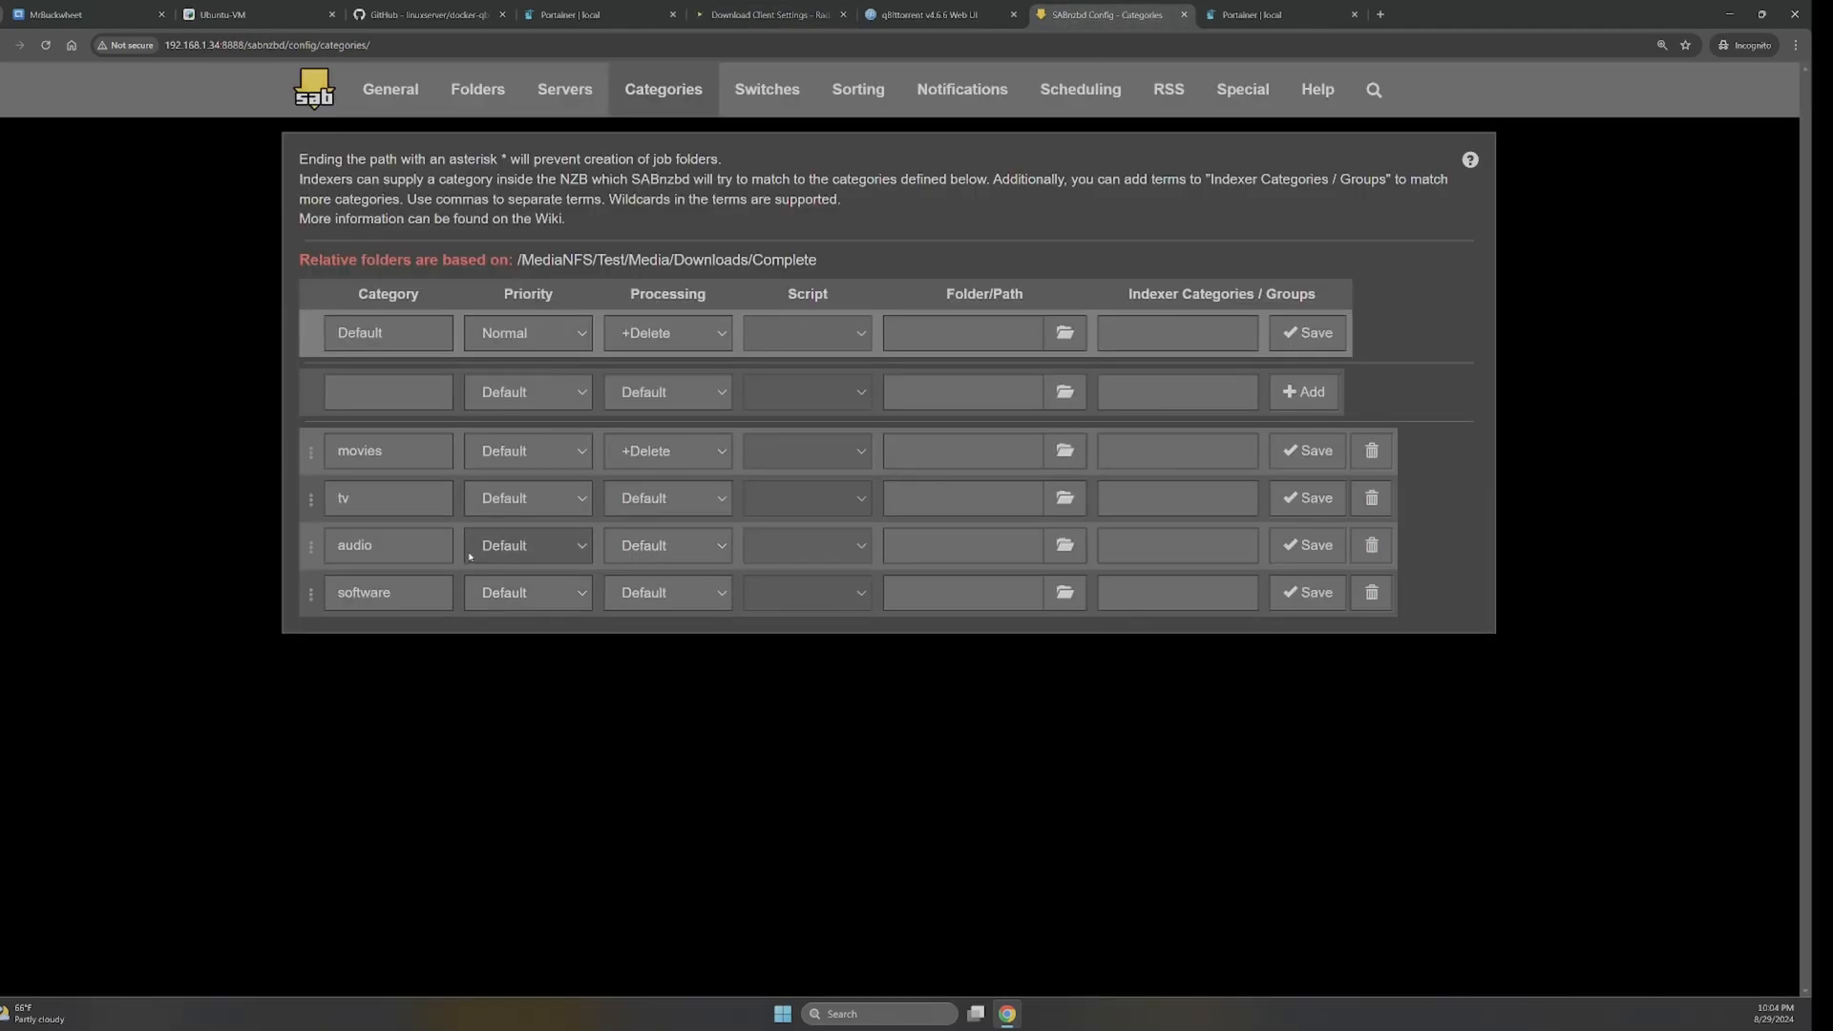
pyautogui.click(540, 506)
pyautogui.click(668, 498)
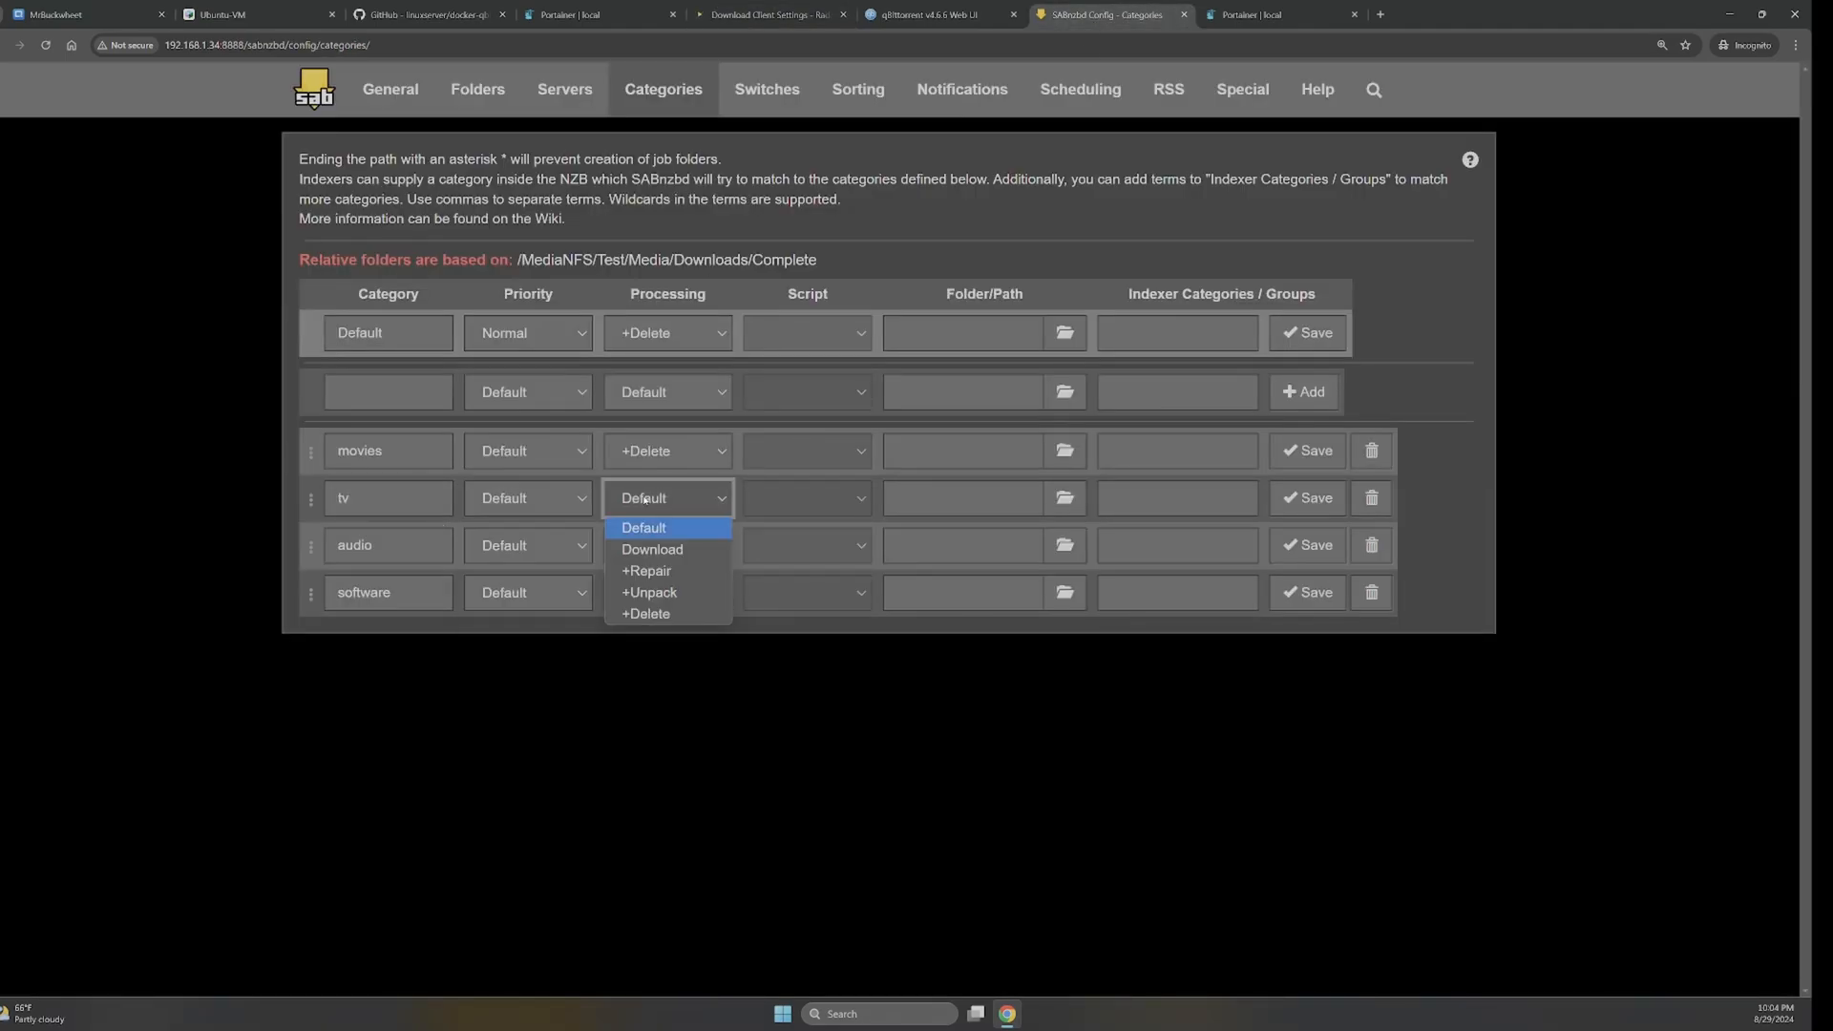
pyautogui.click(659, 614)
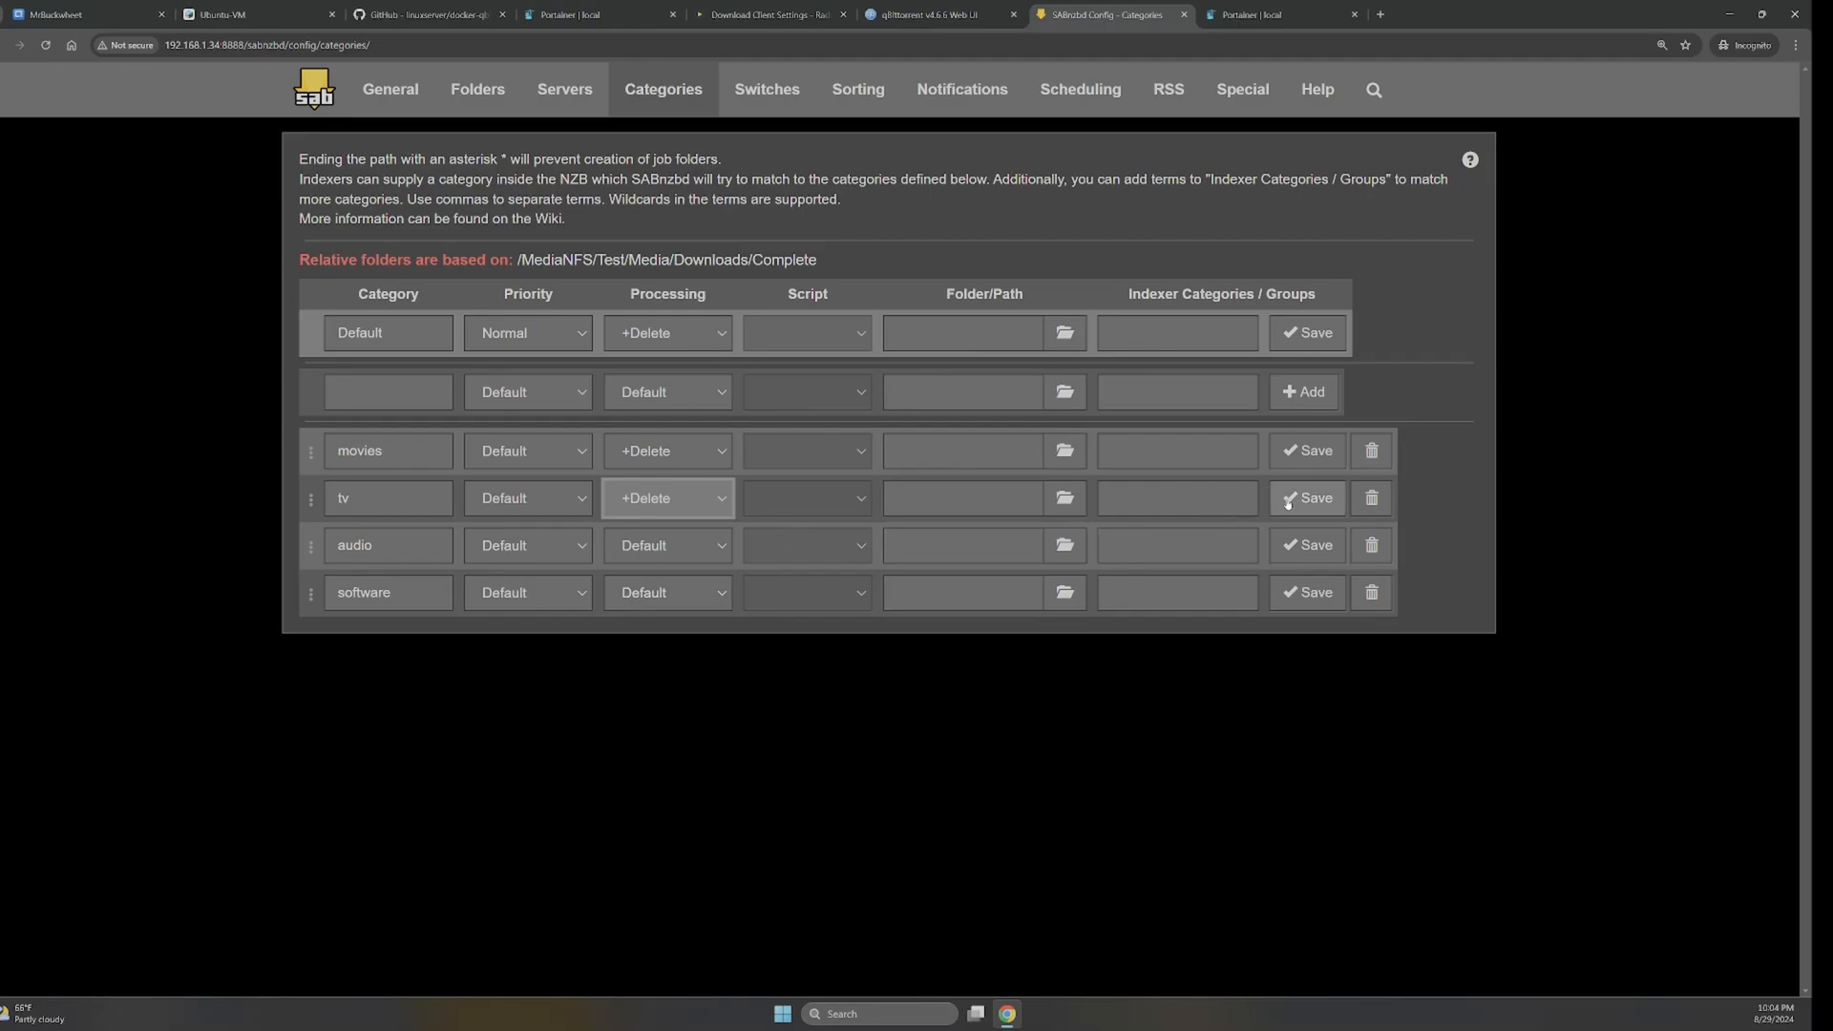
pyautogui.click(1288, 500)
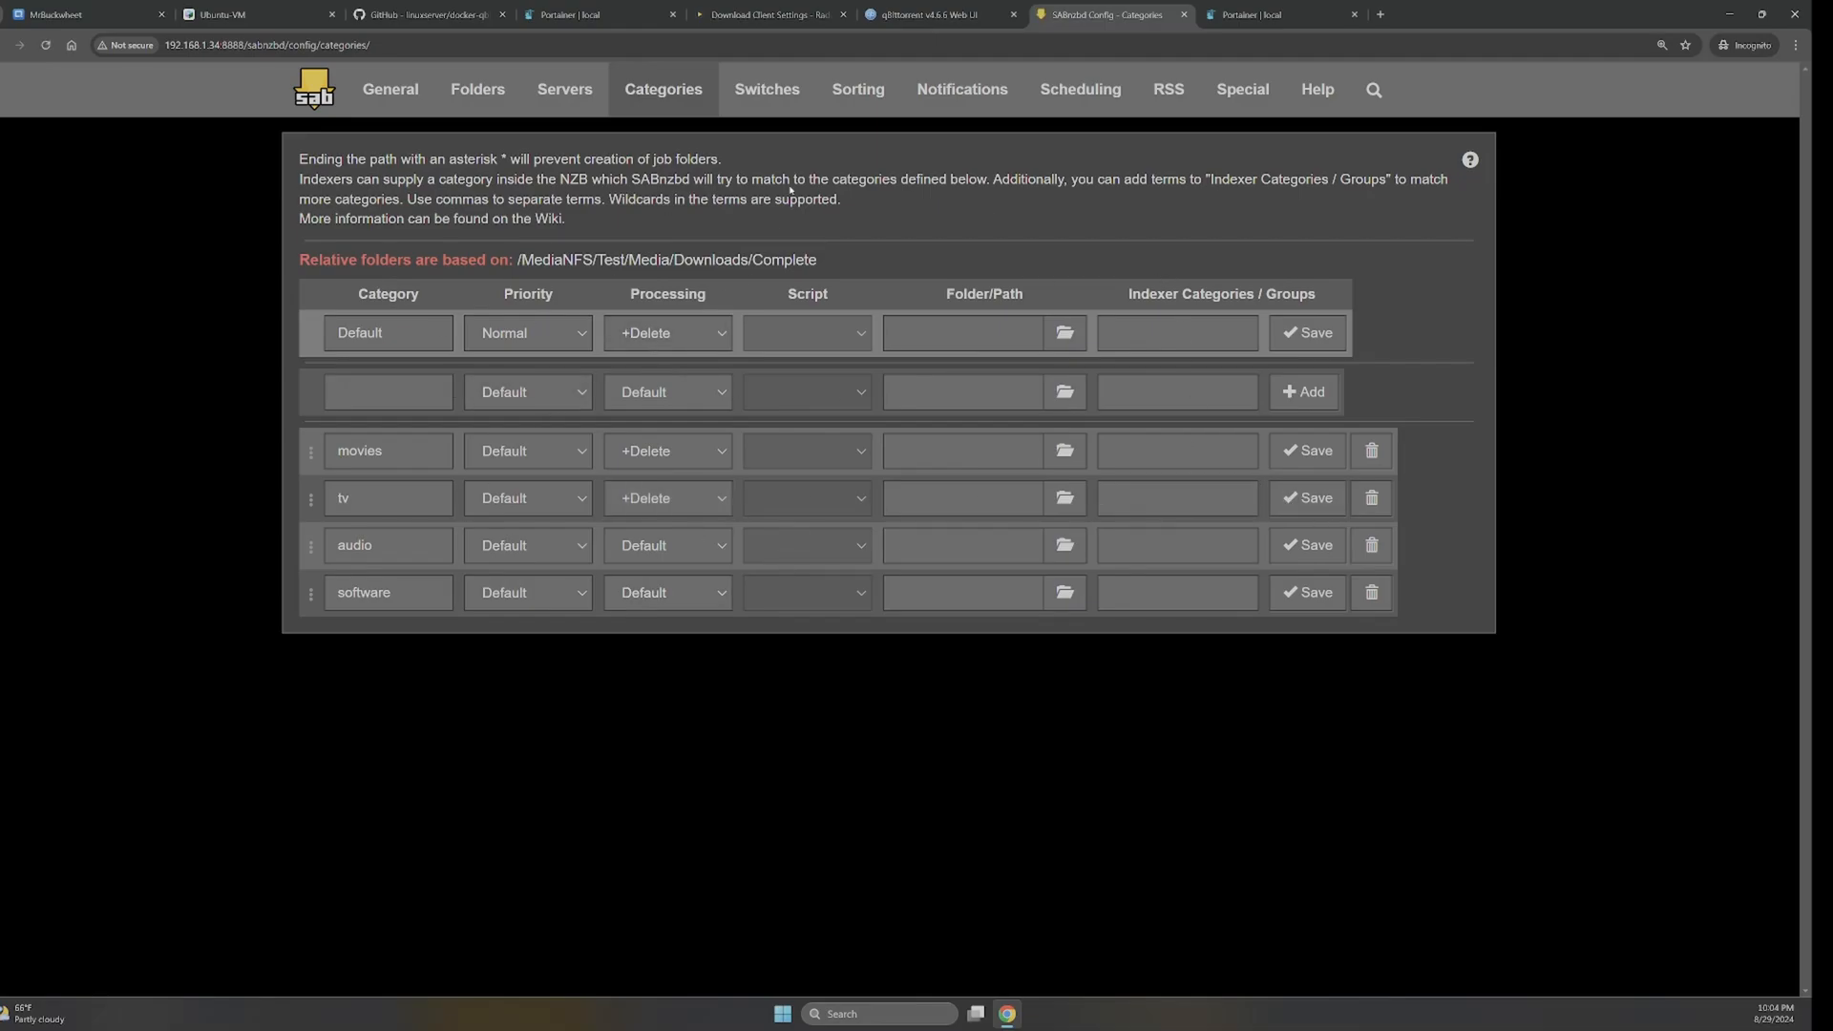
# - Return to Radarr's SABnzbd download client form and save the client
pyautogui.click(769, 14)
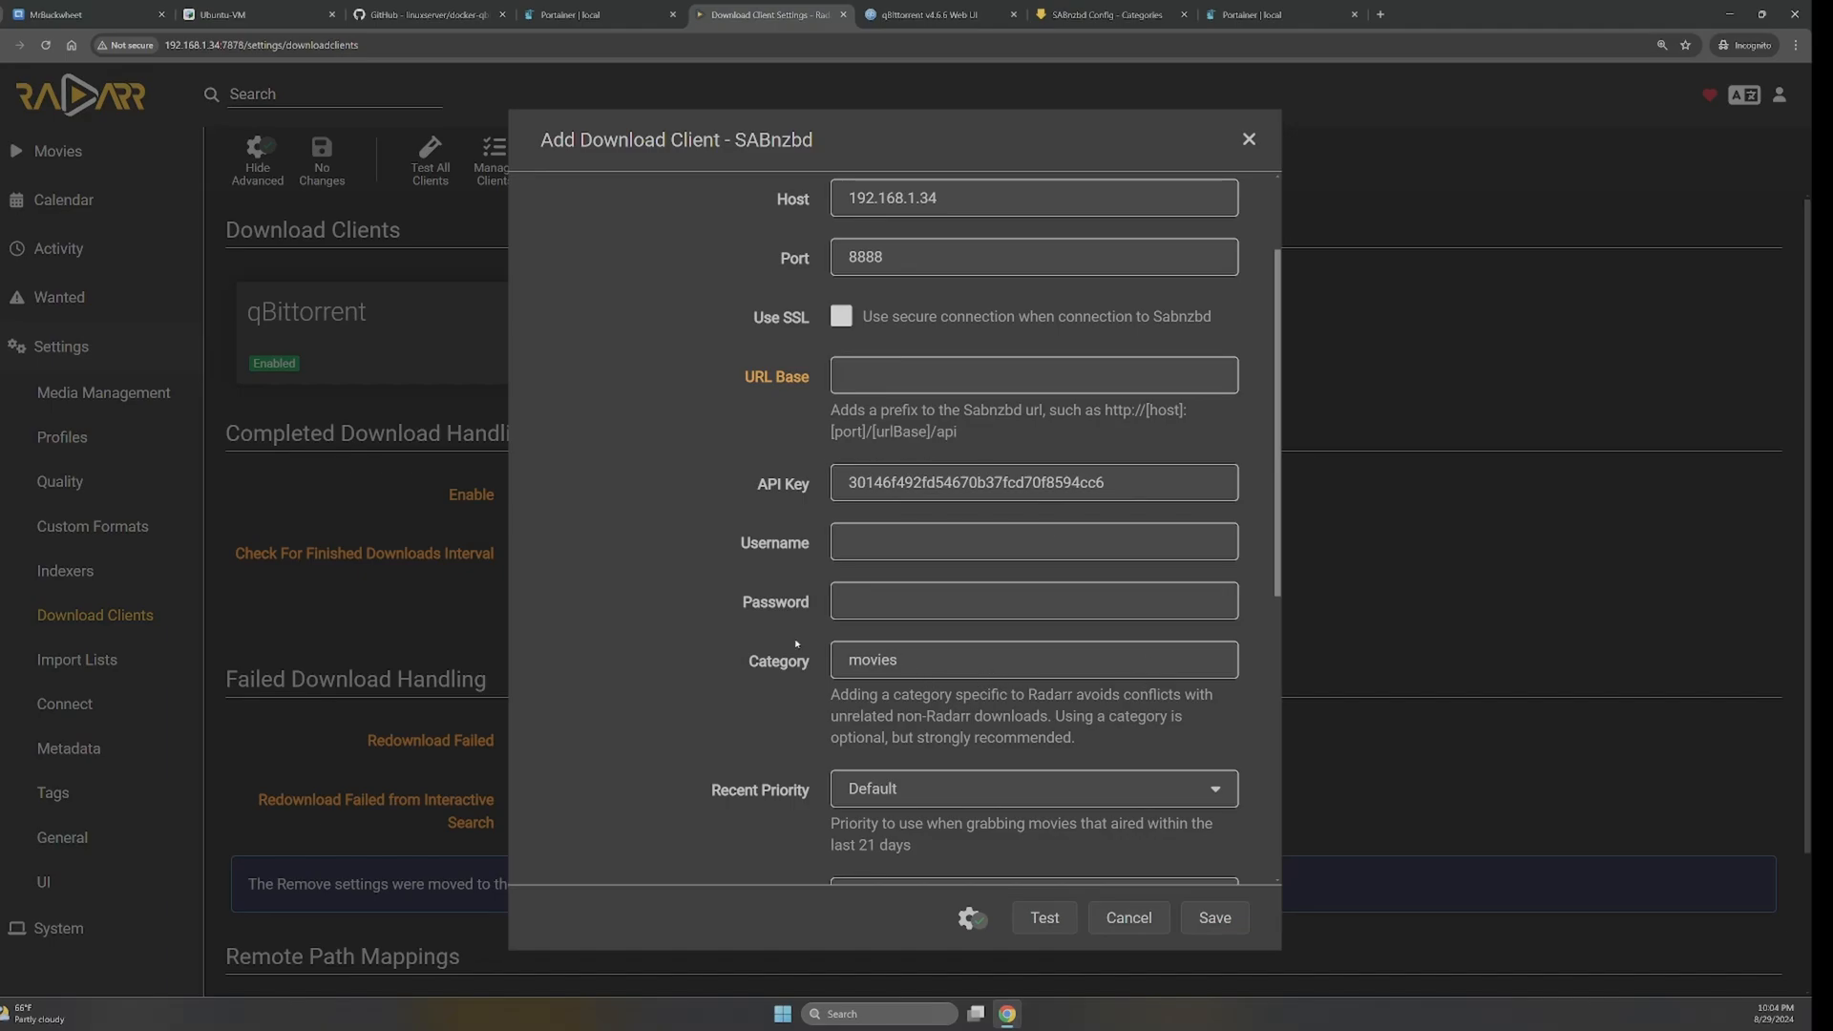
pyautogui.scroll(-6, 796, 645)
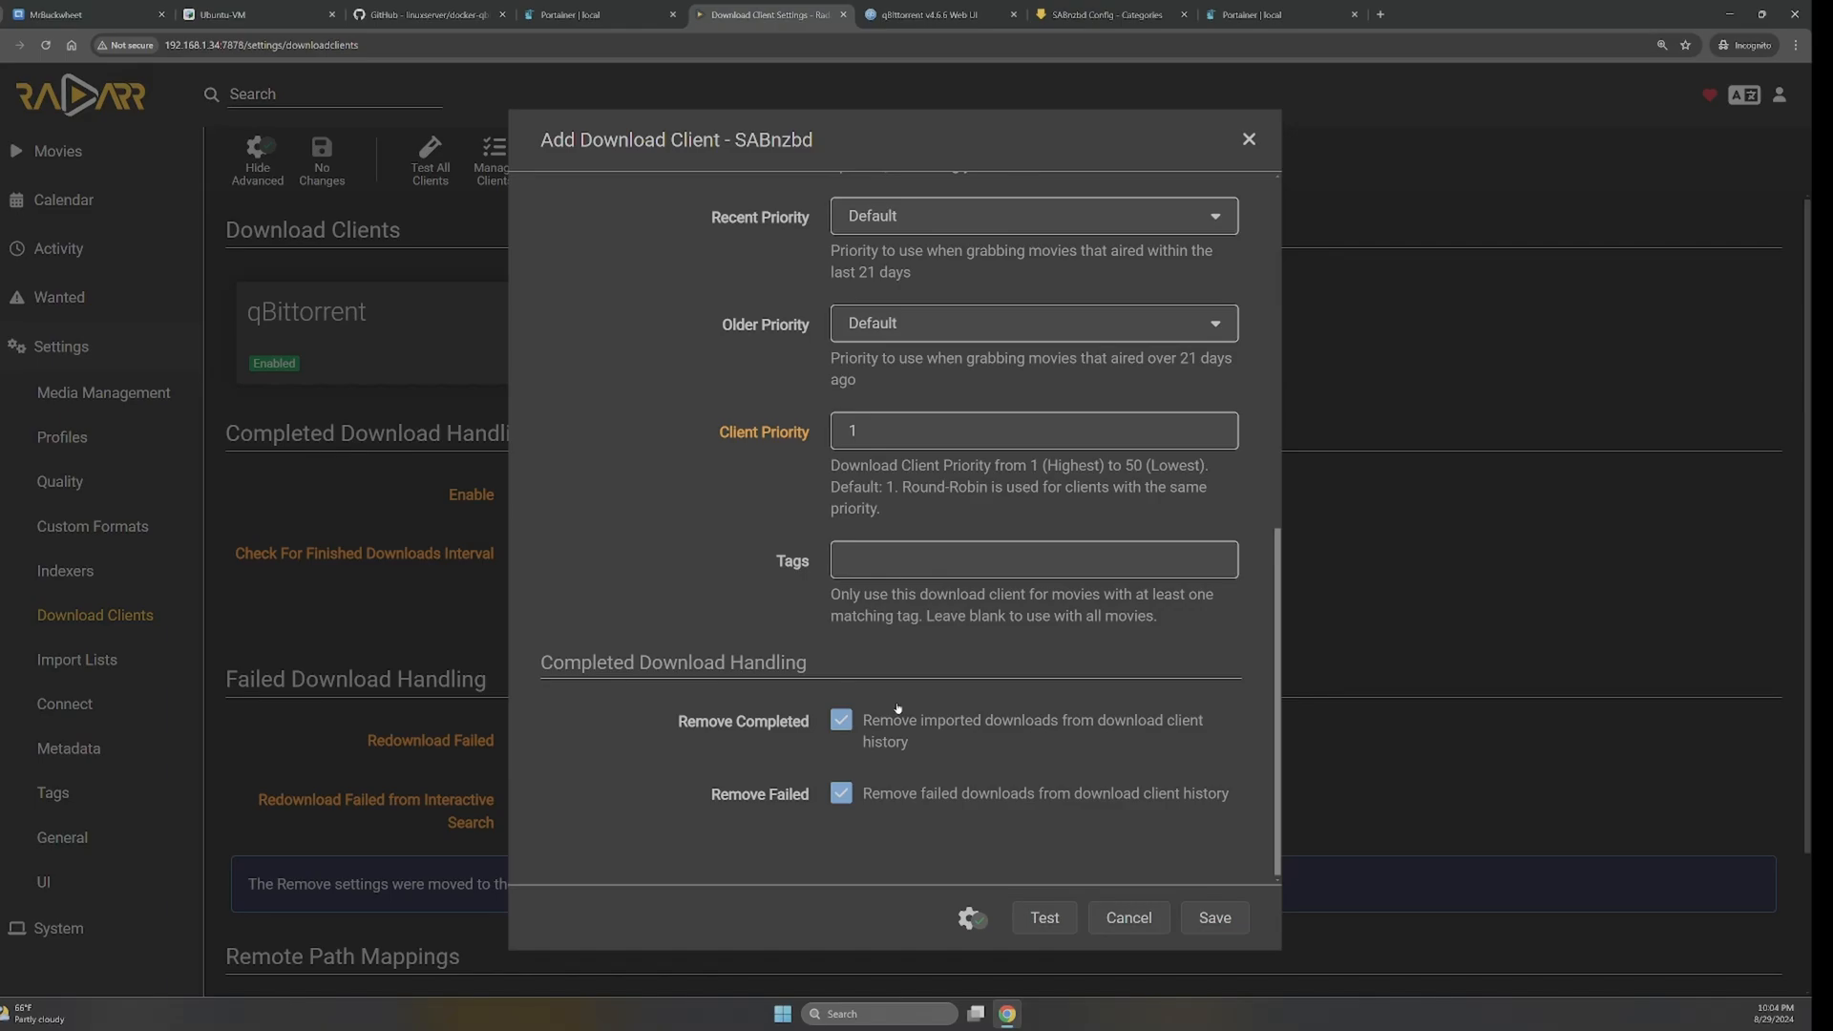
pyautogui.click(1214, 917)
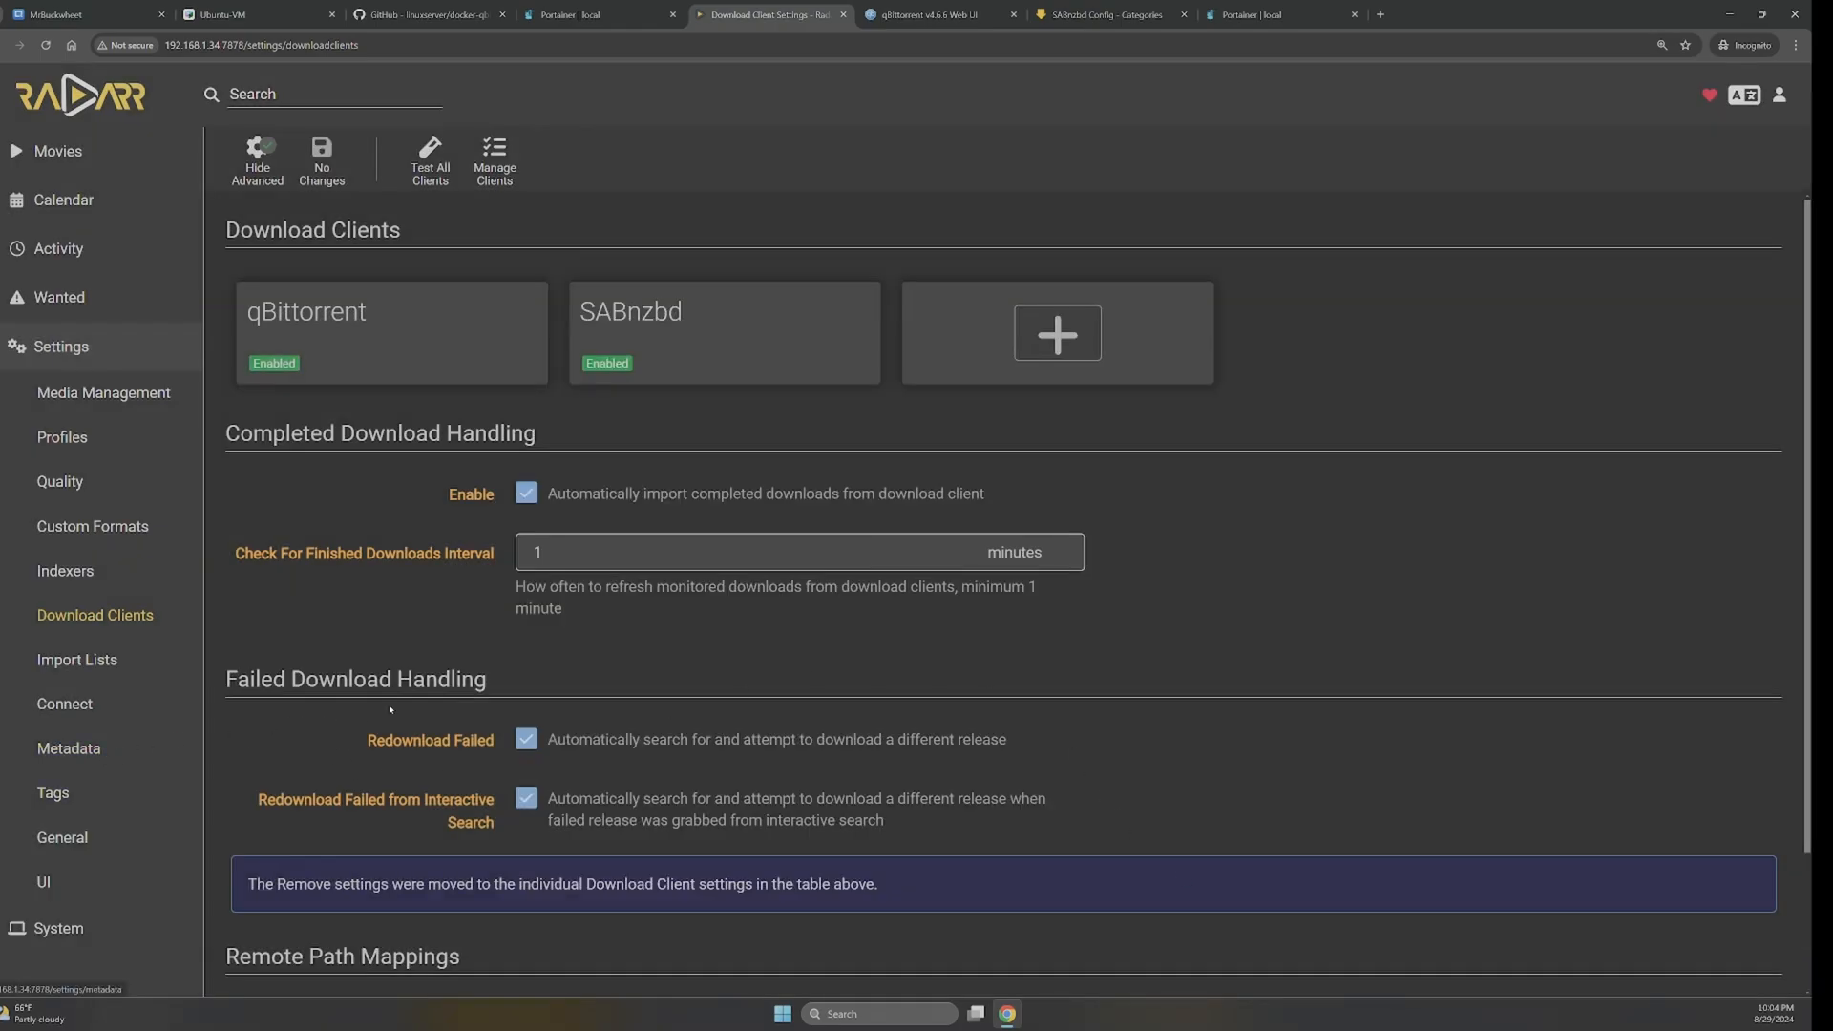
# - Check Radarr's system status page for health issues, and go back to the movie library
pyautogui.hotkey('ctrl', '-')
pyautogui.hotkey('ctrl', '-')
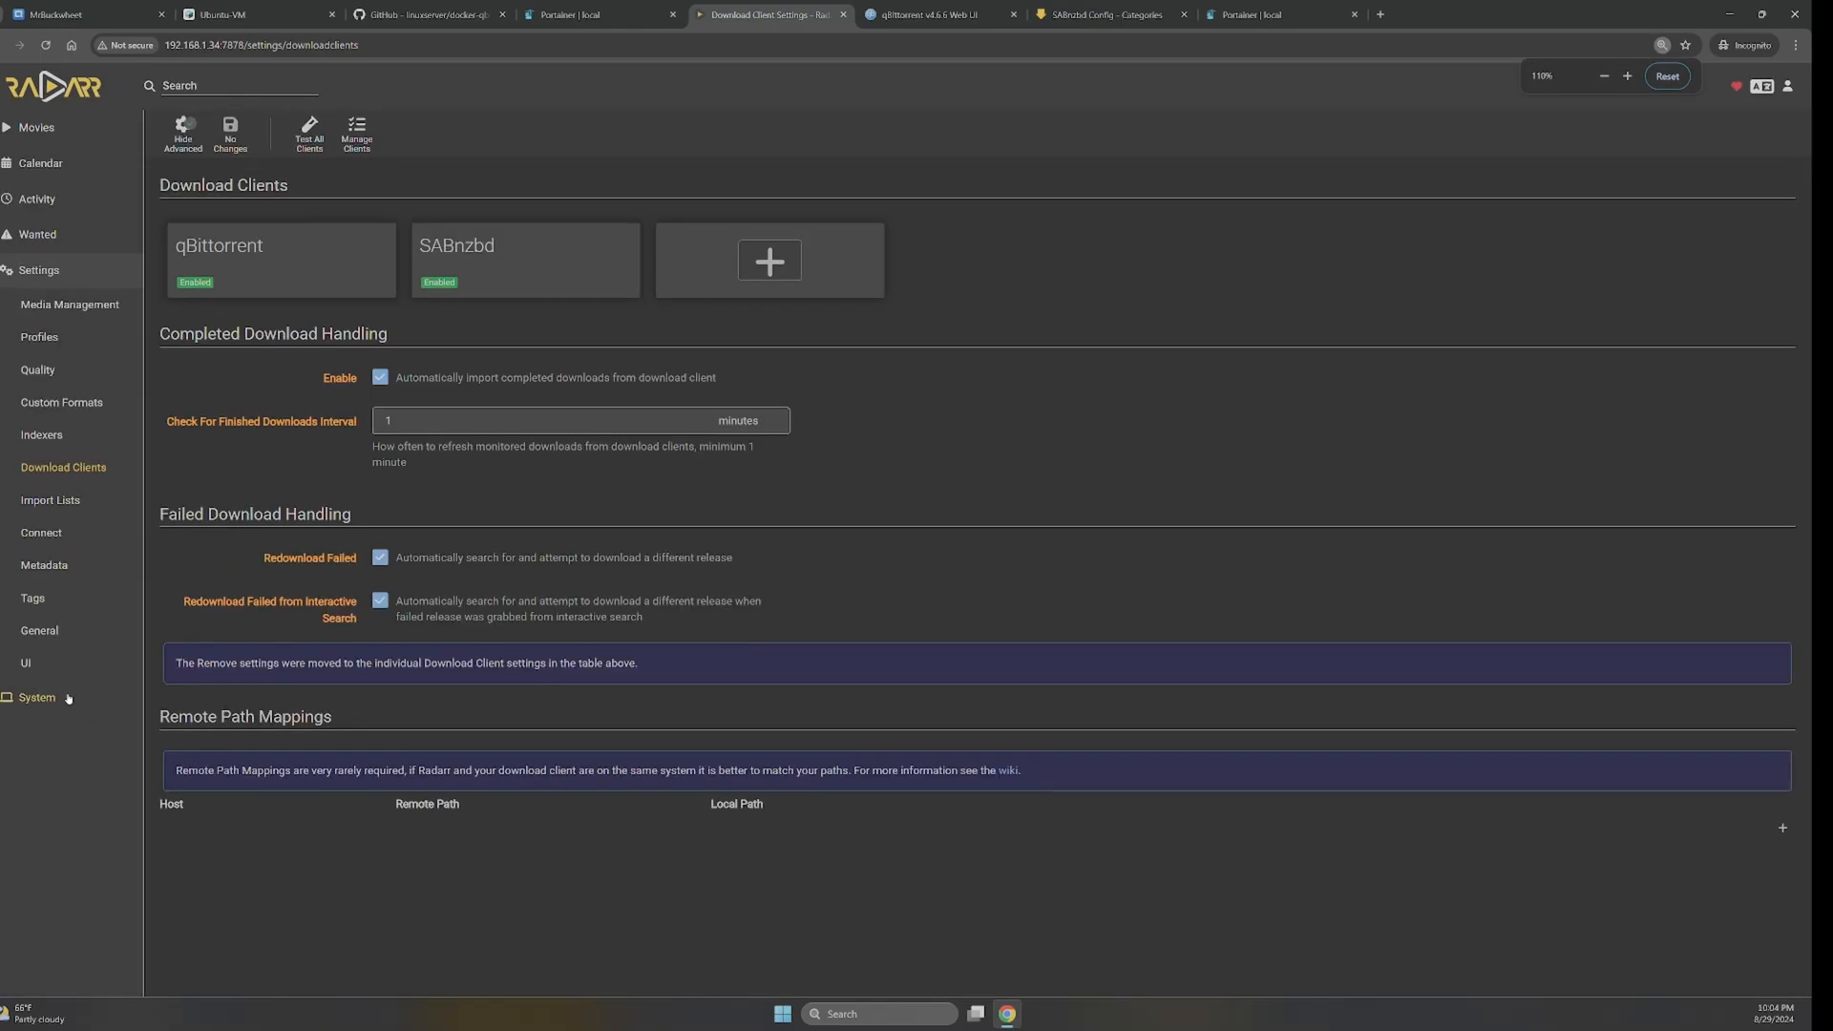
pyautogui.click(67, 699)
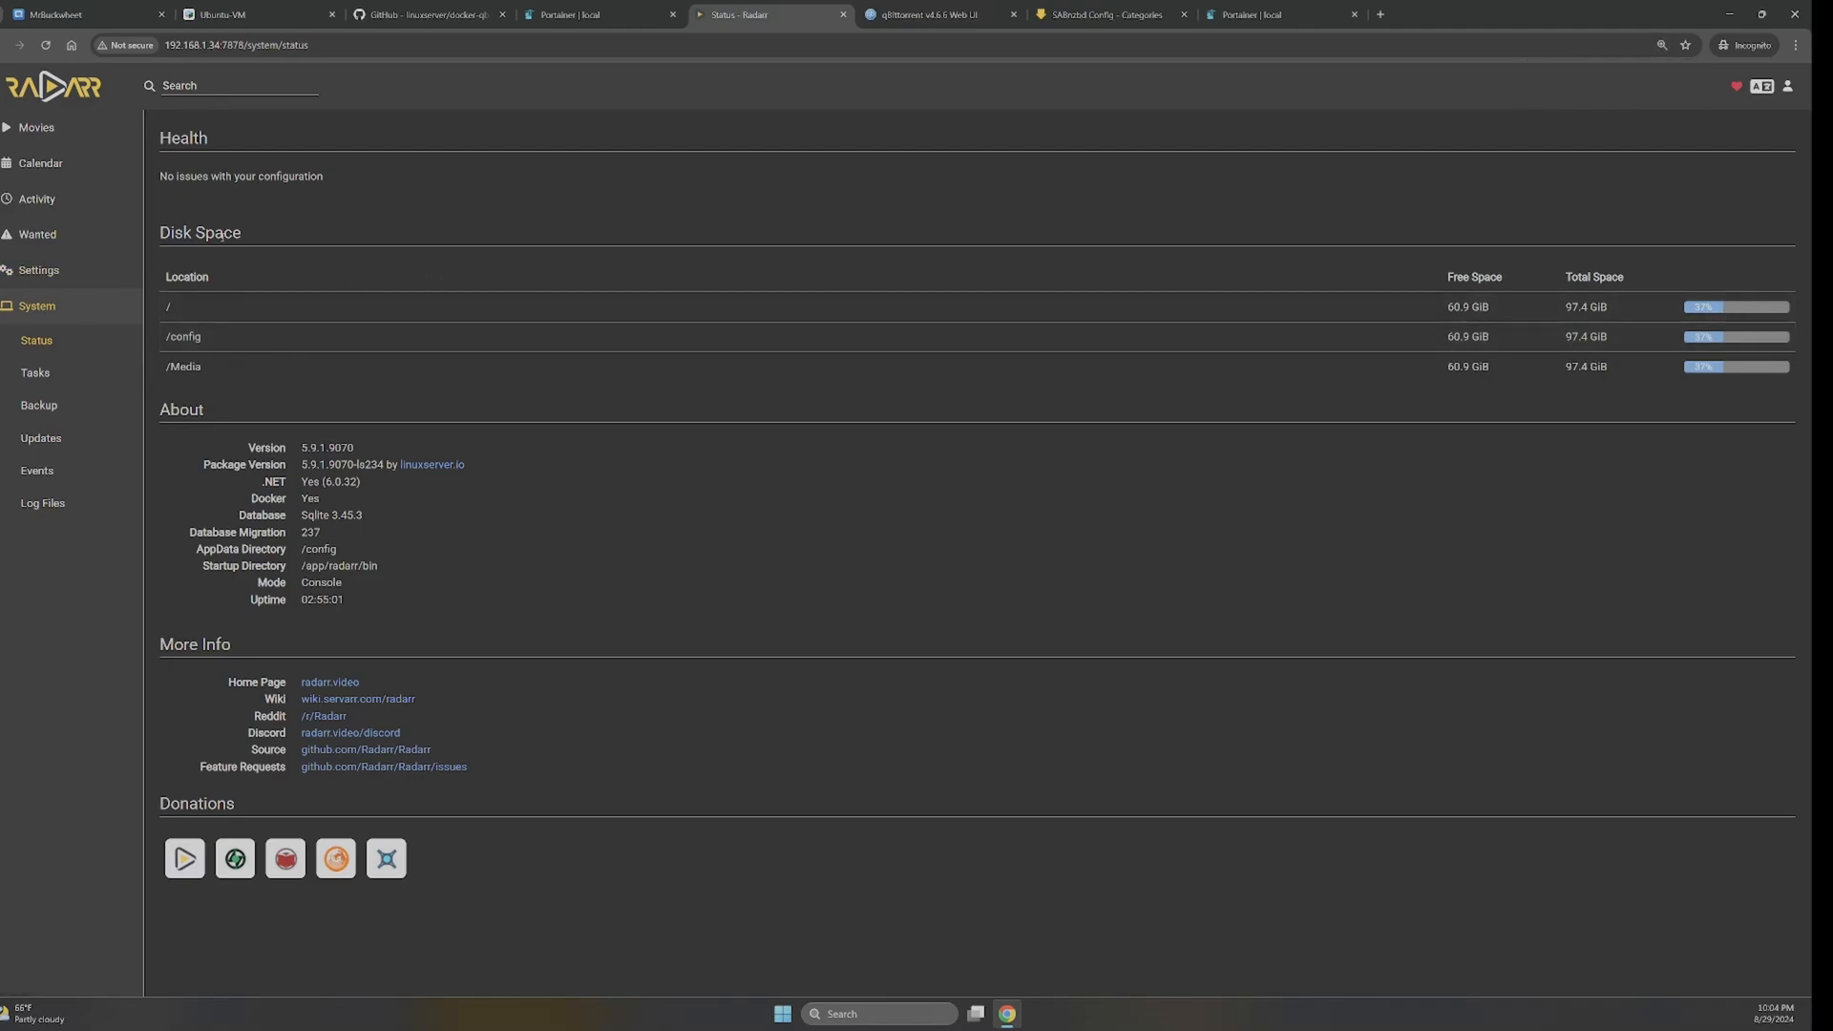
pyautogui.click(36, 127)
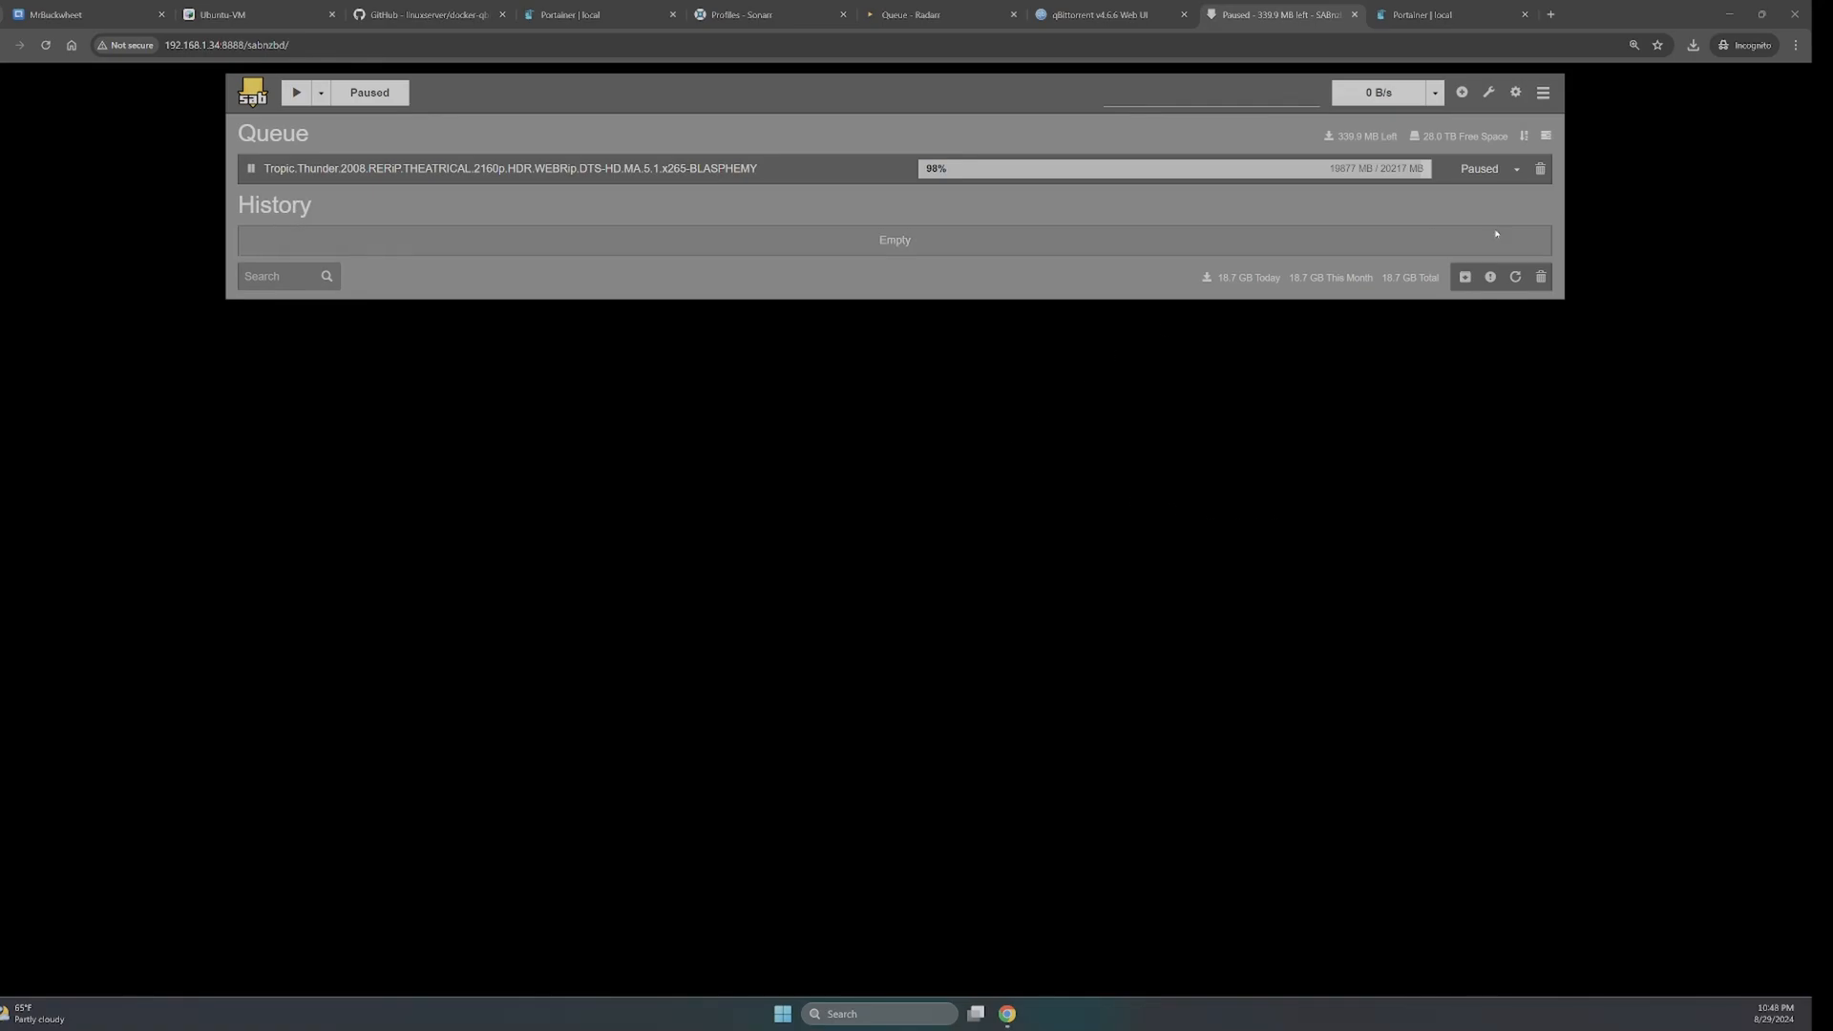
# - Open SABnzbd's general configuration and show its advanced settings
pyautogui.click(1518, 94)
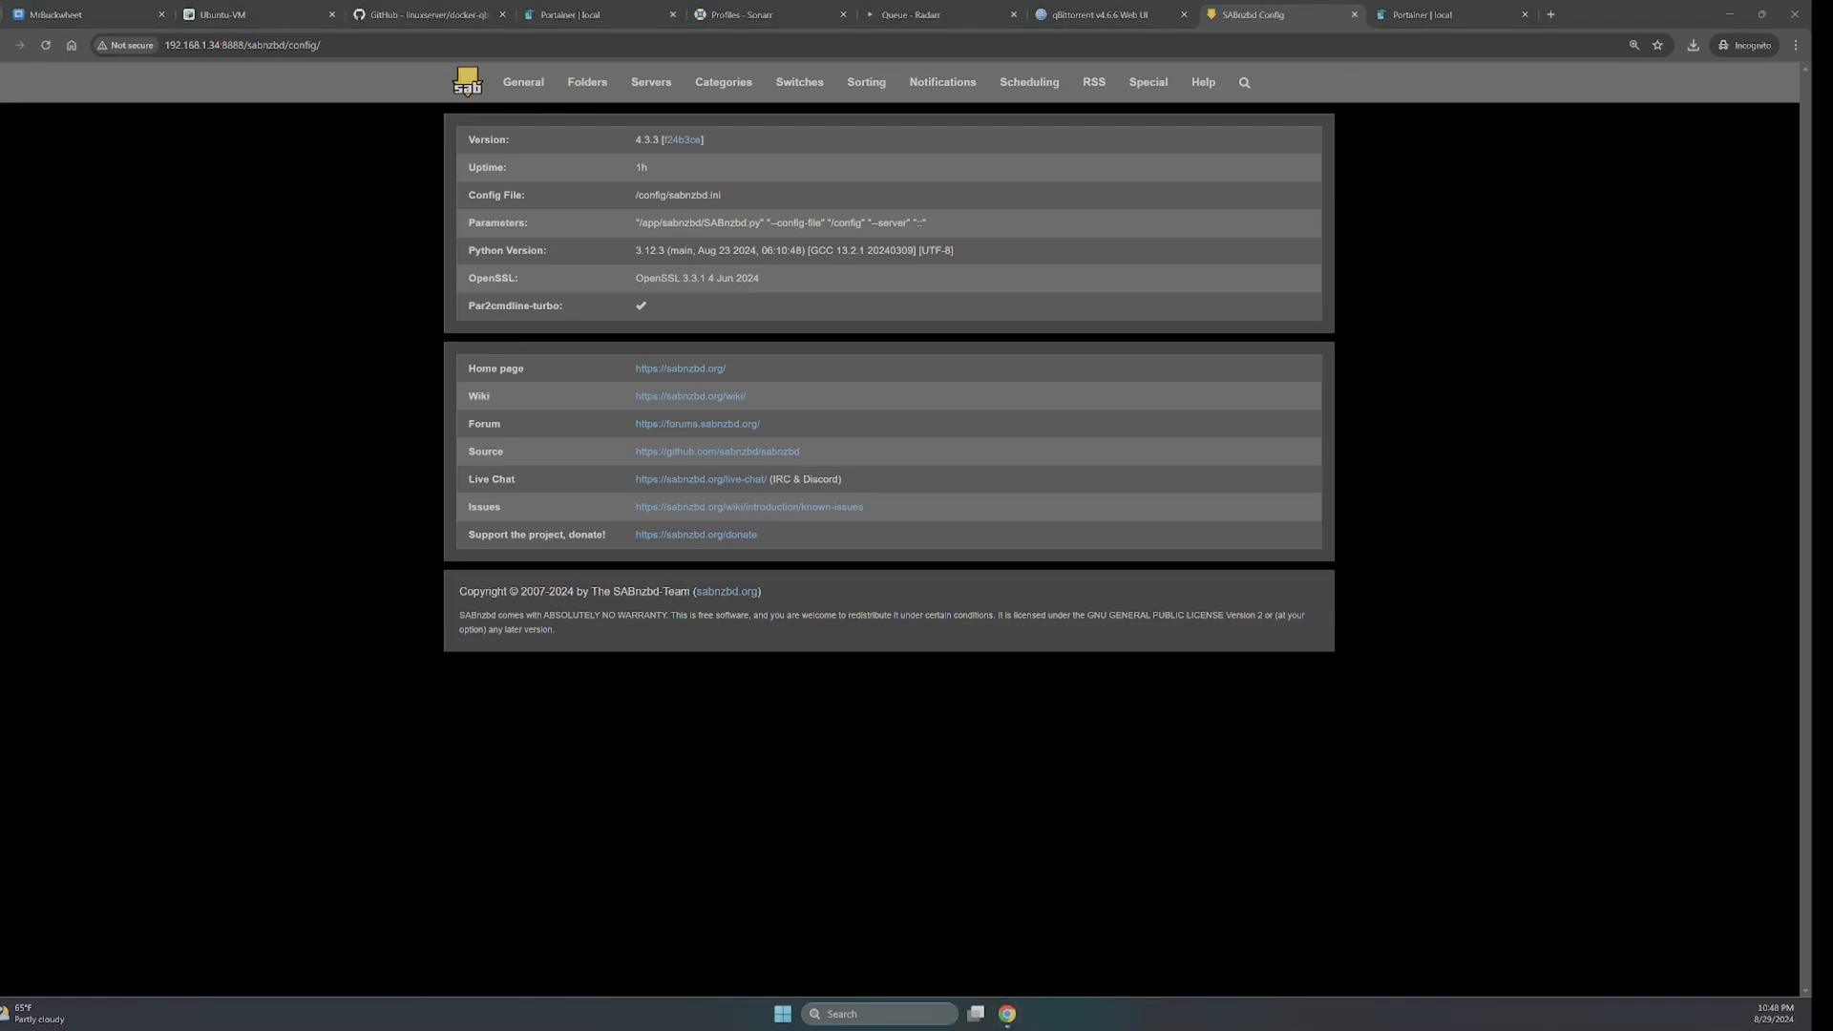
pyautogui.click(524, 82)
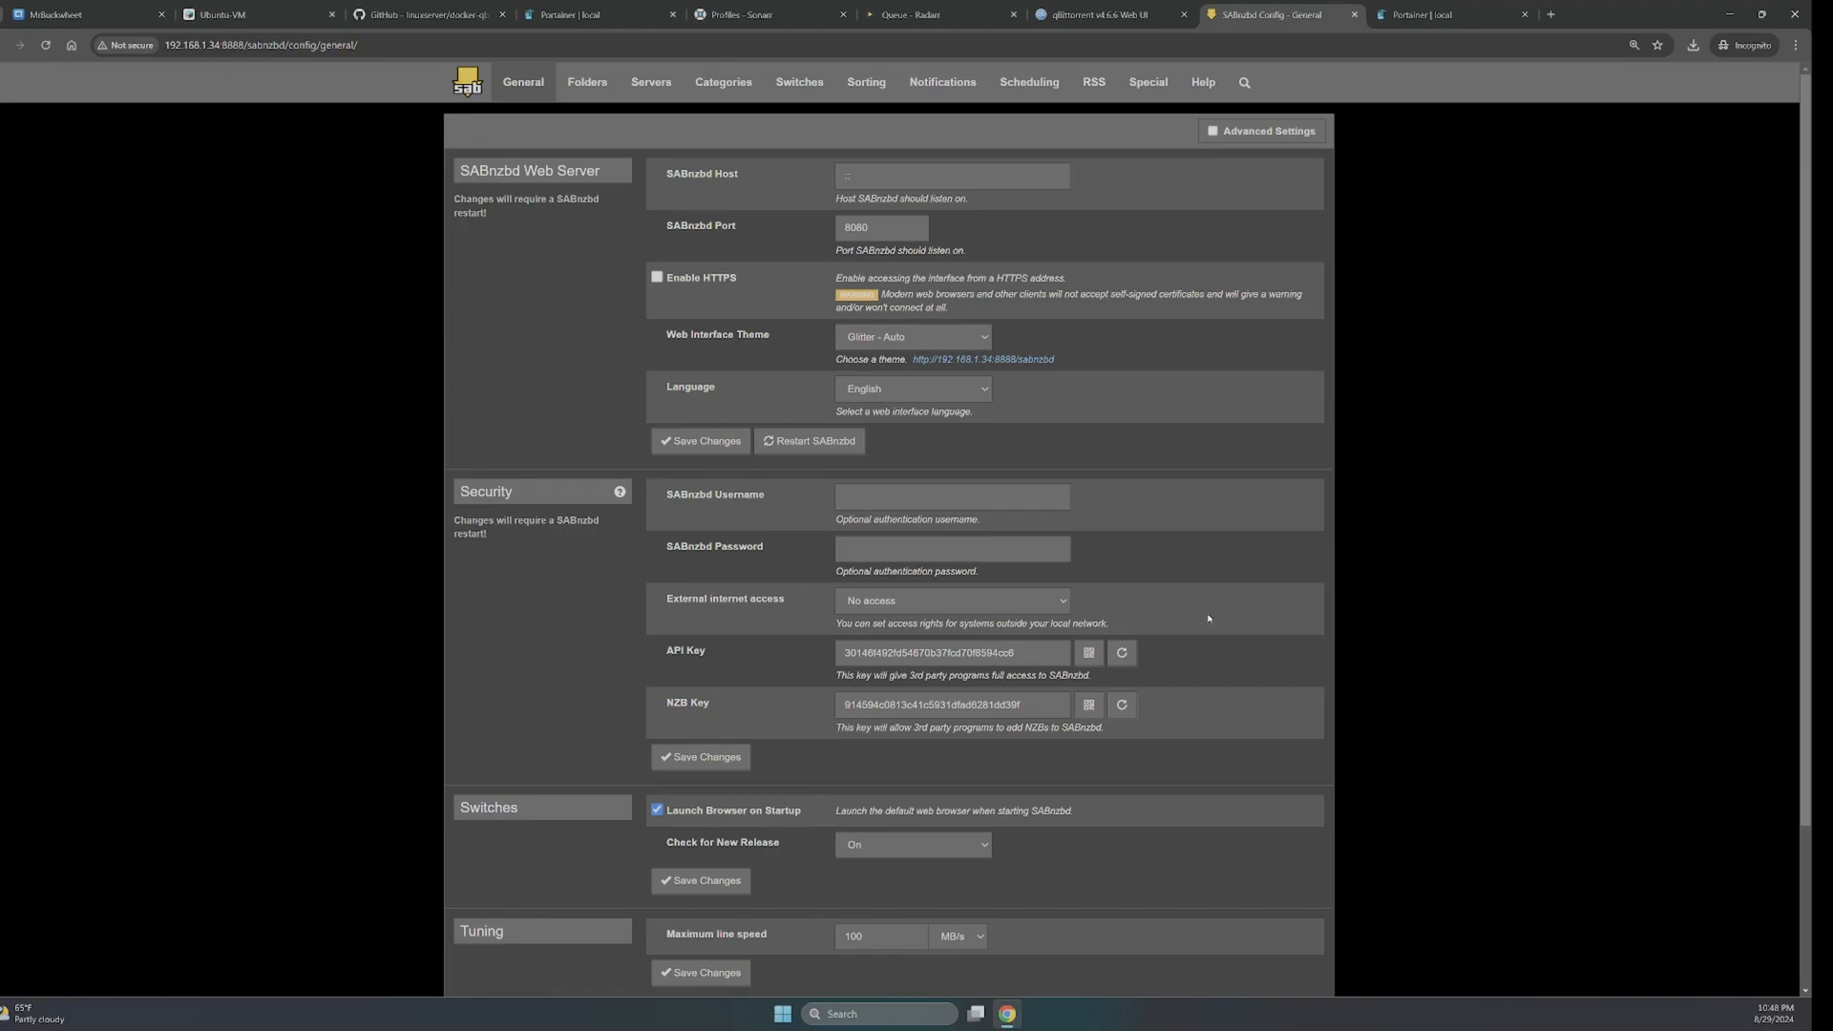
pyautogui.scroll(-2, 1225, 611)
pyautogui.scroll(2, 1155, 589)
pyautogui.click(1213, 133)
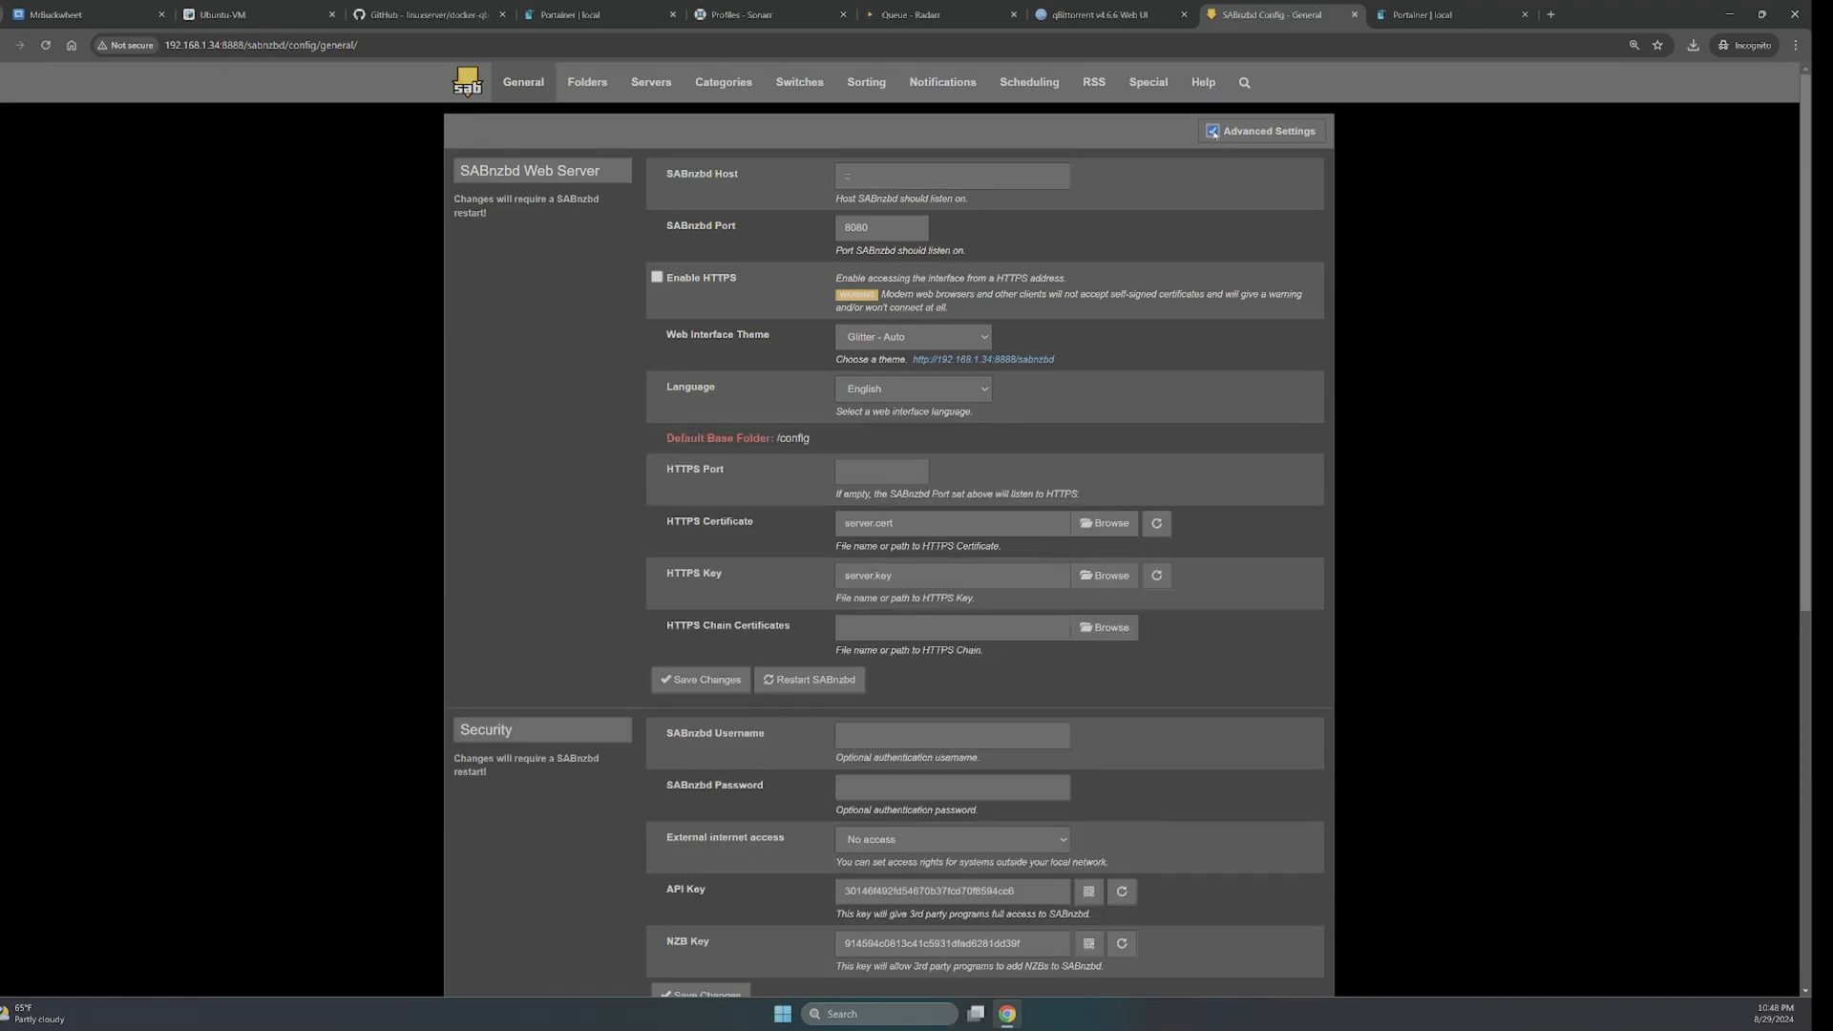
# - Try the Glitter - Night and Glitter - Light web interface themes, and switch back to Glitter - Auto
pyautogui.click(875, 339)
pyautogui.click(876, 377)
pyautogui.click(888, 338)
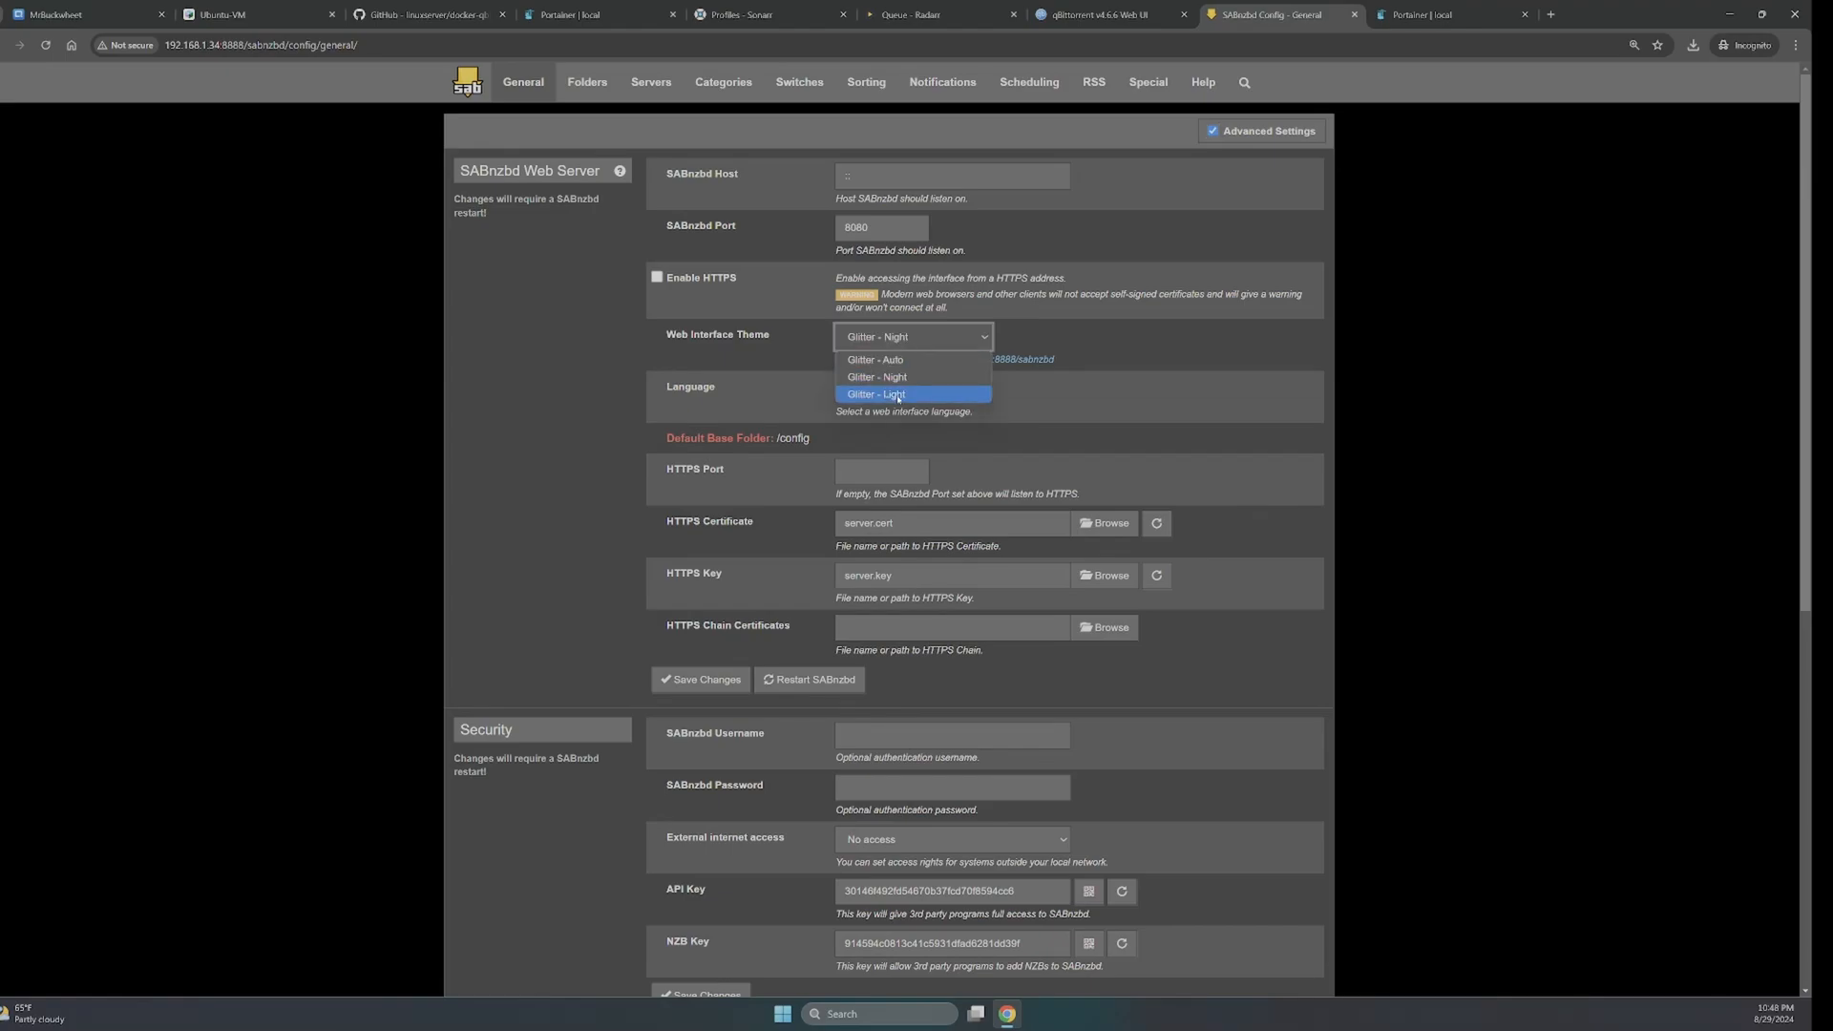
pyautogui.click(898, 395)
pyautogui.click(912, 337)
pyautogui.click(875, 360)
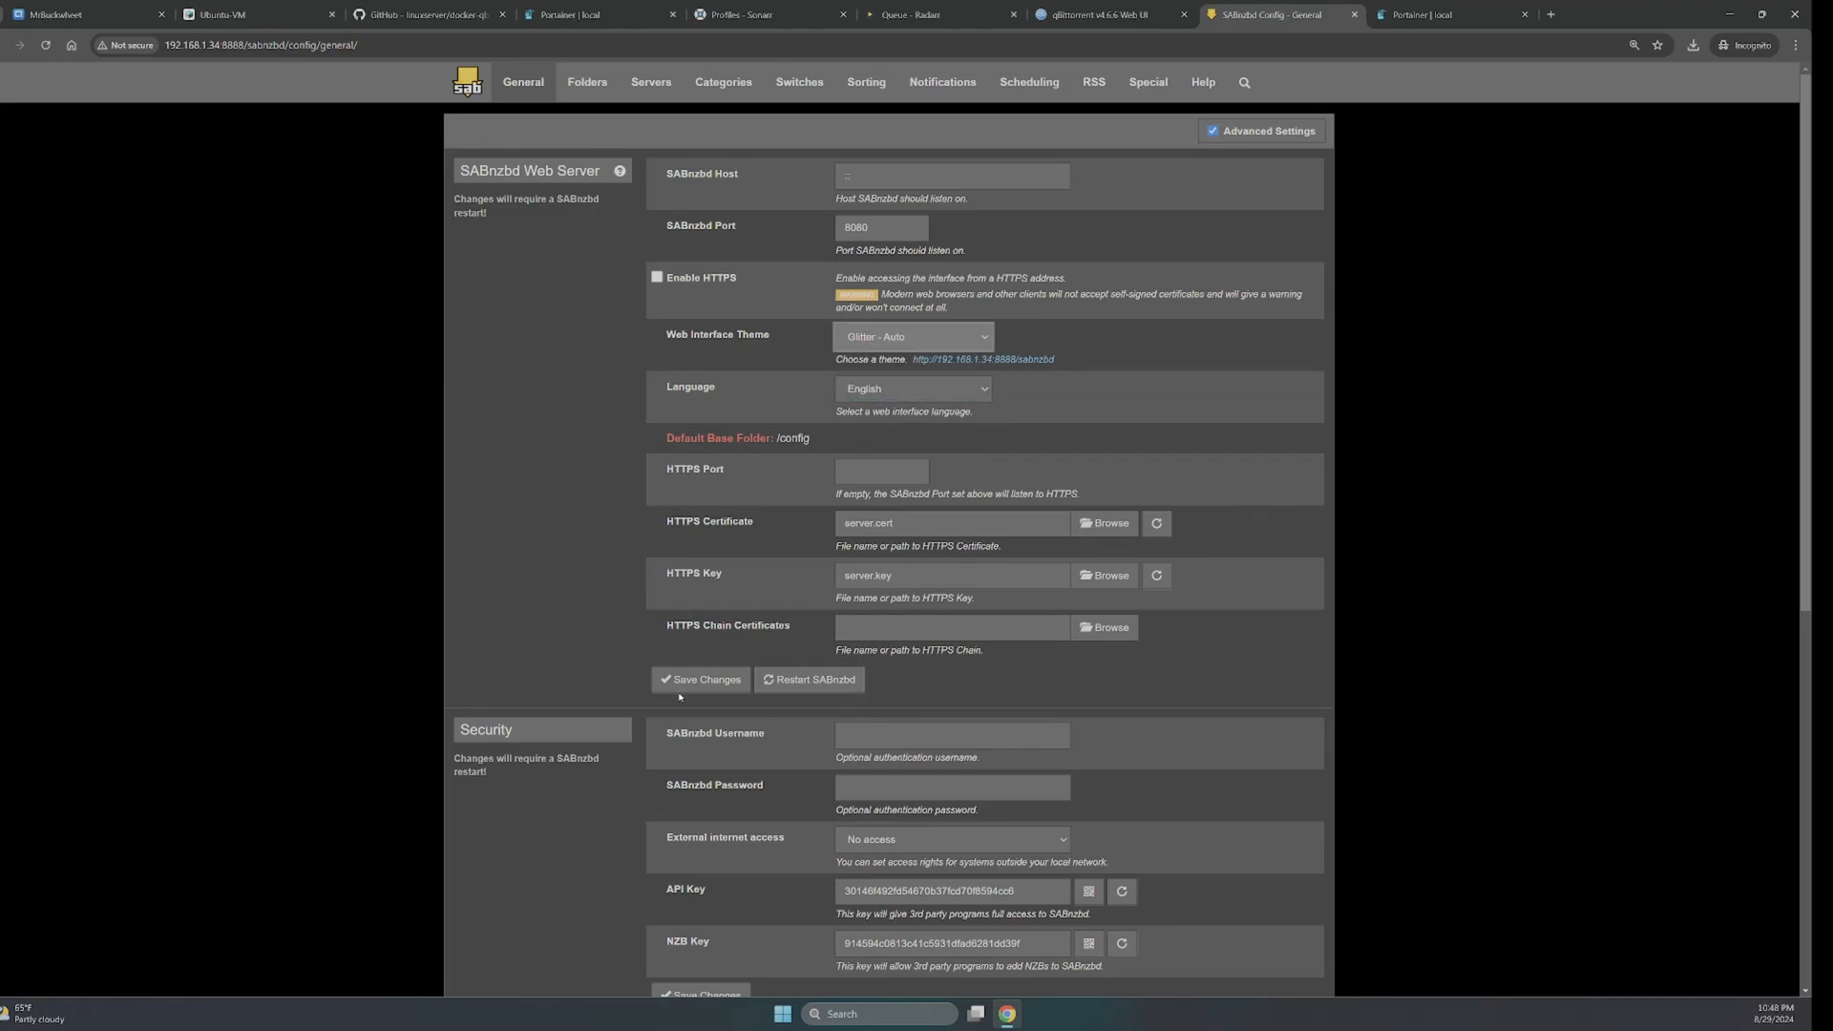
# - Examine the external internet access options in the Security section without changing the selection
pyautogui.scroll(-3, 913, 413)
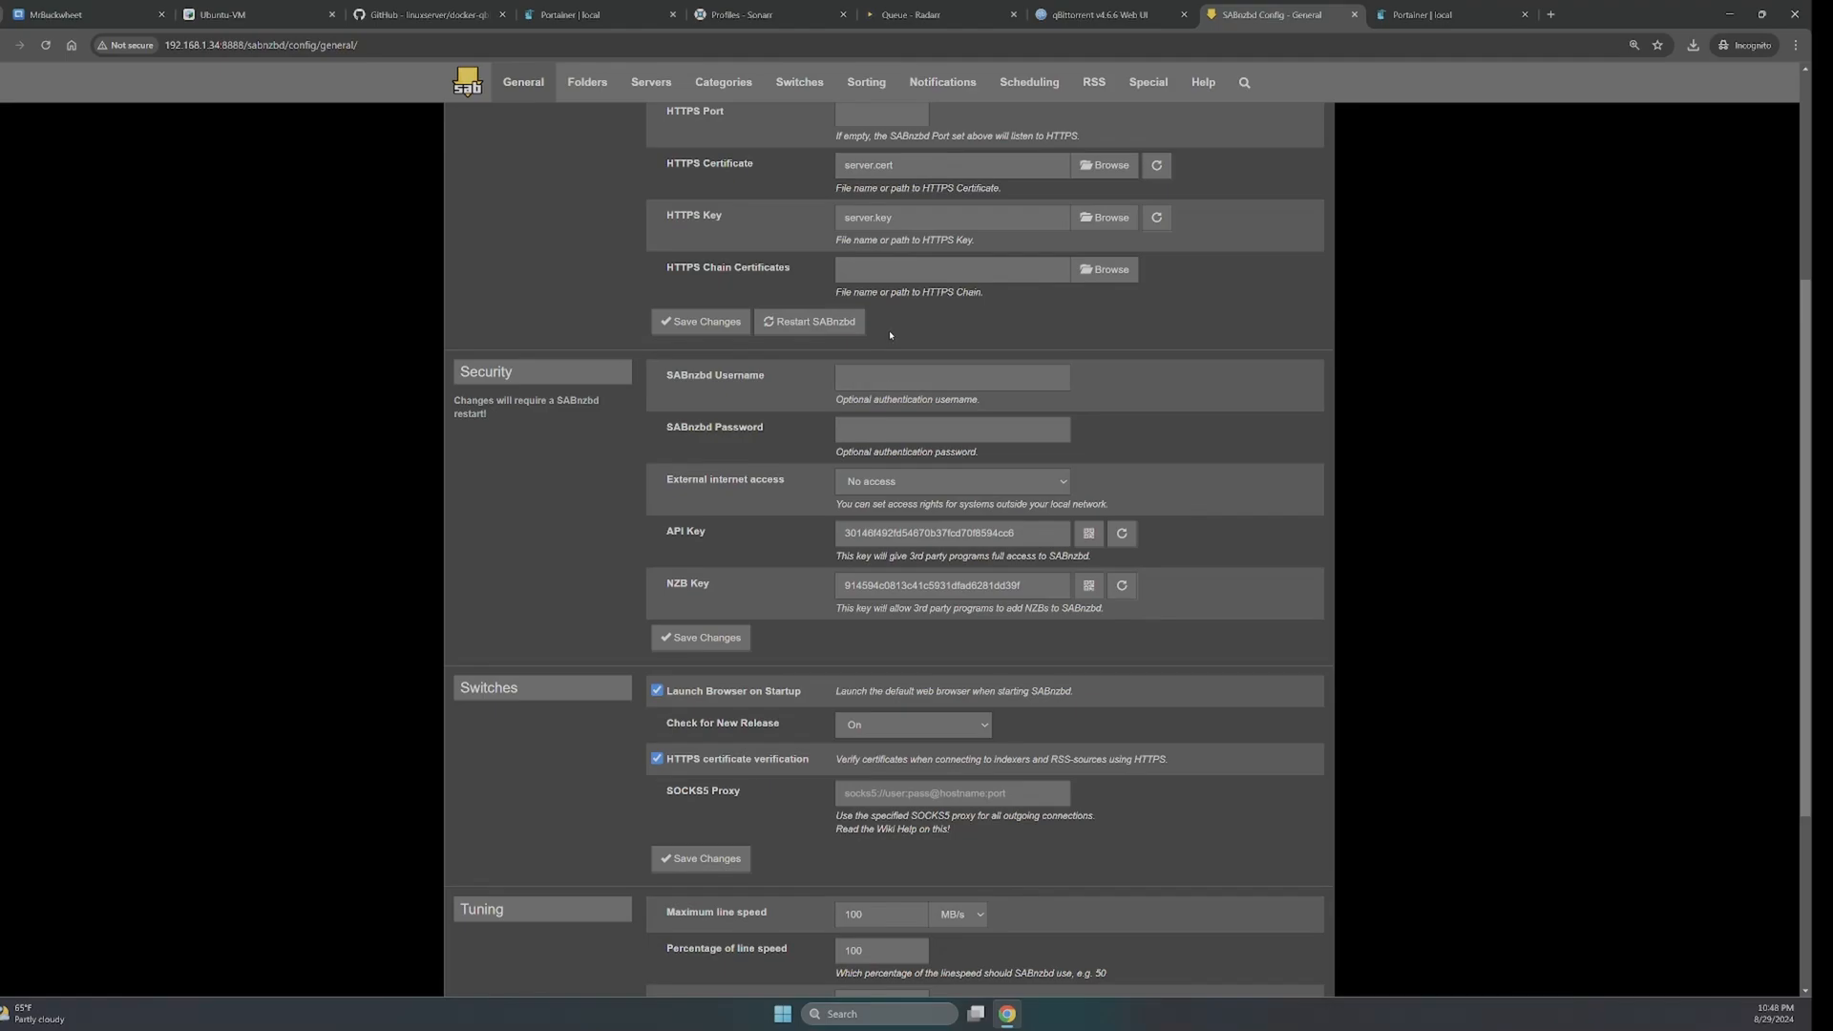
pyautogui.click(883, 484)
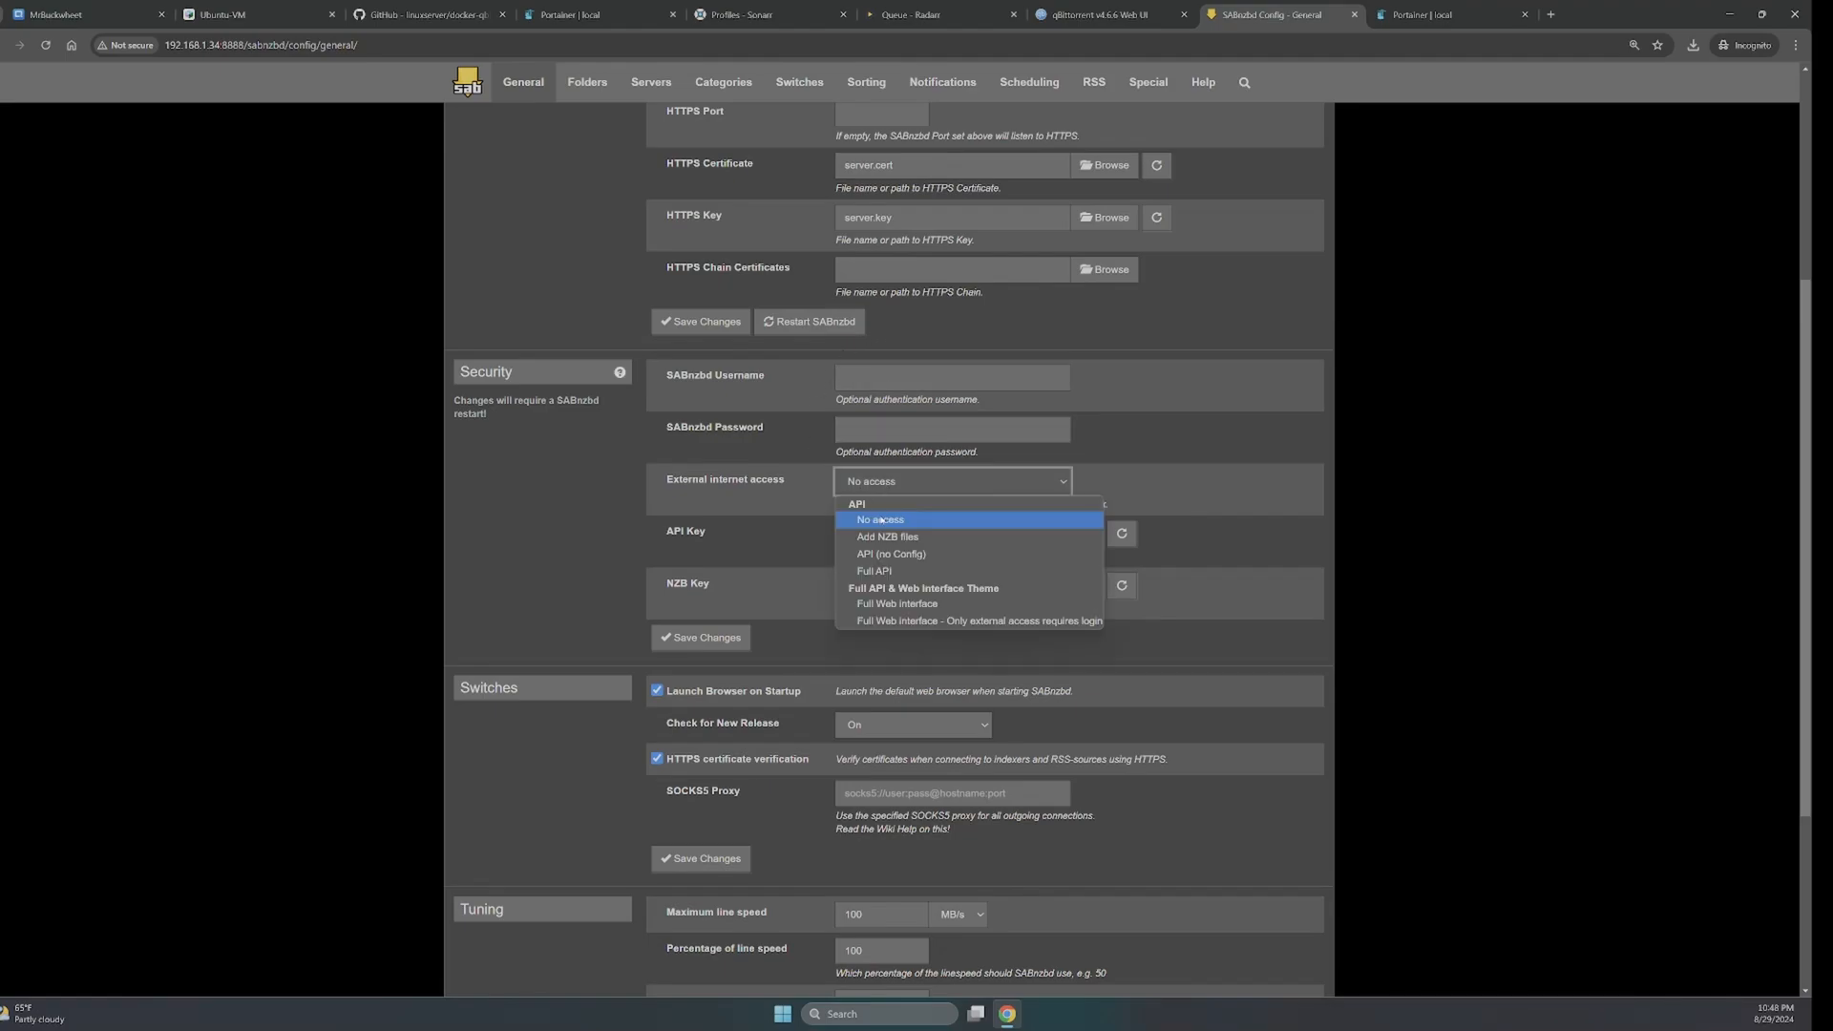
pyautogui.click(1123, 468)
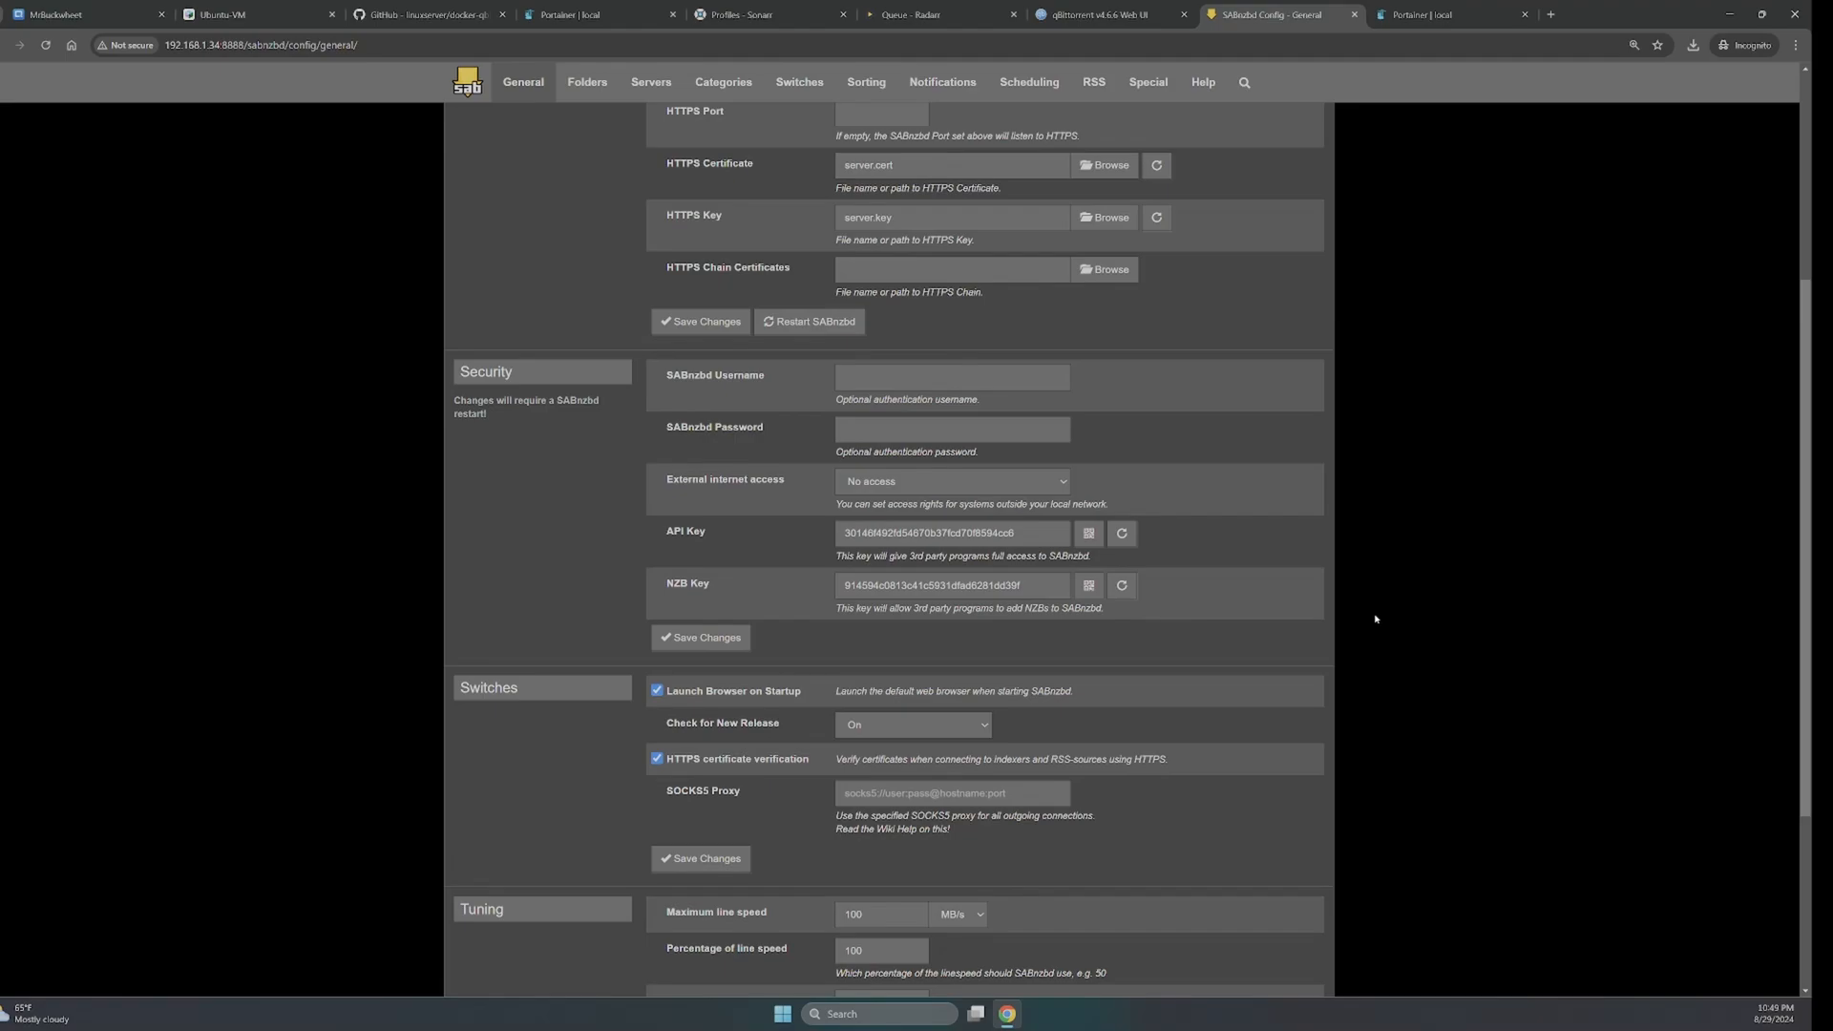
# - In the Tuning section, keep the maximum line speed in MB/s and set the percentage of line speed to 90
pyautogui.scroll(-2, 1189, 639)
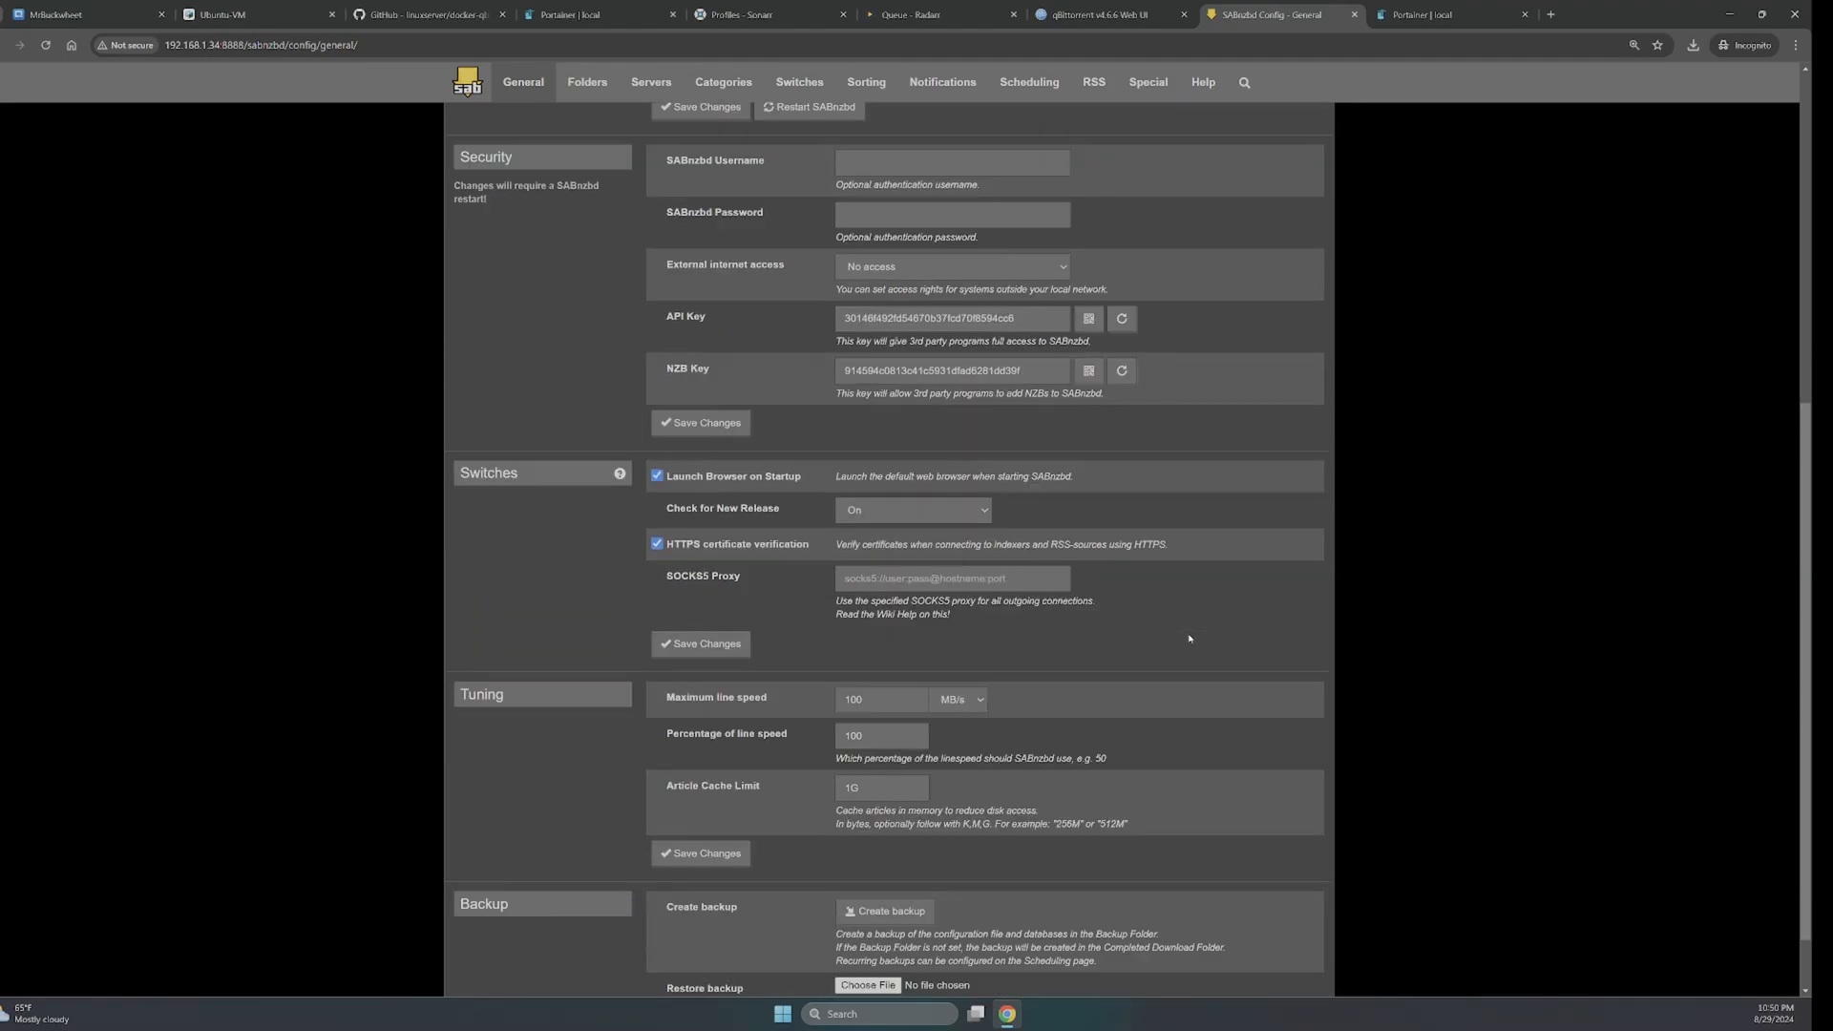
pyautogui.scroll(-1, 1190, 639)
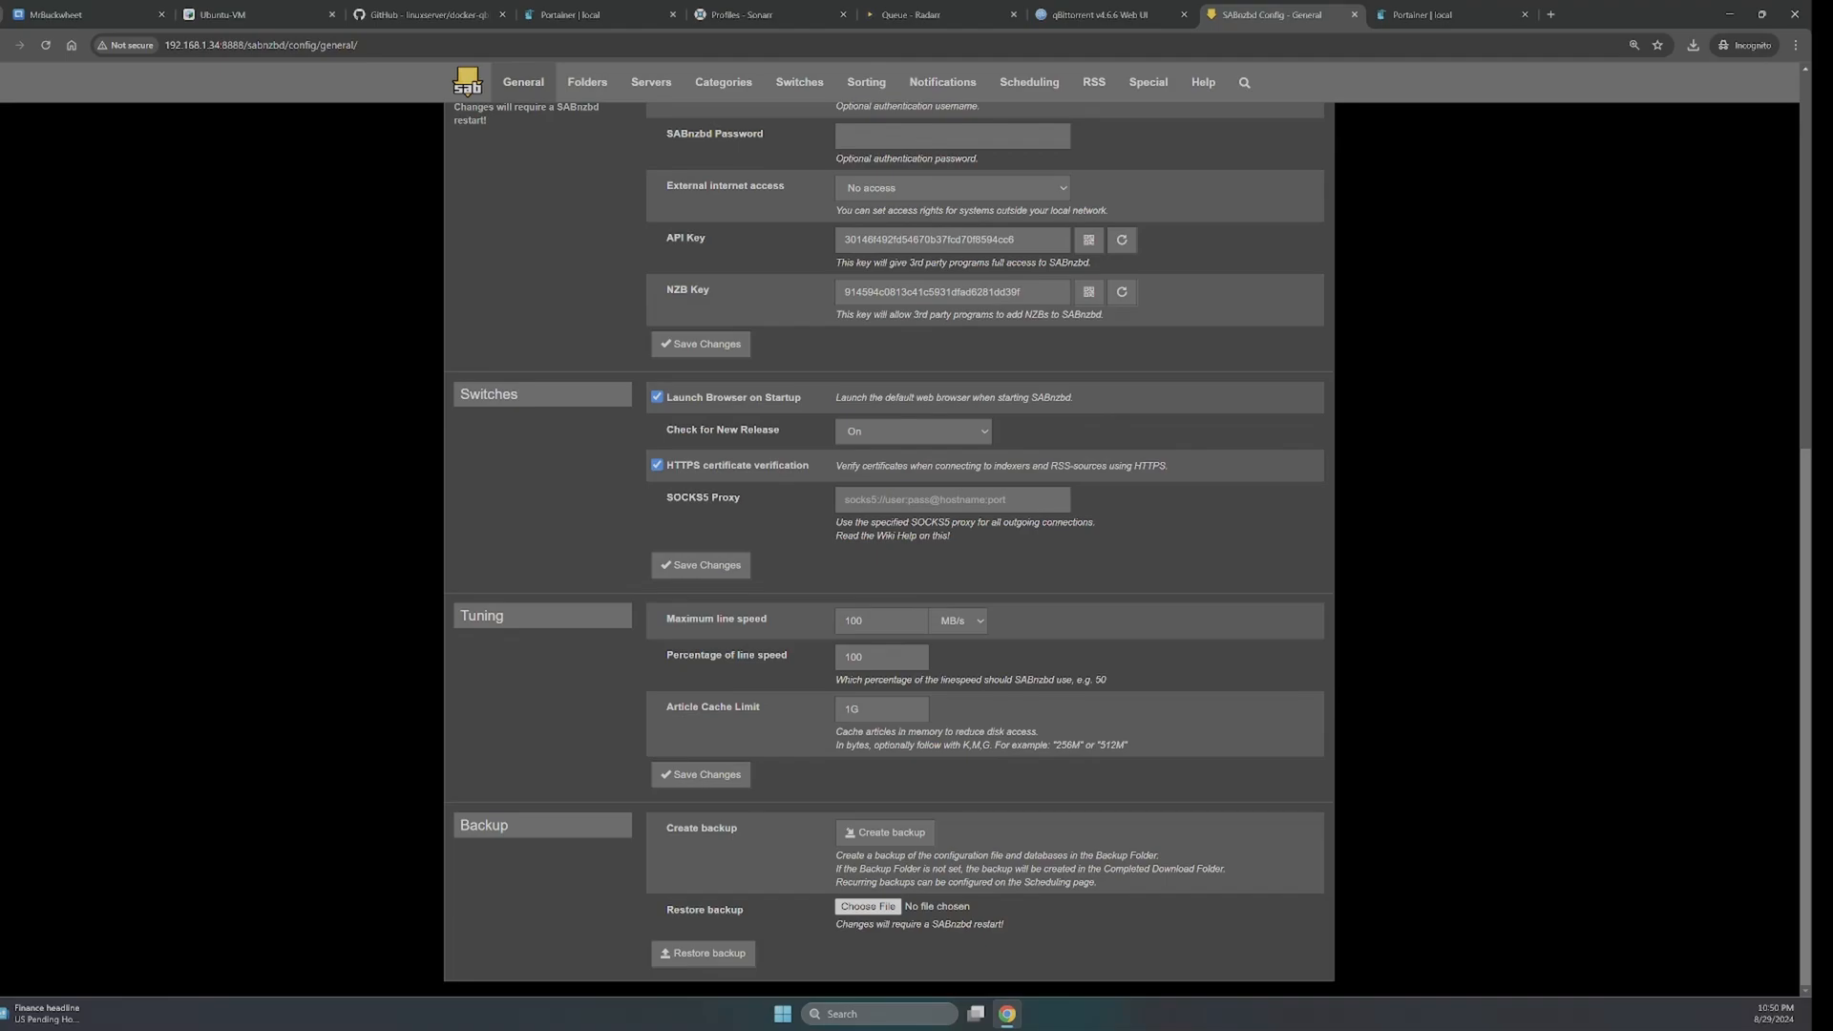
pyautogui.click(879, 625)
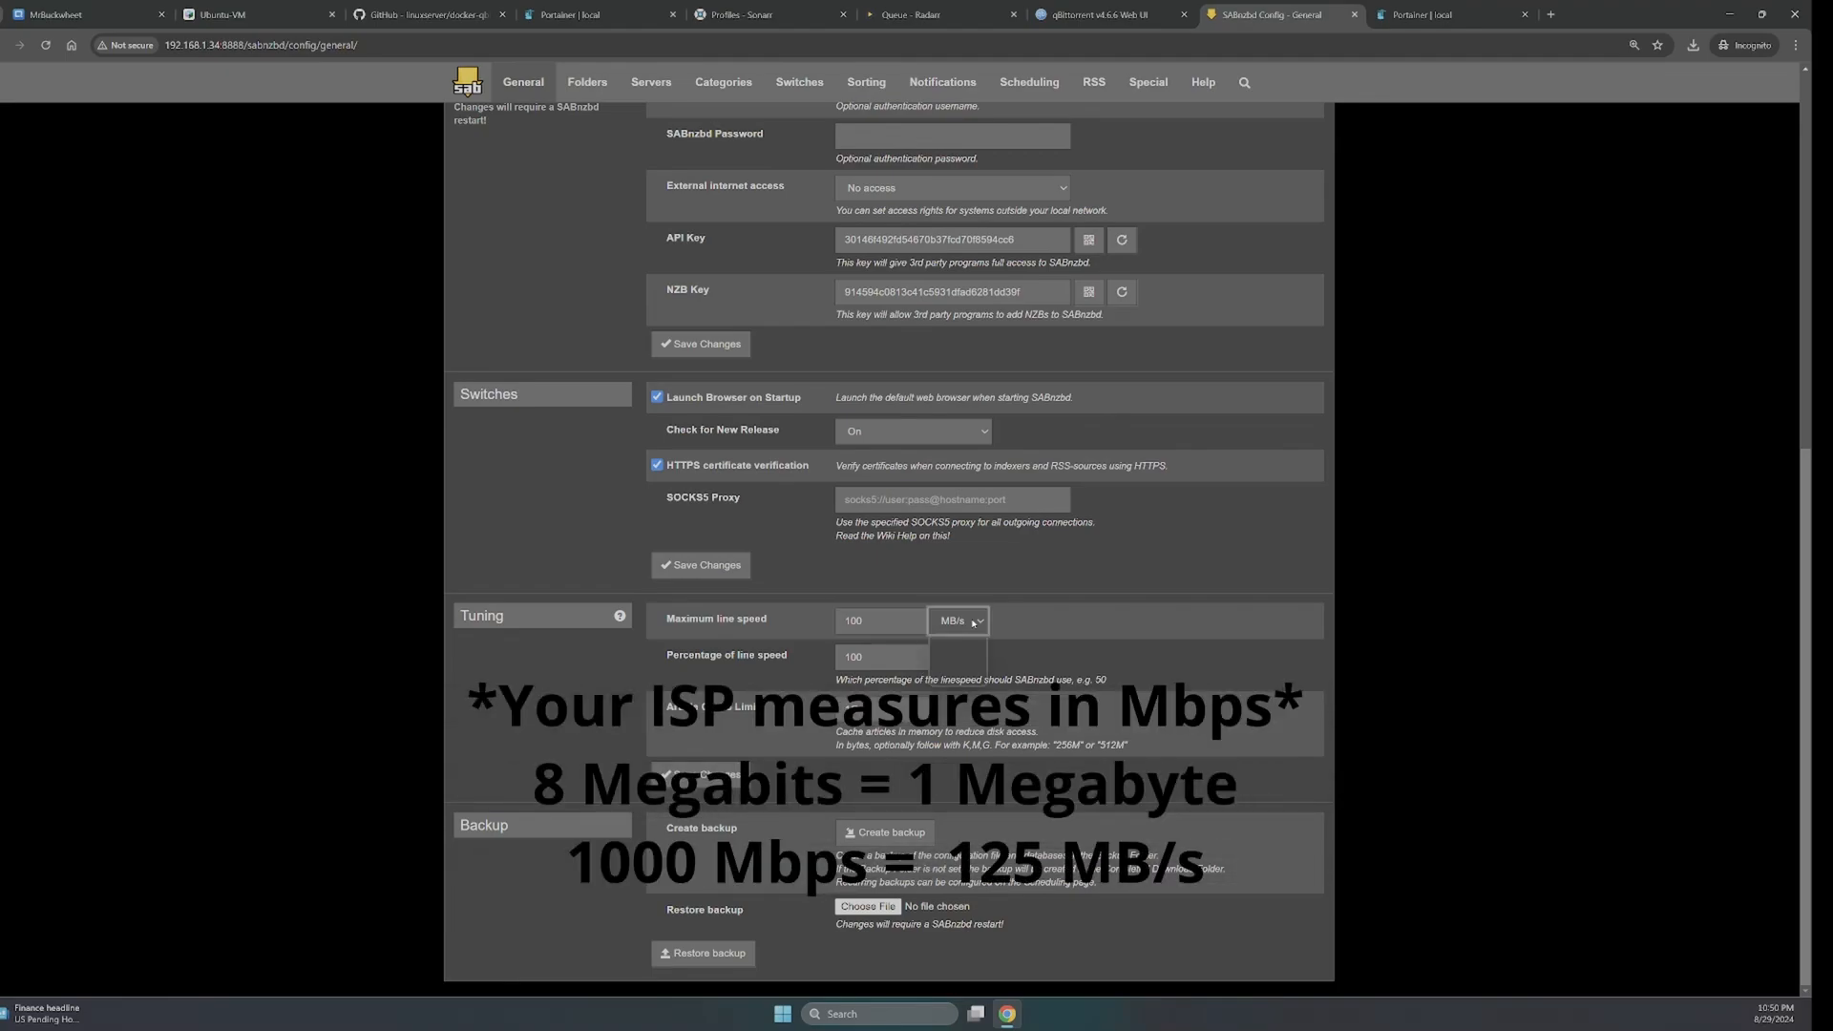
pyautogui.click(974, 622)
pyautogui.click(954, 677)
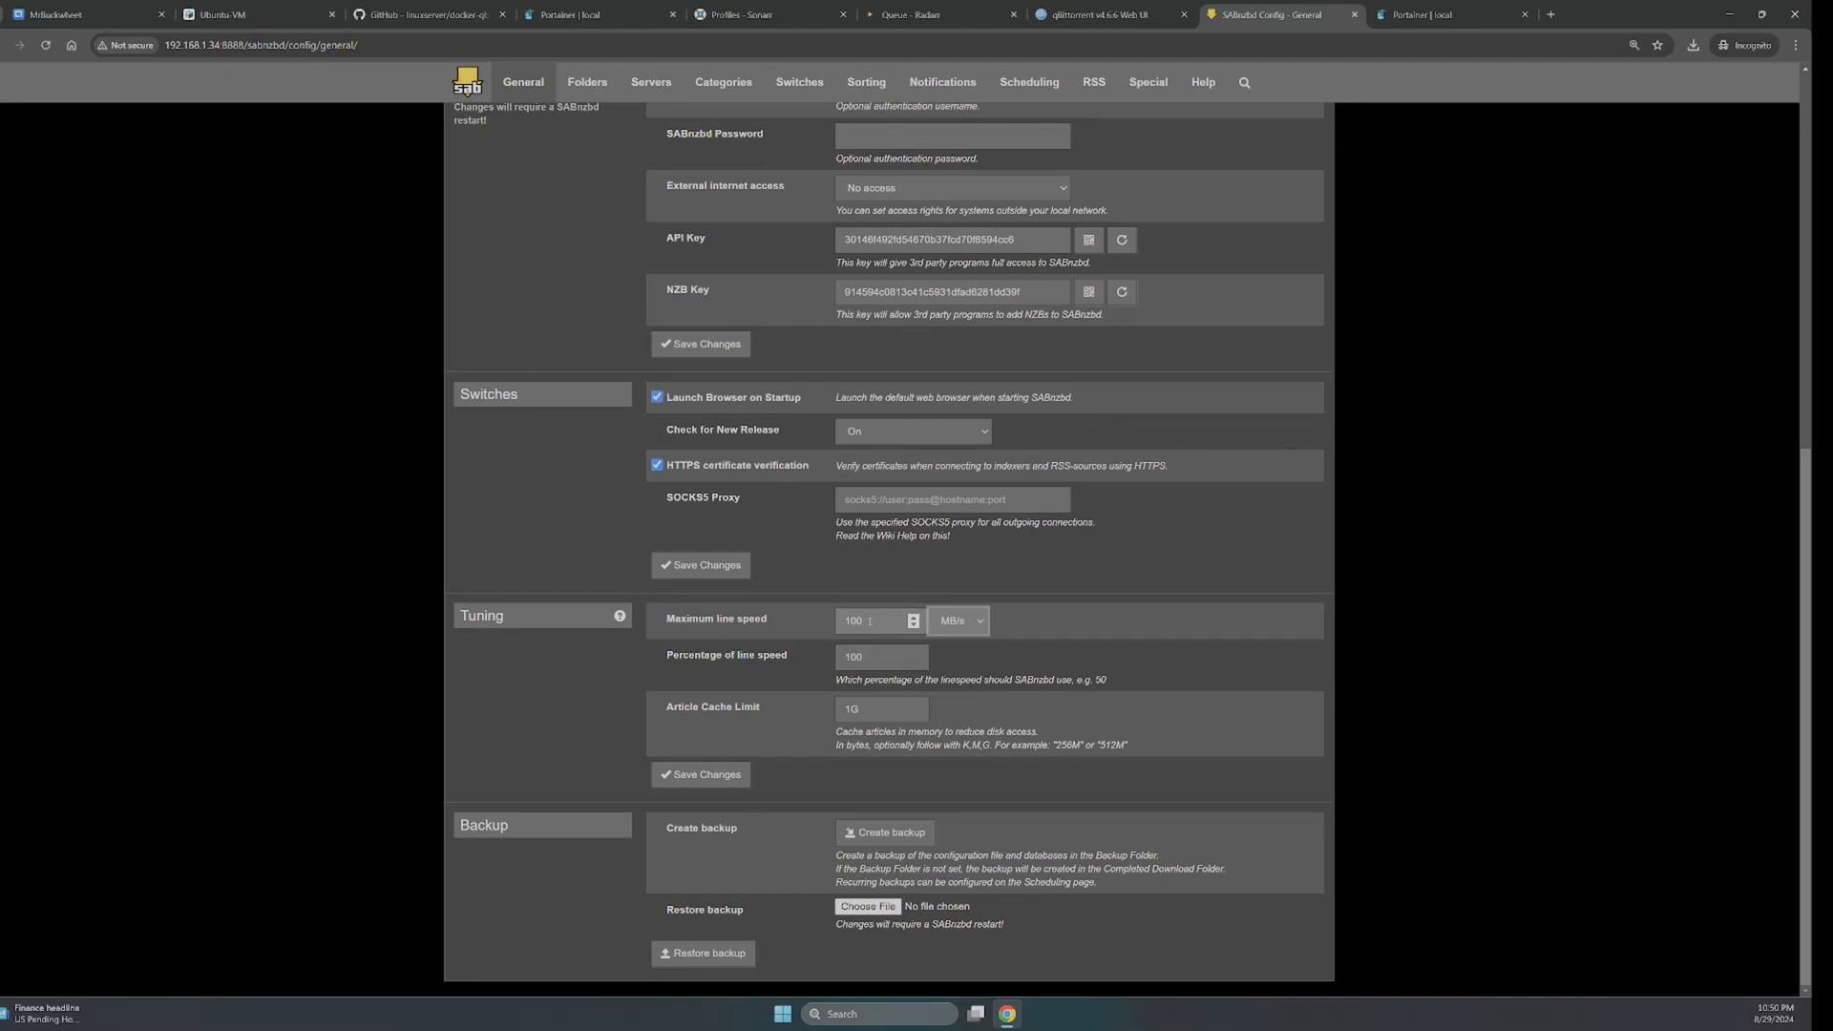
pyautogui.press('Tab')
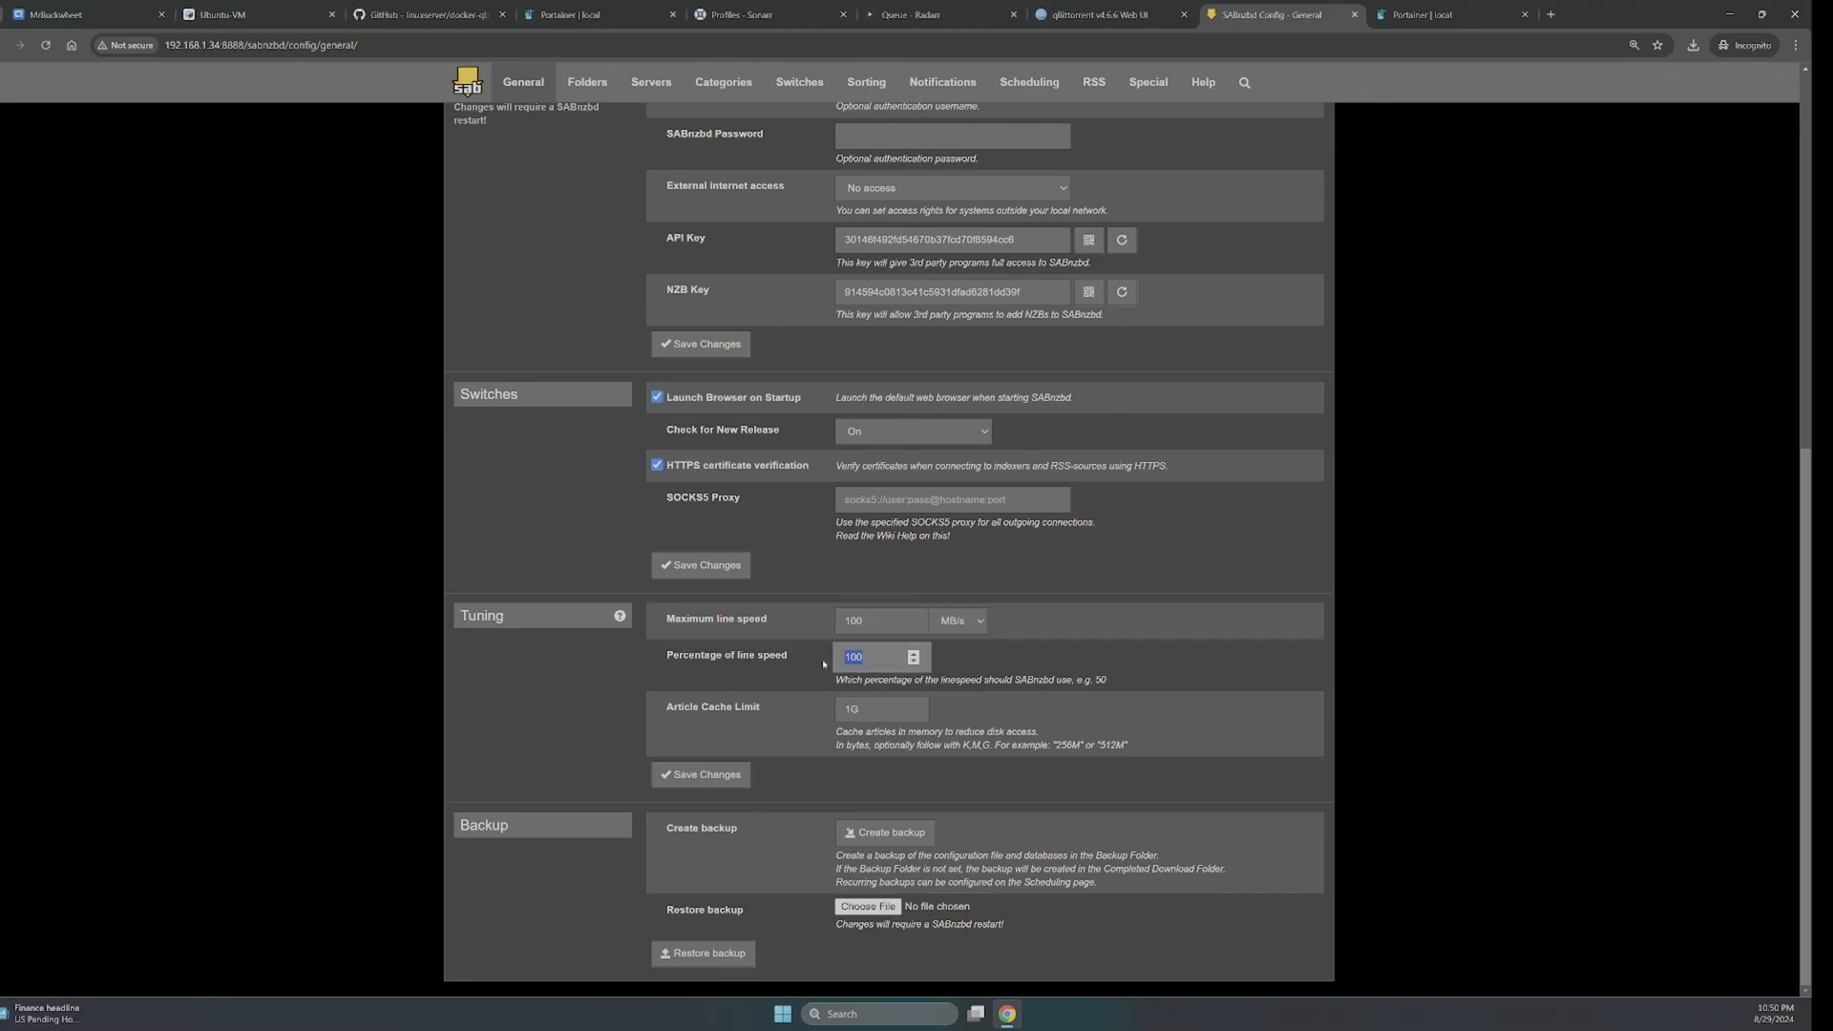
pyautogui.write('90')
pyautogui.click(1129, 670)
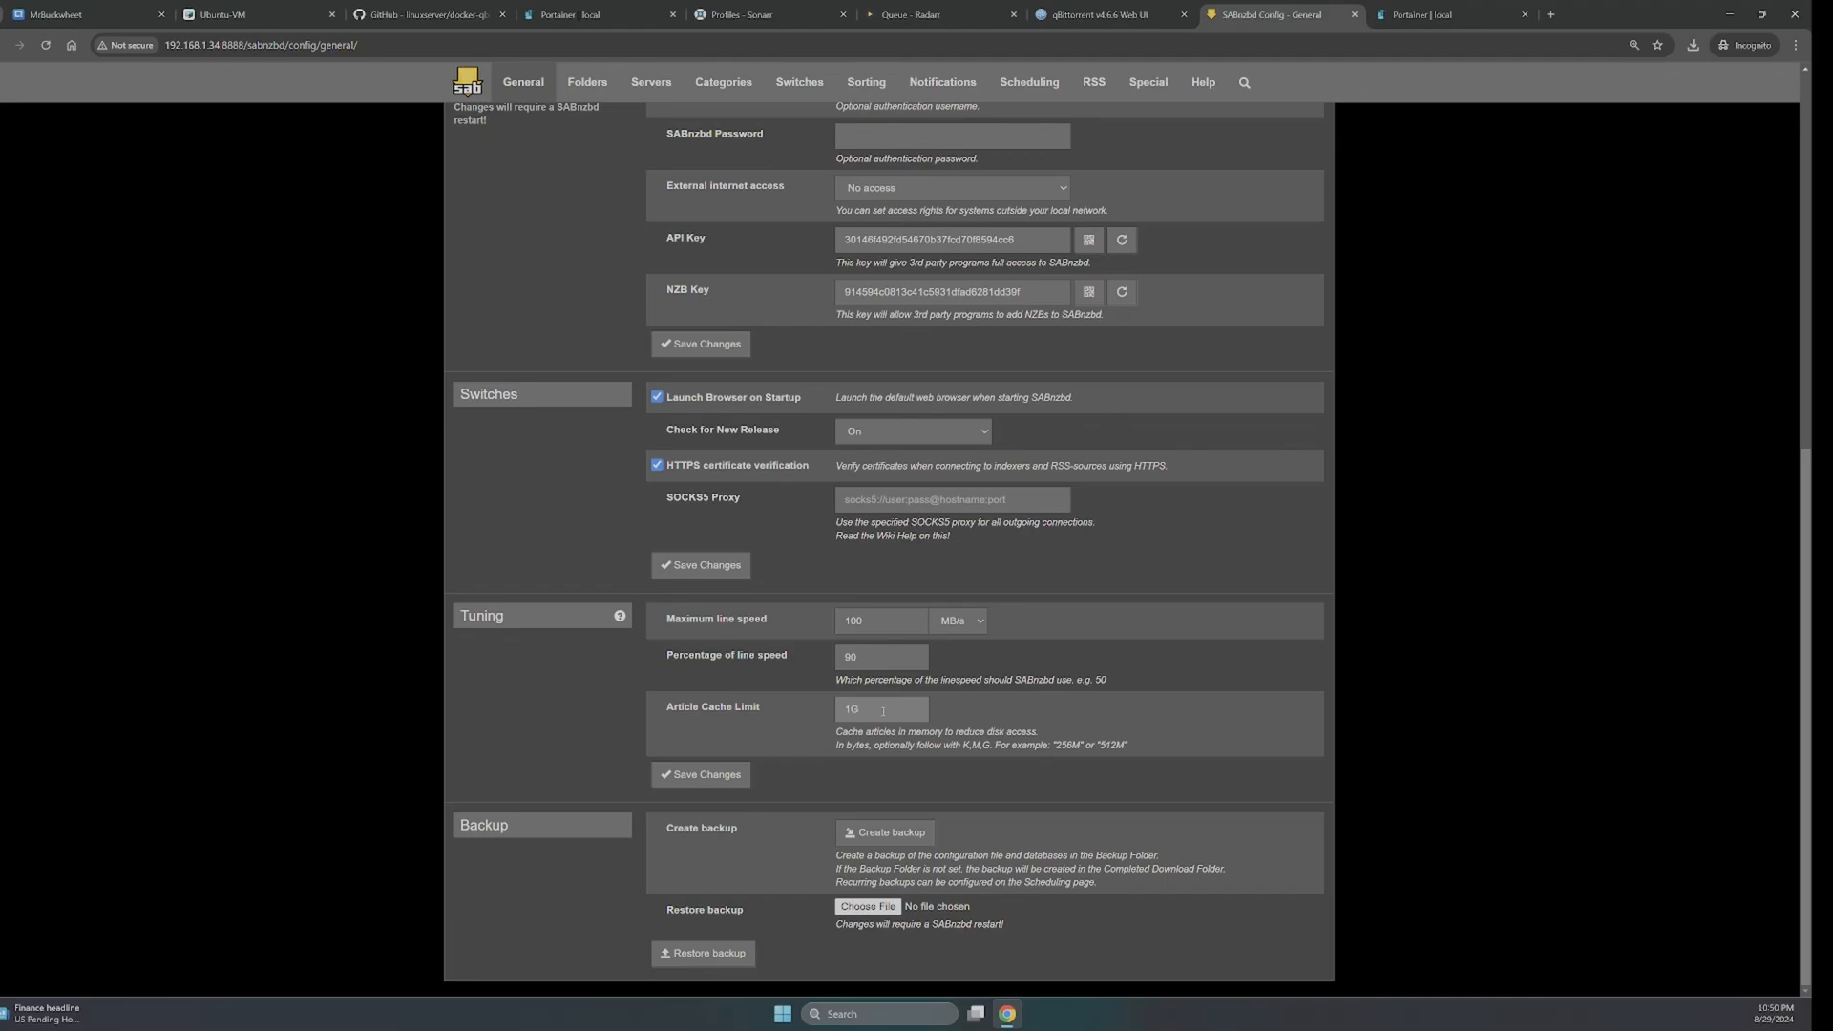
# - Set the article cache limit to 4G and save the tuning settings
pyautogui.doubleClick(883, 711)
pyautogui.write('4')
pyautogui.click(705, 774)
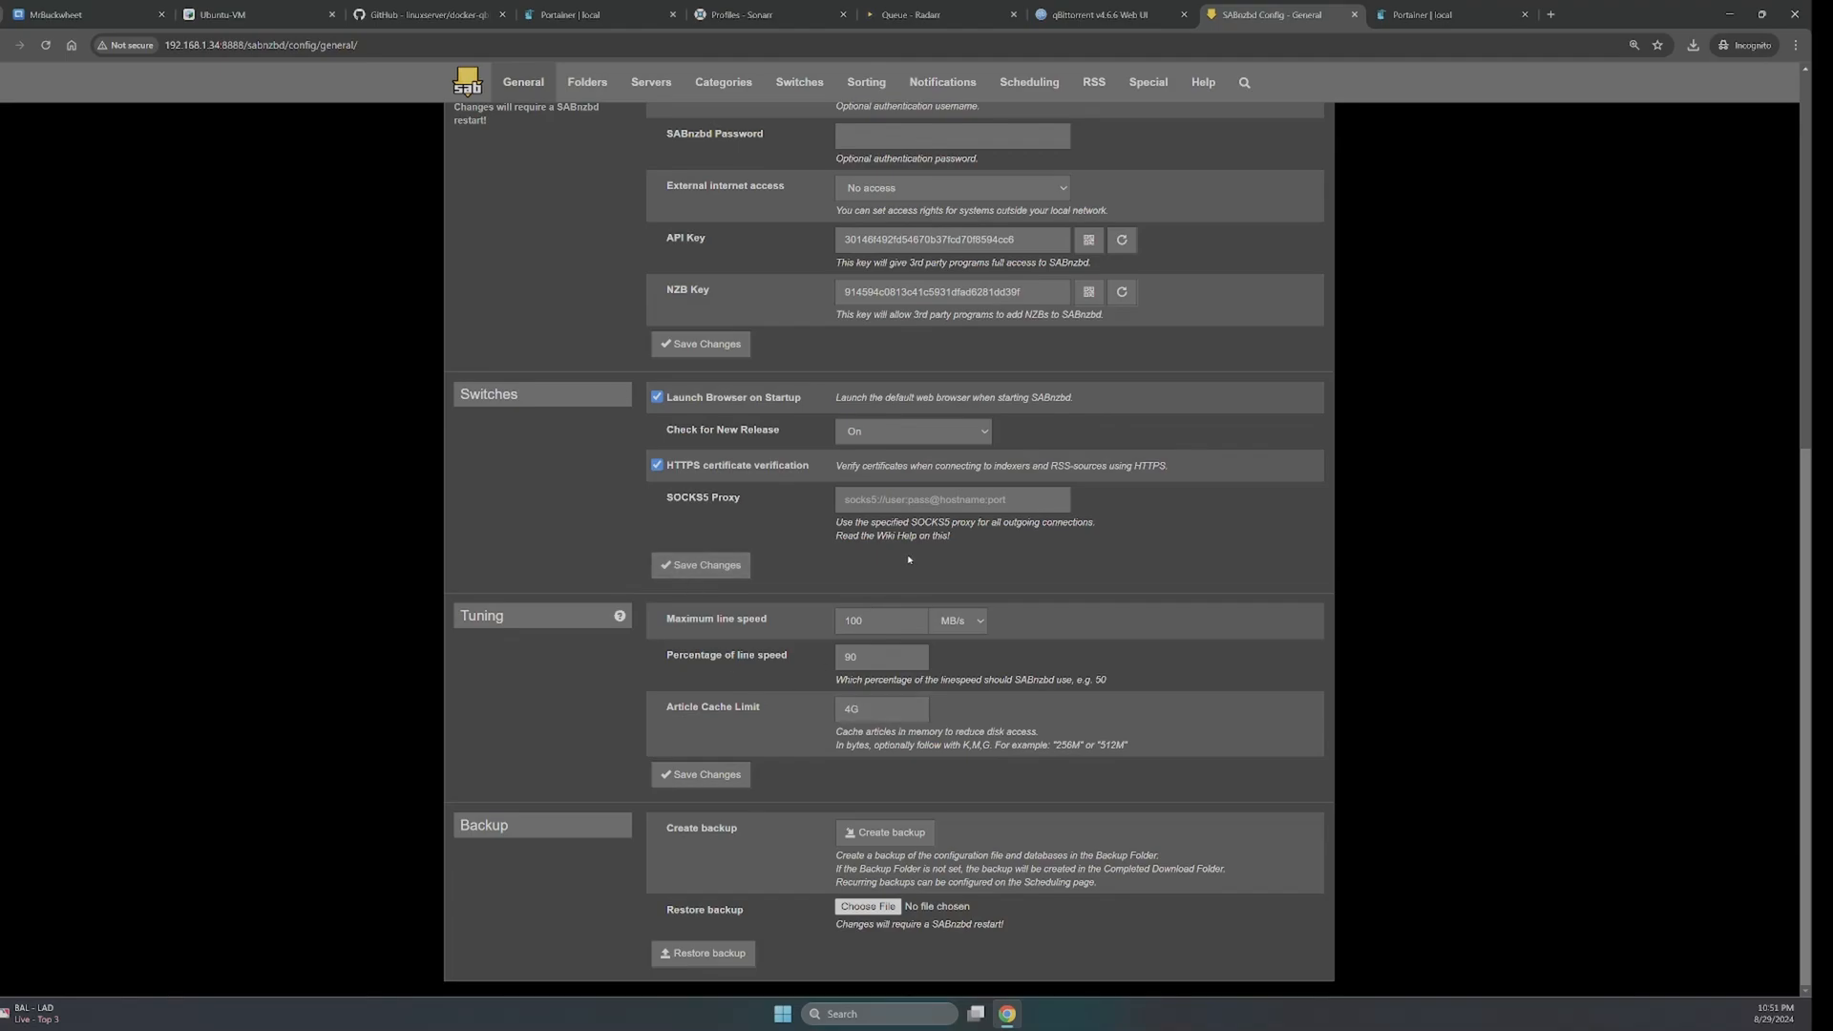
# - In the folder settings, set the permissions for completed downloads to 777 and save the changes
pyautogui.scroll(7, 642, 105)
pyautogui.click(600, 93)
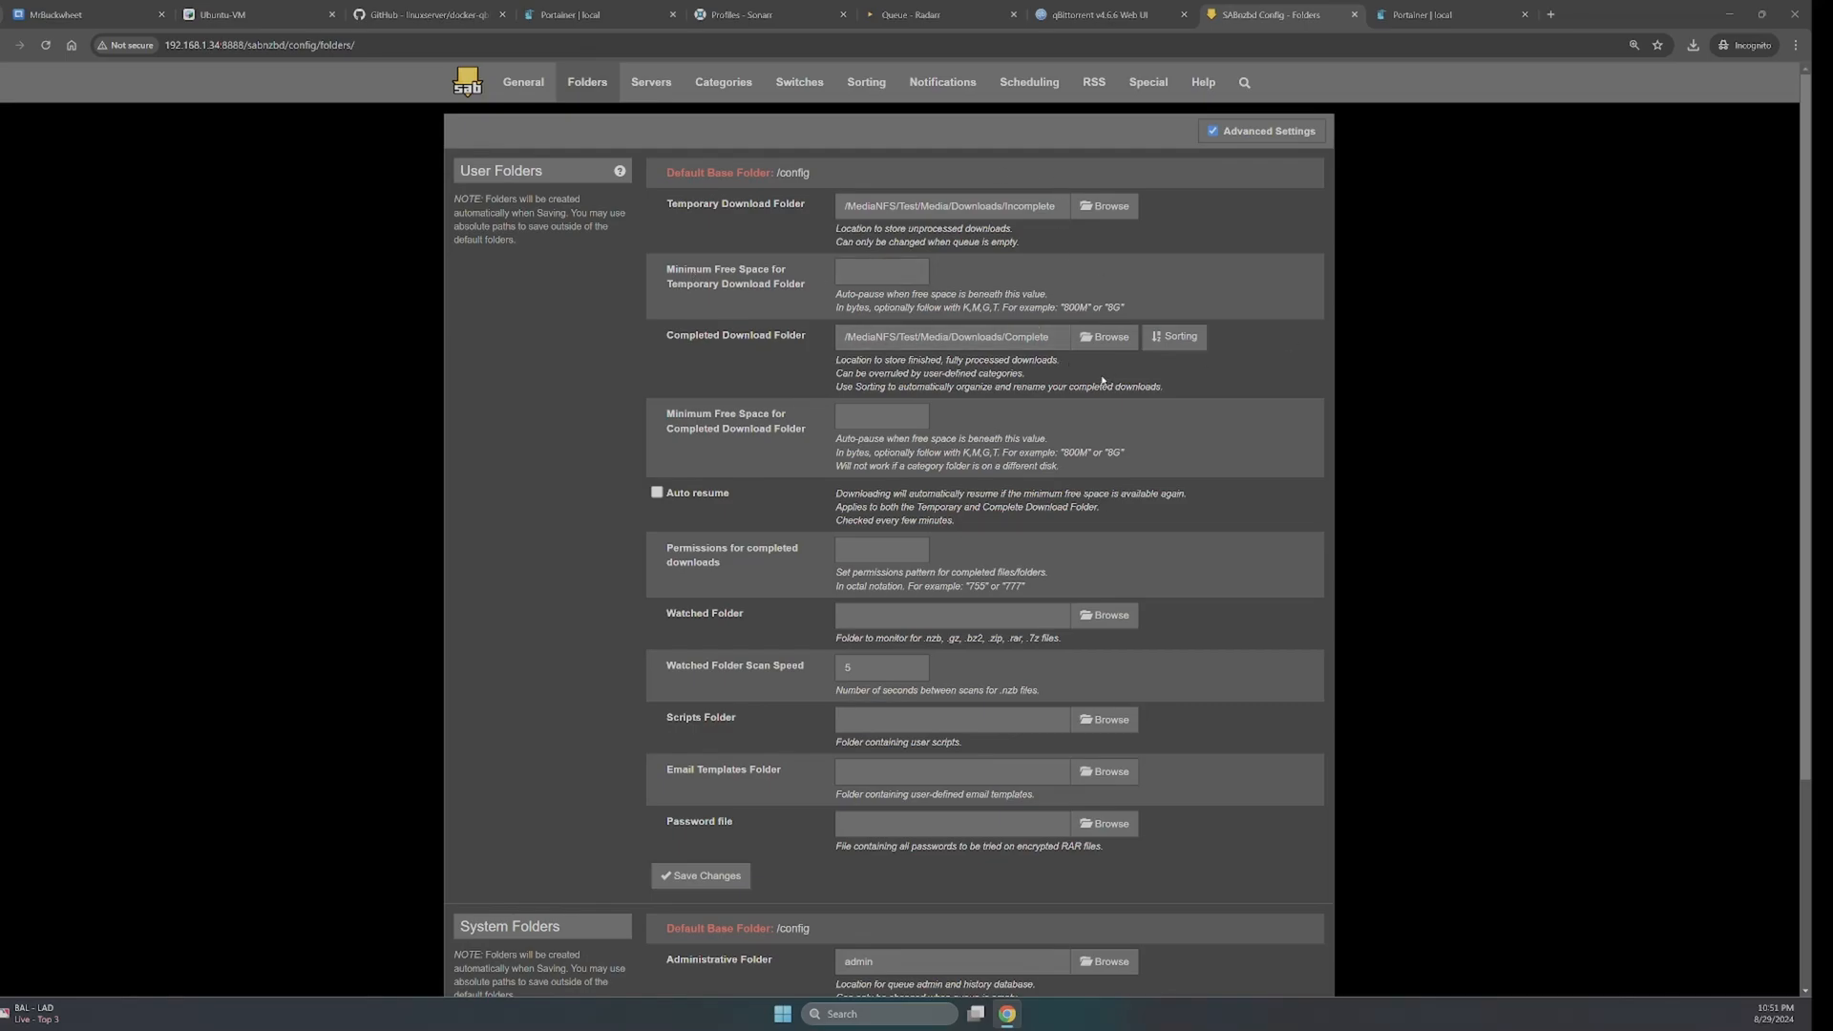
pyautogui.click(862, 554)
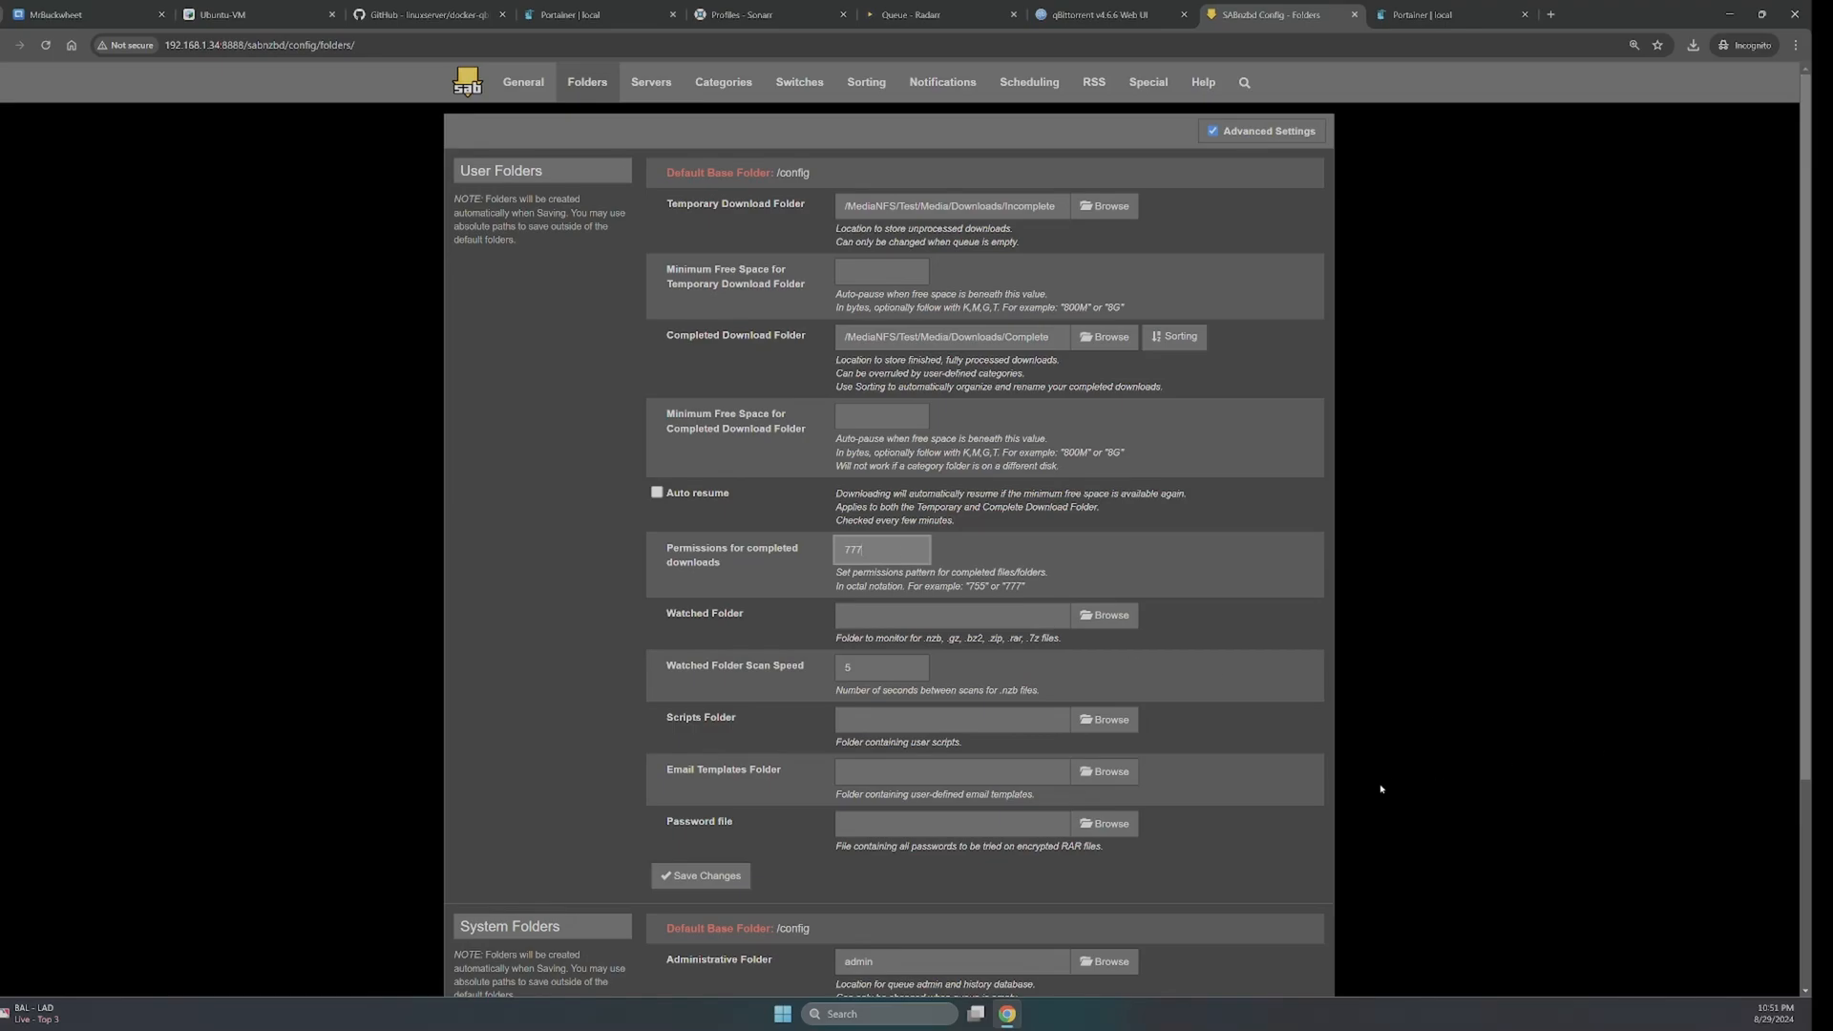
pyautogui.click(723, 877)
# - Look over the system folder settings, the configured news server and the category list
pyautogui.scroll(-2, 734, 809)
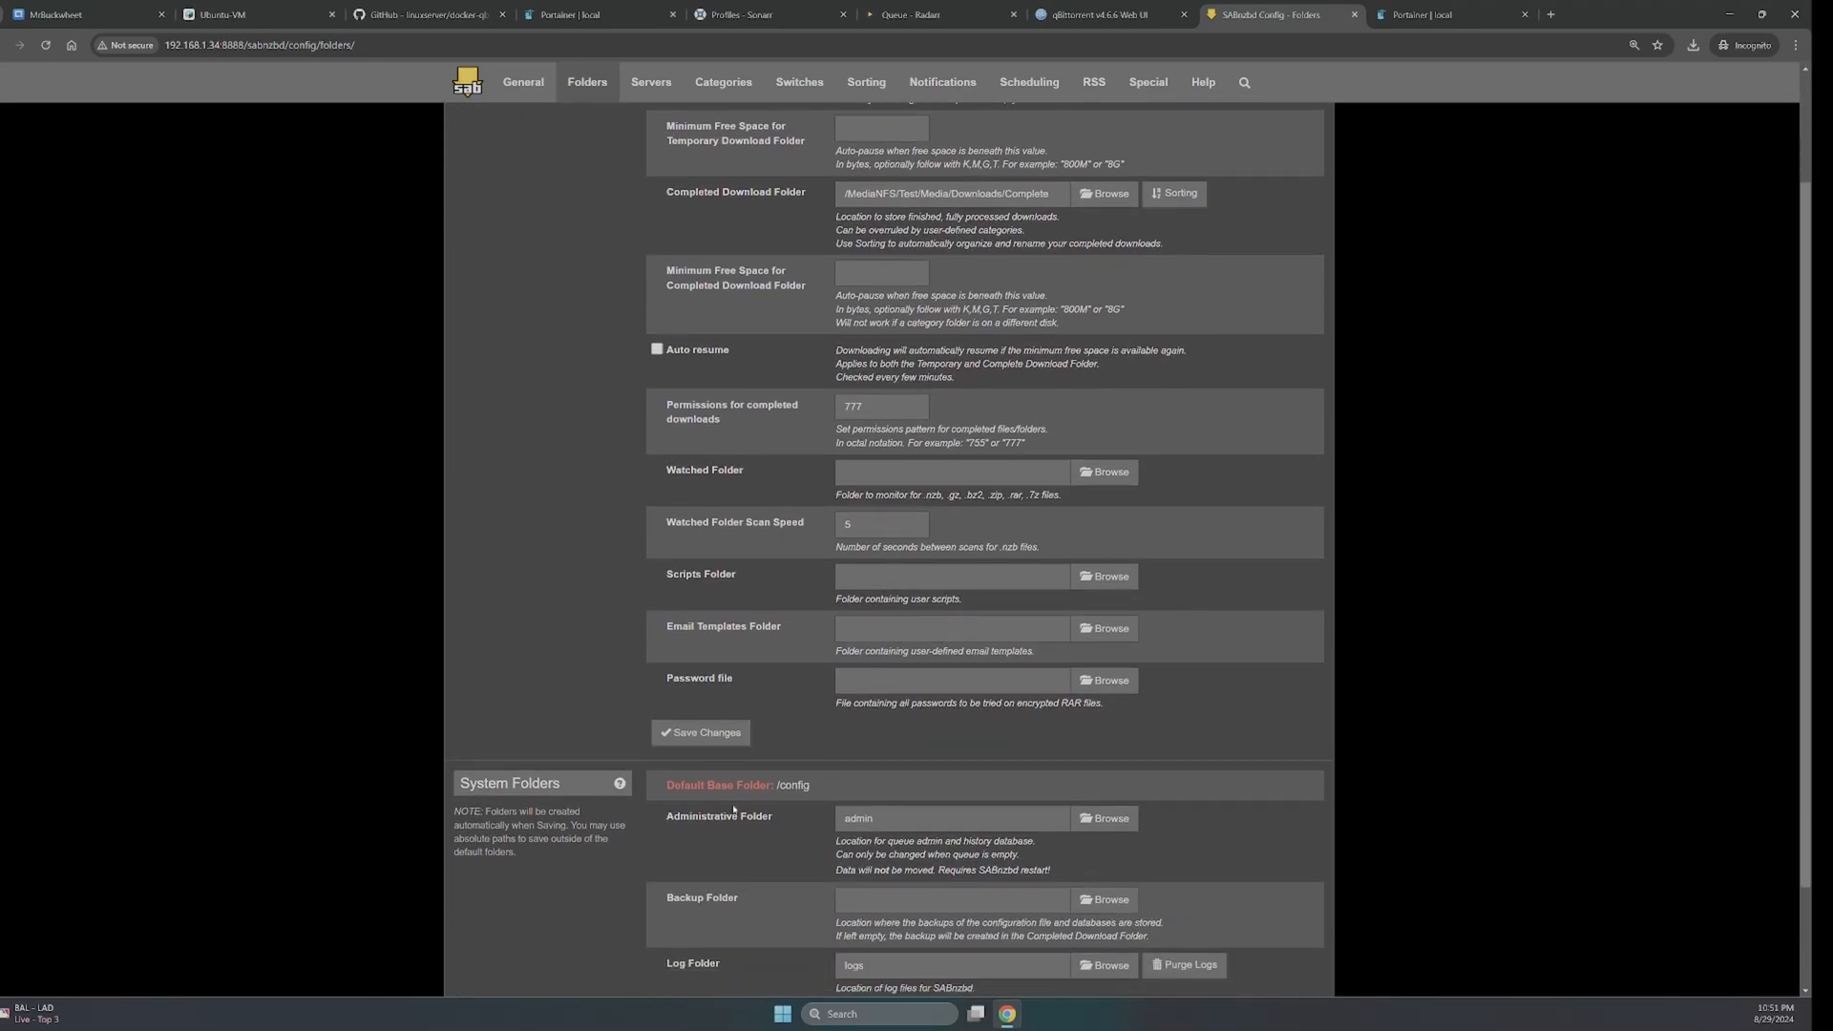
pyautogui.scroll(-2, 734, 809)
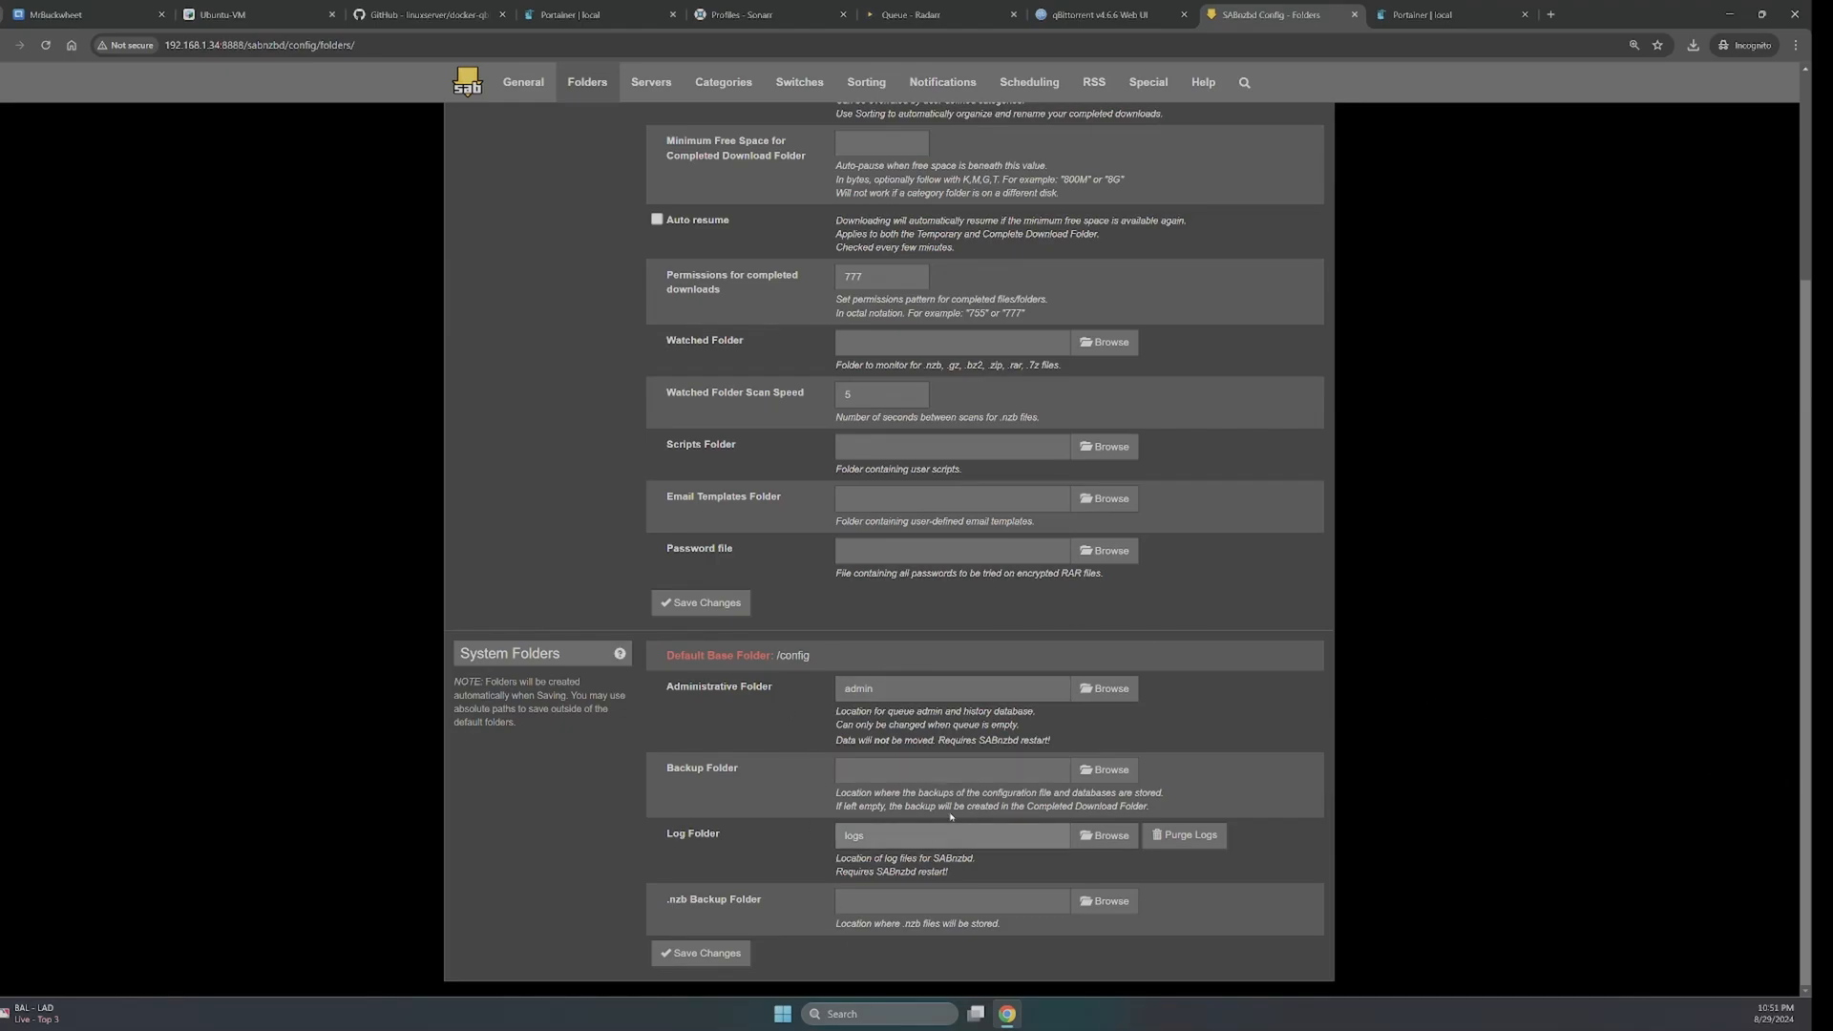
pyautogui.scroll(3, 1016, 601)
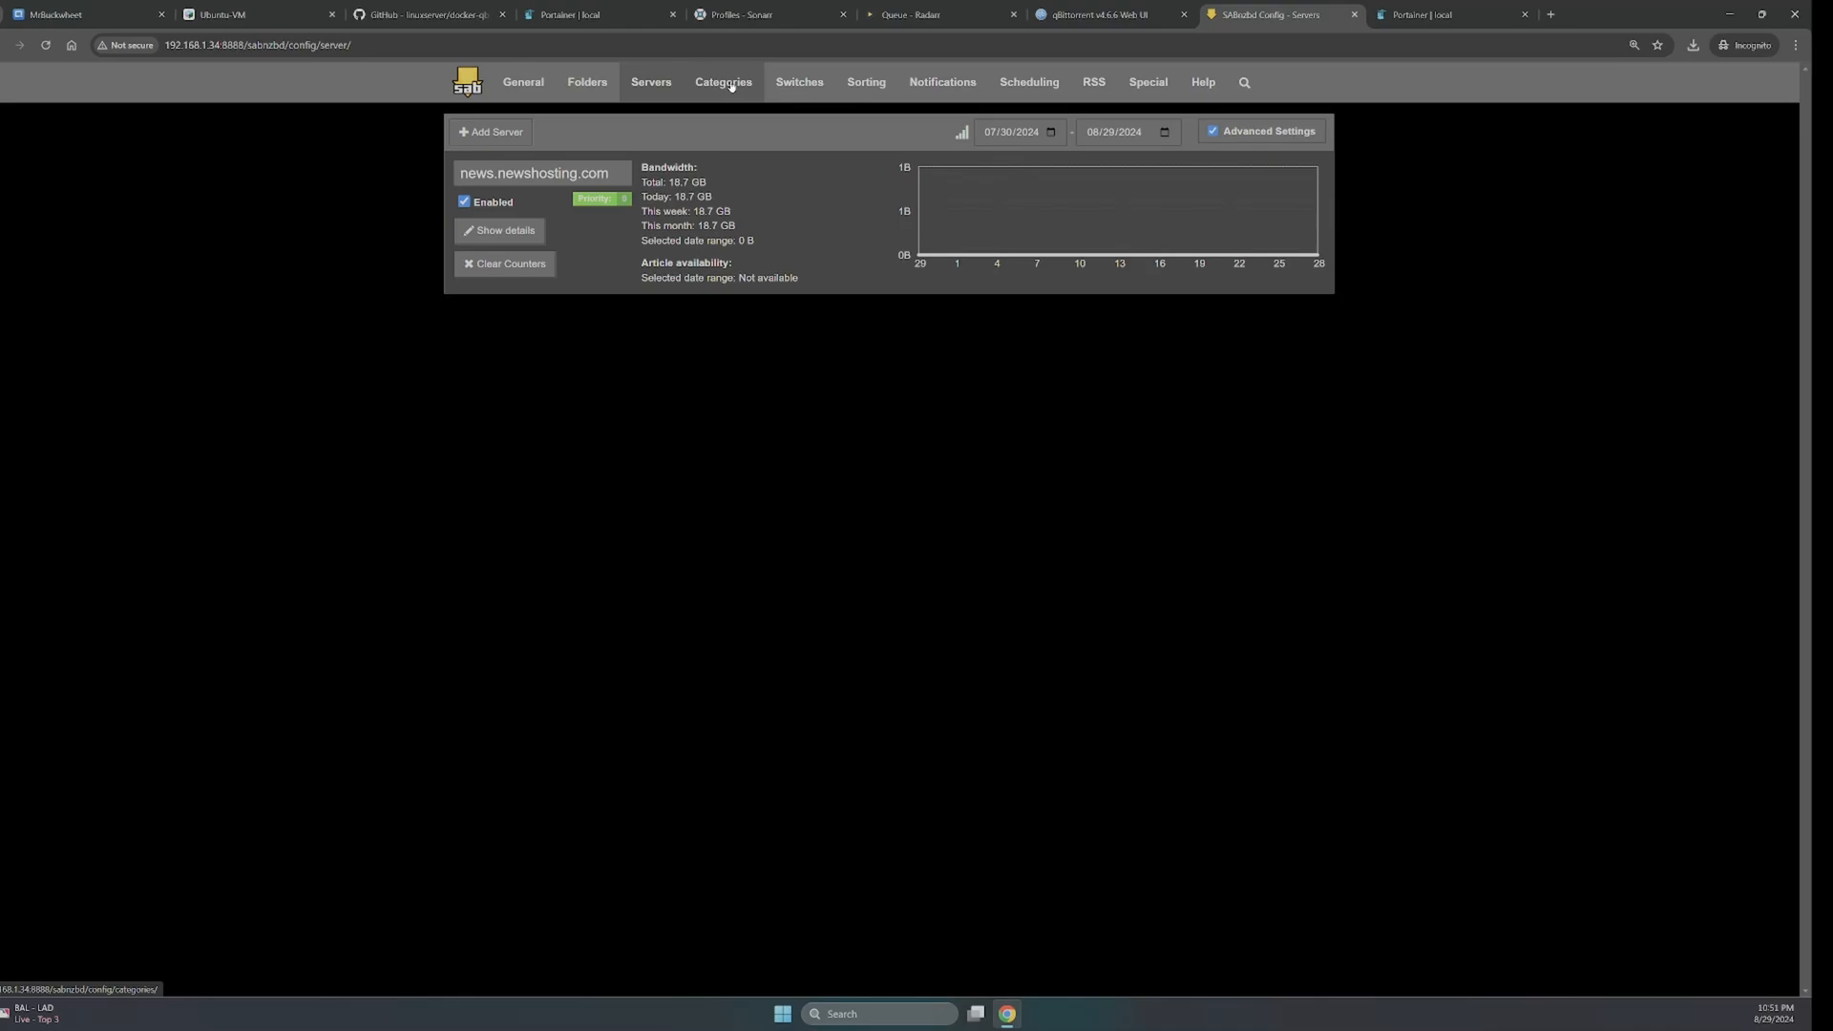
pyautogui.click(731, 84)
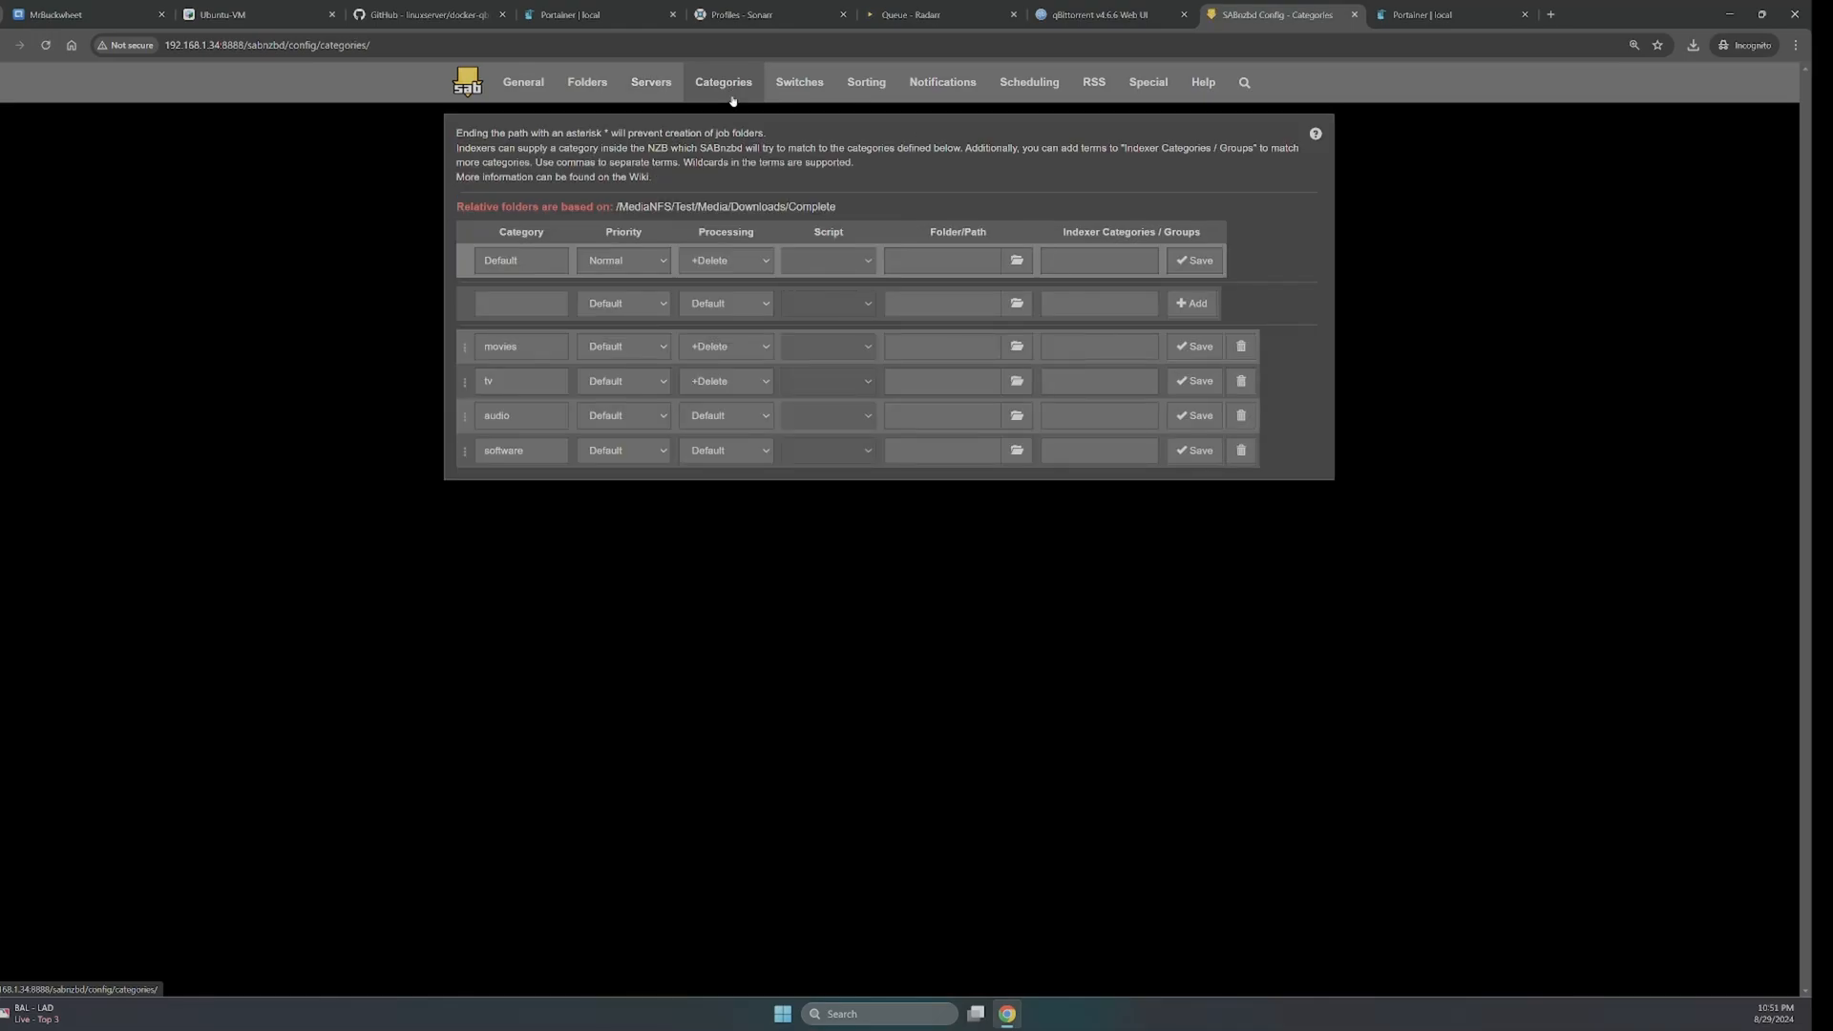
pyautogui.click(657, 96)
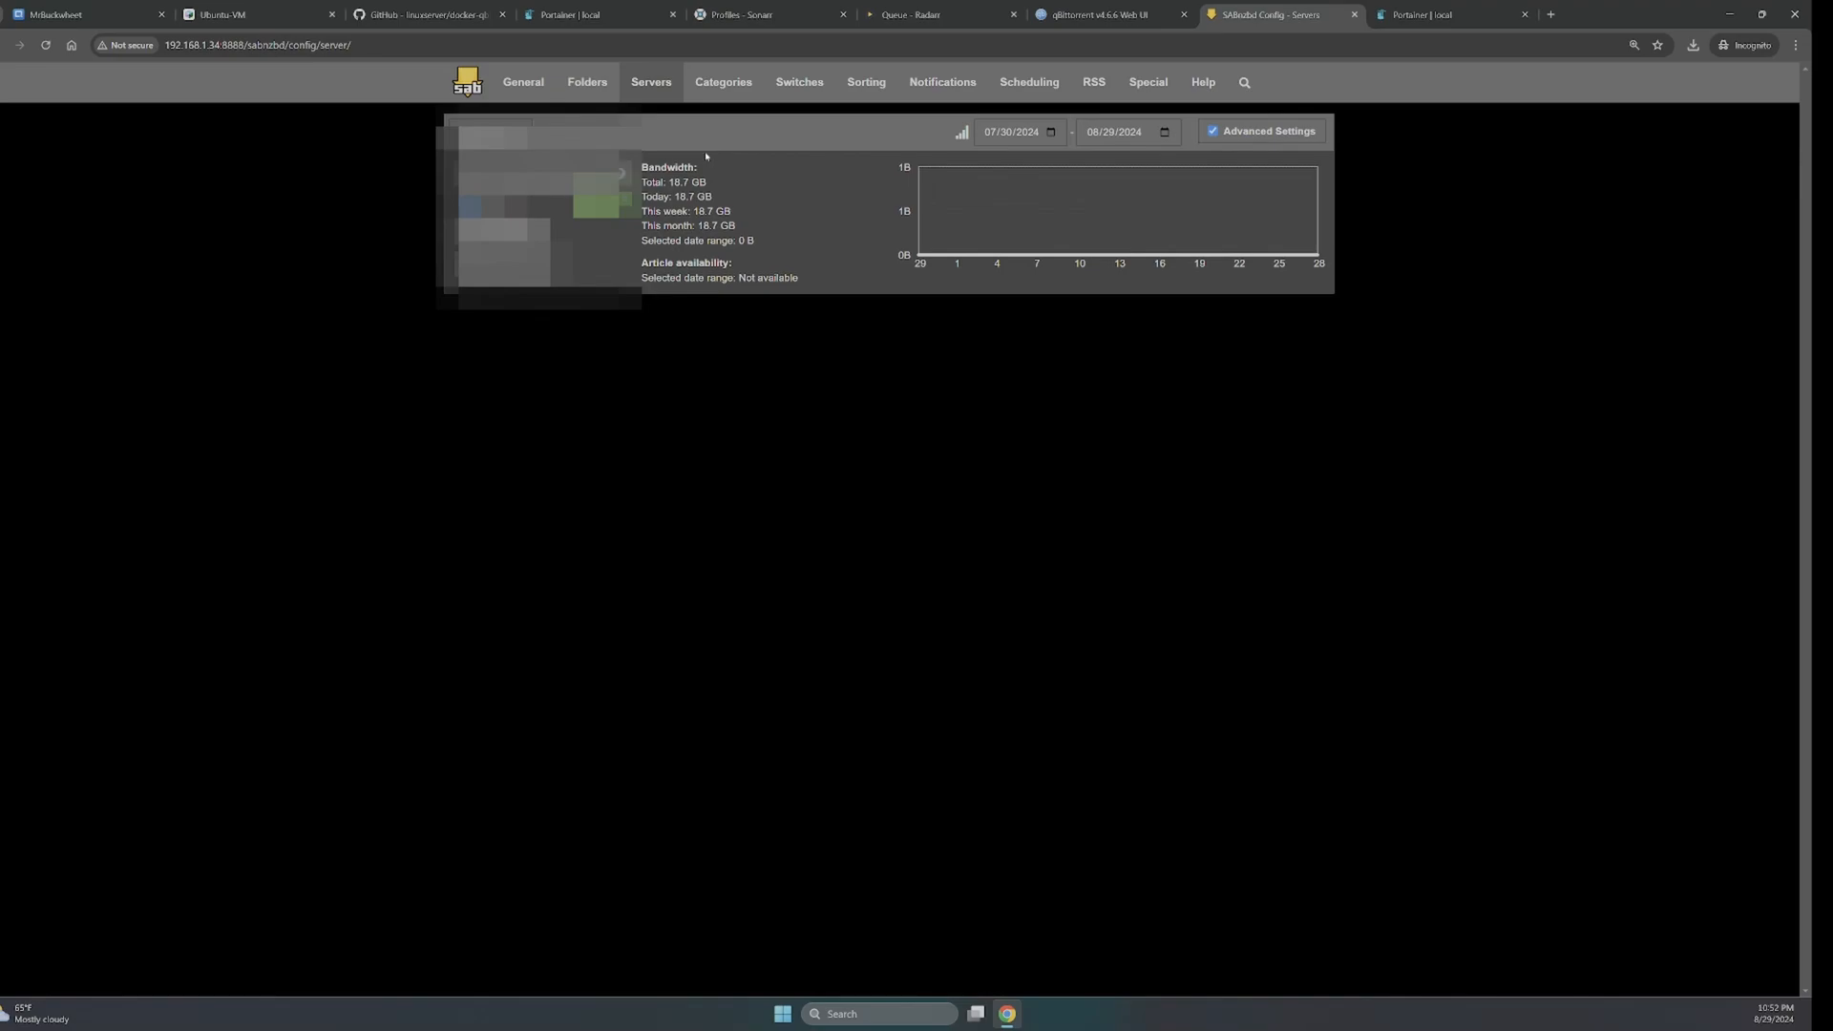
pyautogui.click(722, 82)
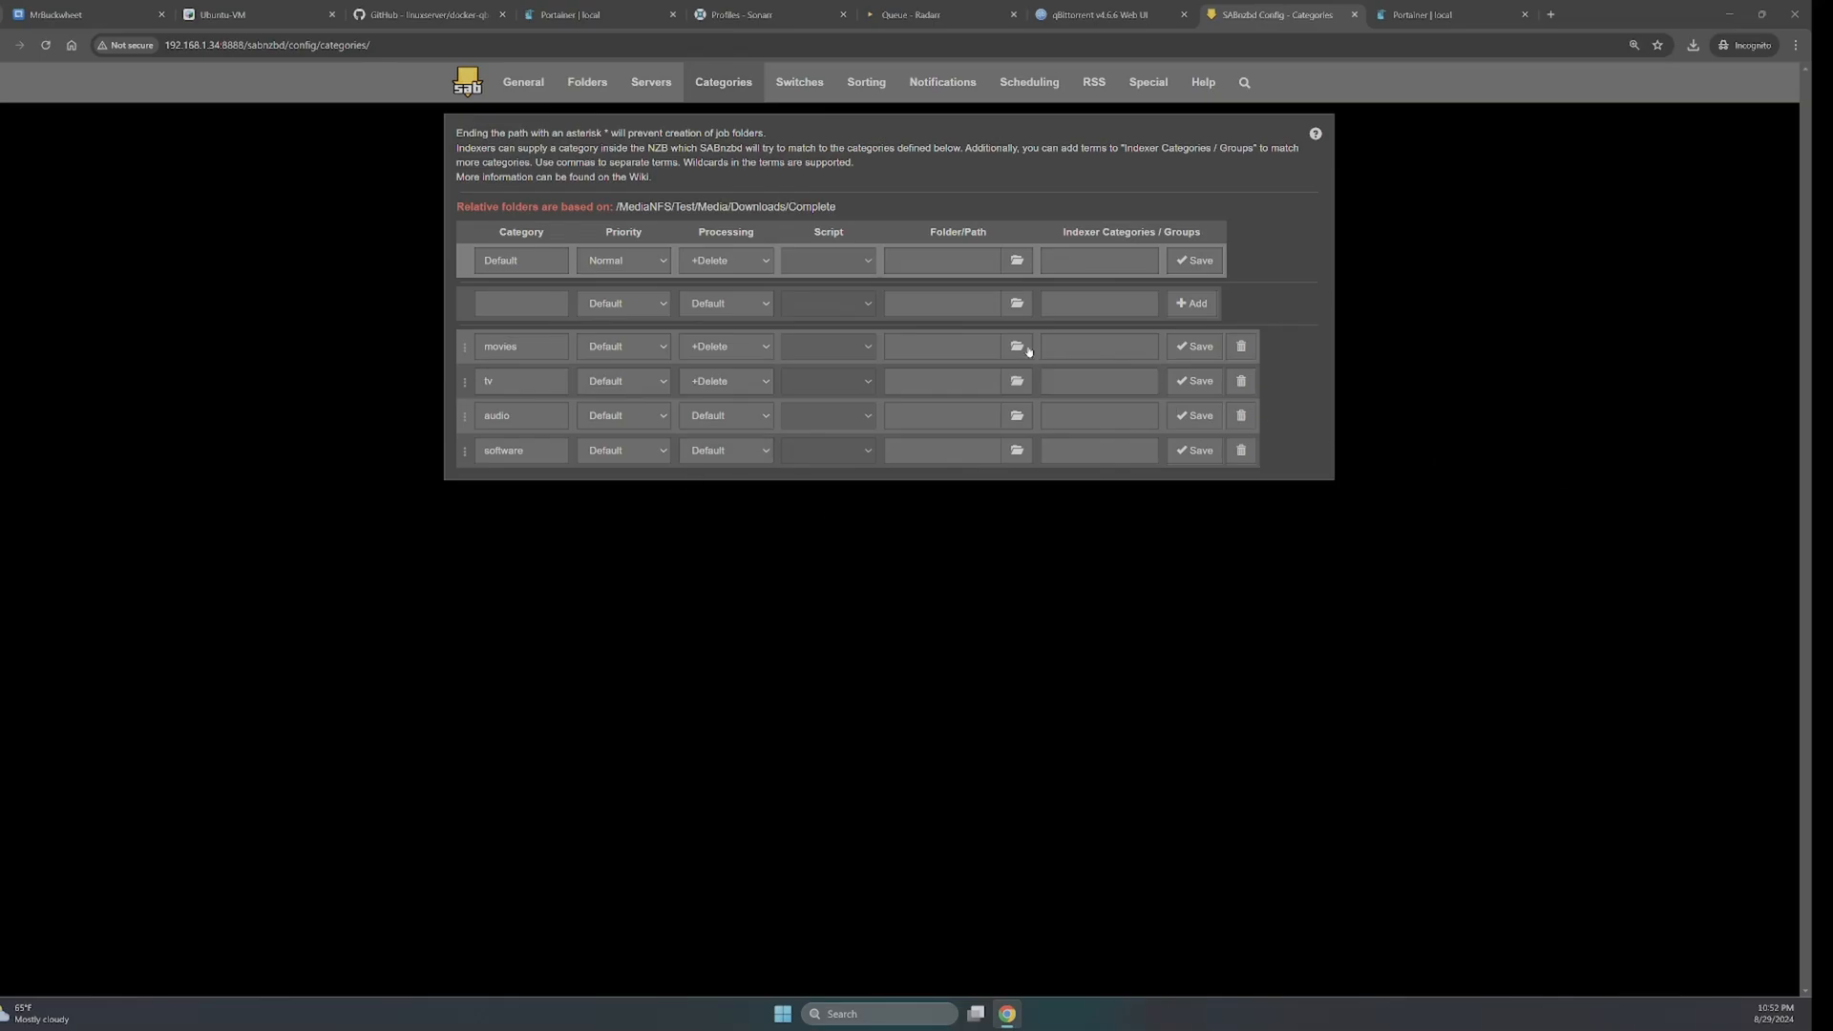
# - In the queue switches, enable Only Get Articles for Top of Queue and set the encrypted RAR action to Fail job (move to History)
pyautogui.click(799, 83)
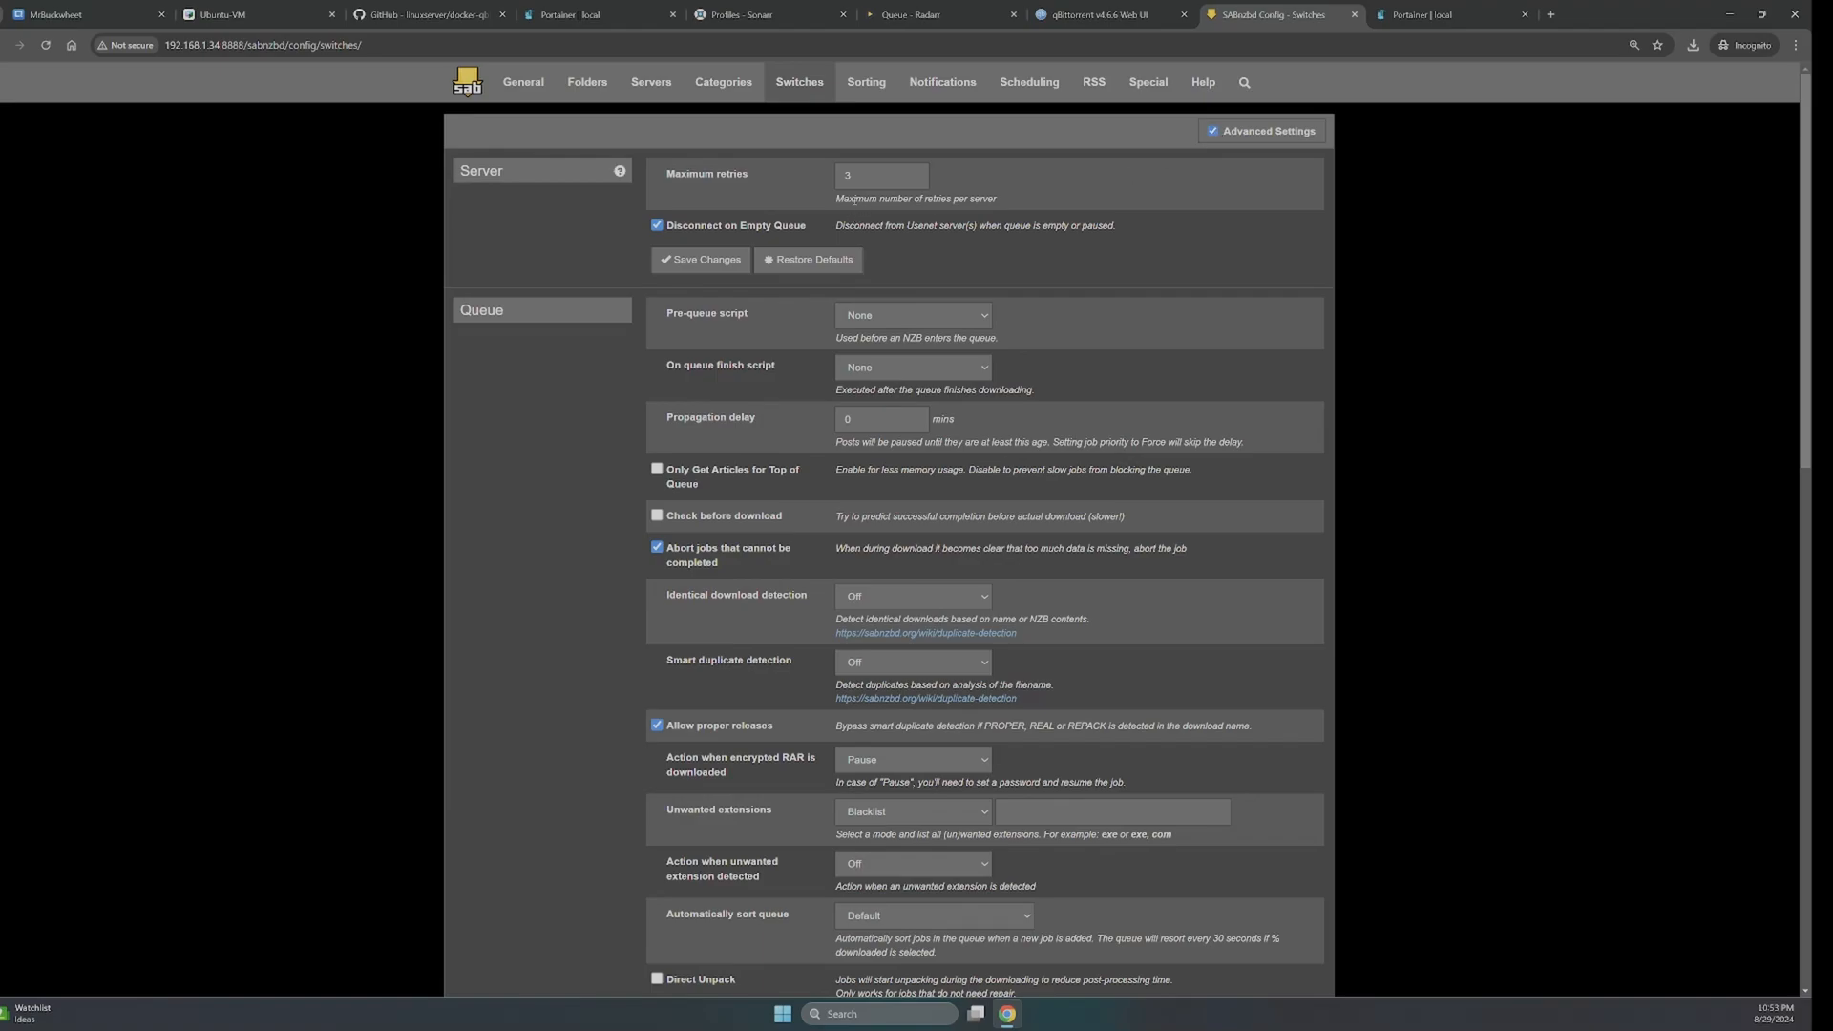
pyautogui.click(658, 470)
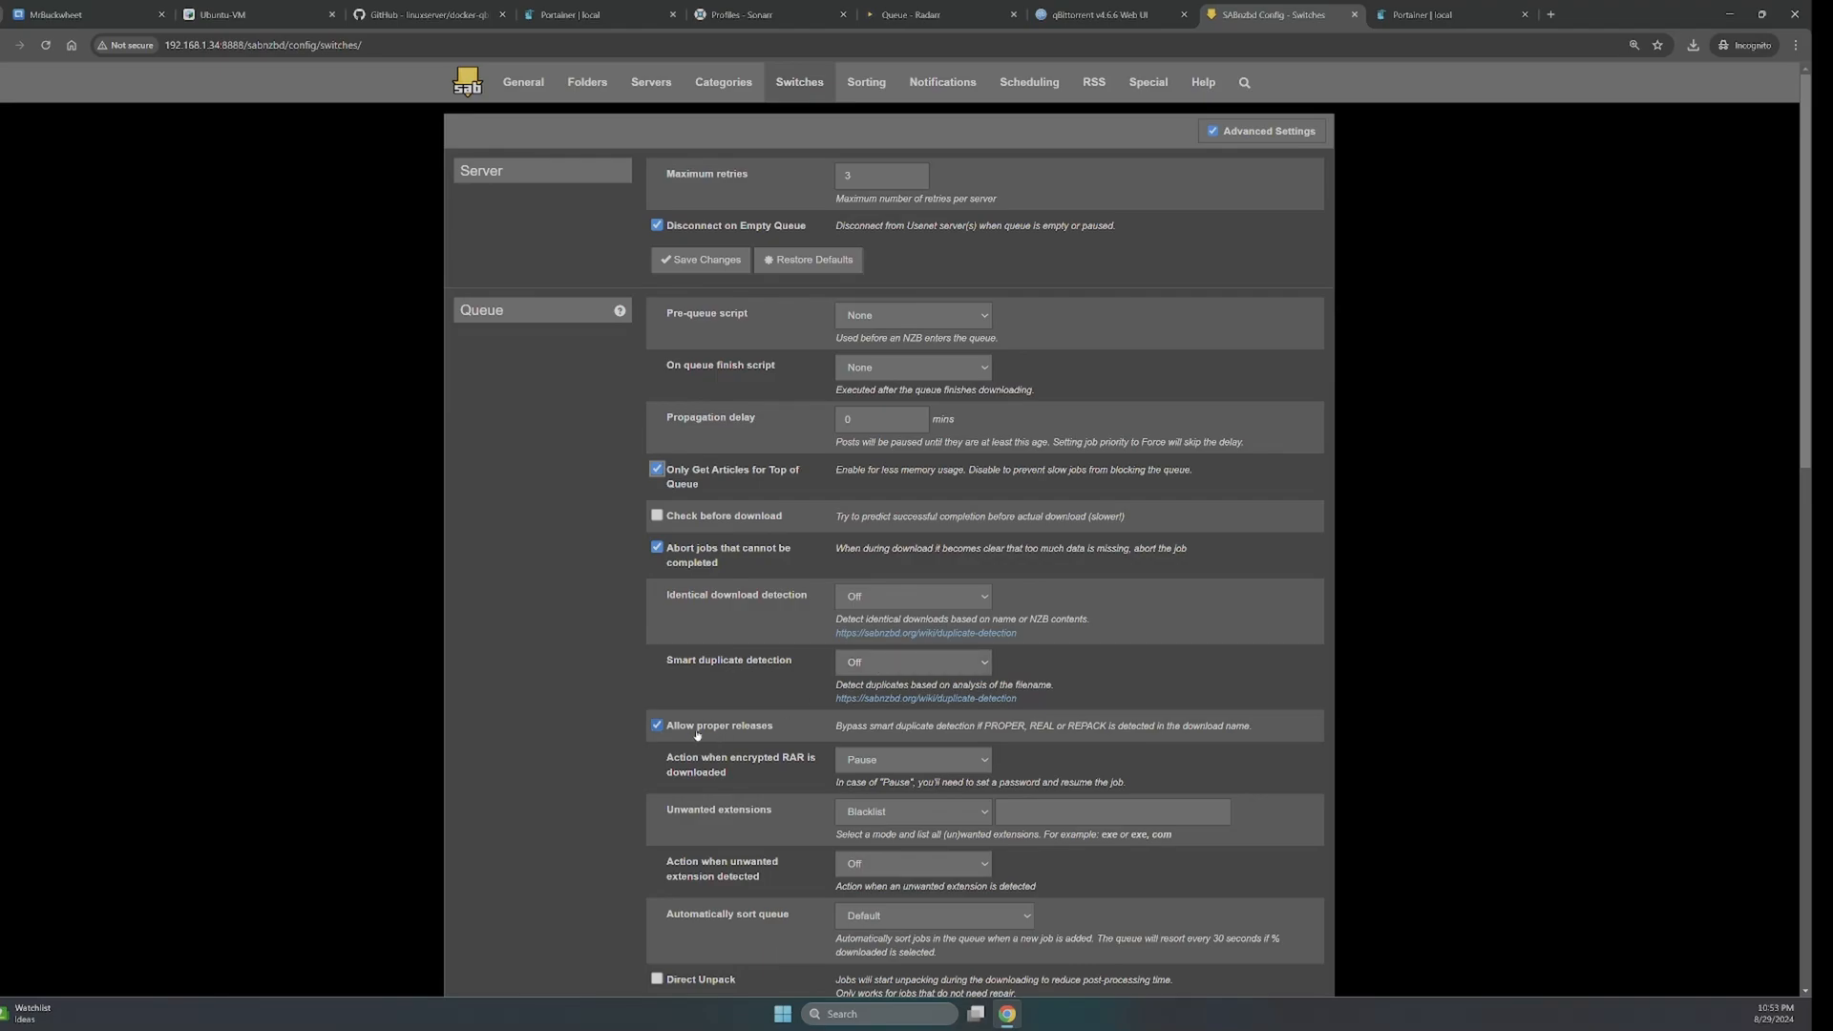
pyautogui.click(875, 764)
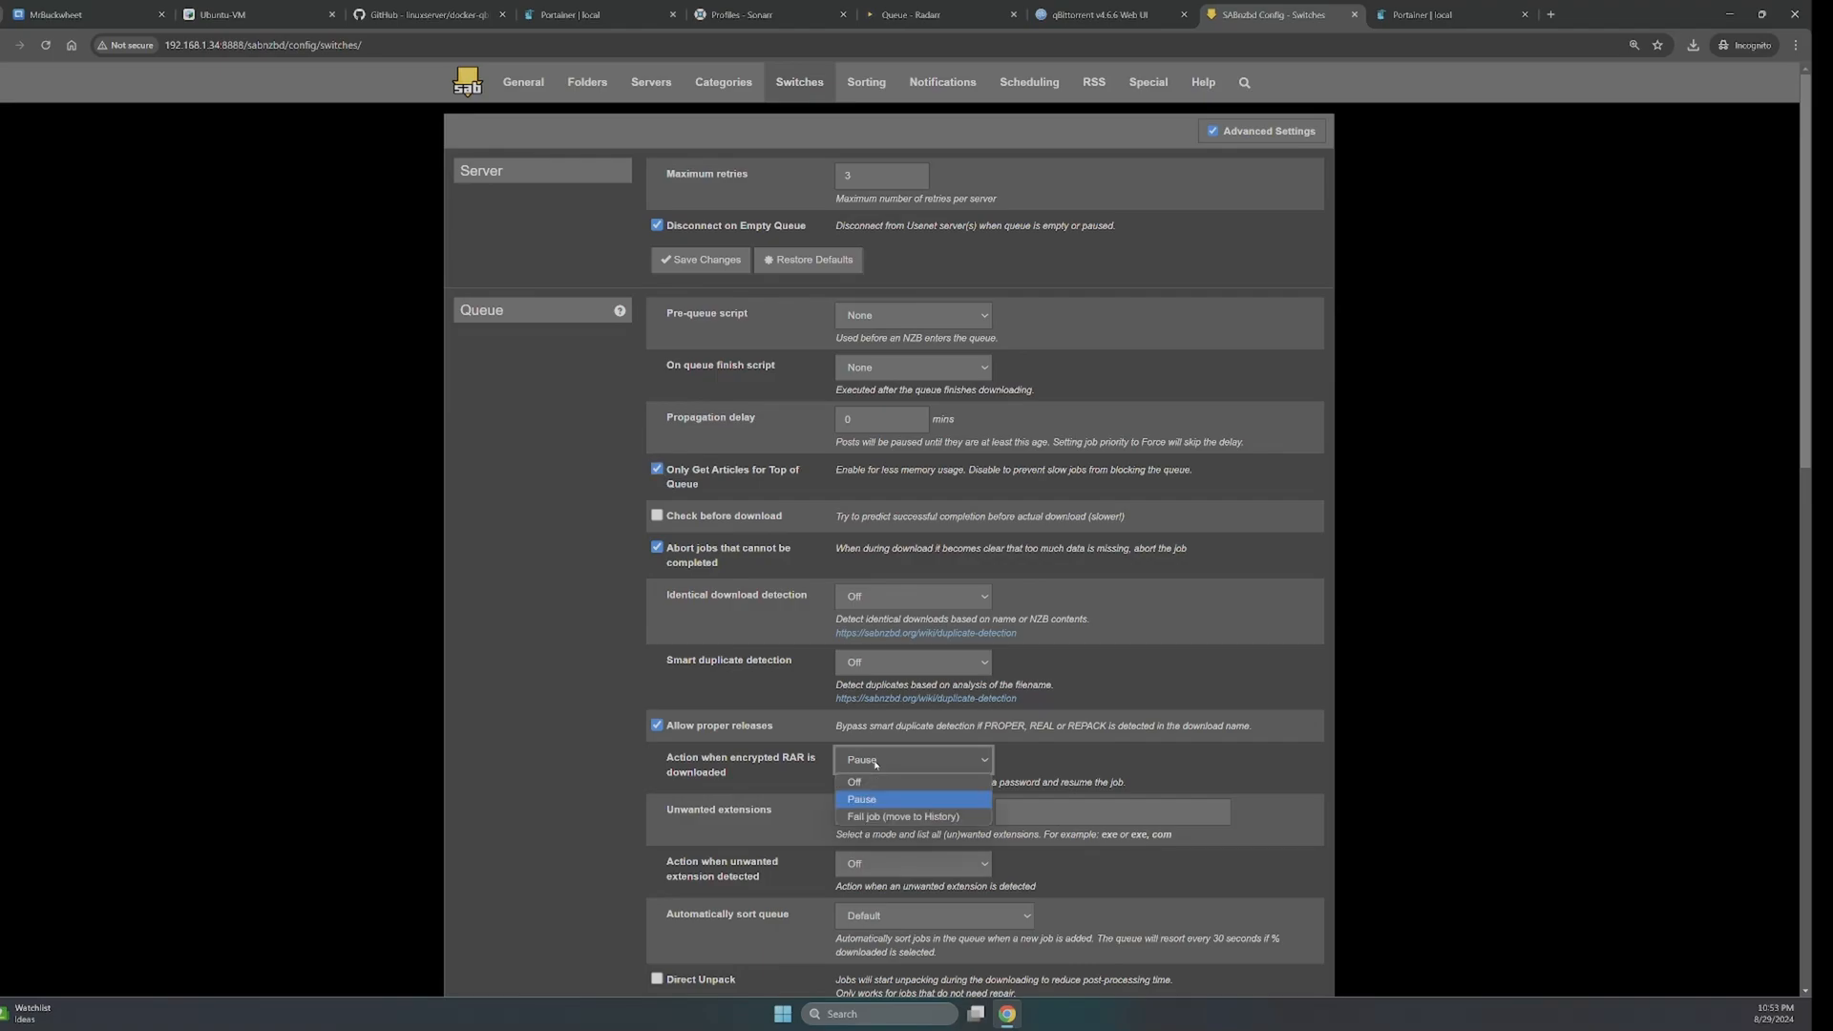
pyautogui.click(869, 816)
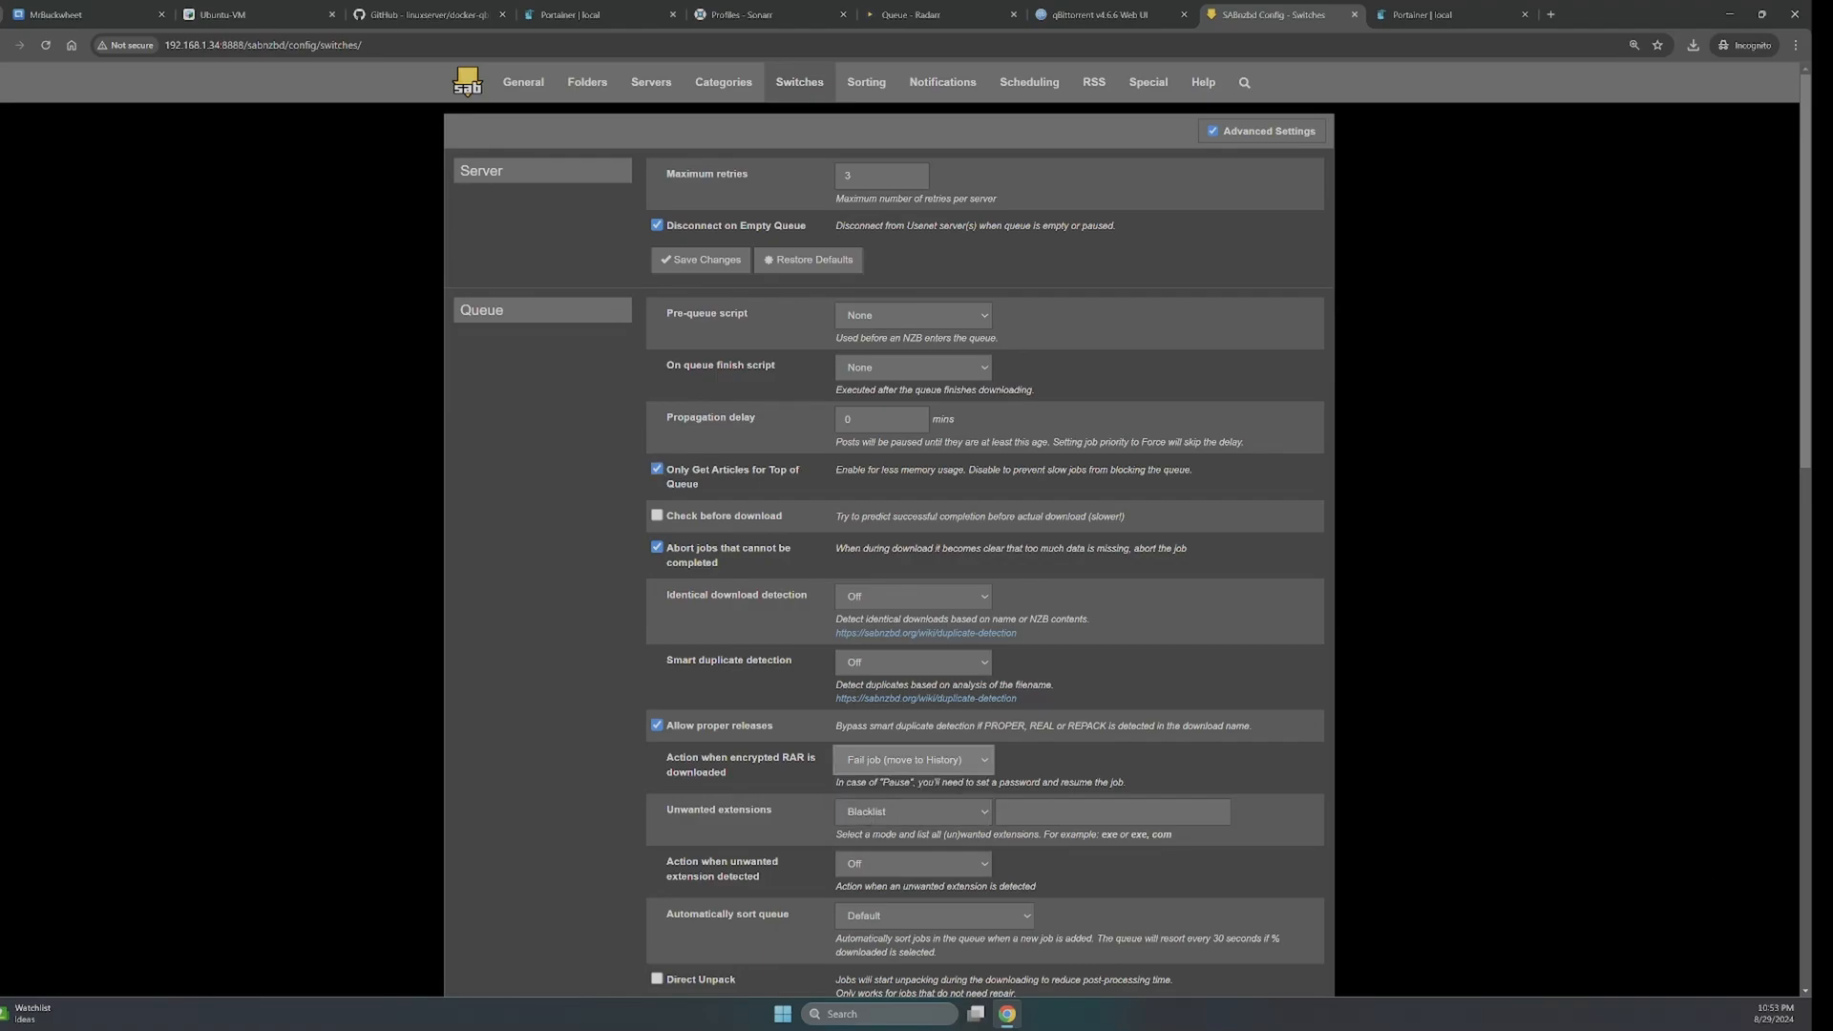
# - Blacklist the unwanted extension m2ts and set the action when an unwanted extension is detected to Fail job (move to History)
pyautogui.scroll(-1, 988, 776)
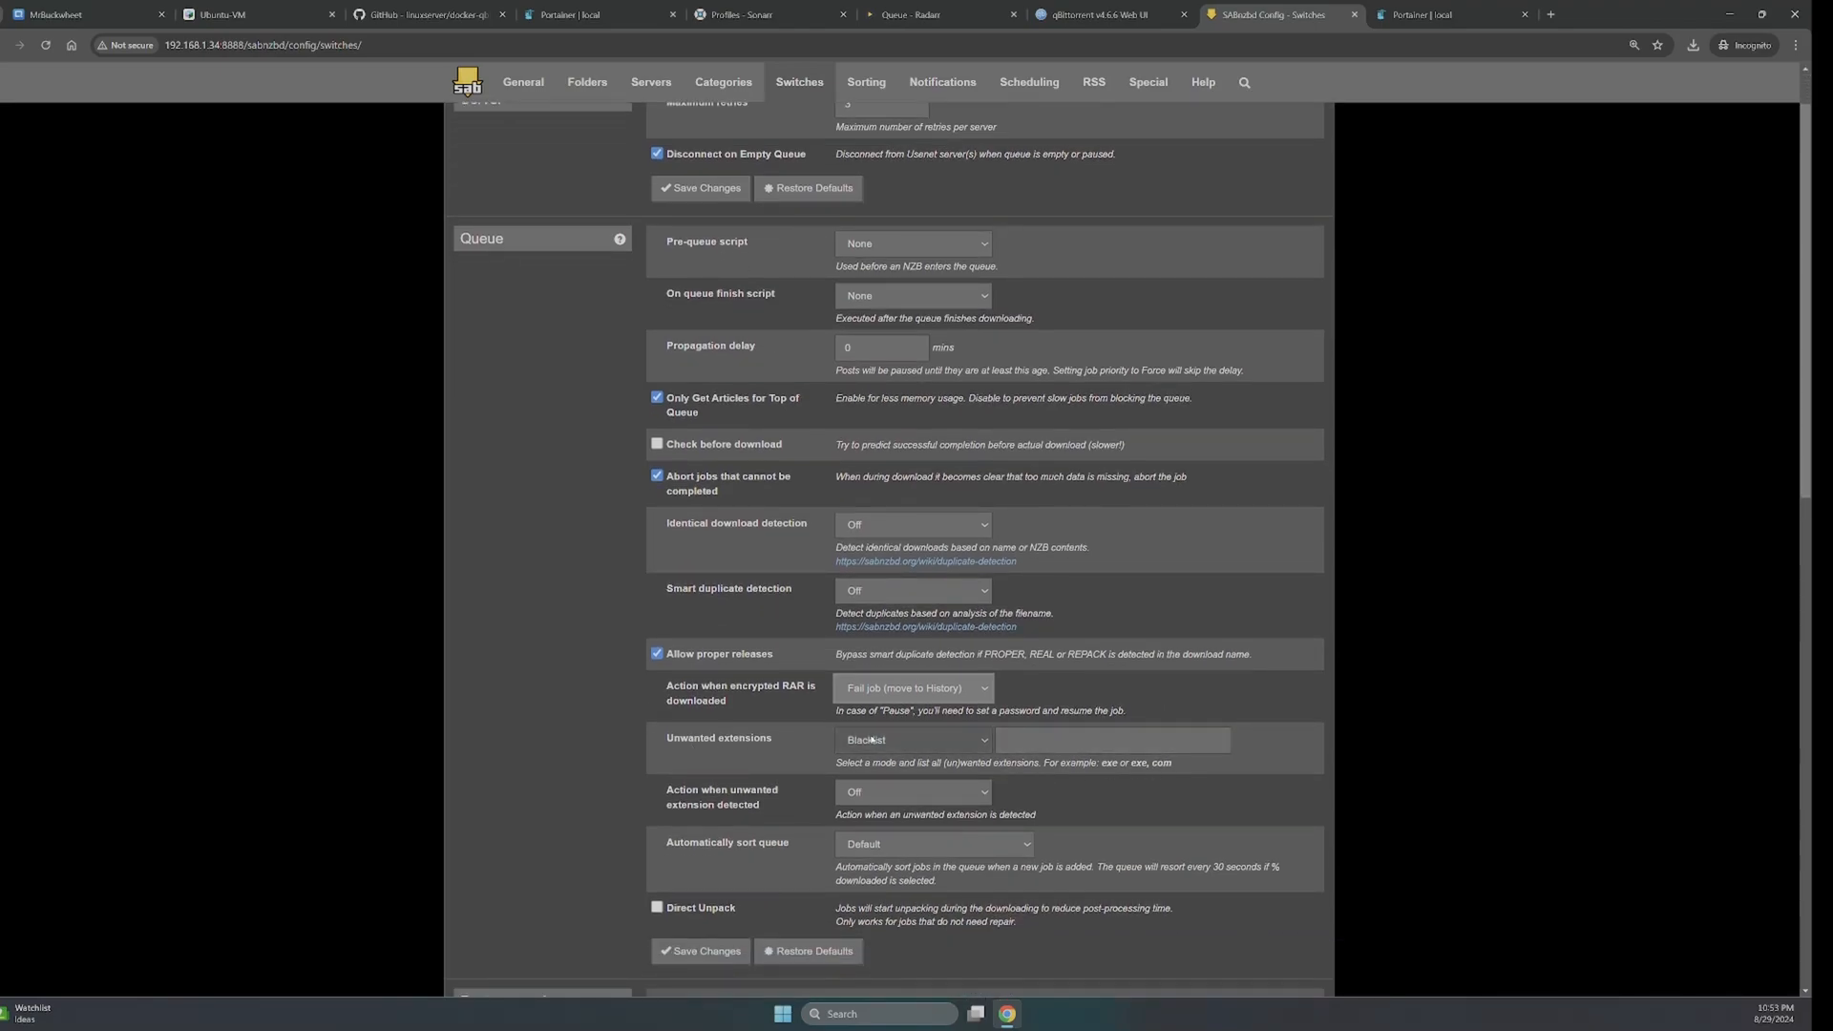
pyautogui.click(1124, 733)
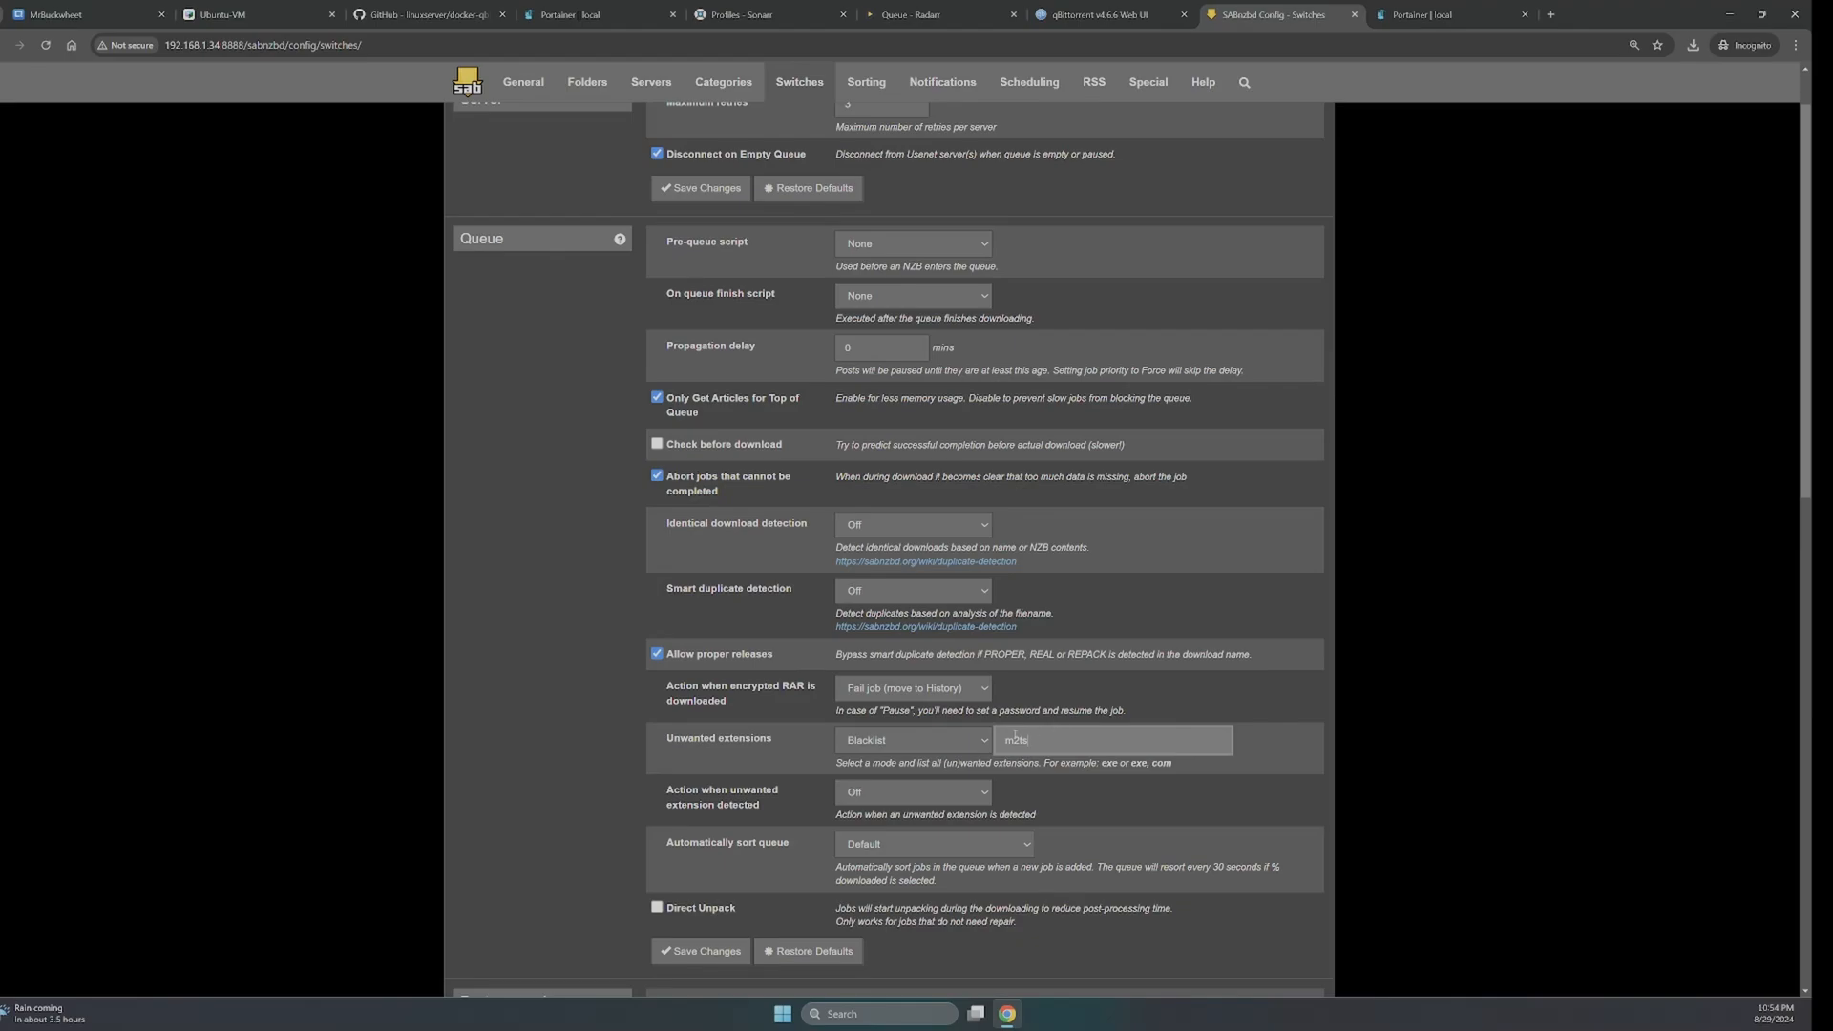
pyautogui.click(874, 799)
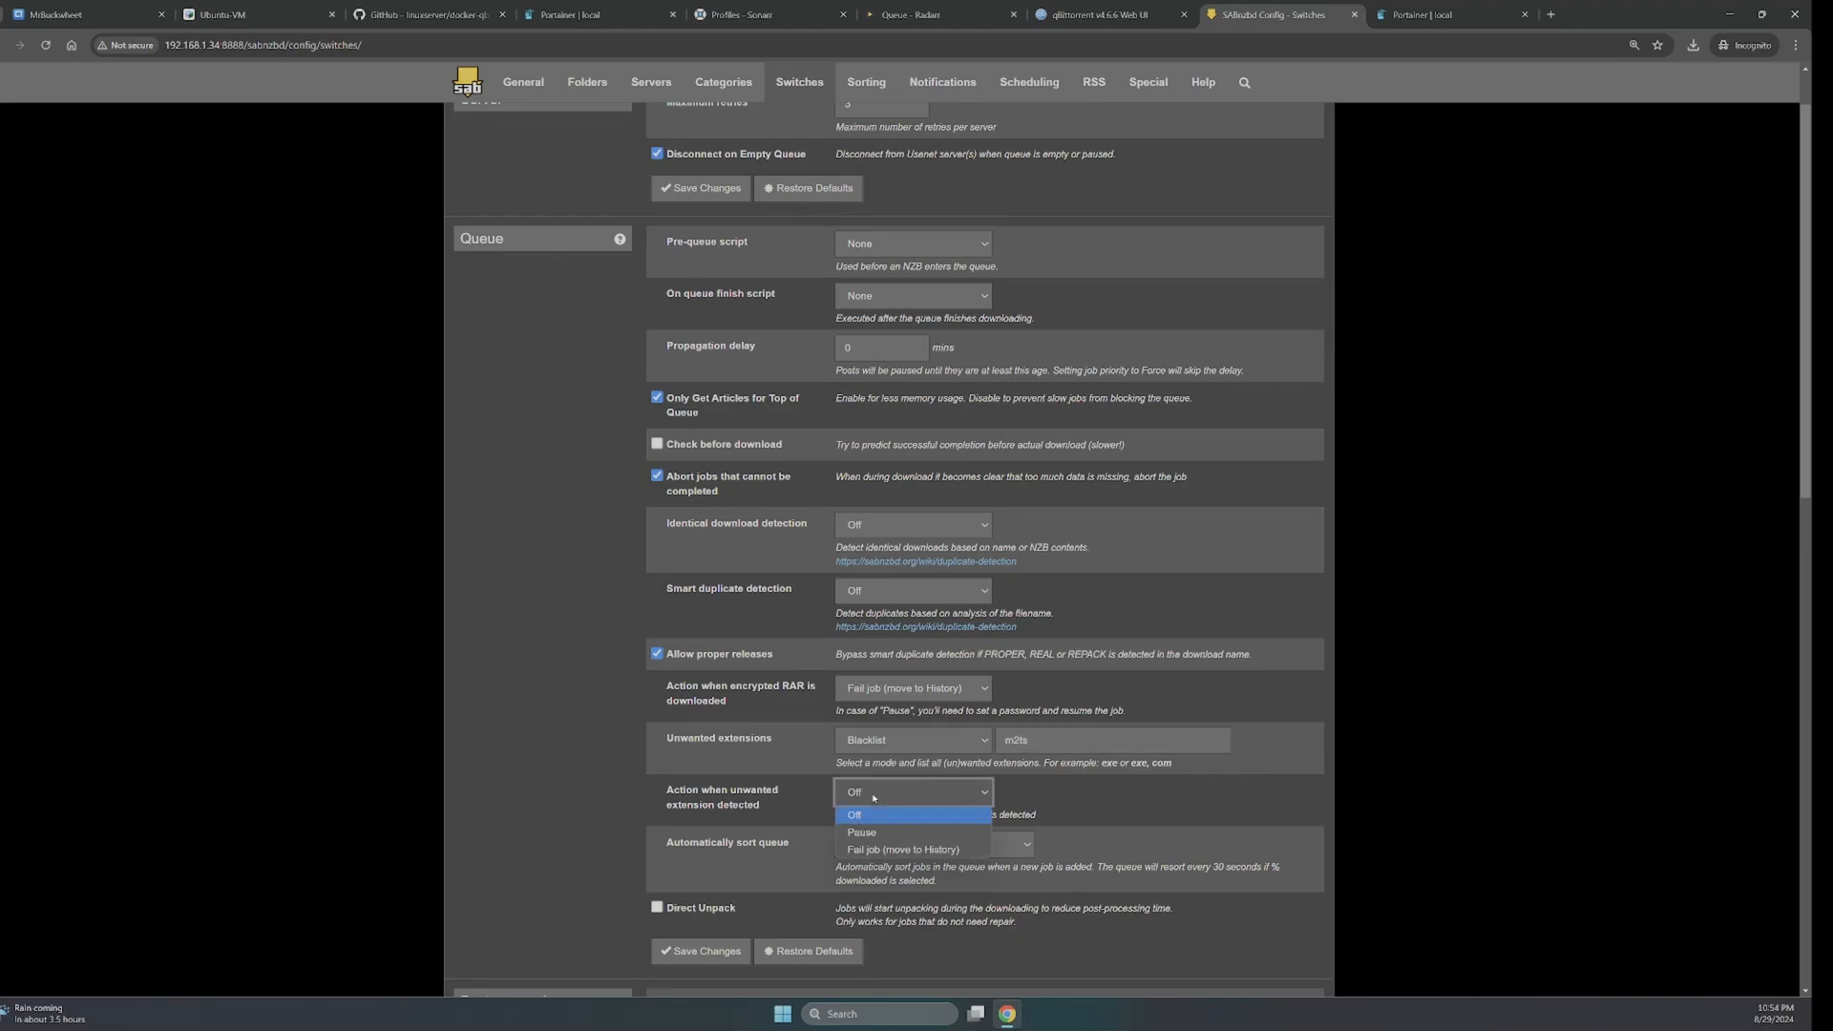
pyautogui.click(875, 849)
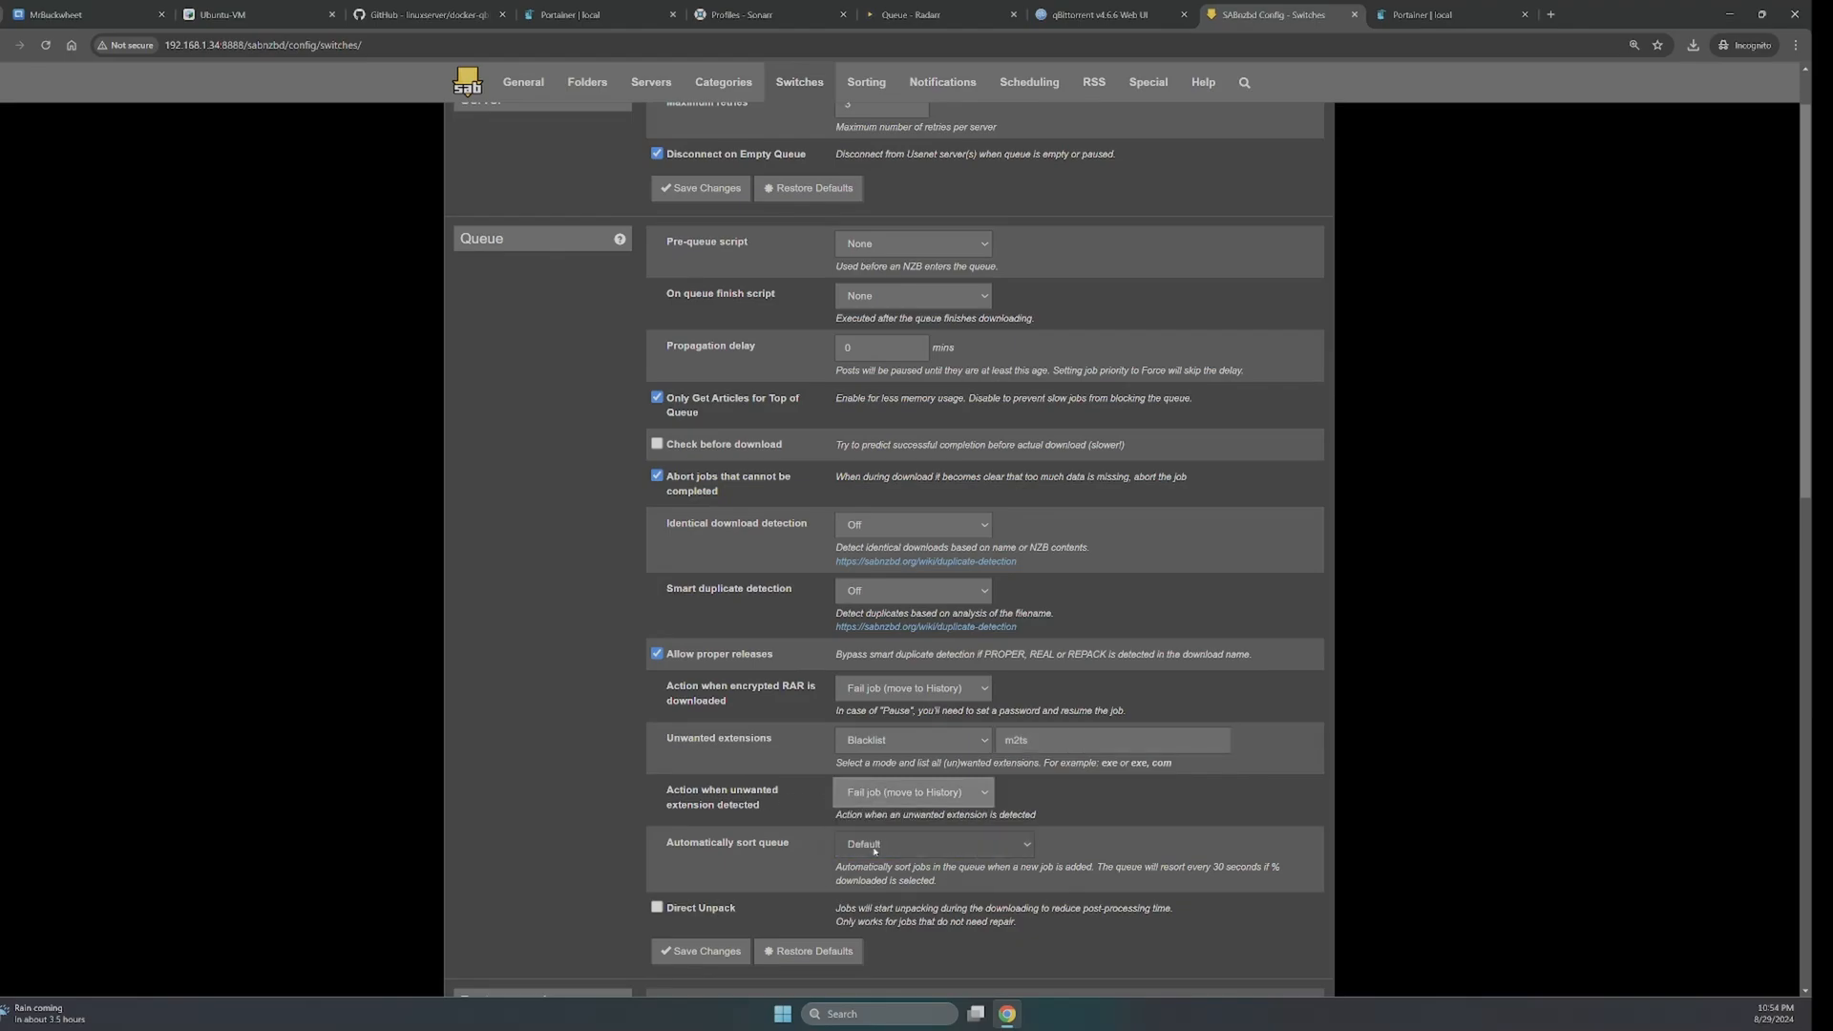
# - Set the queue to sort automatically by Name A→Z, enable Direct Unpack and save the queue settings
pyautogui.click(895, 844)
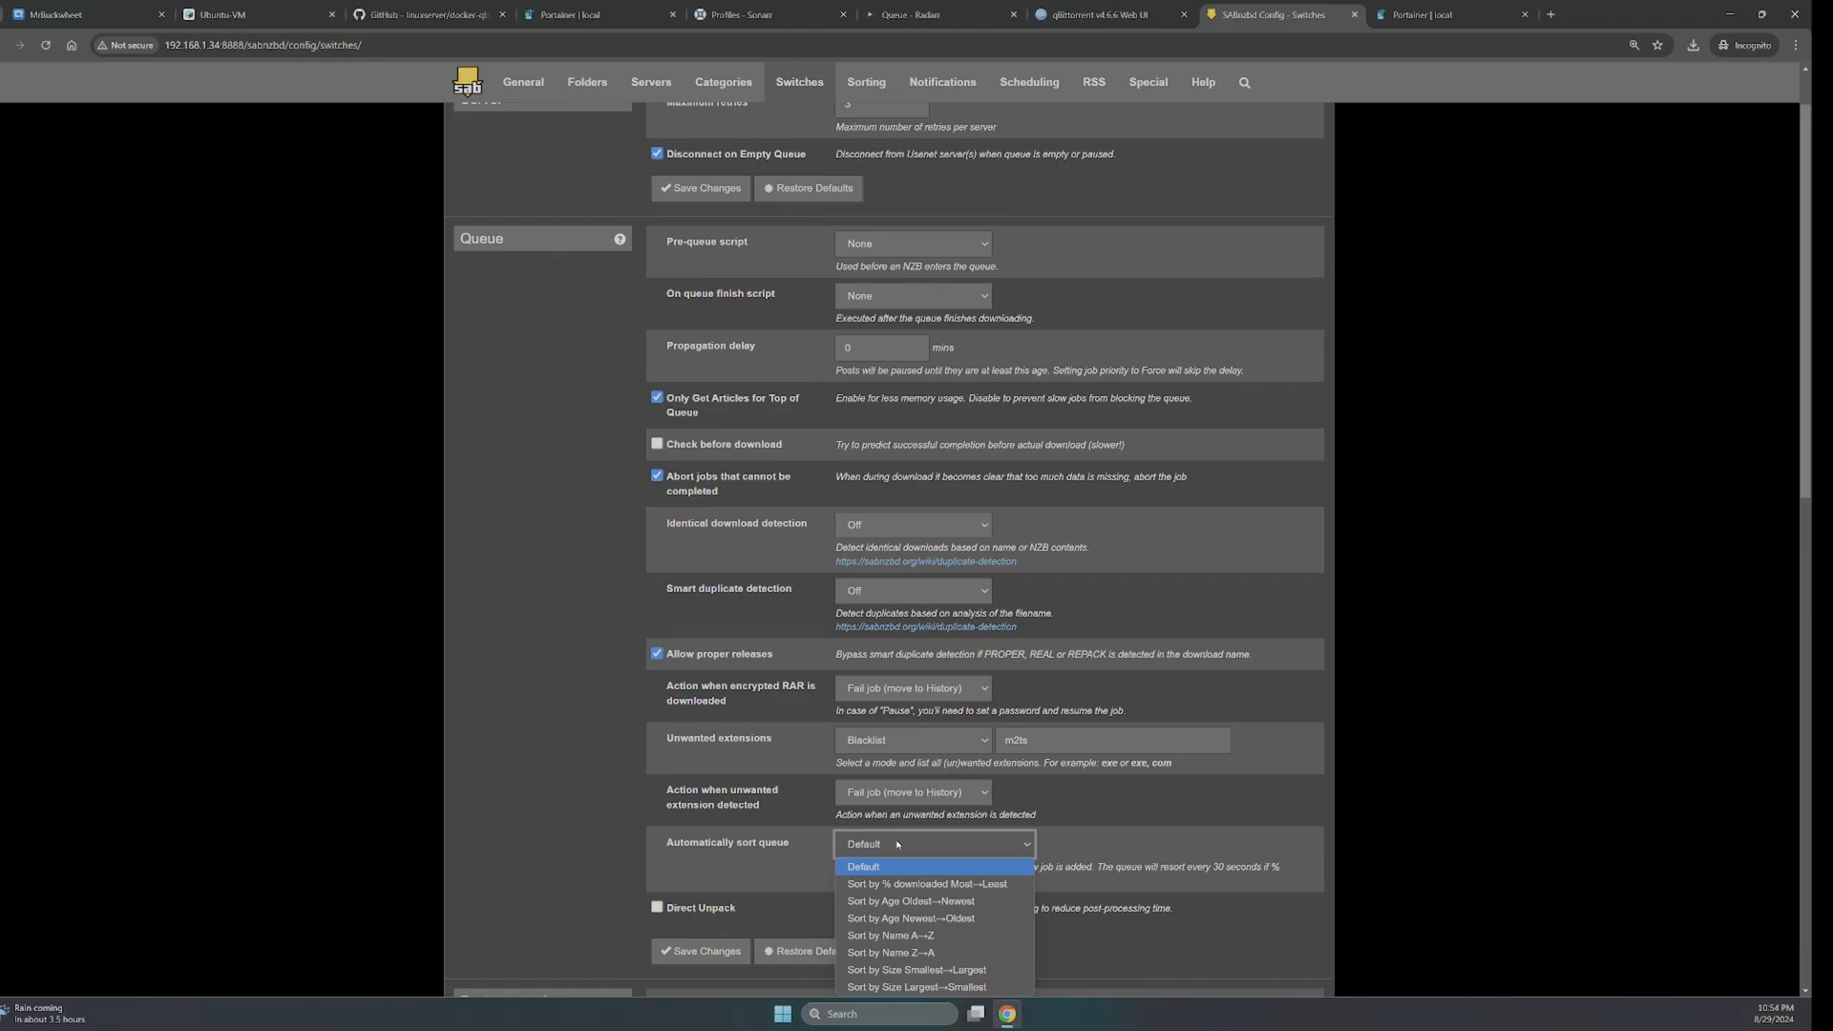
pyautogui.click(911, 935)
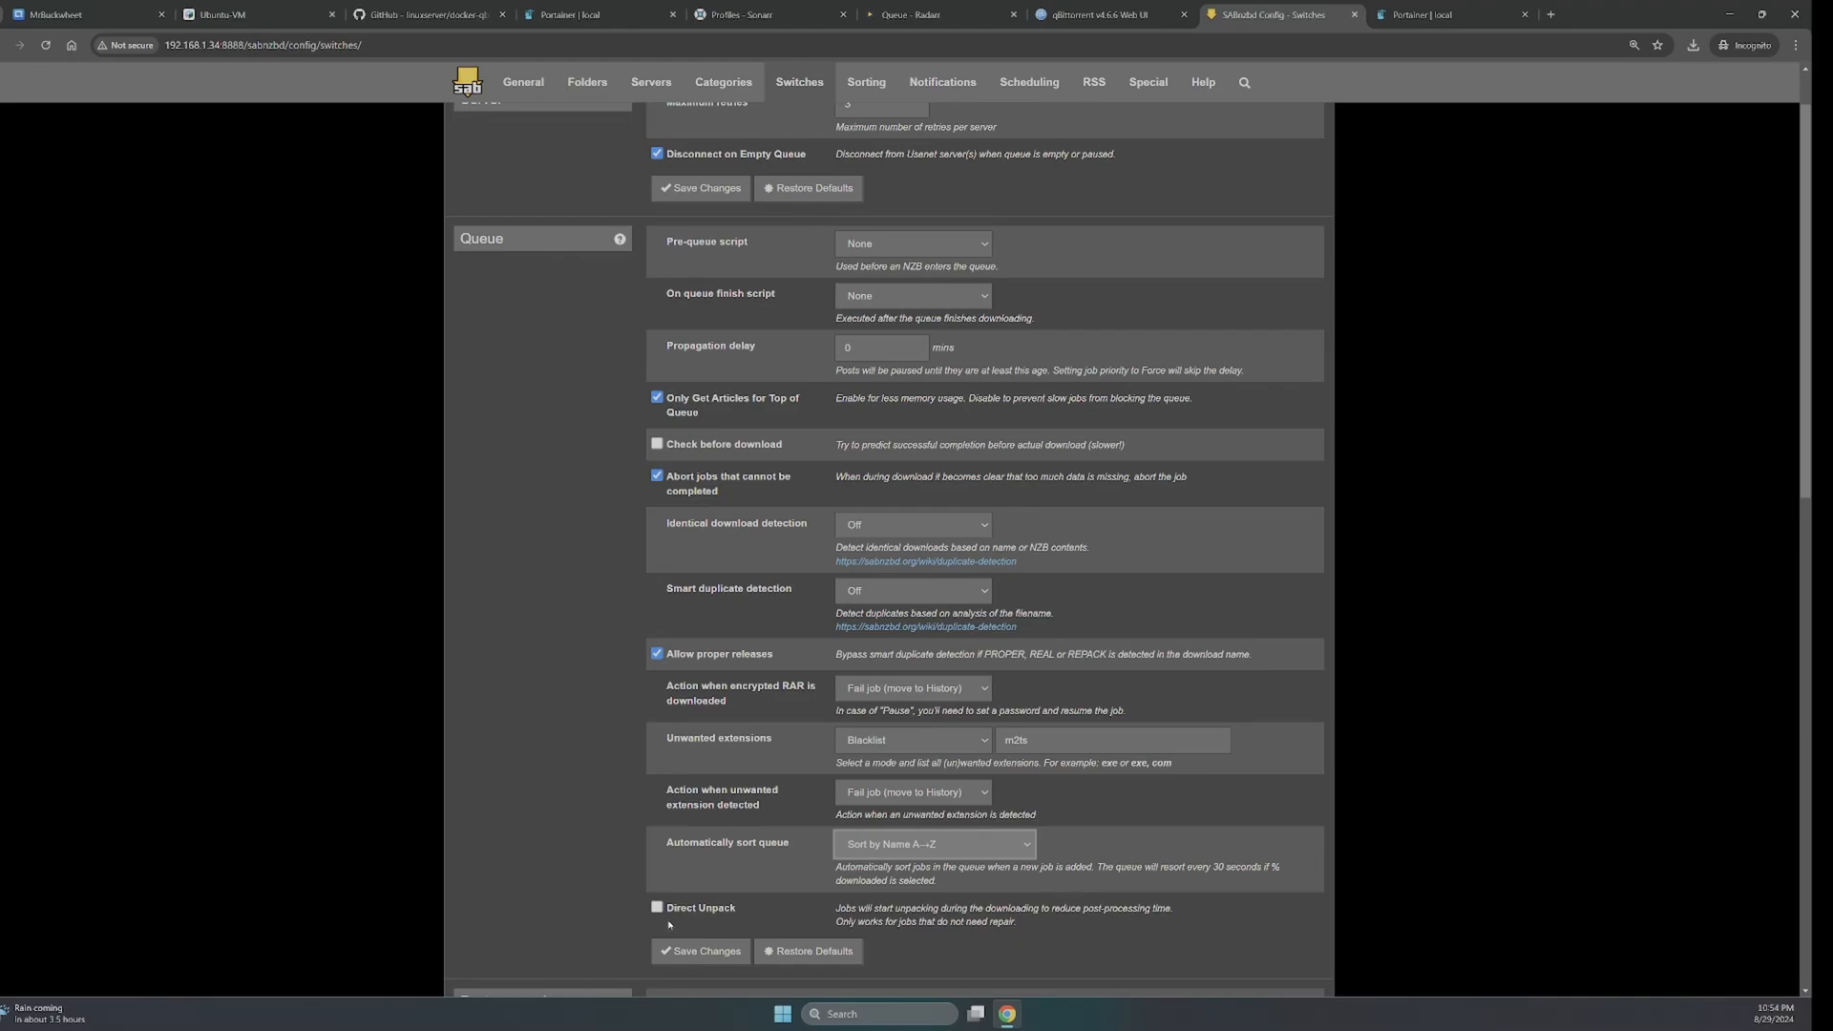
pyautogui.click(717, 909)
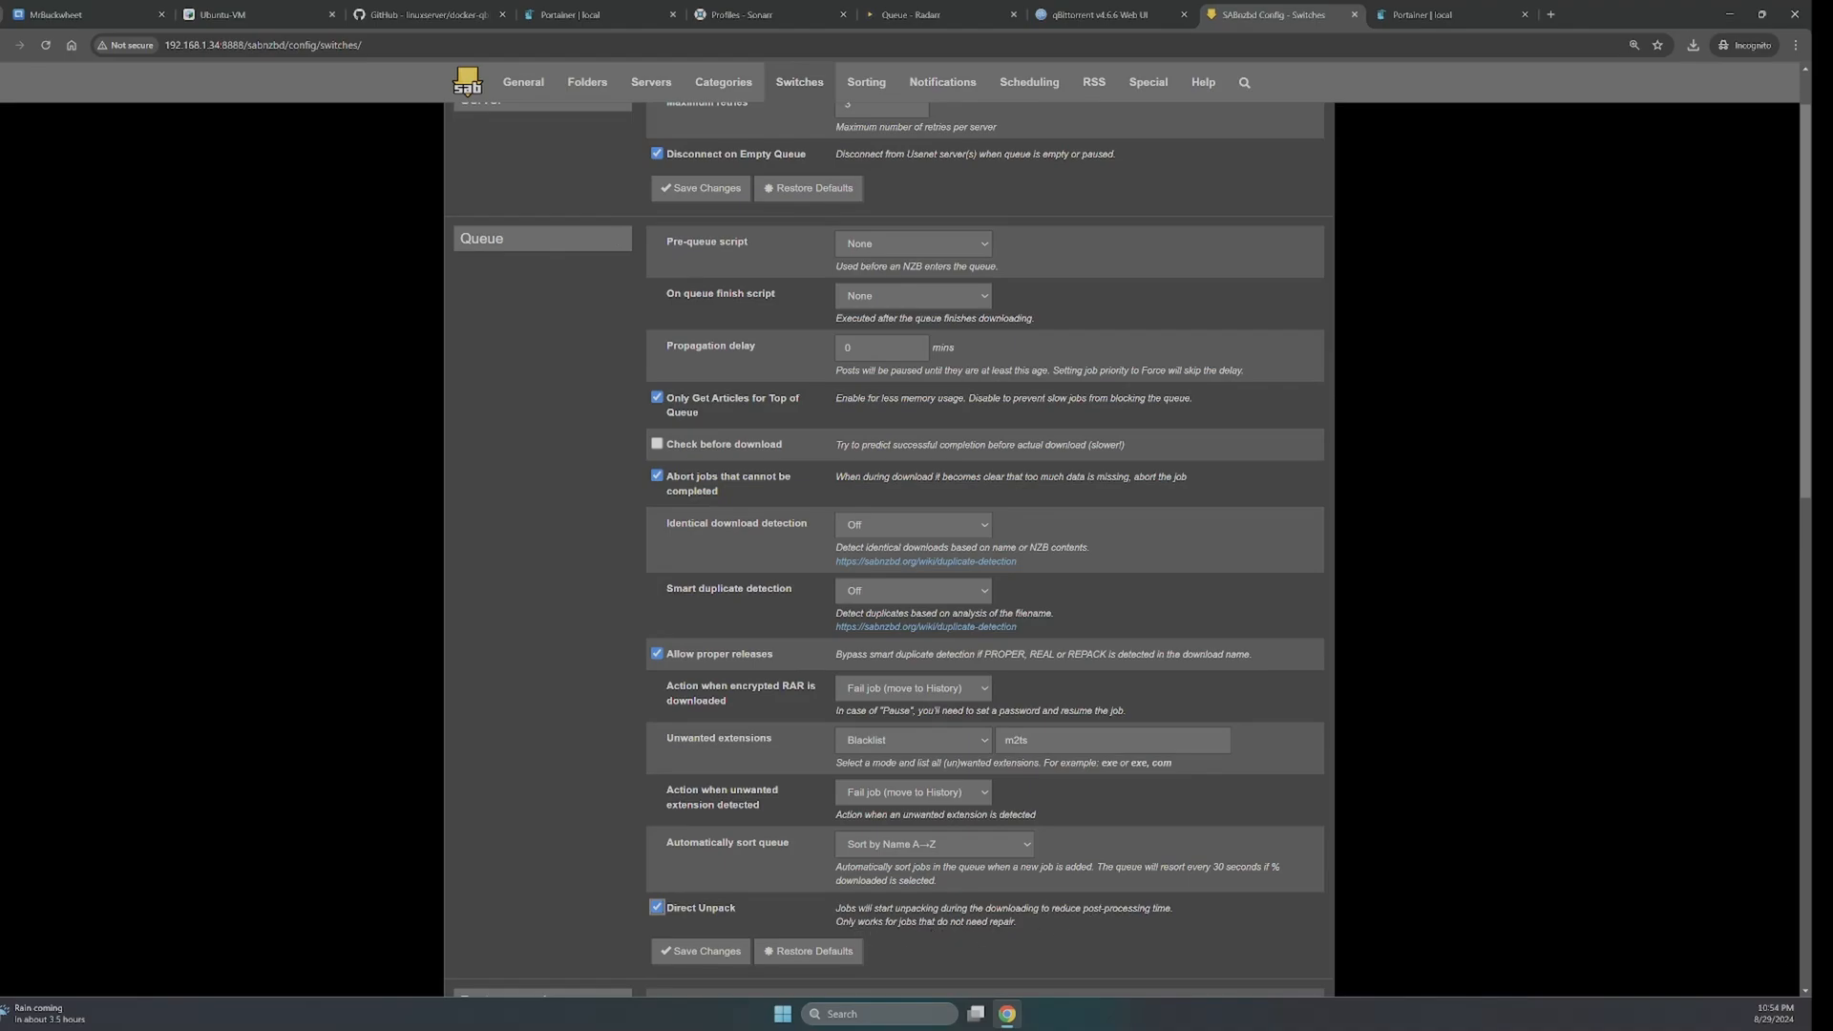
pyautogui.click(701, 950)
# - In the post-processing switches, enable Download all par2 files, disable SFV-based checks and save the changes
pyautogui.scroll(-5, 1014, 823)
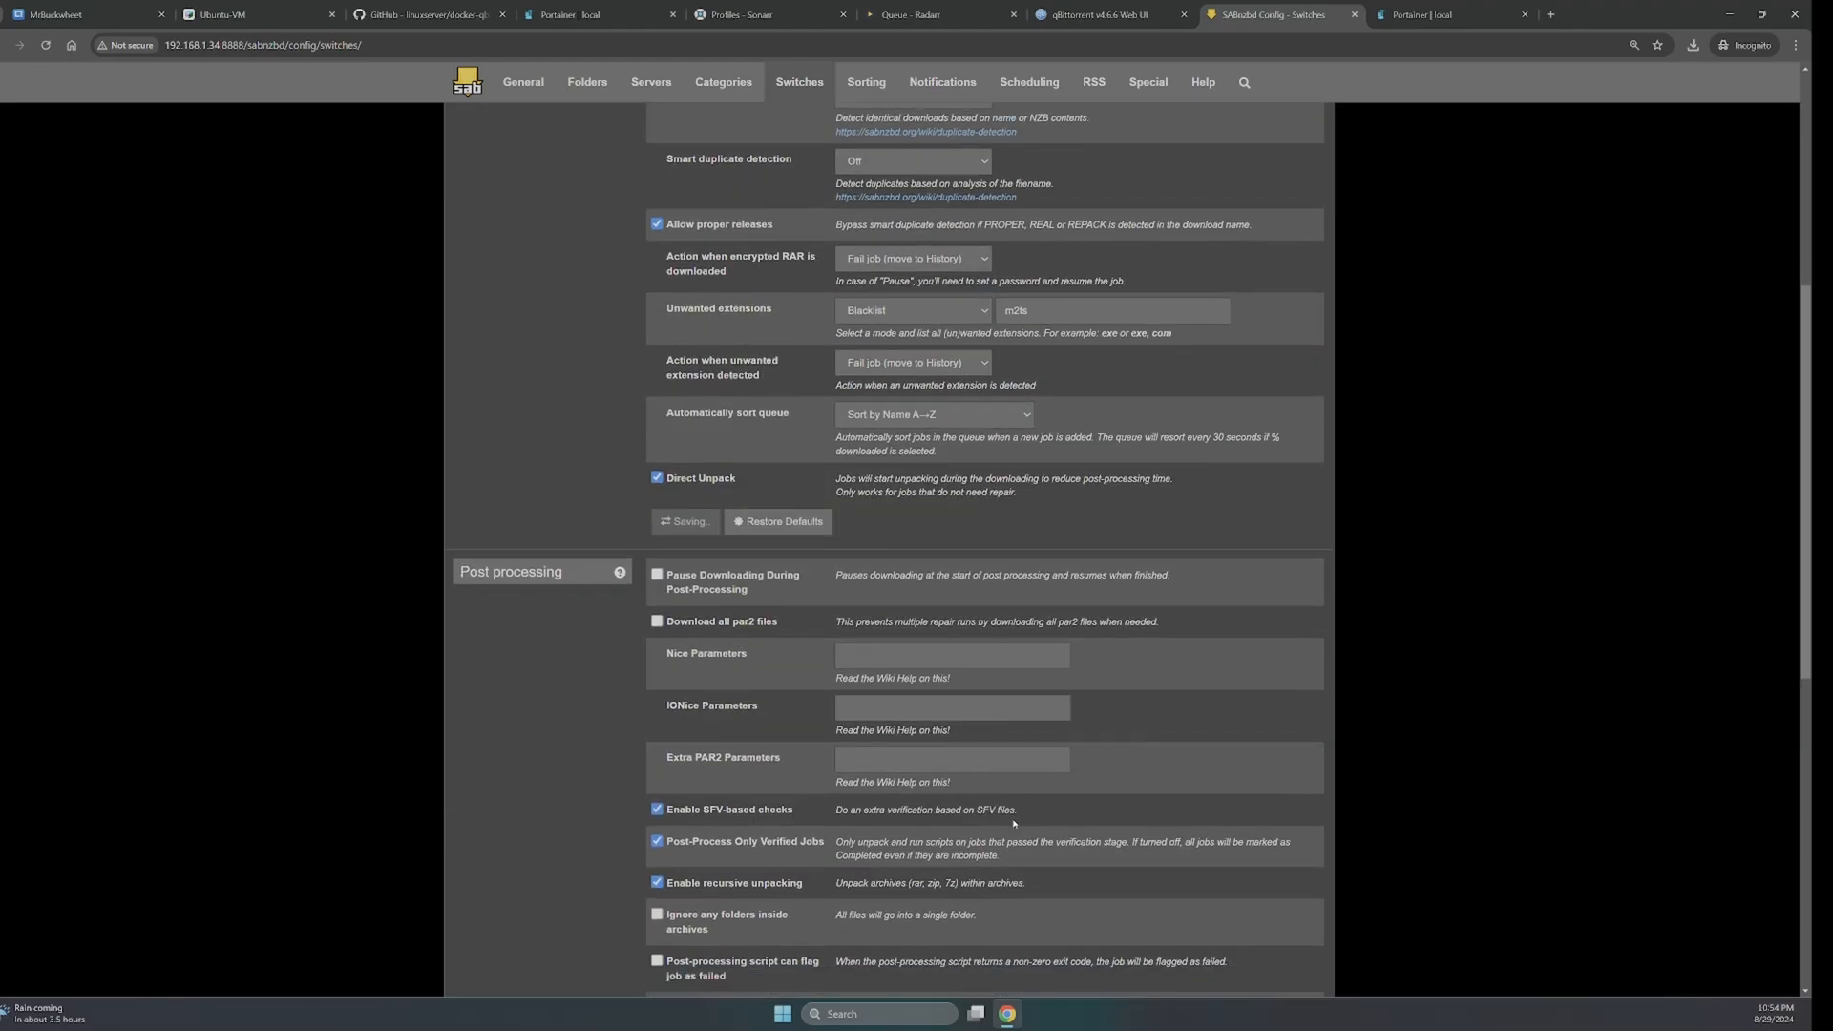
pyautogui.scroll(-2, 1014, 823)
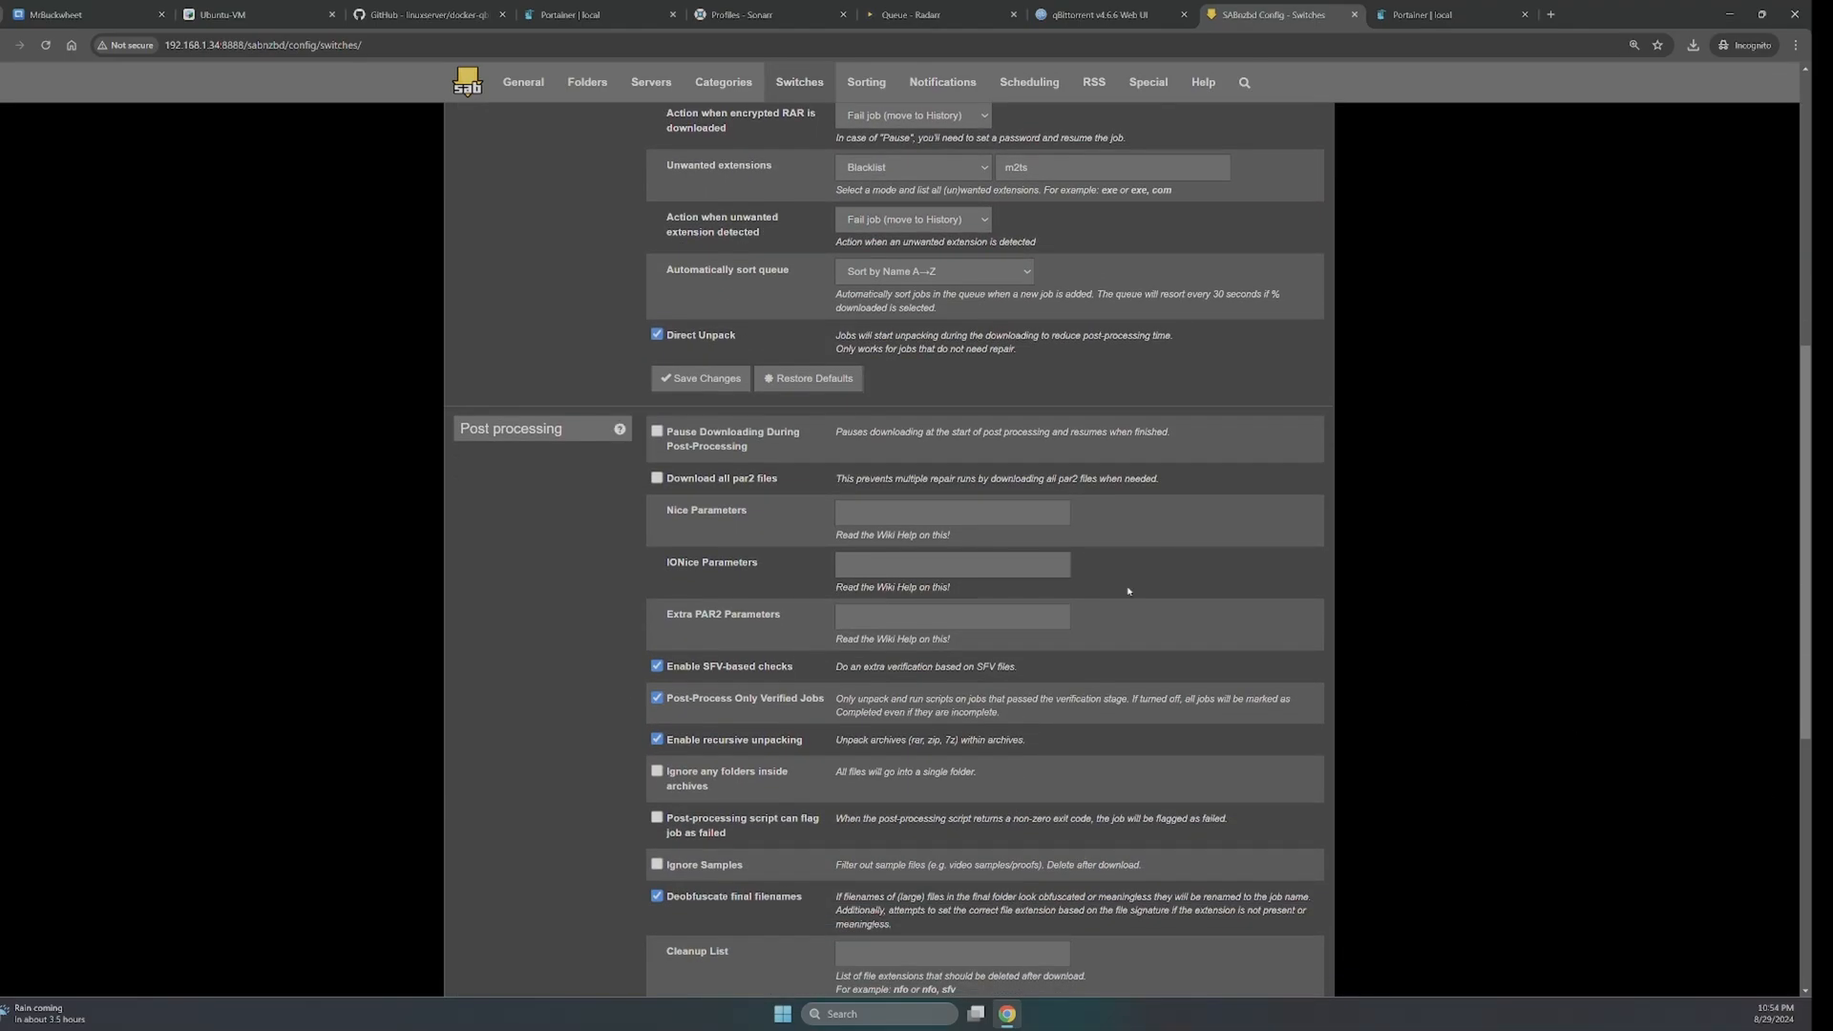
pyautogui.click(657, 479)
pyautogui.scroll(-1, 657, 479)
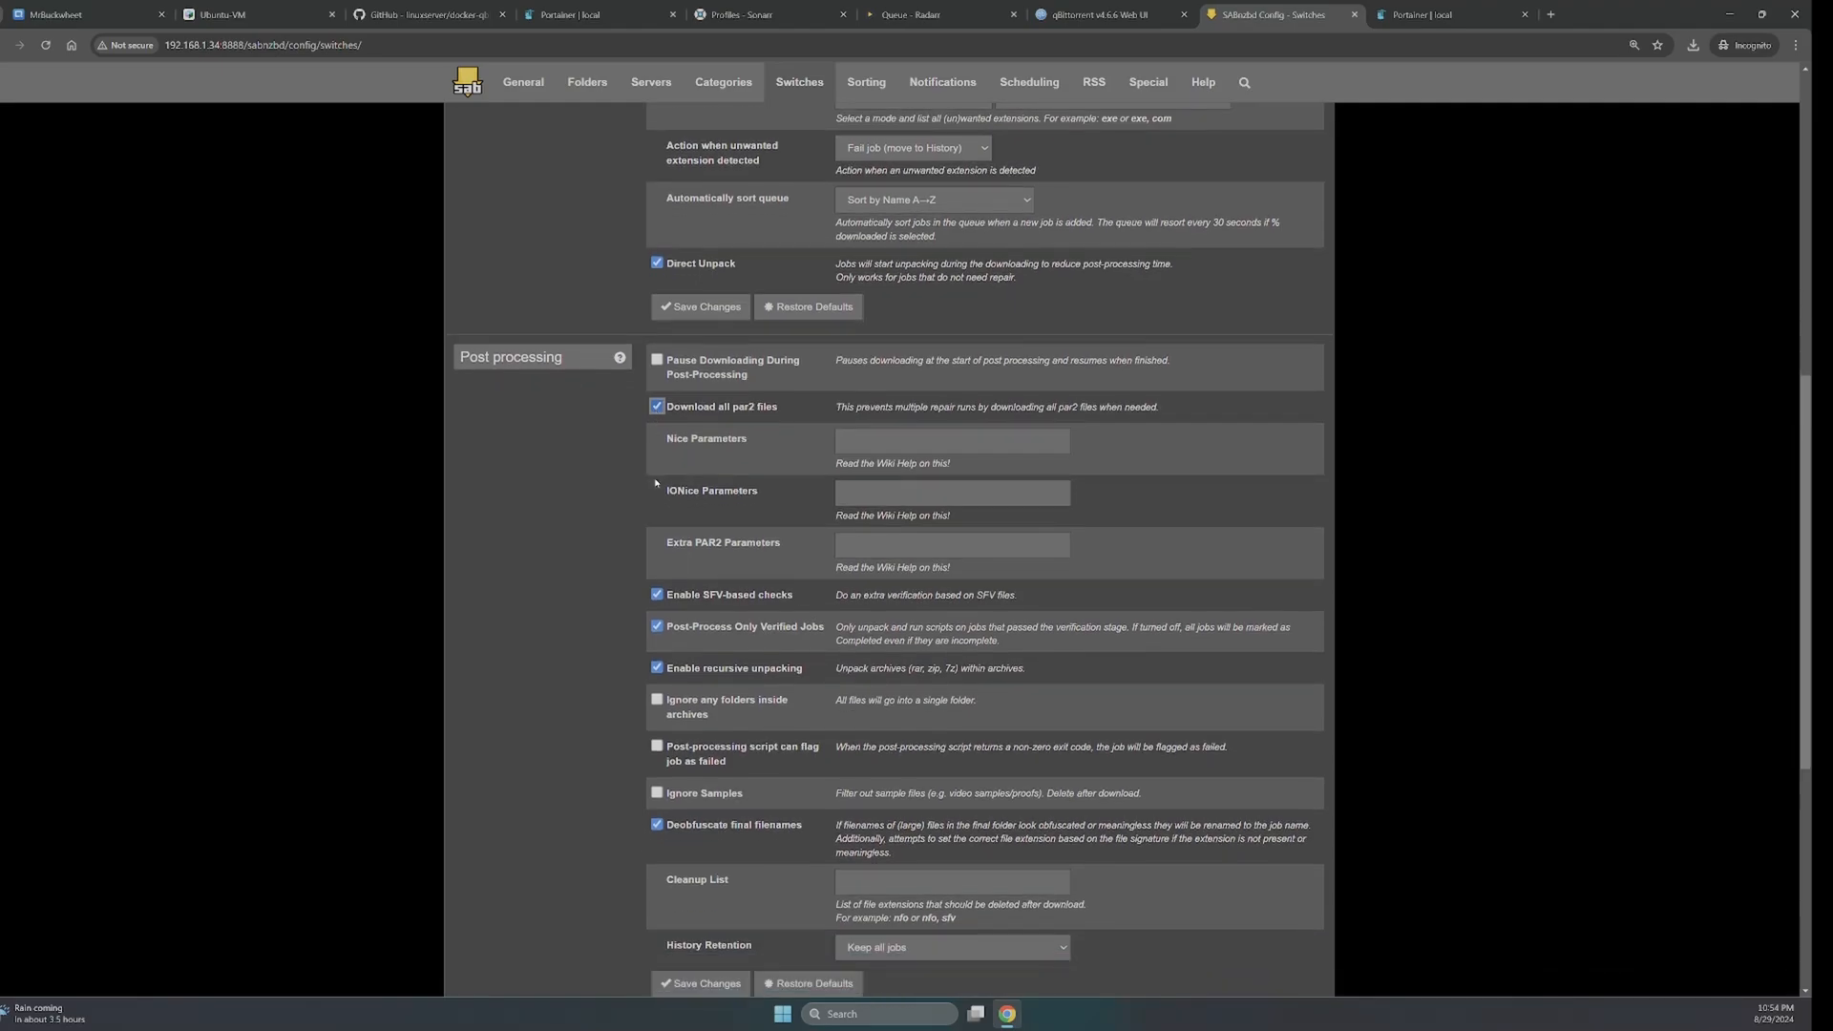
pyautogui.click(659, 596)
pyautogui.scroll(-1, 657, 667)
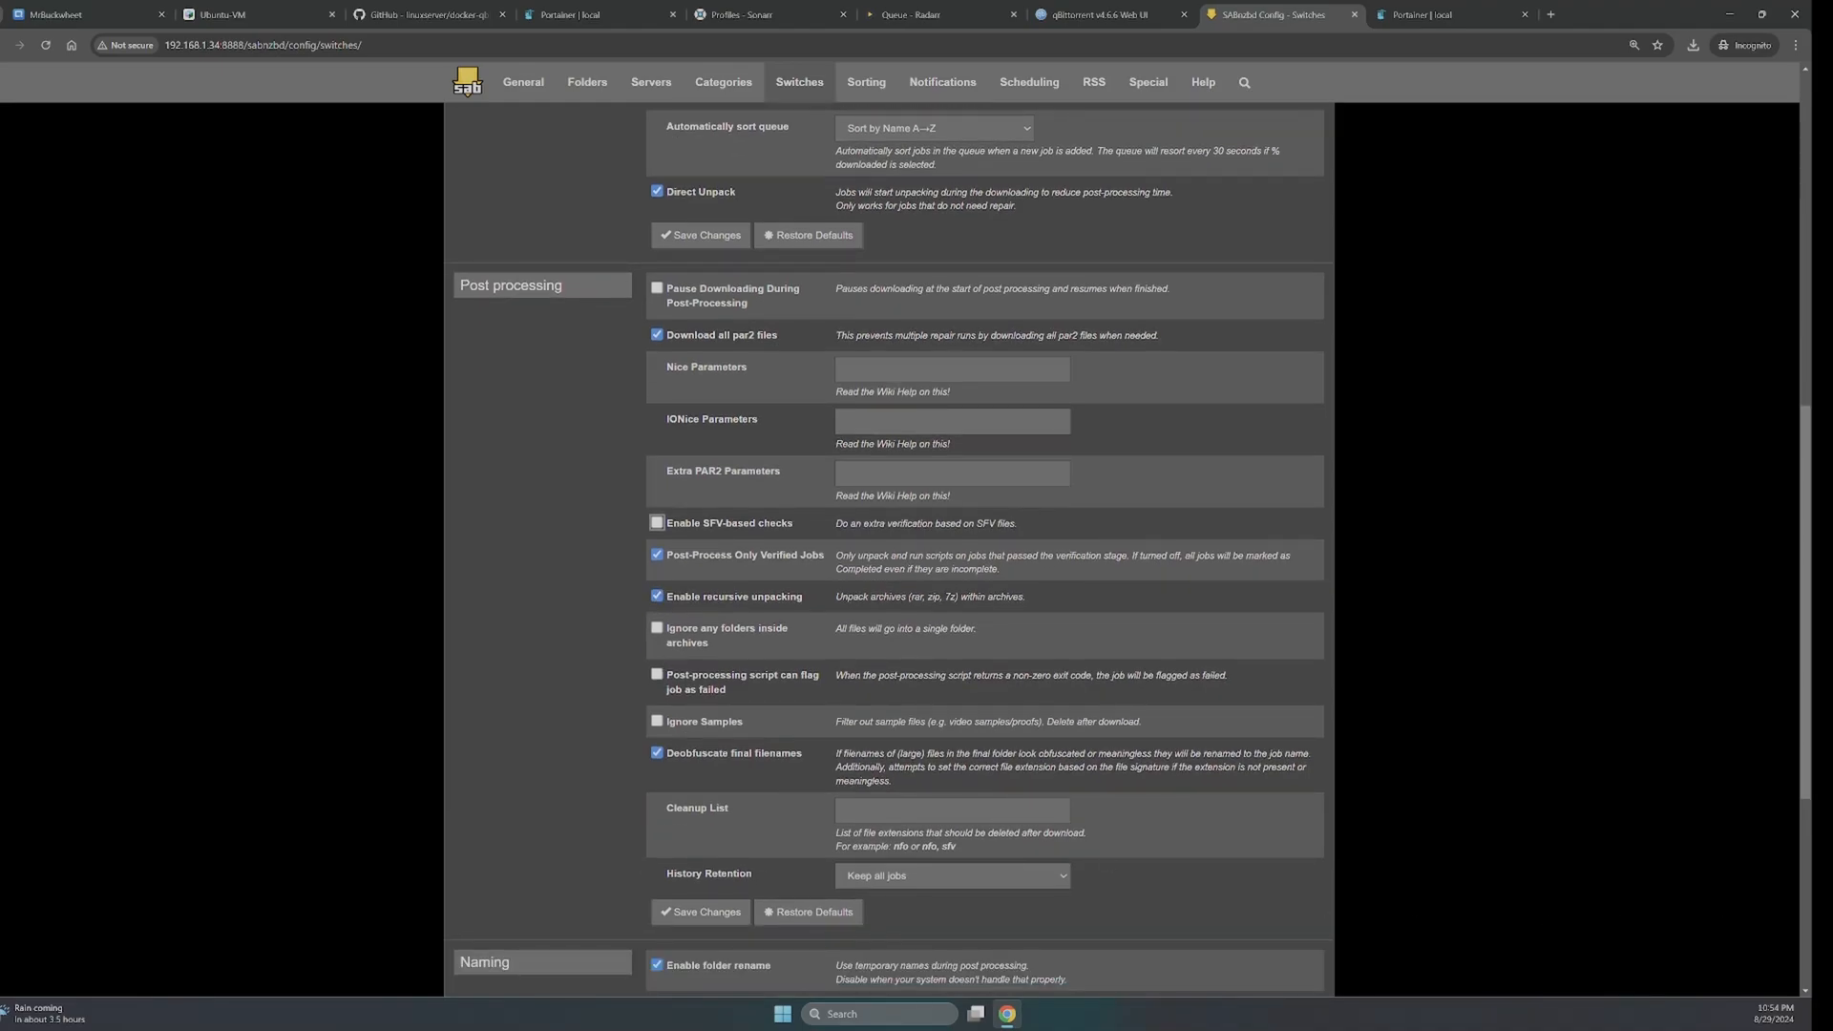
pyautogui.scroll(-3, 780, 809)
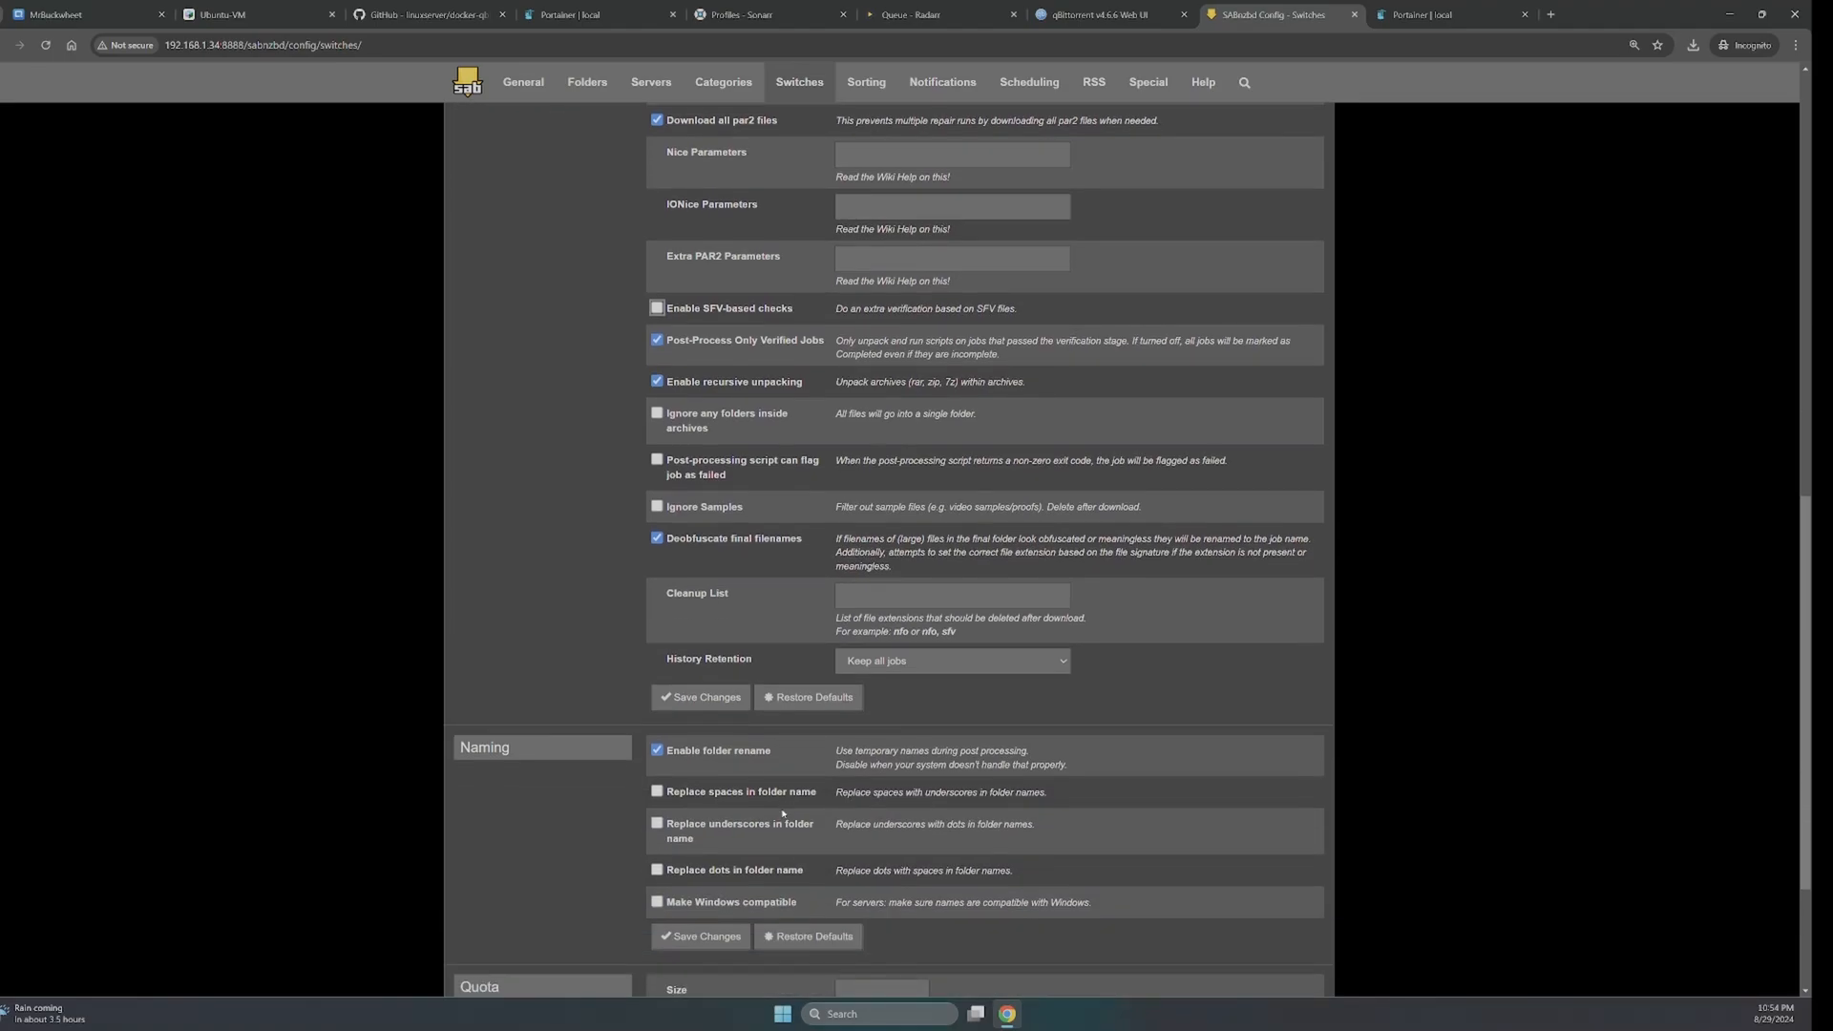
pyautogui.scroll(-3, 775, 813)
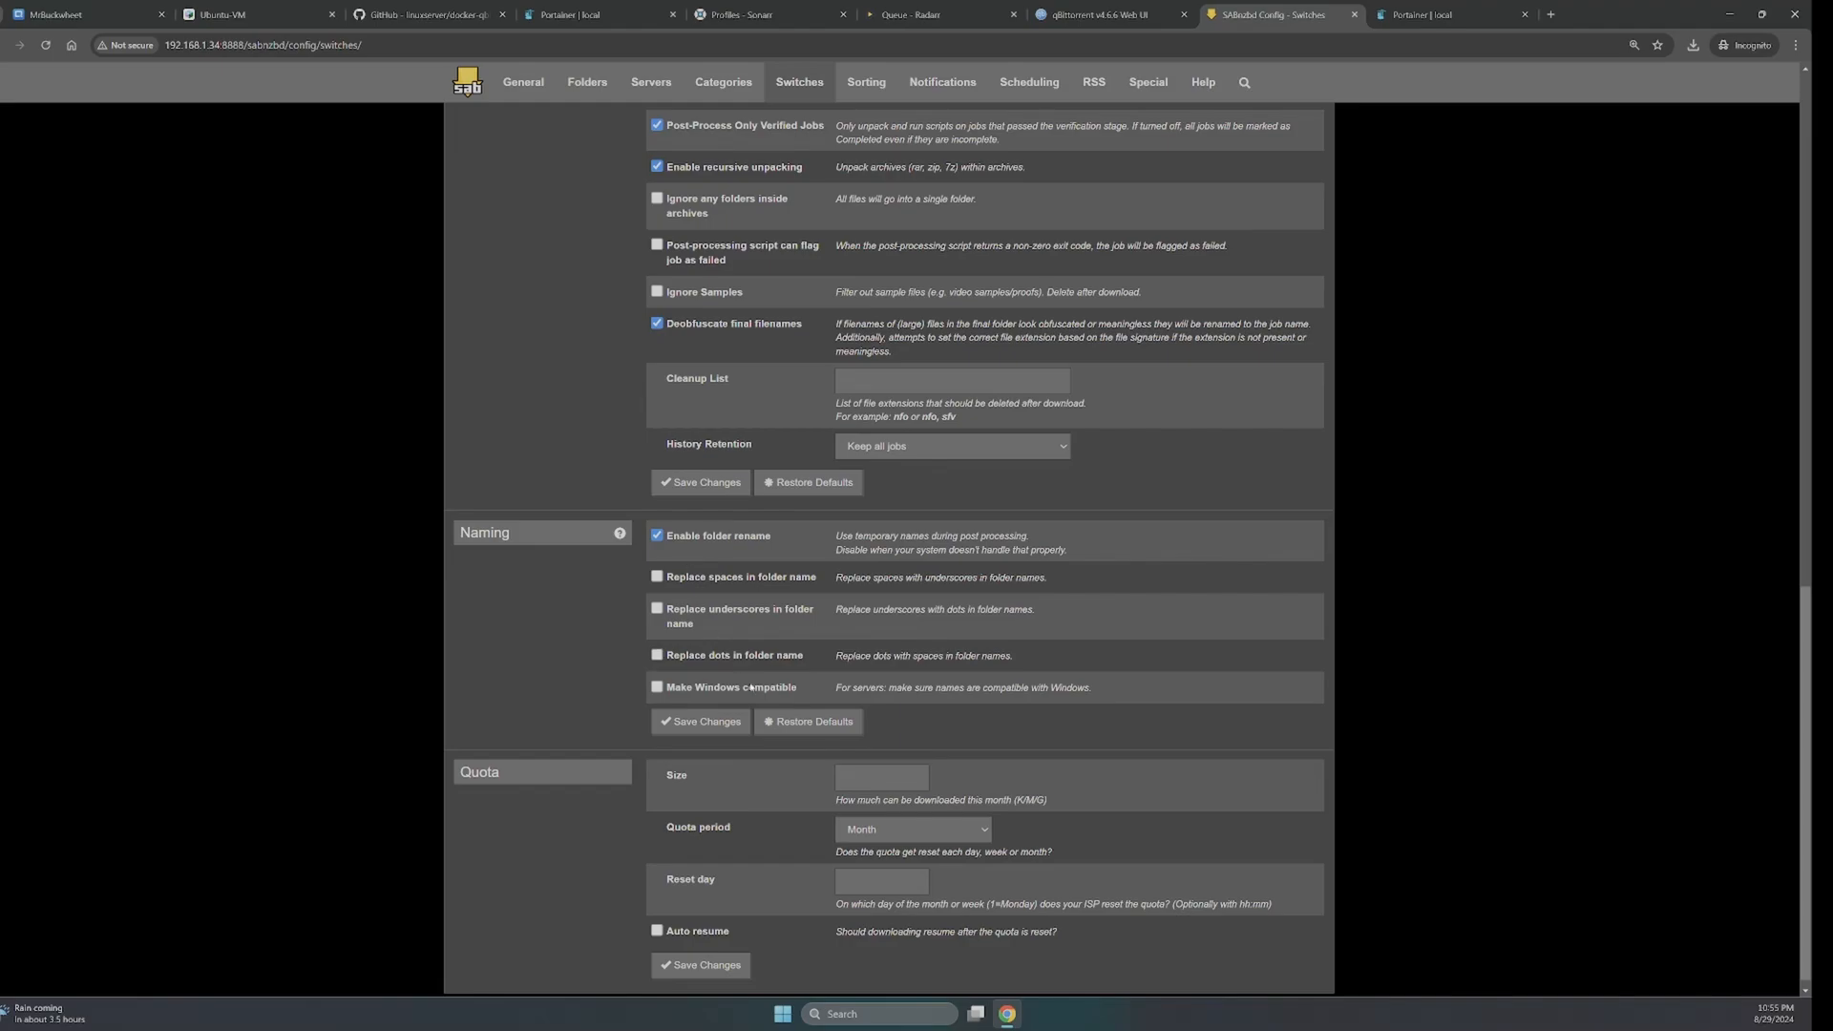
pyautogui.scroll(-1, 751, 687)
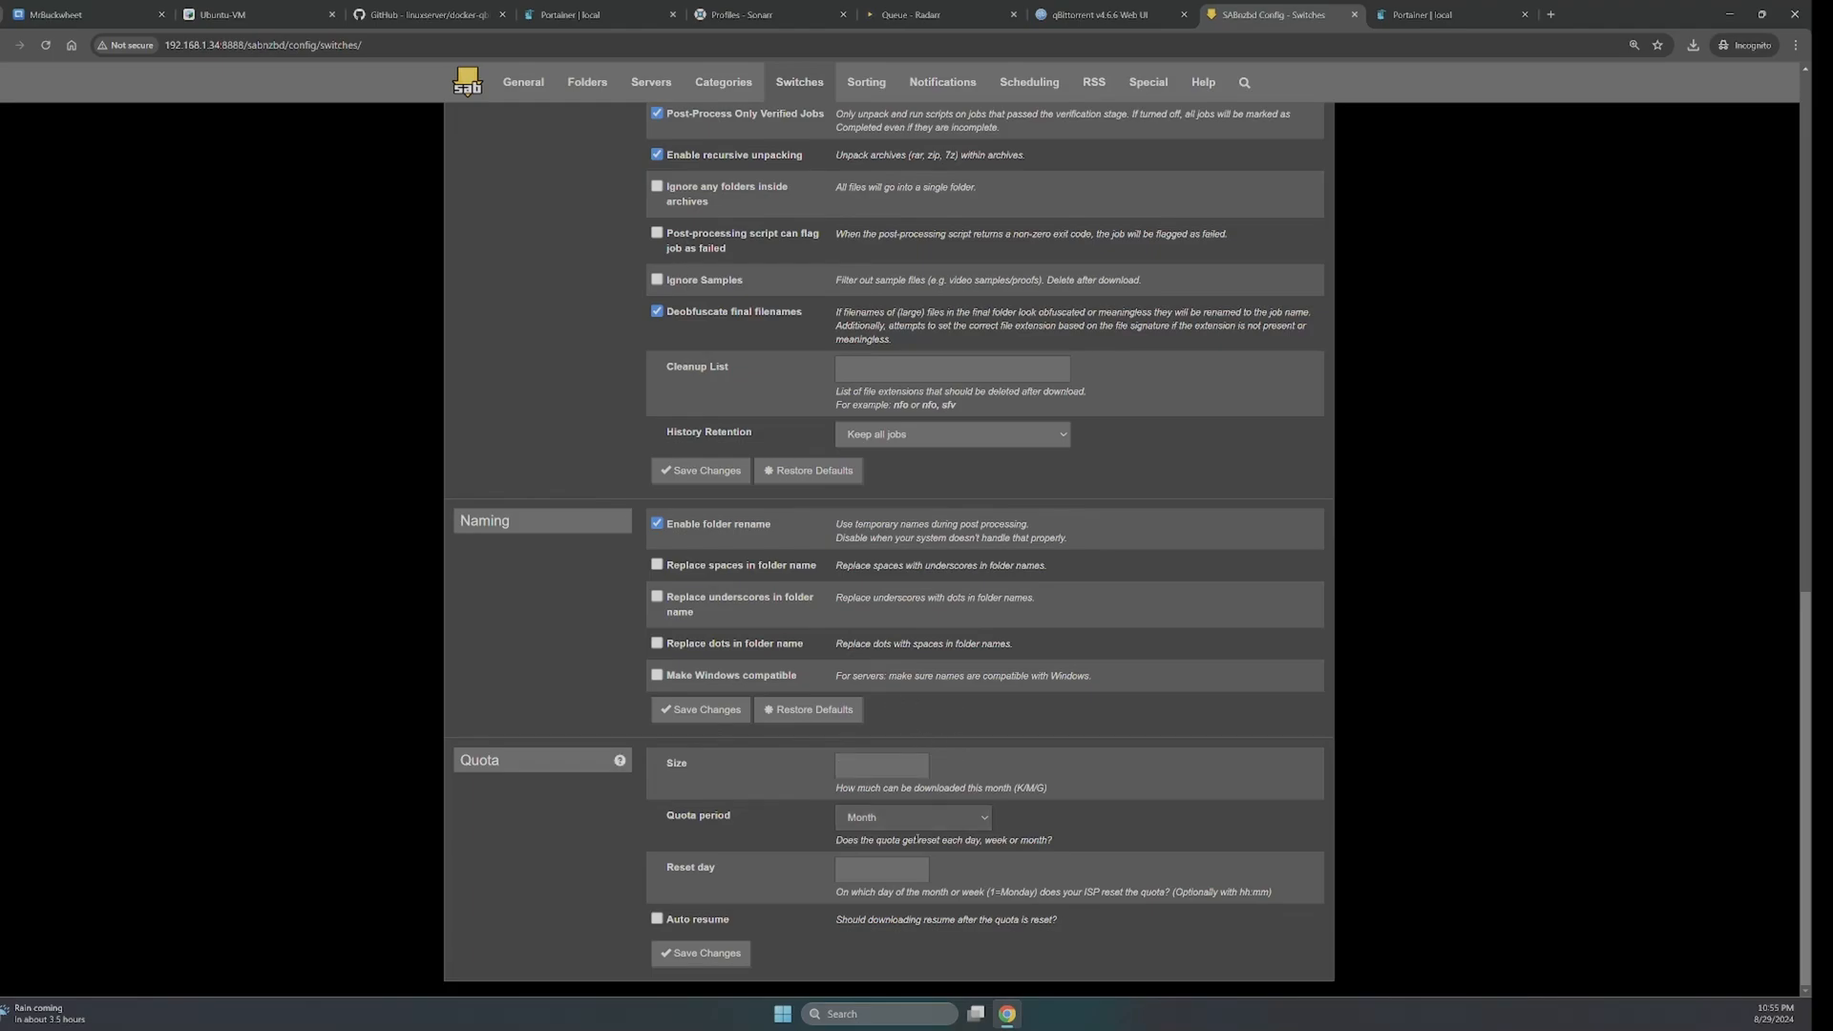
pyautogui.click(706, 954)
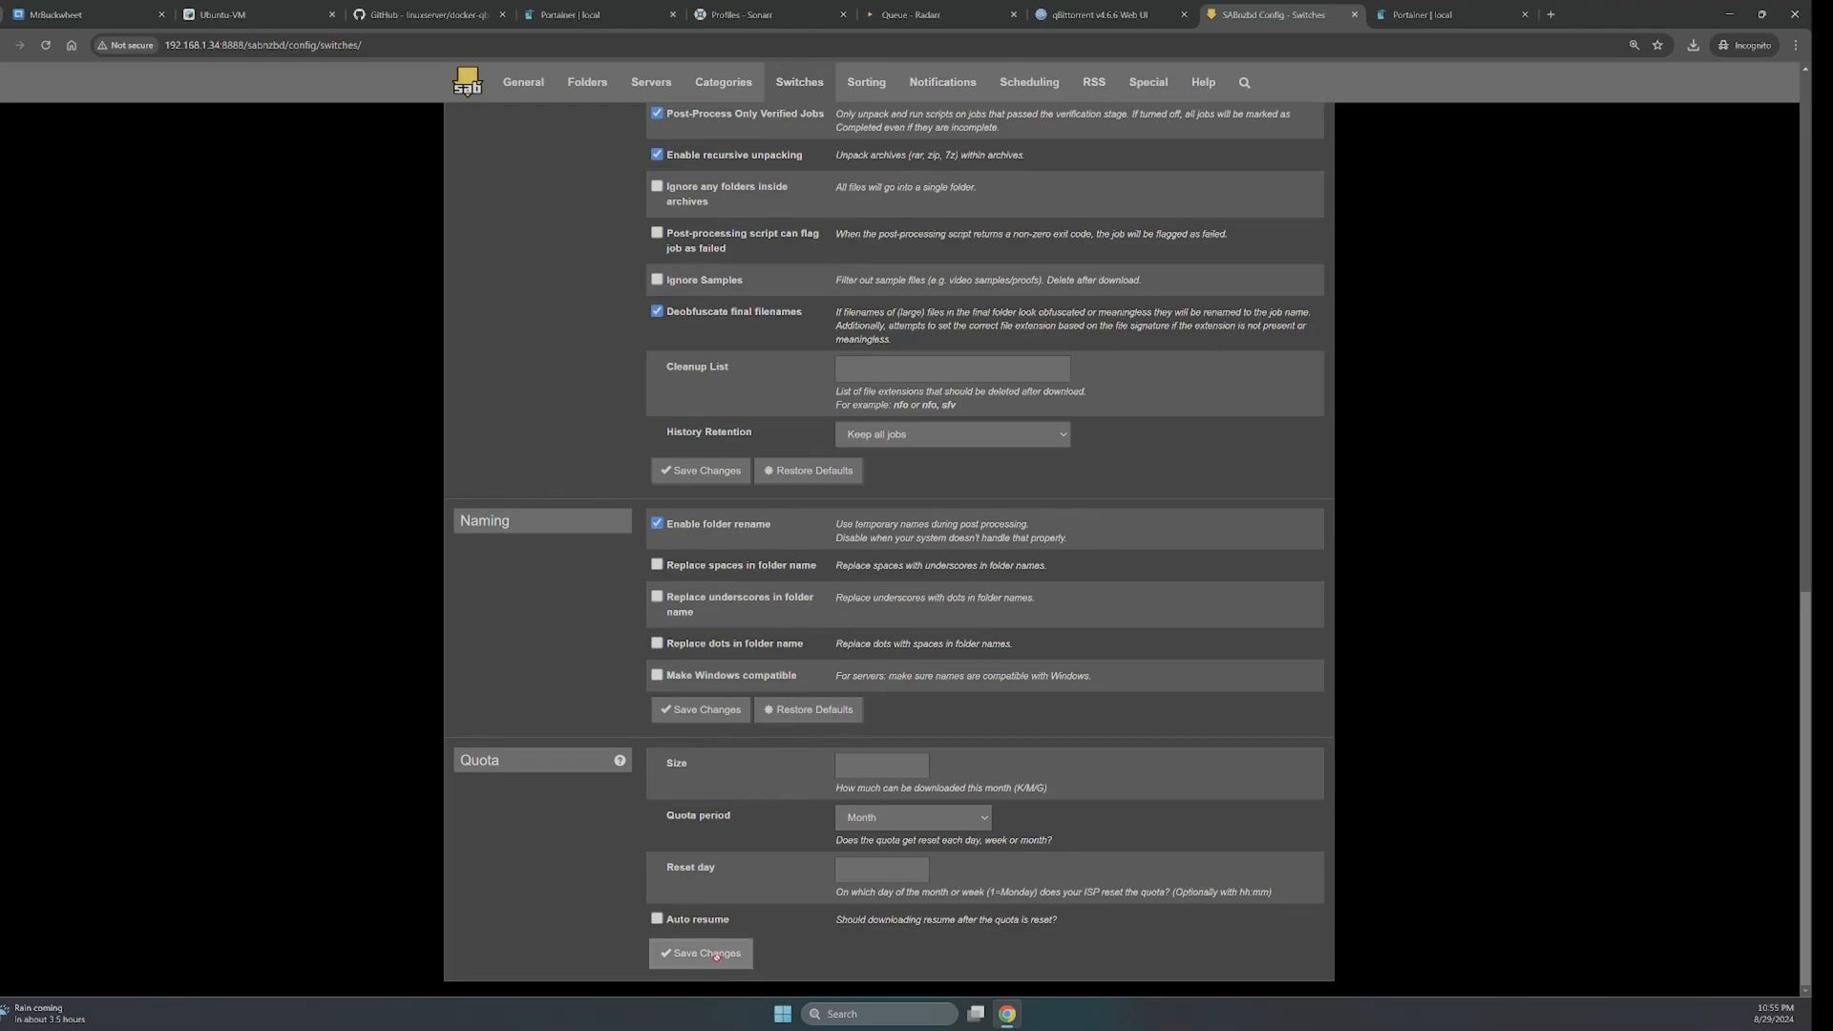
# - Look over the sorting, notification, scheduling and RSS feed settings
pyautogui.click(865, 82)
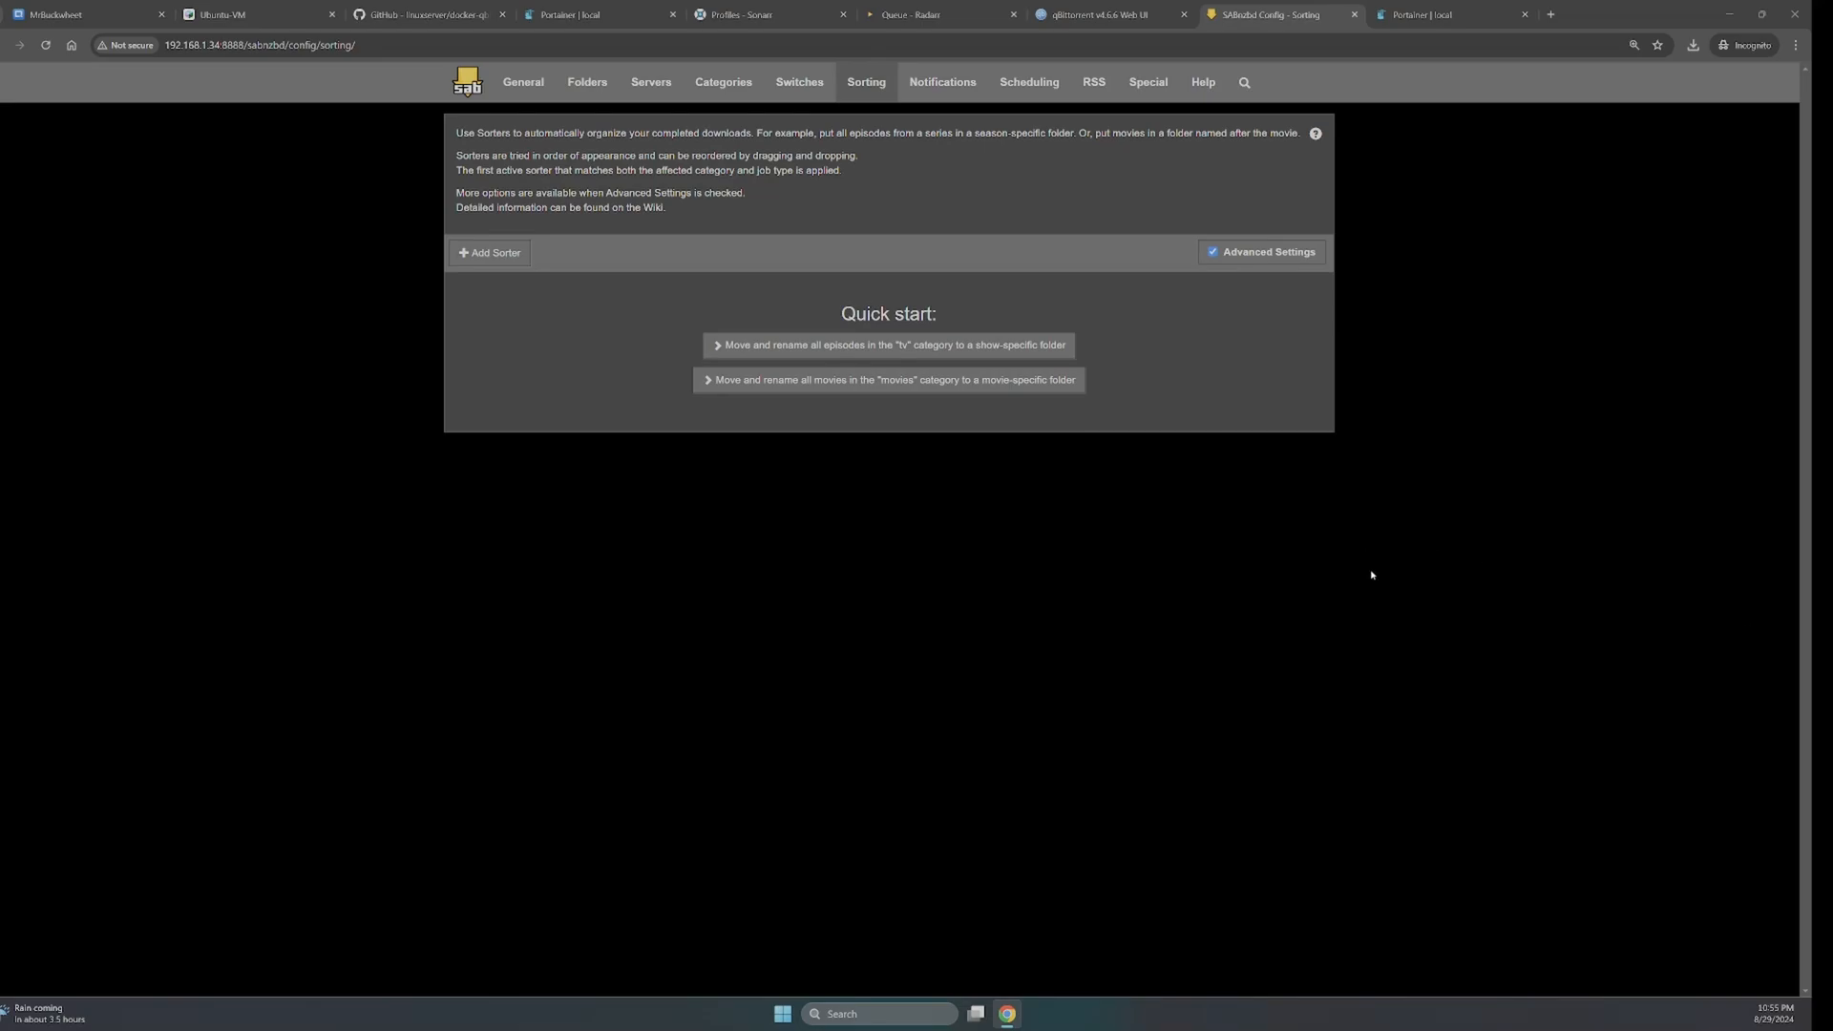
pyautogui.click(942, 82)
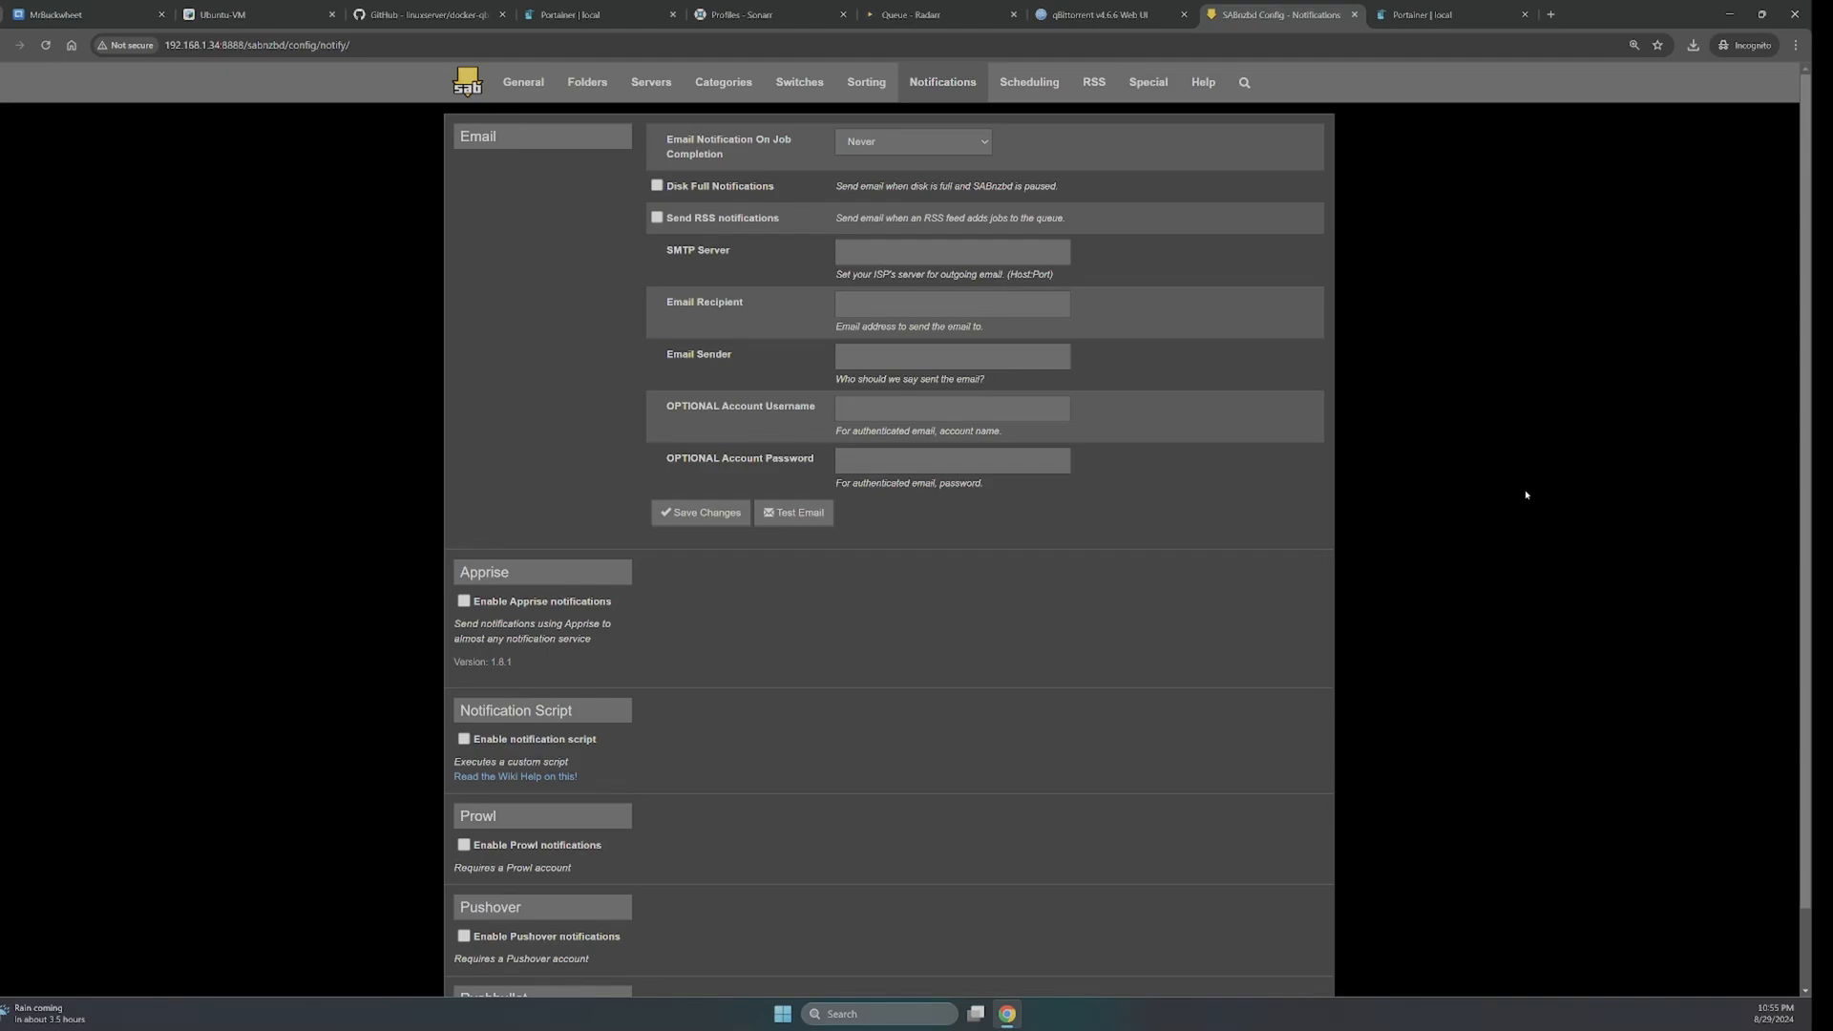
pyautogui.scroll(-1, 998, 626)
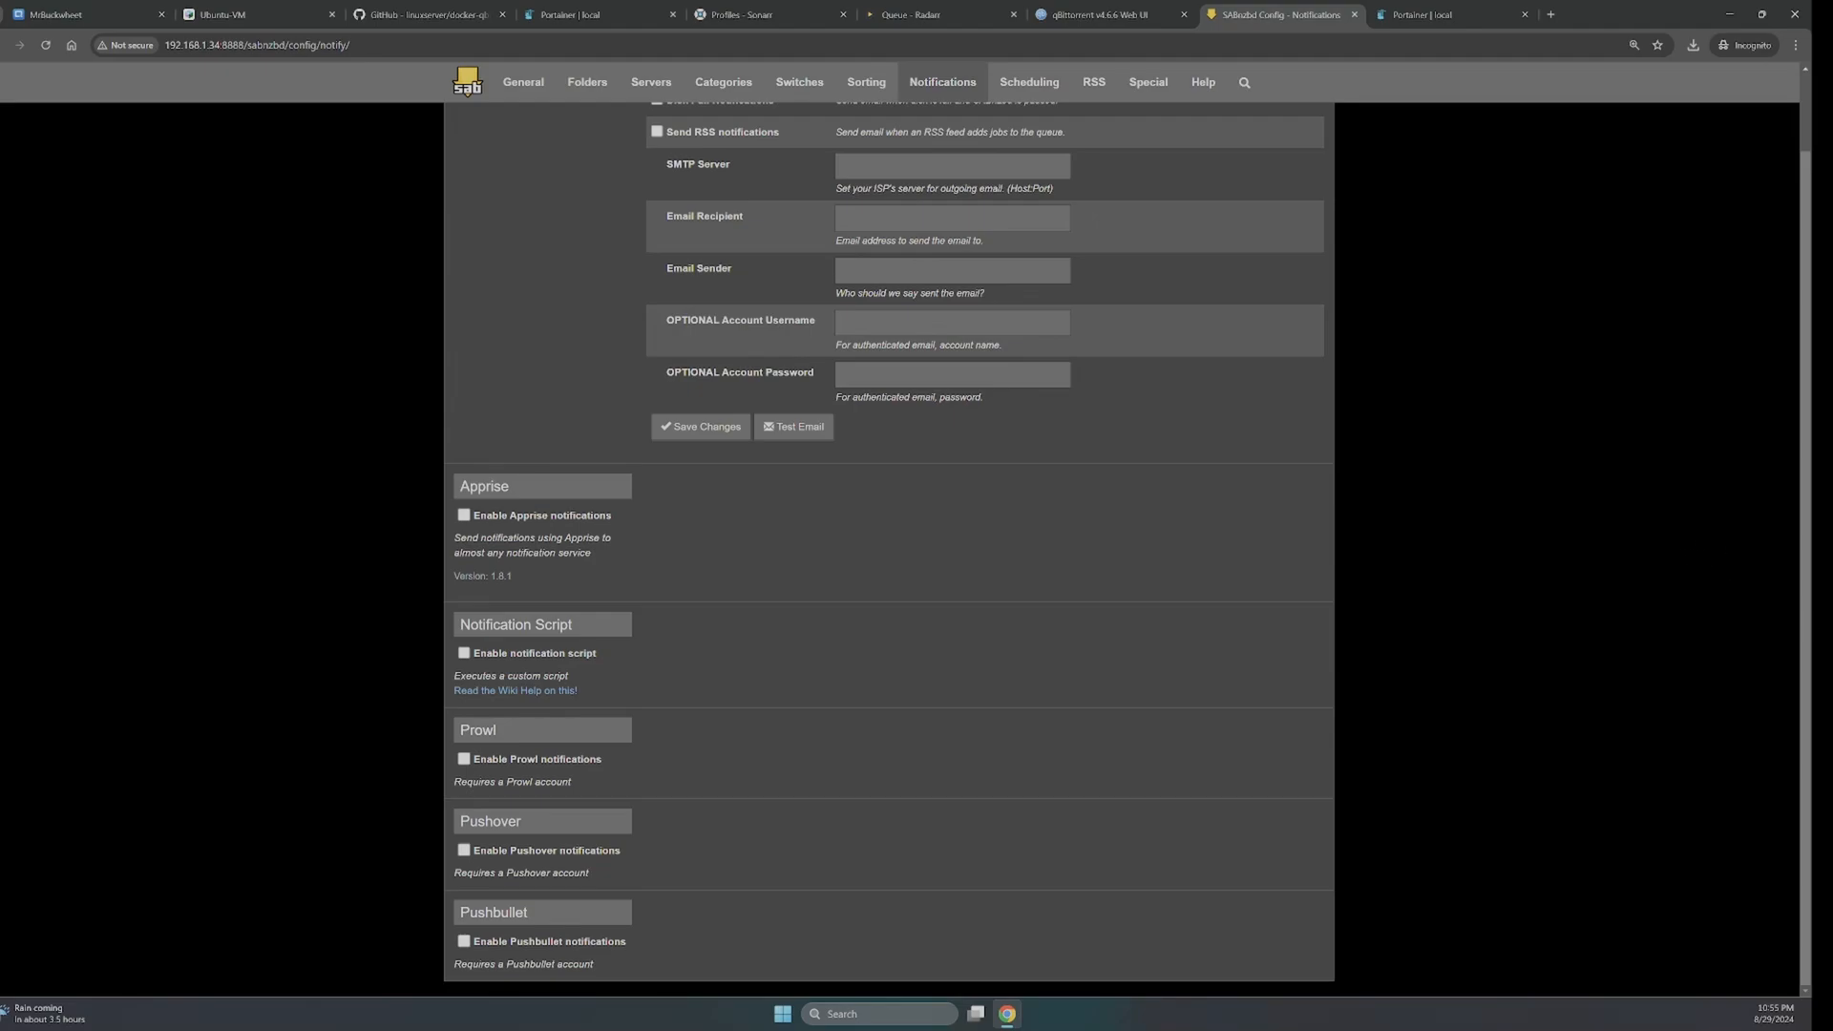
pyautogui.scroll(1, 1256, 524)
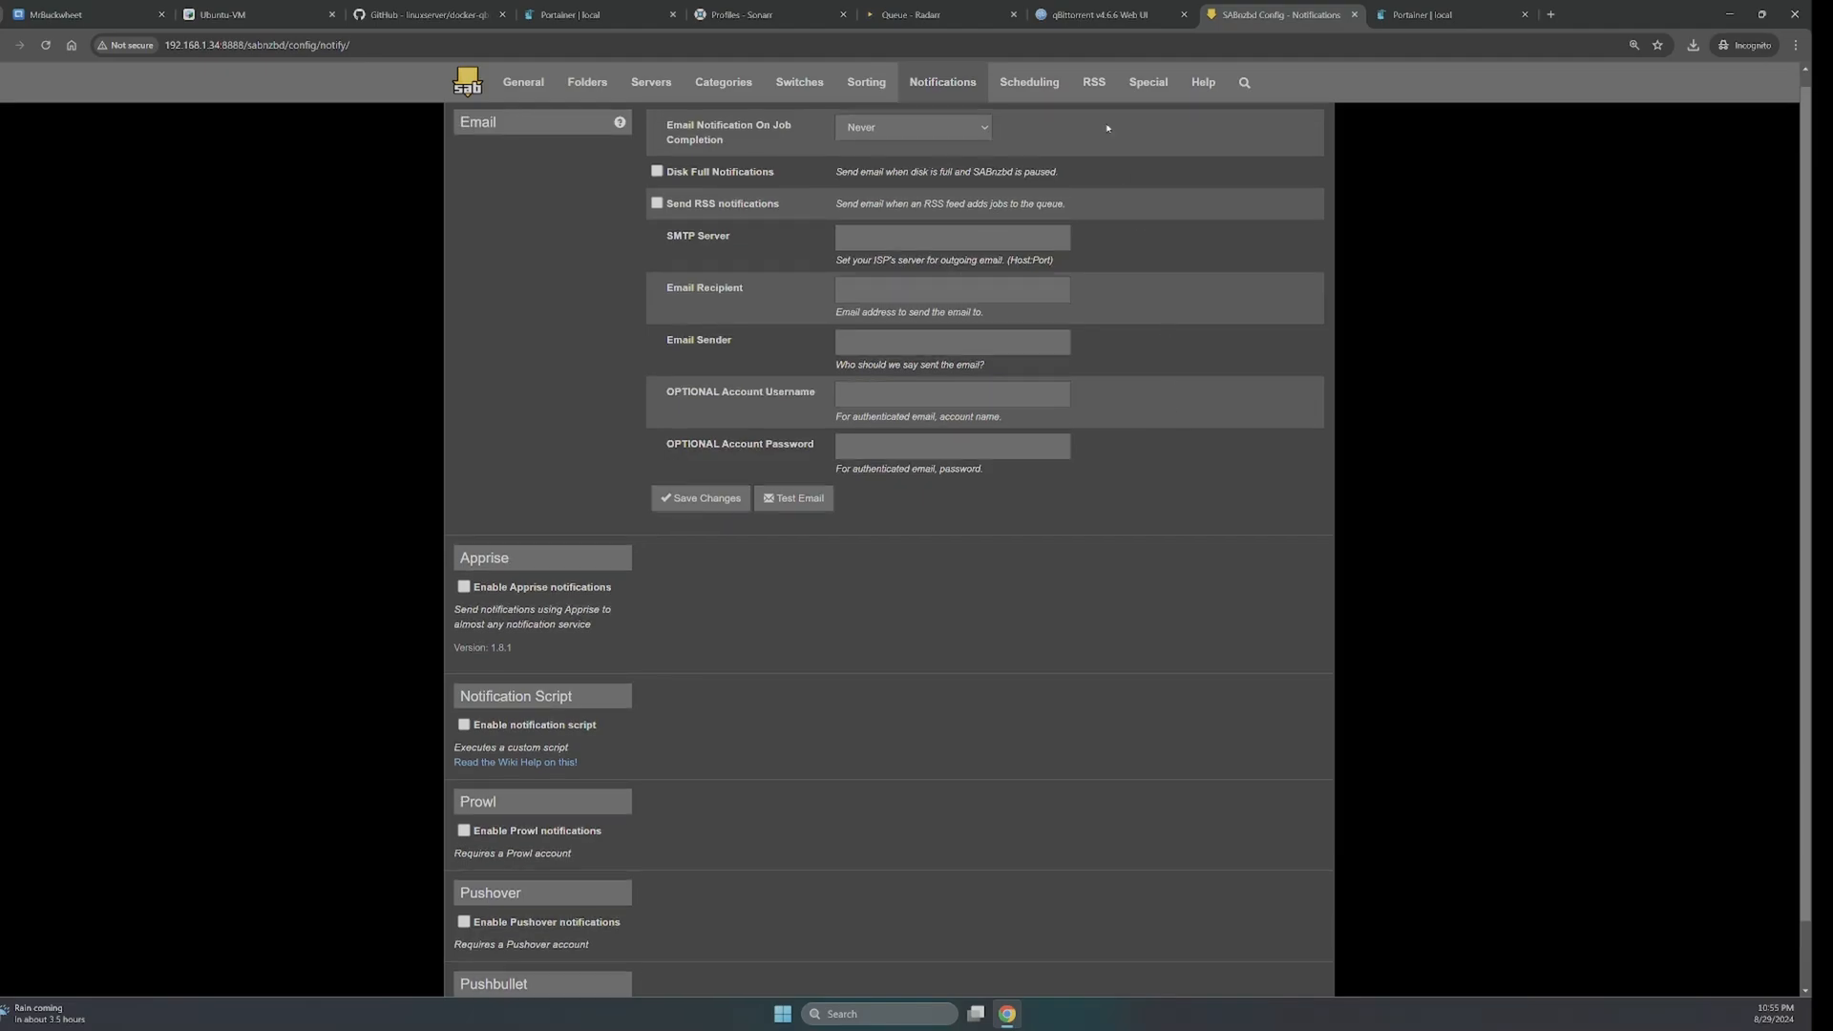
pyautogui.click(1007, 86)
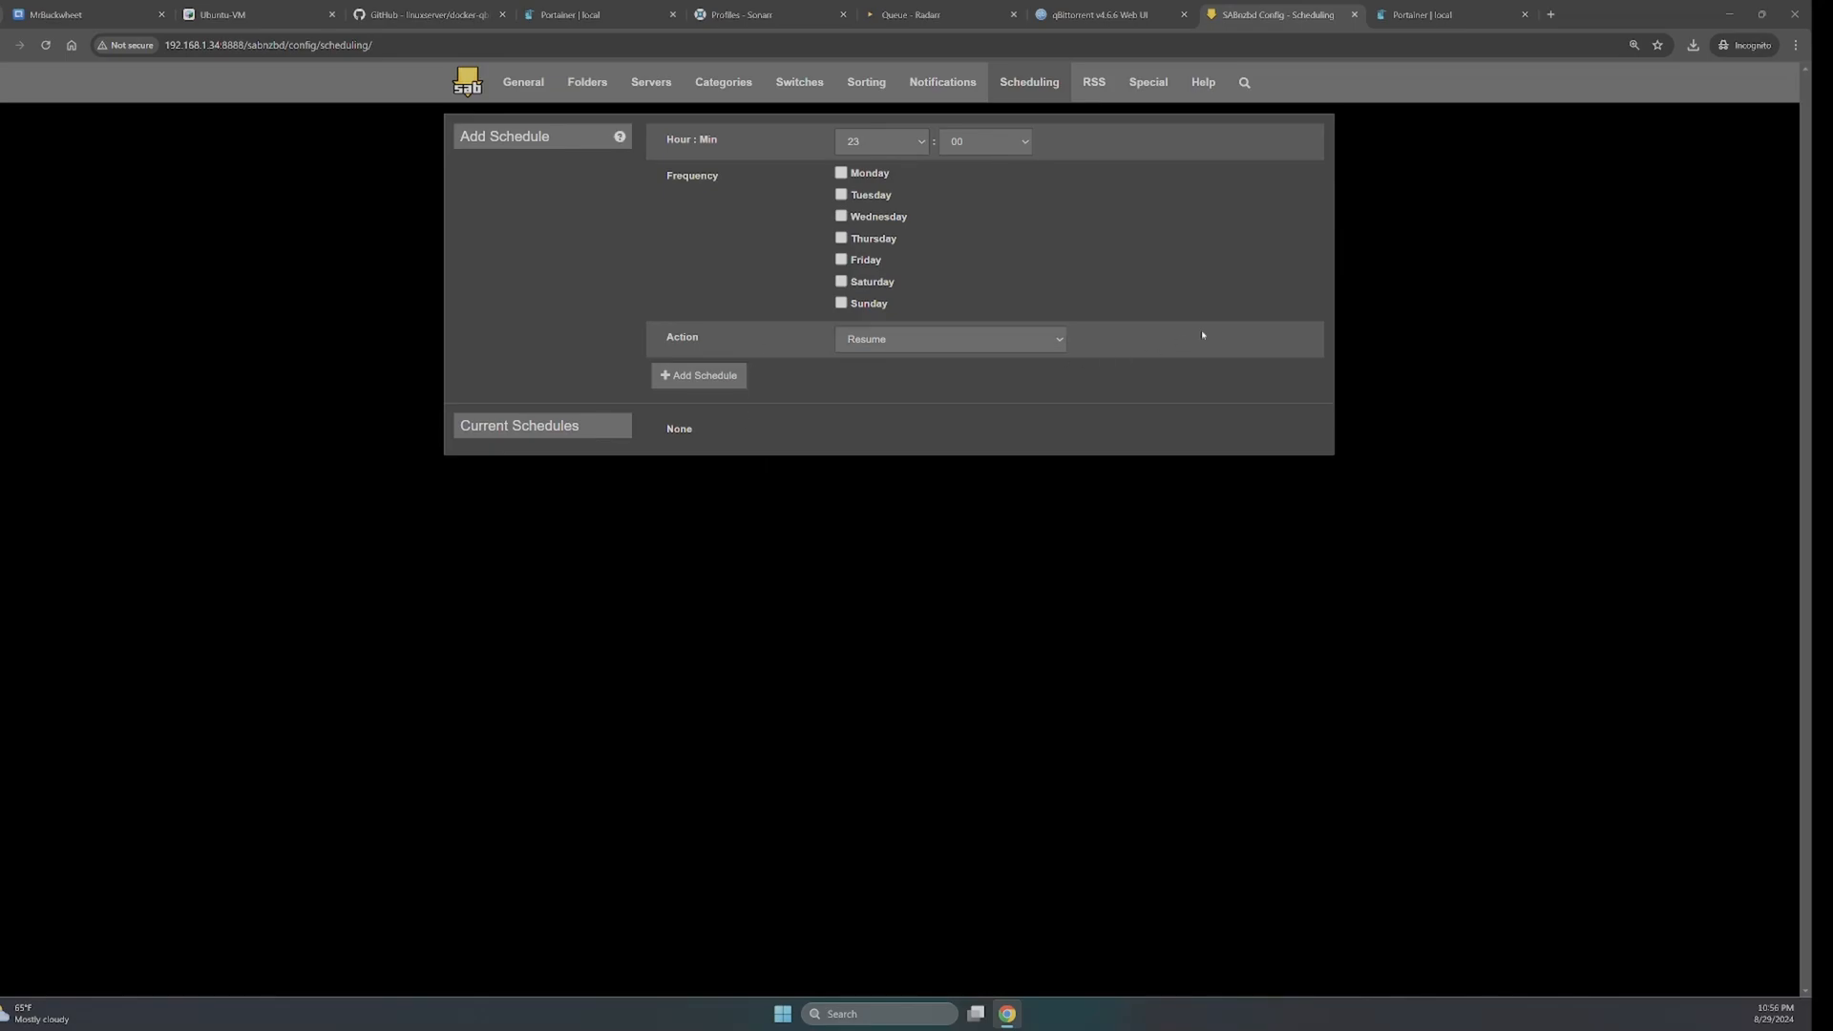
pyautogui.click(1094, 82)
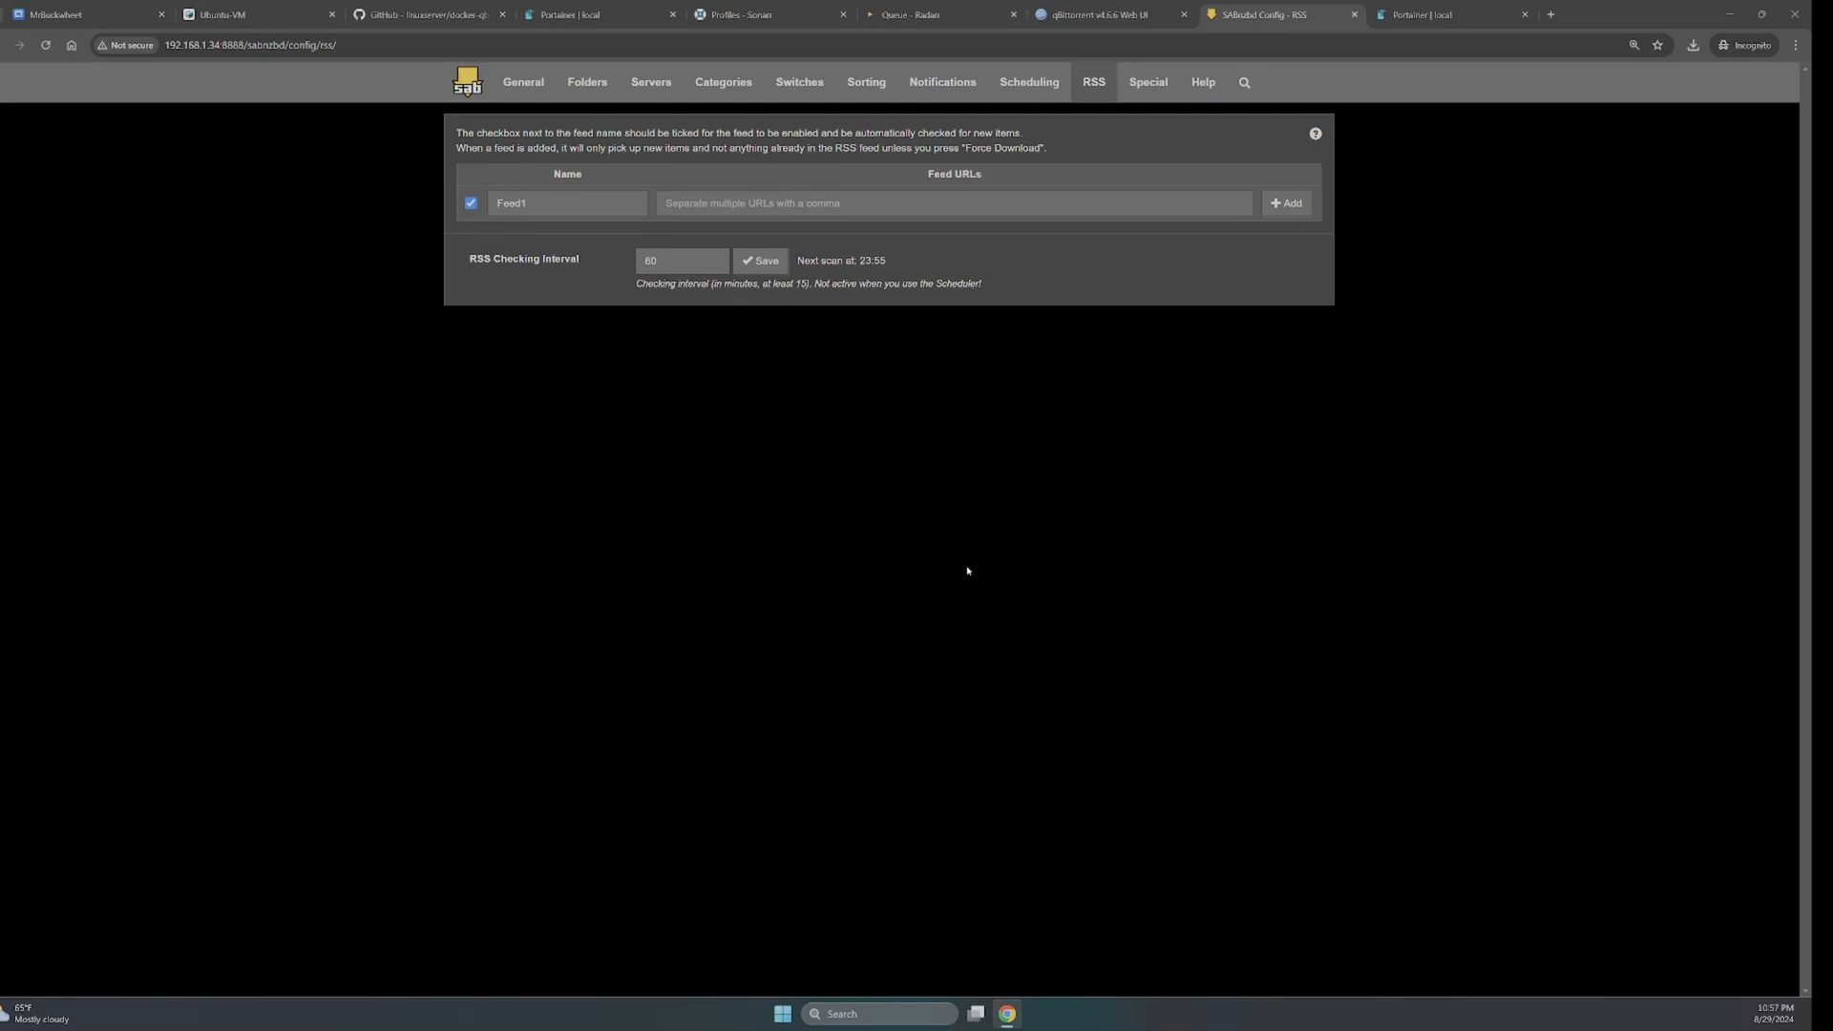
# - In the special switches, enable start_paused and preserve_paused_state, and disable ipv6_servers and api_warnings
pyautogui.click(1144, 86)
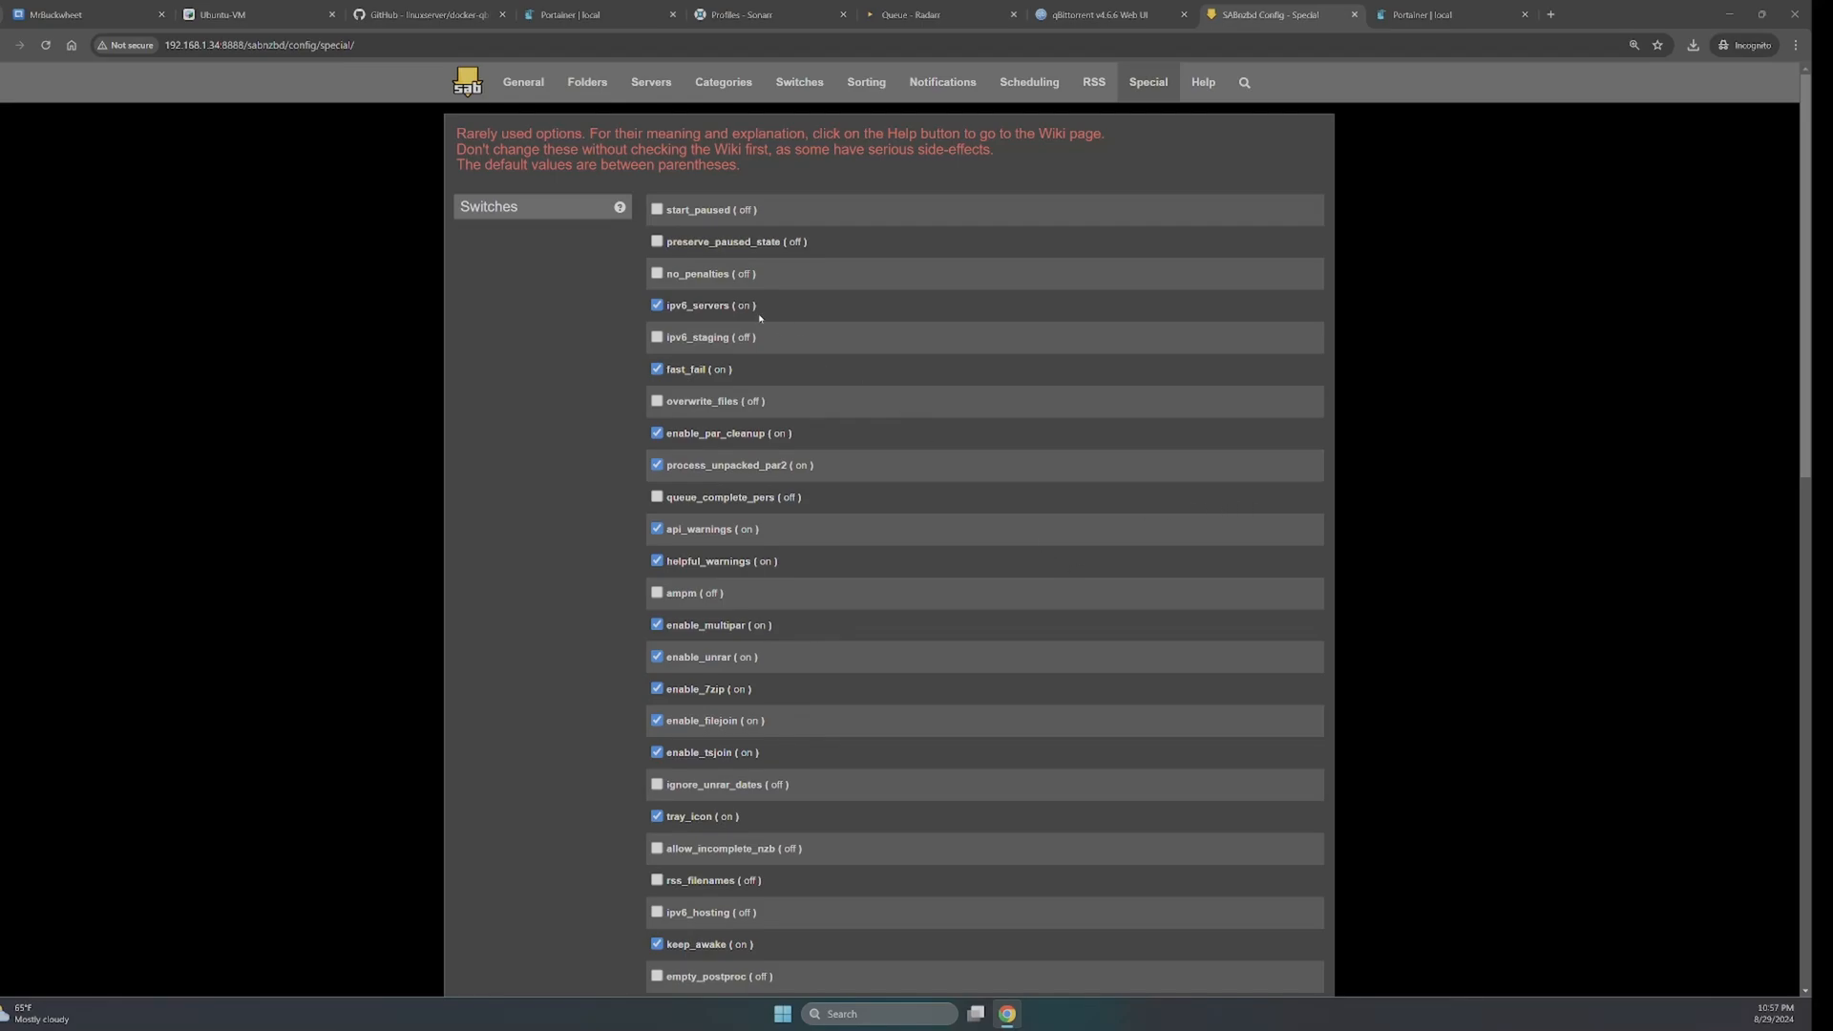
pyautogui.click(657, 210)
pyautogui.click(658, 242)
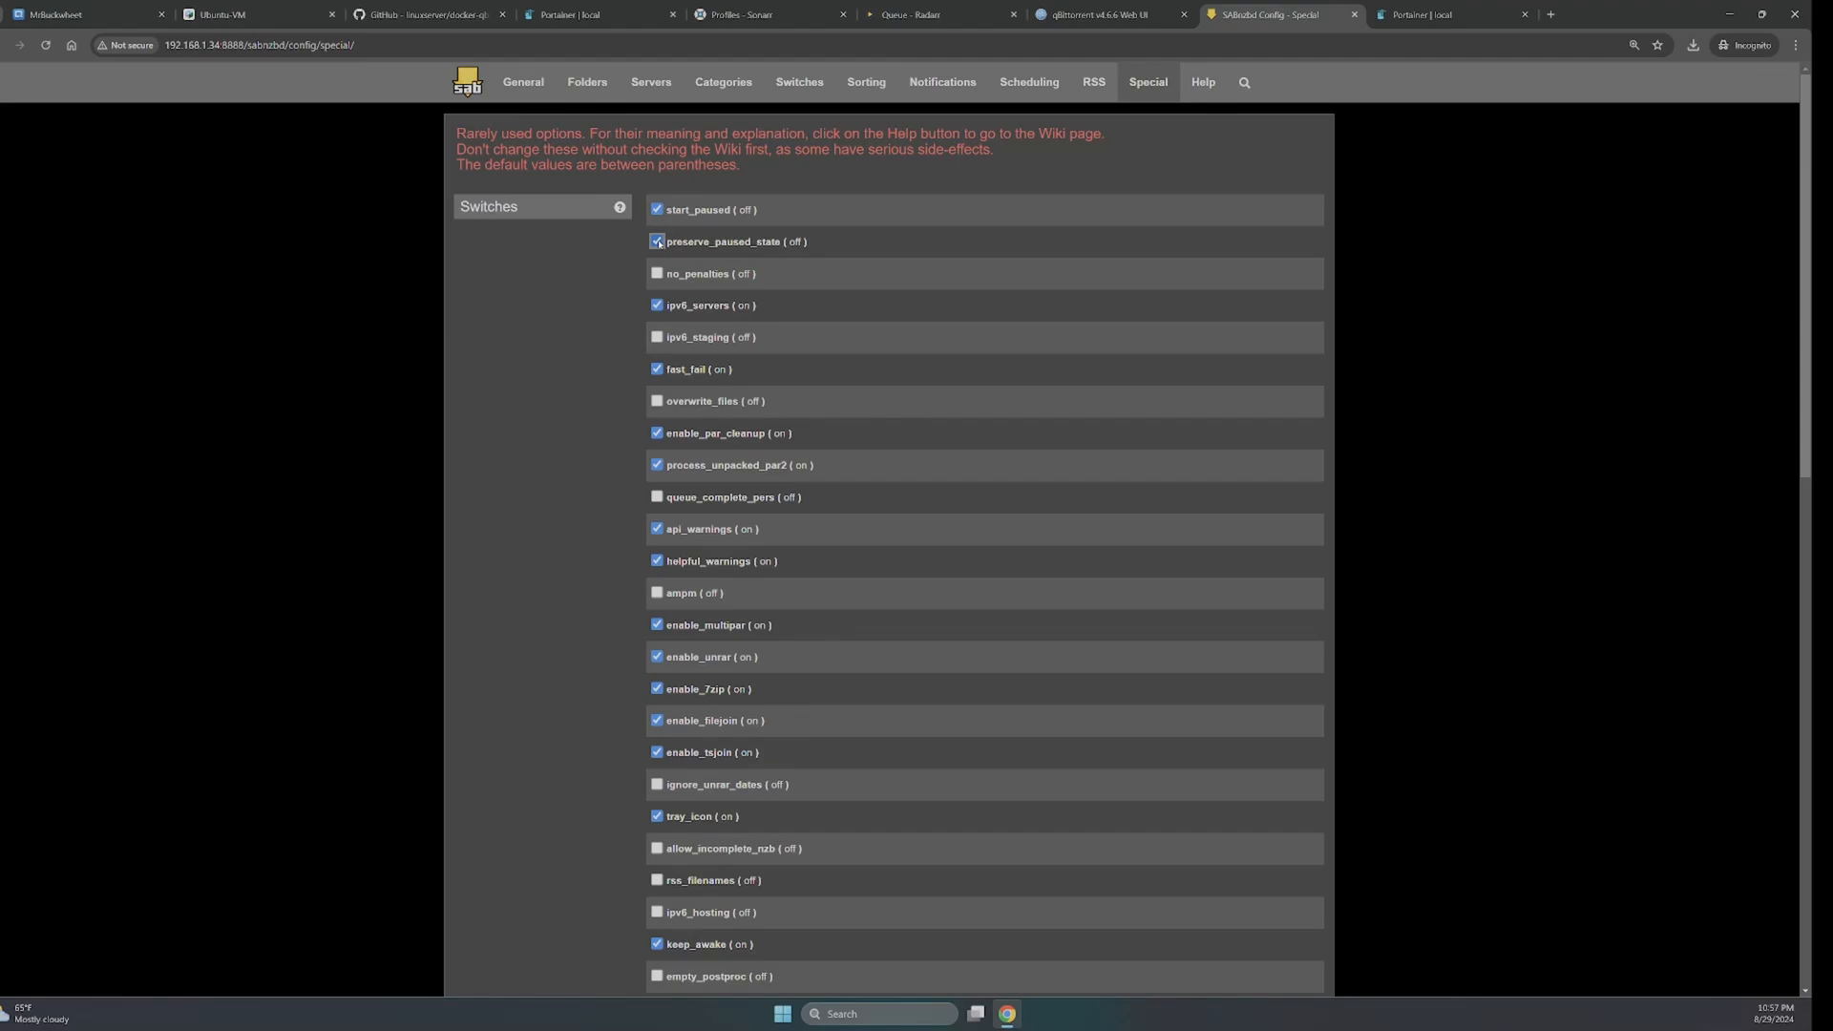
pyautogui.click(658, 305)
pyautogui.click(657, 529)
# - Enable the special switches new_nzb_on_failure, warn_dupl_jobs and backup_for_duplicates, and save the changes
pyautogui.scroll(-2, 693, 694)
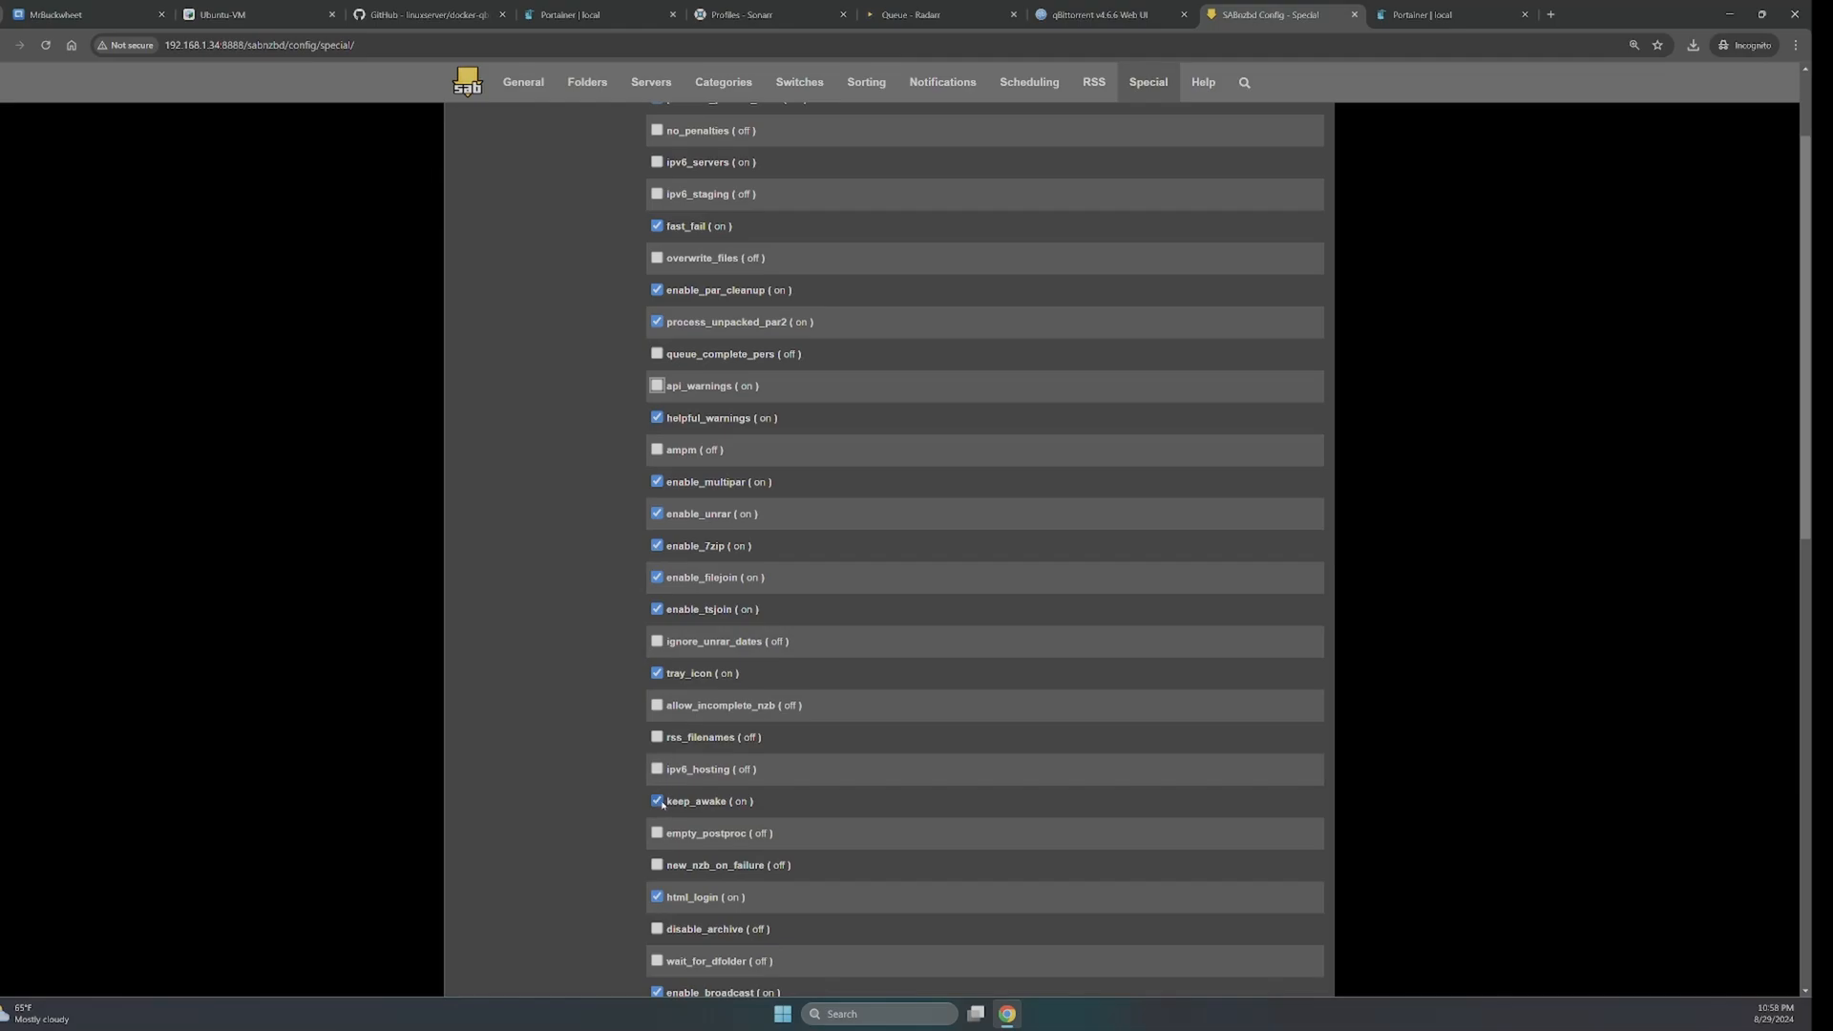
pyautogui.click(658, 866)
pyautogui.scroll(-4, 957, 740)
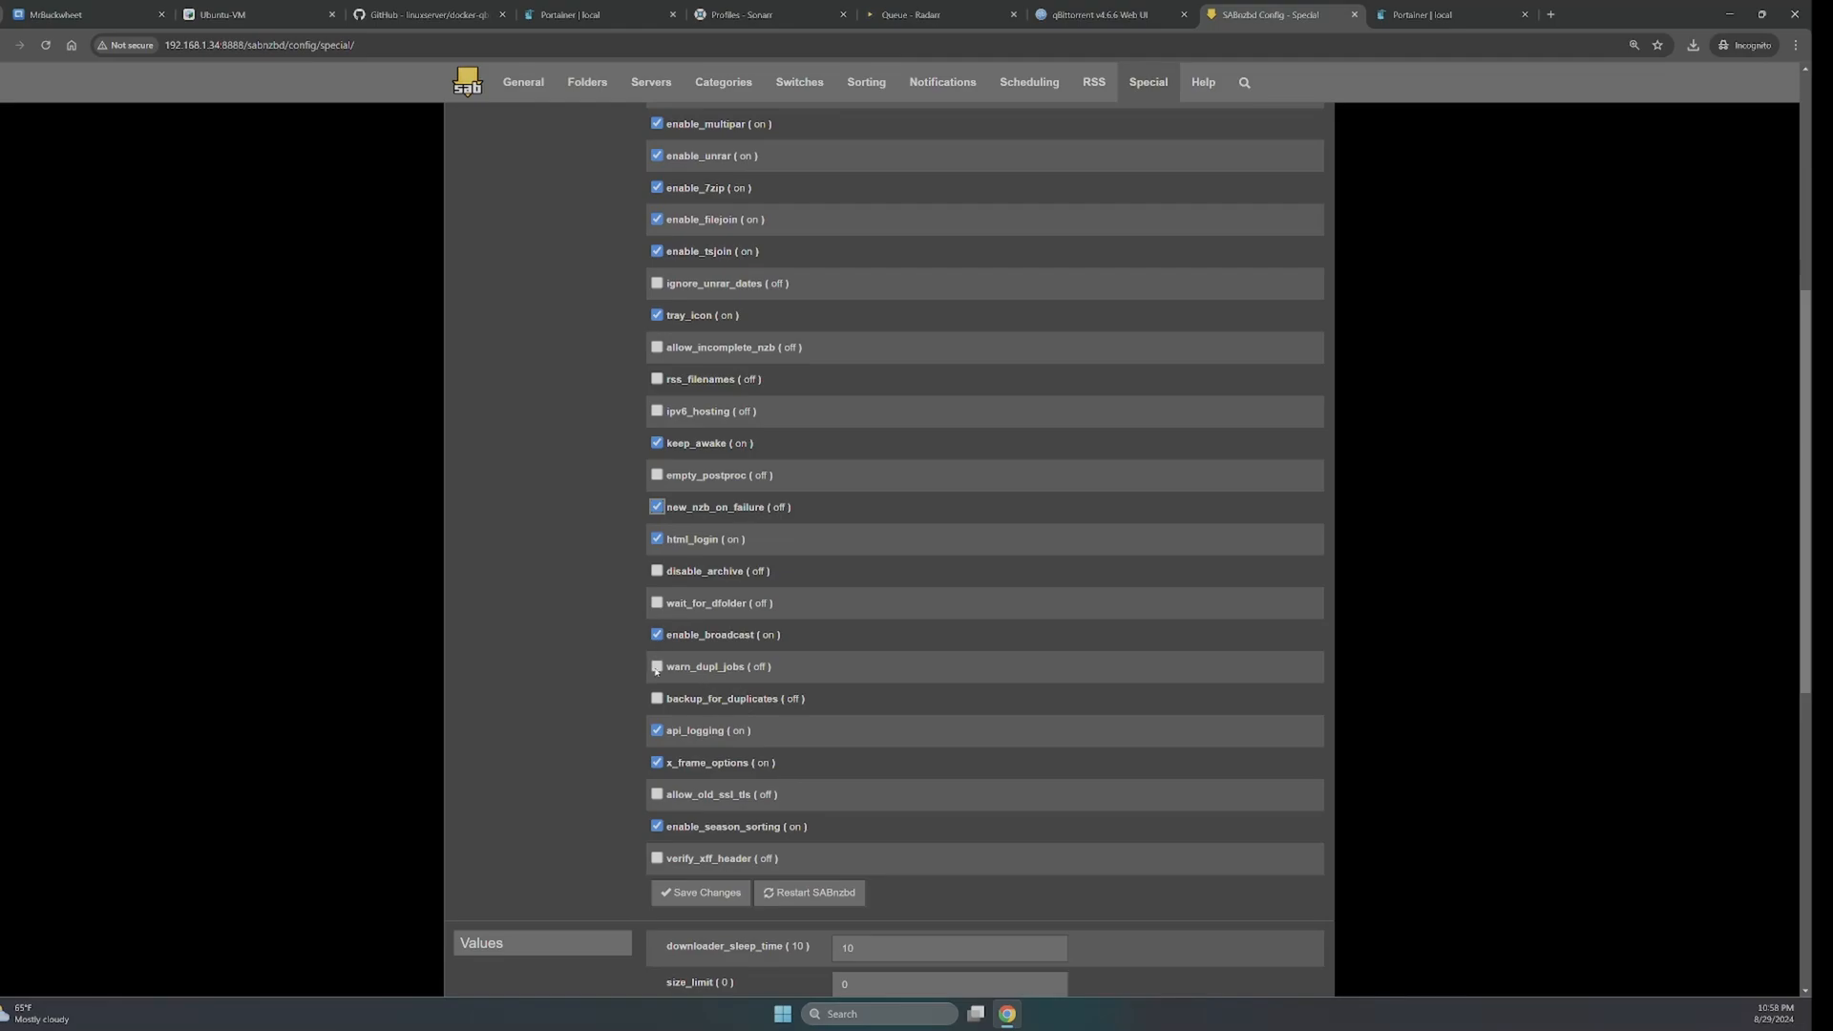
pyautogui.click(657, 667)
pyautogui.click(656, 700)
pyautogui.scroll(-1, 656, 737)
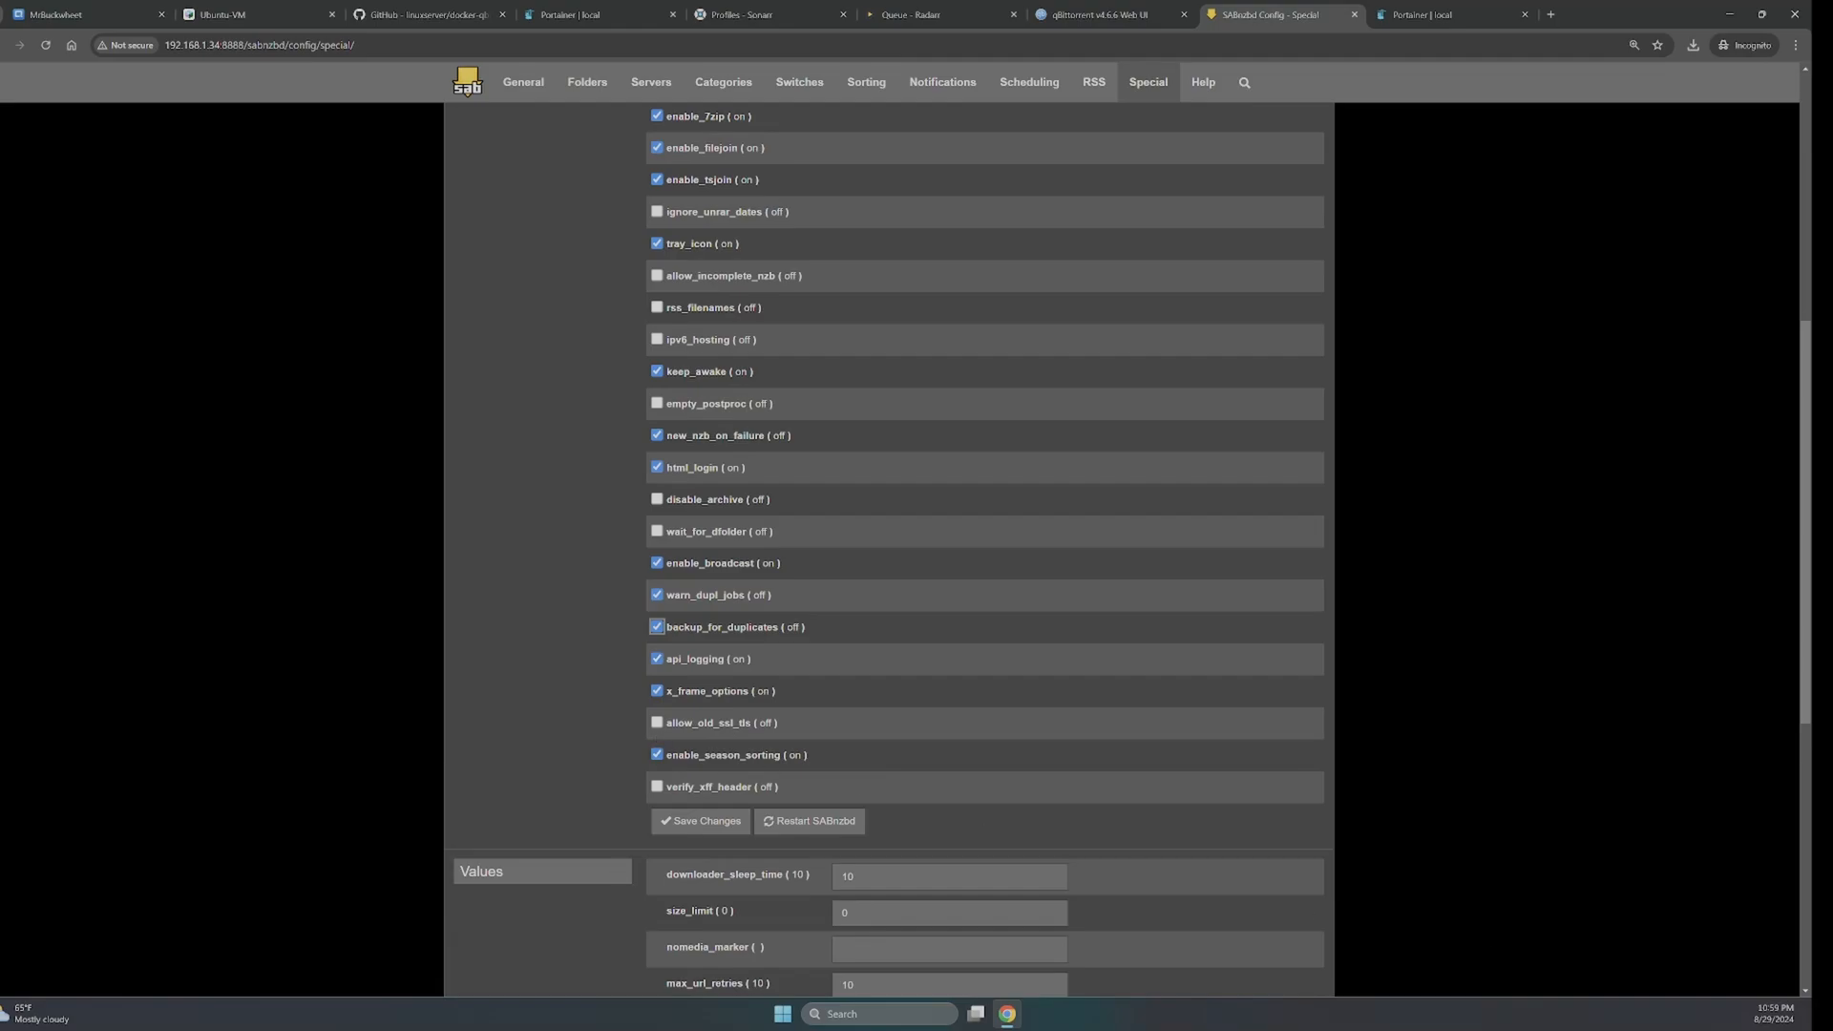
pyautogui.click(714, 822)
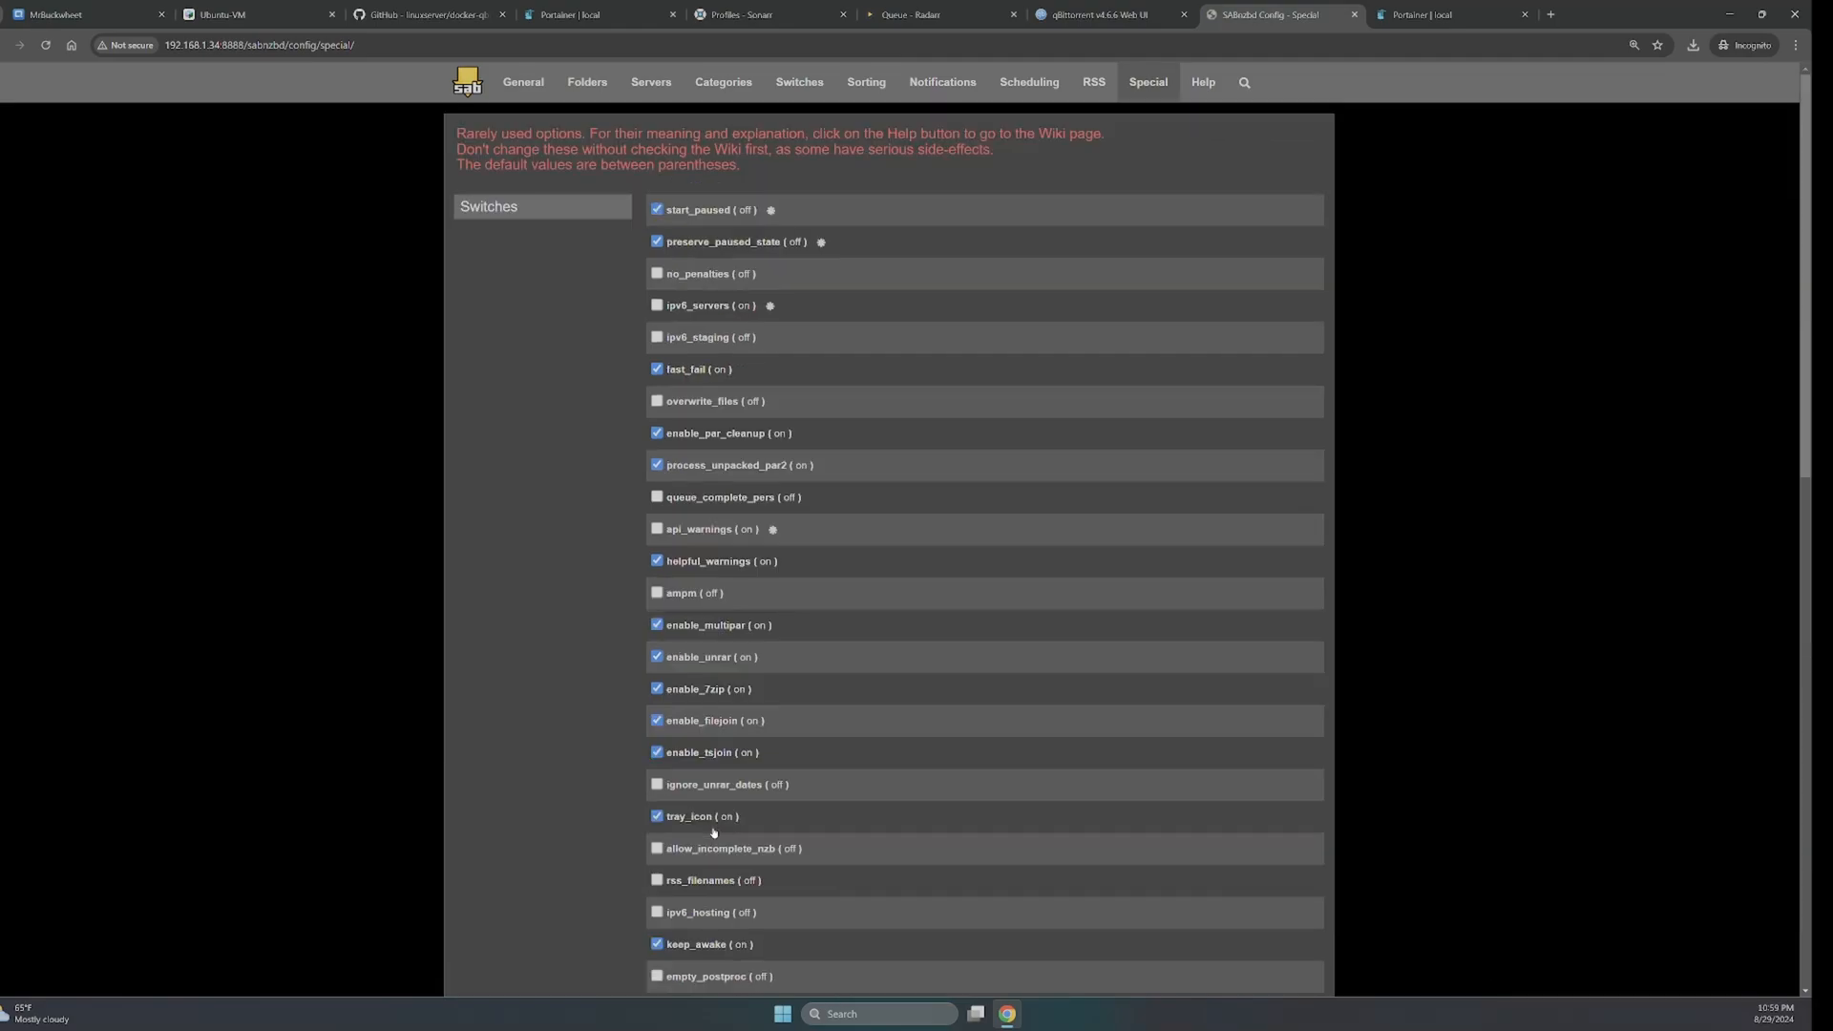
# - Set receive_threads to 4 in the special values
pyautogui.scroll(-10, 1018, 832)
pyautogui.scroll(-4, 1019, 832)
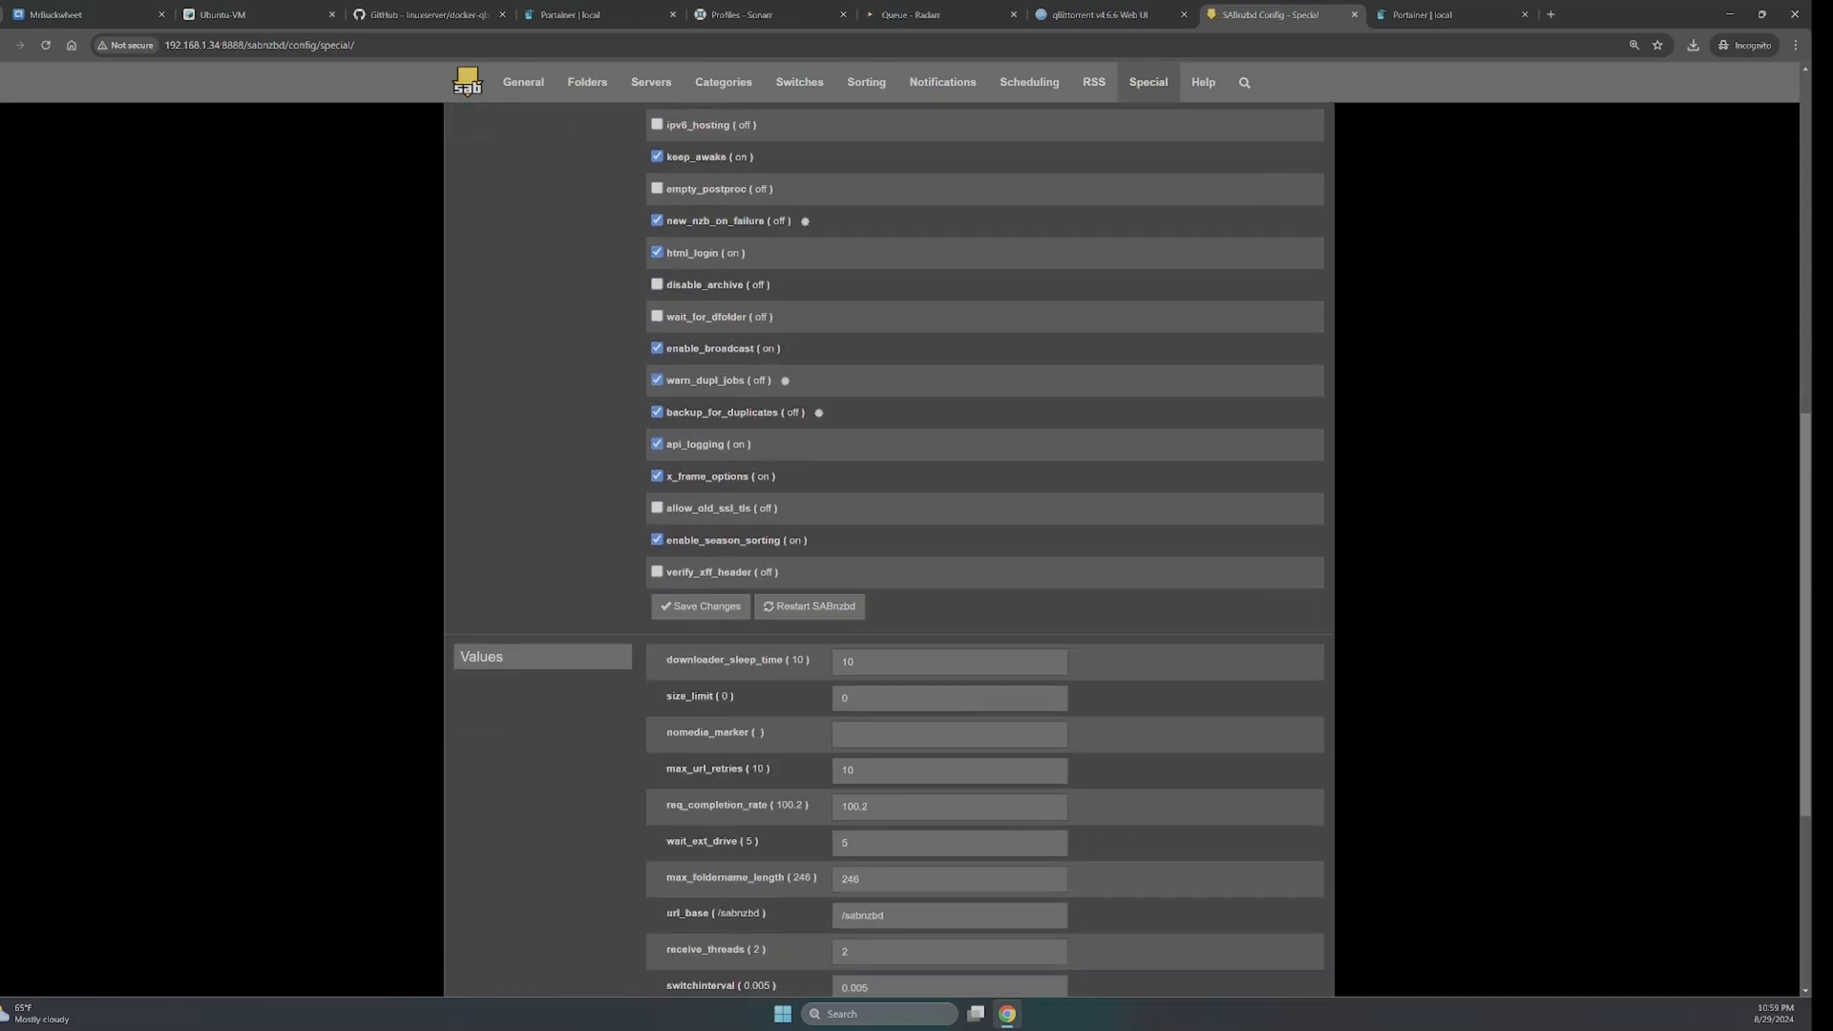
pyautogui.scroll(-1, 909, 670)
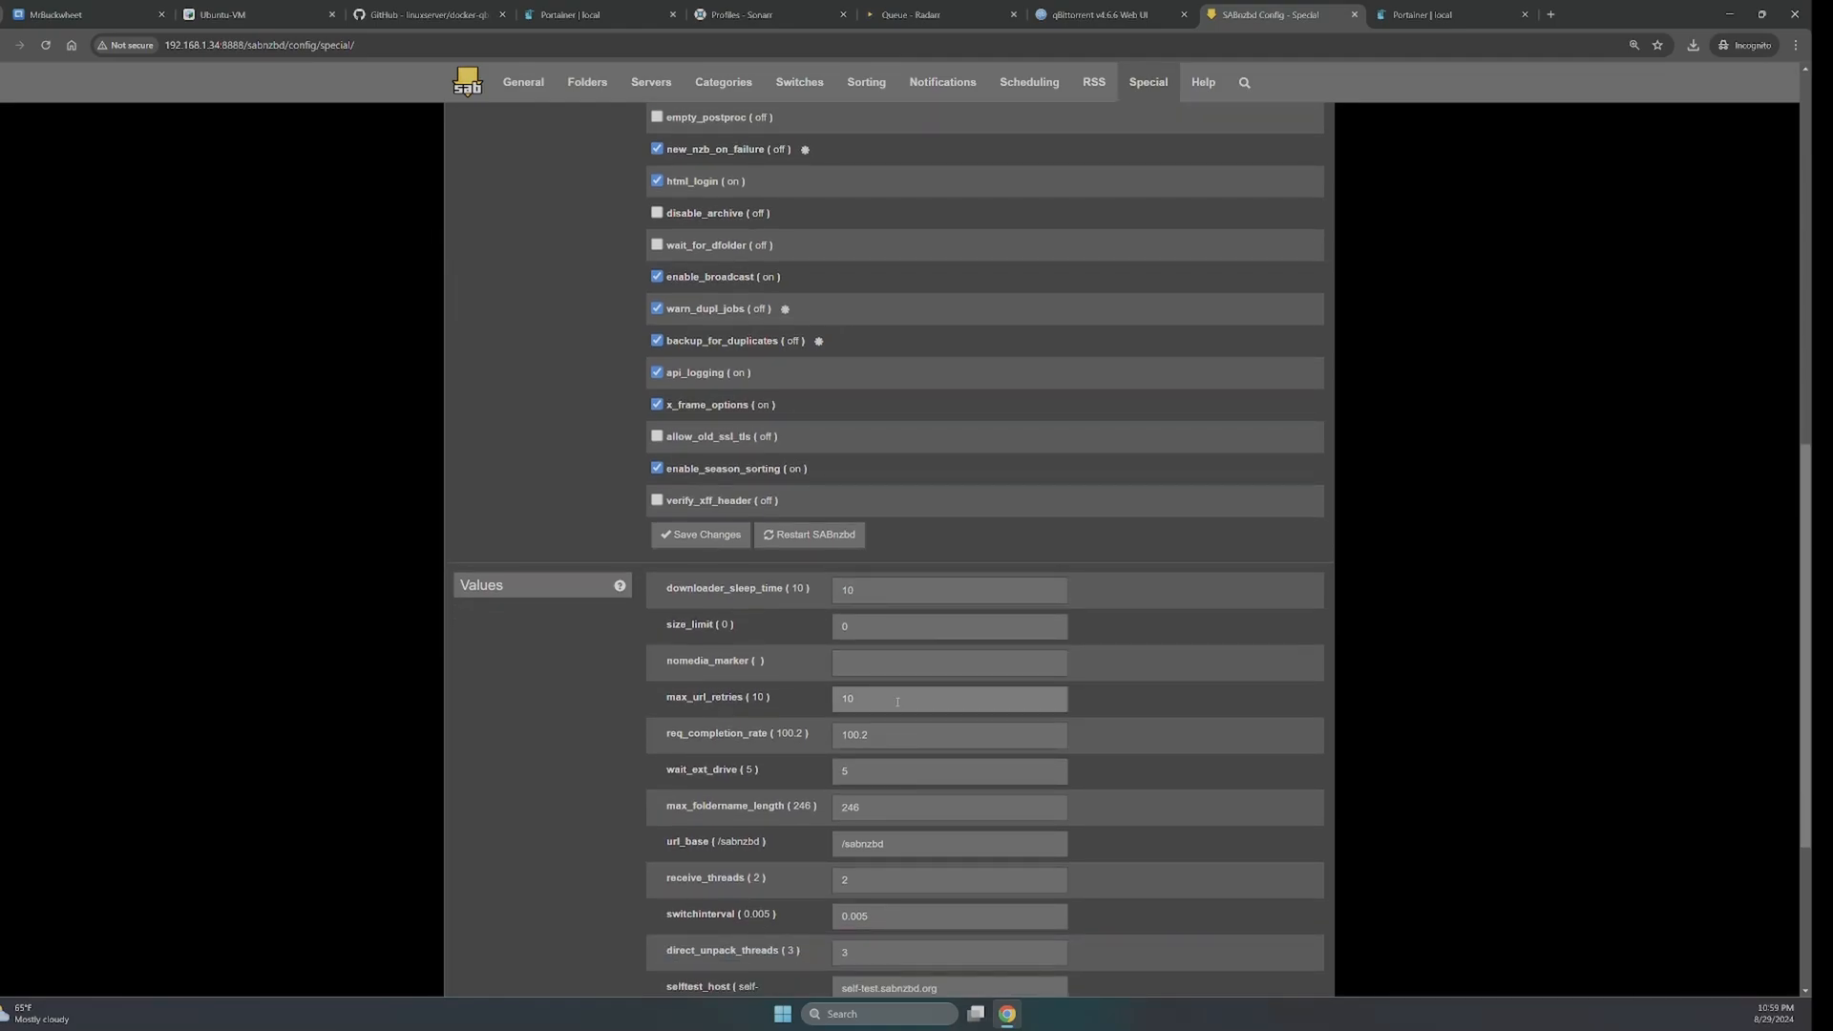
pyautogui.scroll(-1, 896, 701)
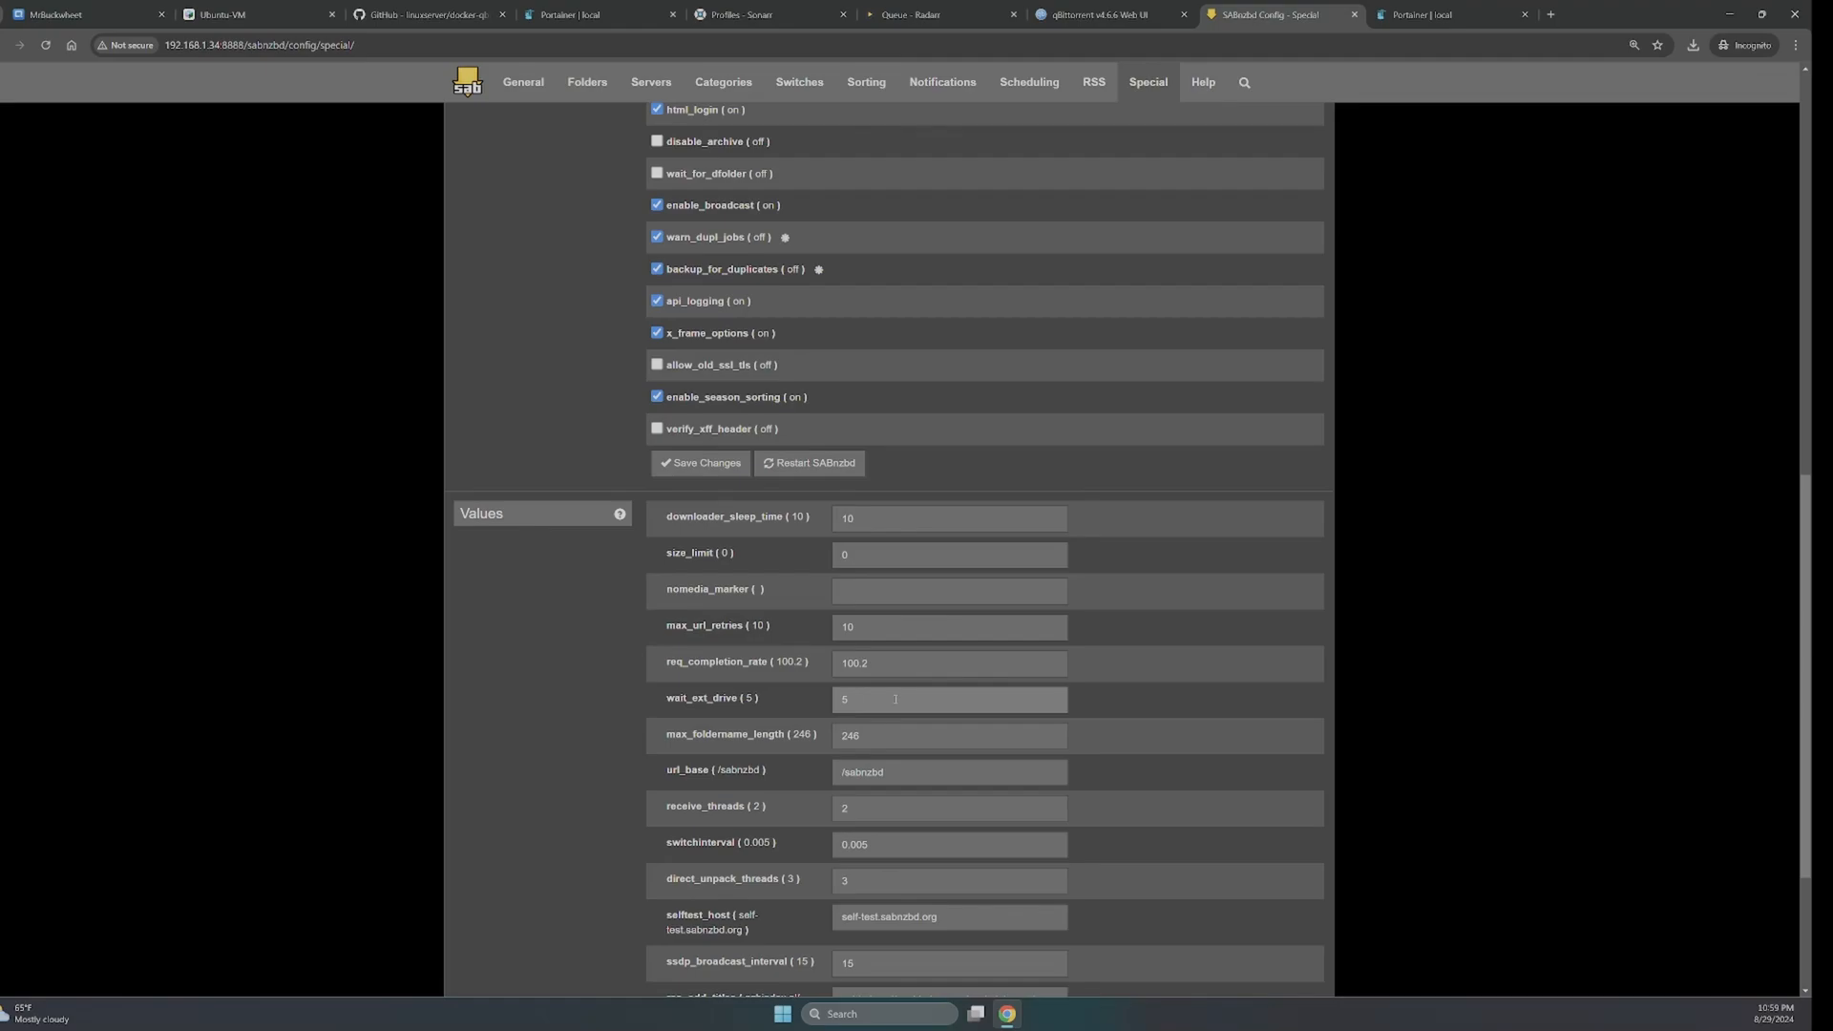
pyautogui.scroll(-1, 895, 700)
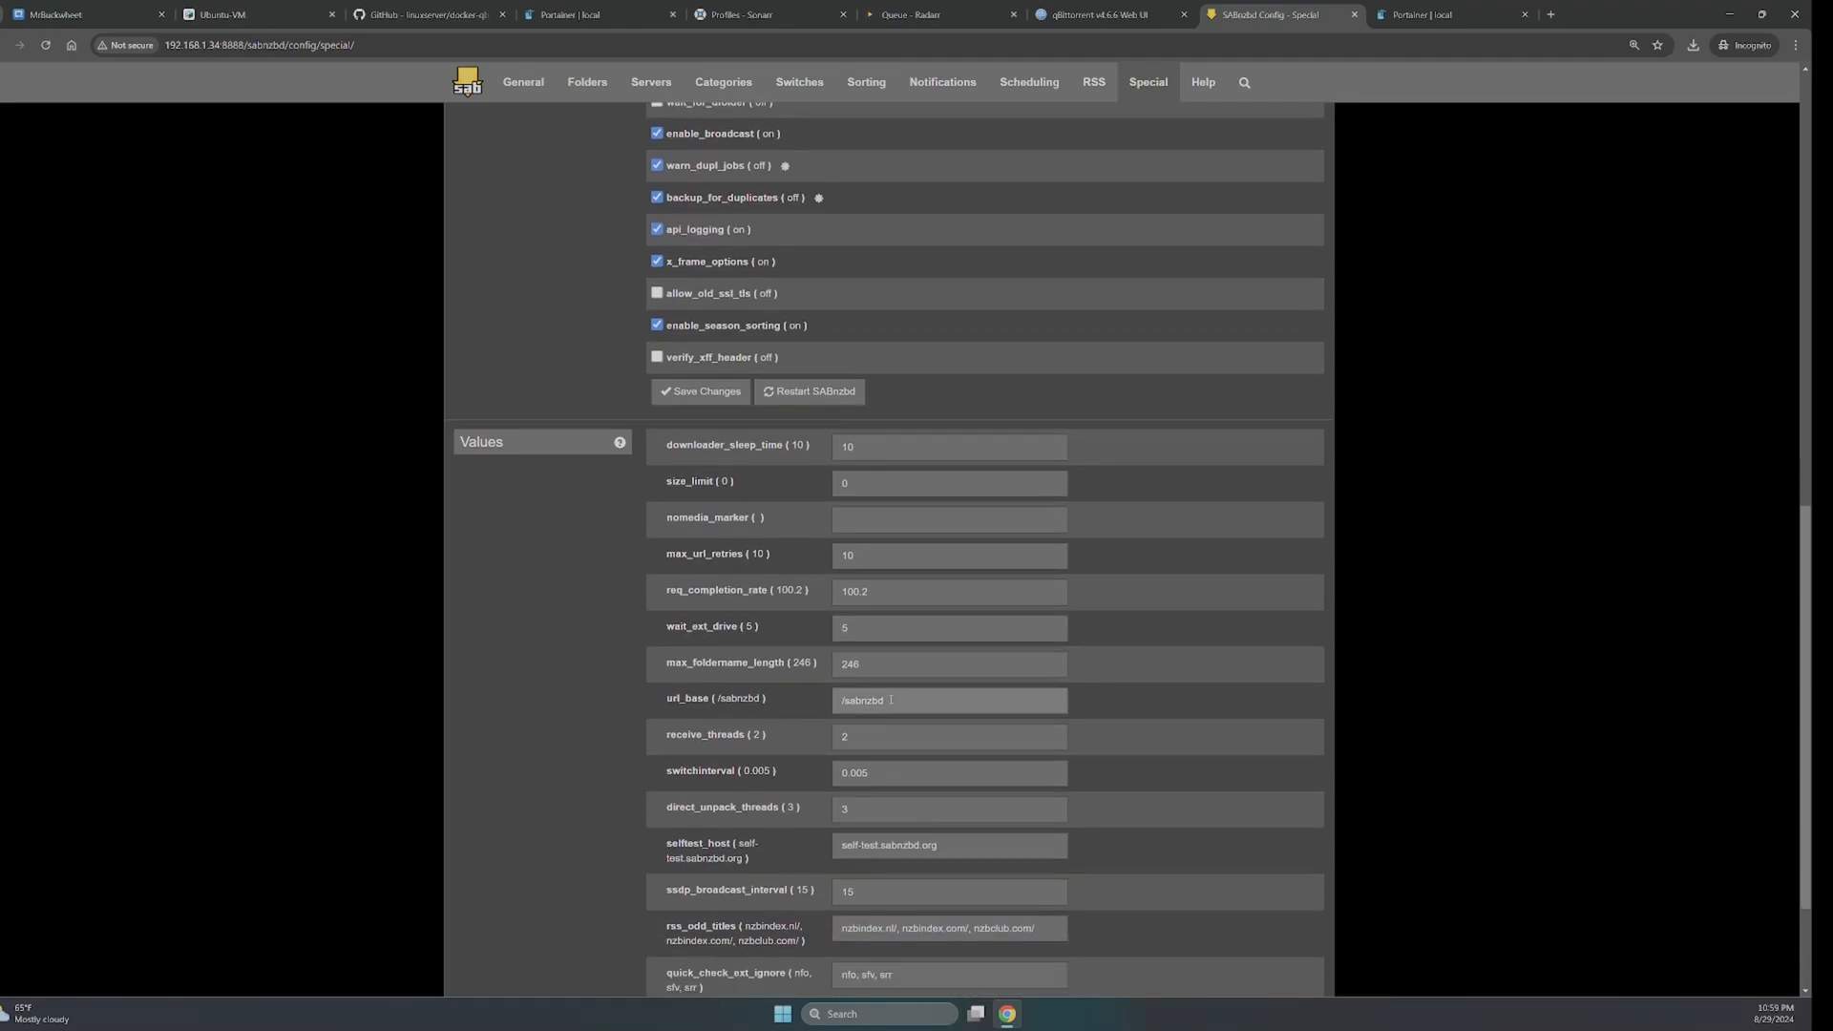
pyautogui.click(794, 739)
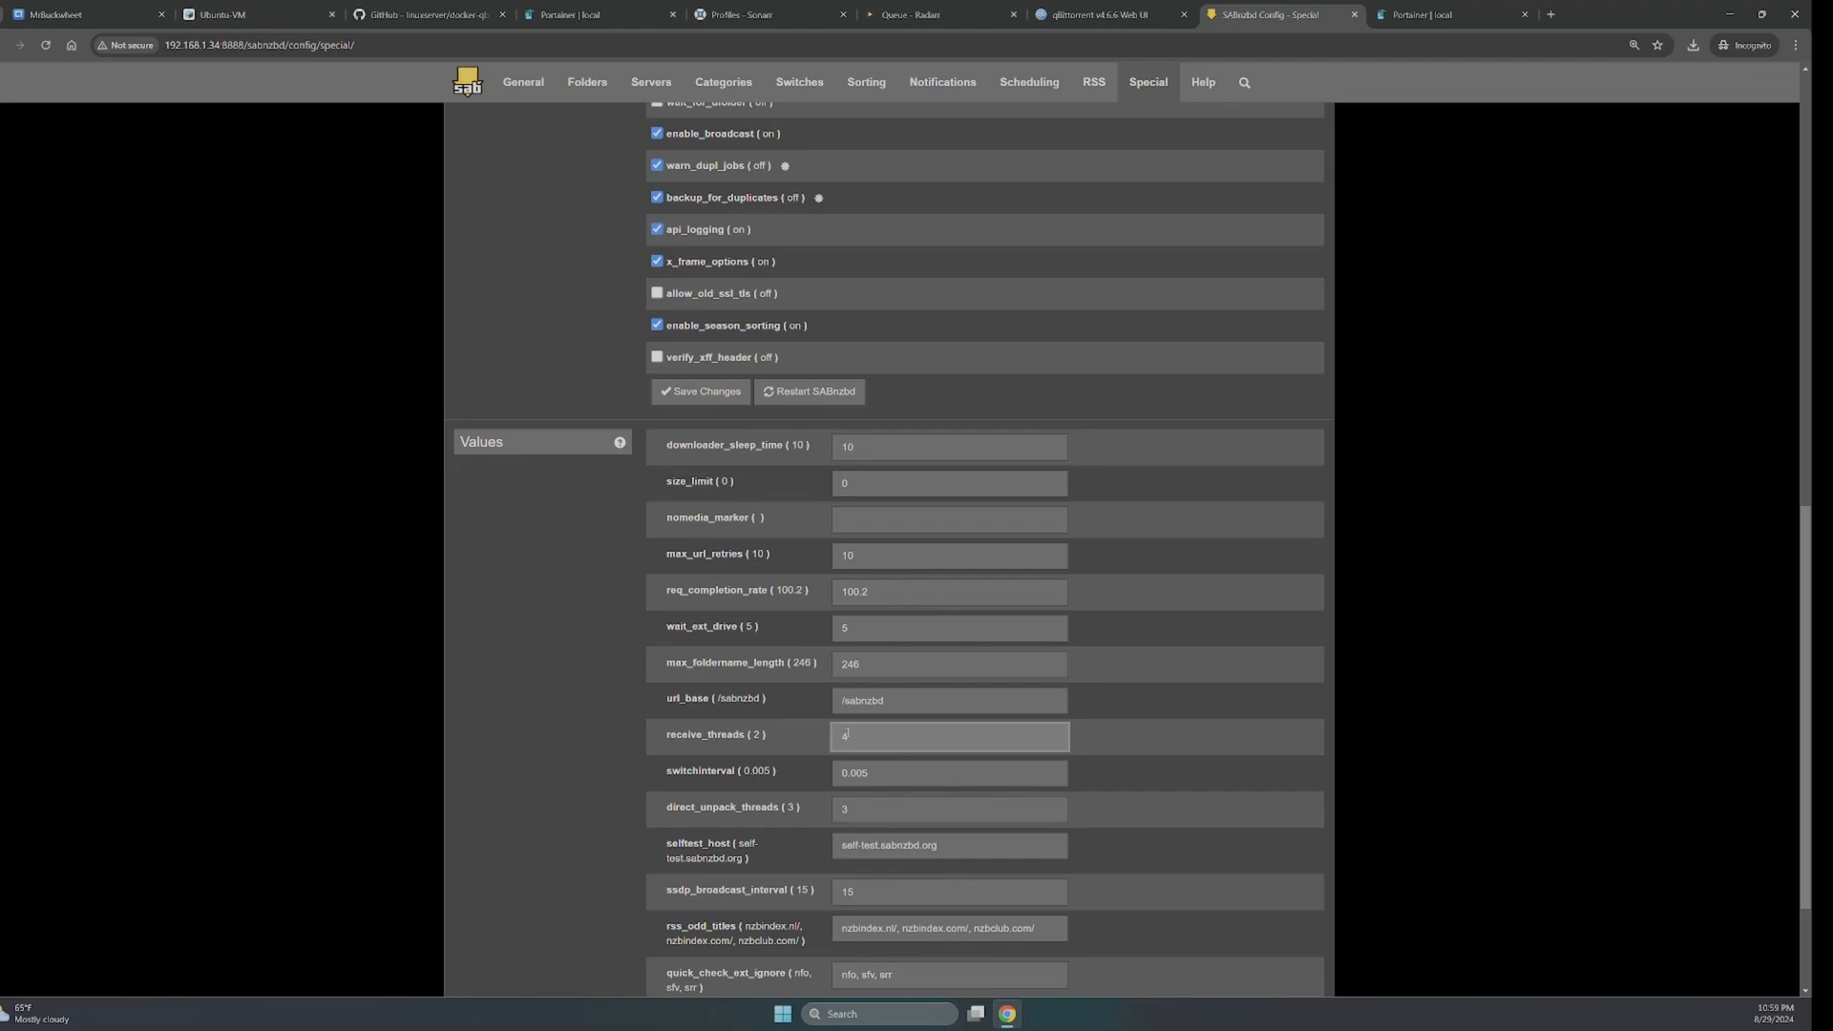
# - In the special values, clear host_whitelist, set local_ranges to 192.168.1.0/24, and save the changes
pyautogui.scroll(-1, 900, 785)
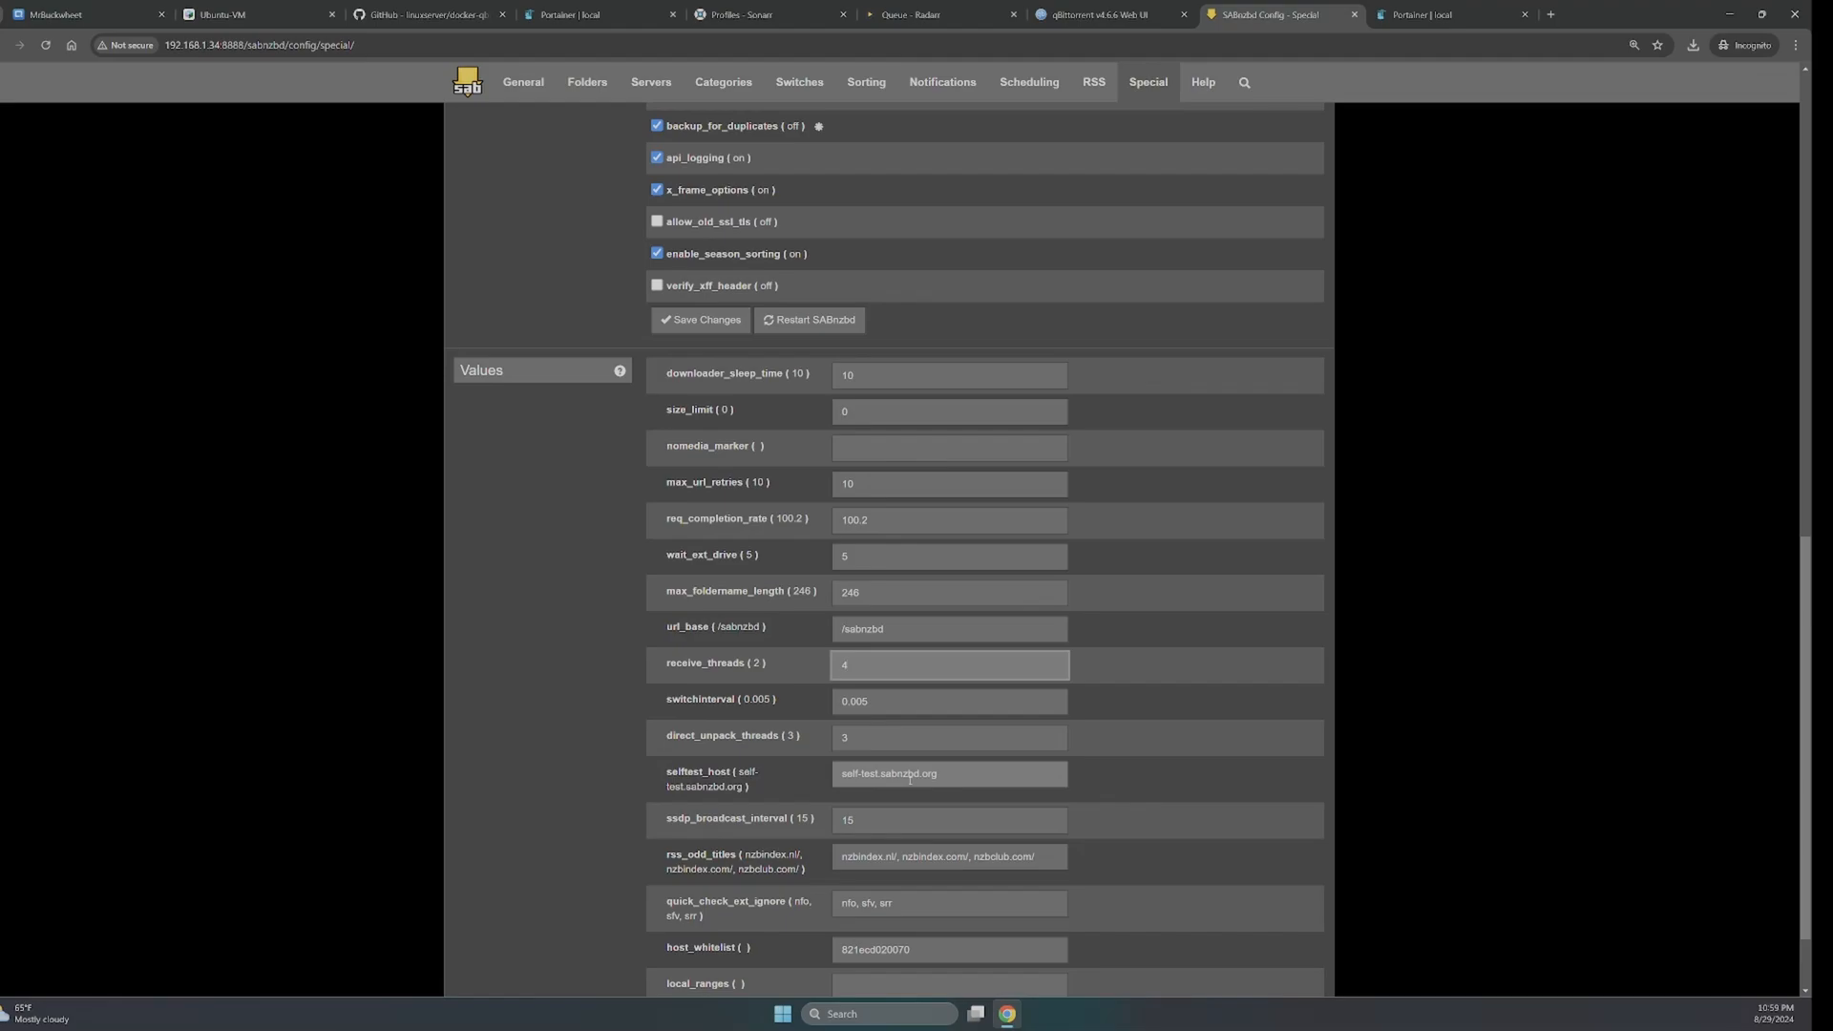
pyautogui.scroll(-2, 910, 778)
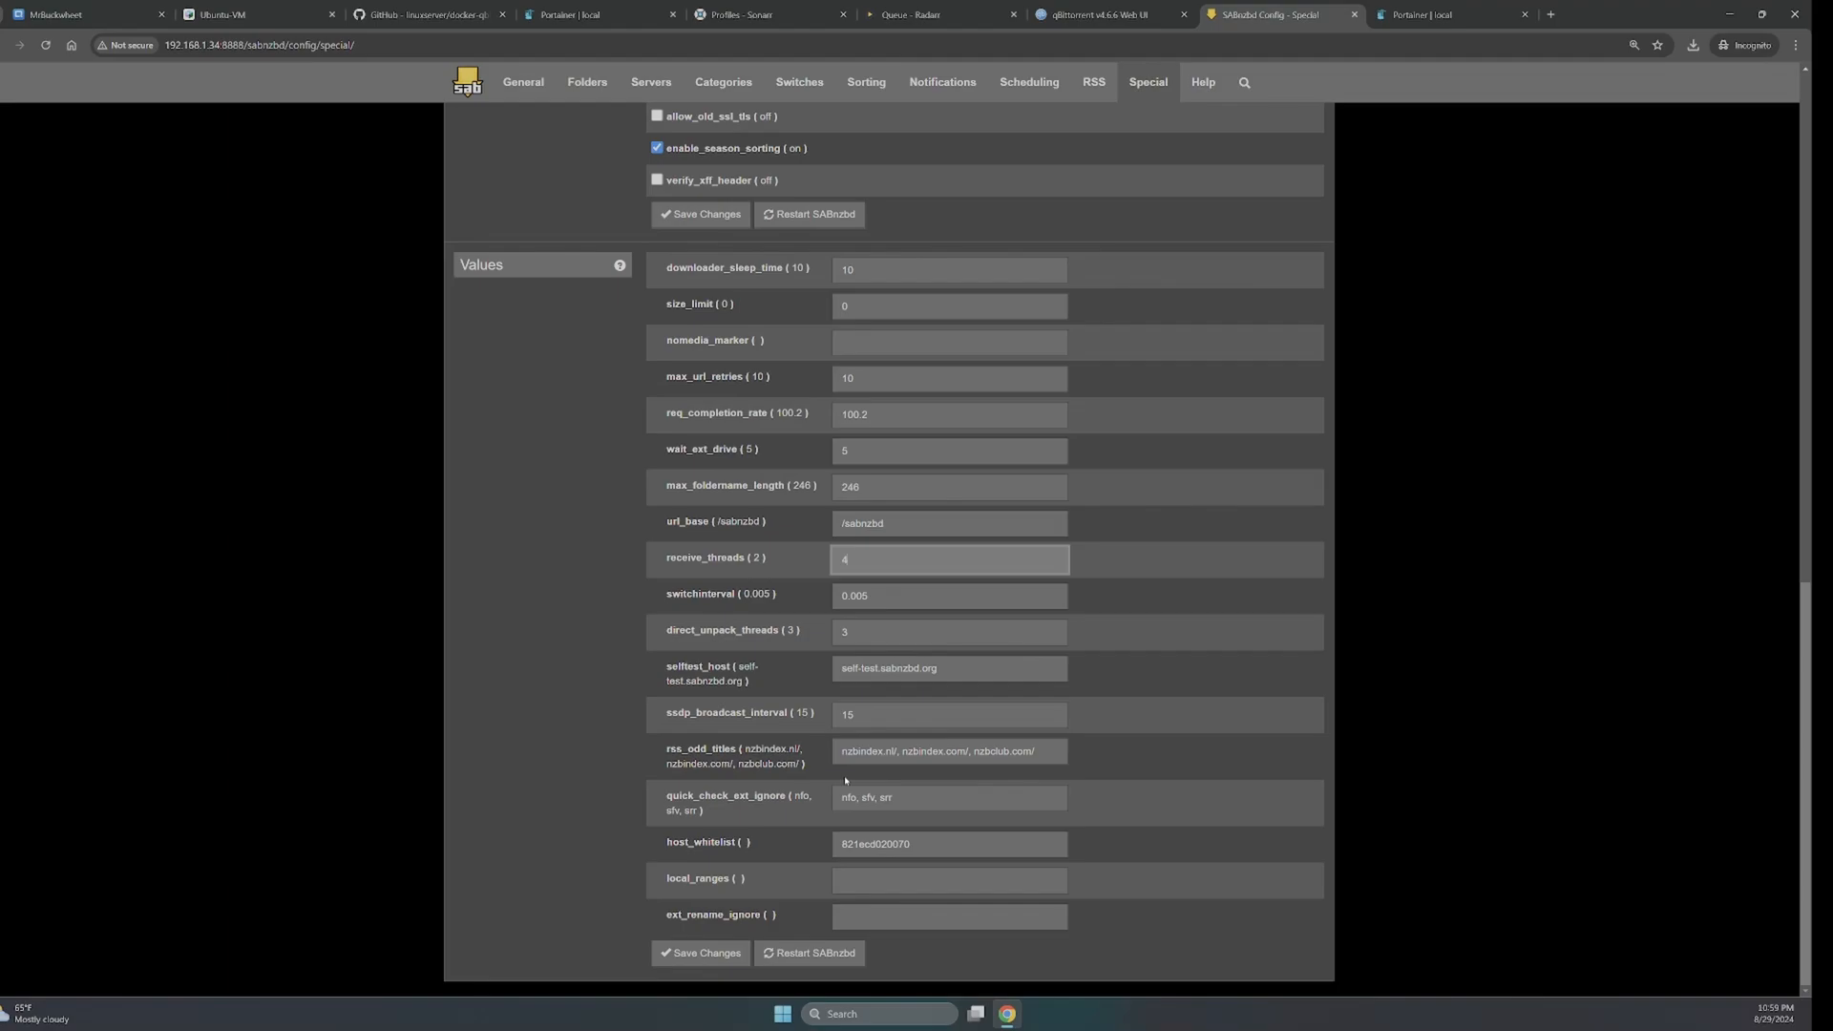
pyautogui.click(759, 840)
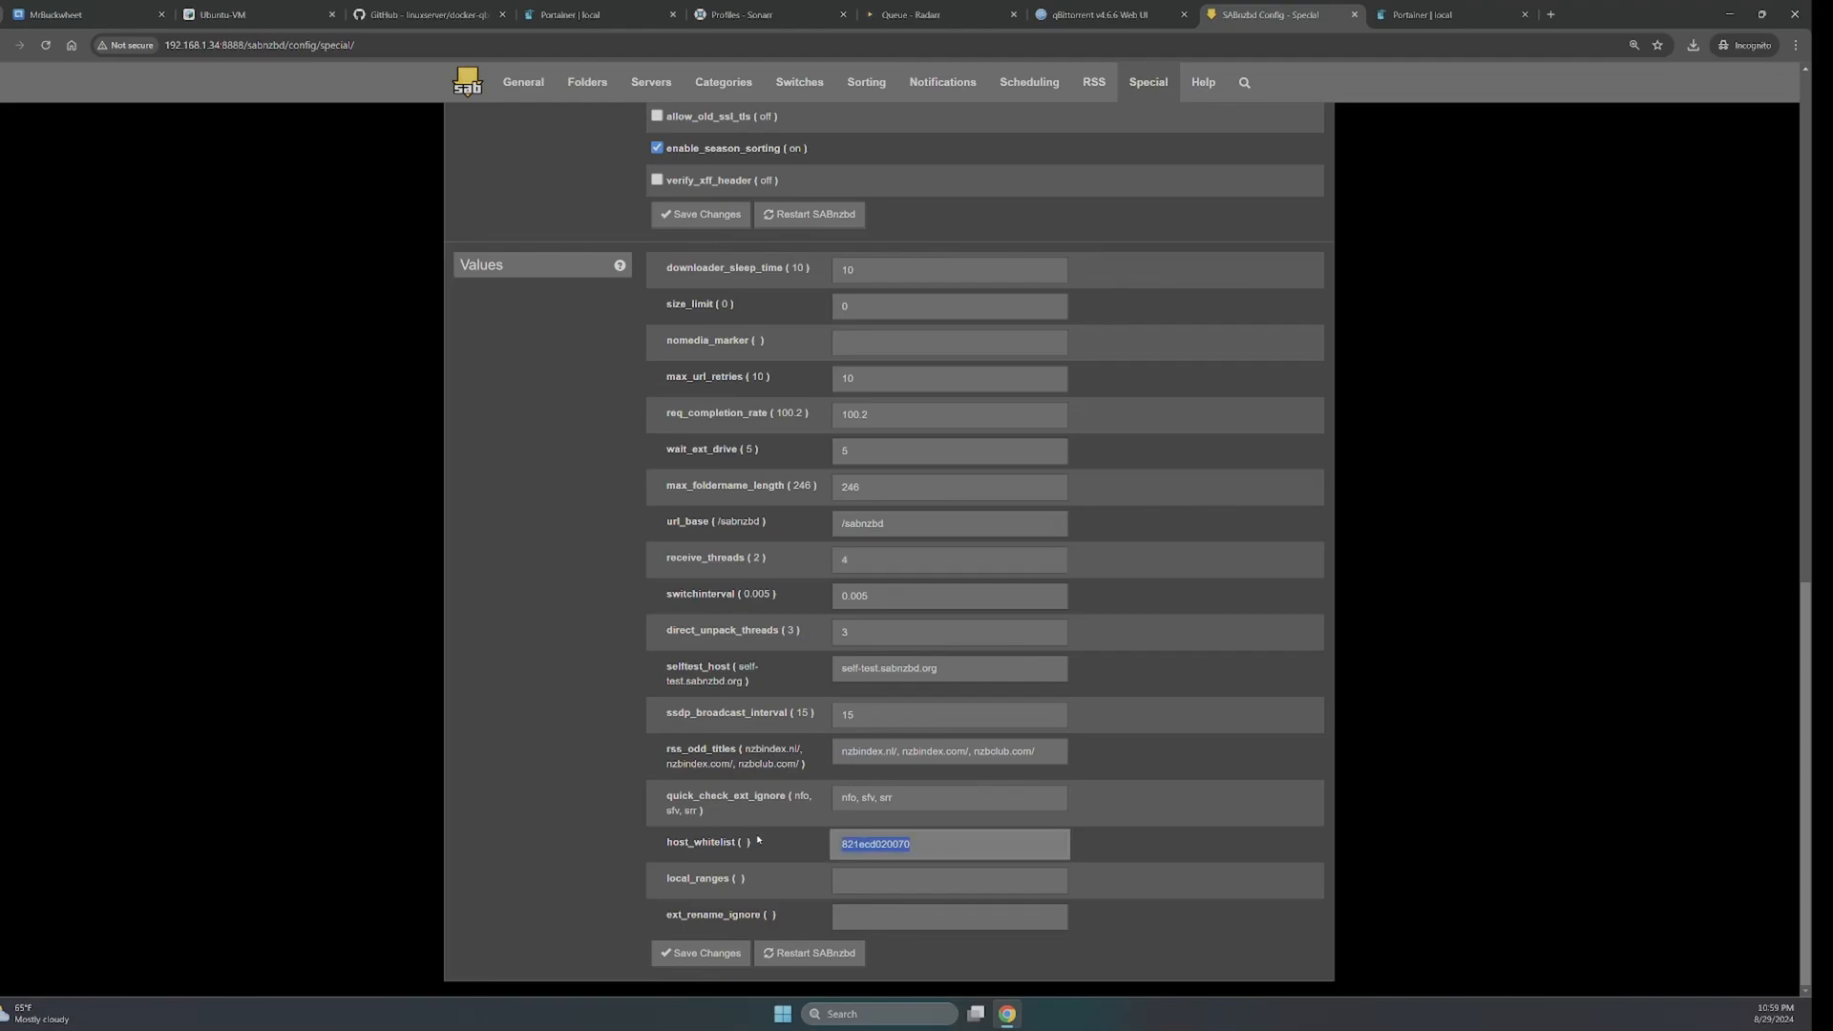
pyautogui.press('BackSpace')
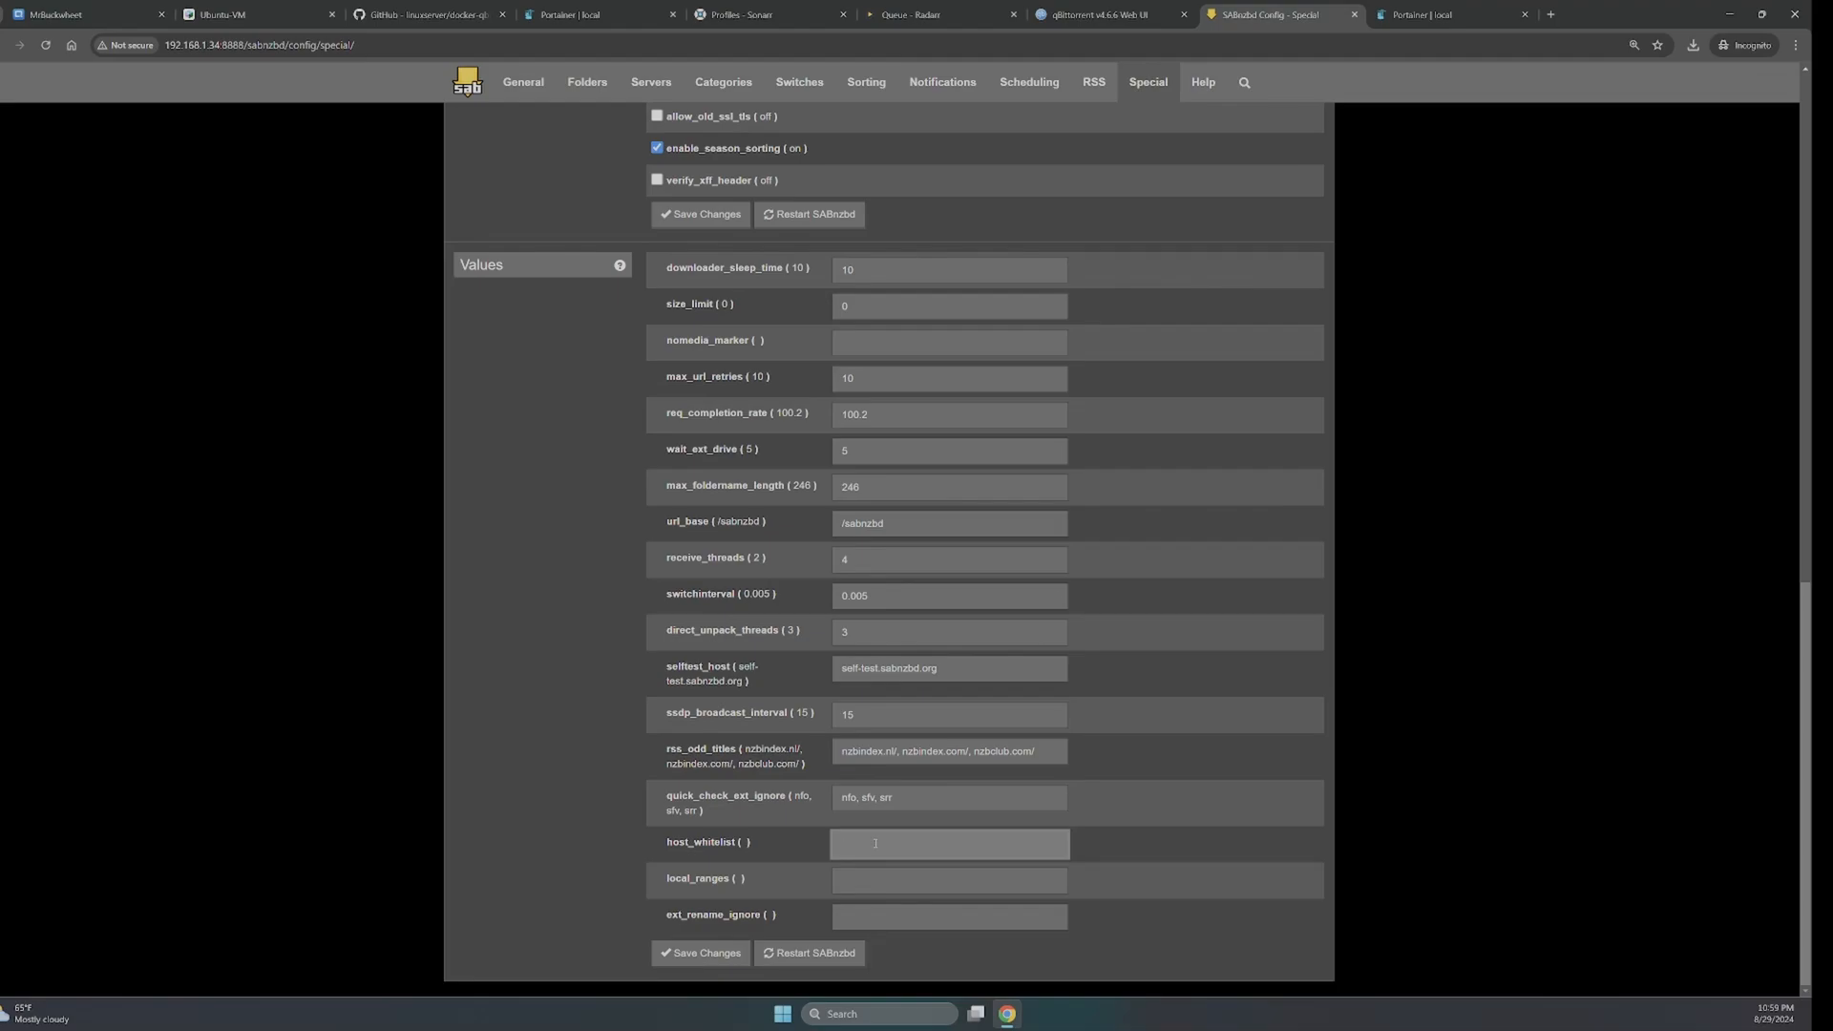
pyautogui.click(879, 885)
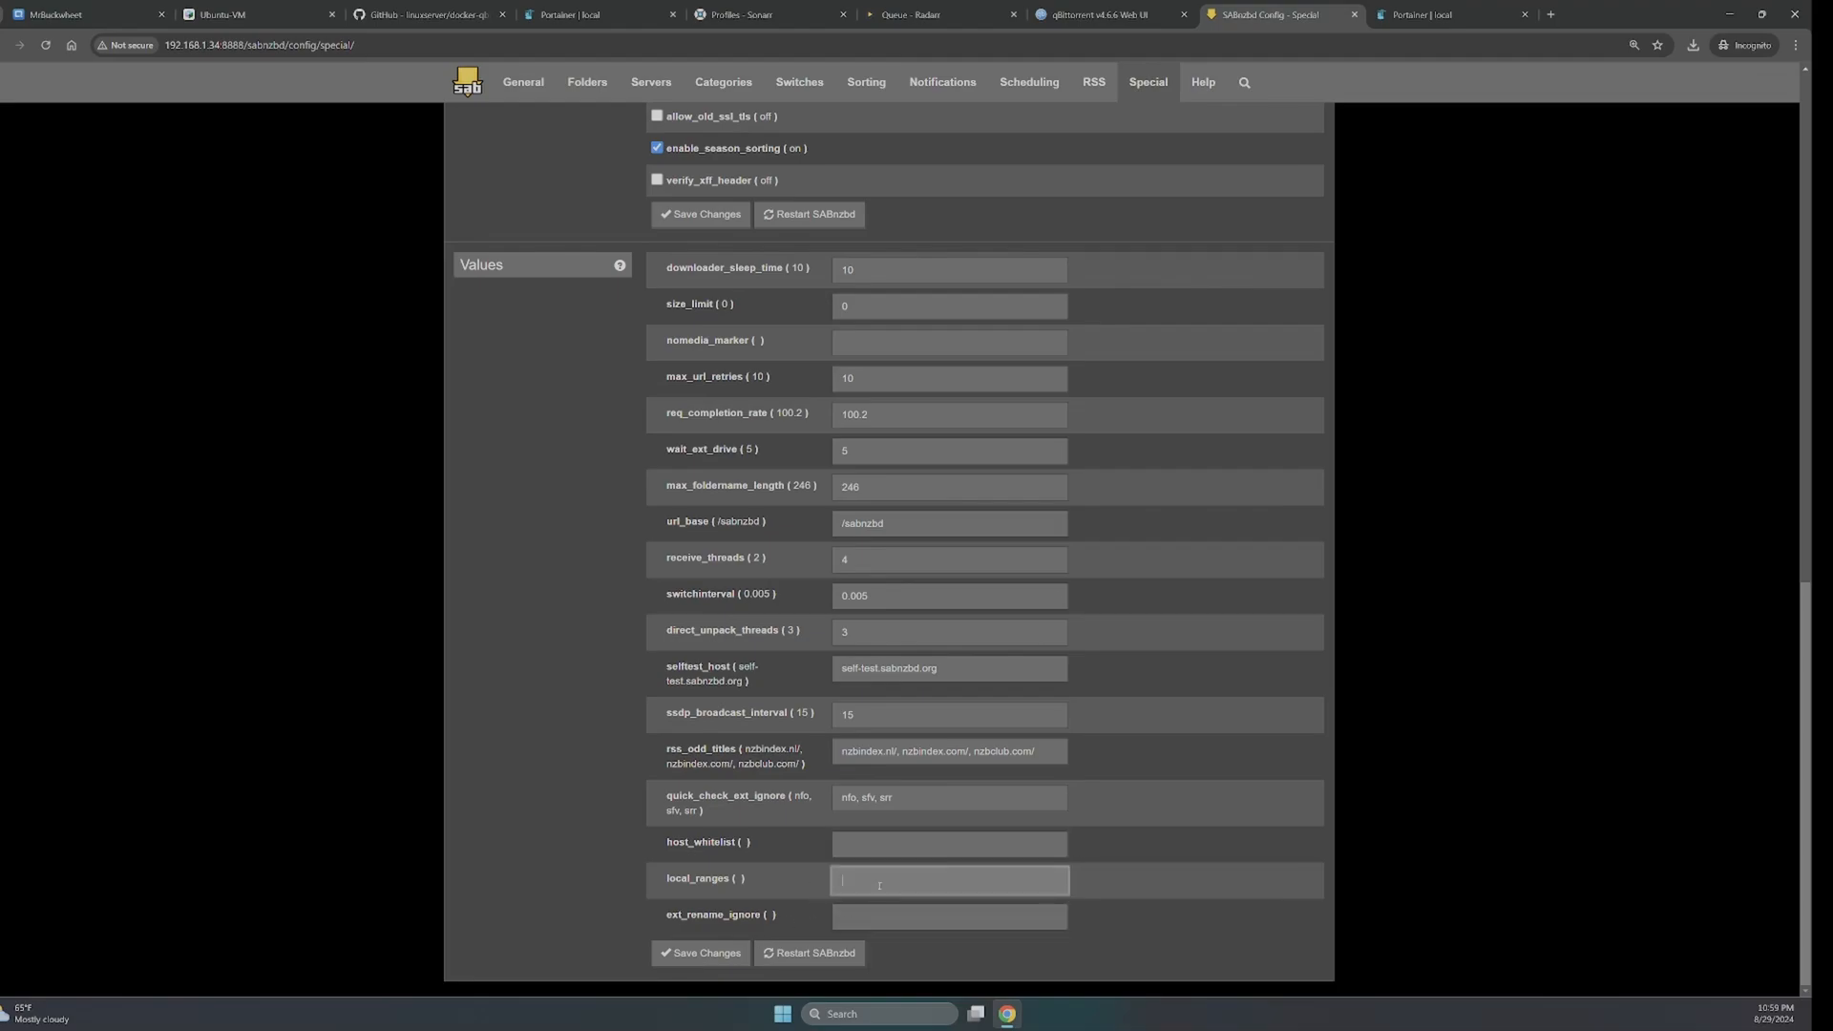
pyautogui.write('192.168.1.0/24')
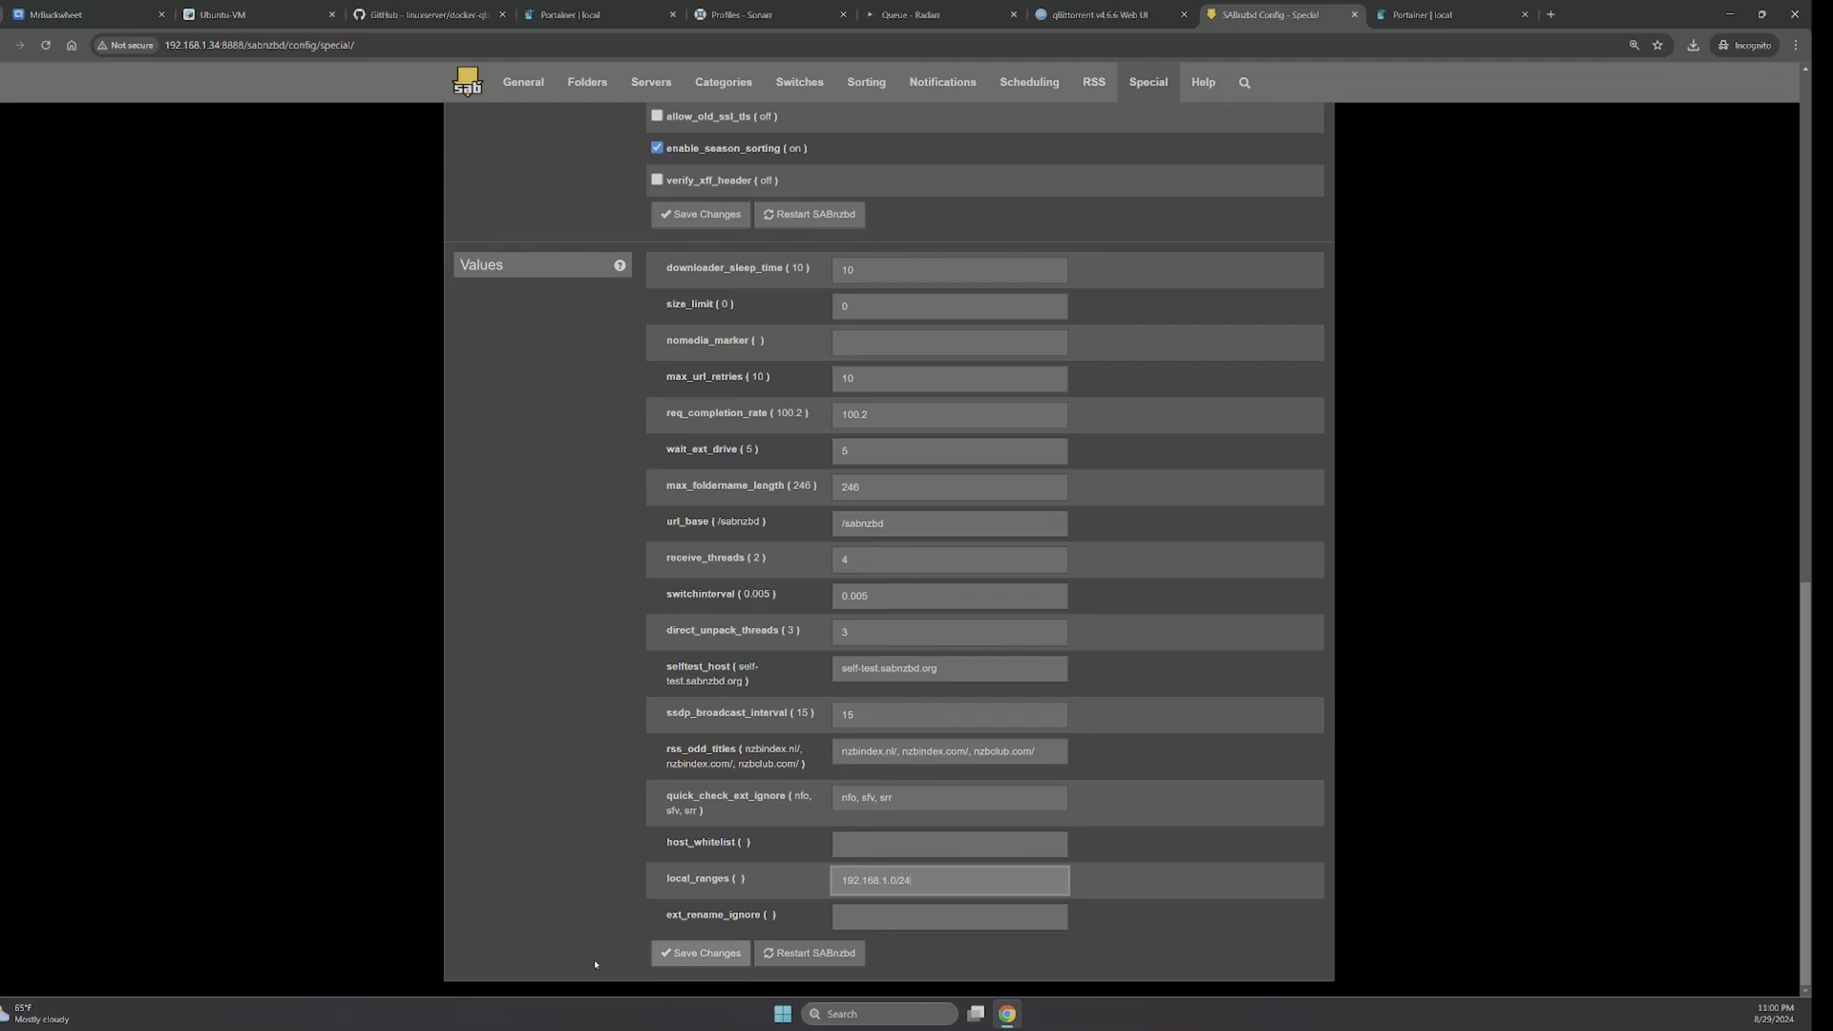
pyautogui.click(713, 954)
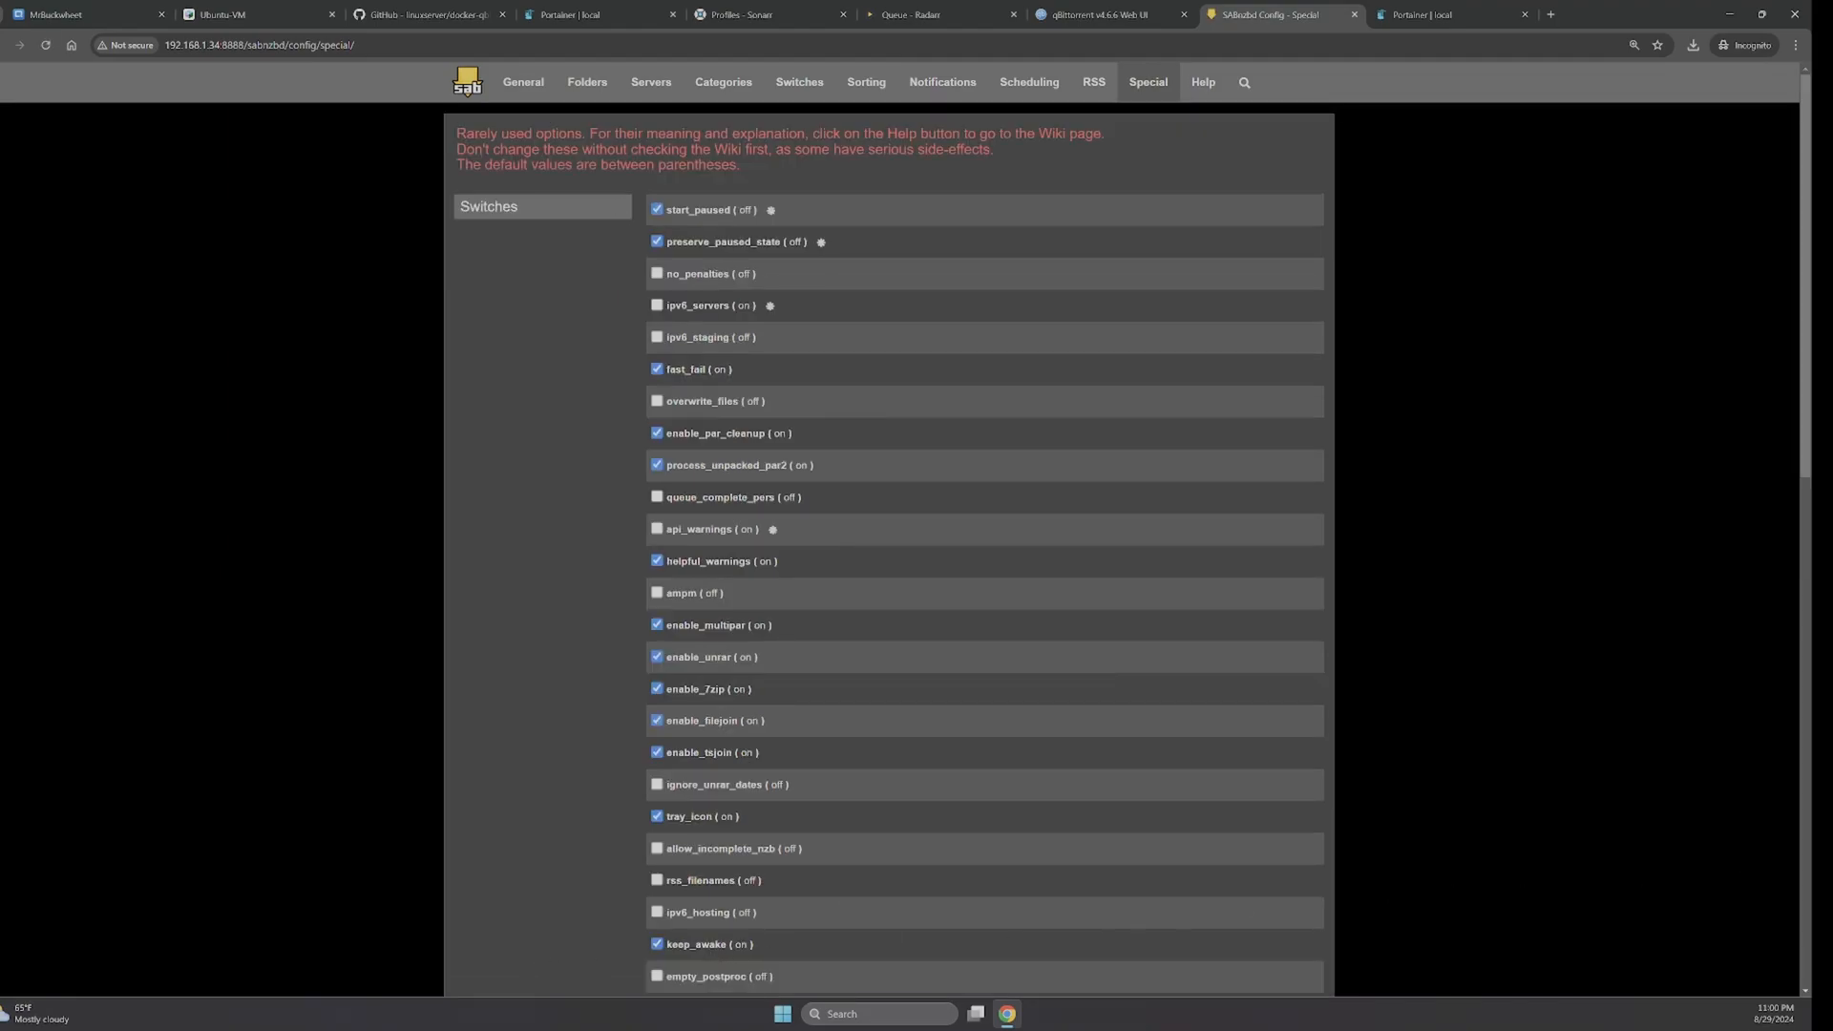
# - Check the wiki page on special settings and the SABnzbd help information, and return to the download queue
pyautogui.click(1203, 83)
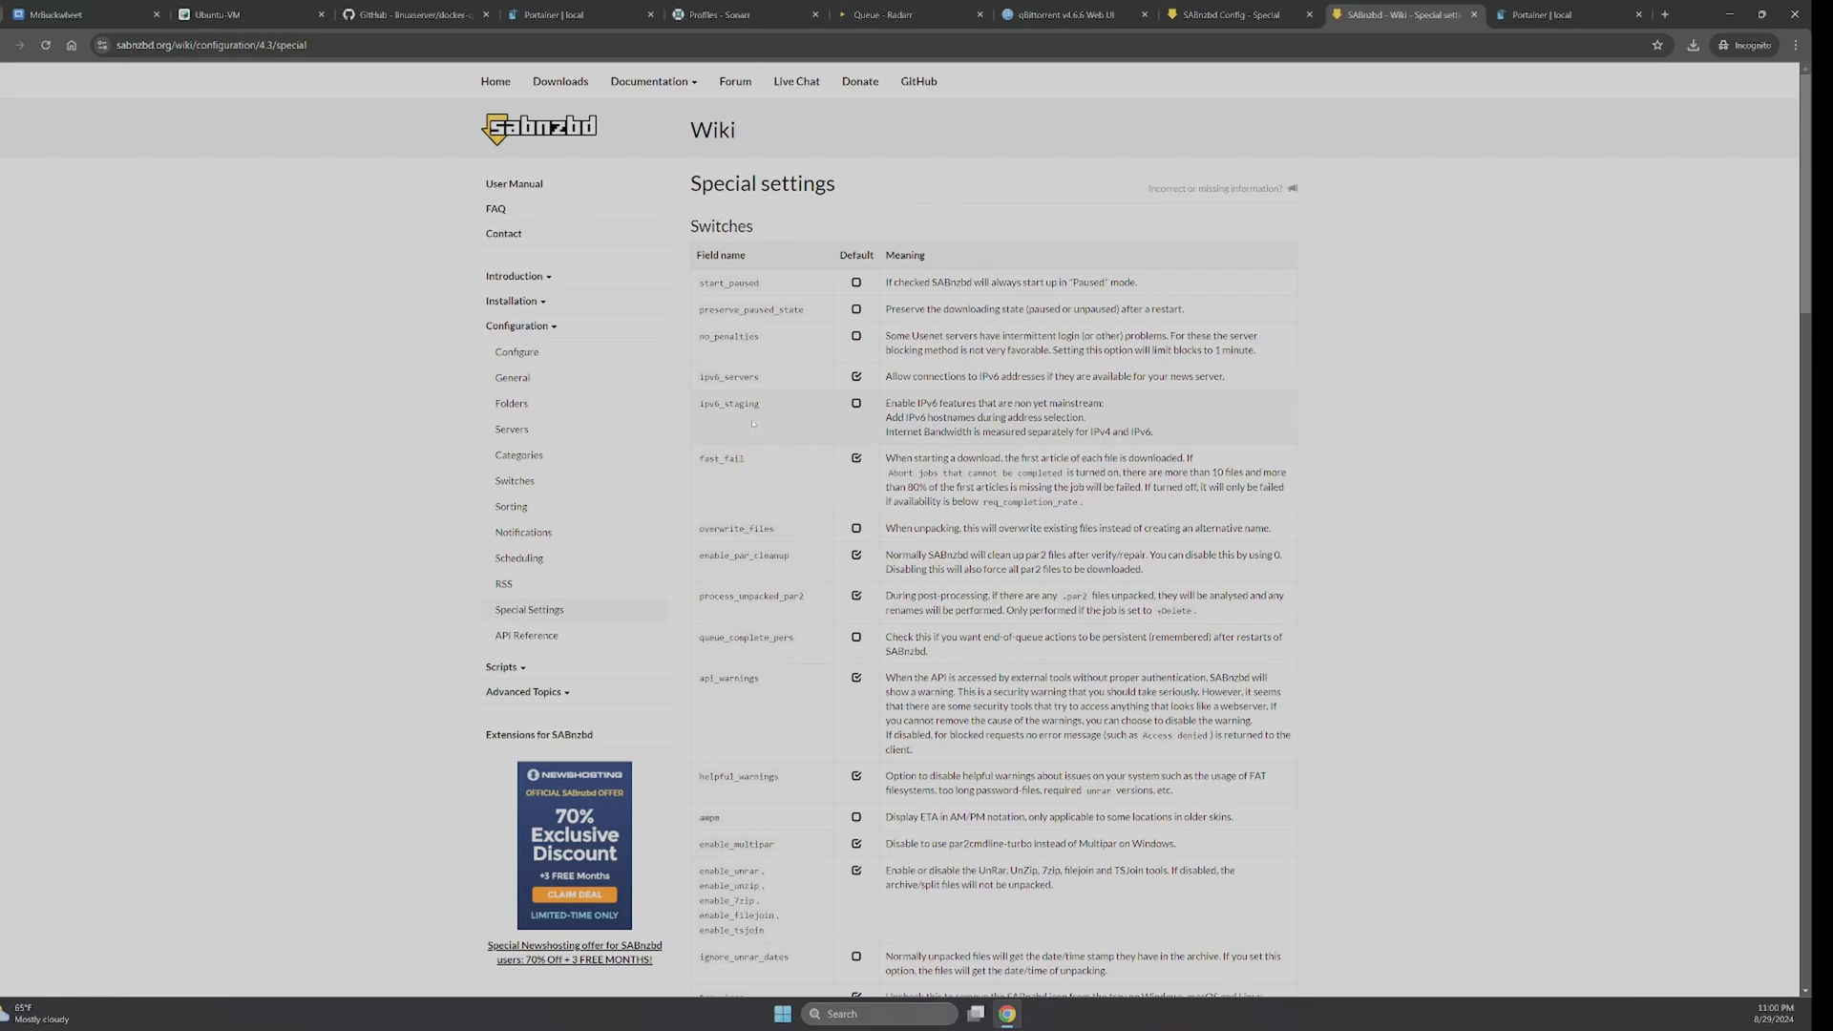
pyautogui.middleClick(1390, 29)
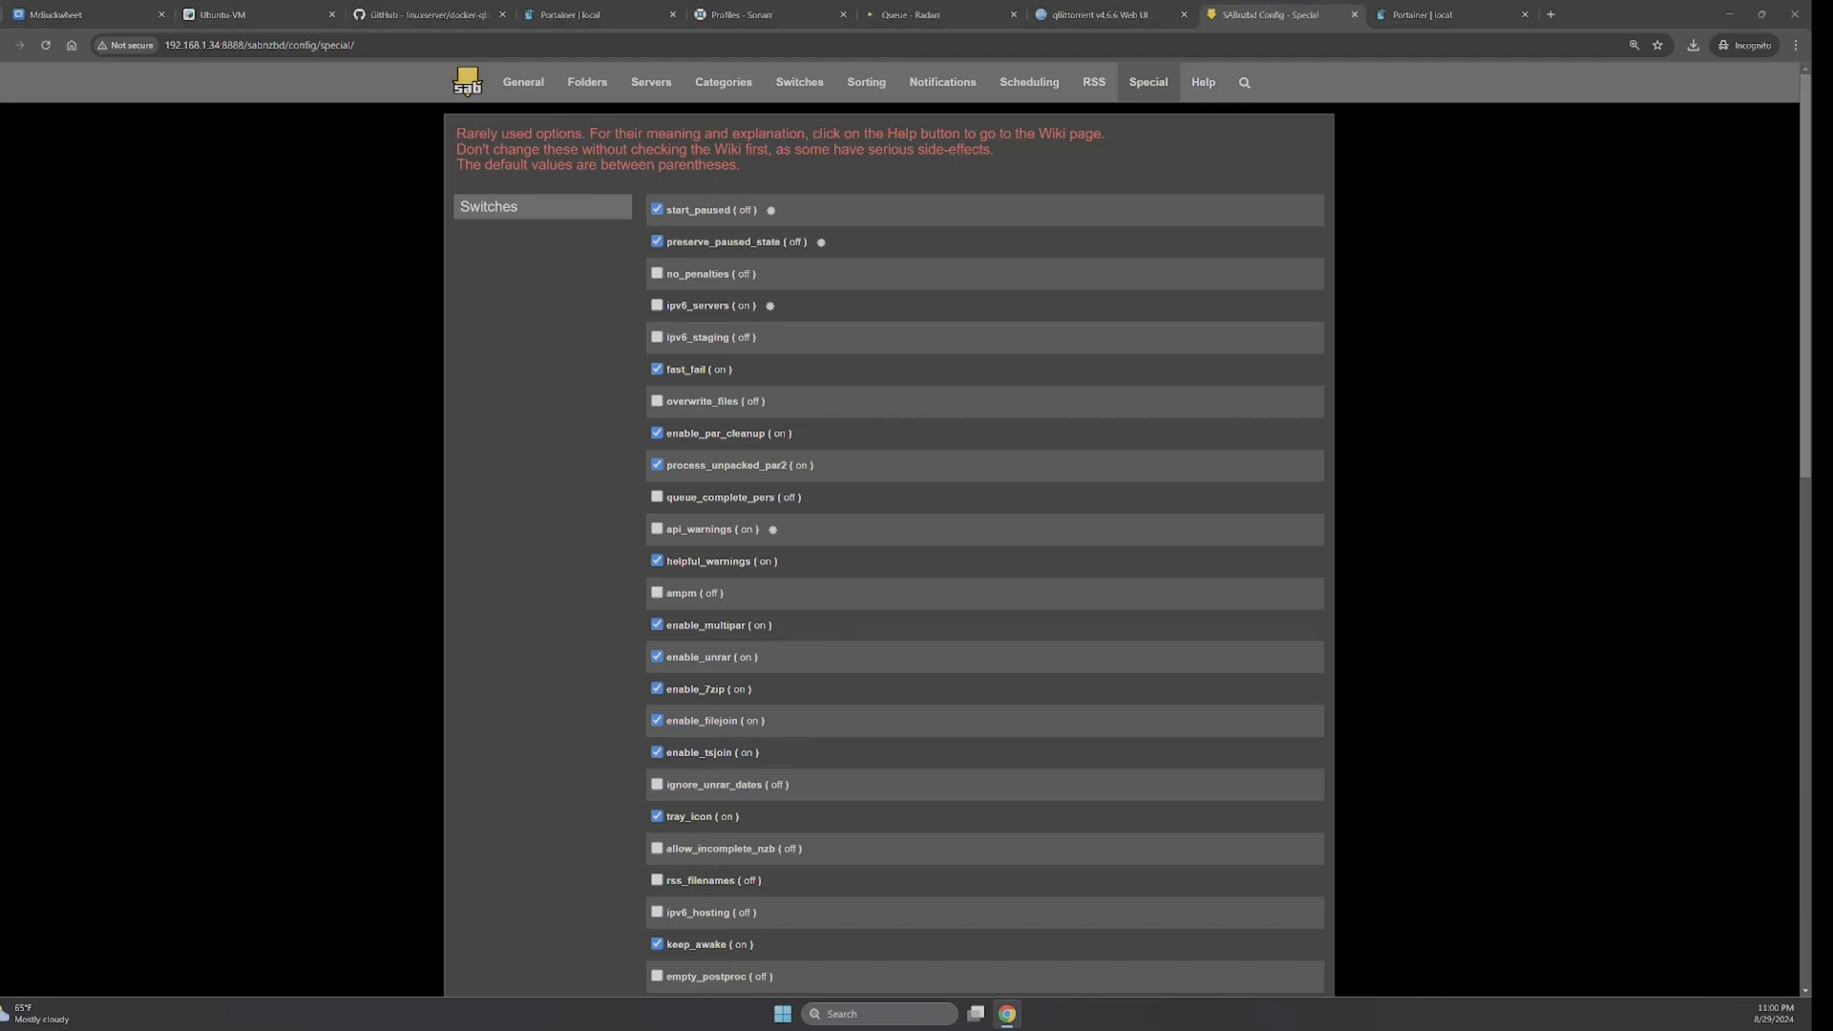
pyautogui.click(1203, 82)
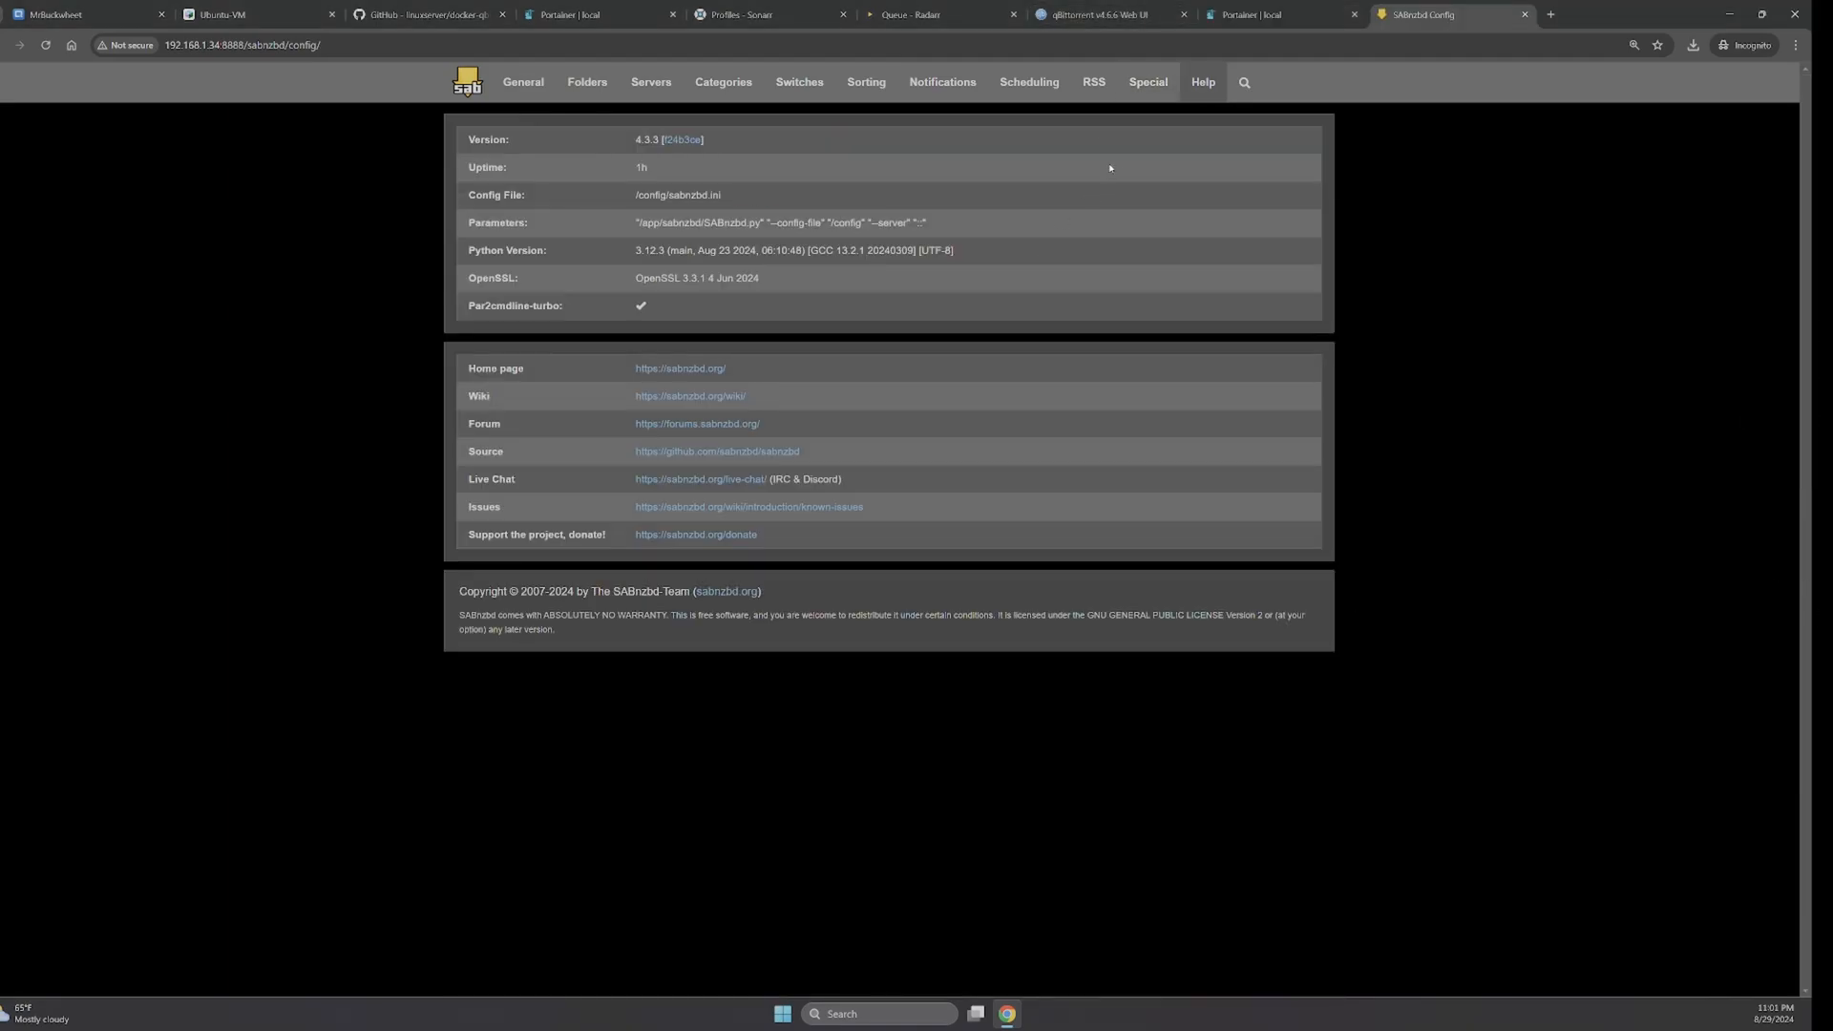
pyautogui.click(467, 82)
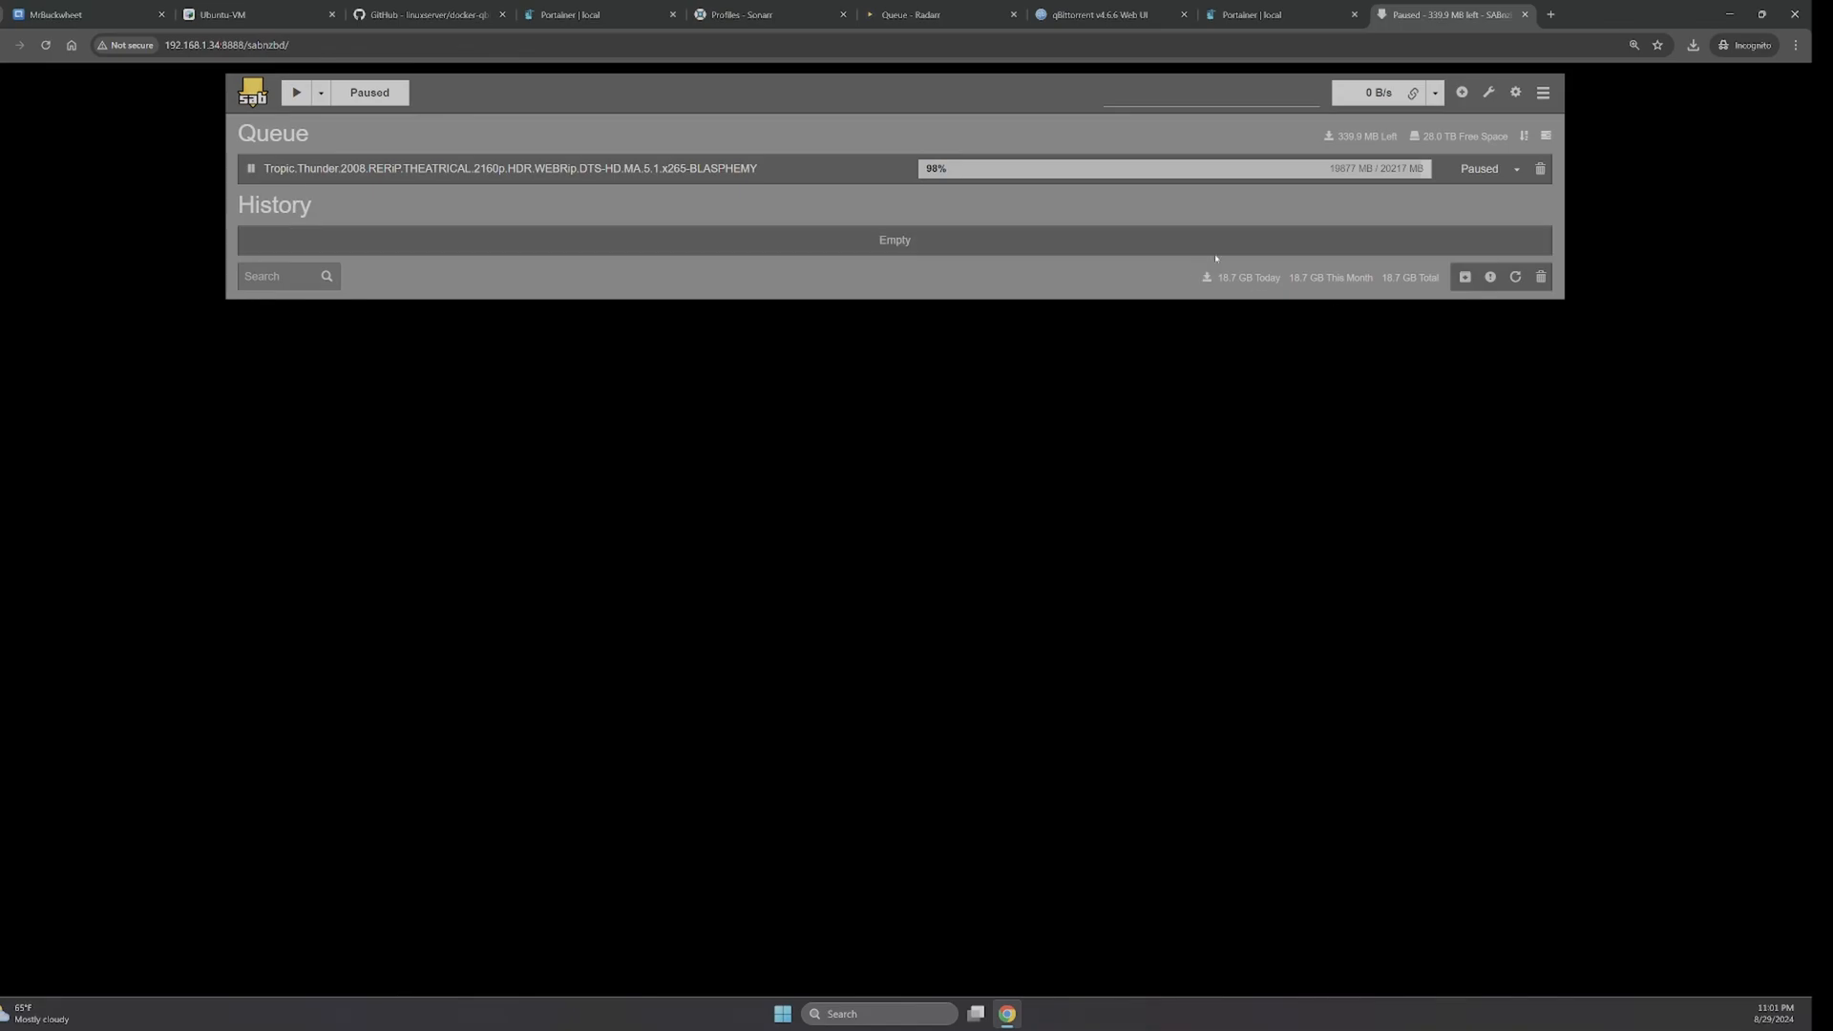
# - Detach the SABnzbd queue, Ubuntu VM and Radarr pages into separate windows over the desktop, and minimize the main browser window
pyautogui.moveTo(1407, 21); pyautogui.dragTo(812, 145)
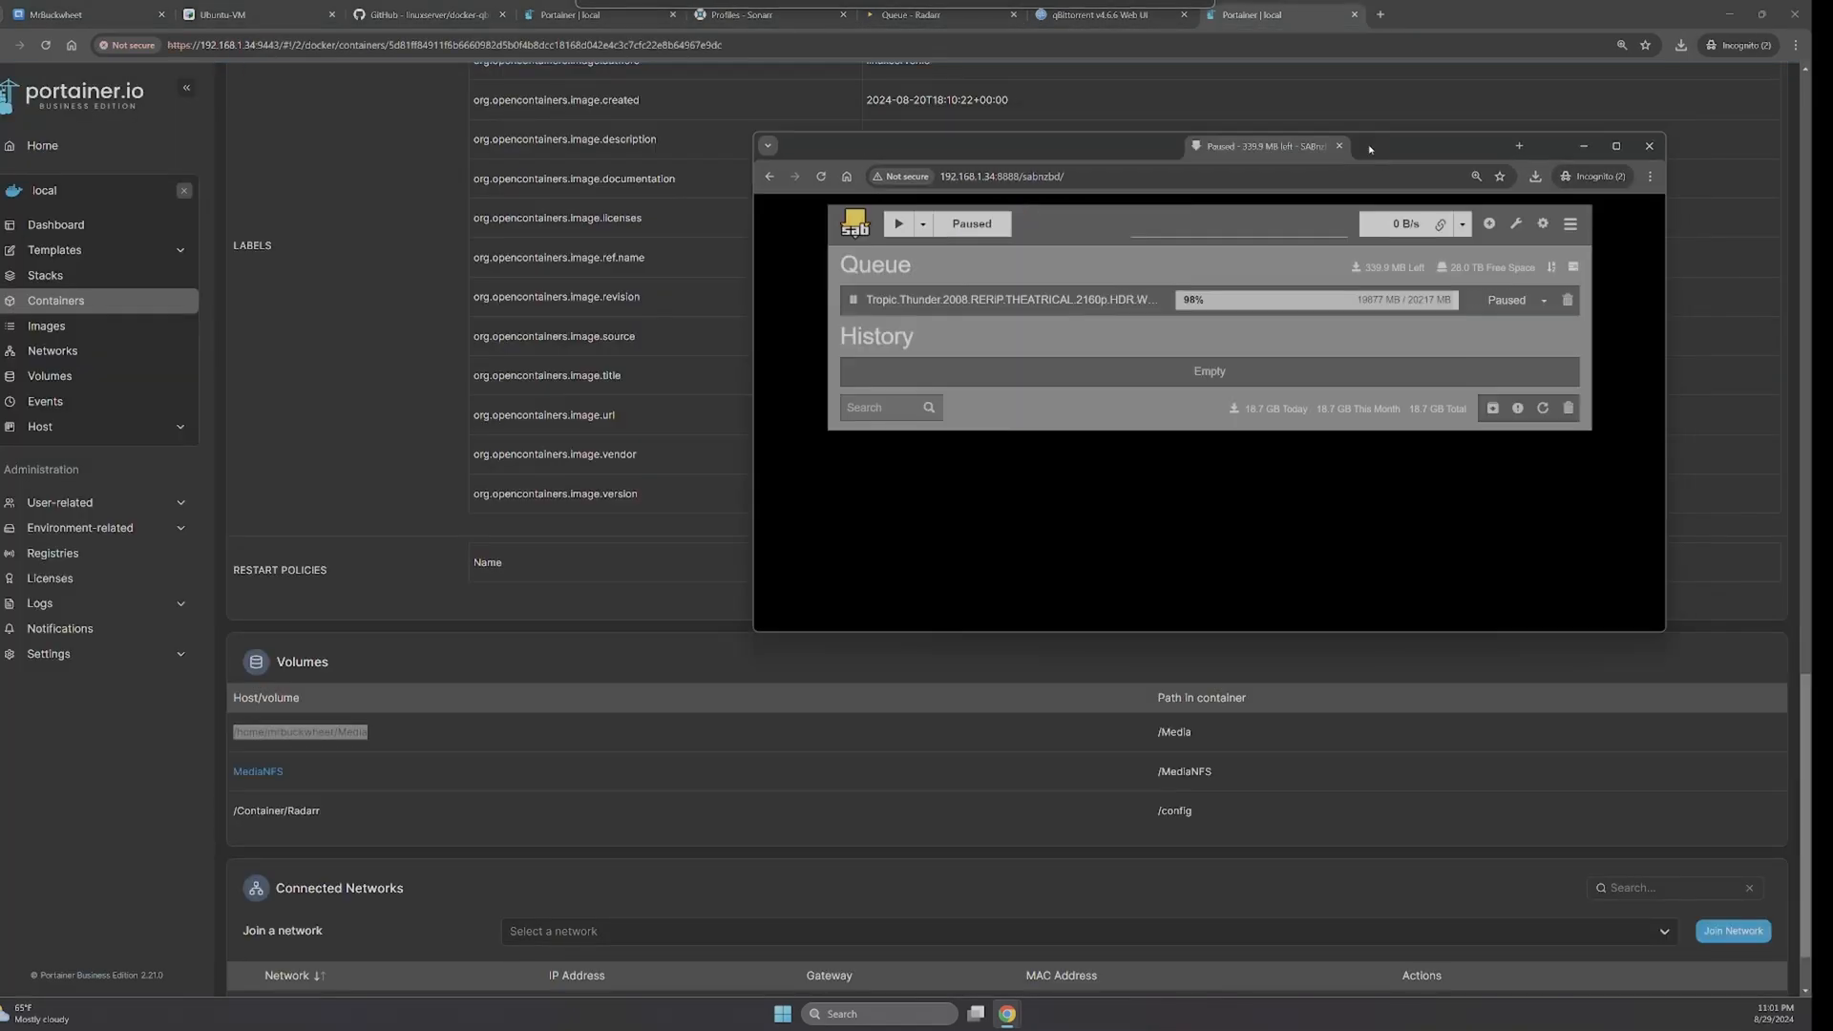
pyautogui.moveTo(1092, 155); pyautogui.dragTo(1115, 168)
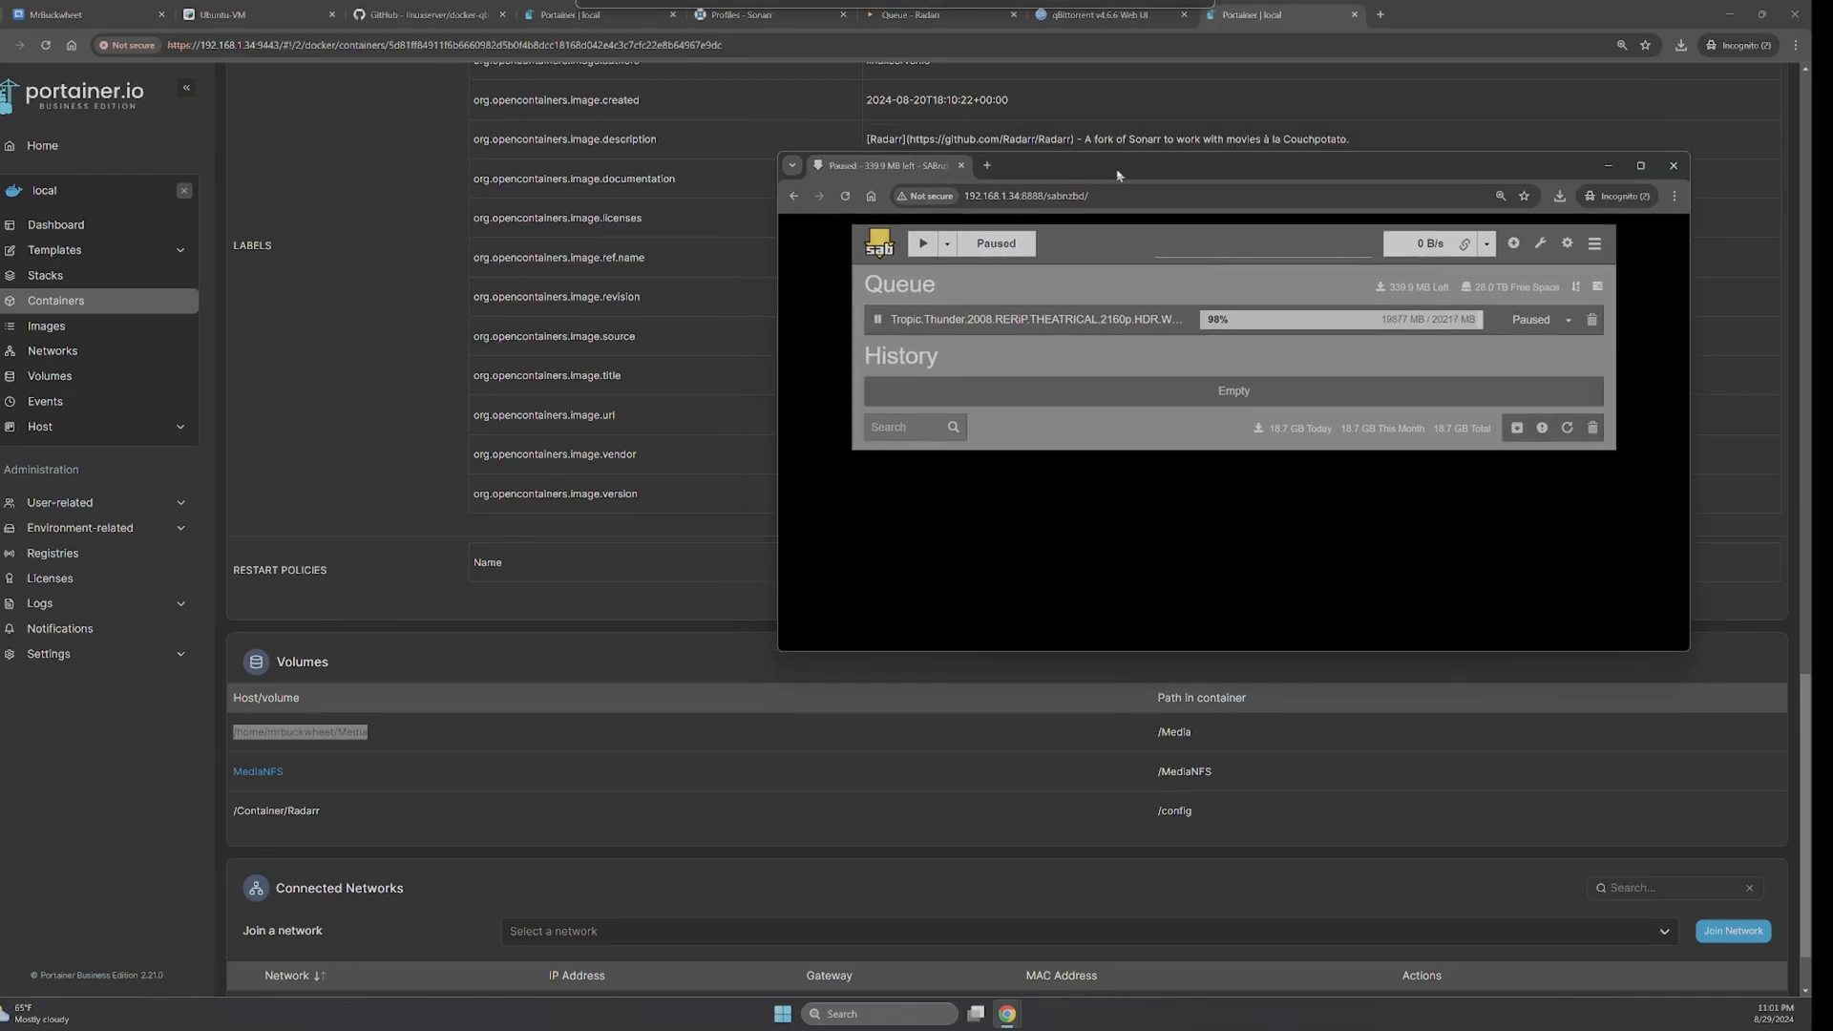
pyautogui.click(255, 4)
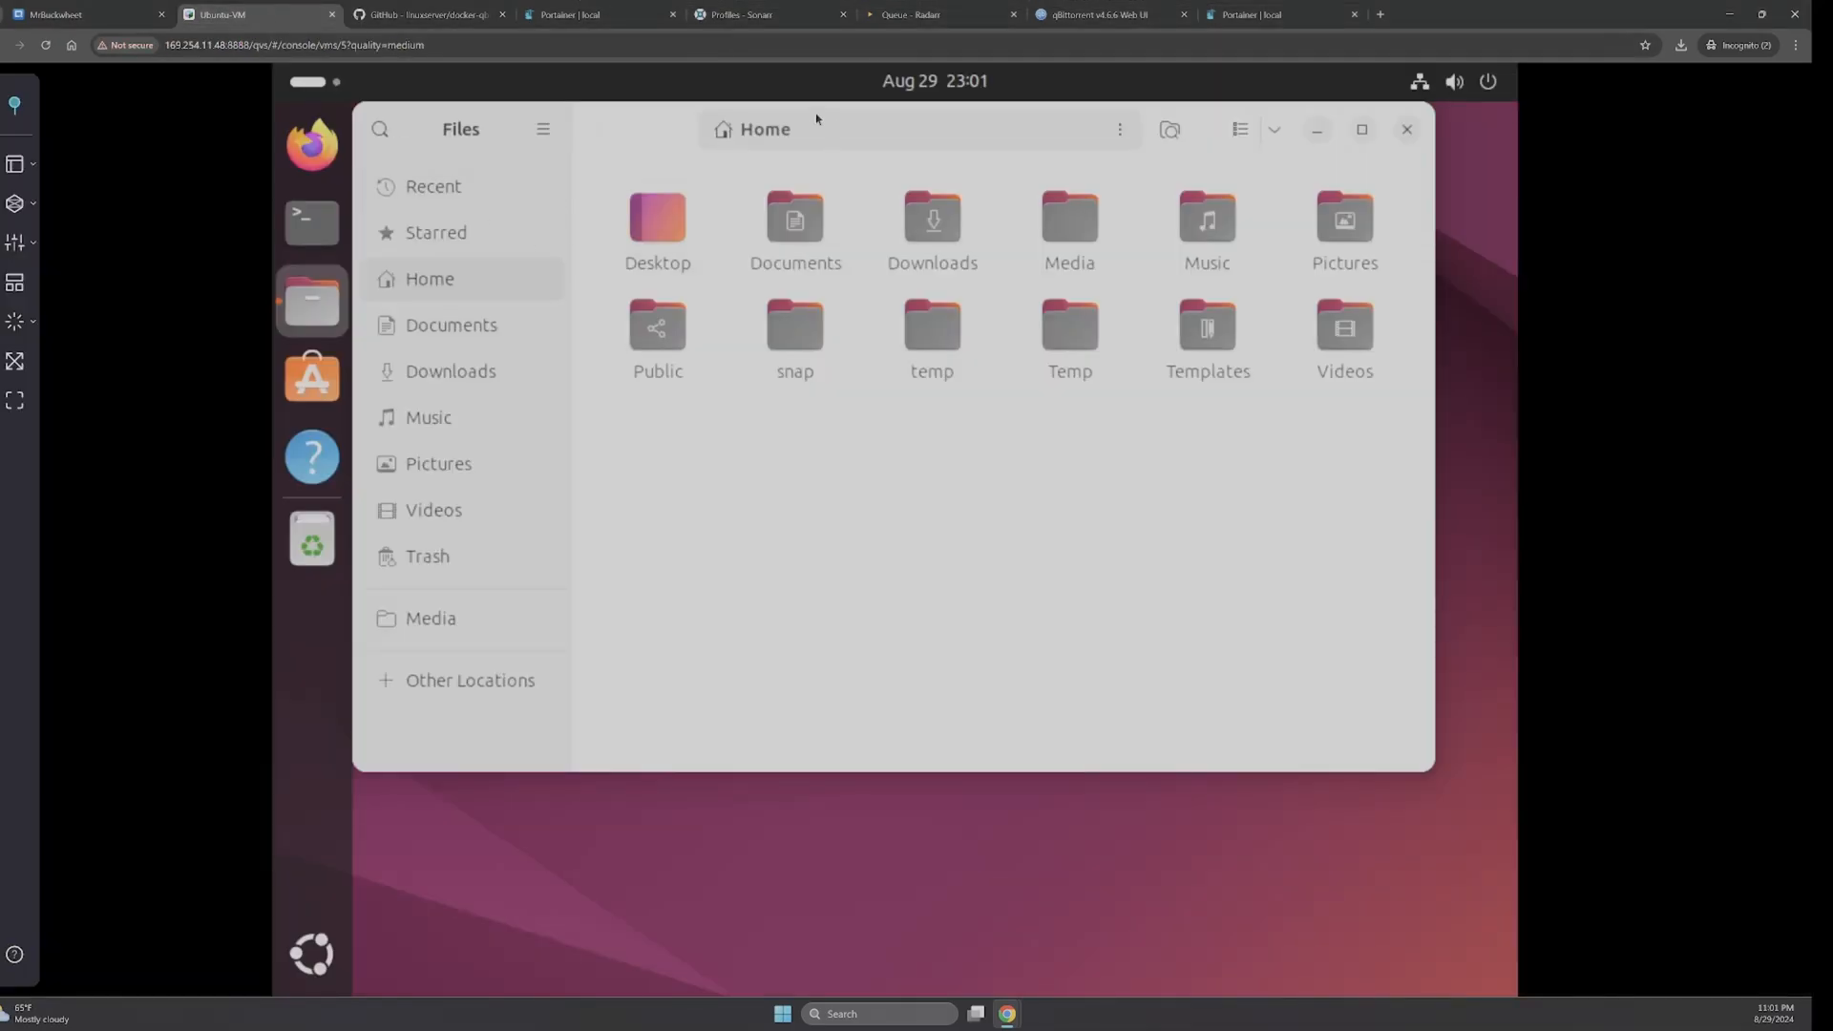
pyautogui.moveTo(222, 15); pyautogui.dragTo(311, 225)
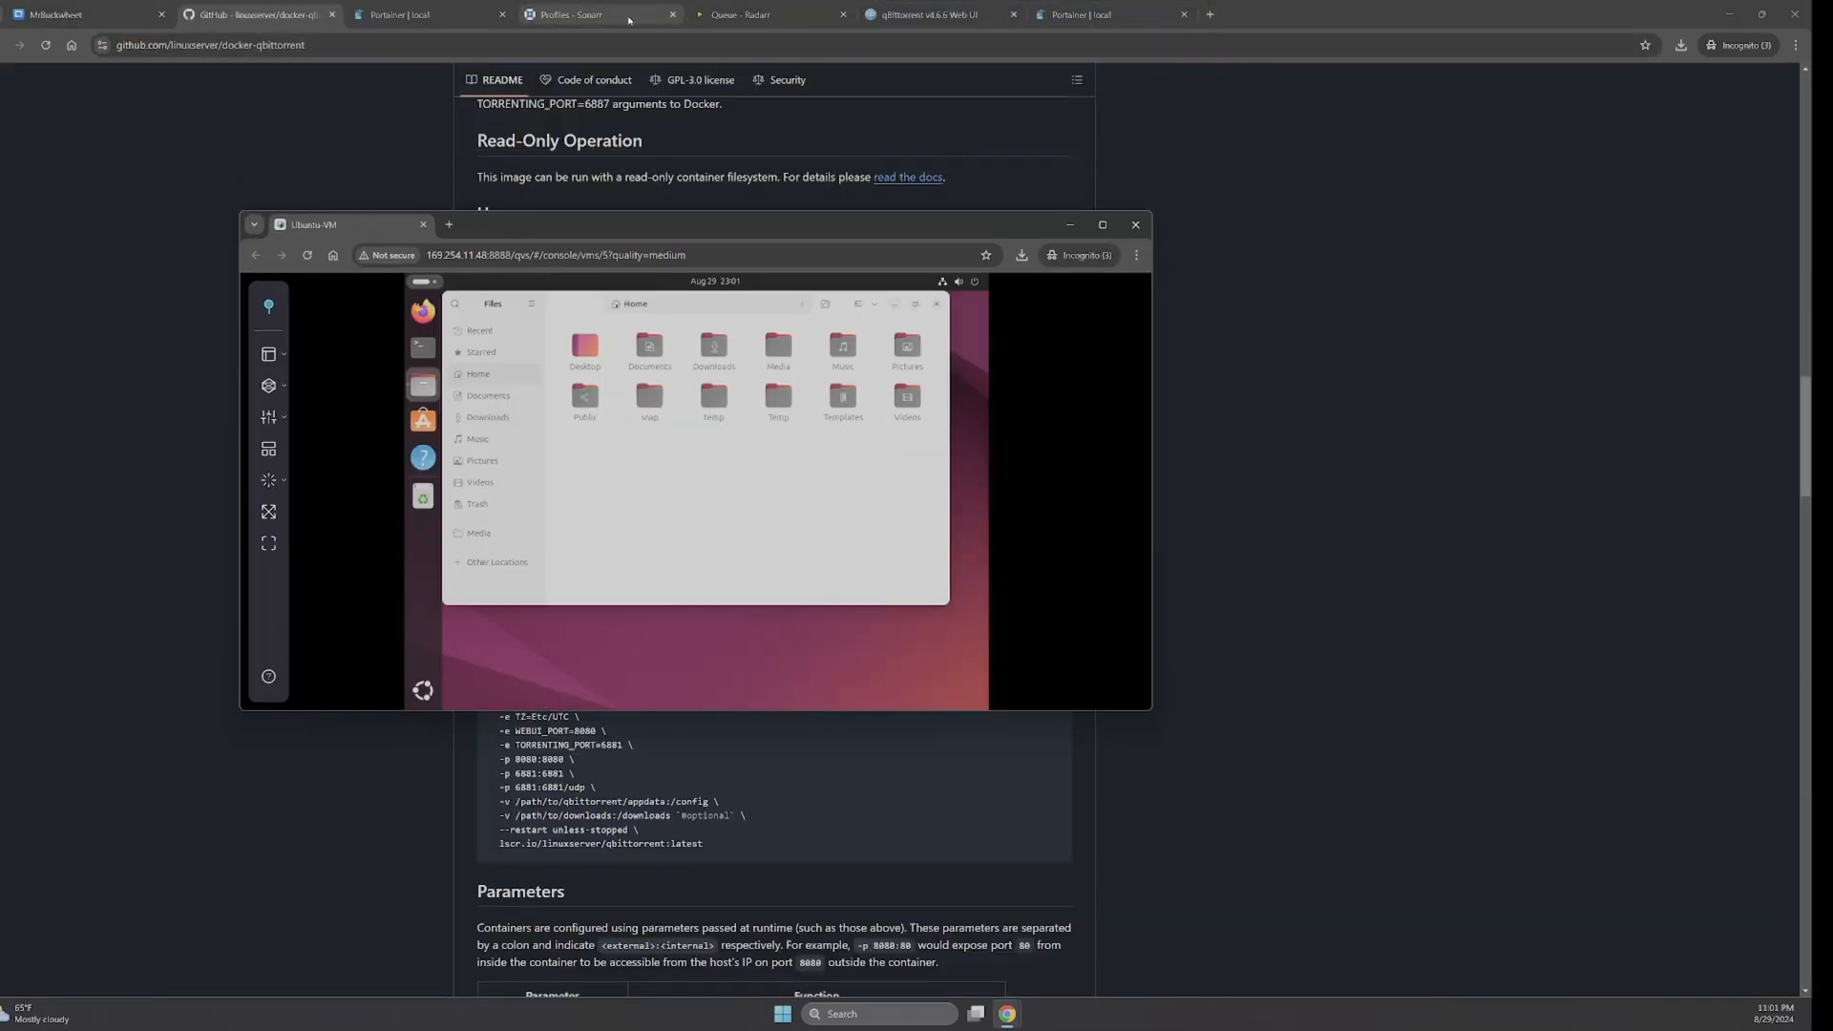
pyautogui.click(763, 15)
pyautogui.moveTo(764, 14); pyautogui.dragTo(781, 276)
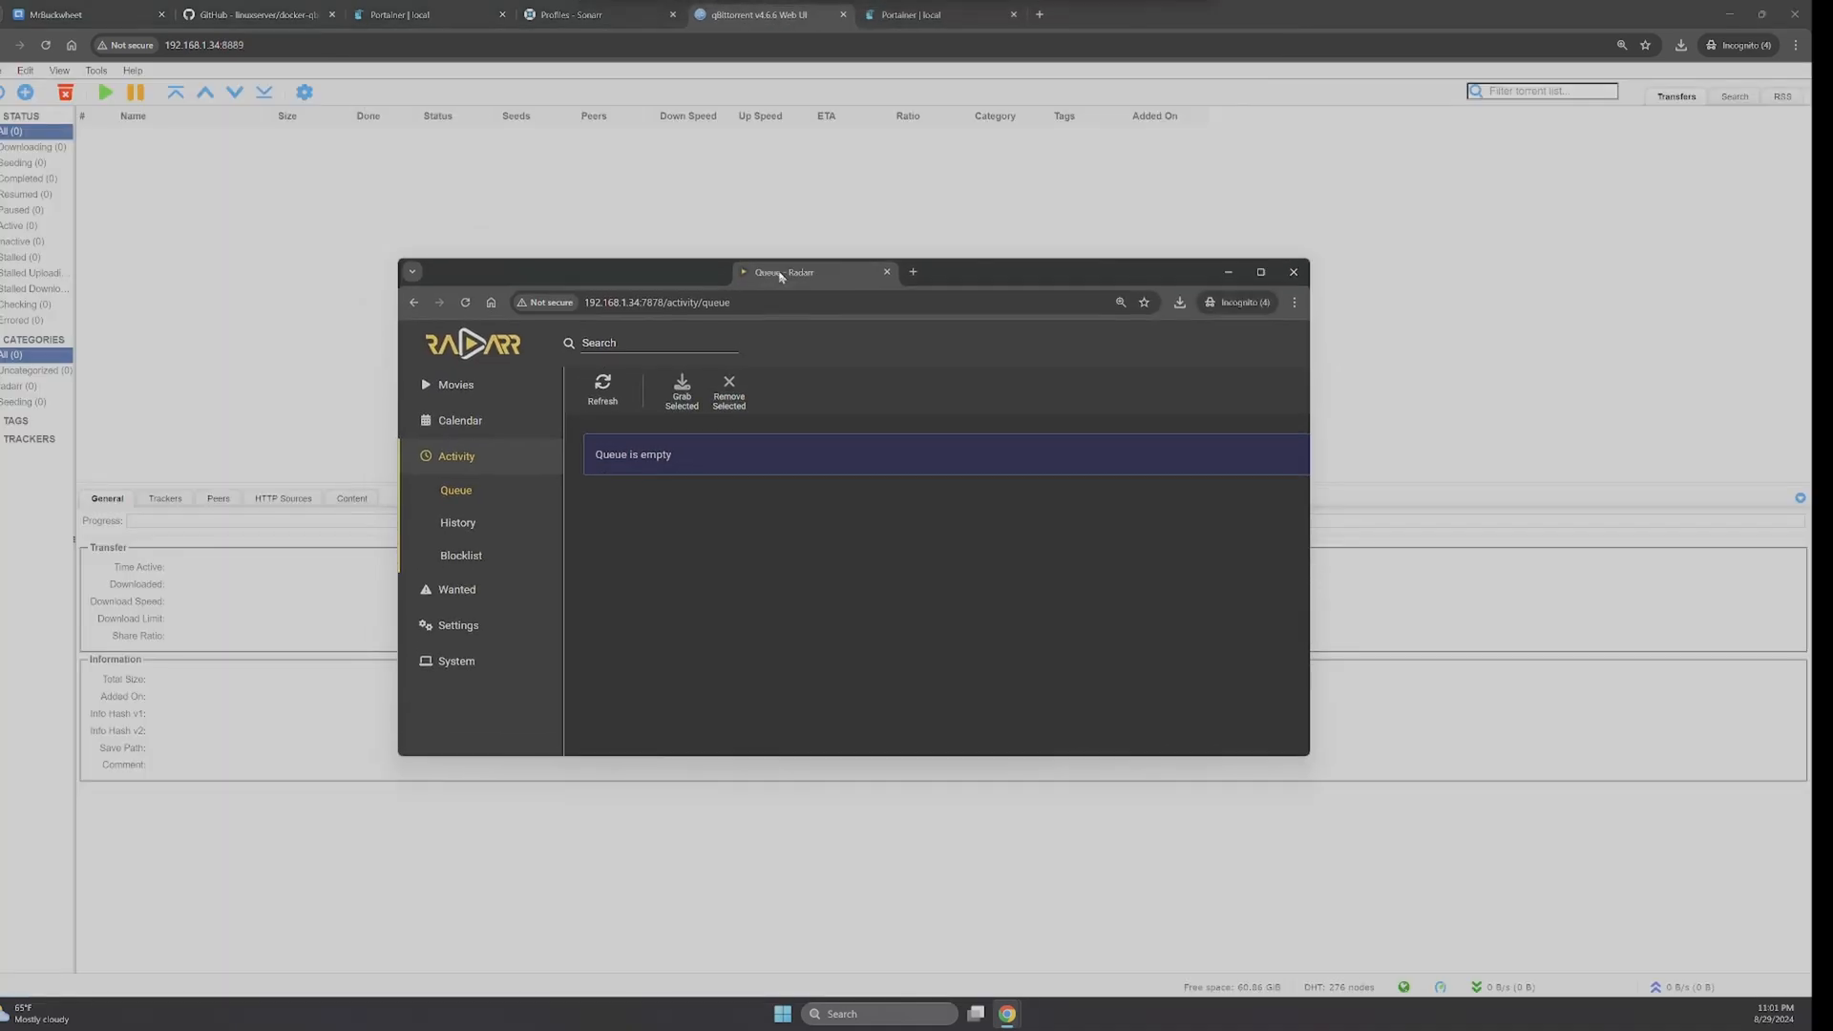
pyautogui.click(1729, 13)
pyautogui.moveTo(652, 270); pyautogui.dragTo(775, 470)
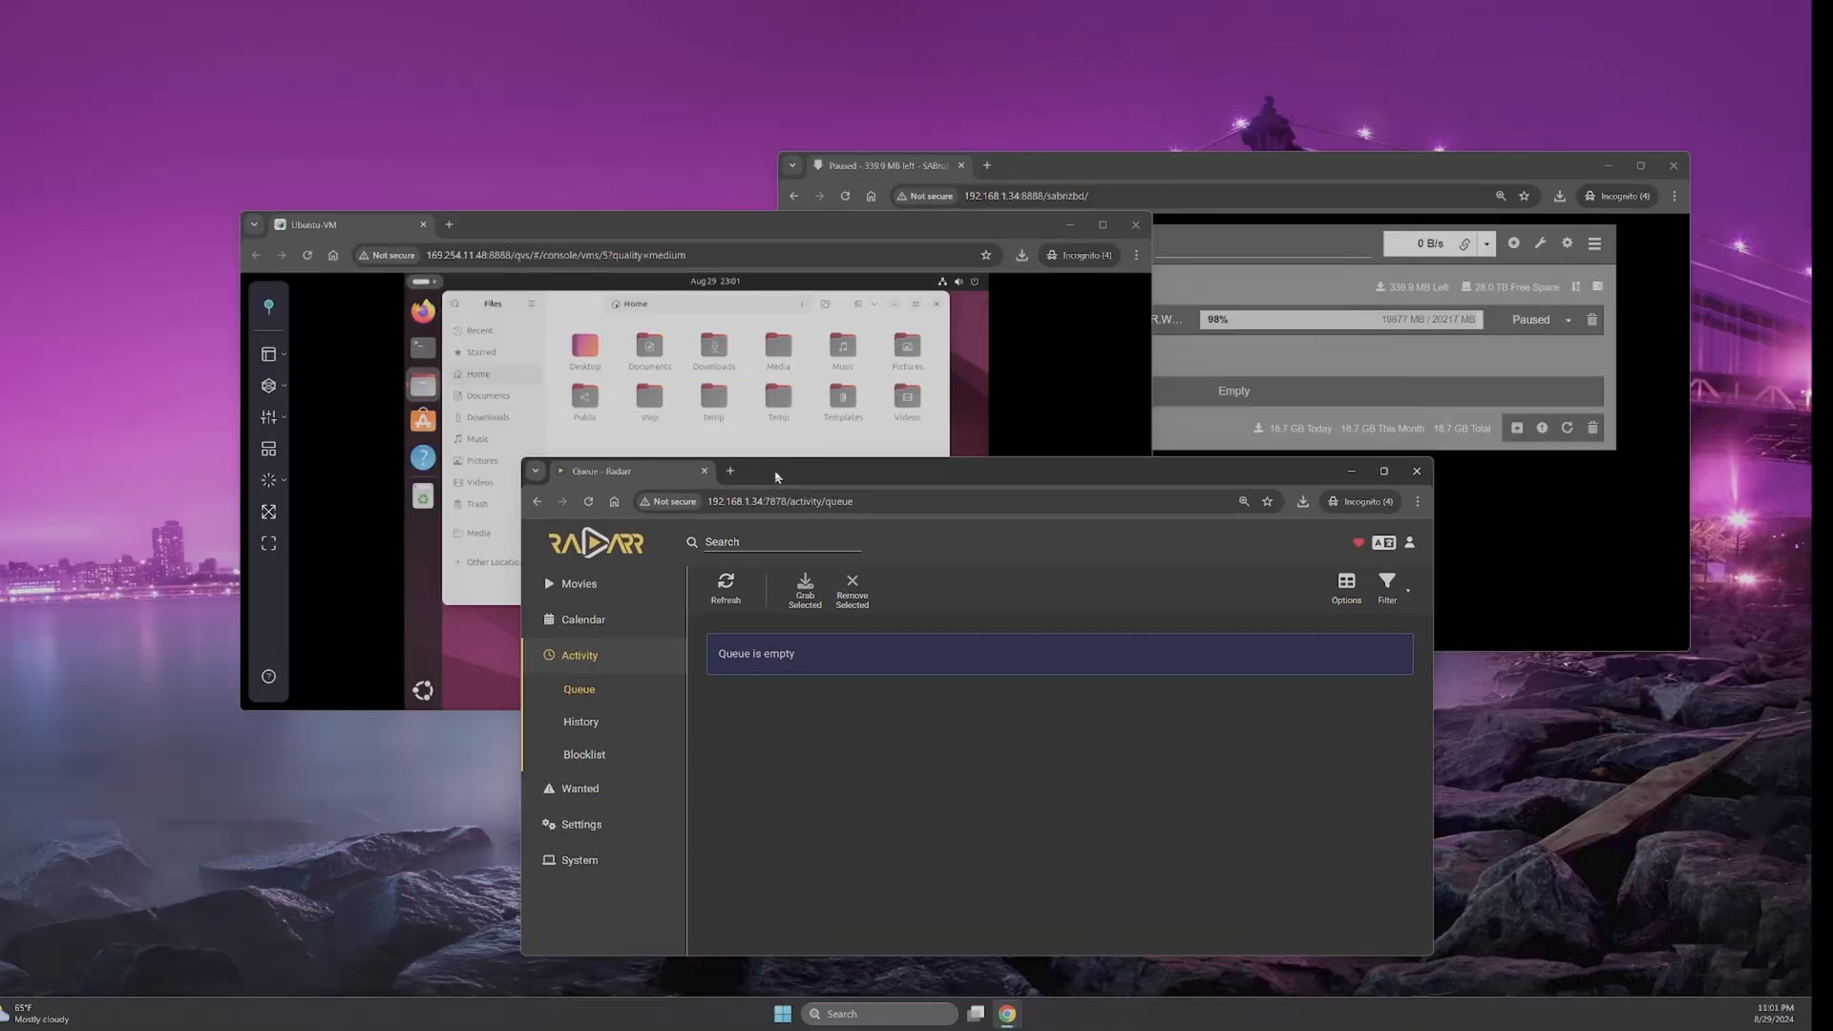
# - Shrink the SABnzbd window and arrange it with the Ubuntu VM and Radarr windows across the desktop
pyautogui.moveTo(692, 224); pyautogui.dragTo(505, 95)
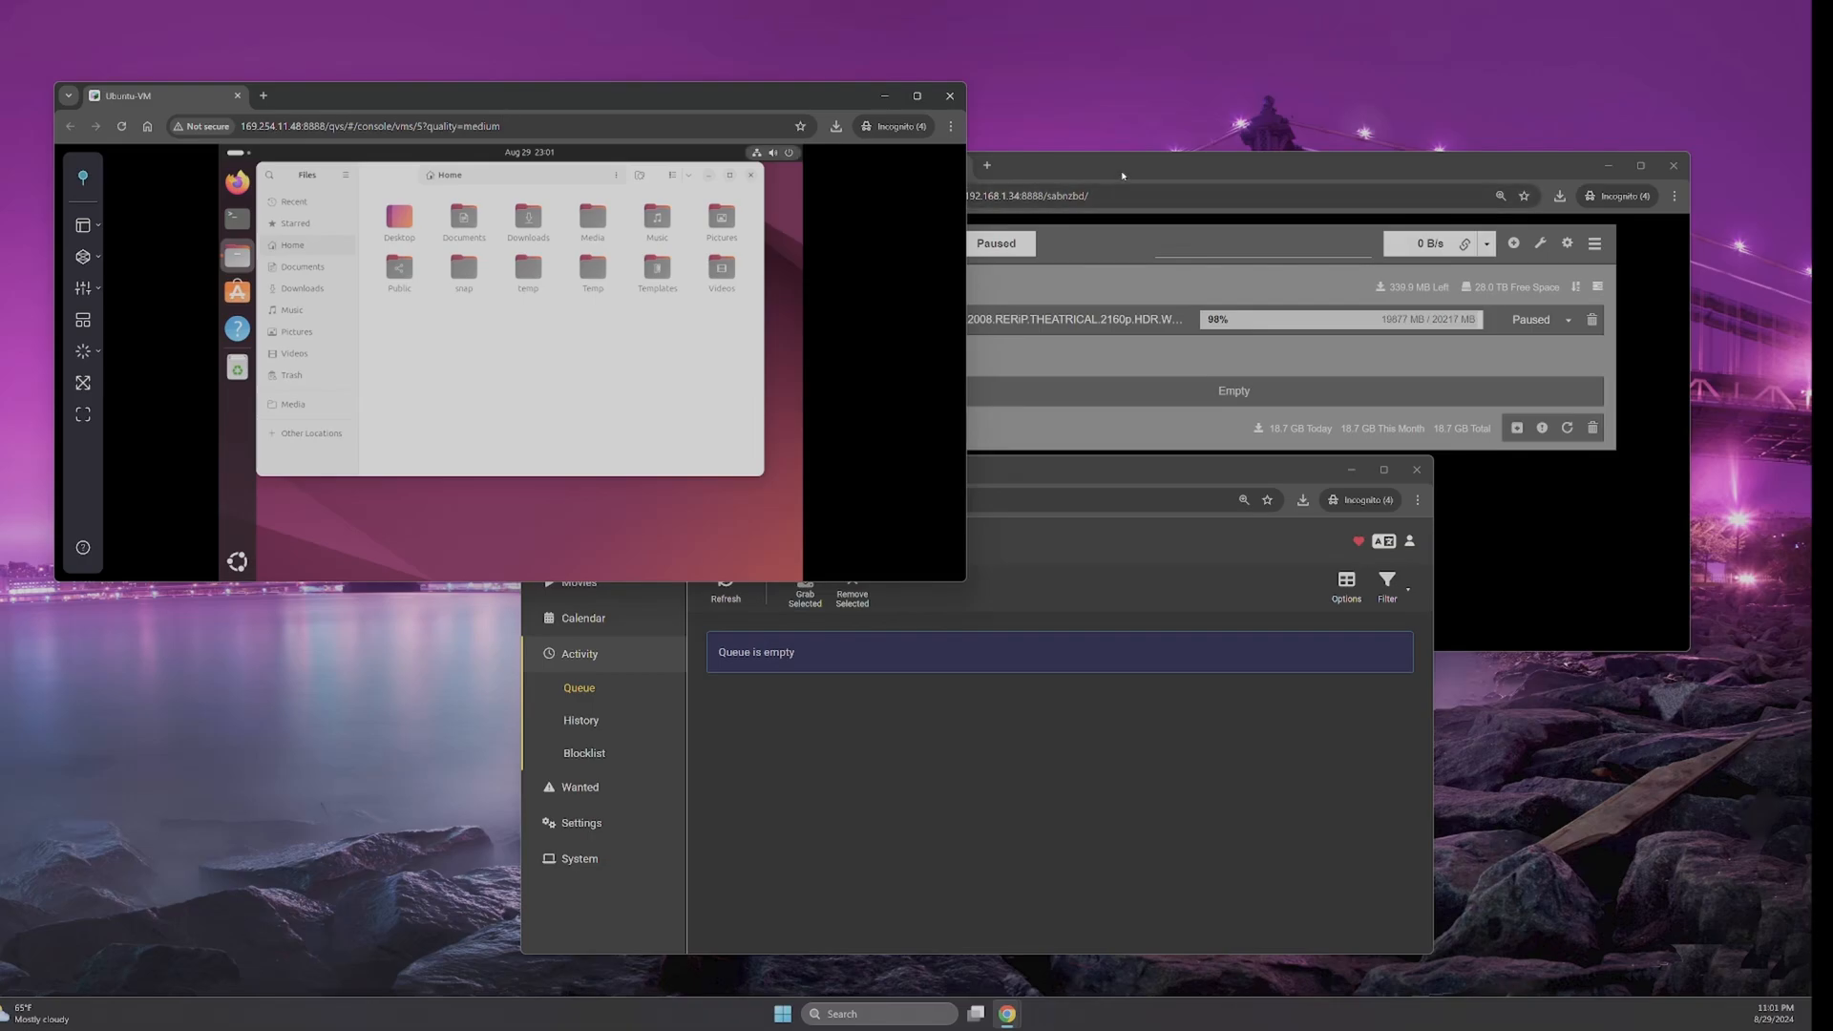
pyautogui.moveTo(1123, 176); pyautogui.dragTo(1209, 129)
pyautogui.moveTo(864, 108); pyautogui.dragTo(1242, 154)
pyautogui.moveTo(1458, 178); pyautogui.dragTo(1475, 79)
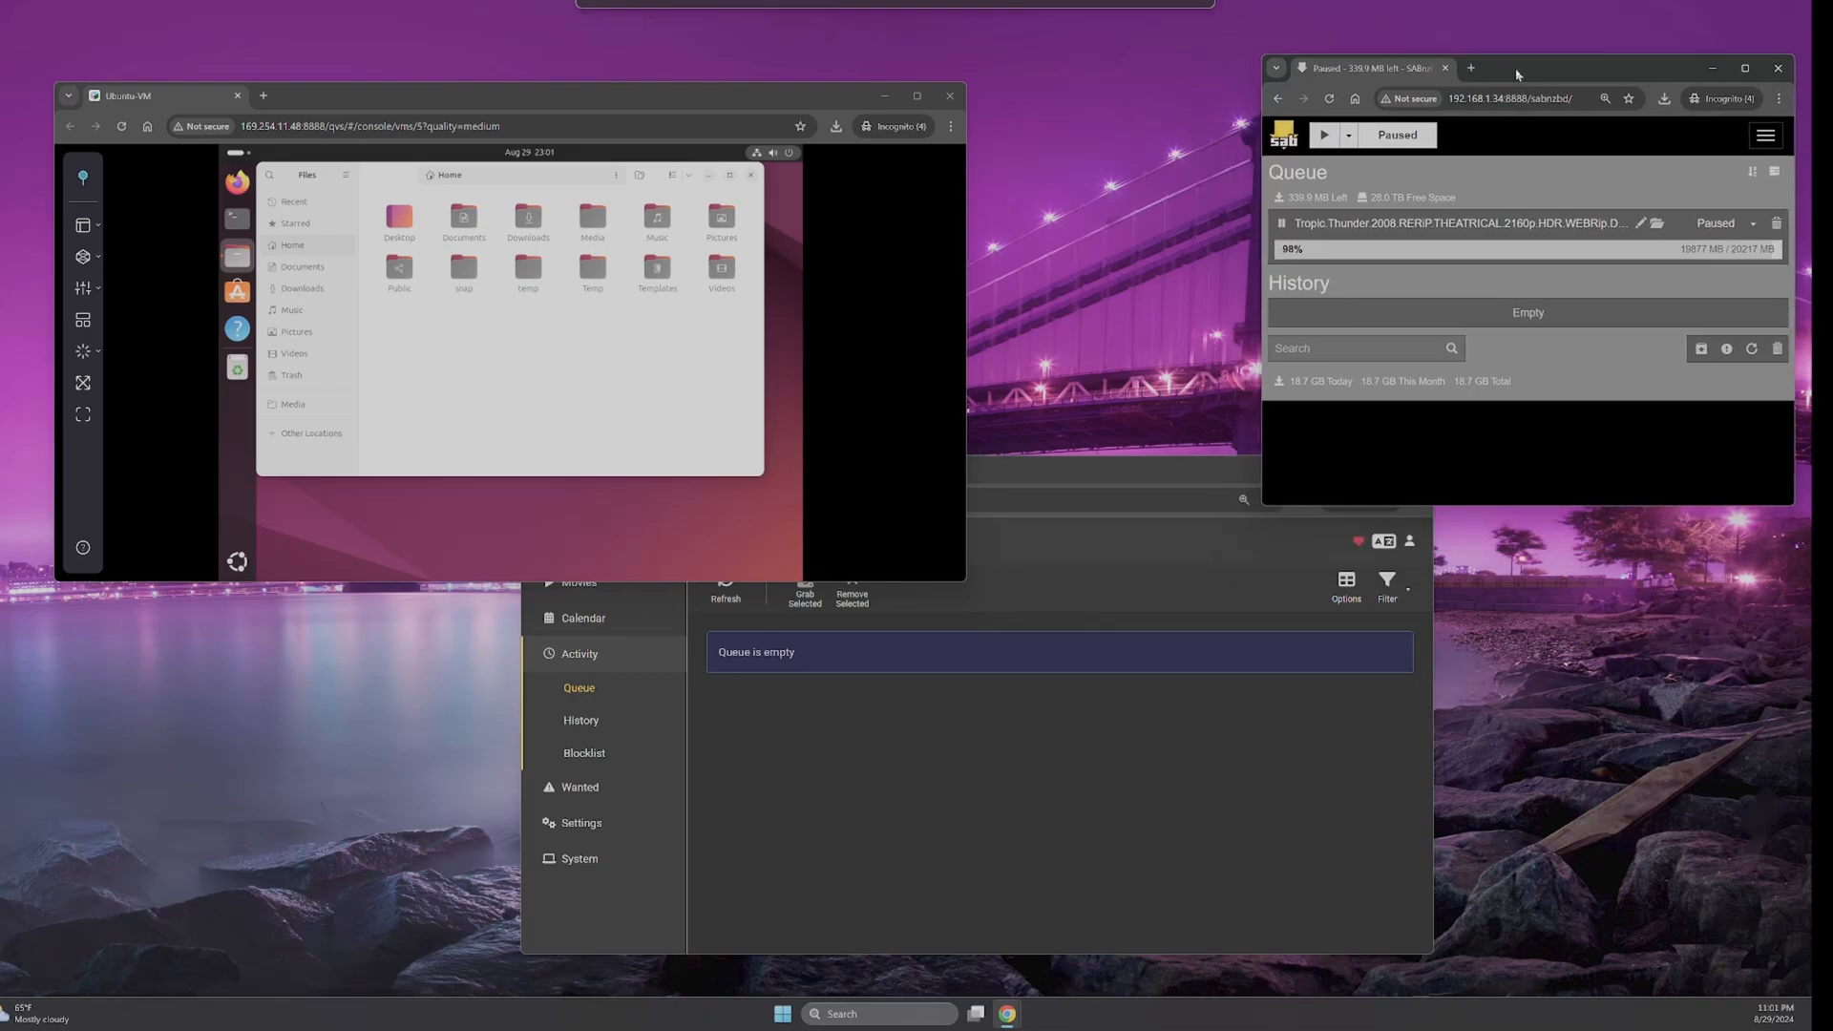
pyautogui.click(1021, 470)
pyautogui.moveTo(1021, 470); pyautogui.dragTo(1075, 315)
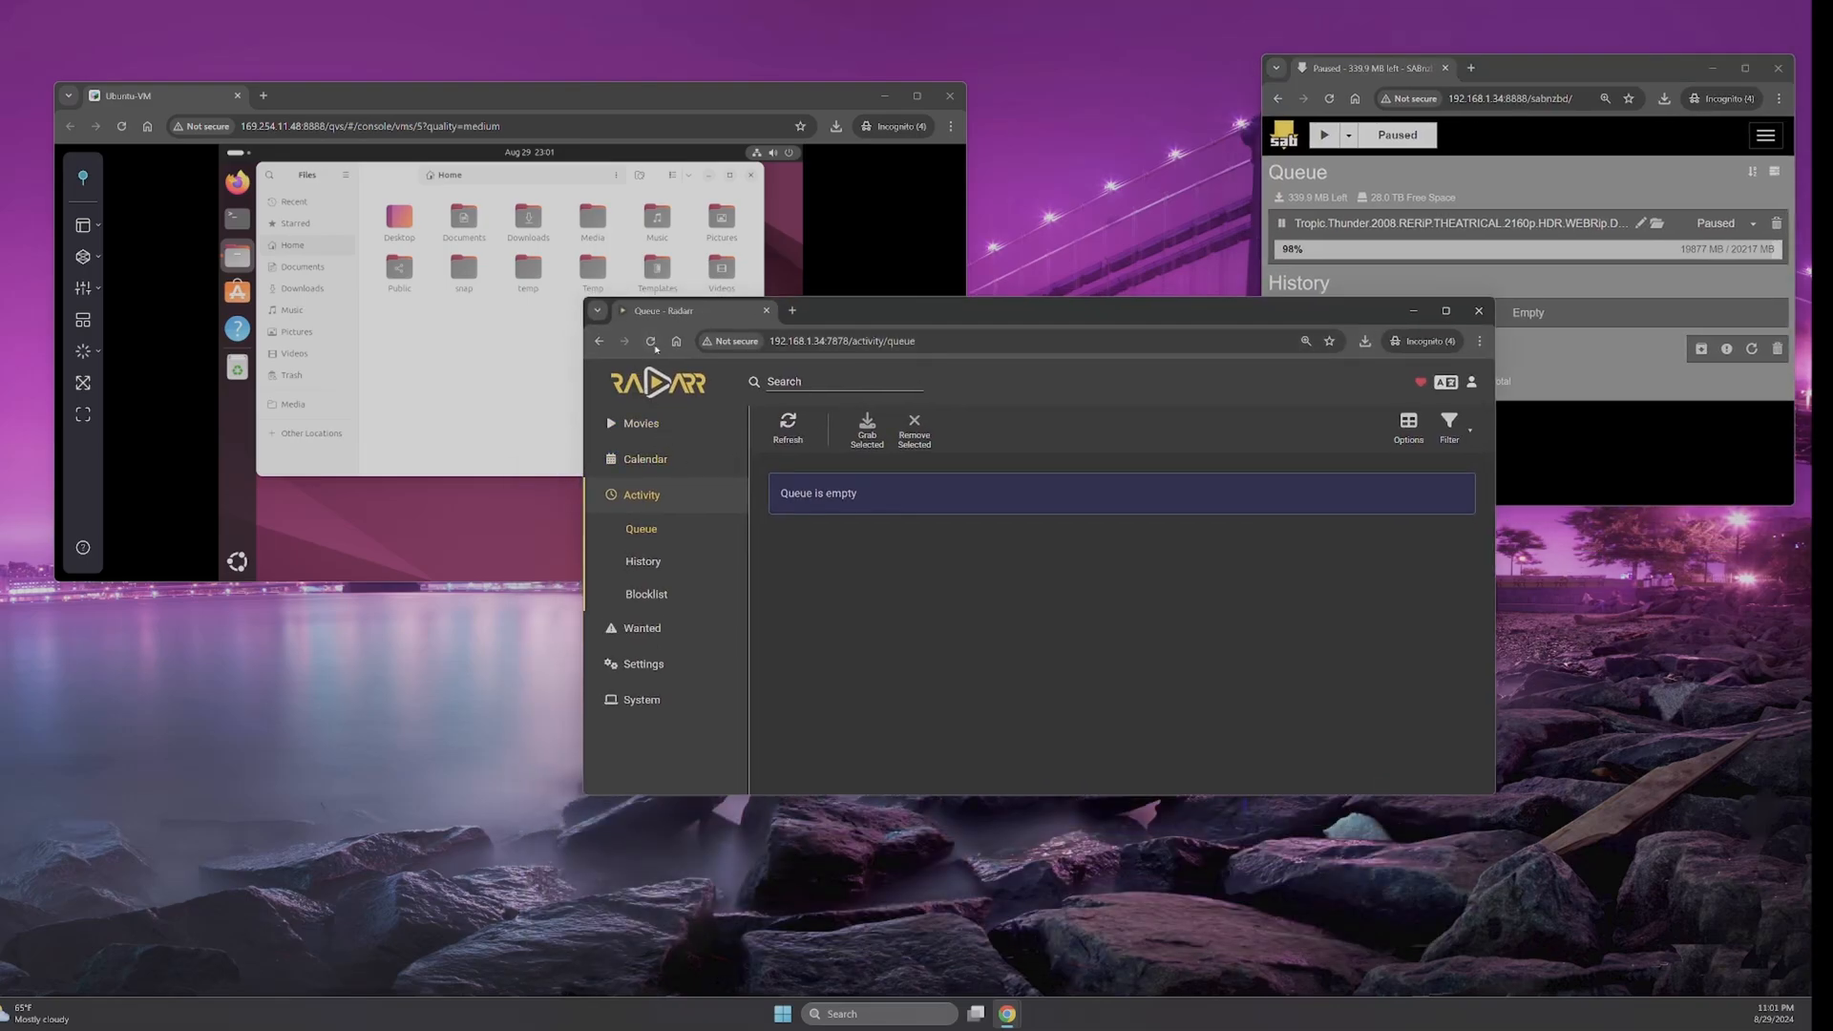
# - Check Radarr's movie library, activity queue and history for the Tropic Thunder download
pyautogui.click(634, 424)
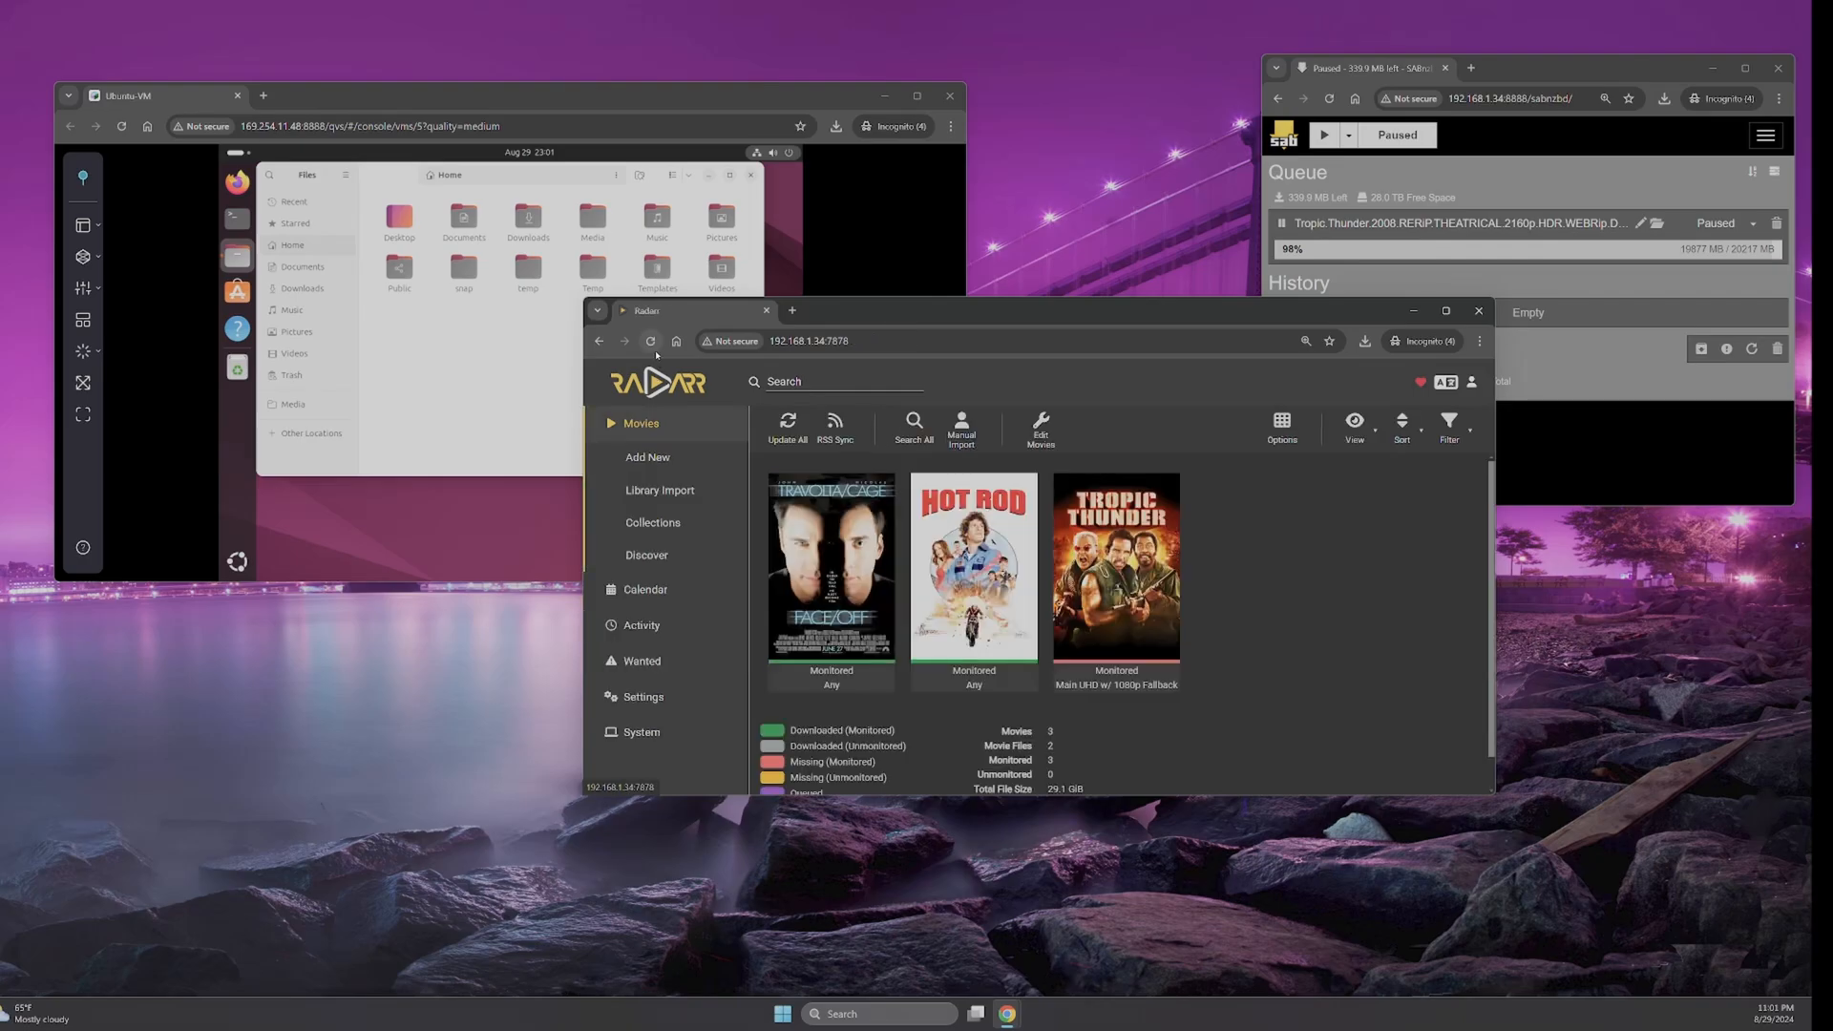
pyautogui.click(651, 627)
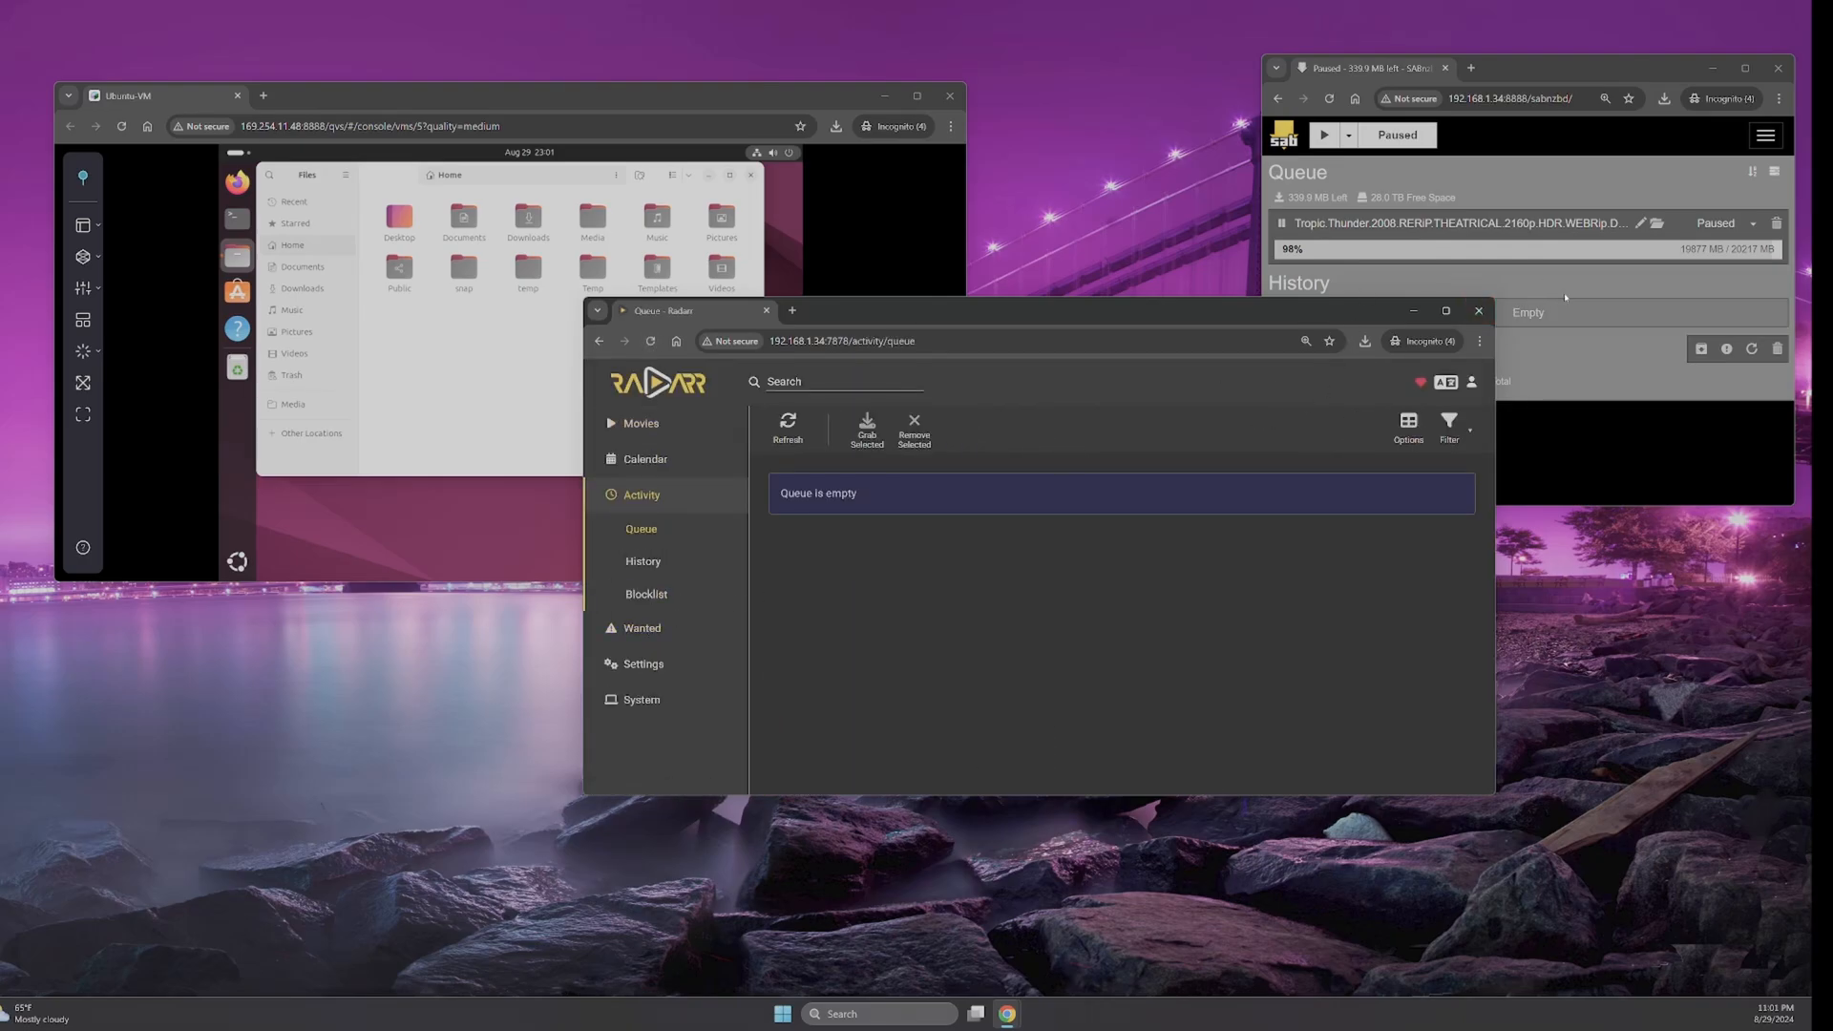
pyautogui.click(646, 561)
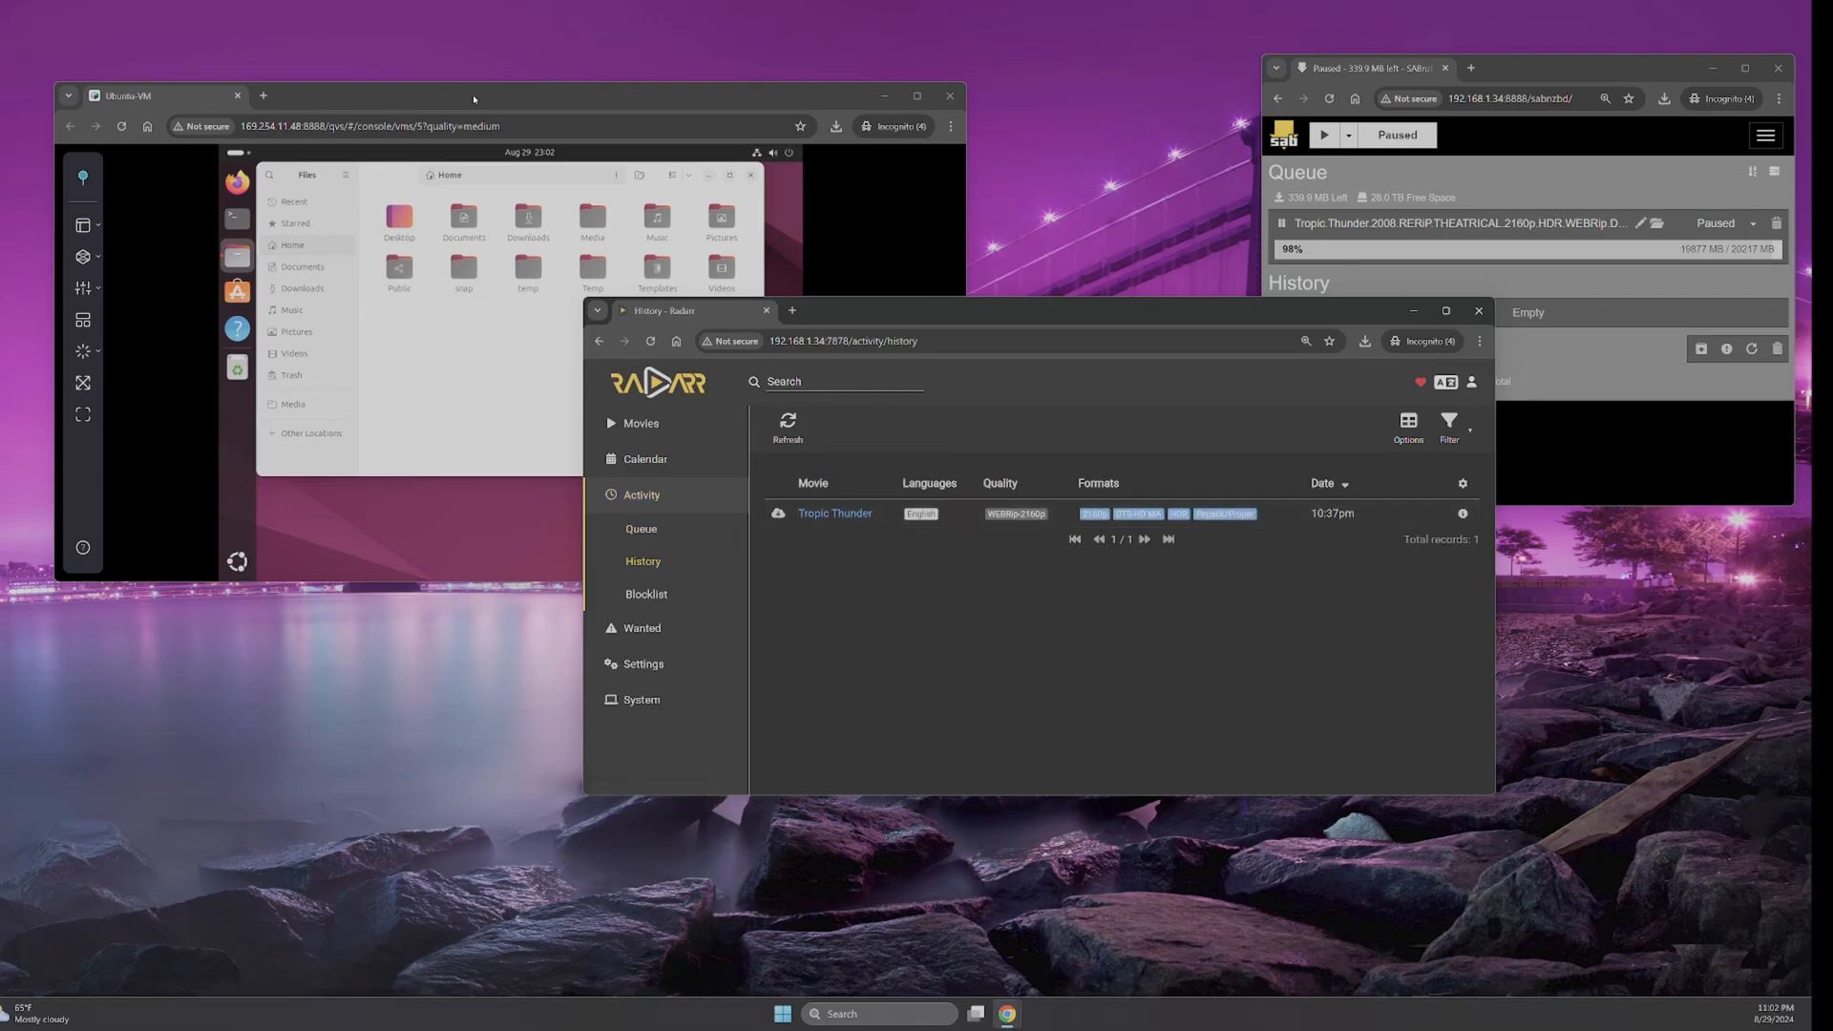
# - Rearrange the windows with the Ubuntu VM below and the Radarr history and SABnzbd queue side by side above it
pyautogui.moveTo(475, 97); pyautogui.dragTo(1057, 452)
pyautogui.click(942, 314)
pyautogui.moveTo(943, 315); pyautogui.dragTo(542, 85)
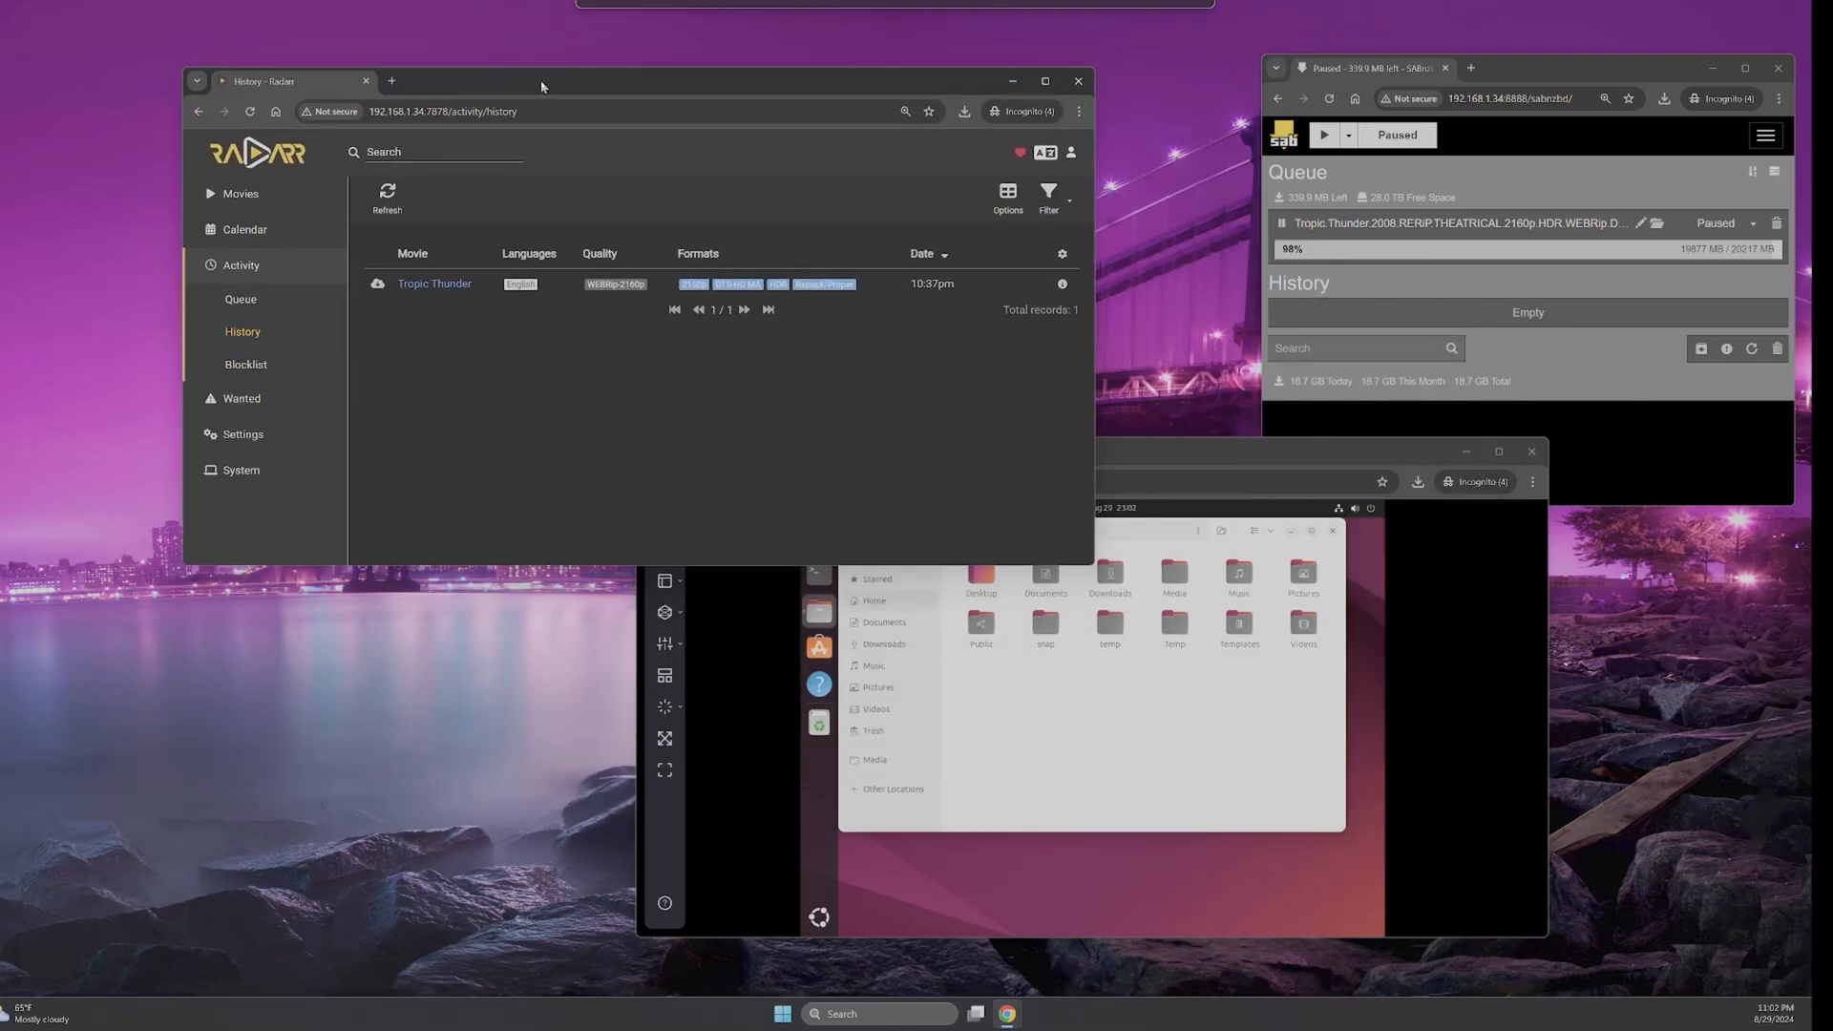
pyautogui.moveTo(1143, 461); pyautogui.dragTo(961, 429)
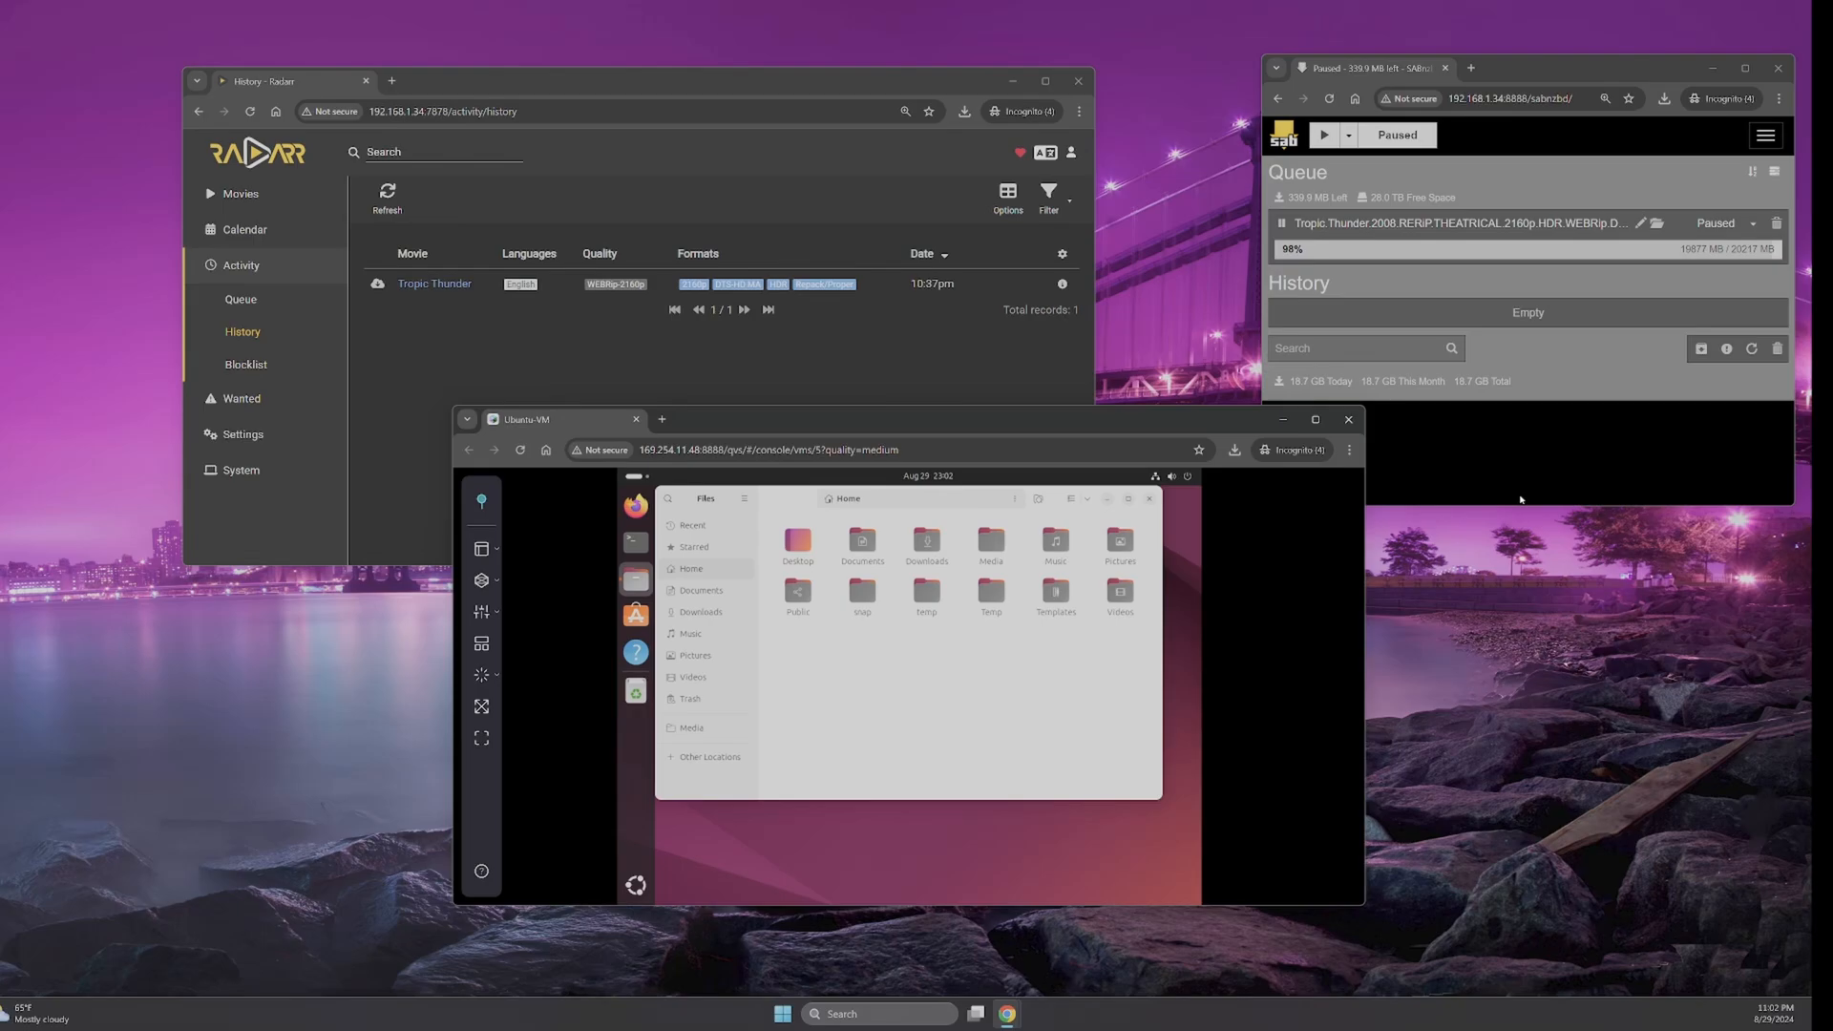
pyautogui.moveTo(1566, 67); pyautogui.dragTo(1451, 117)
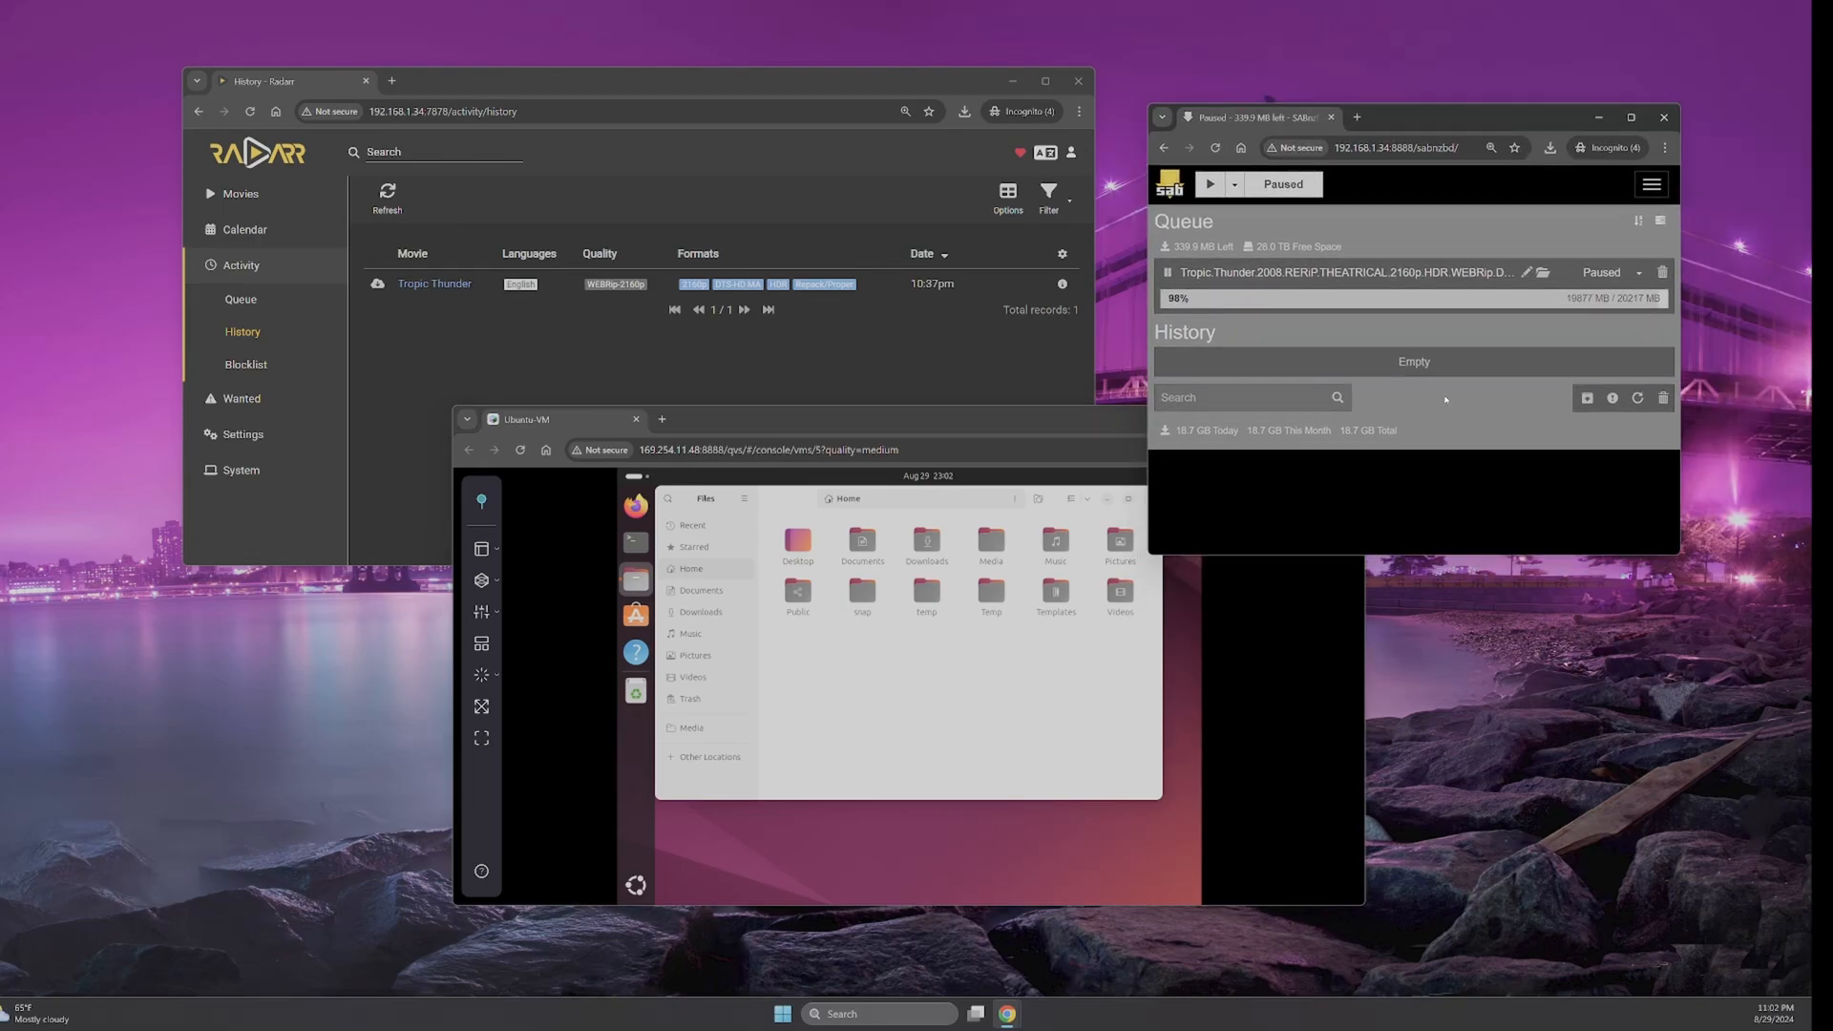
# - Try larger zoom levels on the SABnzbd and Radarr pages, and reset the zoom to its default
pyautogui.hotkey('ctrl', '+')
pyautogui.hotkey('ctrl', '+')
pyautogui.hotkey('ctrl', '+')
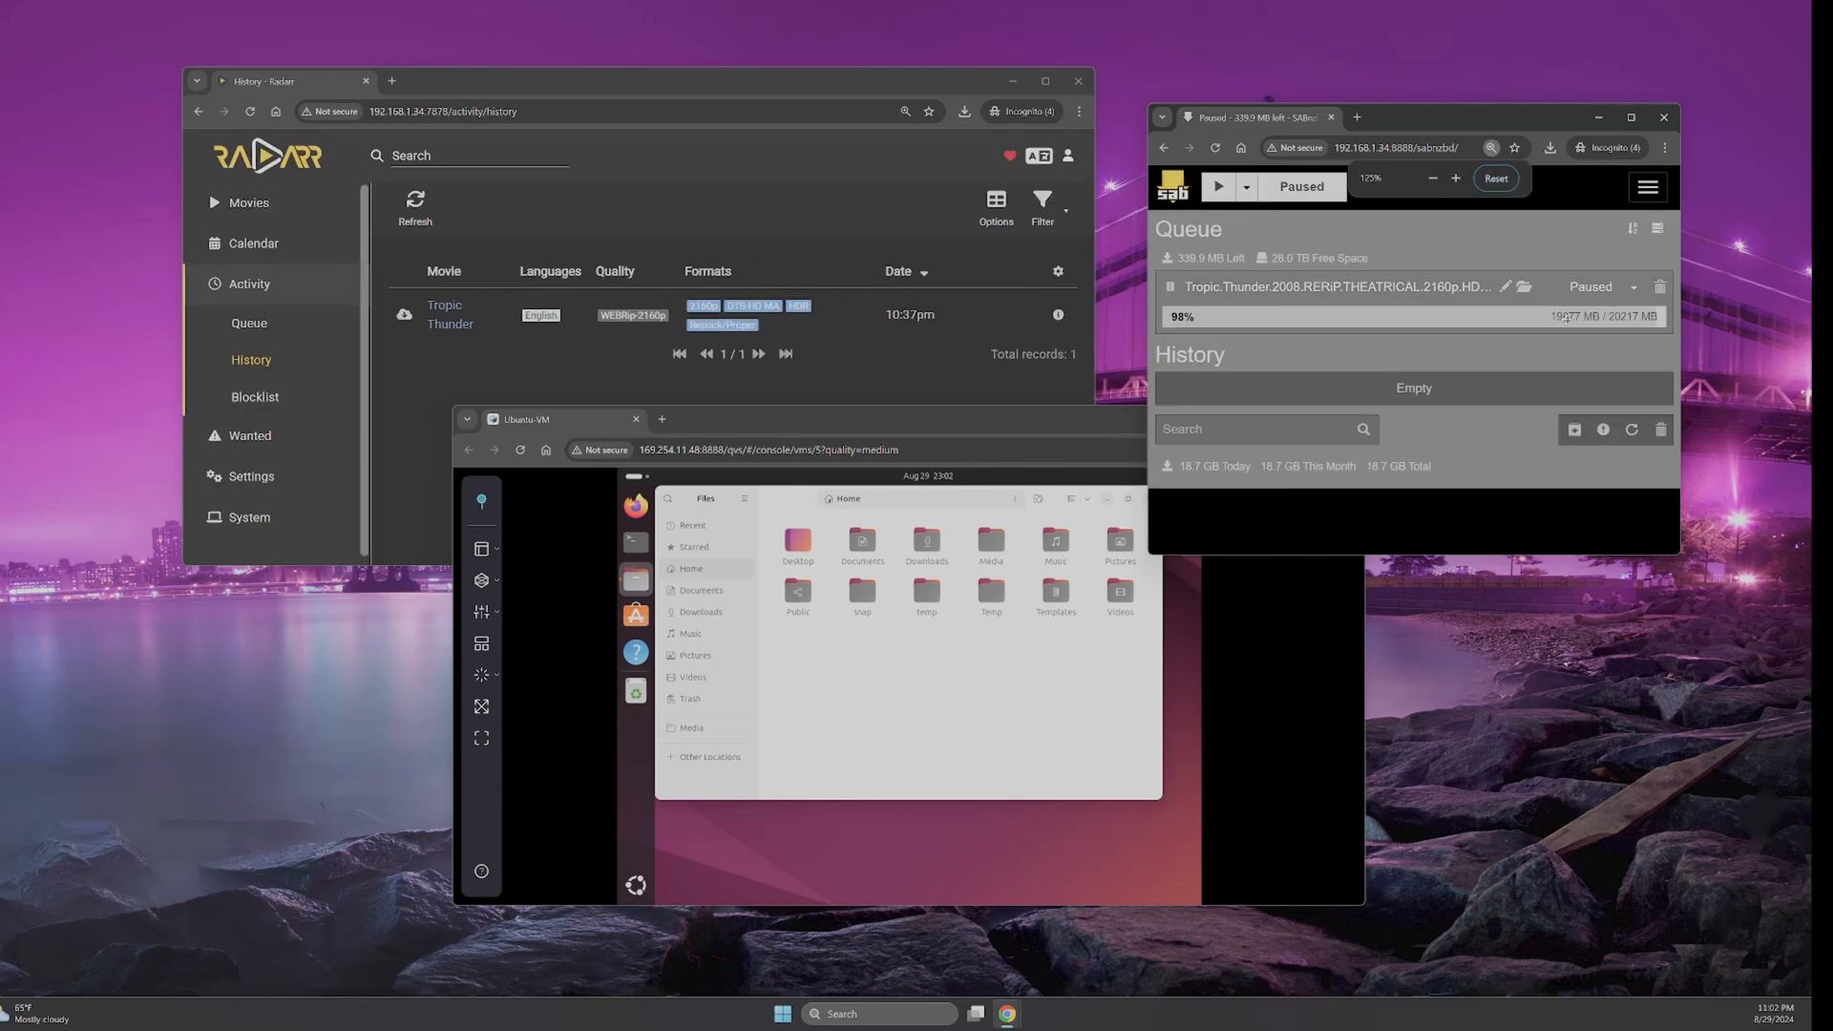
pyautogui.hotkey('ctrl', '+')
pyautogui.hotkey('ctrl', '+')
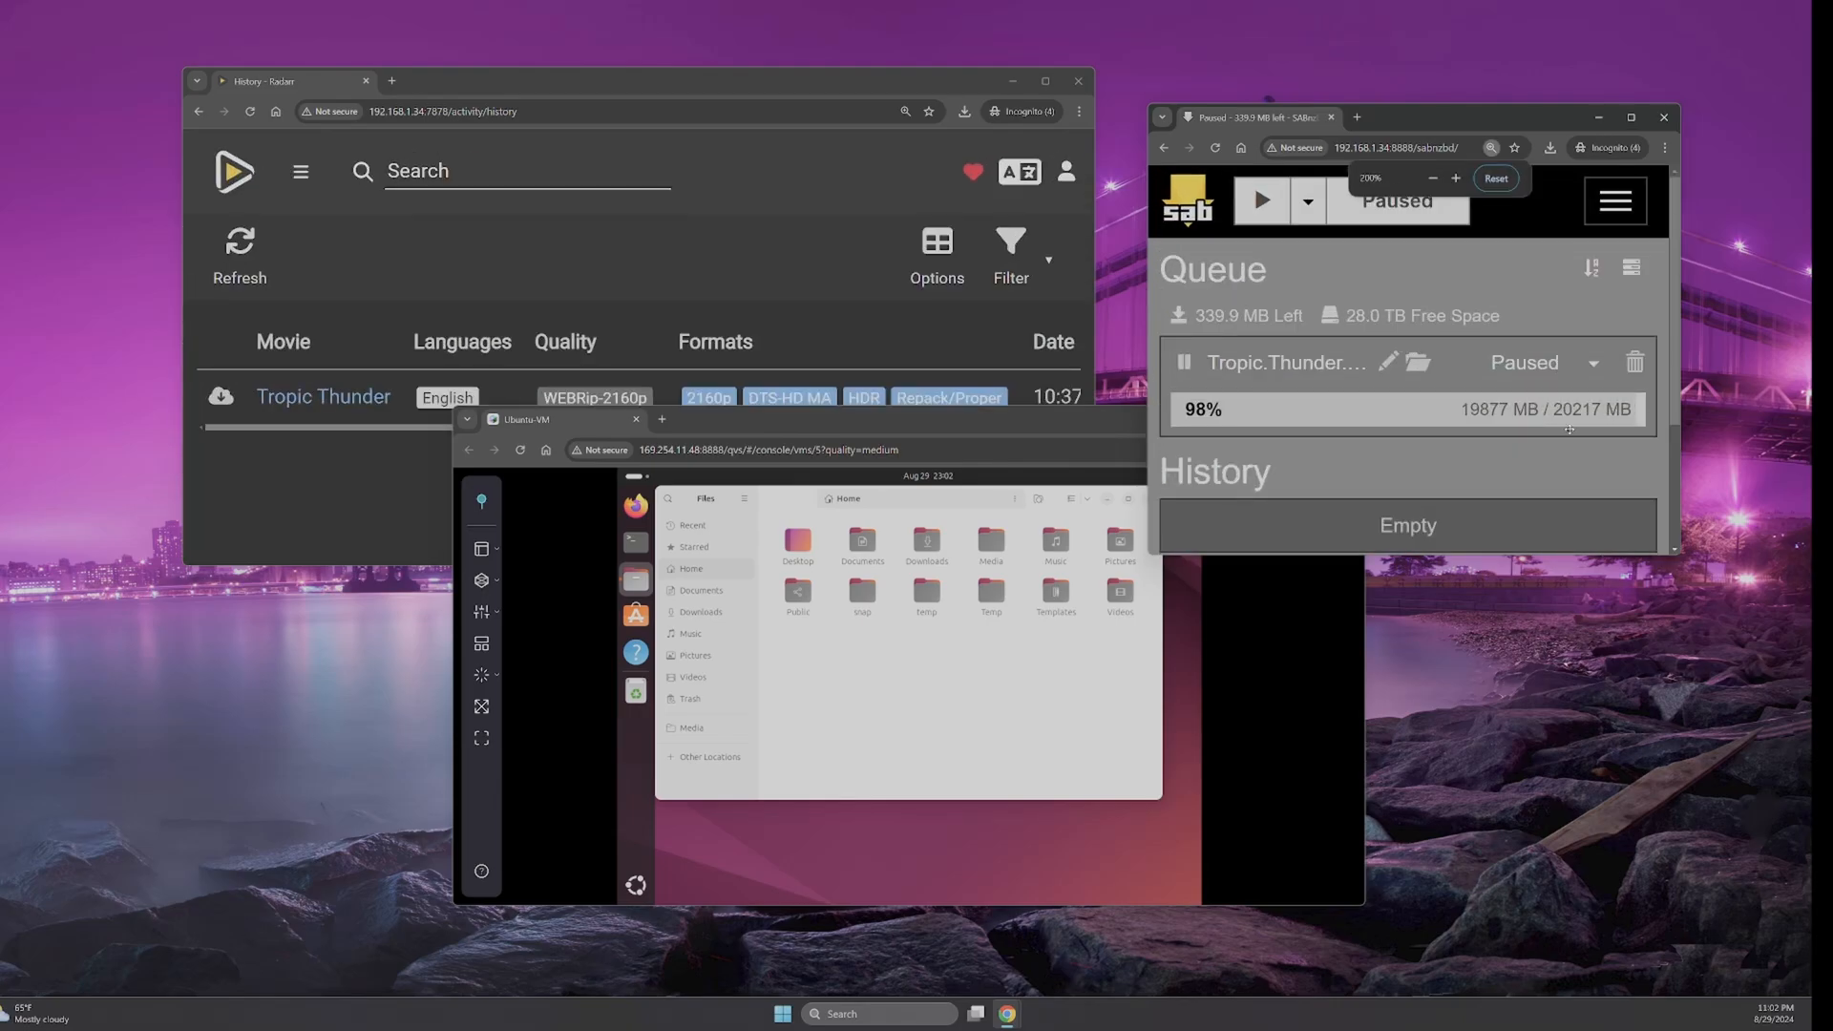
pyautogui.hotkey('ctrl', '-')
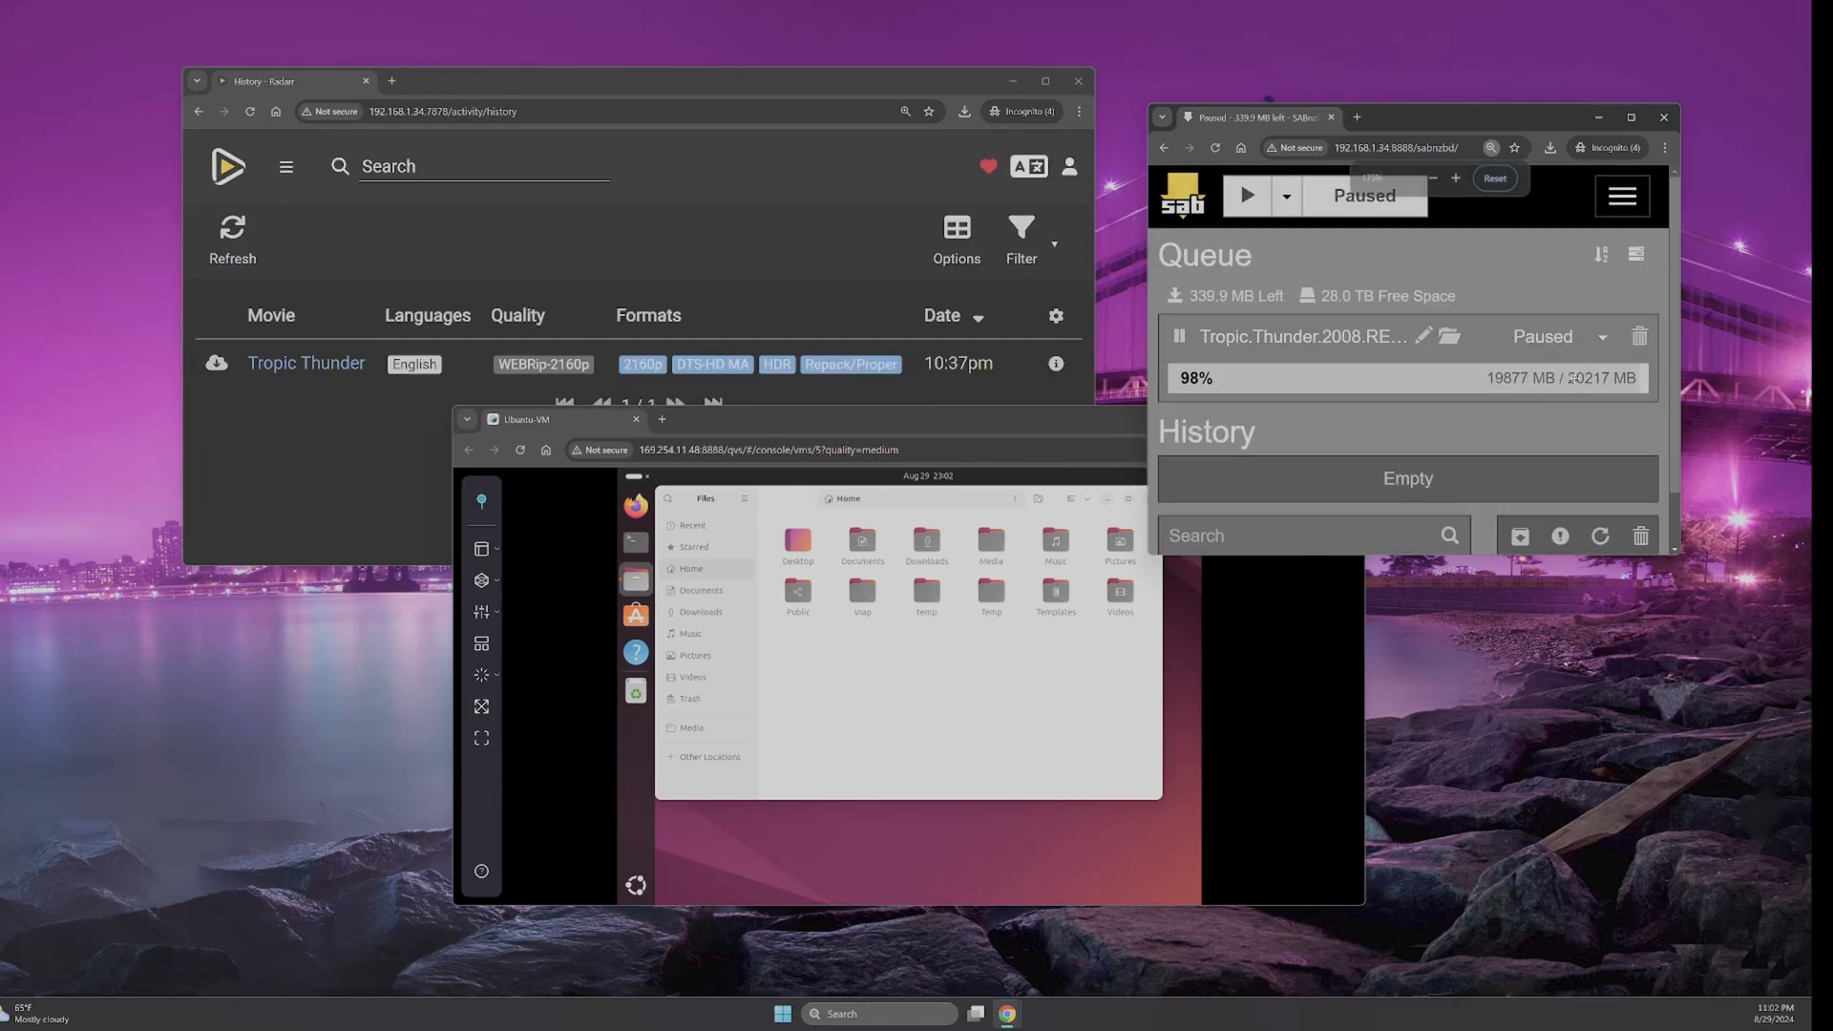
pyautogui.click(1496, 180)
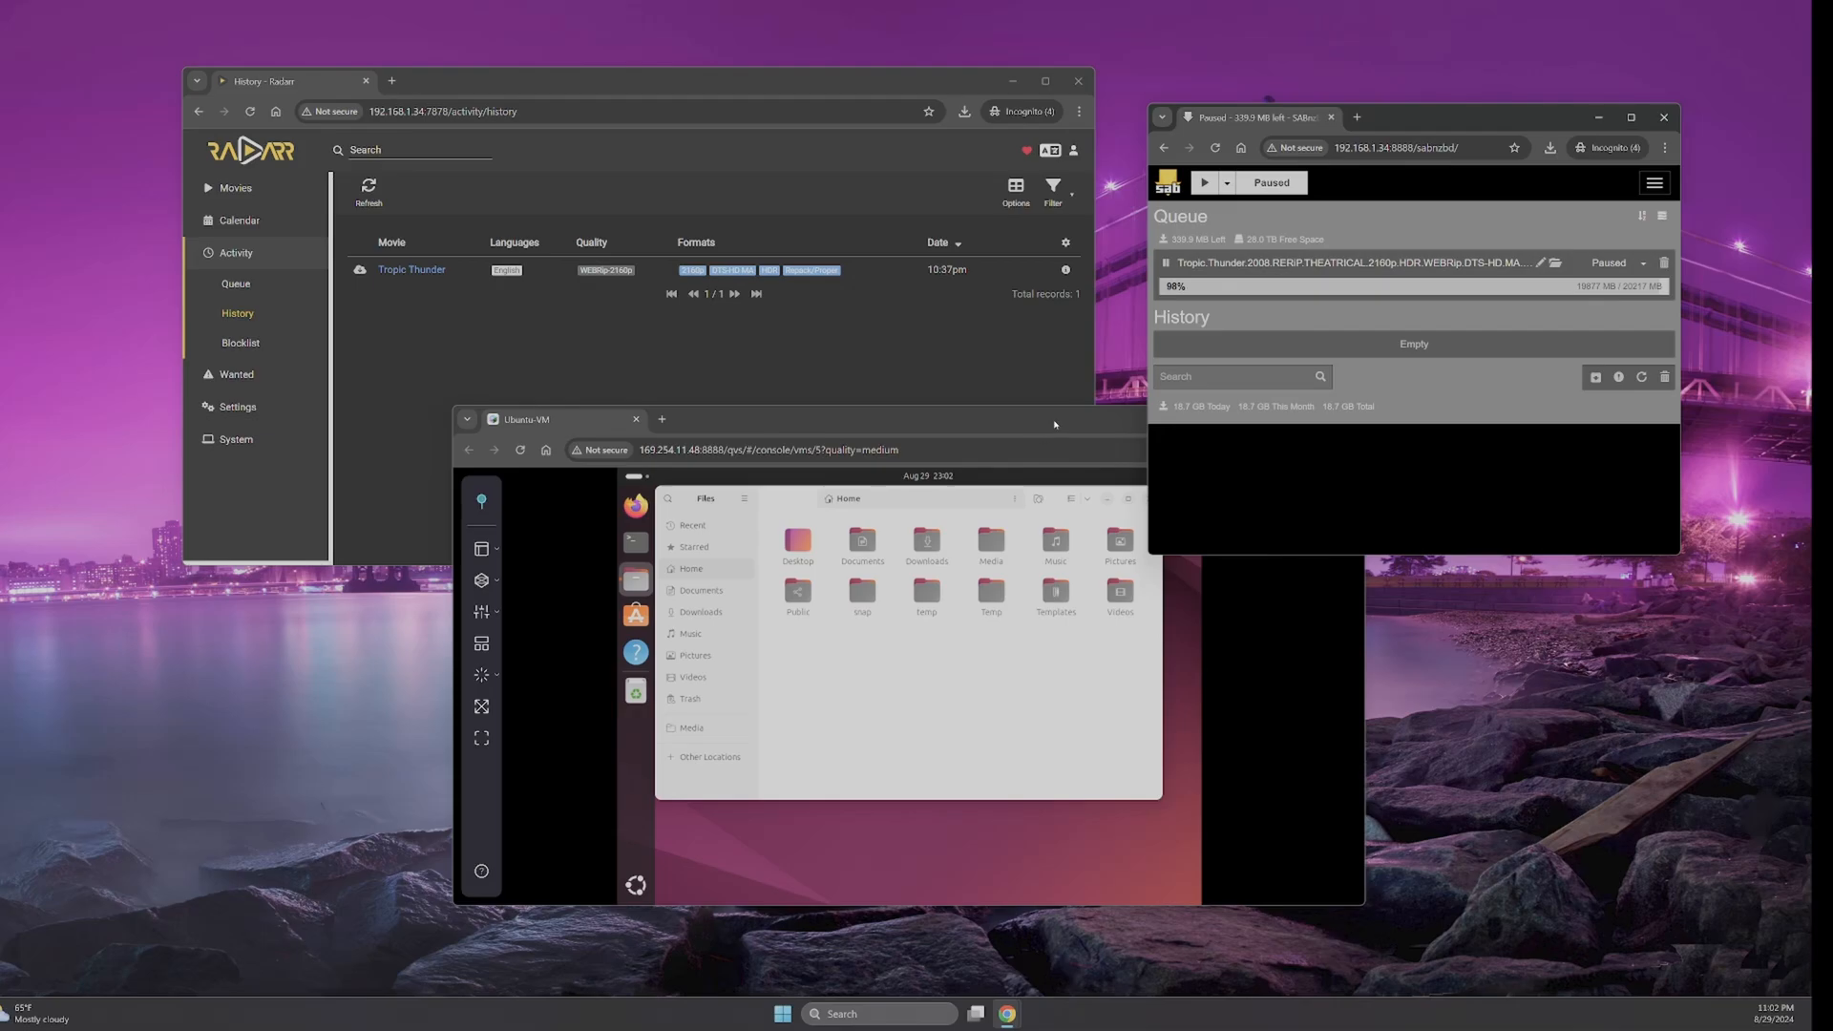
# - Restore the main browser window and open the Radarr container's details in Portainer
pyautogui.click(1054, 424)
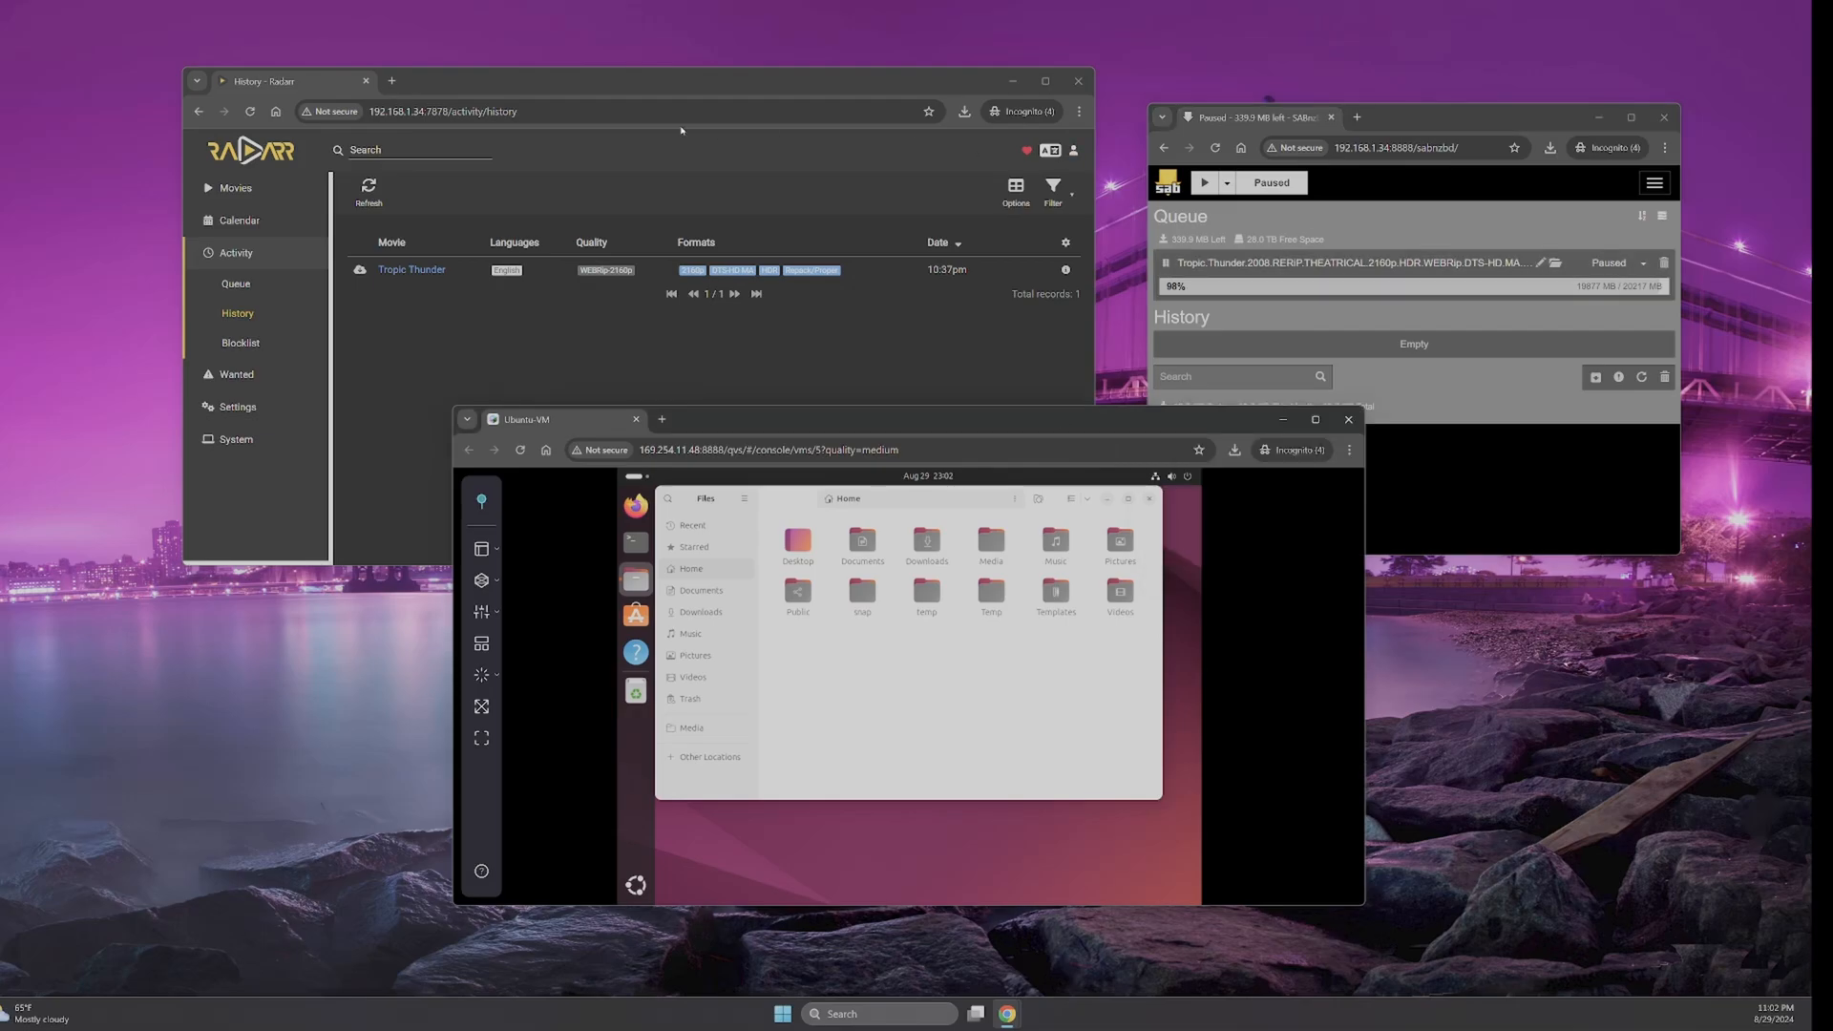
pyautogui.click(683, 81)
pyautogui.moveTo(1007, 1014)
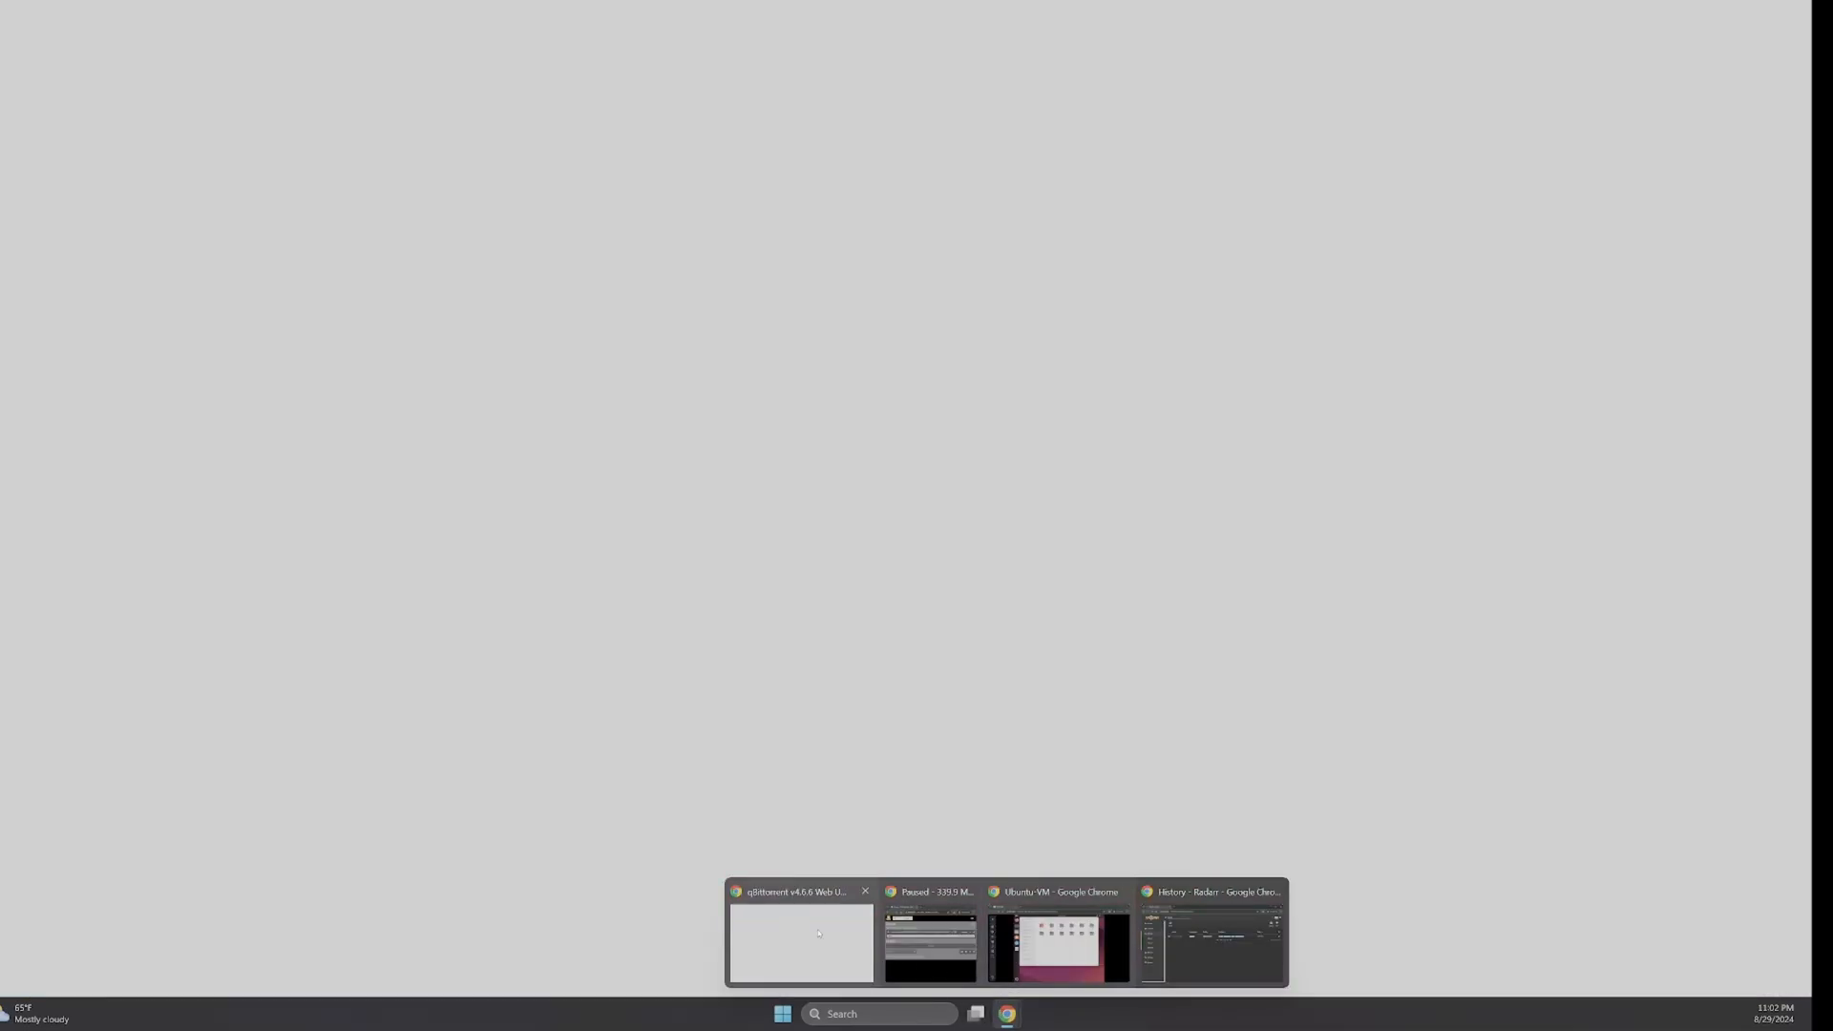
pyautogui.click(818, 934)
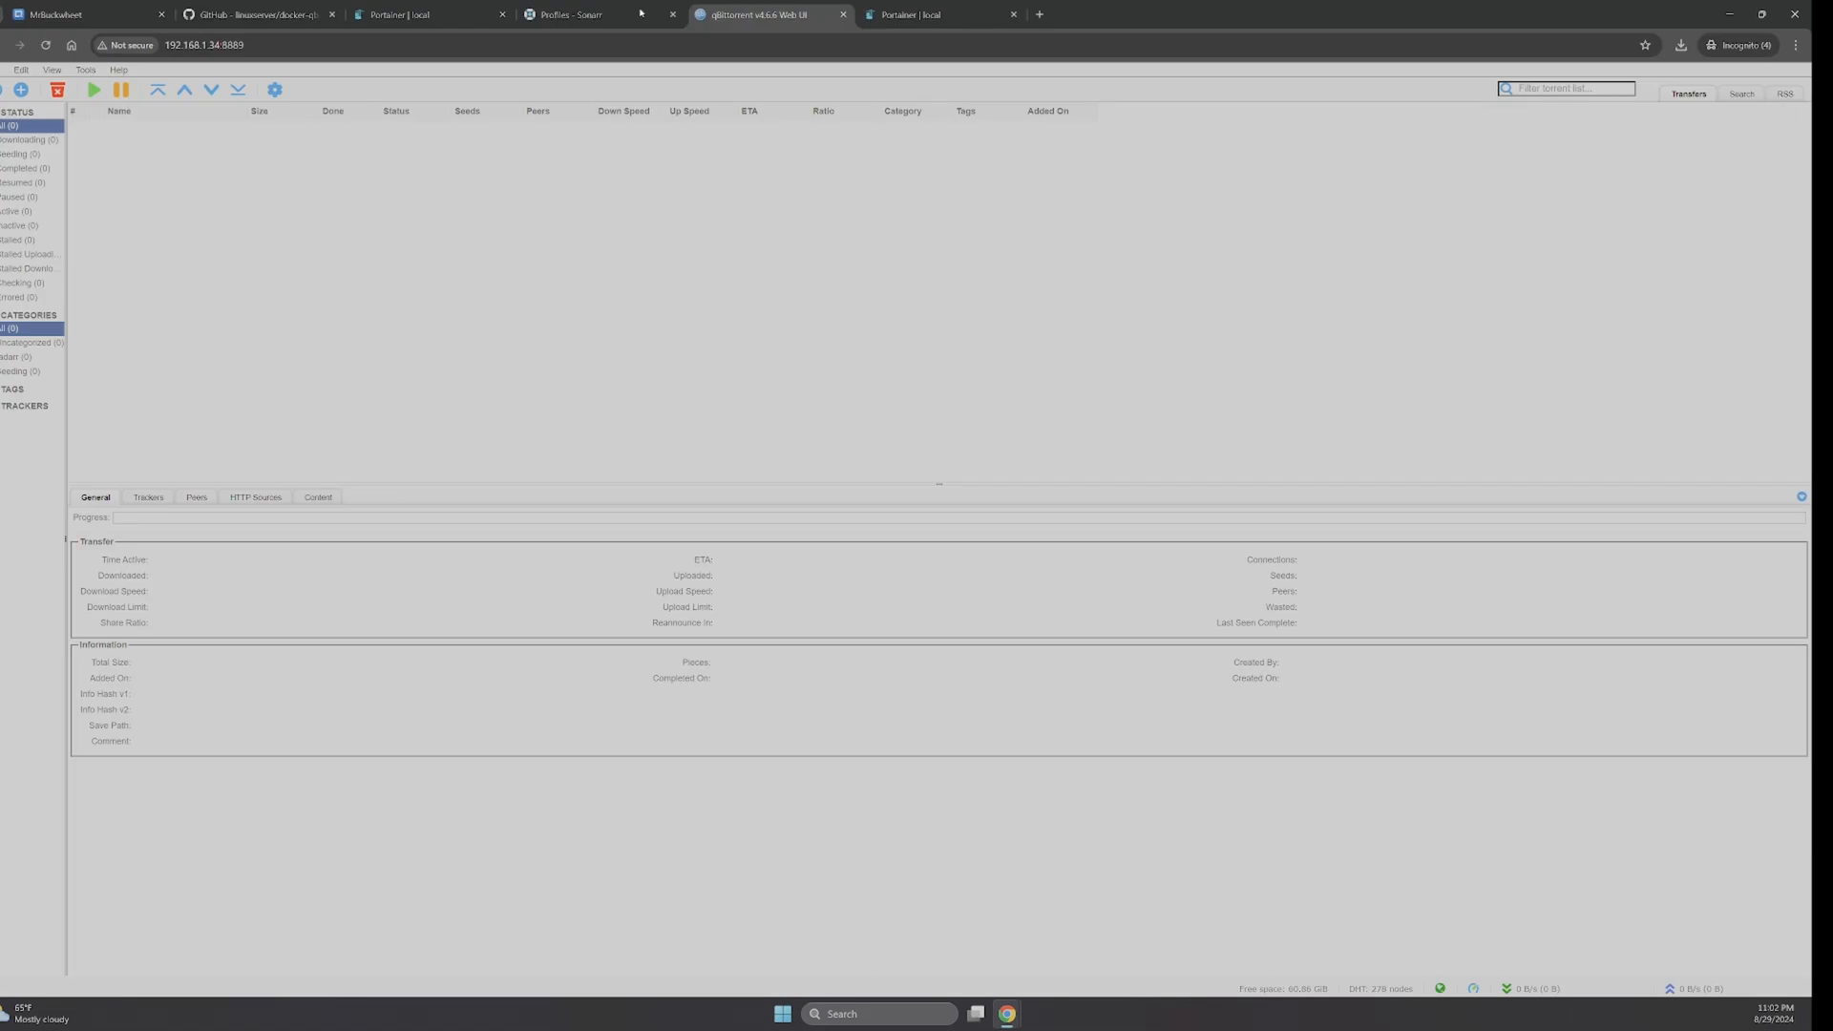
pyautogui.click(416, 15)
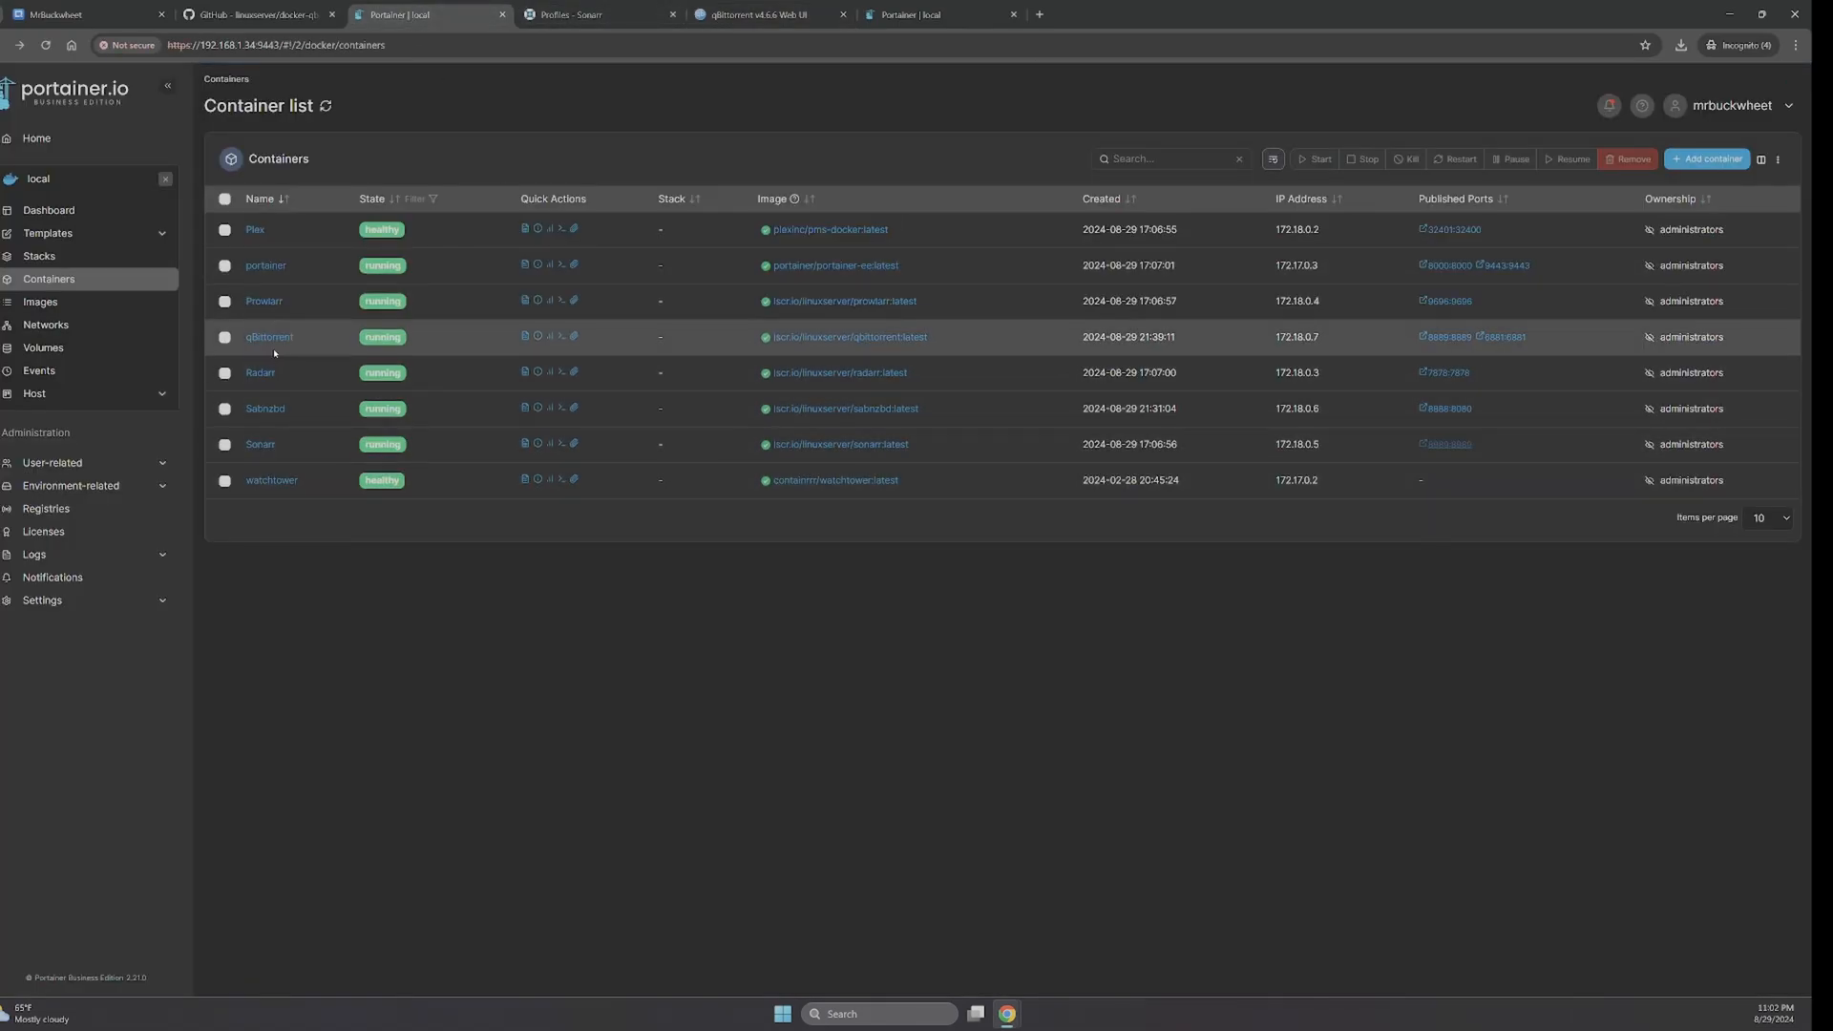
pyautogui.click(271, 374)
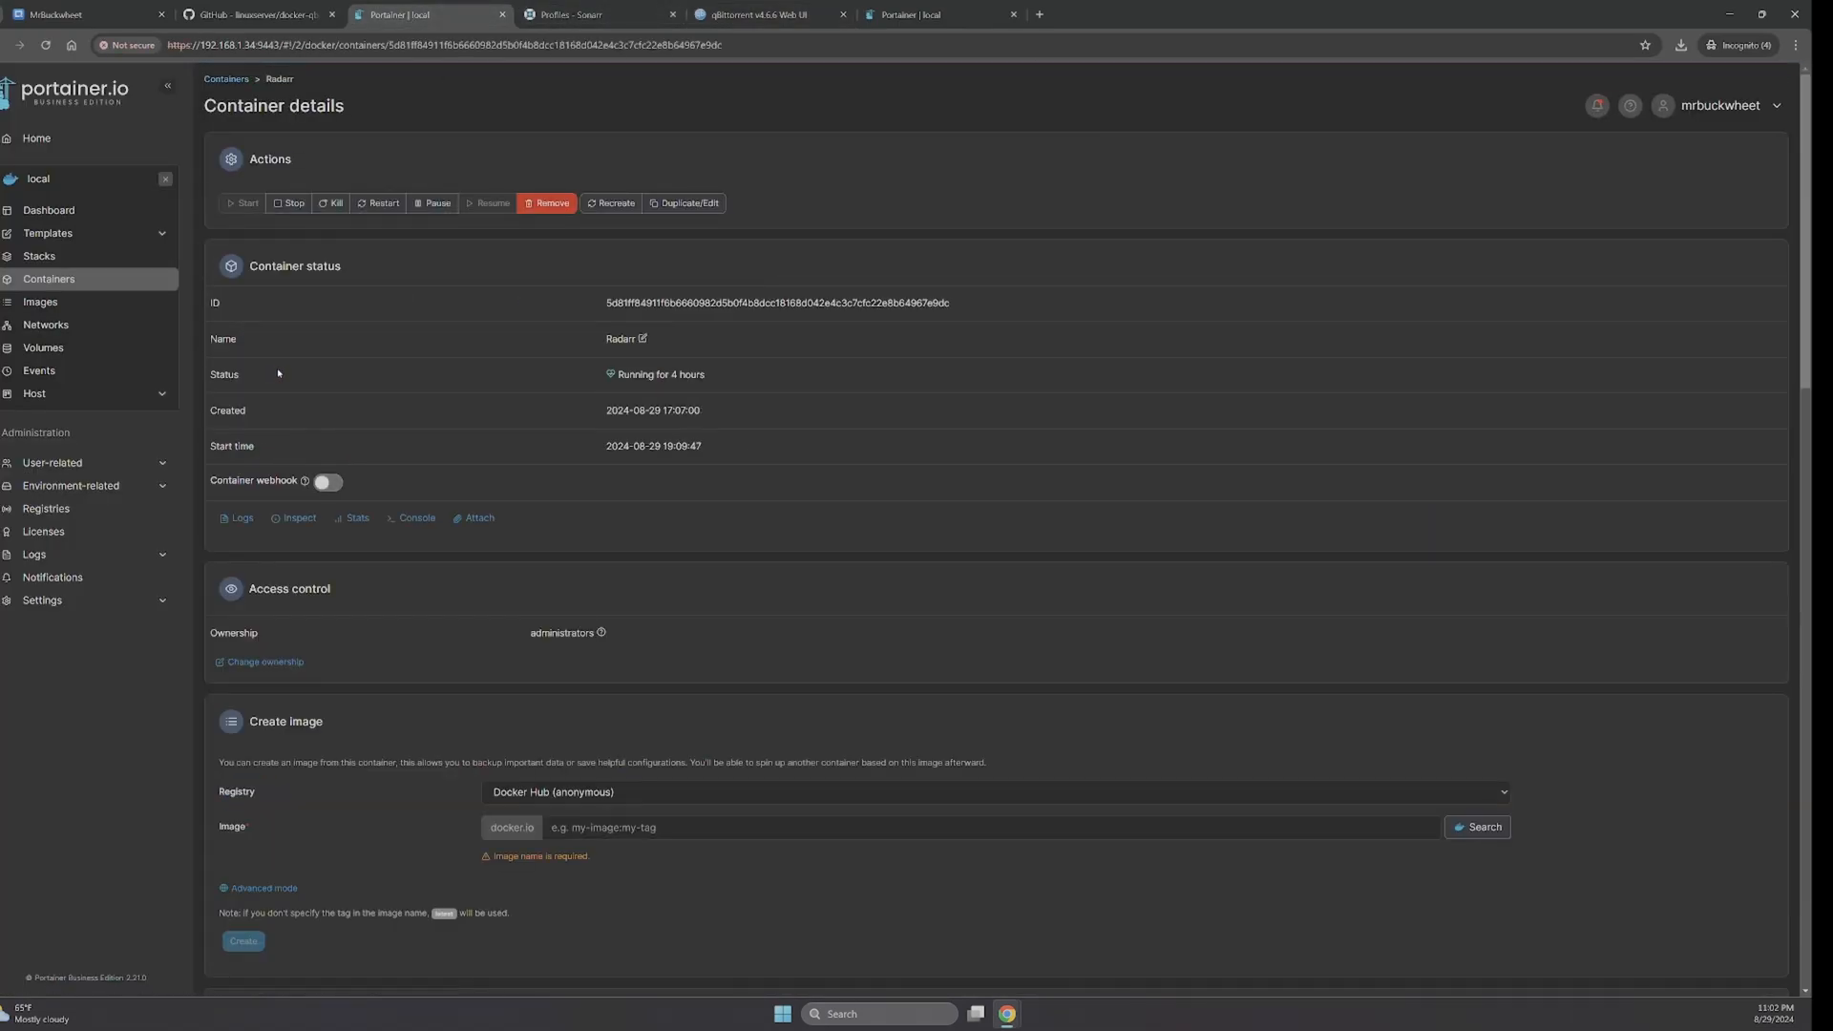
# - Check the SABnzbd container's volume mappings in Portainer, and minimize the main browser window
pyautogui.hotkey('alt', 'Left')
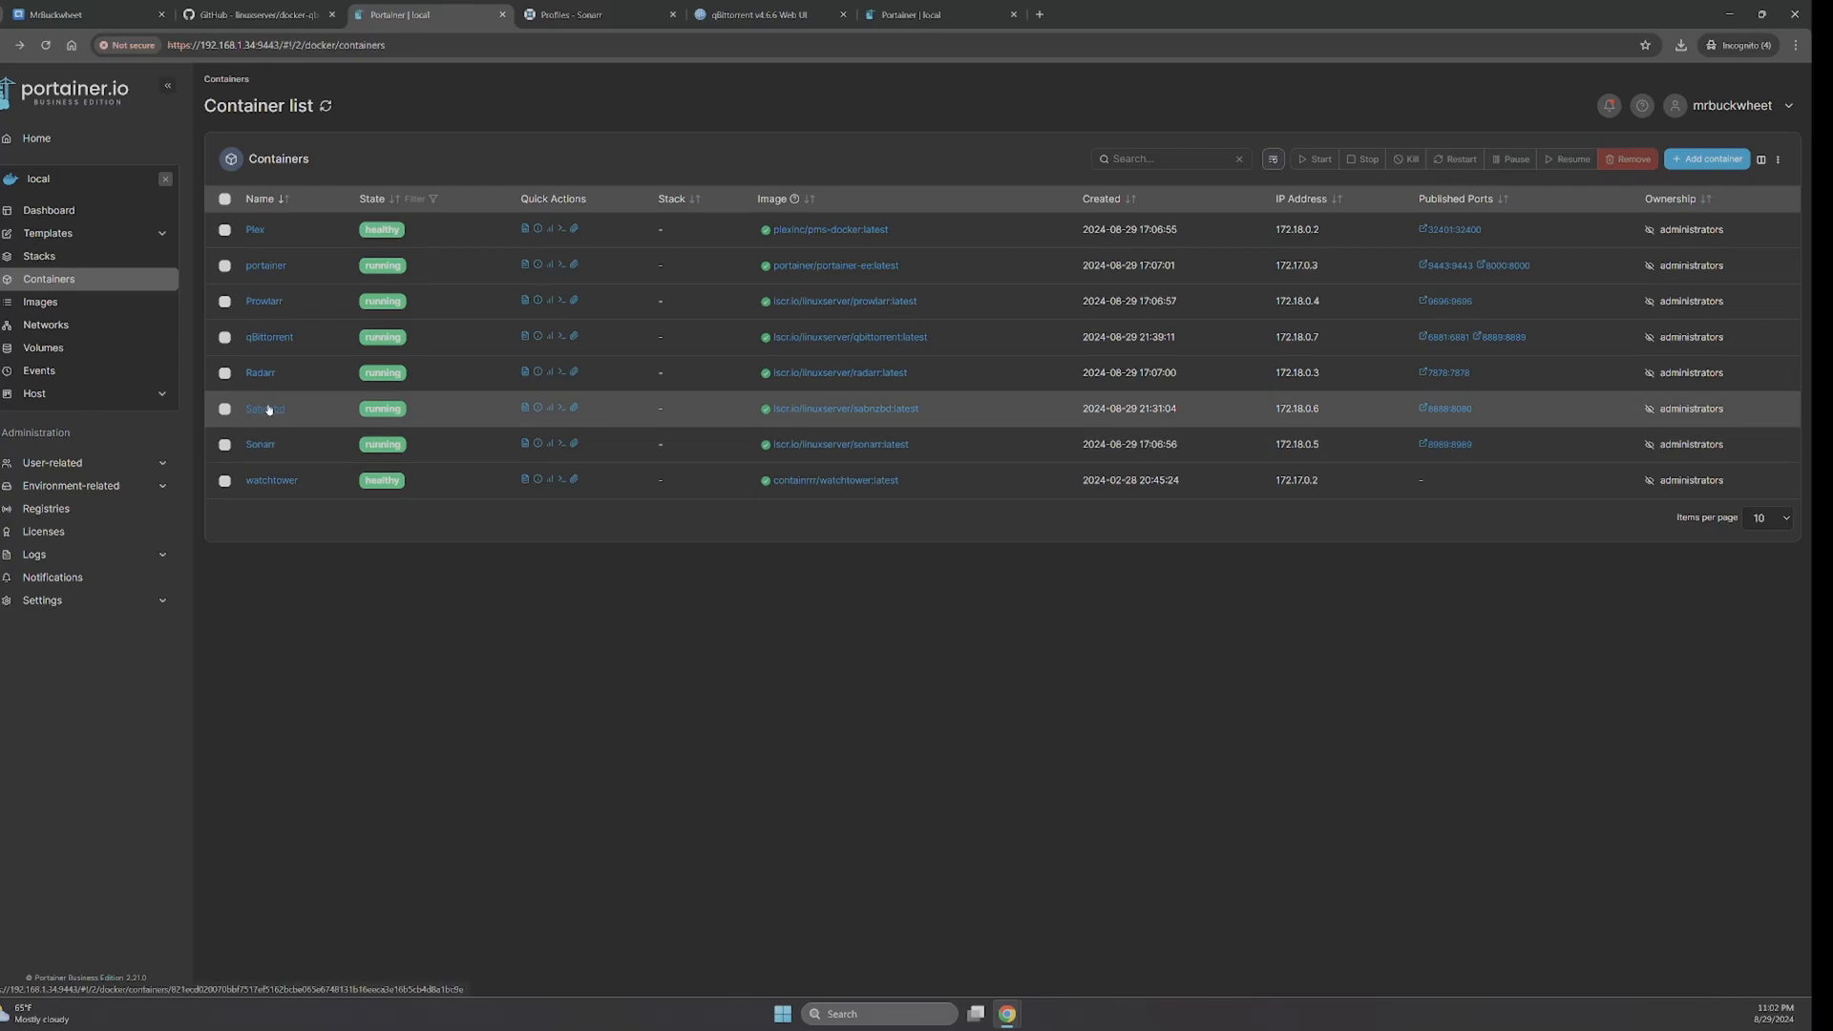
pyautogui.click(267, 409)
pyautogui.scroll(-20, 806, 533)
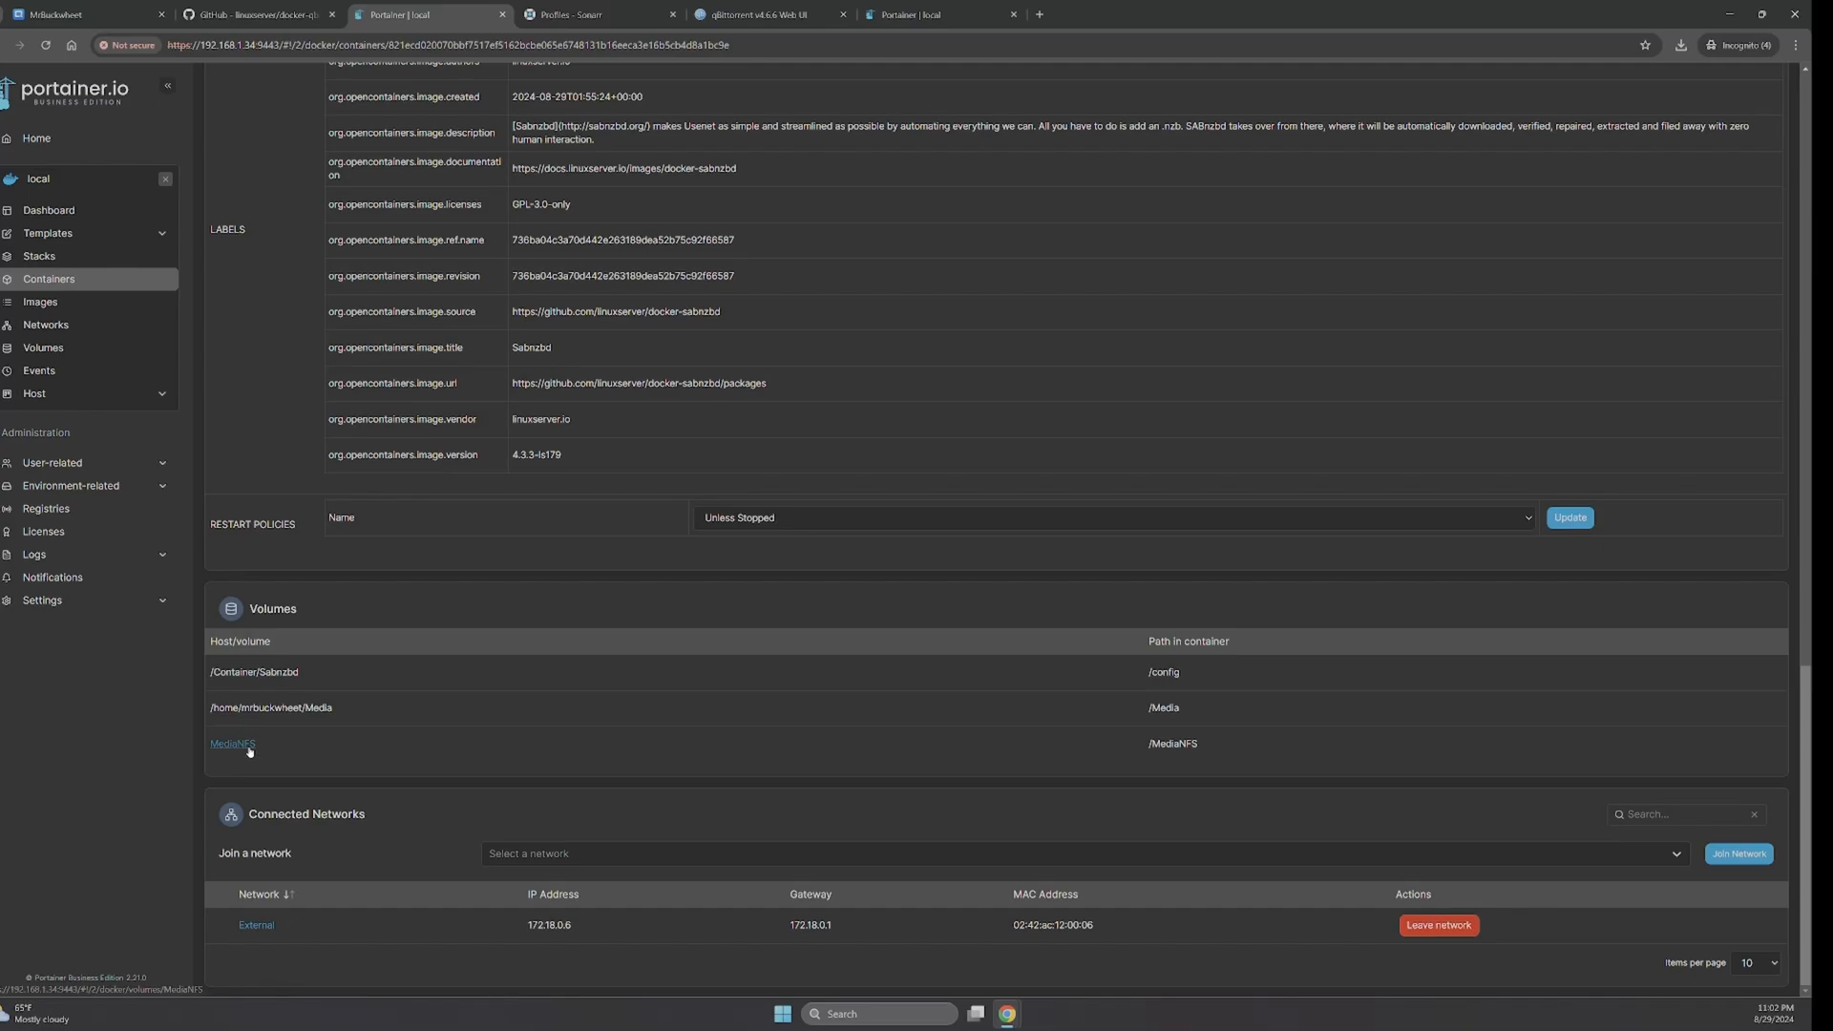
pyautogui.click(1718, 13)
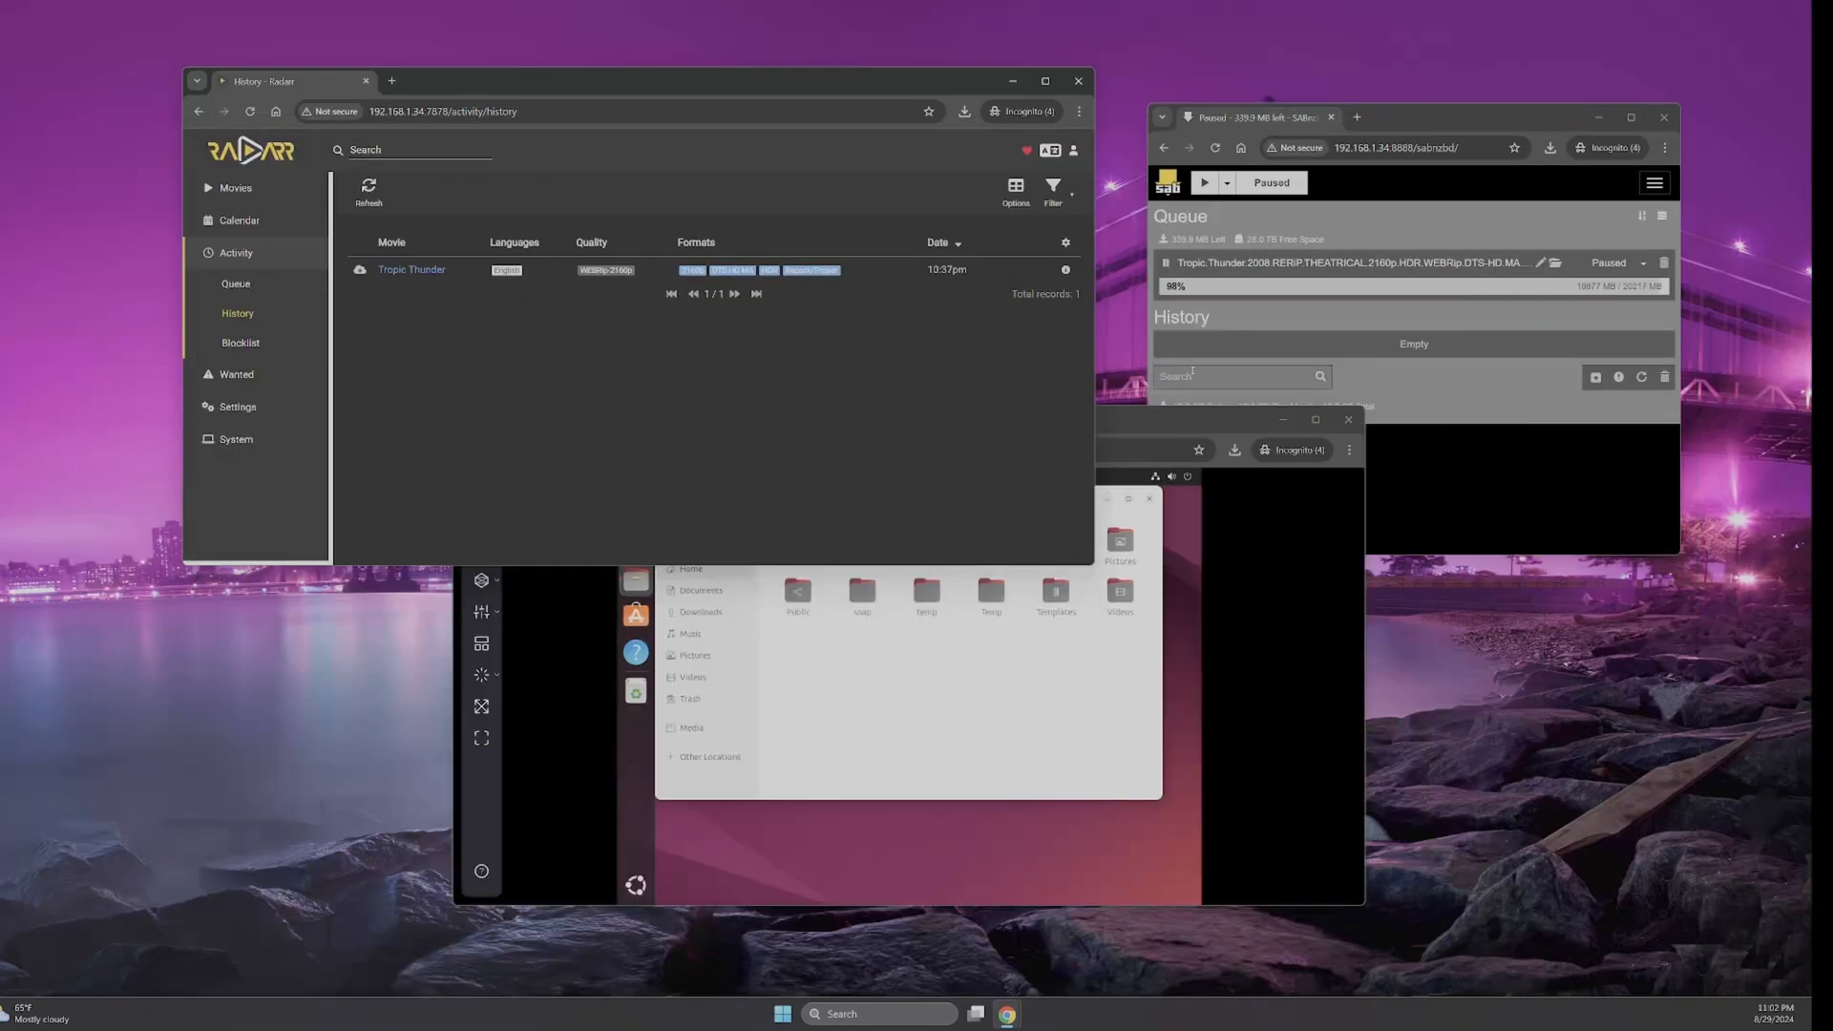
# - Examine the temporary and completed download paths in SABnzbd's folder settings at a larger zoom, reset the zoom, and minimize the window
pyautogui.click(1627, 117)
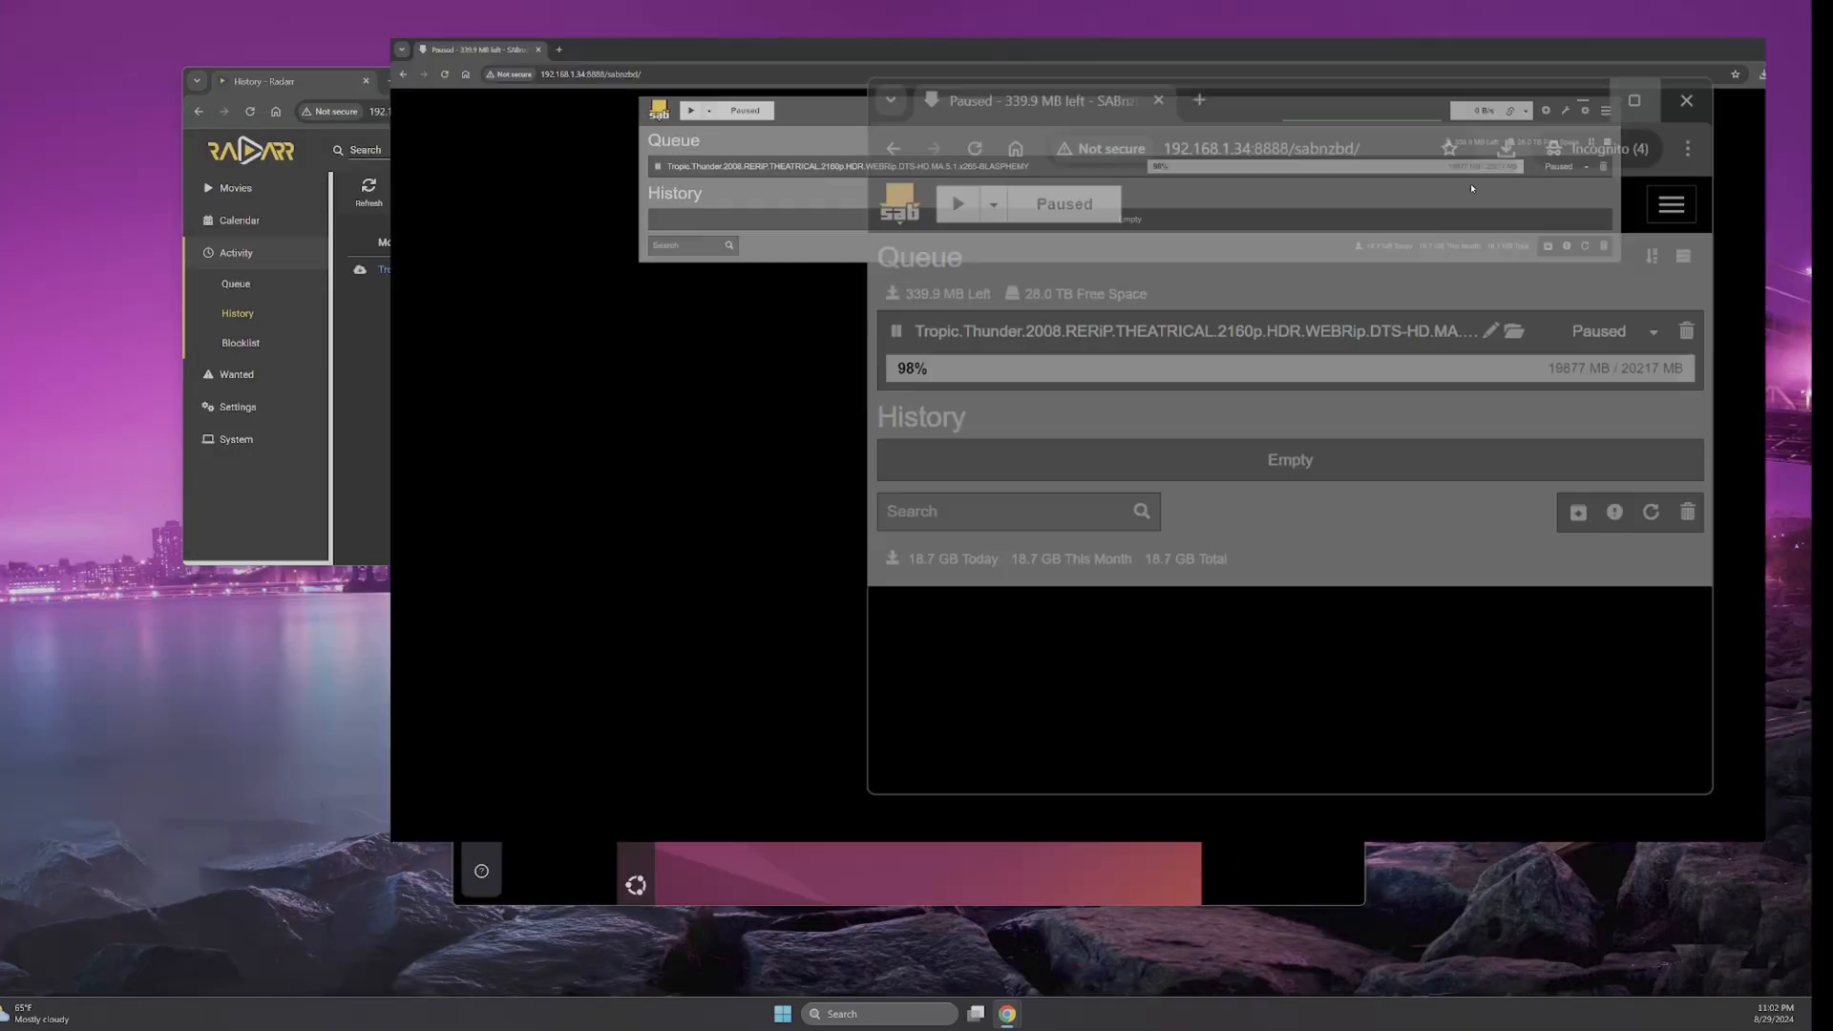
pyautogui.click(1460, 90)
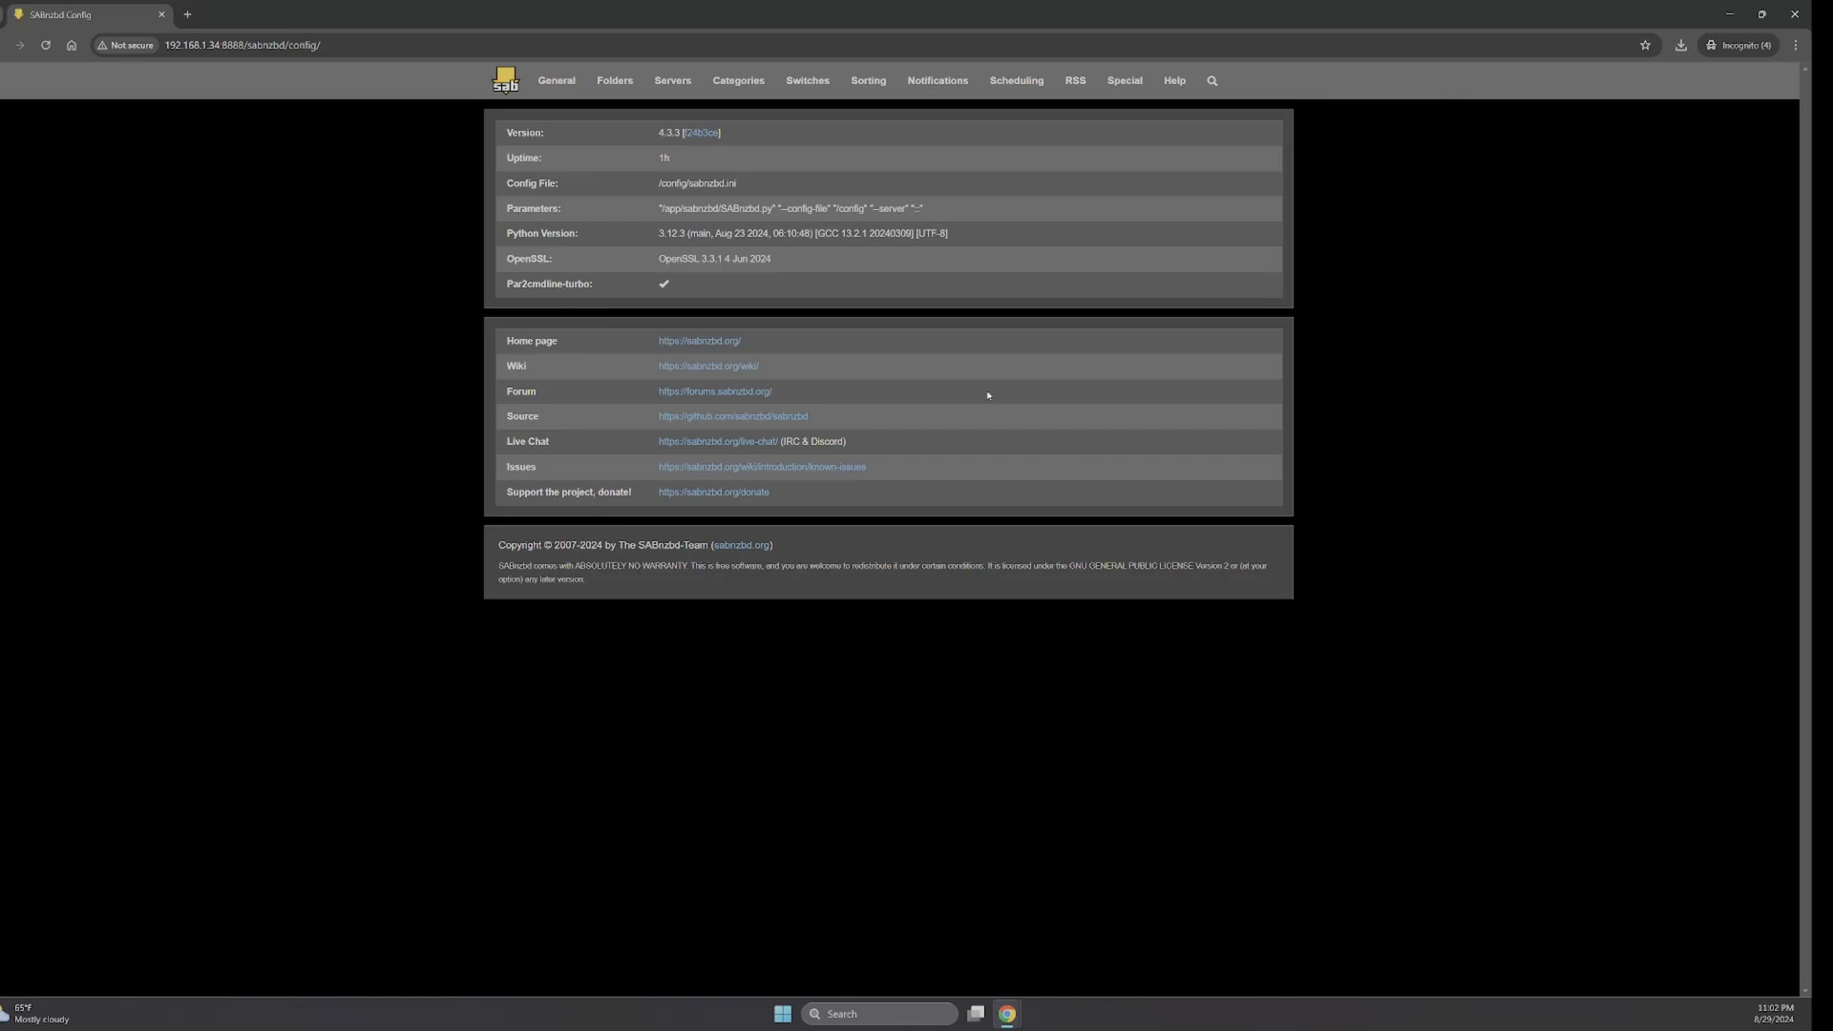
pyautogui.click(615, 81)
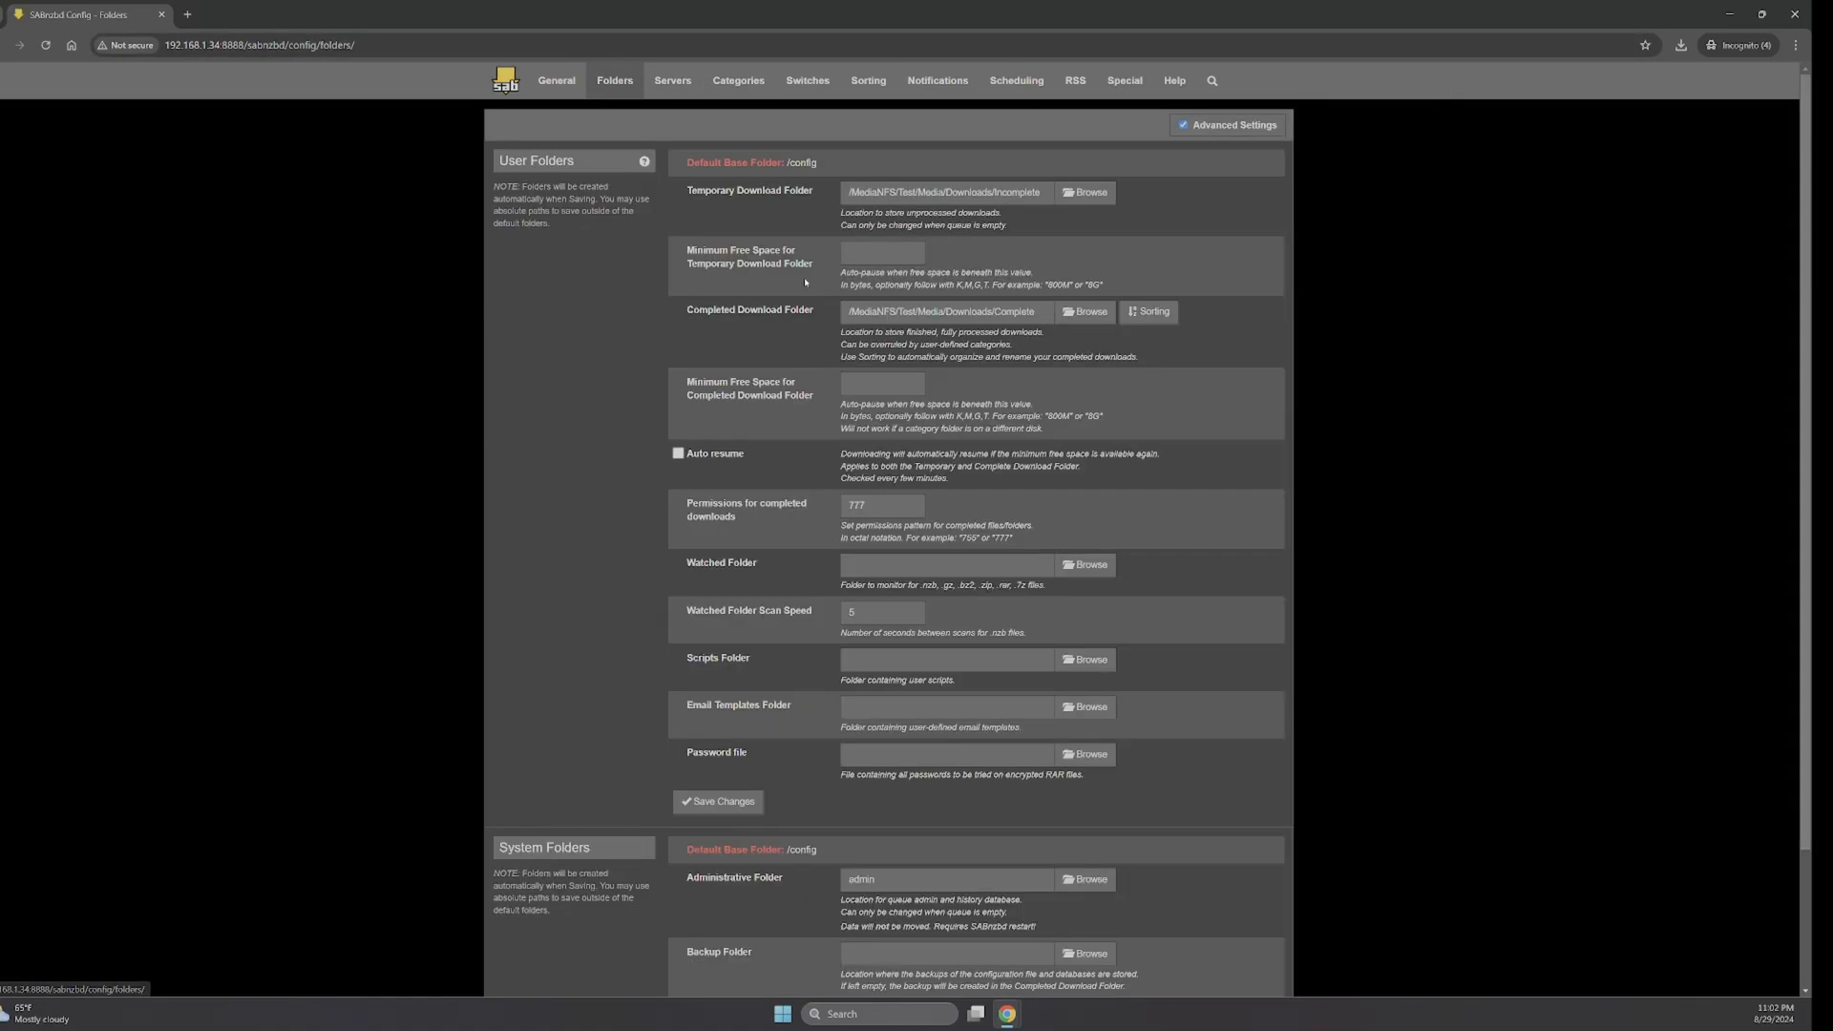
pyautogui.hotkey('ctrl', '+')
pyautogui.hotkey('ctrl', '+')
pyautogui.hotkey('ctrl', '+')
pyautogui.hotkey('ctrl', '+')
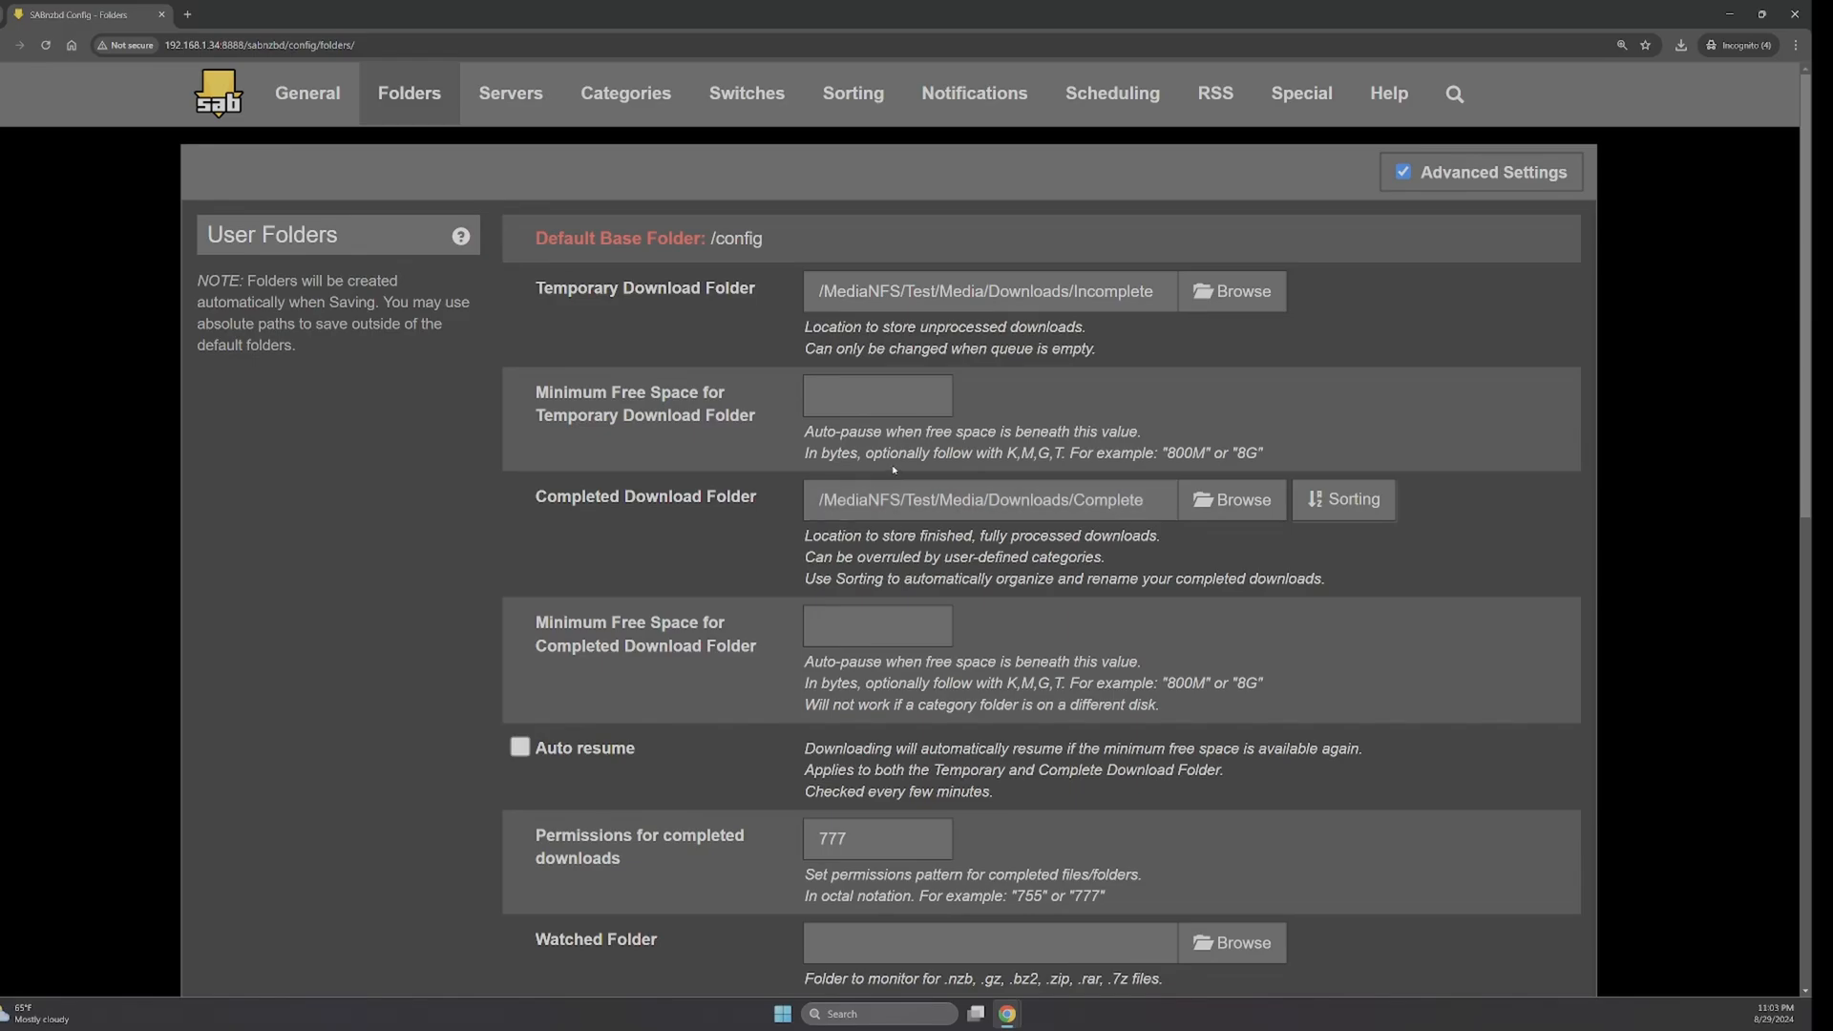
pyautogui.hotkey('ctrl', '-')
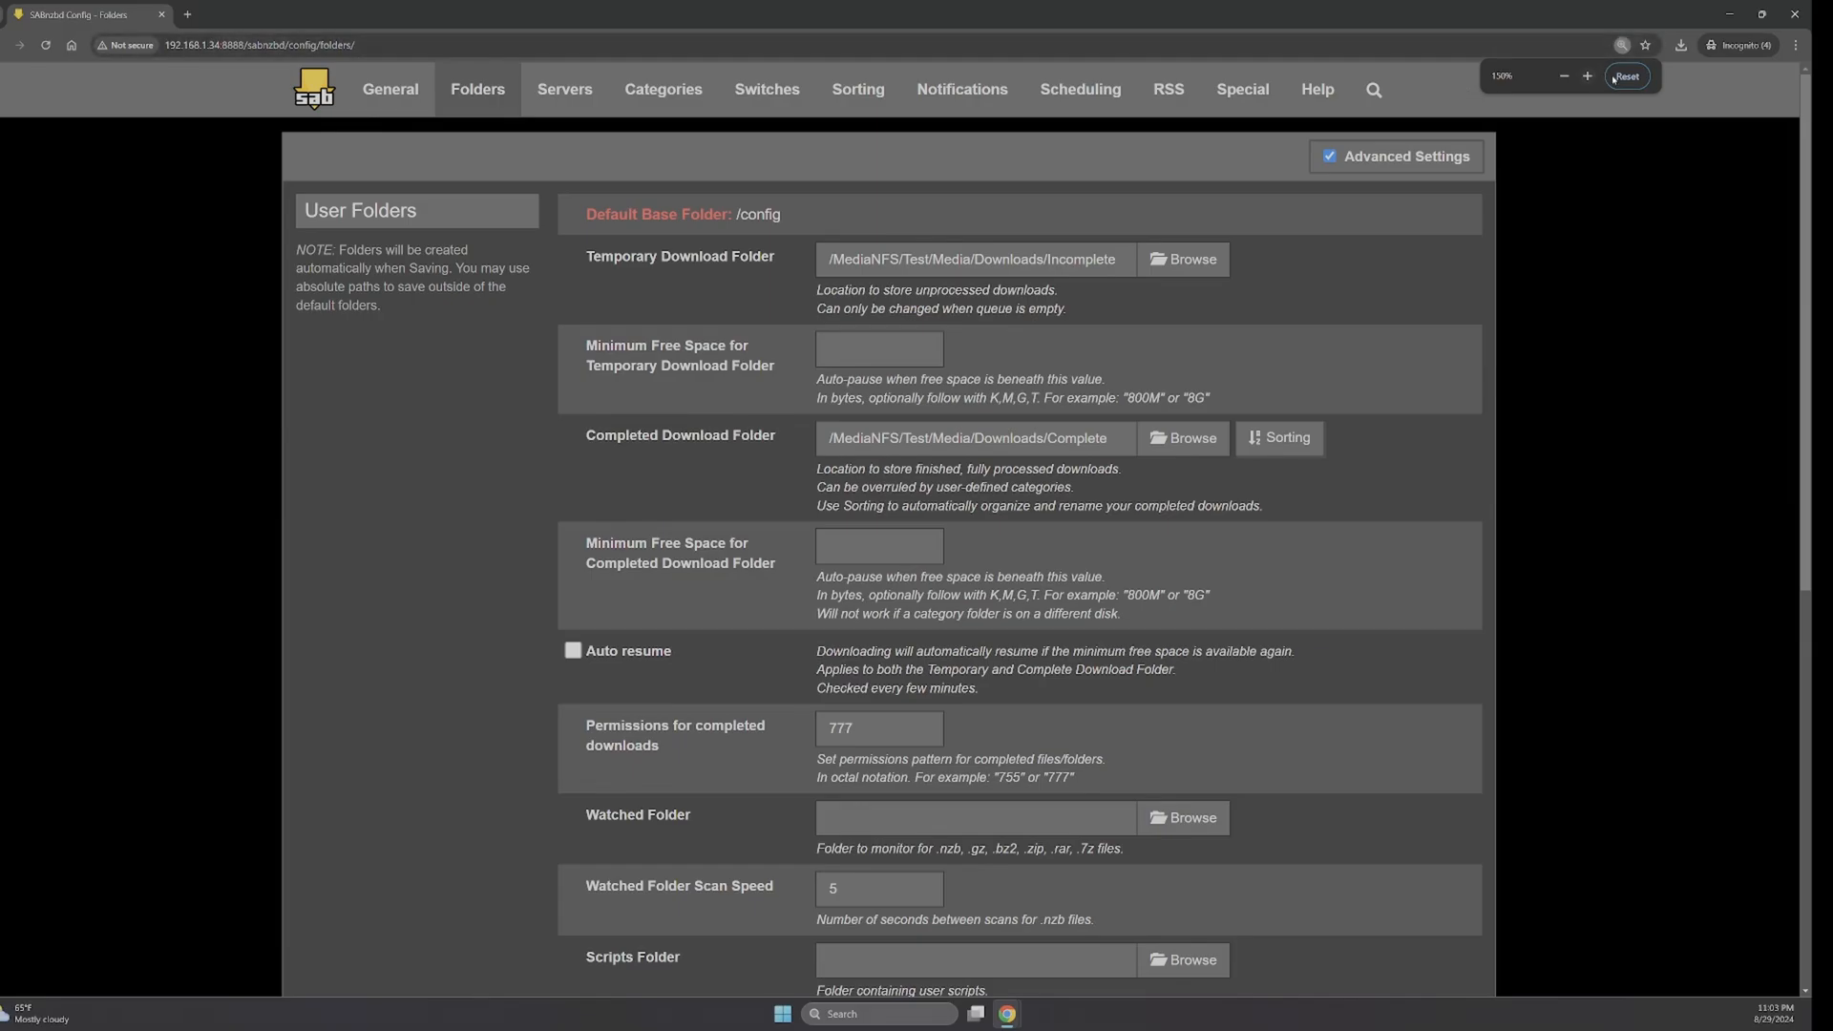
pyautogui.click(1627, 77)
pyautogui.click(1731, 15)
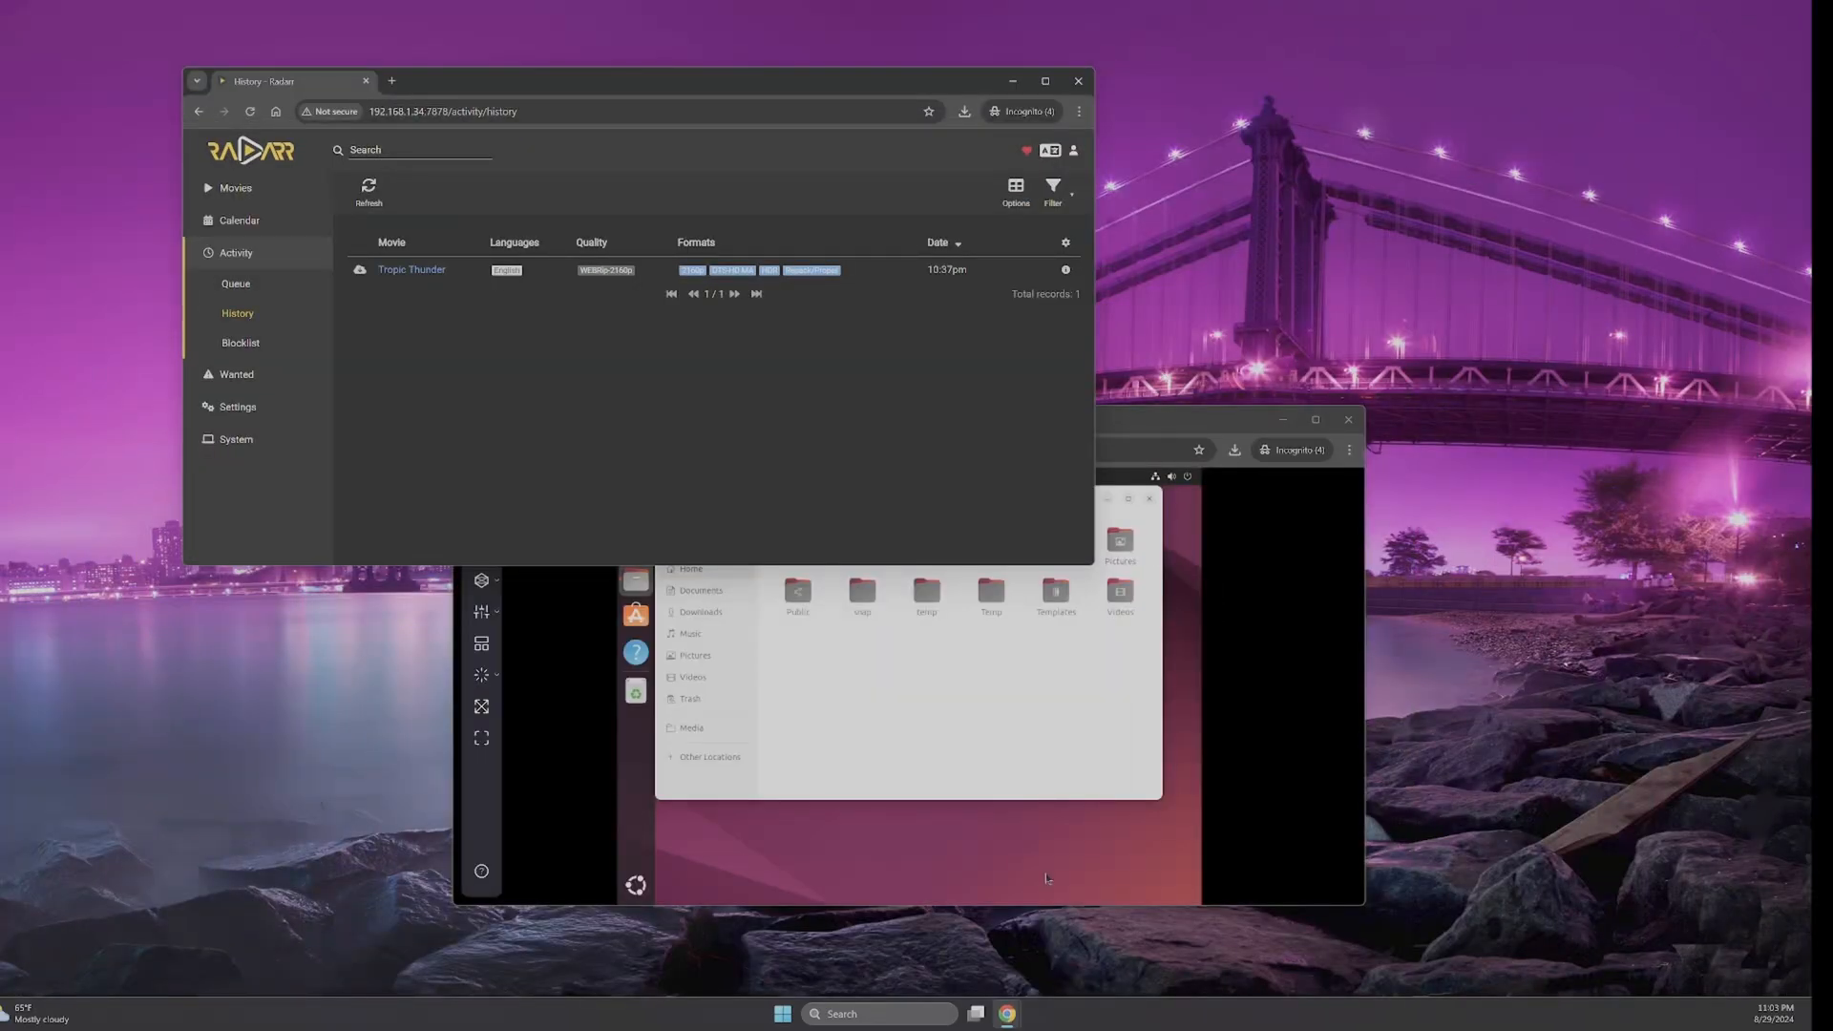
# - Restore the SABnzbd window beside Radarr, and bring the Ubuntu VM window forward, moving it slightly up and to the right
pyautogui.moveTo(1007, 1014)
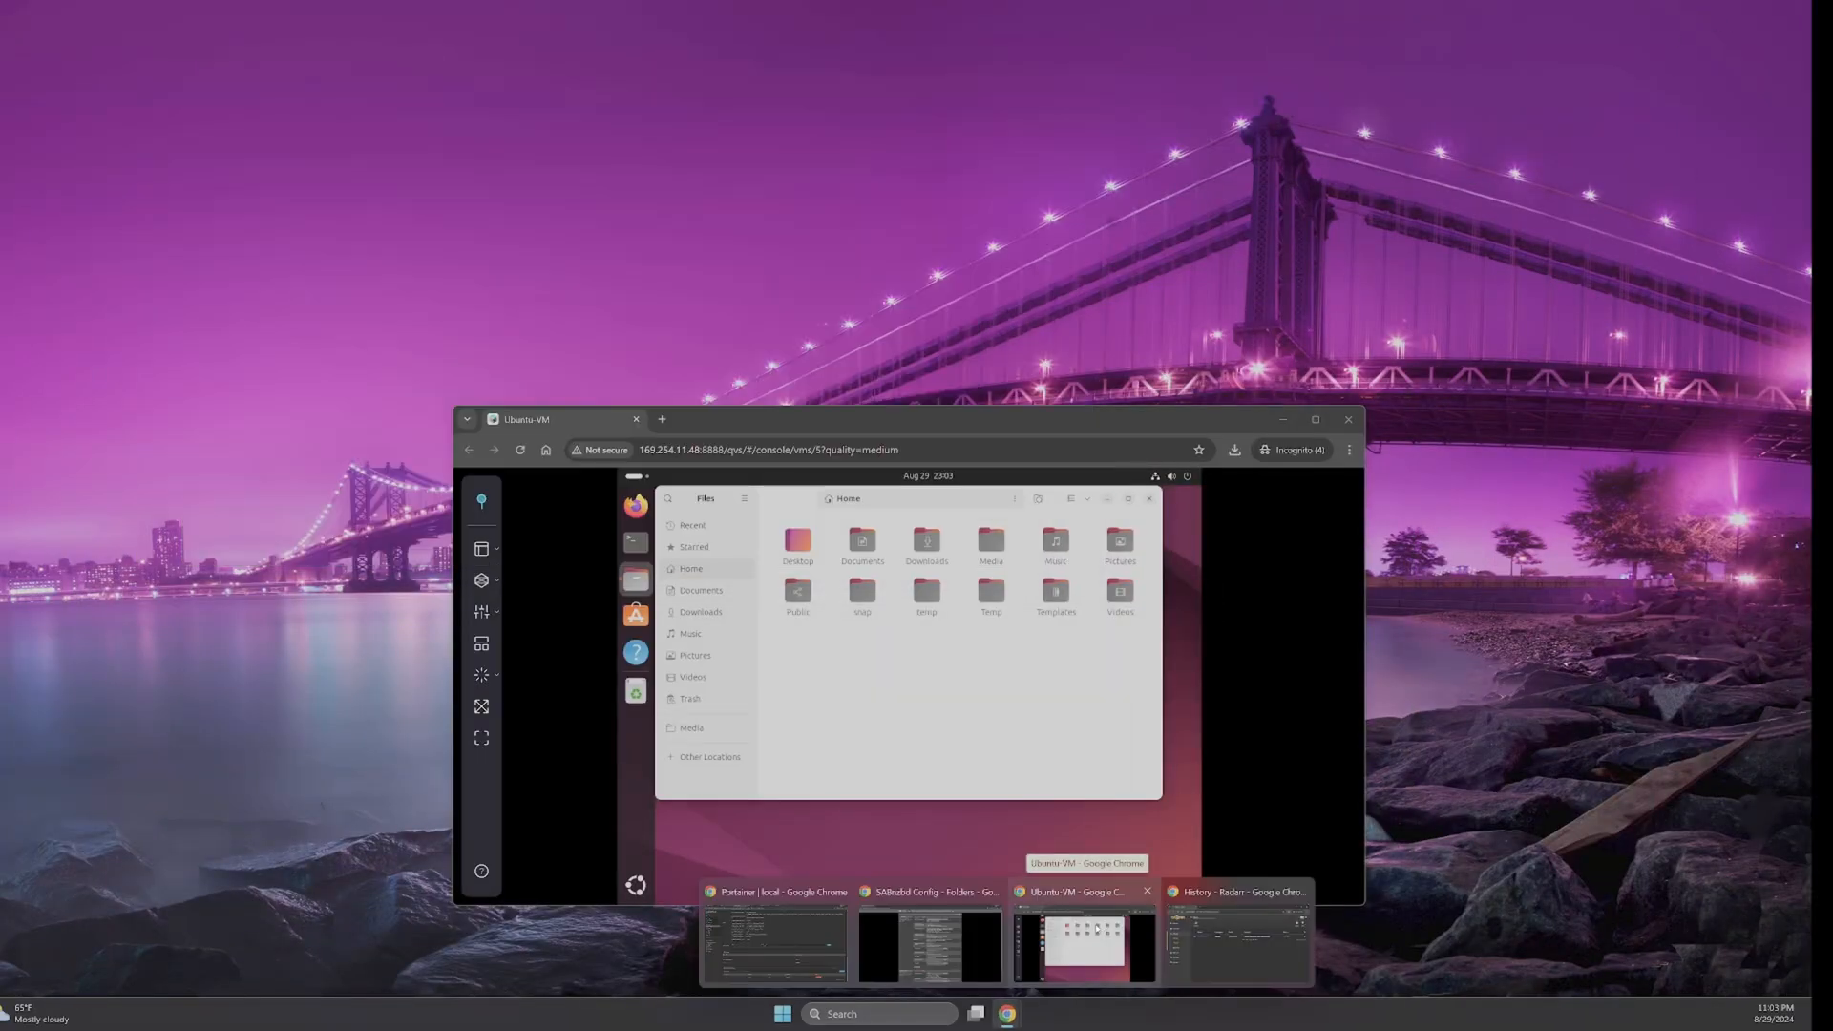
pyautogui.click(929, 945)
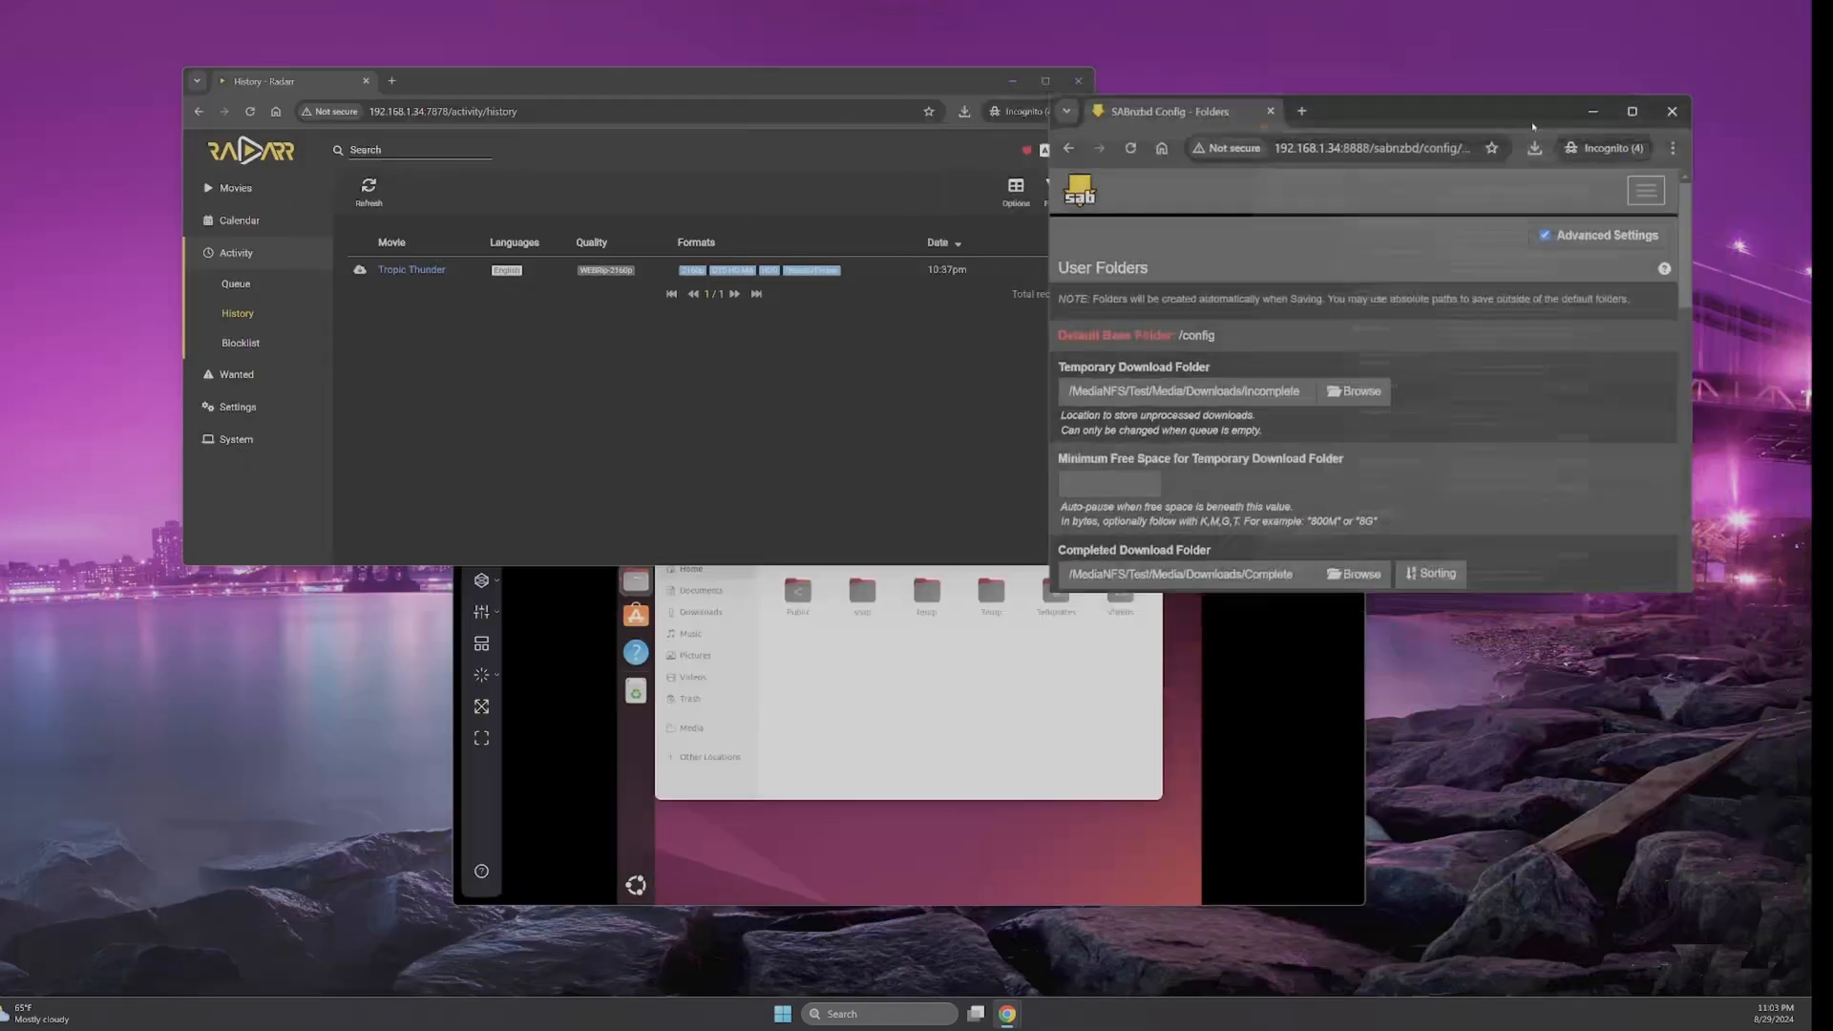
pyautogui.click(920, 650)
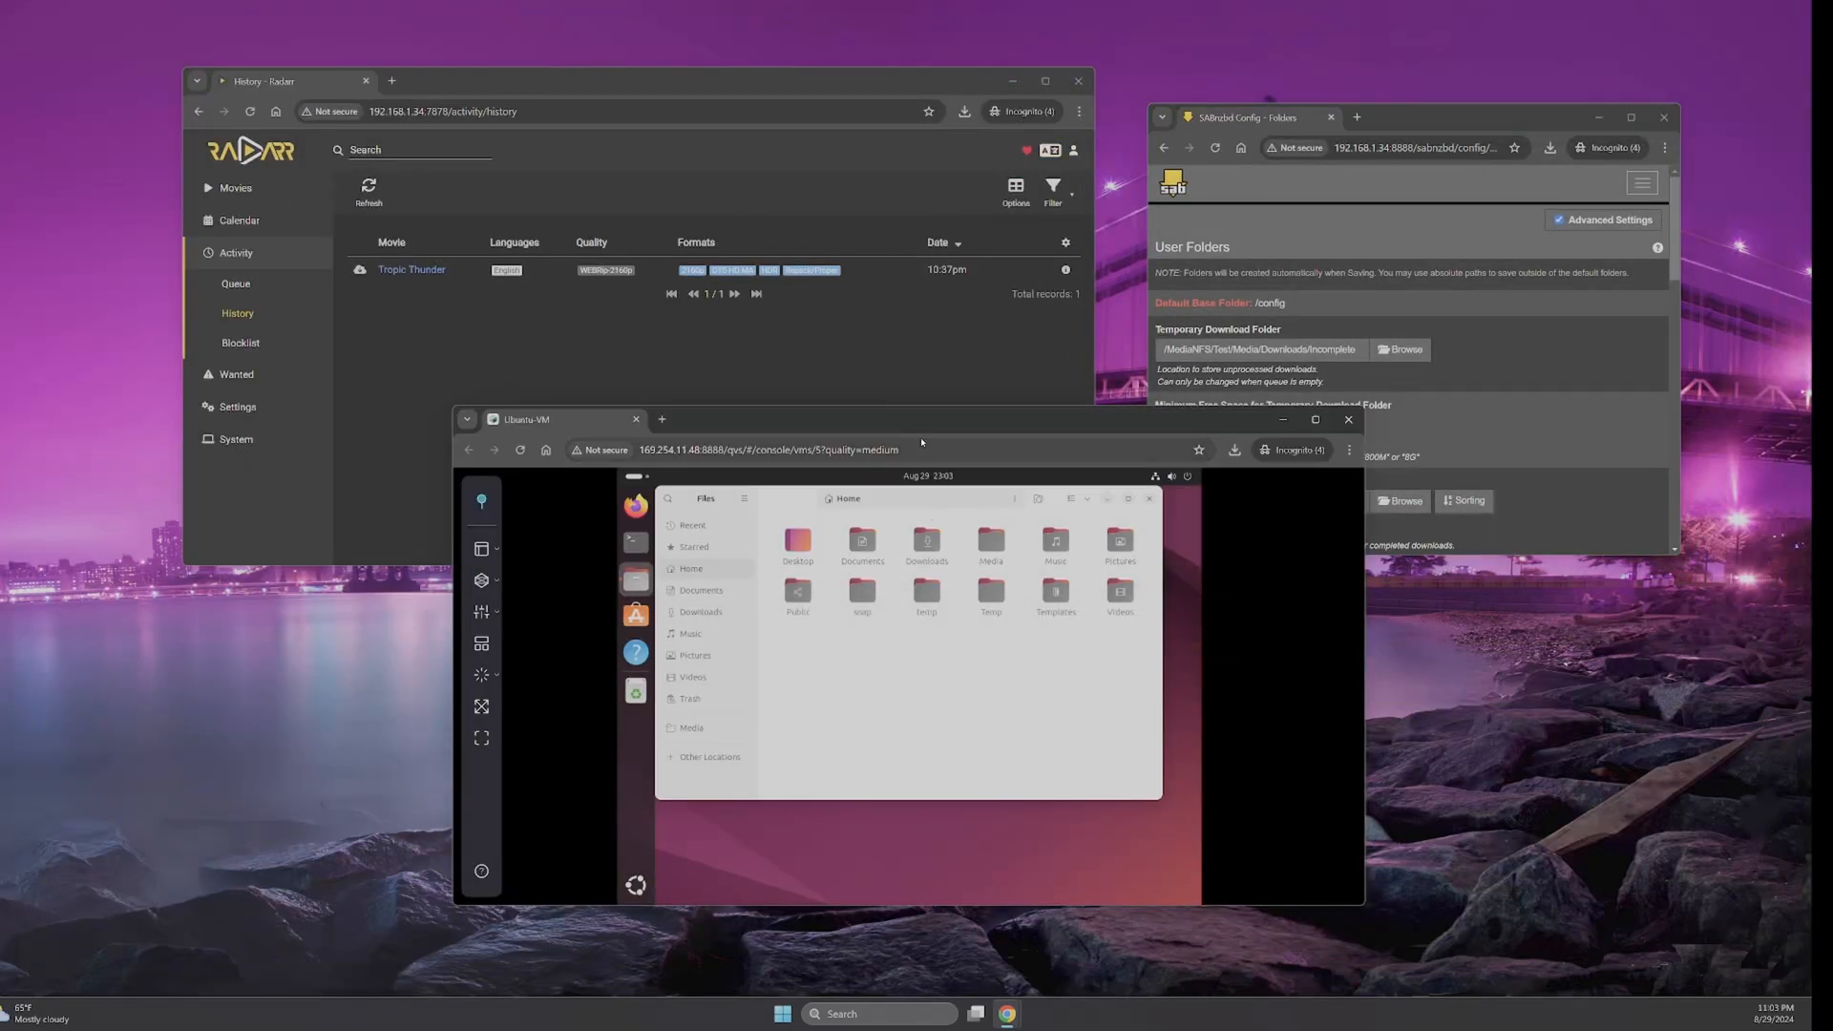
pyautogui.moveTo(941, 420); pyautogui.dragTo(985, 385)
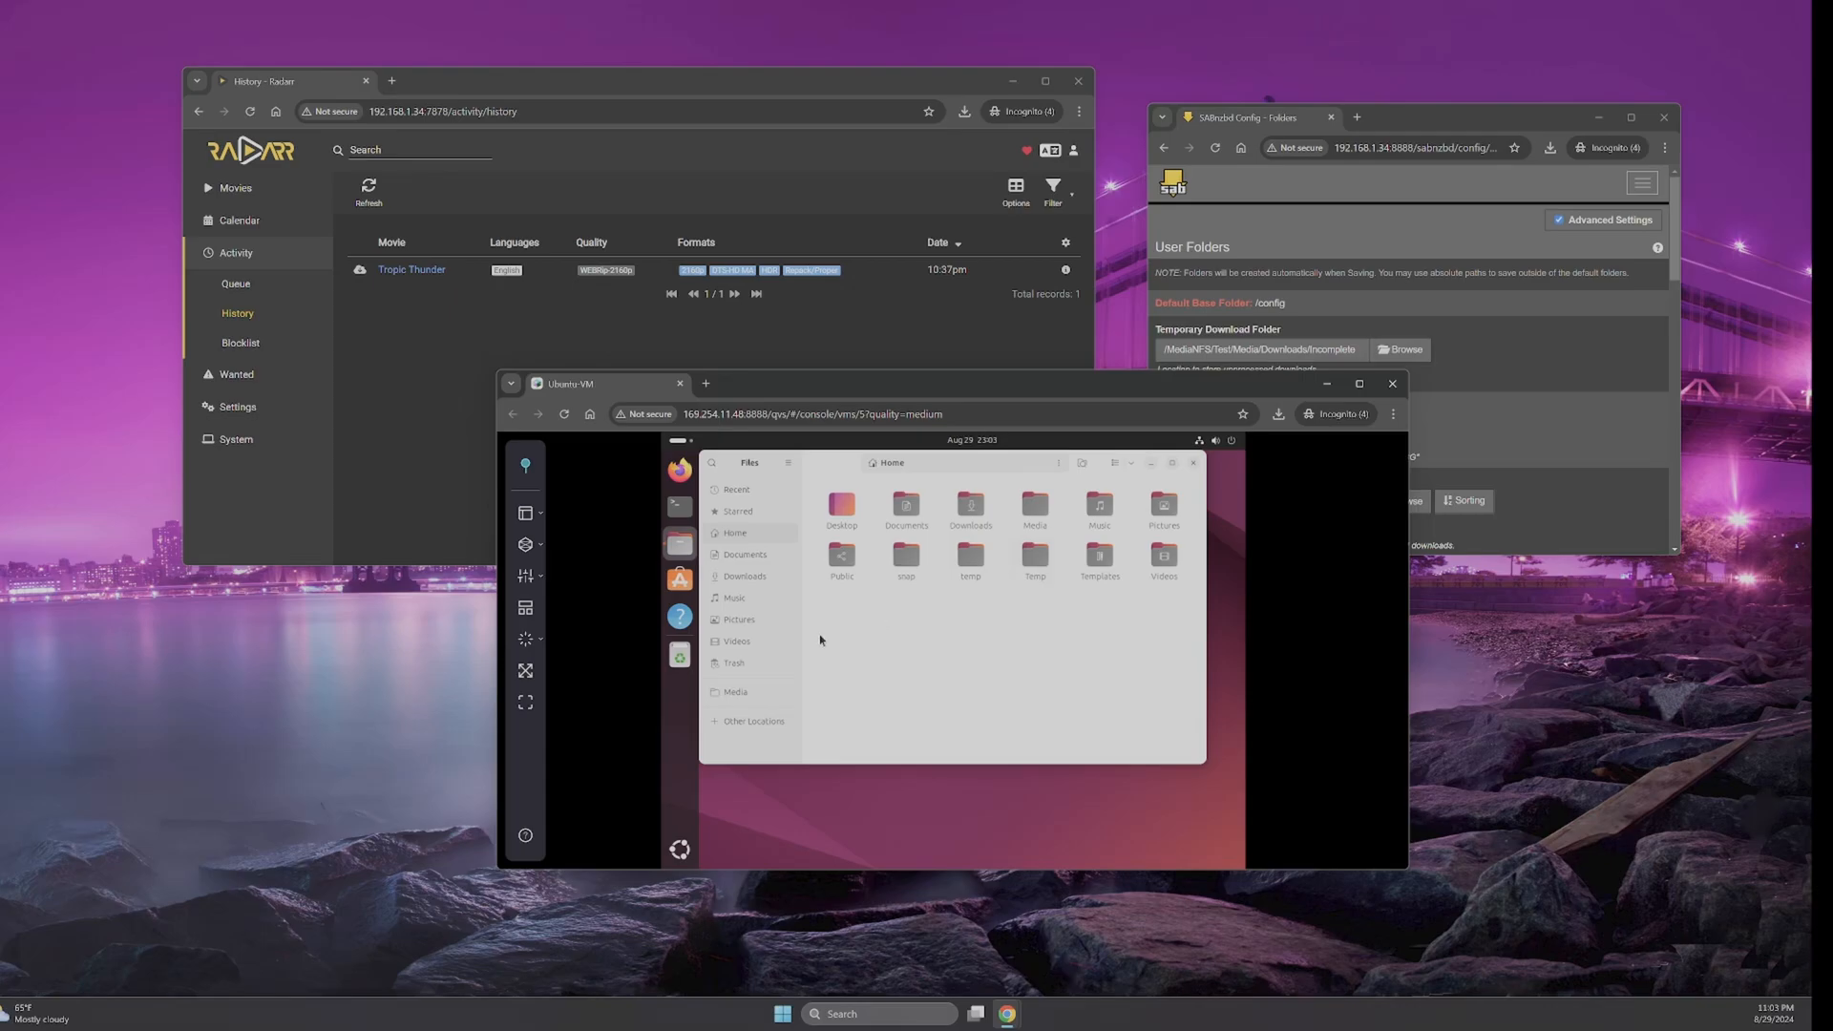
# - In the Ubuntu VM's file manager, browse from the Ubuntu disk to nfs/Media/Test/Media/Downloads/Incomplete
pyautogui.click(737, 720)
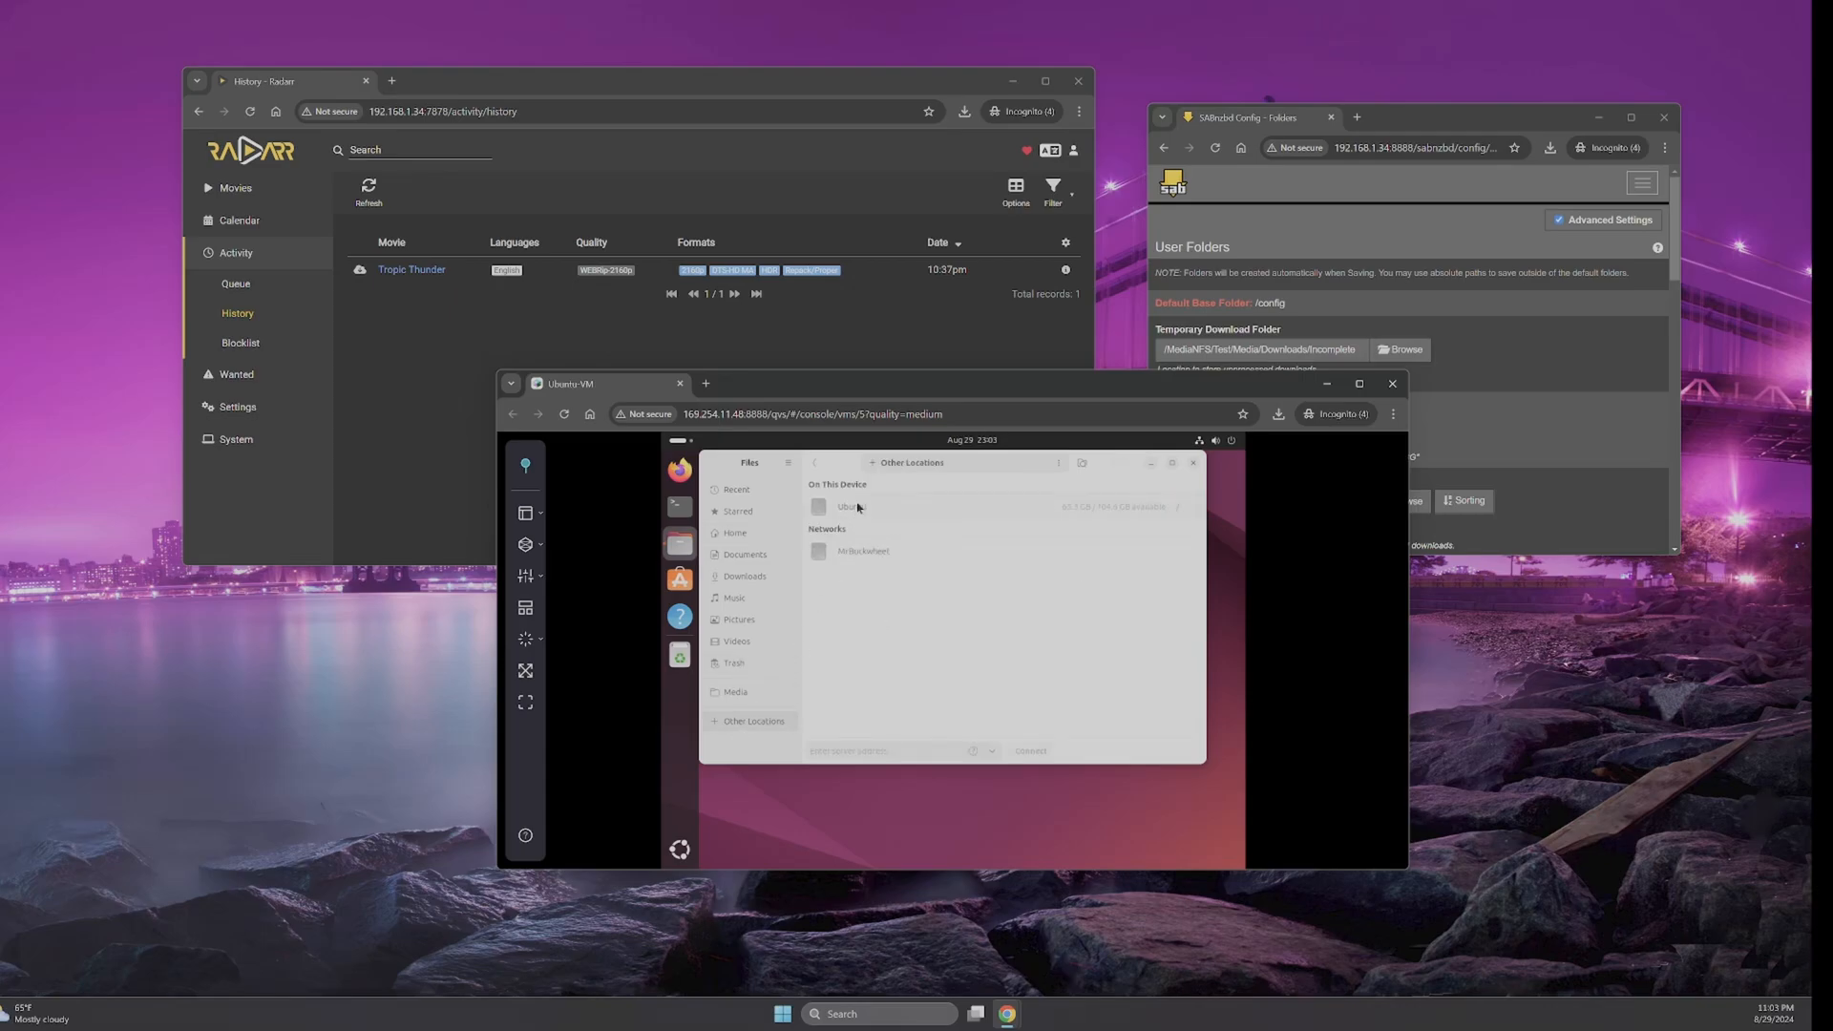
pyautogui.click(858, 507)
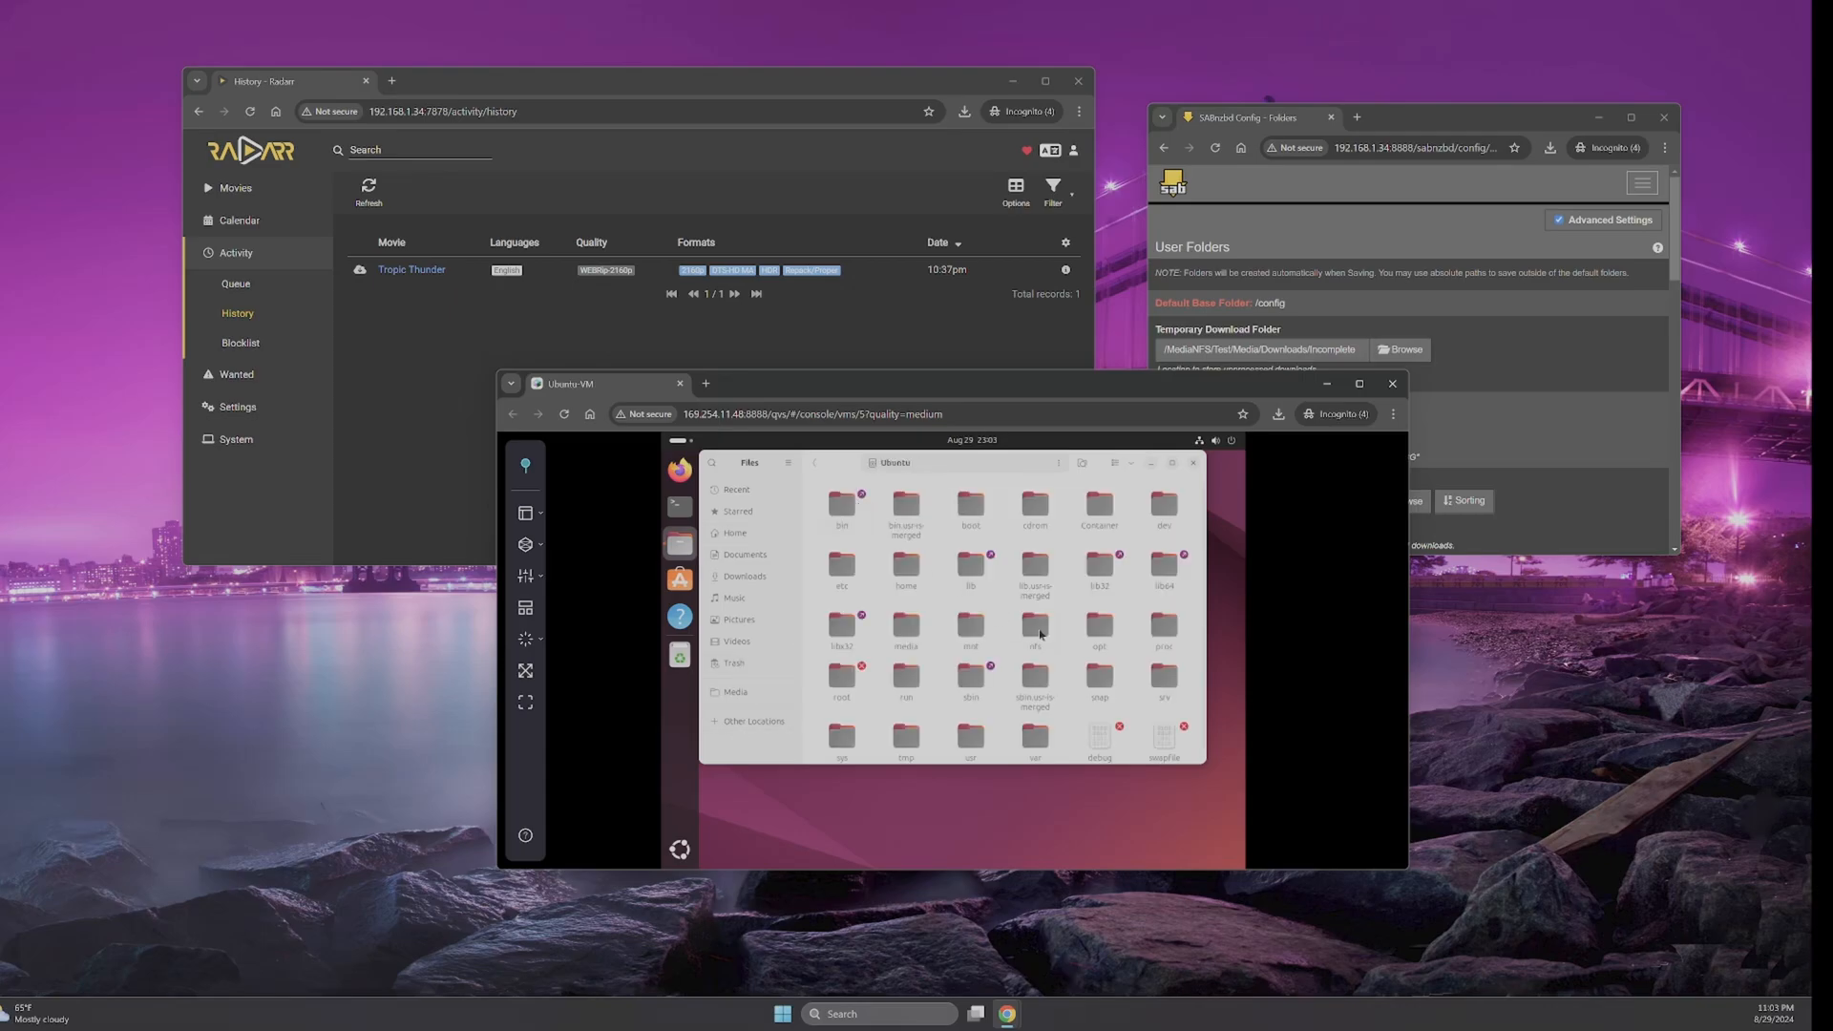
pyautogui.doubleClick(1037, 630)
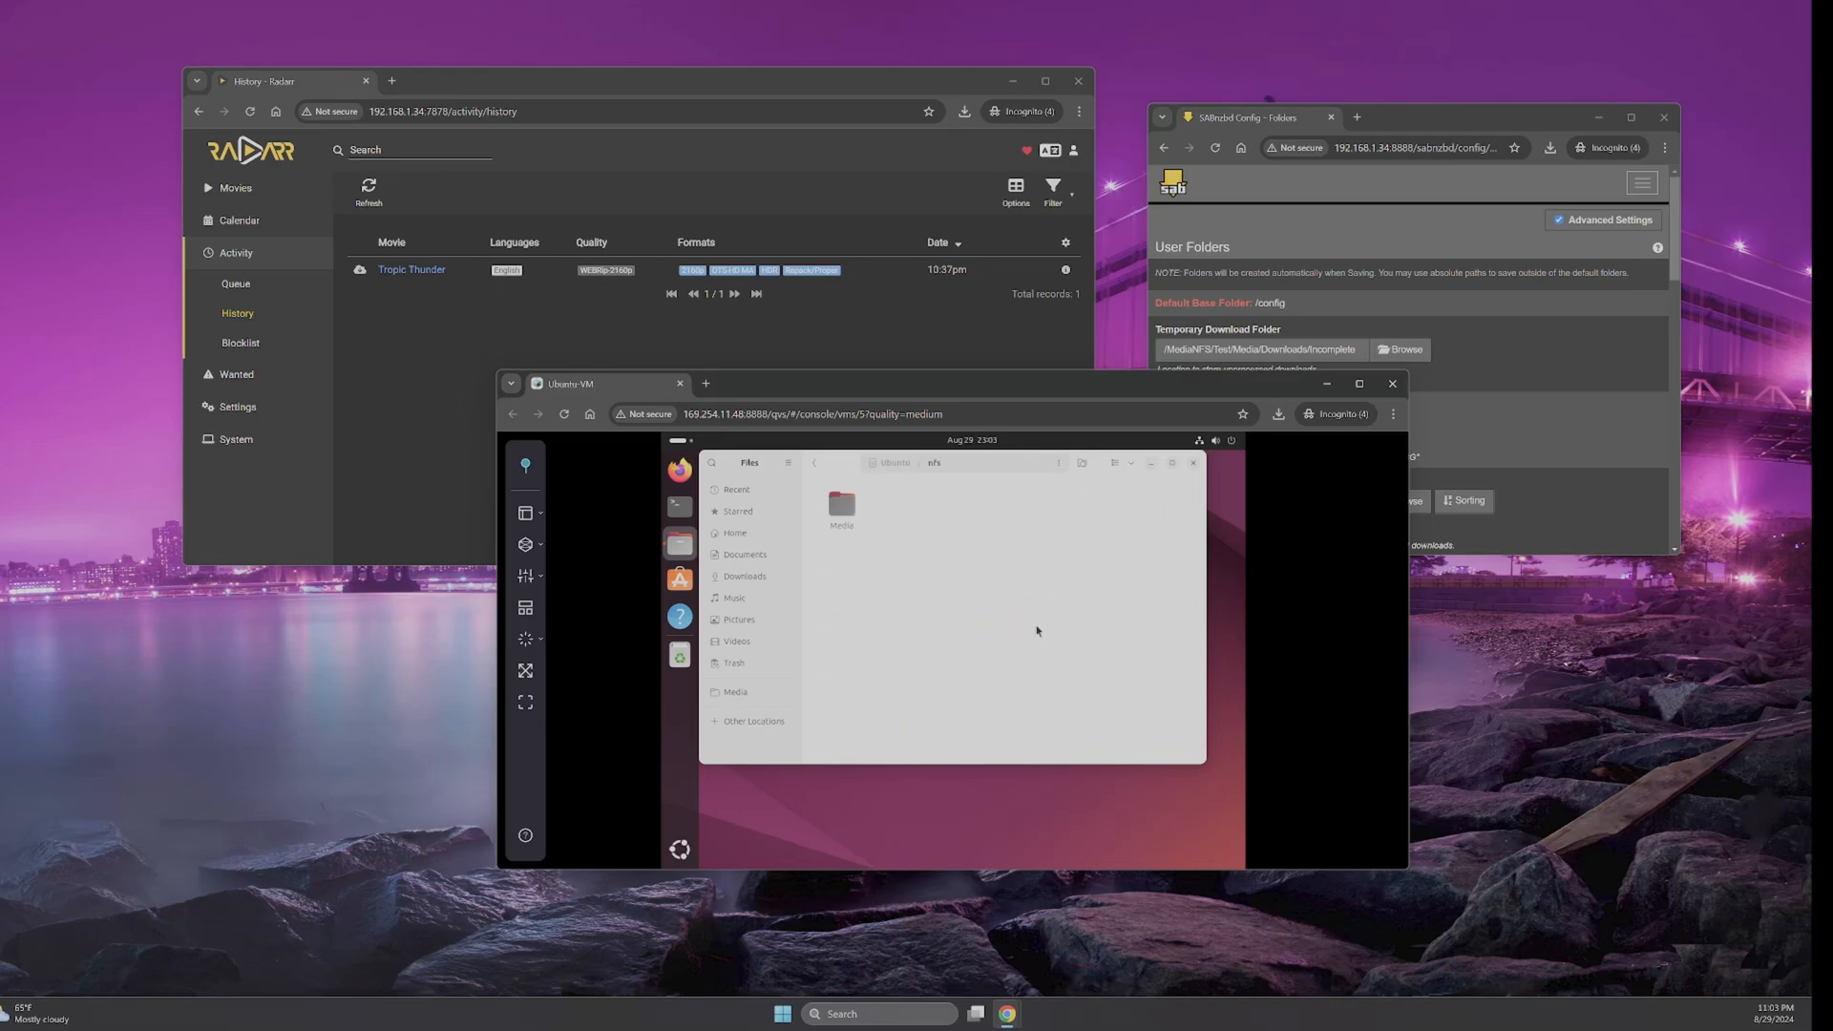
pyautogui.doubleClick(840, 513)
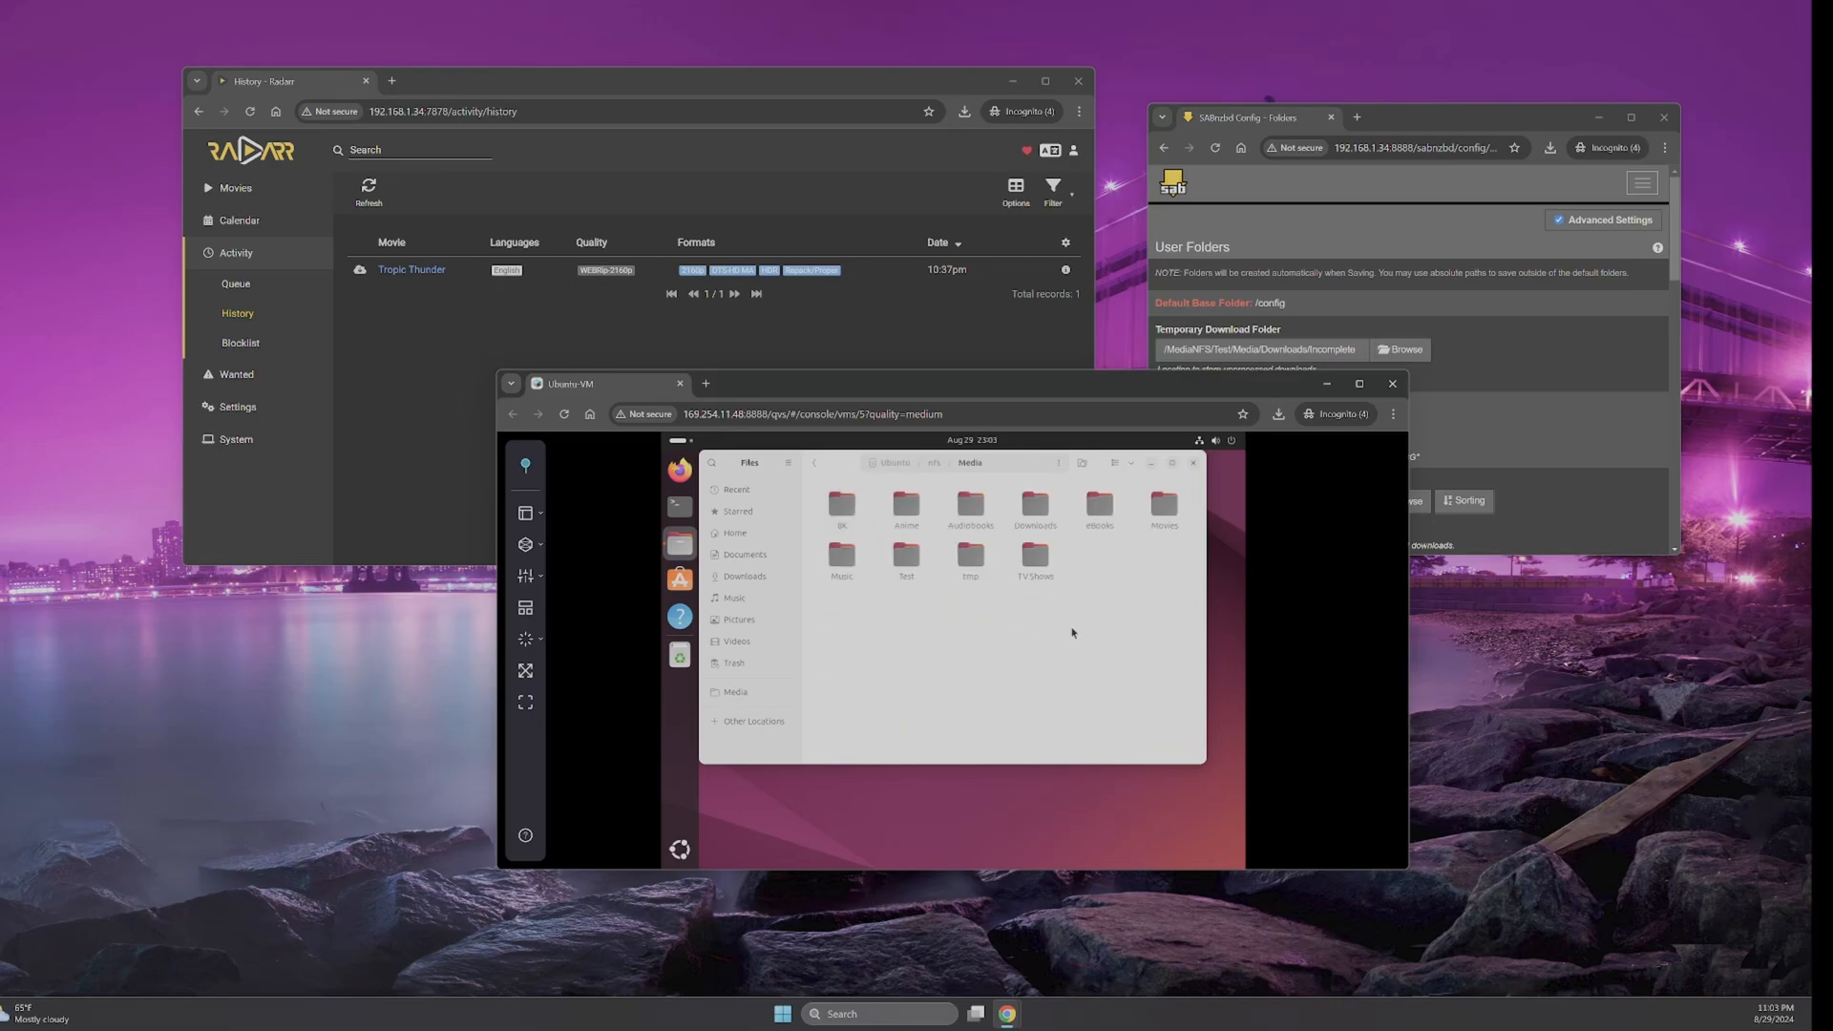
pyautogui.doubleClick(904, 560)
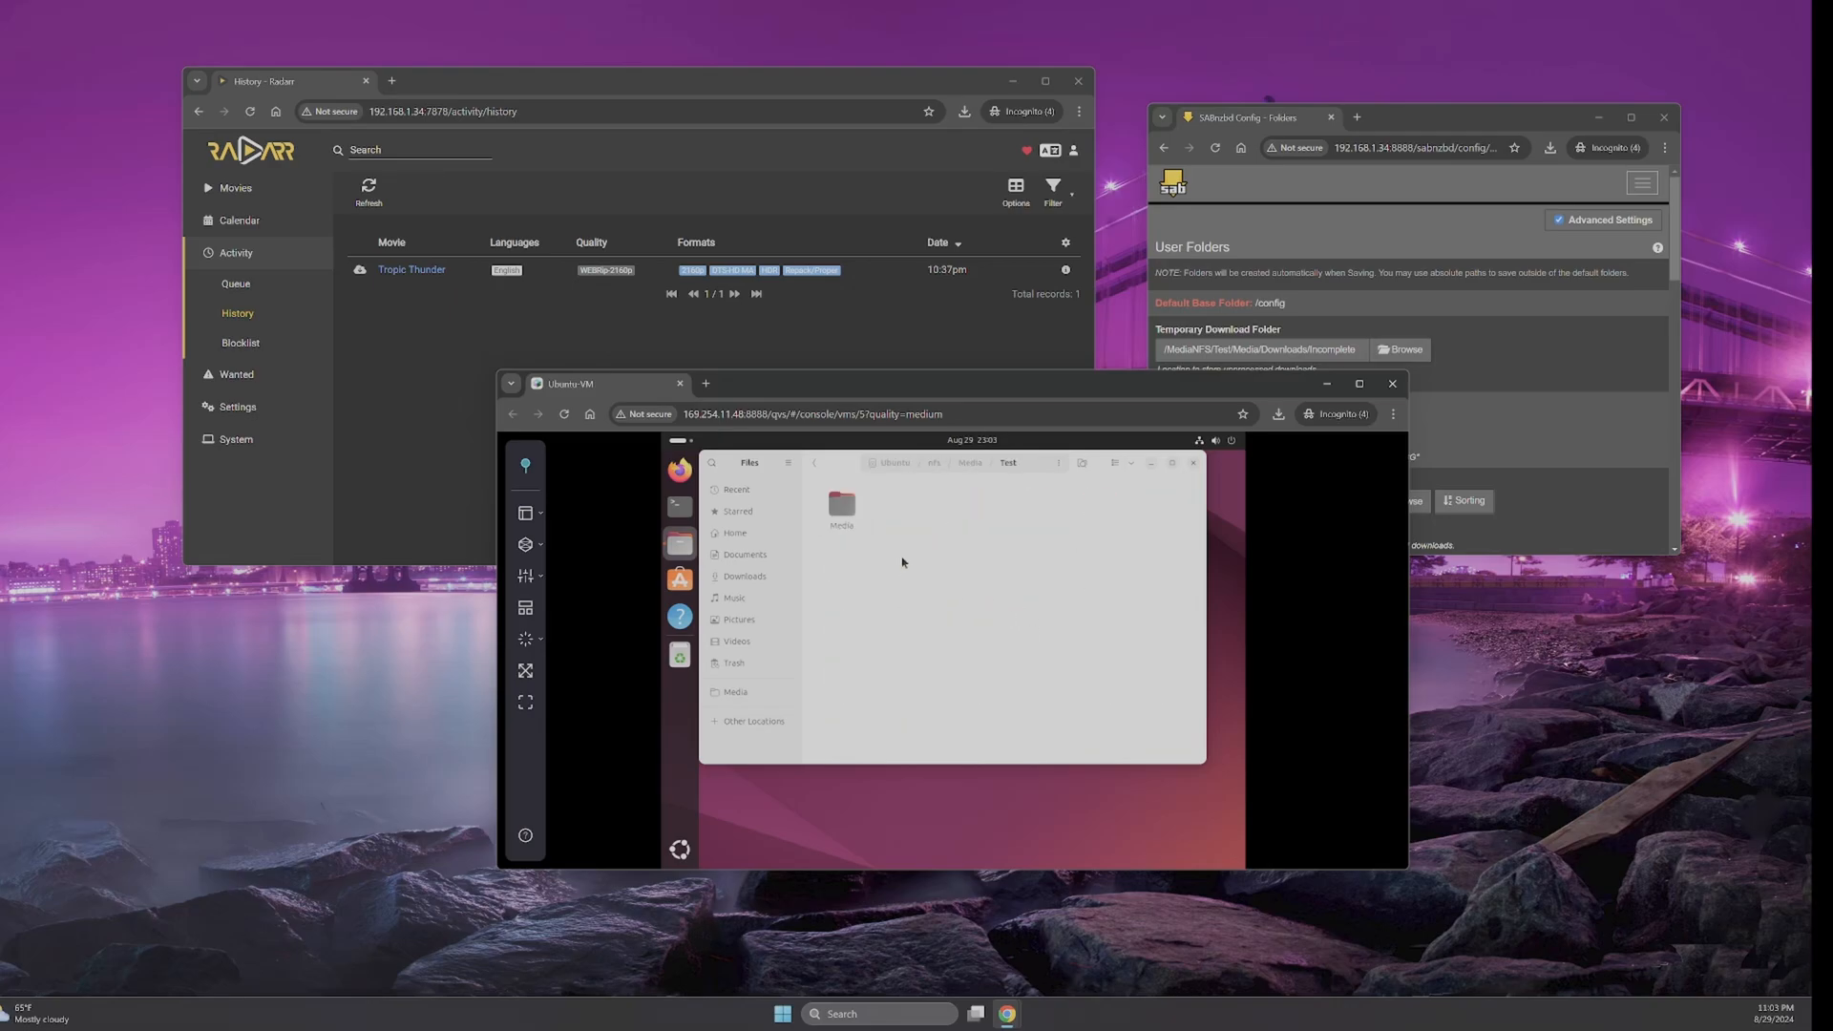
pyautogui.doubleClick(842, 508)
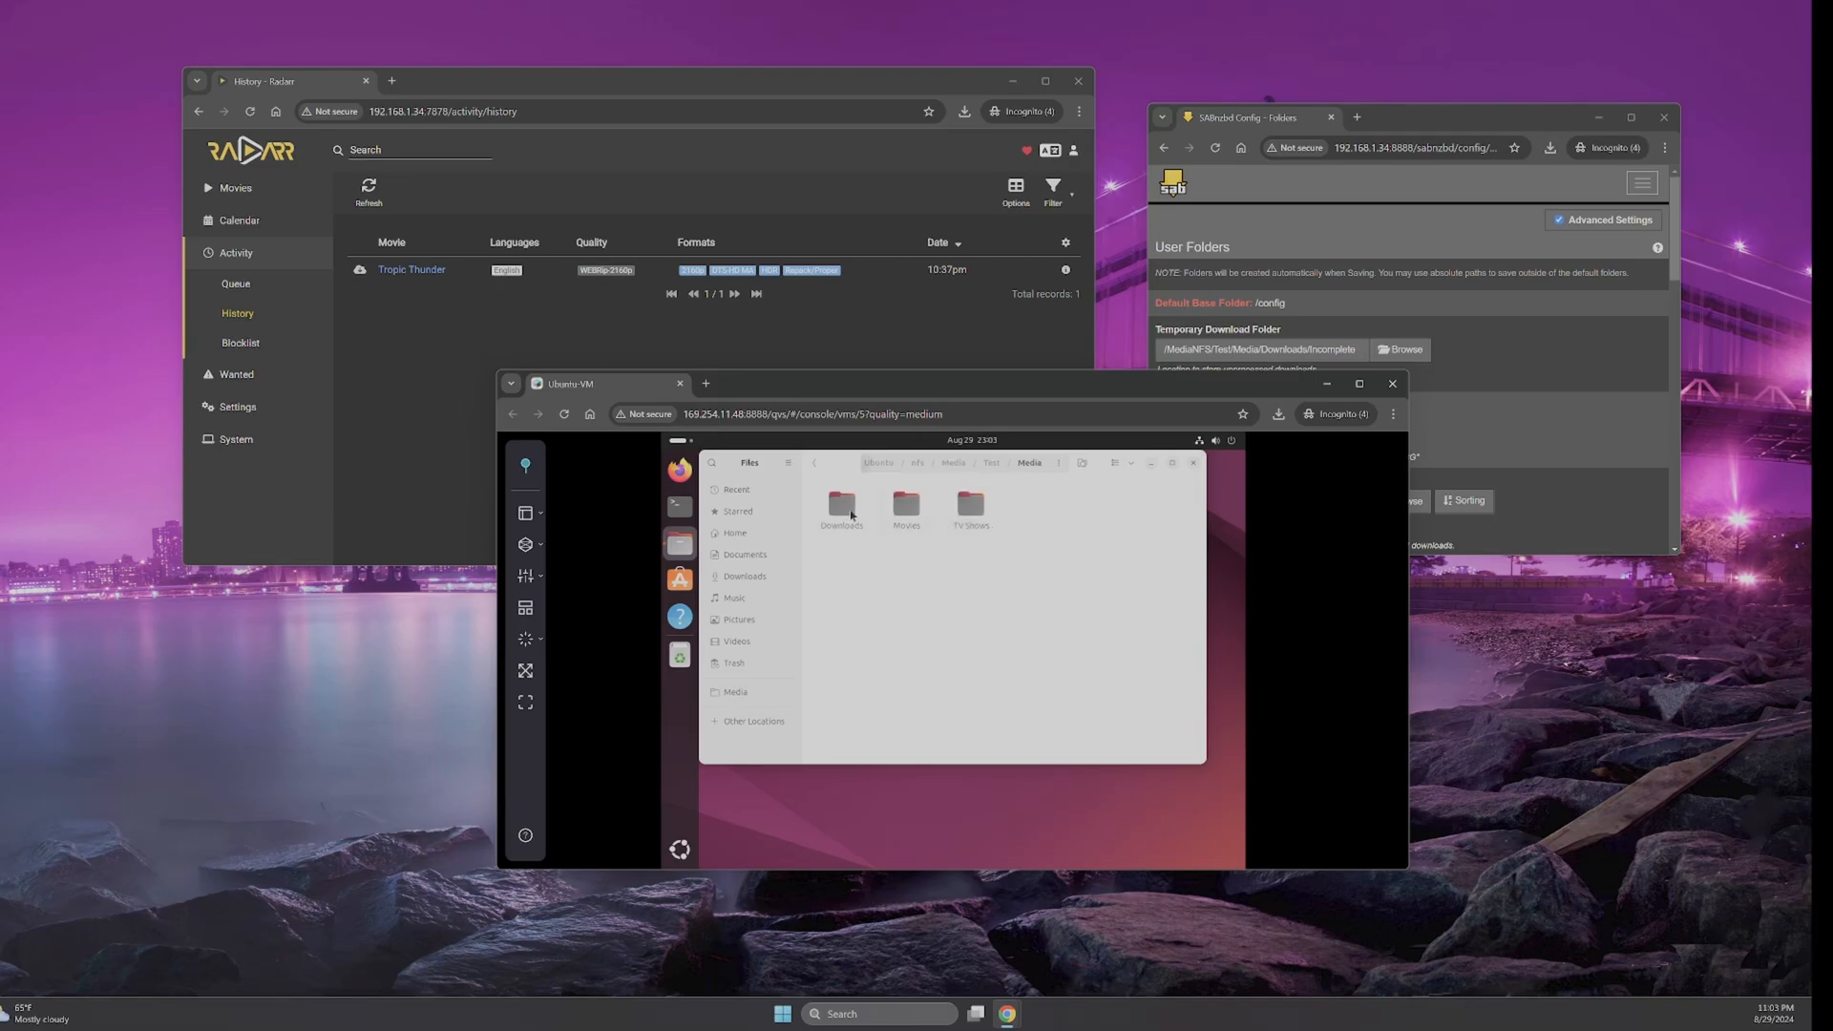
pyautogui.doubleClick(851, 515)
pyautogui.doubleClick(908, 509)
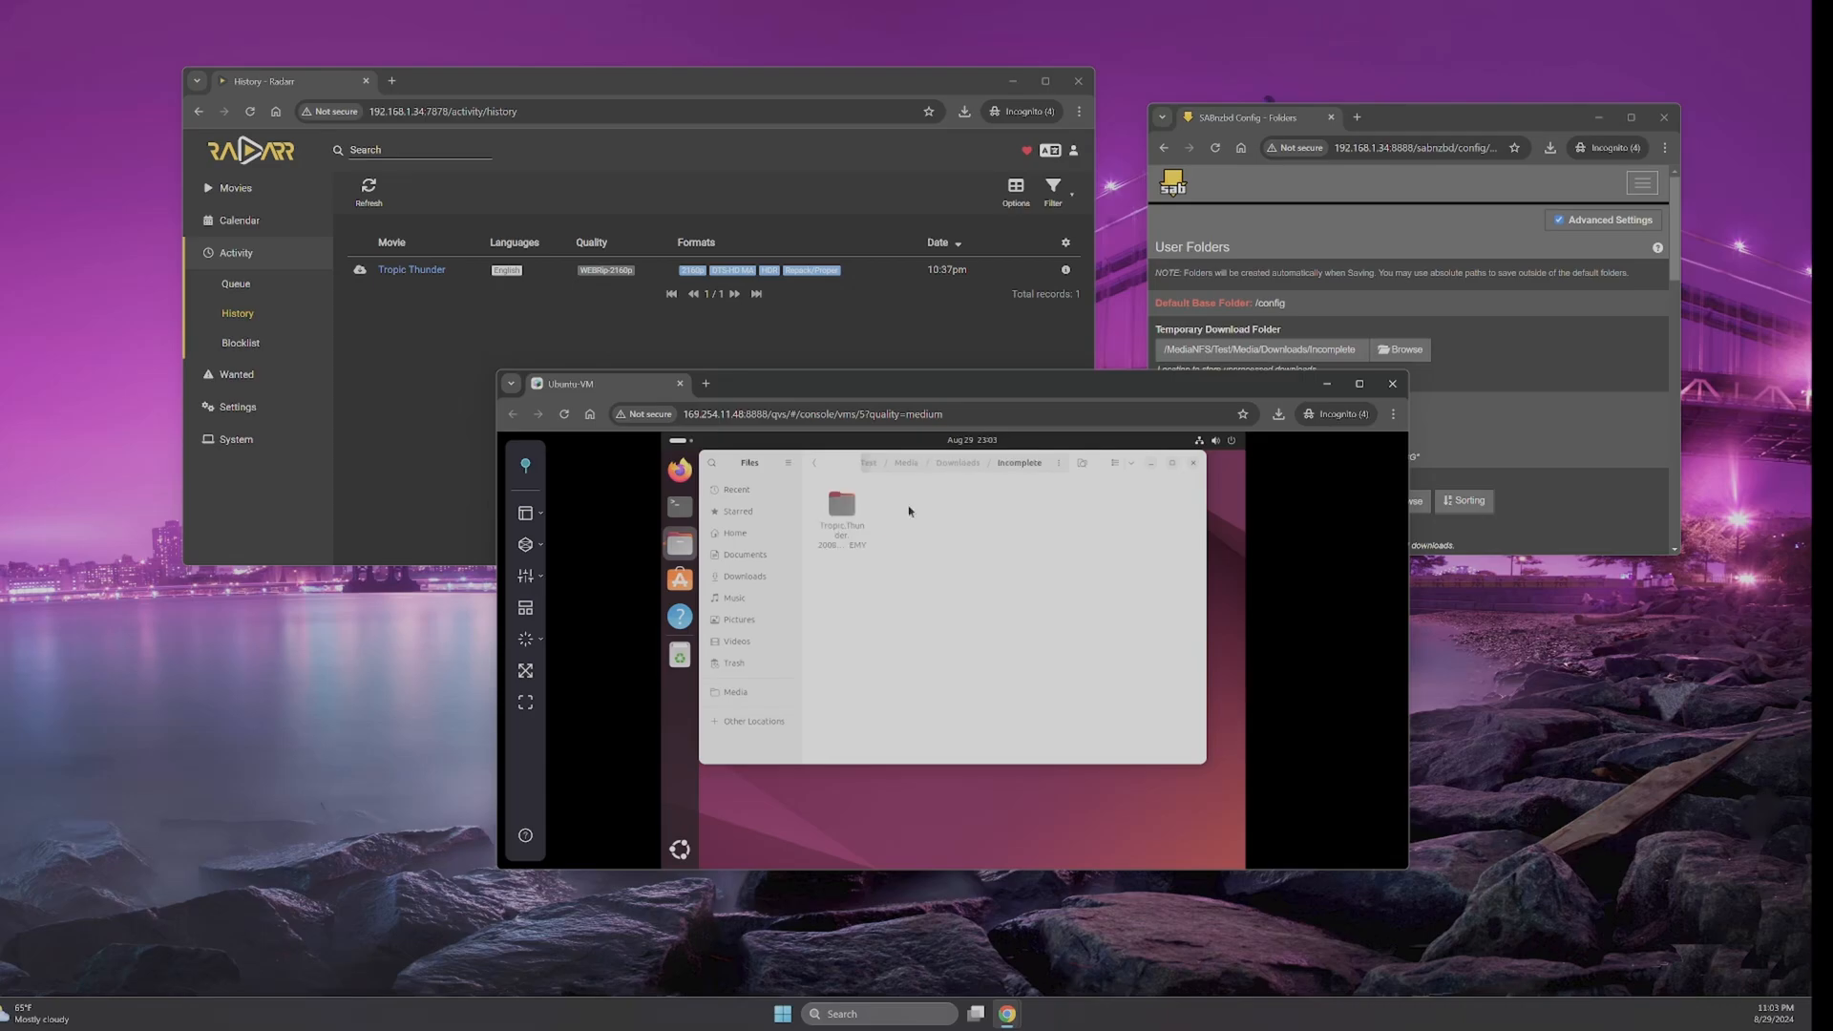
# - Return SABnzbd to its queue page, and inspect the files in the Tropic Thunder folder under Incomplete
pyautogui.click(1400, 177)
pyautogui.click(1172, 183)
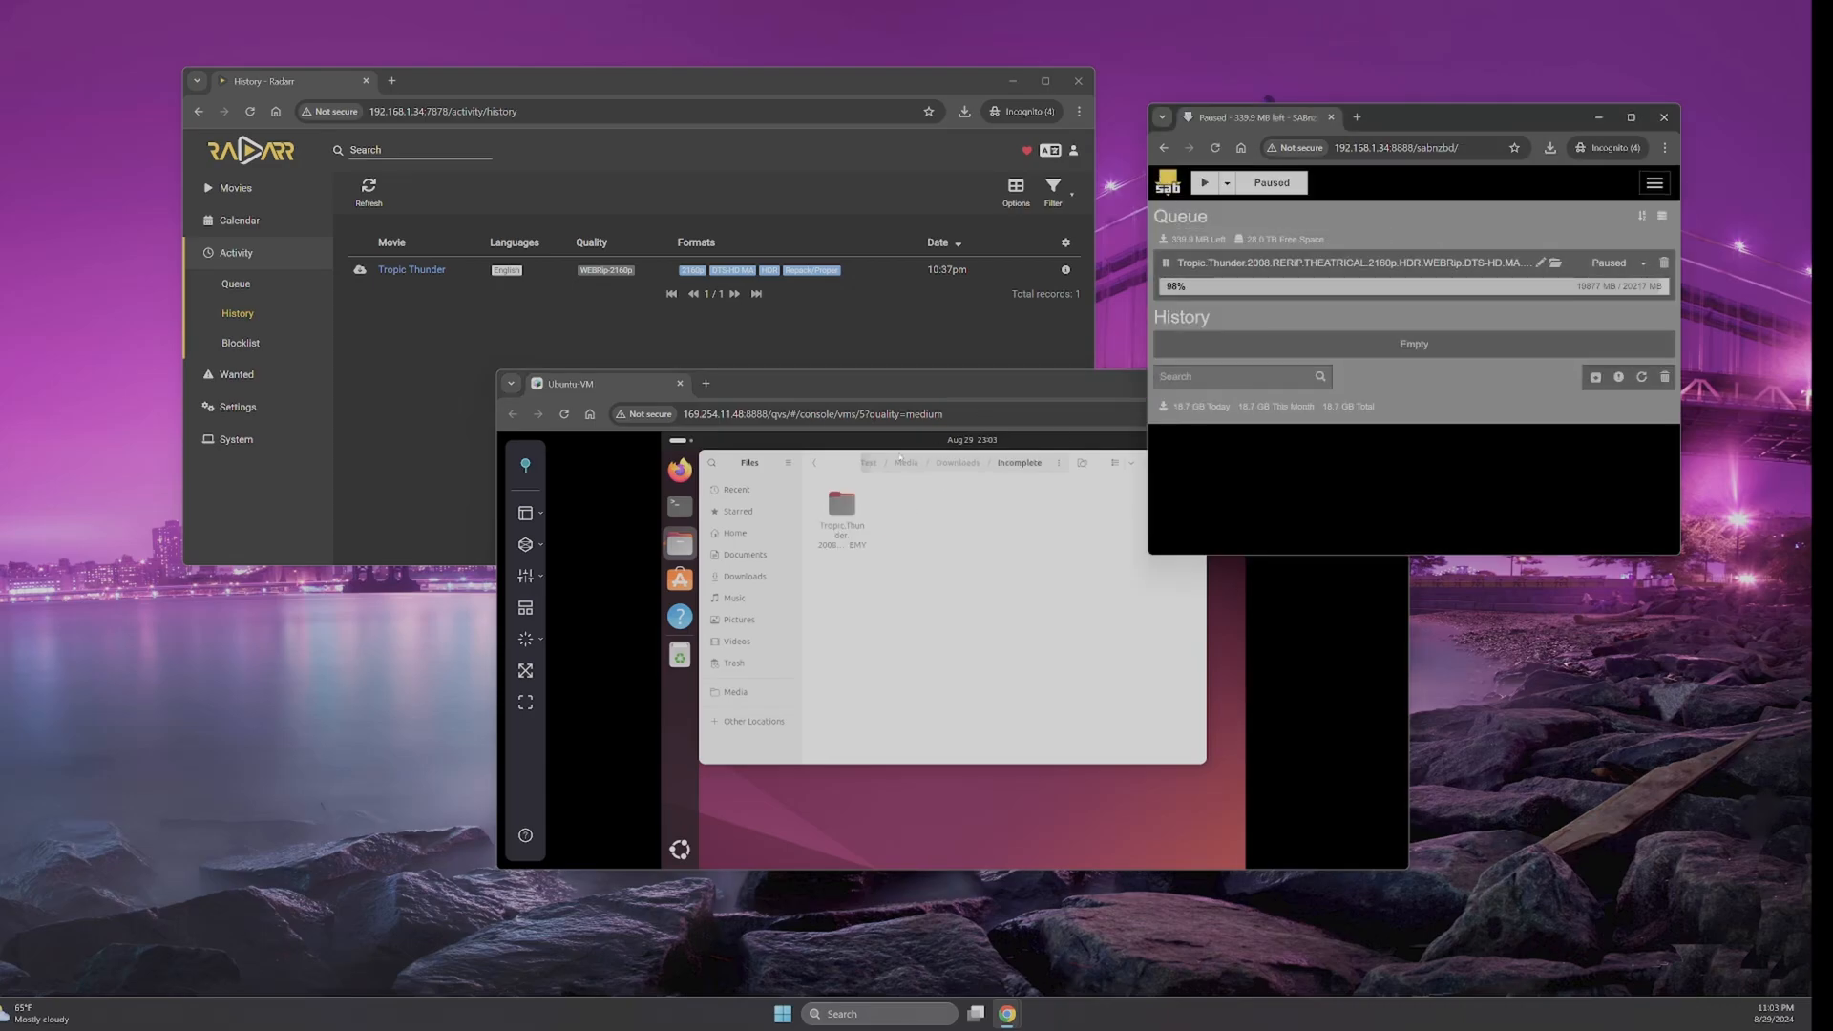
pyautogui.doubleClick(849, 512)
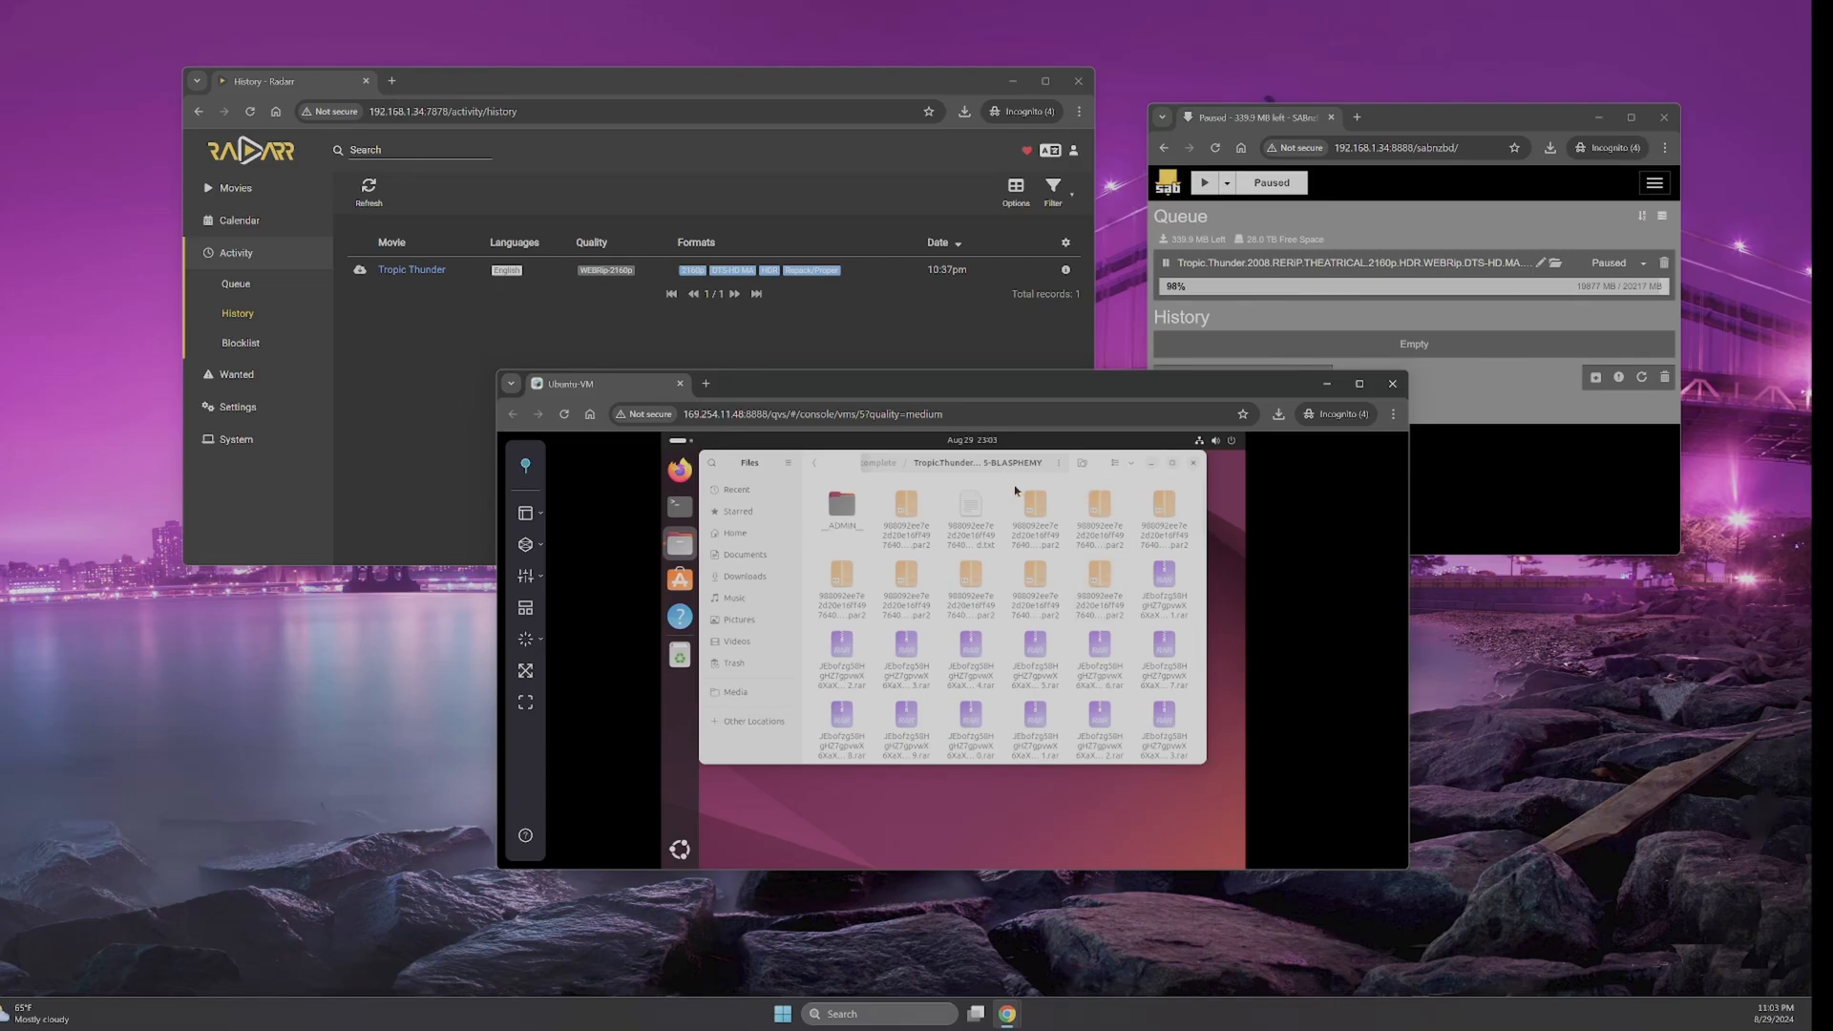
pyautogui.scroll(-3, 1078, 573)
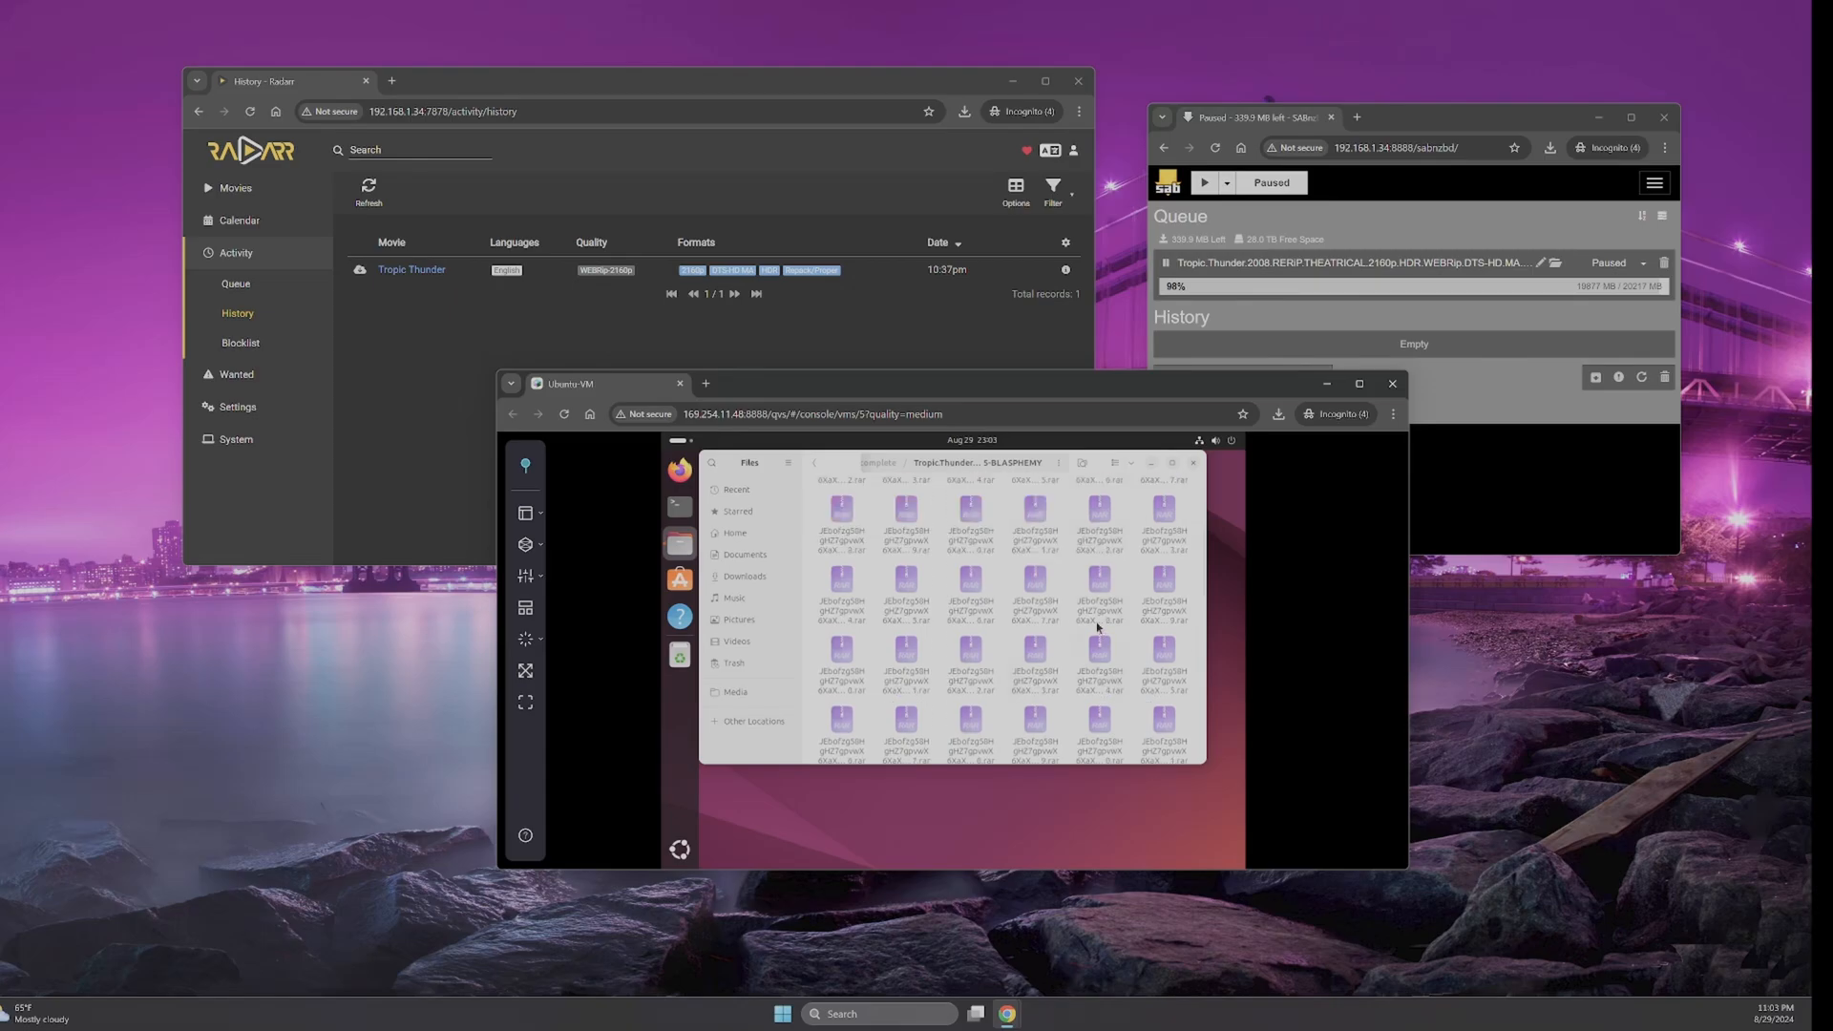
pyautogui.scroll(1, 1139, 512)
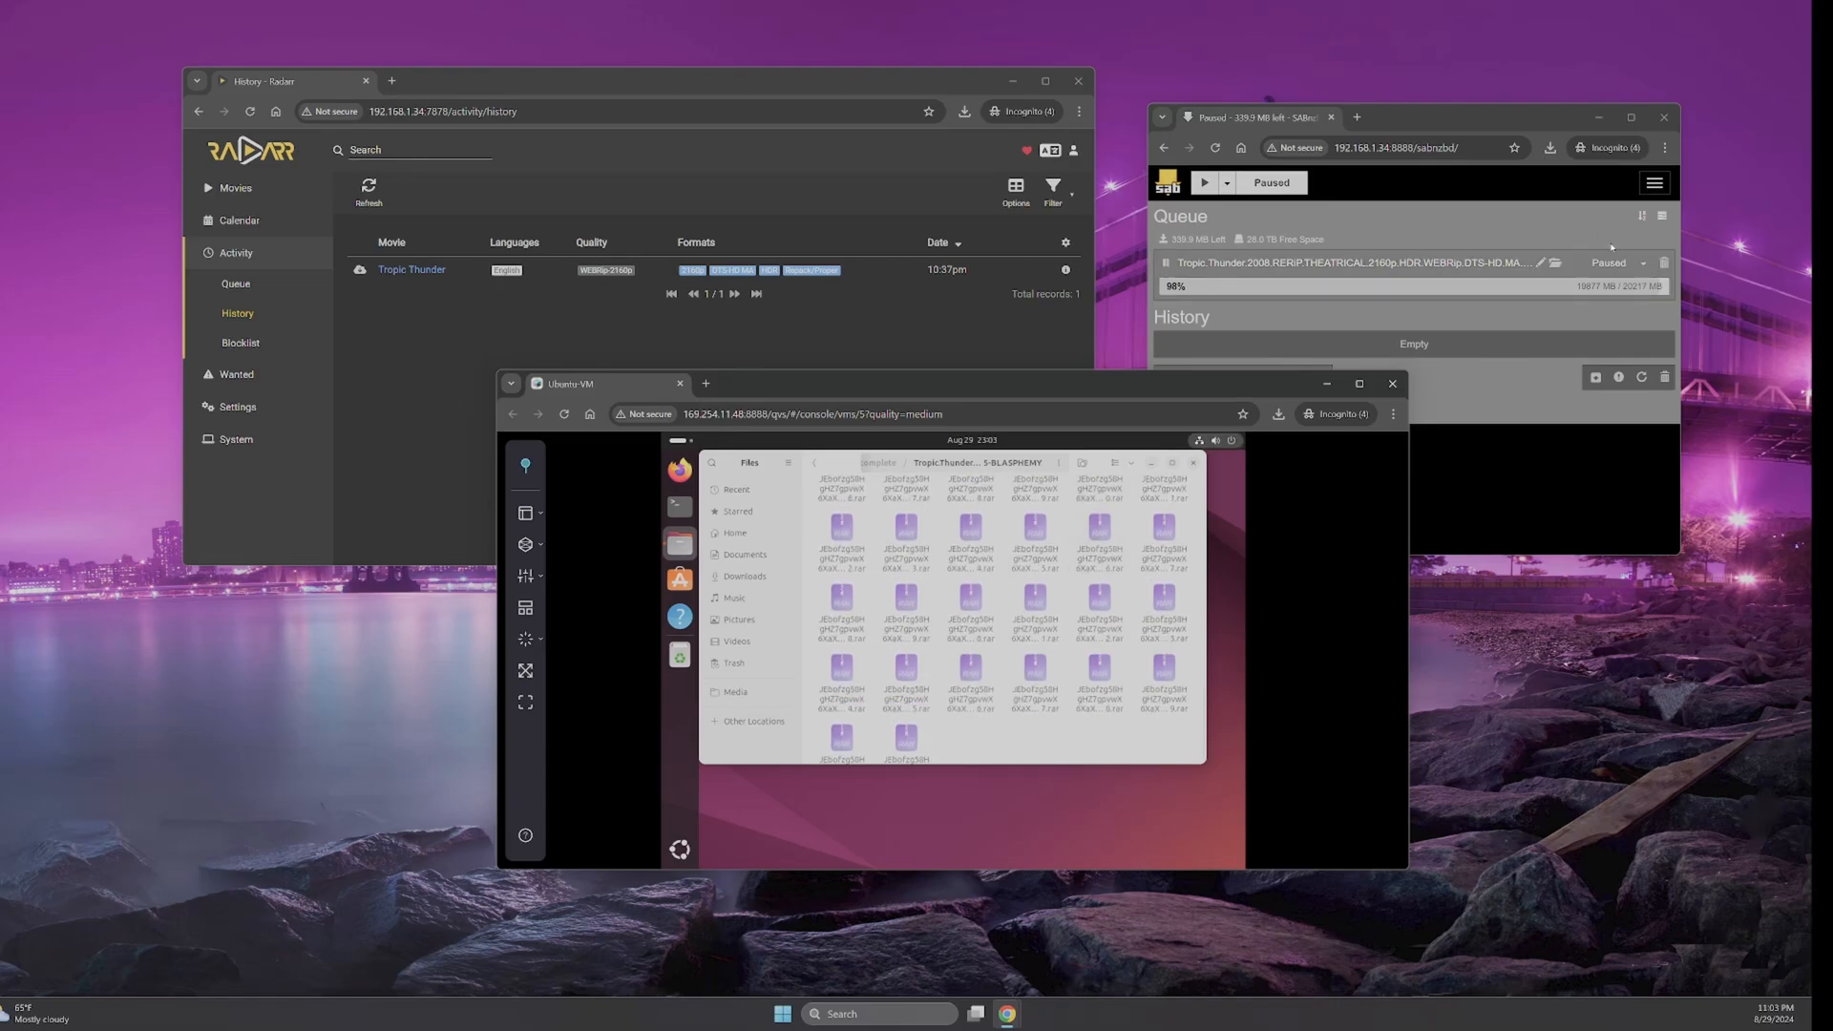
pyautogui.scroll(5, 907, 486)
# - Check the contents of the Complete folder in the VM's file manager, and return to Downloads
pyautogui.click(879, 463)
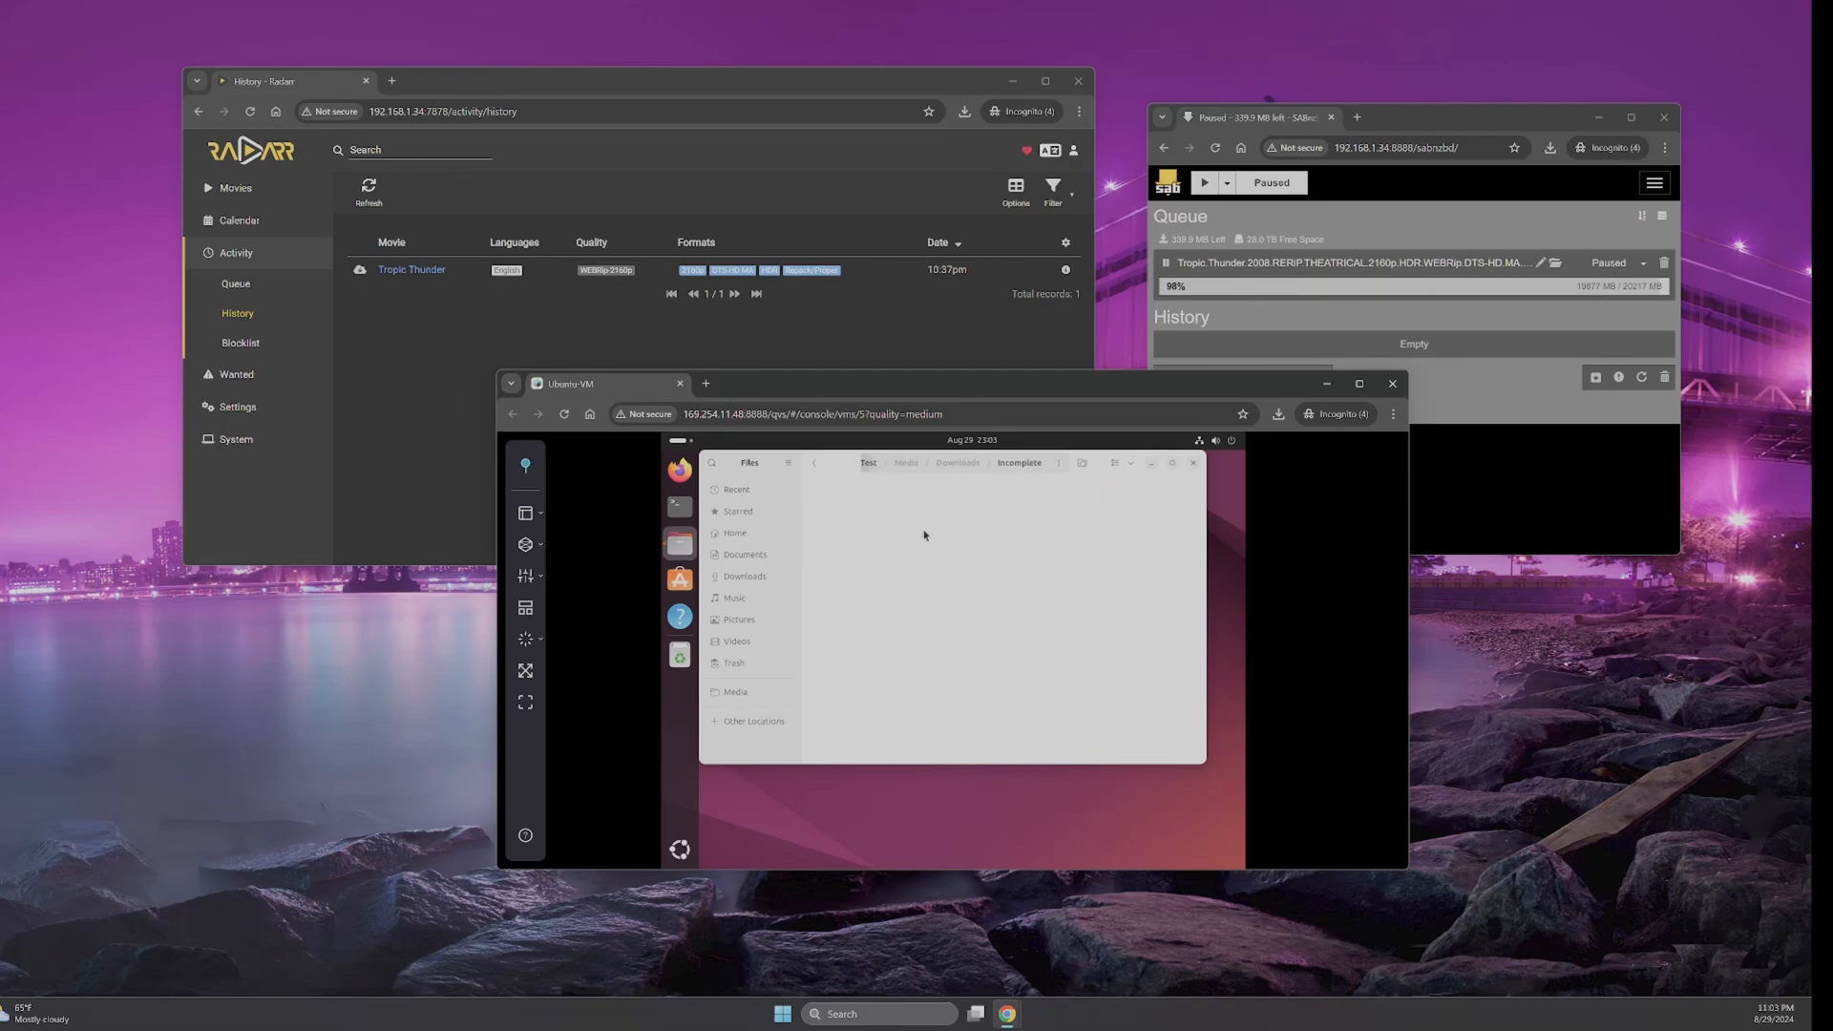
pyautogui.click(960, 464)
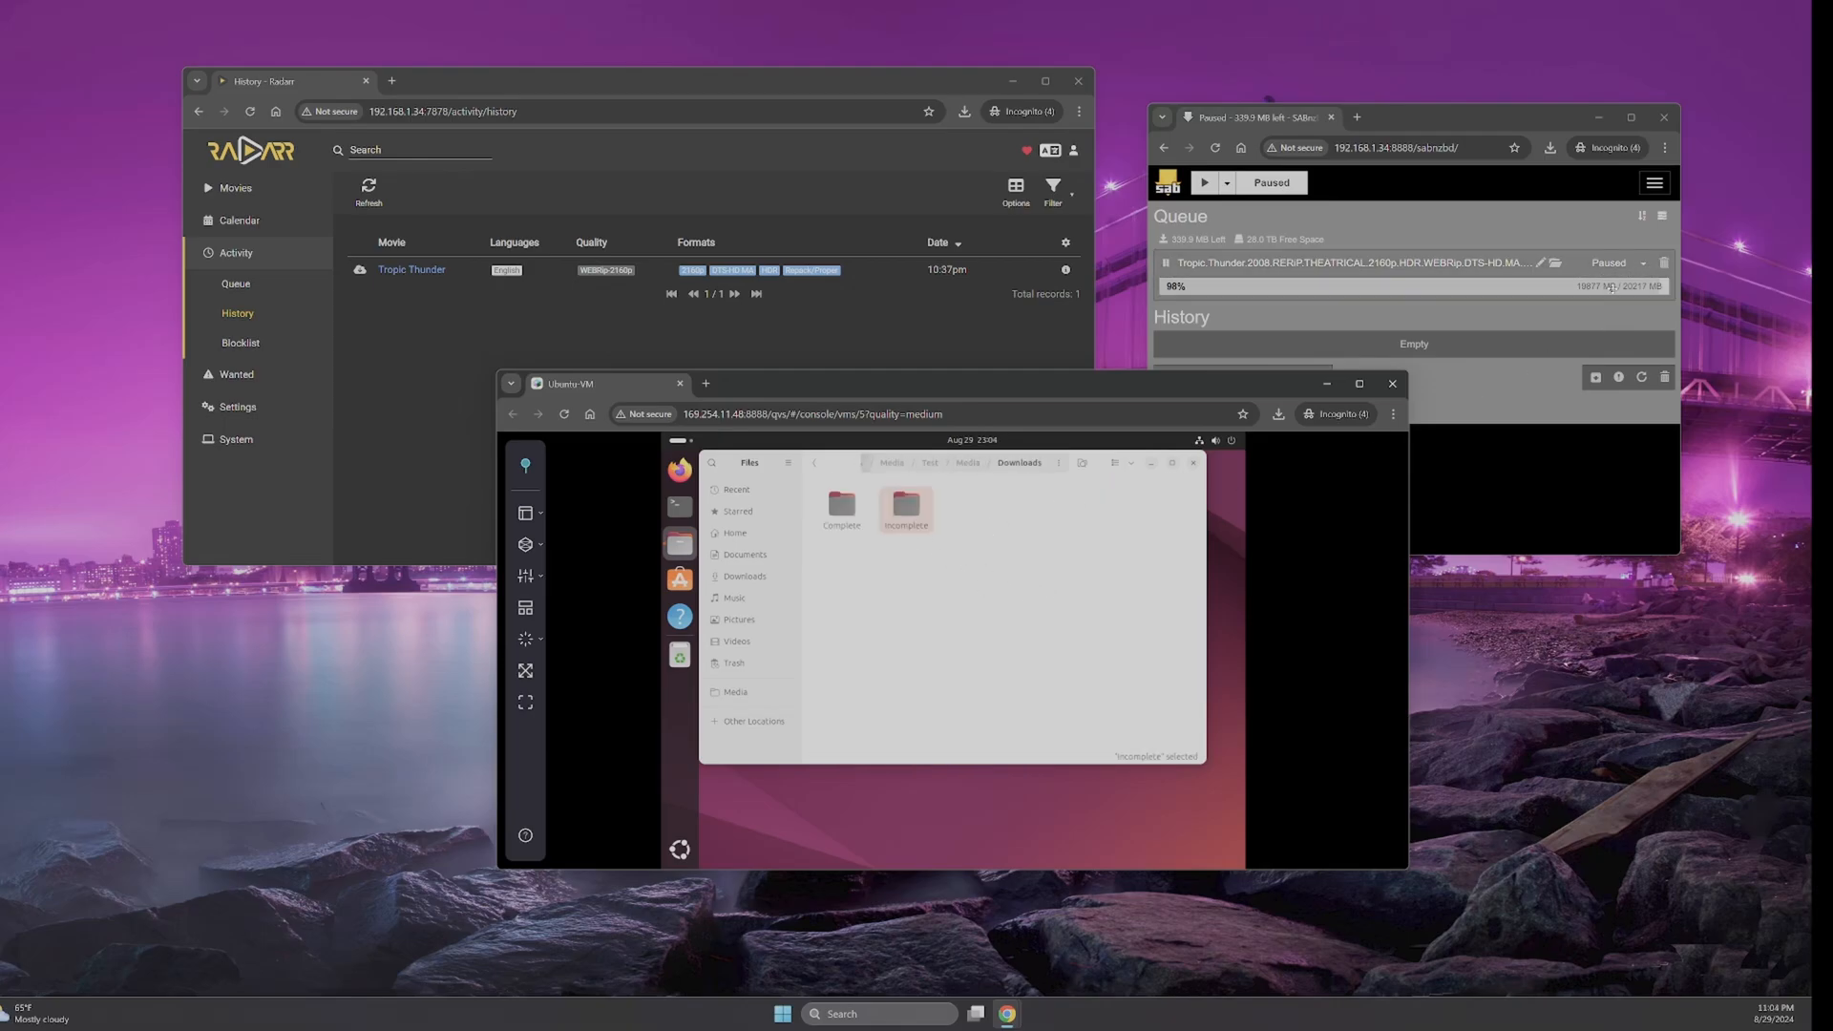
pyautogui.doubleClick(837, 511)
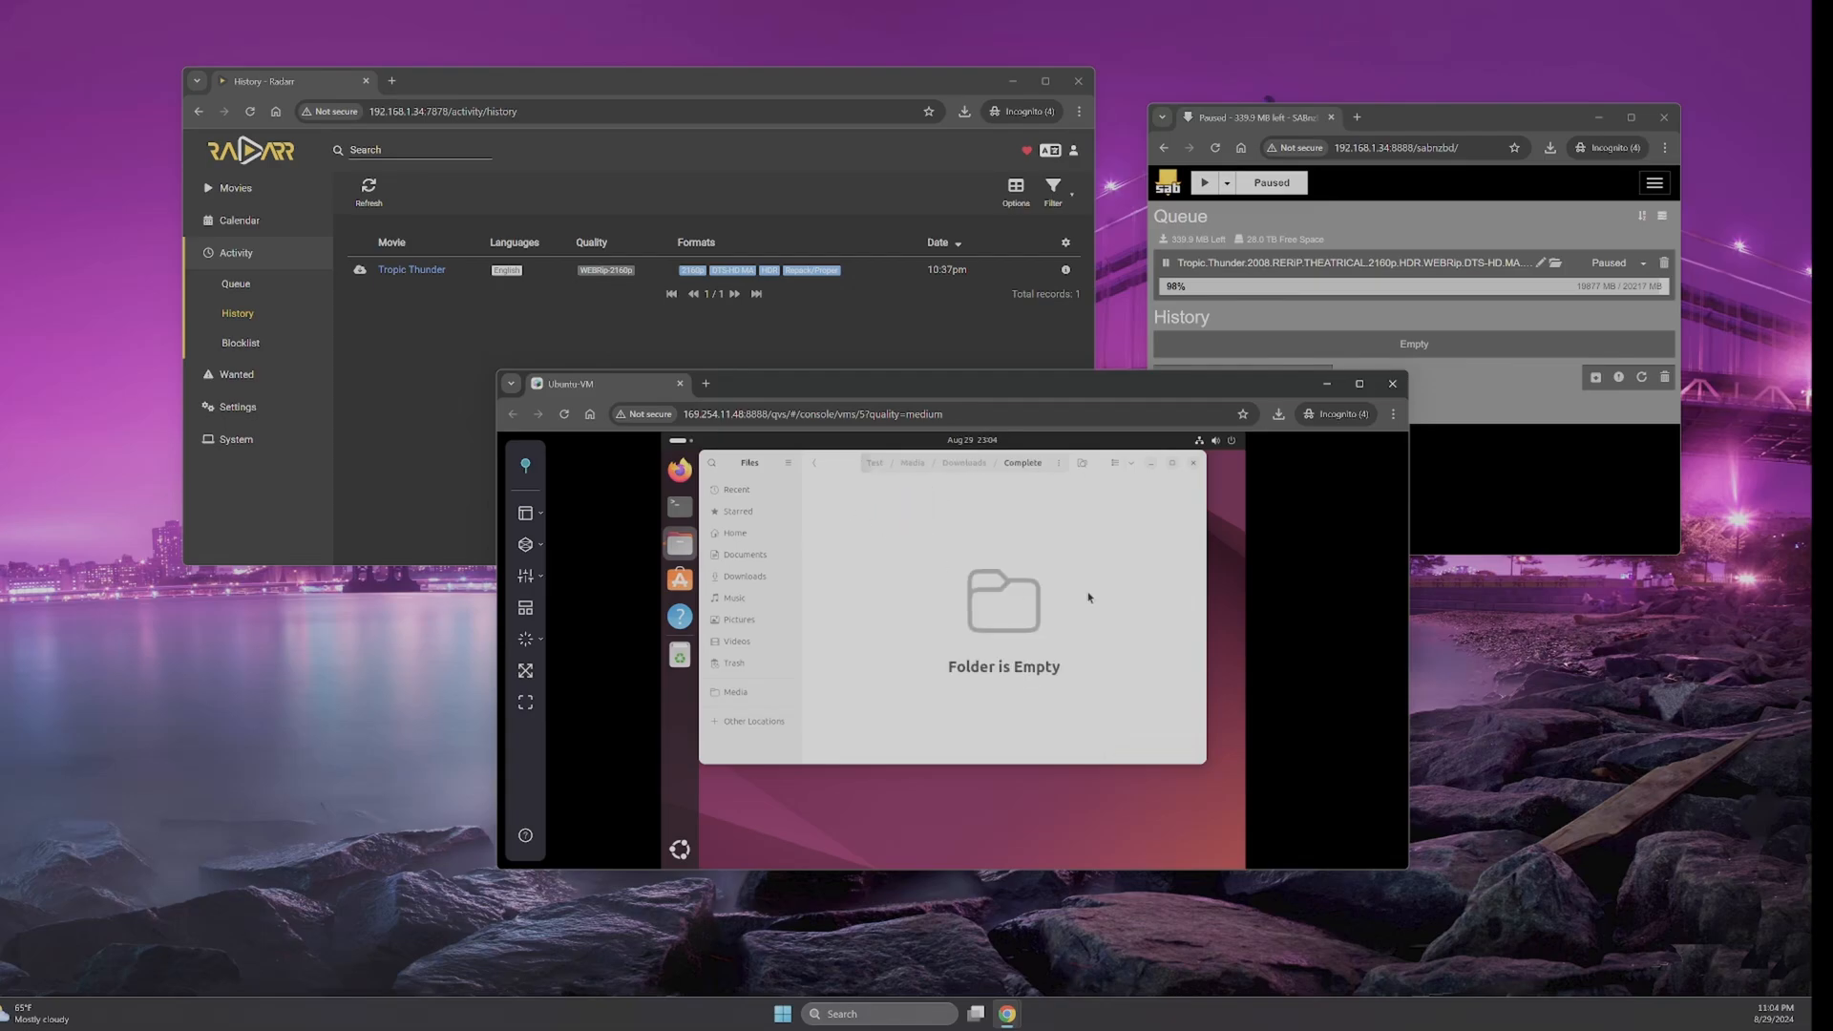
pyautogui.click(965, 463)
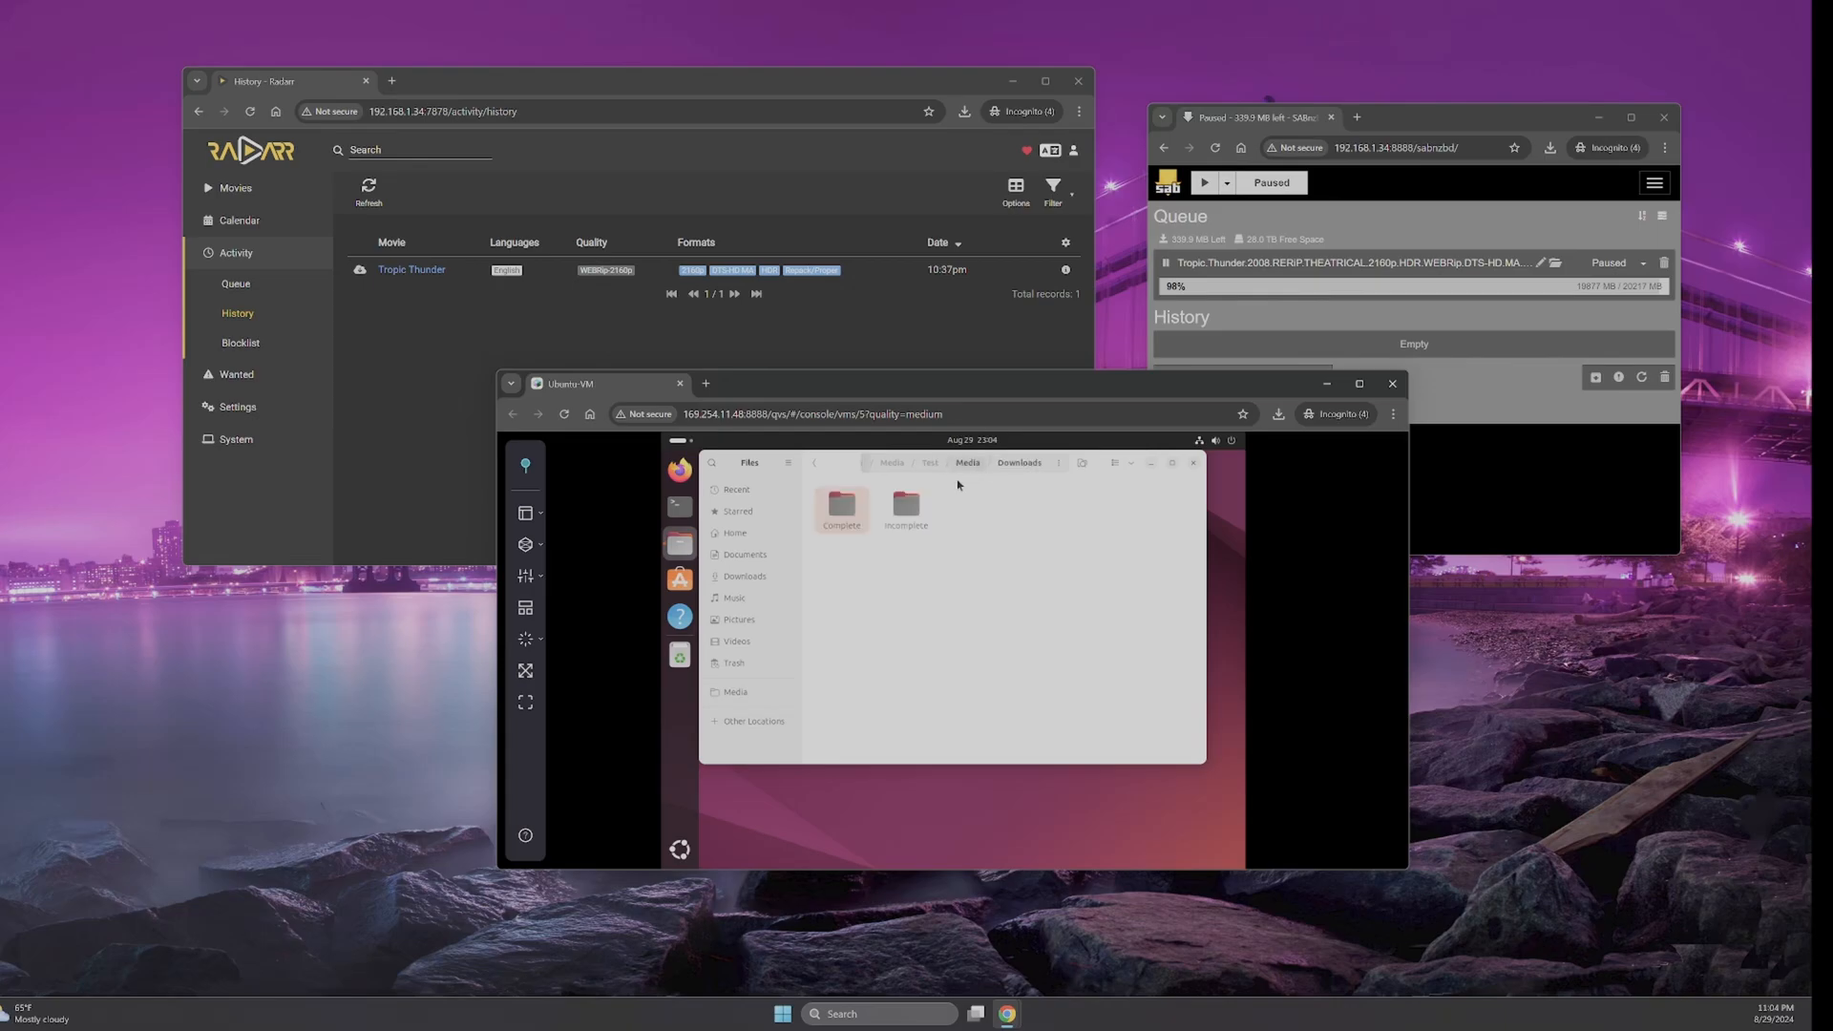
# - Resume the paused SABnzbd queue, and open the Tropic Thunder entry in its history
pyautogui.click(1467, 130)
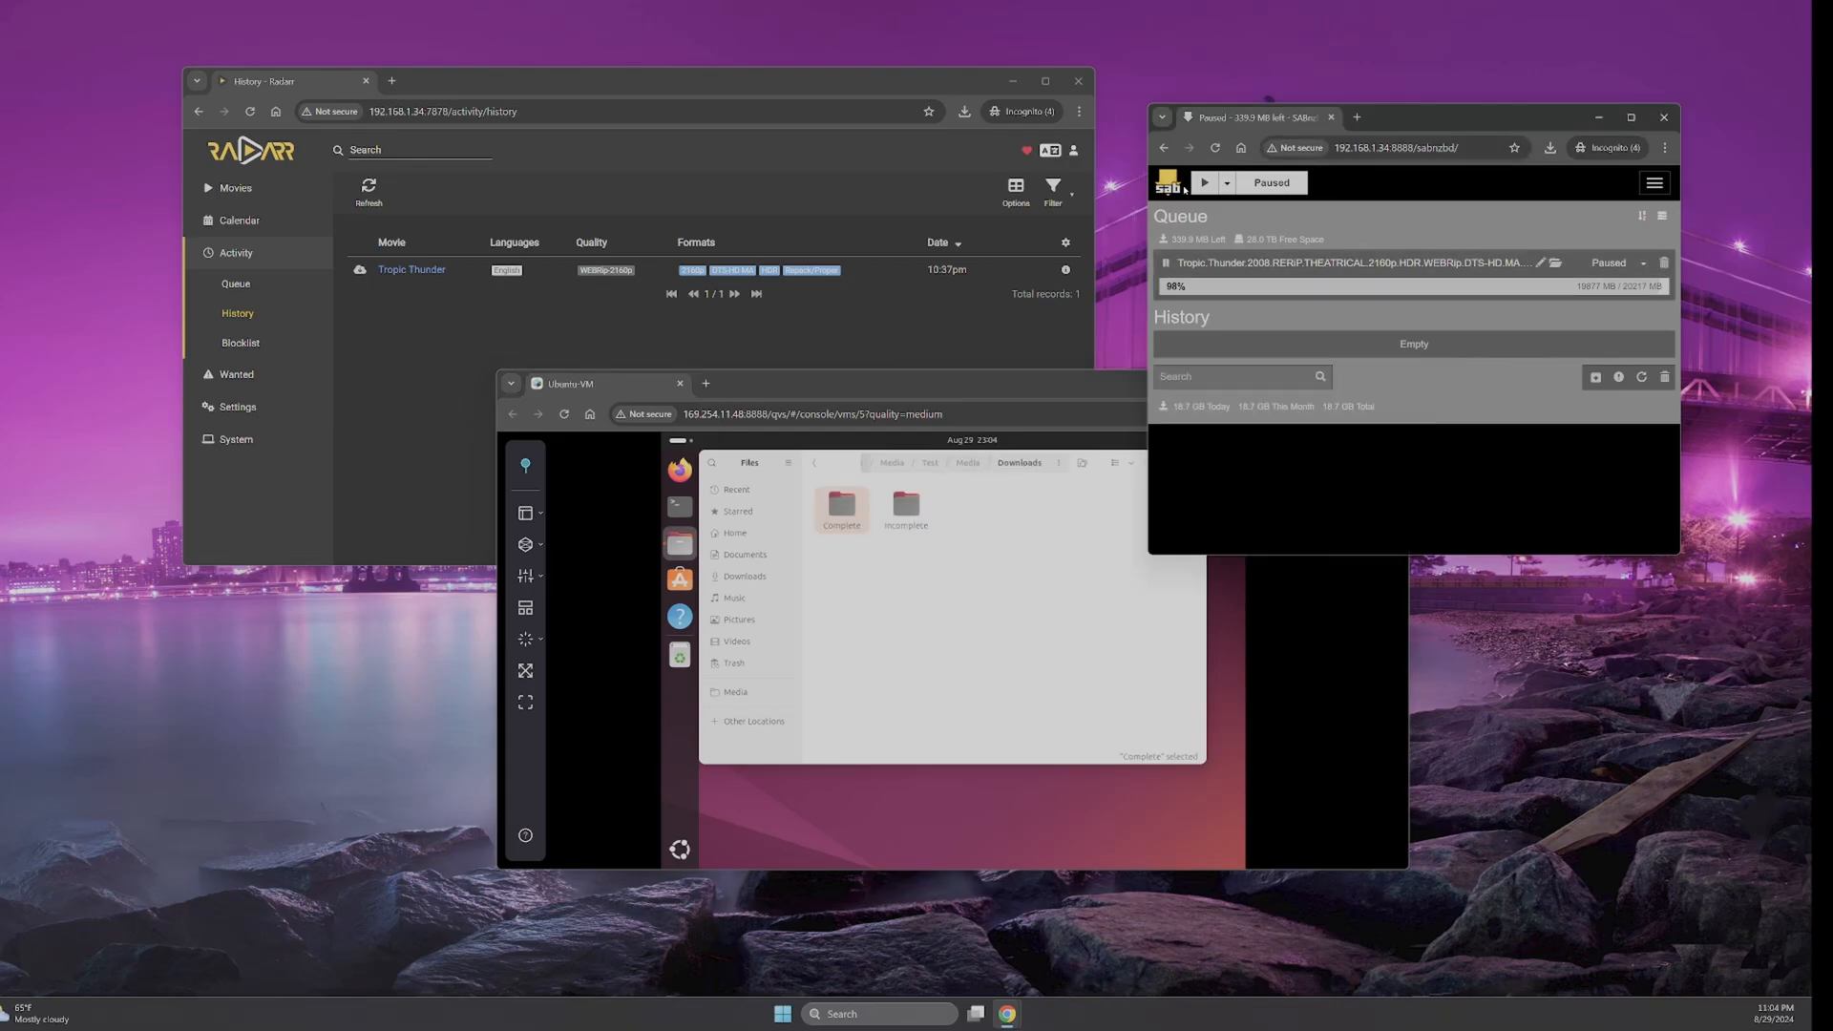
pyautogui.click(1205, 183)
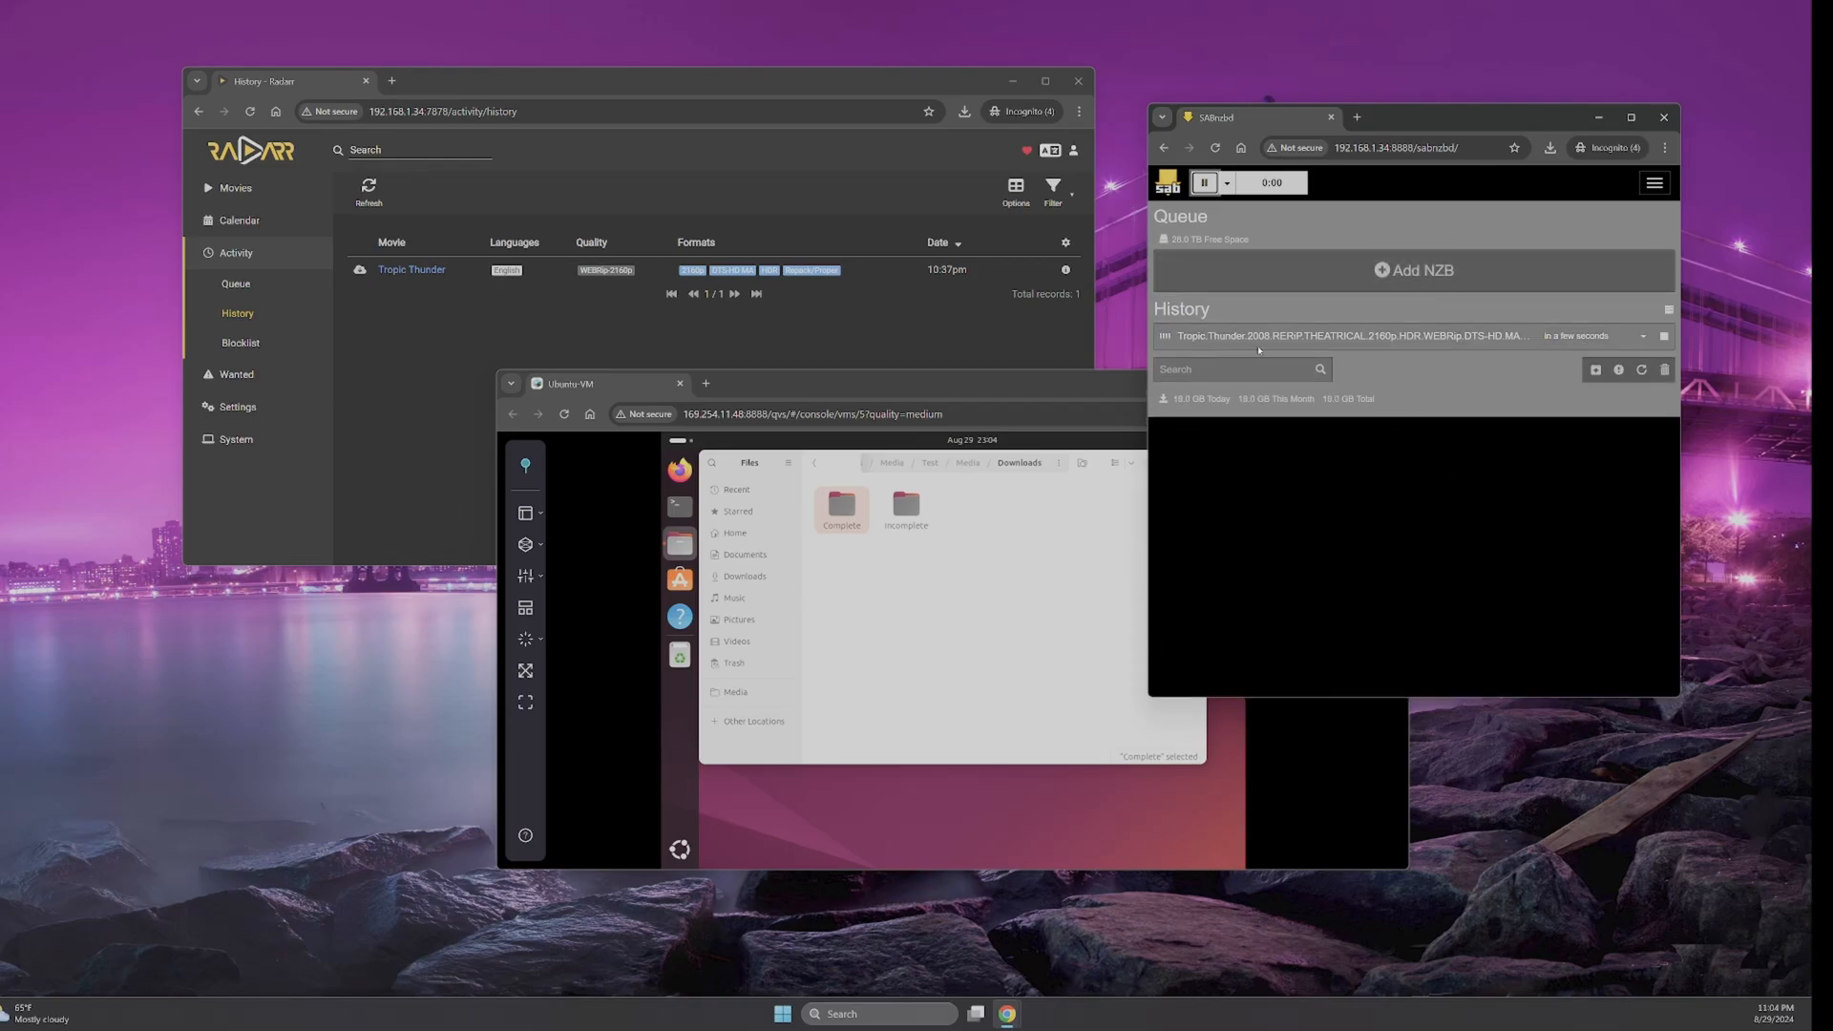
pyautogui.click(1482, 337)
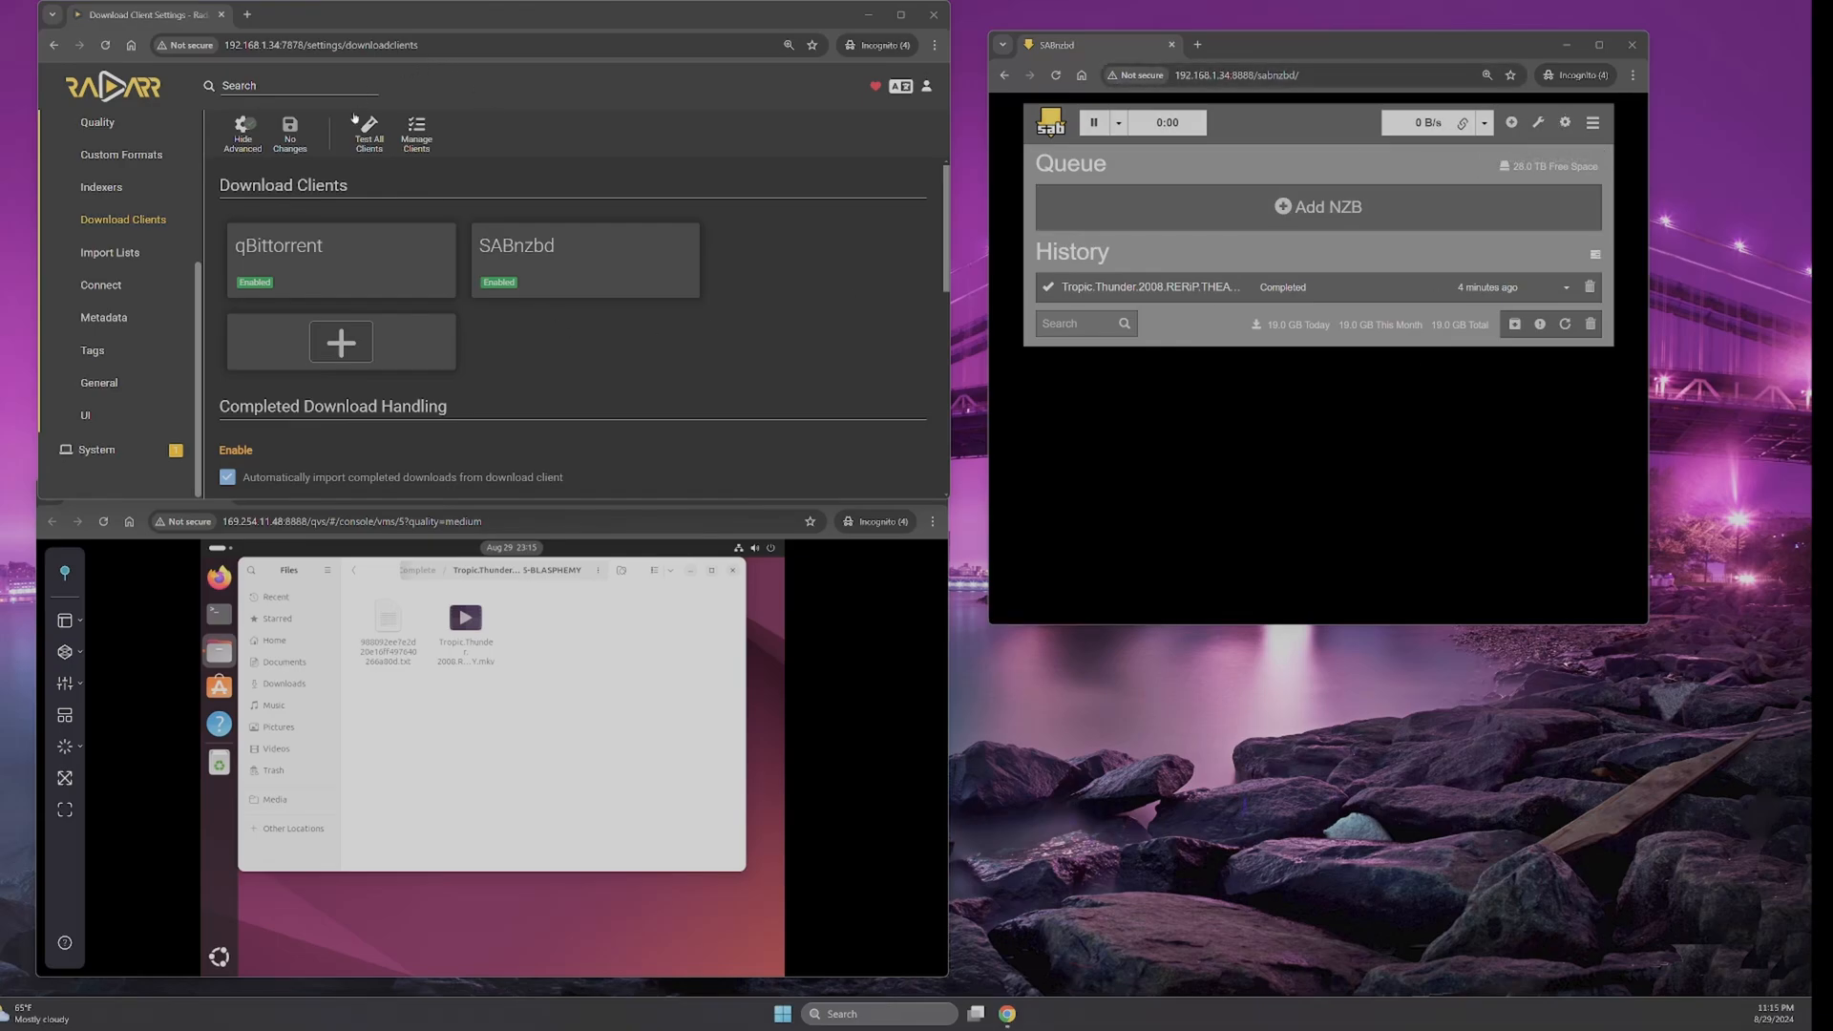
# - Switch to Portainer's network list and copy the External network's IPv4 subnet
pyautogui.moveTo(1007, 1014)
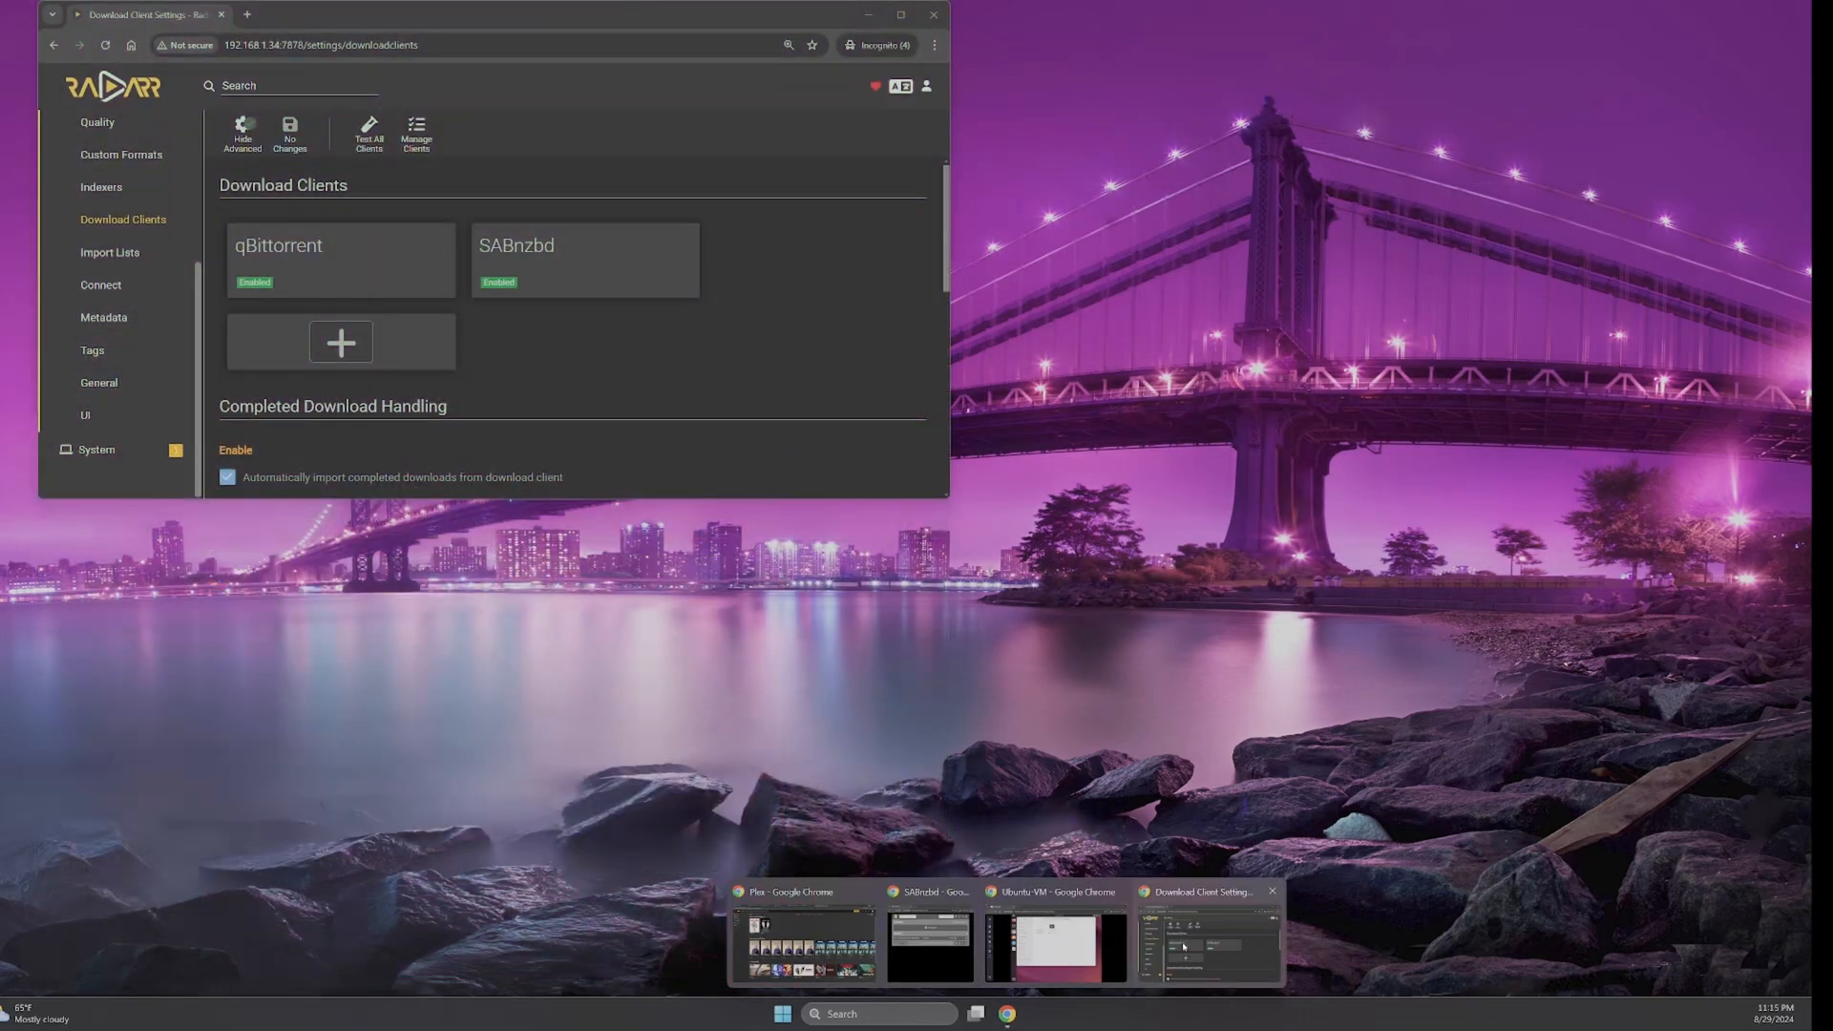
pyautogui.click(803, 940)
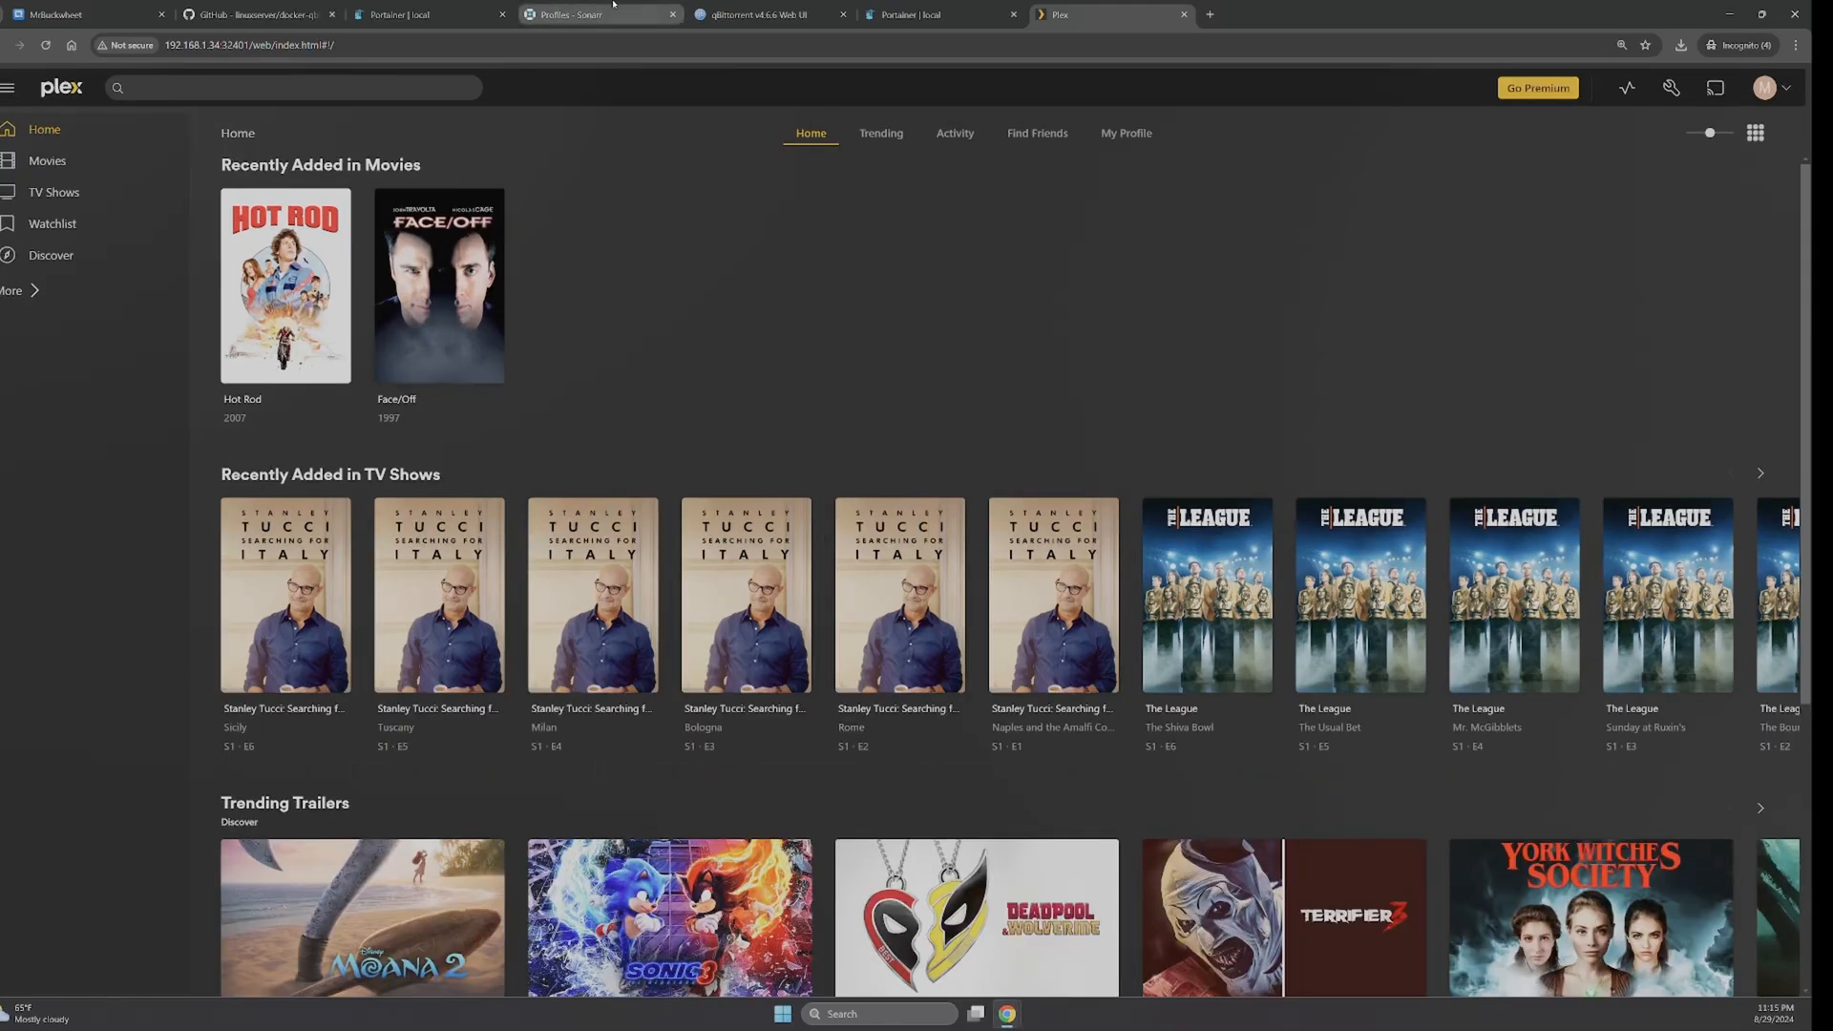
pyautogui.click(898, 19)
pyautogui.click(58, 351)
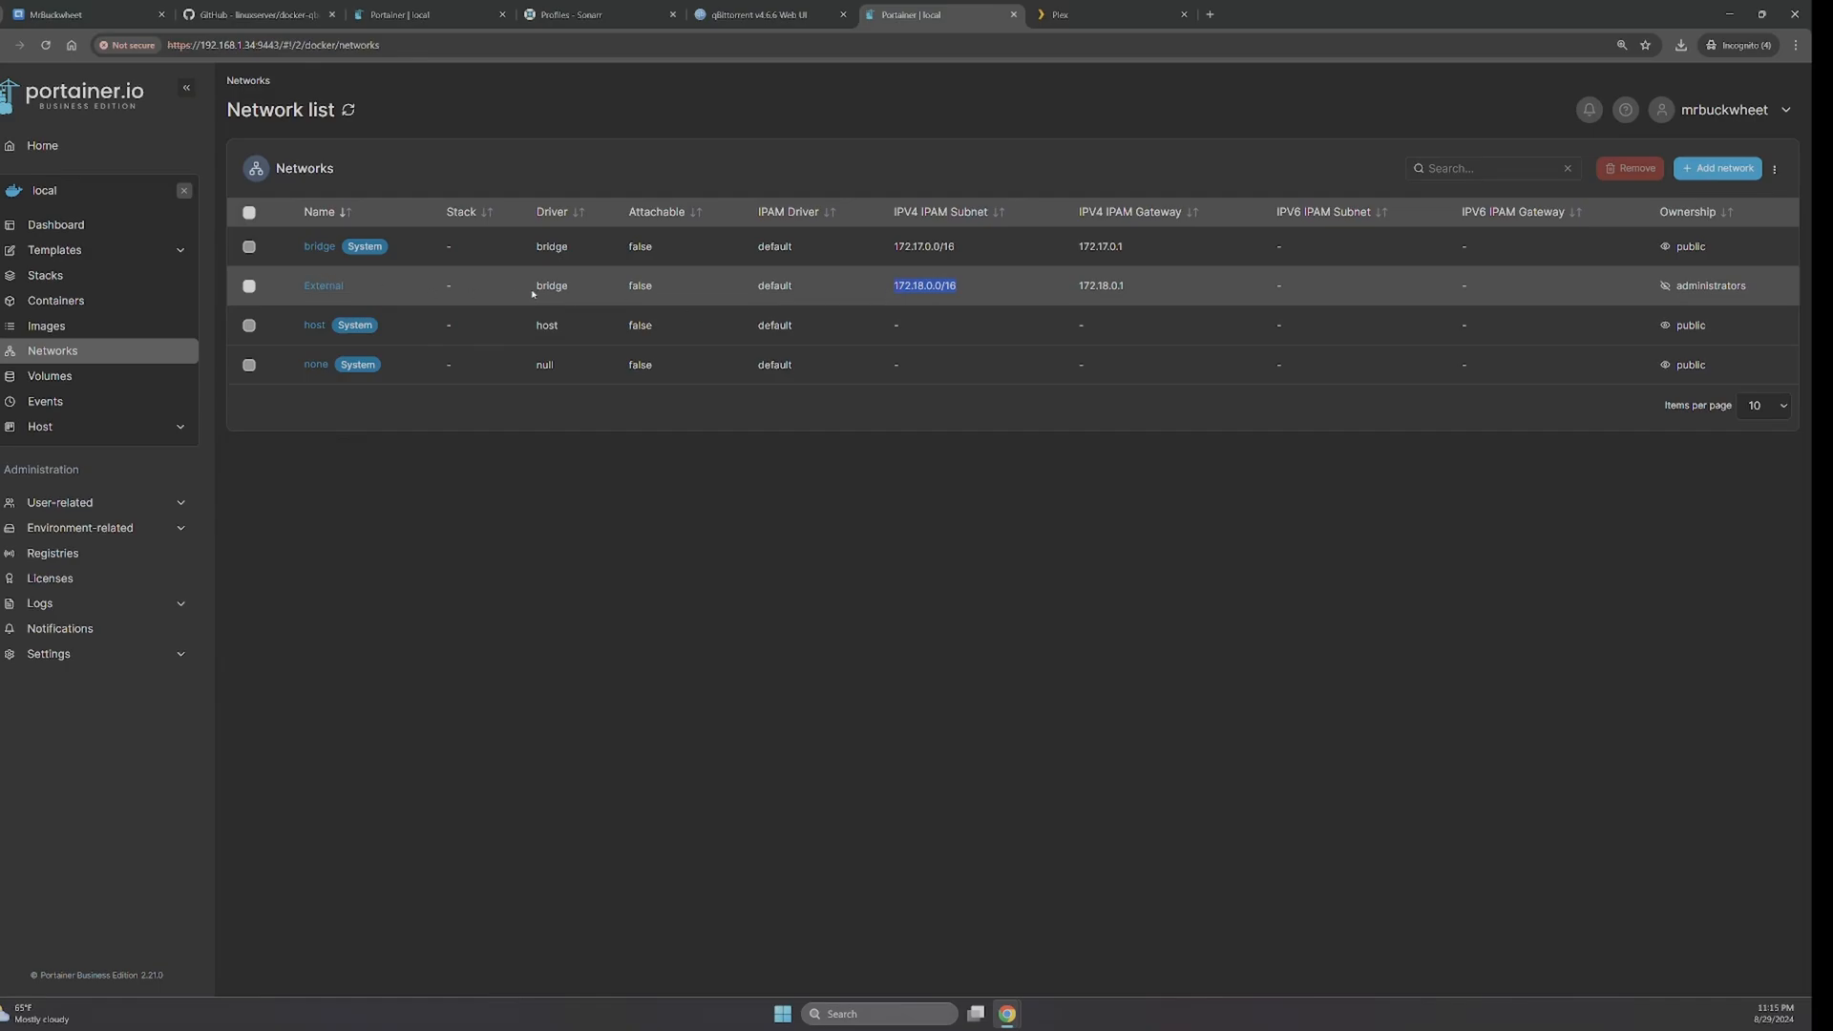
pyautogui.rightClick(937, 286)
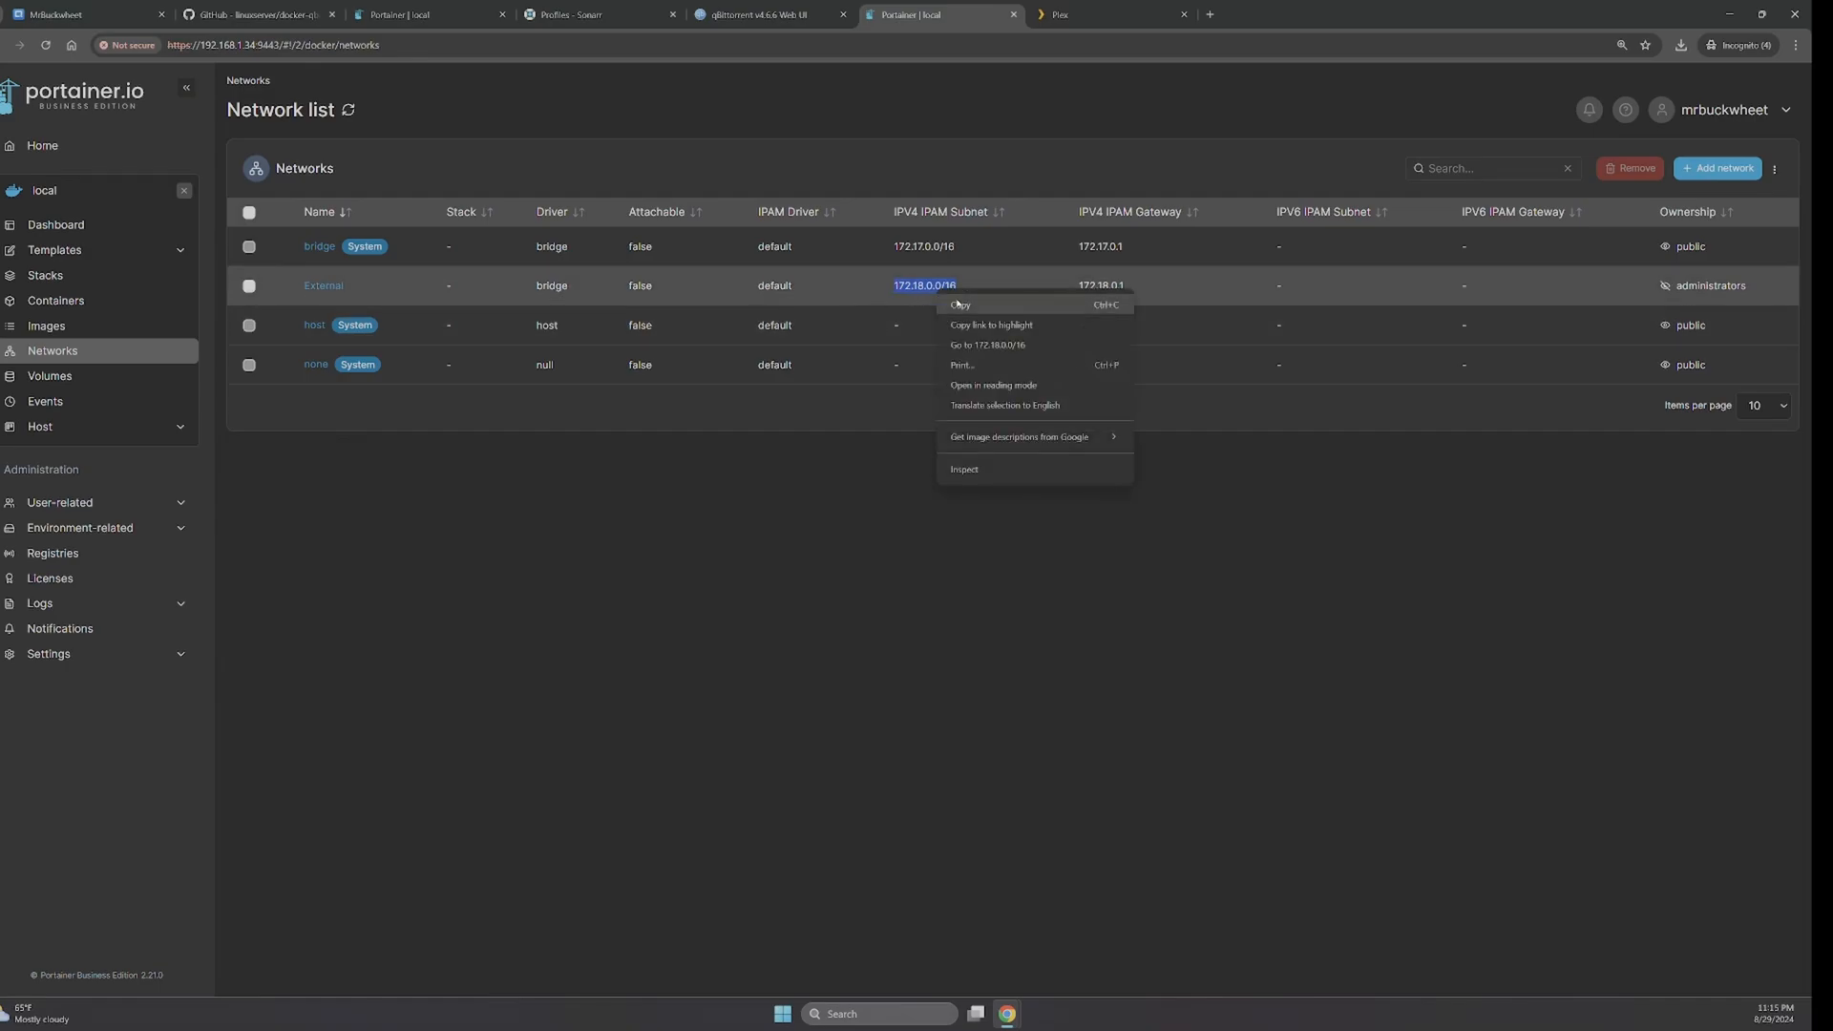
pyautogui.click(957, 299)
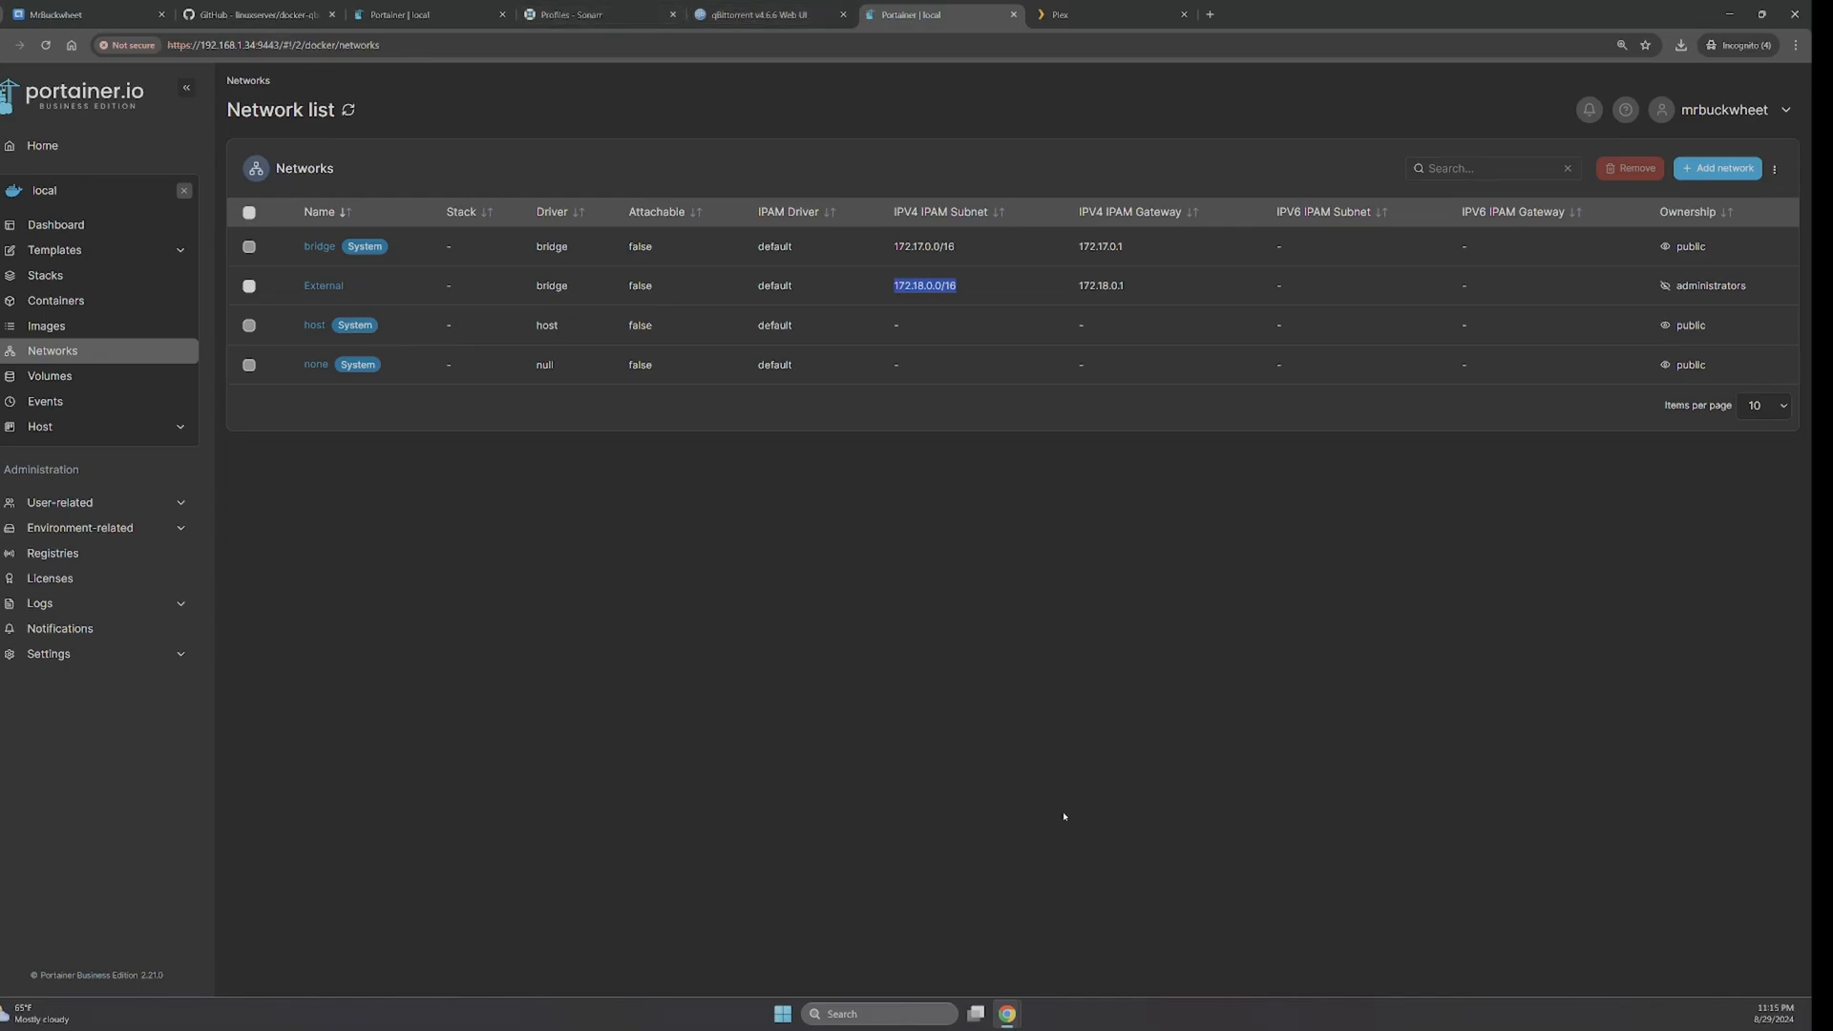
# - In SABnzbd's special settings, append the copied Docker subnet to local_ranges, save the changes and return to the queue page
pyautogui.moveTo(1007, 1013)
pyautogui.click(931, 960)
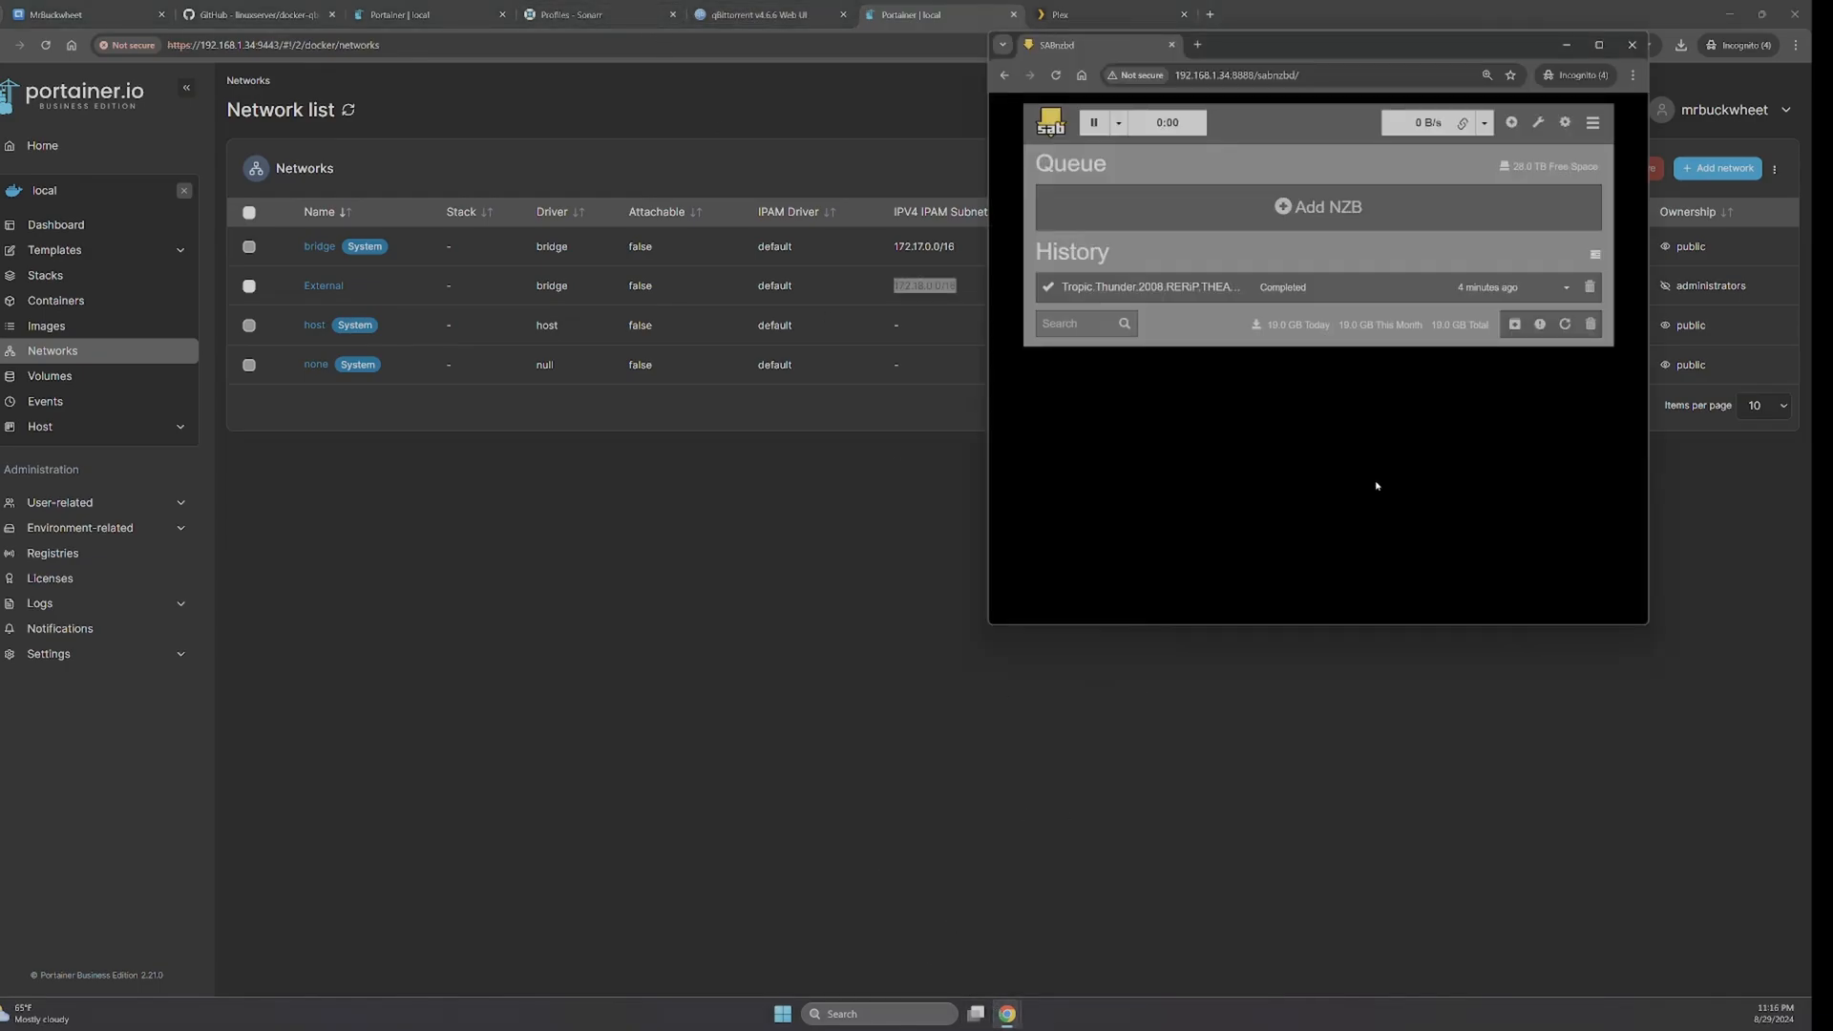
pyautogui.click(1569, 115)
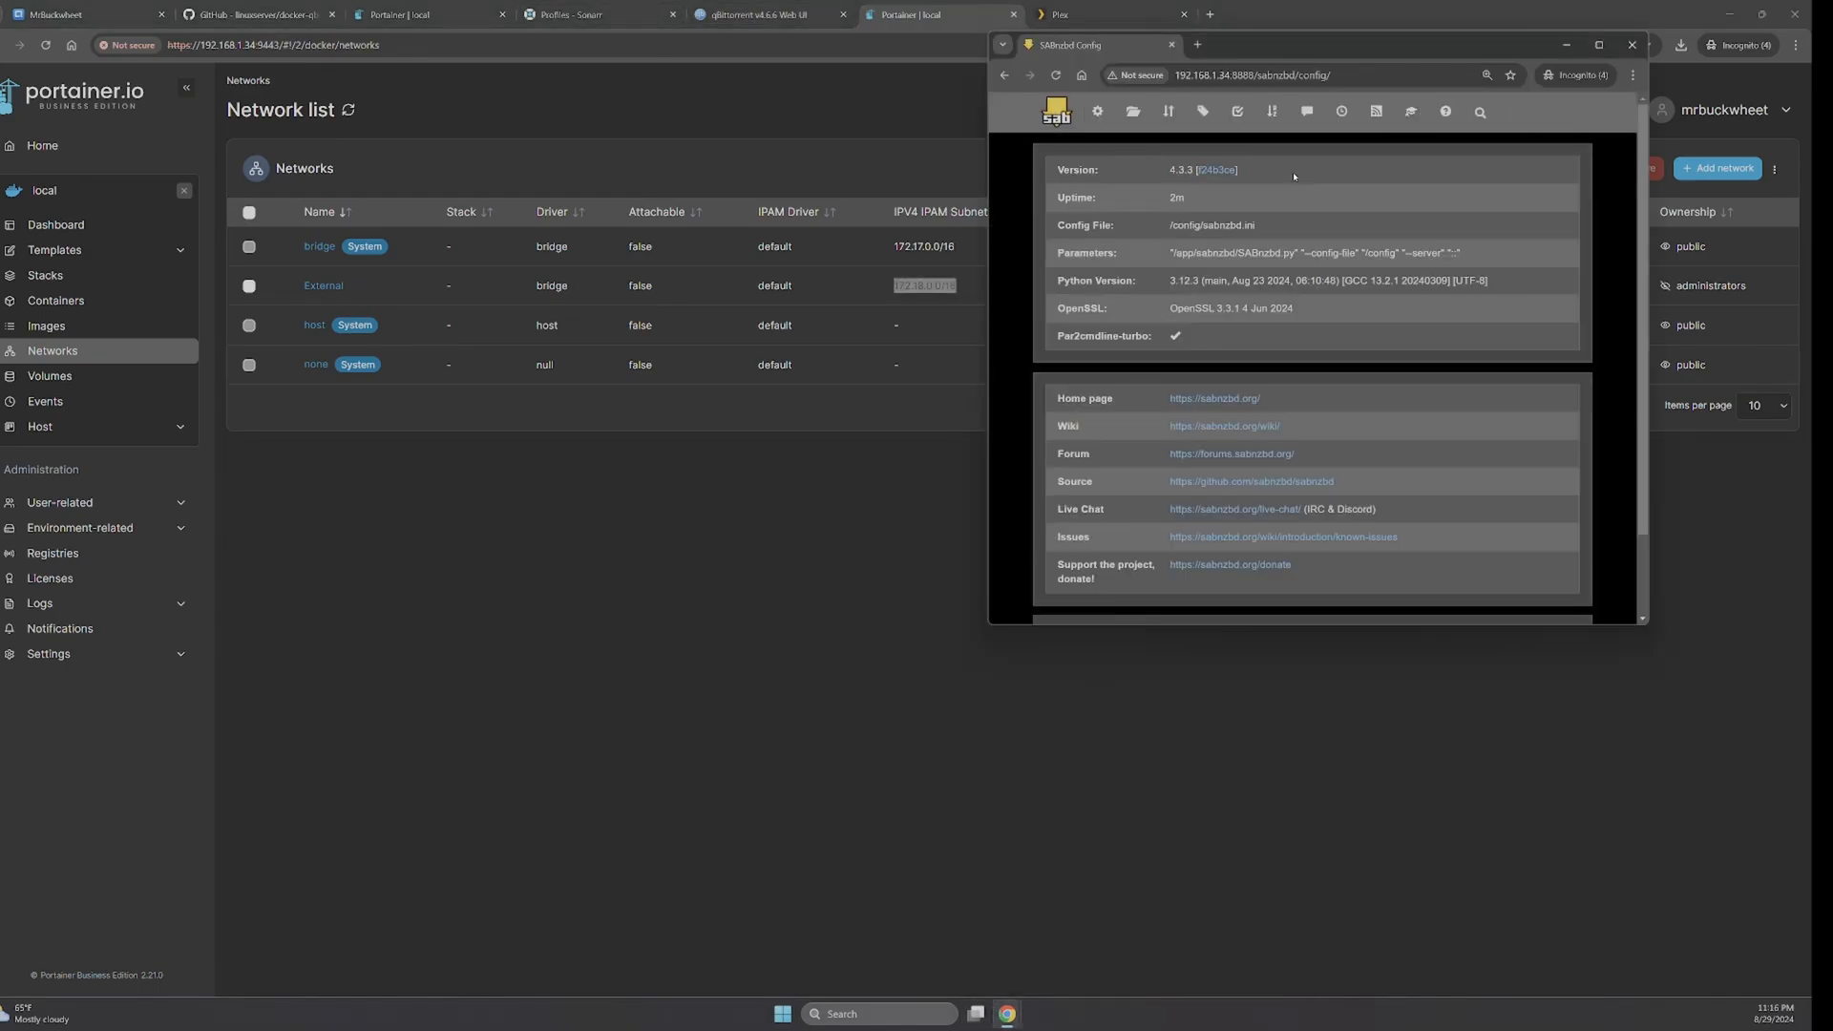
pyautogui.click(1445, 115)
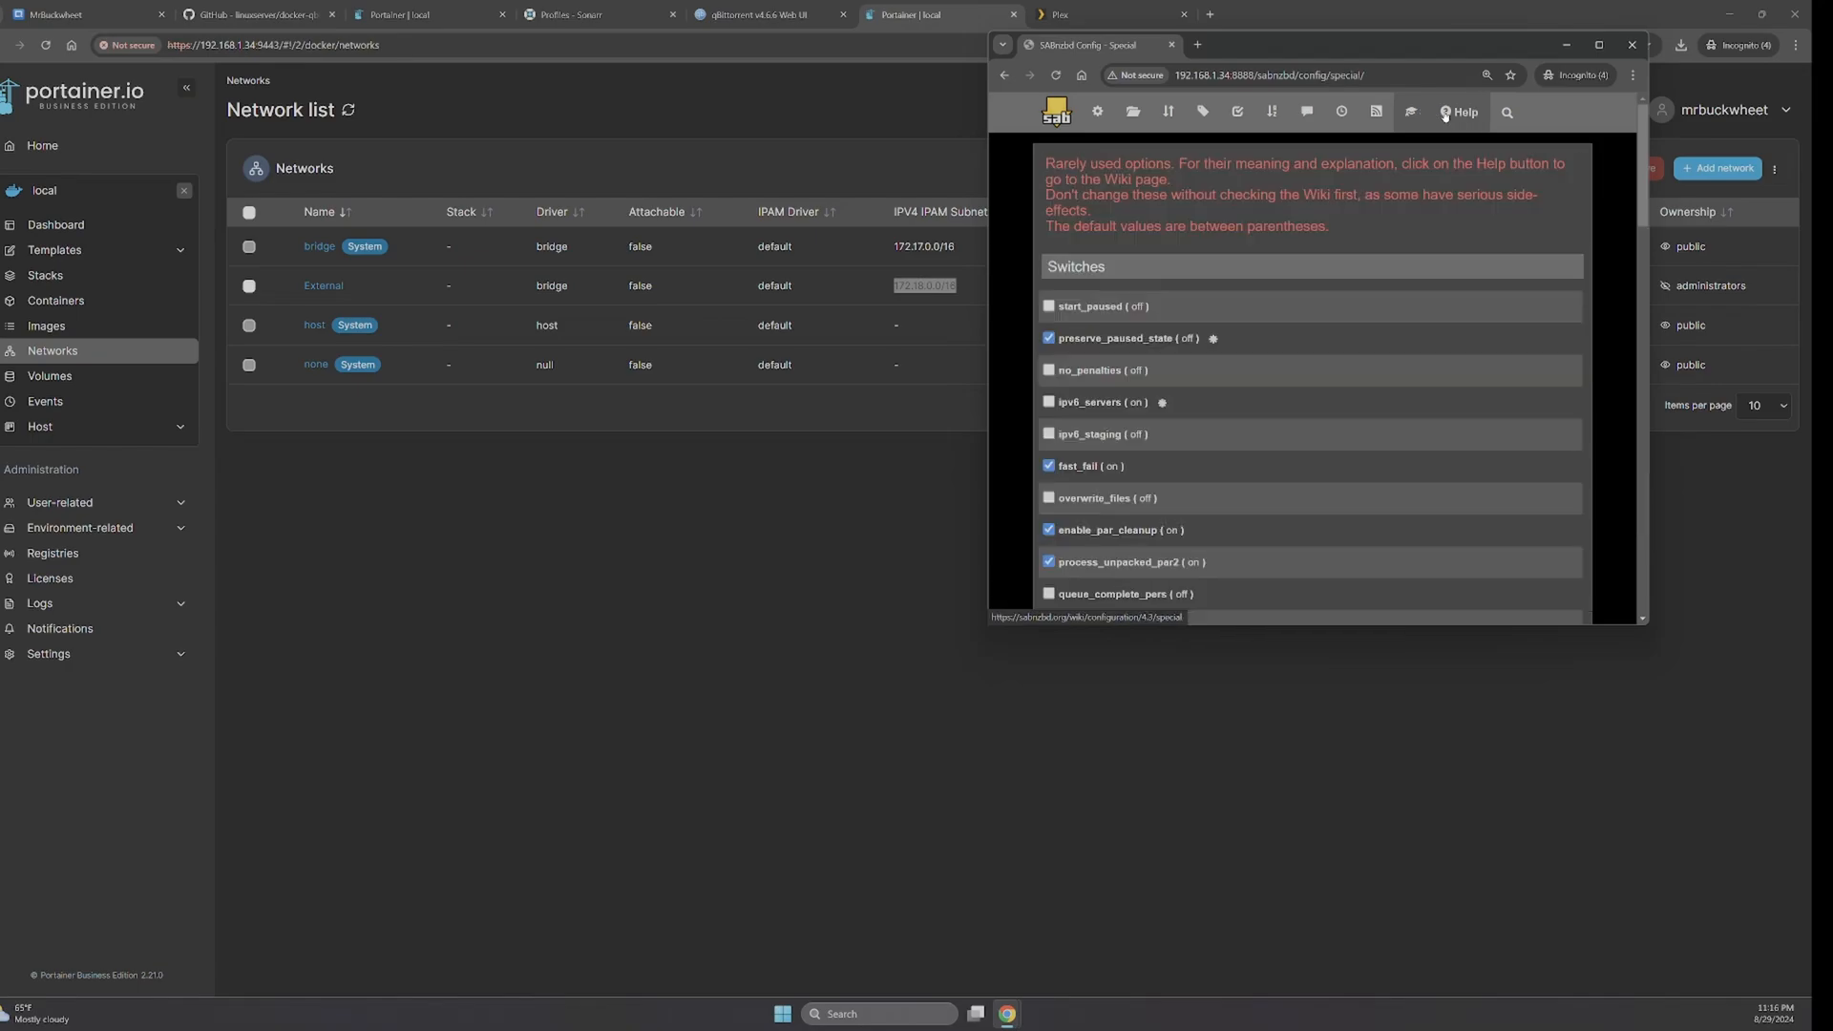
pyautogui.scroll(-10, 1375, 397)
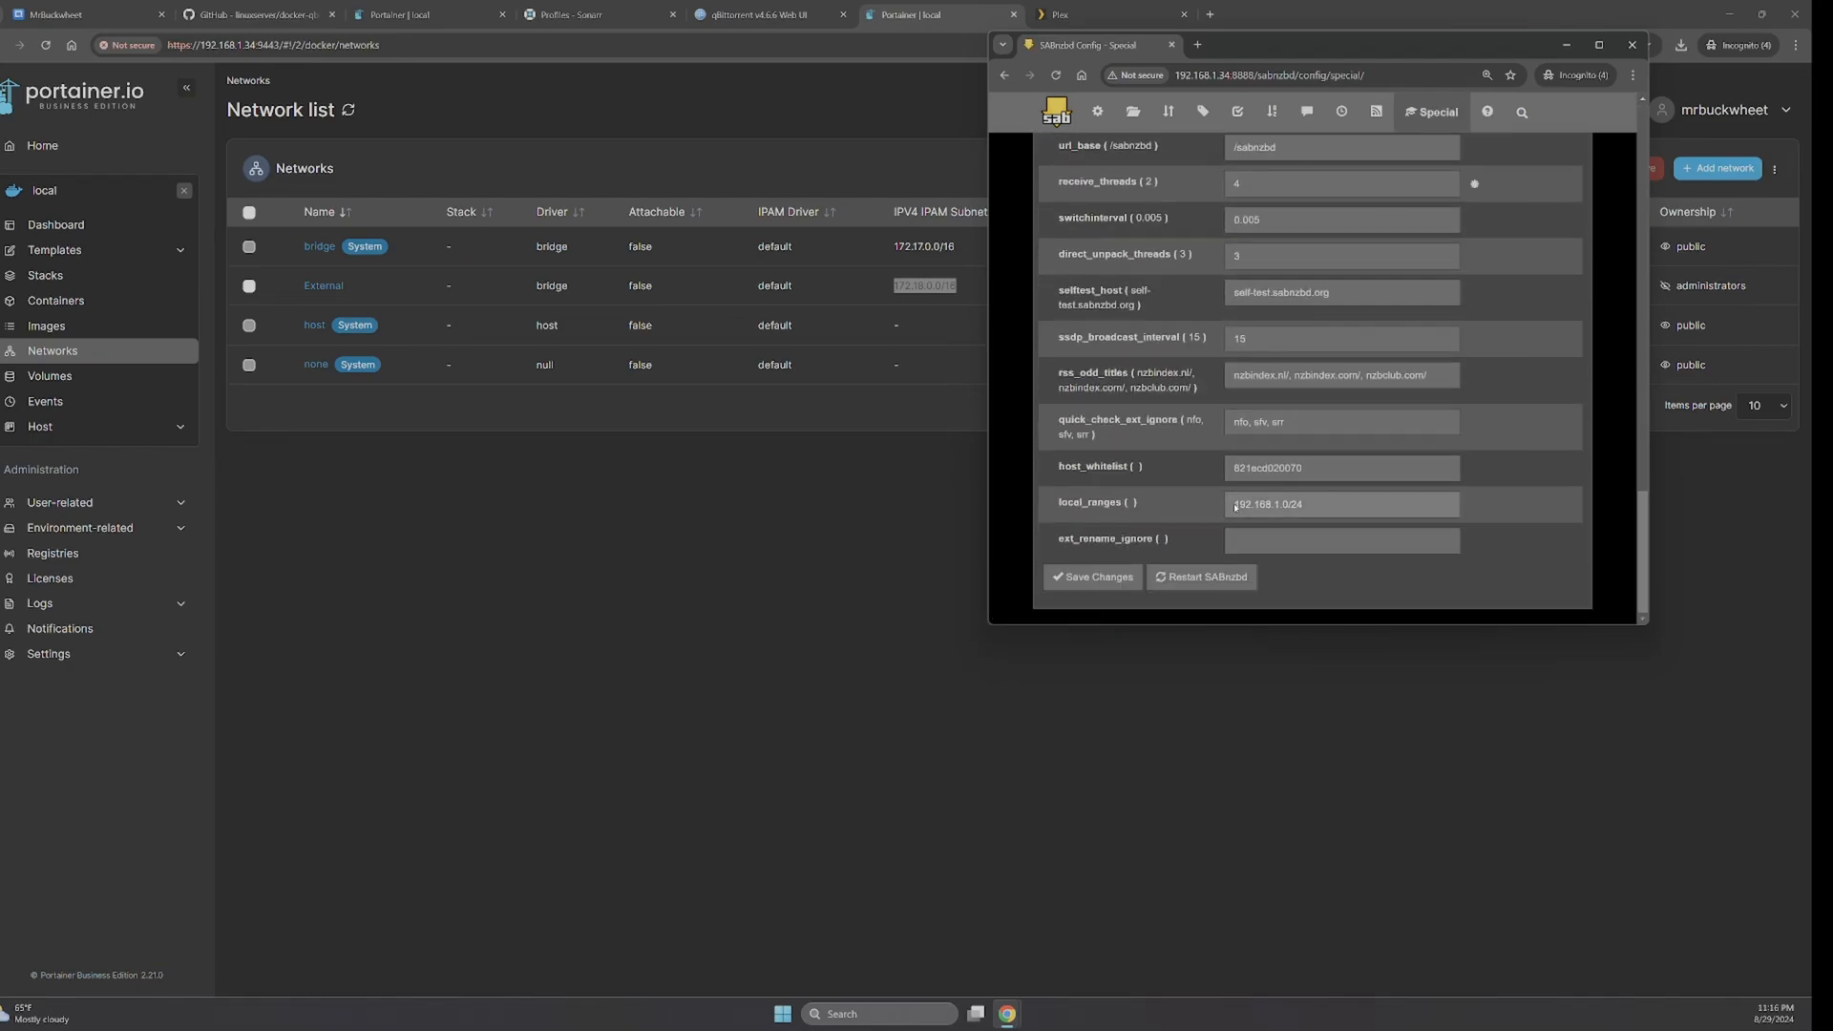
pyautogui.click(1349, 502)
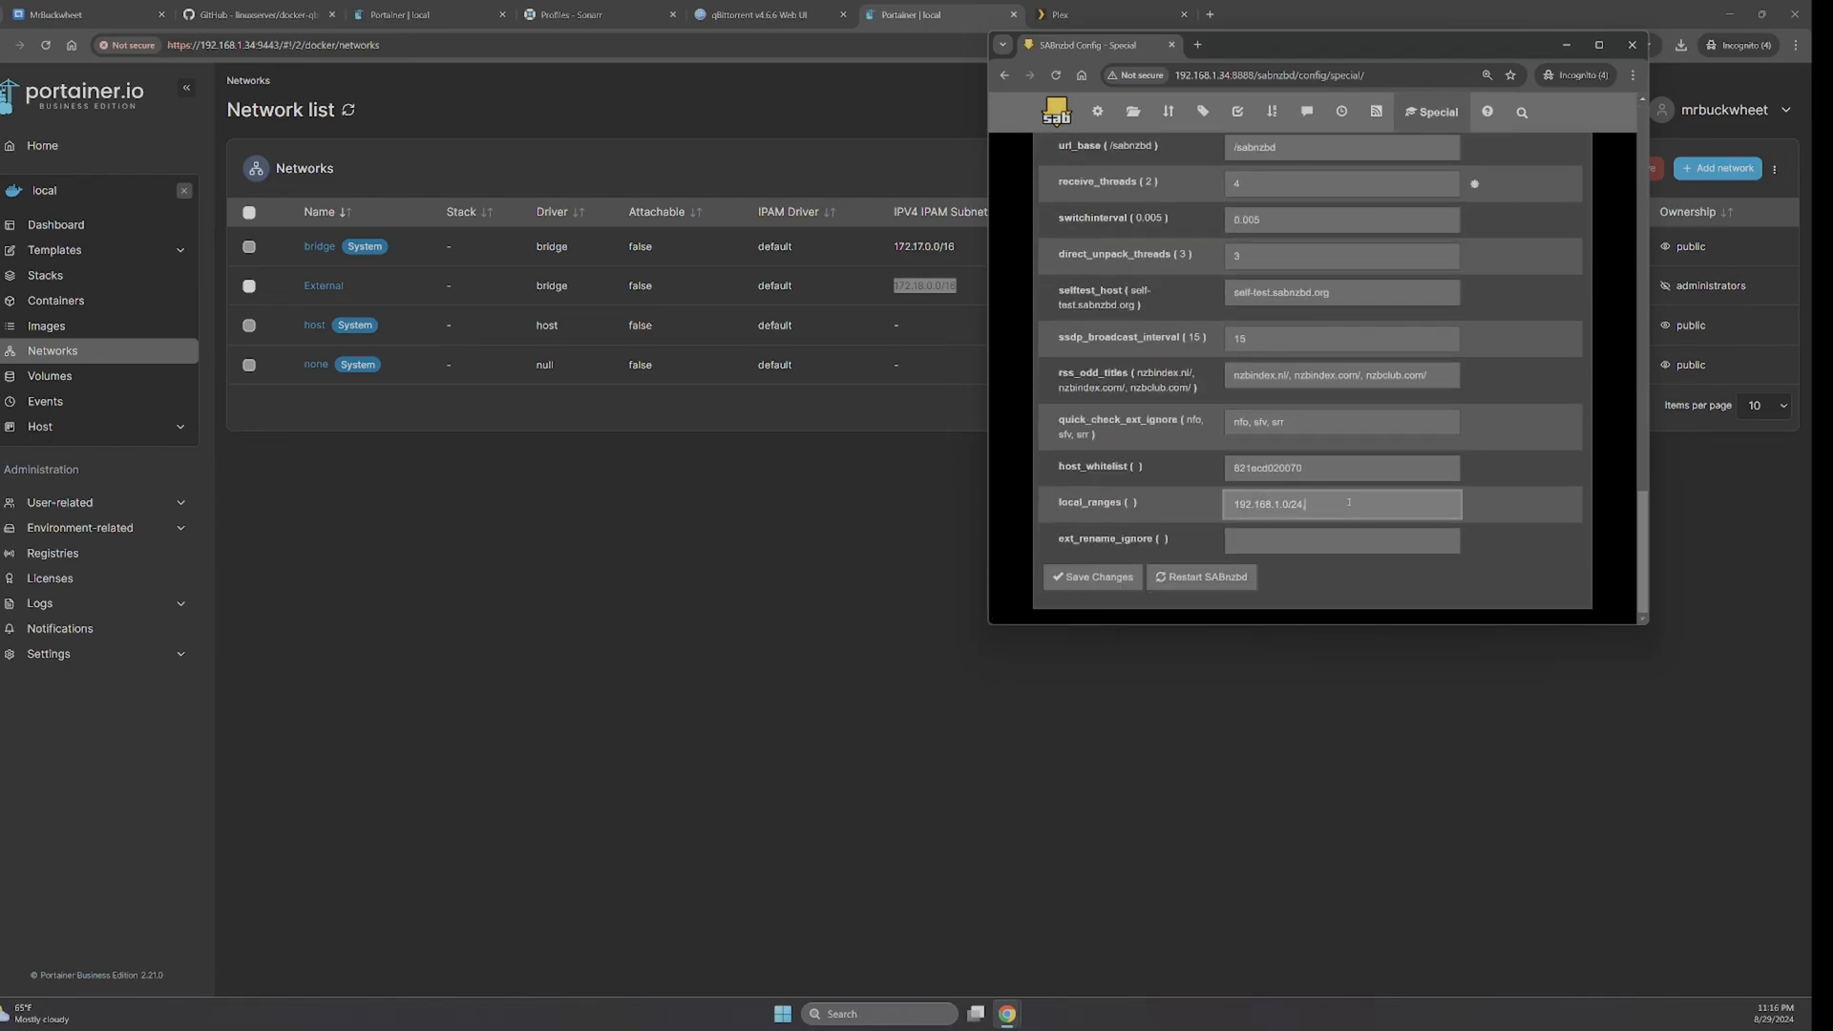
pyautogui.hotkey('ctrl', 'v')
pyautogui.press('BackSpace')
pyautogui.click(1087, 578)
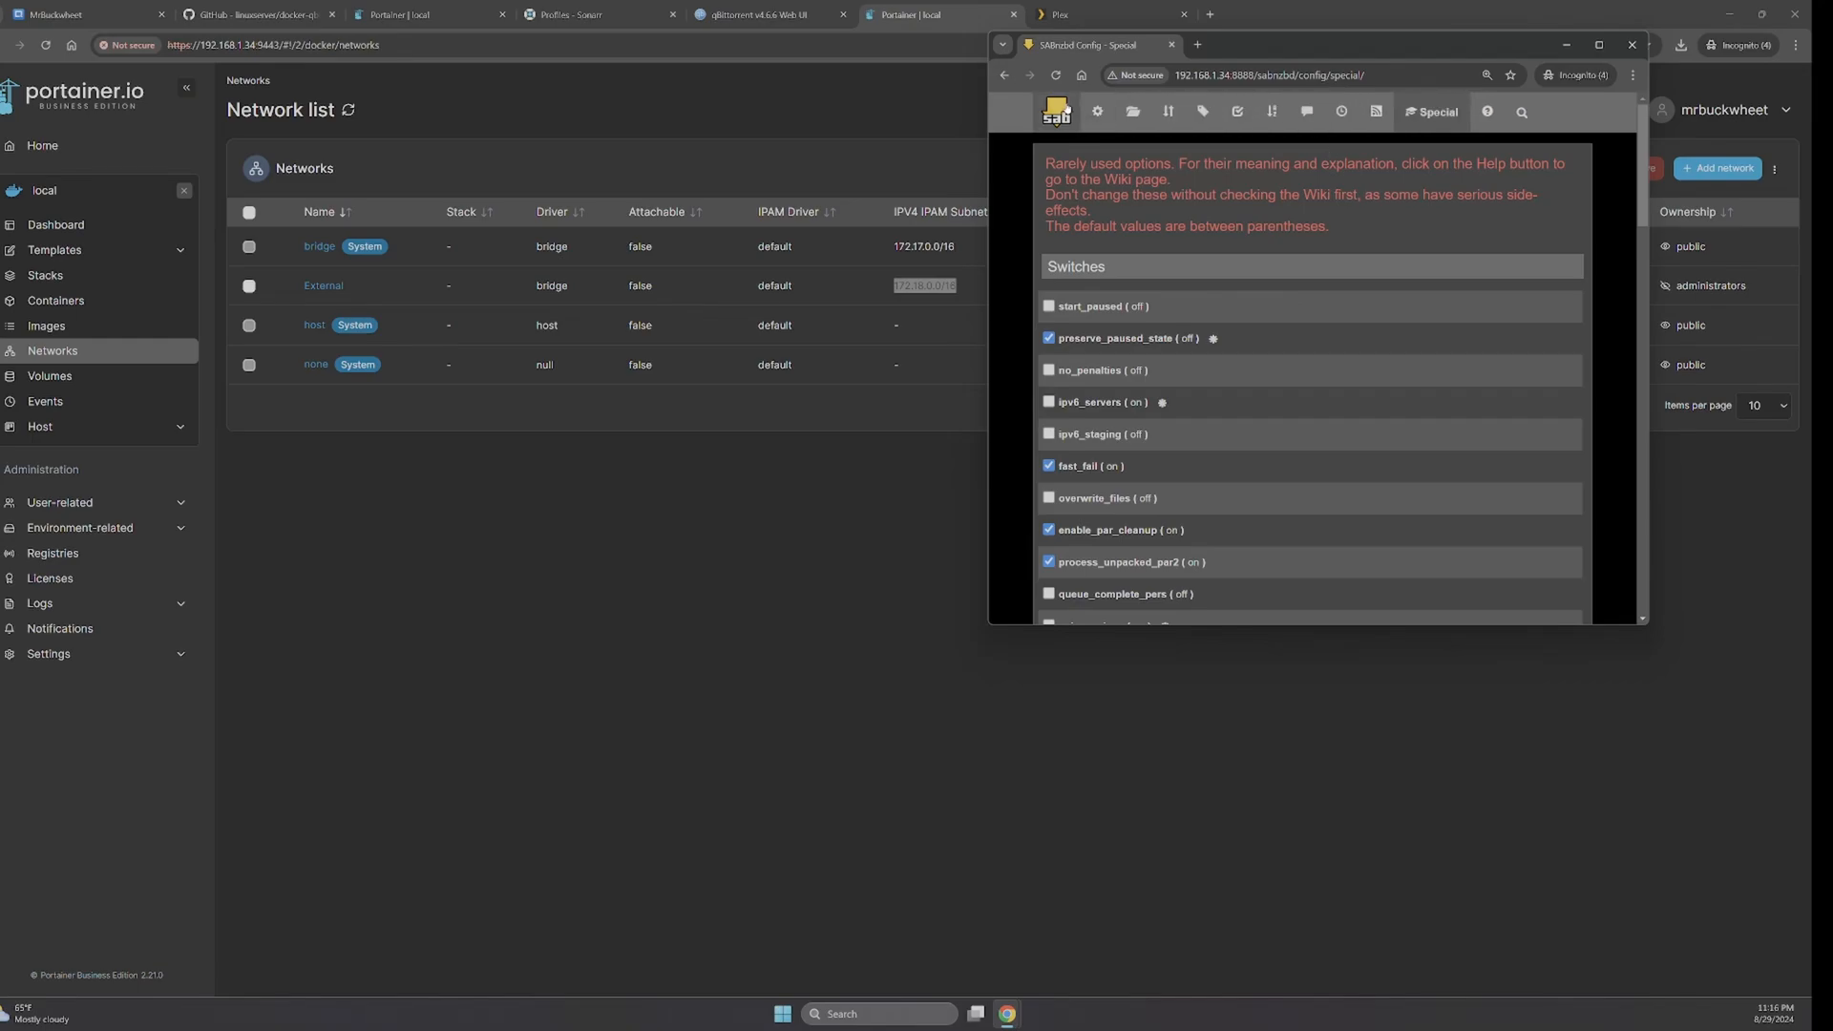
pyautogui.click(1069, 110)
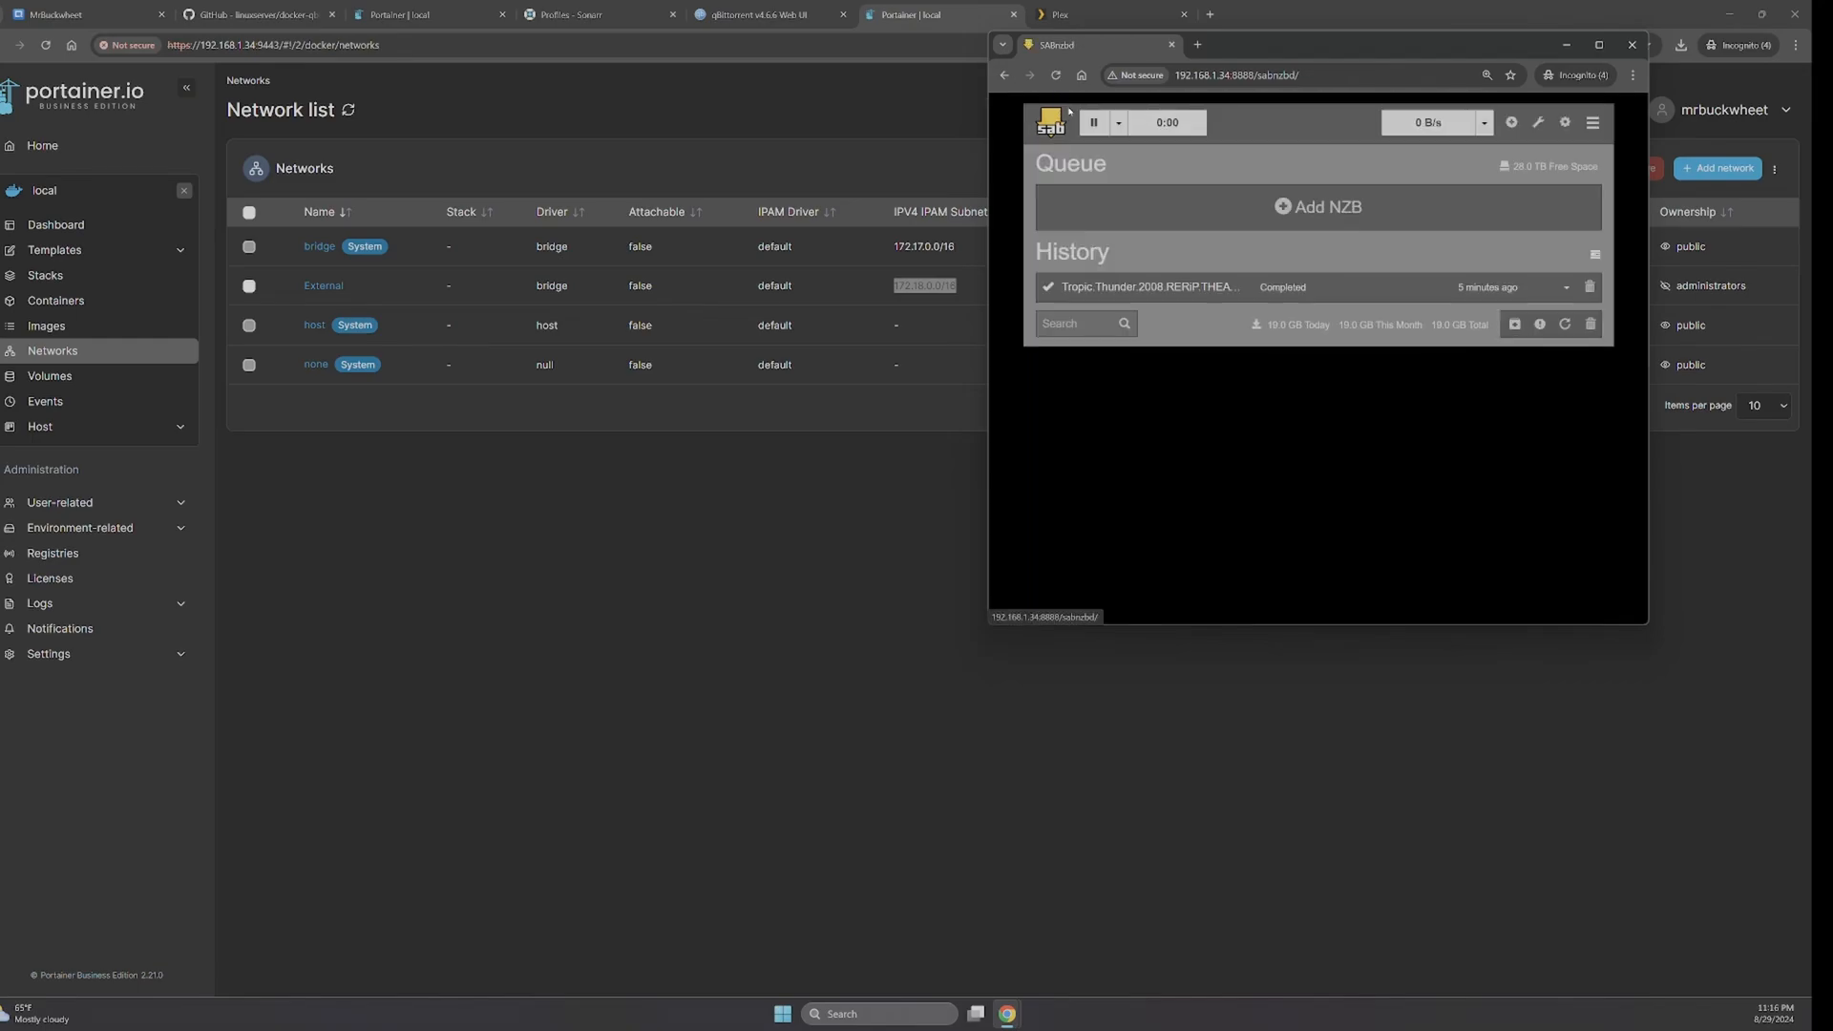
# - Bring the Radarr window back and check its activity queue
pyautogui.click(852, 155)
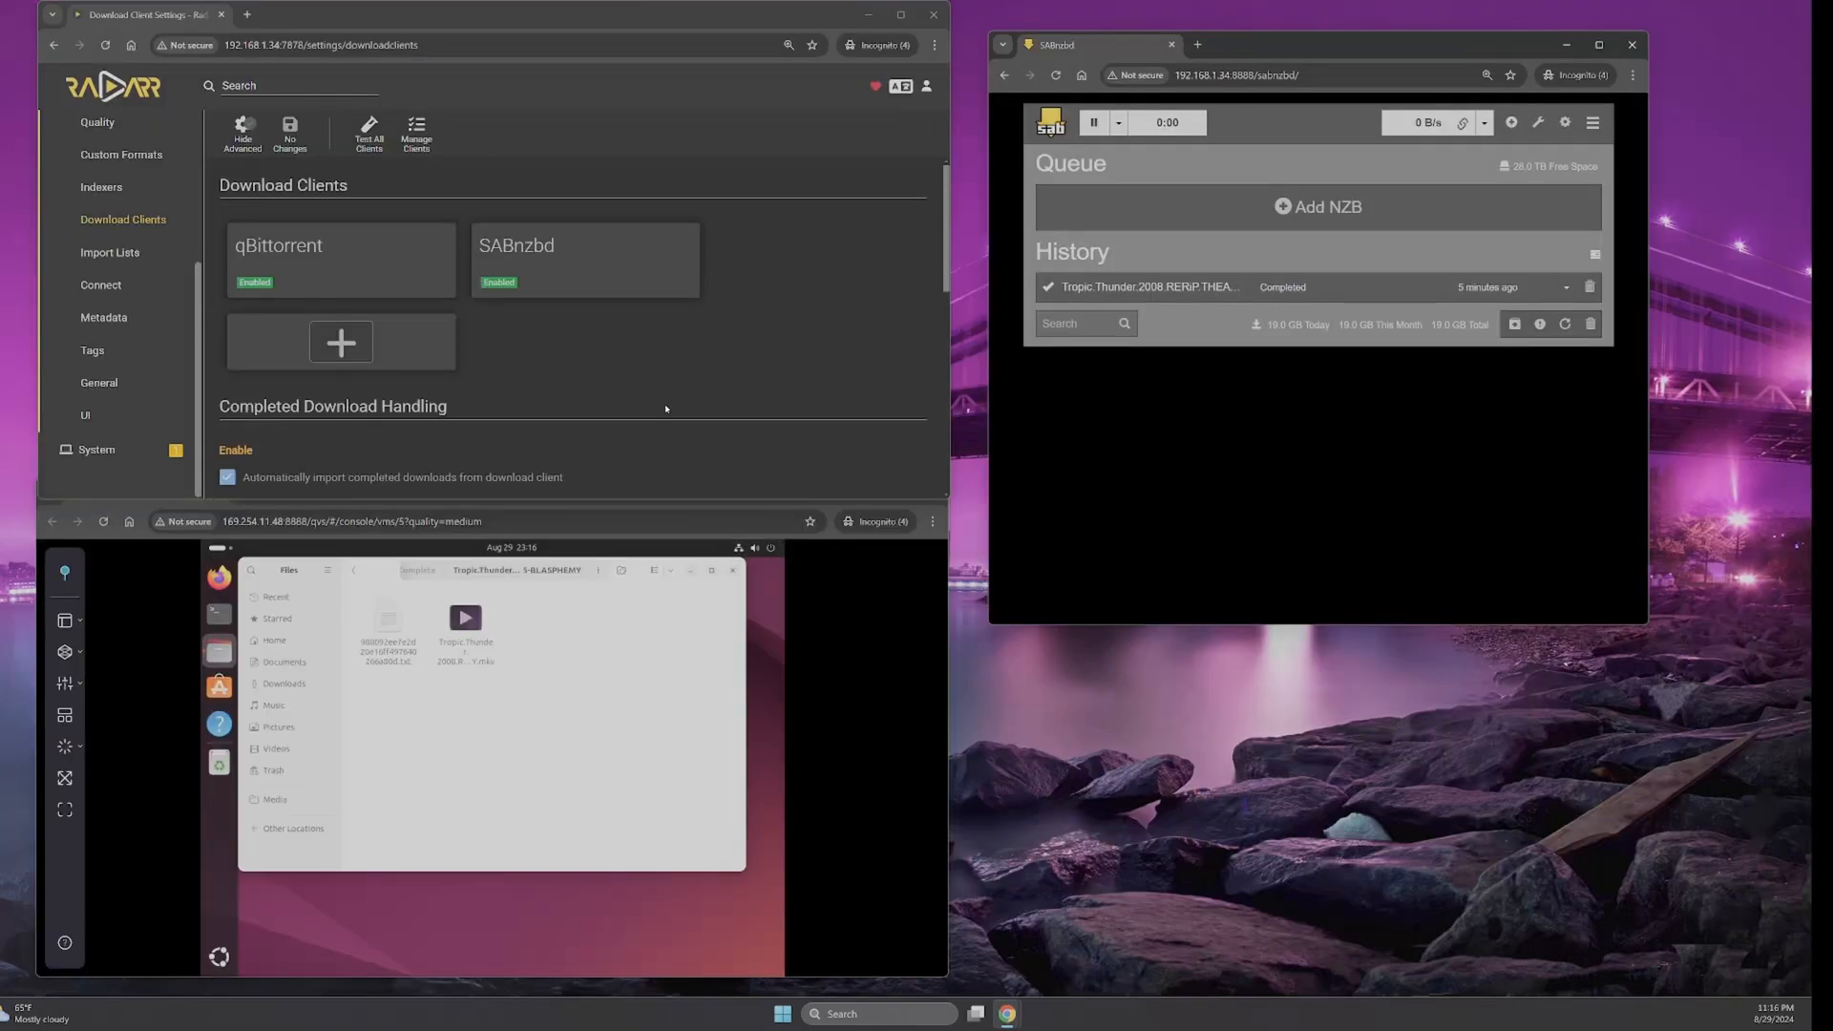
pyautogui.click(105, 133)
pyautogui.scroll(3, 124, 210)
pyautogui.click(103, 199)
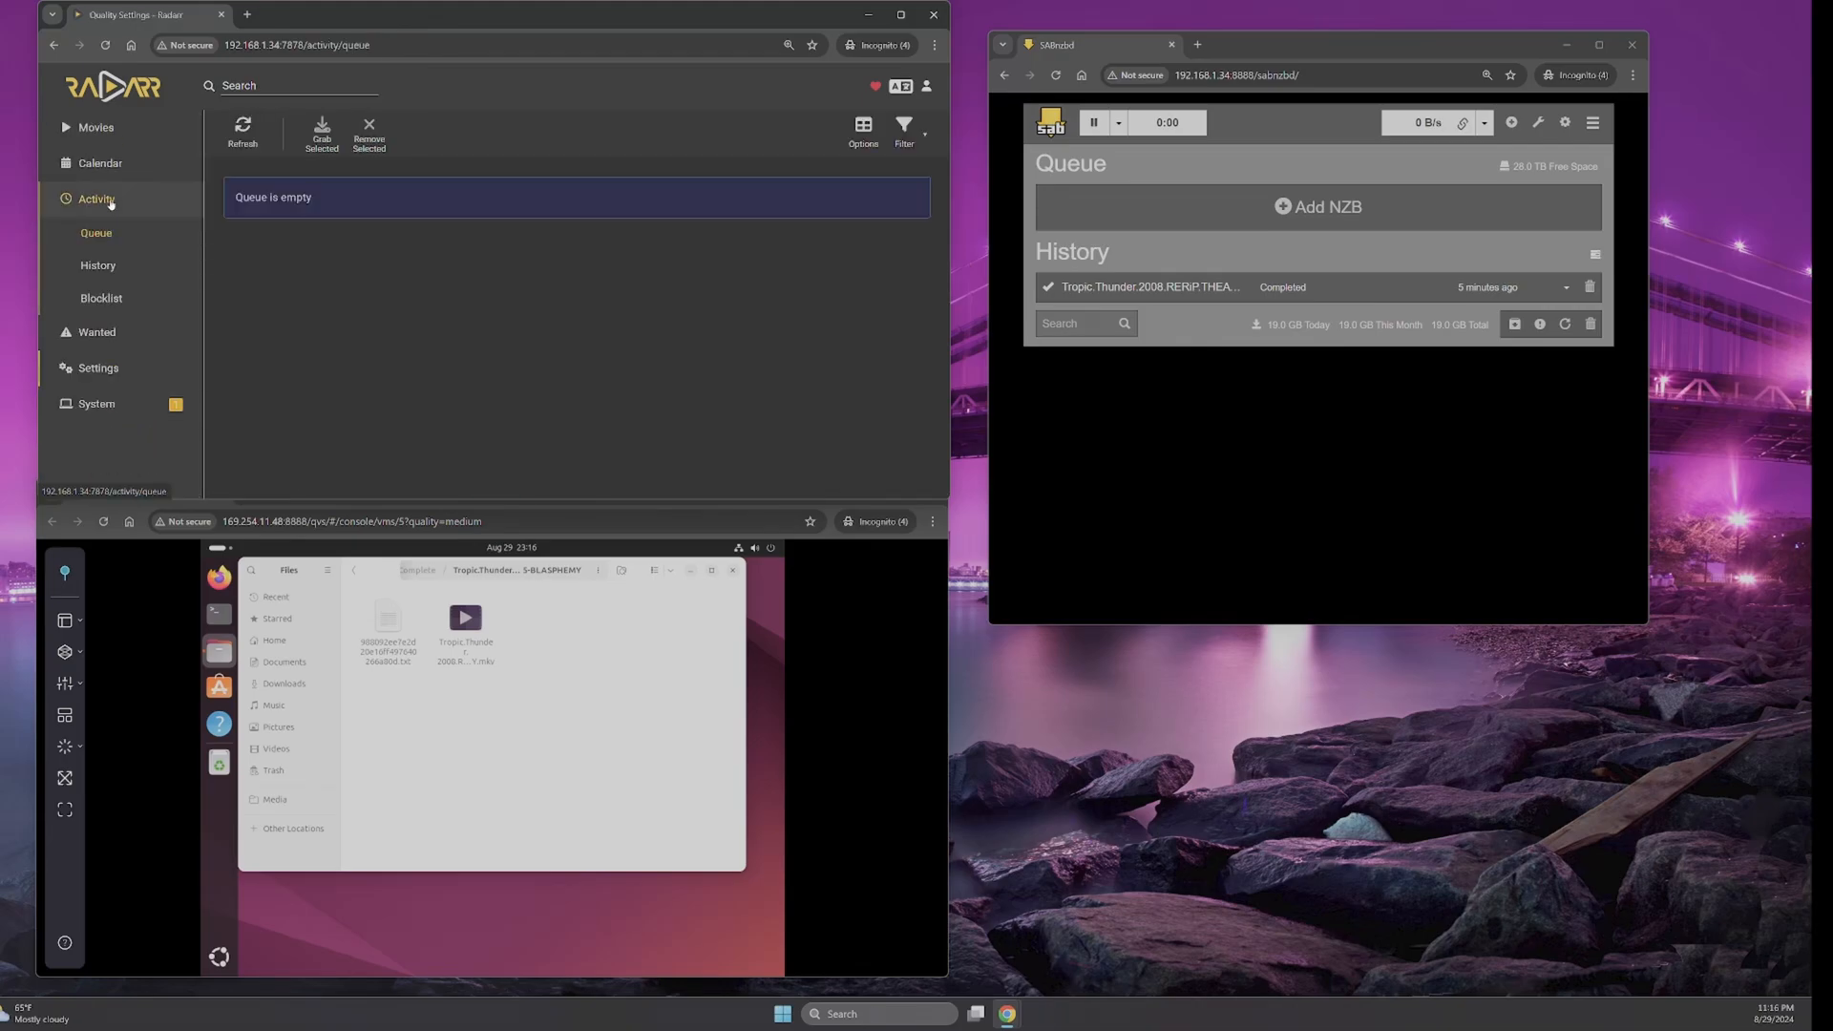
# - Test and save the SABnzbd download client in Radarr's settings, and refresh the activity queue
pyautogui.click(114, 367)
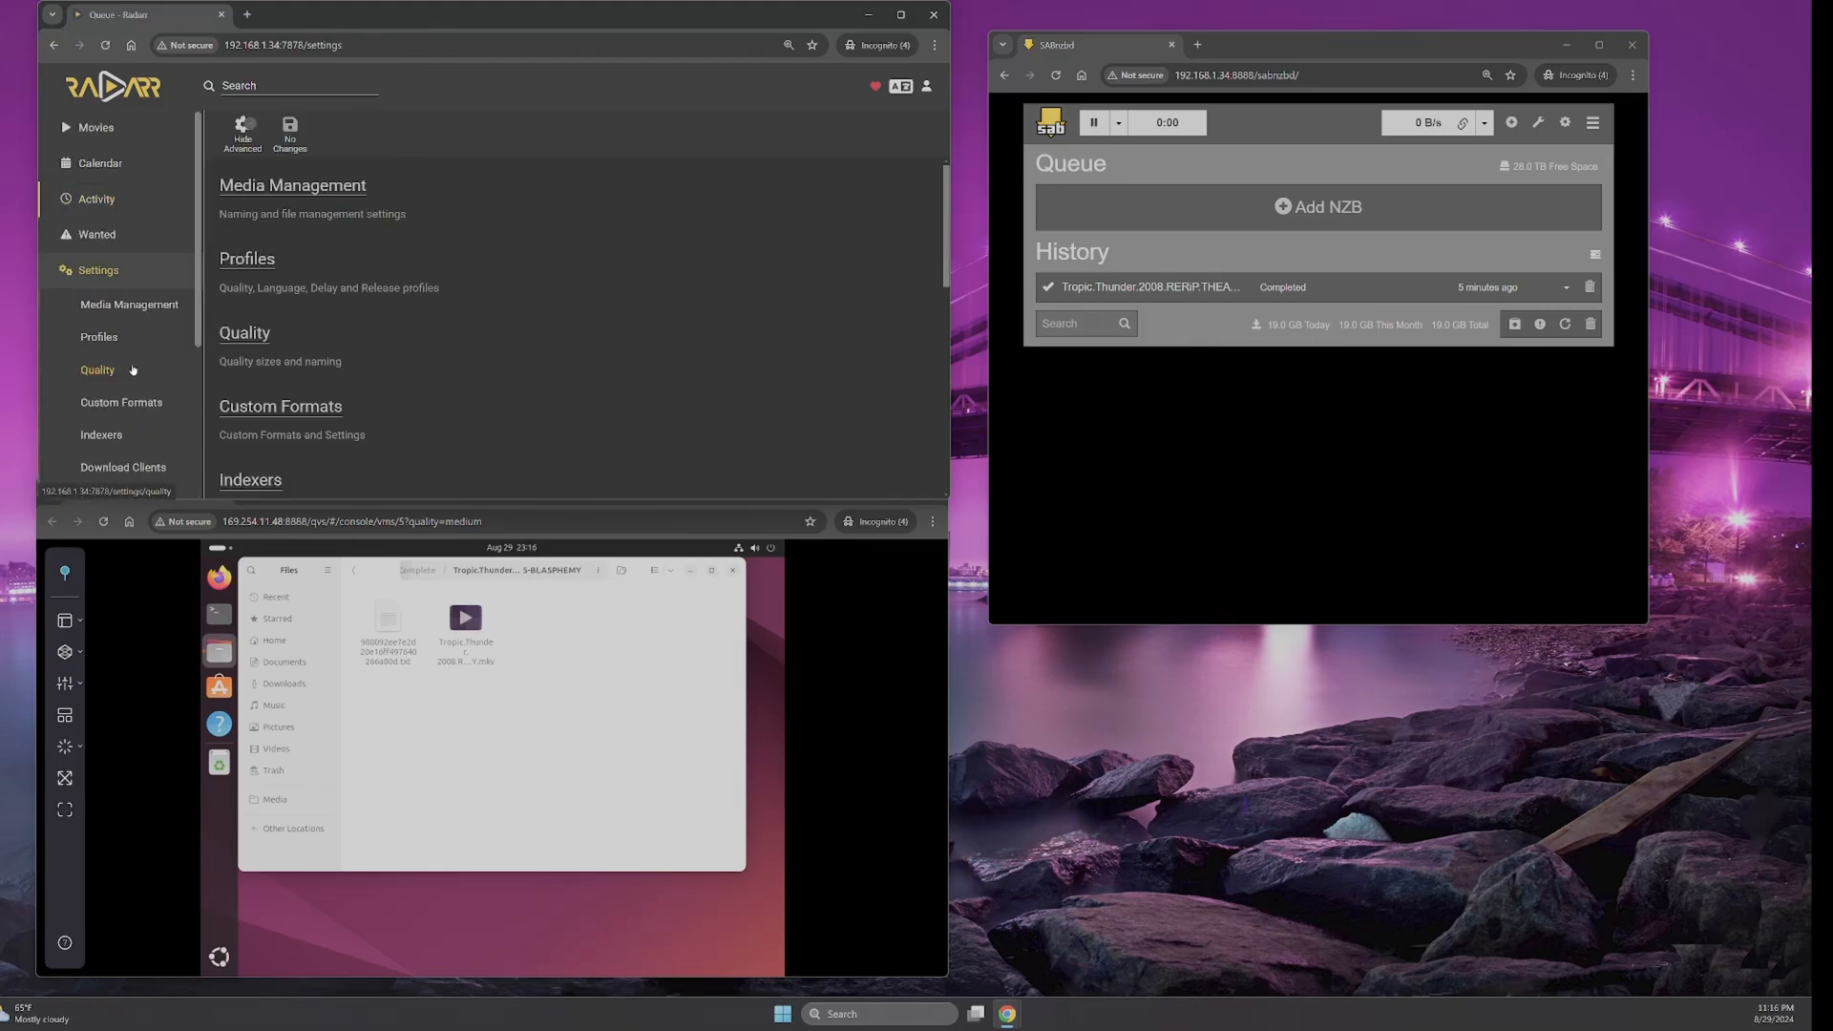
pyautogui.click(277, 263)
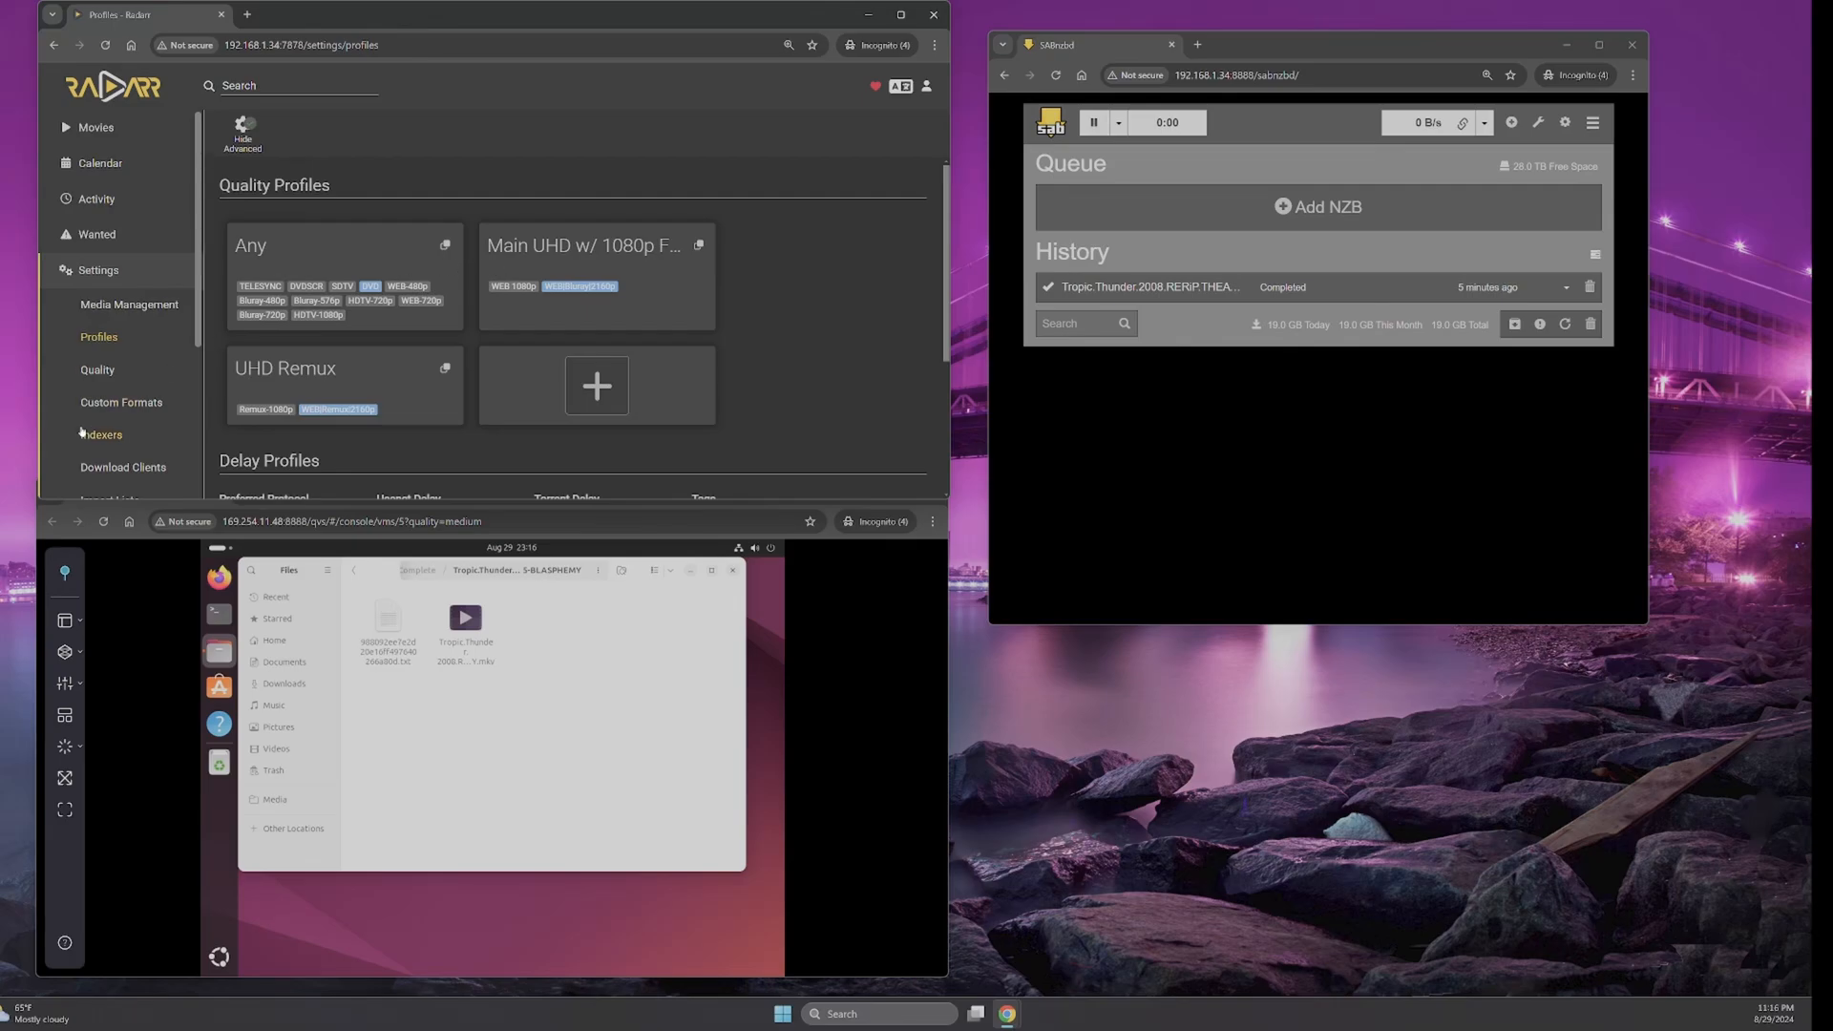
pyautogui.click(114, 468)
pyautogui.click(567, 233)
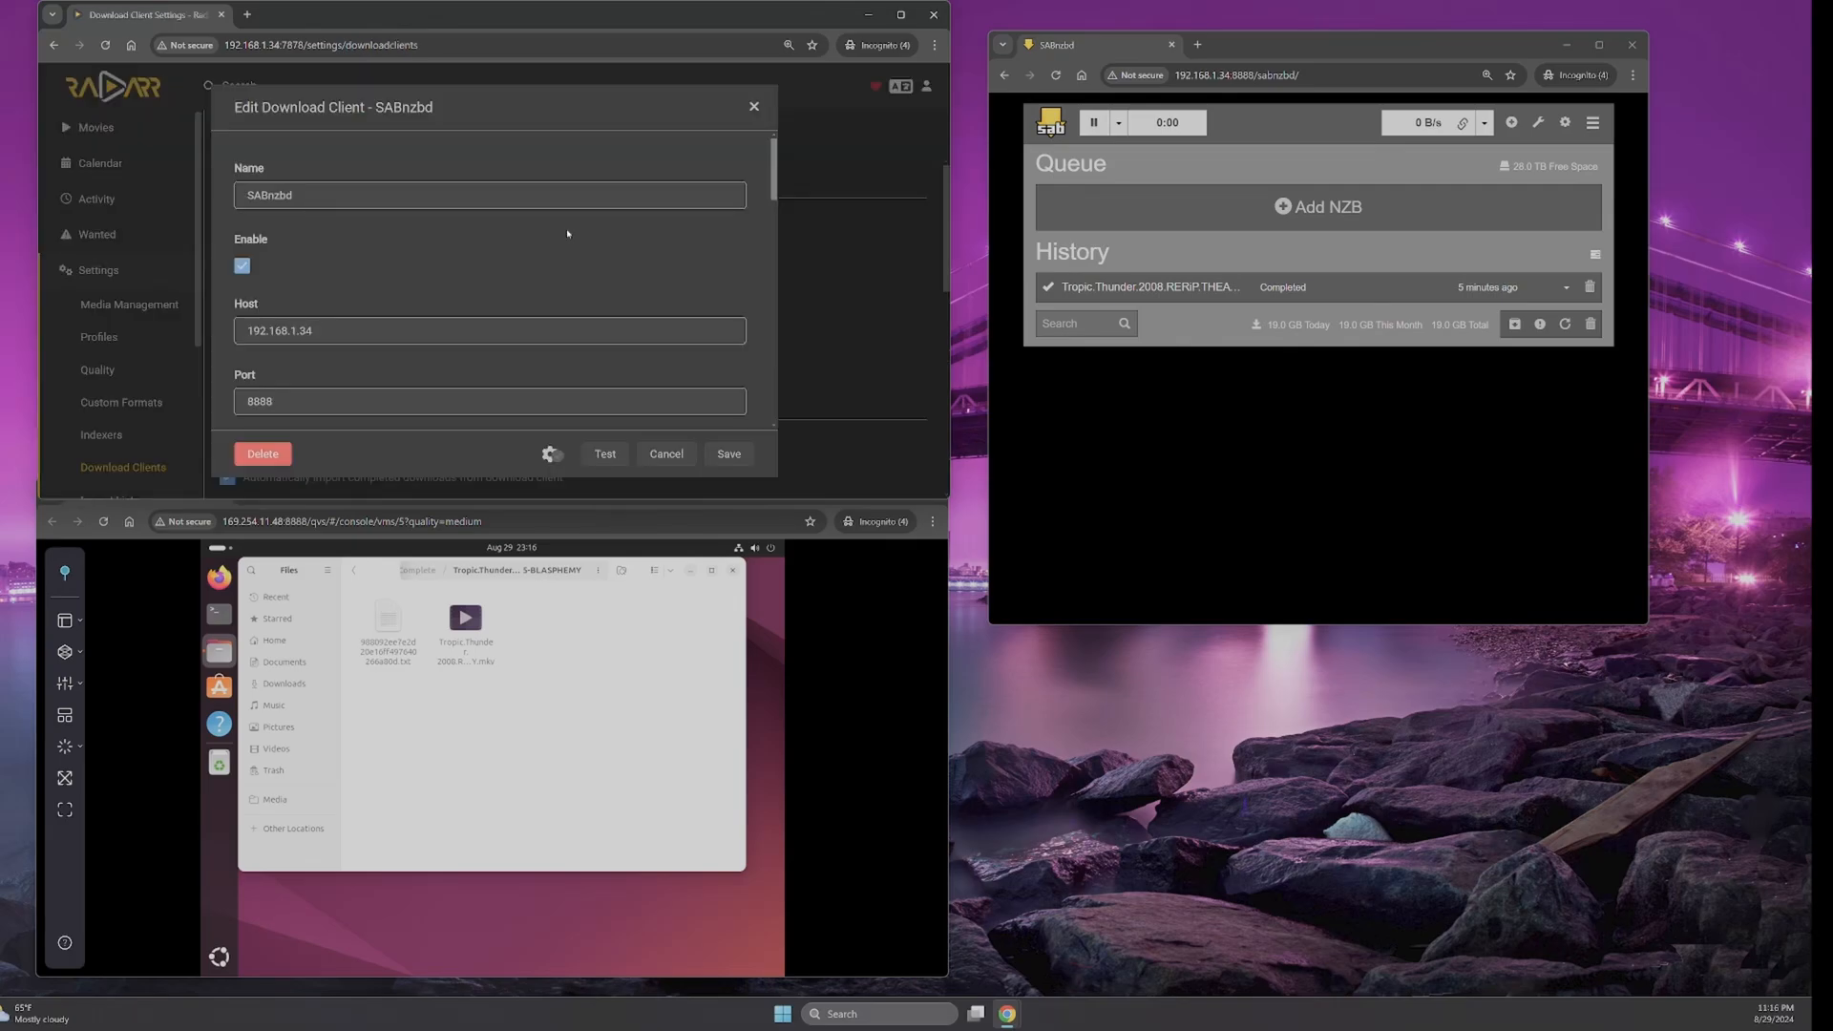
pyautogui.click(604, 455)
pyautogui.click(727, 454)
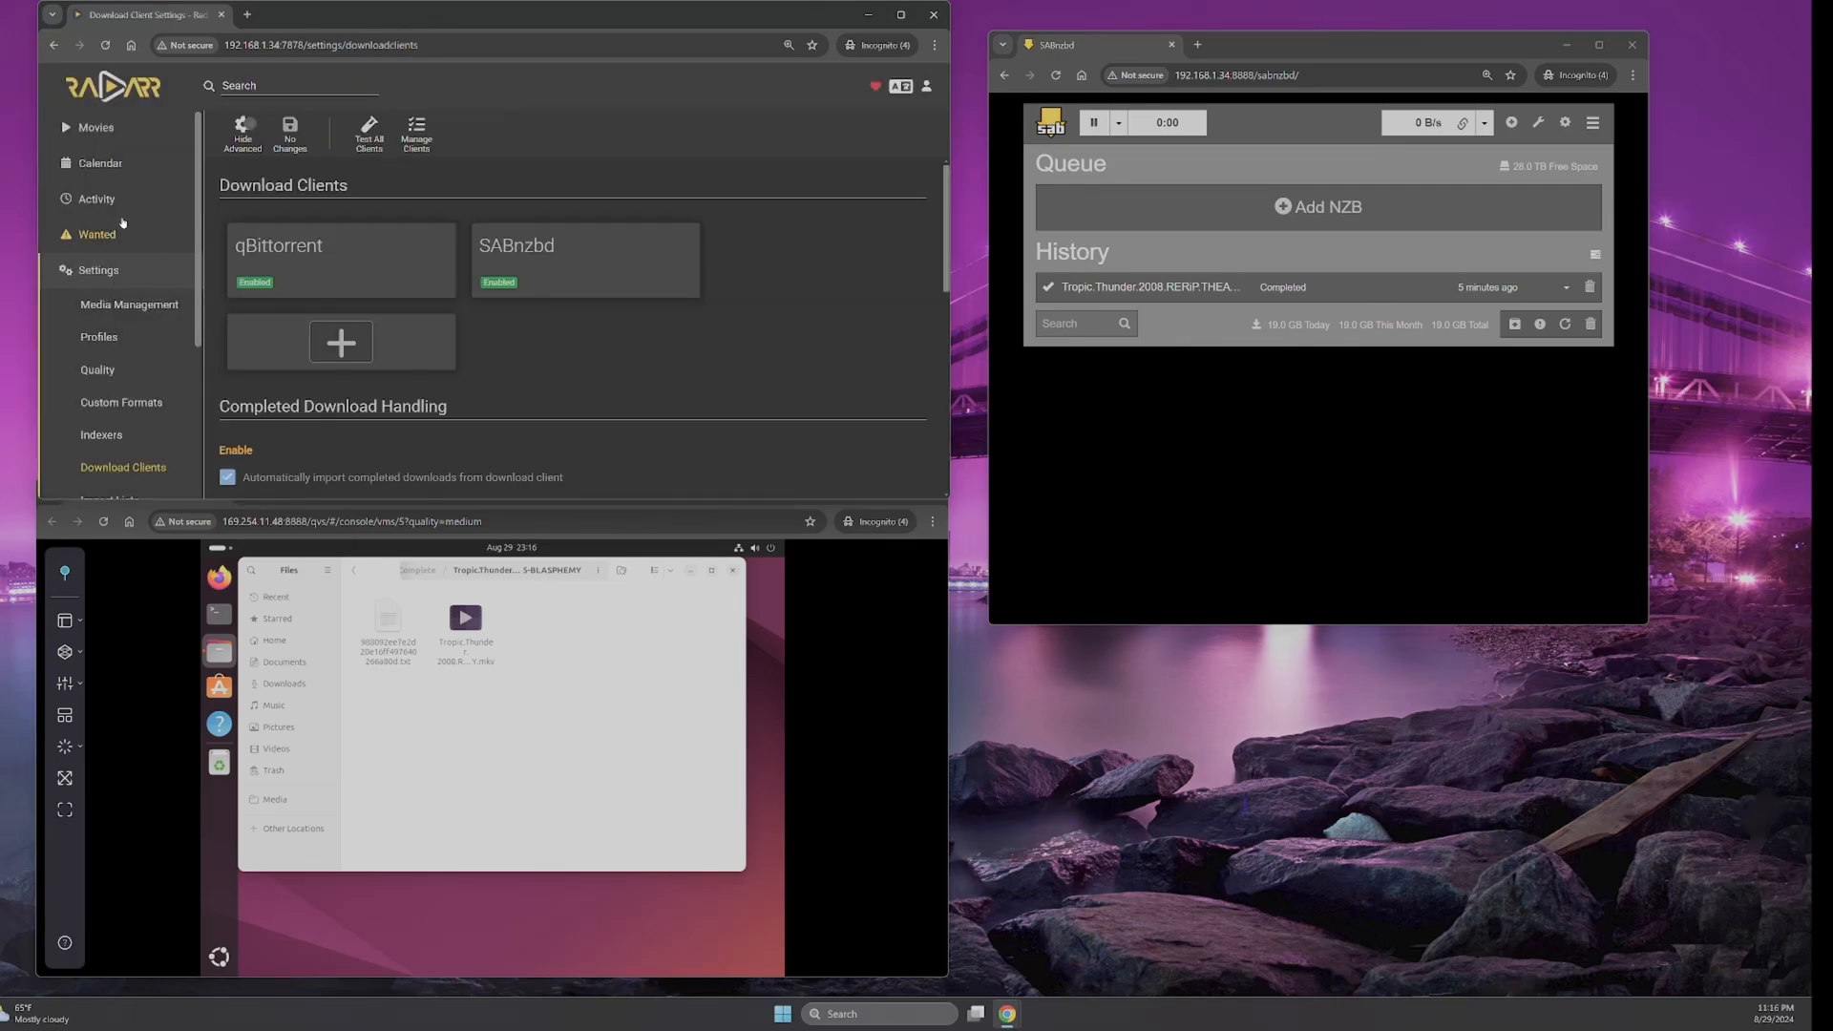
pyautogui.click(96, 198)
pyautogui.click(234, 140)
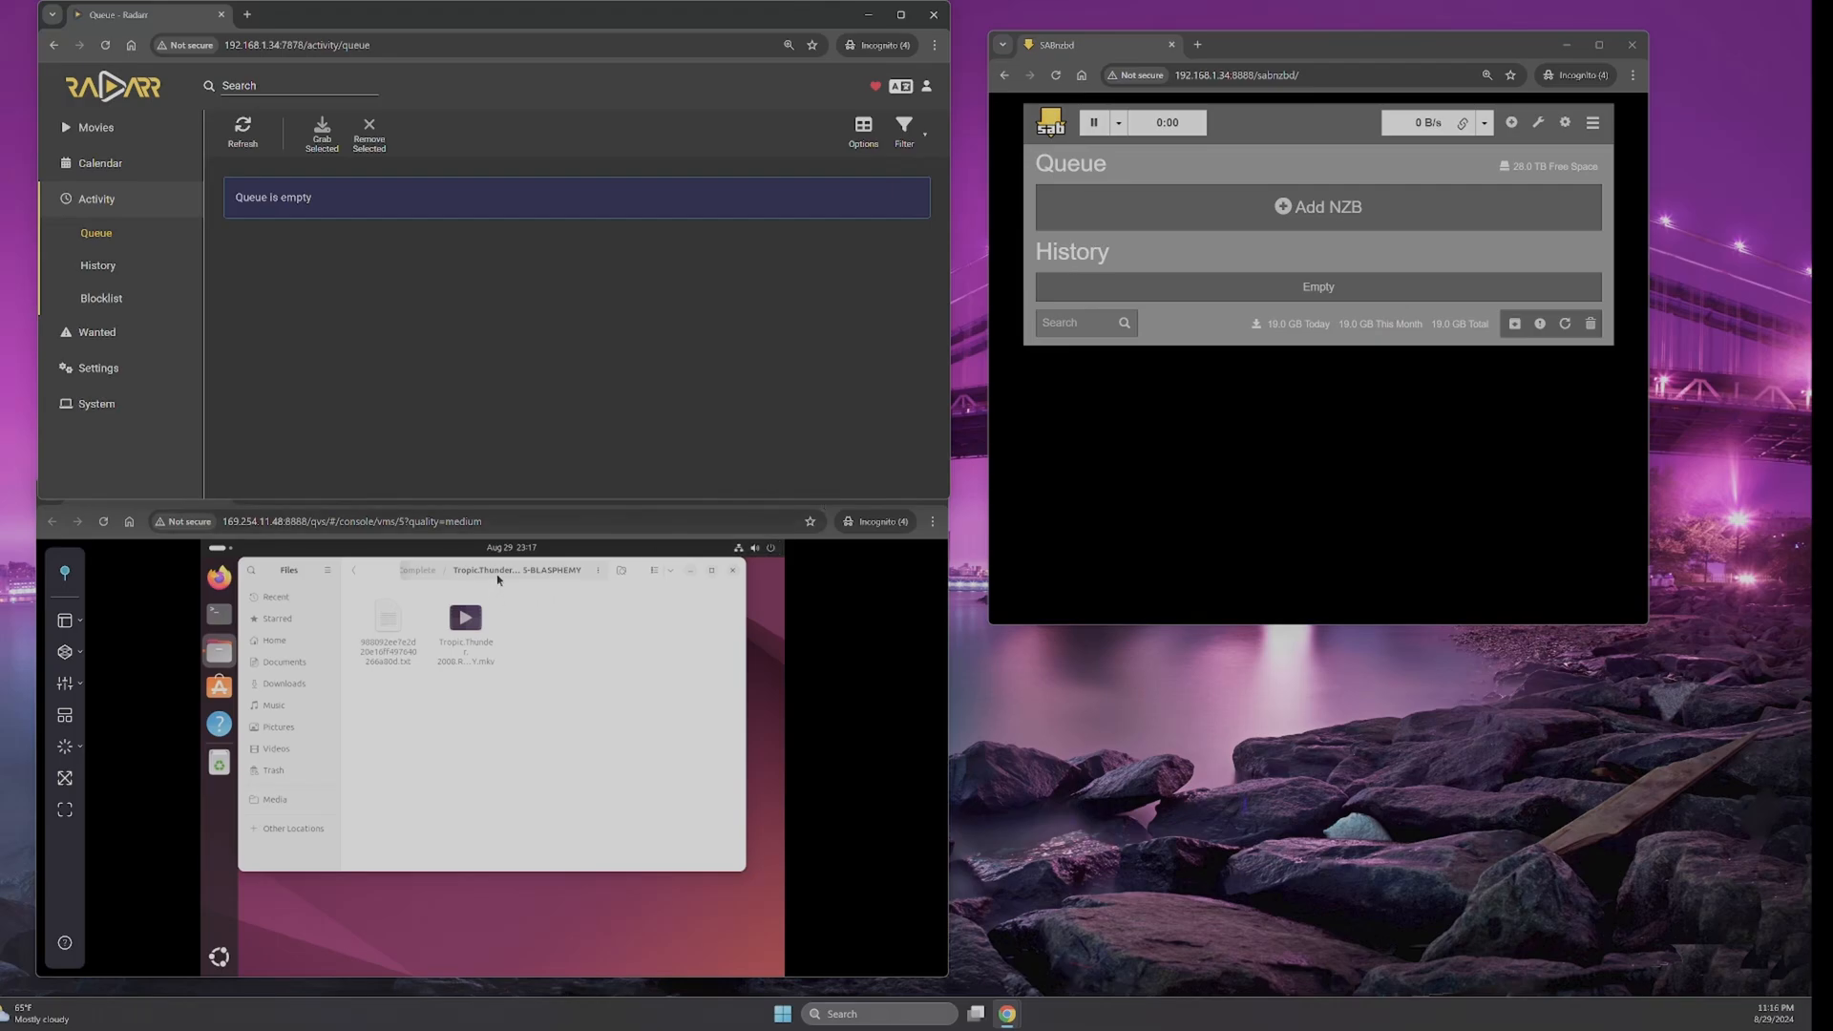
# - In the VM's file manager, check the Complete folder and inspect the Tropic Thunder folder under Media/Movies
pyautogui.click(427, 572)
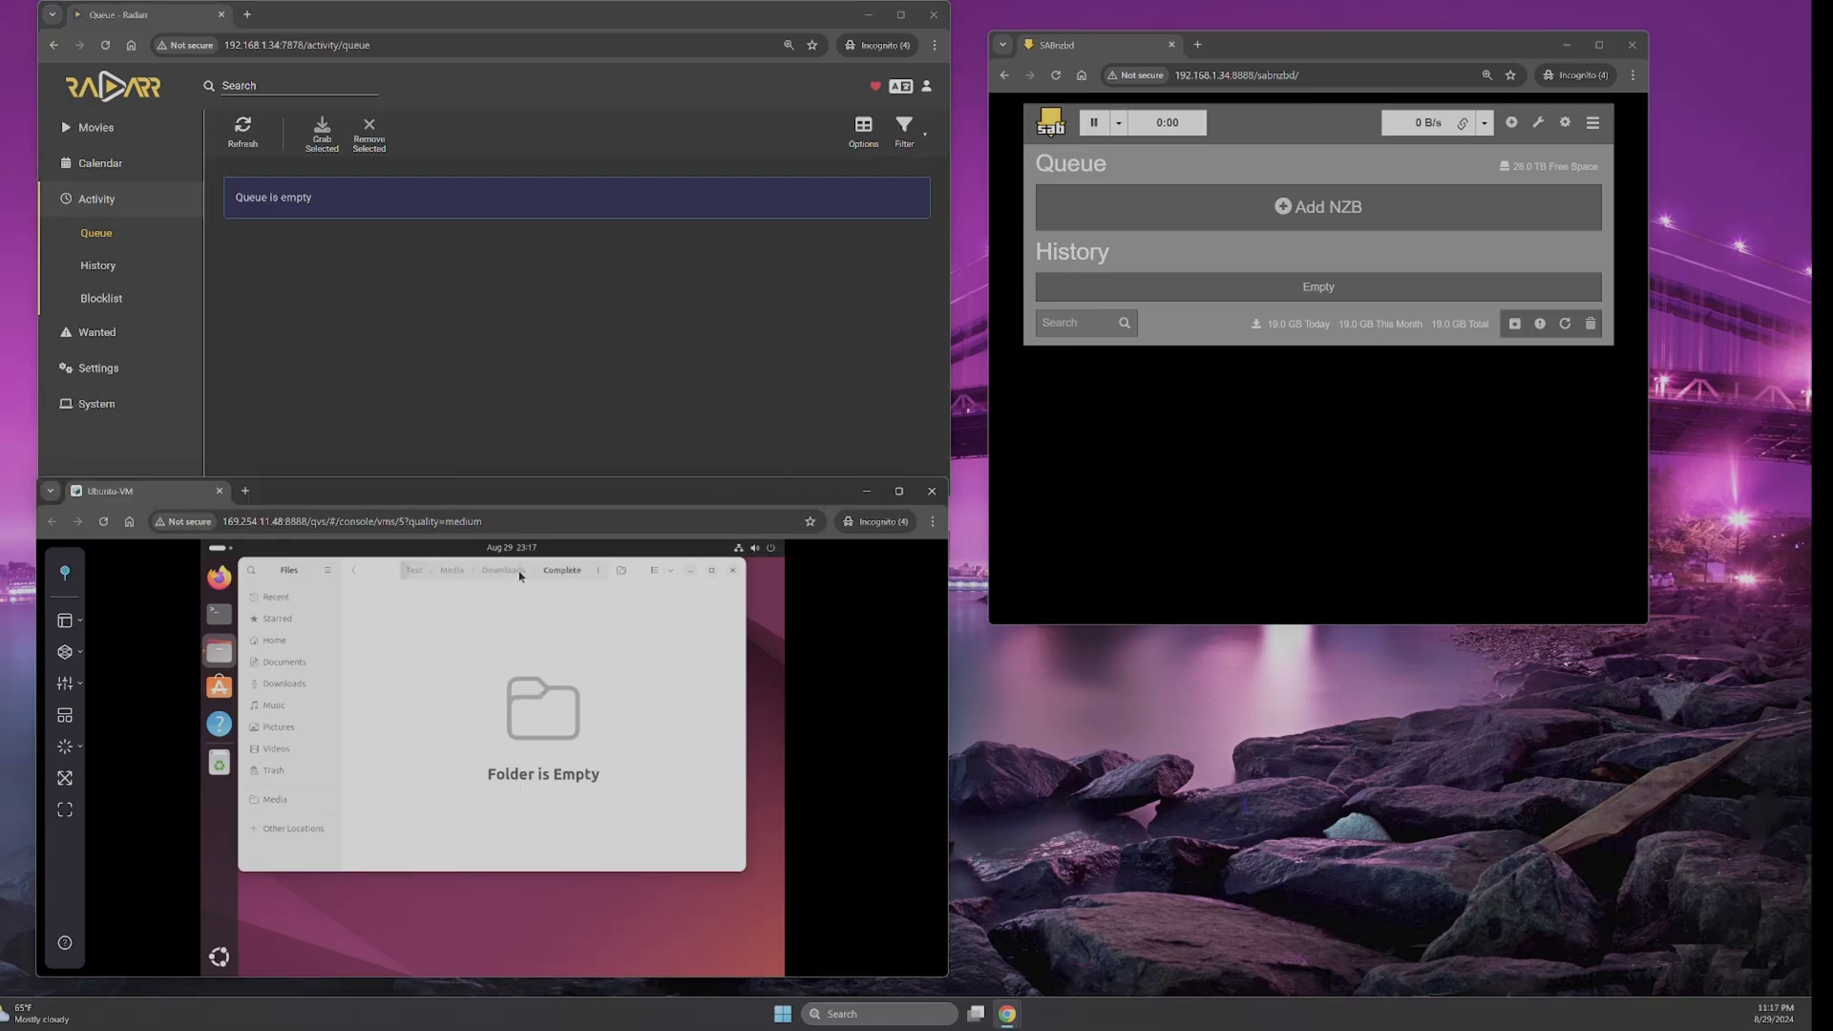
pyautogui.click(451, 571)
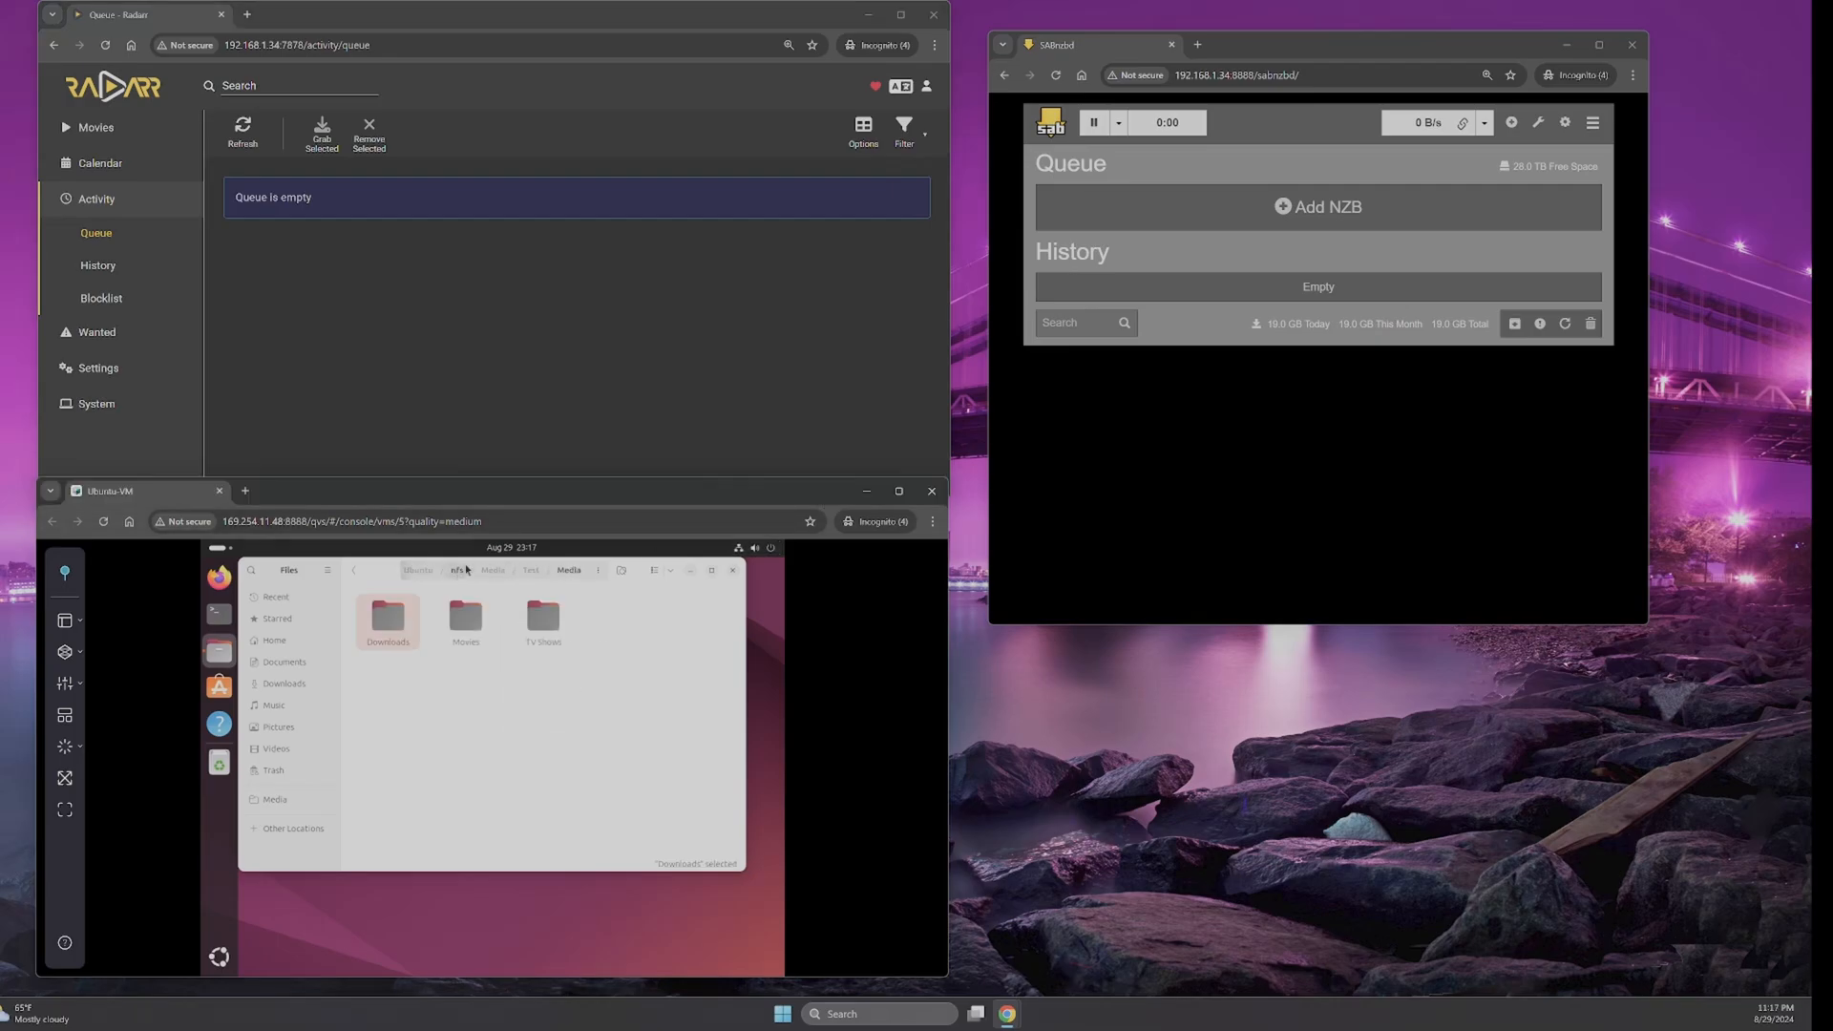
pyautogui.doubleClick(468, 618)
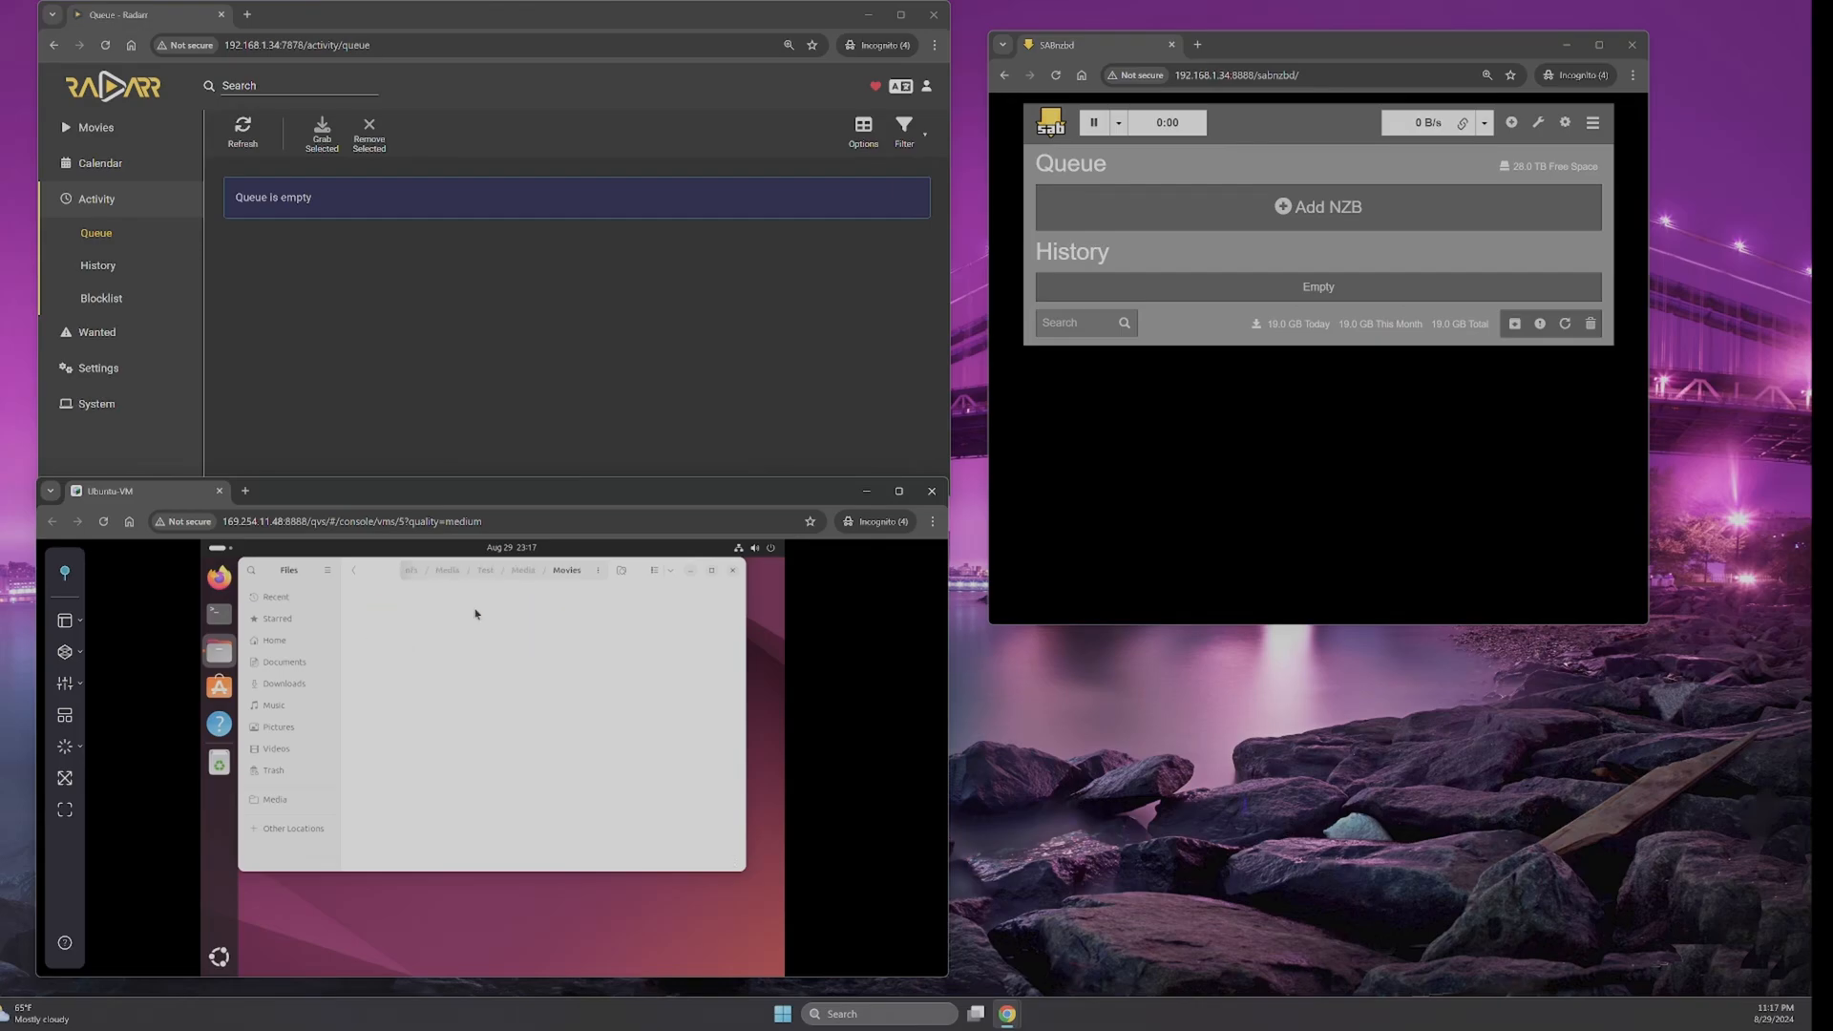
pyautogui.doubleClick(544, 619)
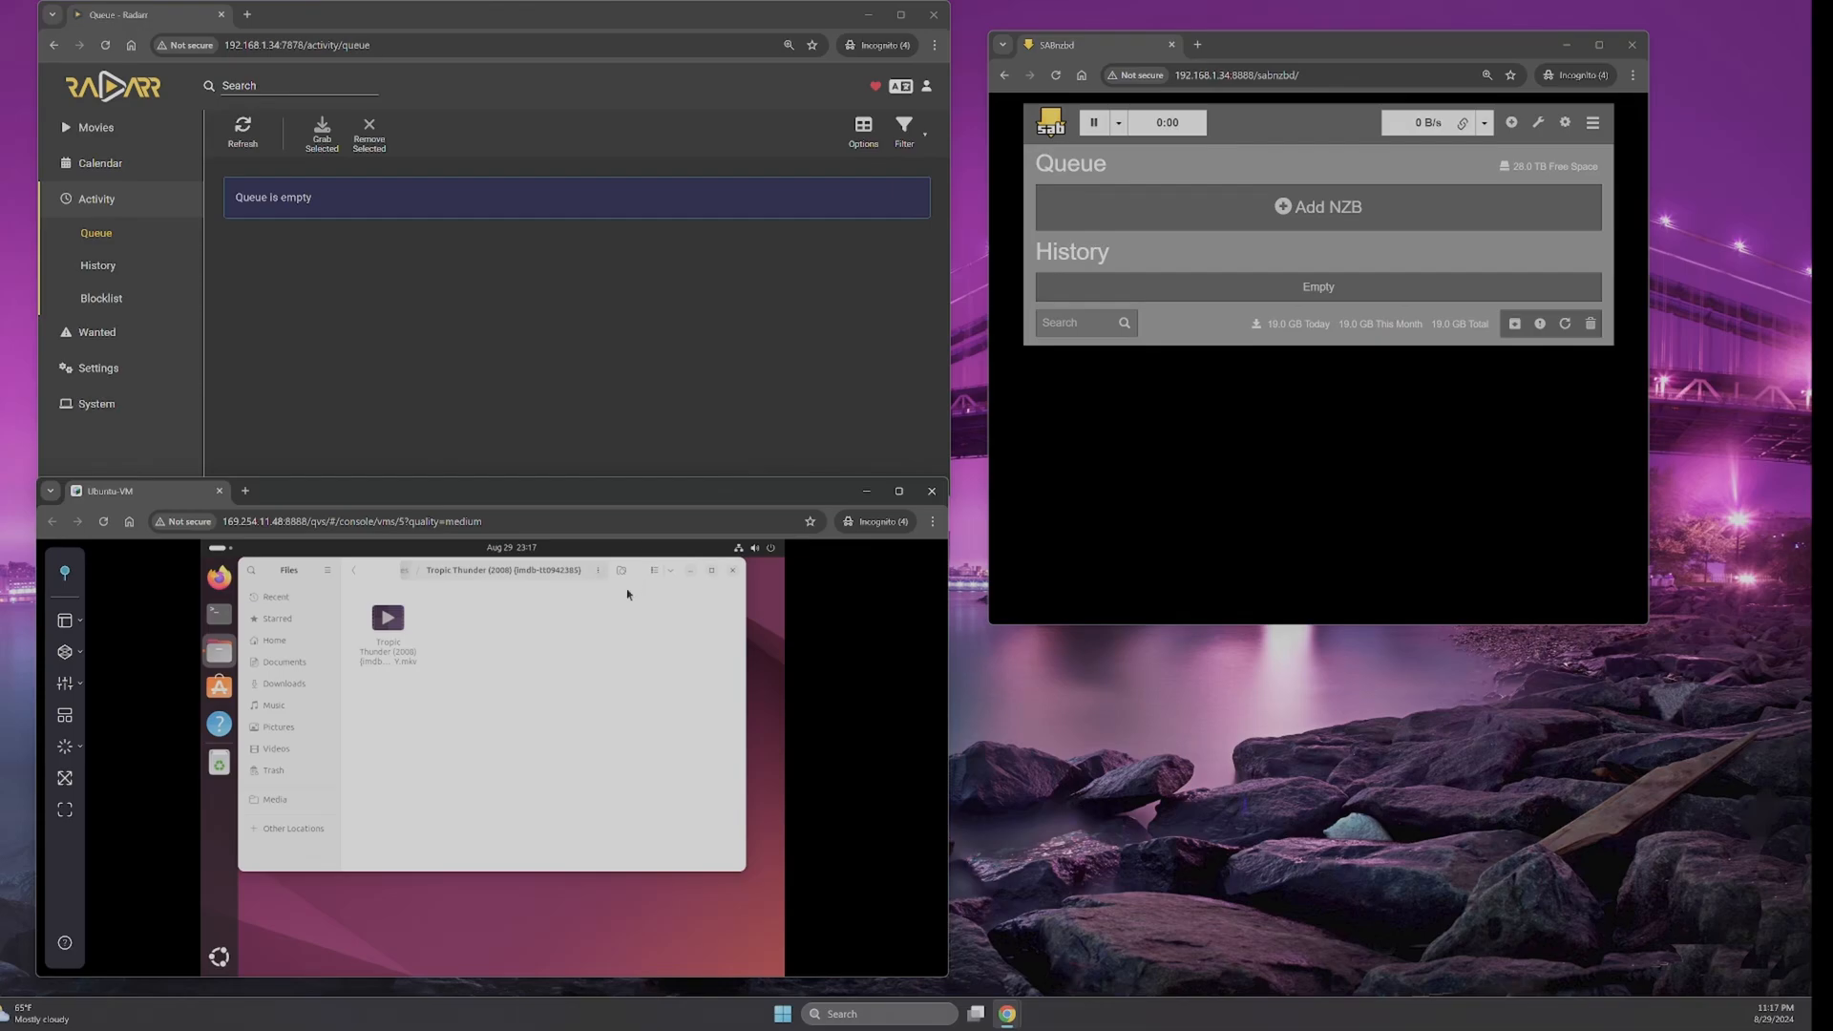
# - Paste the Tropic Thunder video file from its Movies folder into the Downloads/Complete folder
pyautogui.click(404, 571)
pyautogui.doubleClick(554, 621)
pyautogui.rightClick(388, 622)
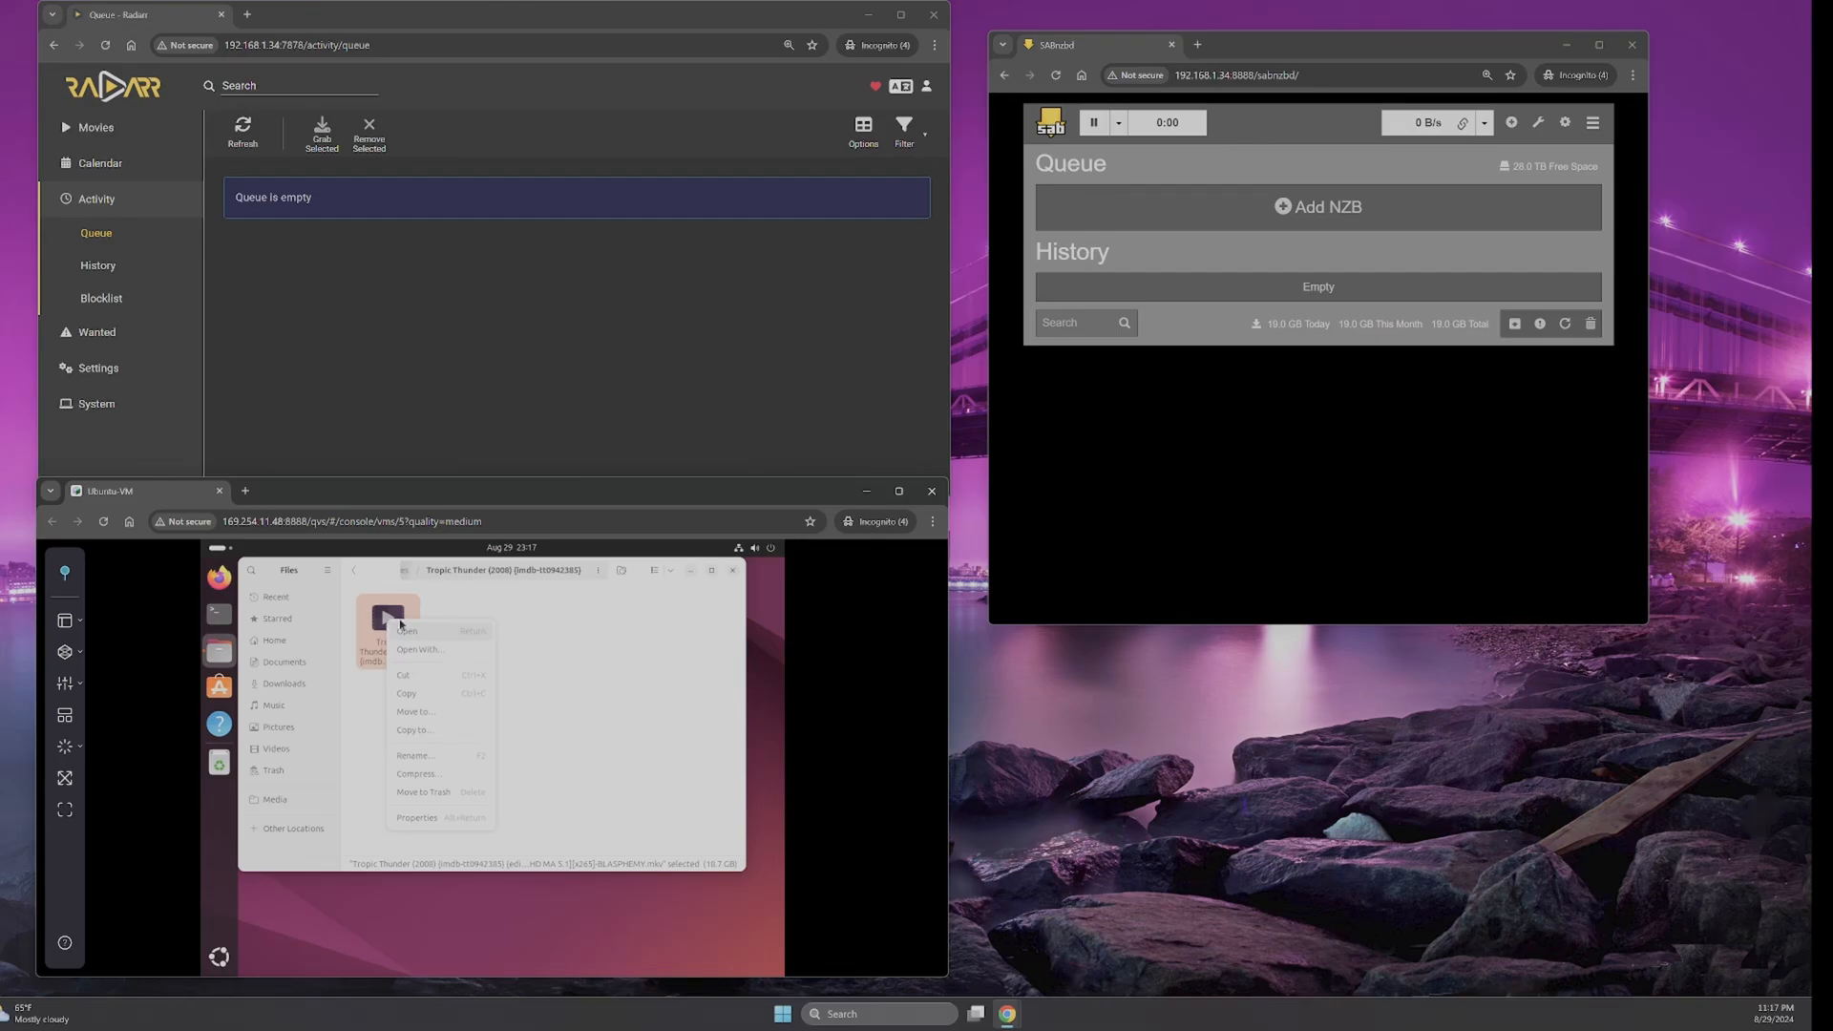
pyautogui.click(449, 614)
pyautogui.click(405, 571)
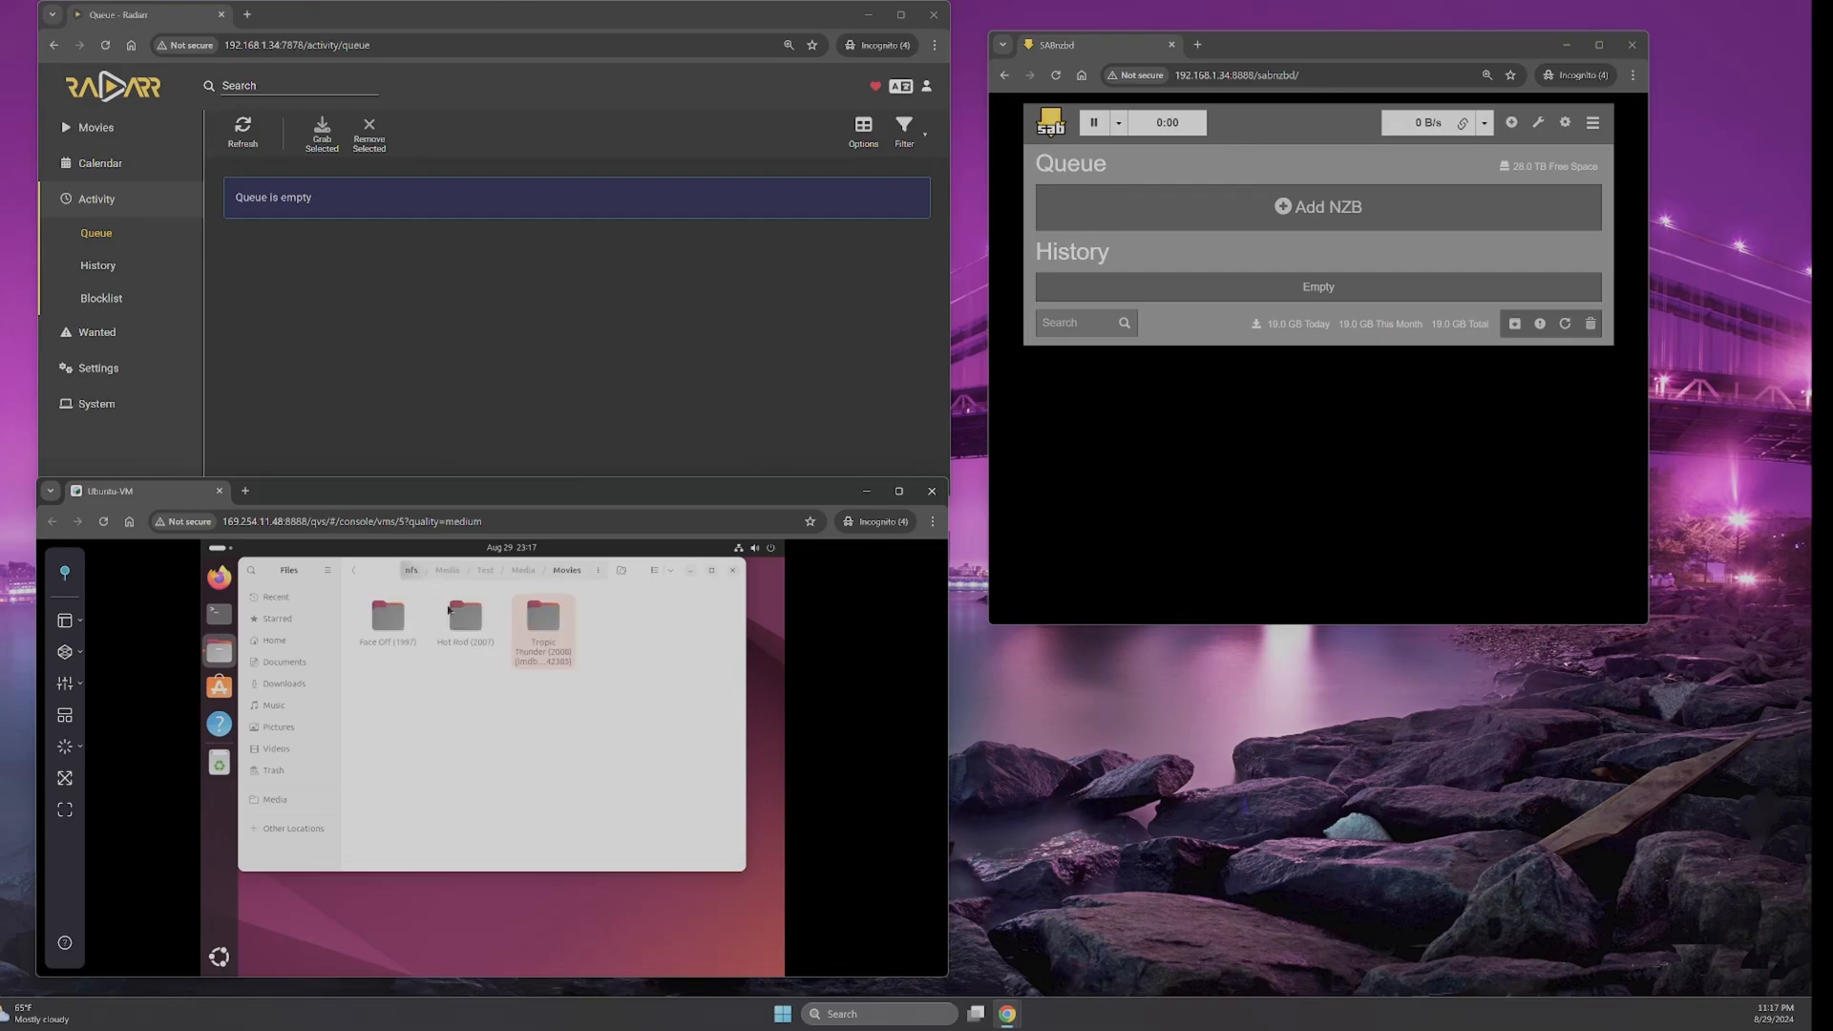
pyautogui.click(530, 575)
pyautogui.doubleClick(382, 611)
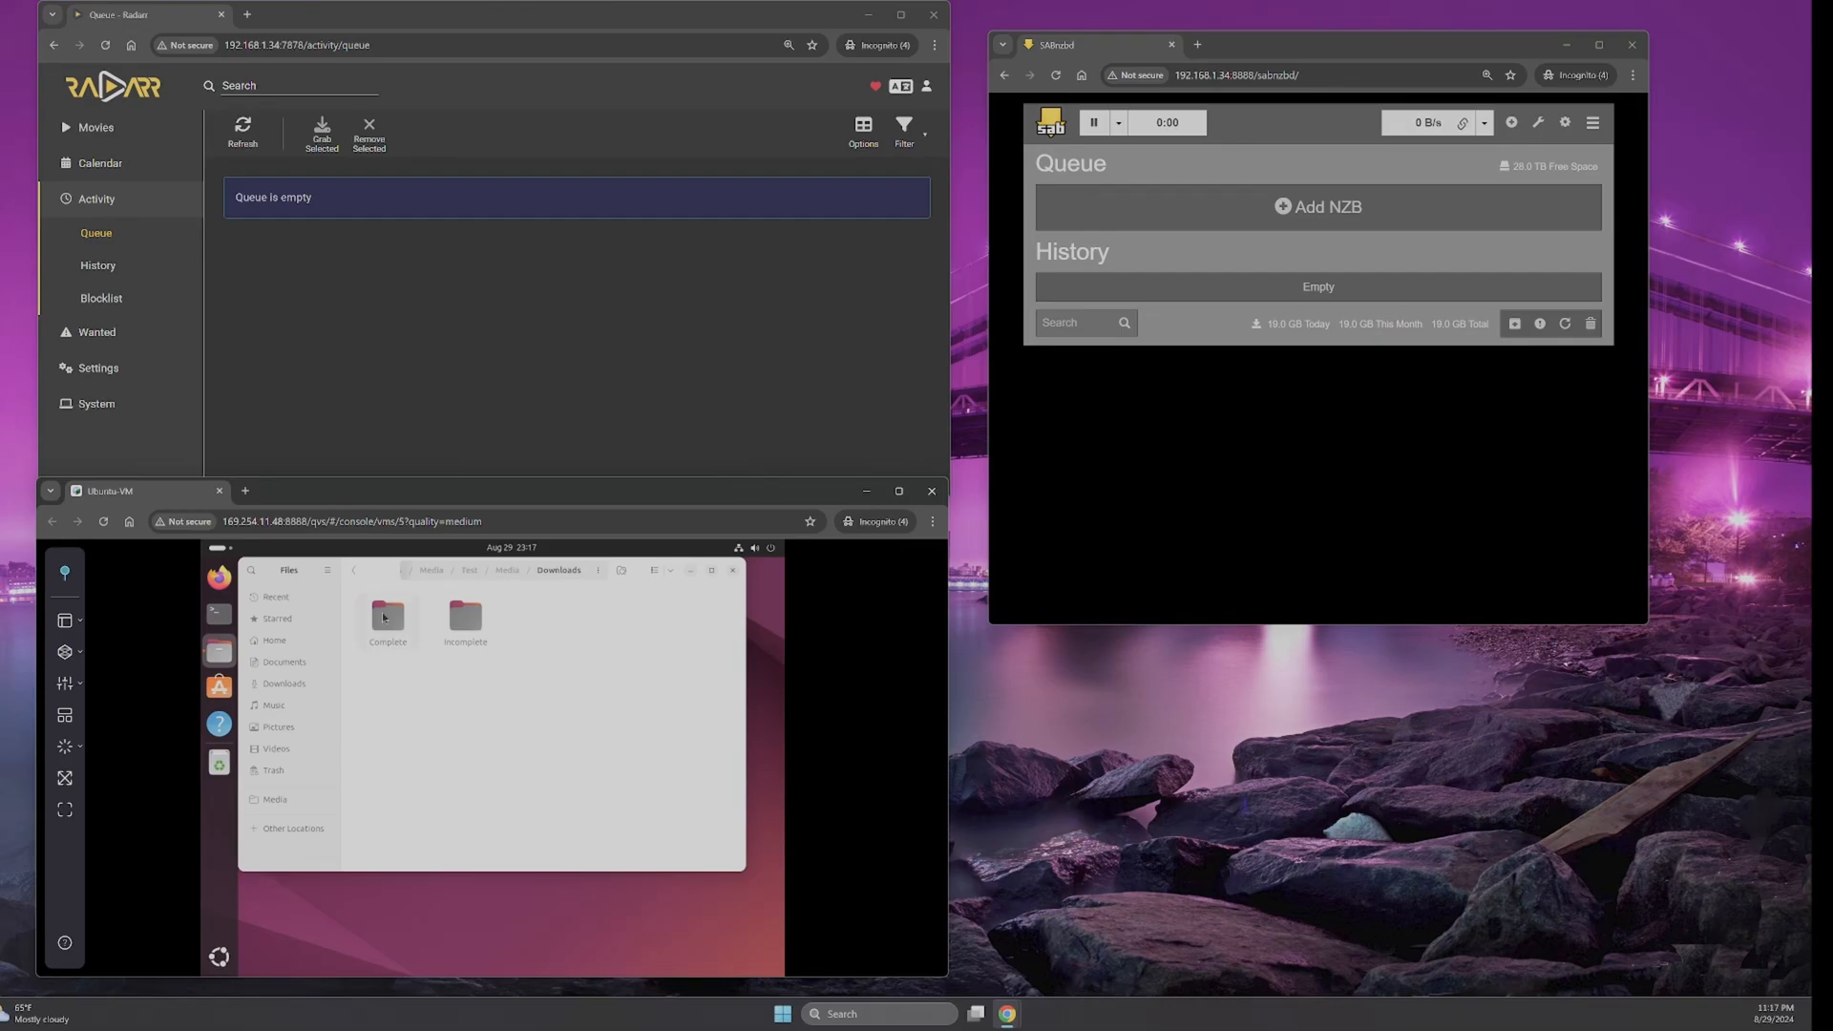
pyautogui.doubleClick(381, 611)
pyautogui.rightClick(420, 641)
pyautogui.click(448, 695)
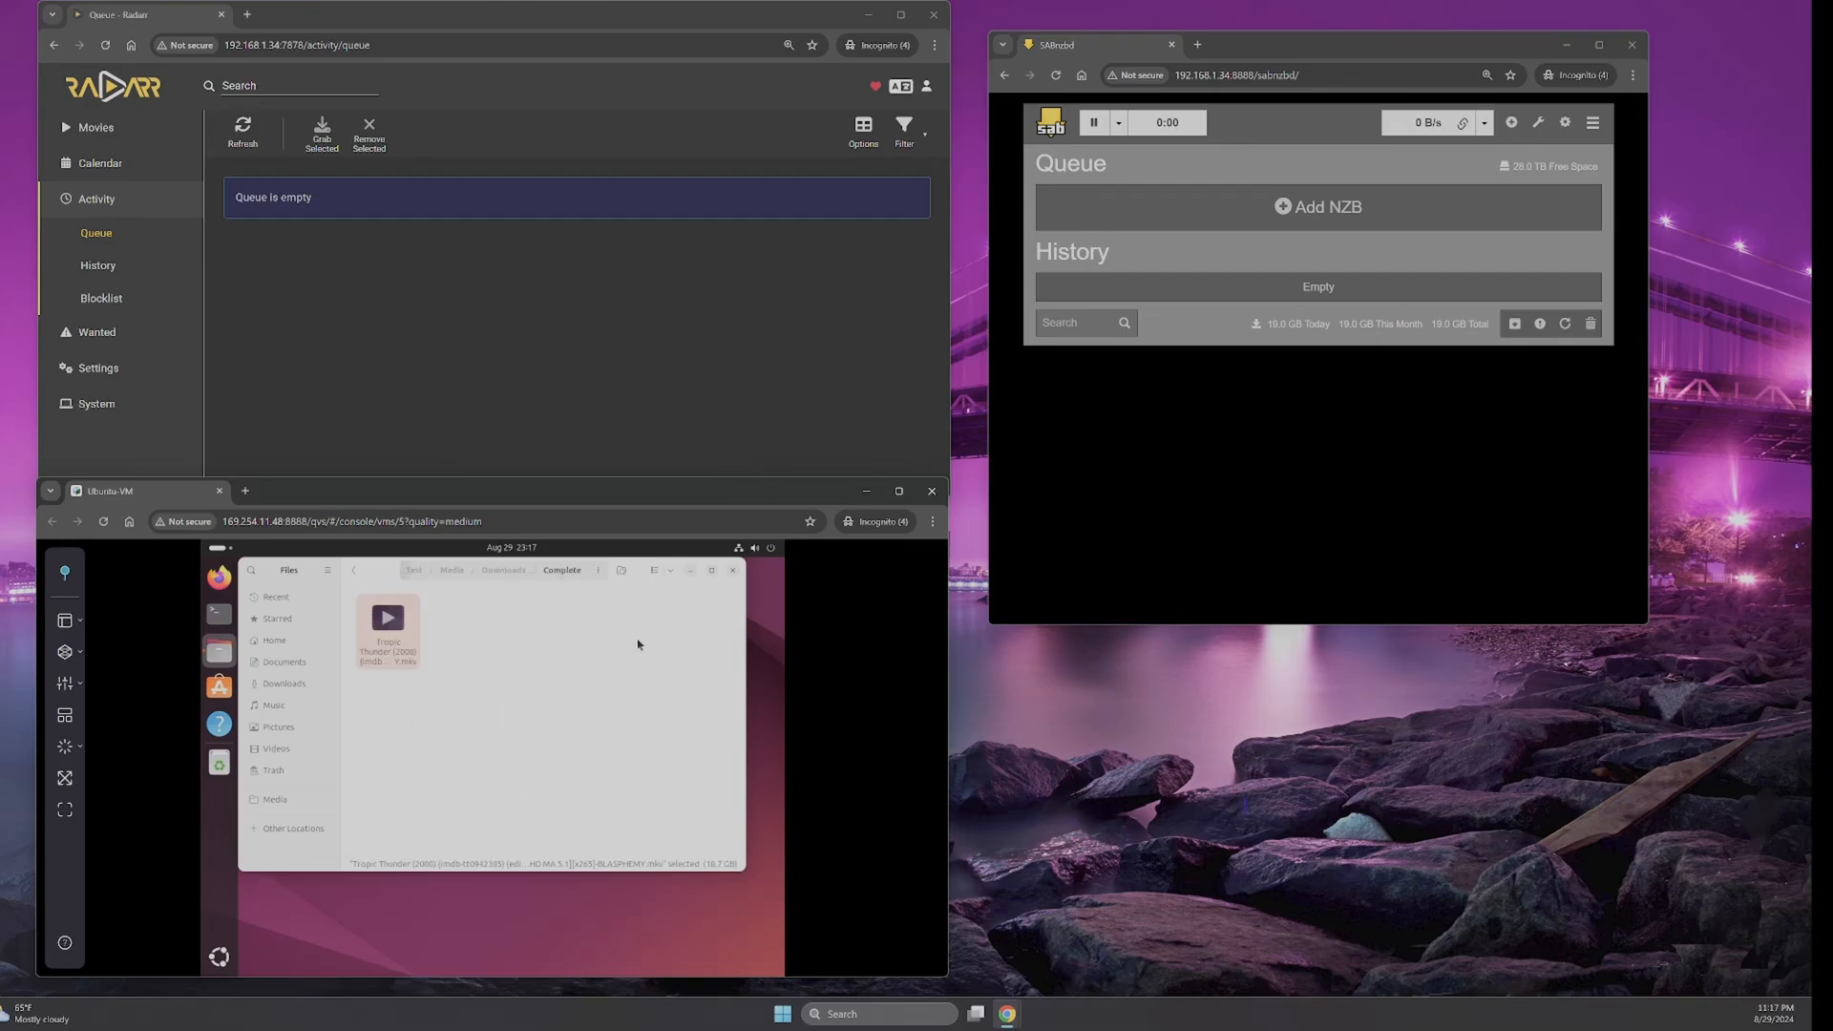
# - Review Radarr's missing movies list, activity queue and history
pyautogui.click(704, 298)
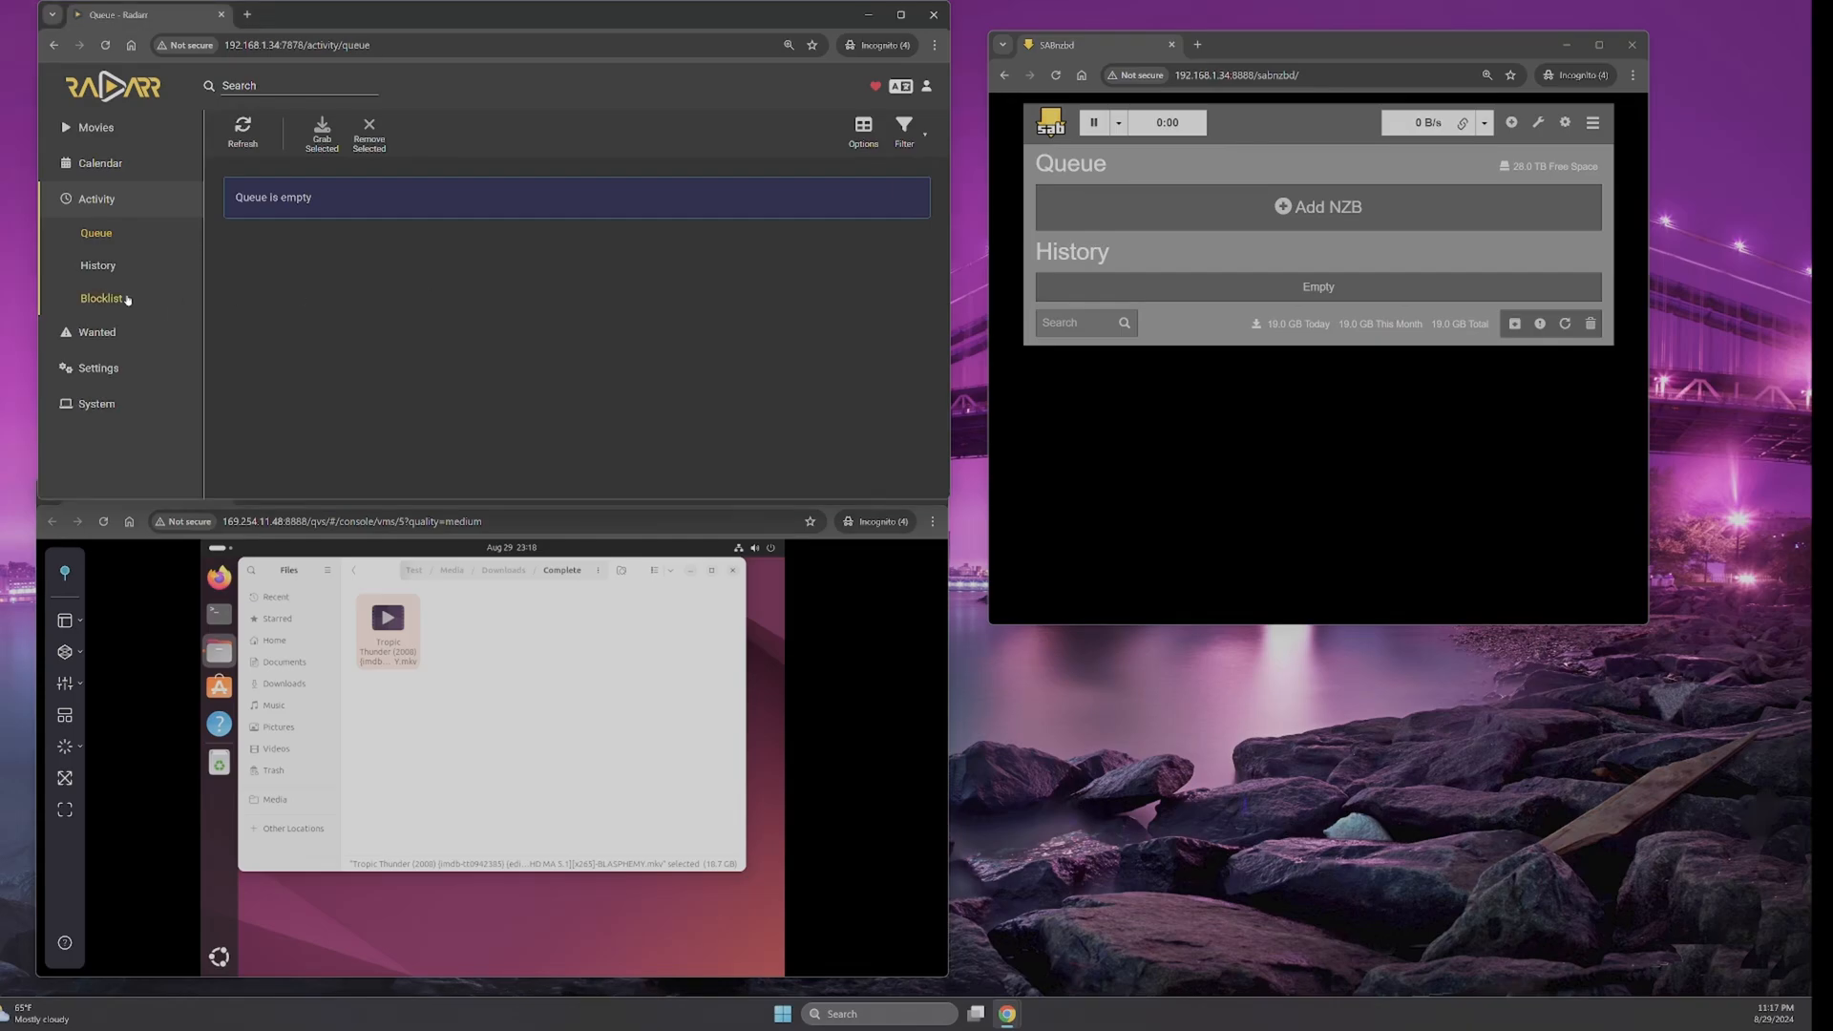
pyautogui.click(109, 370)
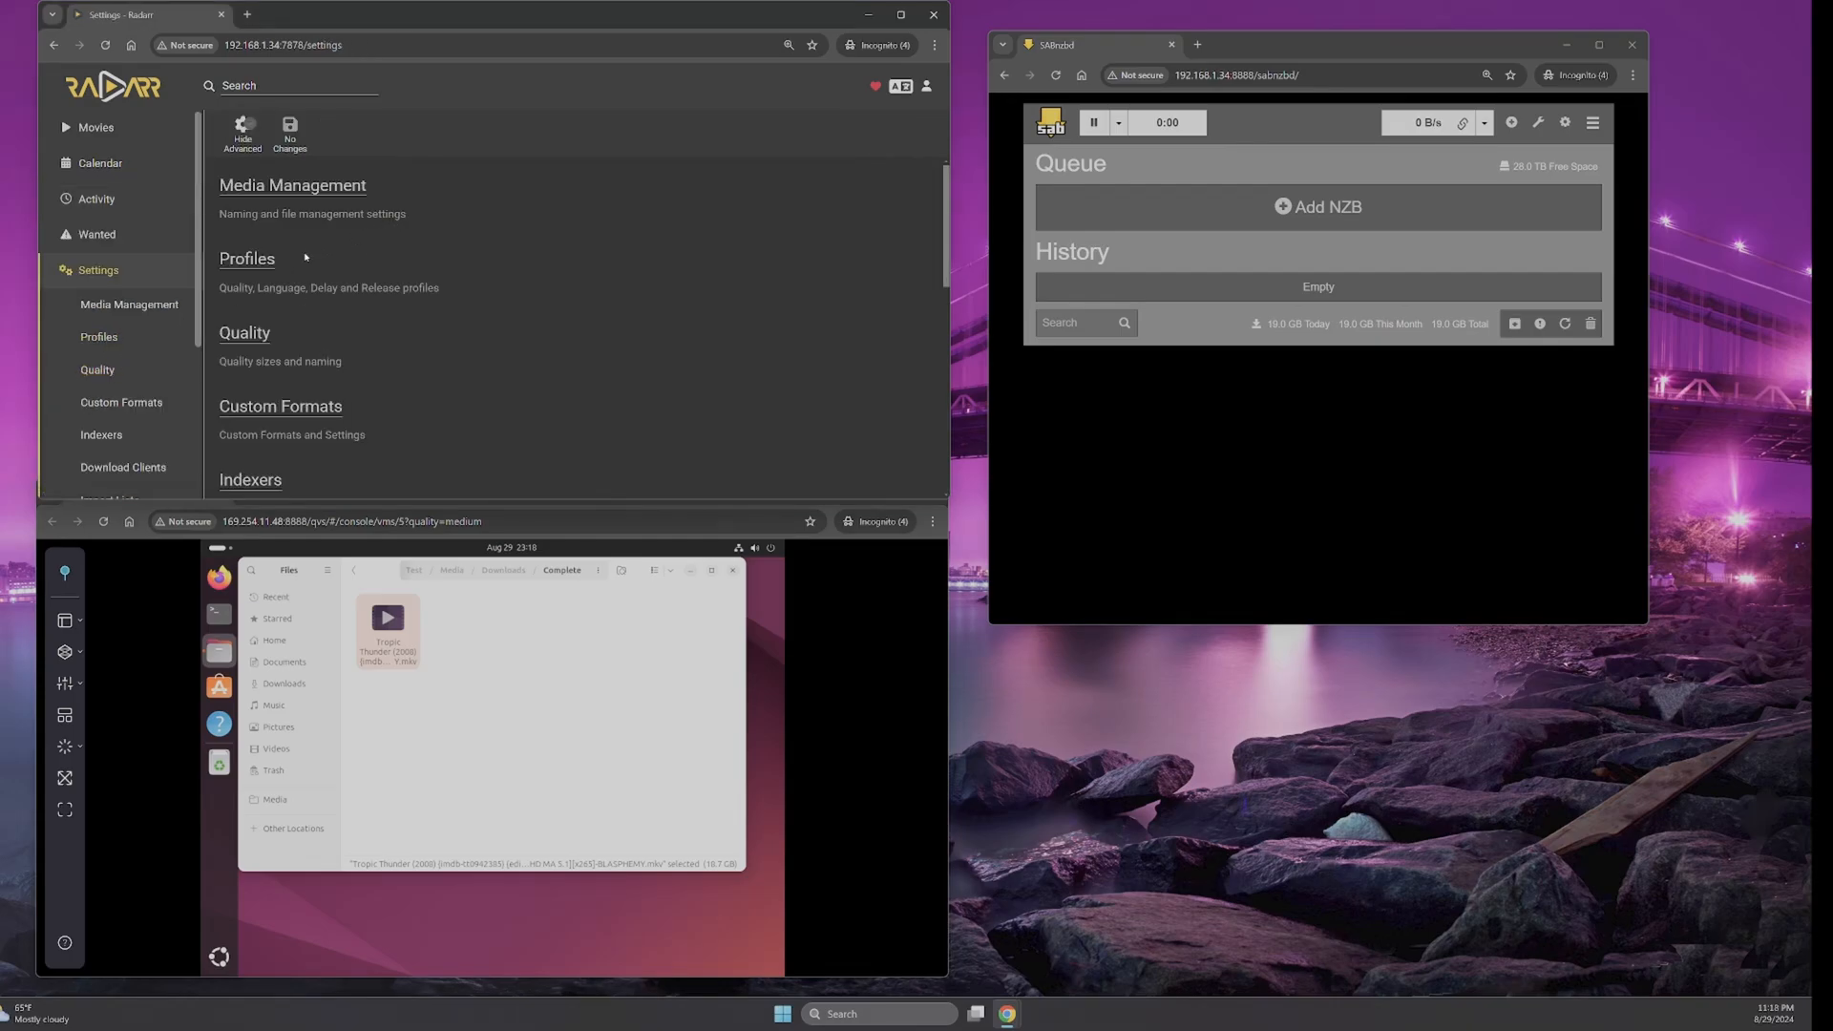
pyautogui.click(126, 238)
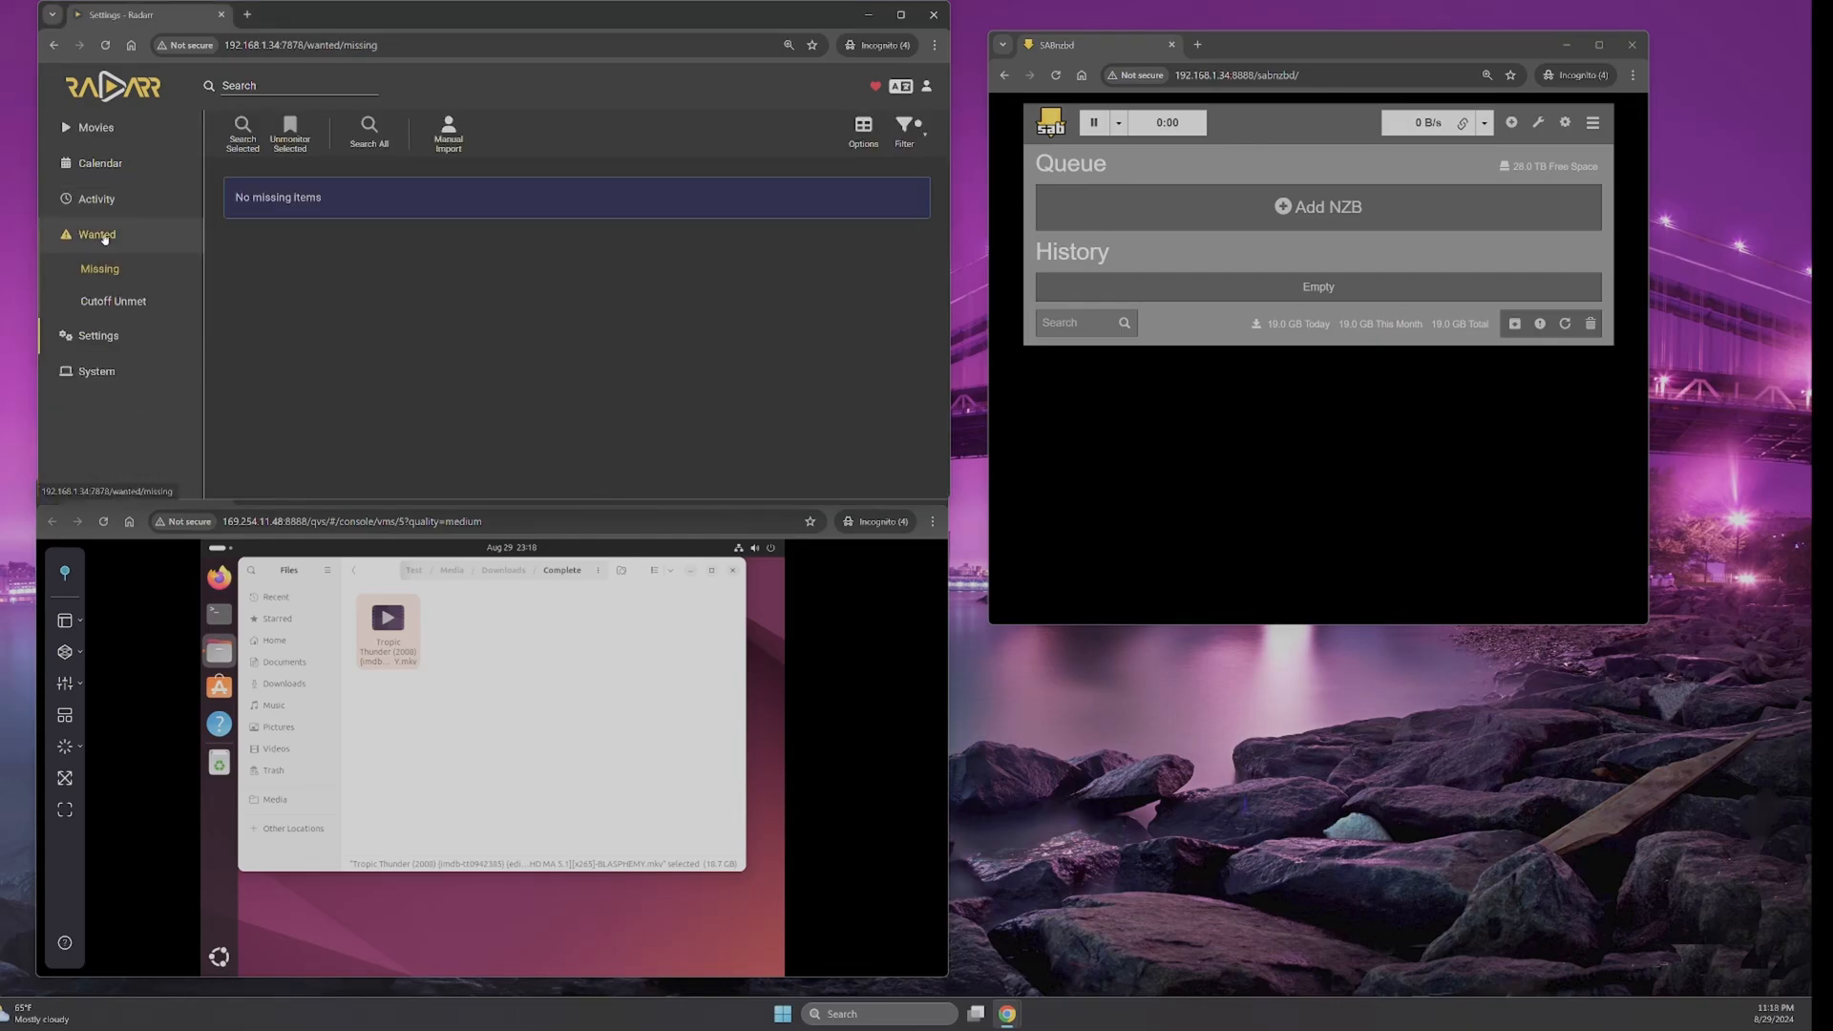
pyautogui.click(105, 199)
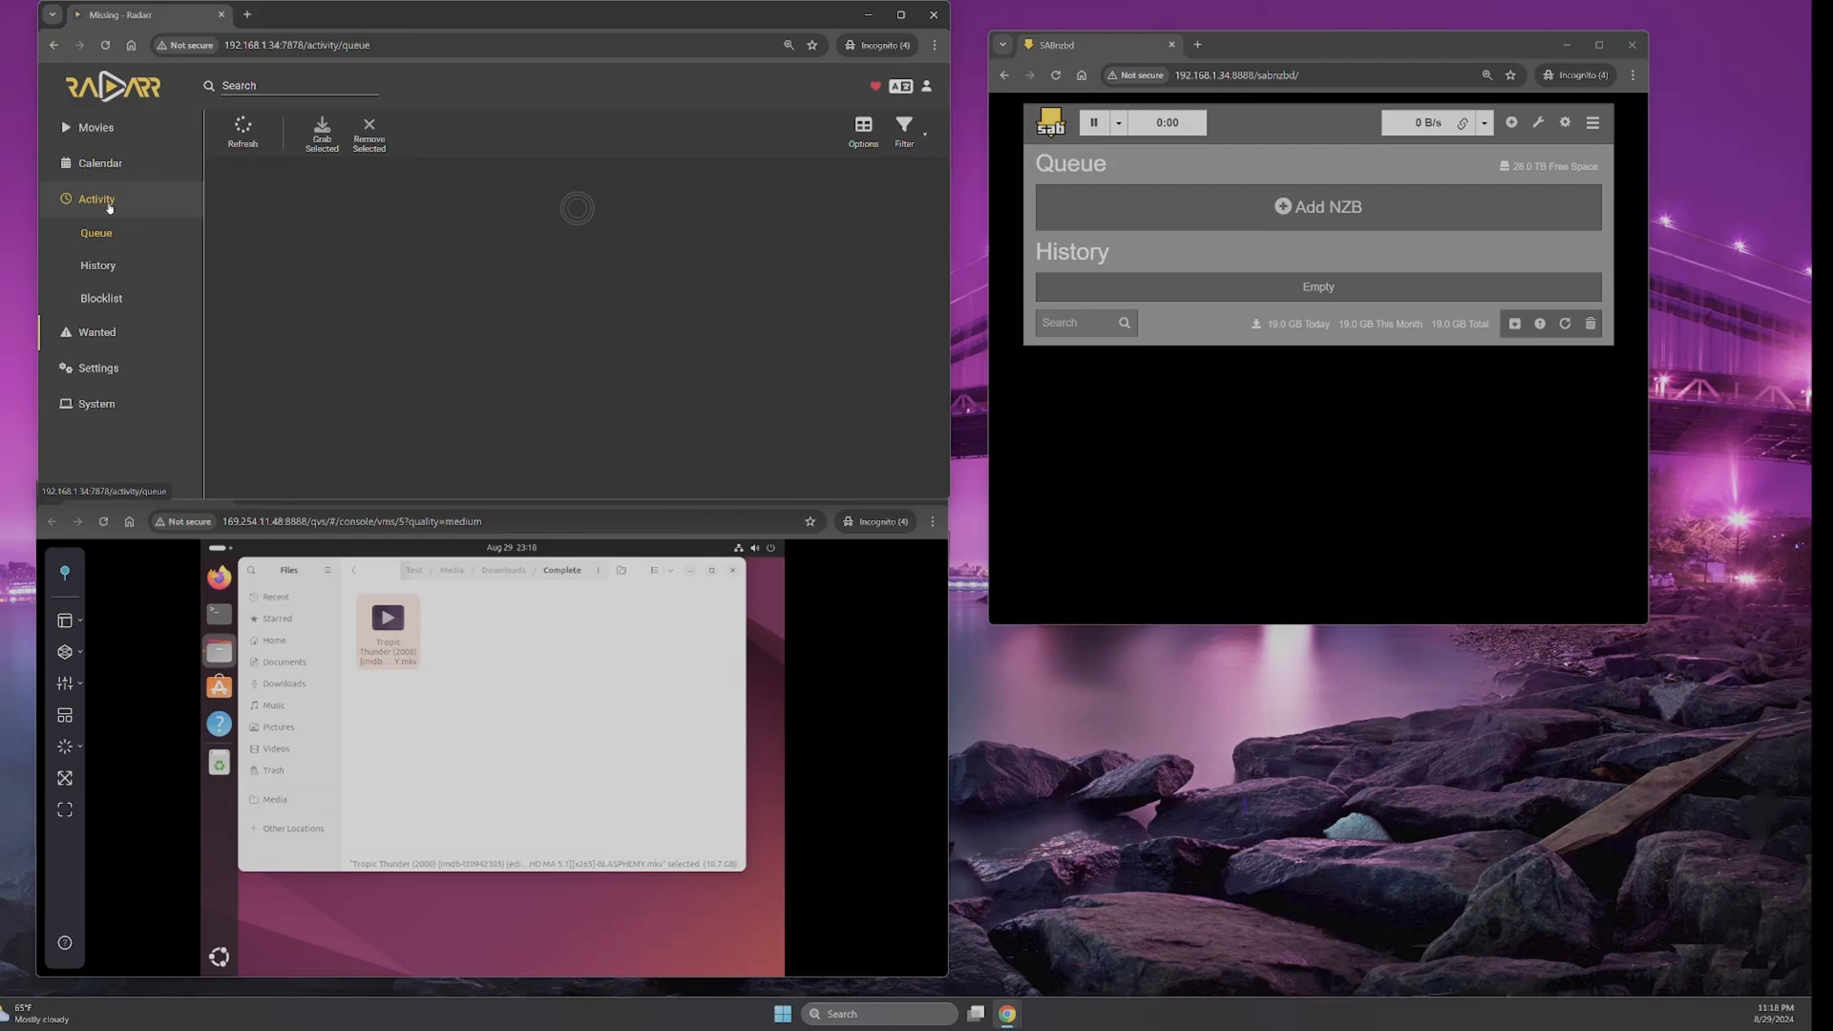
pyautogui.click(116, 265)
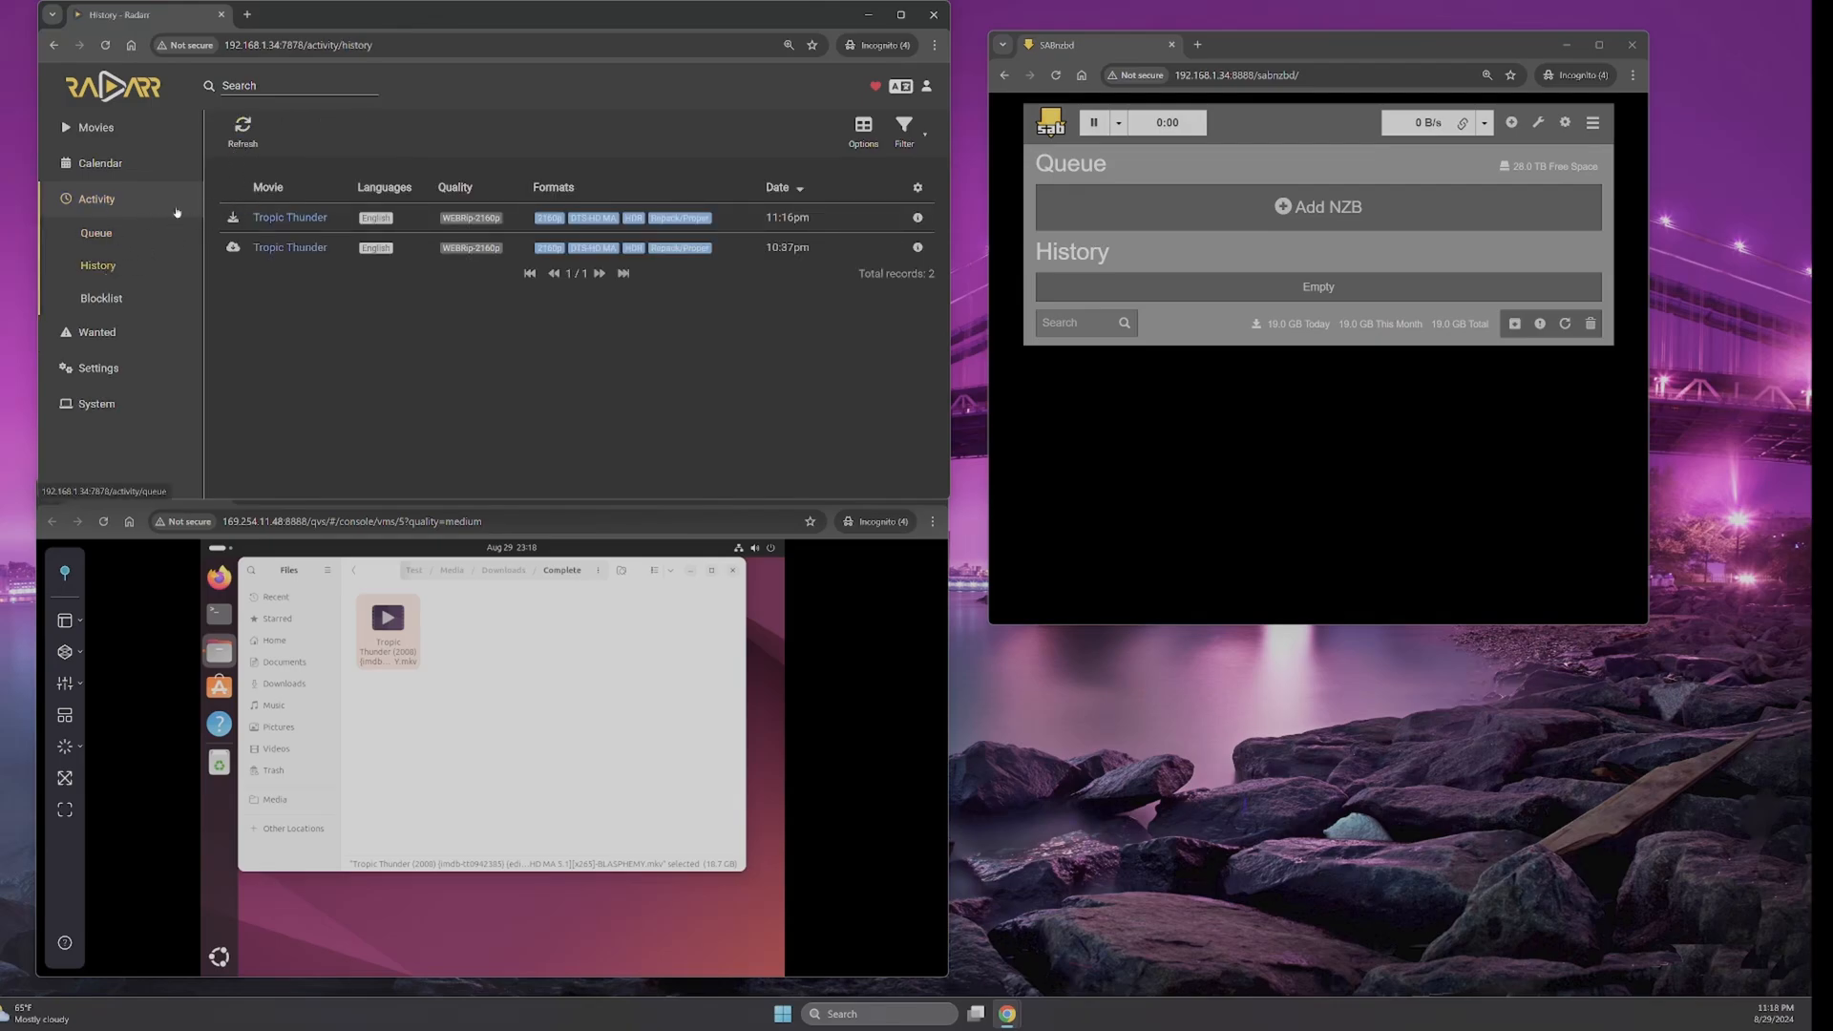
pyautogui.click(177, 219)
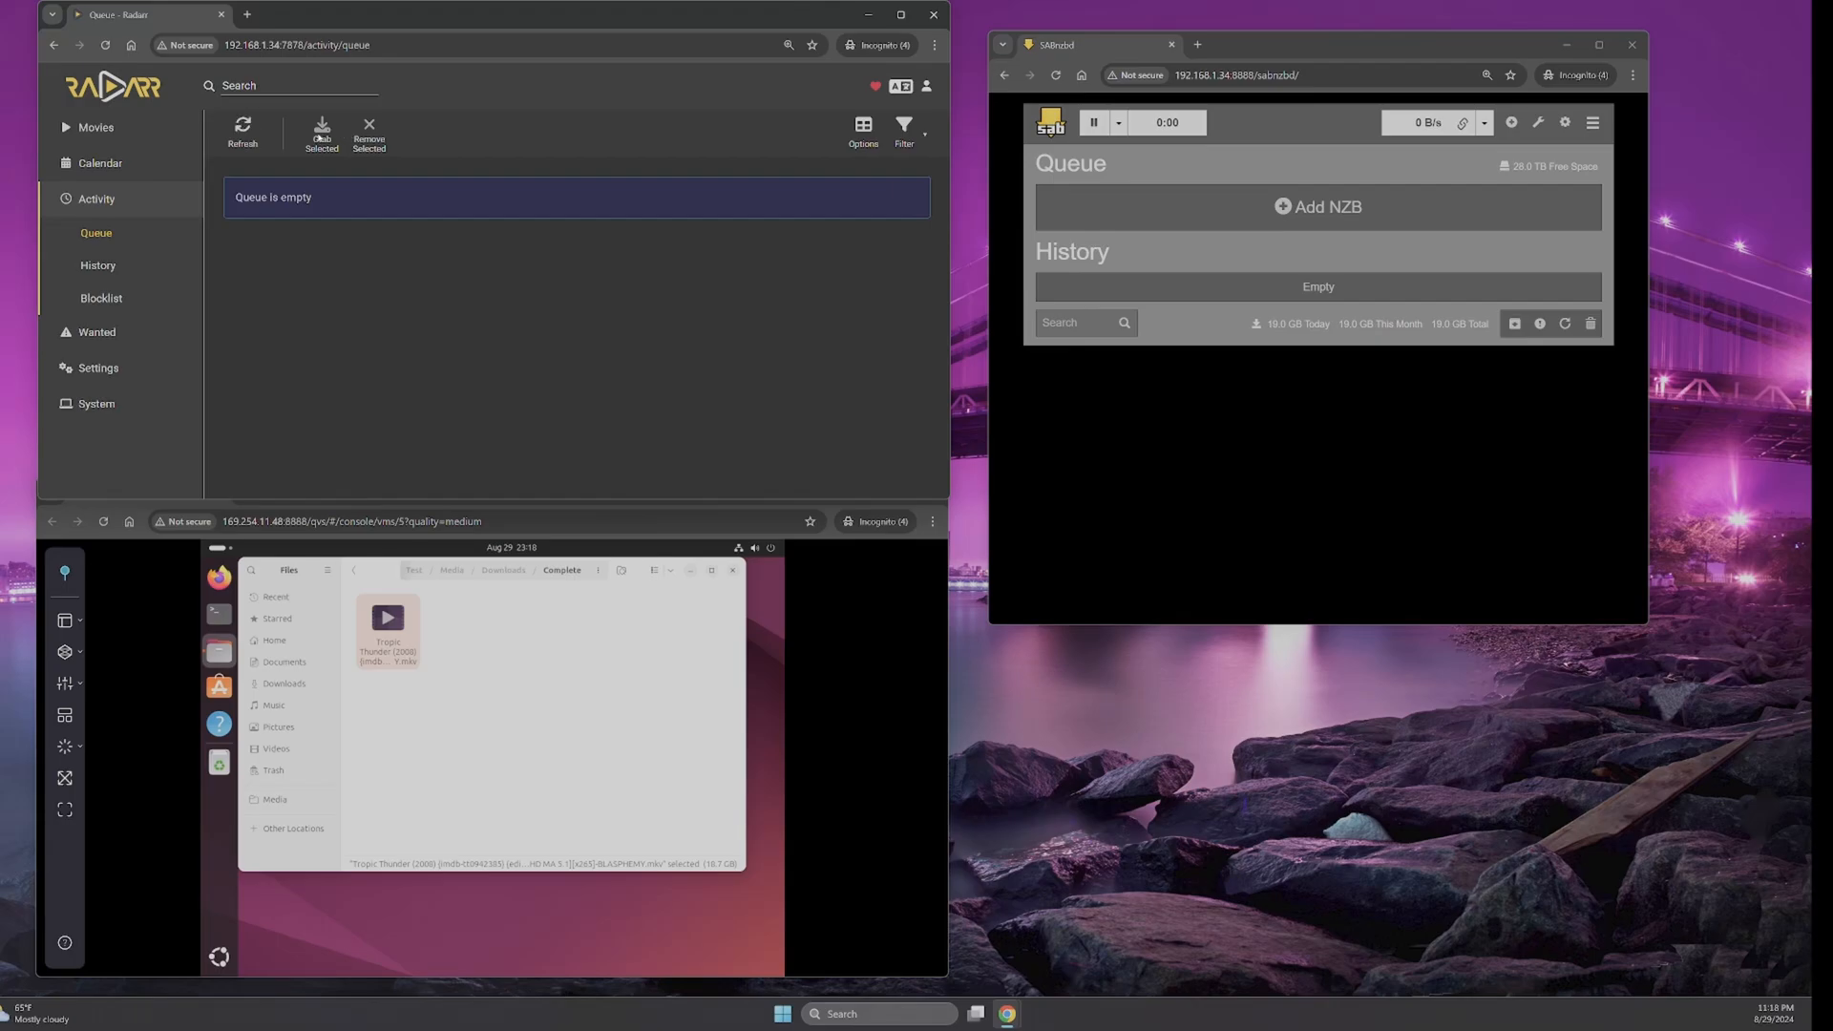
# - Start a manual import from Radarr's missing movies list and choose /MediaNFS/Test/Media/Downloads/Complete/ as the folder
pyautogui.click(144, 326)
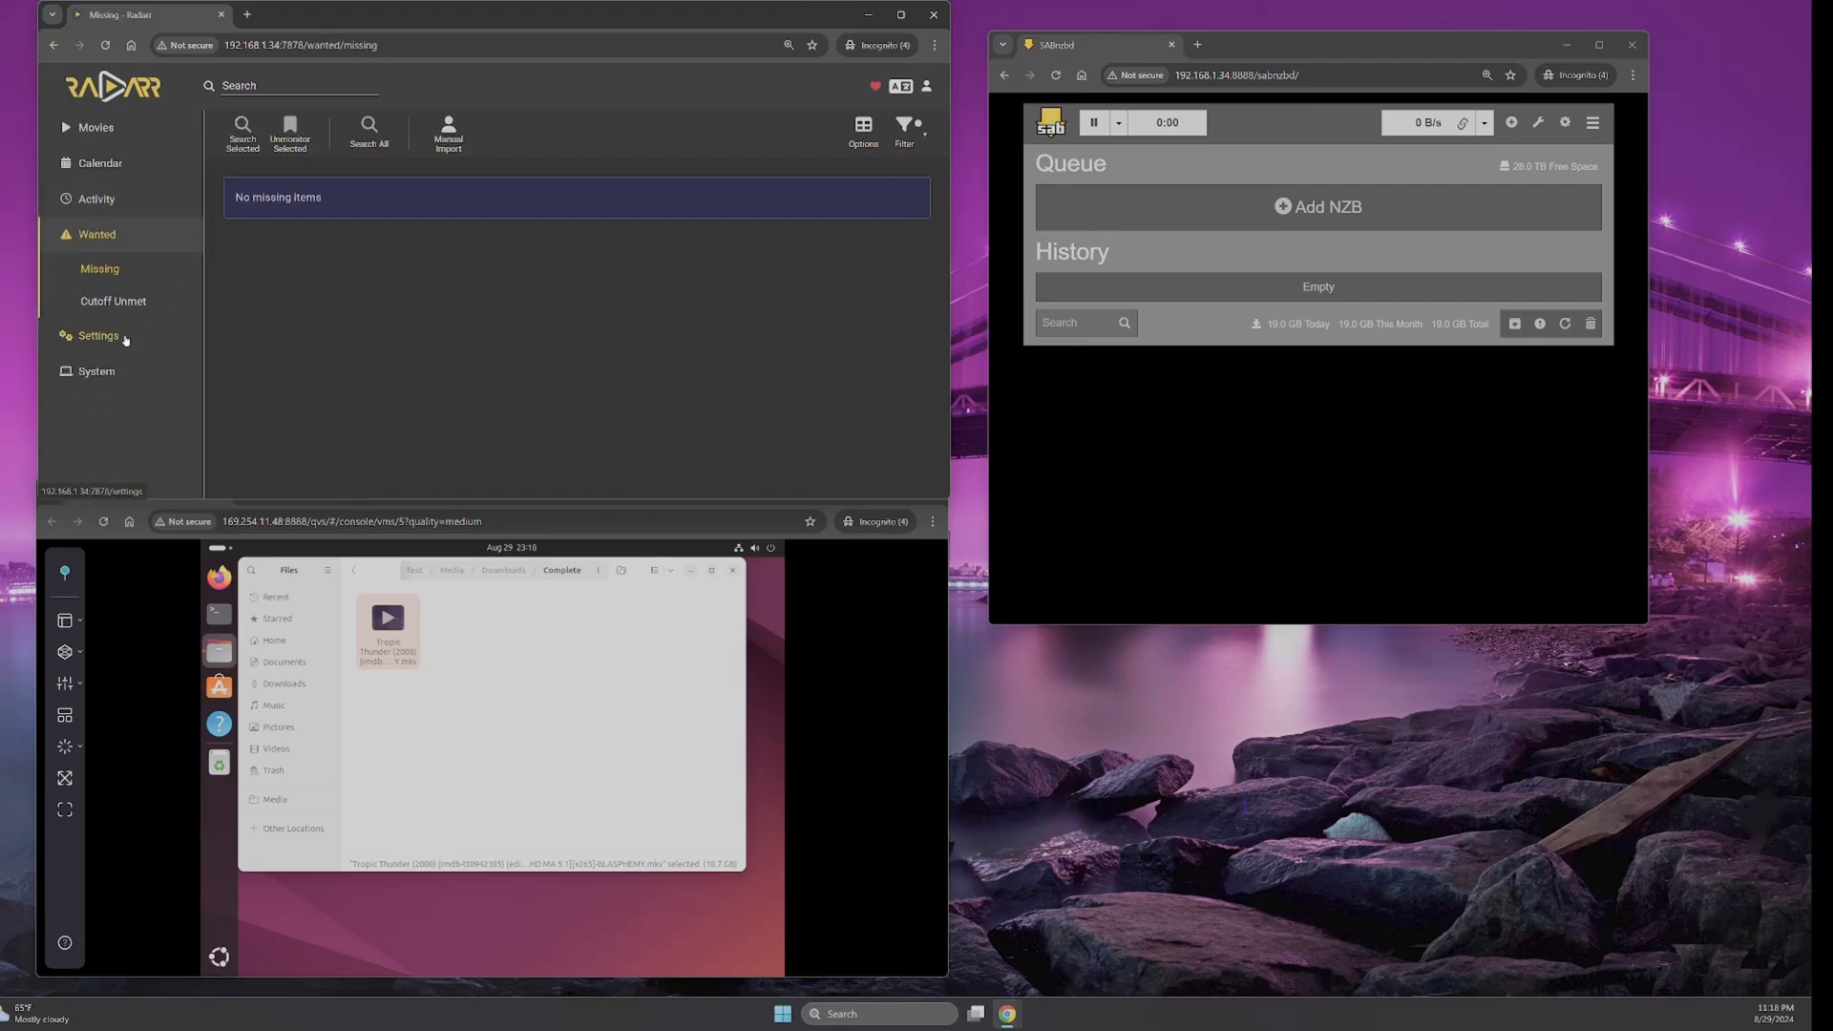
pyautogui.click(447, 134)
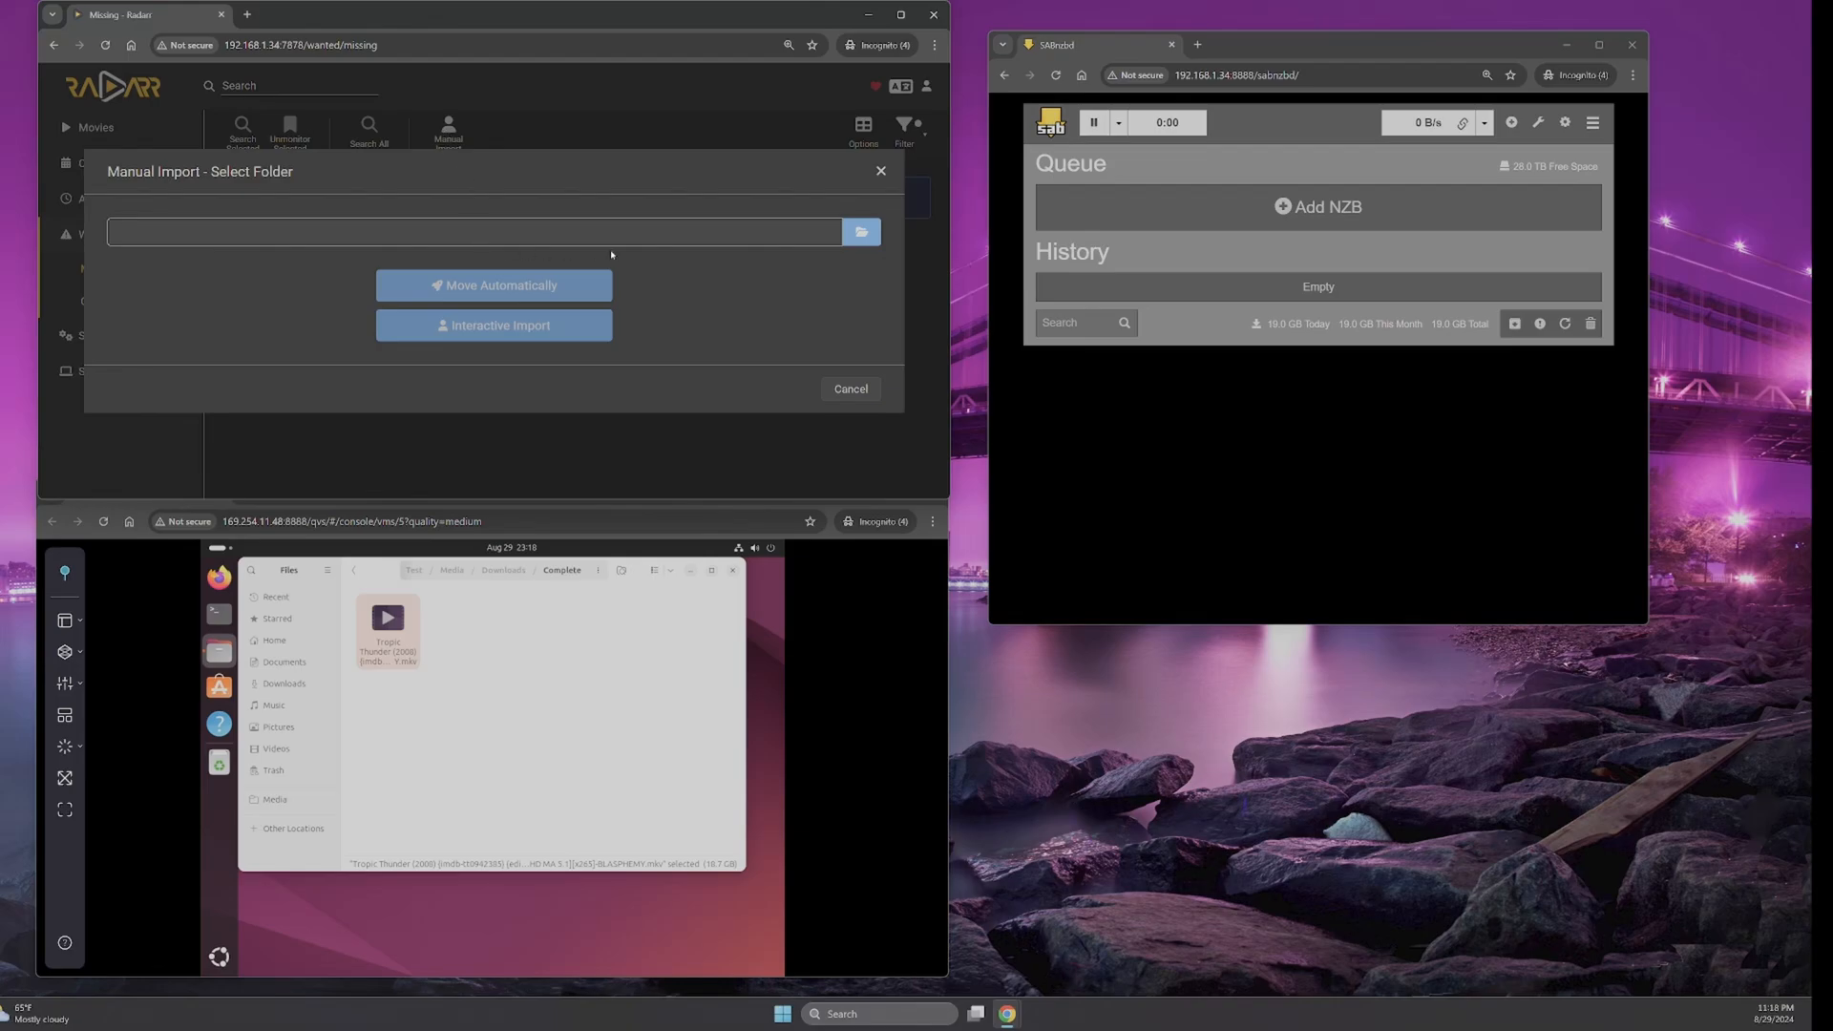
pyautogui.click(862, 232)
pyautogui.scroll(-5, 246, 329)
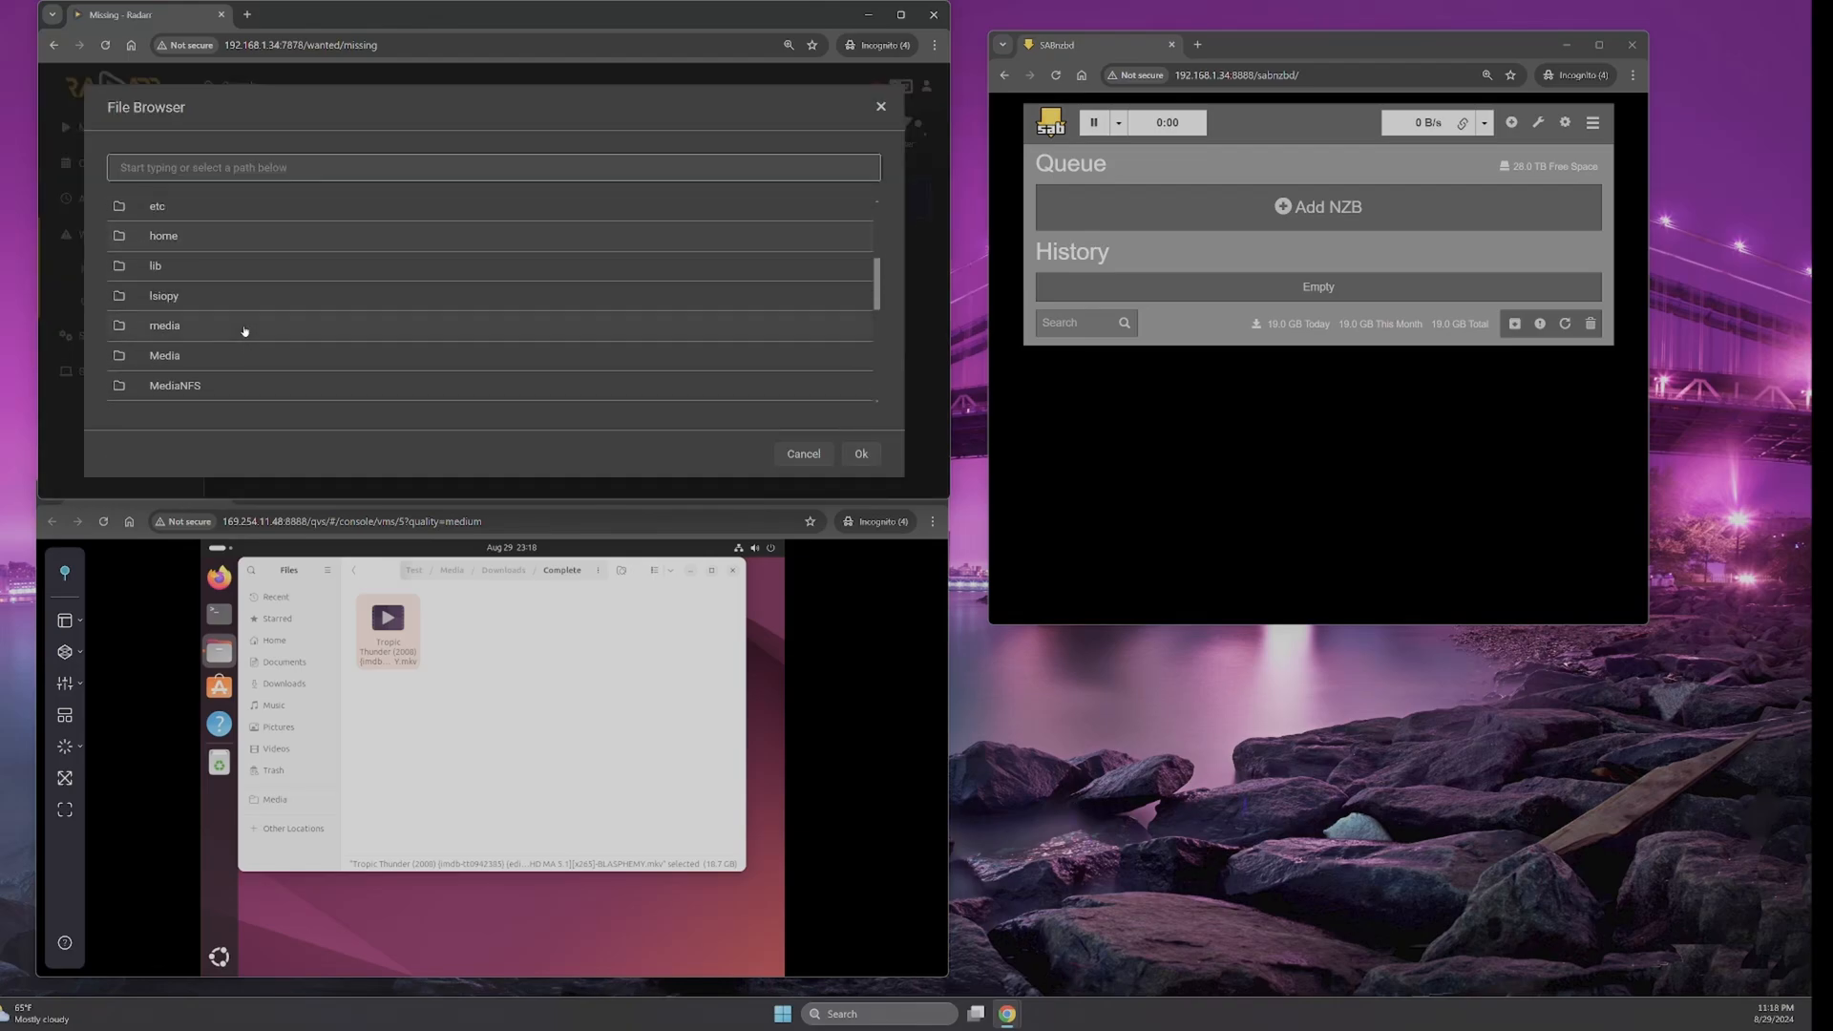
pyautogui.scroll(1, 246, 329)
pyautogui.click(213, 323)
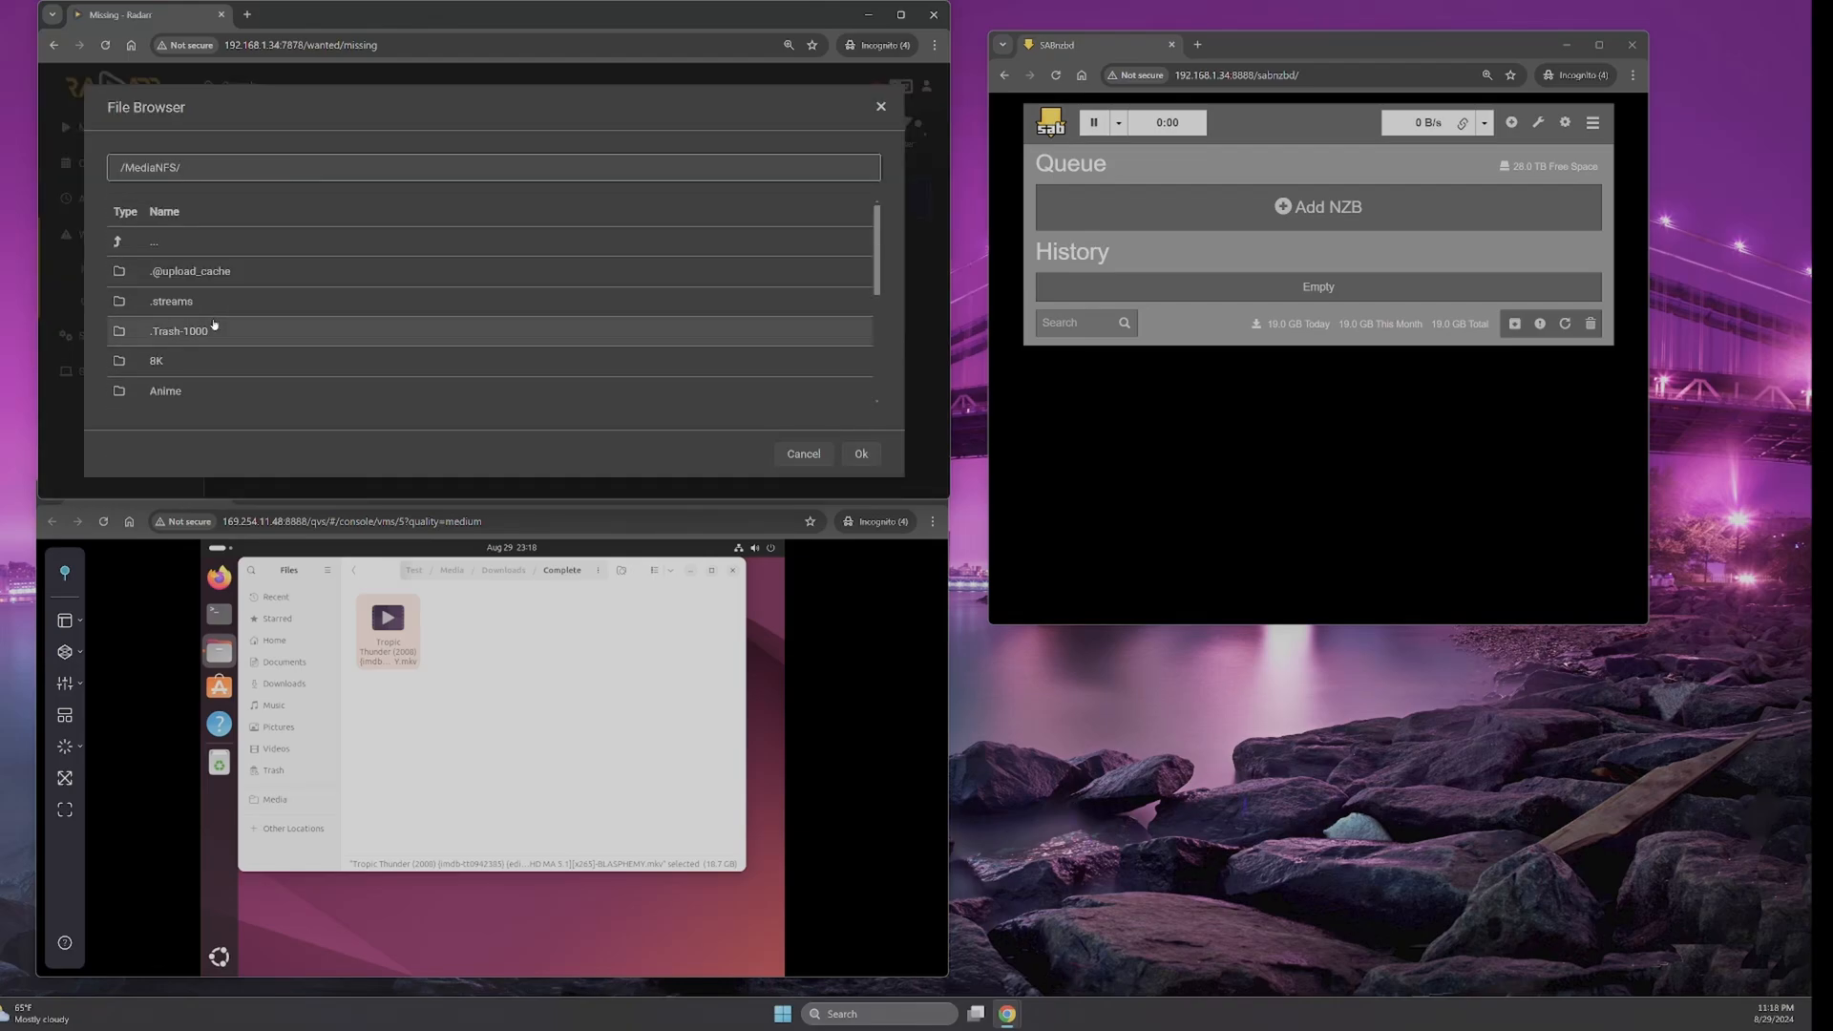
pyautogui.scroll(-3, 219, 315)
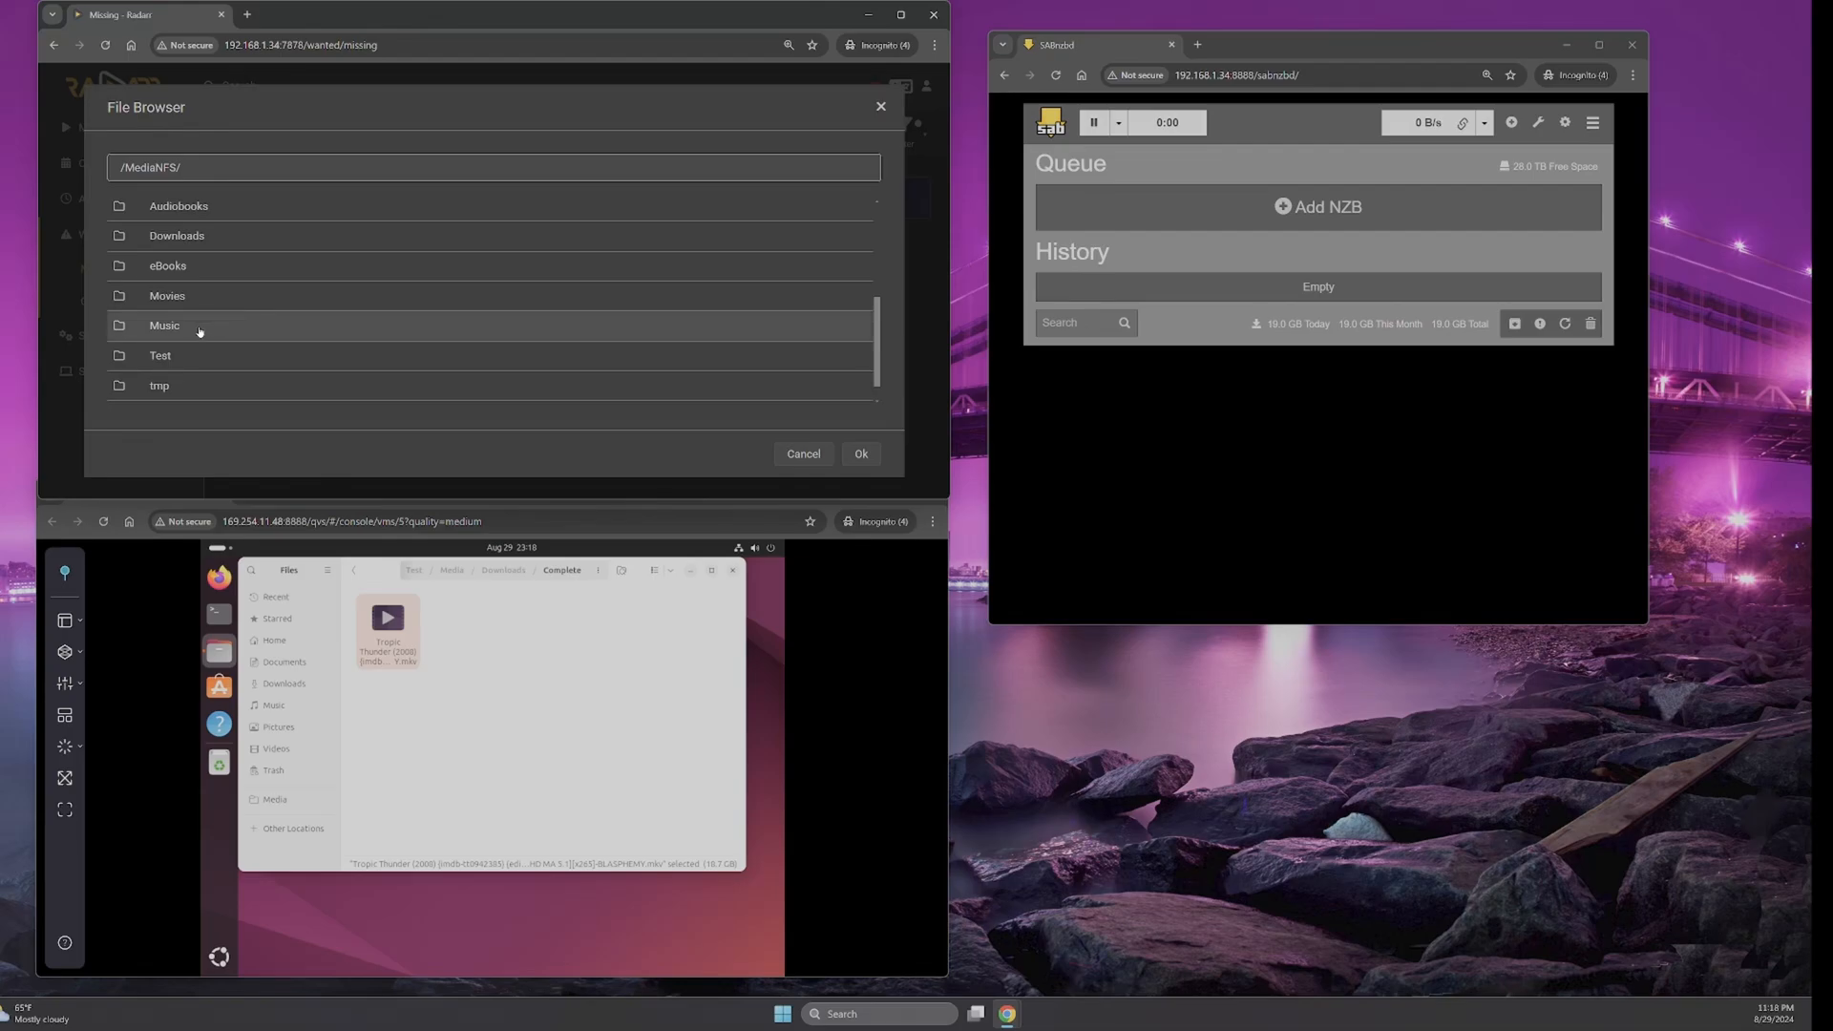
pyautogui.click(186, 338)
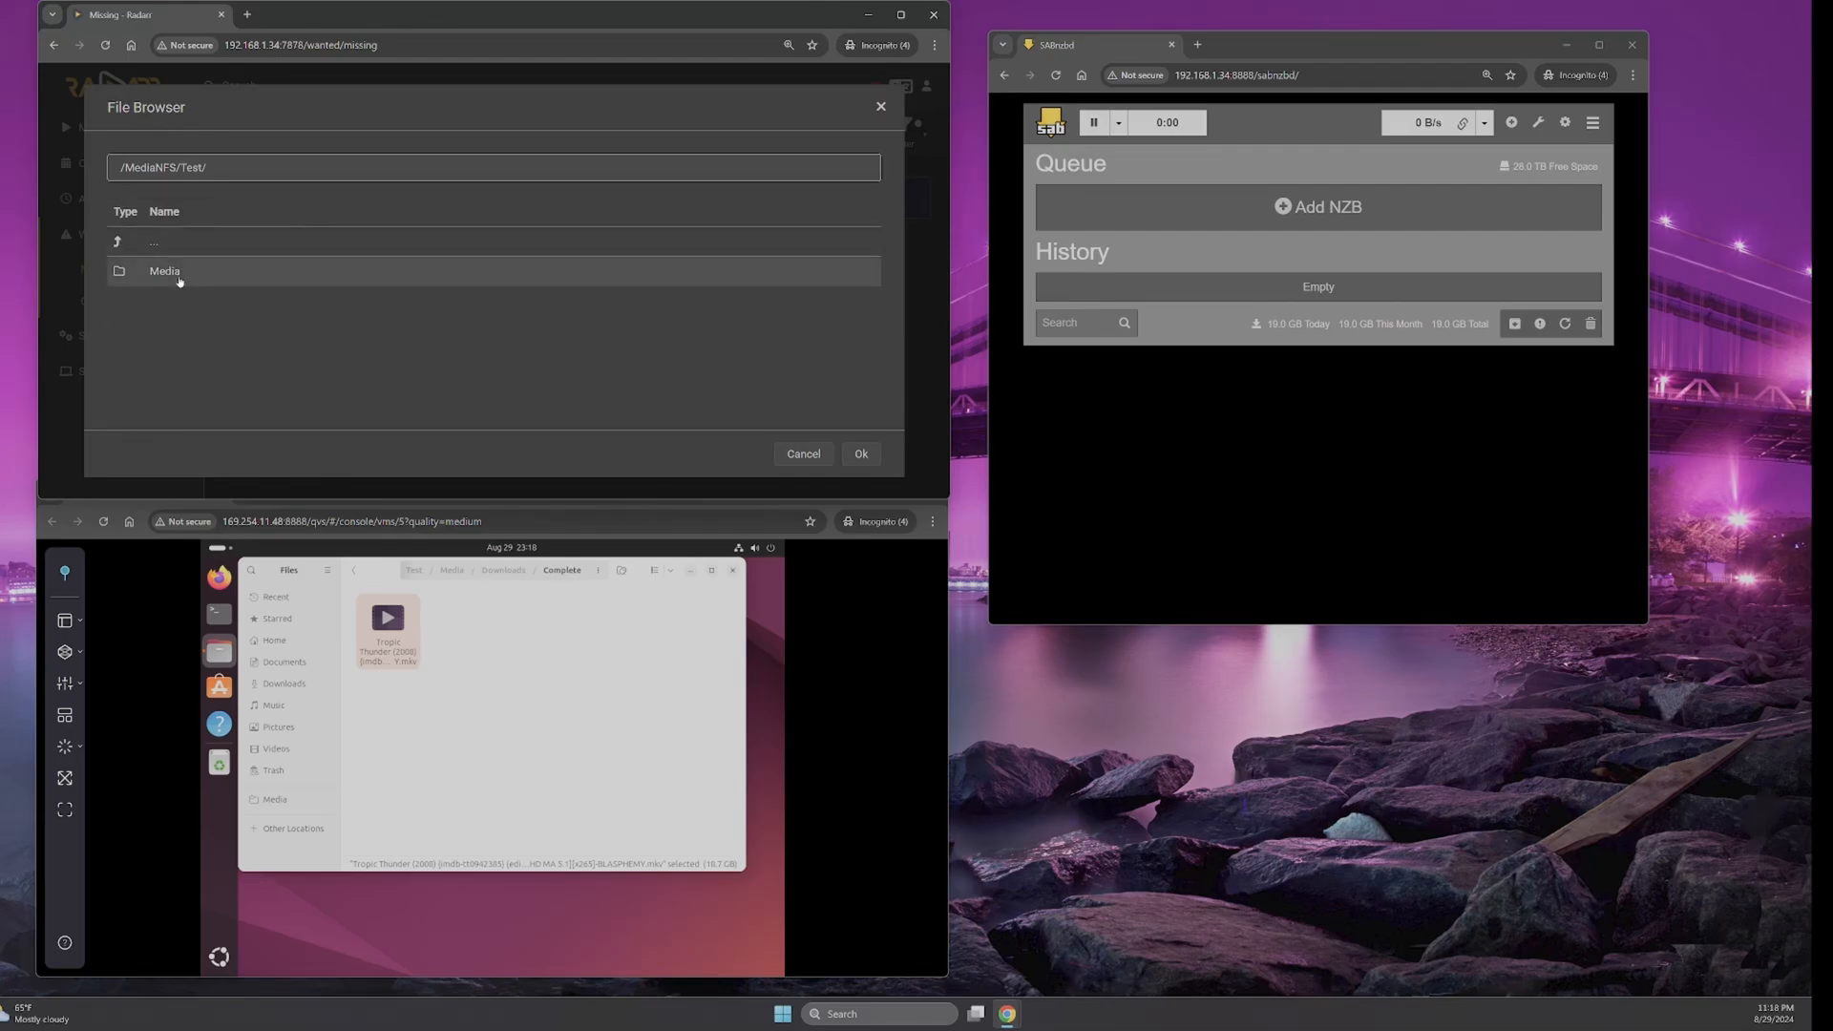
pyautogui.click(179, 274)
pyautogui.click(187, 274)
pyautogui.click(197, 274)
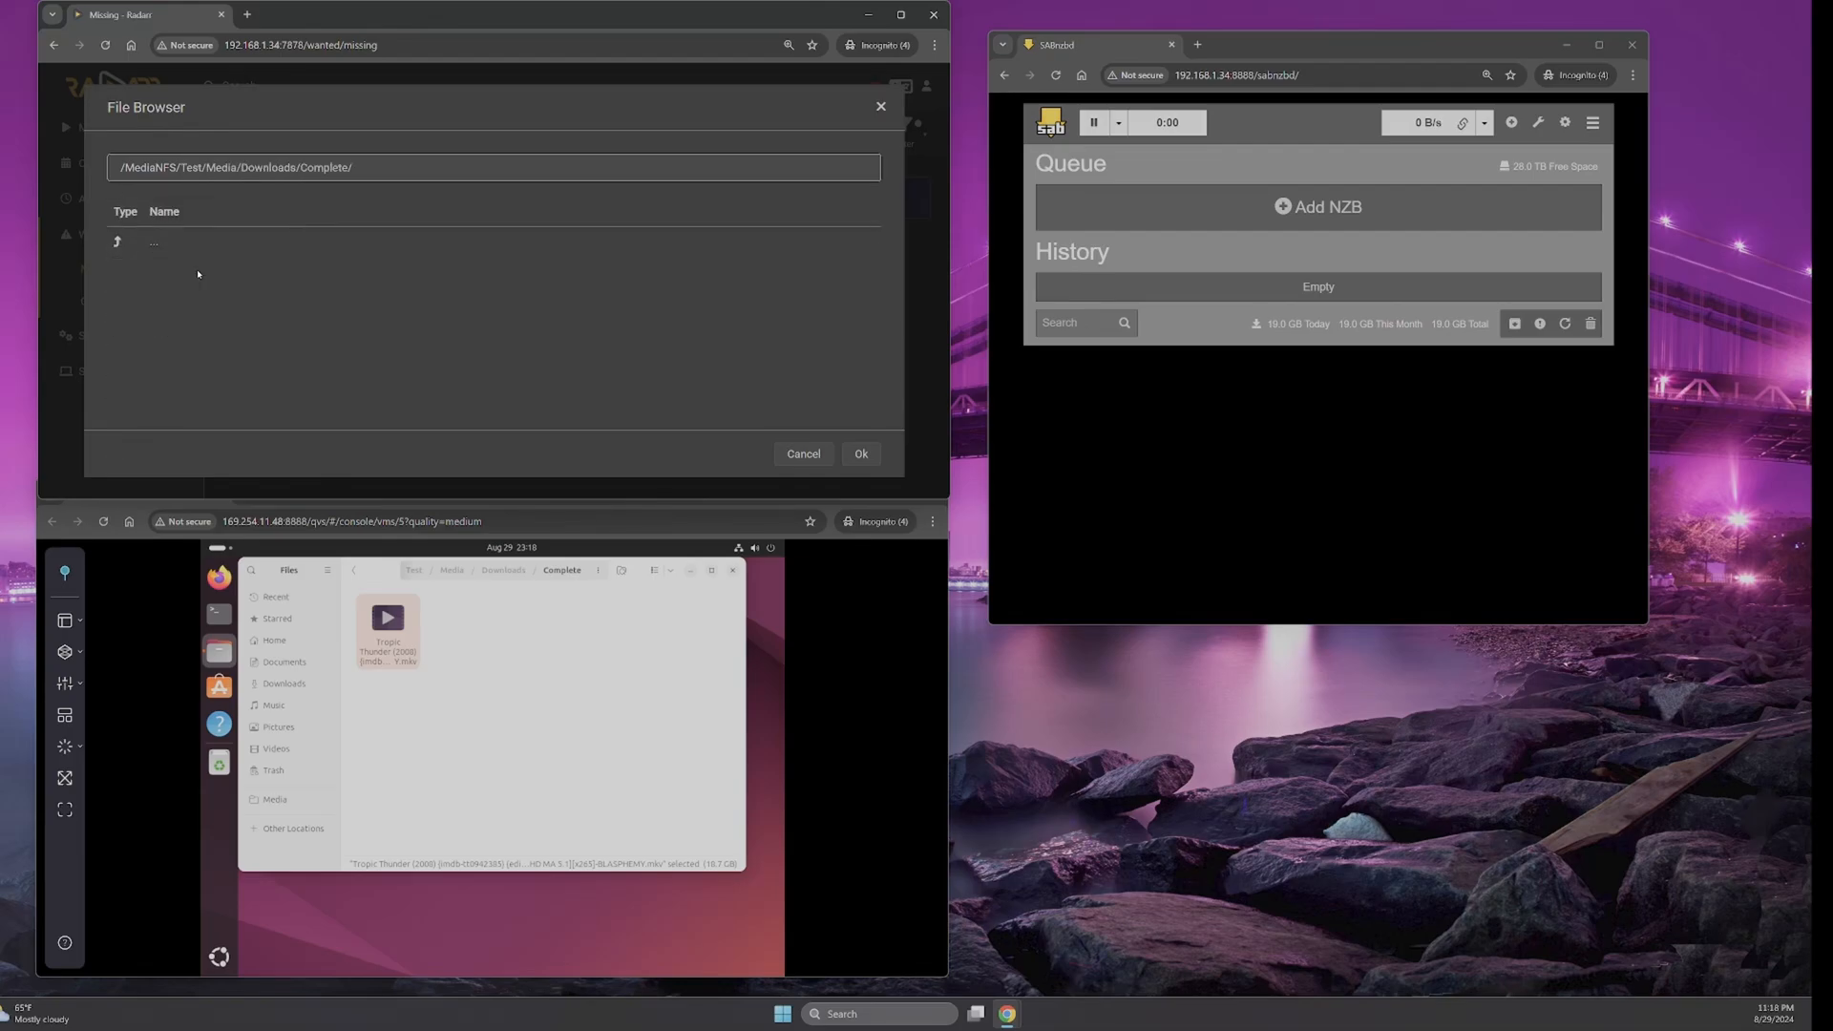
pyautogui.click(860, 454)
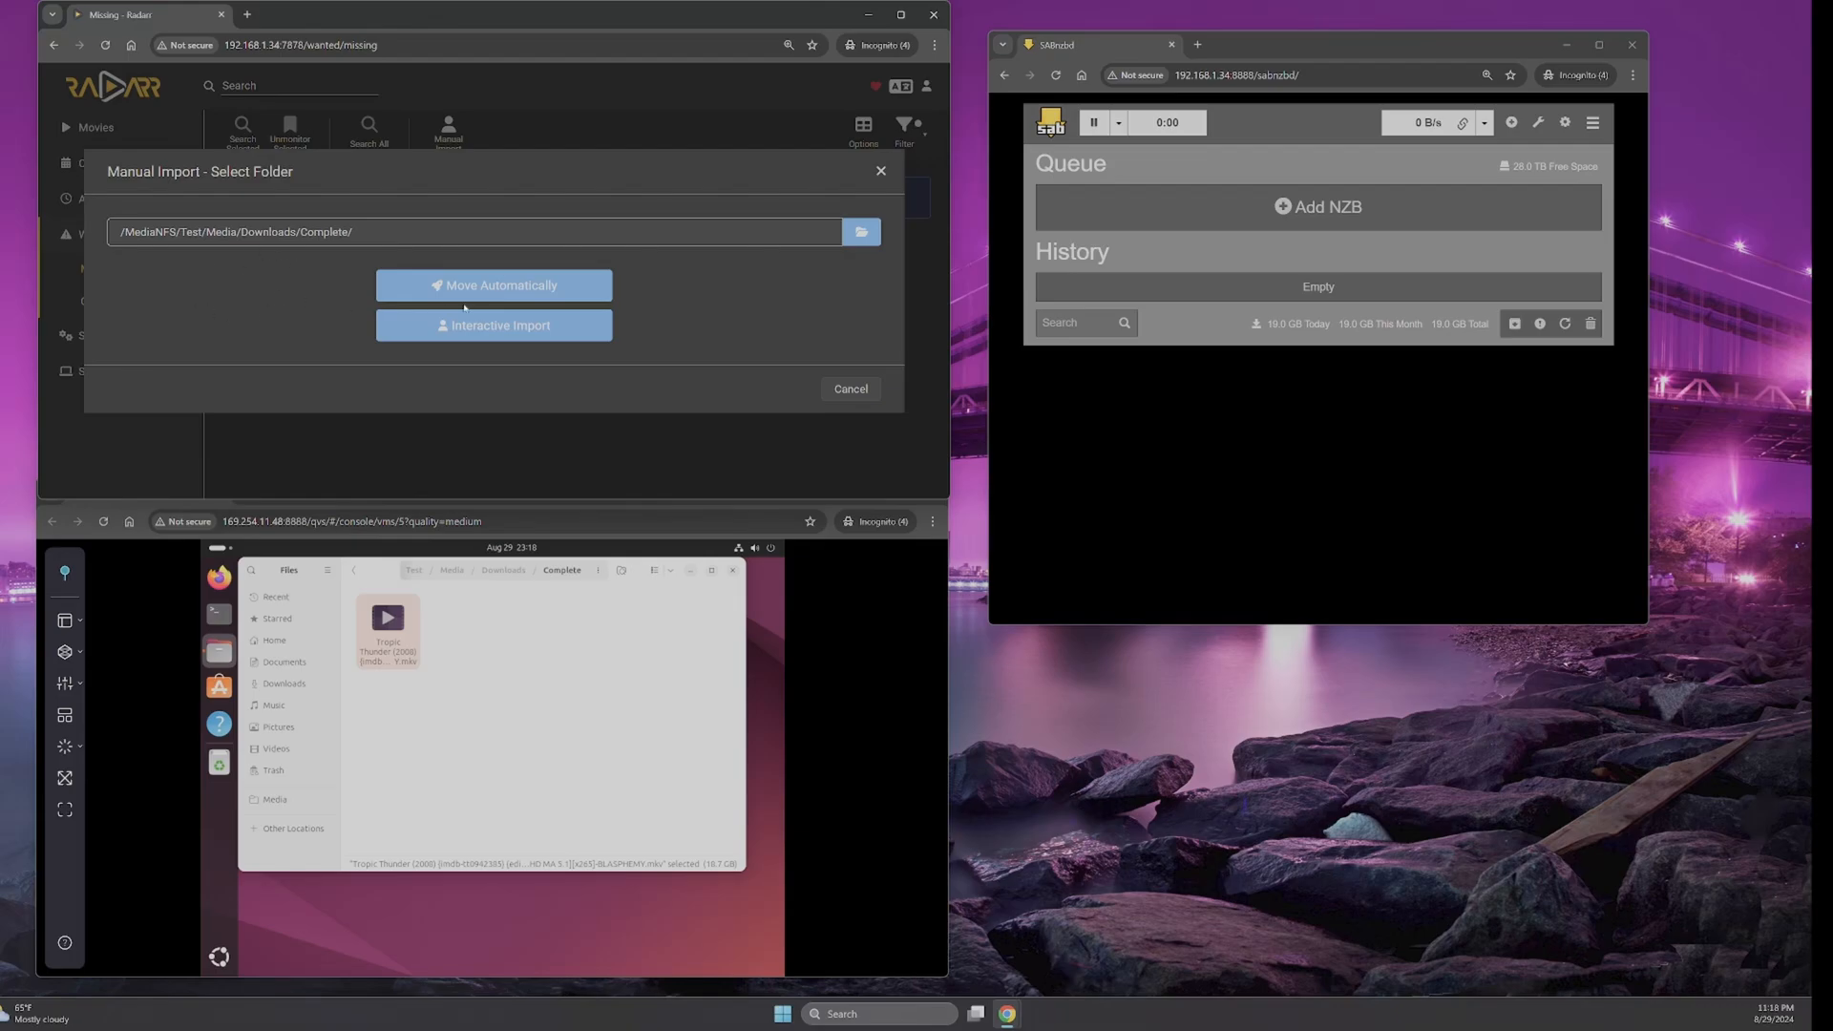
# - Run an interactive import of the Tropic Thunder file from the chosen folder, using the Move Files import mode
pyautogui.click(493, 325)
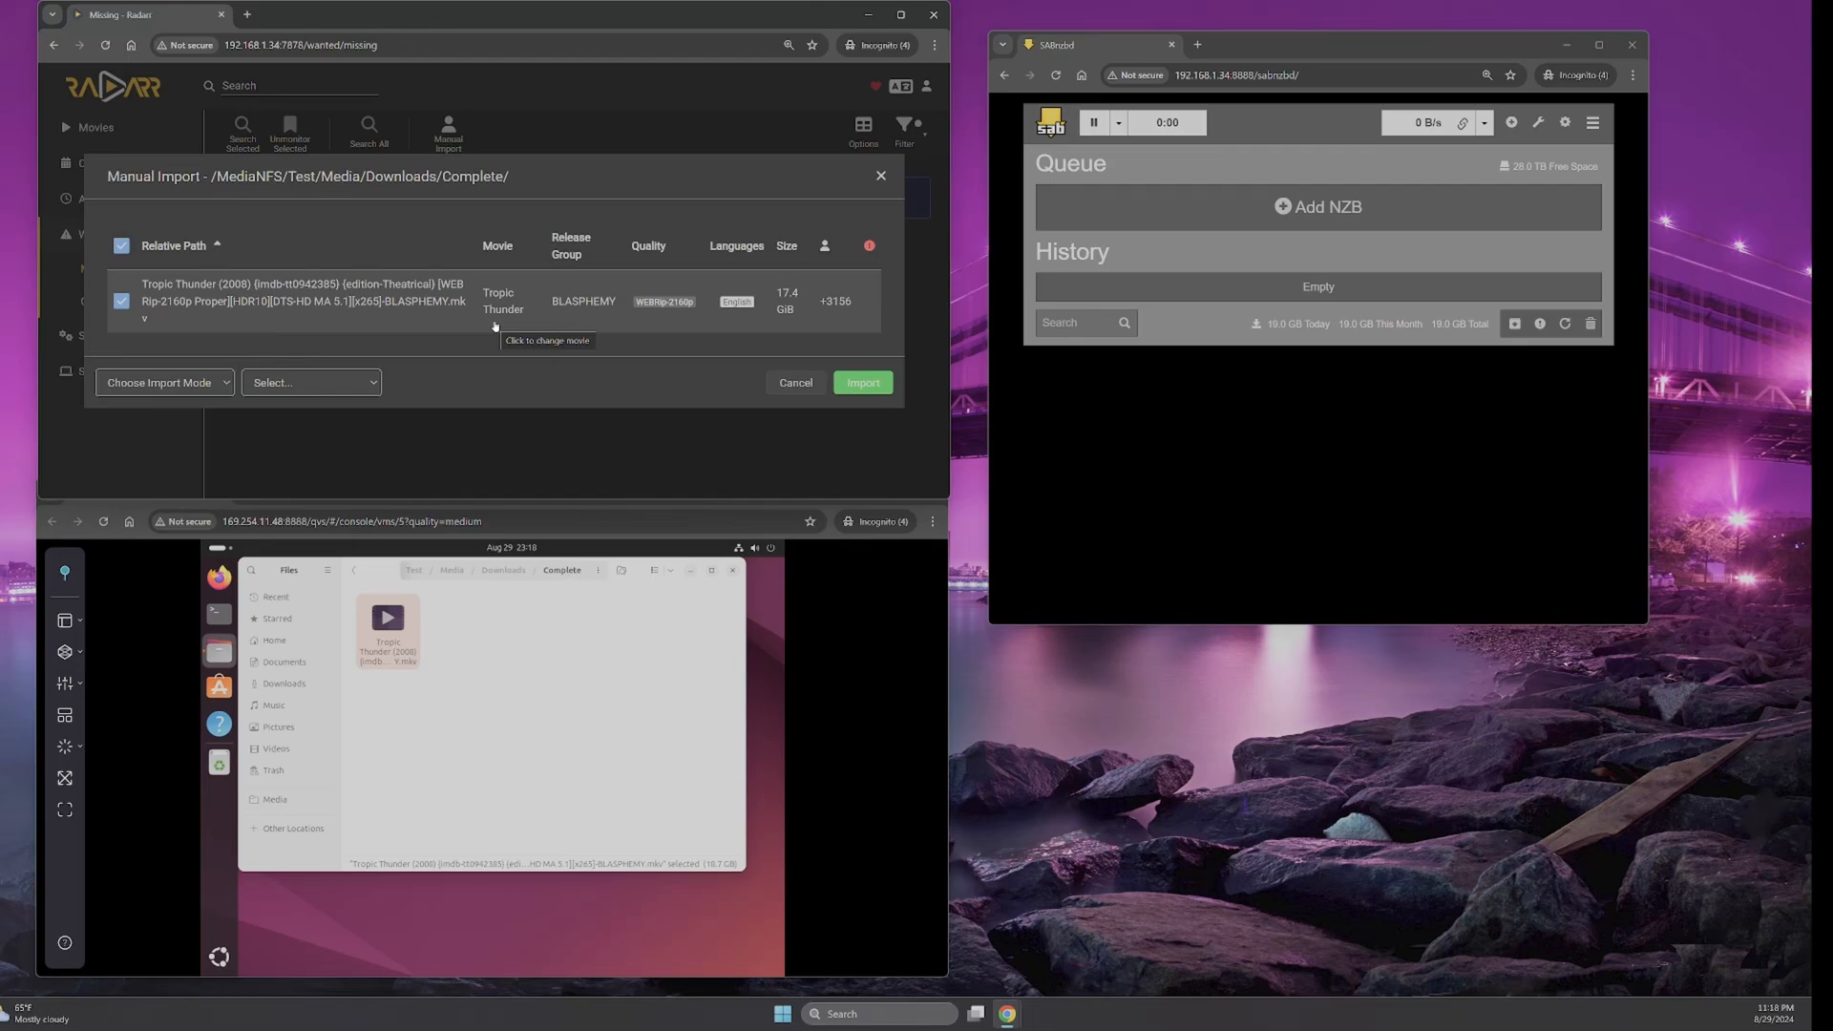
pyautogui.moveTo(841, 306)
pyautogui.moveTo(254, 314)
pyautogui.mouseDown()
pyautogui.moveTo(156, 283)
pyautogui.moveTo(239, 311)
pyautogui.mouseUp()
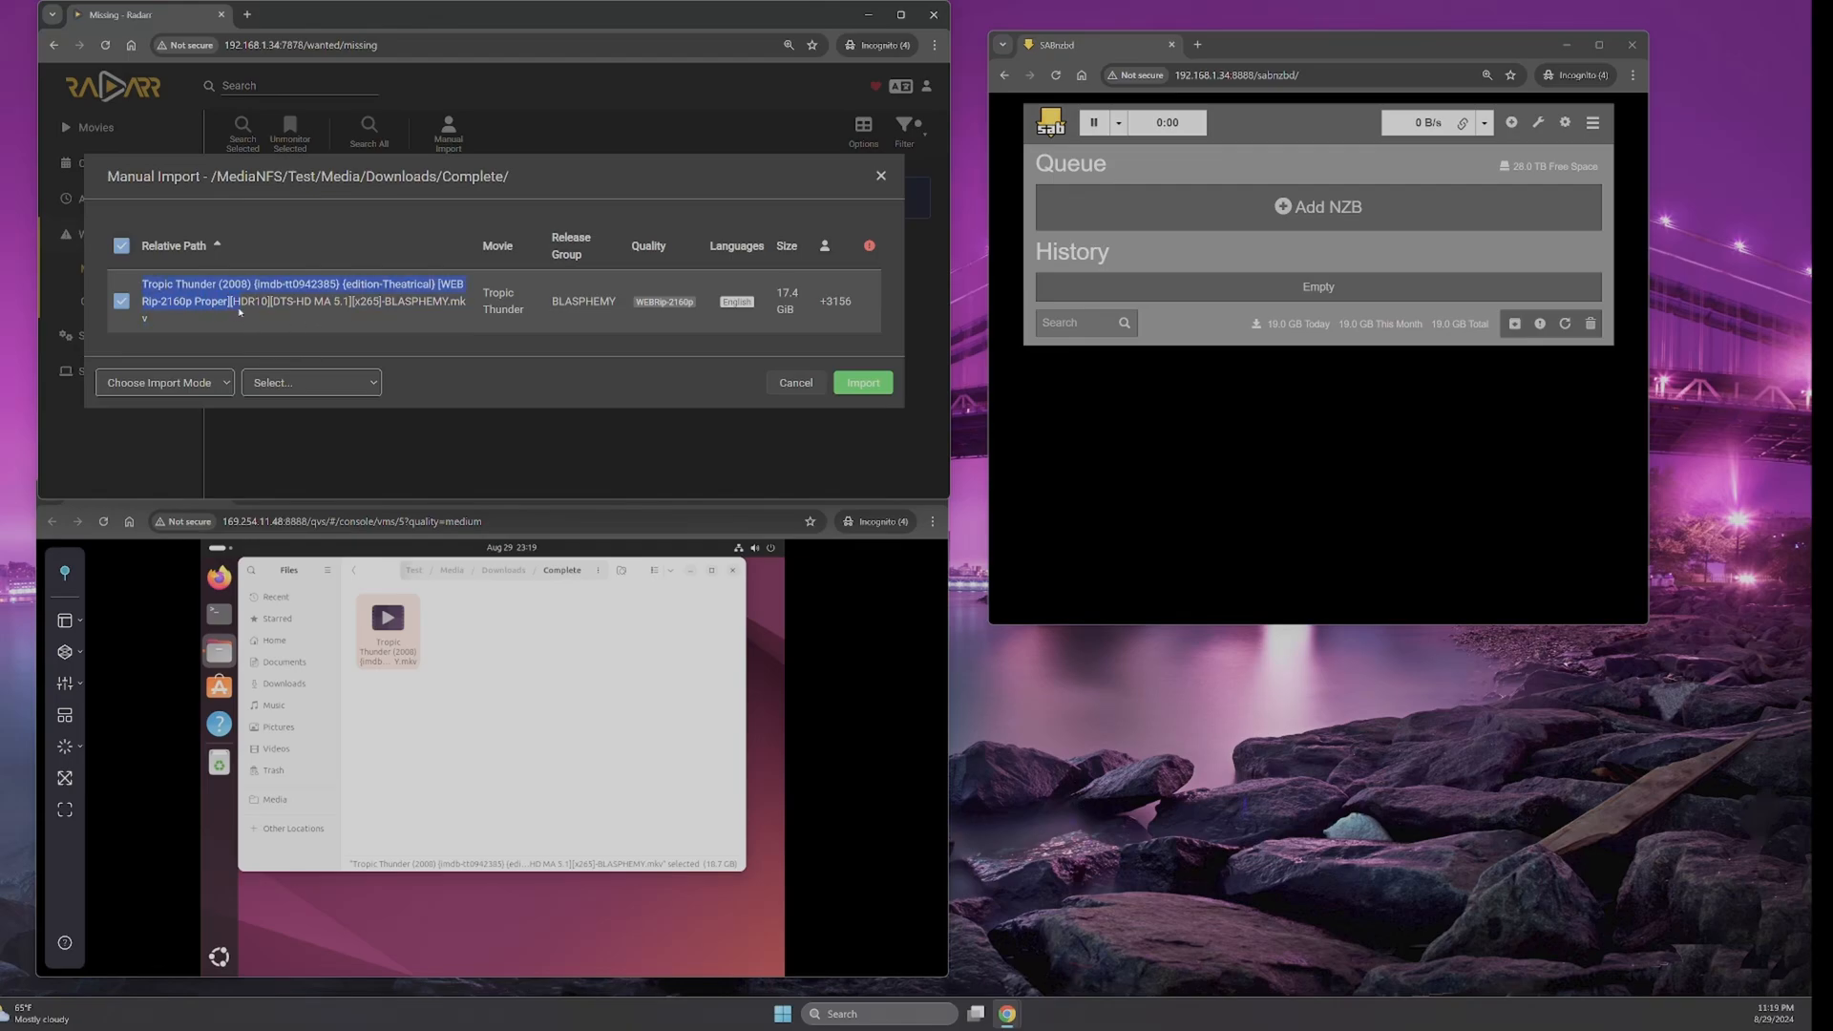
pyautogui.click(282, 319)
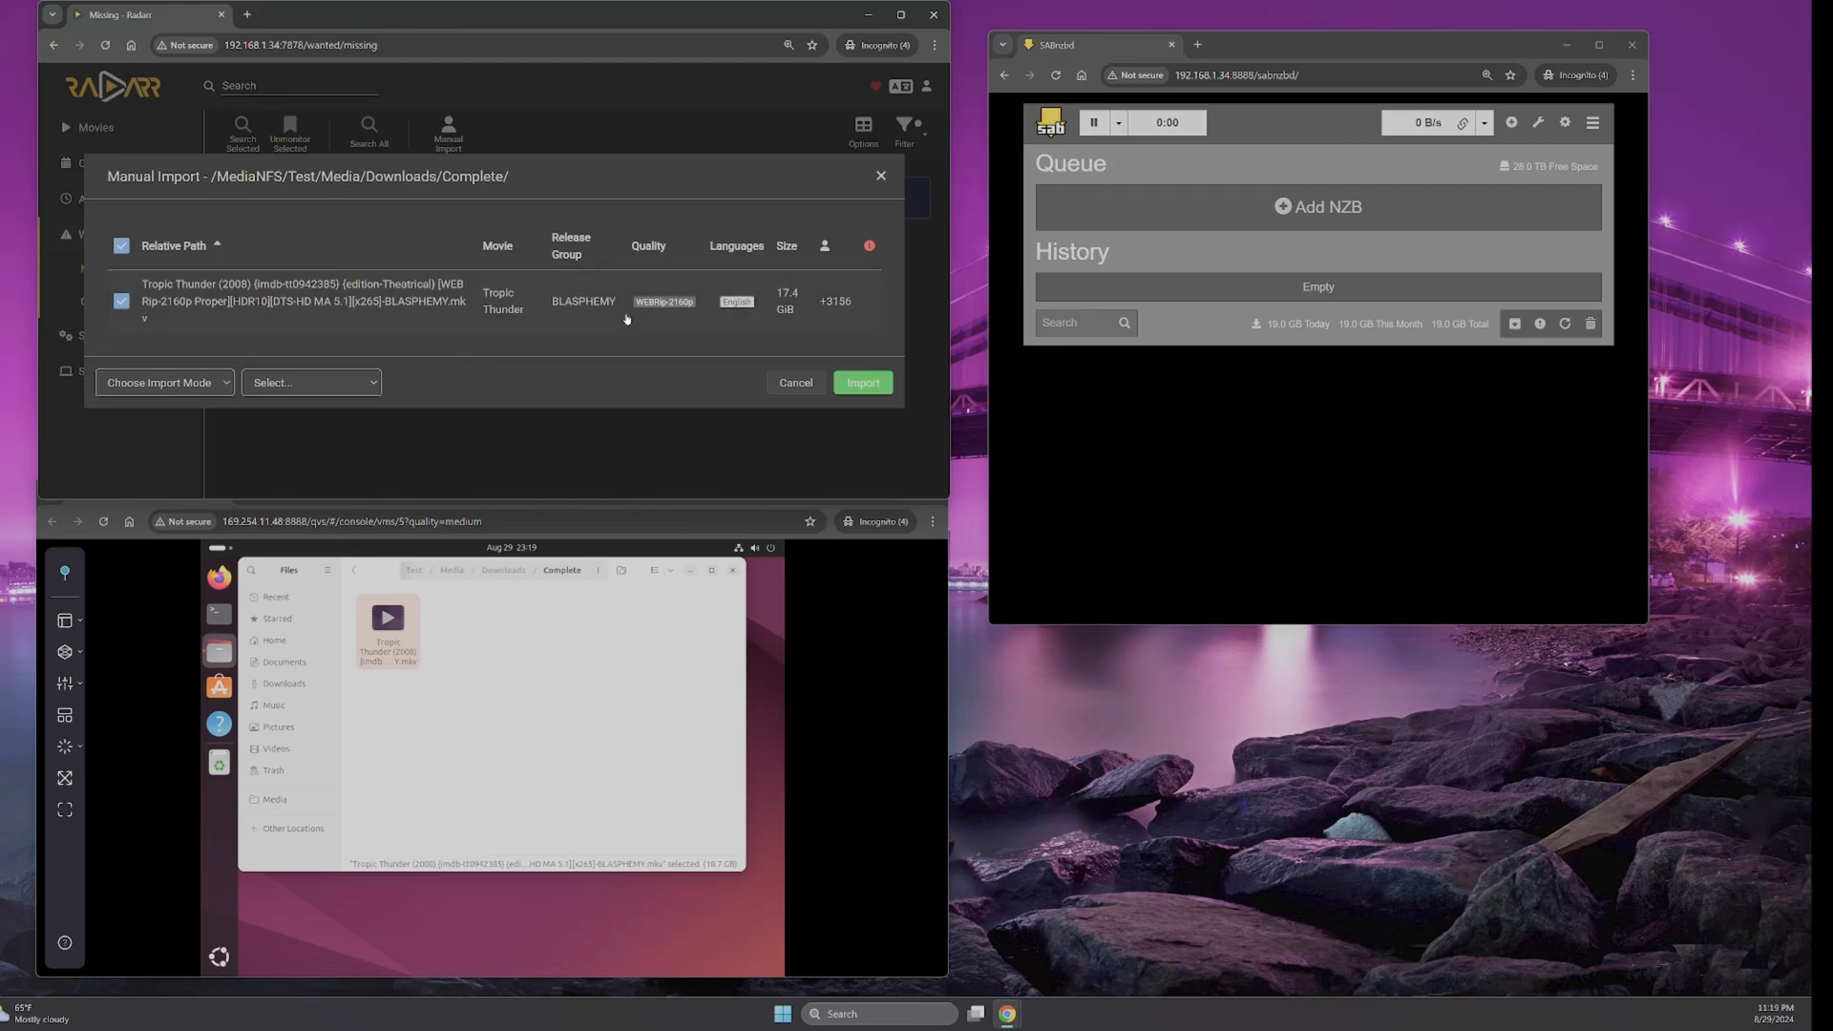
pyautogui.click(863, 381)
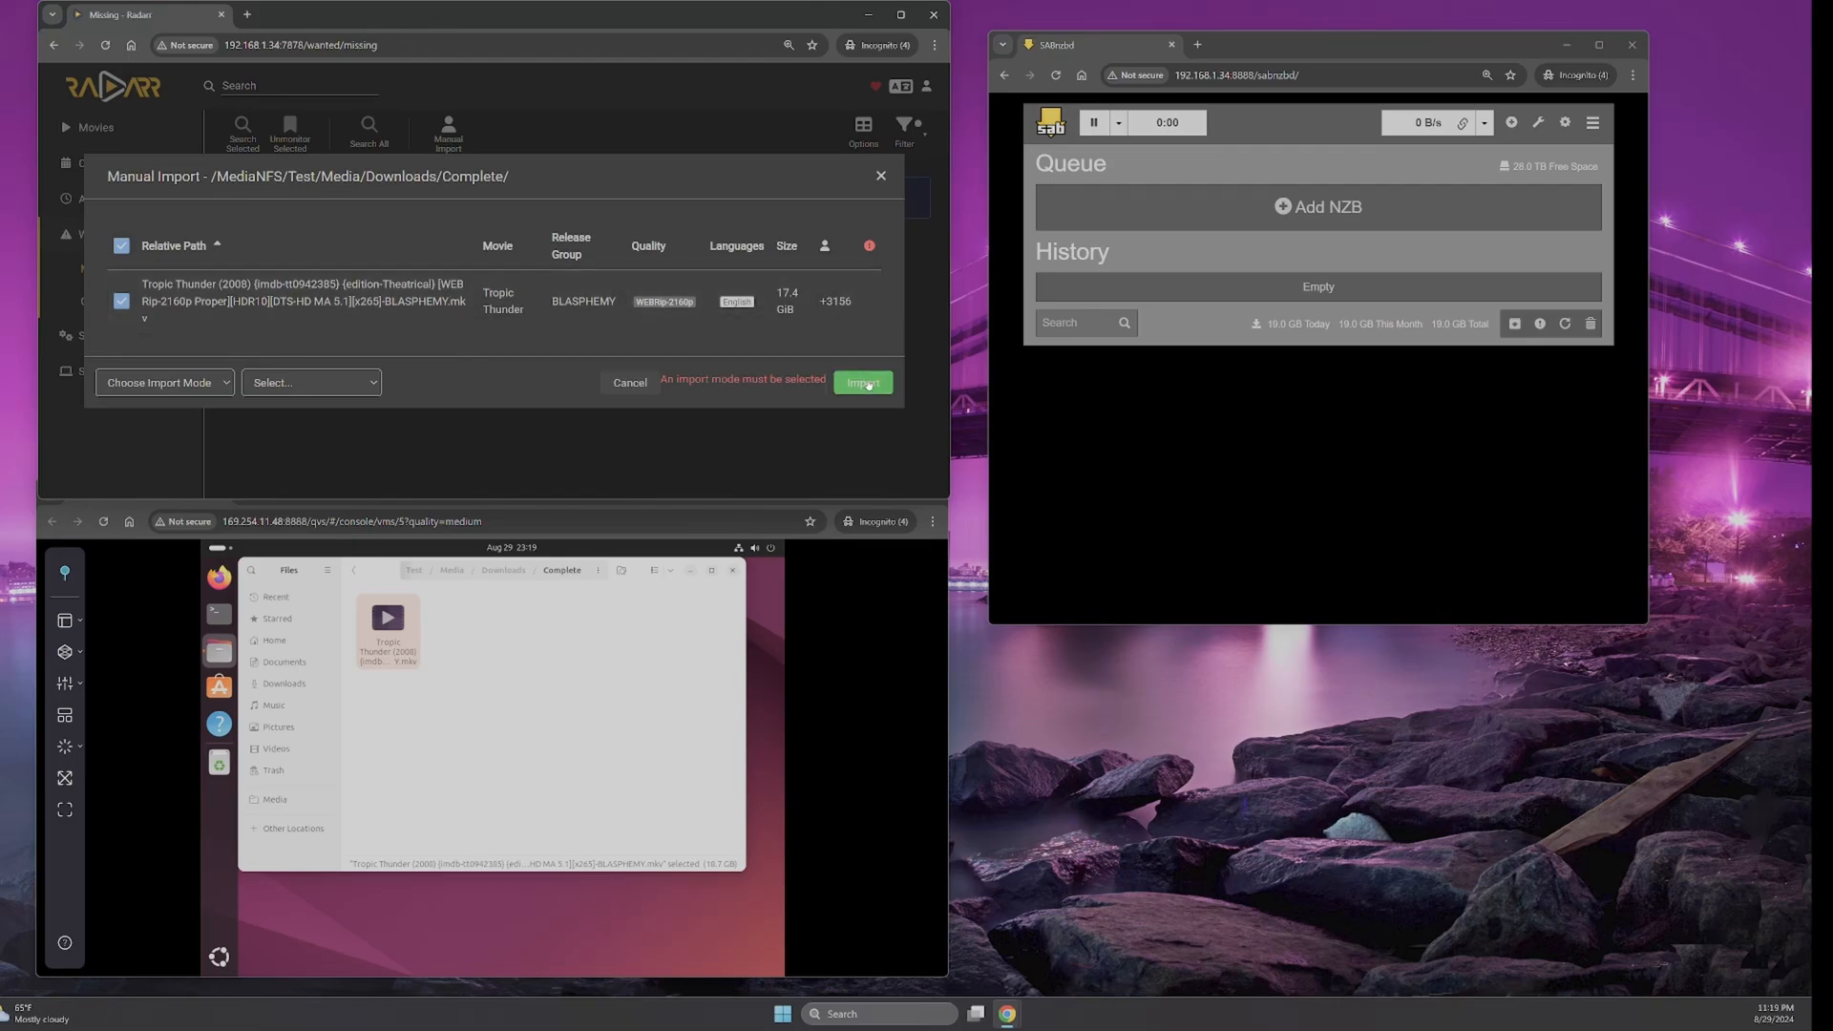
pyautogui.click(198, 386)
pyautogui.click(164, 426)
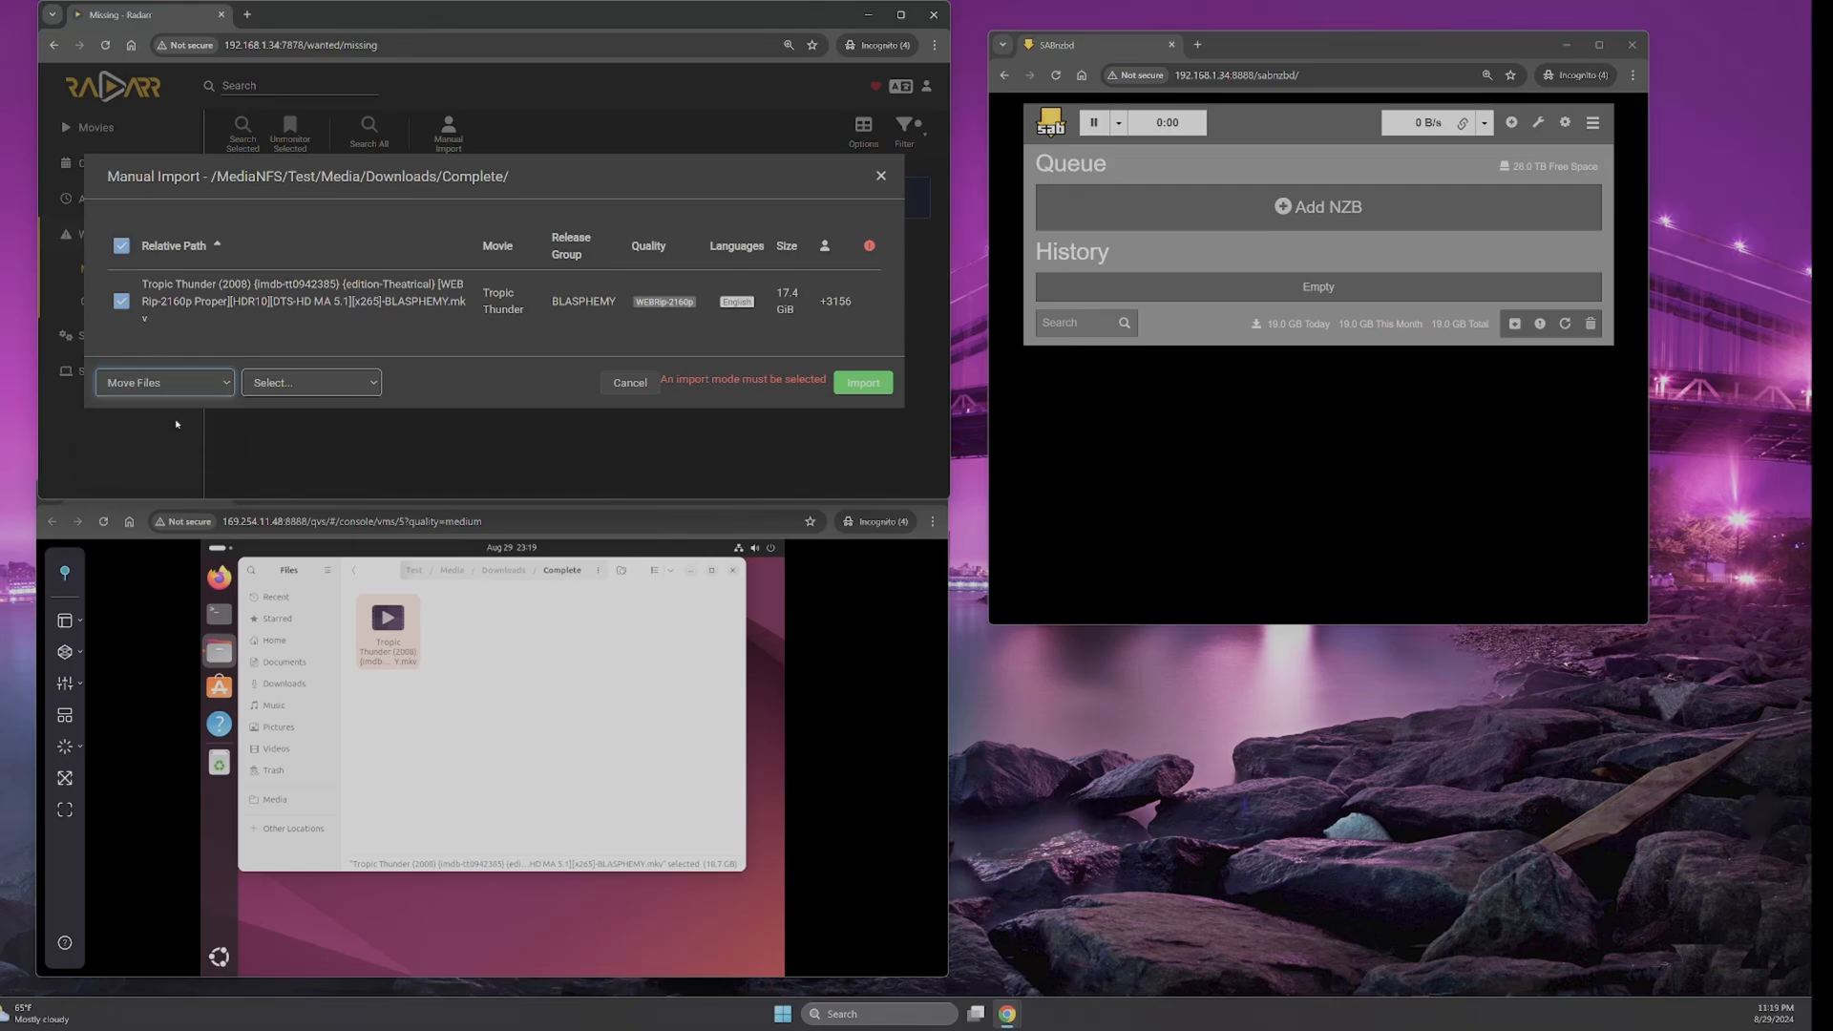
pyautogui.click(859, 386)
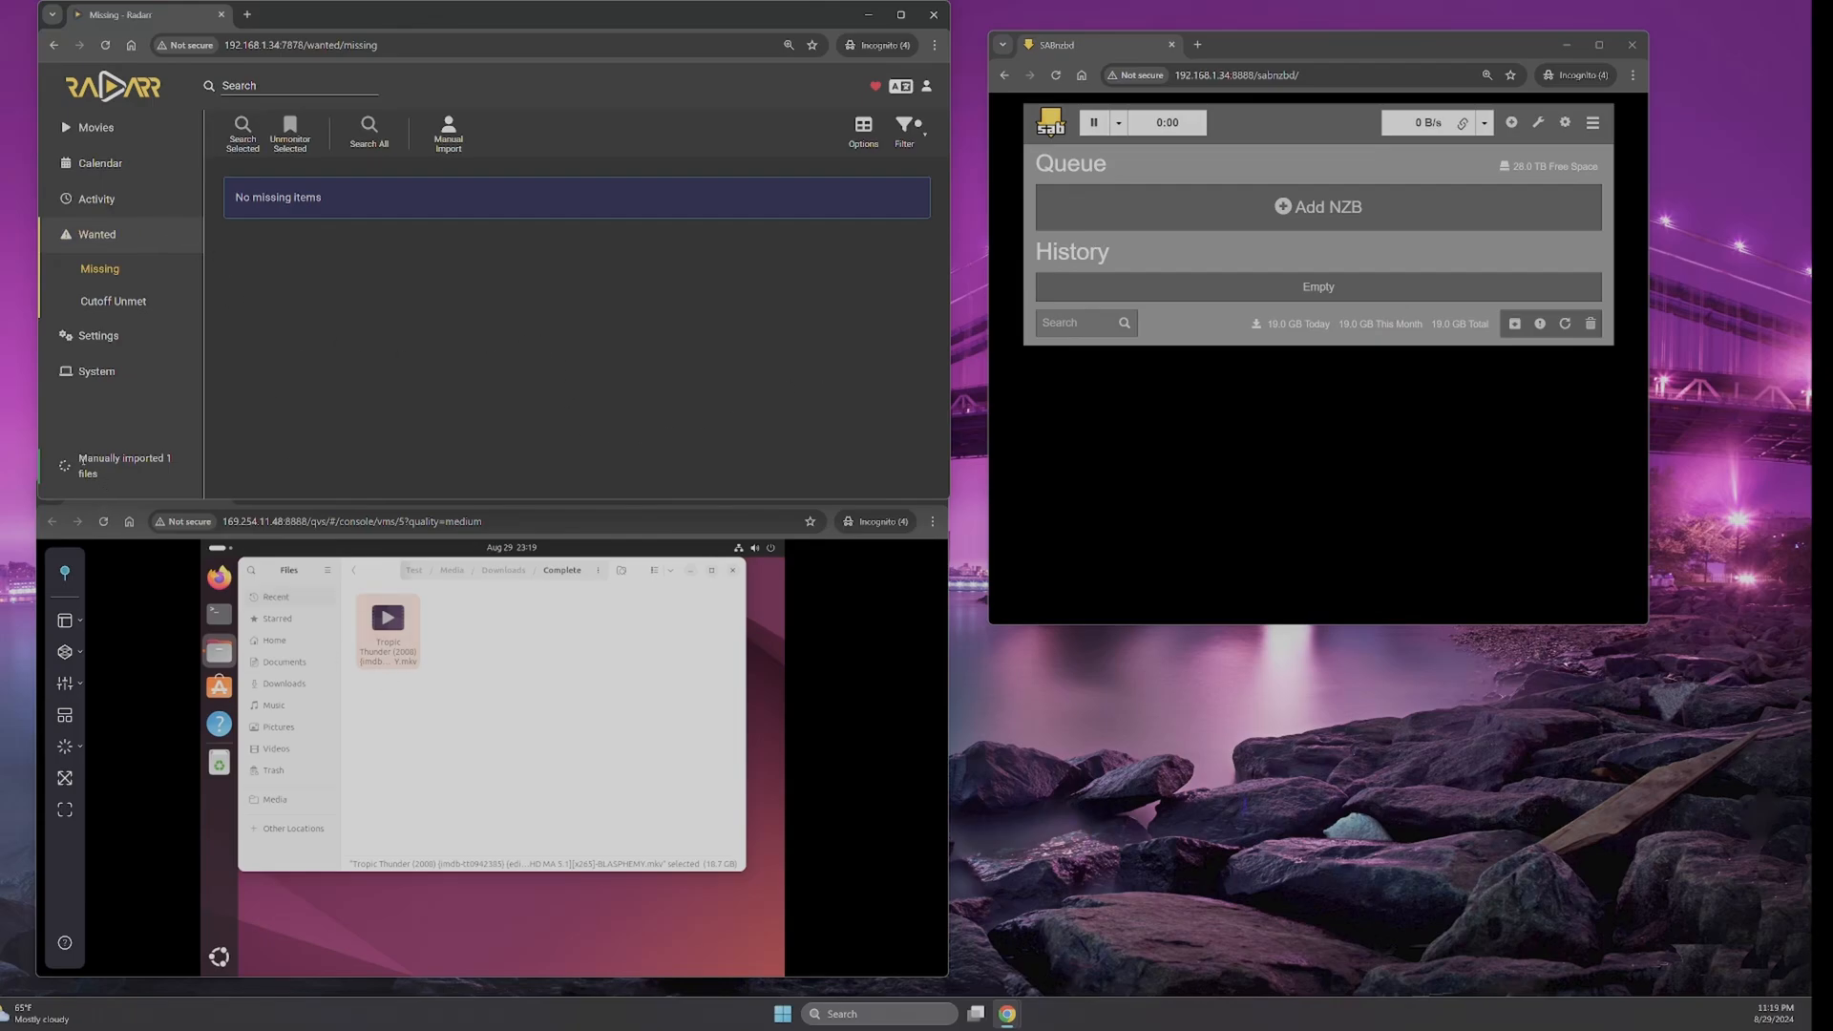
# - In the VM's file manager, recheck the Downloads/Complete folder and look inside the Tropic Thunder folder under Movies
pyautogui.click(479, 642)
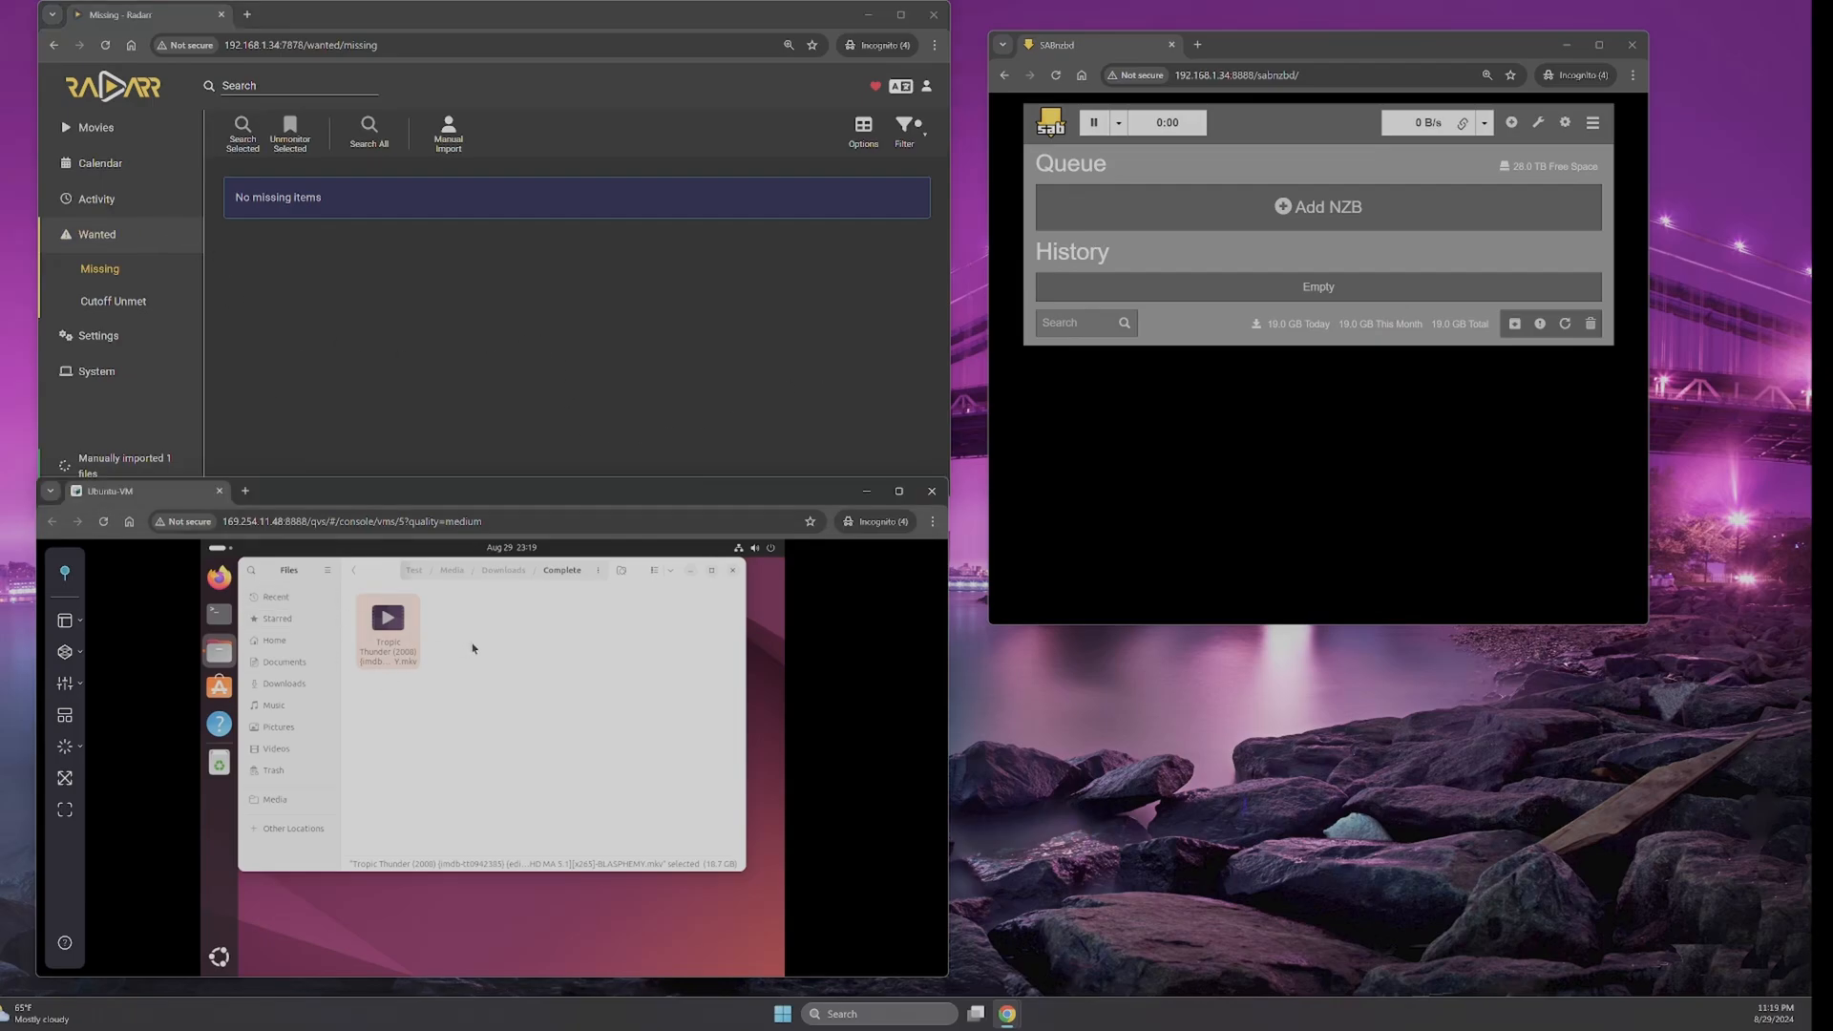
pyautogui.click(503, 570)
pyautogui.click(391, 624)
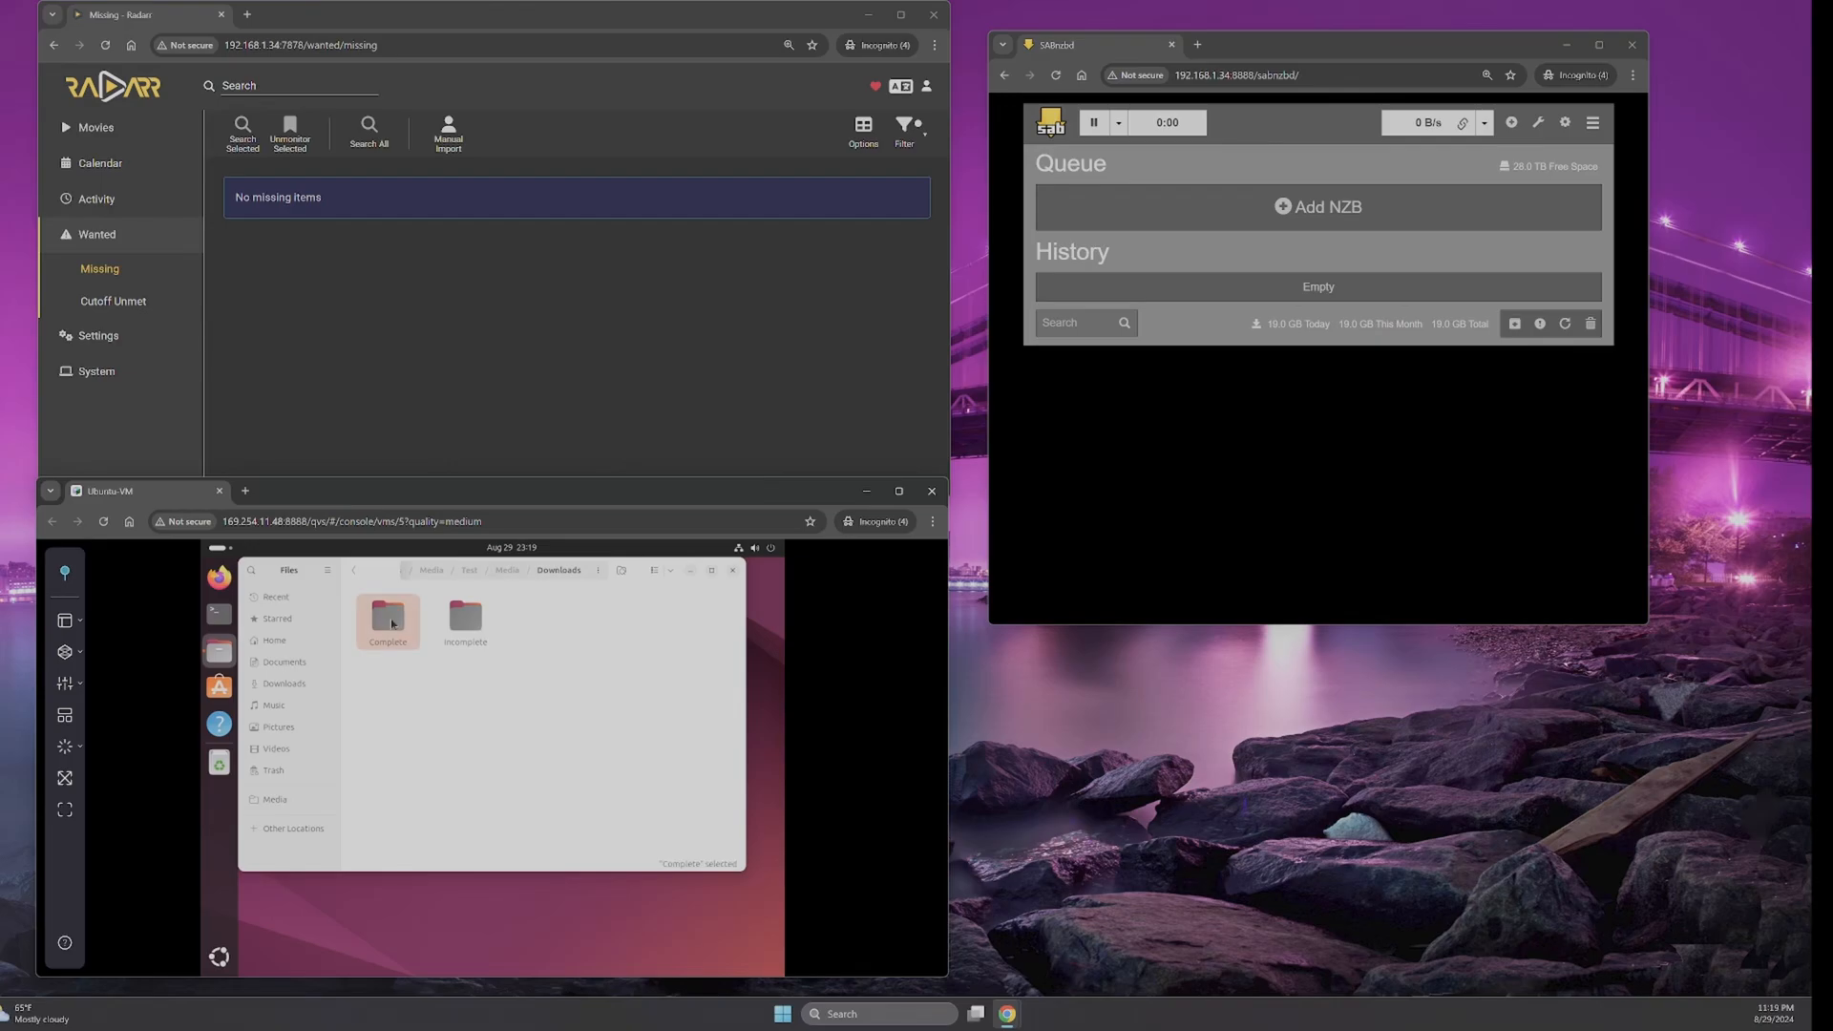
pyautogui.doubleClick(391, 623)
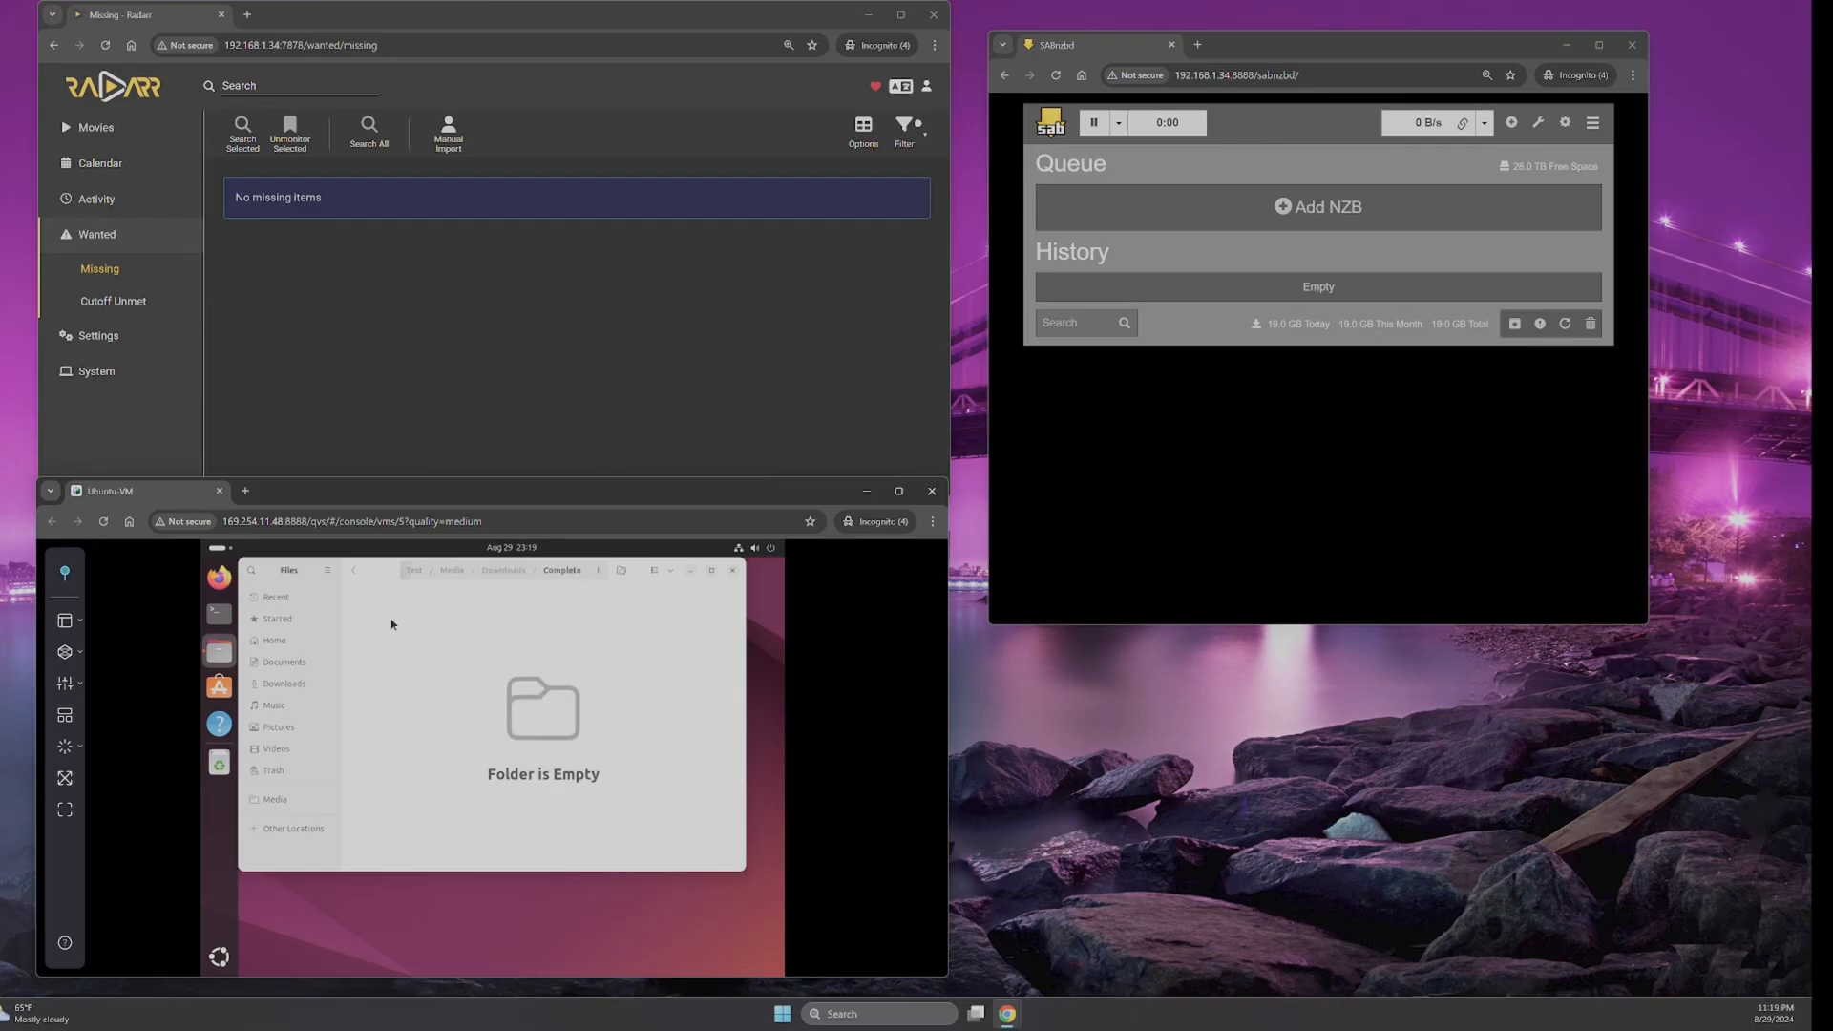
pyautogui.click(504, 571)
pyautogui.click(507, 571)
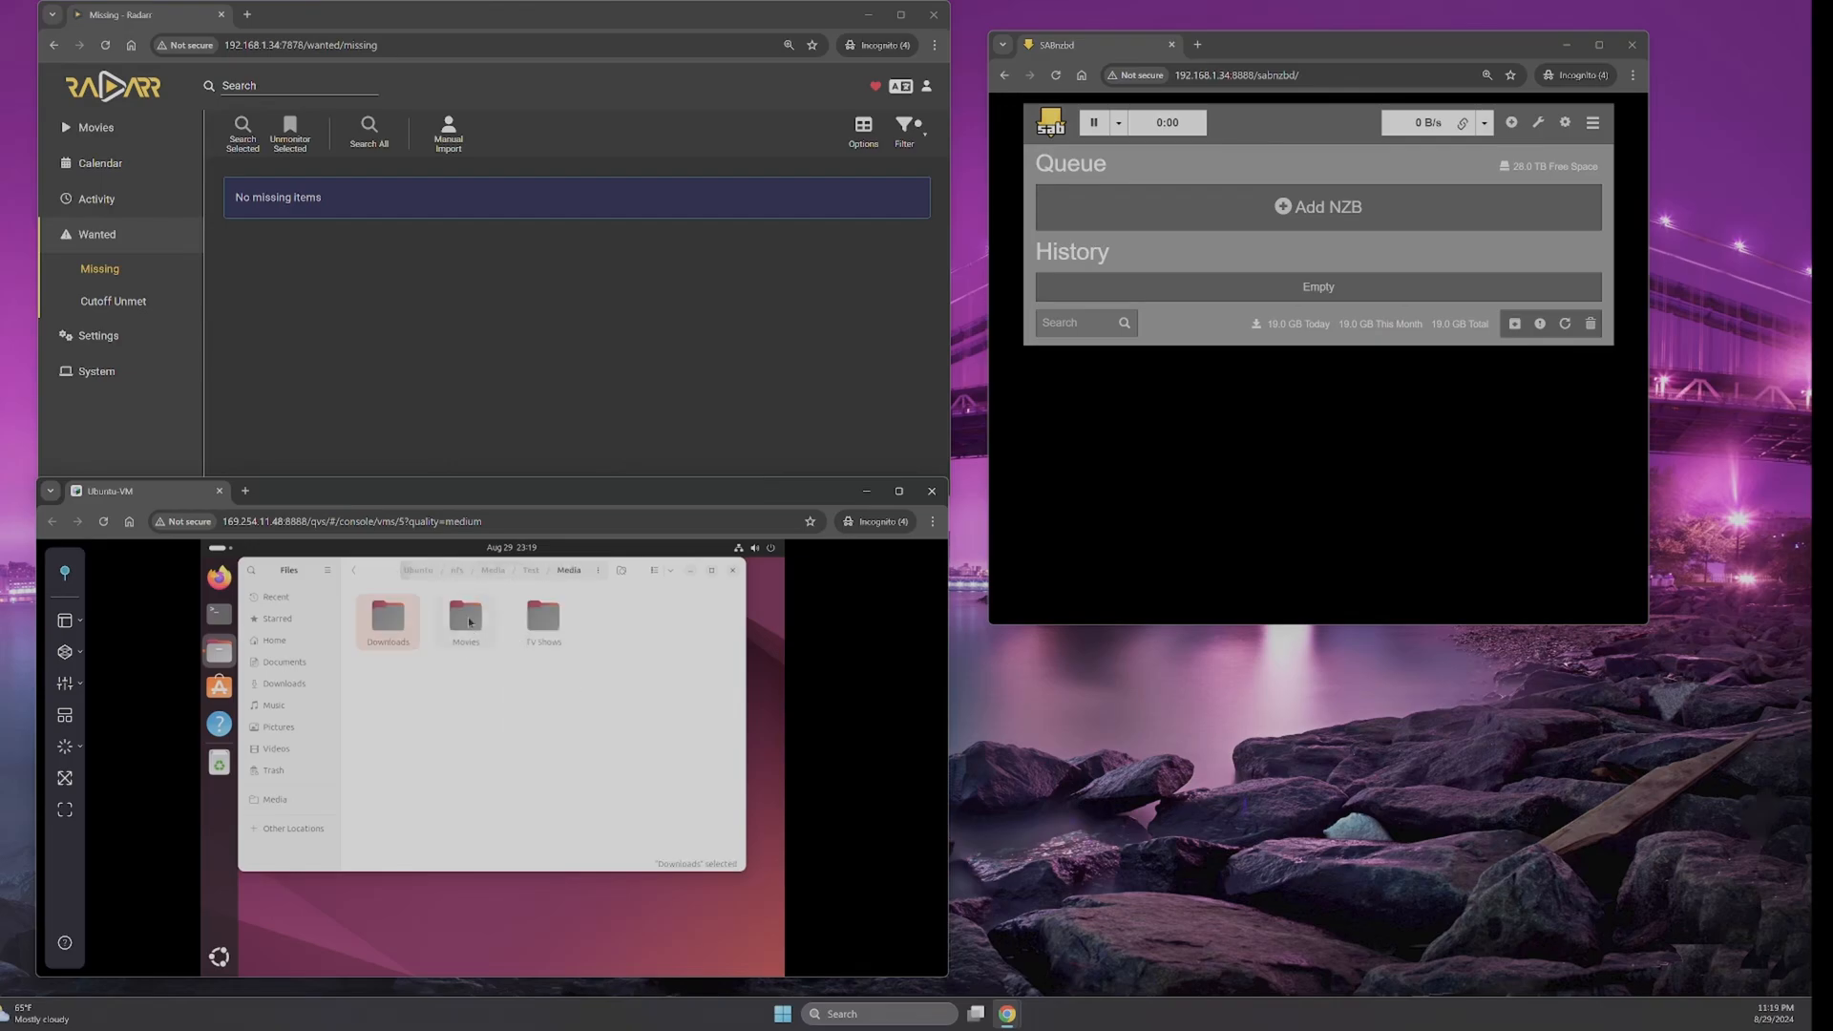
pyautogui.doubleClick(467, 617)
pyautogui.doubleClick(540, 625)
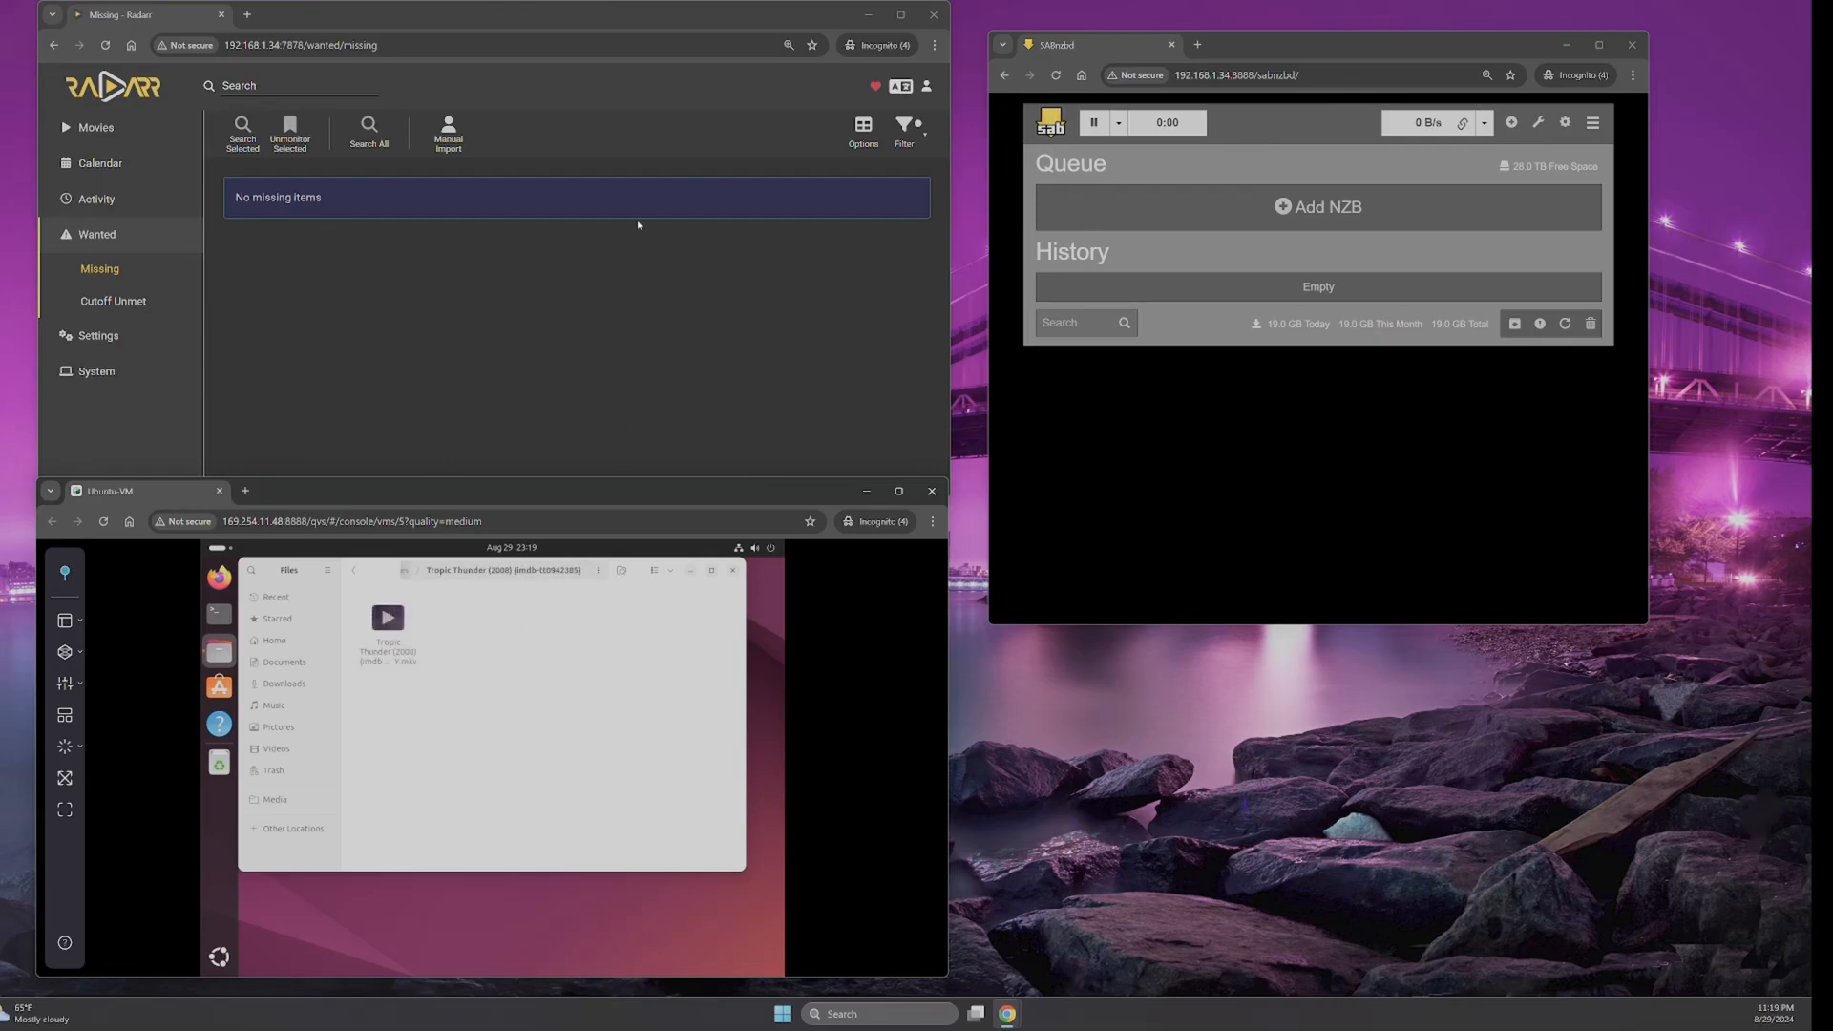
# - Switch to Plex, scan the Movies library for new files, and open its full library view
pyautogui.moveTo(1007, 1014)
pyautogui.click(801, 931)
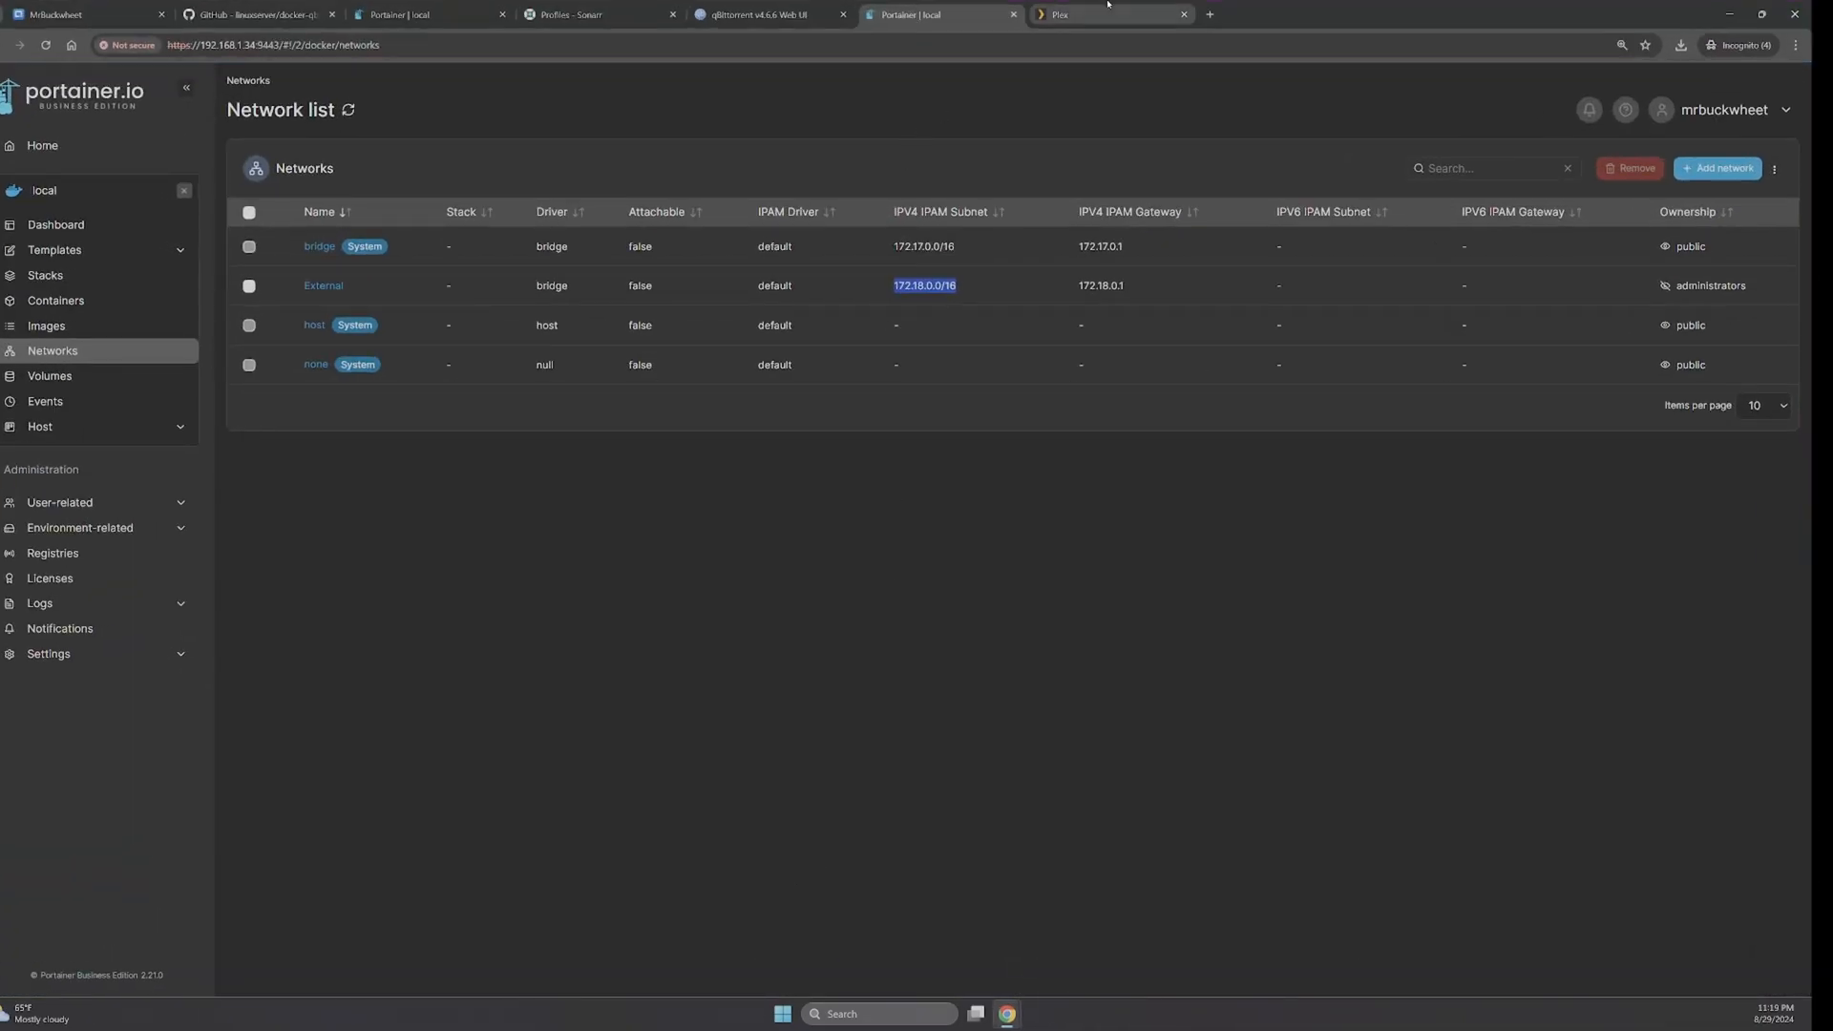
pyautogui.click(1107, 6)
pyautogui.click(48, 160)
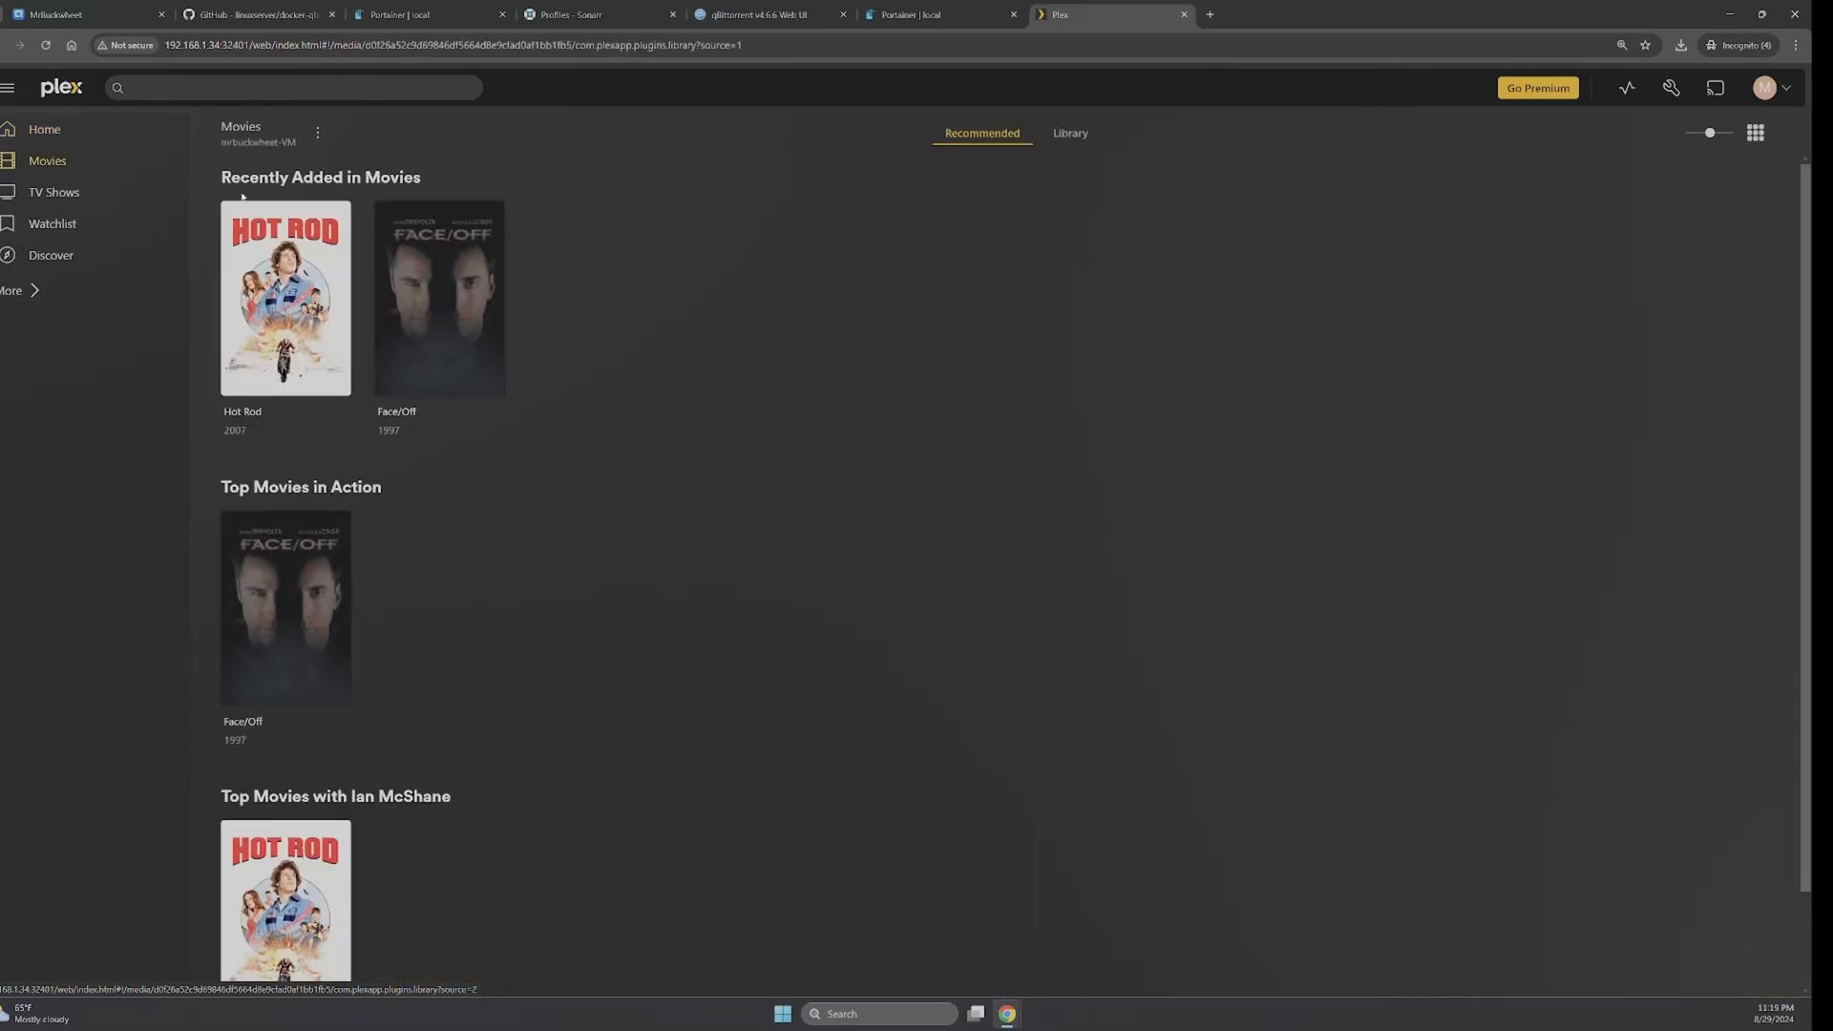
pyautogui.click(317, 133)
pyautogui.click(315, 194)
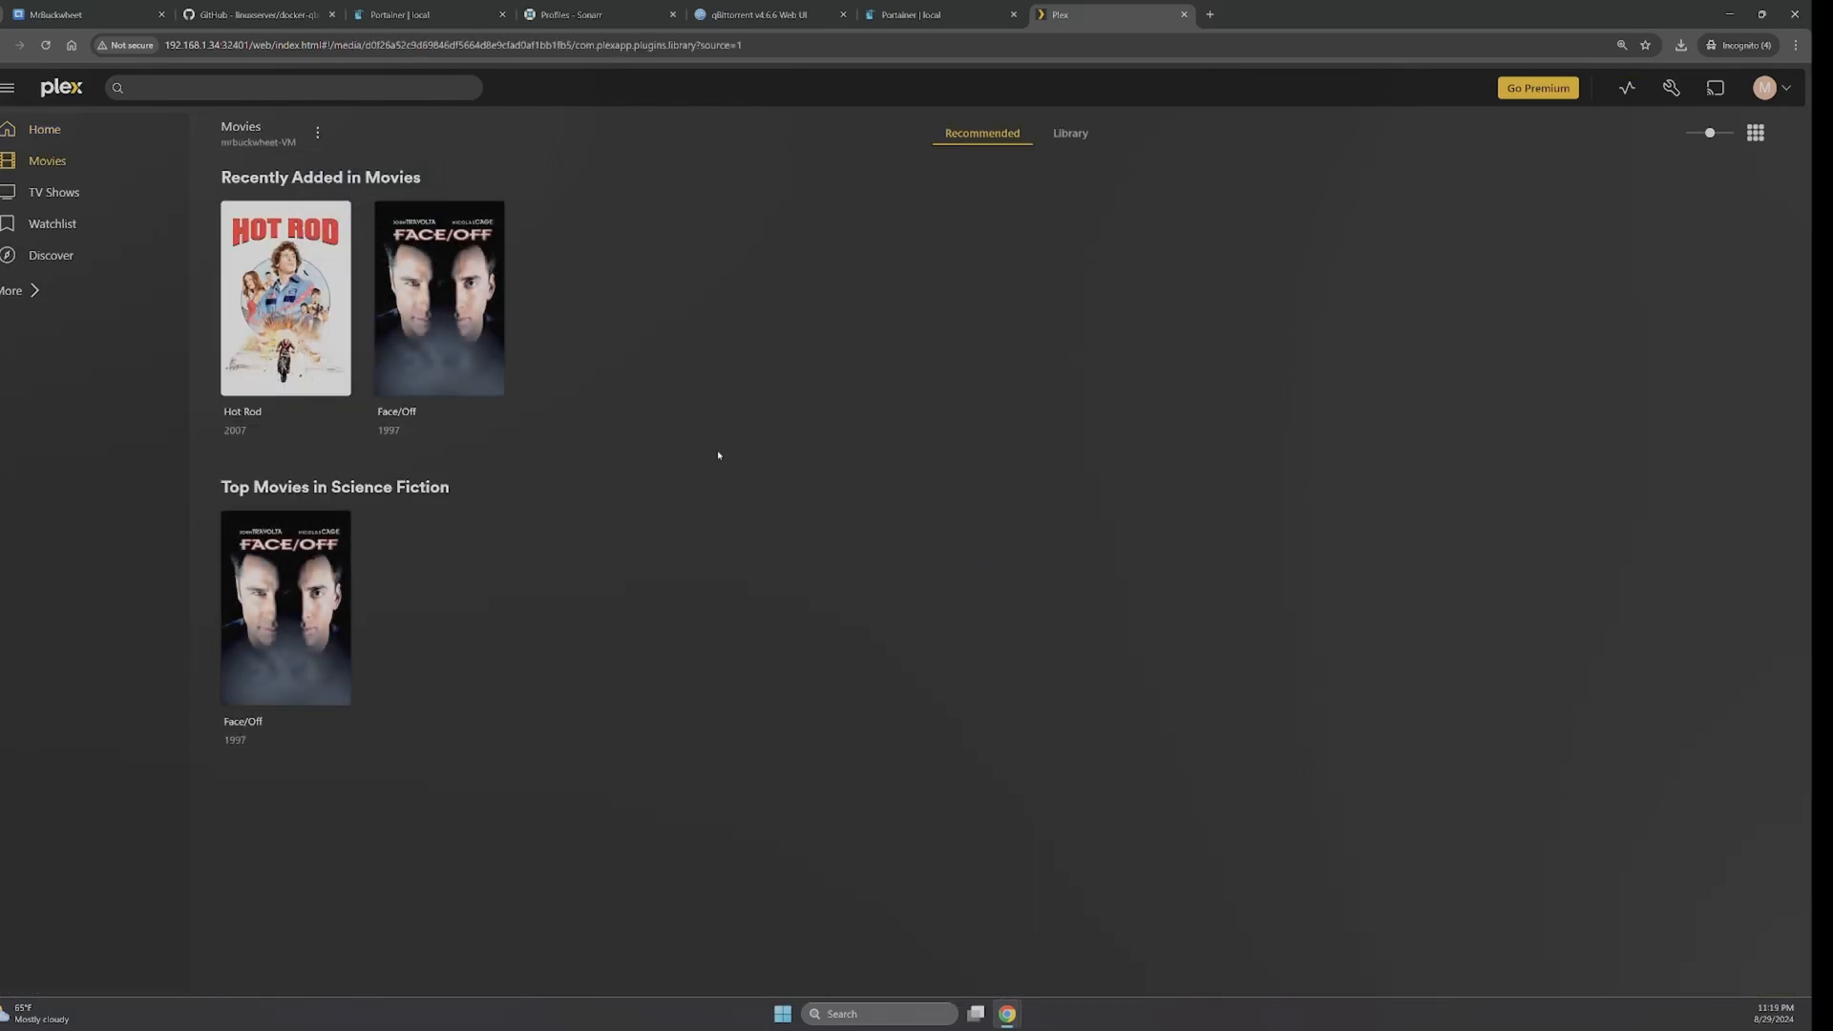
pyautogui.click(1070, 132)
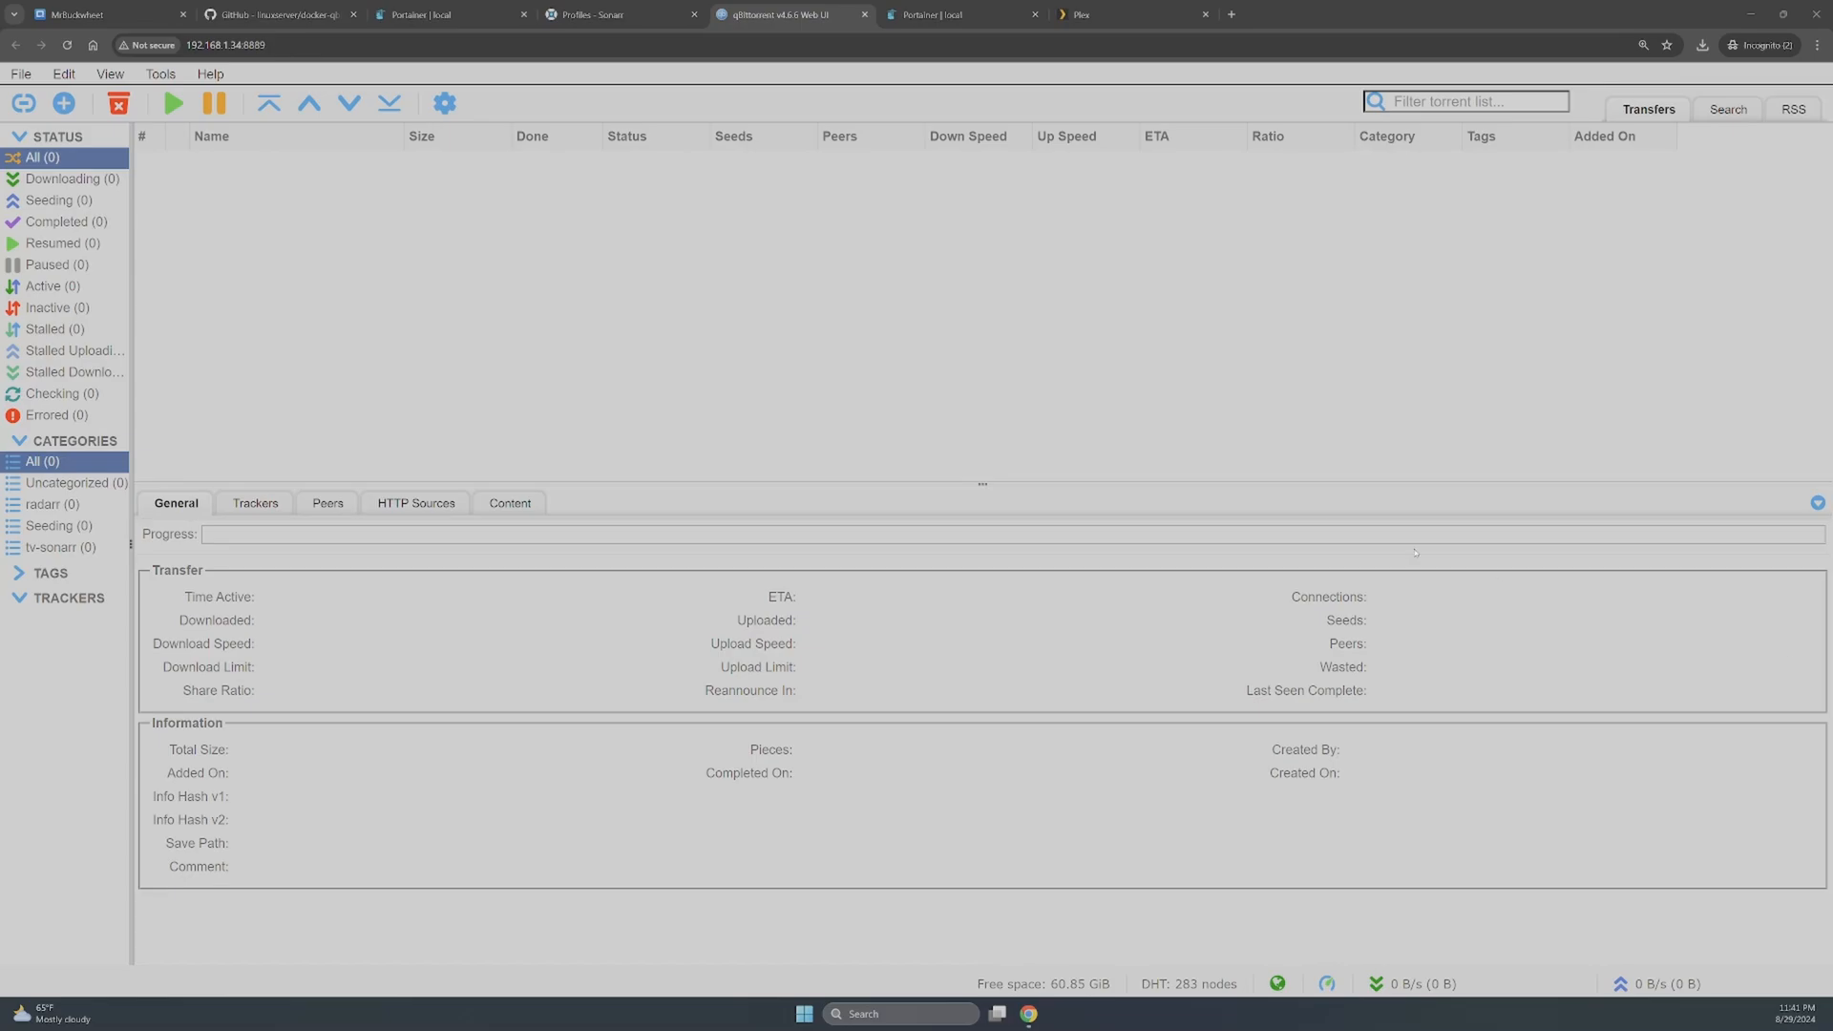
# - In qBittorrent's connection options, set the proxy server type to SOCKS5
pyautogui.click(443, 104)
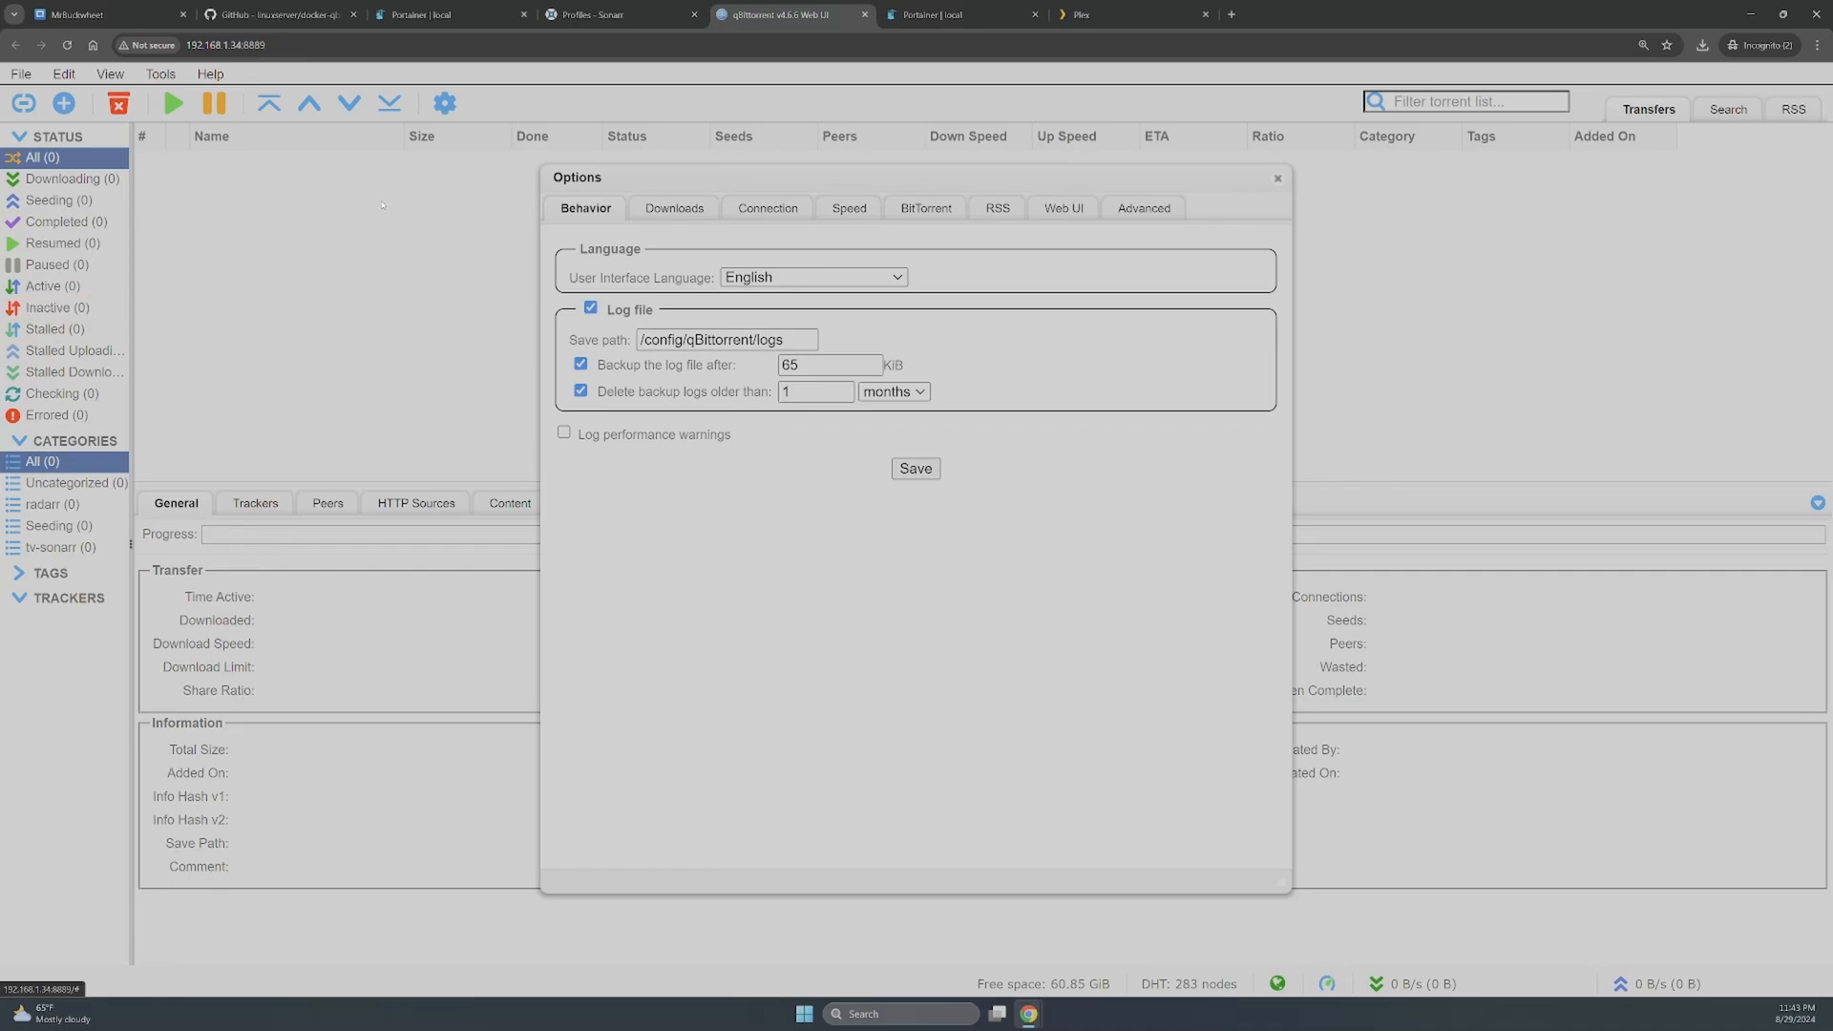
pyautogui.click(787, 215)
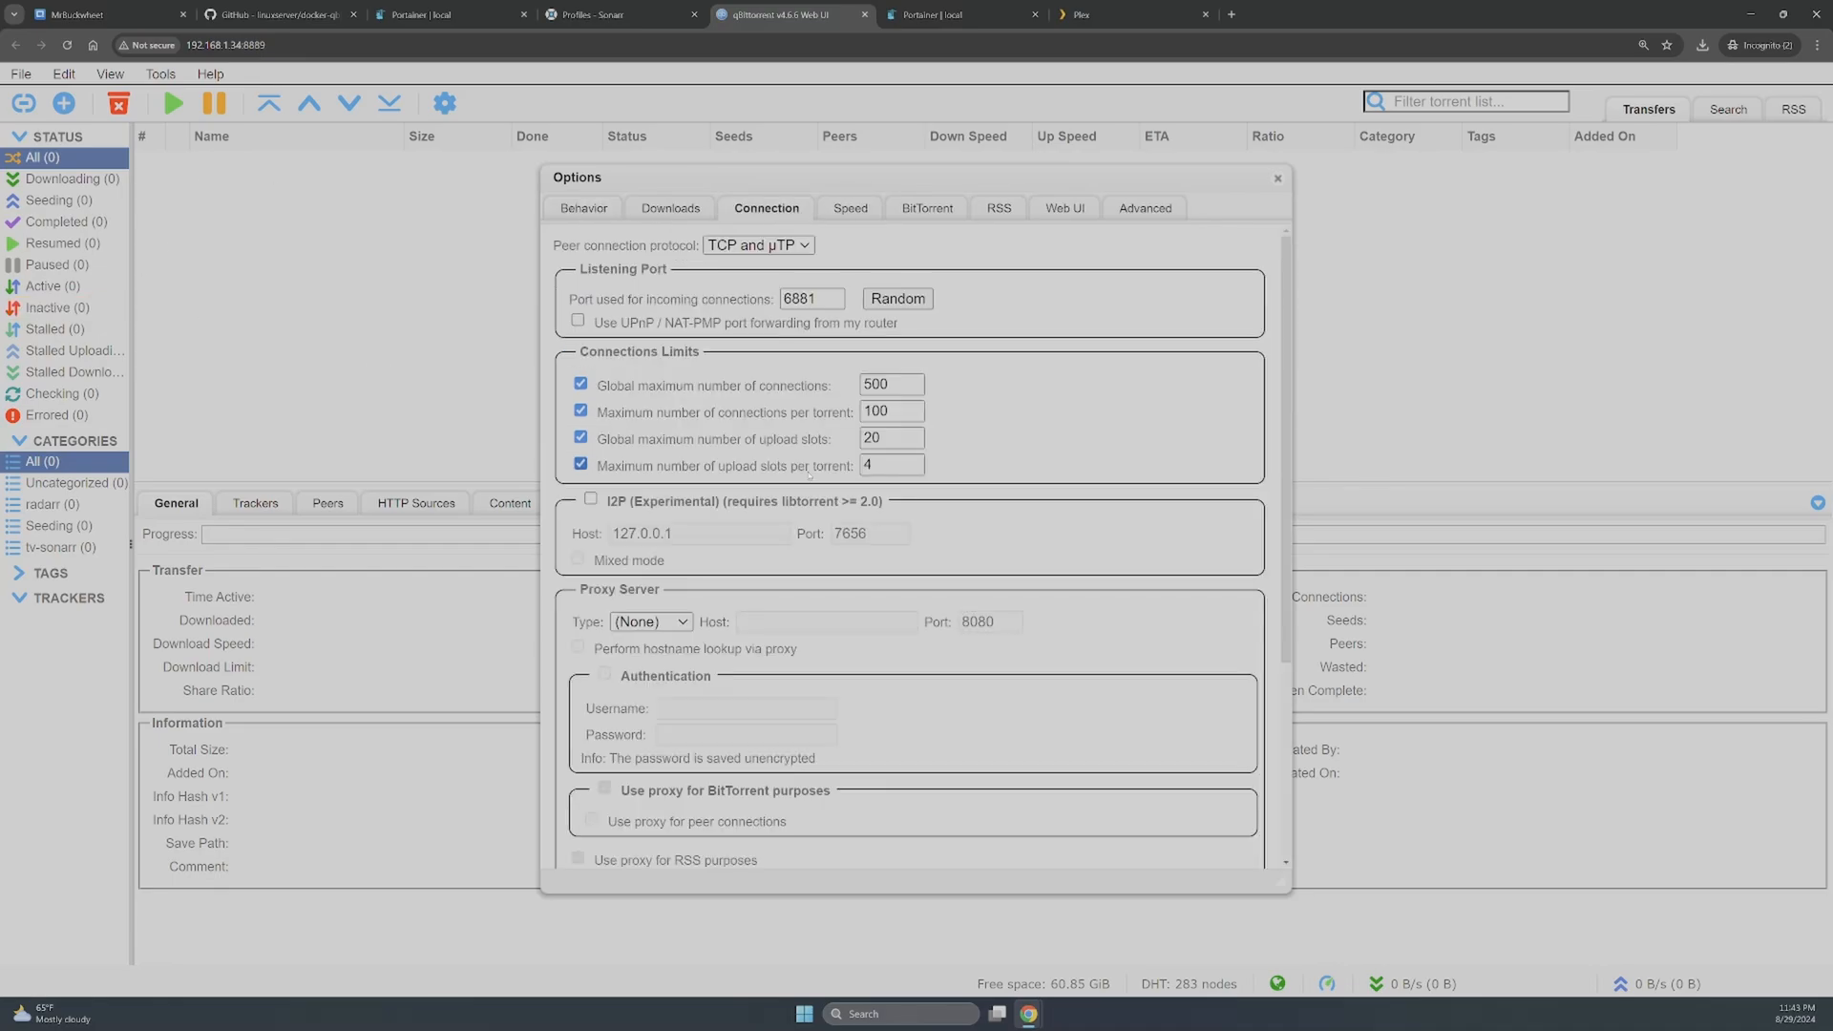
pyautogui.scroll(-3, 649, 518)
pyautogui.click(680, 480)
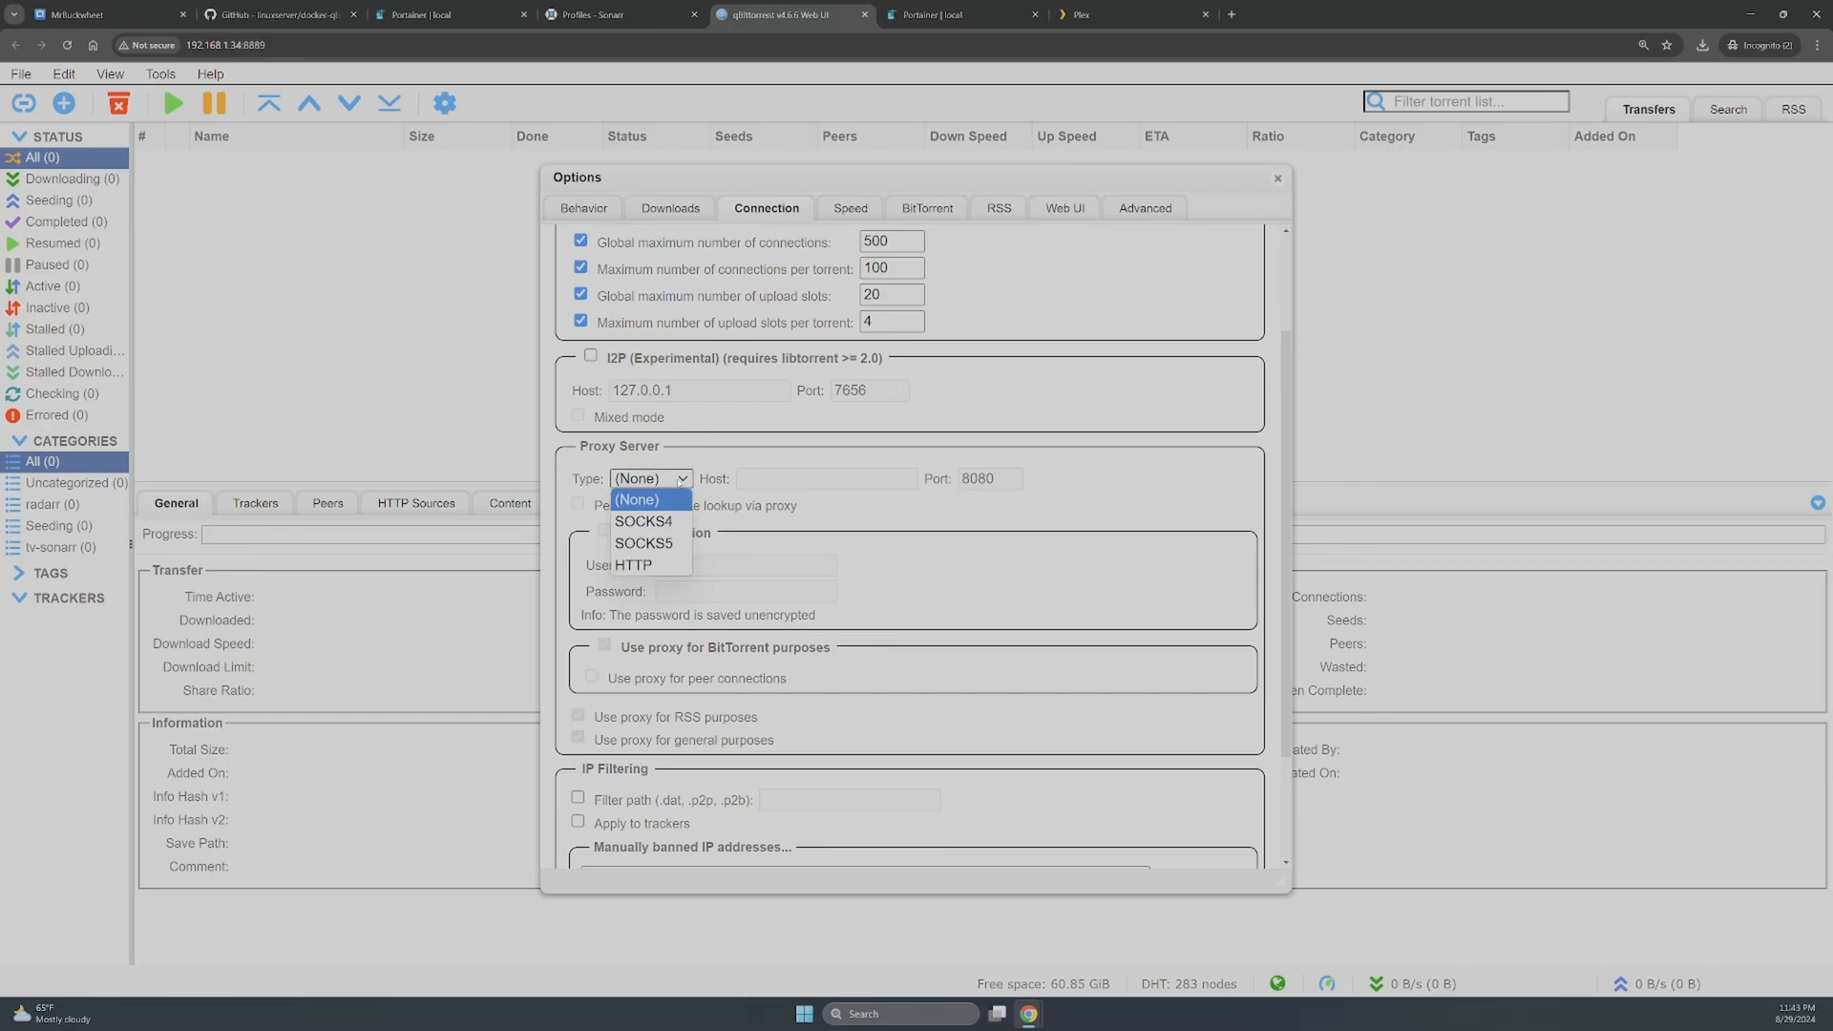
pyautogui.click(668, 543)
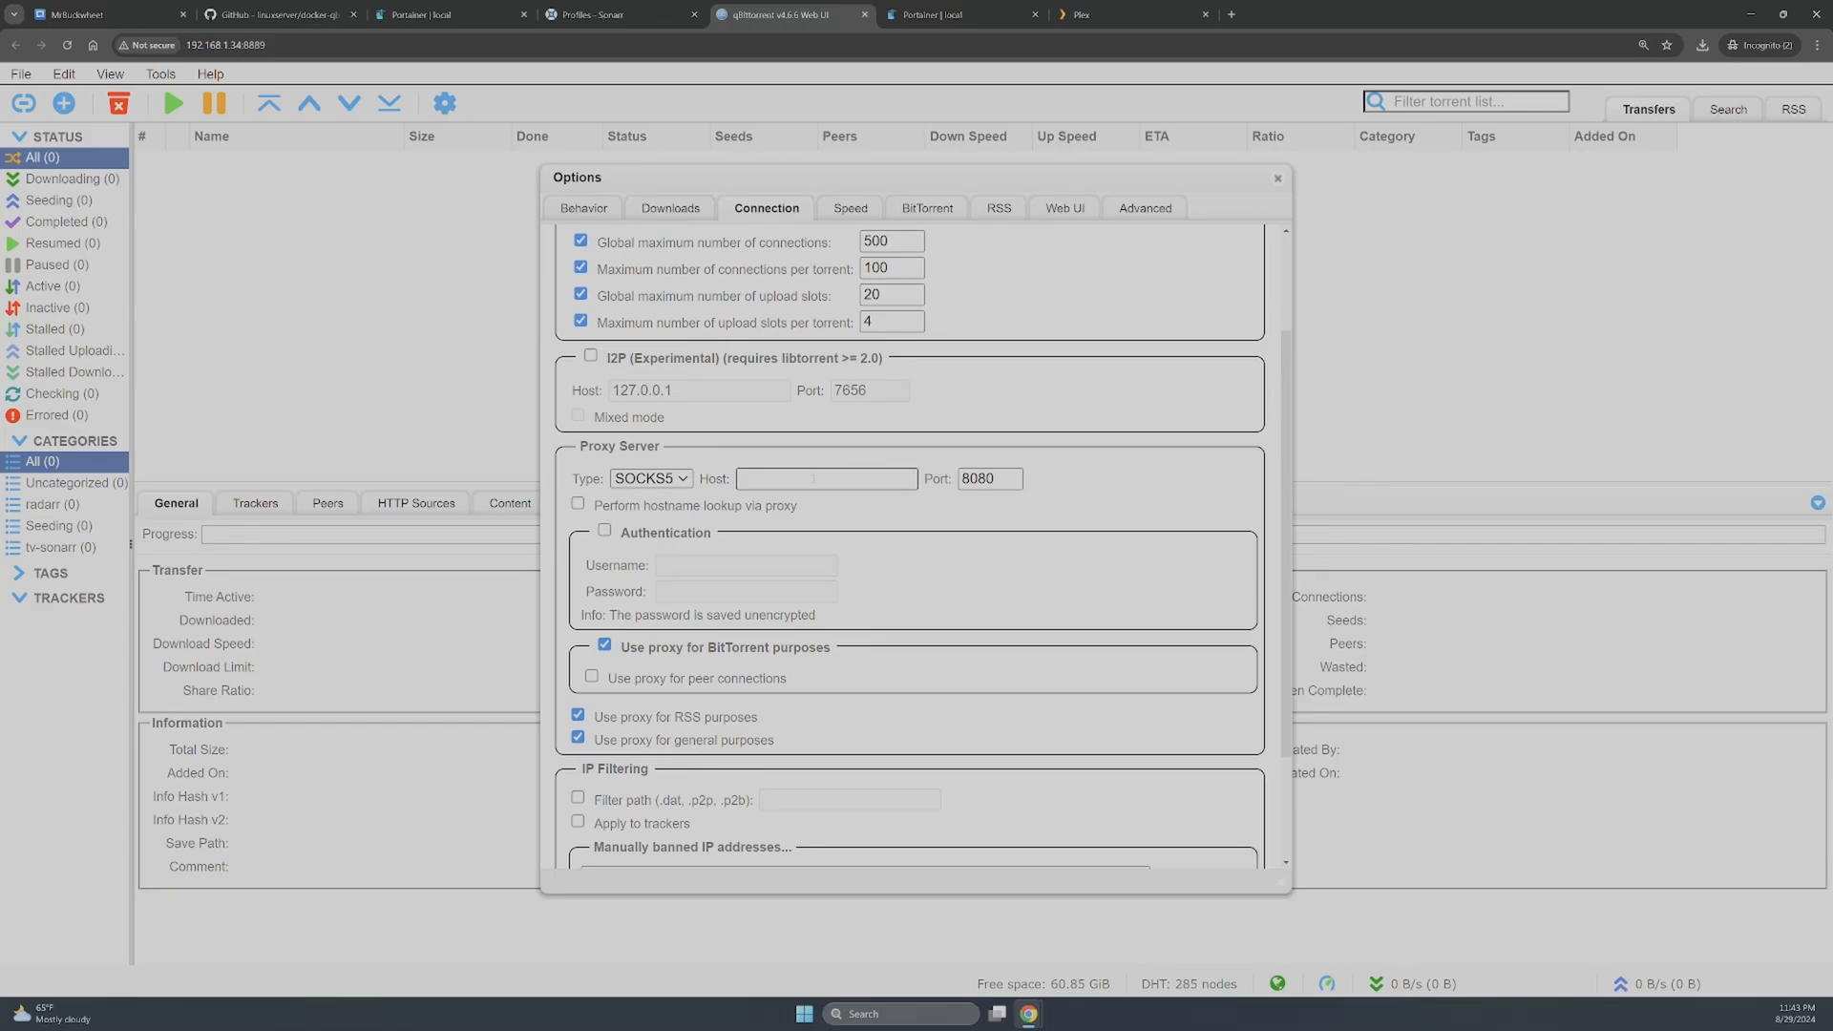
# - Open ipleak.net in a new browser tab to check the public IP address
pyautogui.click(1231, 15)
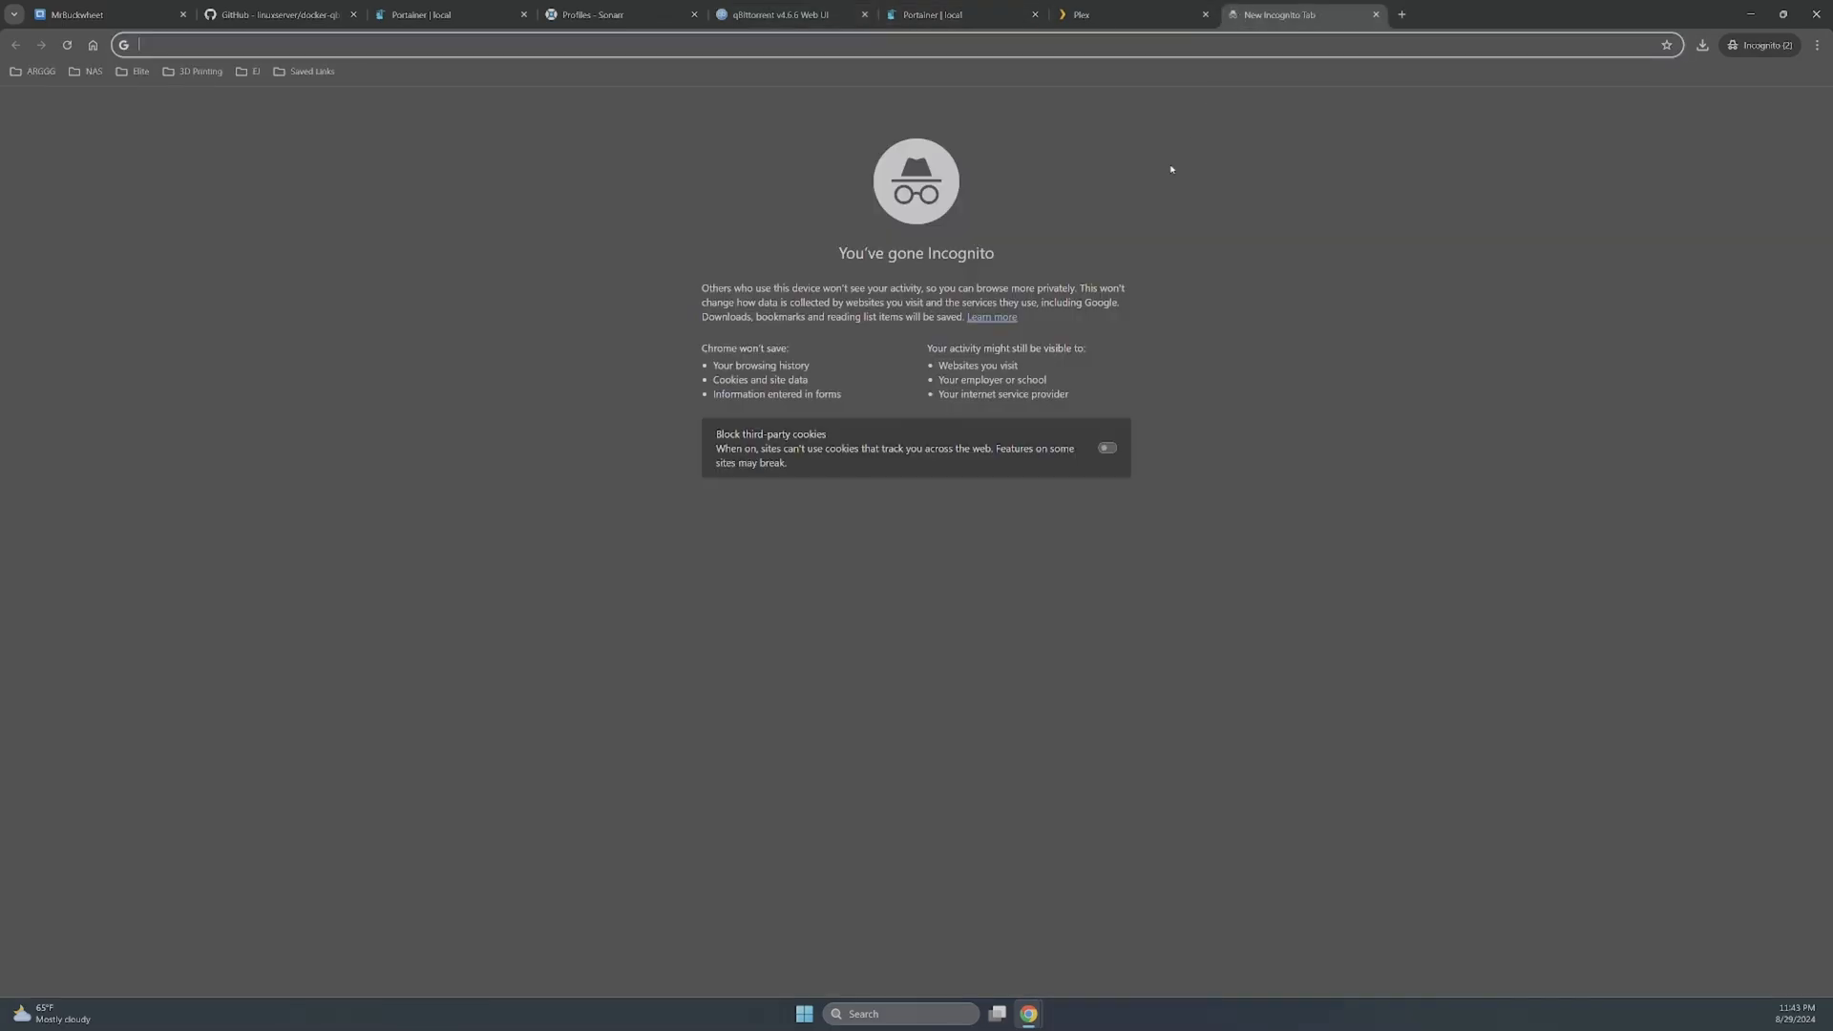
pyautogui.write('ipleak')
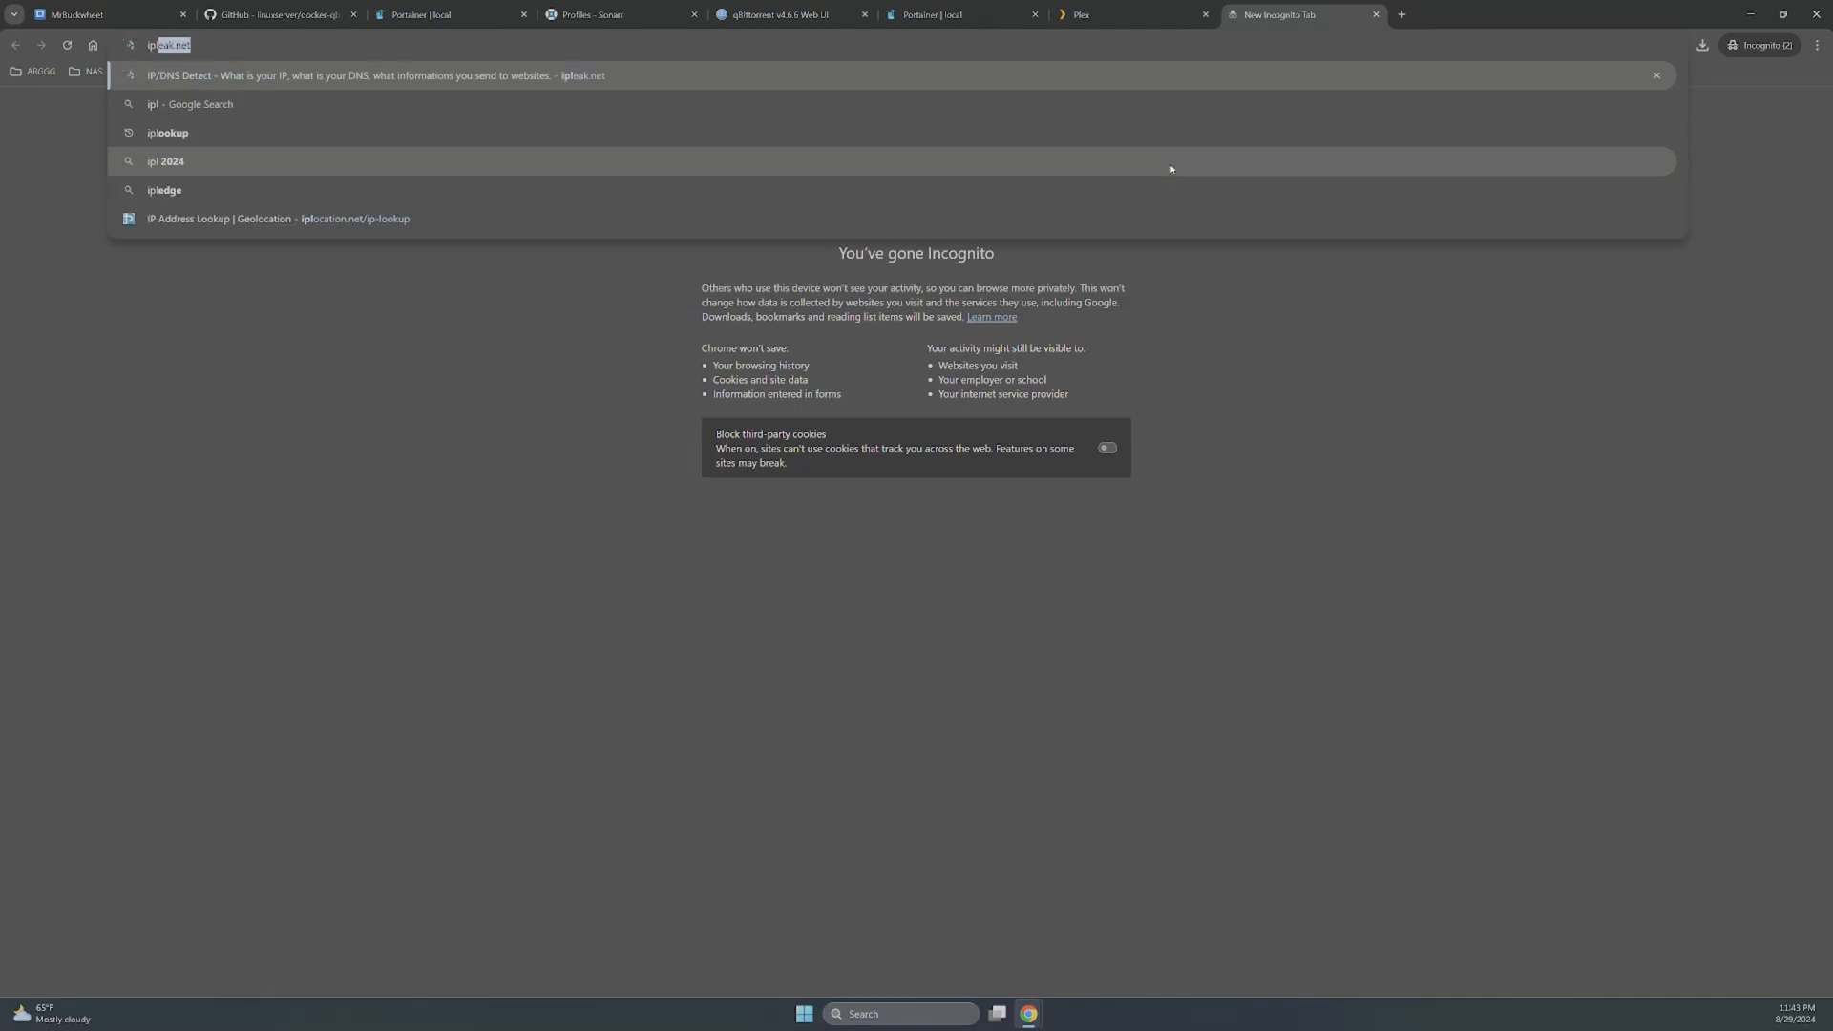
pyautogui.write('.net')
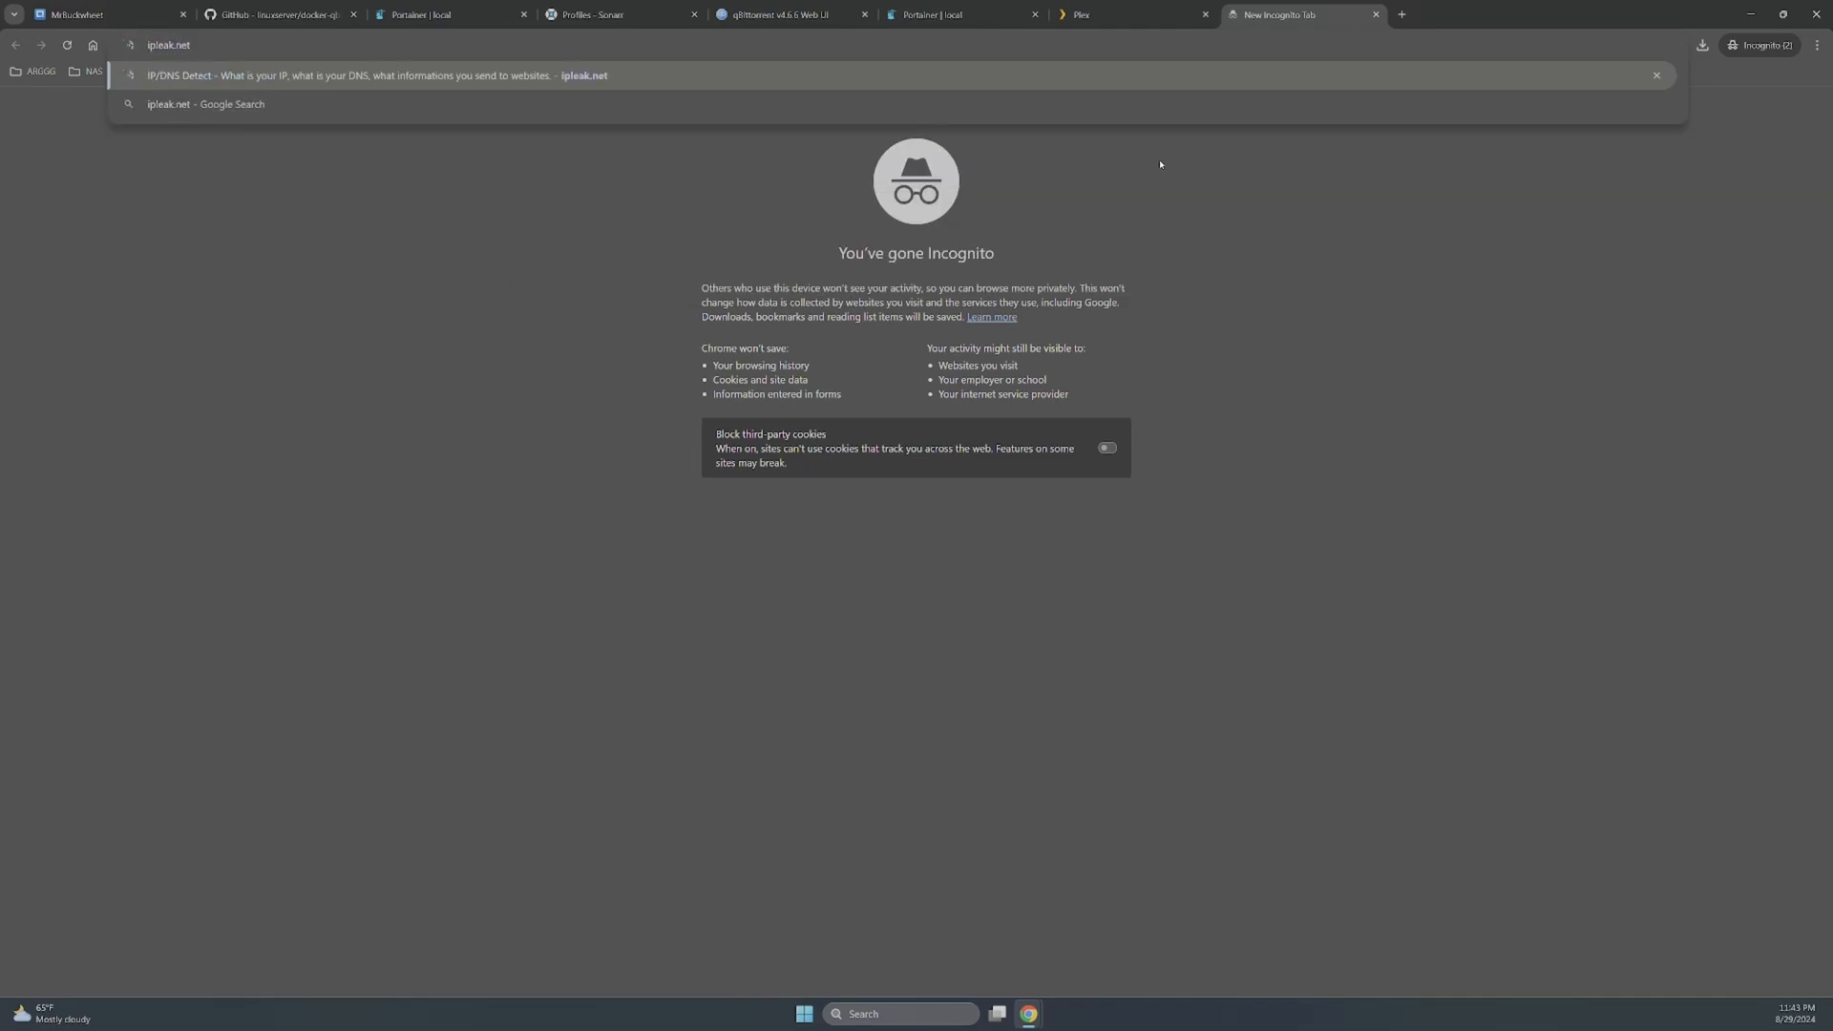
pyautogui.press('Return')
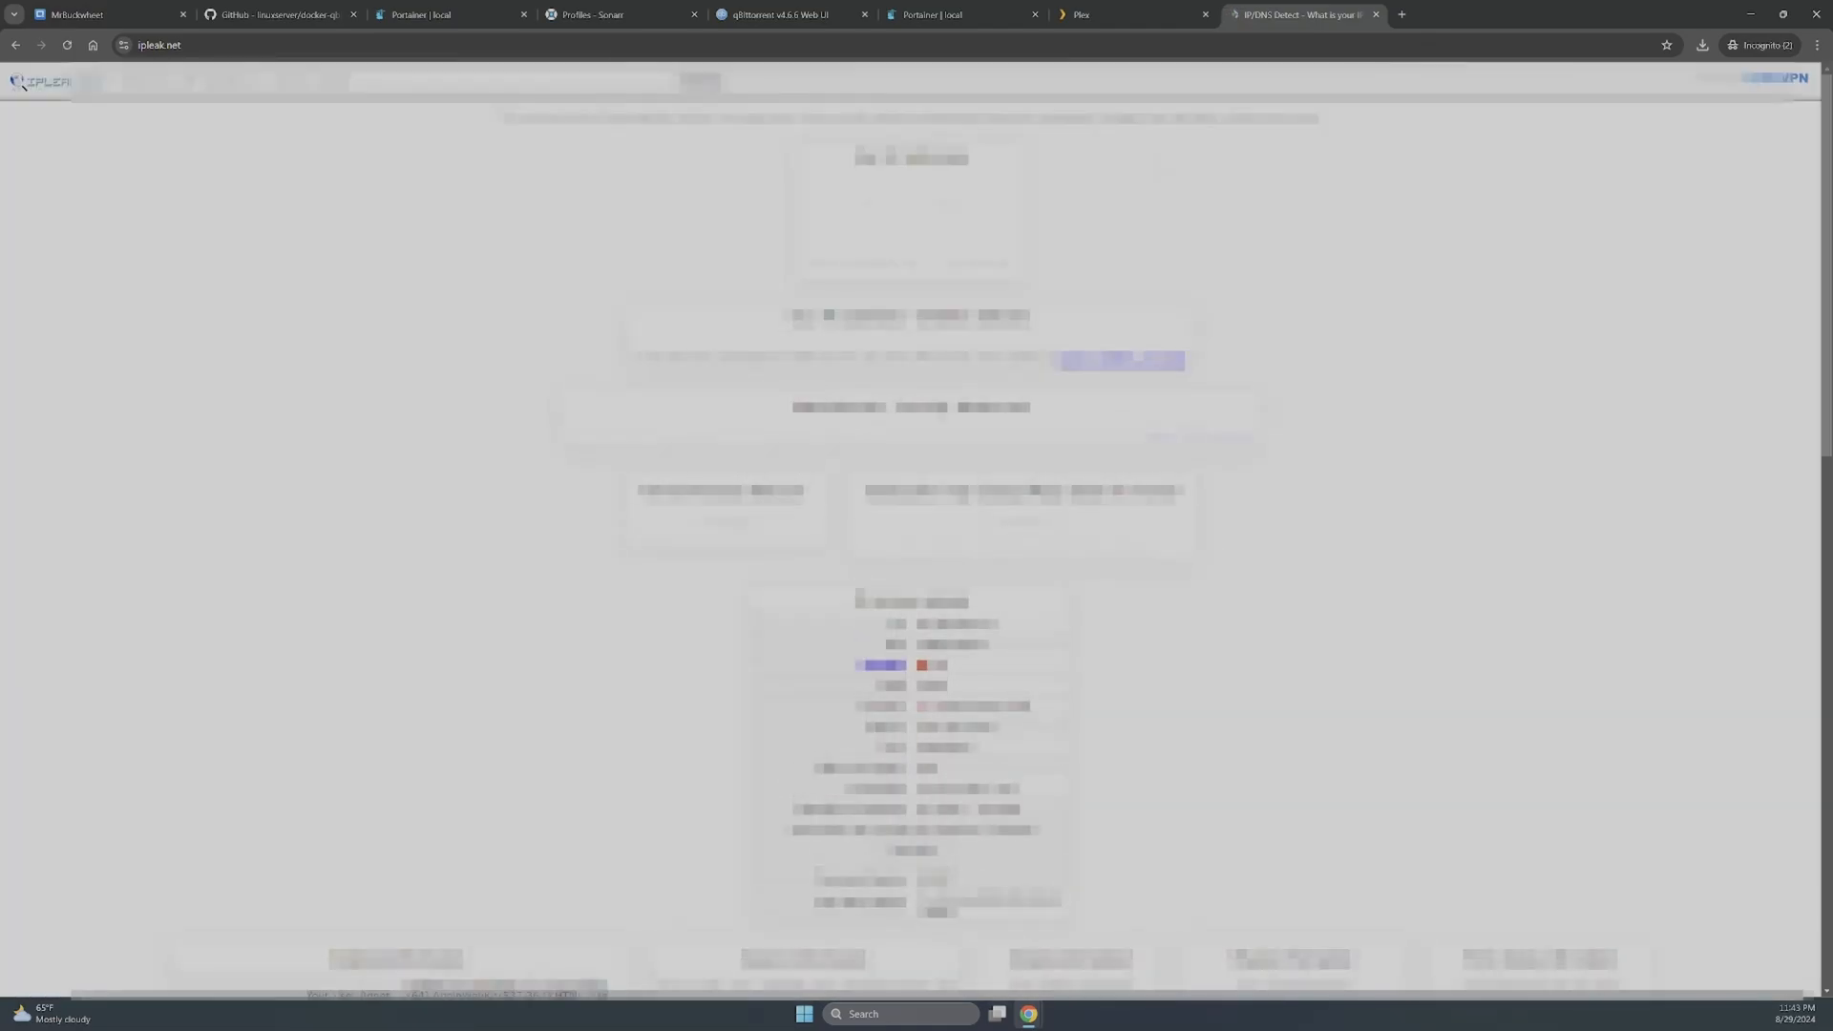
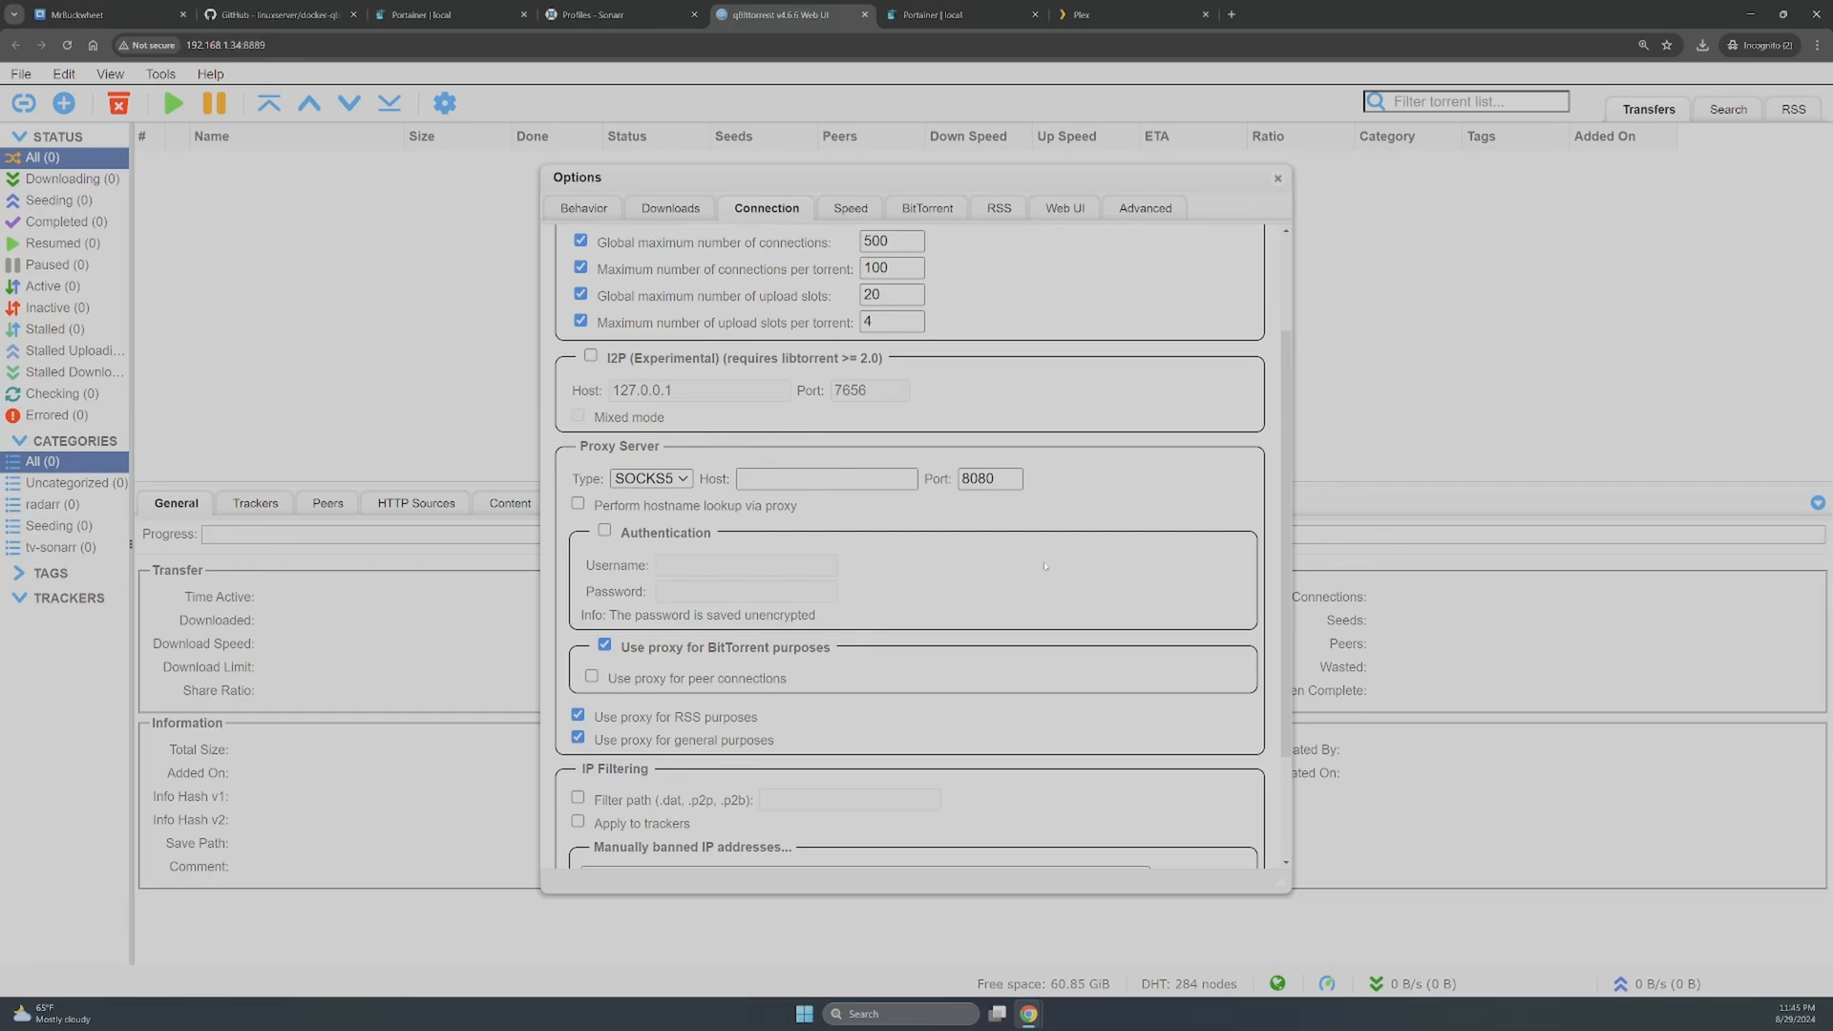
# - Switch to Portainer, duplicate the qBittorrent container, and name the copy qBittorrent-VPN
pyautogui.scroll(2, 1044, 566)
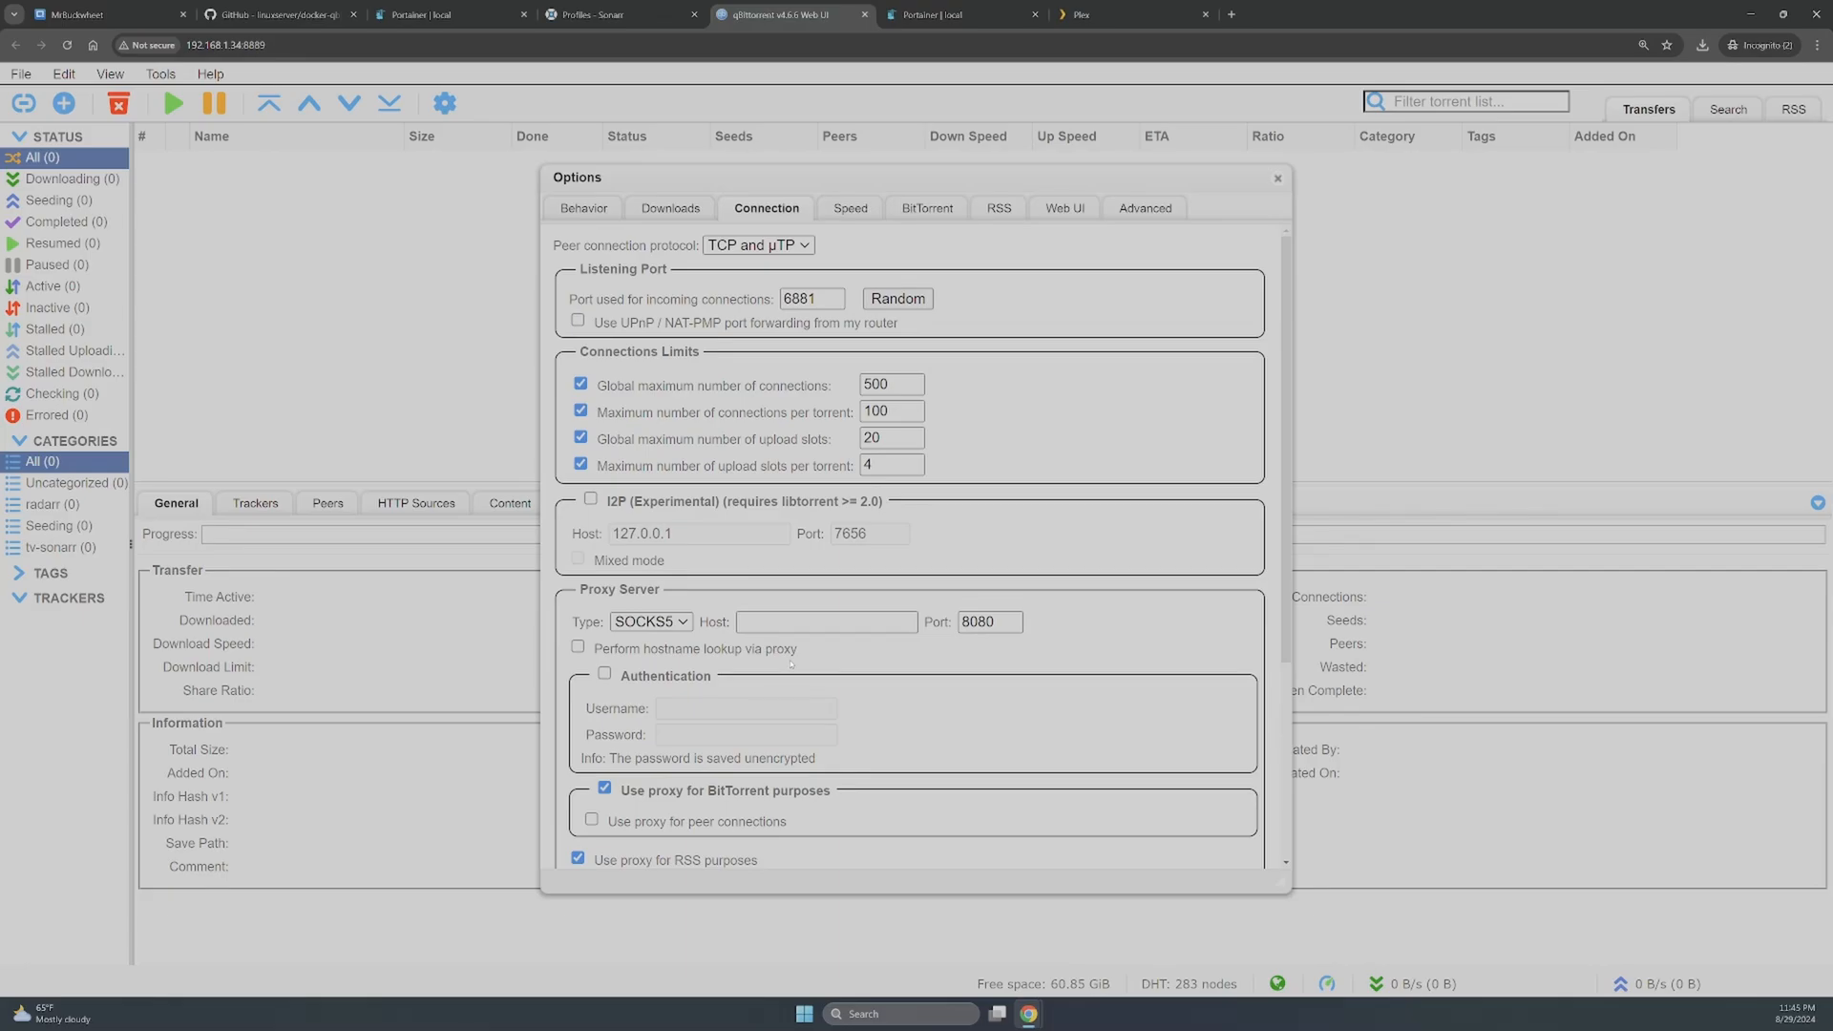
pyautogui.click(968, 15)
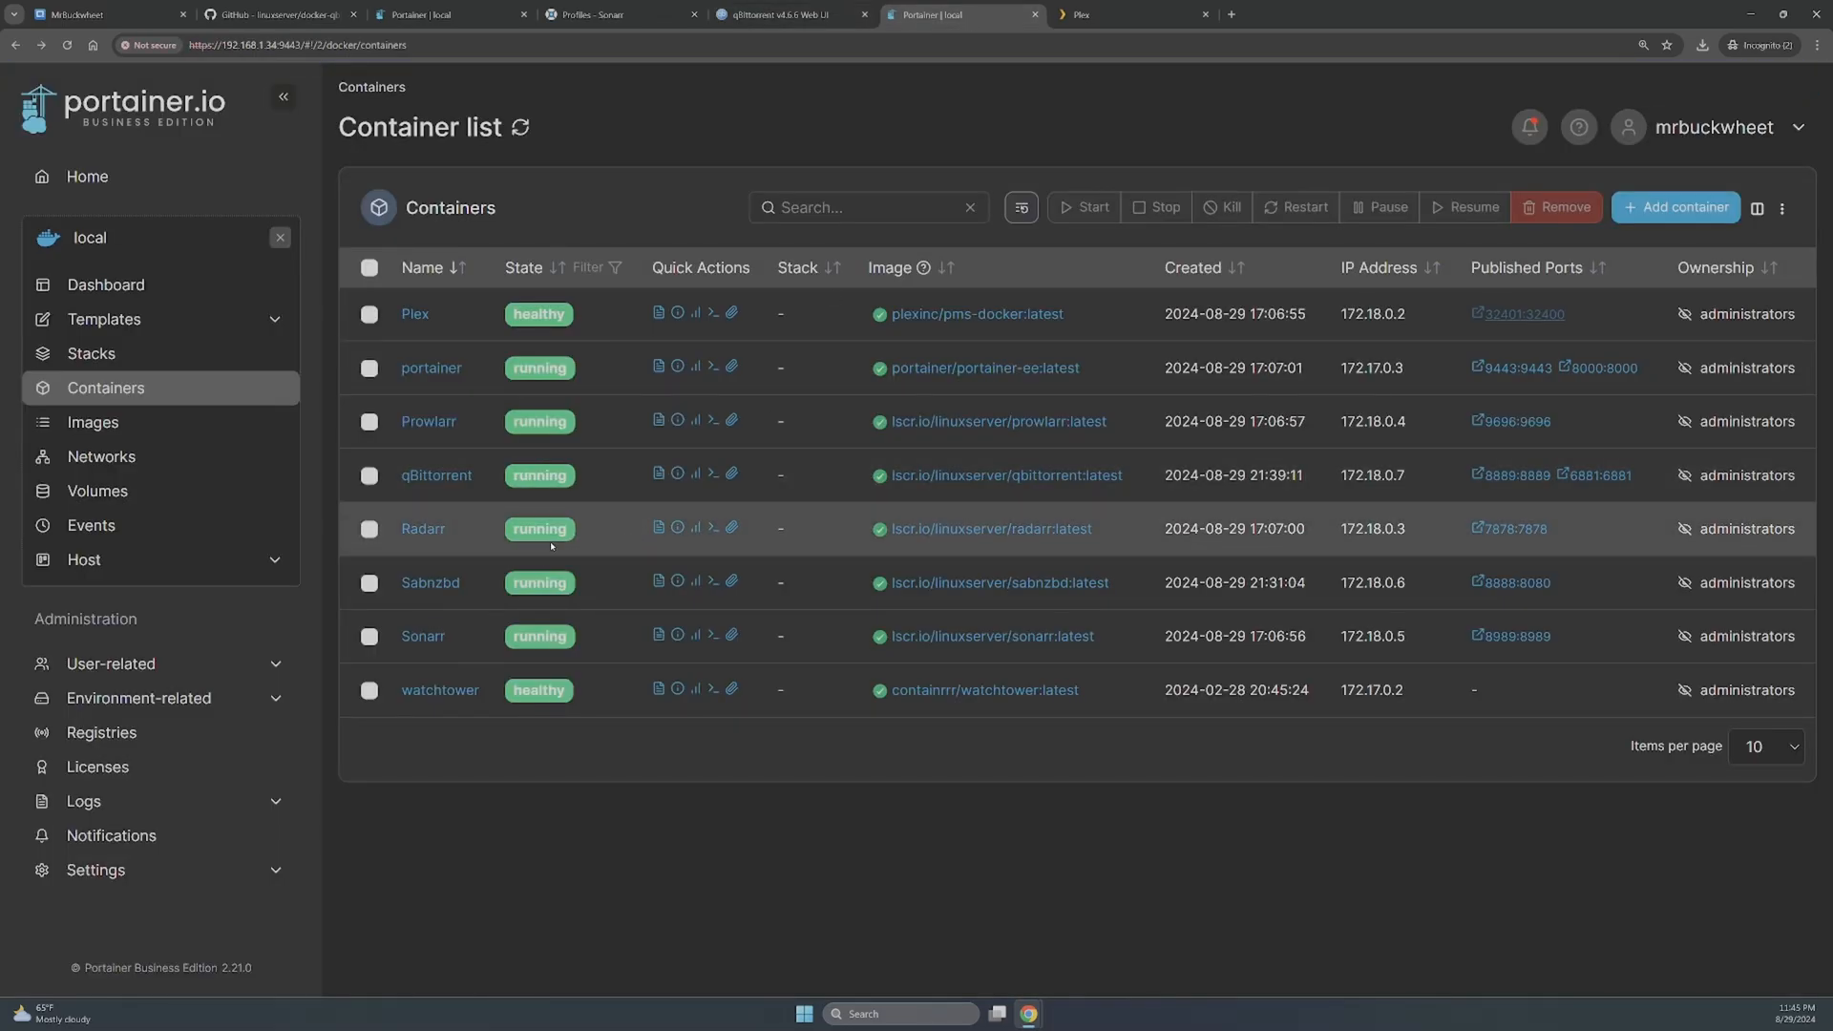
pyautogui.click(446, 476)
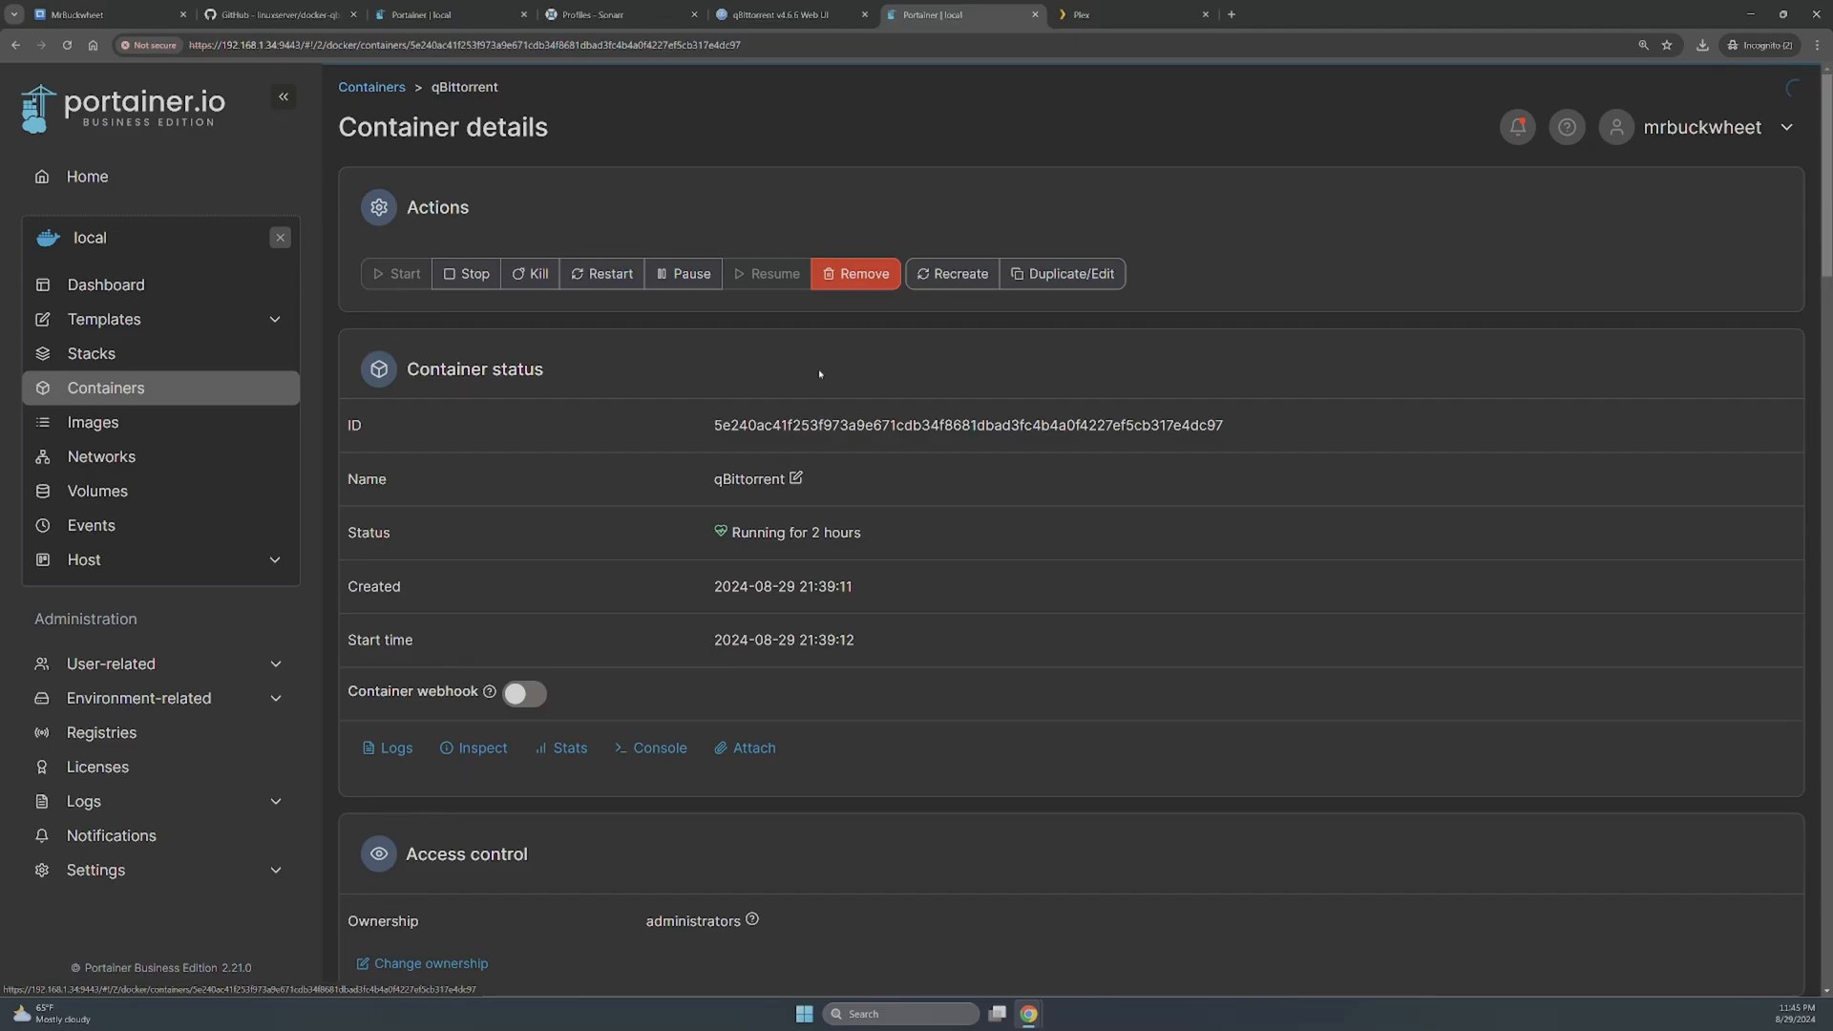
pyautogui.click(1066, 283)
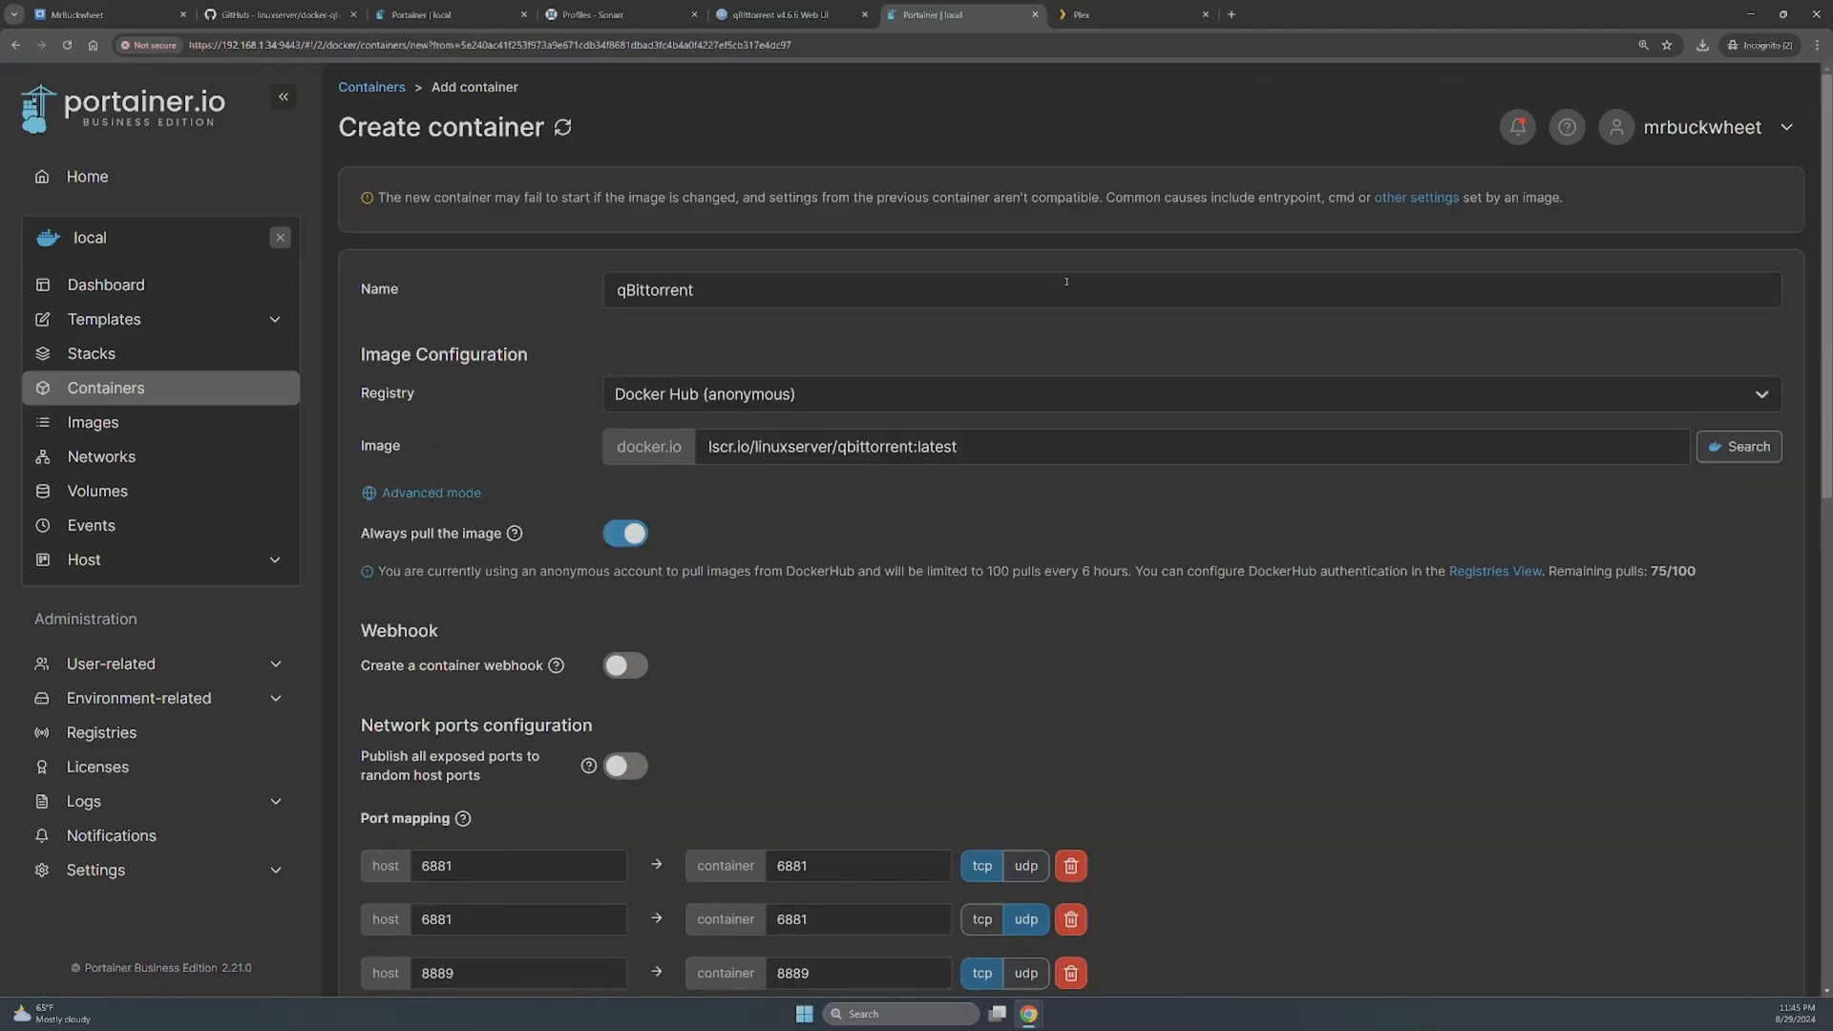
pyautogui.click(755, 291)
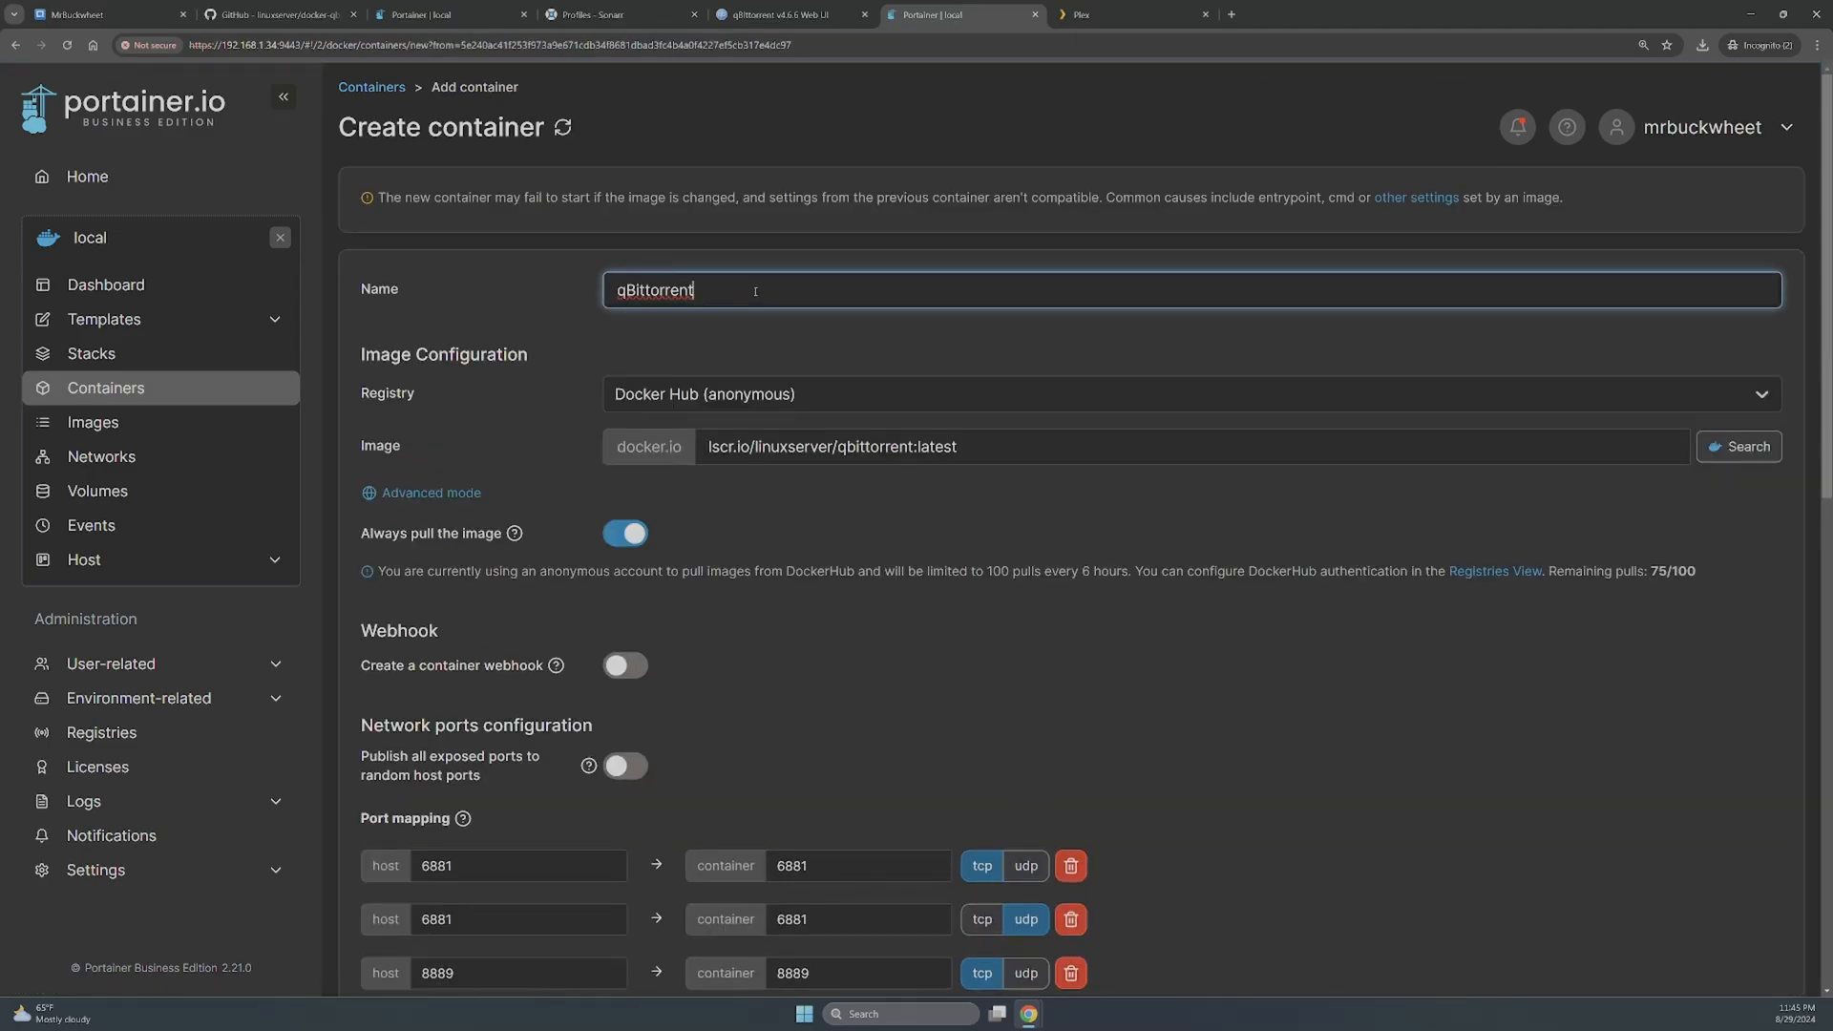
pyautogui.write('-VPN')
# - Set the host and container ports of both the TCP and UDP 6881 mappings to 6882
pyautogui.scroll(-2, 611, 417)
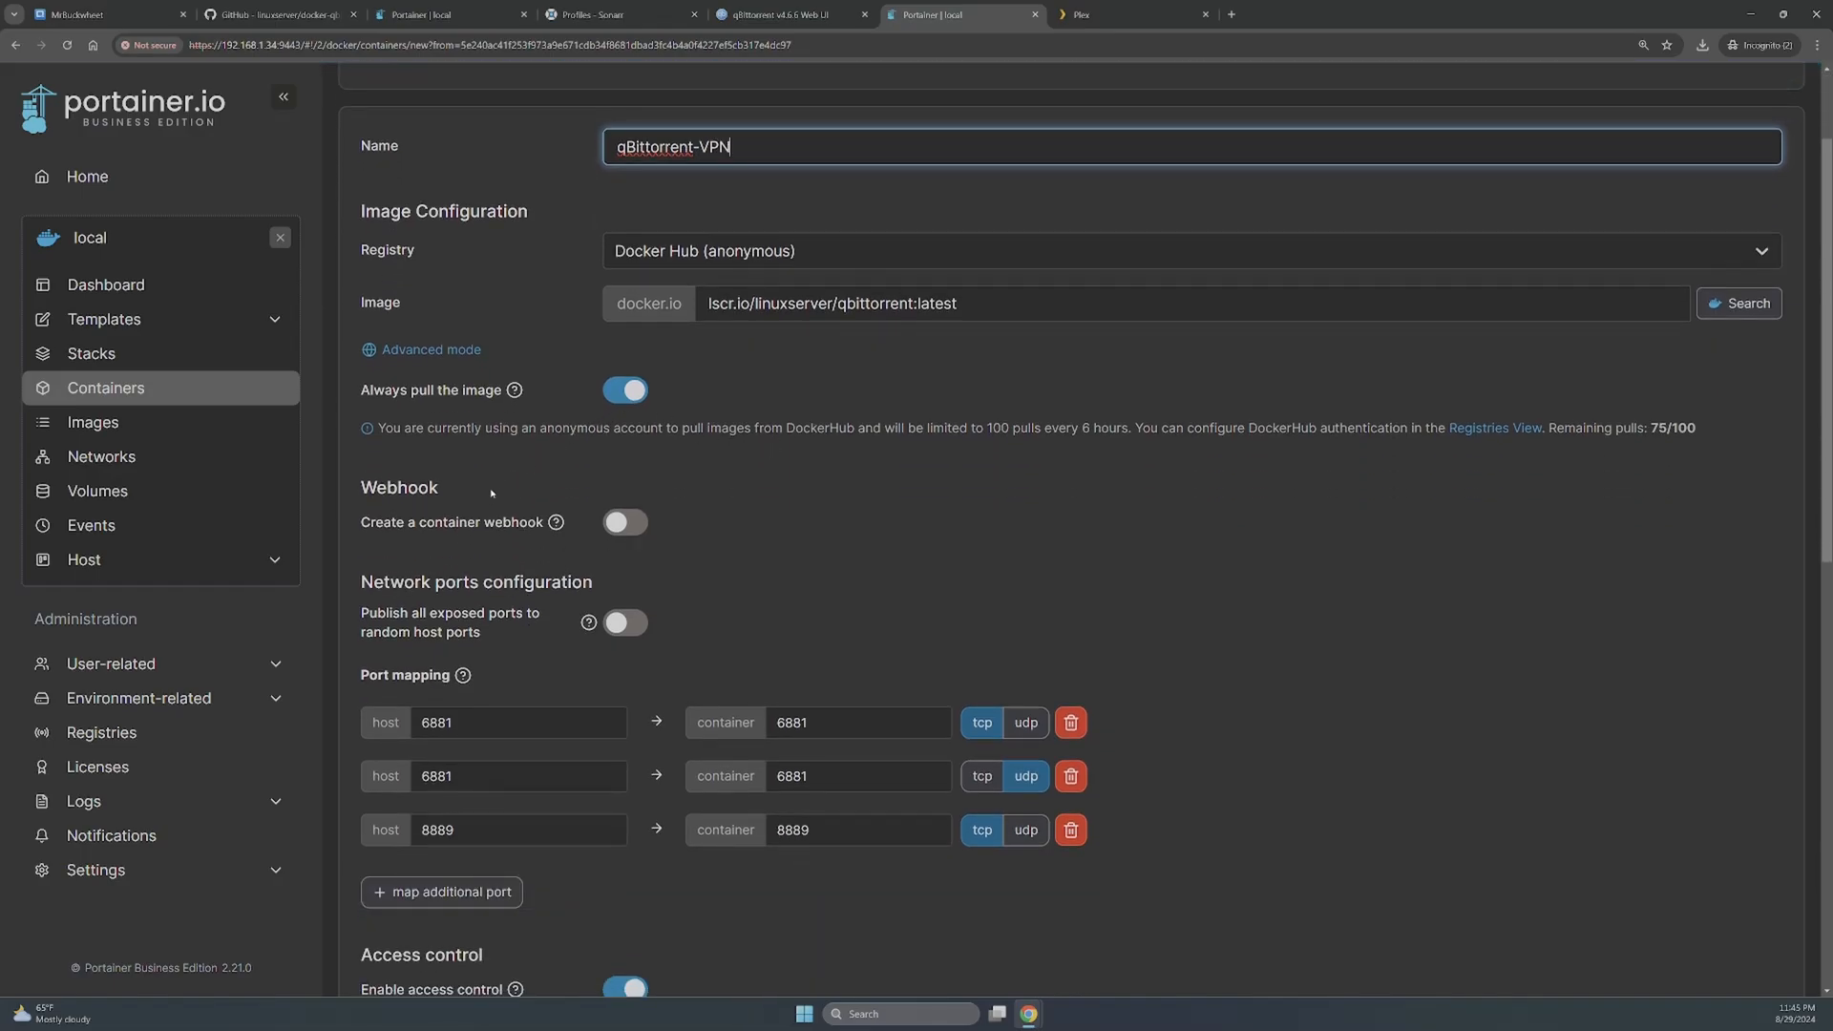
pyautogui.scroll(-2, 497, 515)
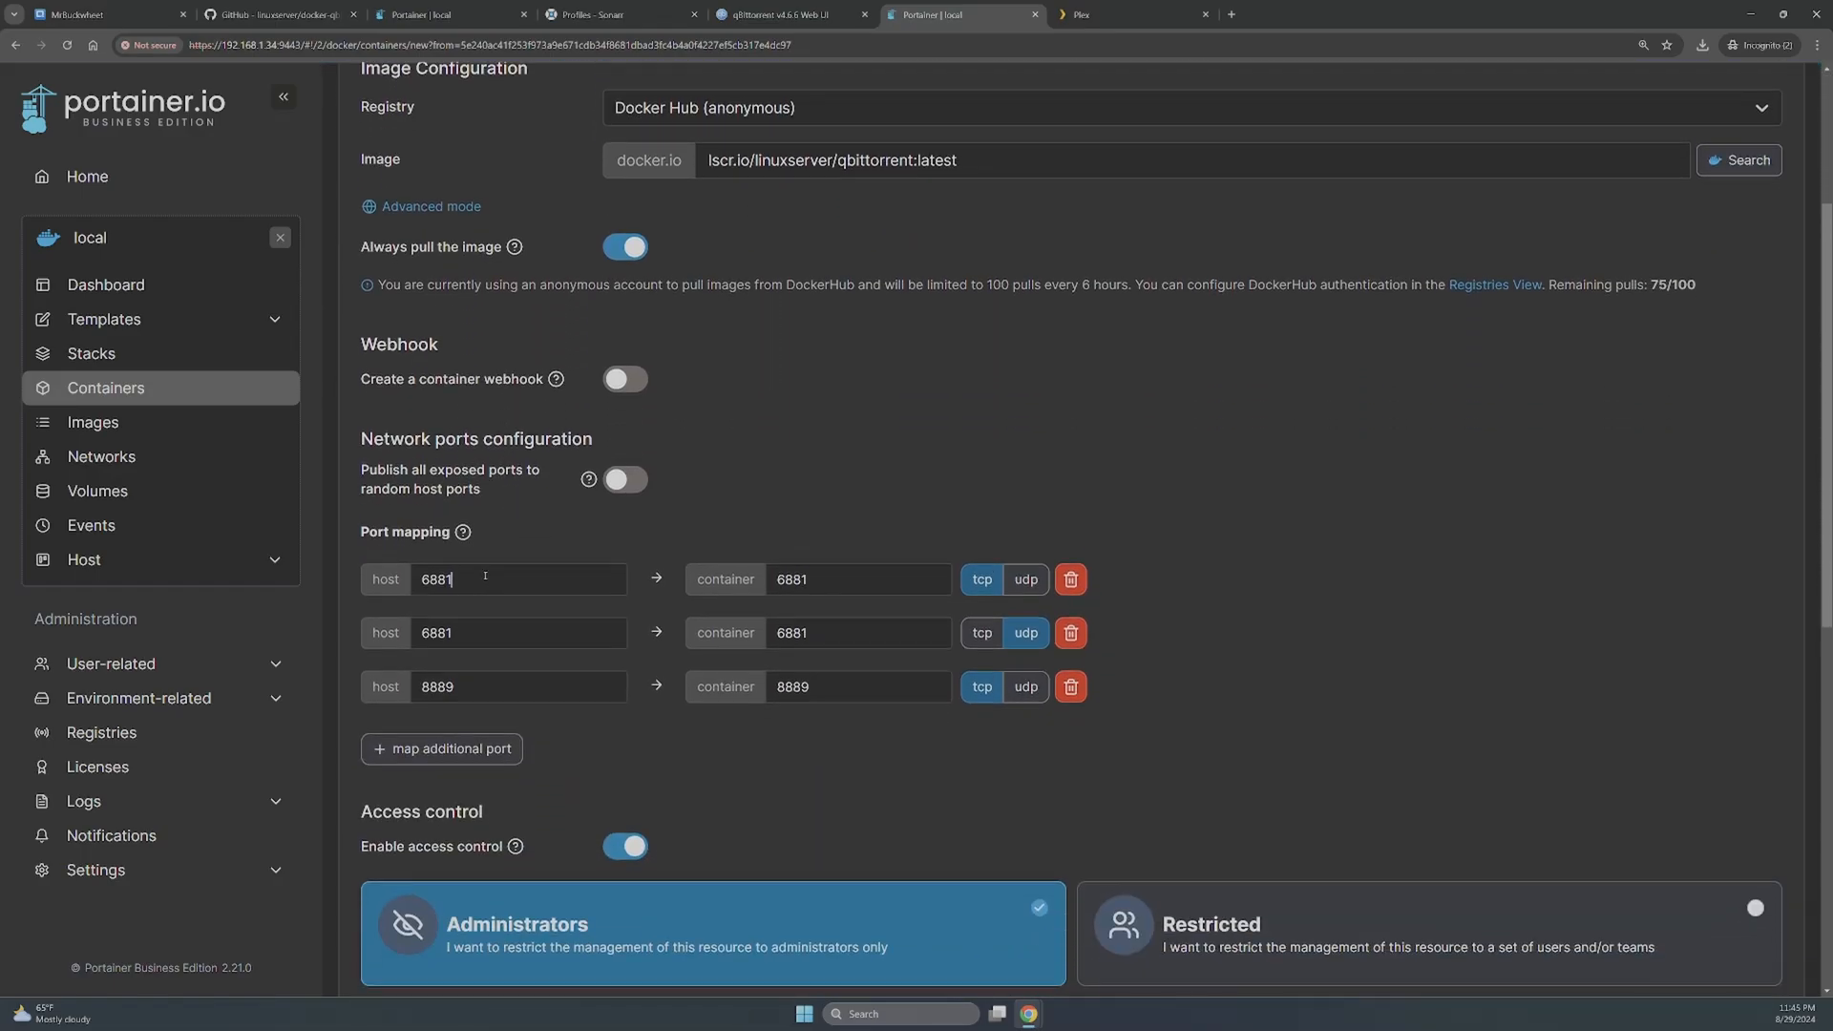
pyautogui.click(485, 575)
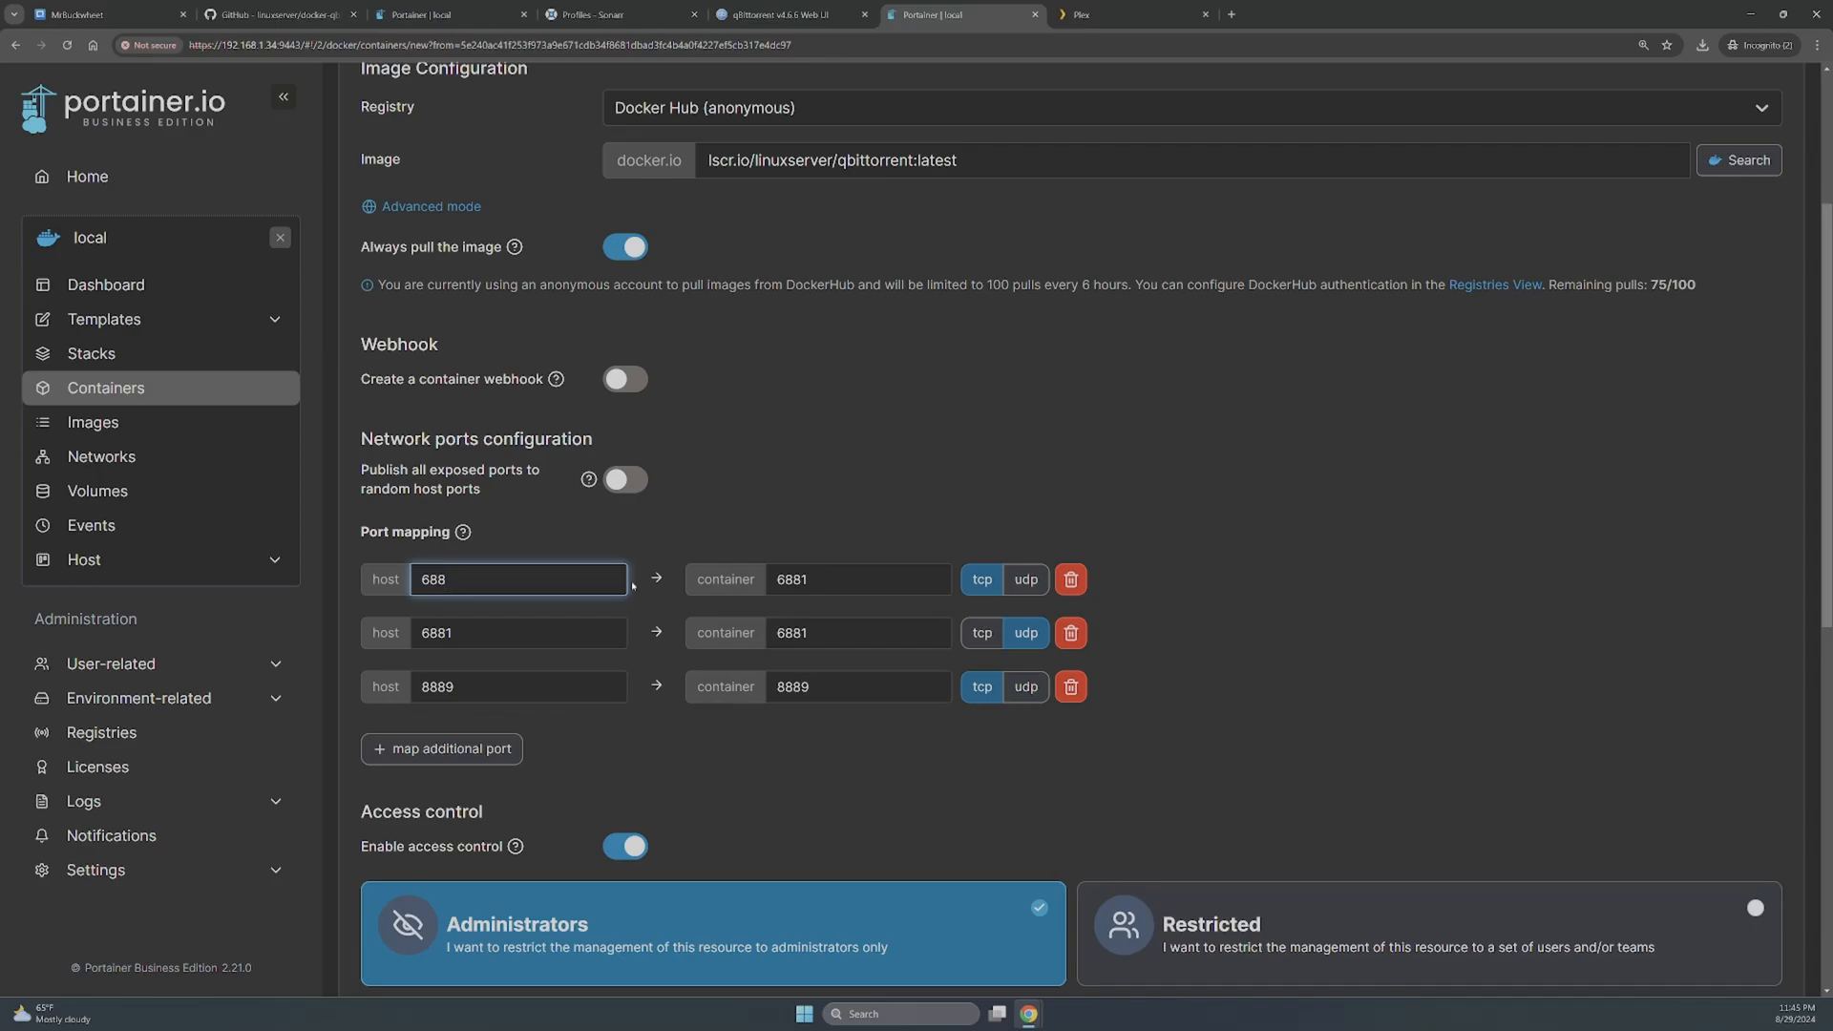
pyautogui.write('2')
pyautogui.click(828, 589)
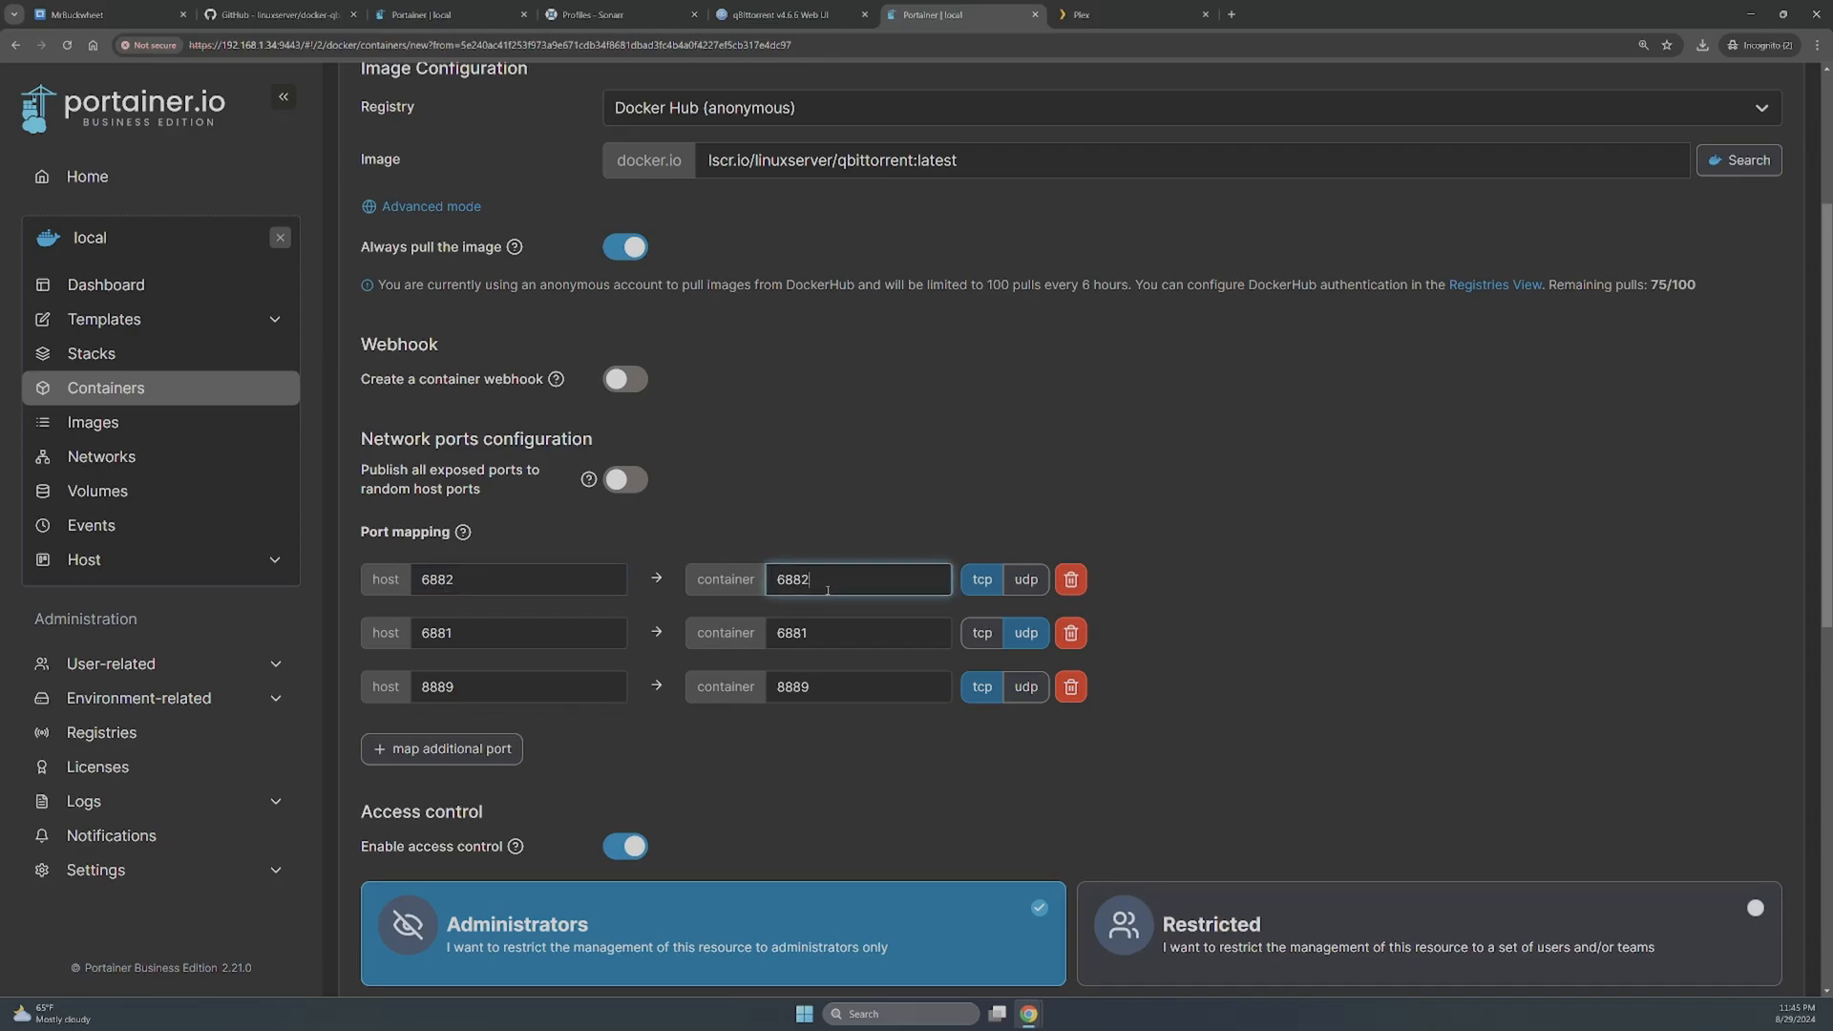
pyautogui.click(463, 633)
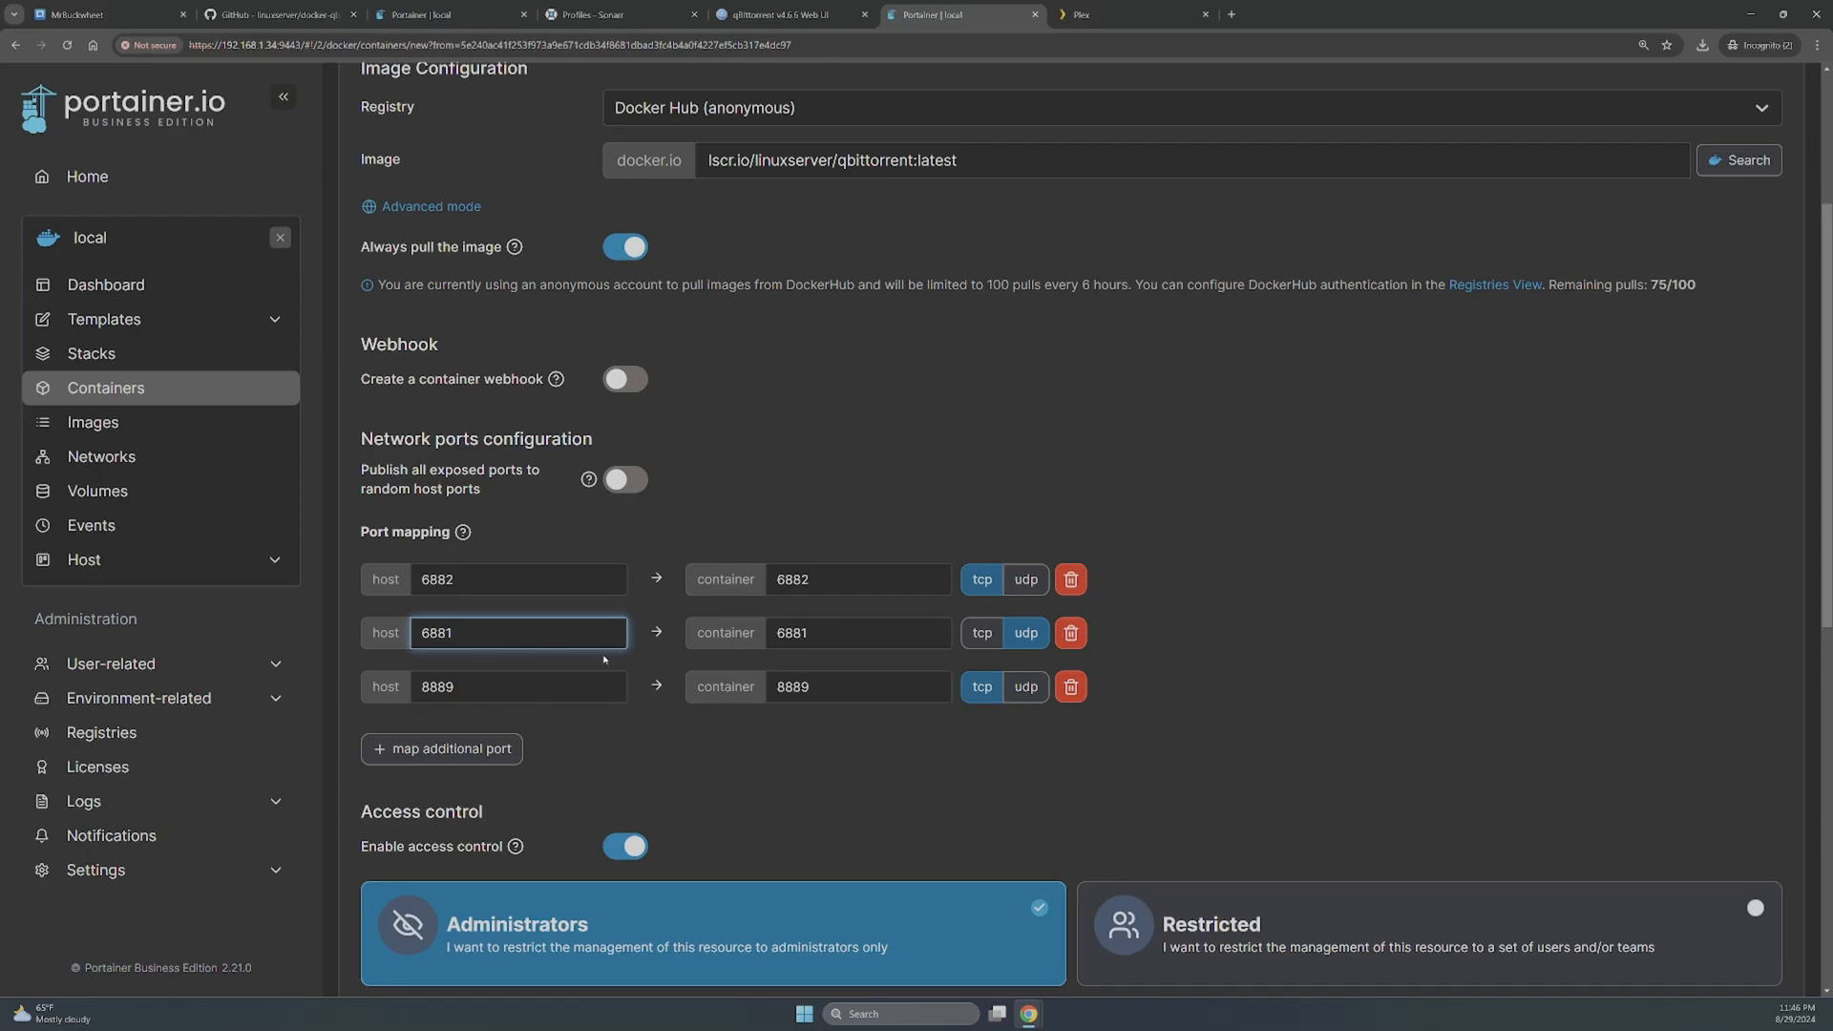
pyautogui.press('BackSpace')
pyautogui.write('2')
pyautogui.click(939, 639)
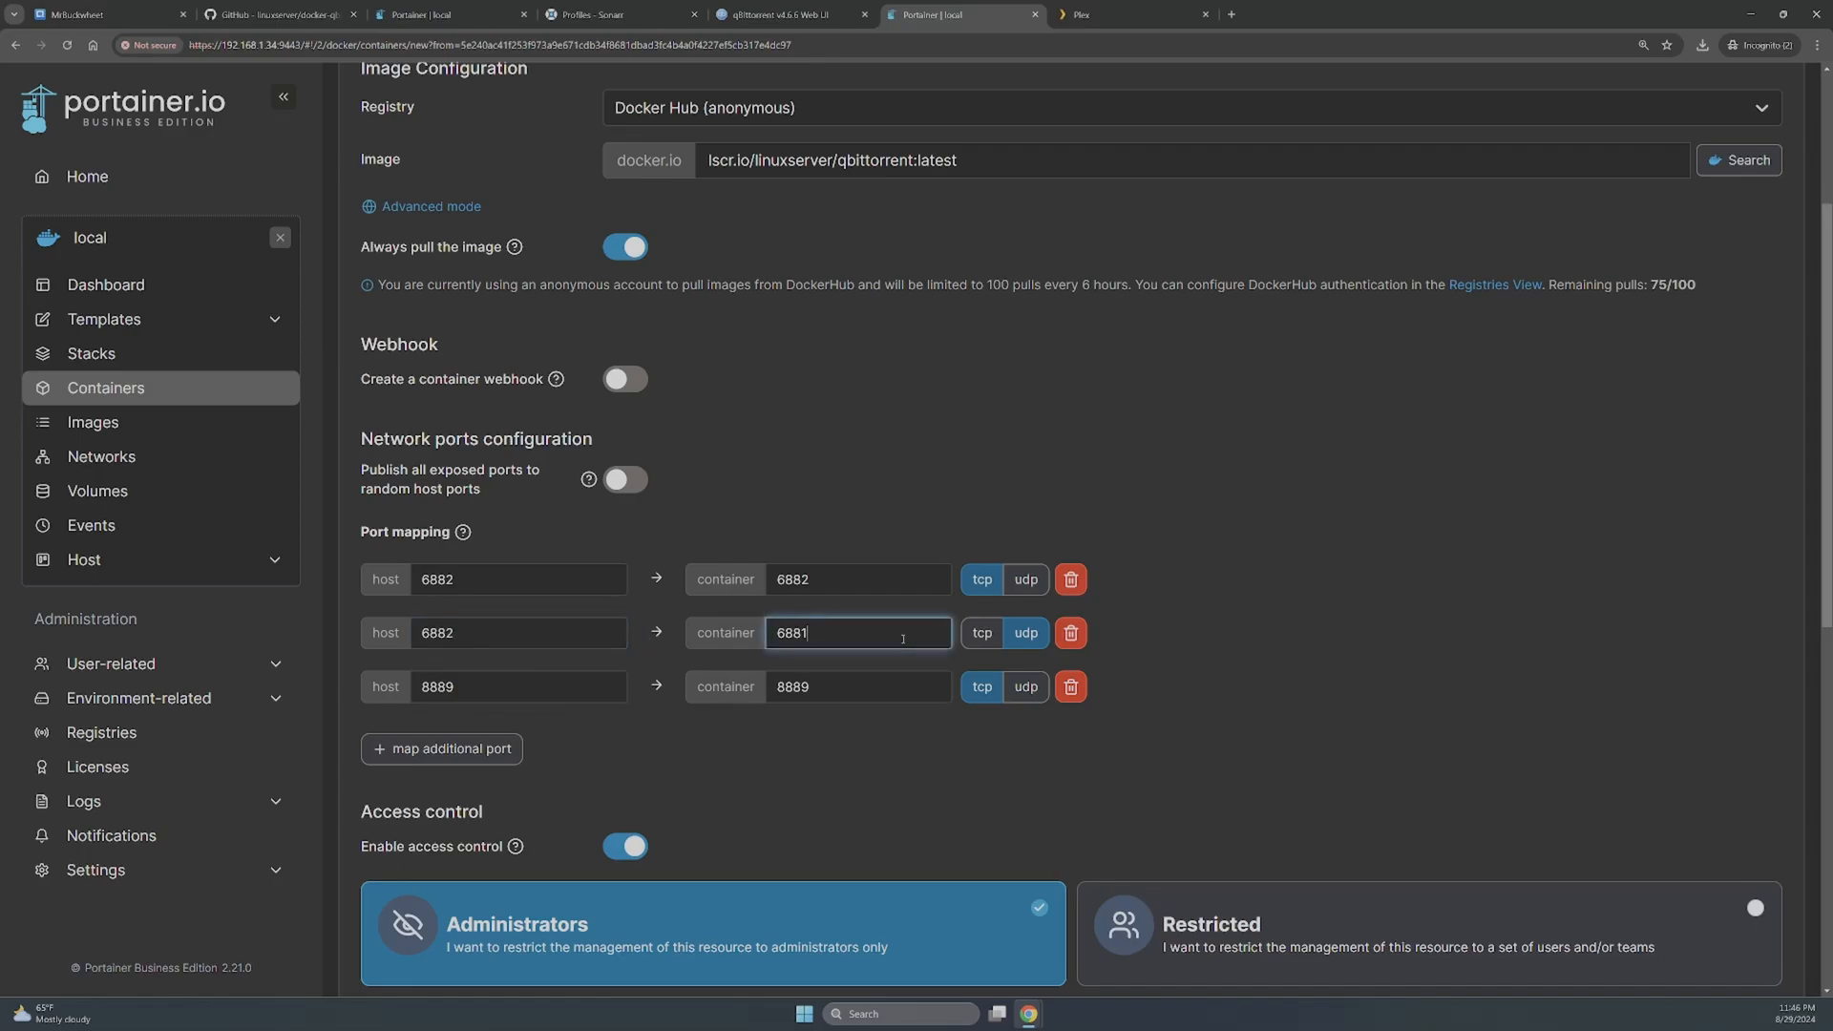
pyautogui.press('BackSpace')
pyautogui.write('2')
# - Set the remaining TCP mapping to port 8890 on host and container, and recheck the connection options in qBittorrent
pyautogui.click(485, 686)
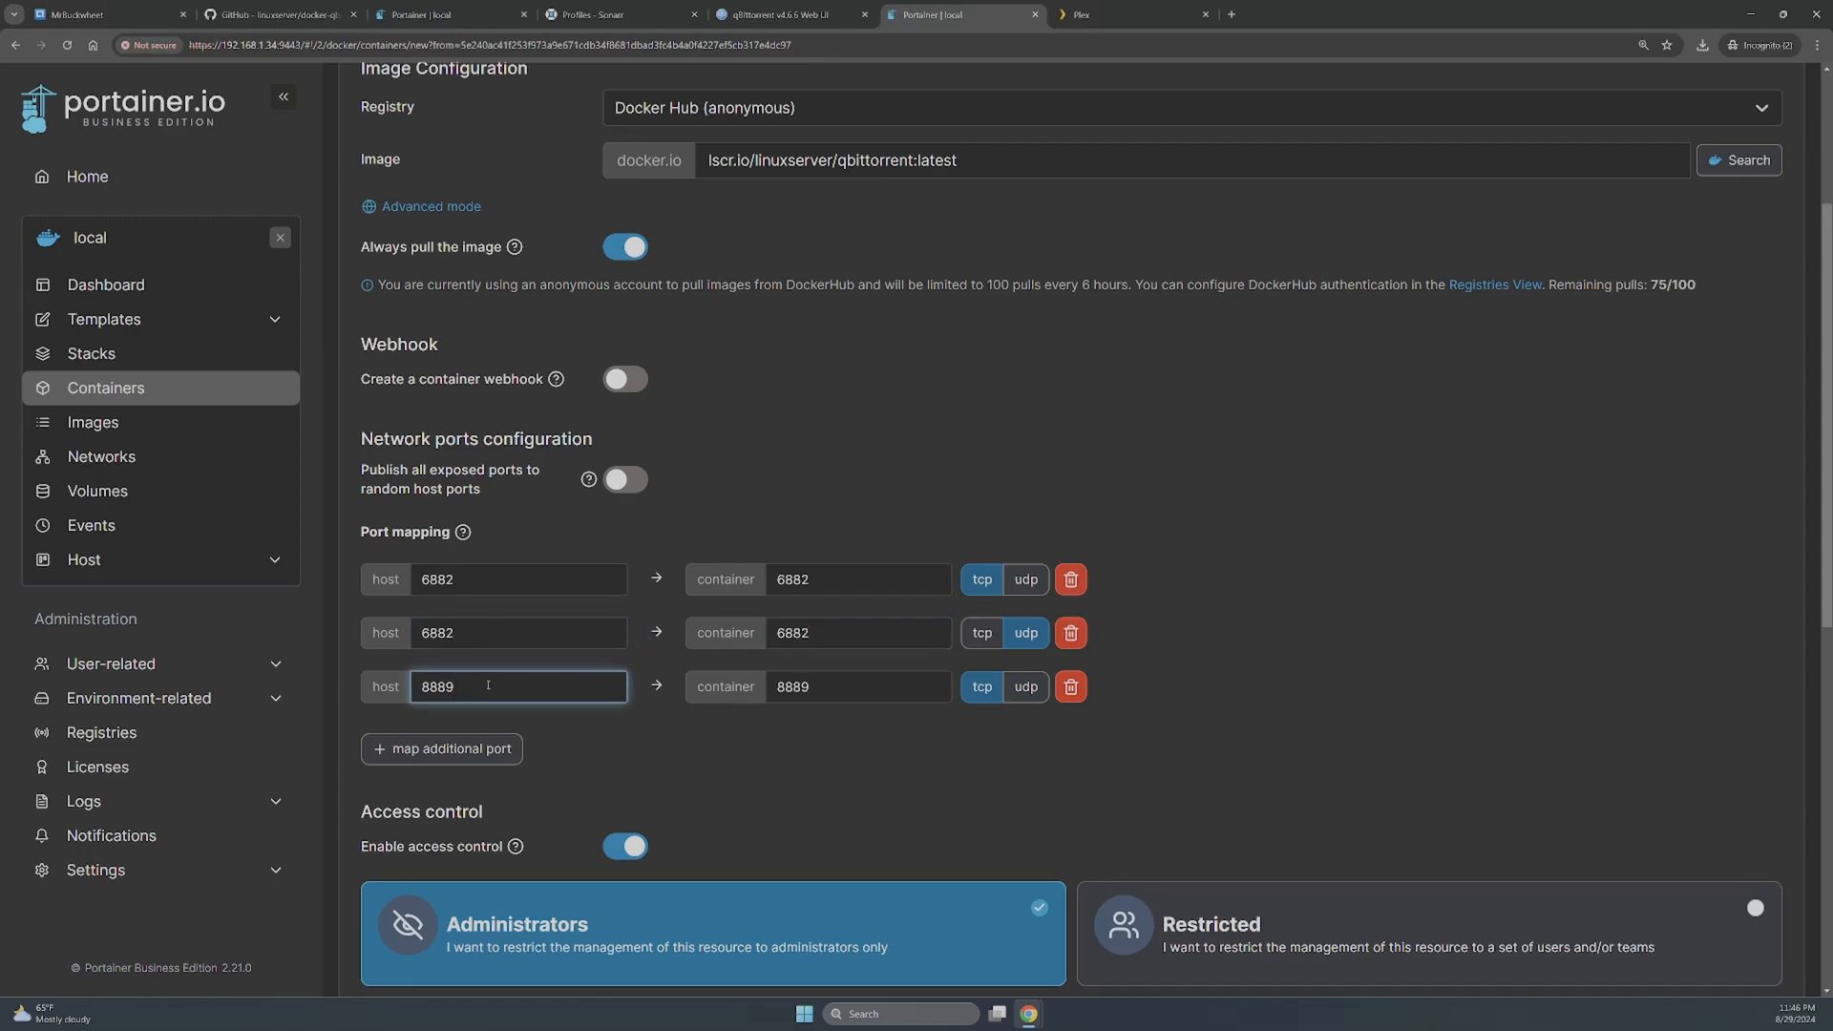
pyautogui.press('BackSpace')
pyautogui.press('BackSpace')
pyautogui.write('90')
pyautogui.click(818, 692)
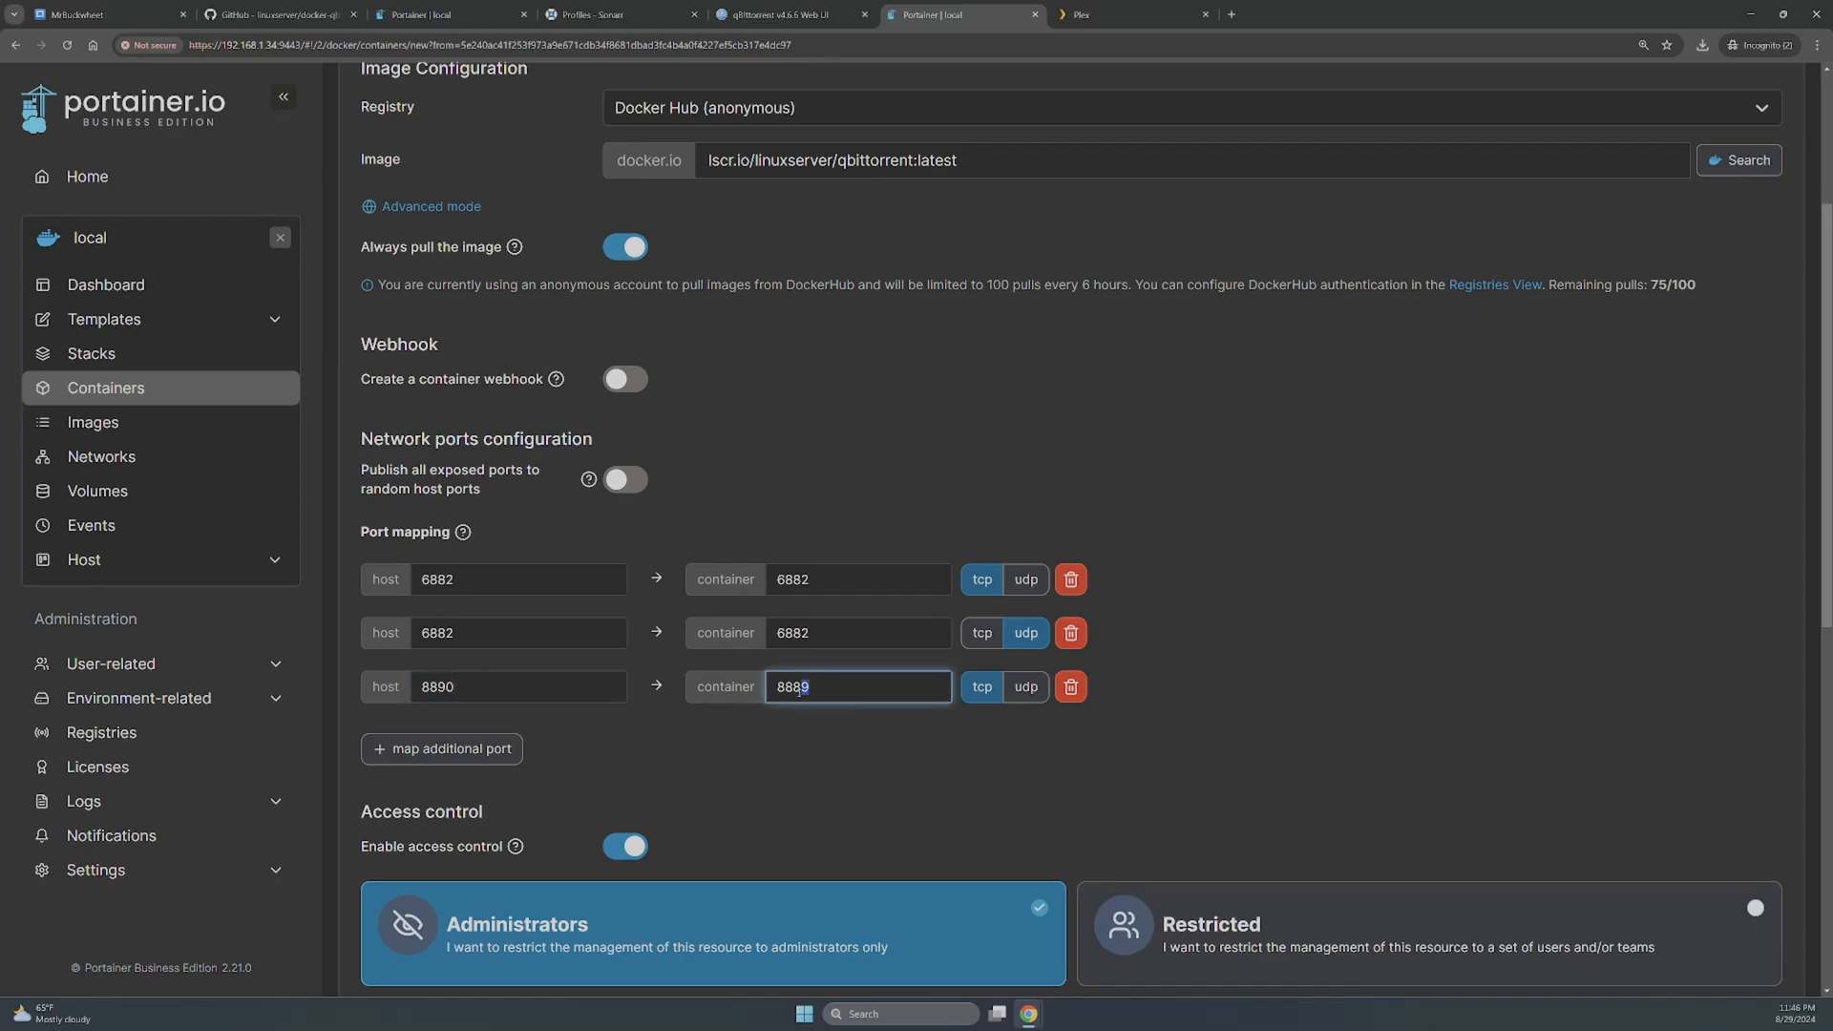
pyautogui.moveTo(800, 689); pyautogui.dragTo(795, 689)
pyautogui.write('90')
pyautogui.scroll(3, 804, 485)
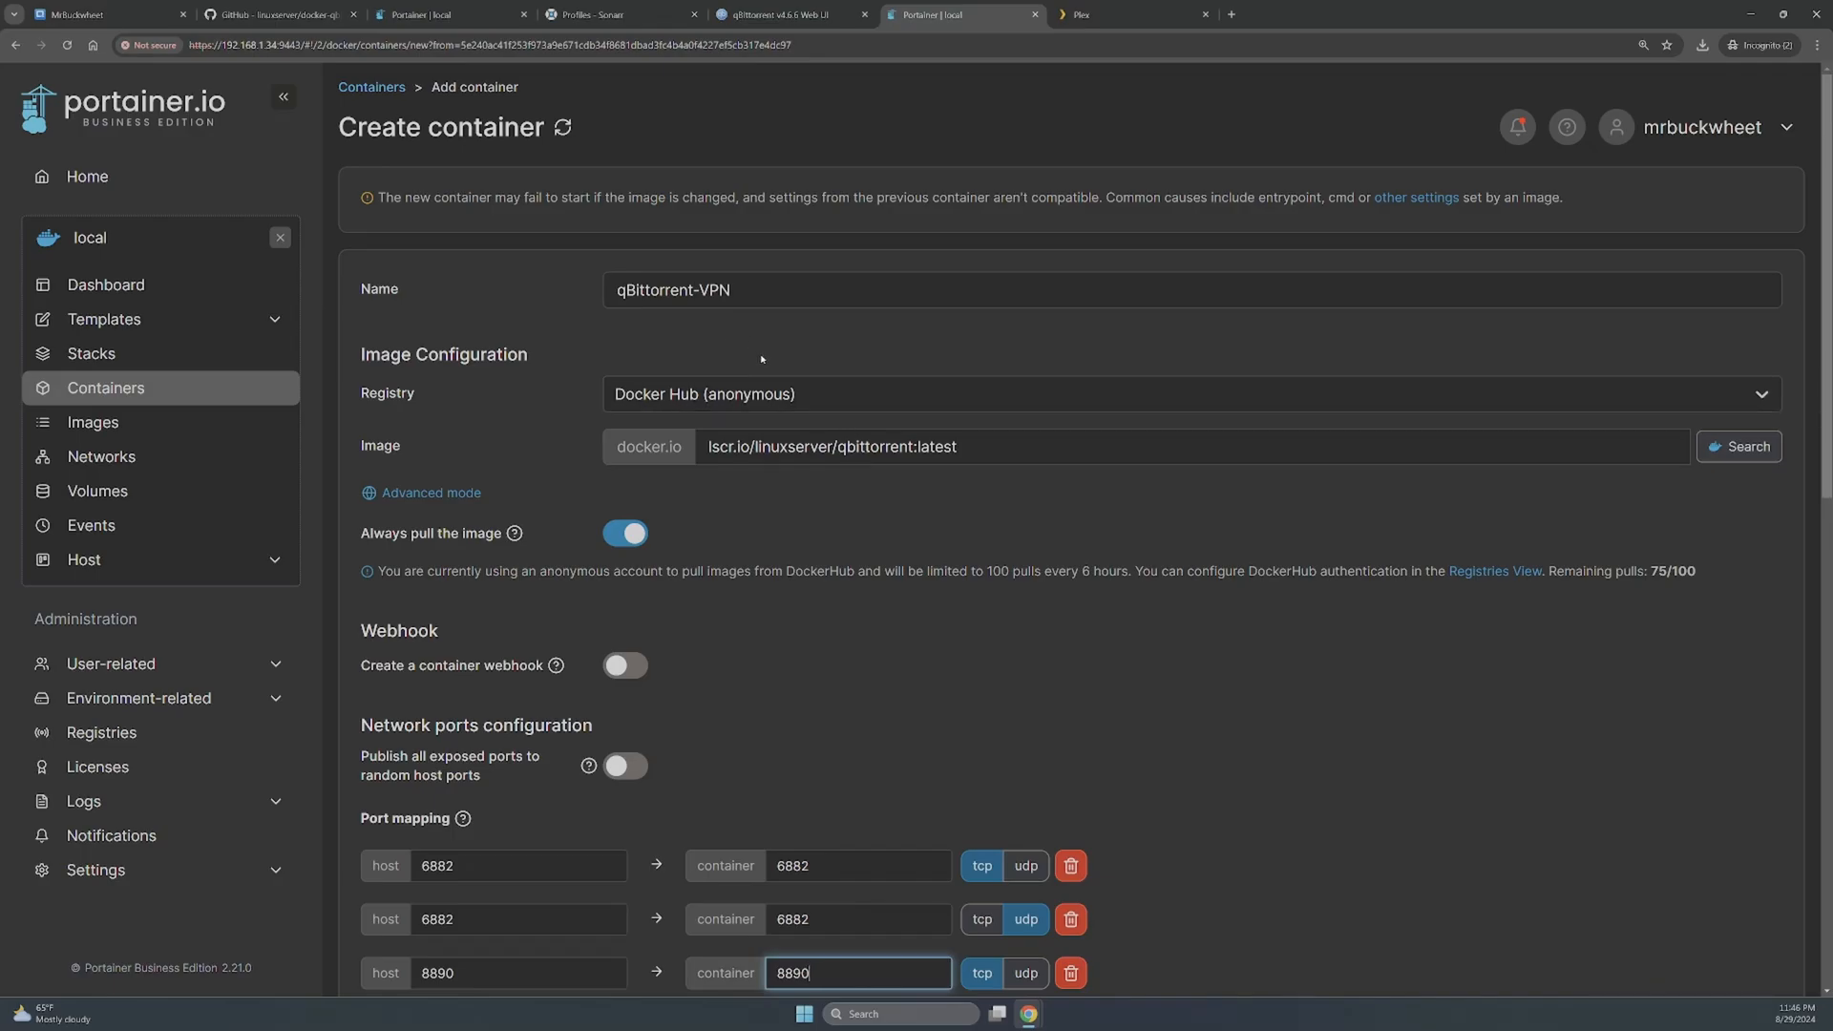
pyautogui.click(780, 15)
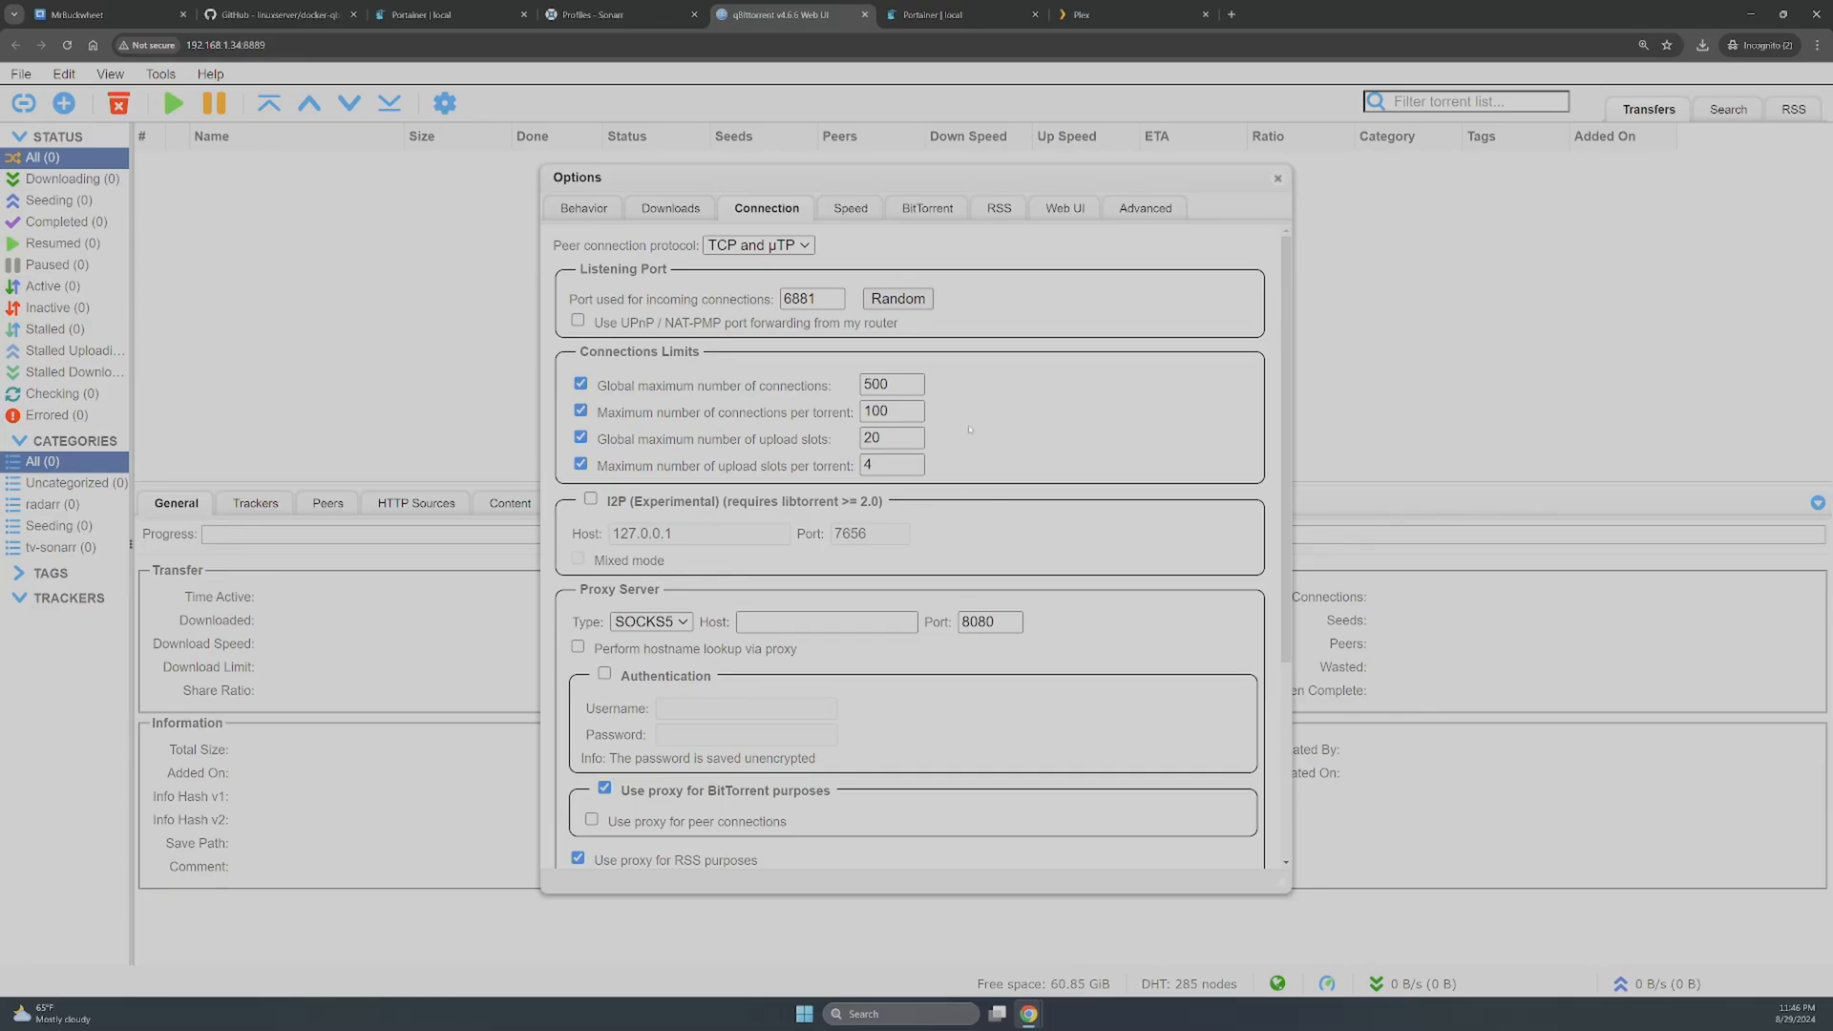
pyautogui.click(959, 14)
# - In the new container's volume mapping, set the host path for /config to /Container/qBittorrent-VPN
pyautogui.scroll(-3, 854, 639)
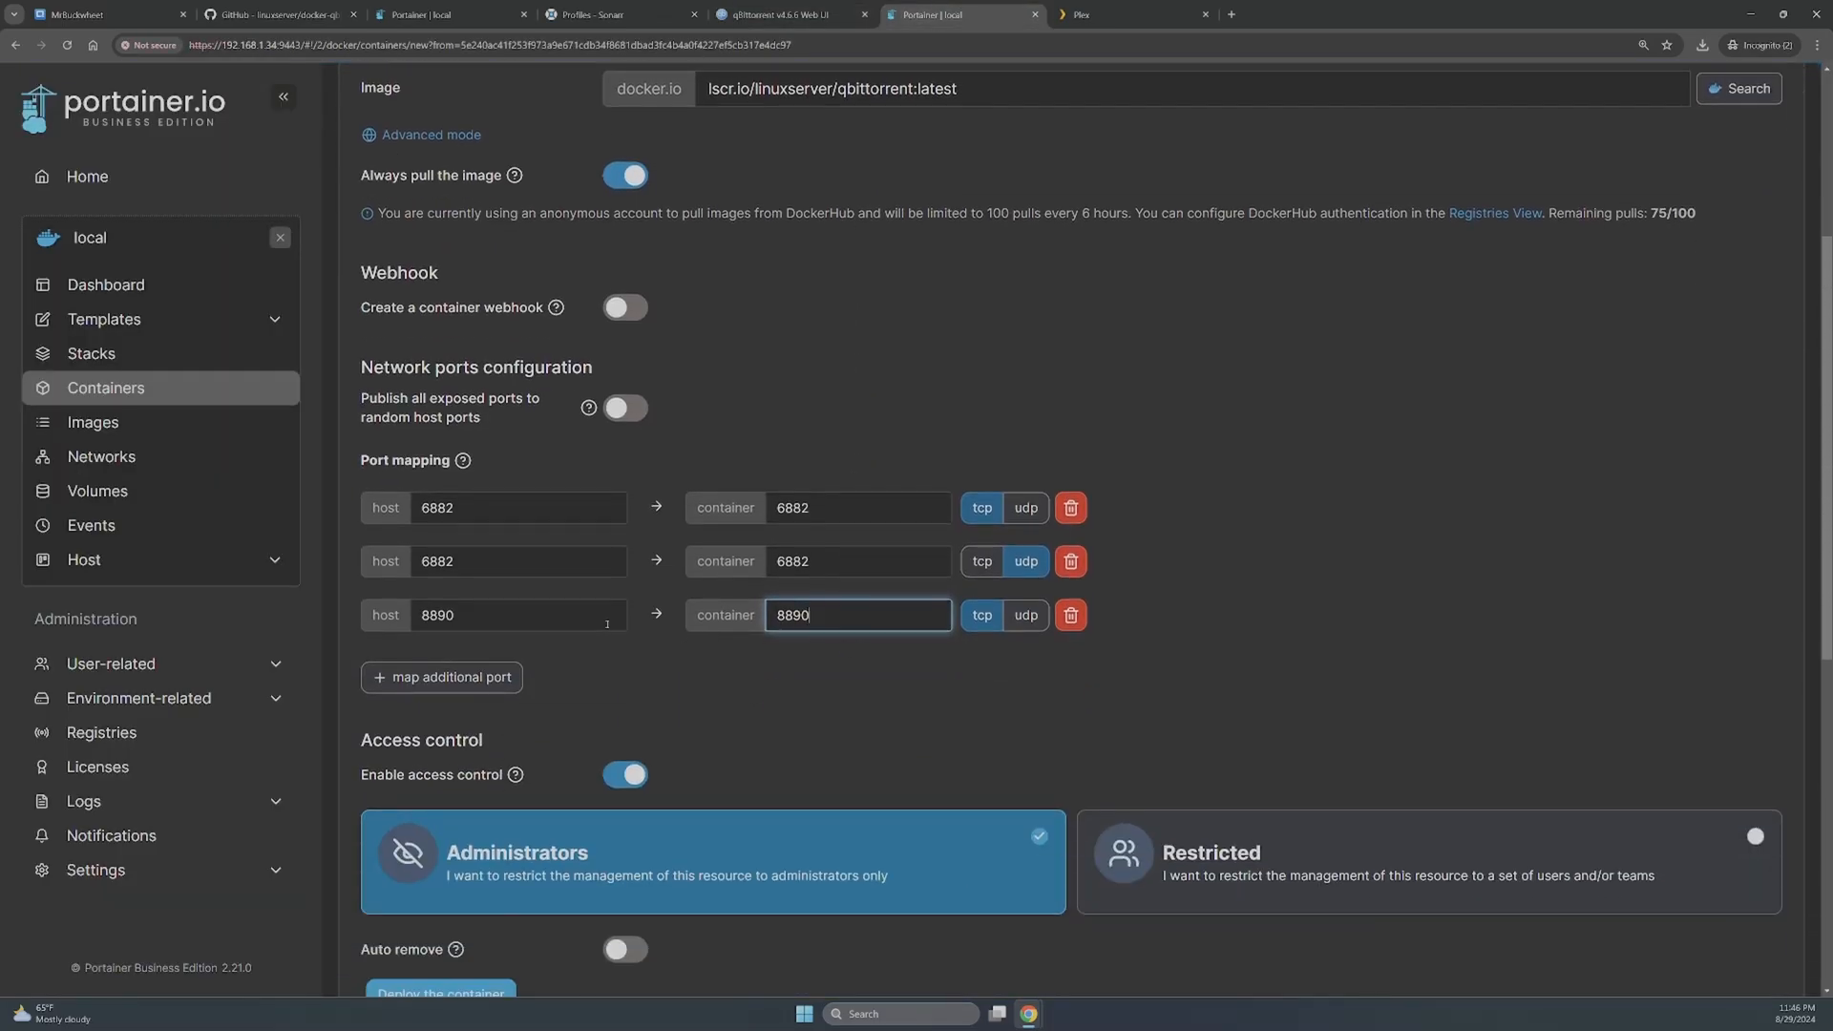
pyautogui.scroll(-6, 607, 624)
pyautogui.click(671, 544)
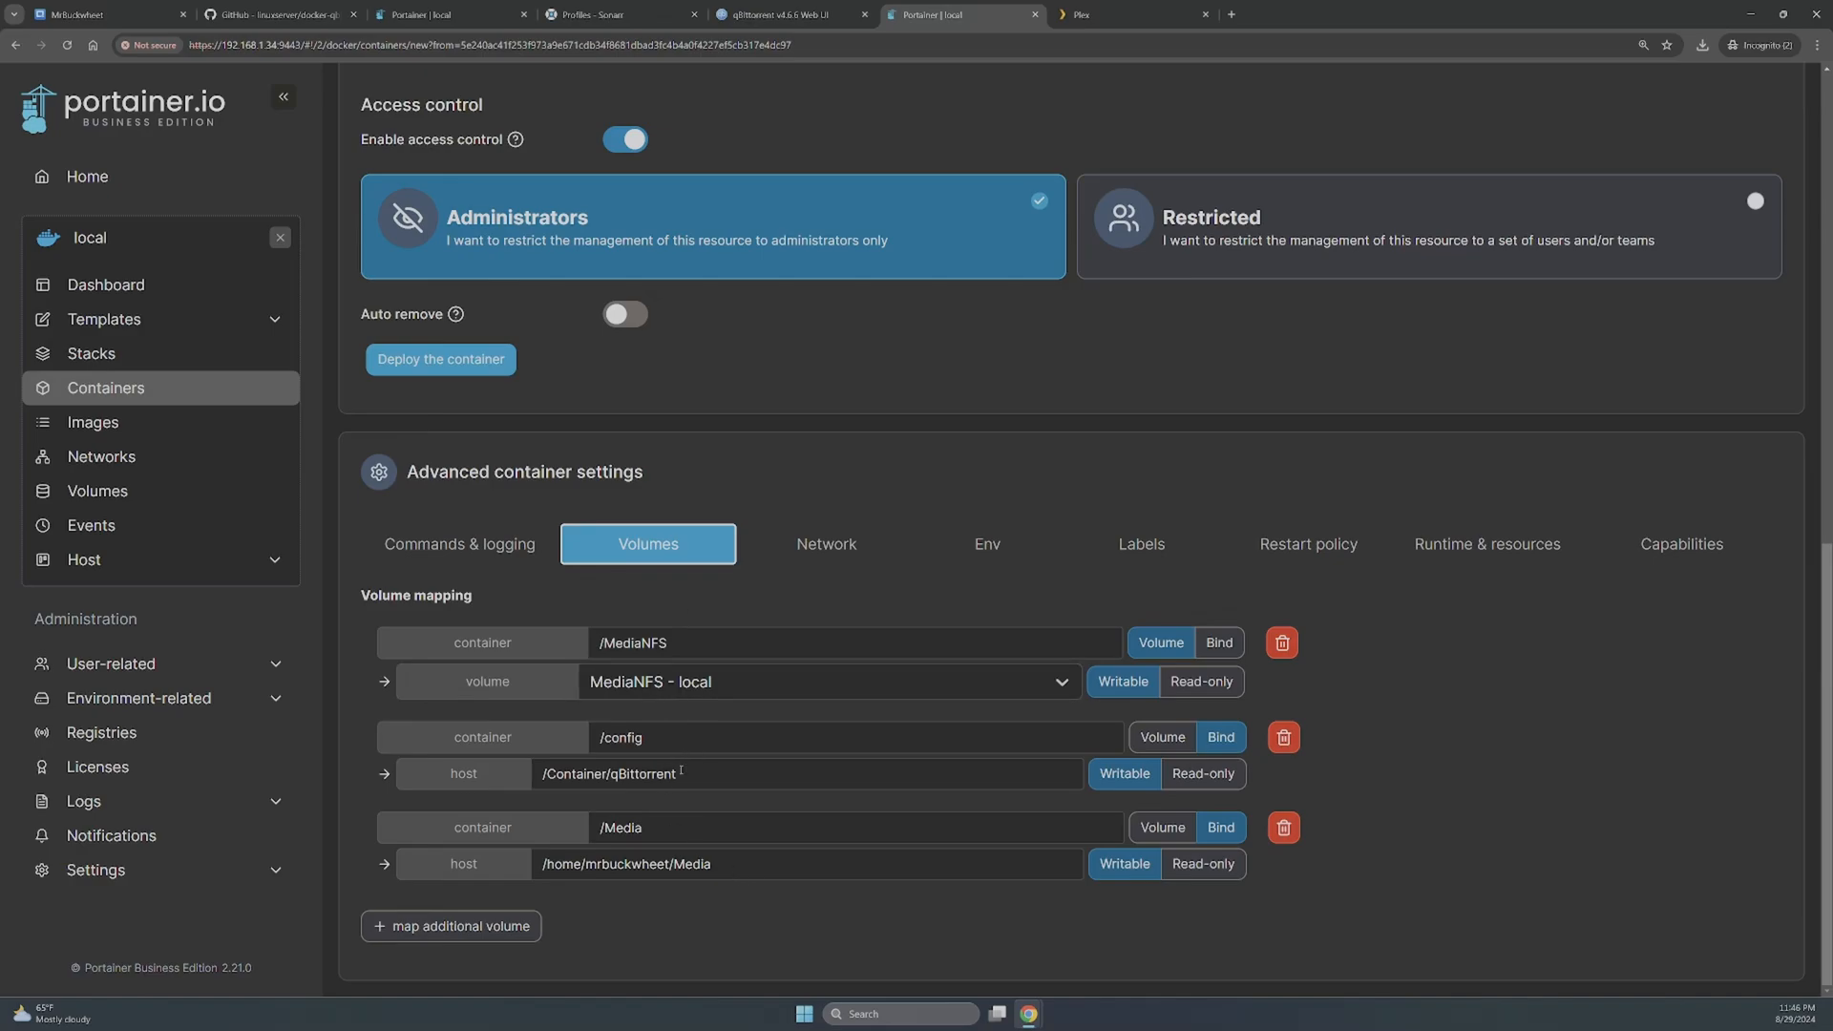
pyautogui.click(685, 773)
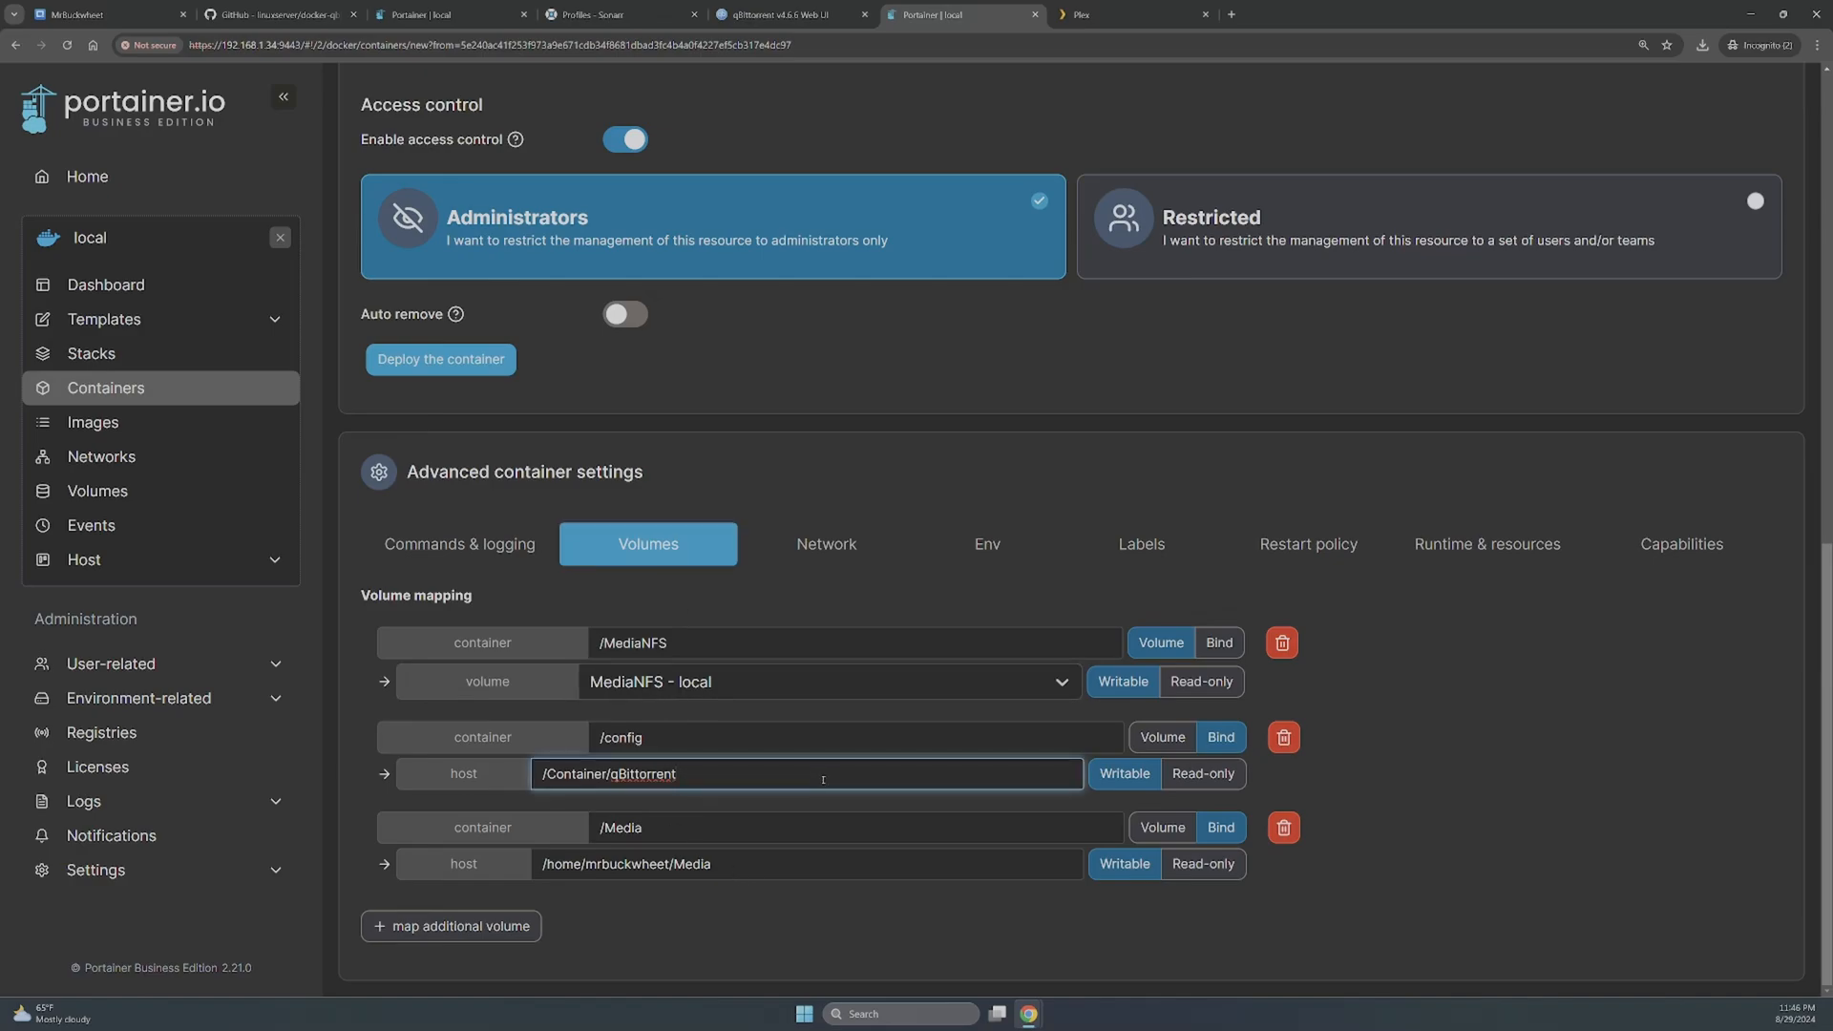
pyautogui.write('-VPN')
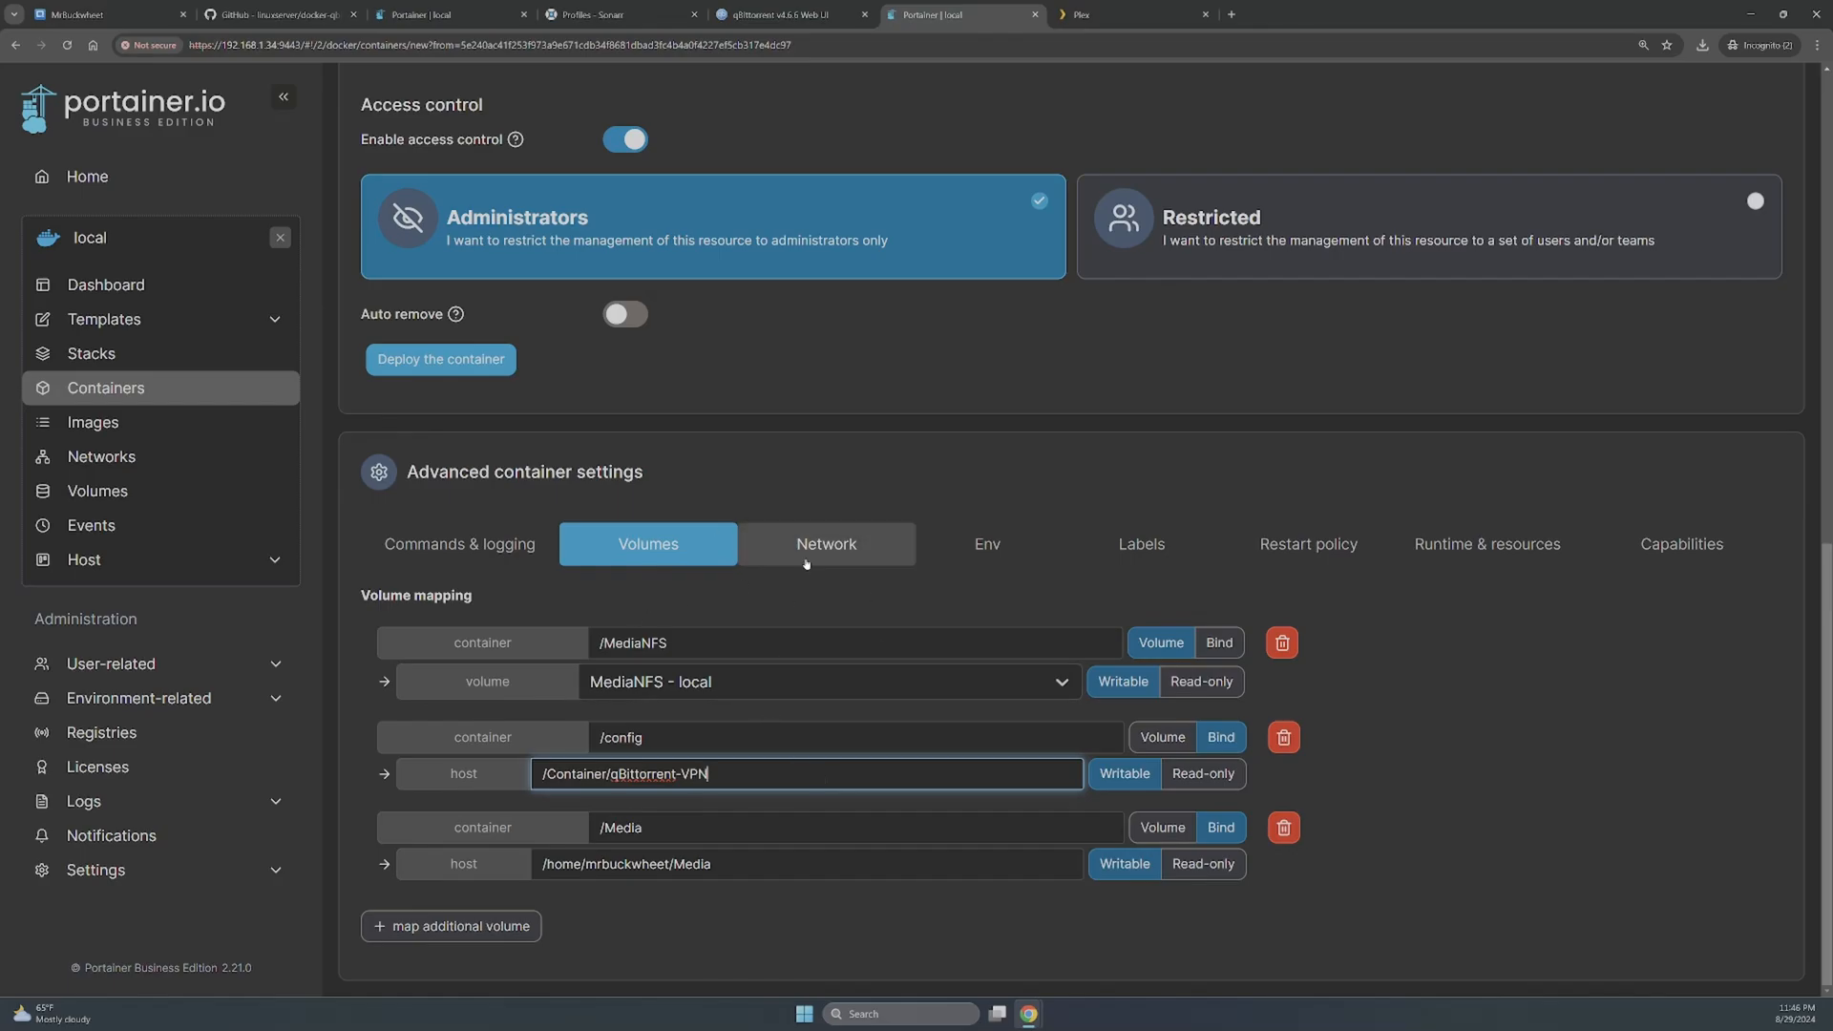
# - Set the environment variables WEBUI_PORT to 8890 and TORRENTING_PORT to 6882, matching the port mappings
pyautogui.click(1062, 553)
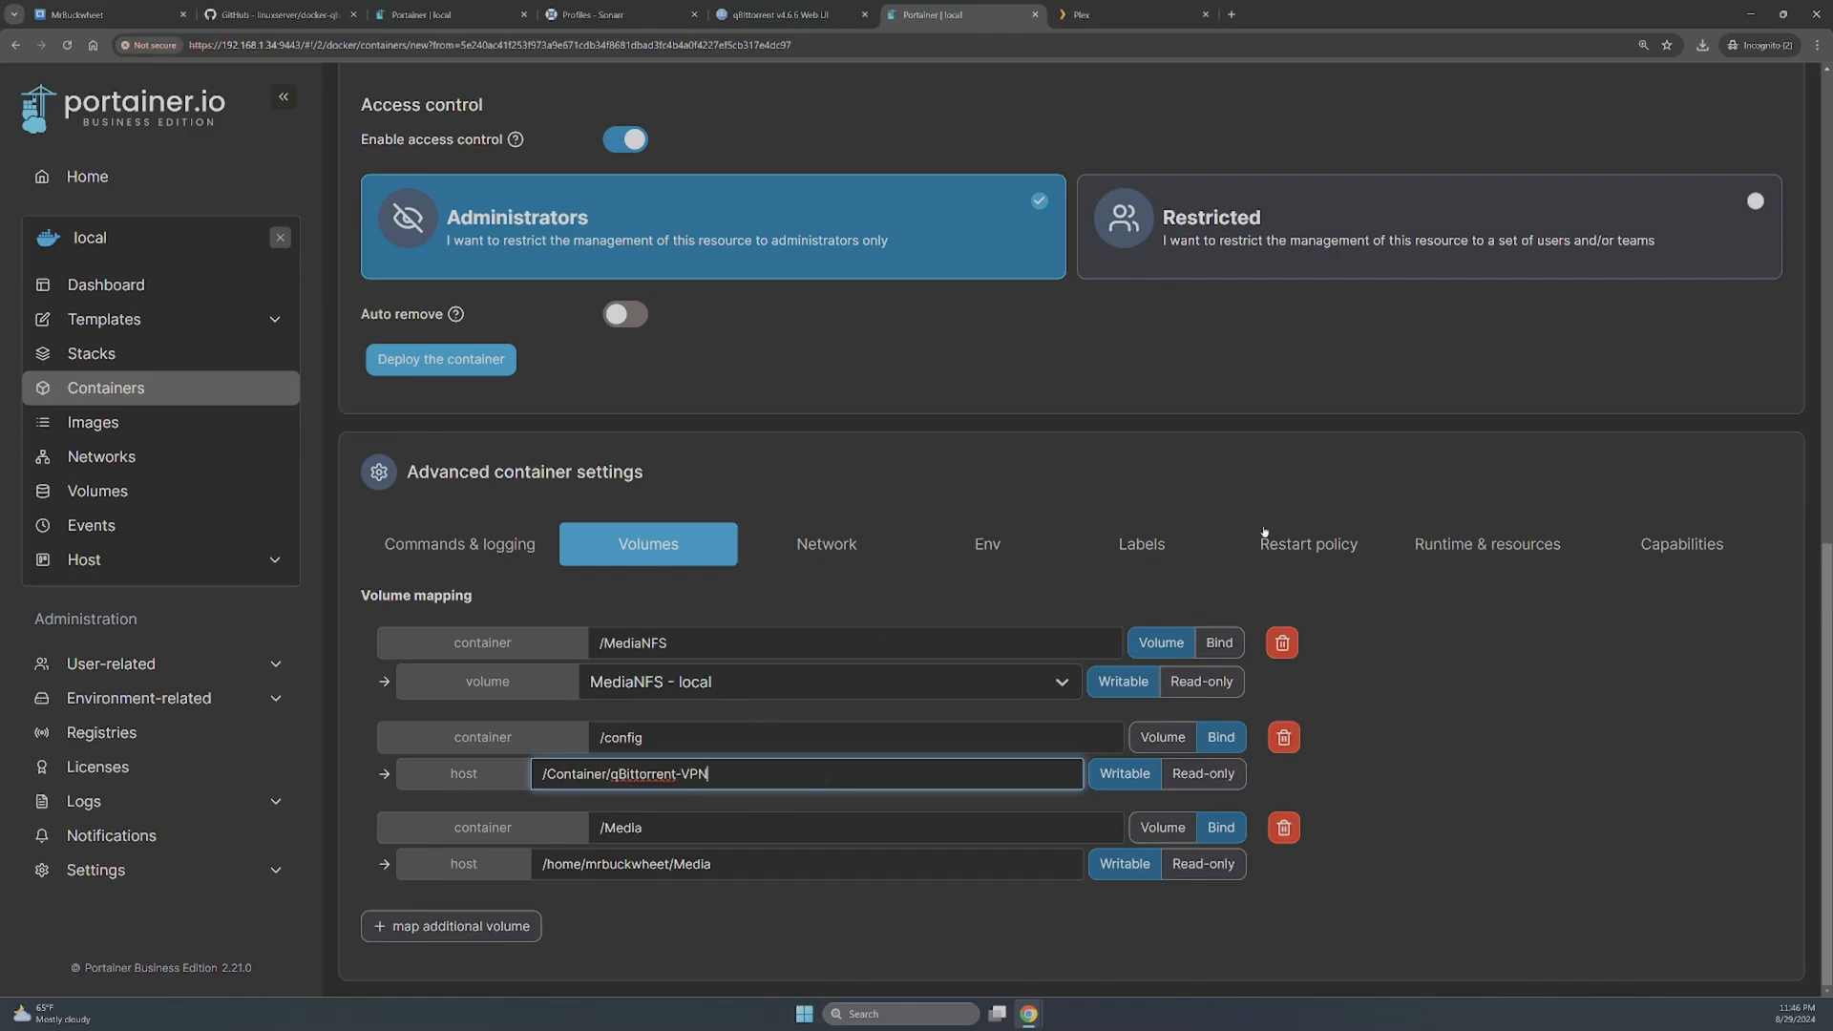
pyautogui.click(969, 562)
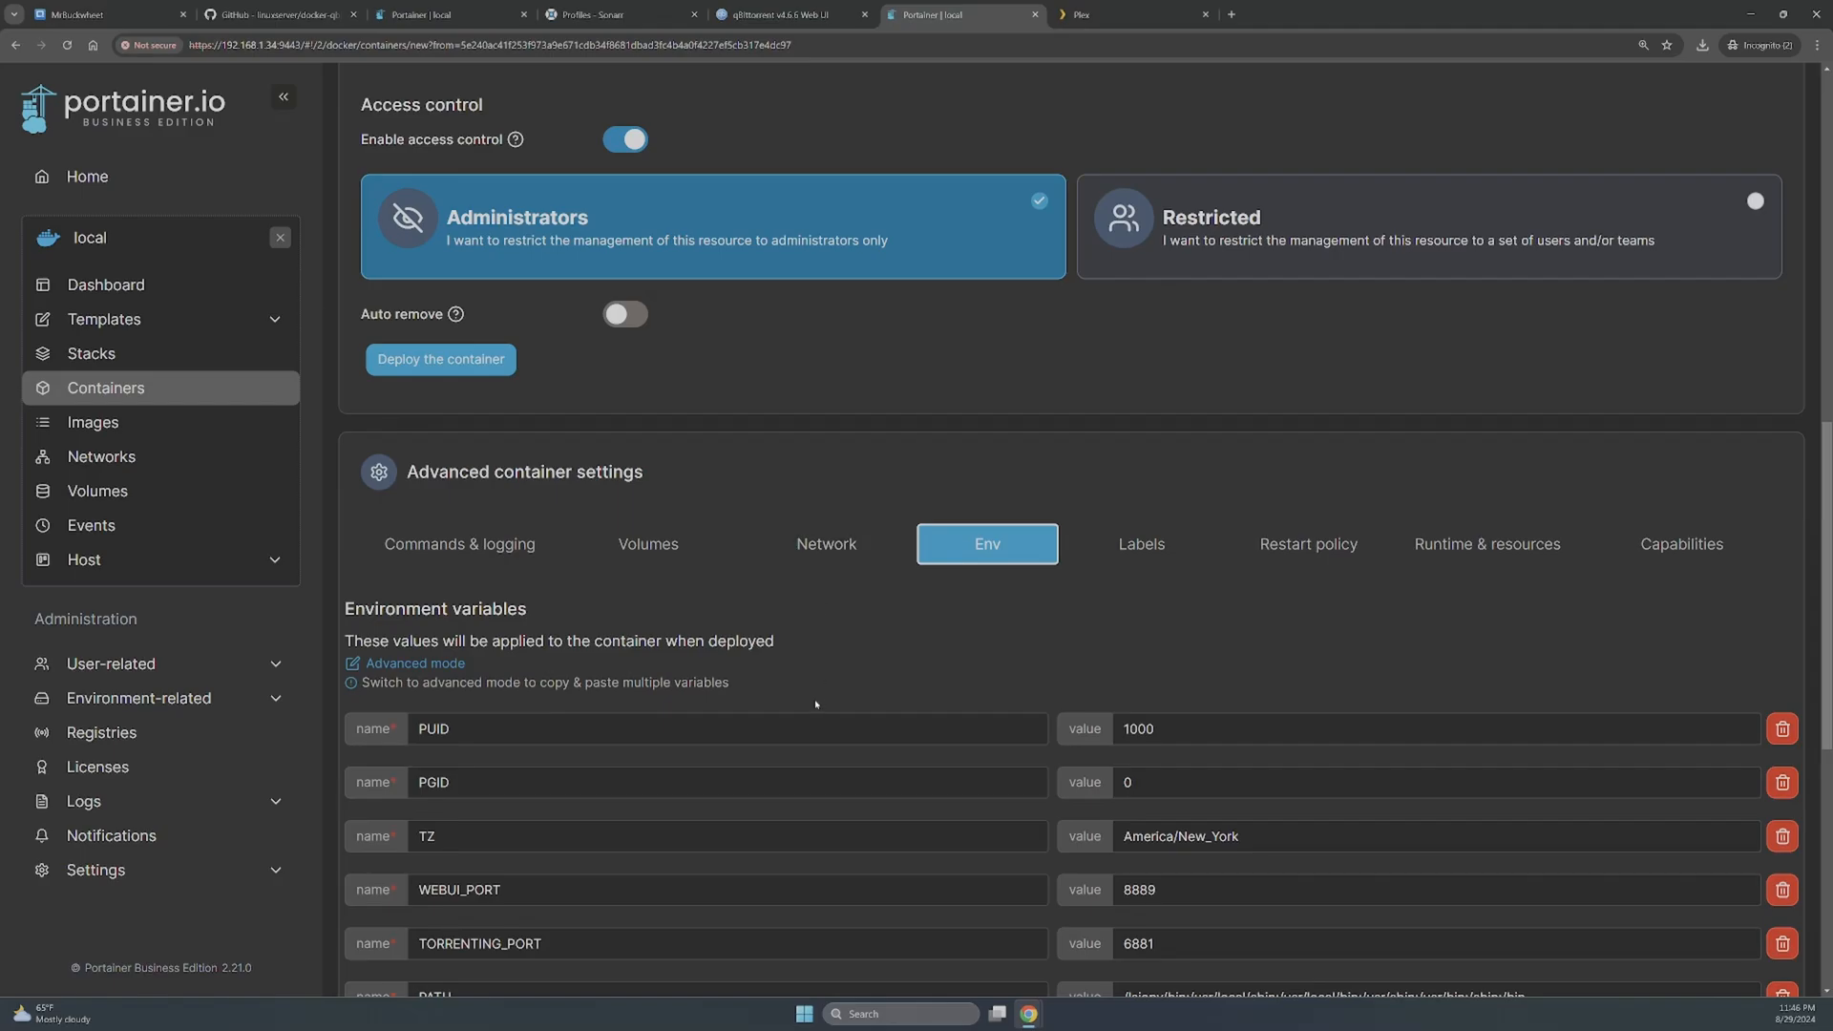
pyautogui.scroll(-4, 816, 705)
pyautogui.click(1169, 537)
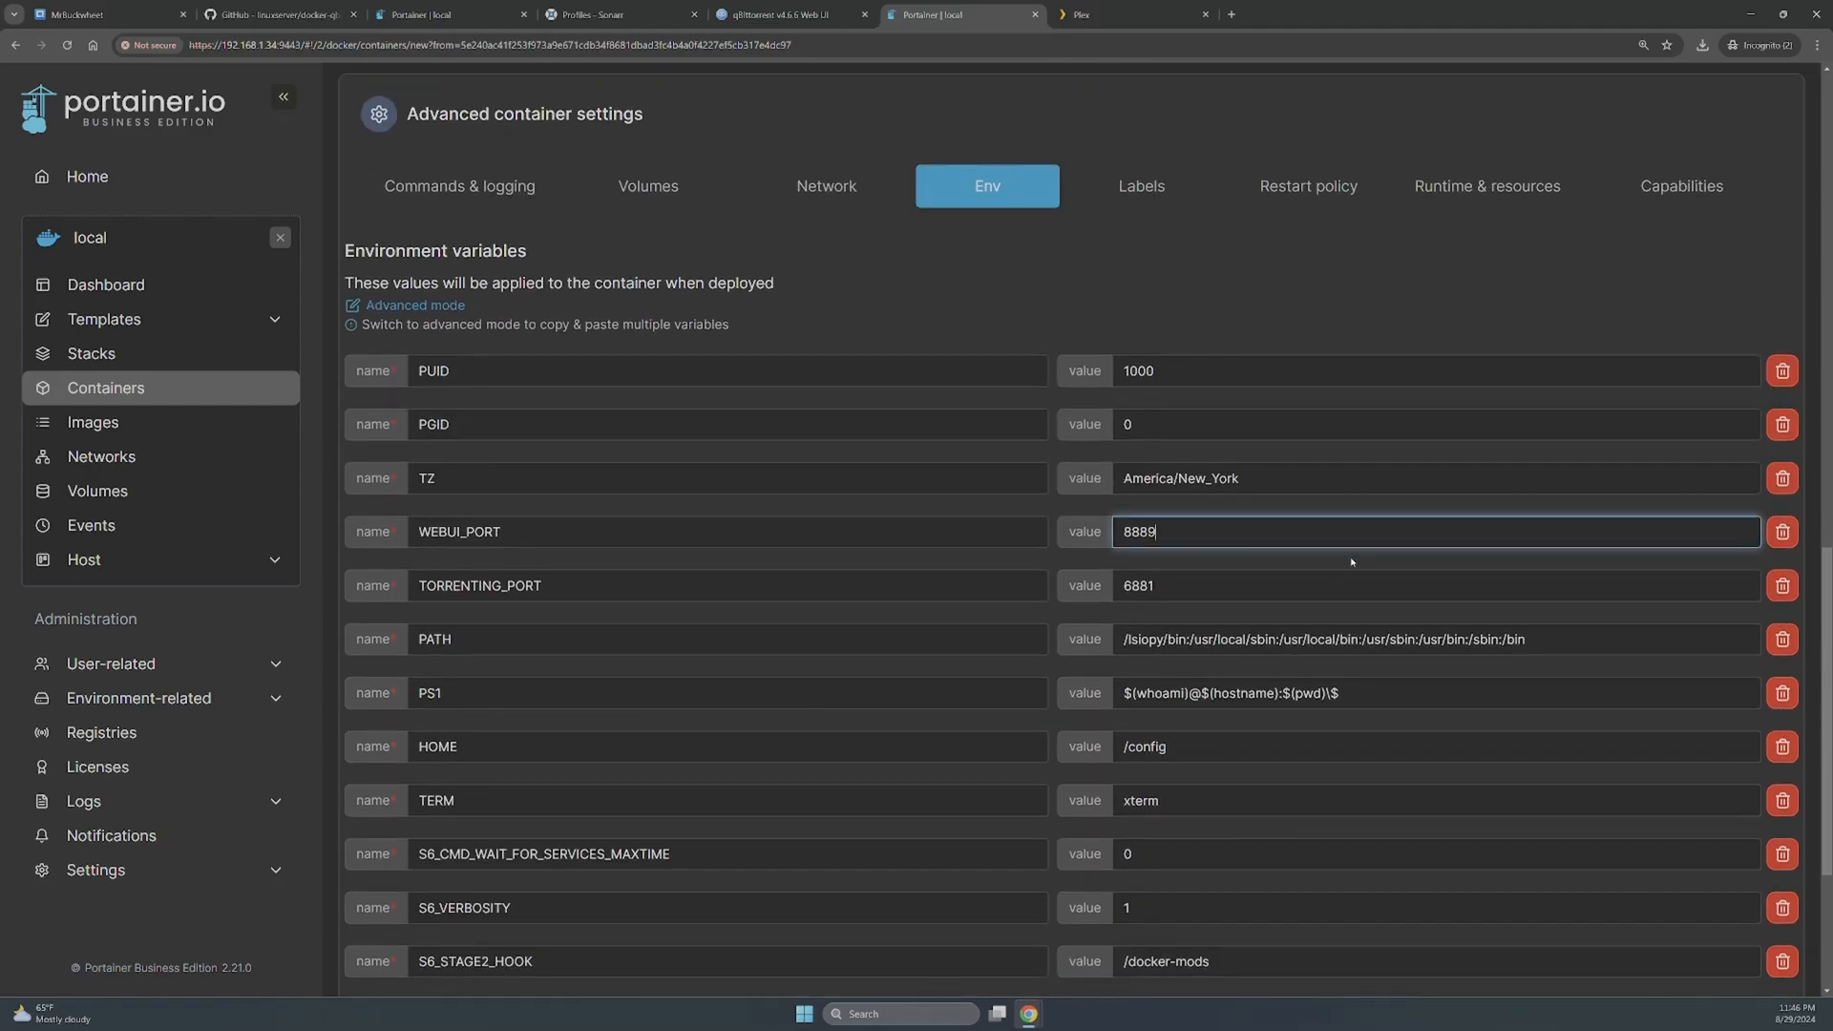
pyautogui.press('BackSpace')
pyautogui.press('BackSpace')
pyautogui.scroll(10, 1241, 576)
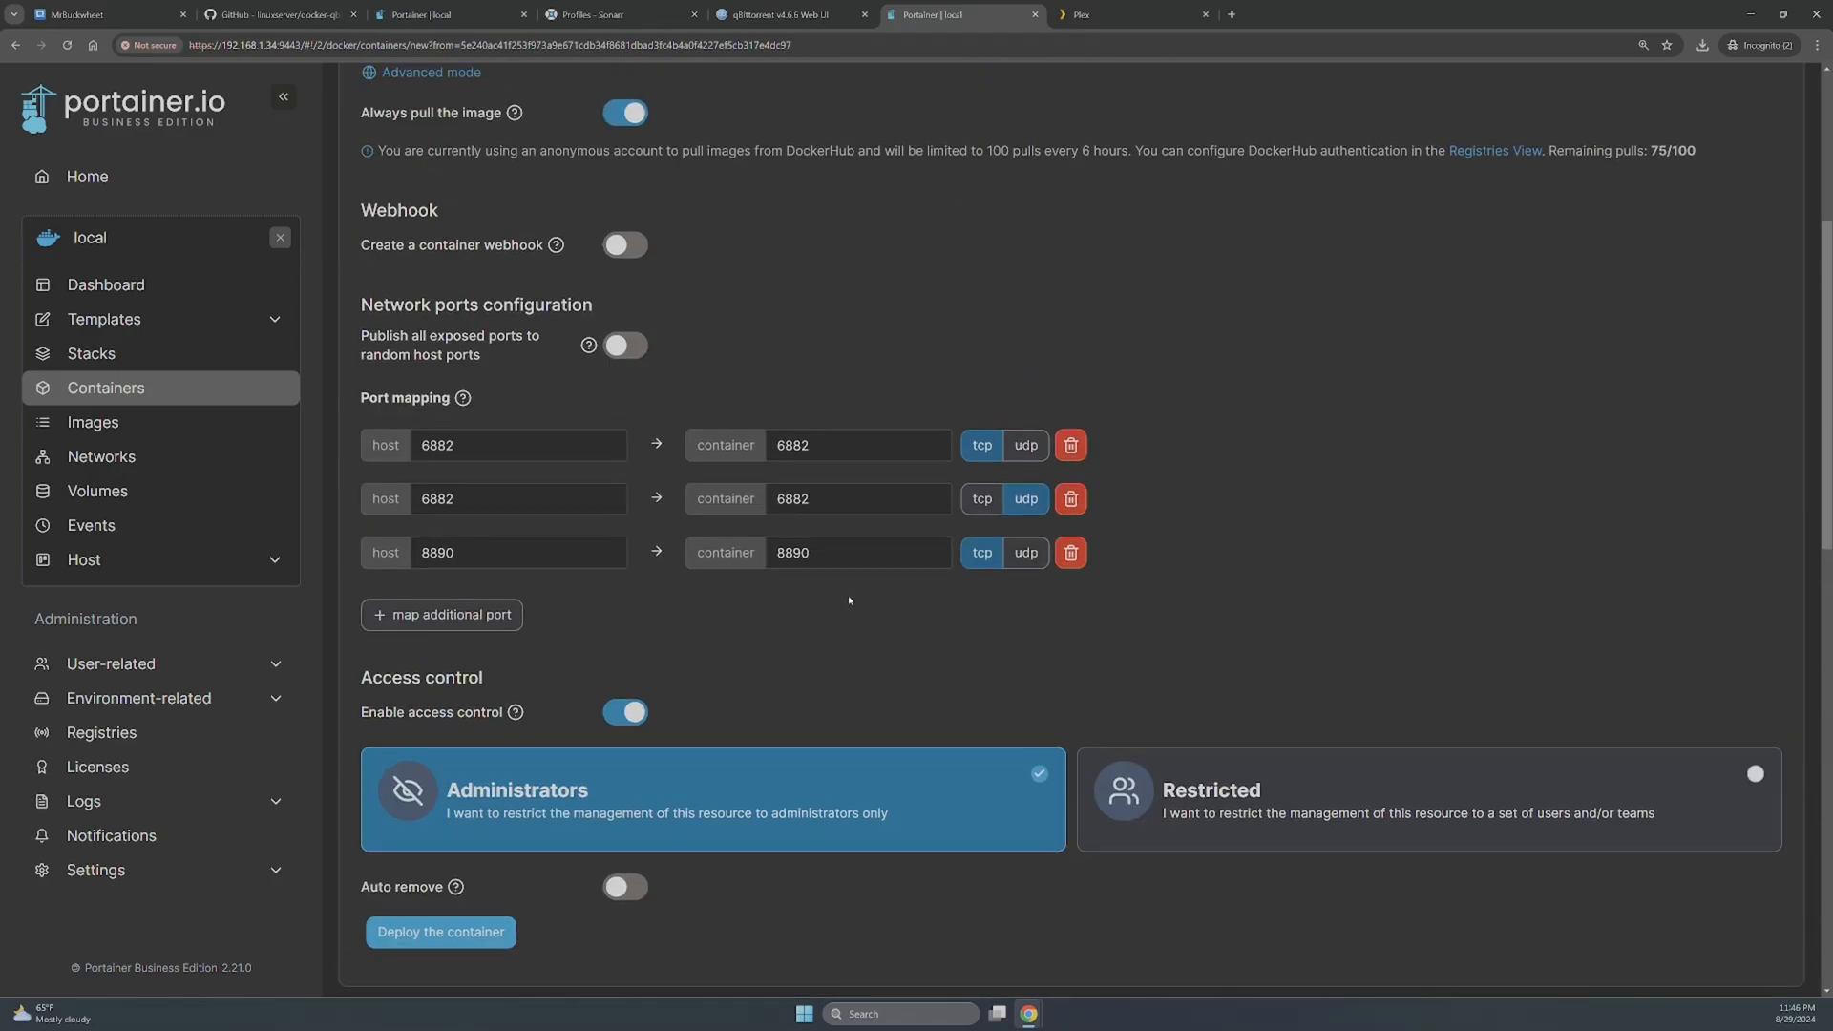
pyautogui.scroll(-8, 849, 600)
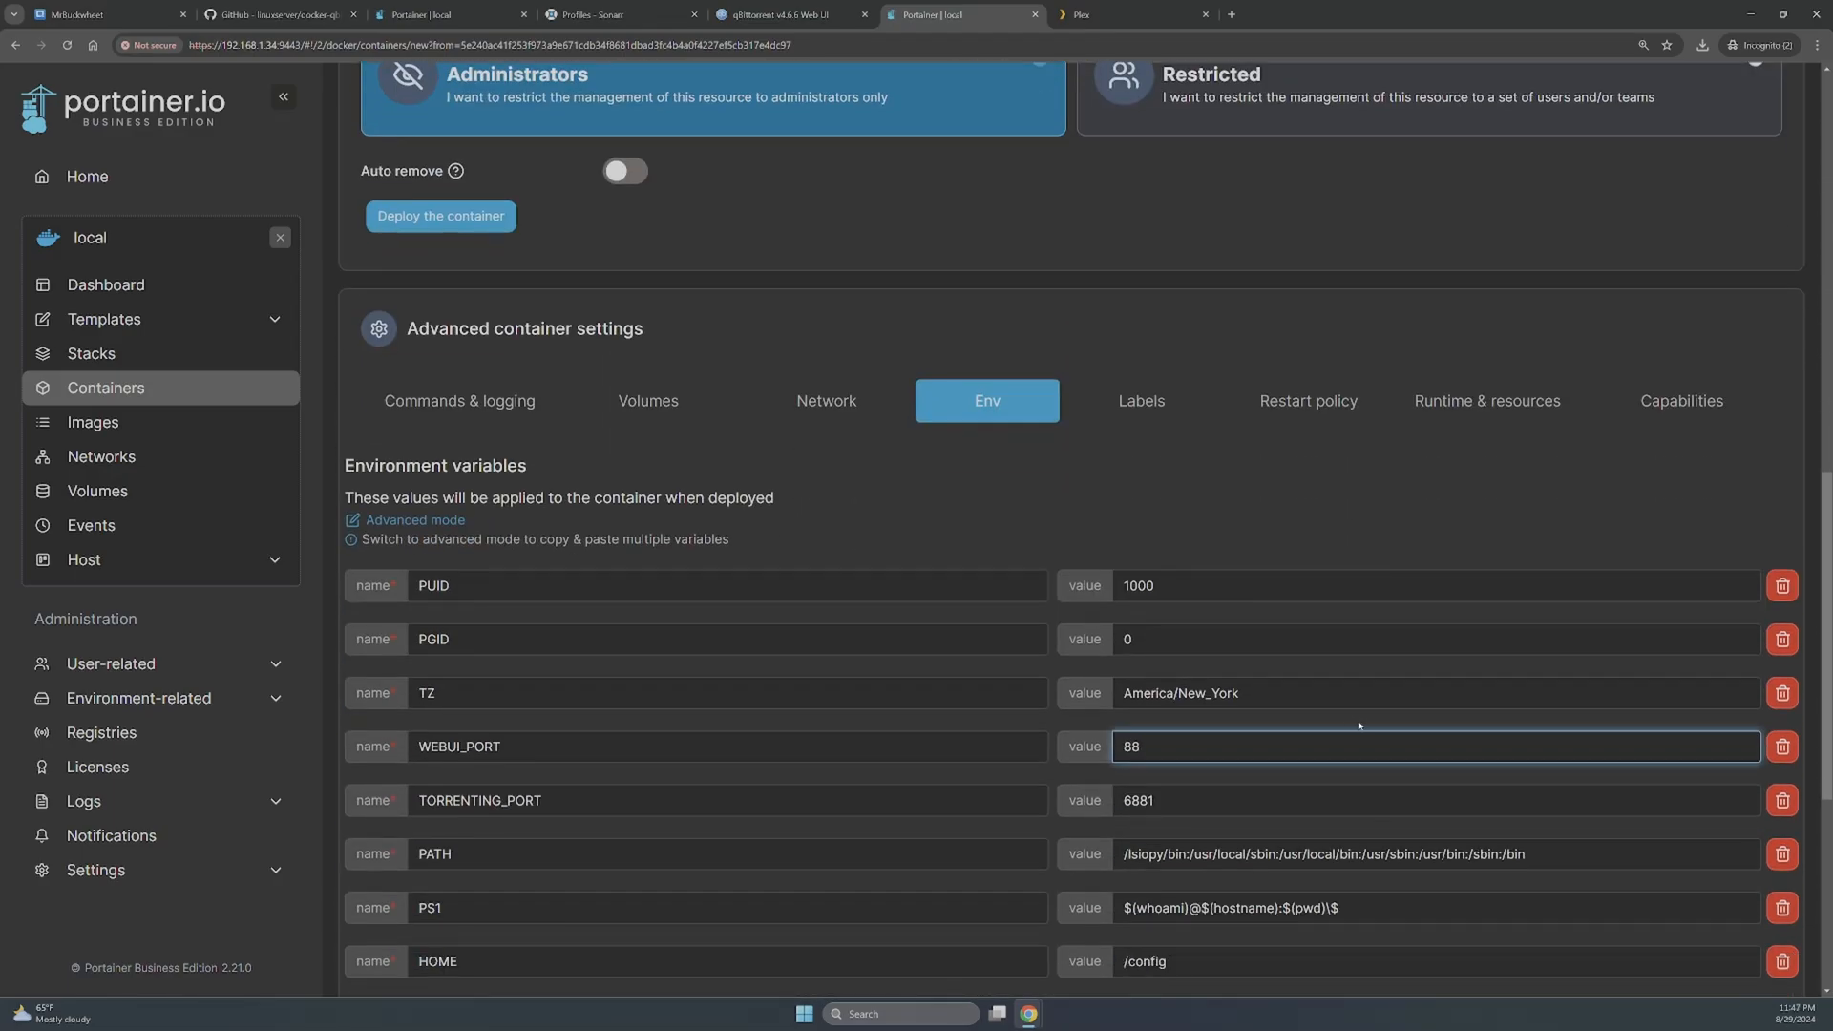
pyautogui.write('90')
pyautogui.click(1204, 802)
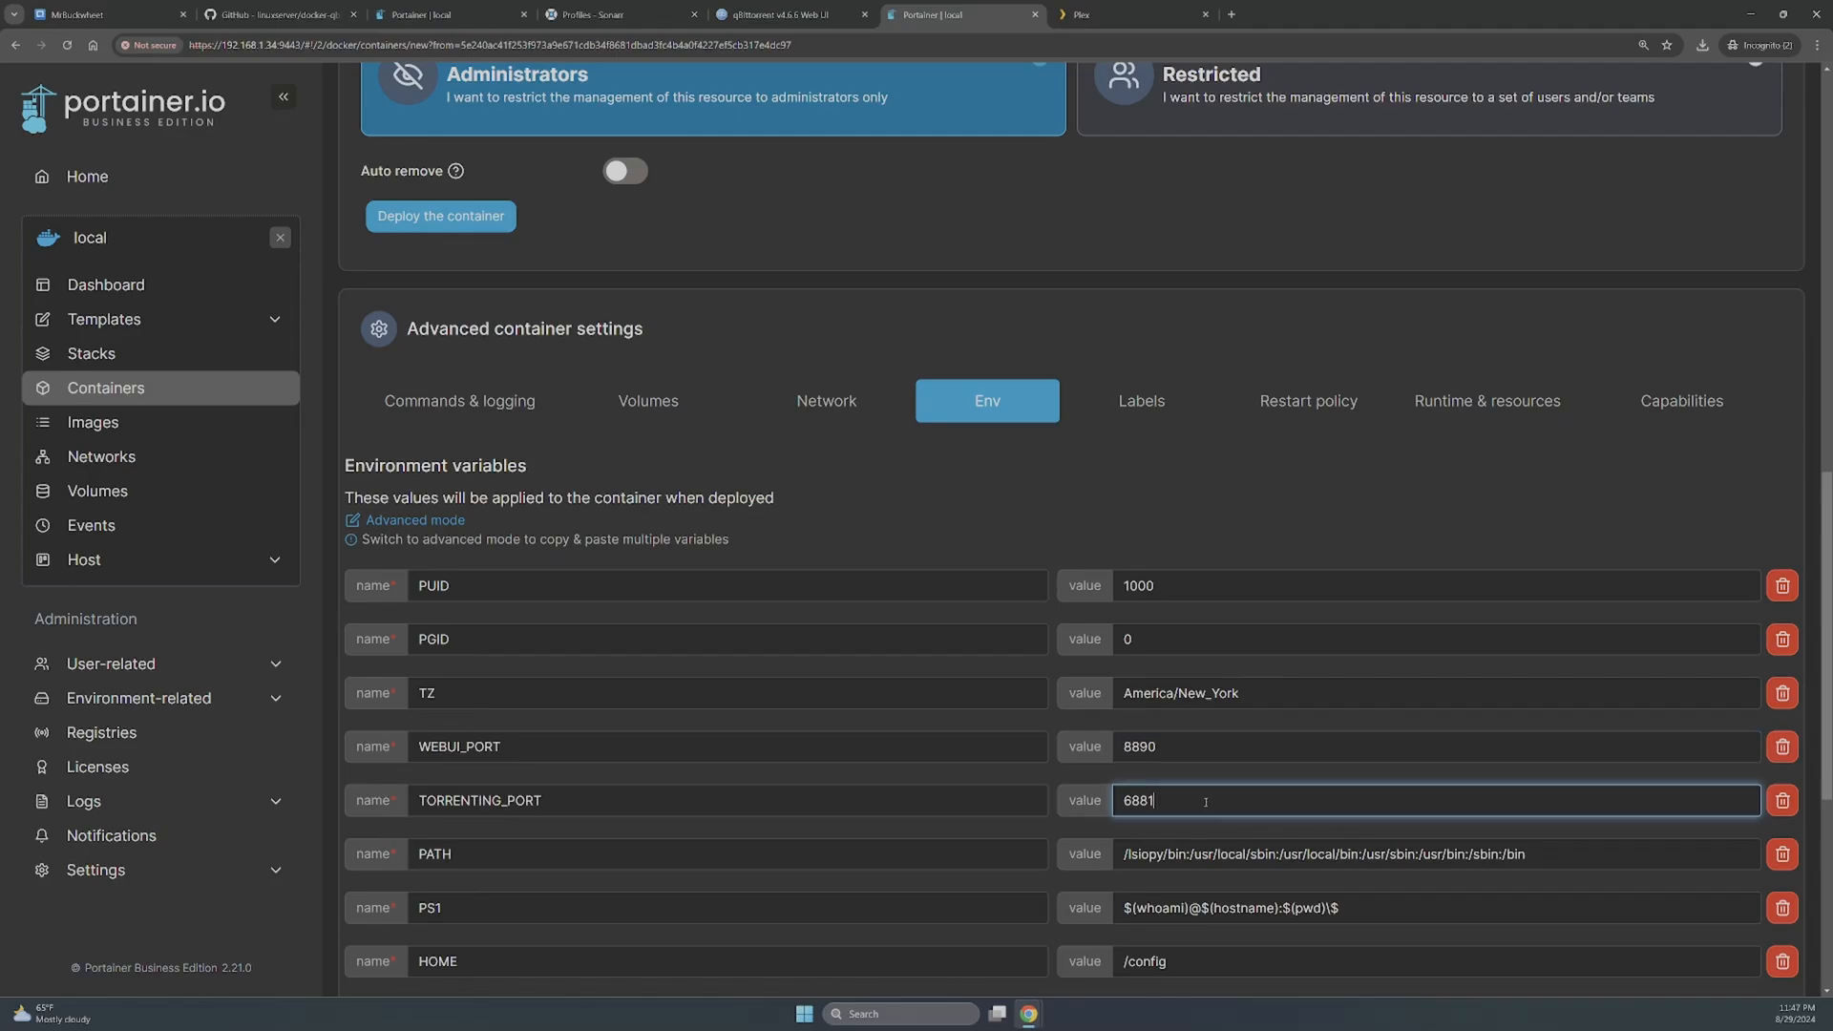
pyautogui.write('2')
# - Review the port mappings and environment variables, and deploy the qBittorrent-VPN container
pyautogui.scroll(8, 1185, 791)
pyautogui.scroll(-10, 934, 687)
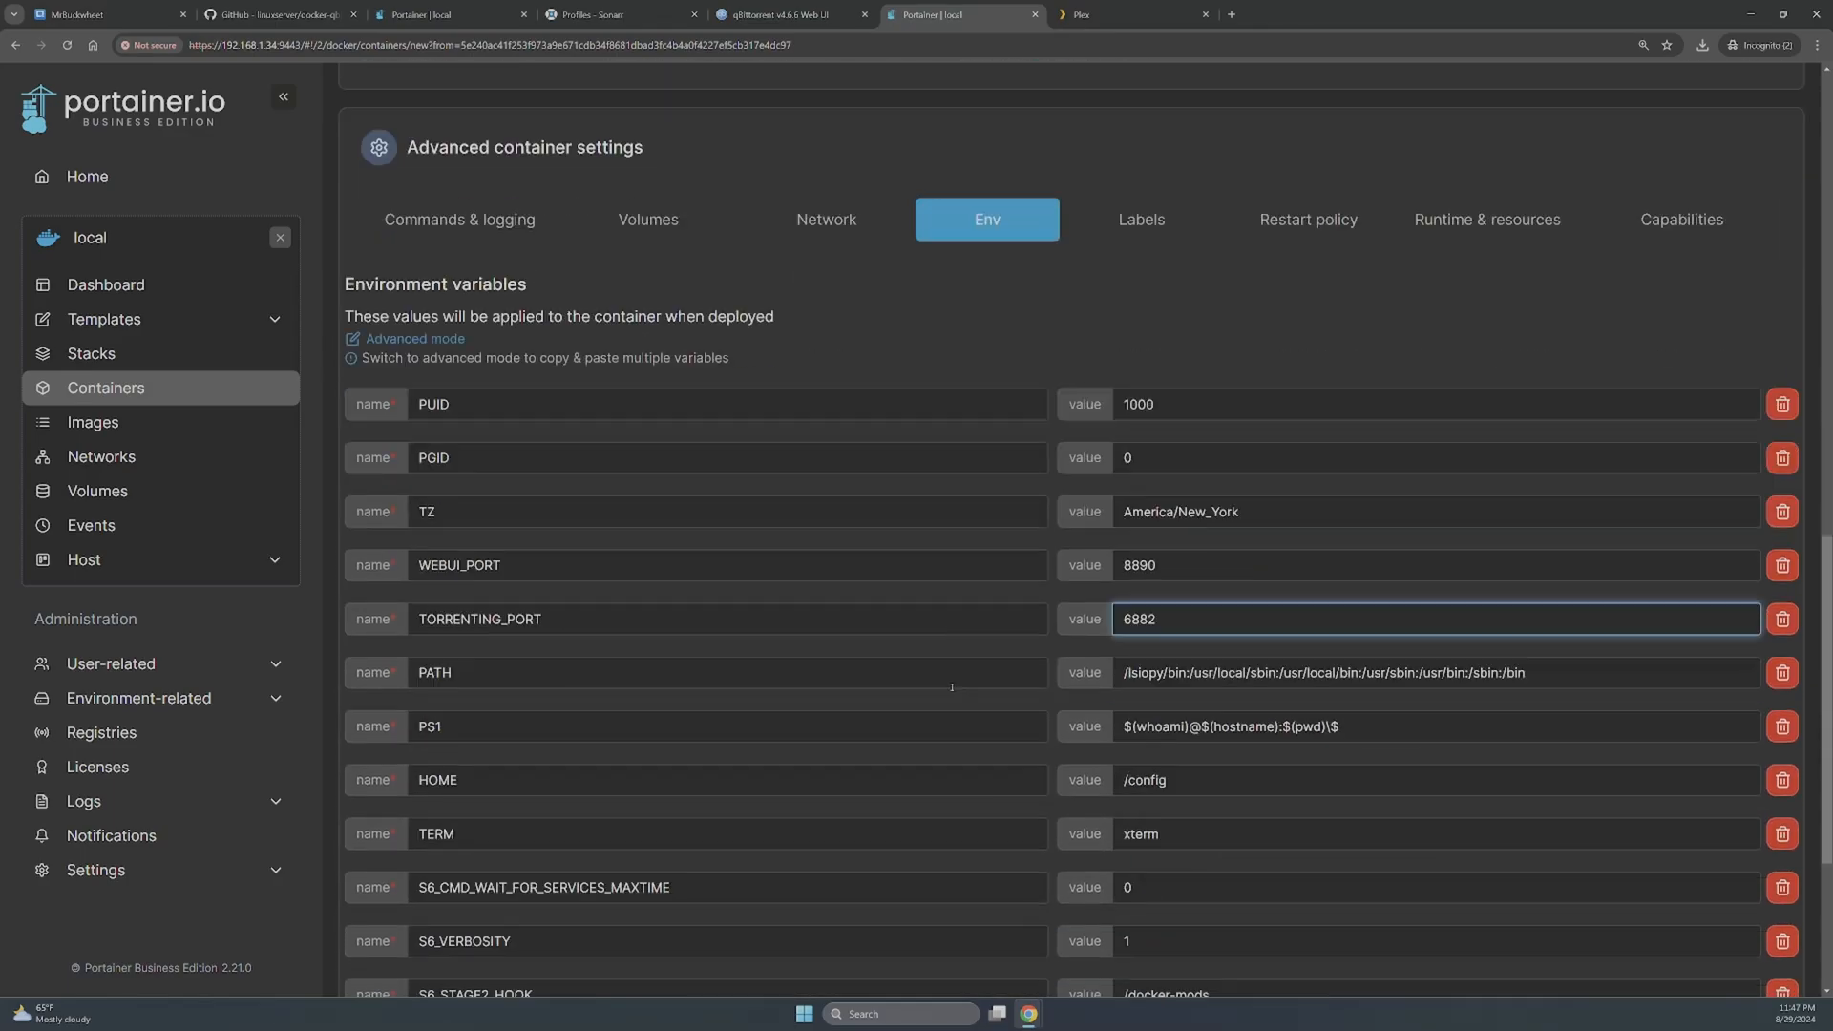
pyautogui.scroll(10, 567, 876)
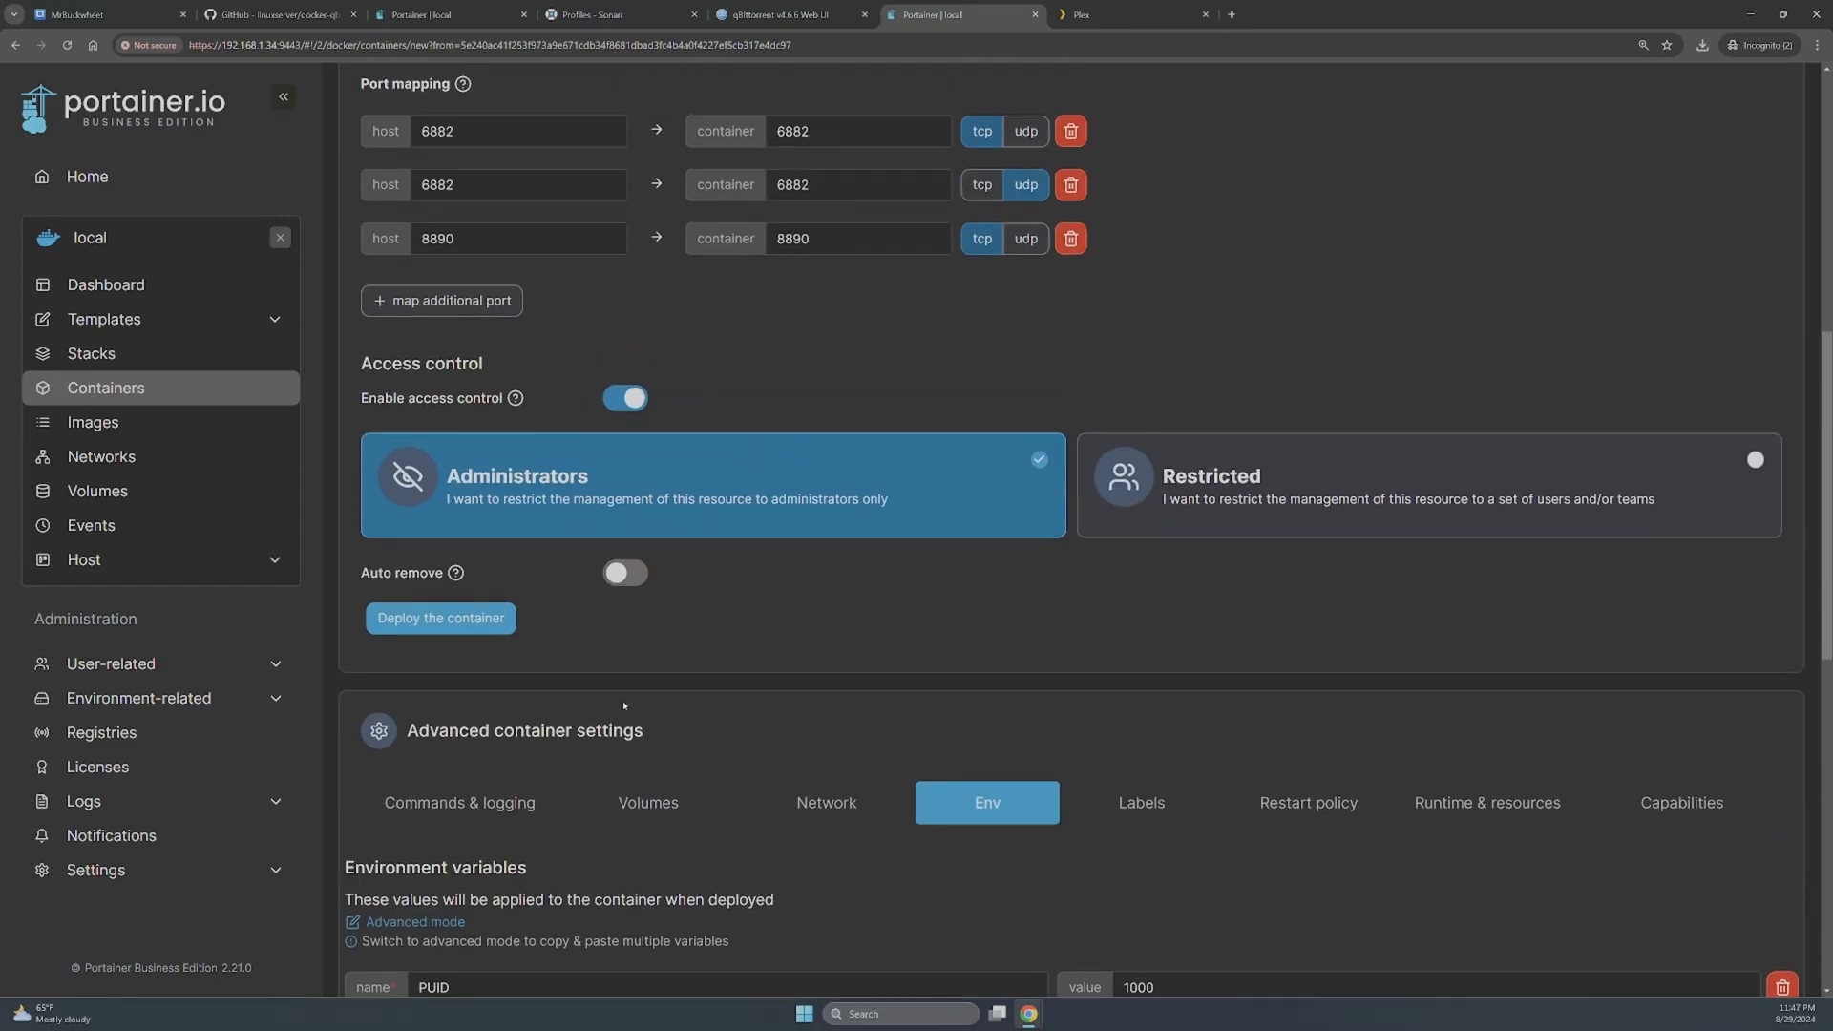
pyautogui.click(465, 617)
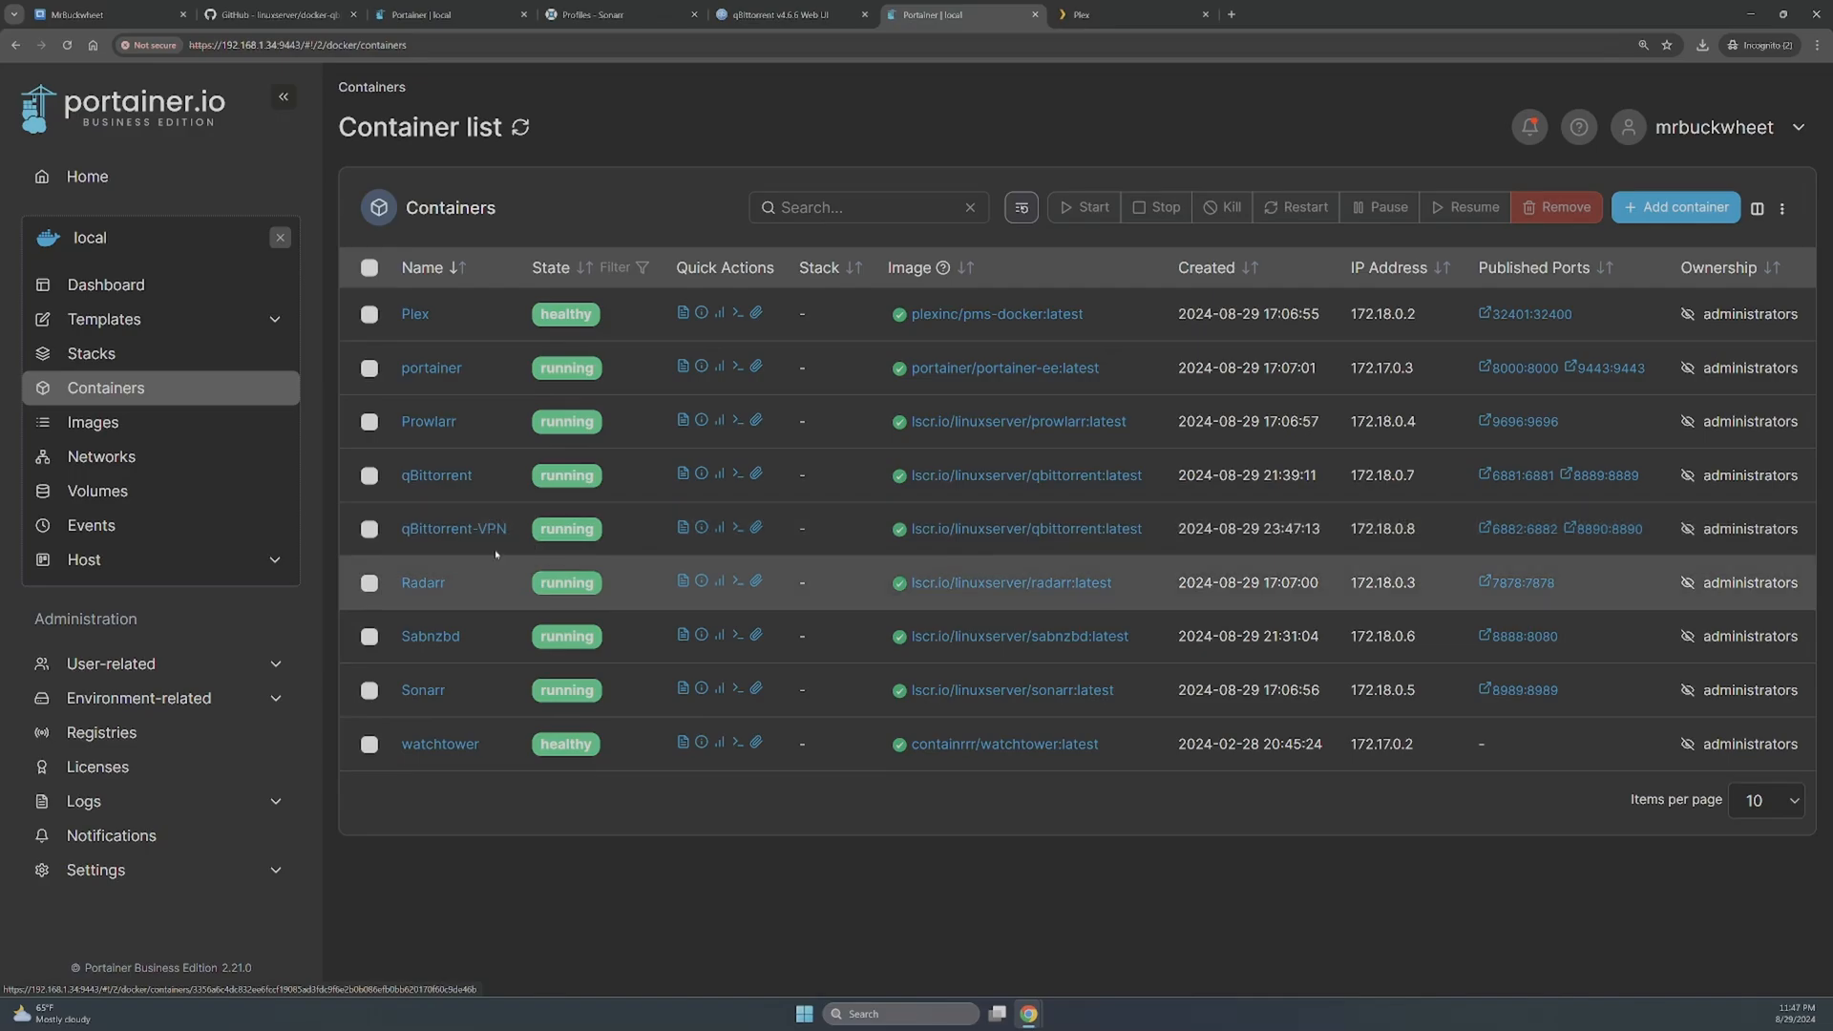
# - Switch to Sonarr and start adding another qBittorrent download client
pyautogui.click(600, 12)
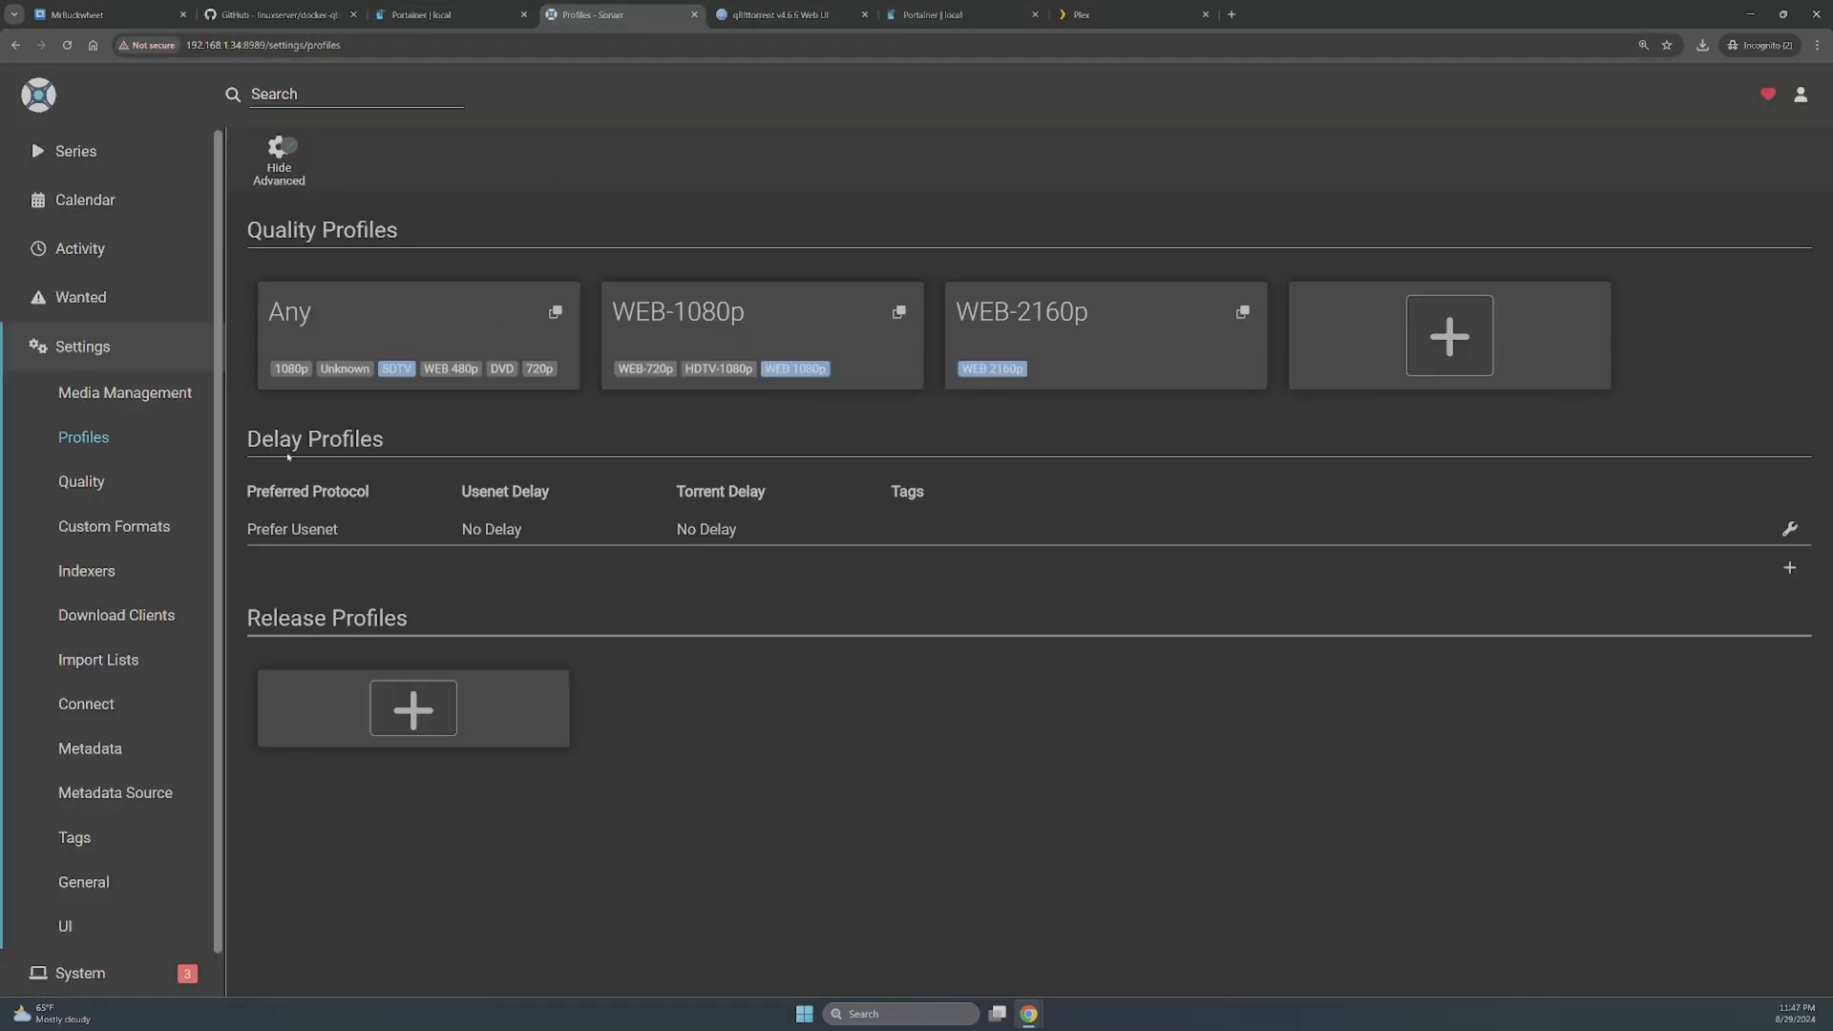
pyautogui.click(105, 614)
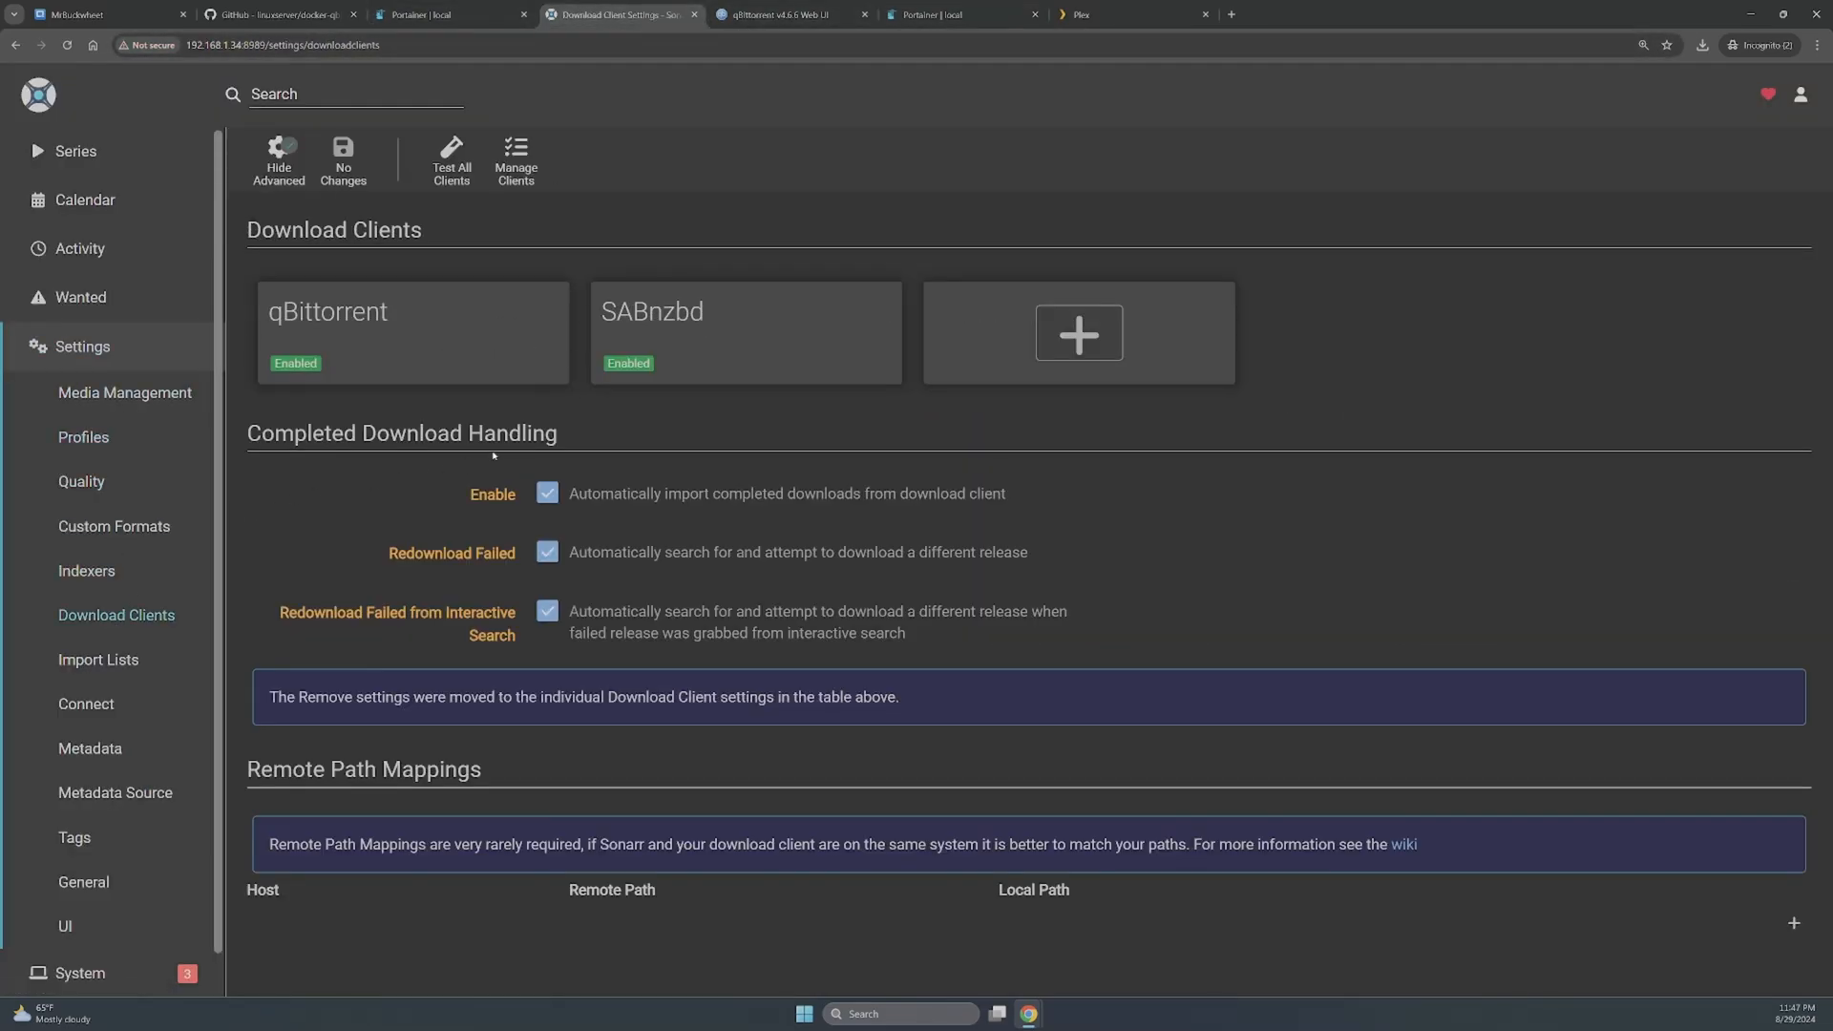
pyautogui.click(1030, 368)
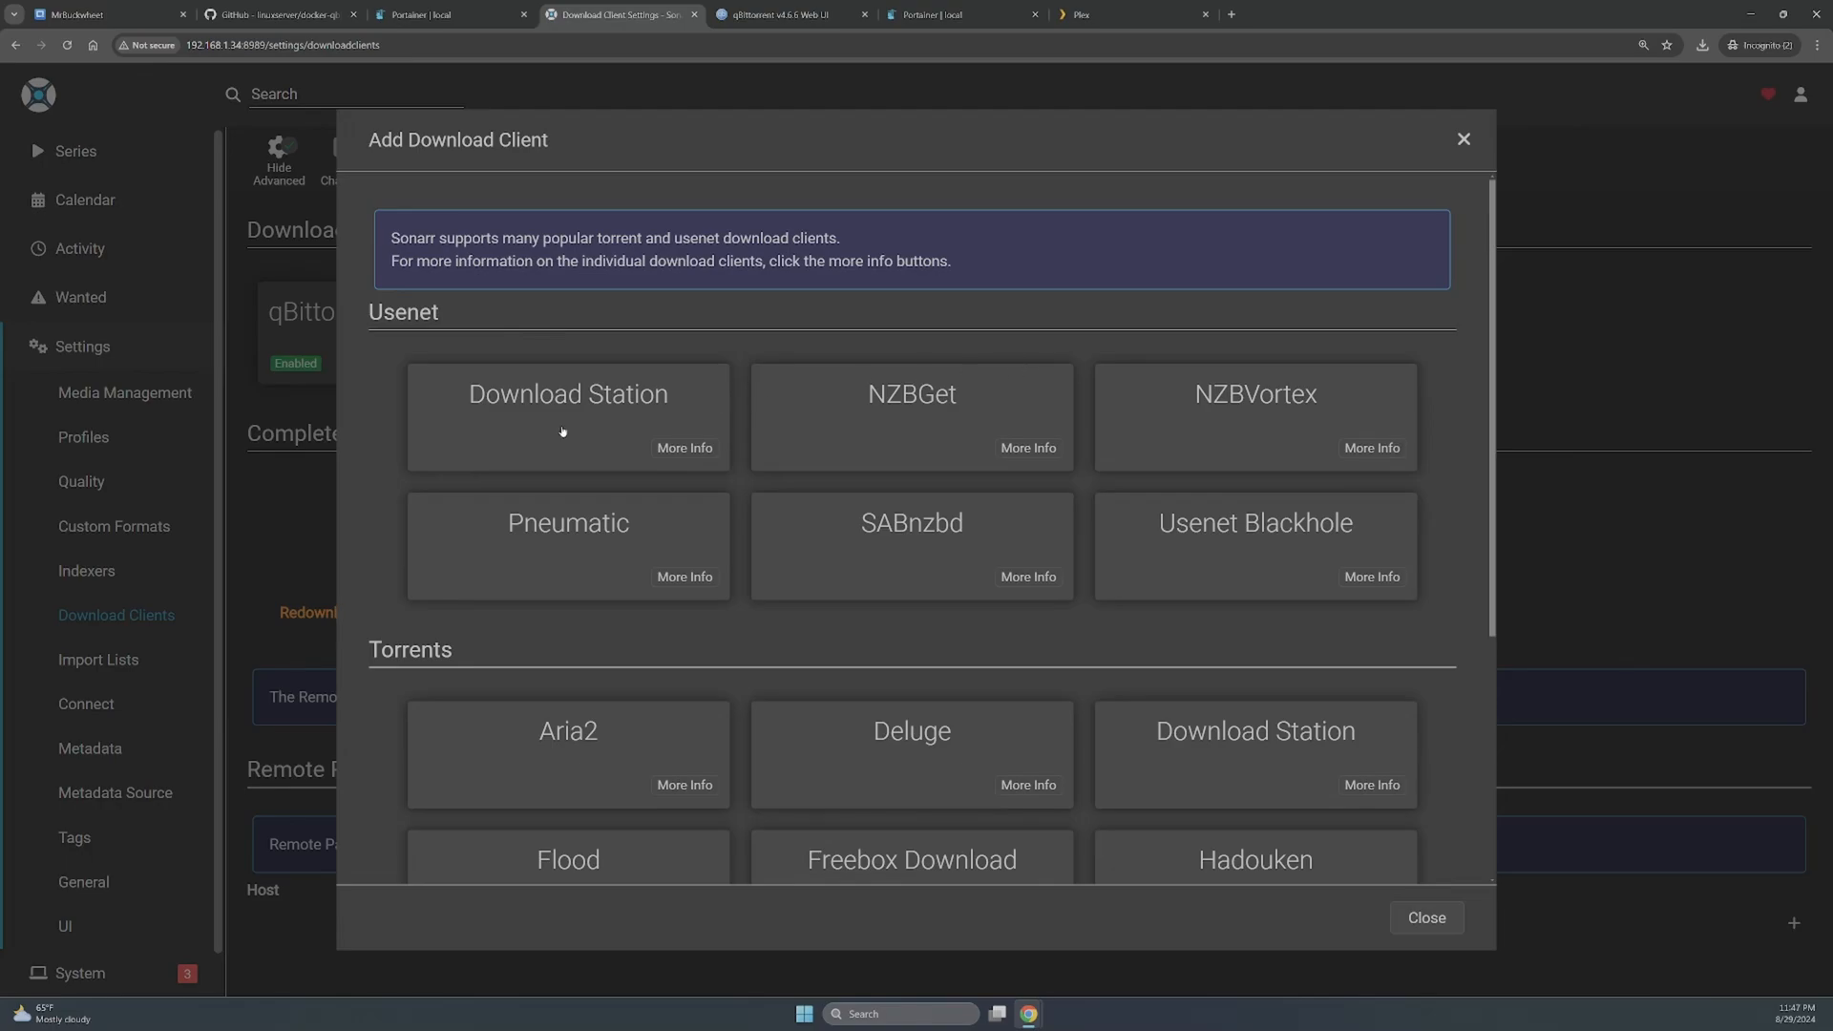
pyautogui.scroll(-4, 941, 641)
pyautogui.click(585, 674)
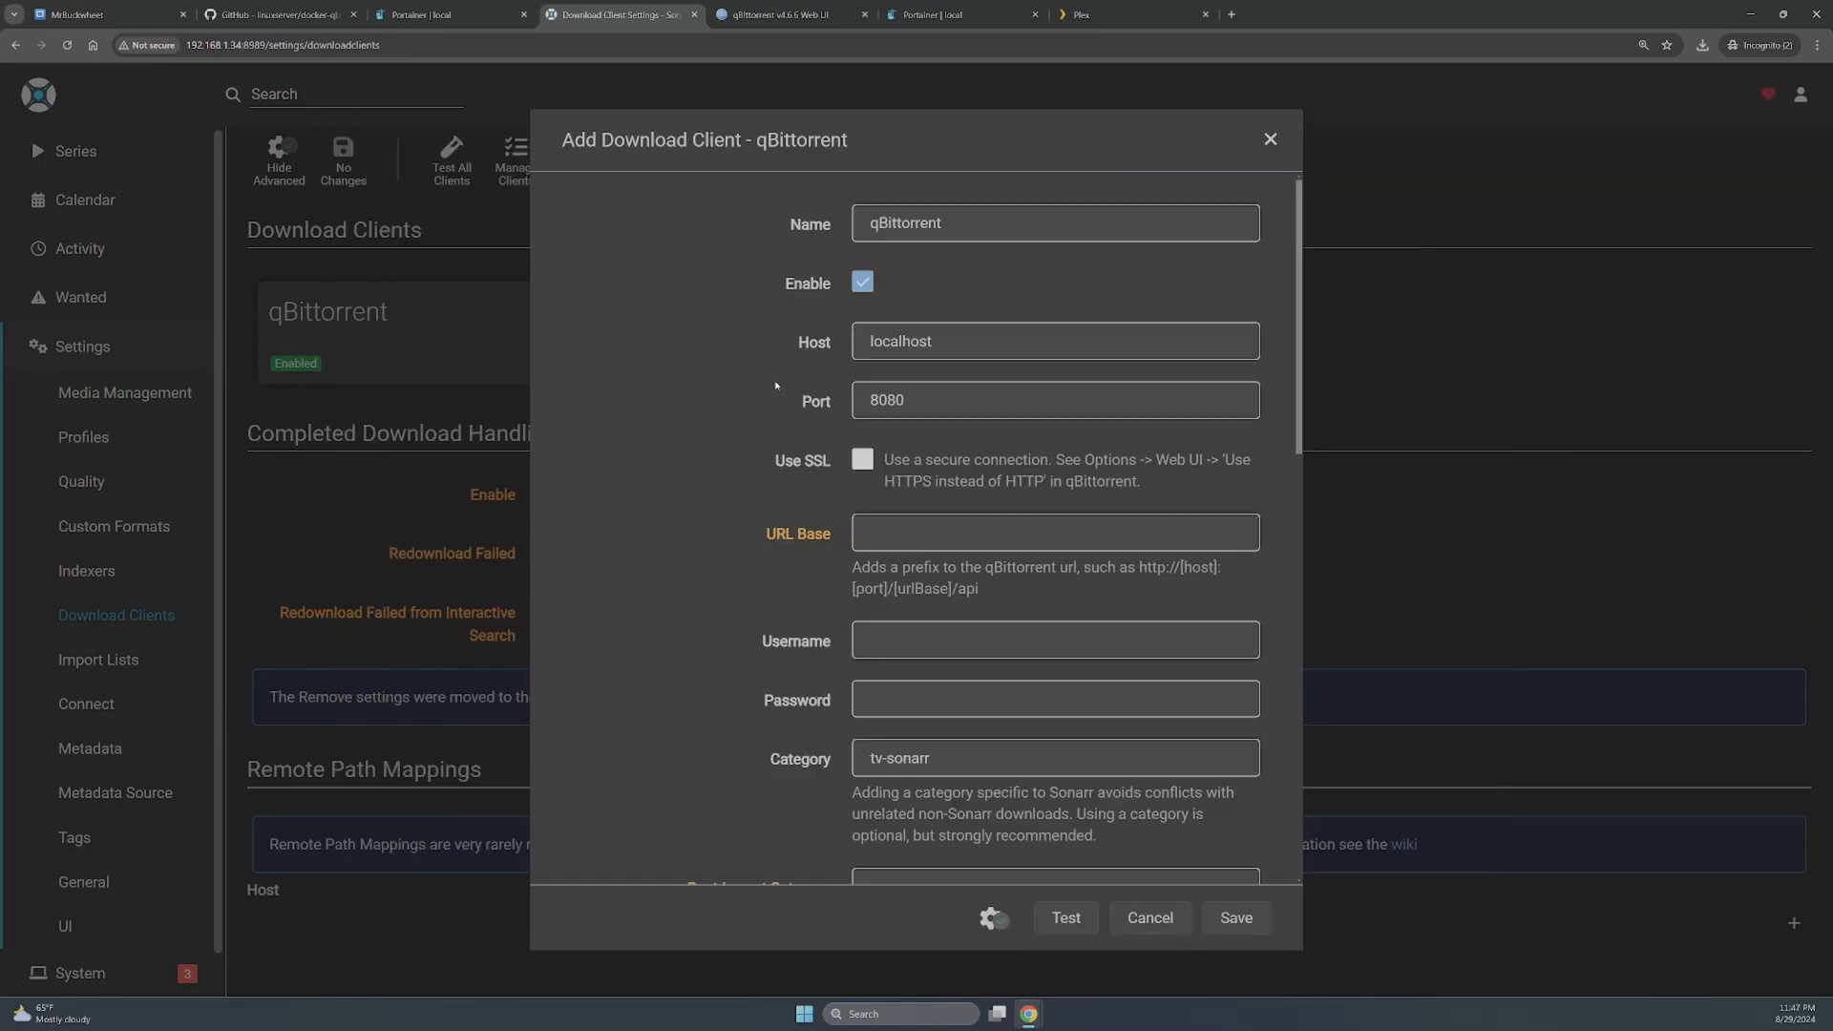
# - Name the new download client qBittorrent-vpn and look over its other connection fields
pyautogui.click(1007, 233)
pyautogui.write('-')
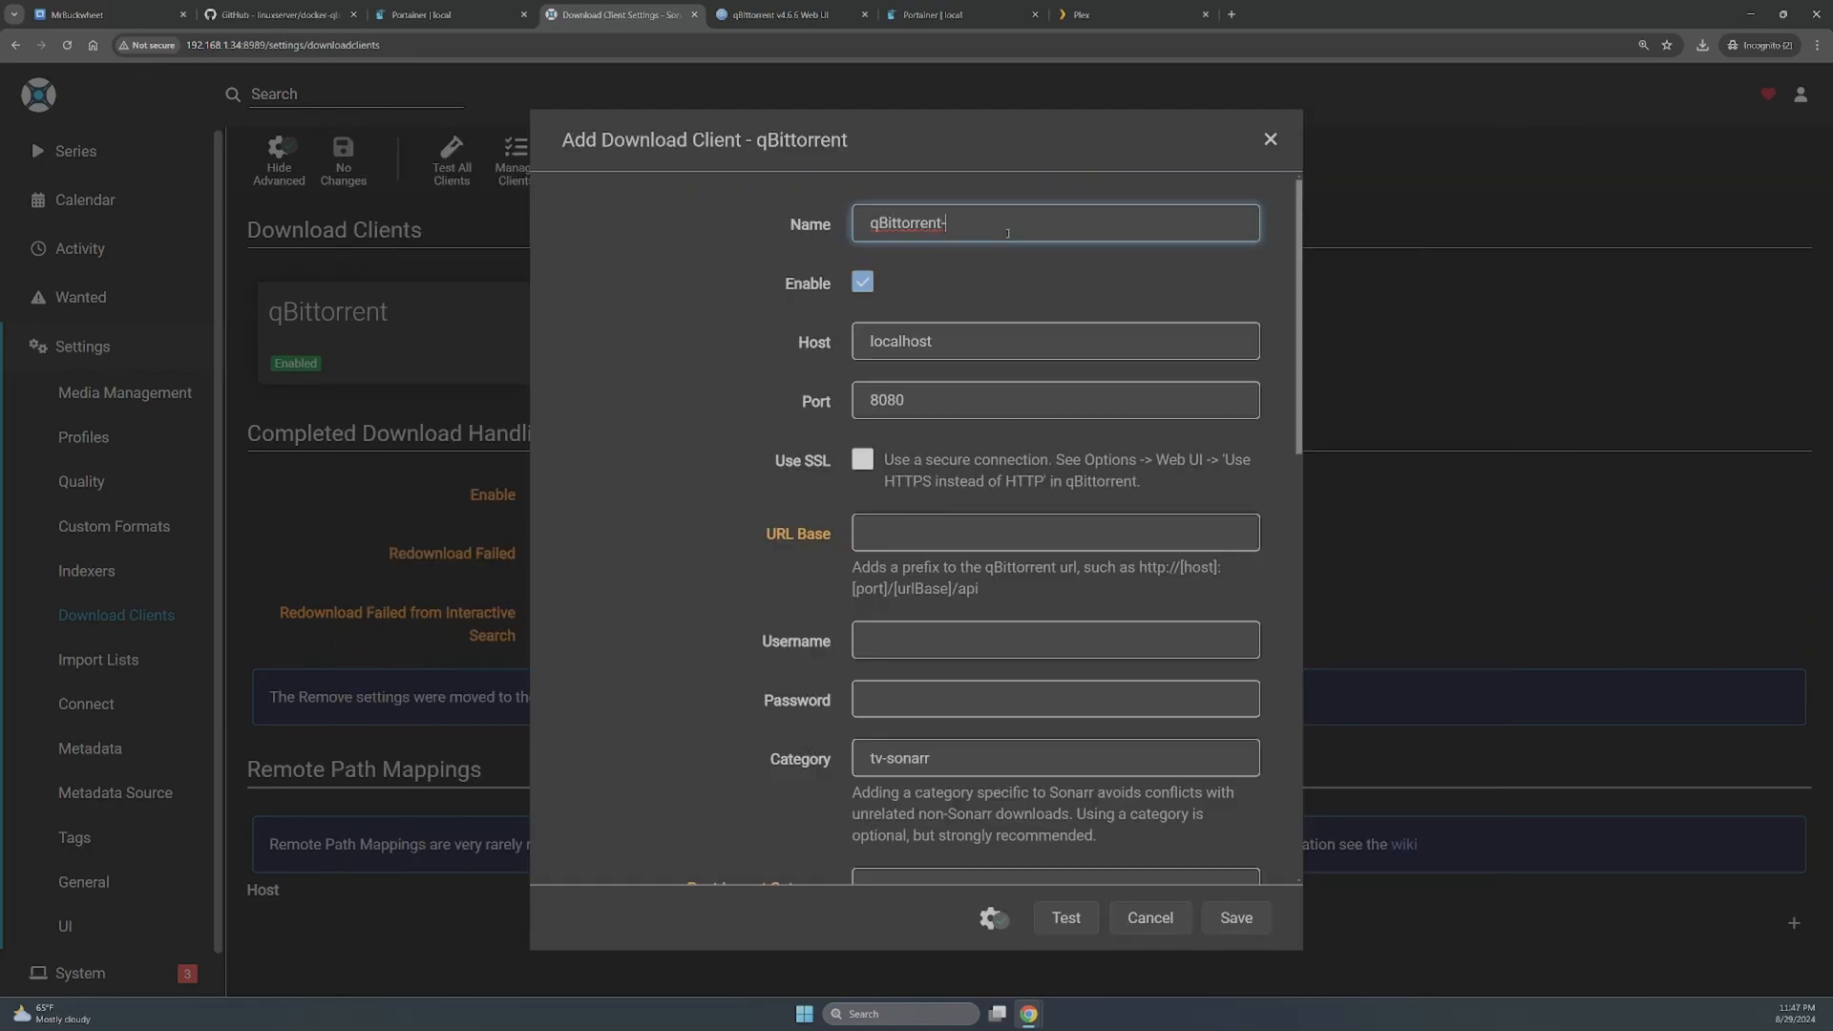
pyautogui.write('vpn')
pyautogui.scroll(-3, 992, 248)
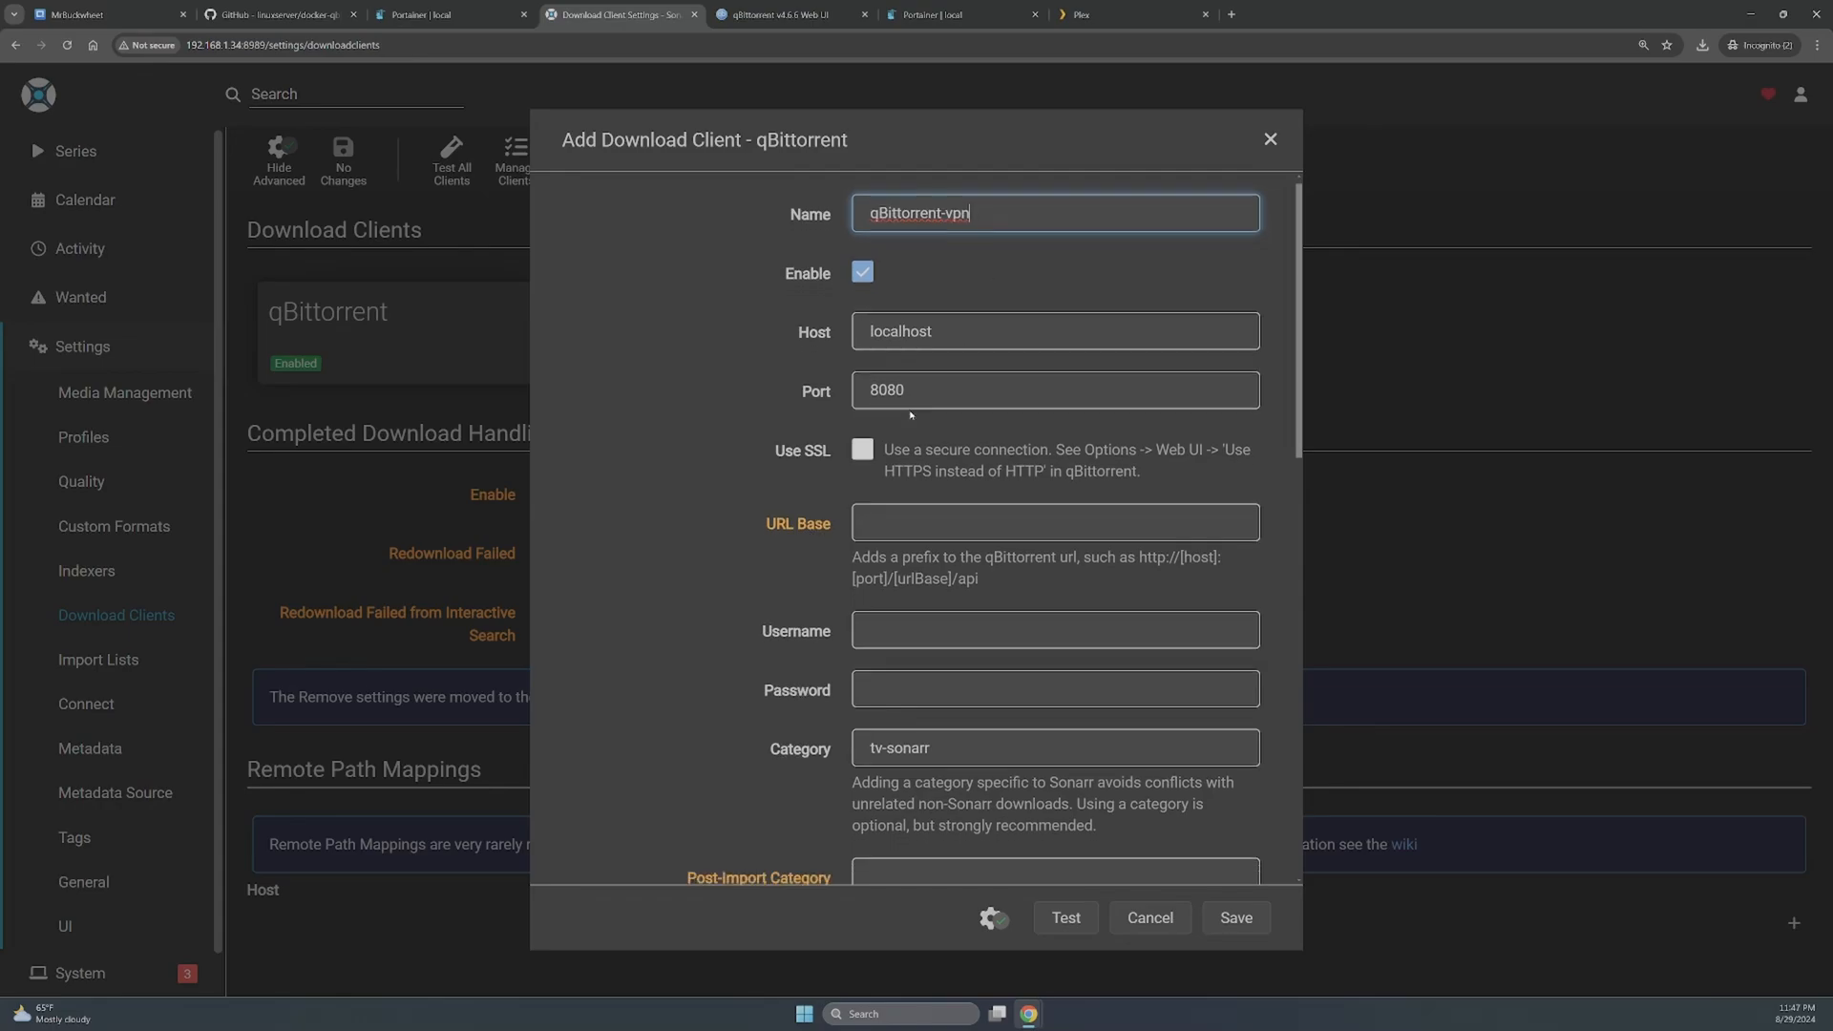
pyautogui.scroll(2, 934, 303)
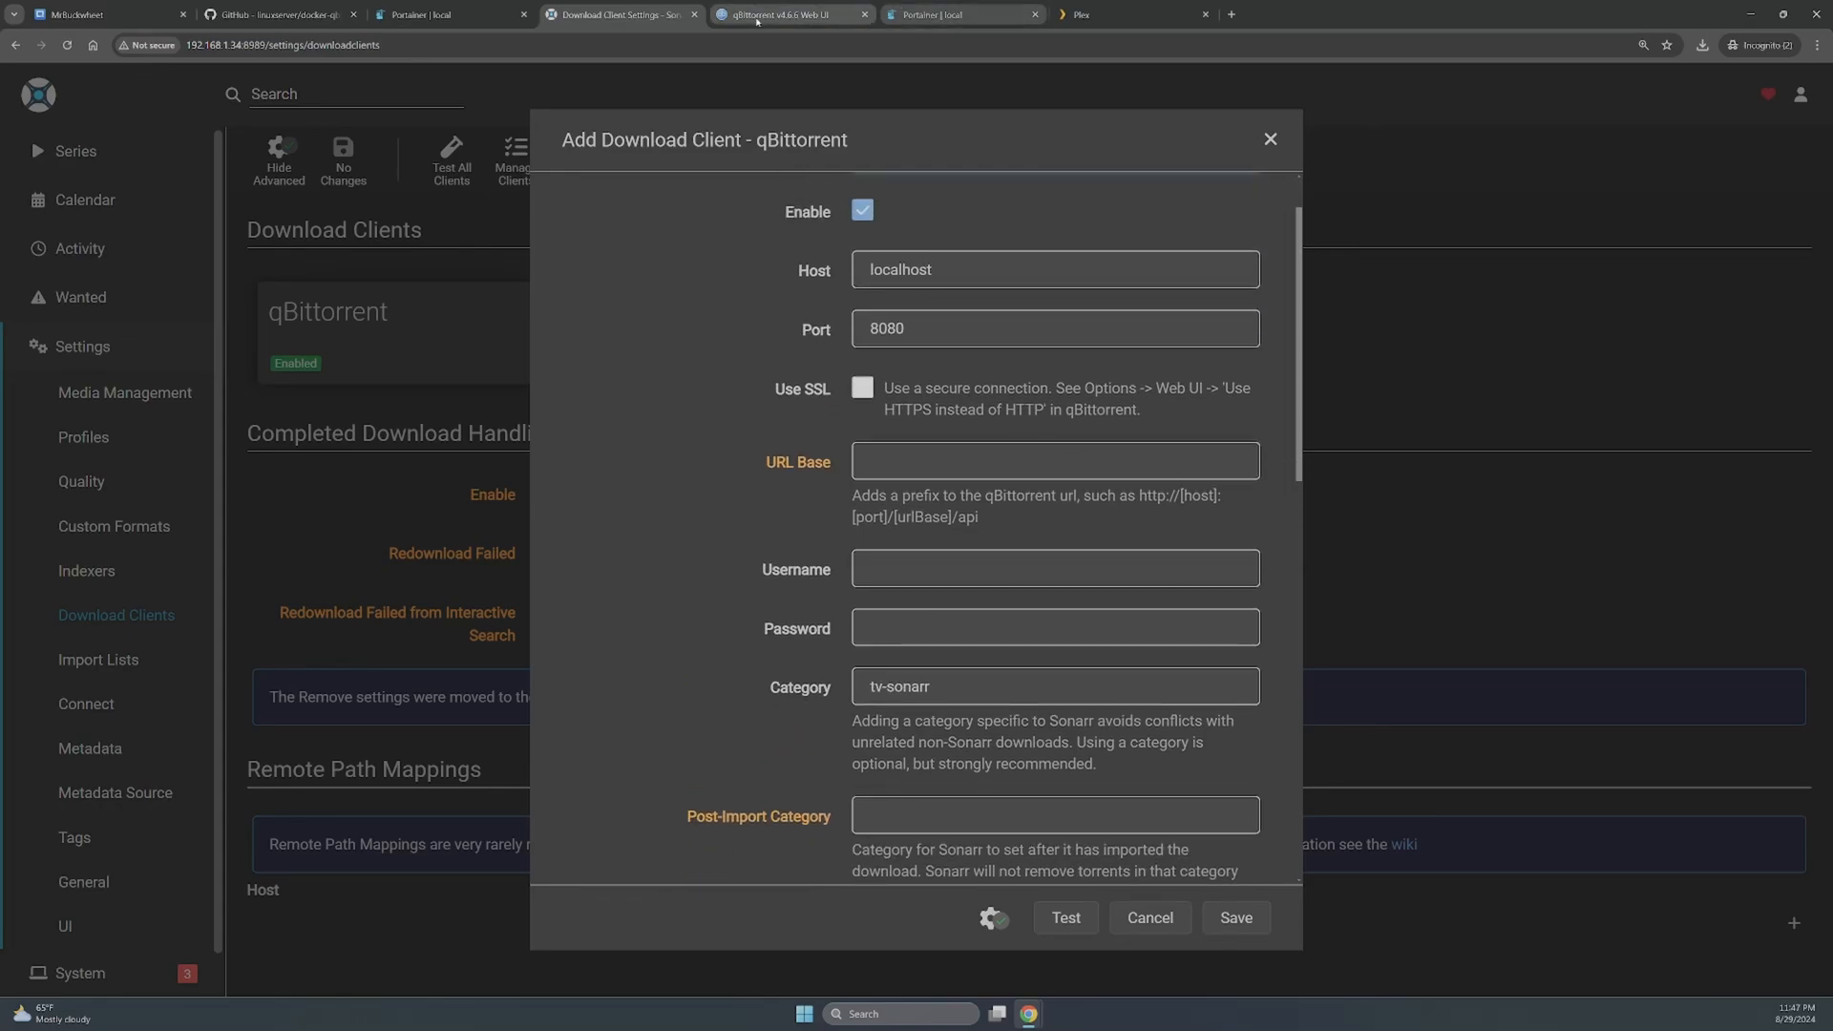
# - Check the container list in Portainer and return to the connection and proxy options in qBittorrent
pyautogui.click(792, 15)
pyautogui.click(955, 14)
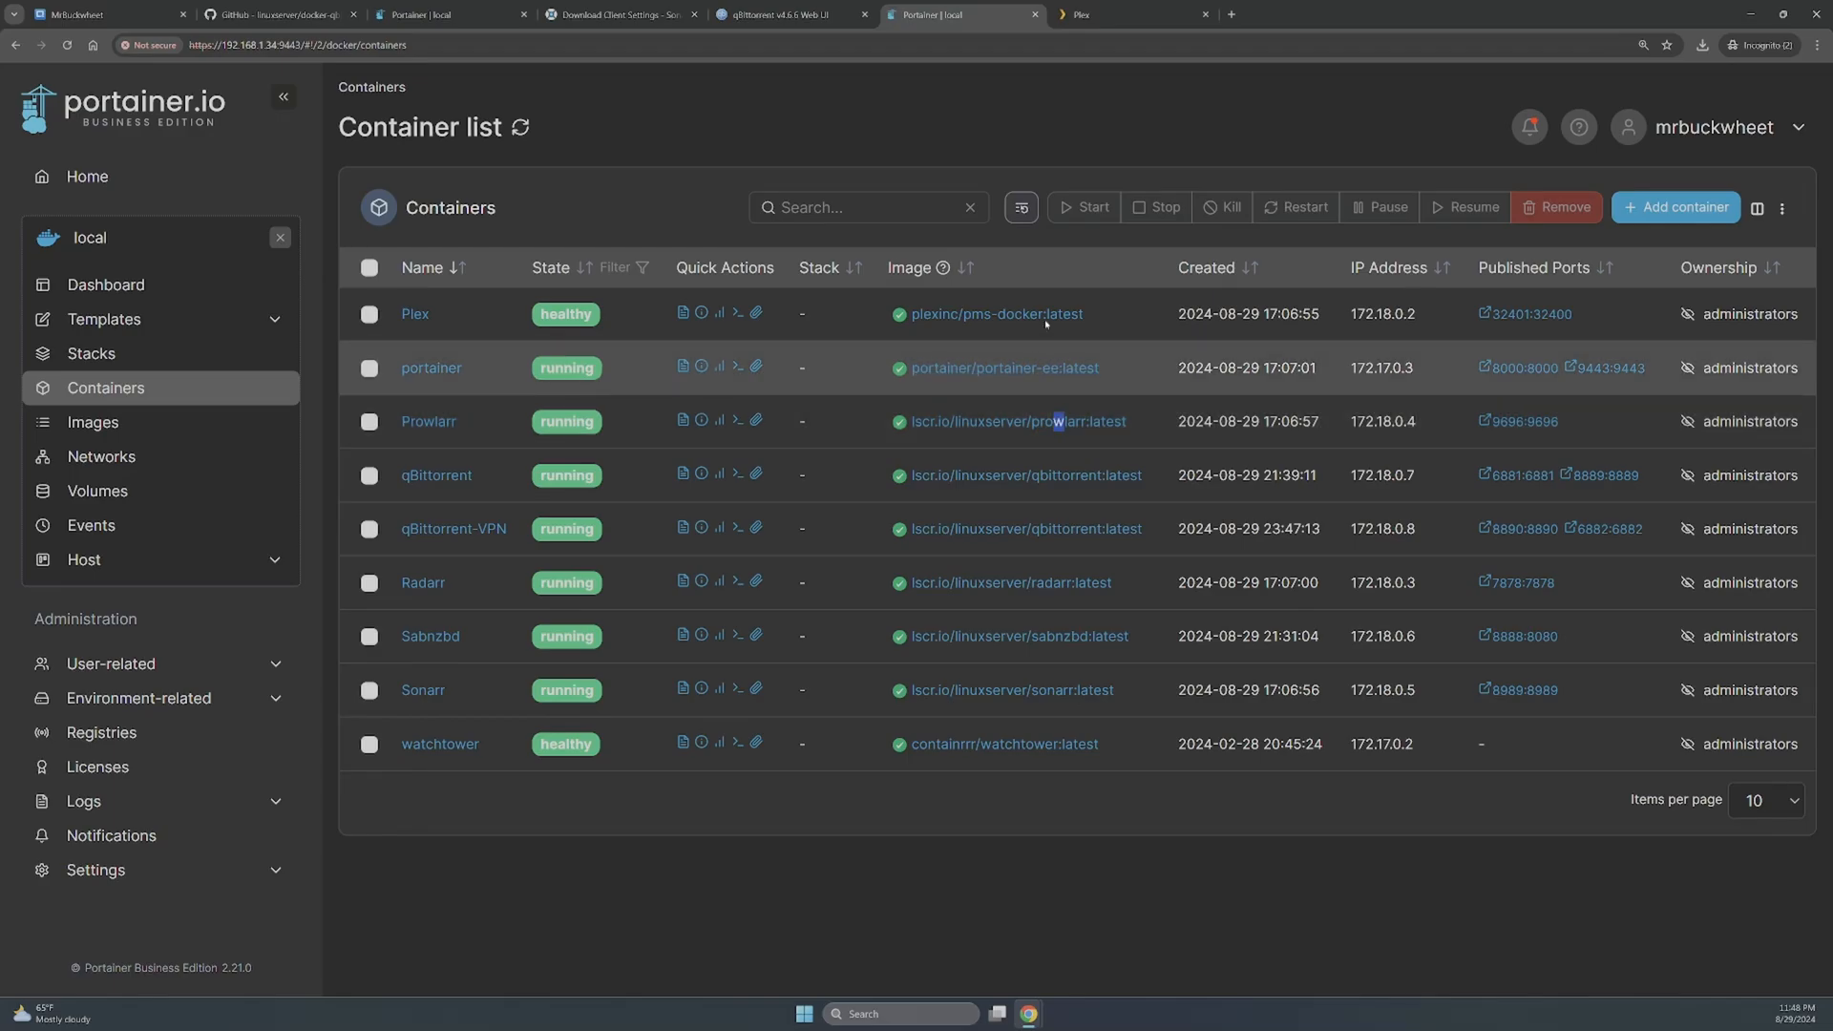
pyautogui.click(781, 15)
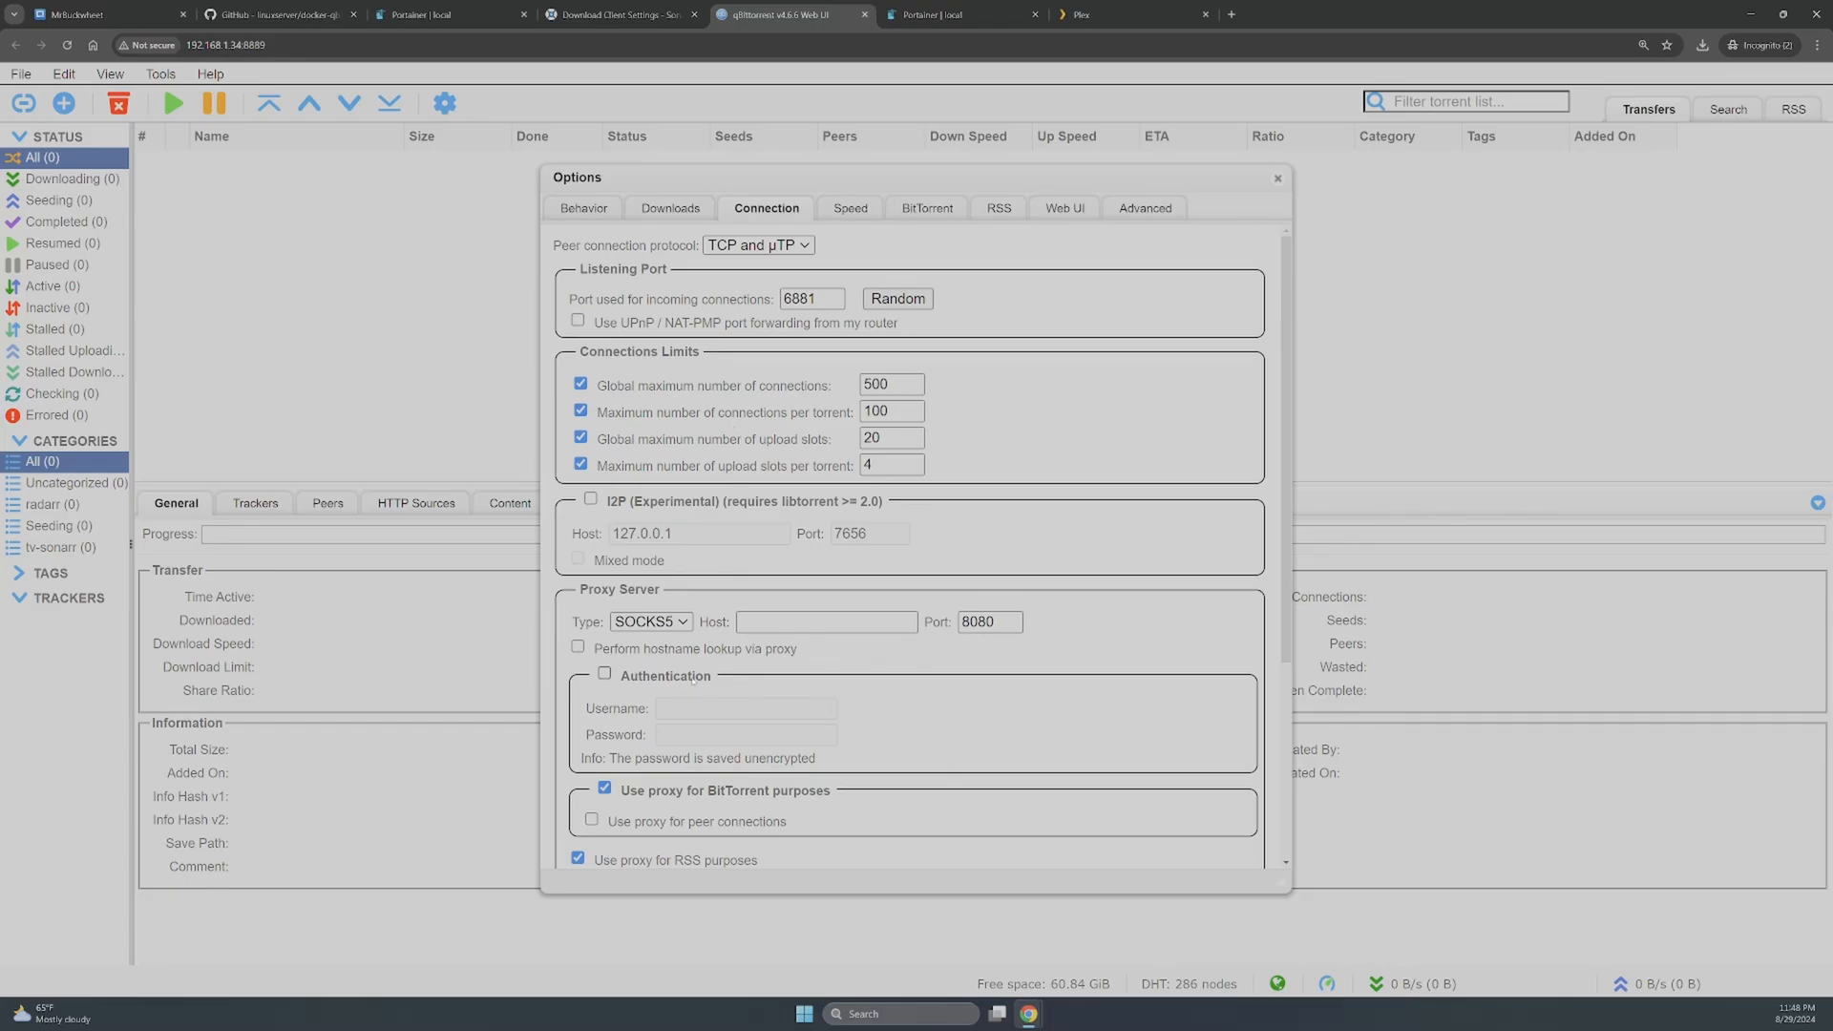
# - Look through qBittorrent's Speed, BitTorrent, RSS, Web UI and Advanced options
pyautogui.click(844, 209)
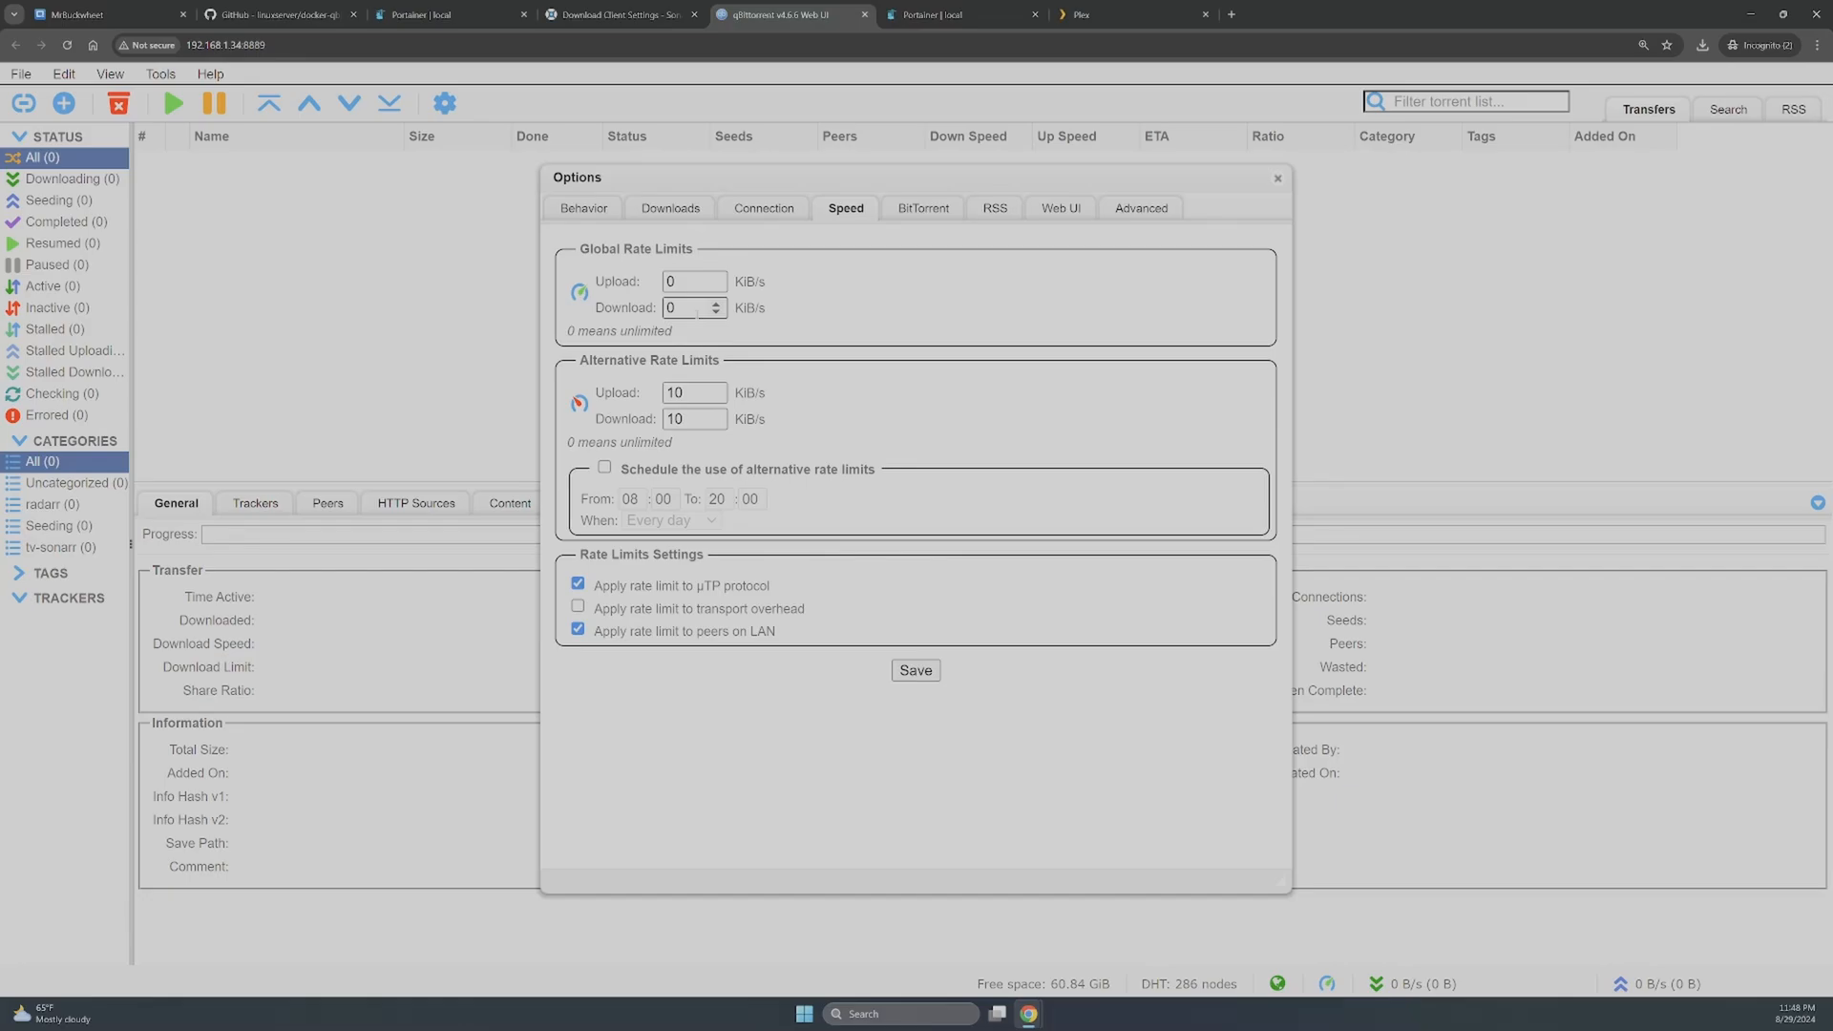
pyautogui.click(921, 216)
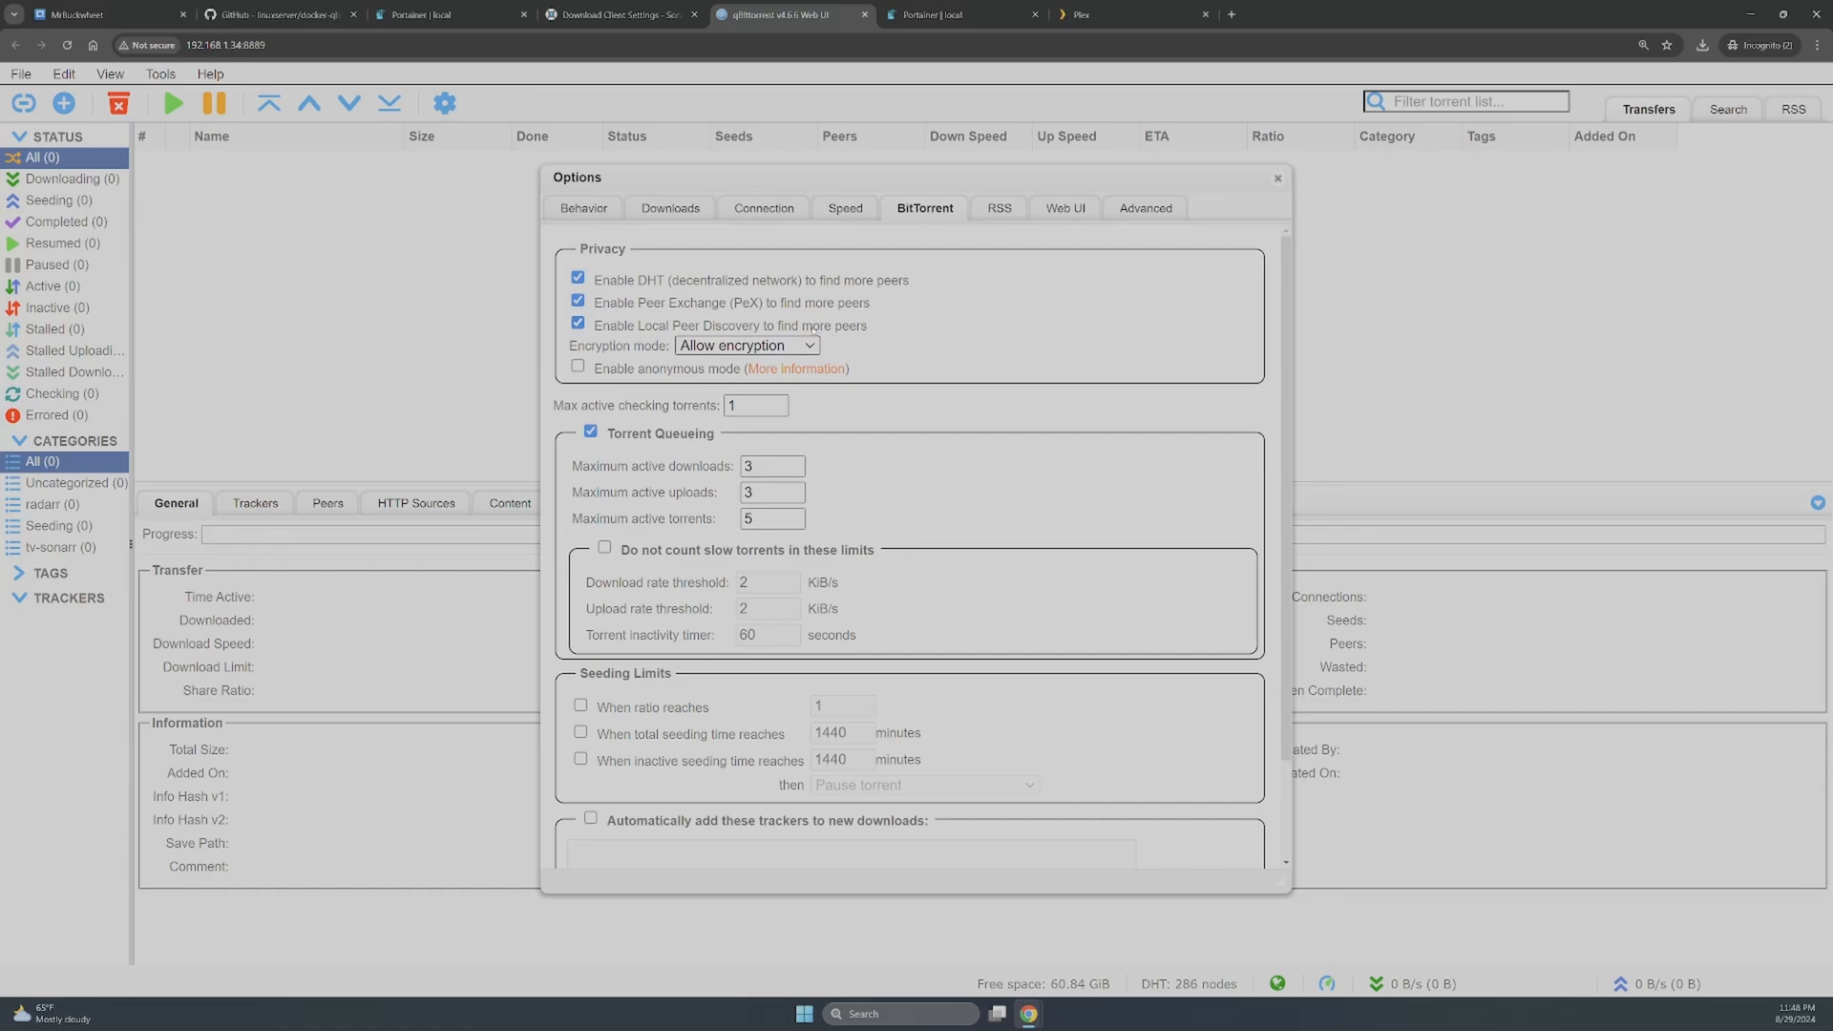
pyautogui.click(1000, 210)
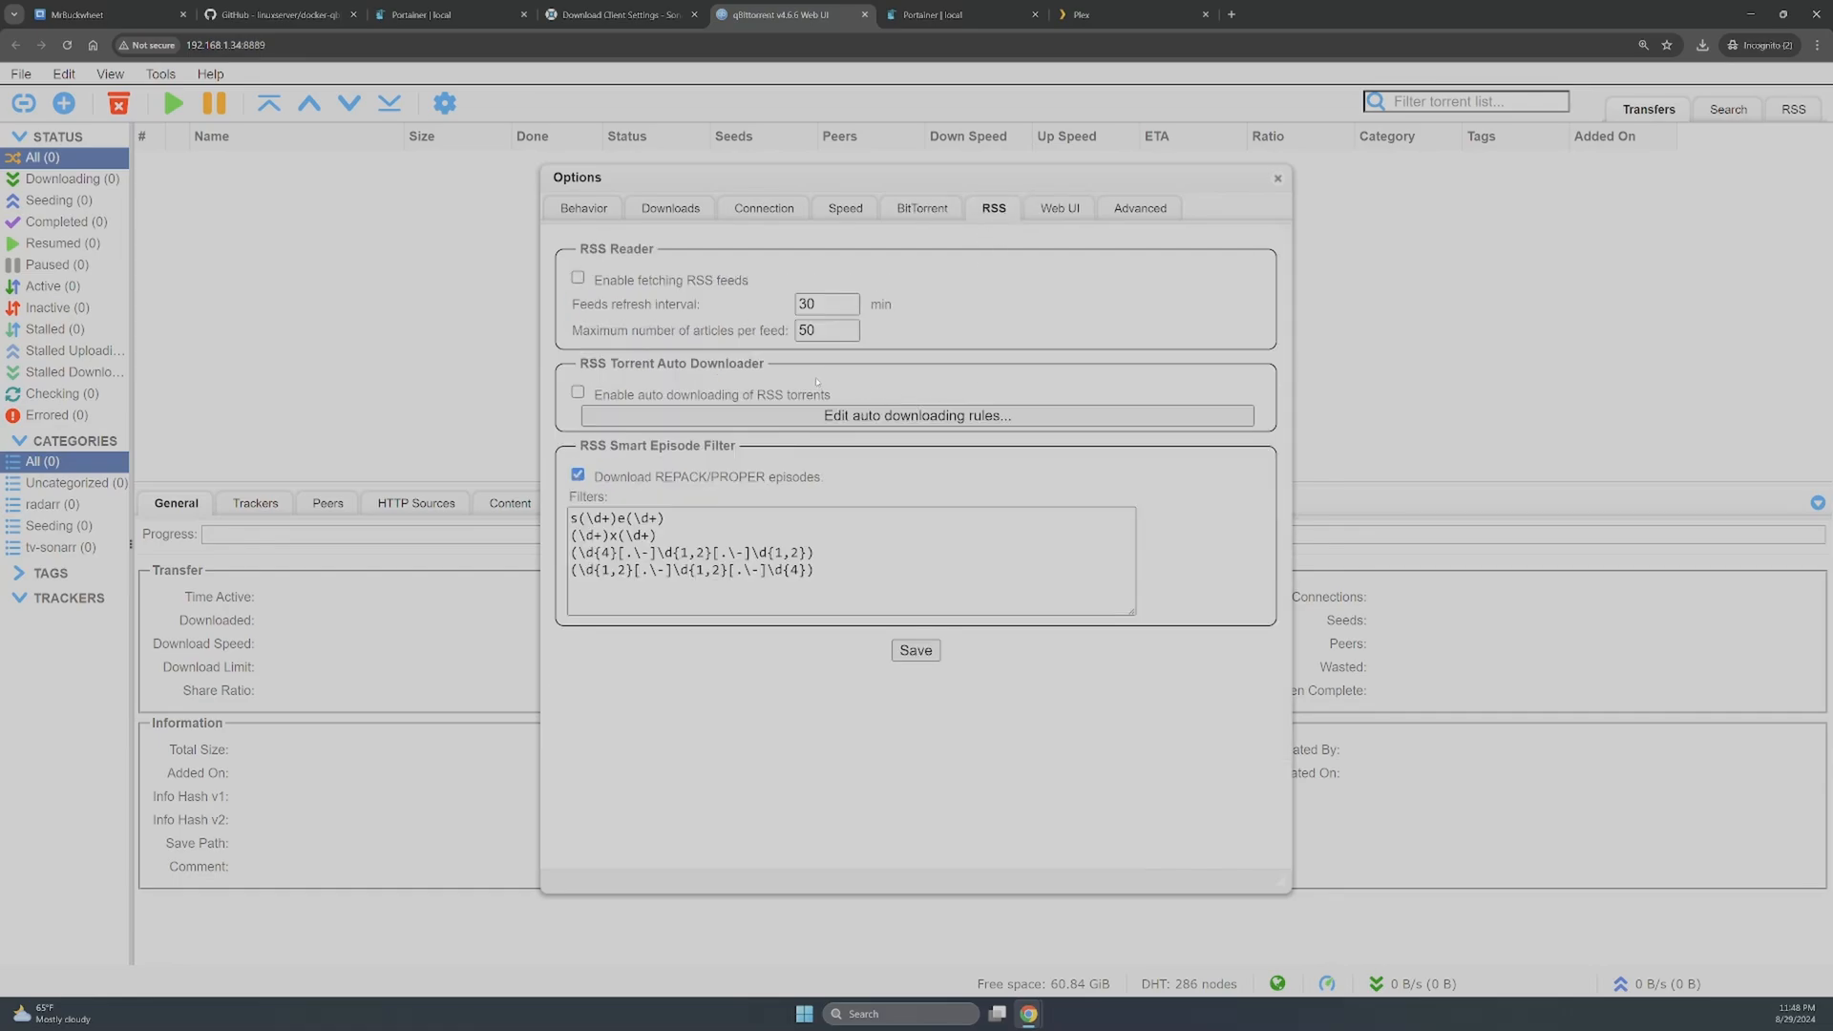
pyautogui.click(1059, 208)
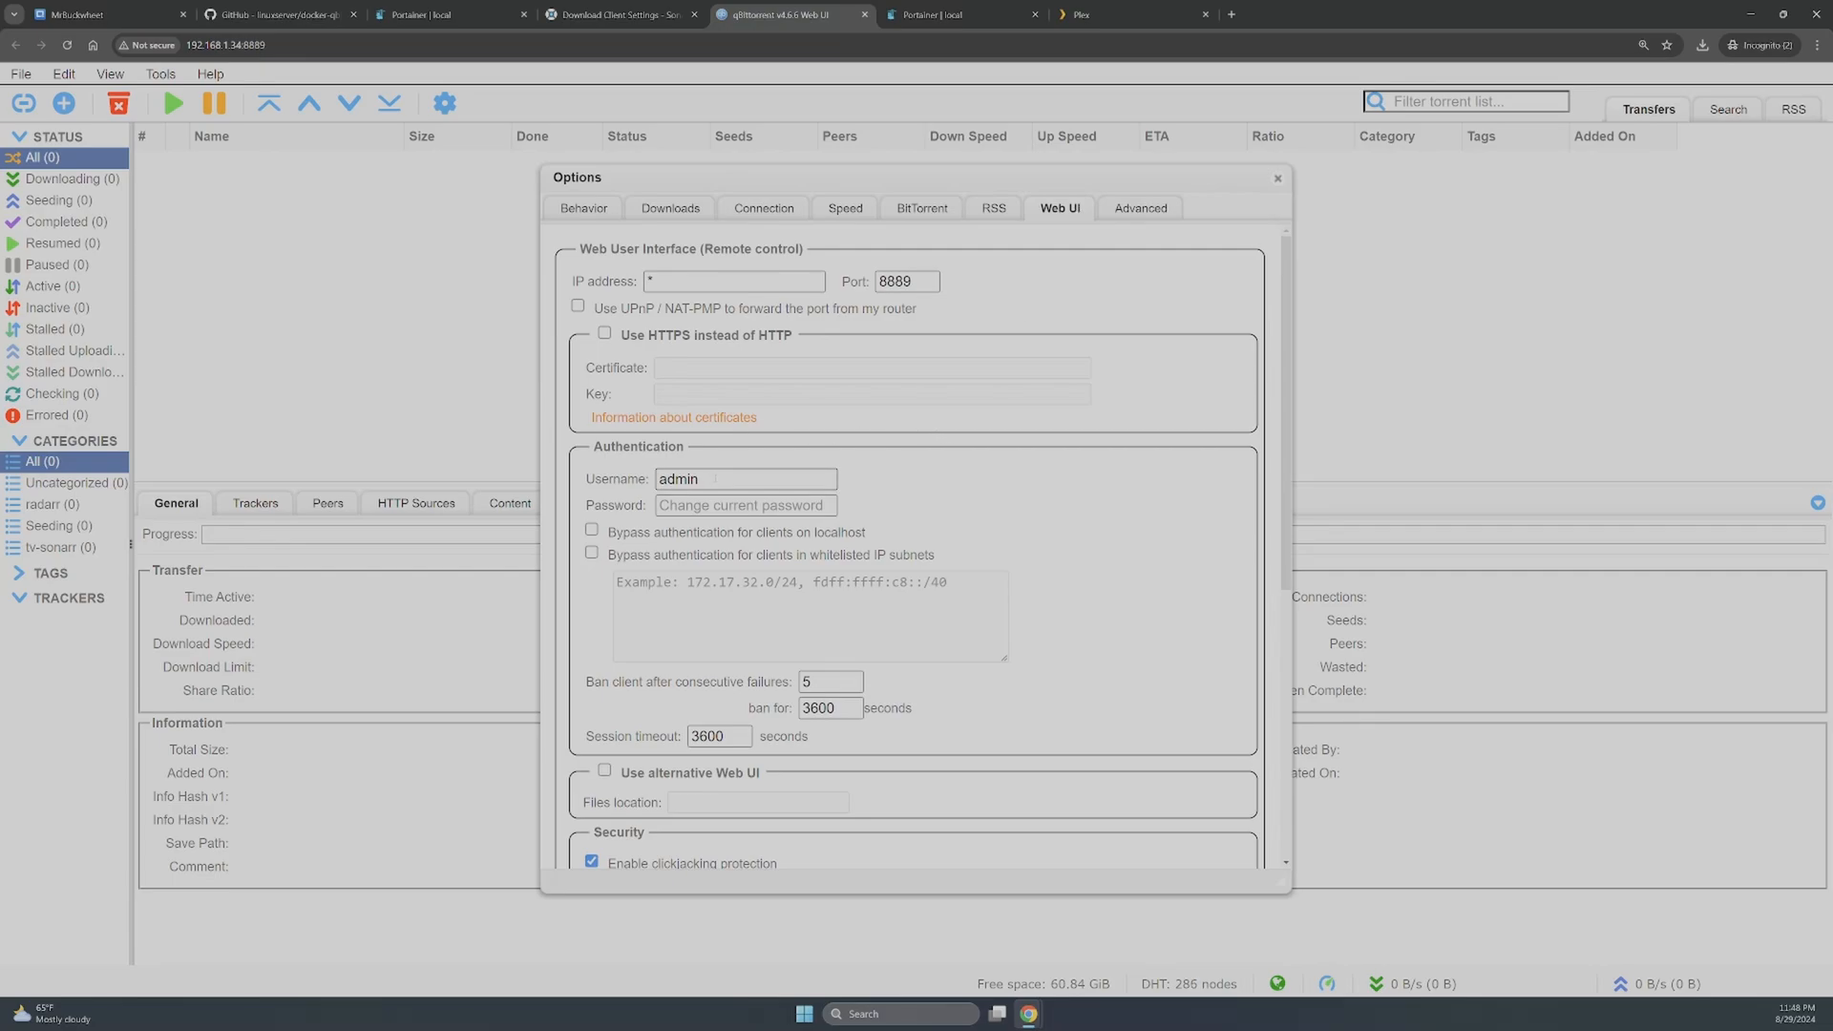
pyautogui.press('Tab')
pyautogui.click(1140, 208)
pyautogui.scroll(-5, 918, 431)
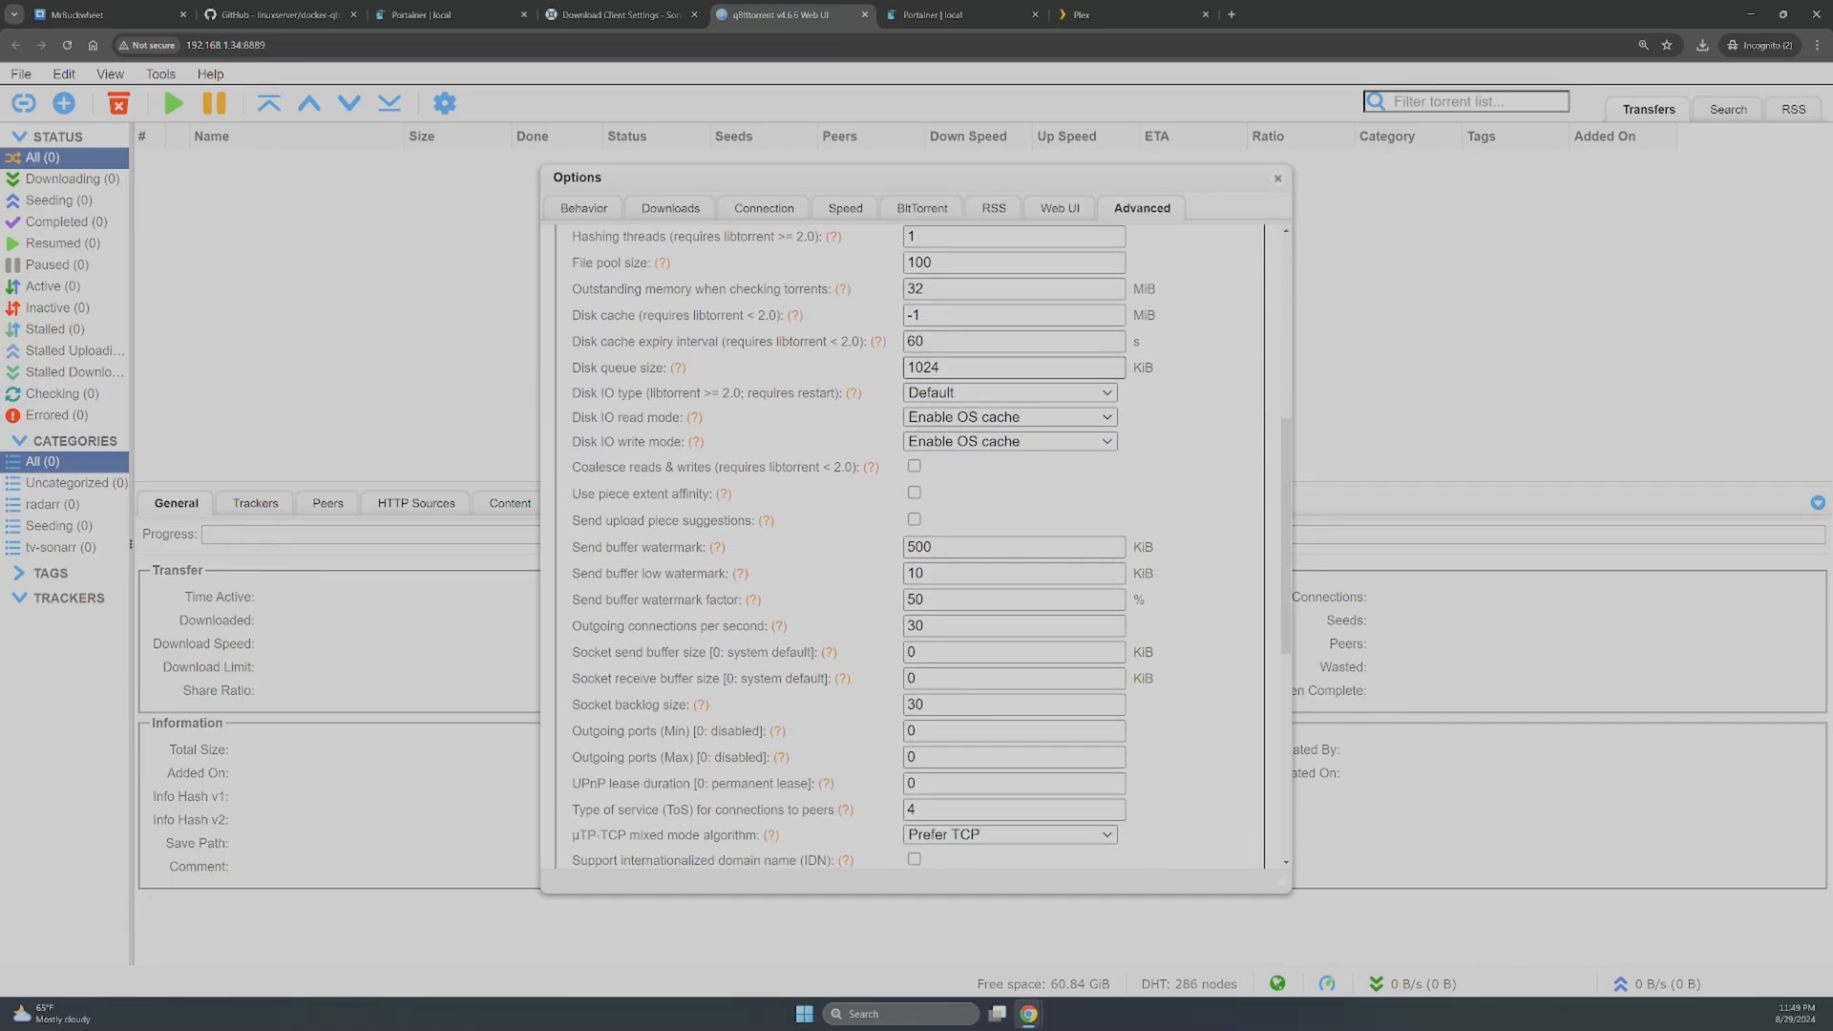
pyautogui.scroll(-4, 918, 432)
pyautogui.scroll(-2, 912, 437)
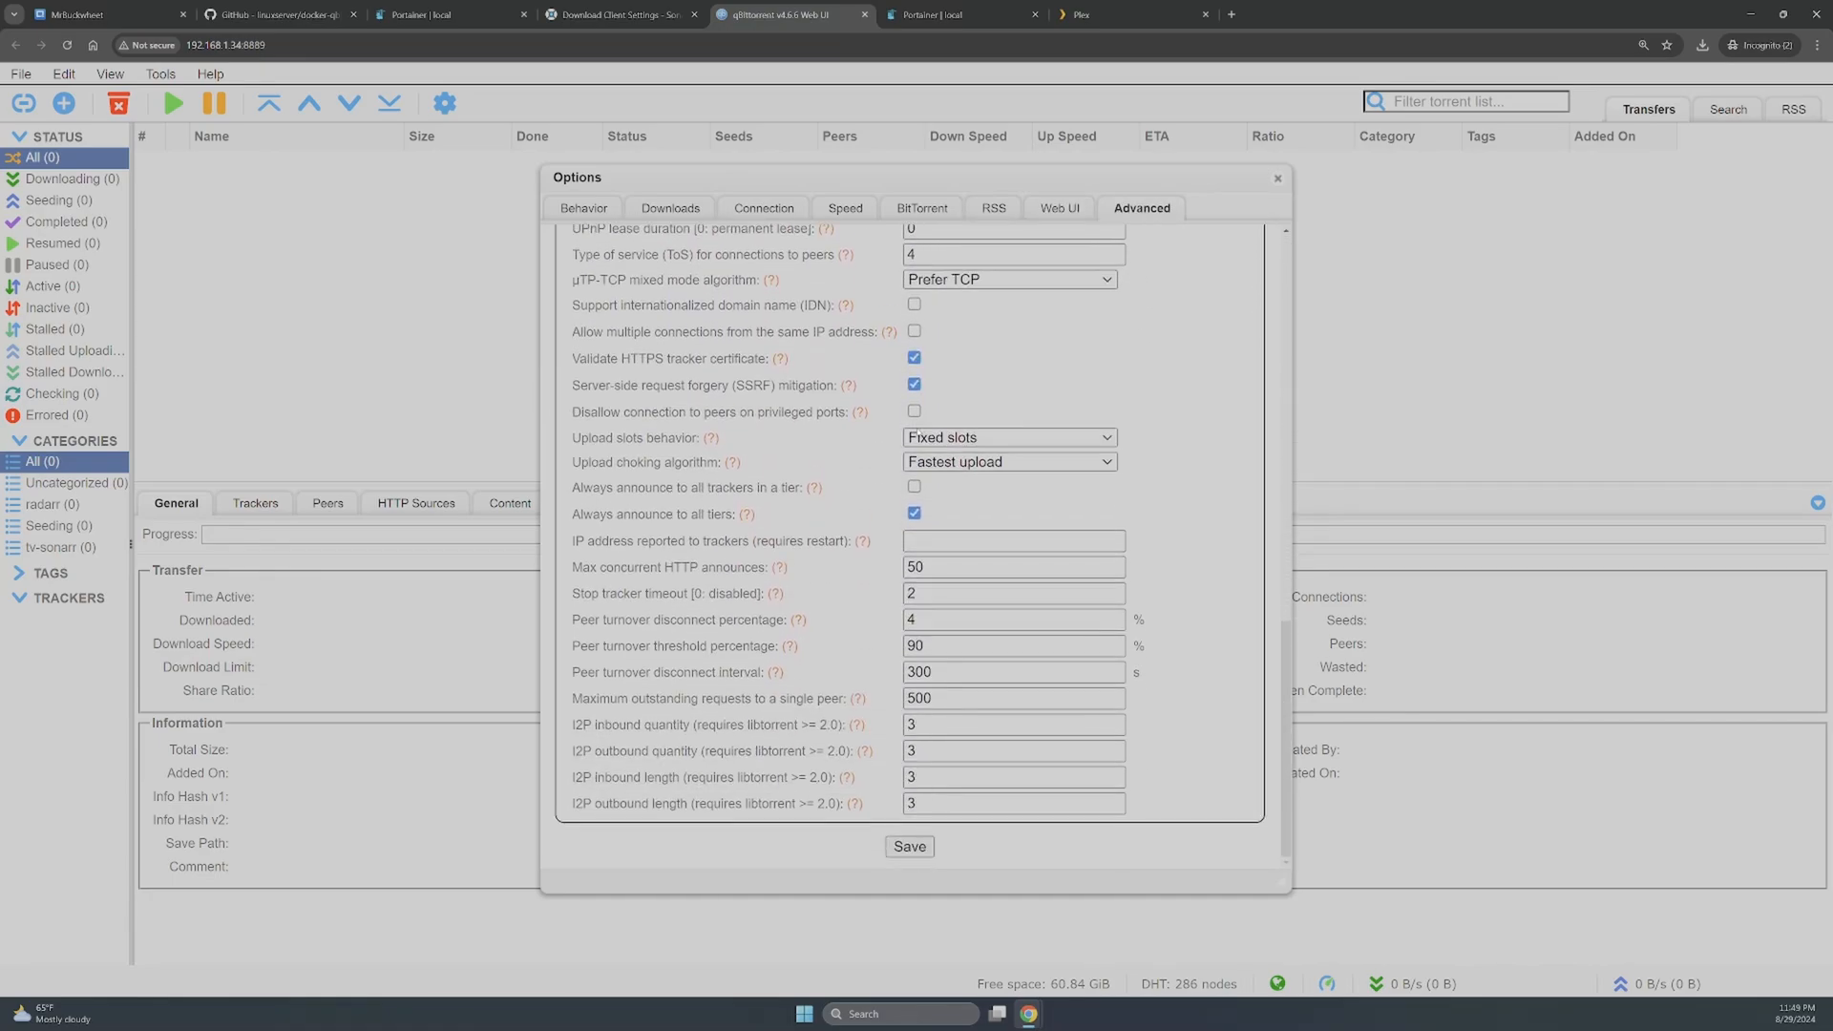
# - Review qBittorrent's Behavior and Downloads options, and examine the queueing and seeding limits for BitTorrent
pyautogui.click(600, 215)
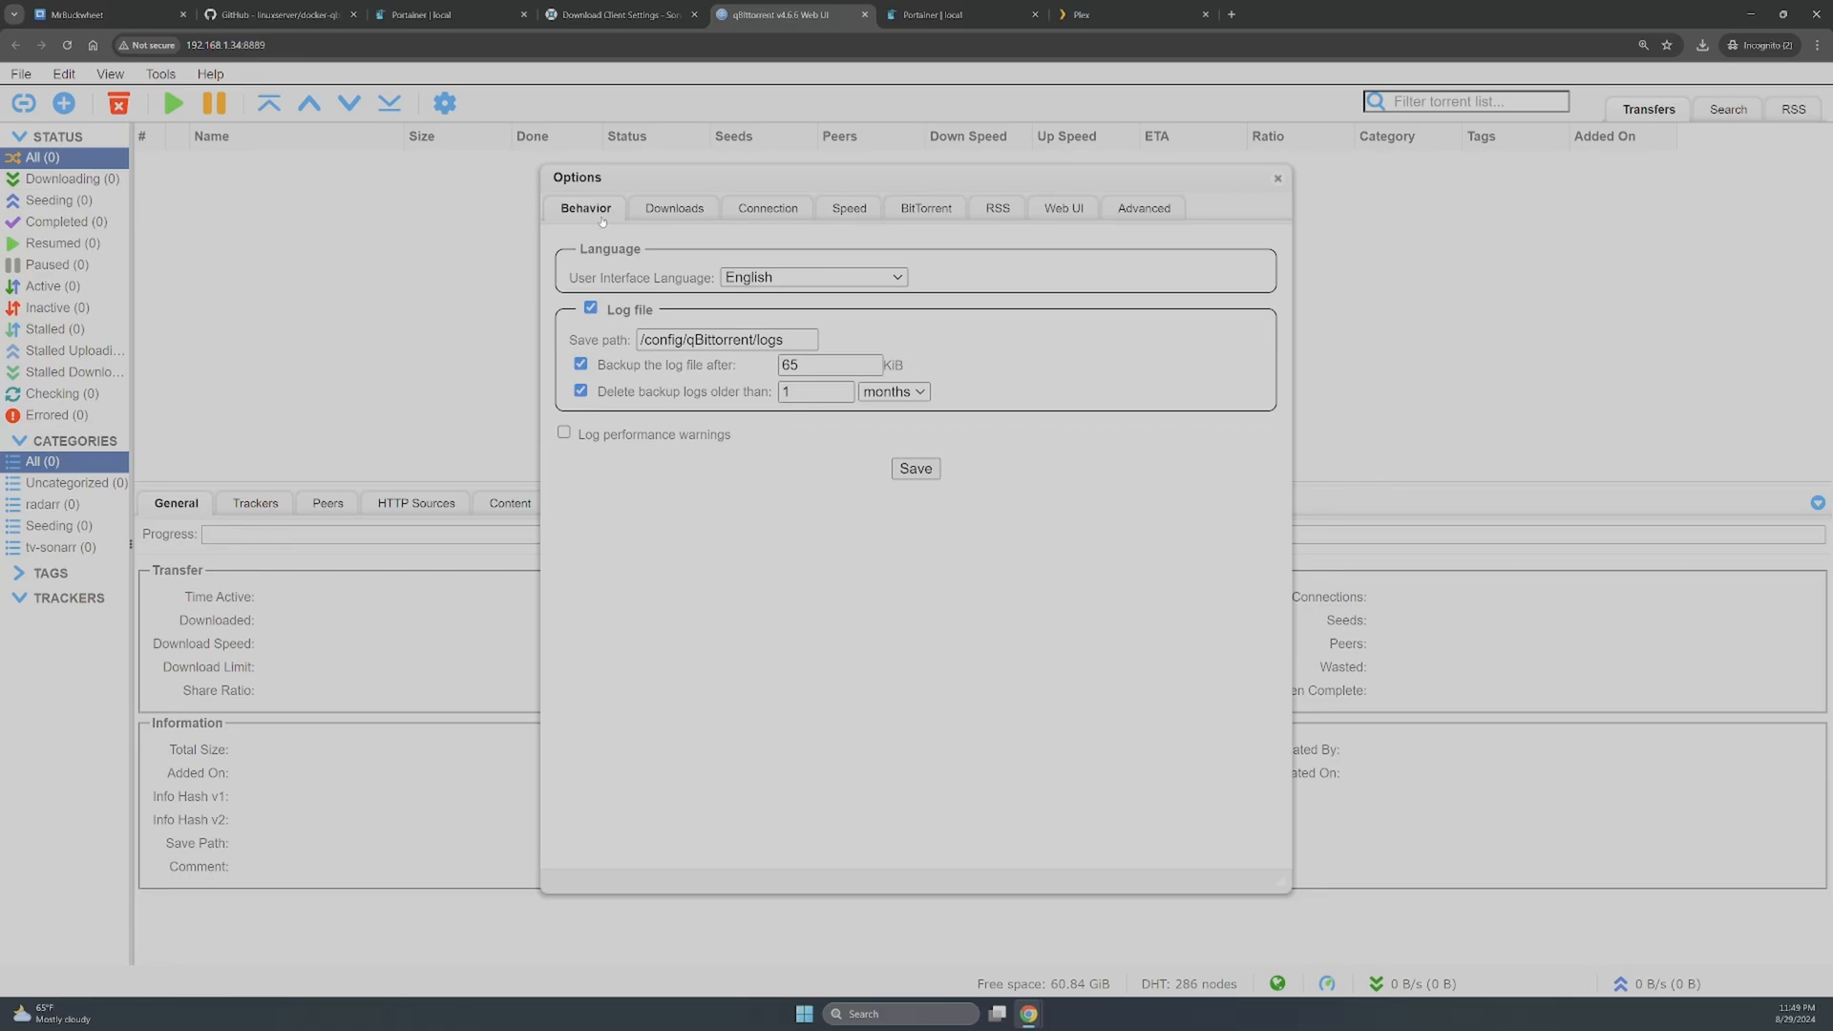
pyautogui.click(664, 209)
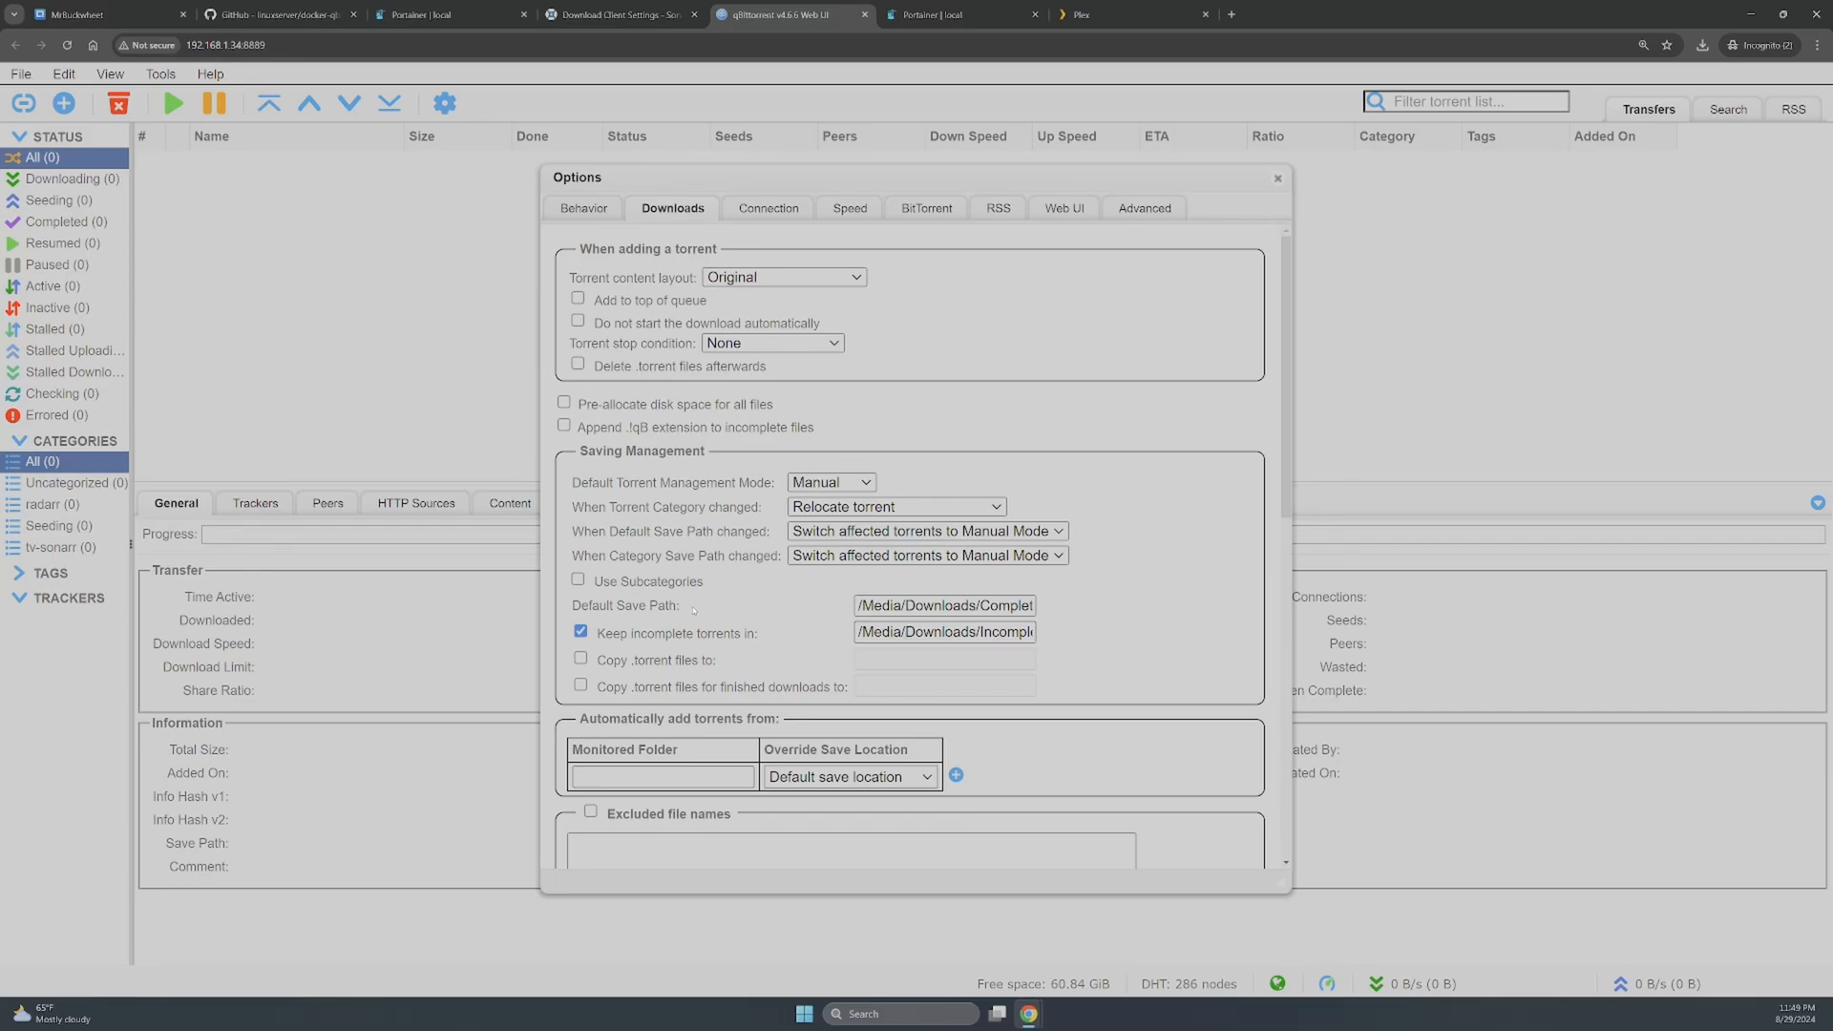
pyautogui.scroll(-1, 927, 549)
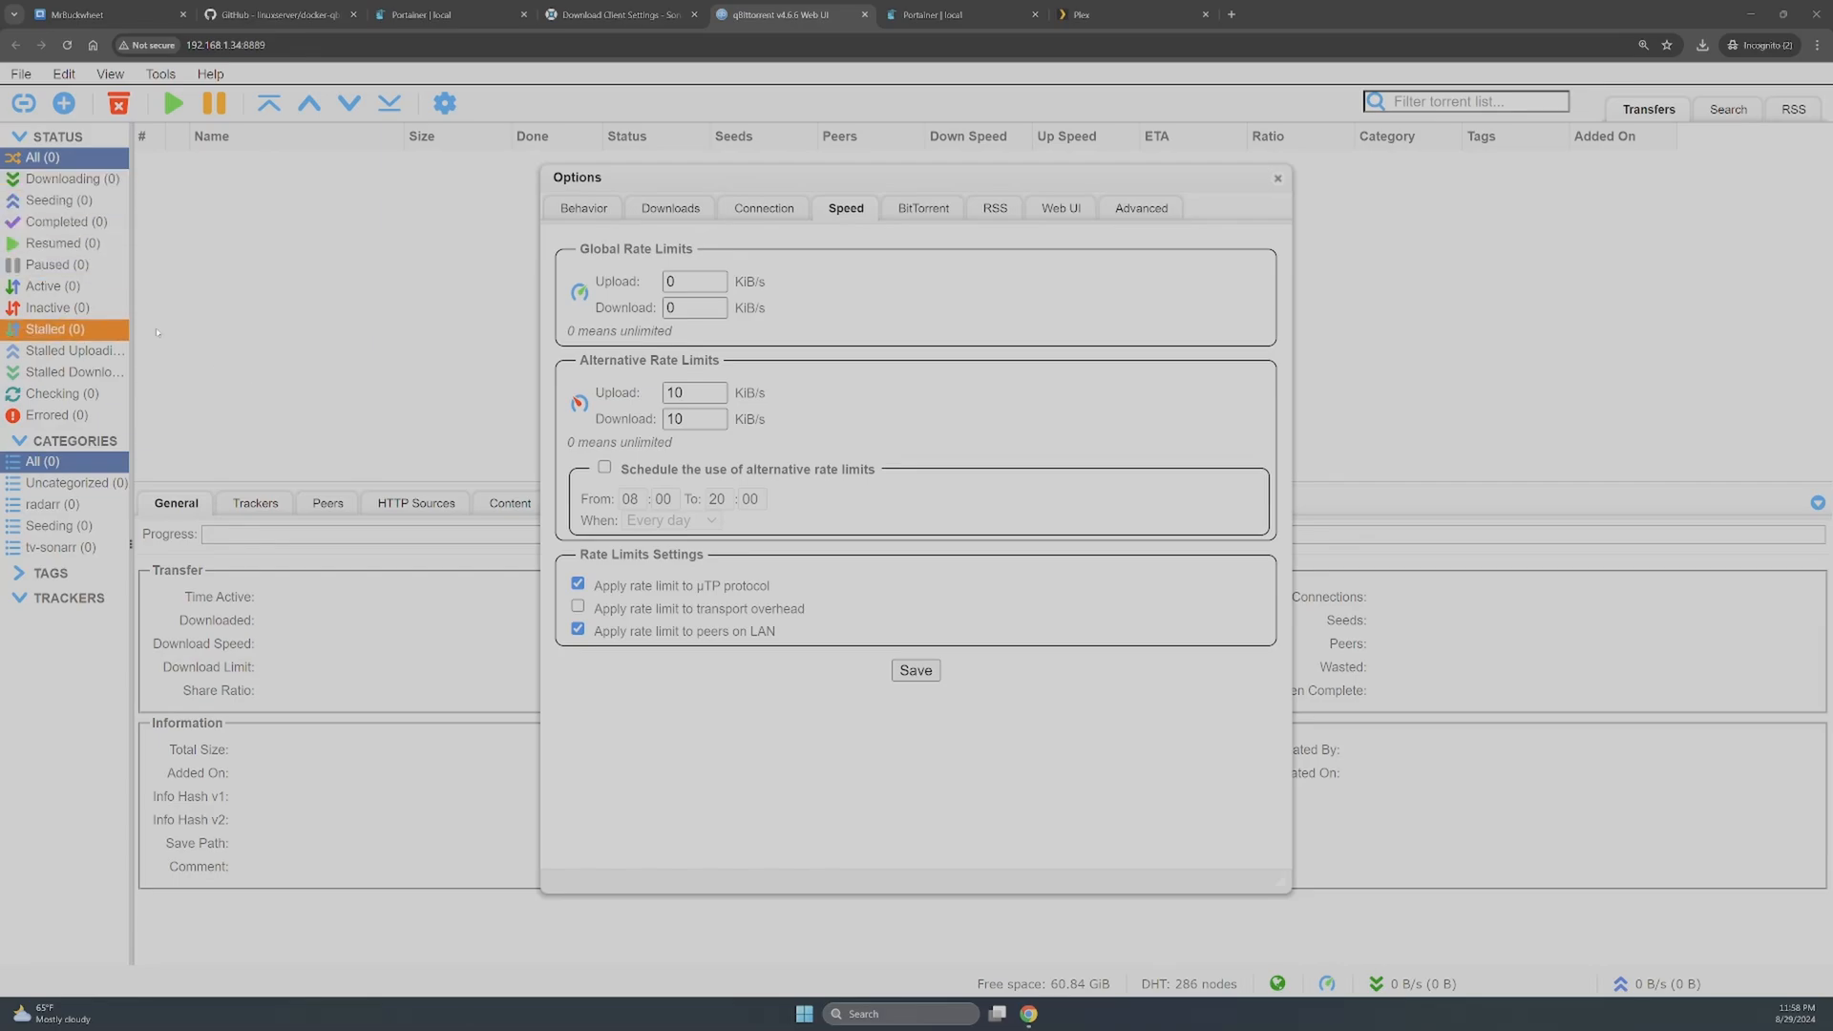
pyautogui.click(931, 209)
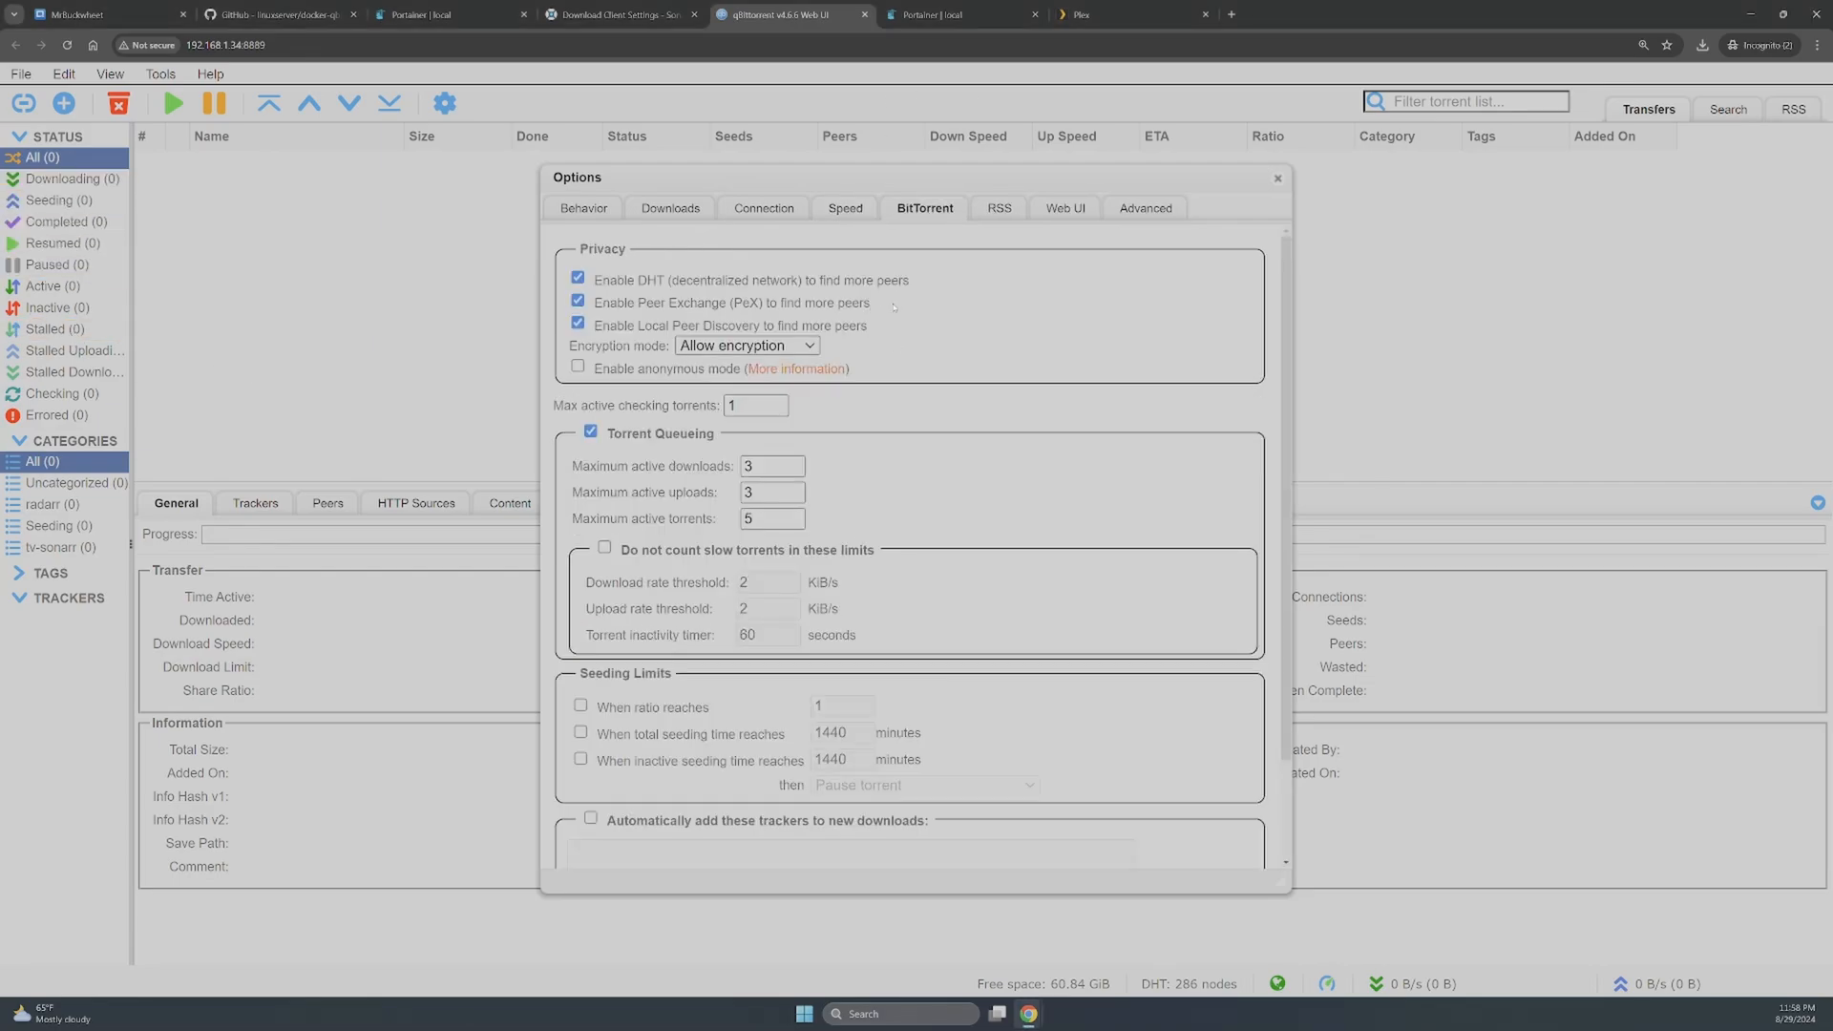
pyautogui.scroll(-2, 988, 356)
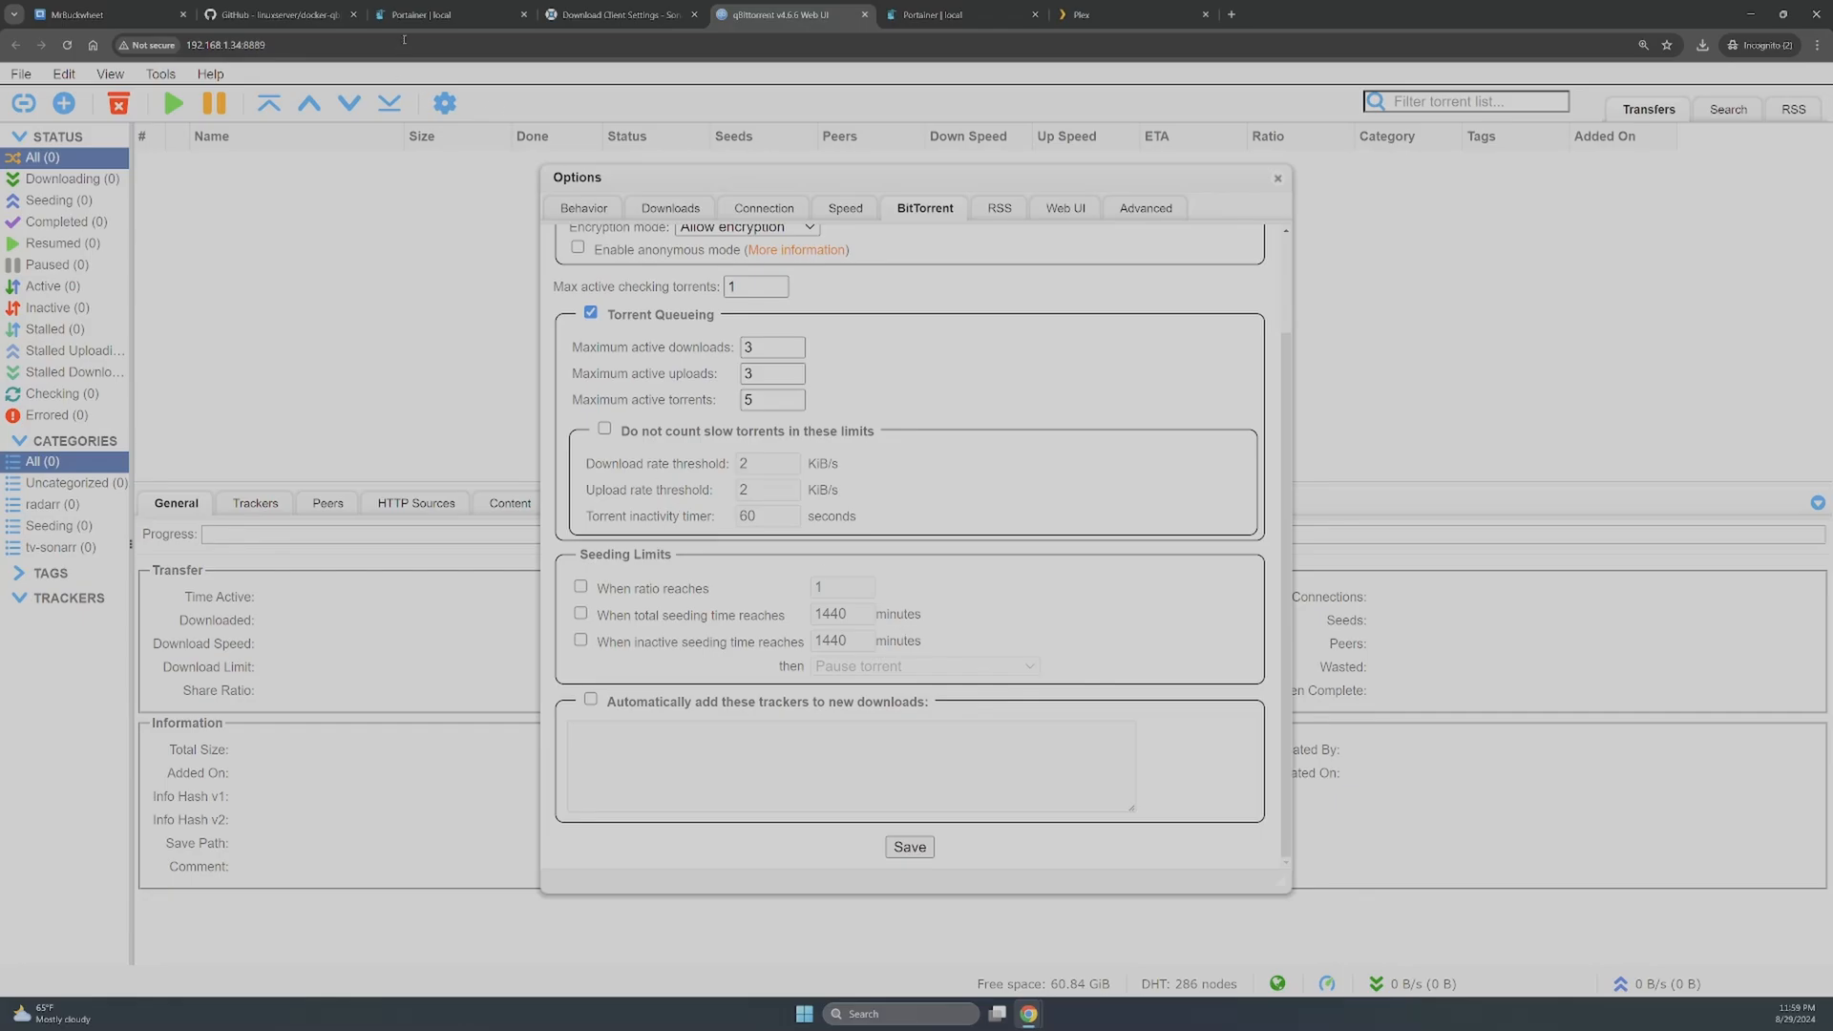
# - Switch to Portainer and open Prowlarr's web interface through its published port 9696
pyautogui.click(420, 14)
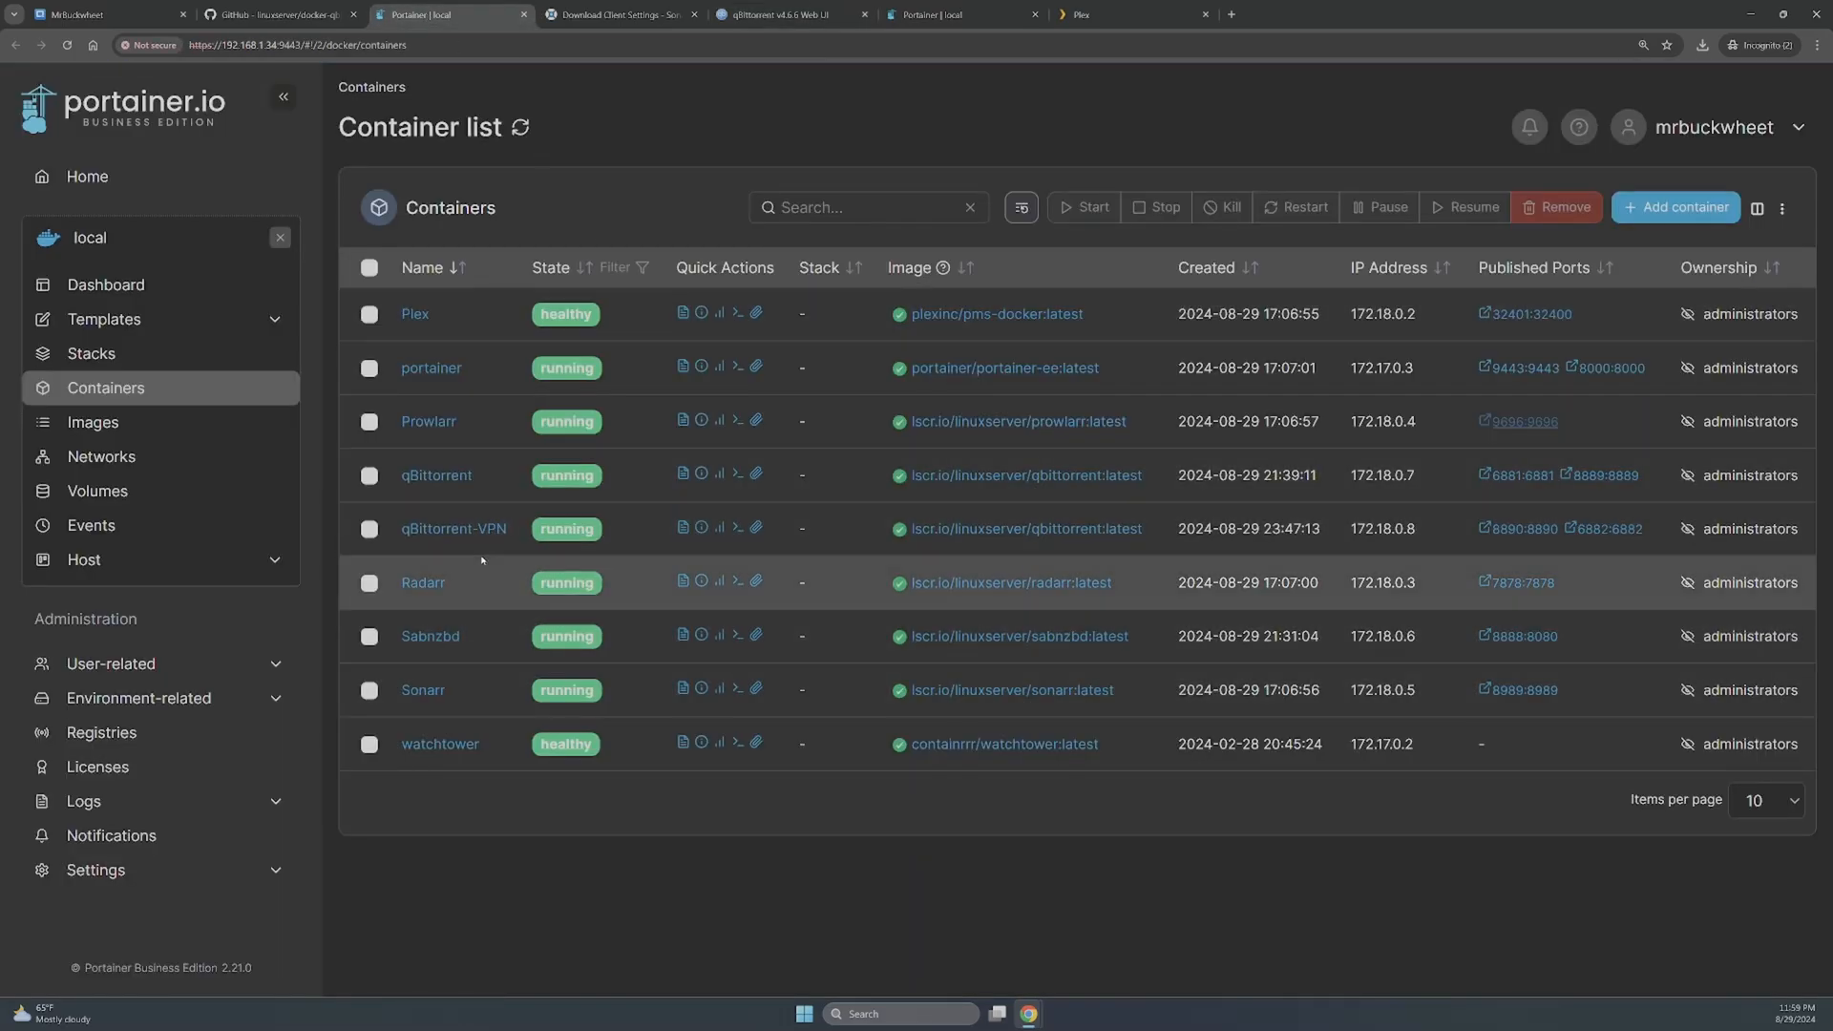
pyautogui.click(1597, 480)
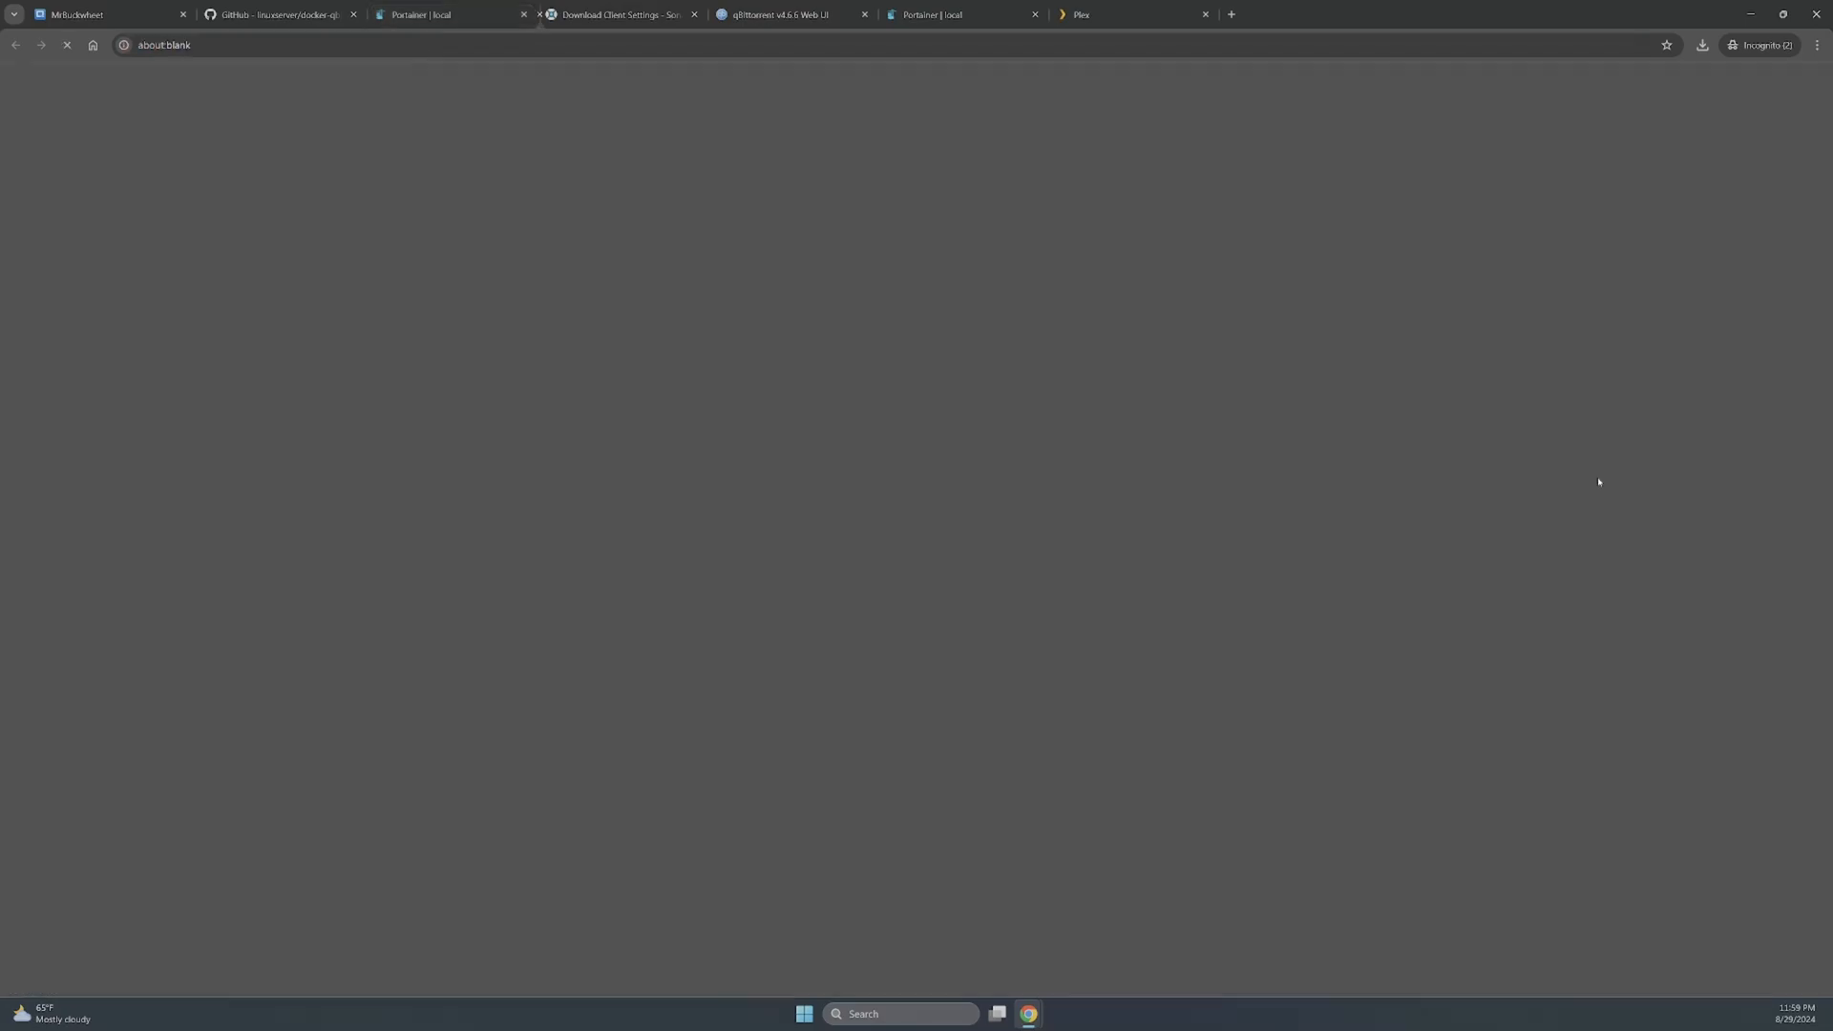
pyautogui.click(694, 14)
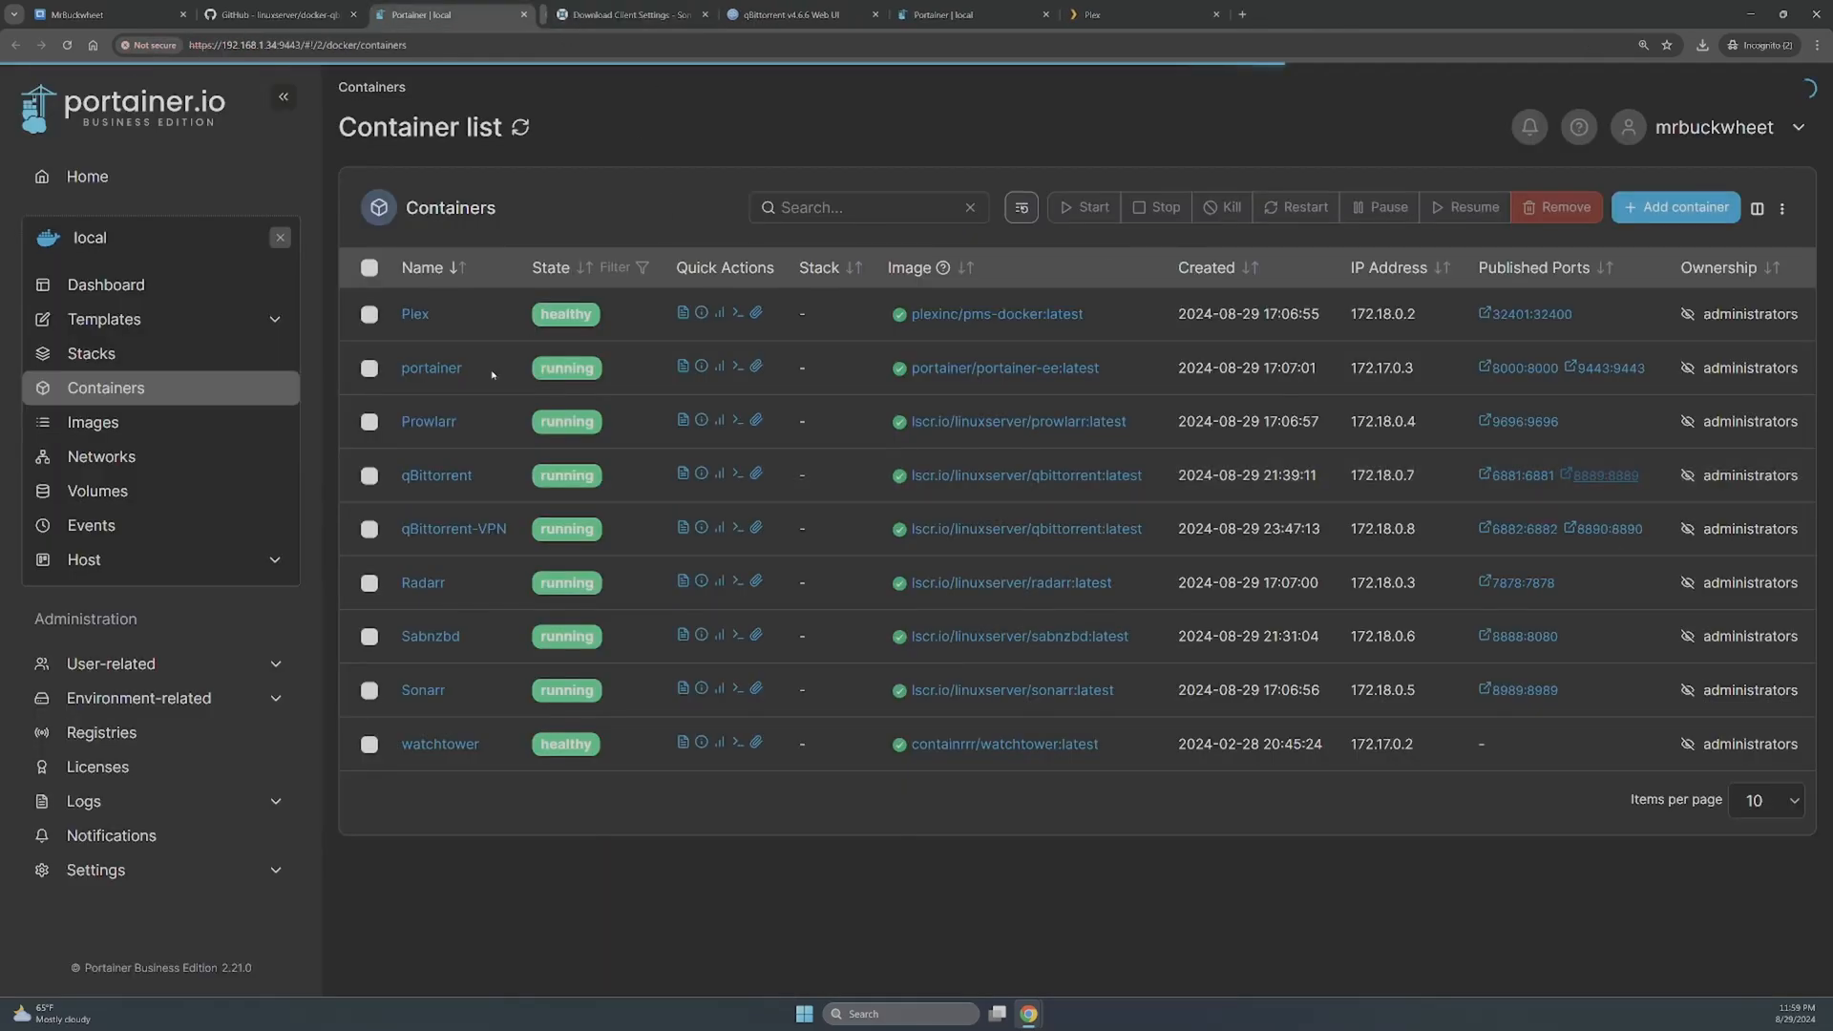
pyautogui.click(1528, 425)
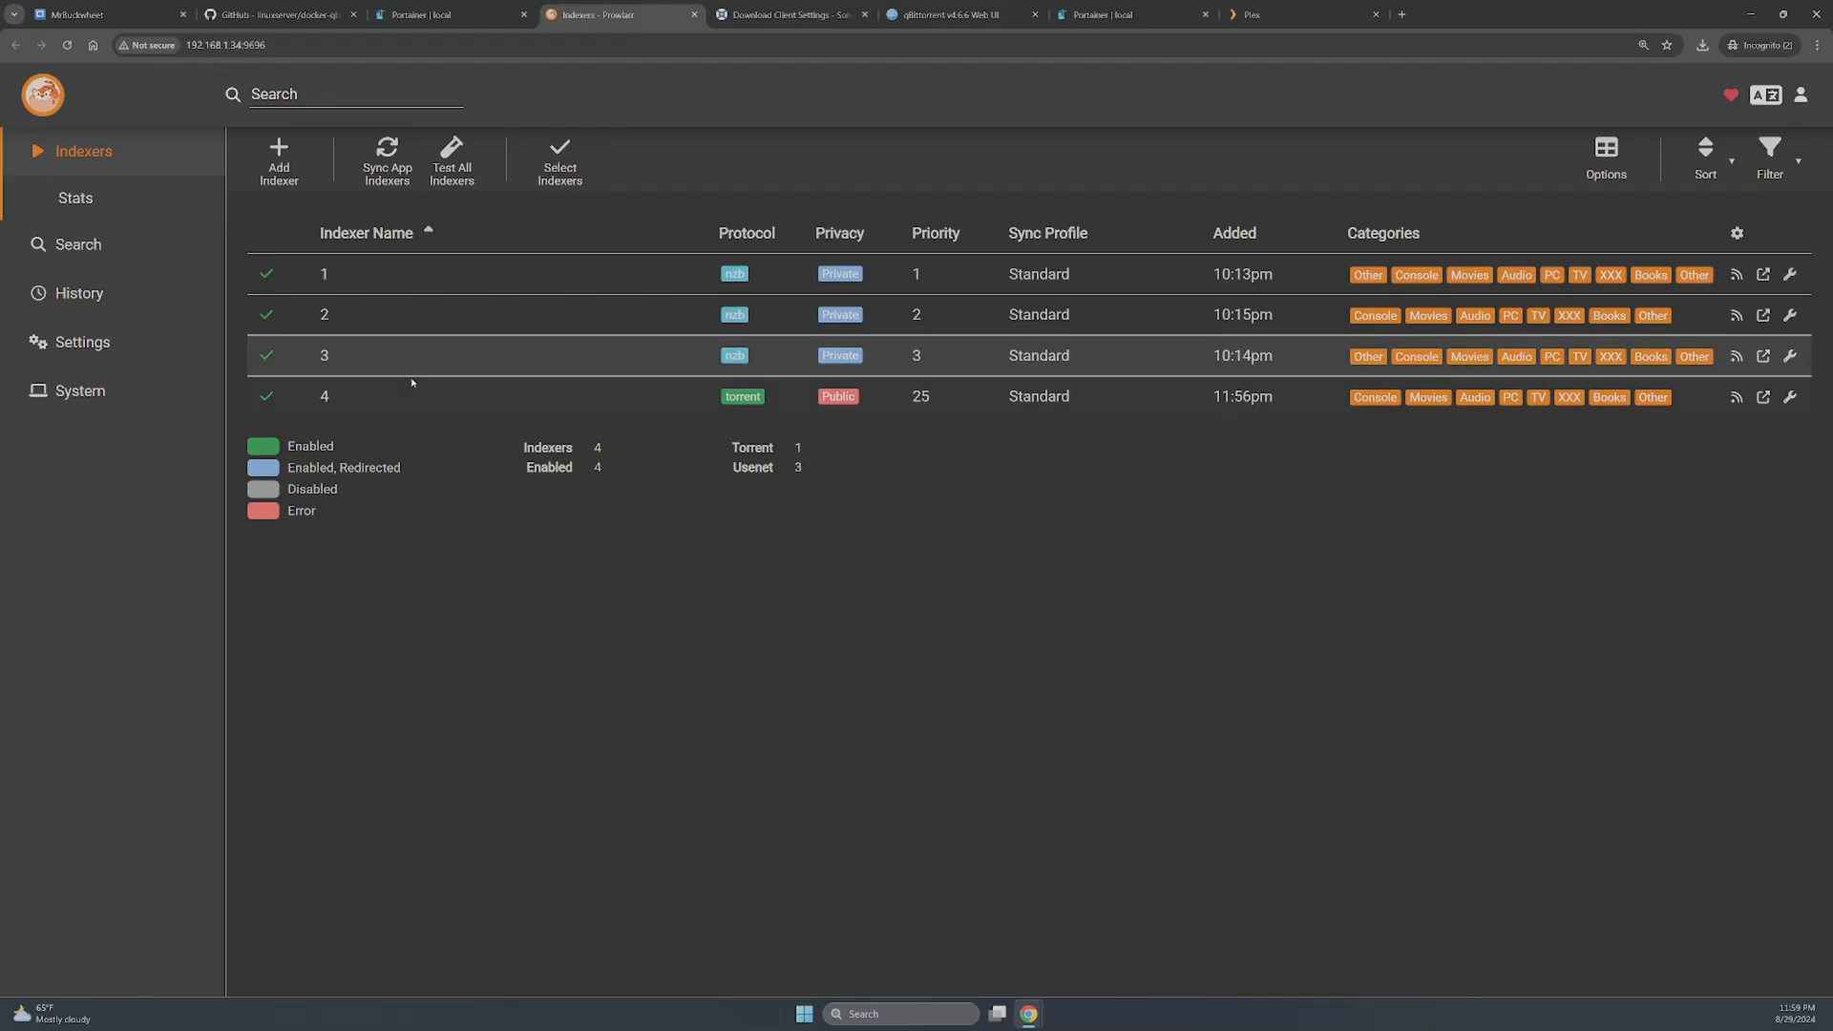
# - Open the settings of torrent indexer 4, including the advanced fields, and set its Seed Time to 1000 minutes
pyautogui.click(1789, 399)
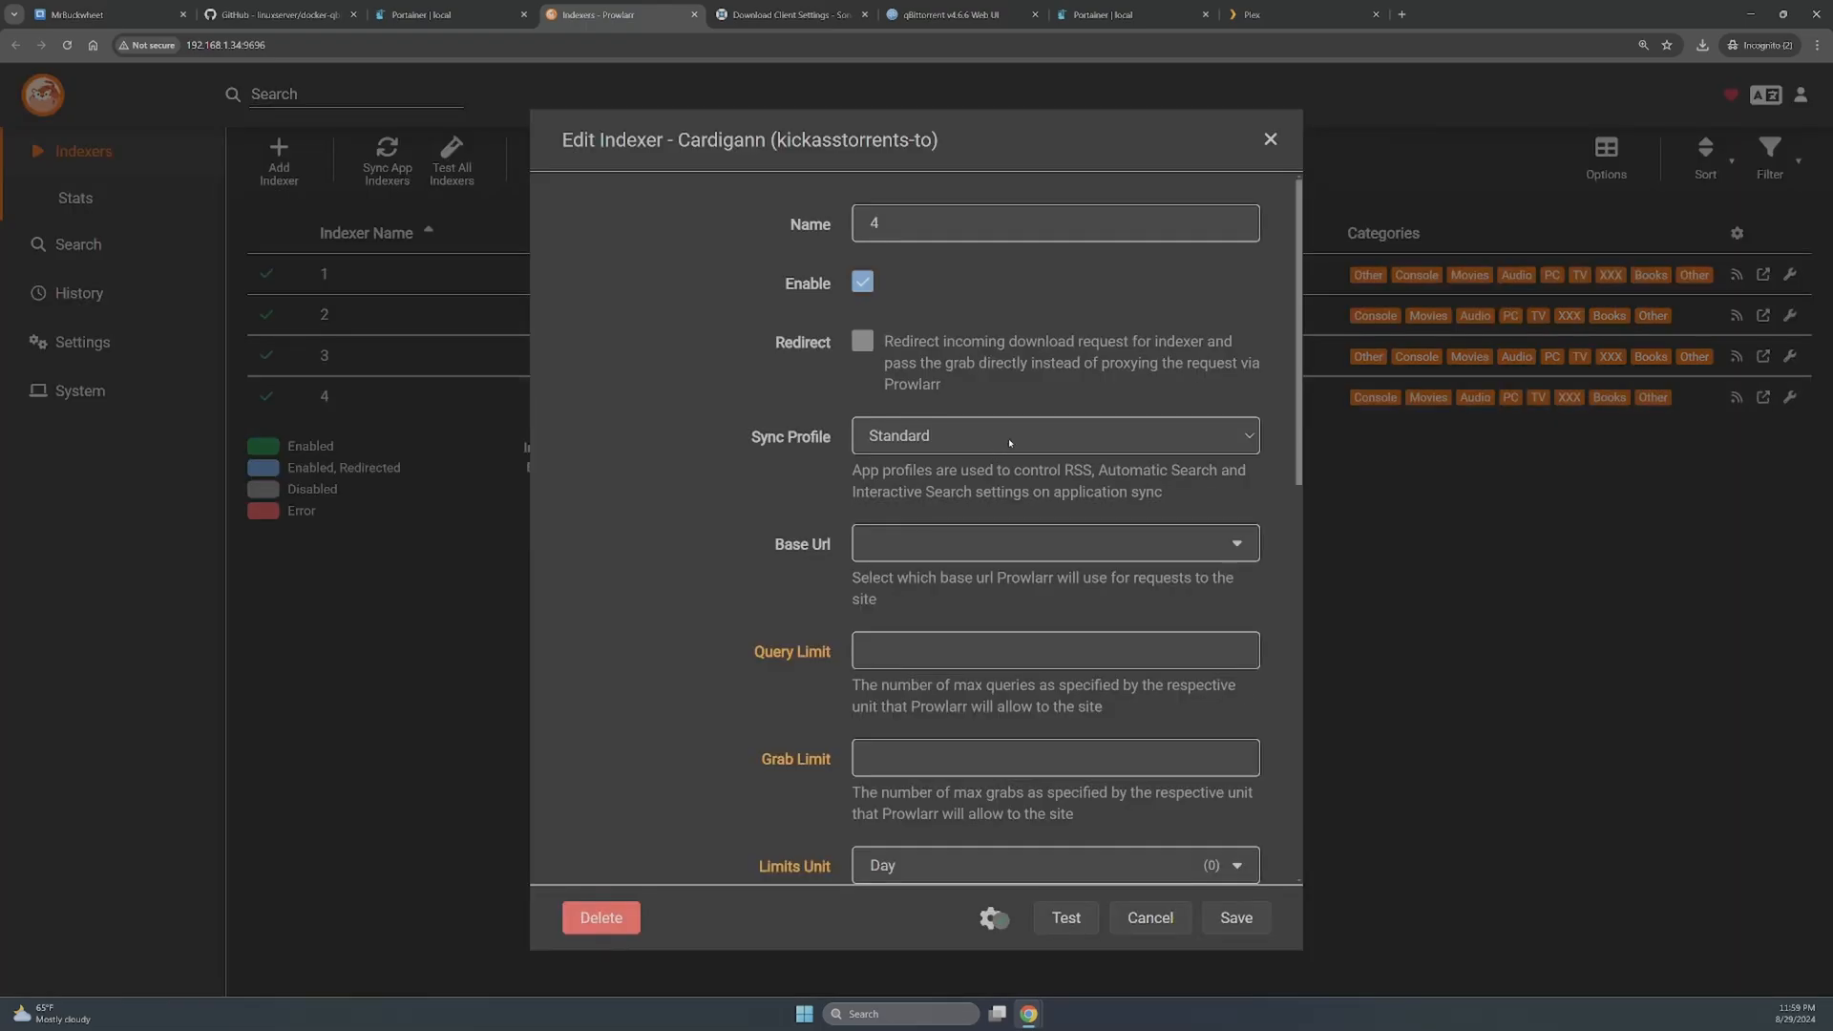
pyautogui.click(995, 924)
pyautogui.click(996, 924)
pyautogui.scroll(-2, 829, 592)
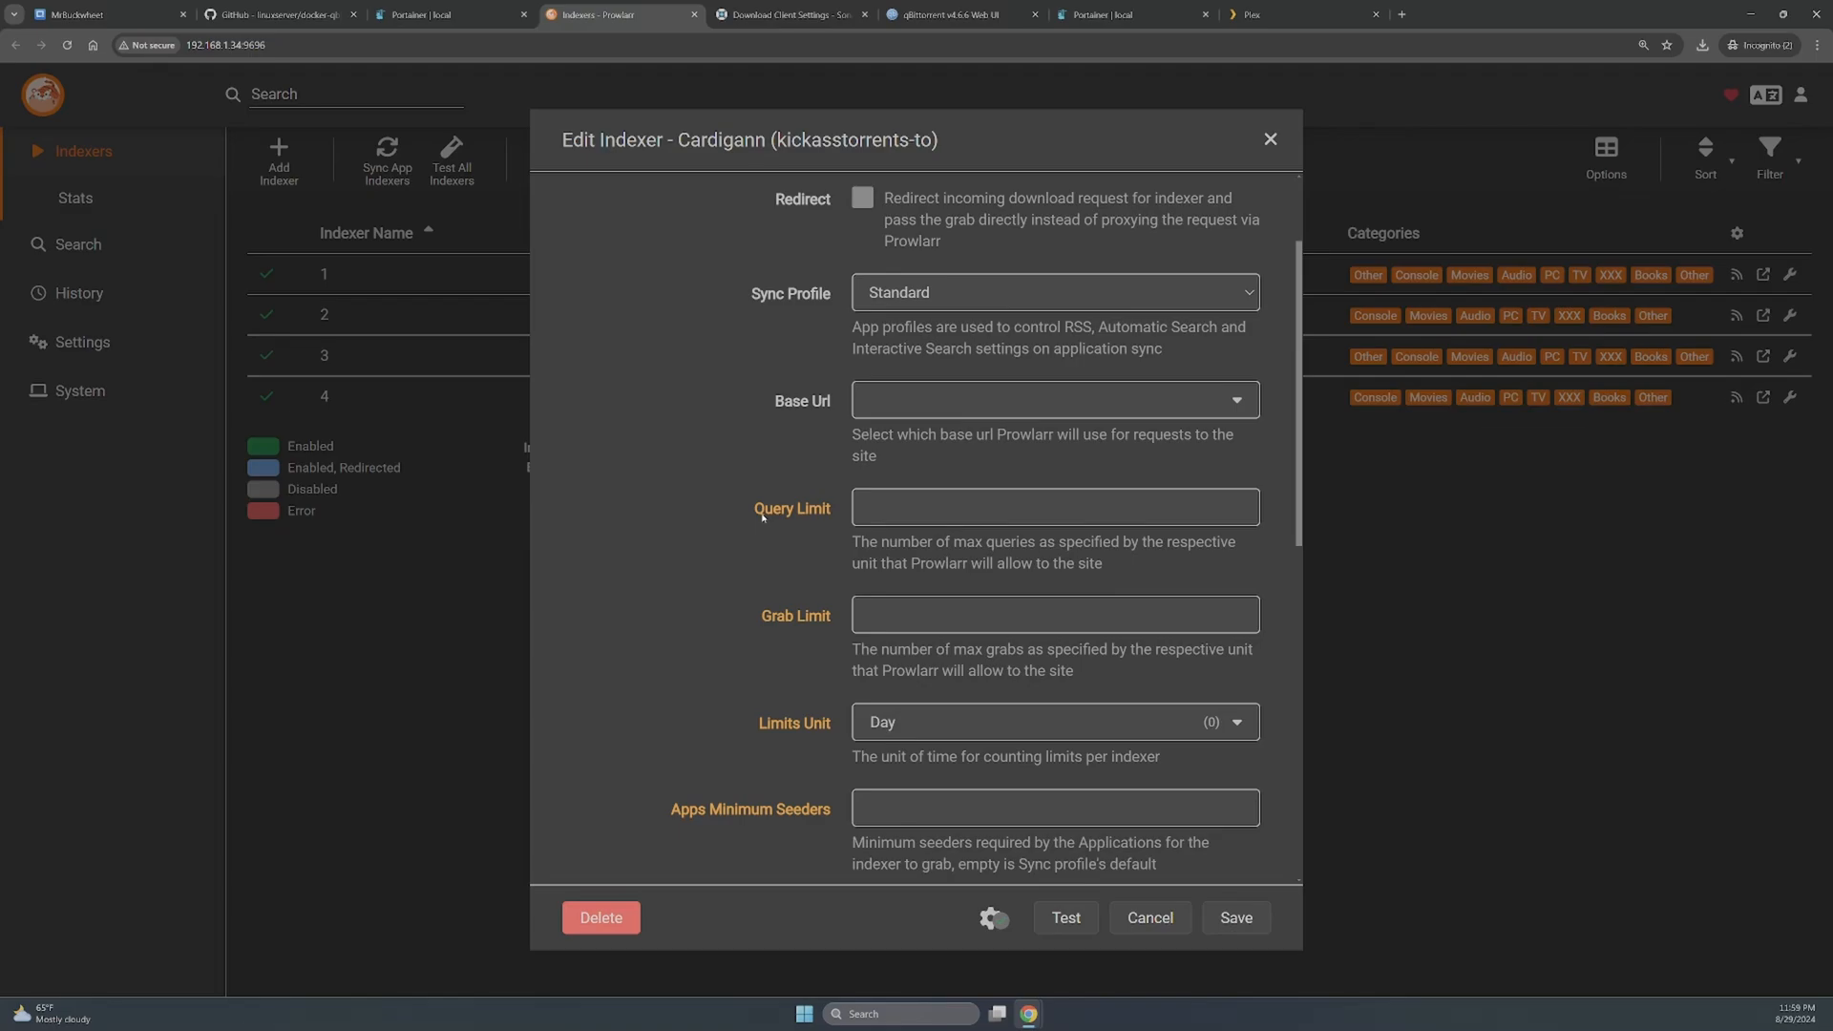
pyautogui.scroll(-2, 762, 516)
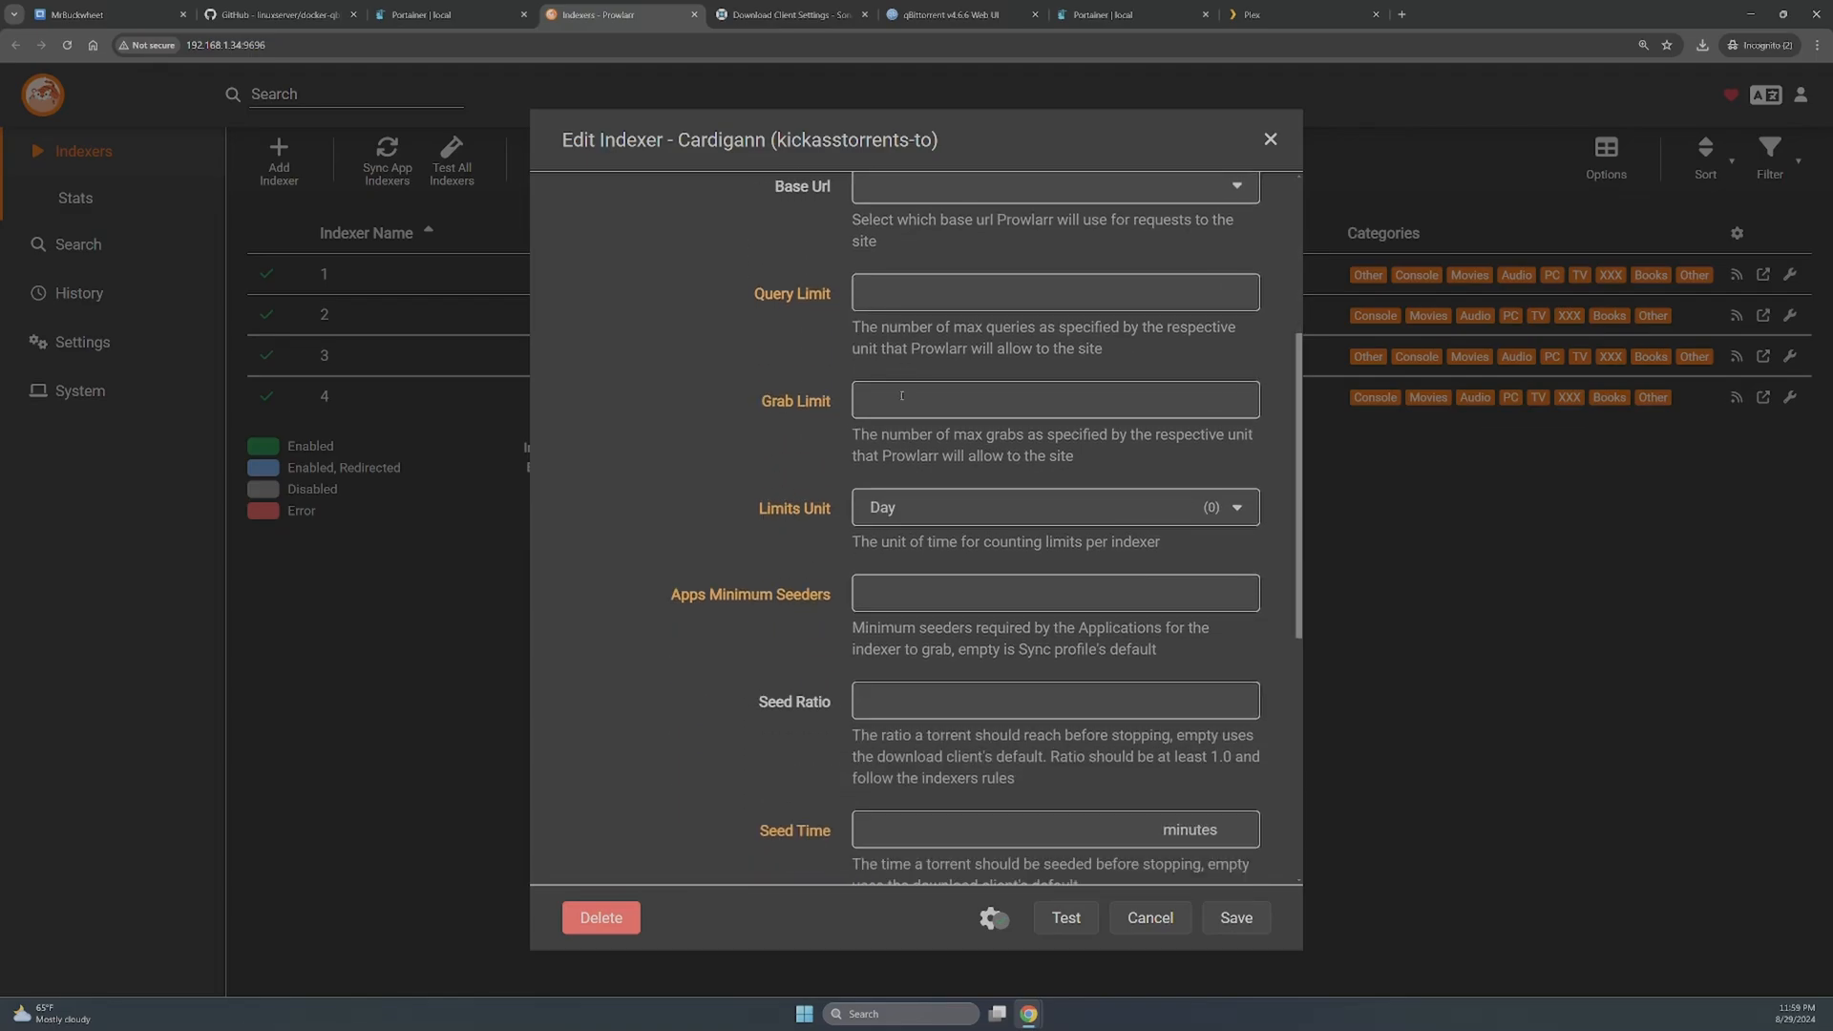
pyautogui.scroll(-1, 897, 306)
pyautogui.scroll(1, 859, 307)
pyautogui.scroll(-1, 968, 546)
pyautogui.scroll(-1, 952, 545)
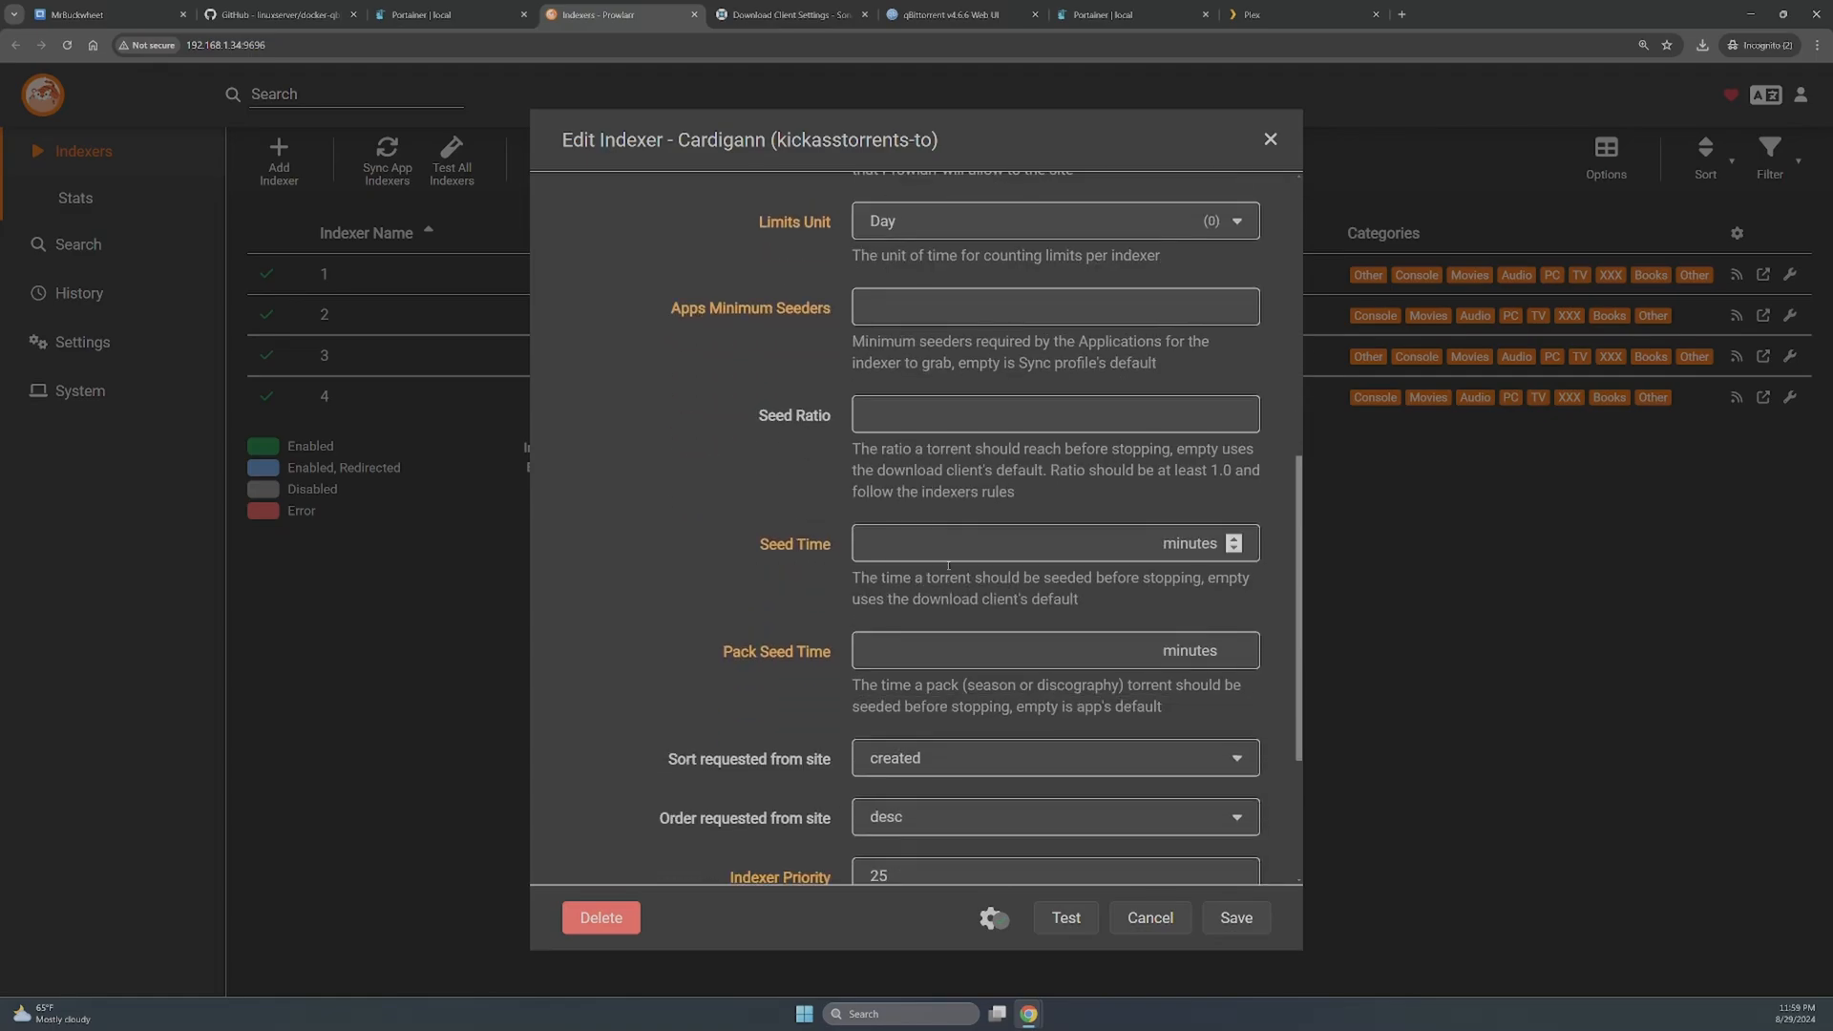
pyautogui.click(946, 556)
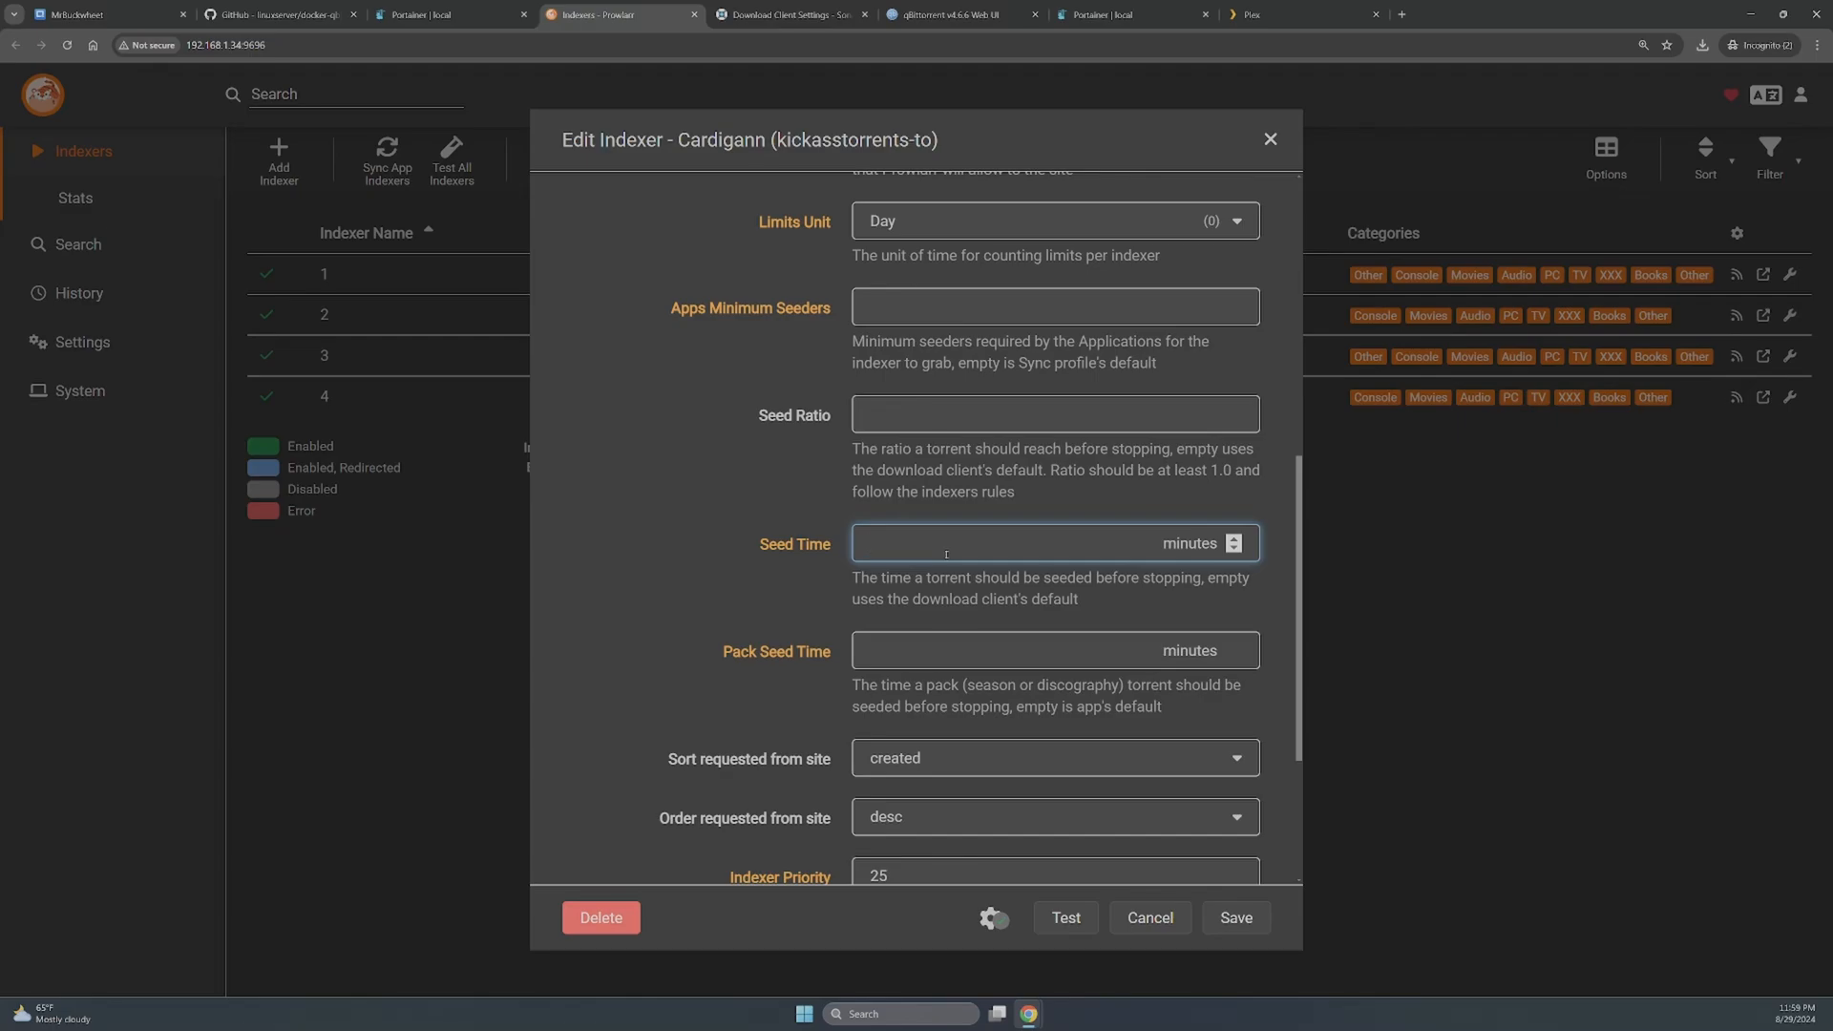
pyautogui.write('1000')
# - Review the indexer's remaining settings, including Indexer Priority, Tags and the seeding fields
pyautogui.scroll(-2, 971, 477)
pyautogui.doubleClick(910, 666)
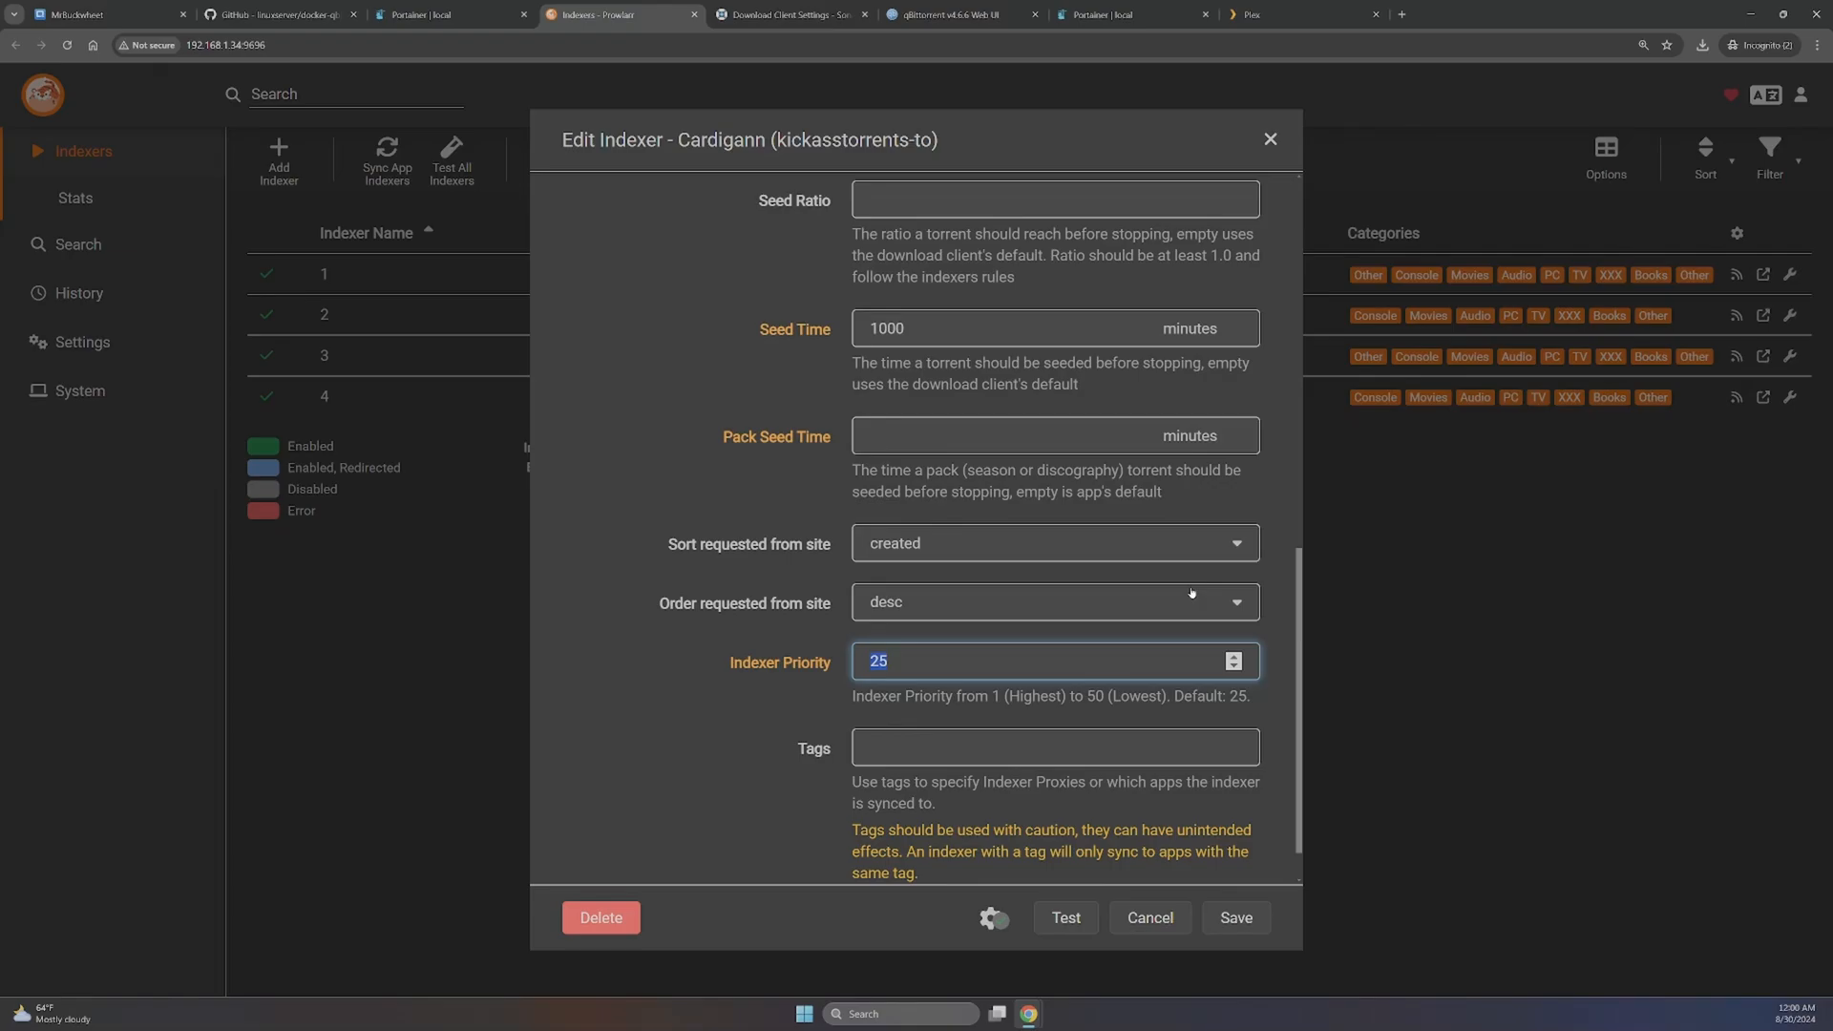
pyautogui.scroll(4, 1096, 590)
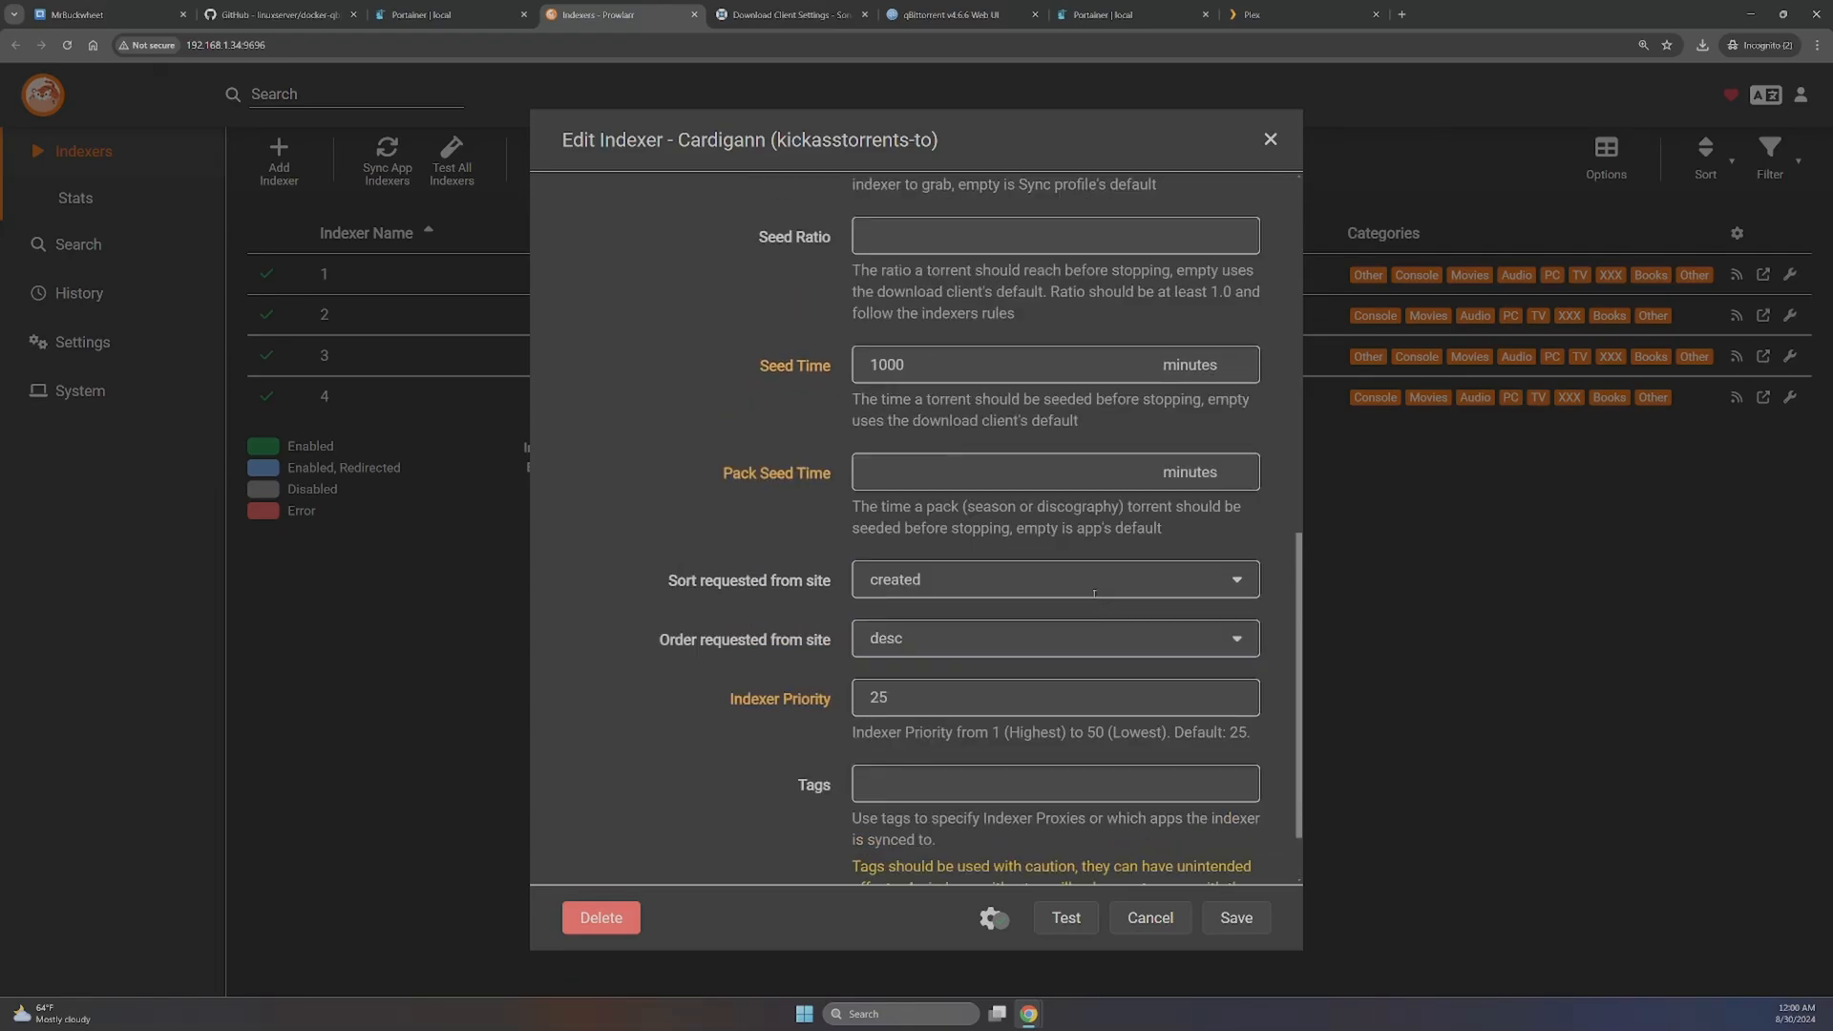
pyautogui.scroll(-3, 1094, 594)
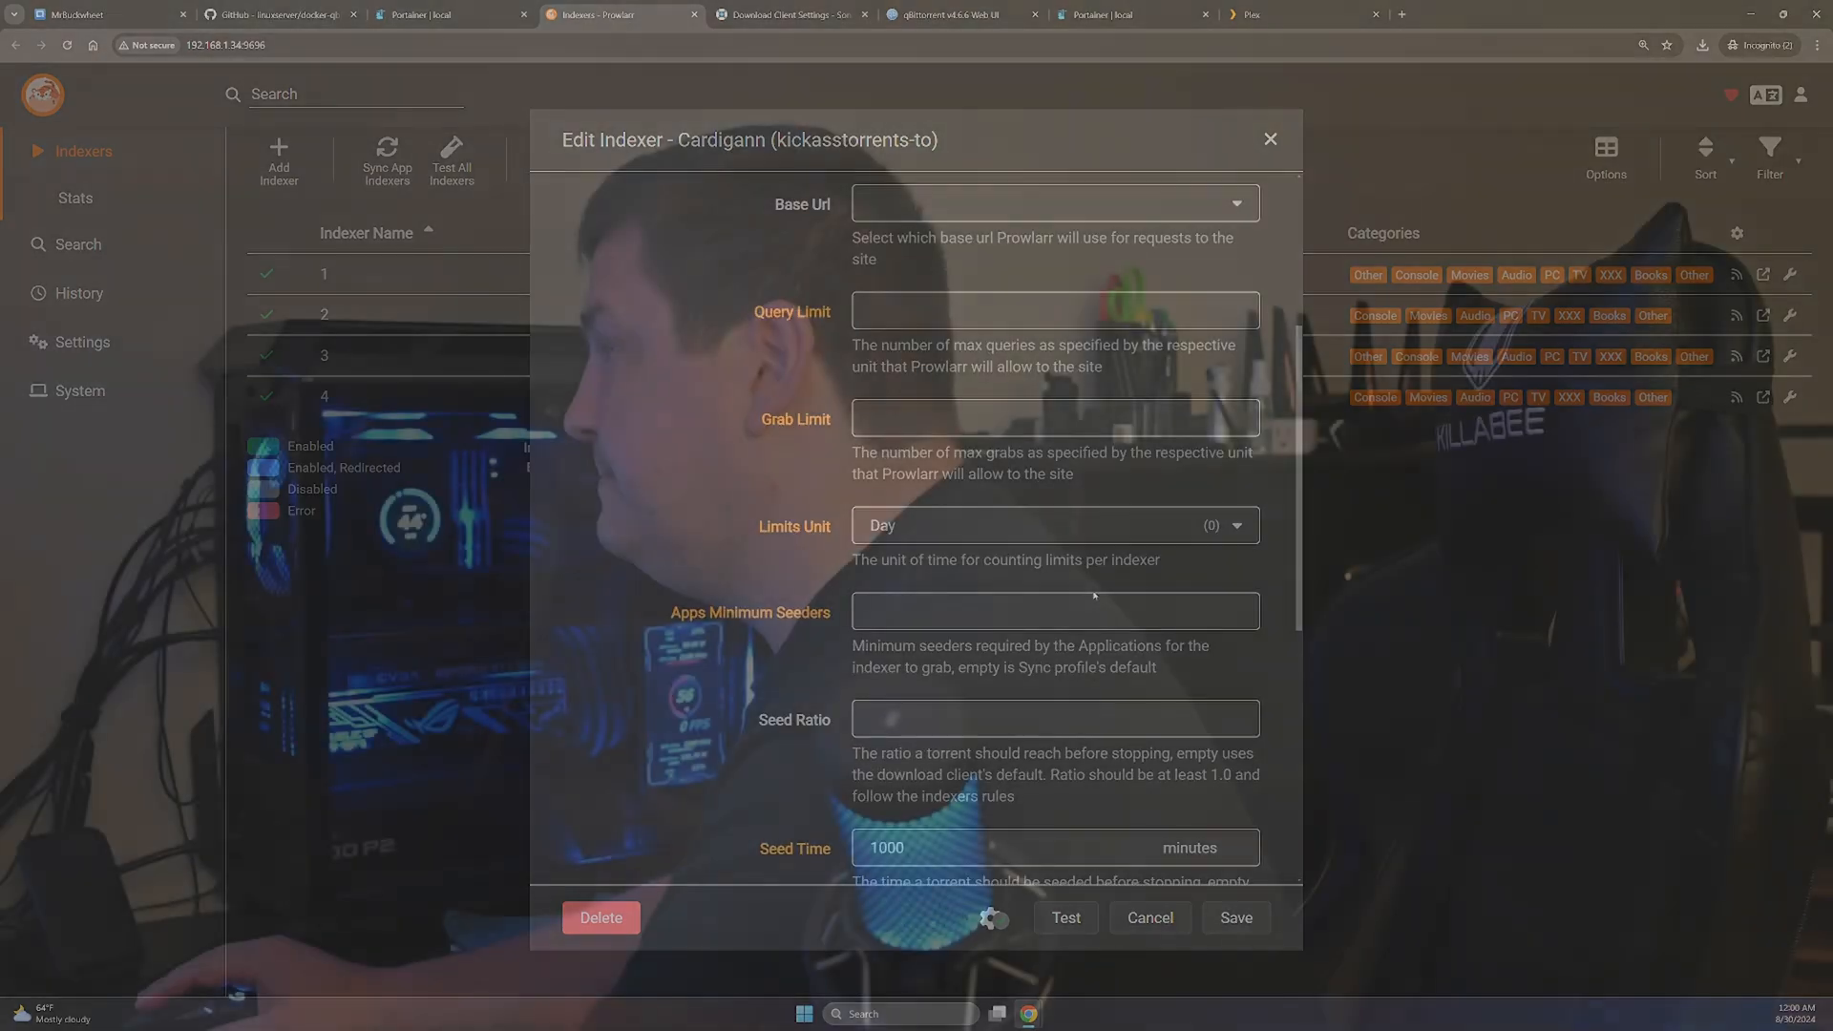